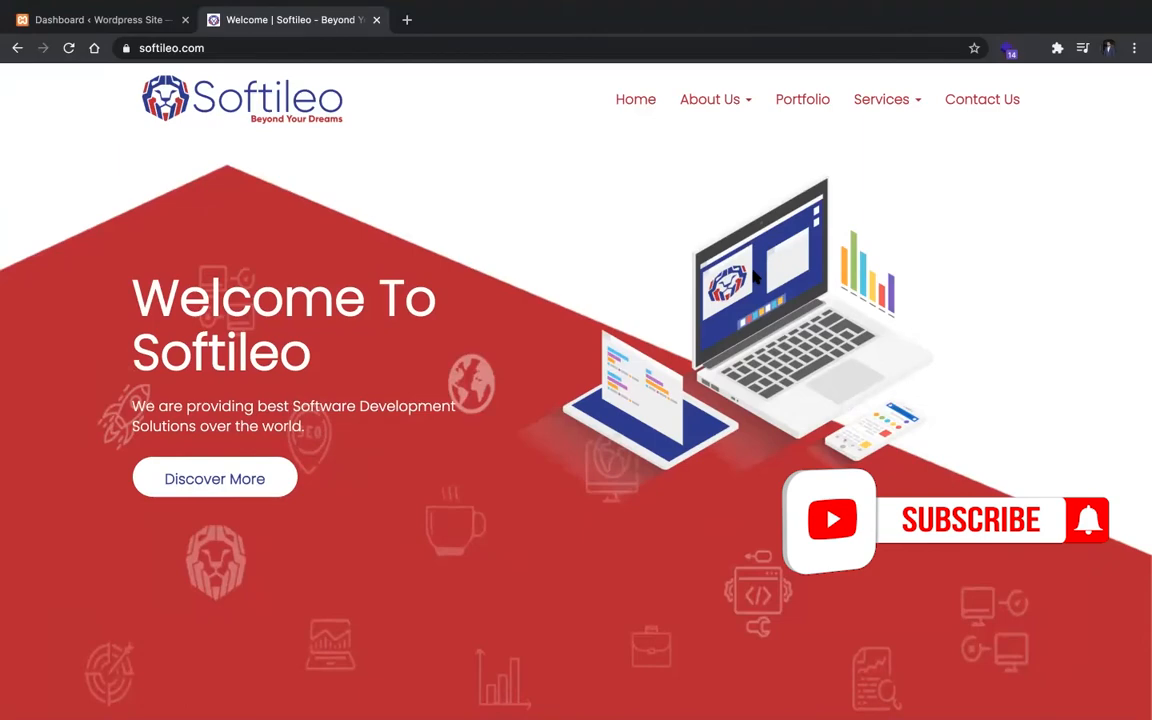
Step: Look through the Softileo homepage from its banner down through the sections as the reference design
scroll(800, 326, down, 15)
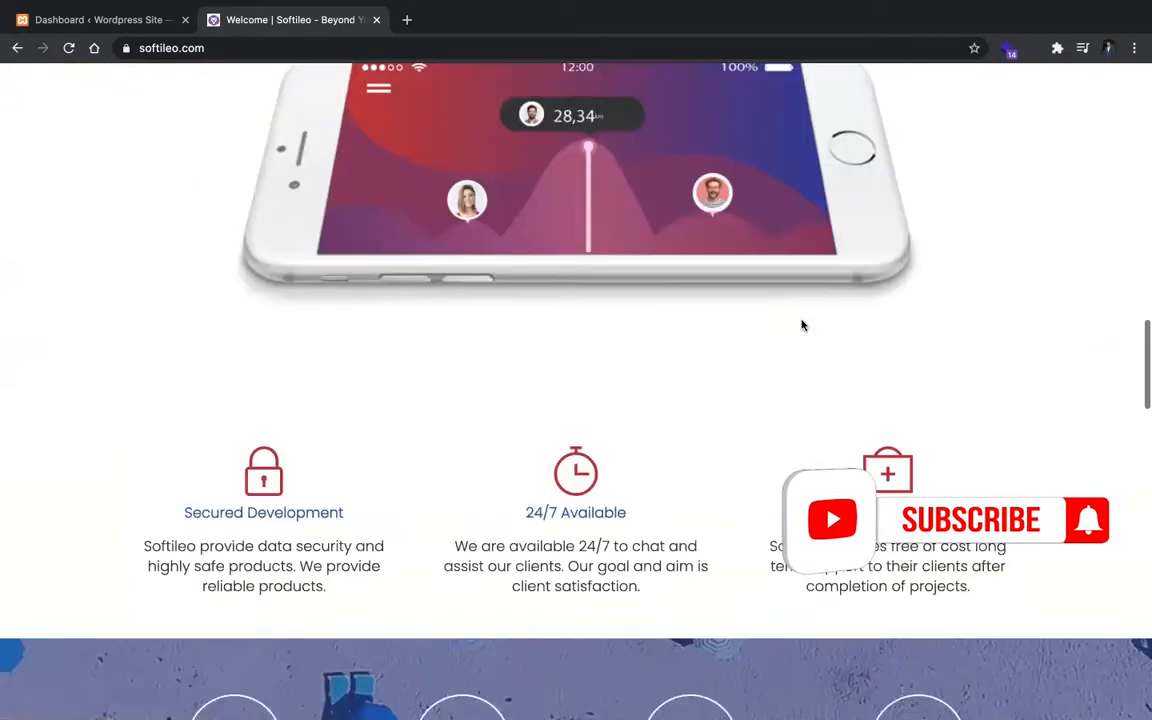
scroll(801, 325, down, 20)
scroll(801, 325, down, 3)
scroll(801, 325, up, 20)
scroll(801, 325, up, 2)
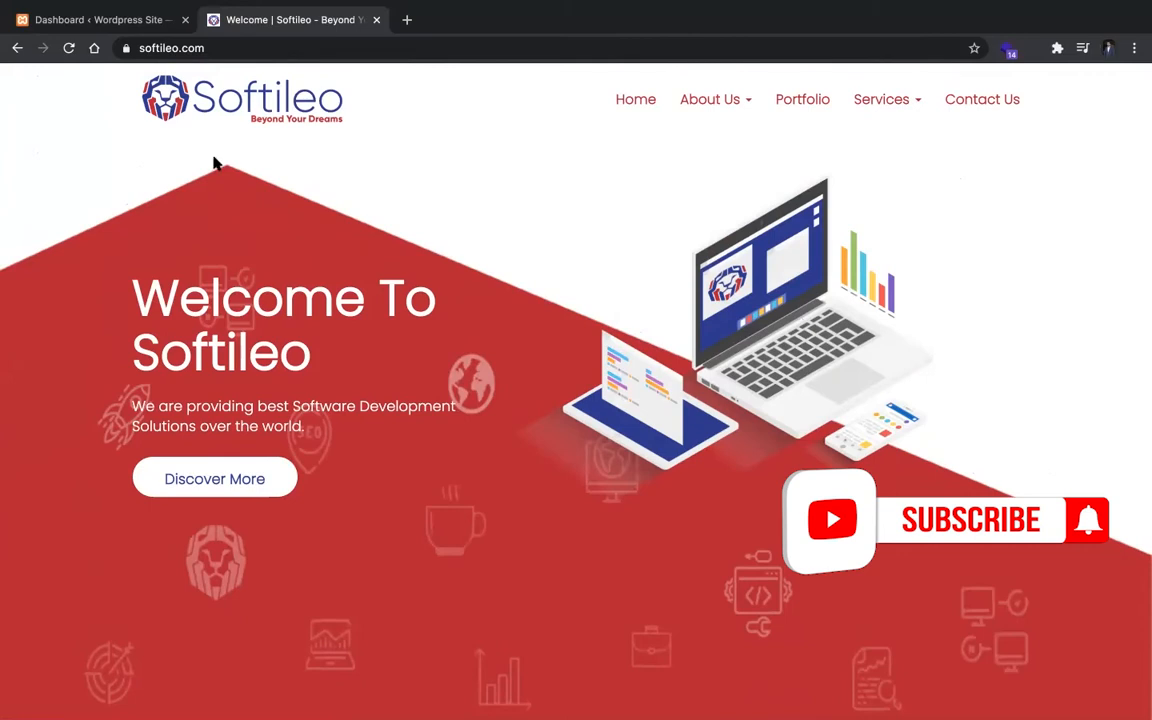
Step: Search the WordPress theme directory for "hello" from the site's dashboard and activate the Hello Elementor theme
click(116, 22)
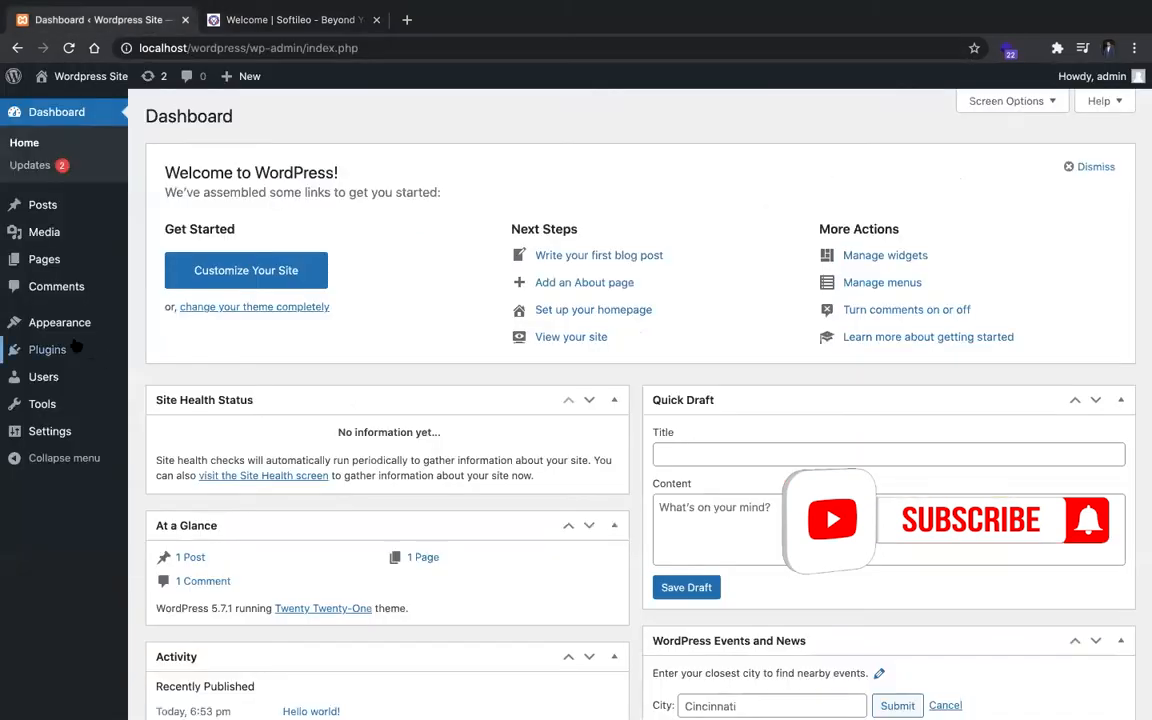
mouse_move(85, 327)
click(188, 327)
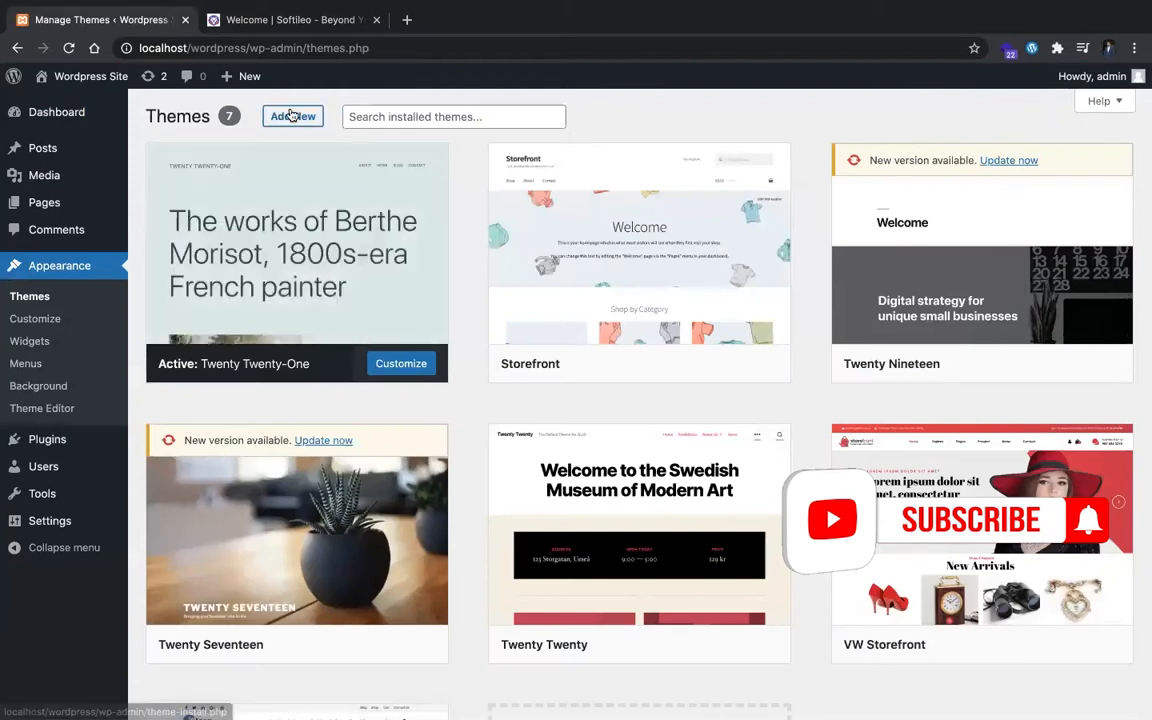
click(291, 116)
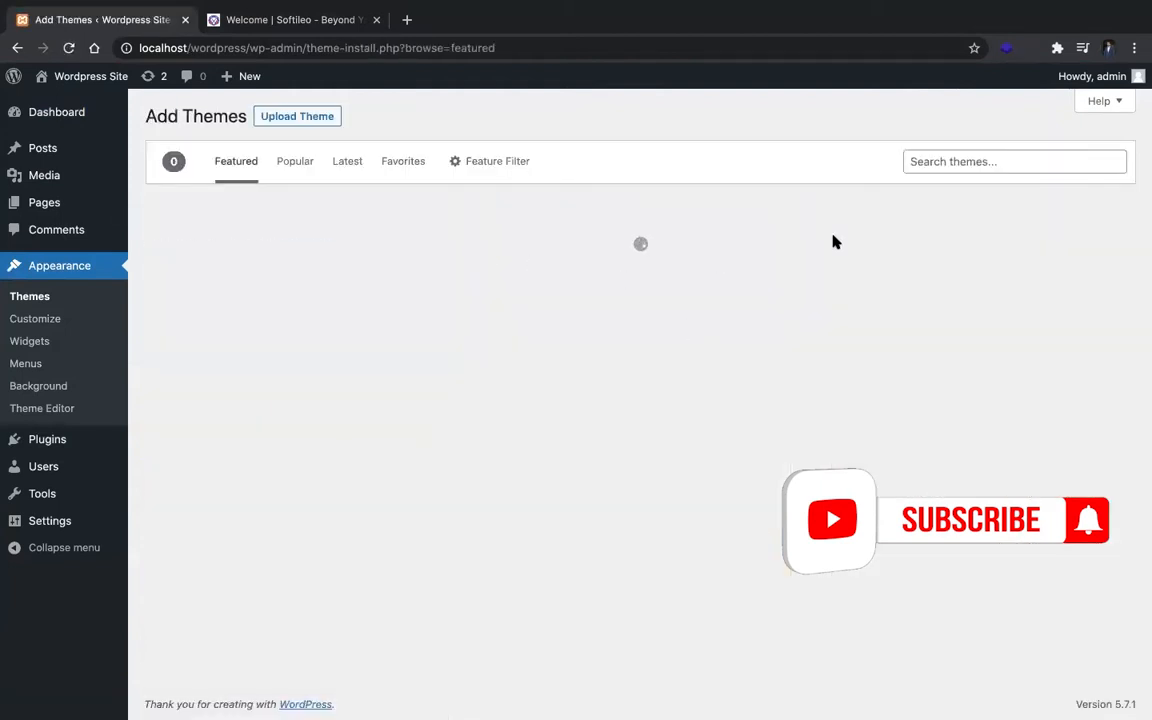
click(1029, 165)
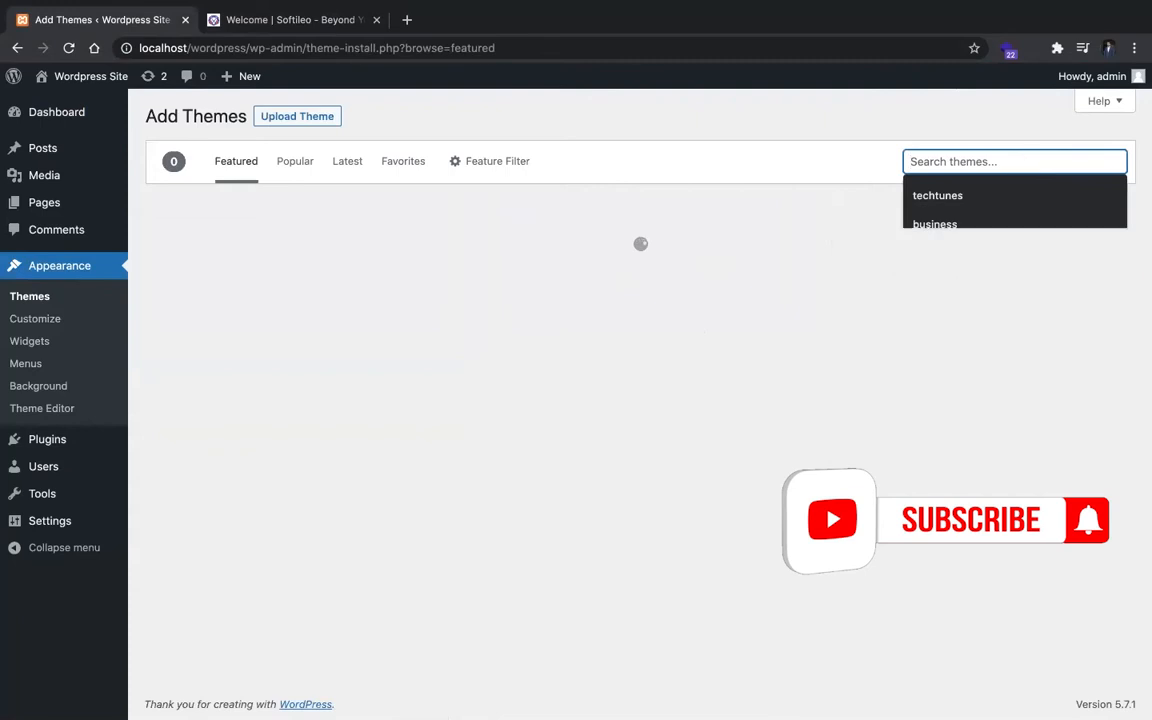
text(hello e)
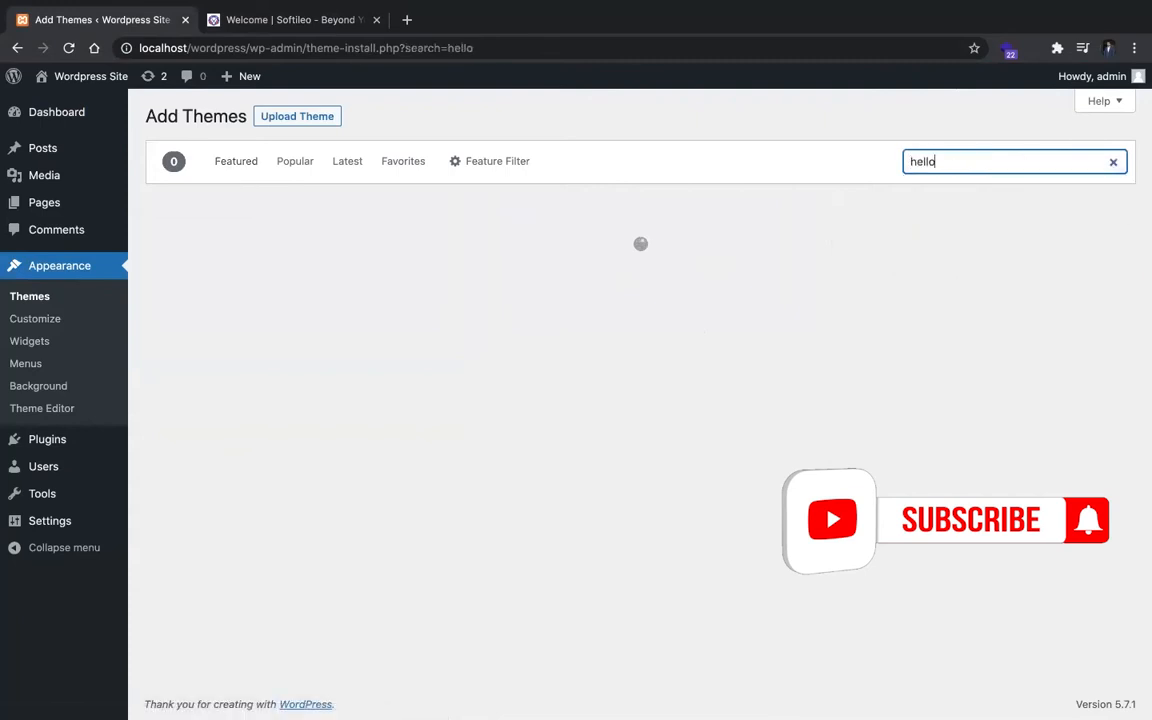
click(1088, 134)
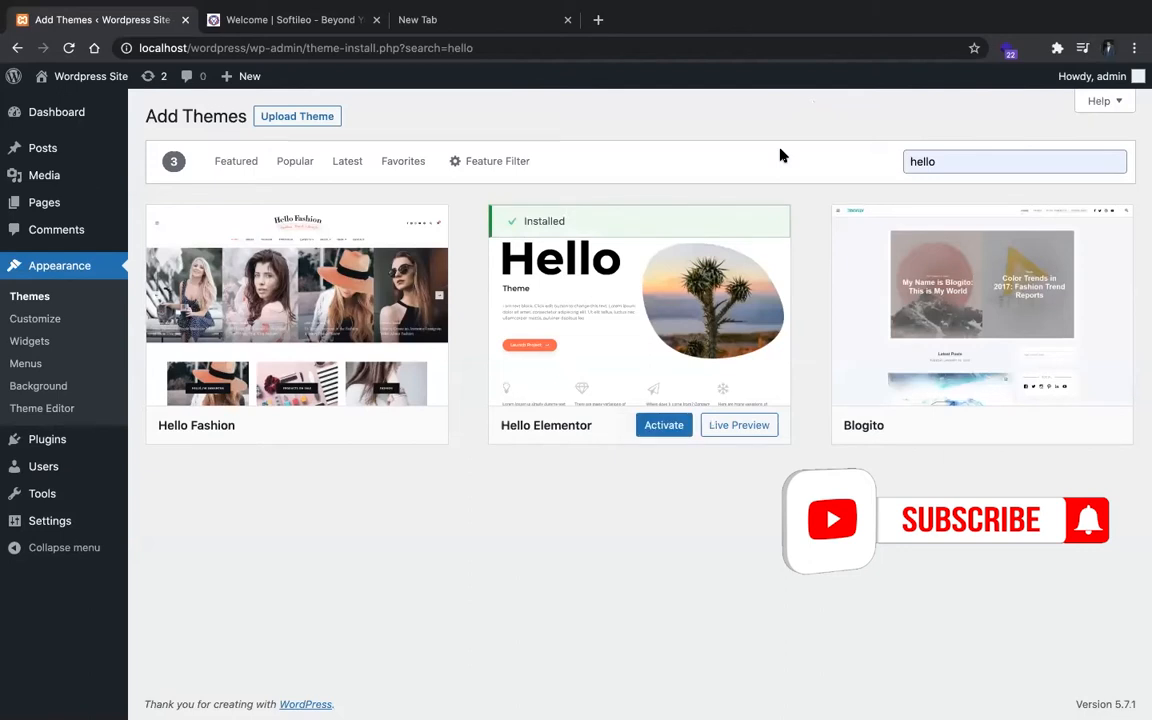
click(678, 428)
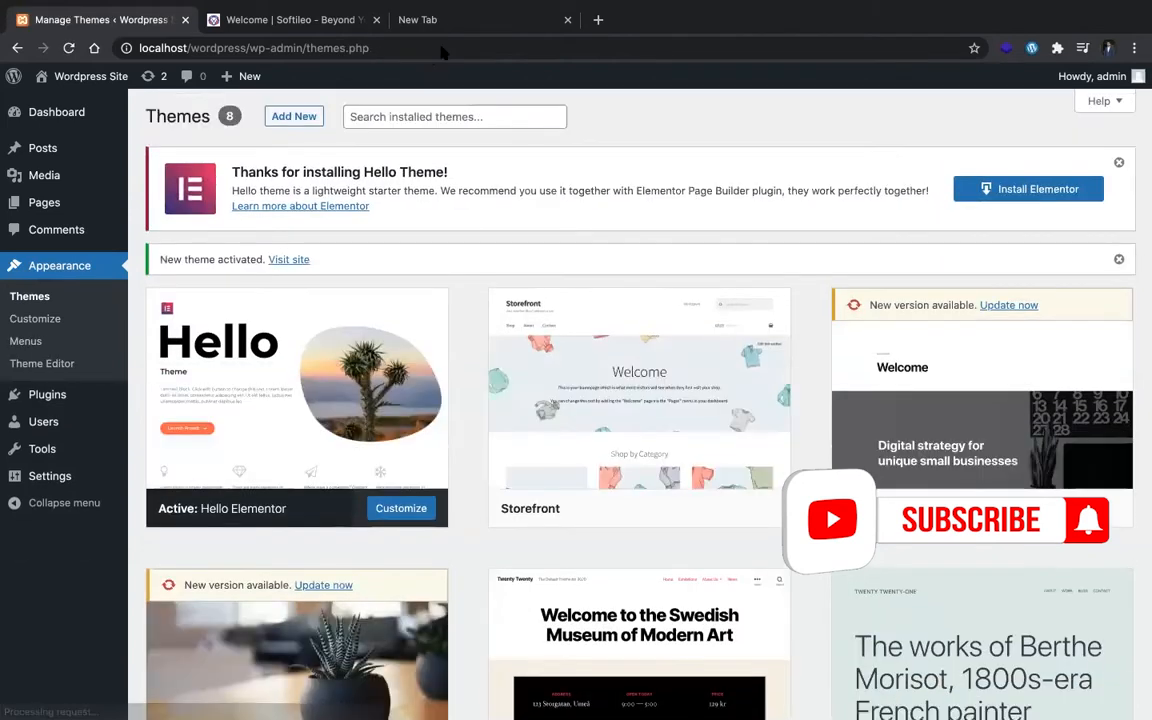
Step: Place the new browser tab beside the themes page and open the site's front end at localhost/wordpress in it
drag(432, 21, 245, 20)
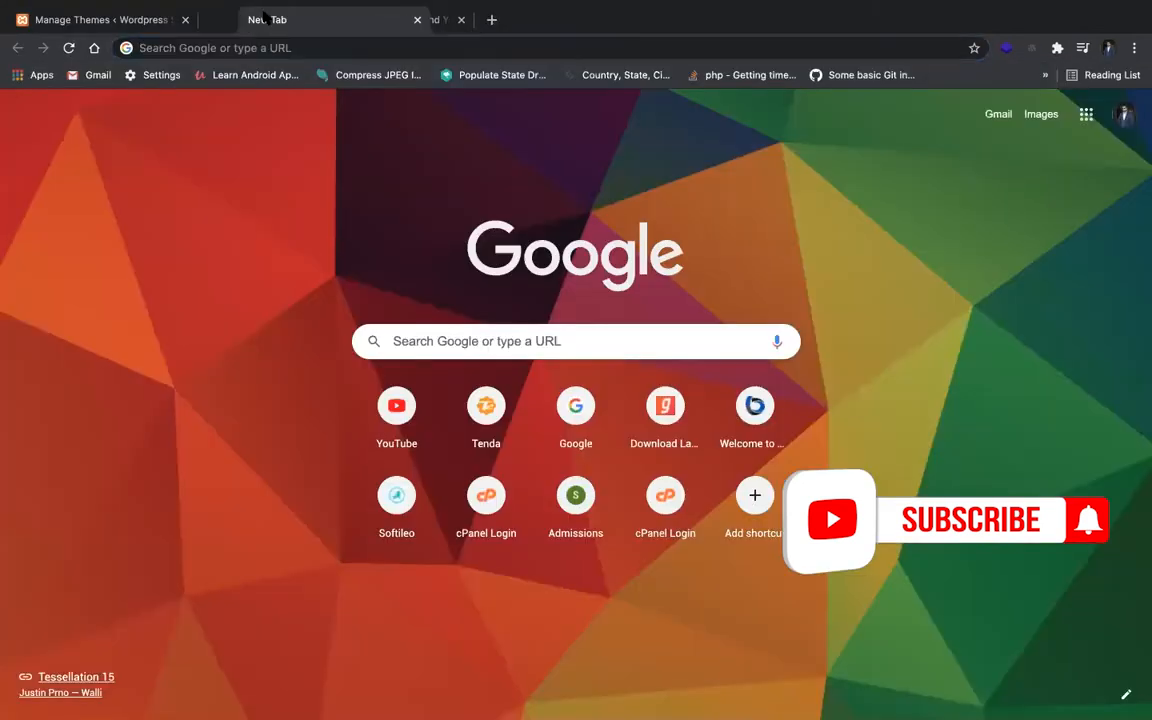
text(localhost.)
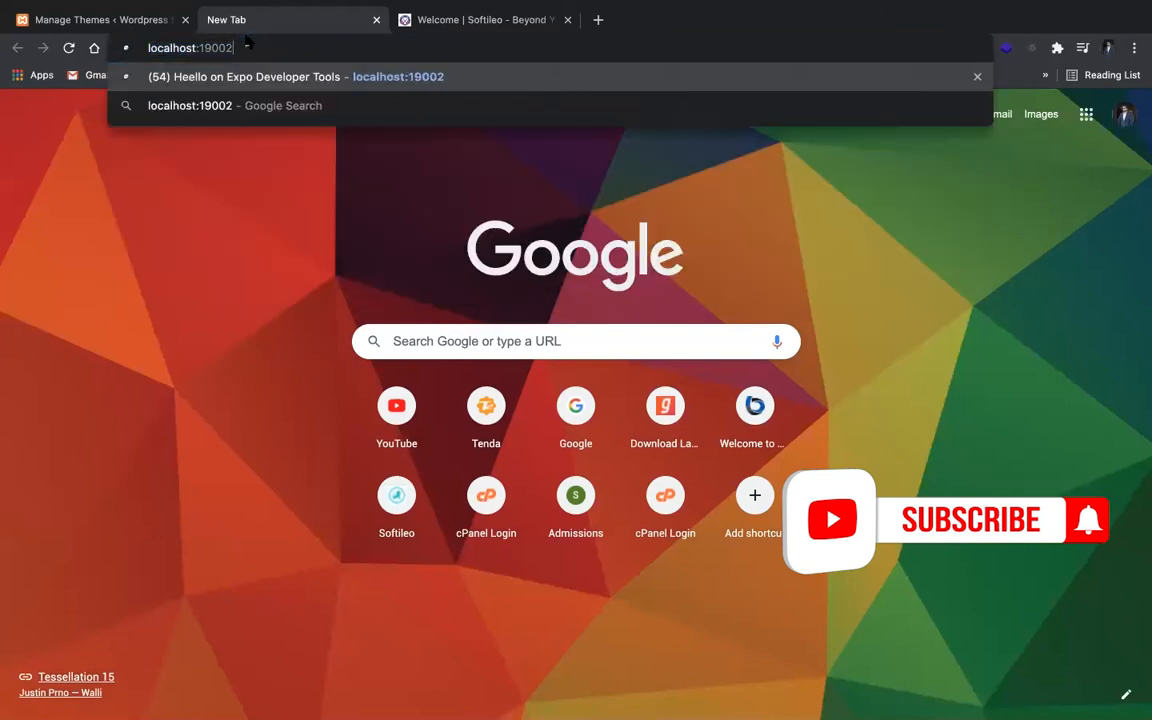
key(BackSpace)
text(/wordpress)
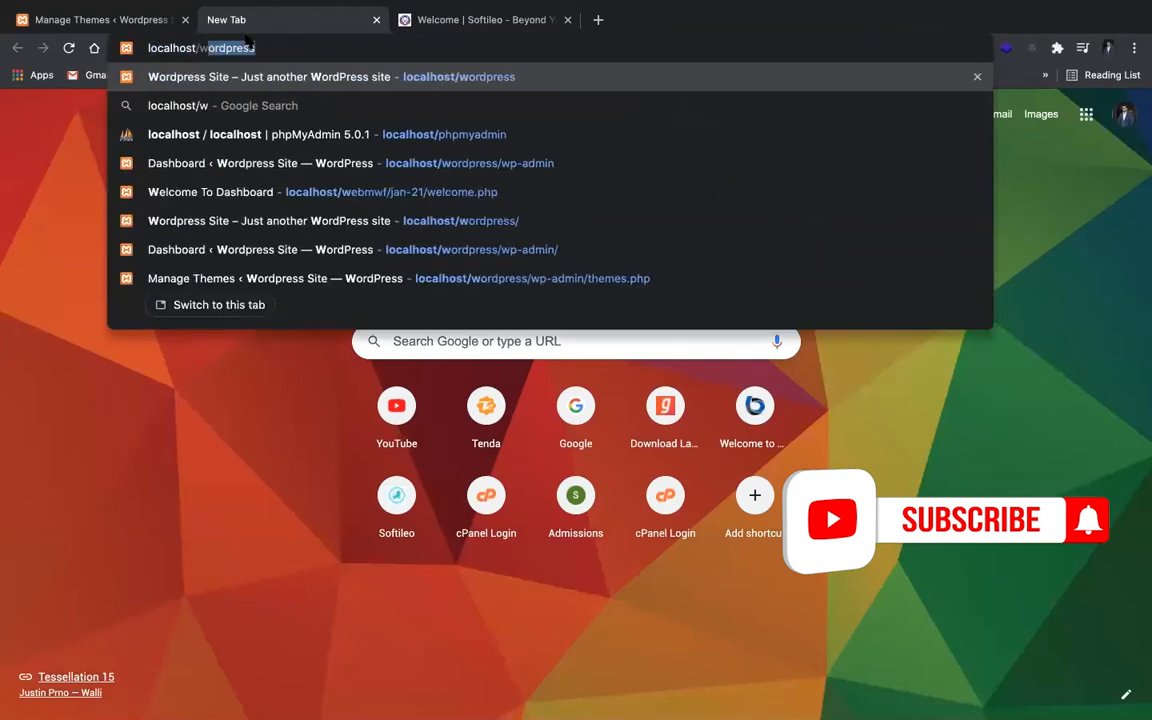
key(Return)
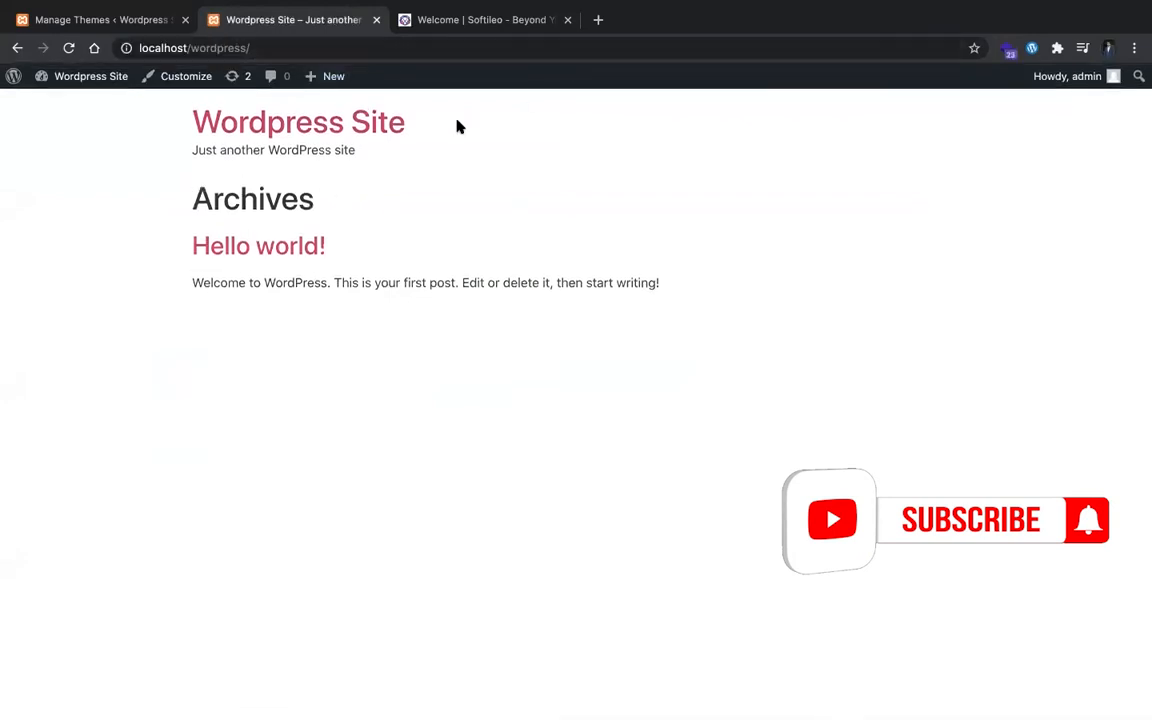
Step: Install the Elementor plugin recommended by the Hello theme and, in a separate tab, upload and install elementor-pro.zip
click(108, 20)
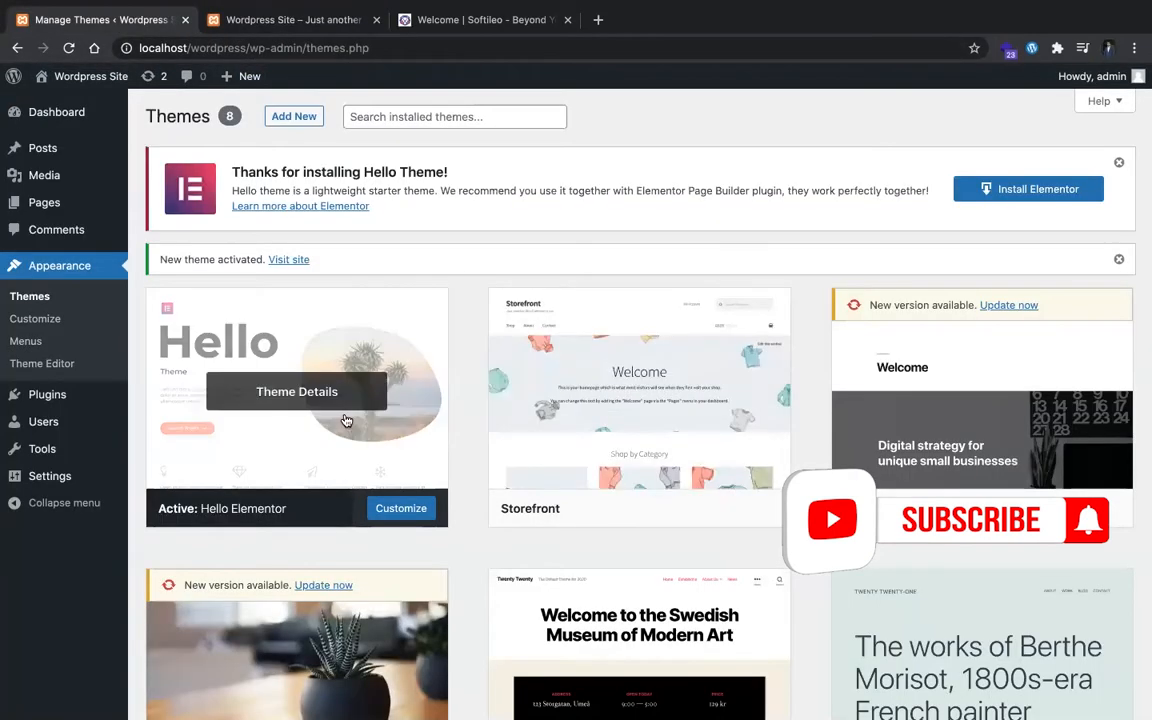
click(1085, 189)
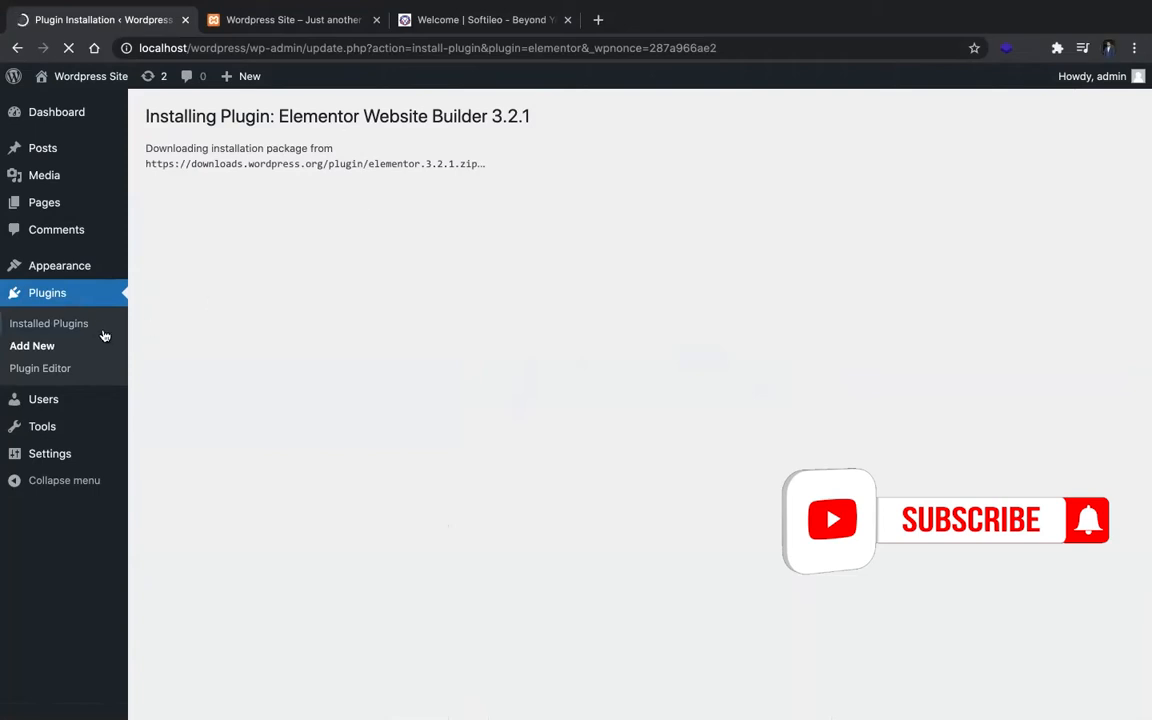
super+click(43, 349)
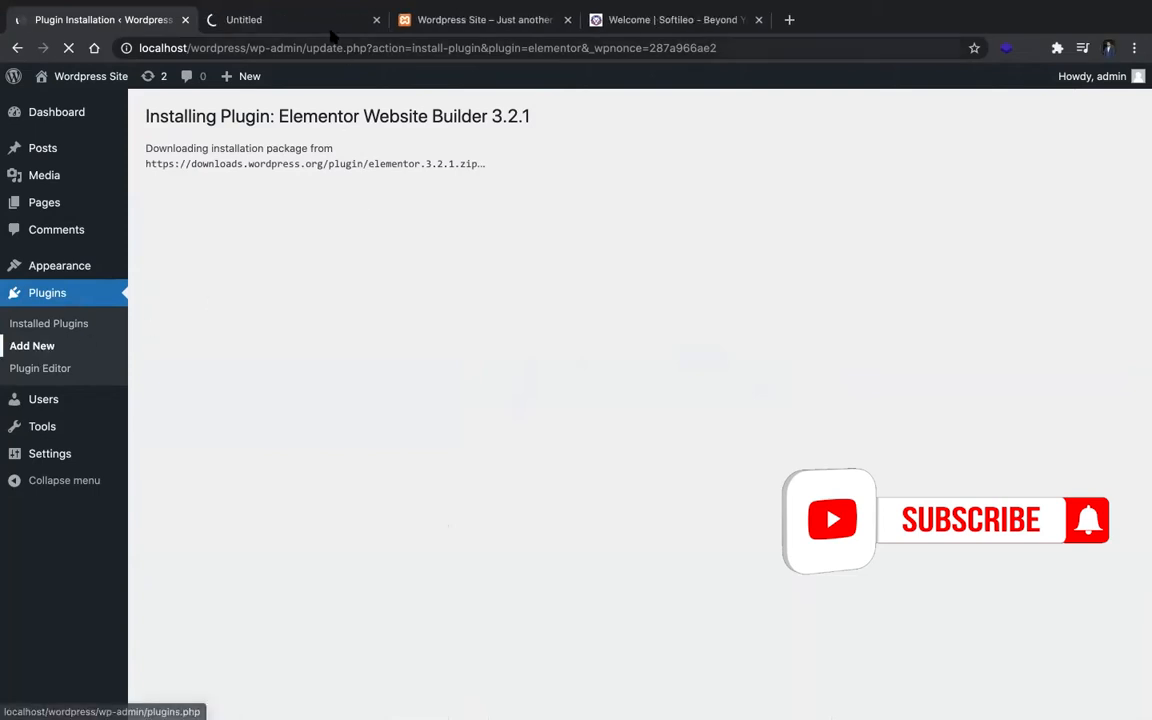
click(300, 20)
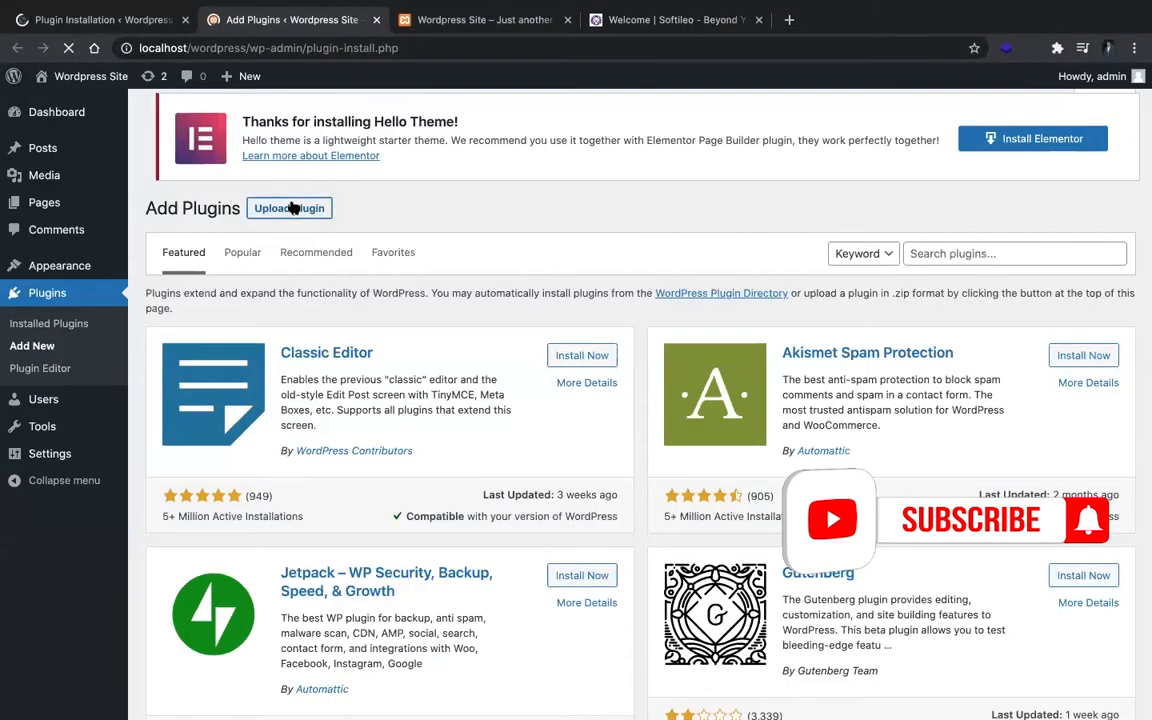
click(290, 208)
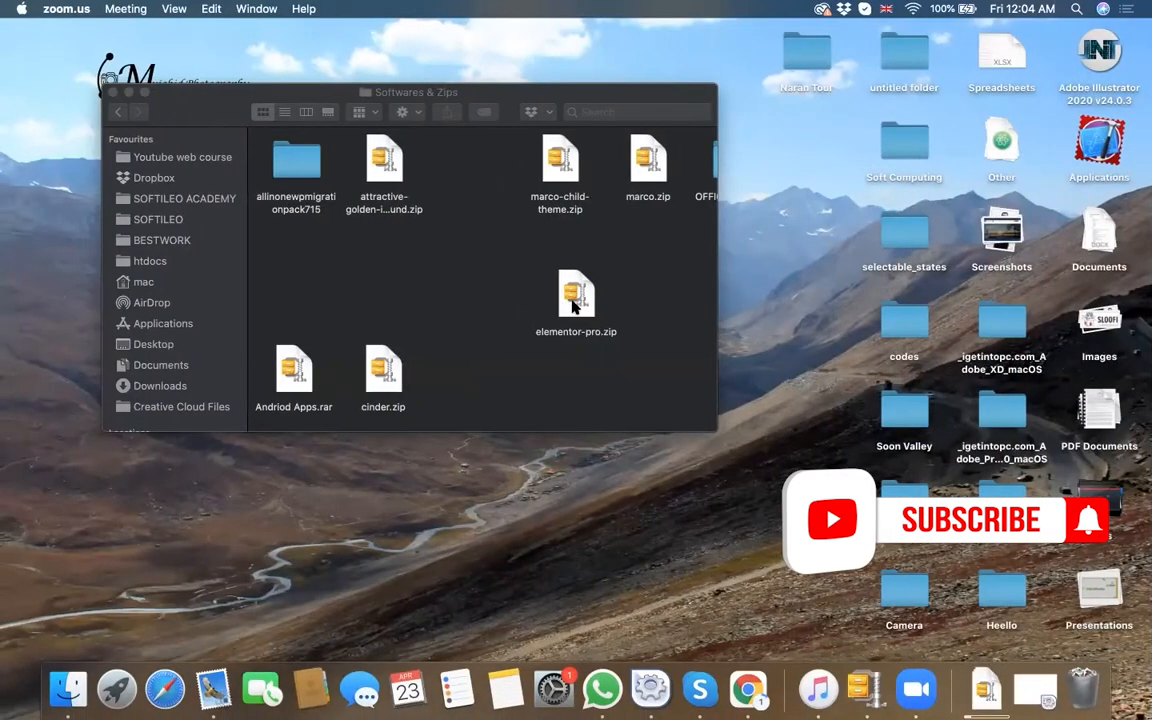
drag(574, 307, 518, 360)
key(ctrl+Right)
click(771, 358)
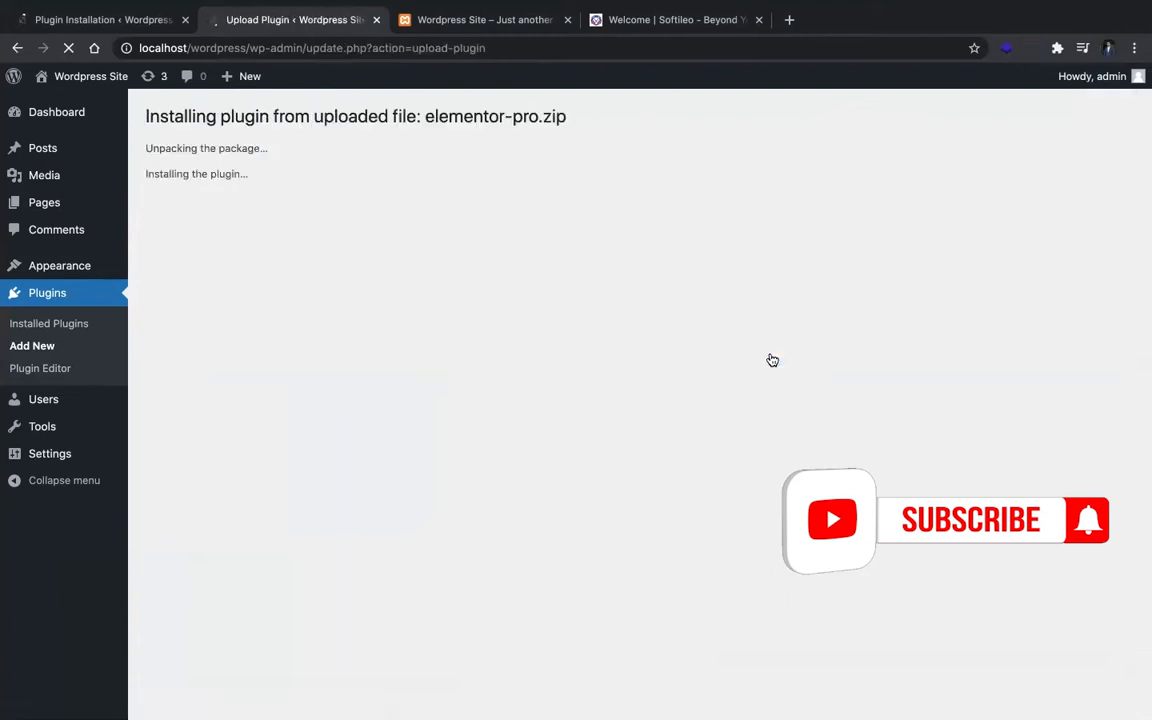
Step: Activate both the Elementor Website Builder plugin and the uploaded Elementor Pro plugin
click(124, 24)
click(212, 276)
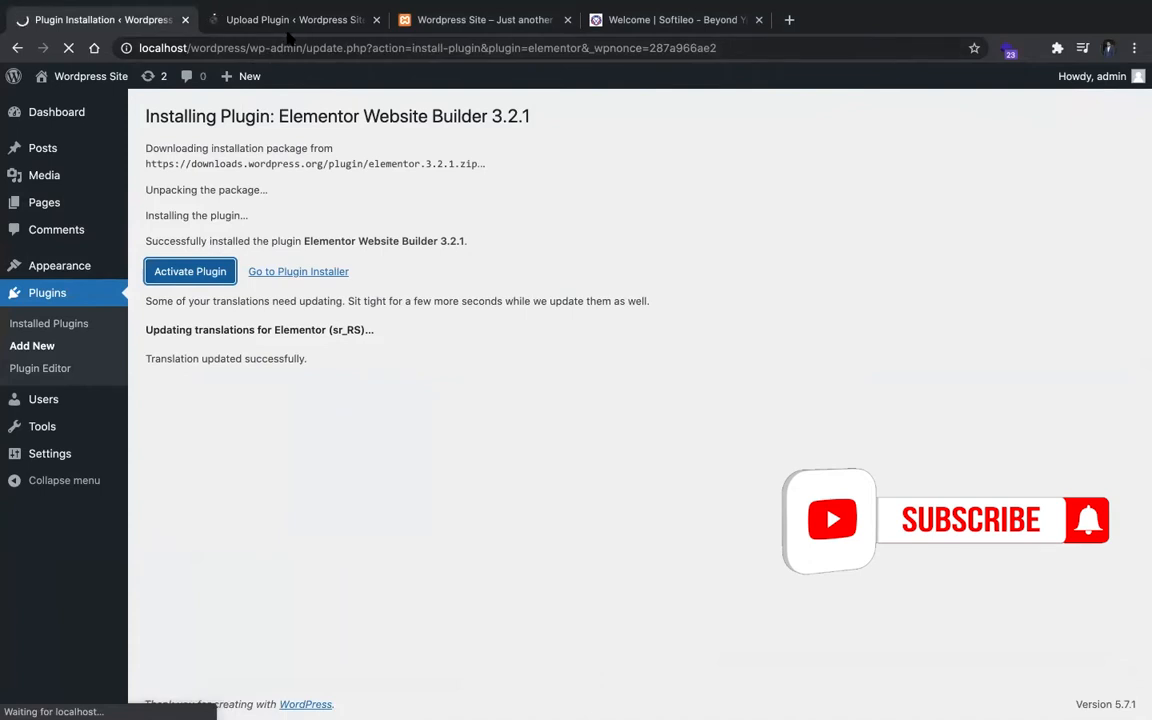
click(257, 20)
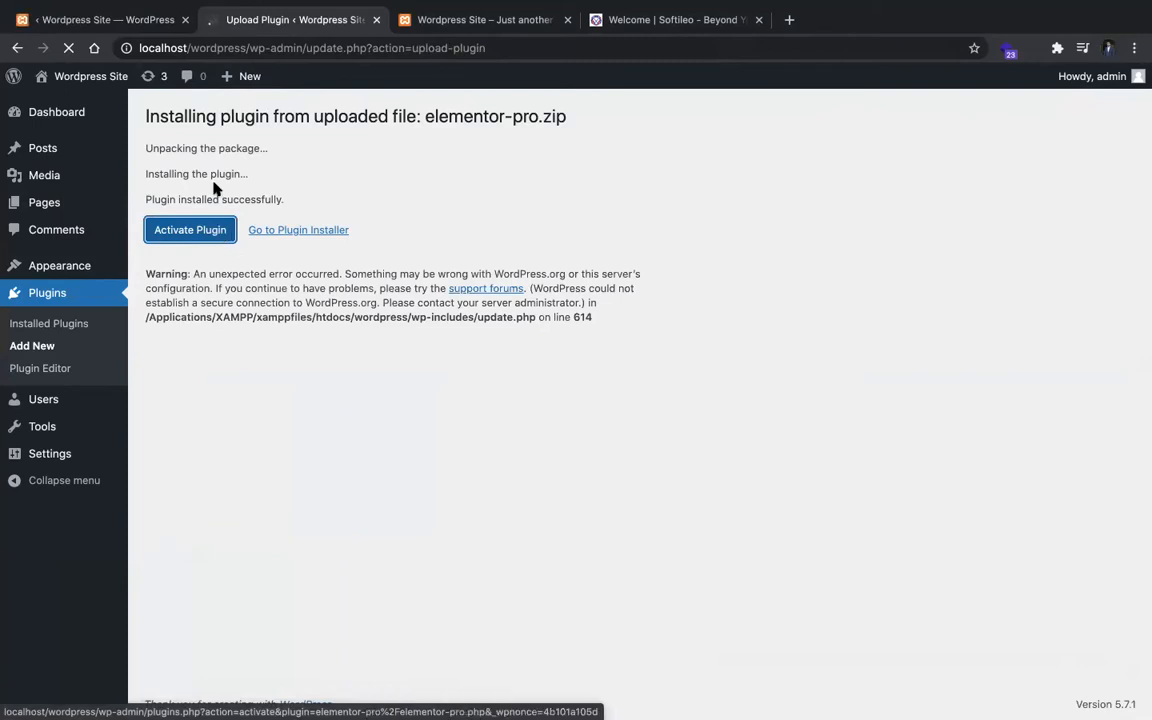
click(204, 229)
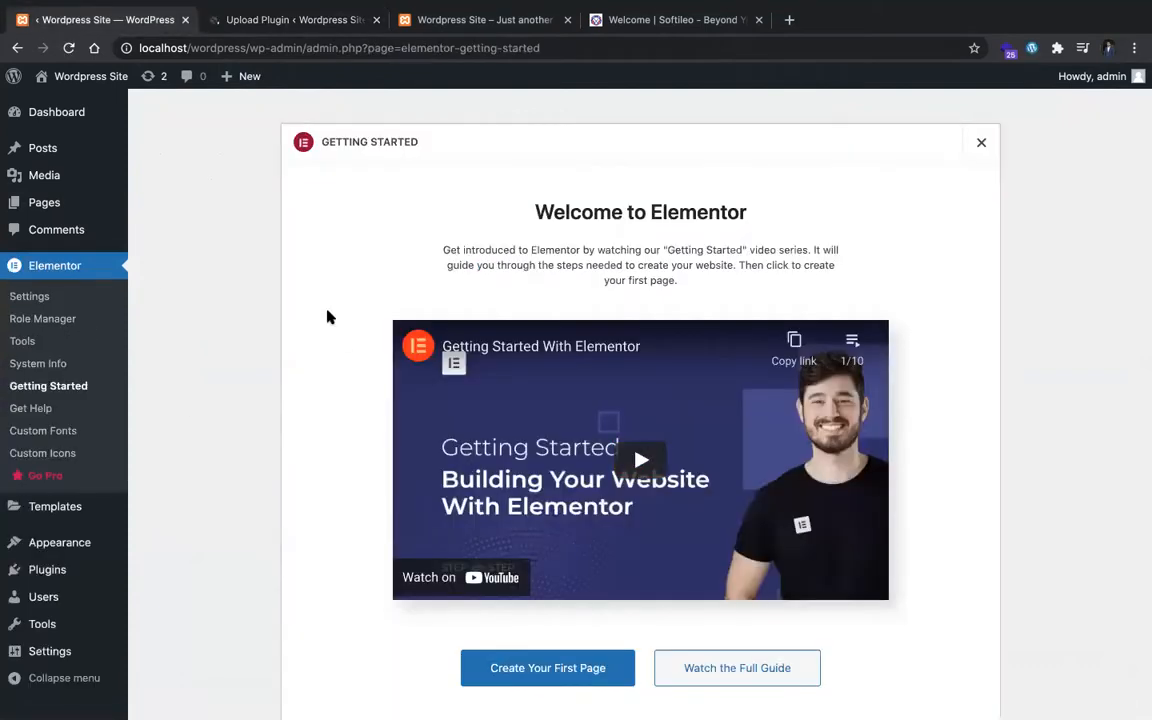
click(302, 18)
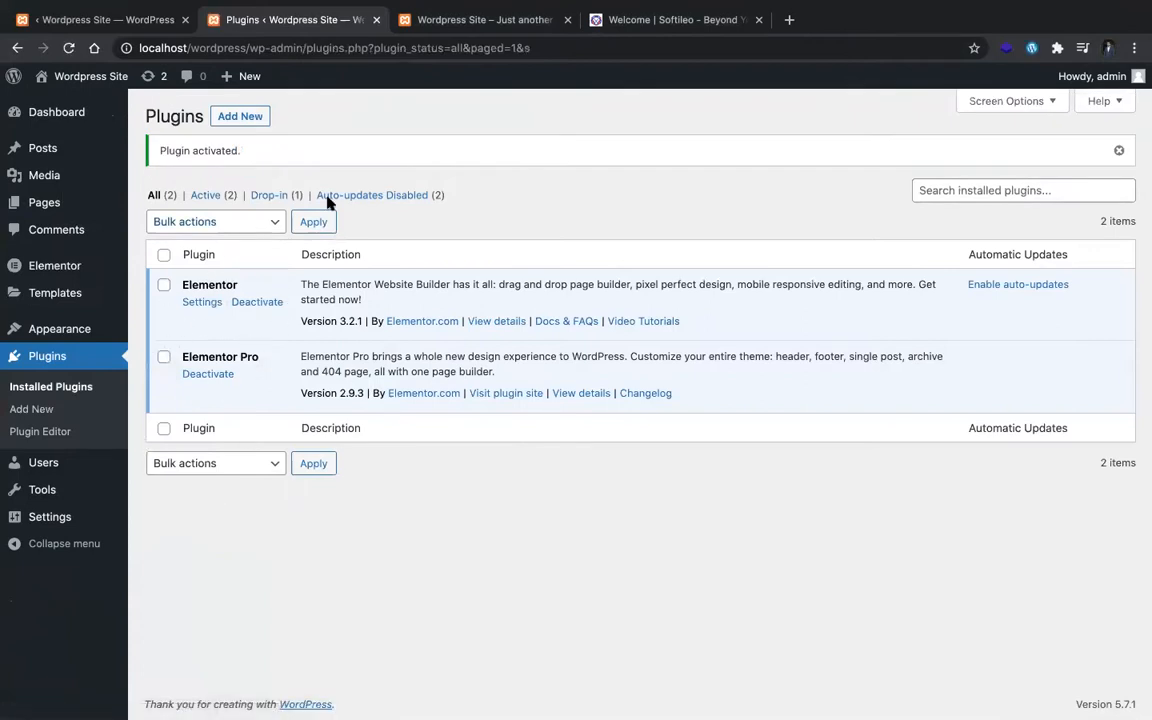
Step: Reload the site's front page and open its Homepage Settings in the theme customizer
click(400, 18)
key(super+r)
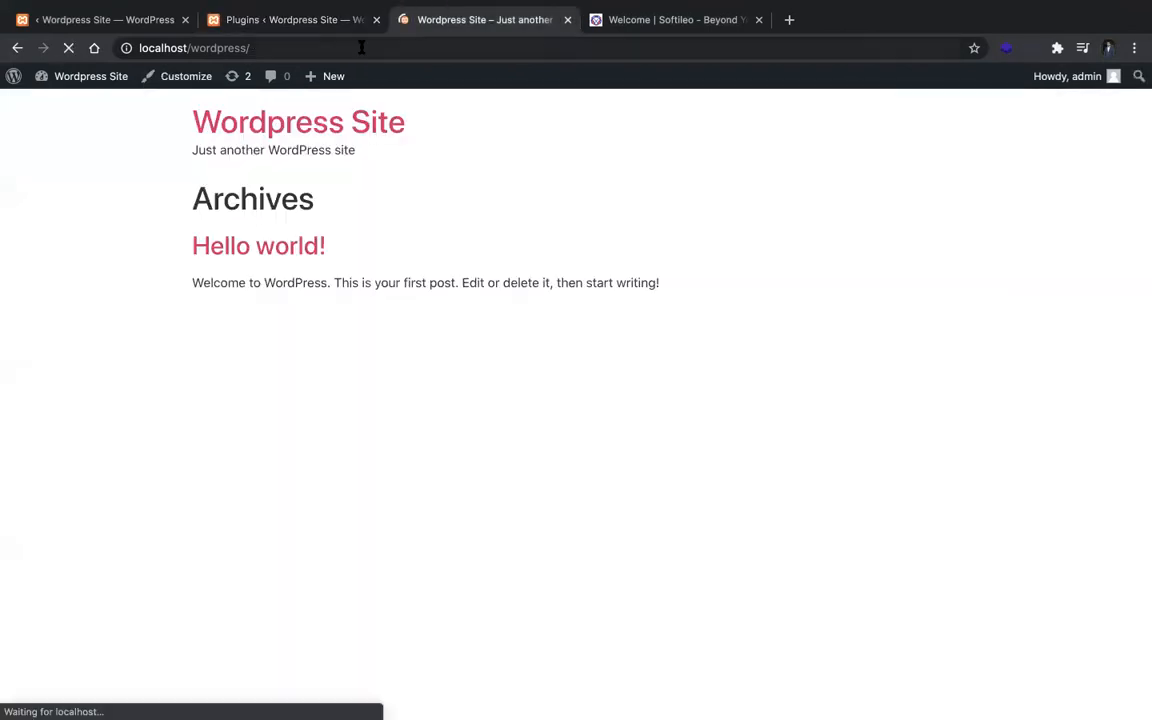
click(174, 76)
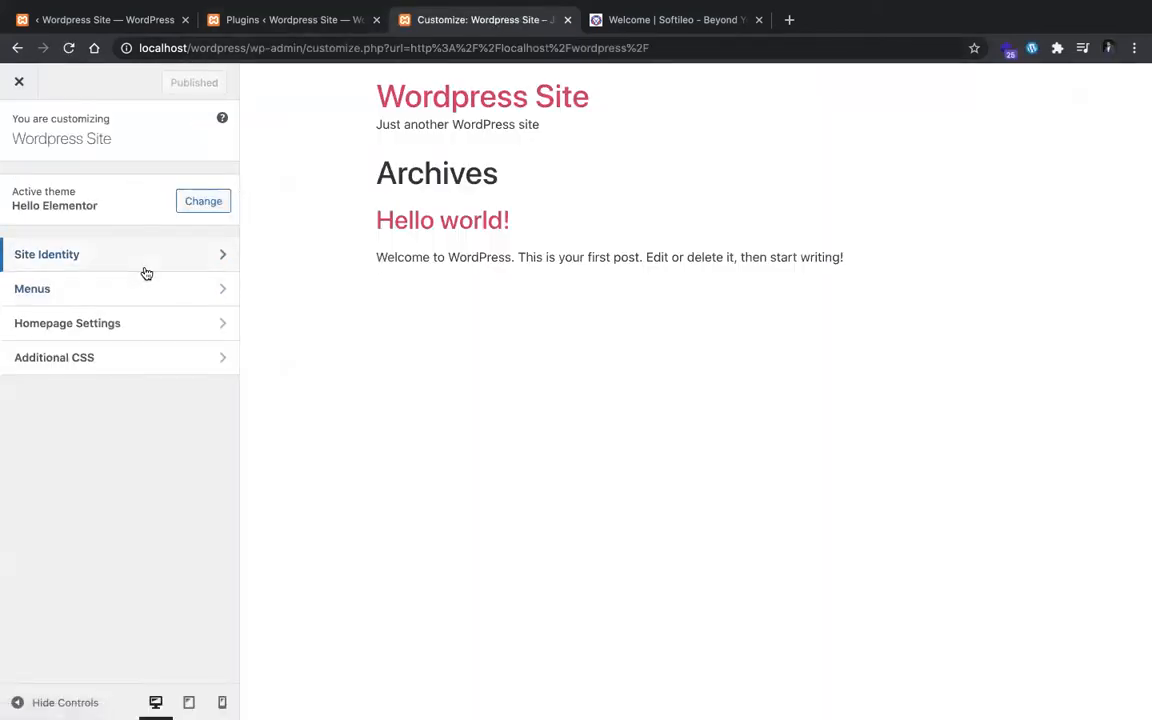
click(141, 324)
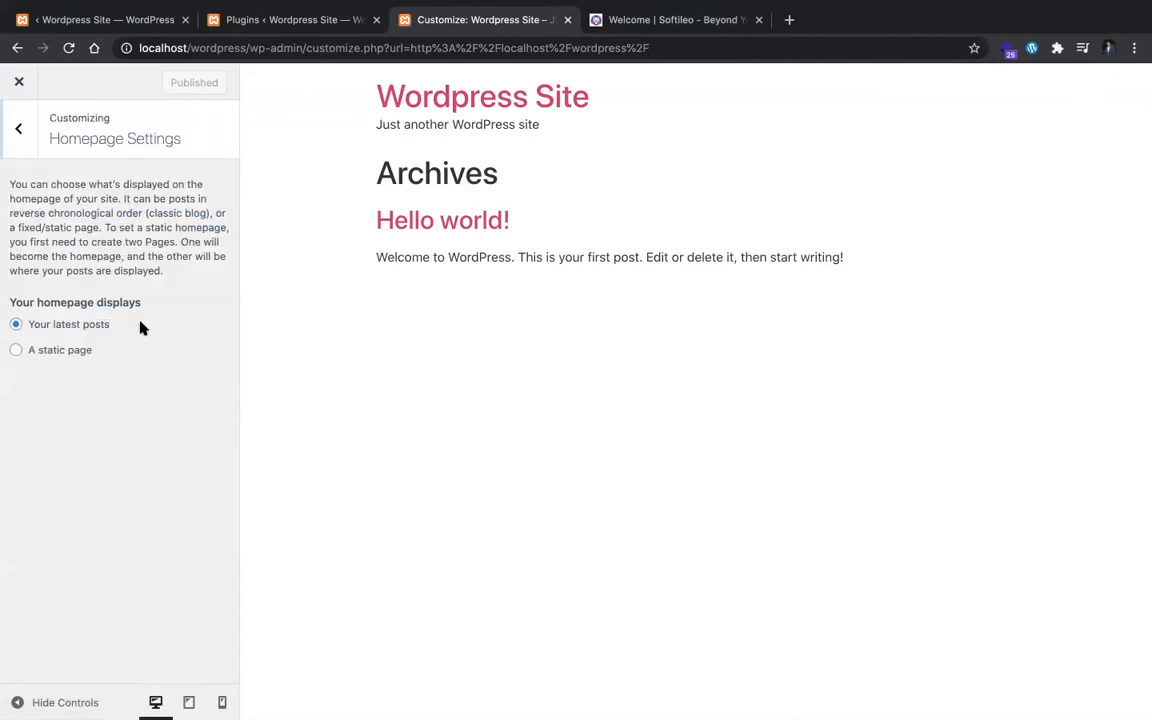
Step: Set the homepage to display a static page and add a new page titled "Home" as the homepage
click(36, 353)
click(126, 418)
click(123, 430)
click(121, 421)
click(106, 411)
click(90, 437)
text(Home)
key(BackSpace)
key(BackSpace)
key(BackSpace)
key(BackSpace)
text(Home)
click(207, 446)
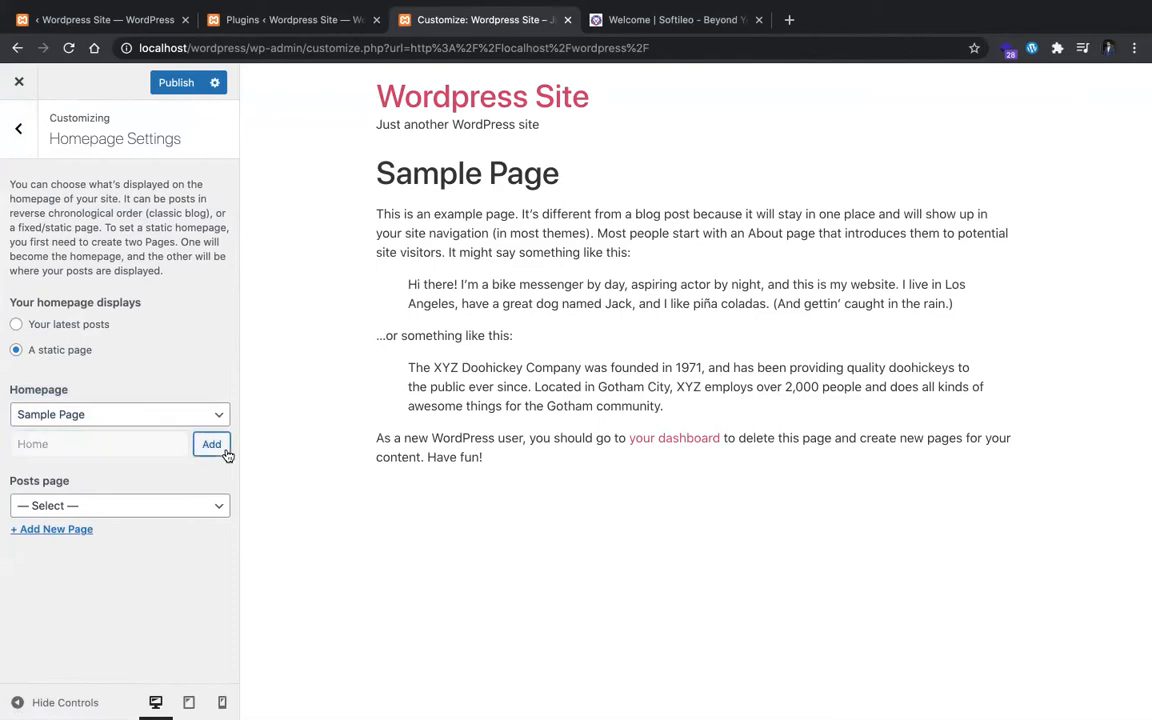
Step: Add a new page titled "Blog" as the site's posts page
click(146, 490)
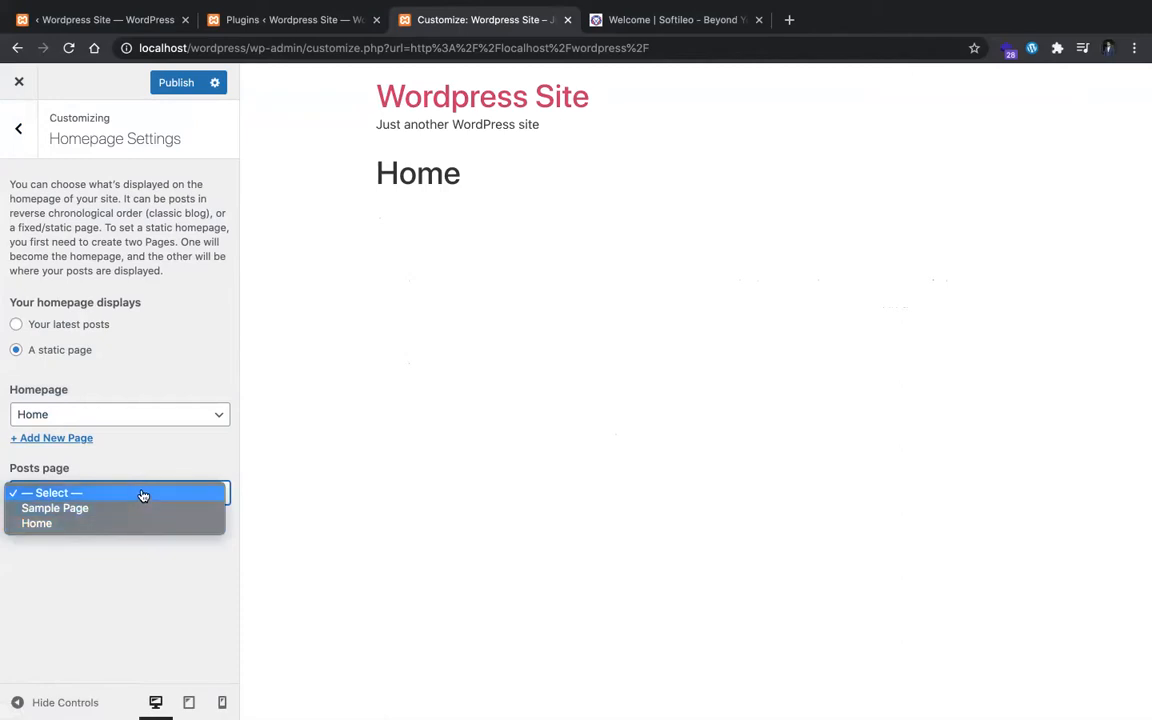
click(147, 488)
click(82, 516)
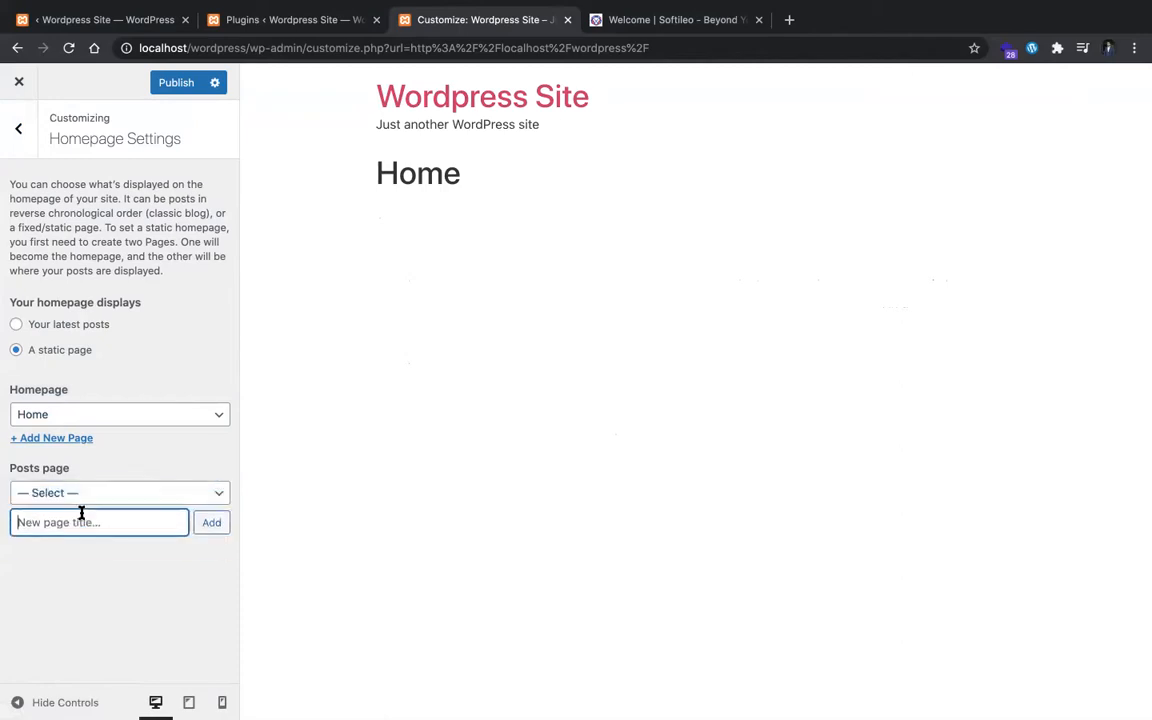
text(Blog)
click(209, 522)
Step: Examine the Softileo homepage's portfolio, latest posts, quote and footer sections, and return to its banner
key(ctrl+Tab)
scroll(518, 250, down, 15)
scroll(519, 294, down, 10)
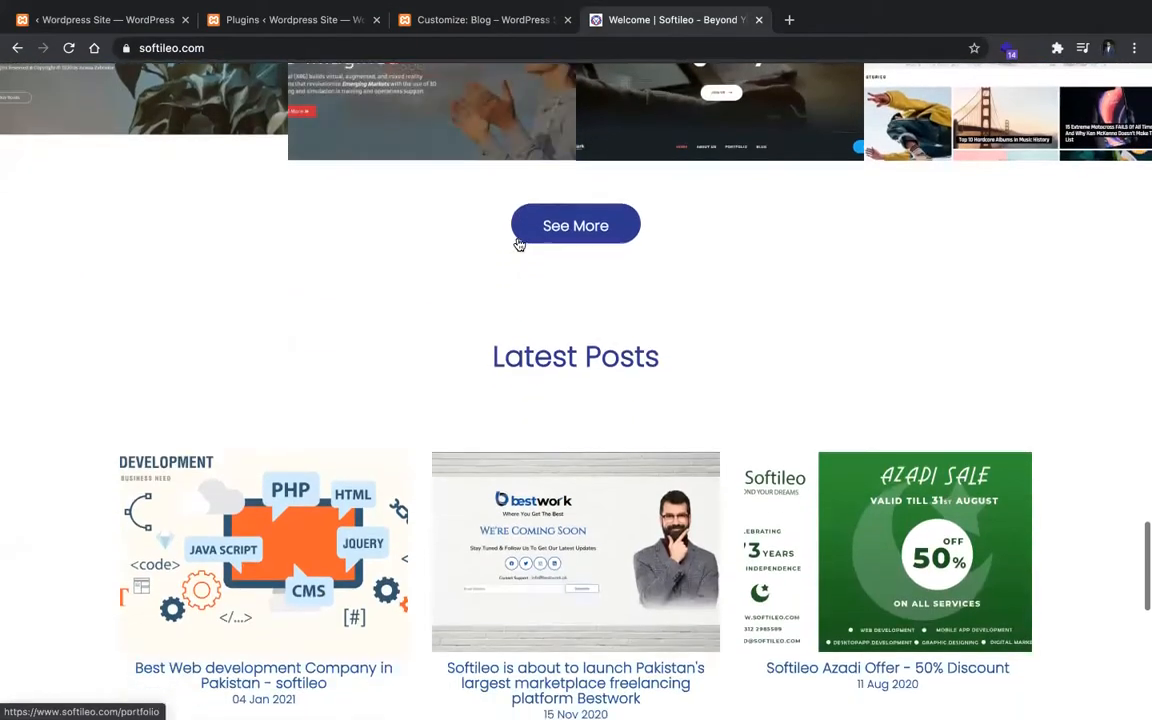
scroll(518, 244, down, 5)
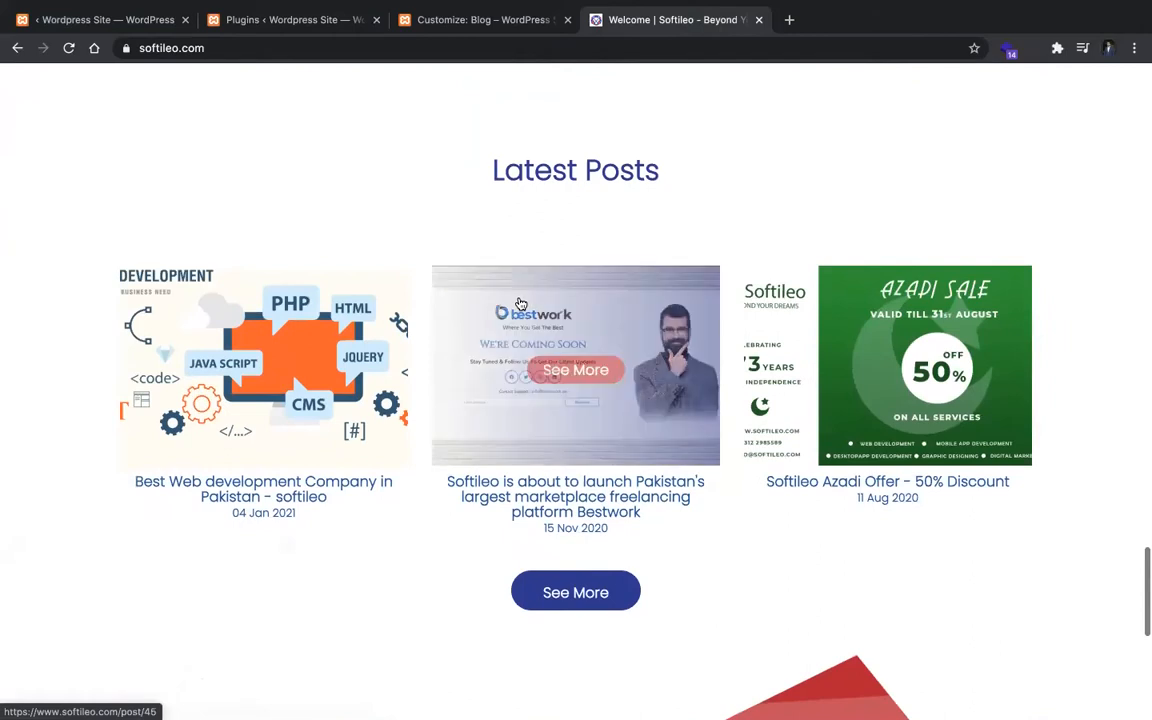
scroll(375, 393, down, 5)
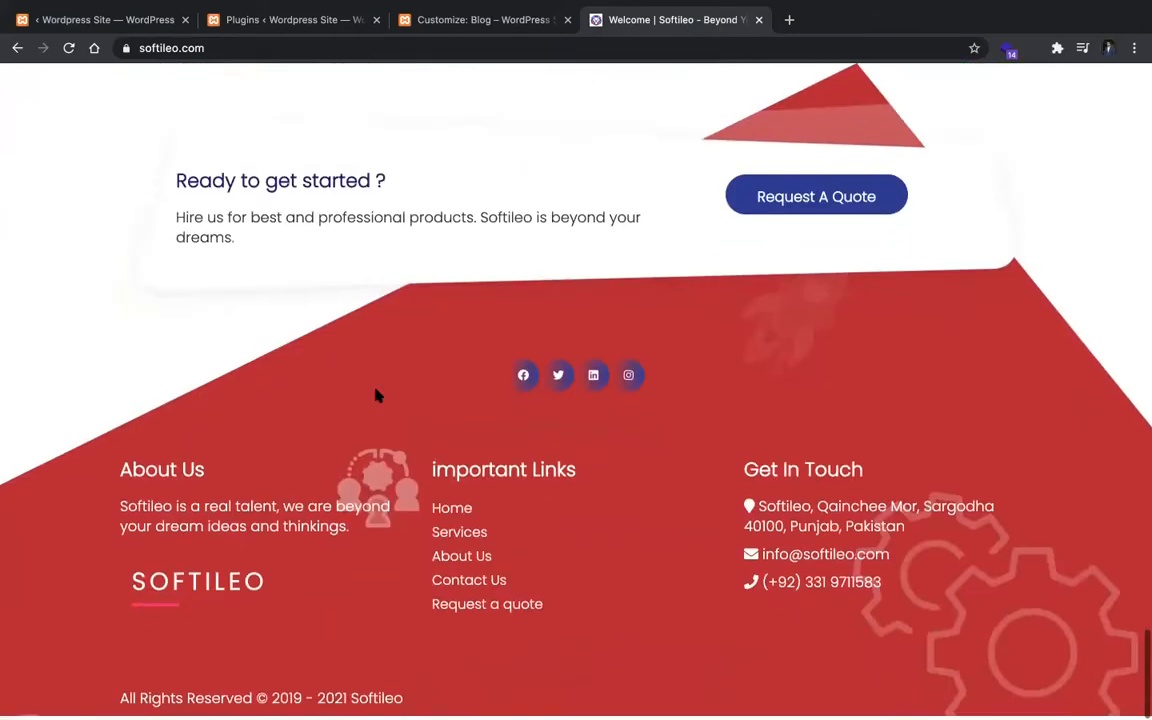
scroll(469, 365, up, 20)
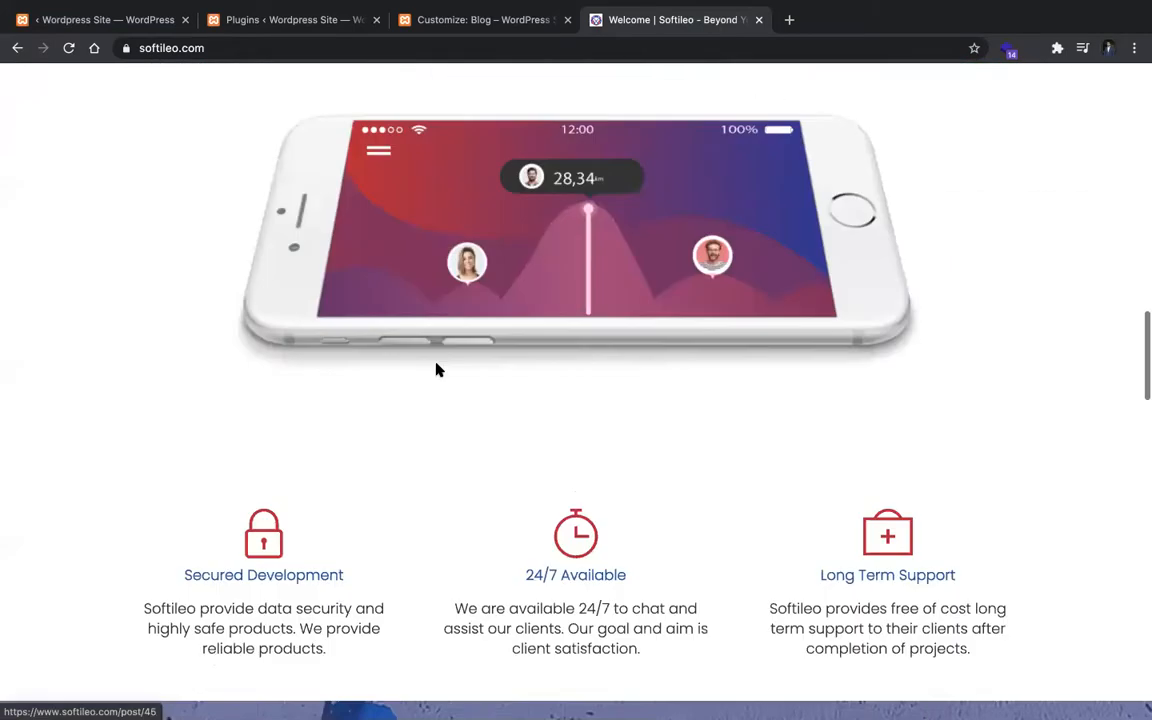
scroll(540, 327, down, 15)
scroll(540, 325, up, 15)
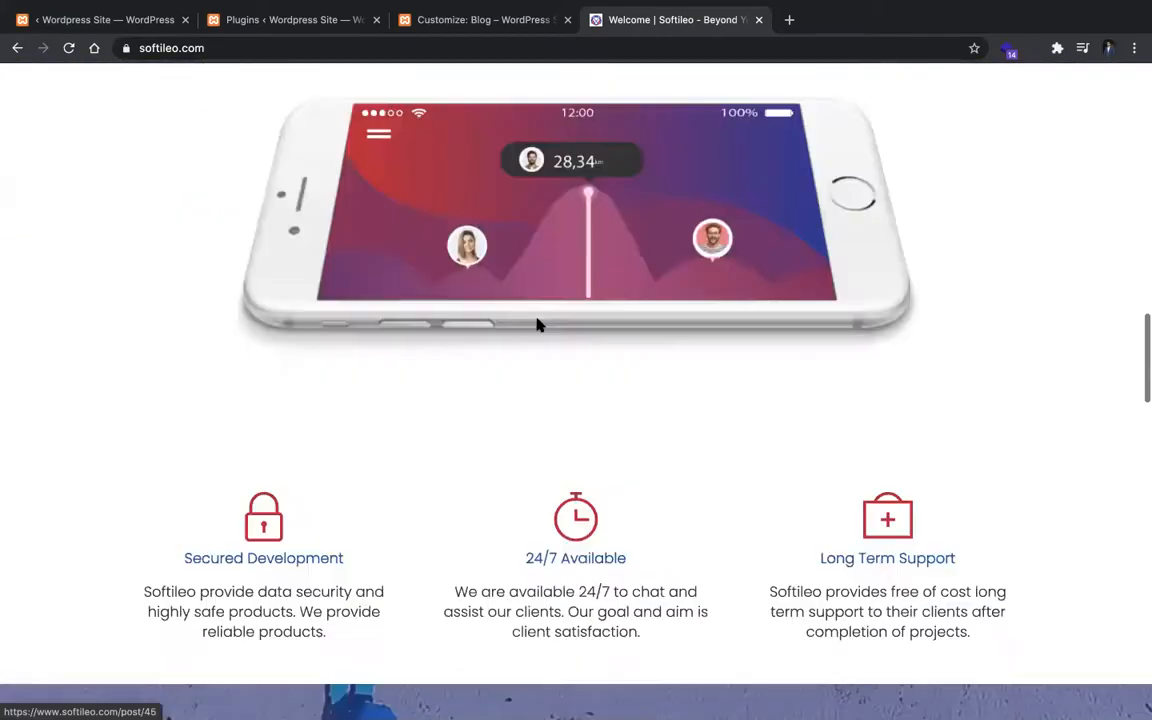
scroll(537, 420, up, 15)
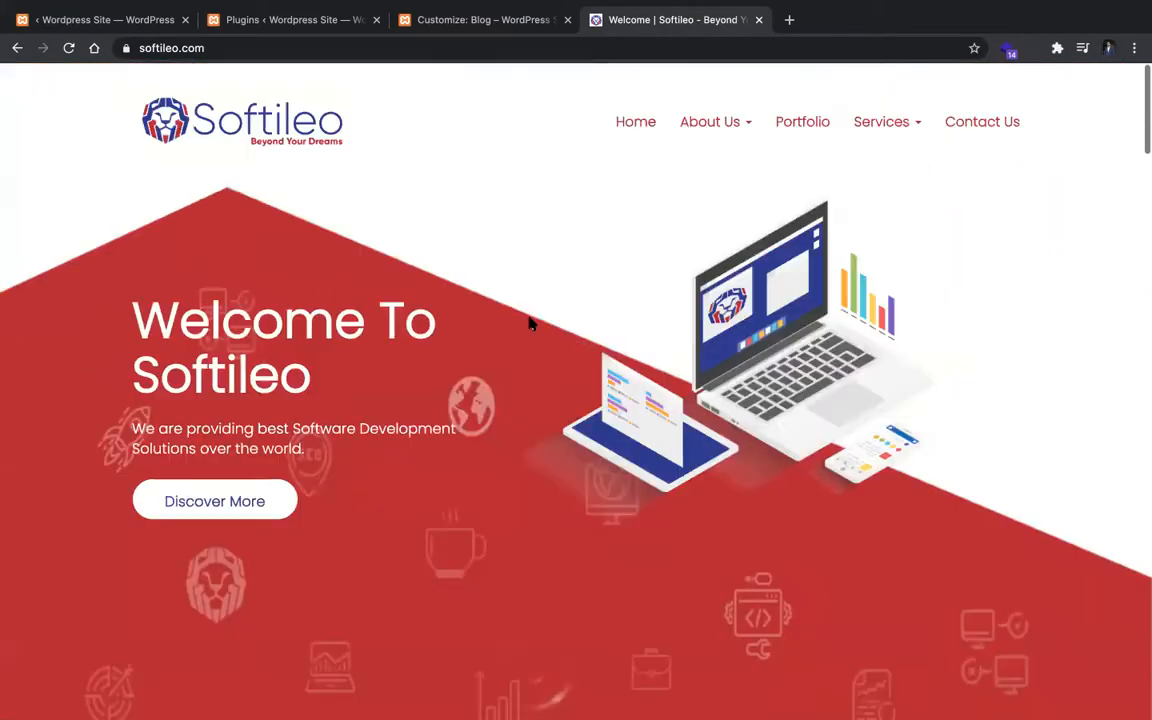
Step: Review the Softileo homepage's portfolio, phone mockup and service-benefit sections alongside the customizer, ending at the homepage banner
scroll(448, 325, down, 20)
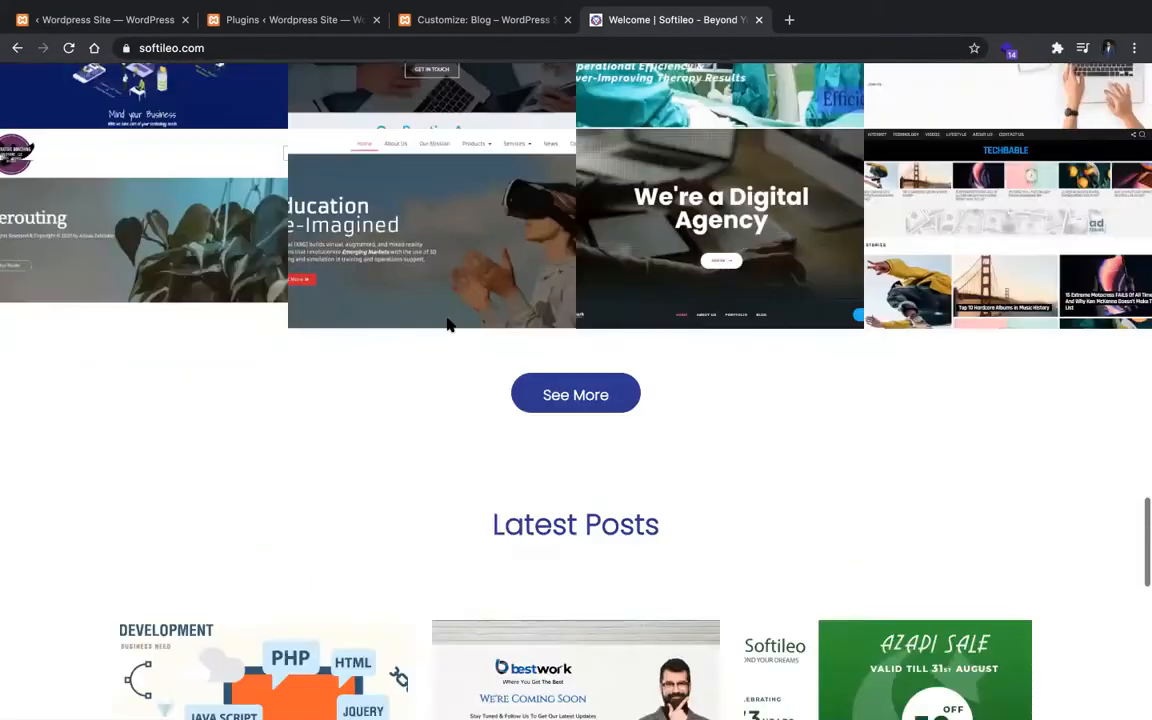
scroll(448, 325, up, 8)
scroll(448, 325, up, 5)
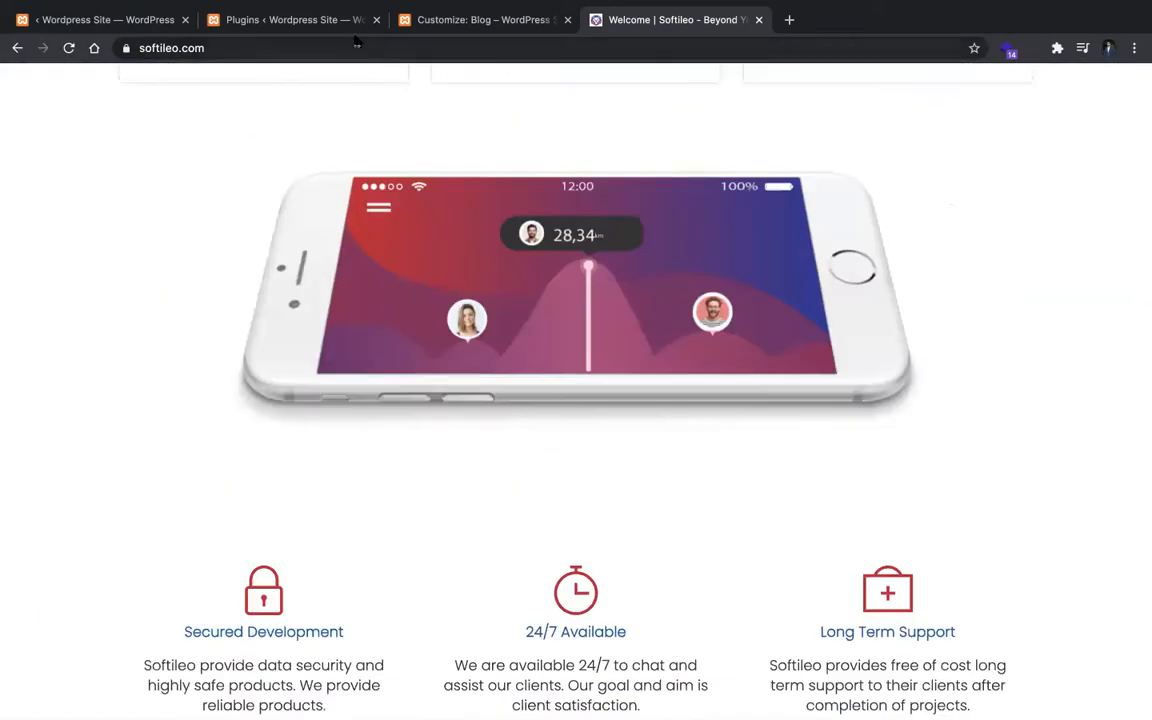
click(432, 22)
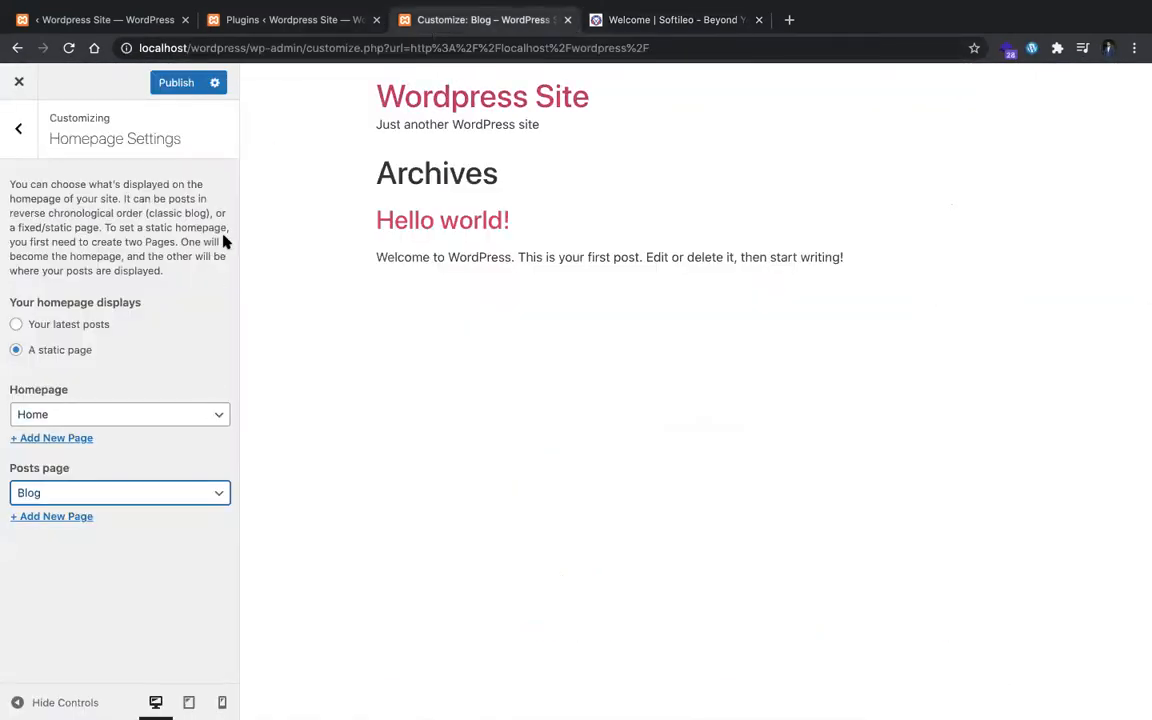
click(632, 28)
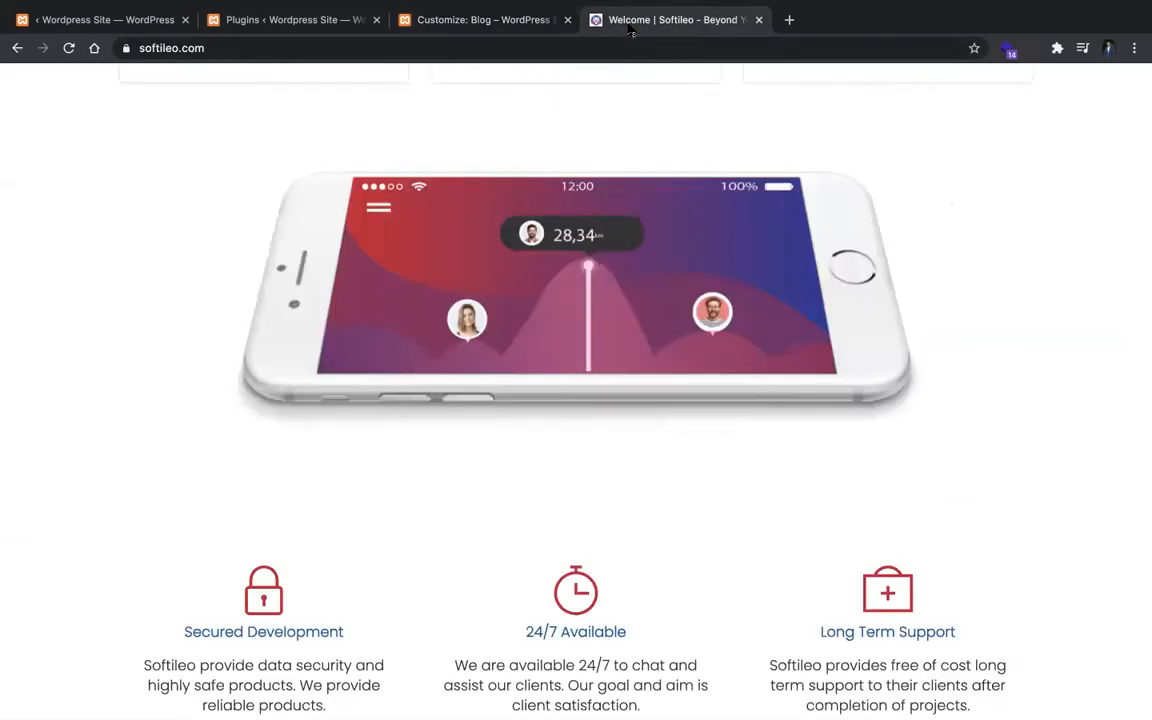
scroll(399, 237, up, 10)
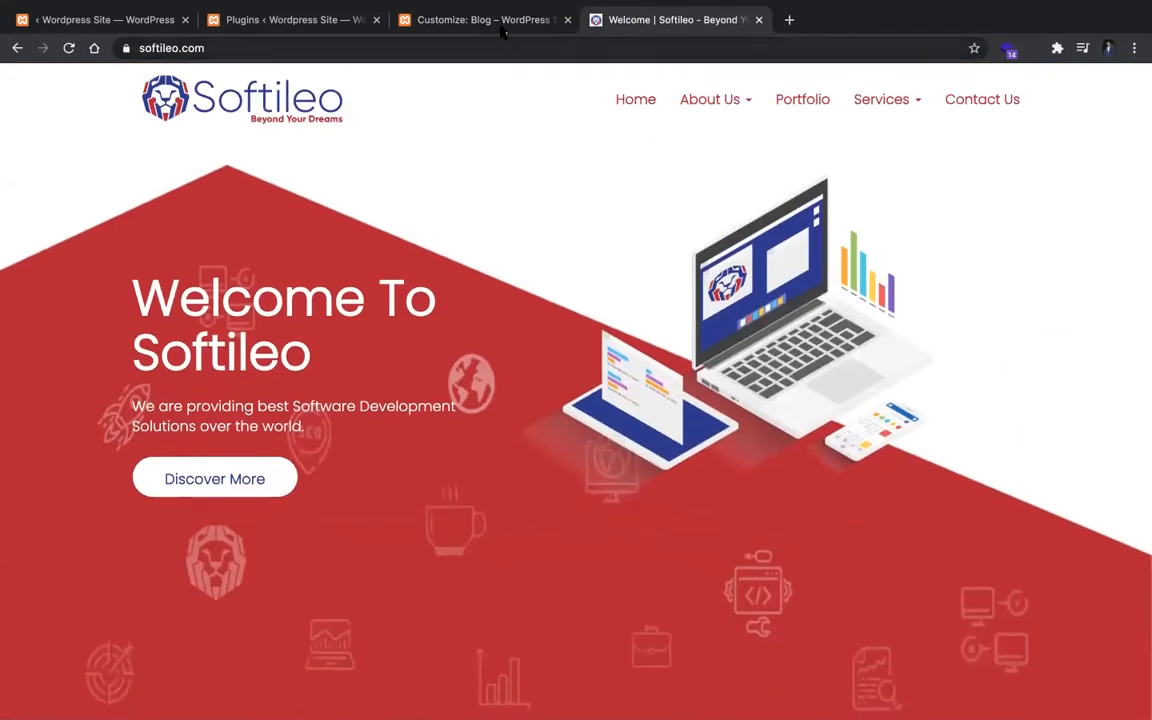
Step: Publish the static homepage settings in the customizer and close it to return to the site's front page
click(455, 24)
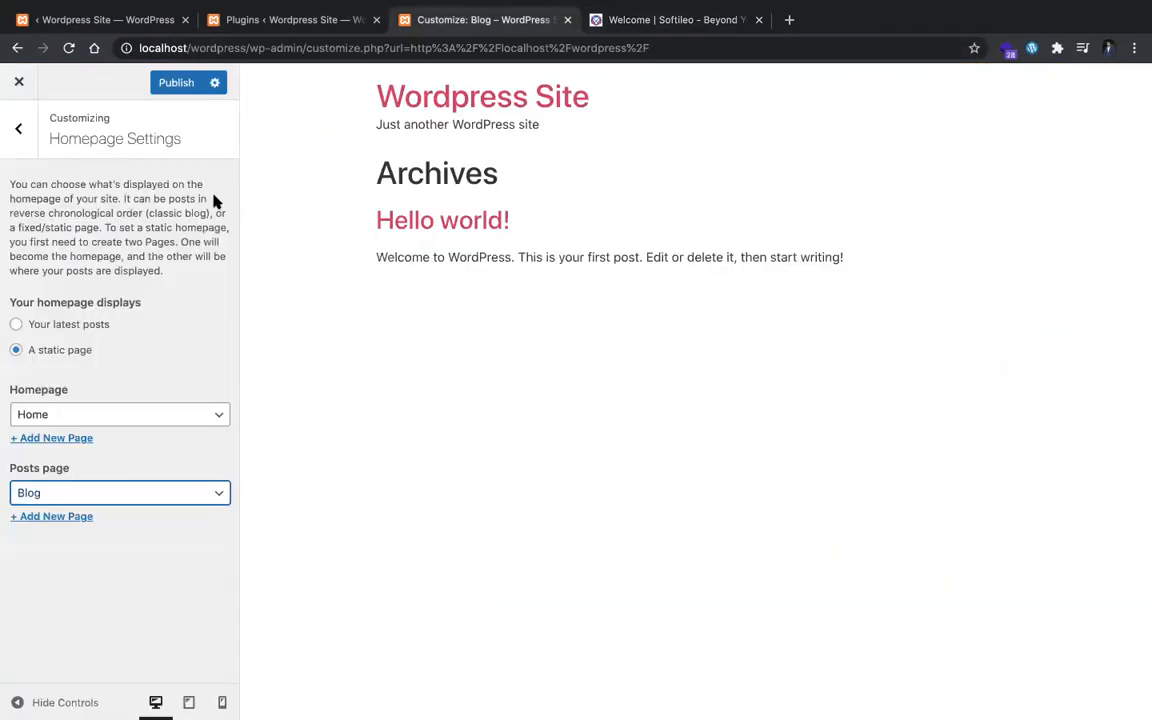
click(30, 125)
click(184, 88)
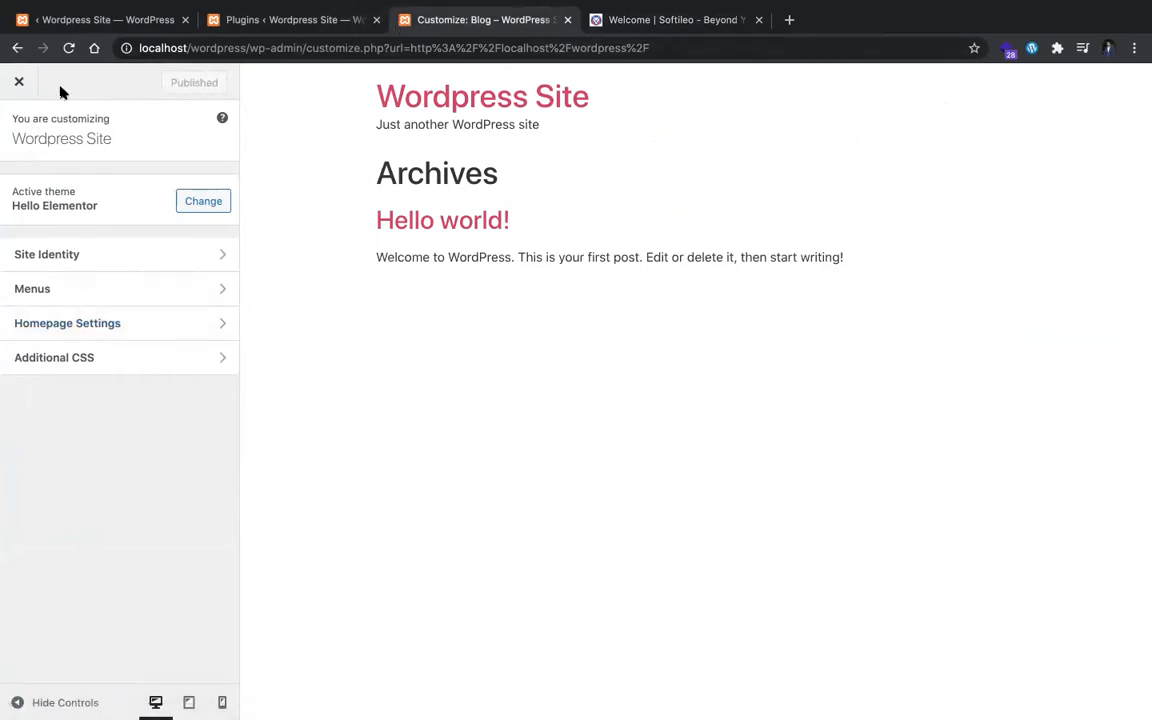
click(17, 86)
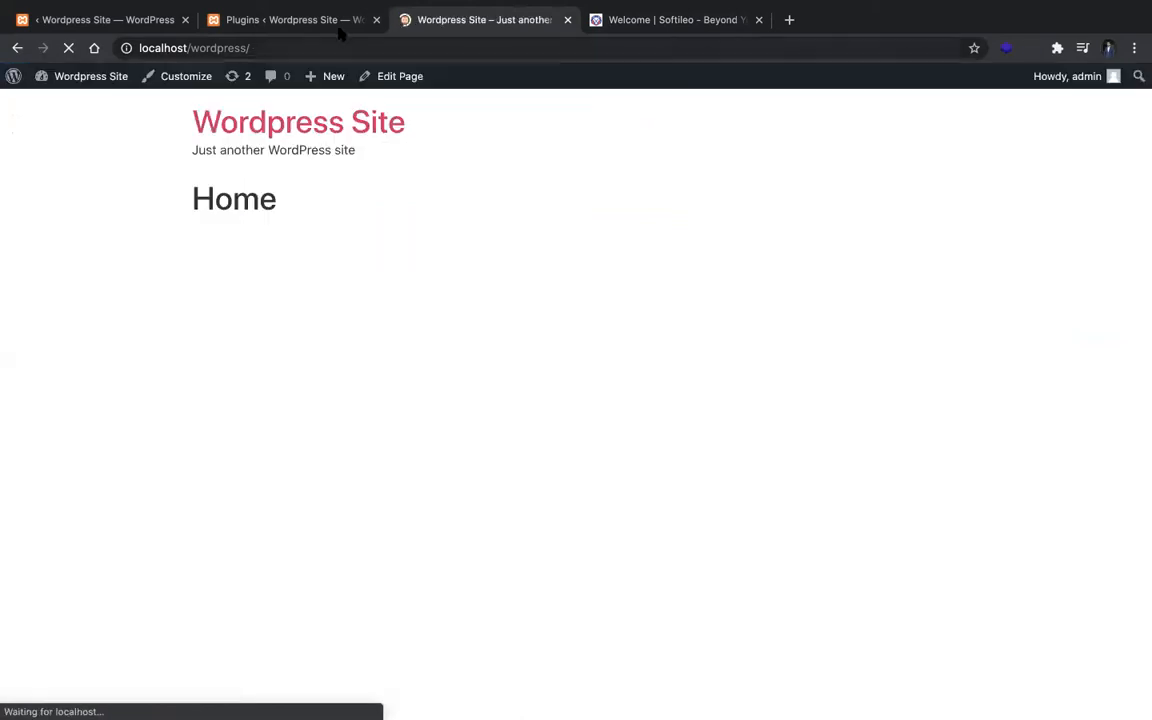
Step: Open the Home page for editing from the site's front page and launch Elementor on it
click(339, 24)
click(443, 24)
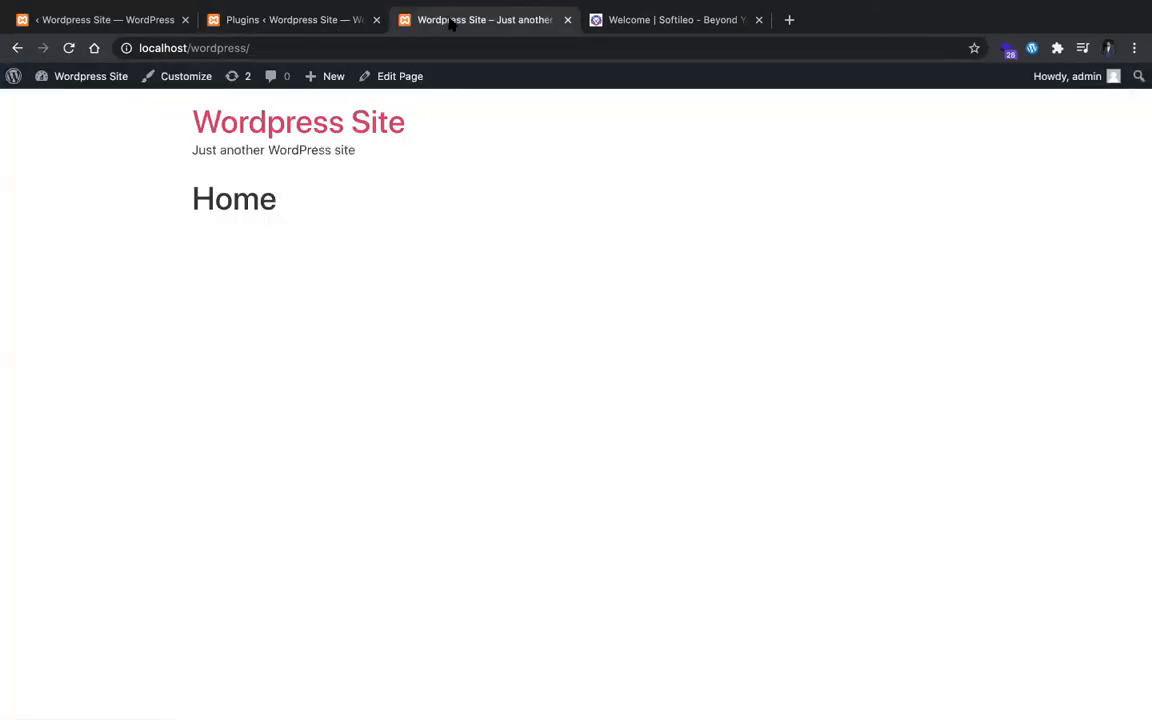
click(403, 76)
drag(425, 20, 313, 35)
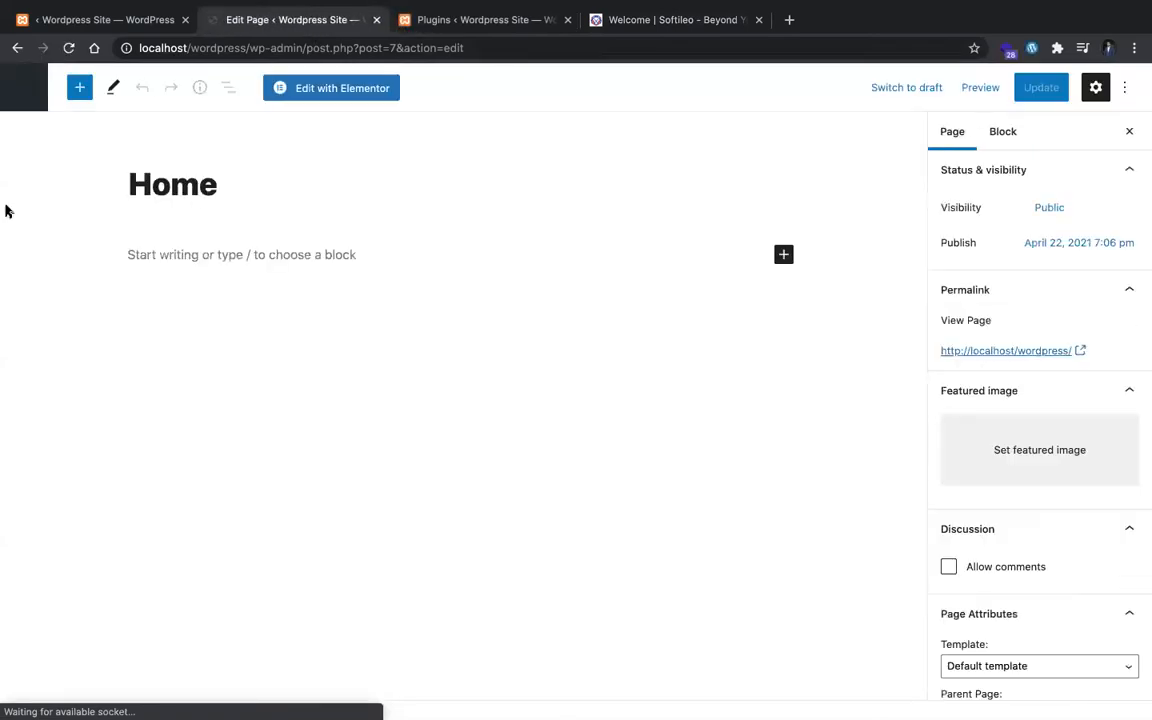
click(337, 87)
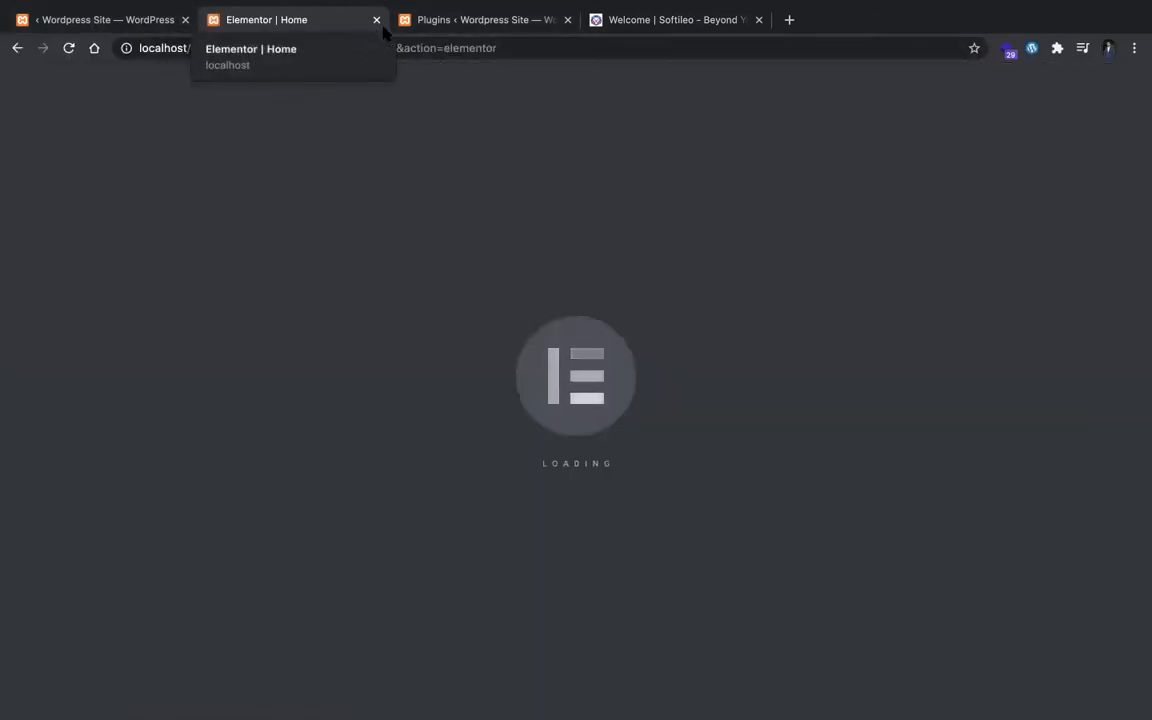
Step: Check the Softileo site's header navigation and reload the WordPress admin's Elementor page
key(ctrl+Tab)
key(ctrl+Tab)
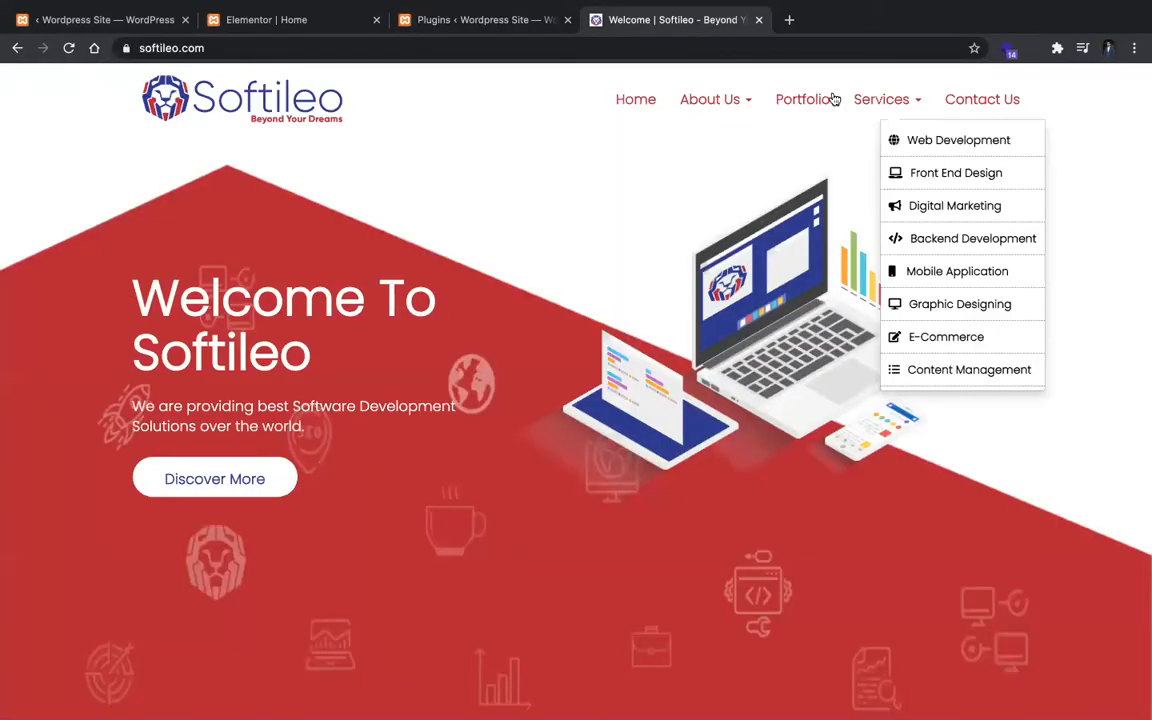
click(116, 24)
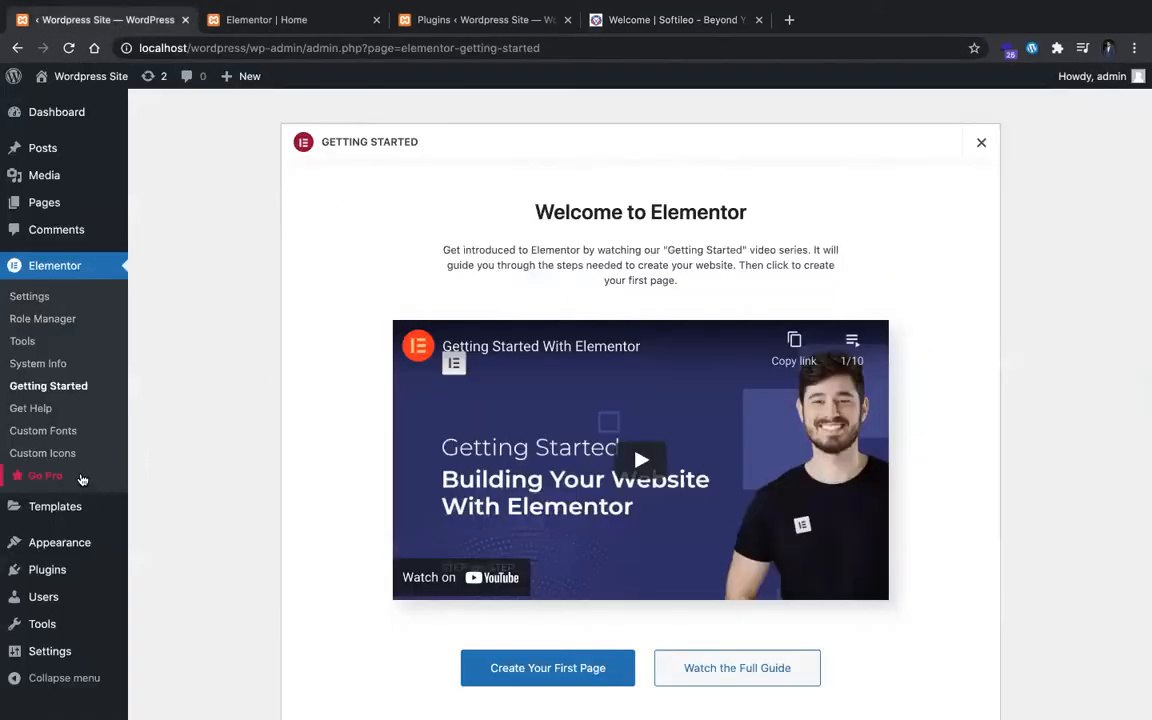
click(60, 111)
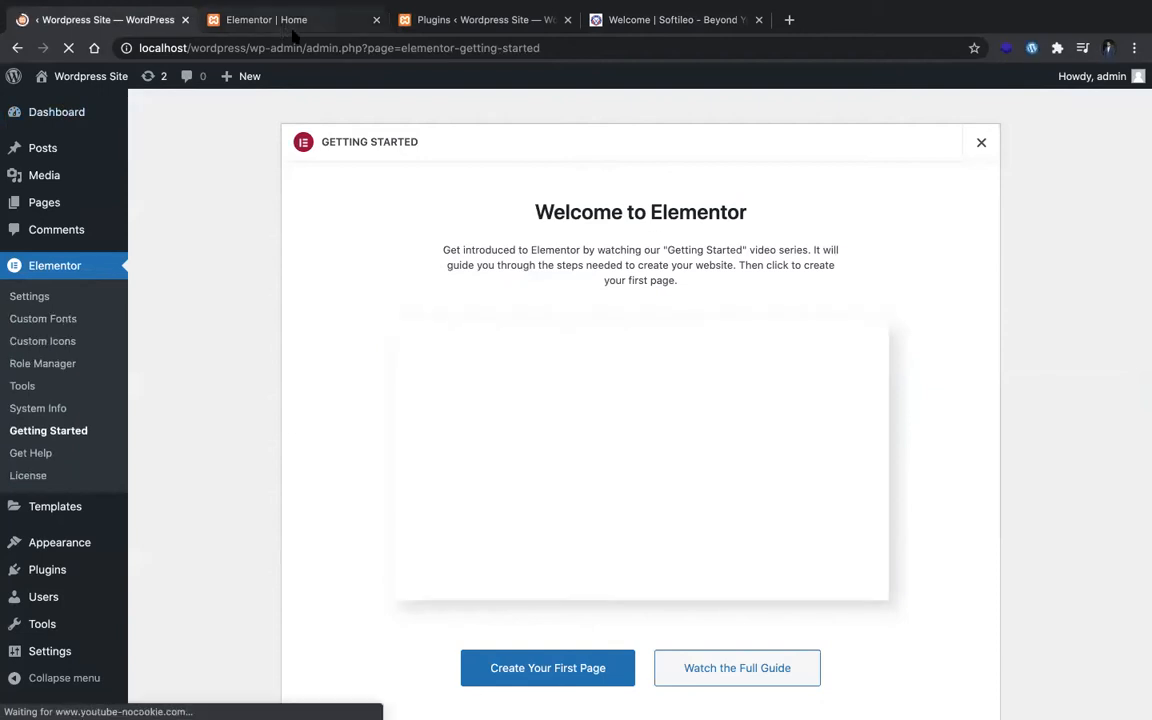
scroll(68, 415, down, 2)
mouse_move(69, 517)
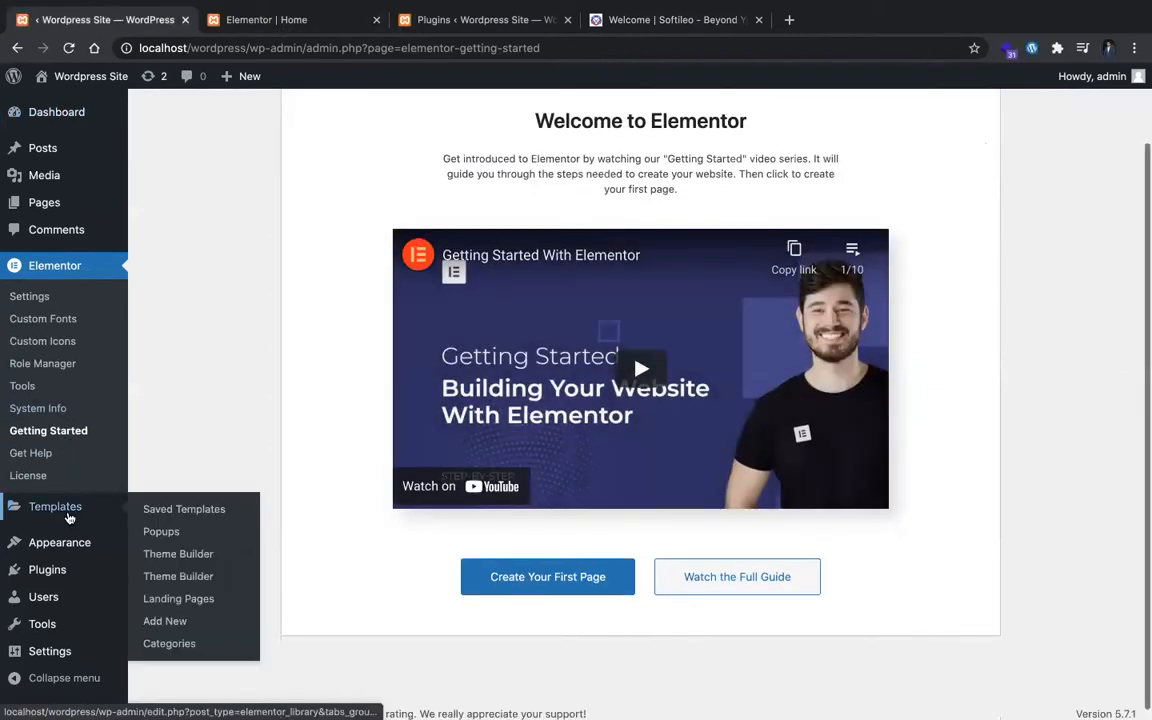
click(190, 580)
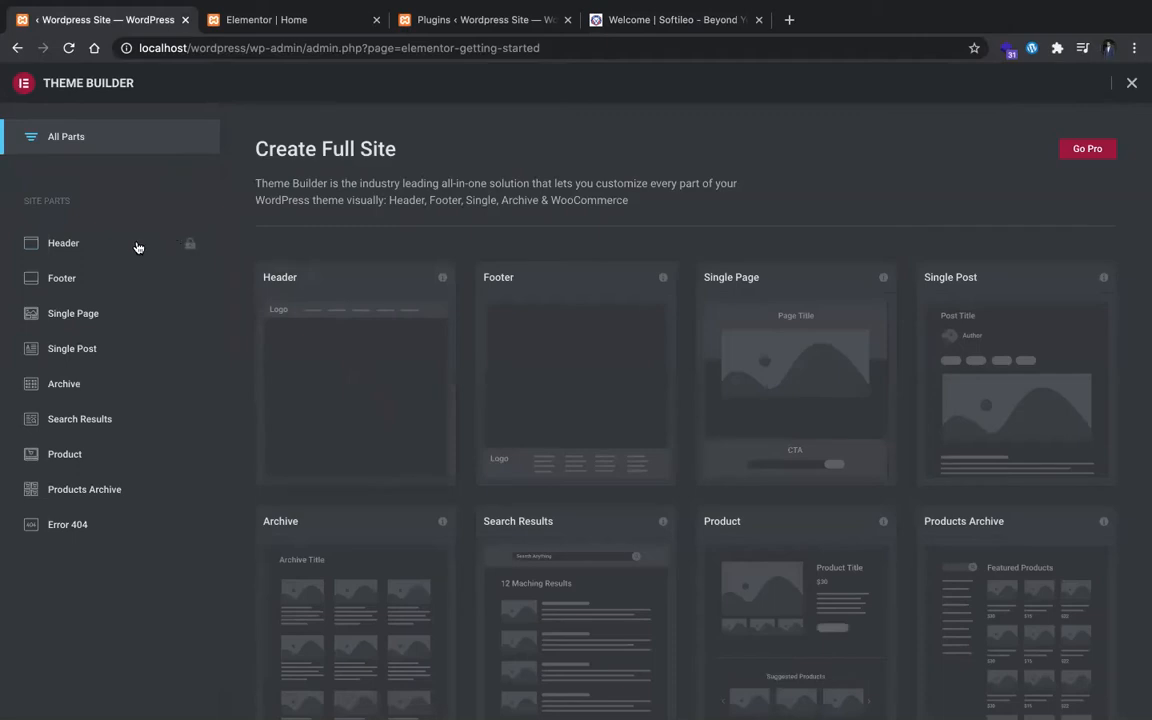
click(1134, 81)
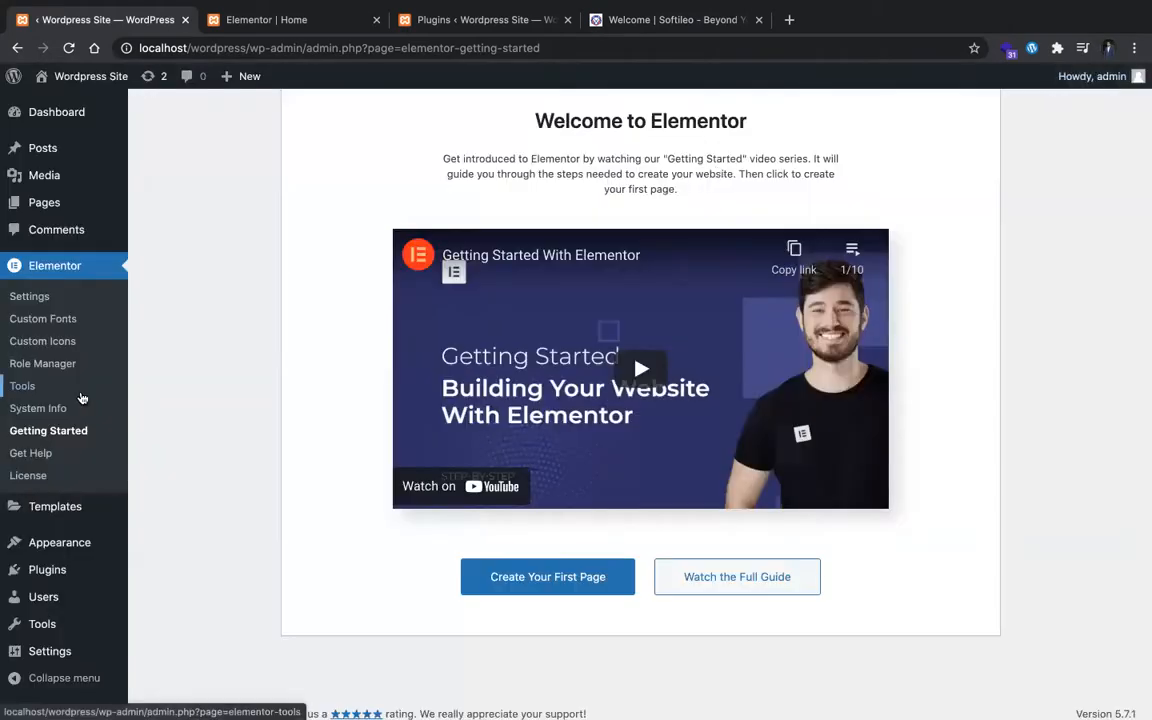
Step: Create a new Theme Builder template of type Header, named "Header"
mouse_move(24, 512)
click(181, 560)
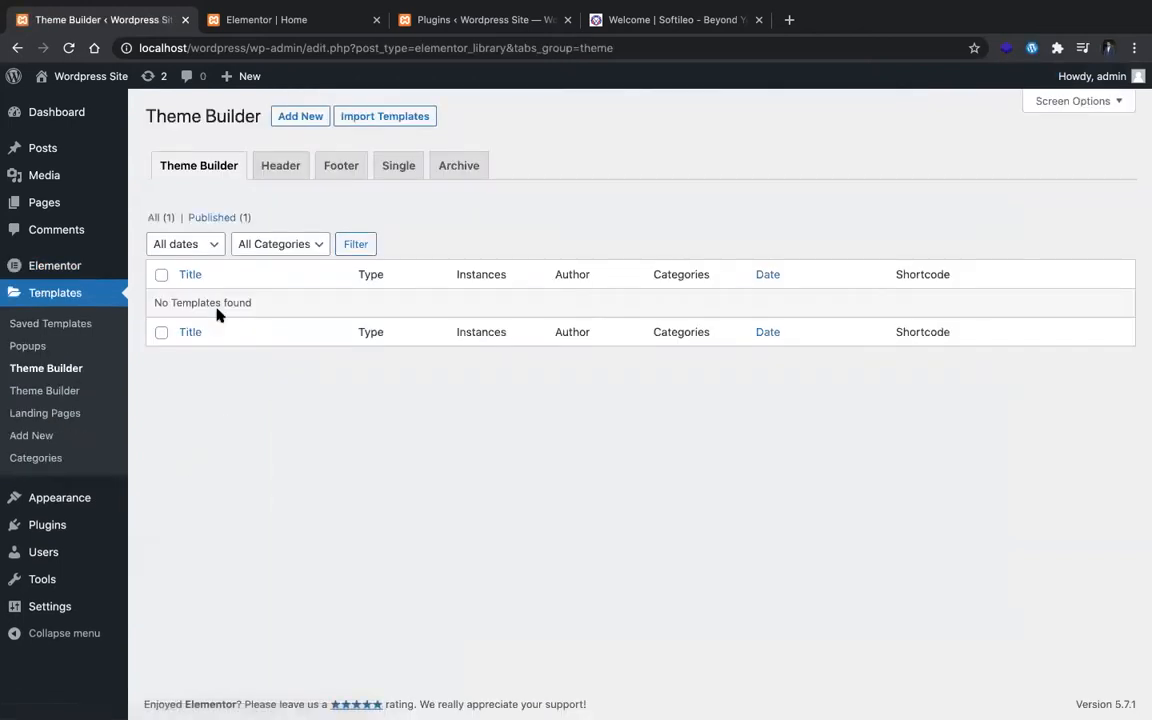
click(283, 172)
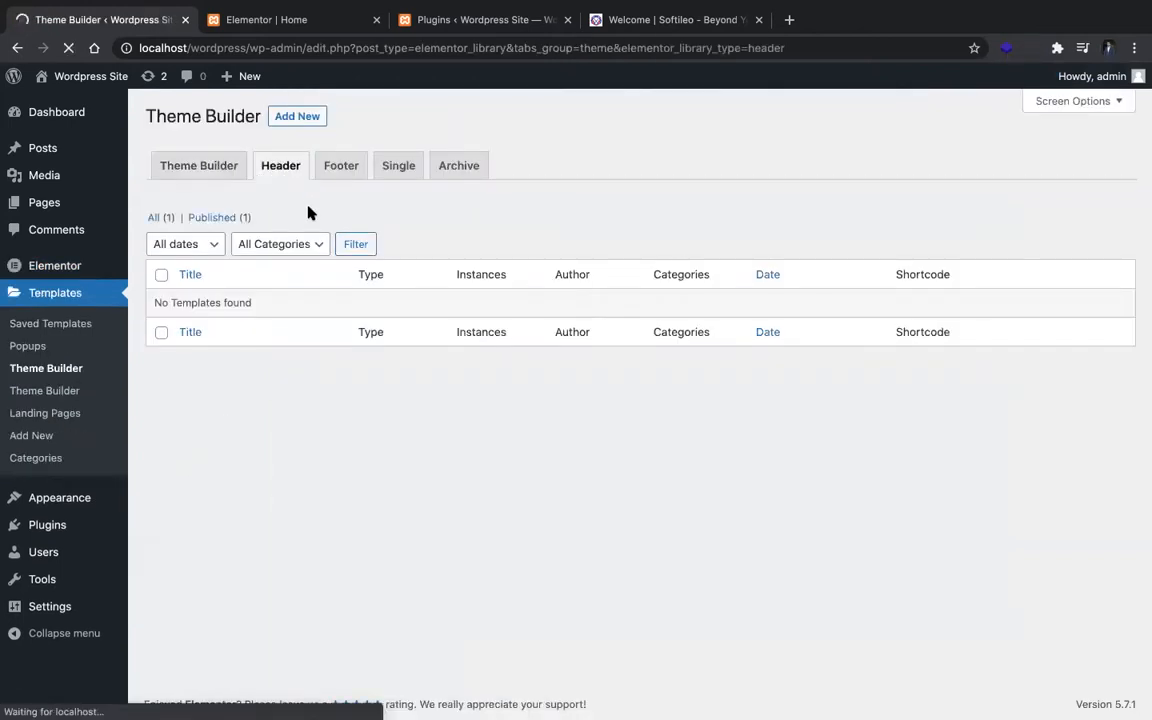
click(601, 457)
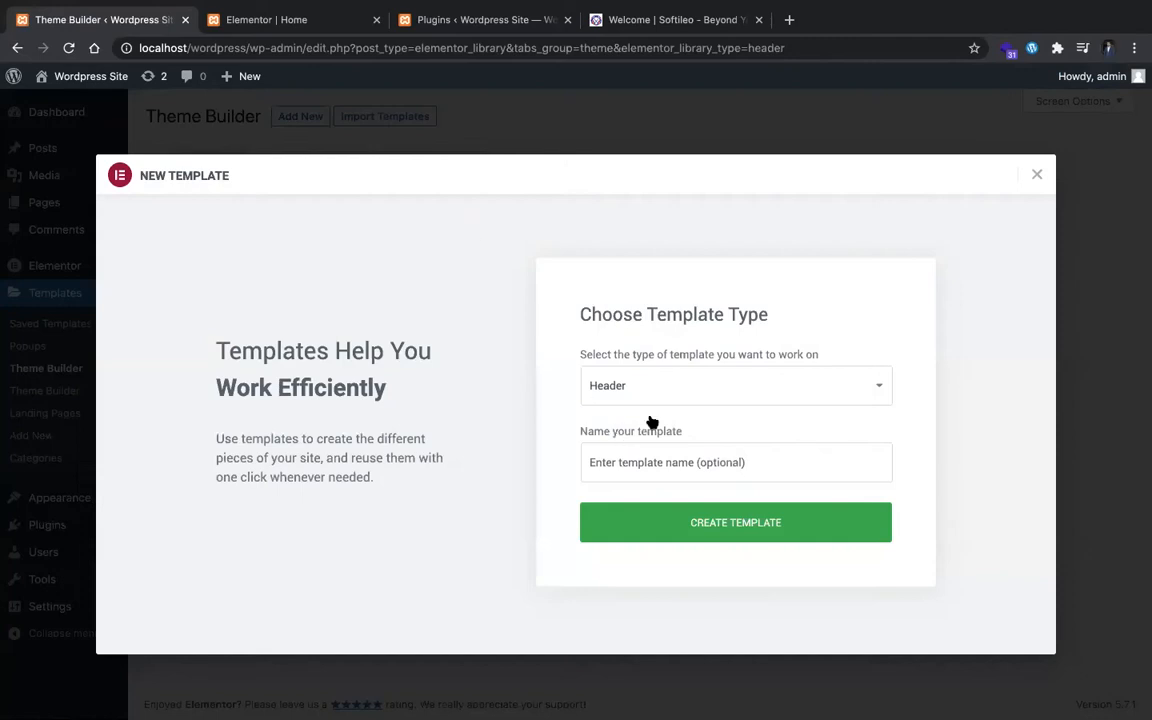
click(690, 459)
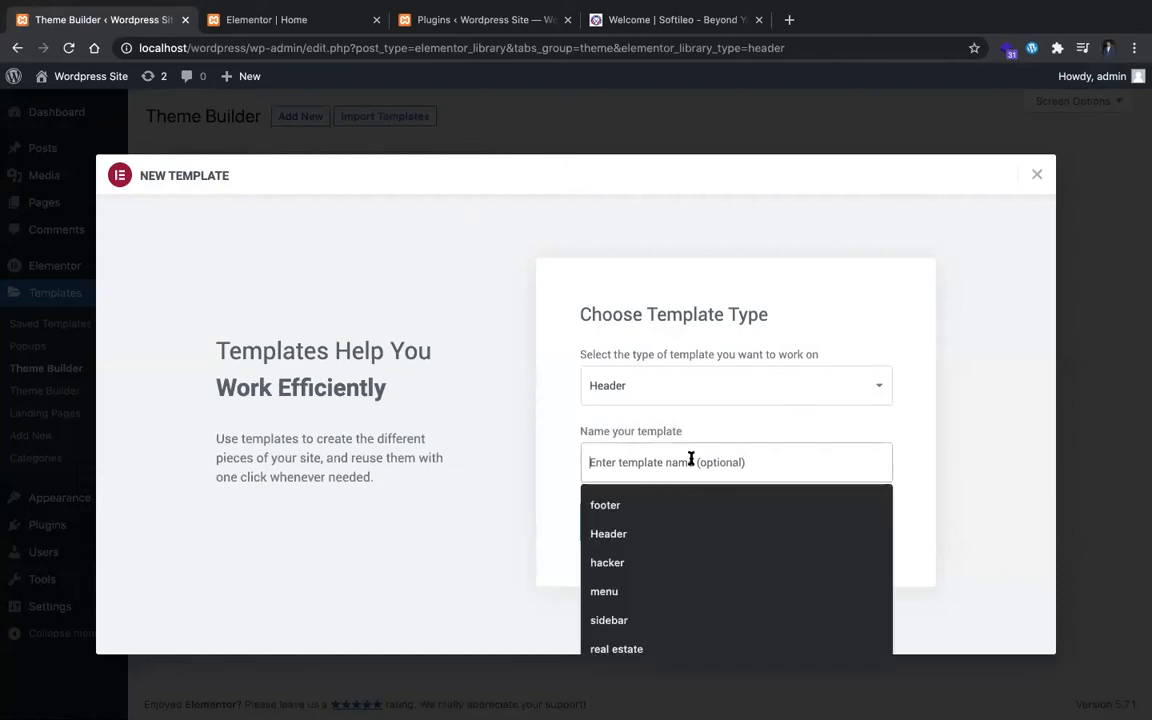
text(H)
key(BackSpace)
text(HE)
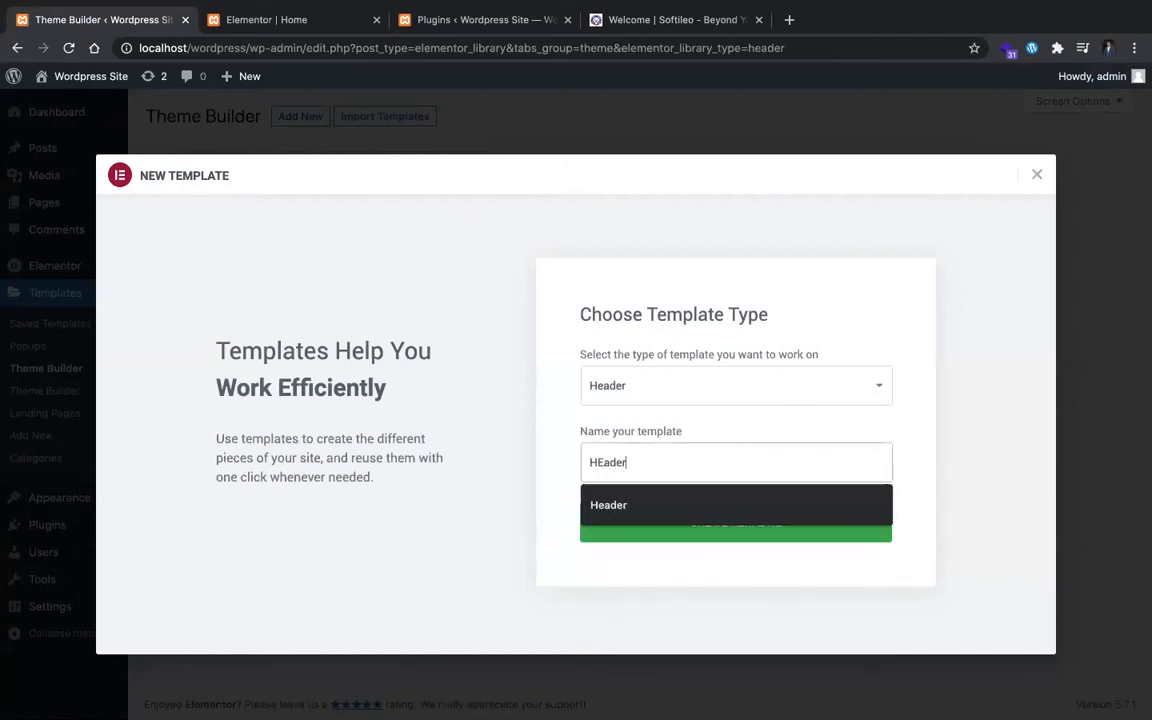
text(ader)
click(766, 505)
click(766, 527)
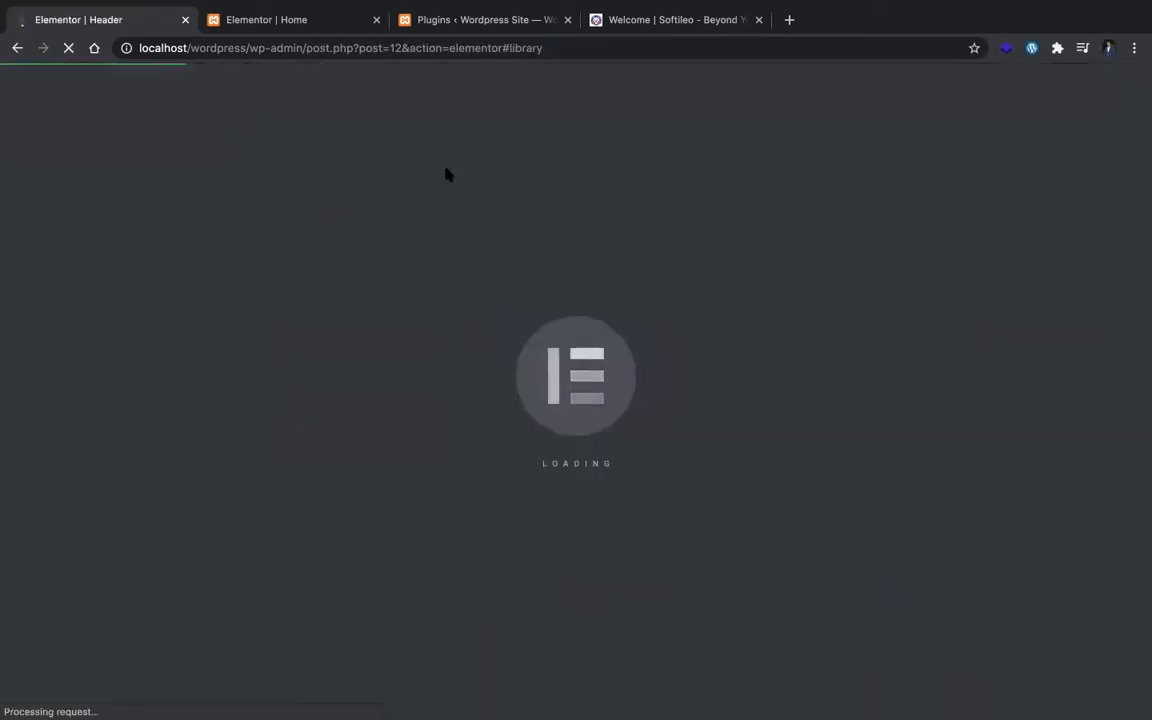
Step: Move the Plugins browser tab ahead of the others and return to the Elementor Header tab
mouse_move(335, 8)
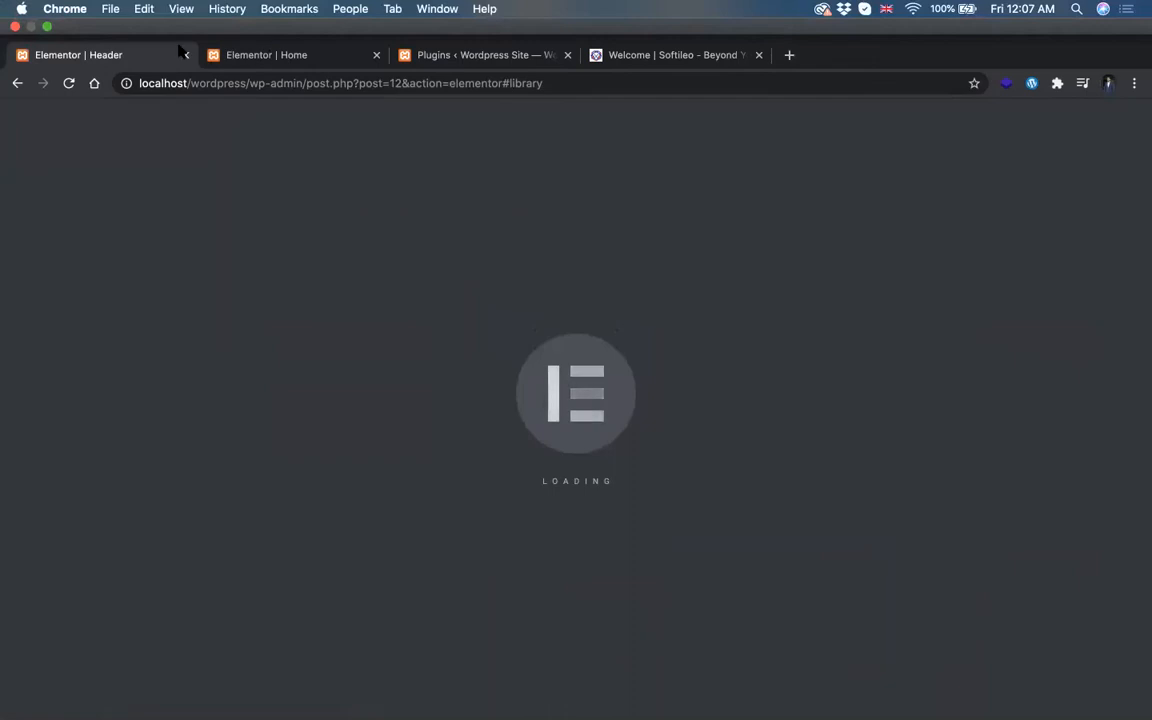
drag(465, 55, 114, 67)
click(318, 22)
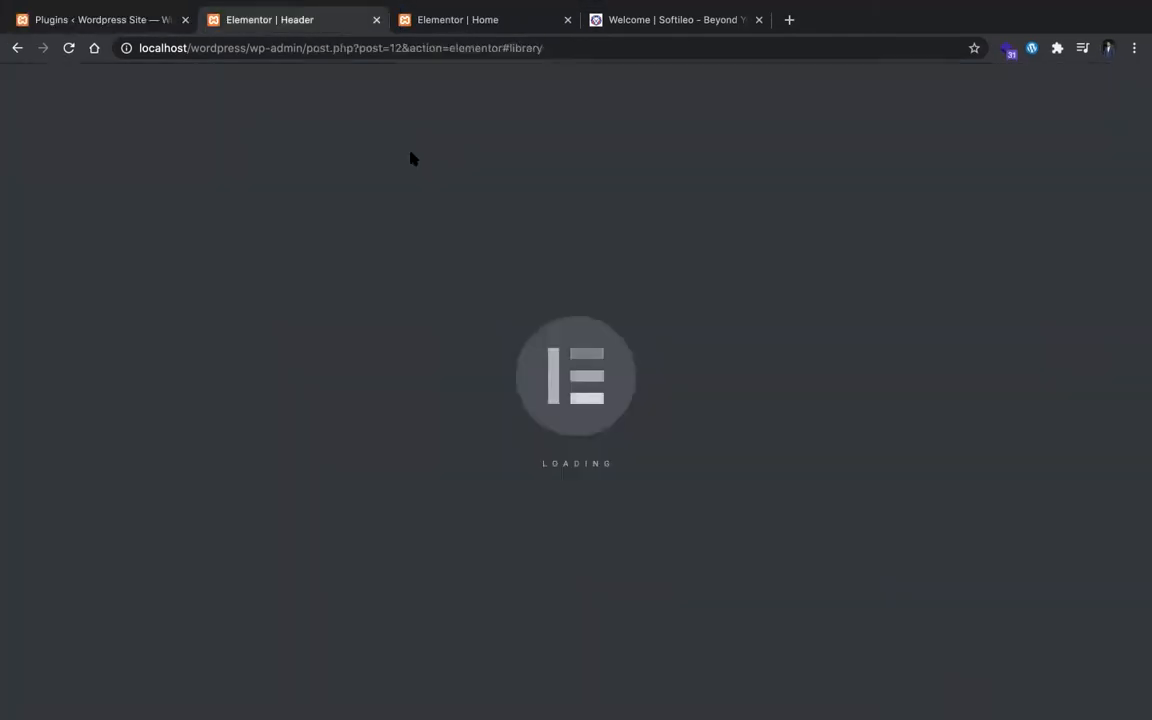
click(617, 20)
right_click(251, 87)
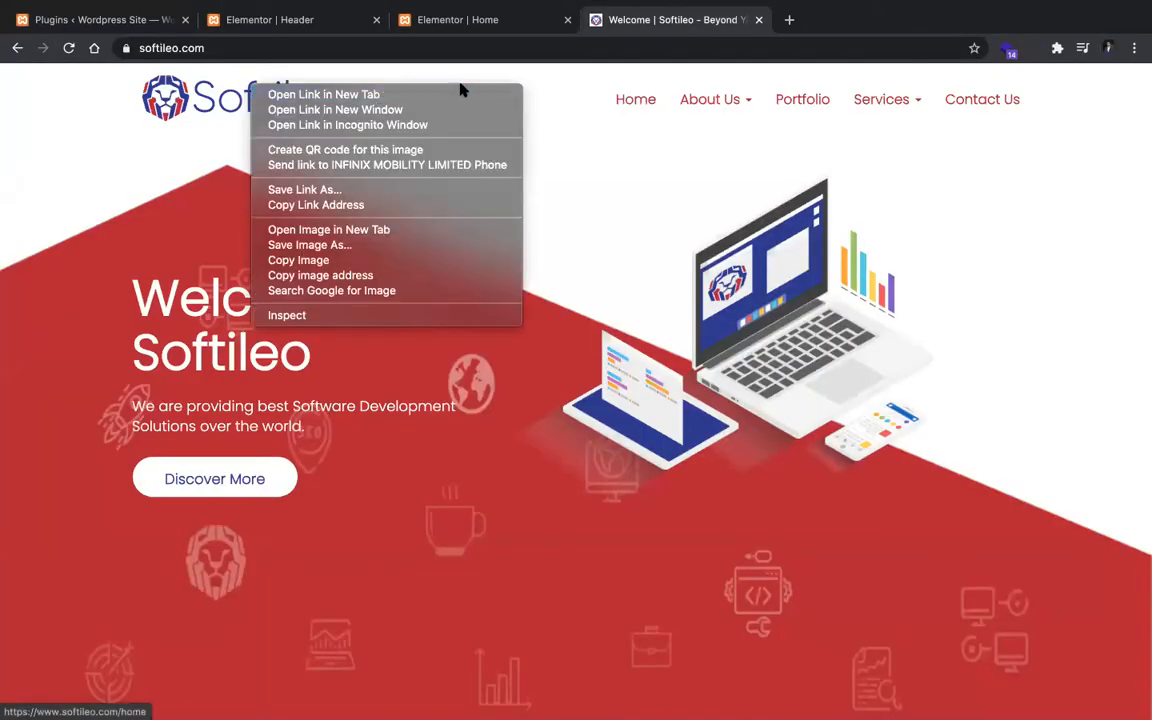
click(449, 19)
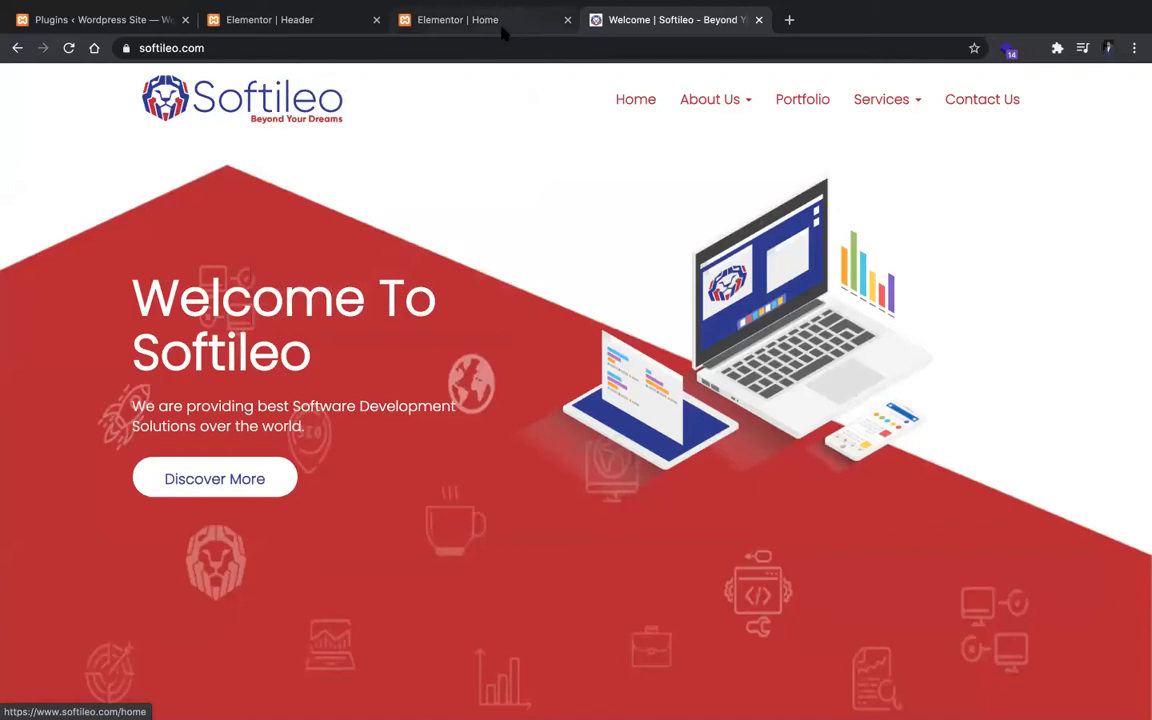
Step: Load the theme customizer in the Elementor Home tab through the address localhost/wordpress/wp-admin/customize.php
click(449, 19)
drag(256, 48, 527, 93)
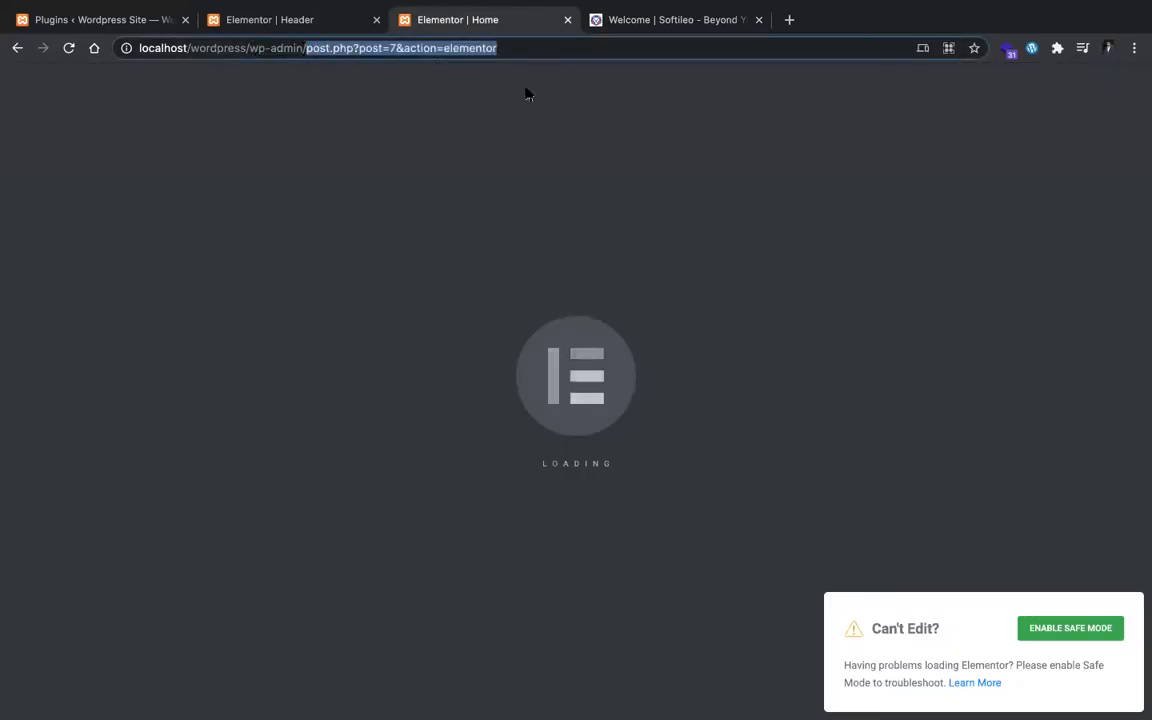
text(custo)
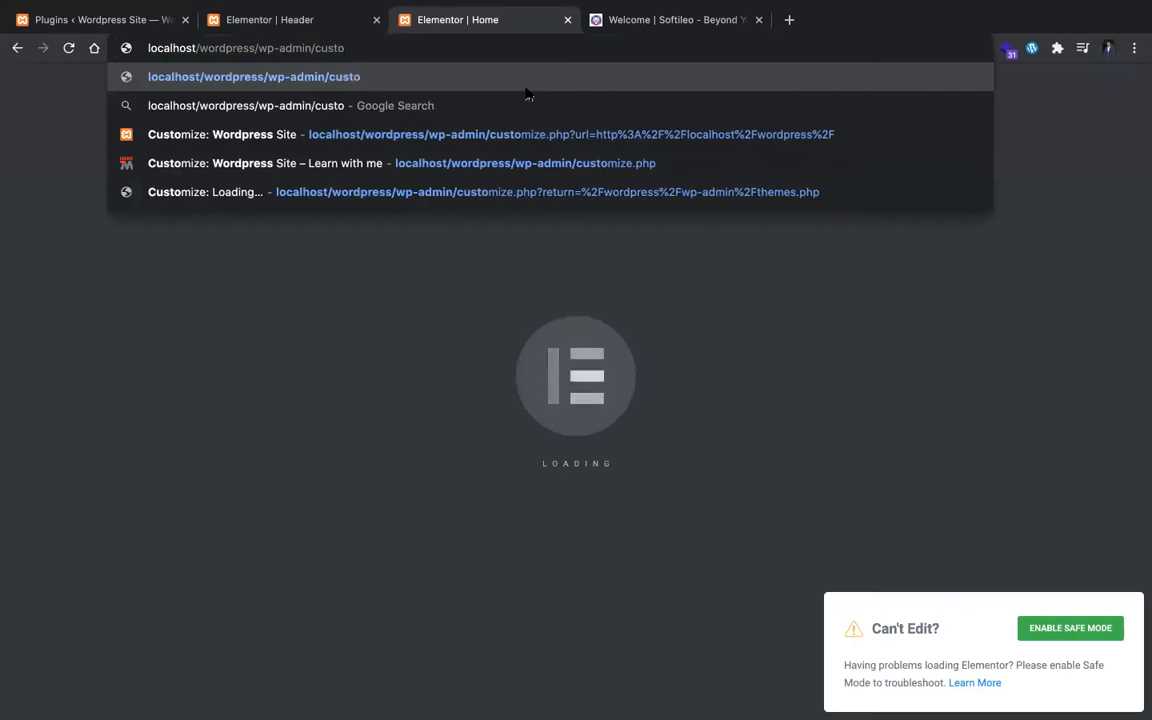
text(mize.php)
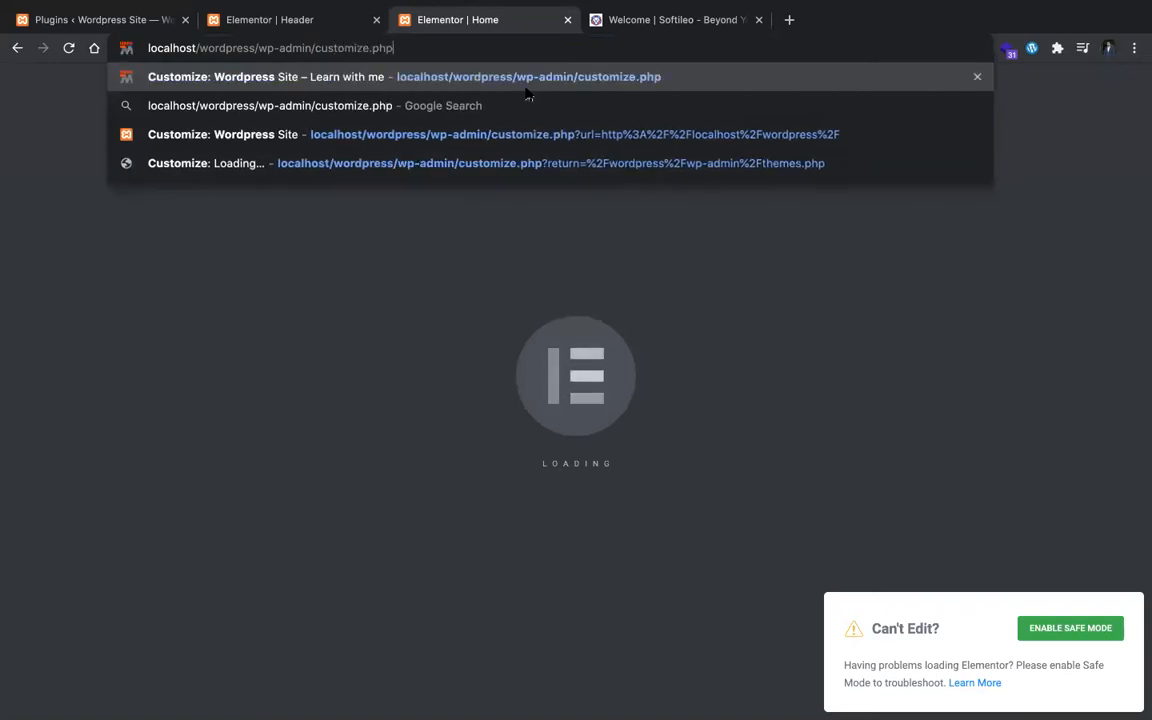
key(Return)
Step: Save the logo image from the Softileo site's header to the computer
click(663, 32)
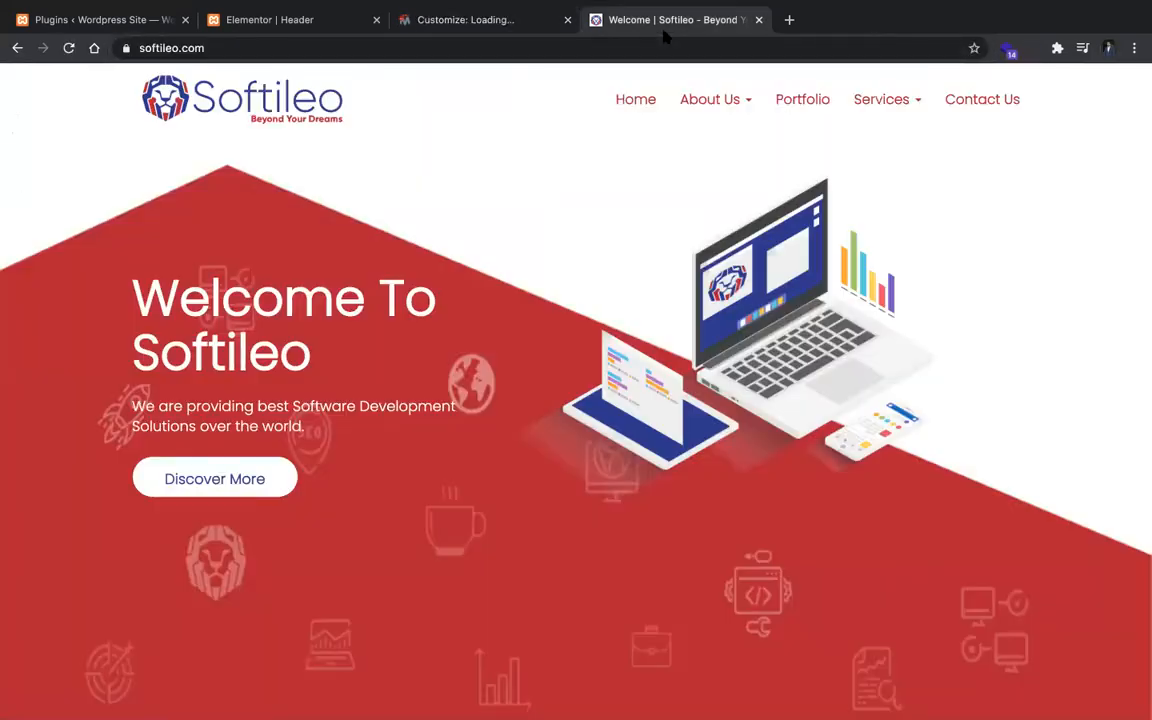
right_click(272, 97)
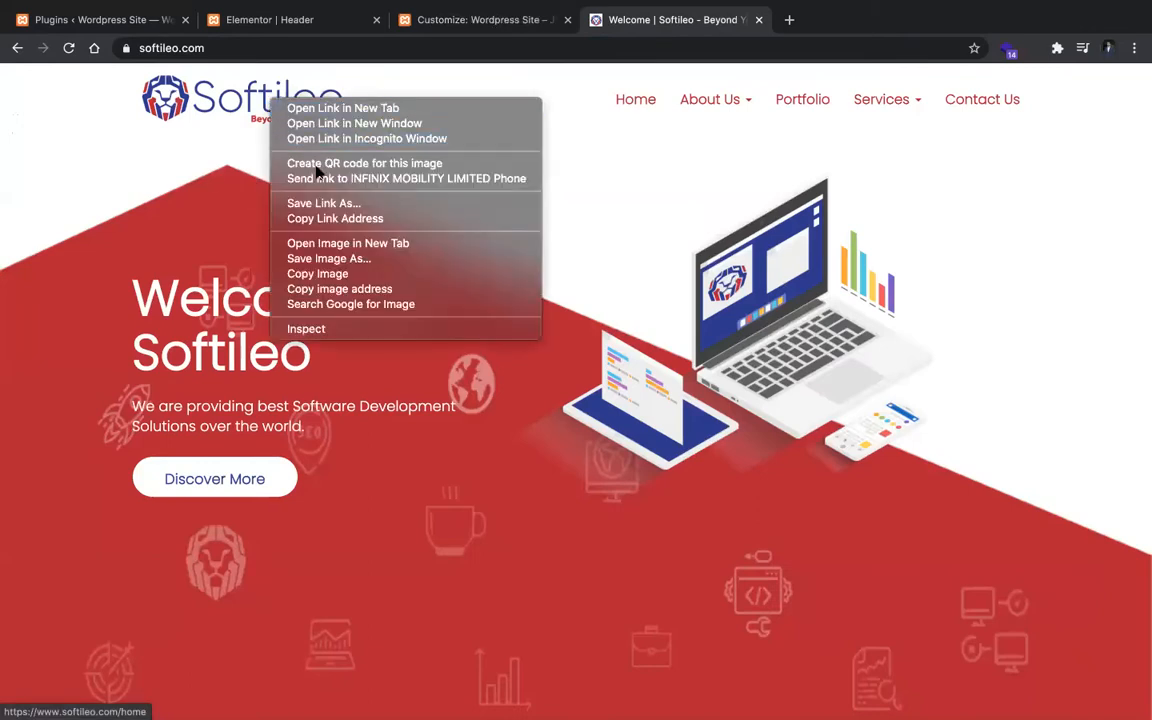
click(323, 258)
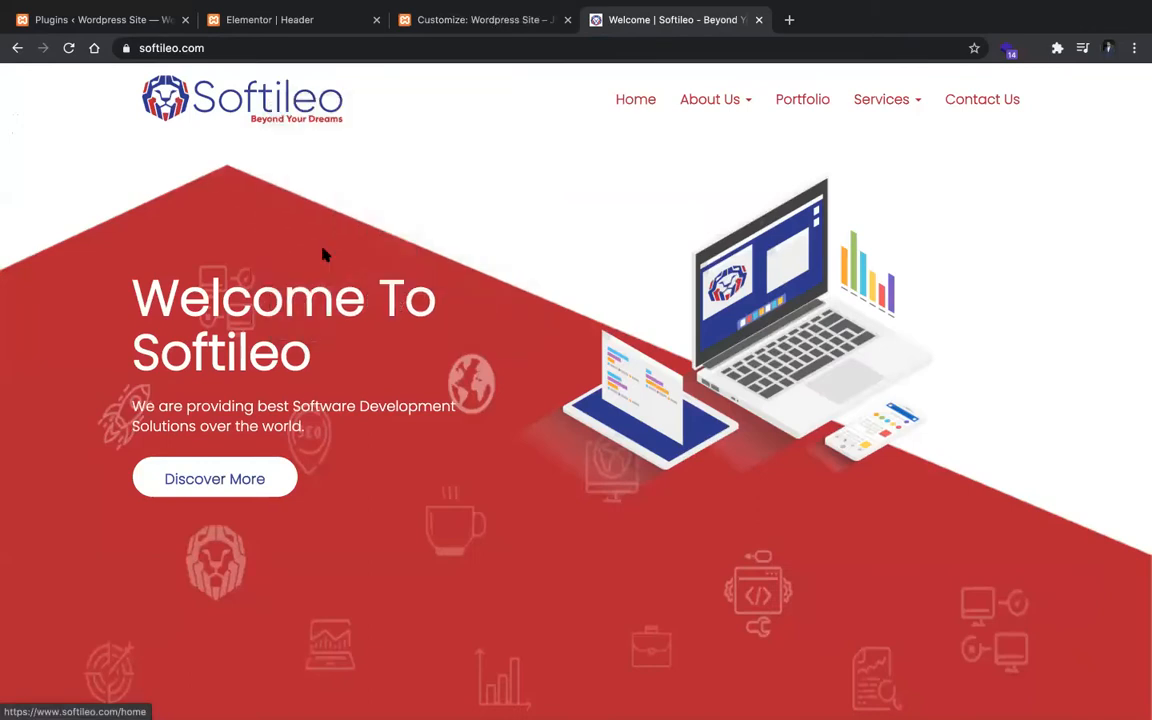
key(Return)
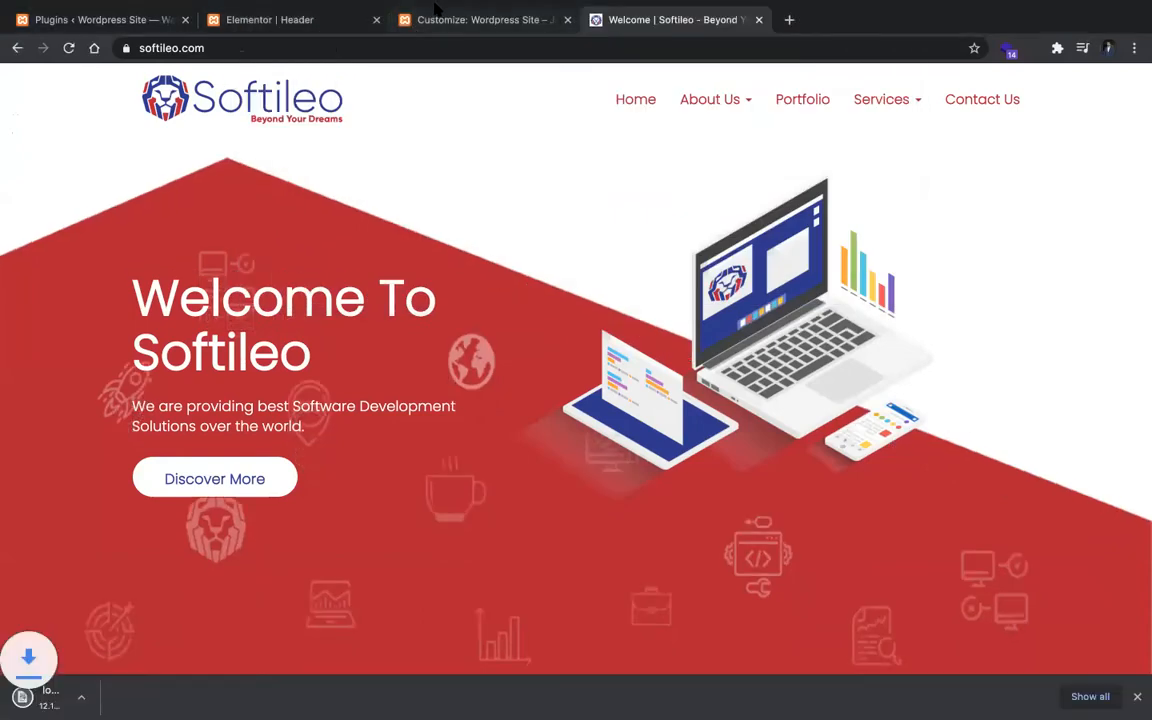
Step: In the customizer's Site Identity settings, set the site title to "Softileo"
click(470, 19)
click(123, 264)
triple_click(118, 260)
text(Softileo)
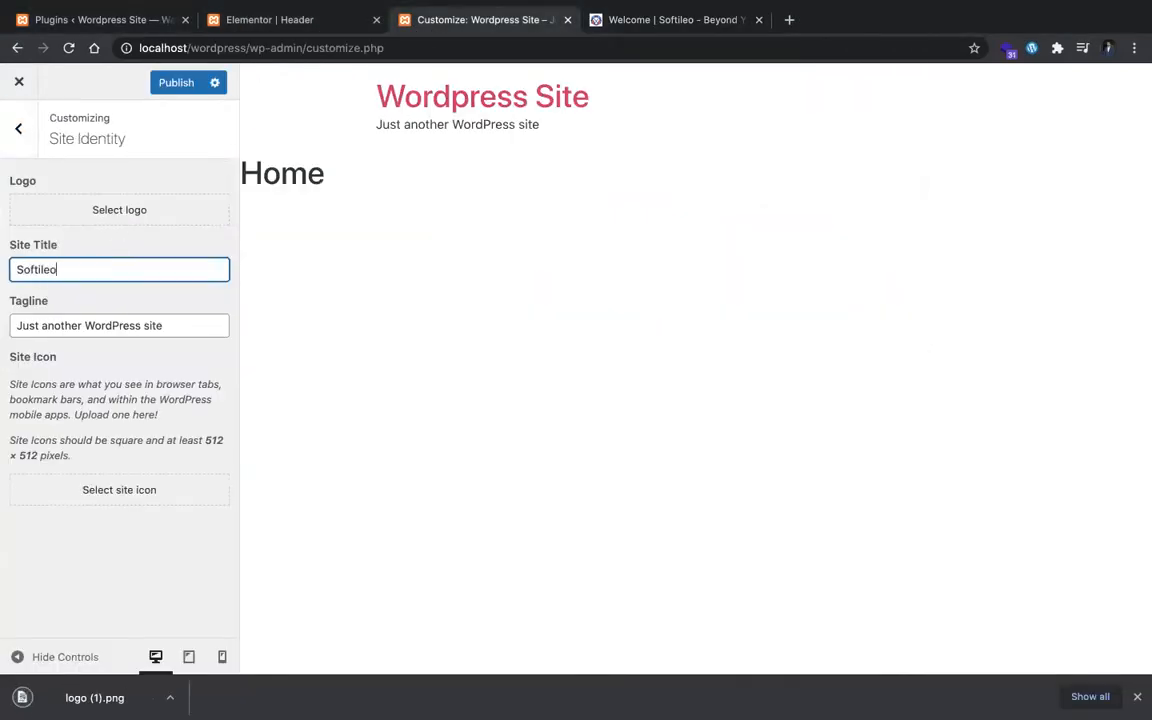
Step: Set the site's tagline to "Beyond Your Dreams"
key(Tab)
text(Beyond You)
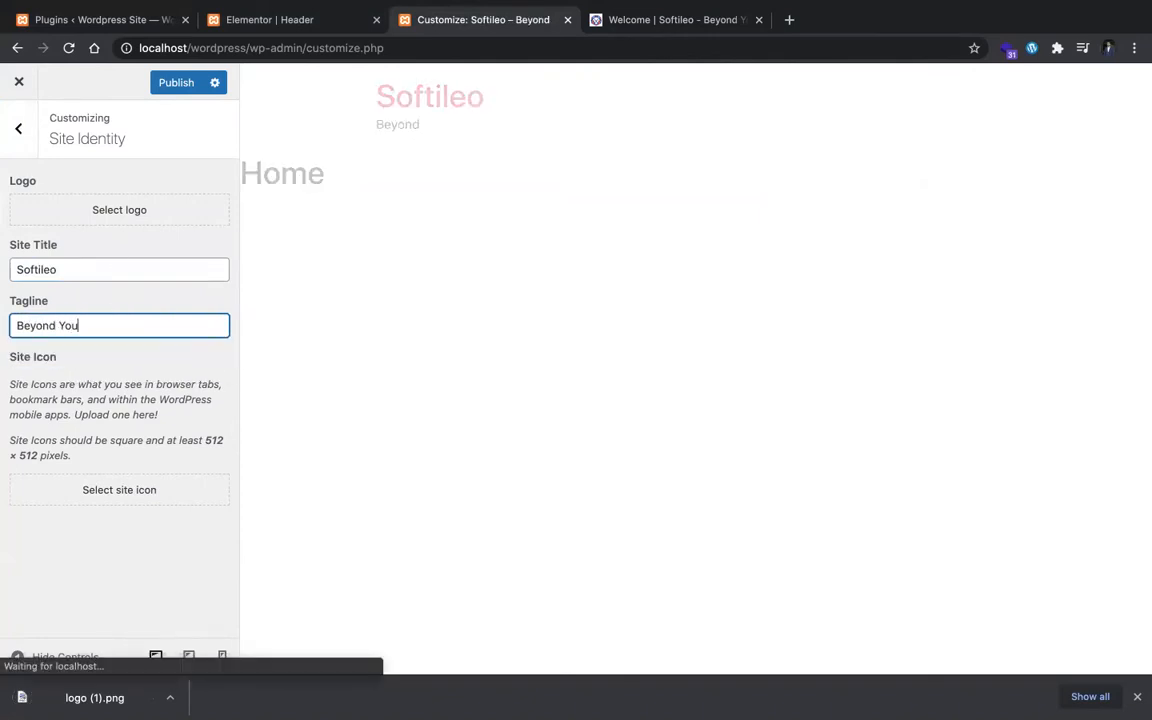
text(r Dream)
key(BackSpace)
key(BackSpace)
text(eams)
Step: Upload the downloaded logo (1).png to the media library while choosing the site logo, and select the uploaded image
click(56, 207)
drag(118, 697, 455, 483)
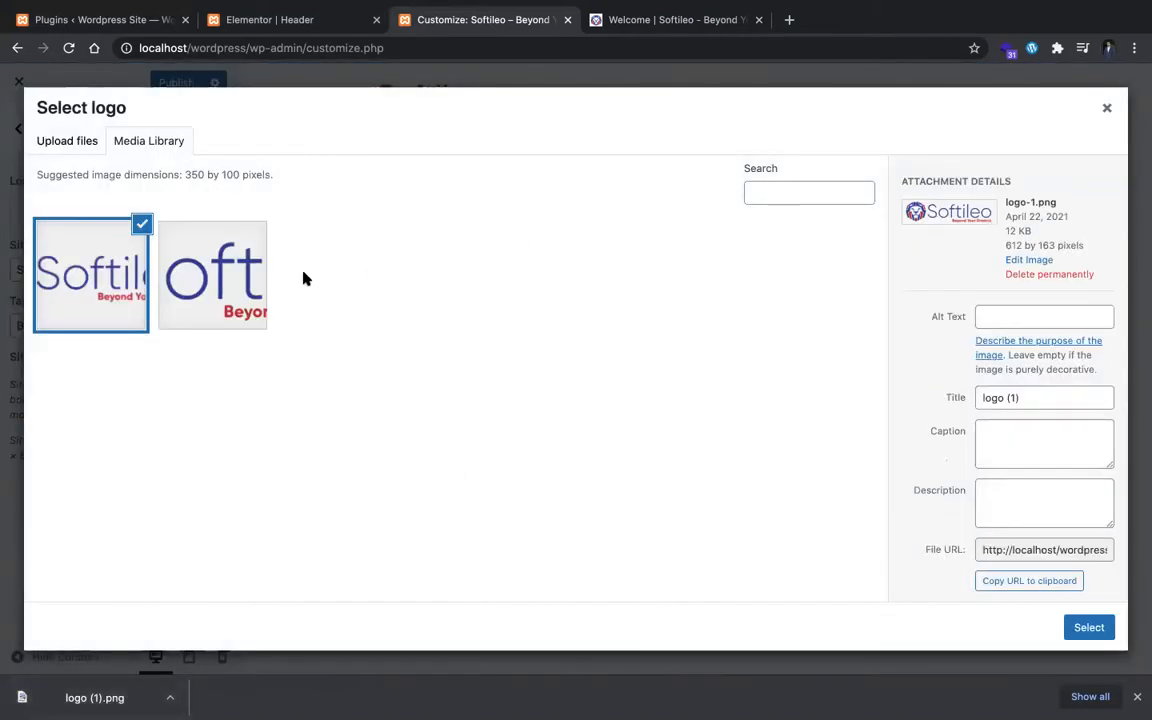
click(228, 287)
click(140, 290)
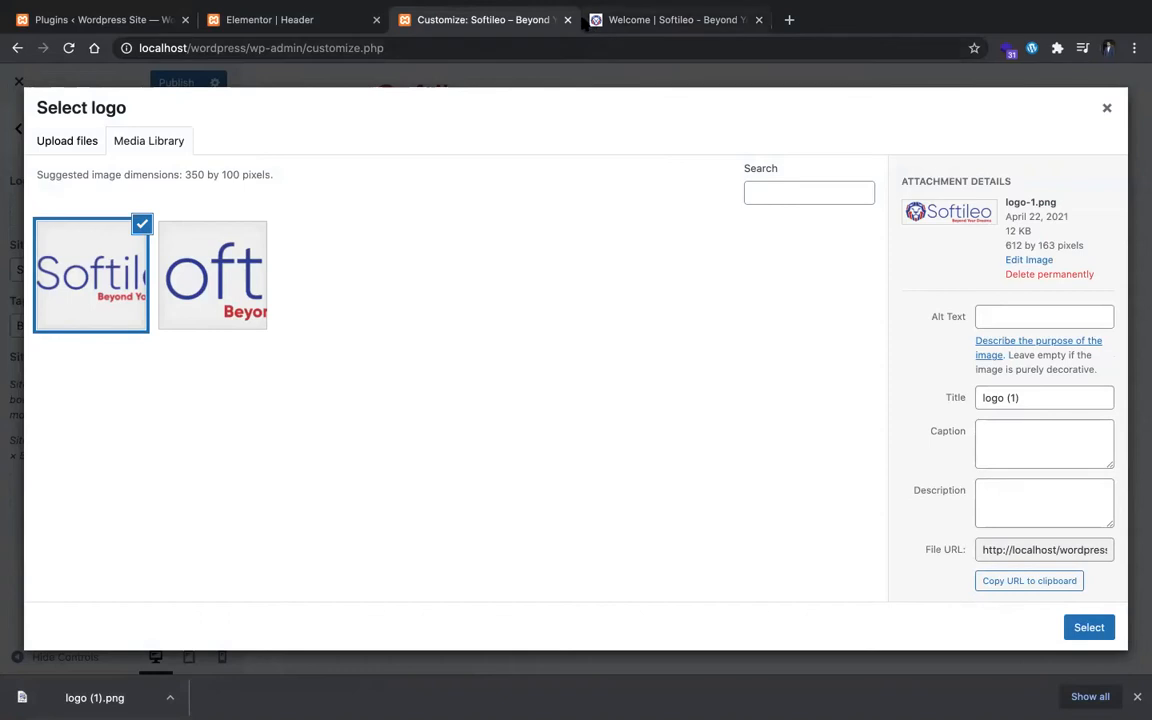
Step: View the Softileo site's page source and open its linked favicon file /img/favicon.ico
key(ctrl+t)
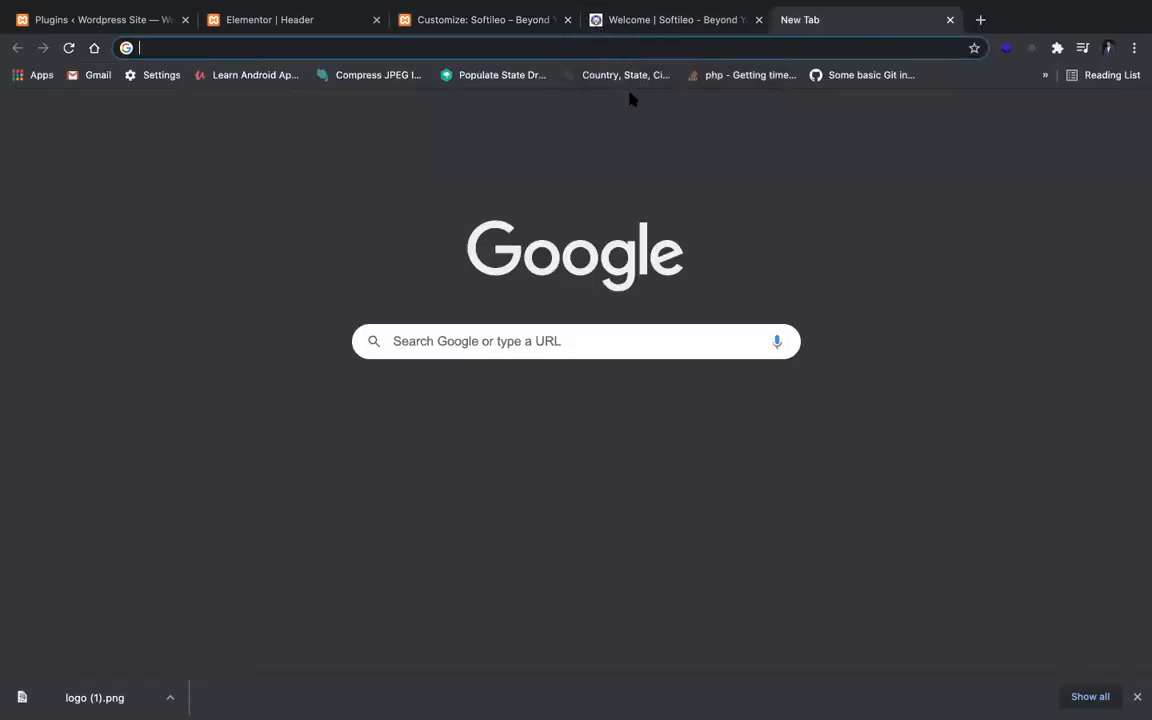
click(656, 20)
right_click(511, 188)
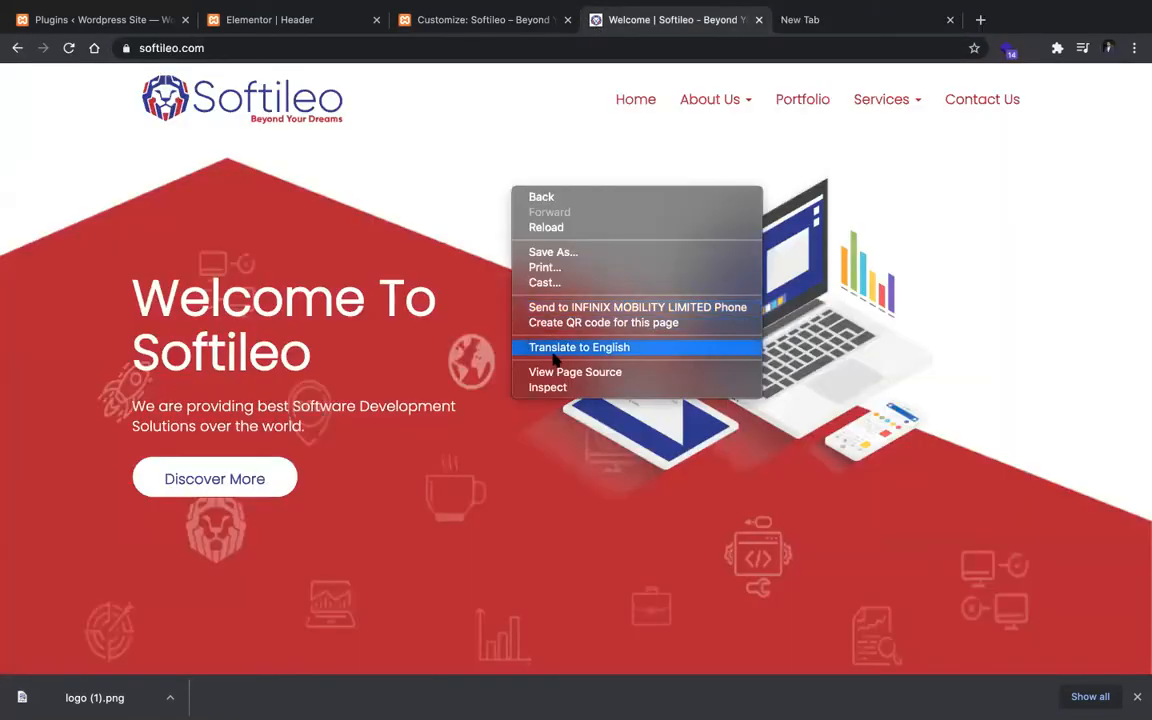
click(552, 371)
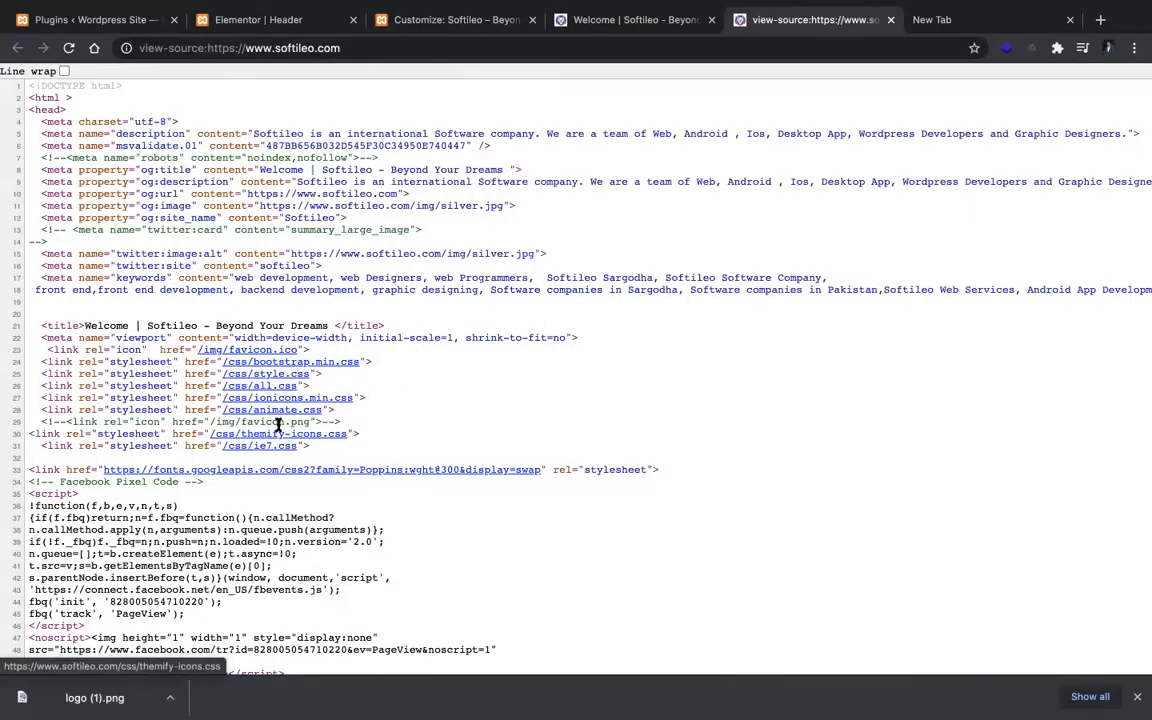
click(278, 350)
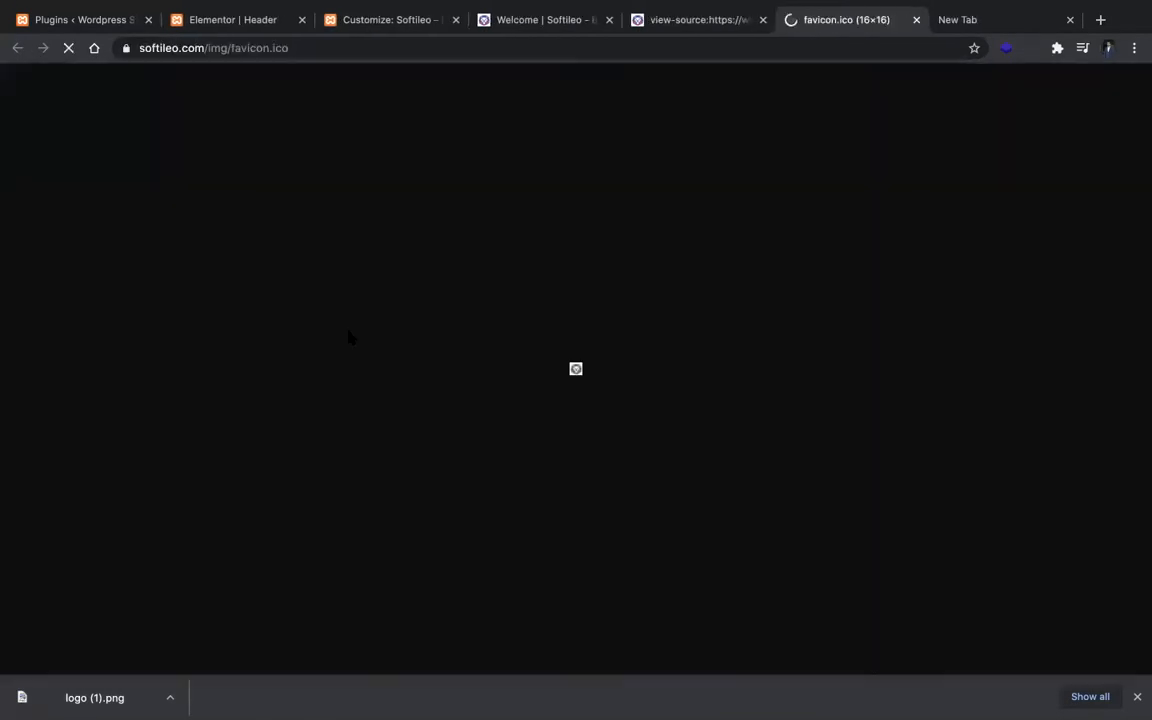
Step: Save favicon.ico to the computer and close the favicon, page source and blank tabs
right_click(578, 366)
key(Escape)
right_click(577, 370)
click(621, 397)
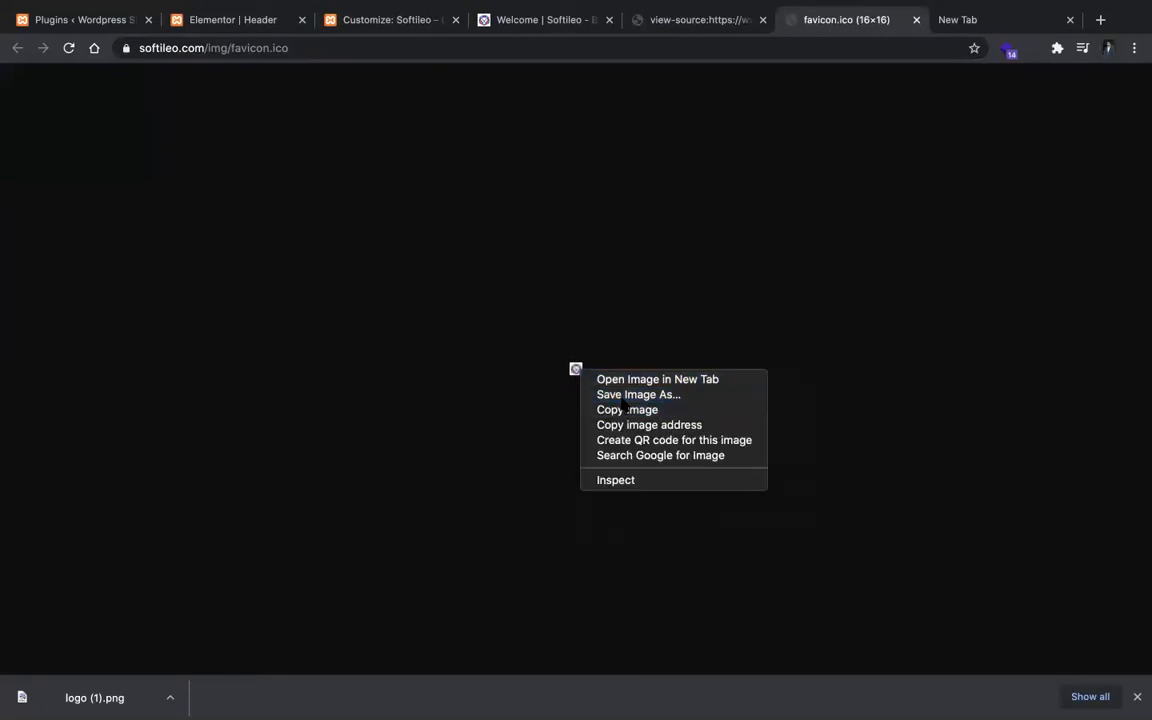
key(Return)
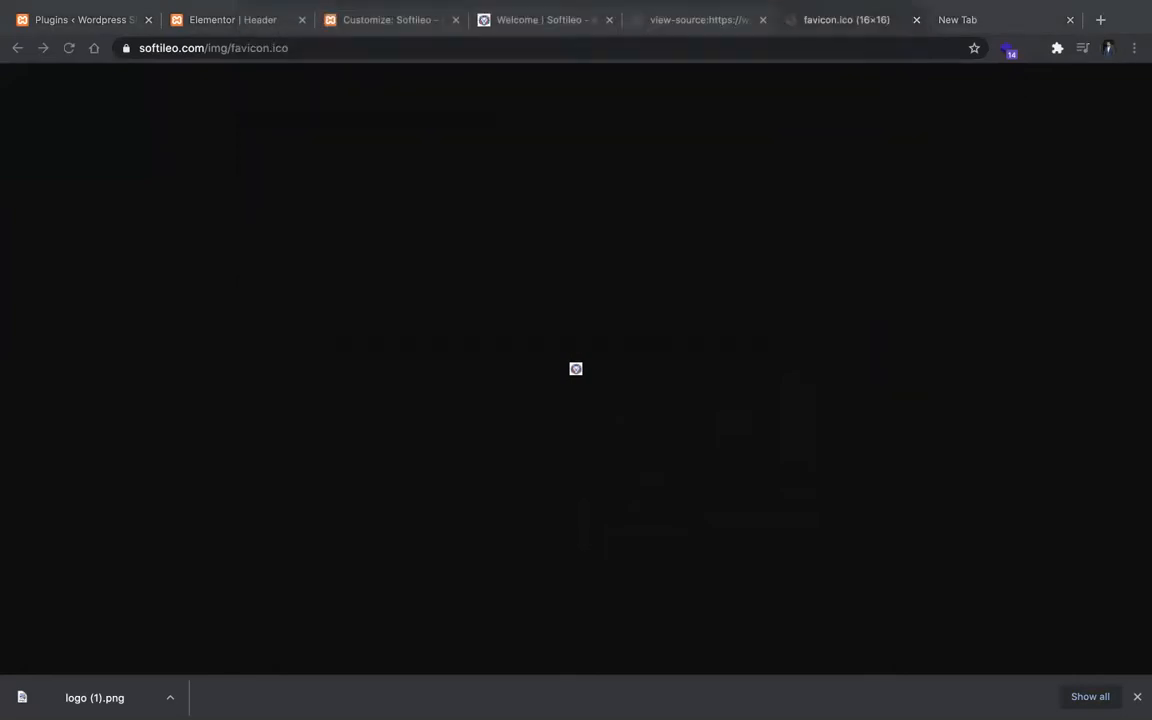
key(super+w)
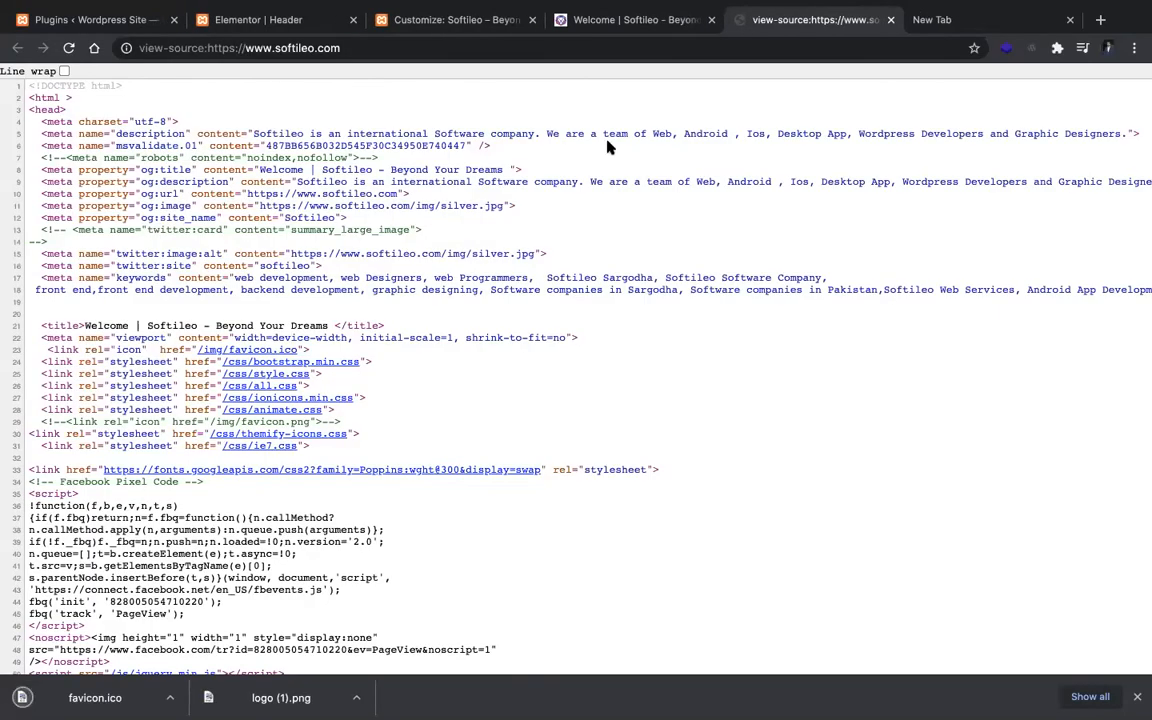
key(super+w)
key(super+w)
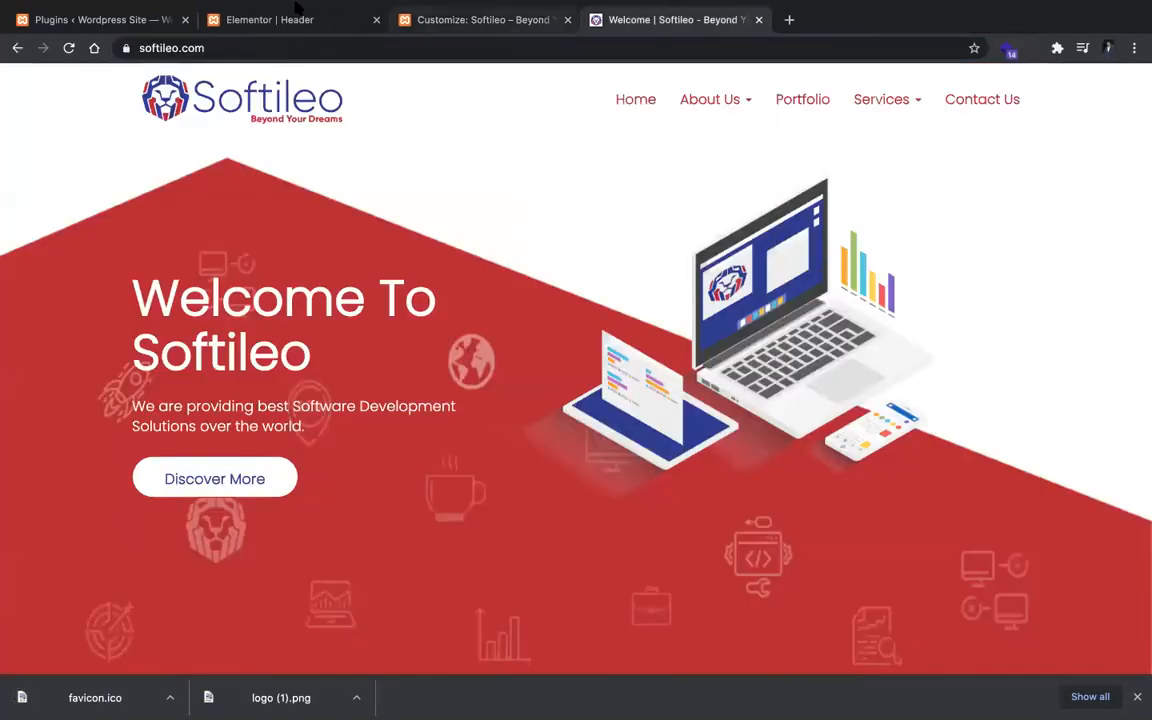
Step: Try to upload favicon.ico to the media library in the customizer's logo selection
mouse_move(297, 5)
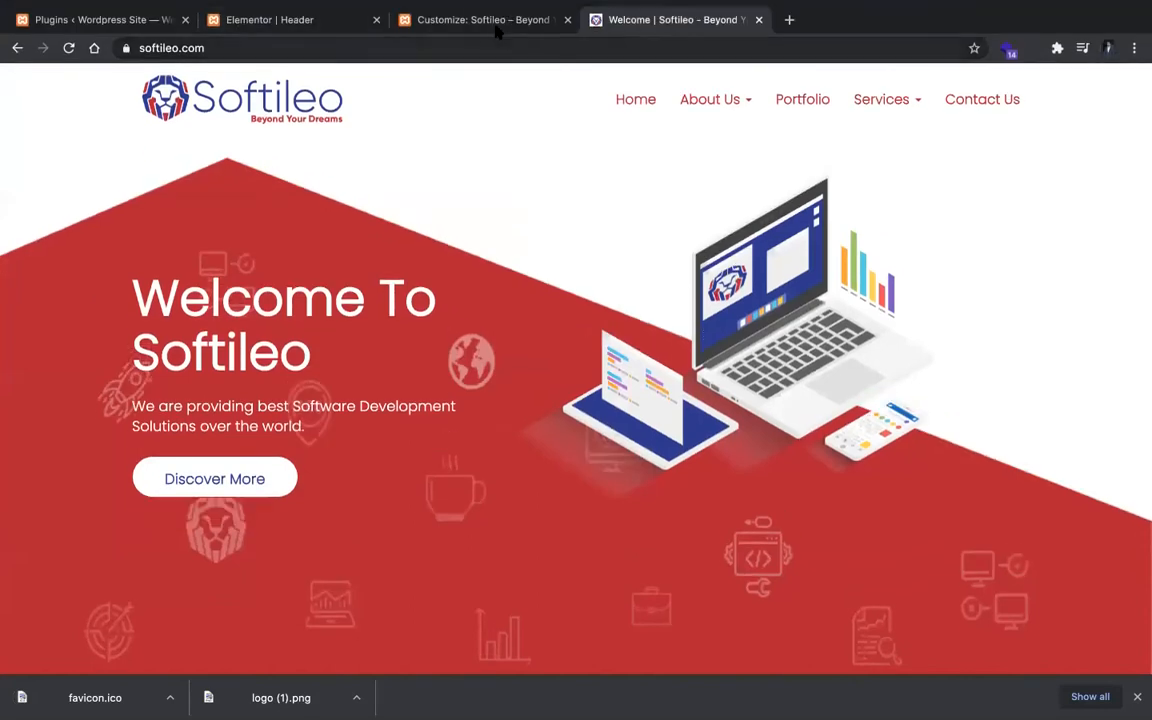
click(483, 20)
drag(113, 687, 345, 213)
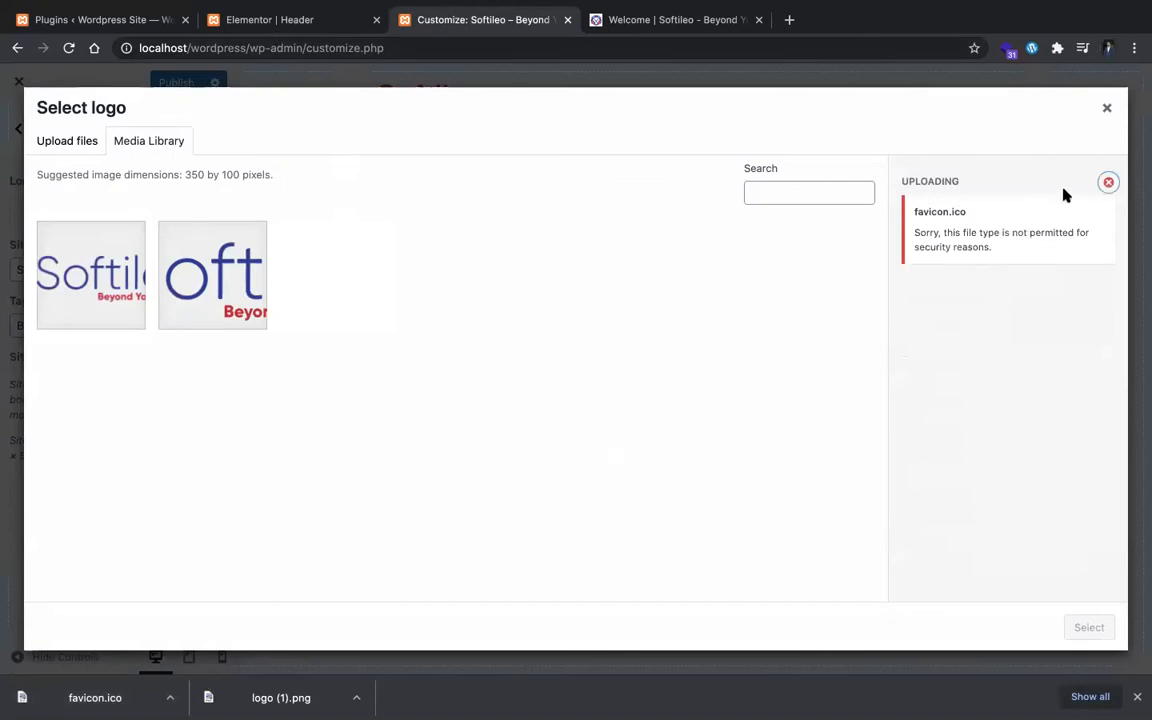
Step: Set the uploaded full Softileo logo as the site logo, cropping it to the suggested area
click(127, 262)
click(1089, 627)
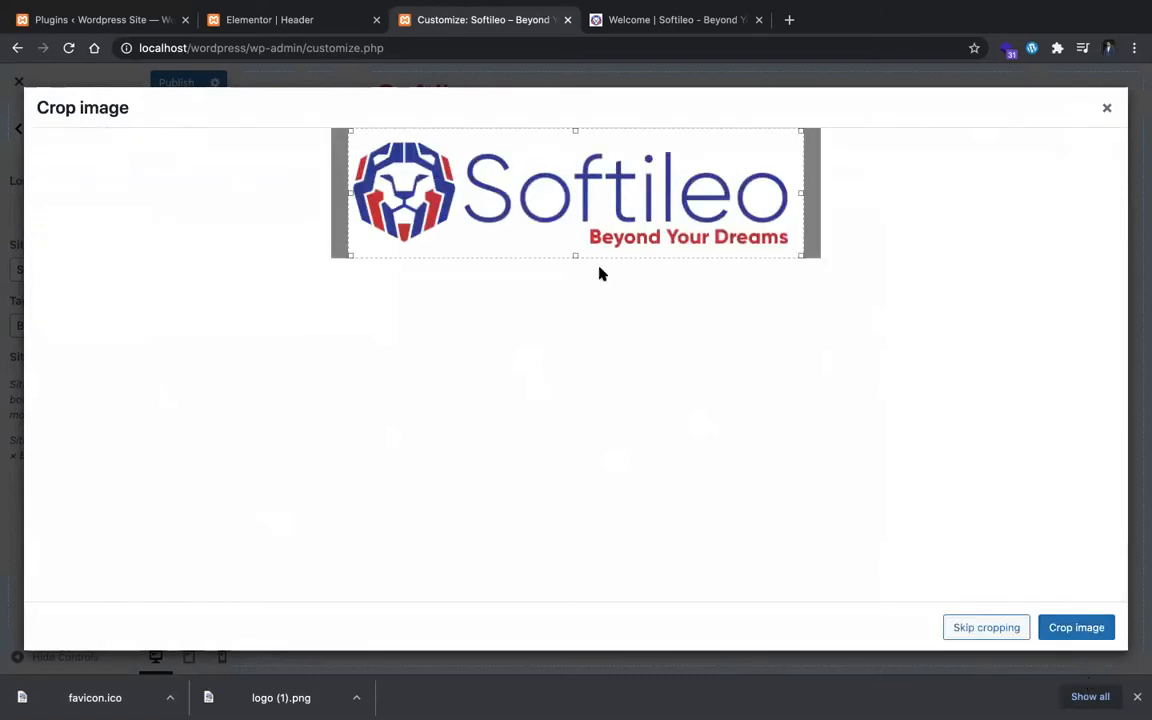
click(1082, 625)
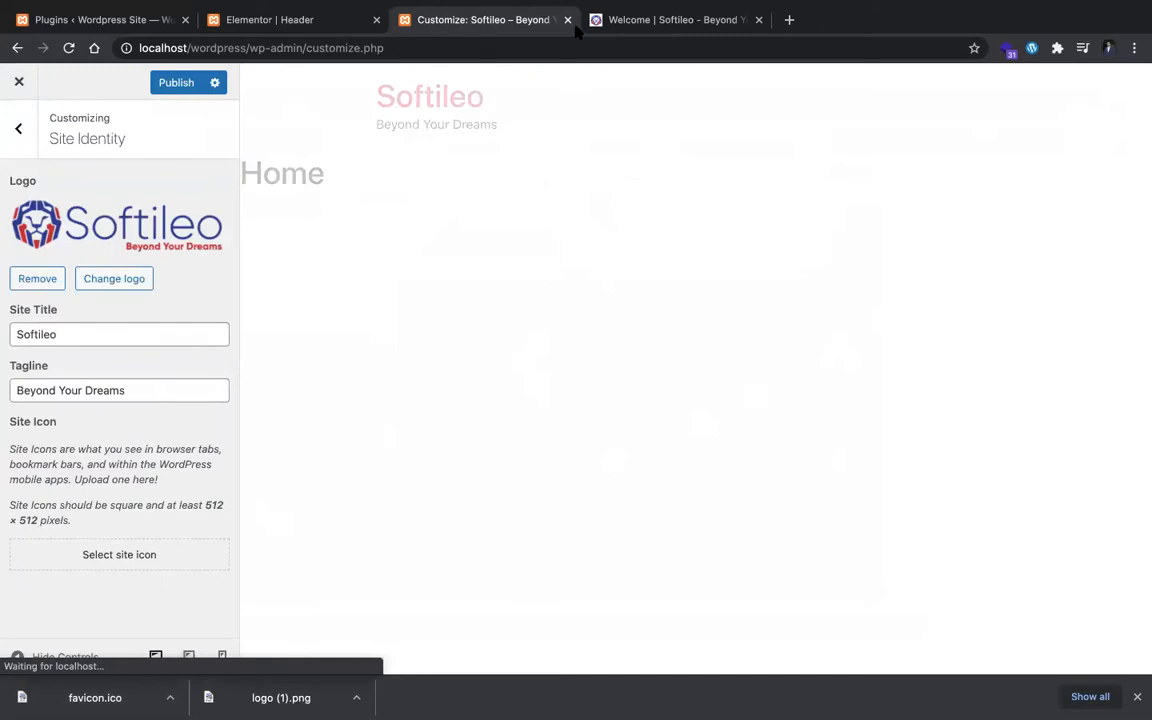
Step: Set the site icon to the lion emblem cropped from the cropped-logo-1.png image, and publish the customizer changes
click(54, 557)
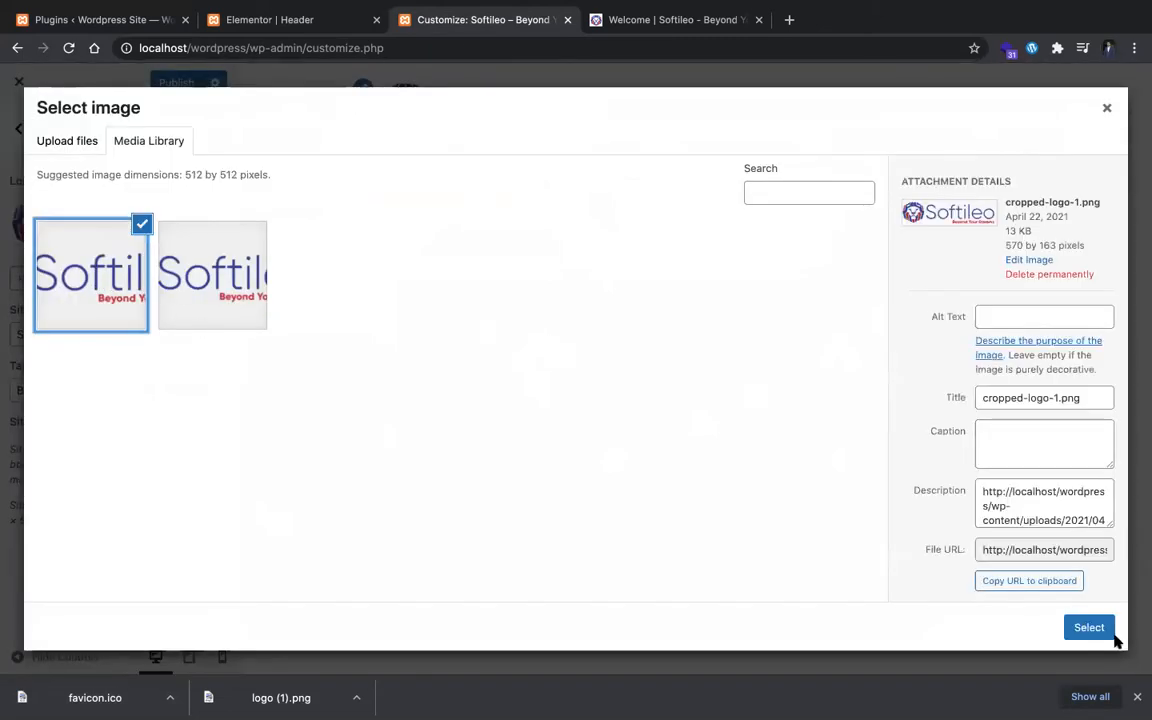
click(1095, 629)
drag(465, 201, 302, 201)
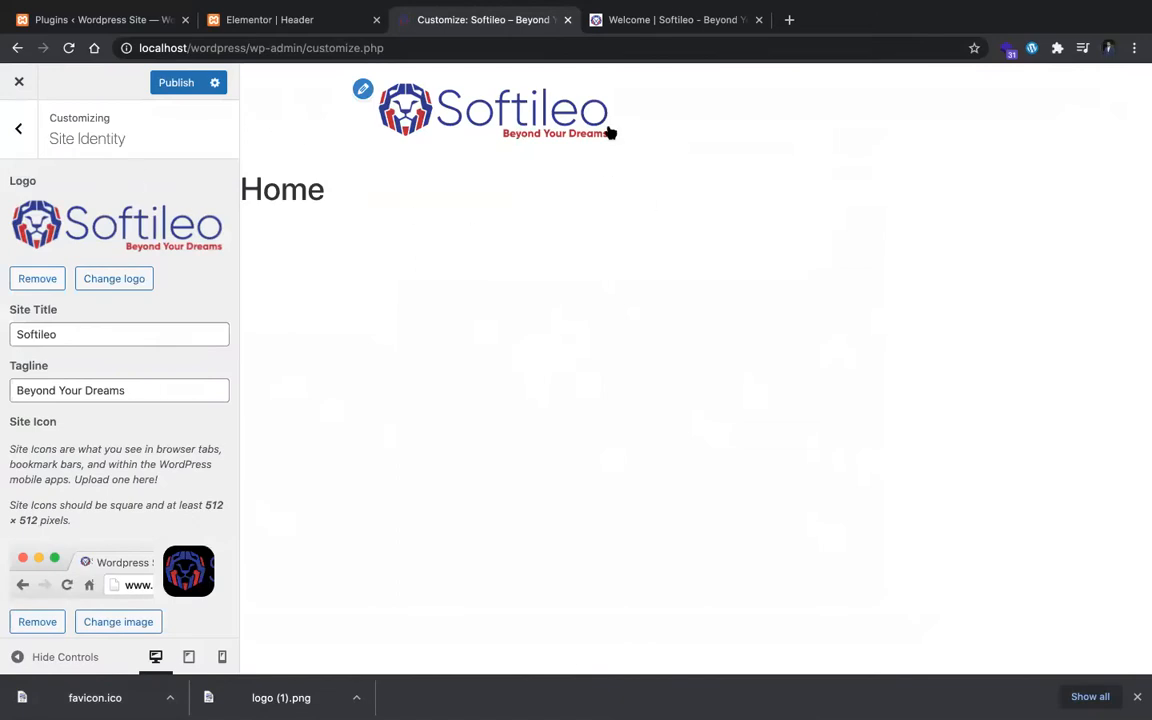
click(185, 82)
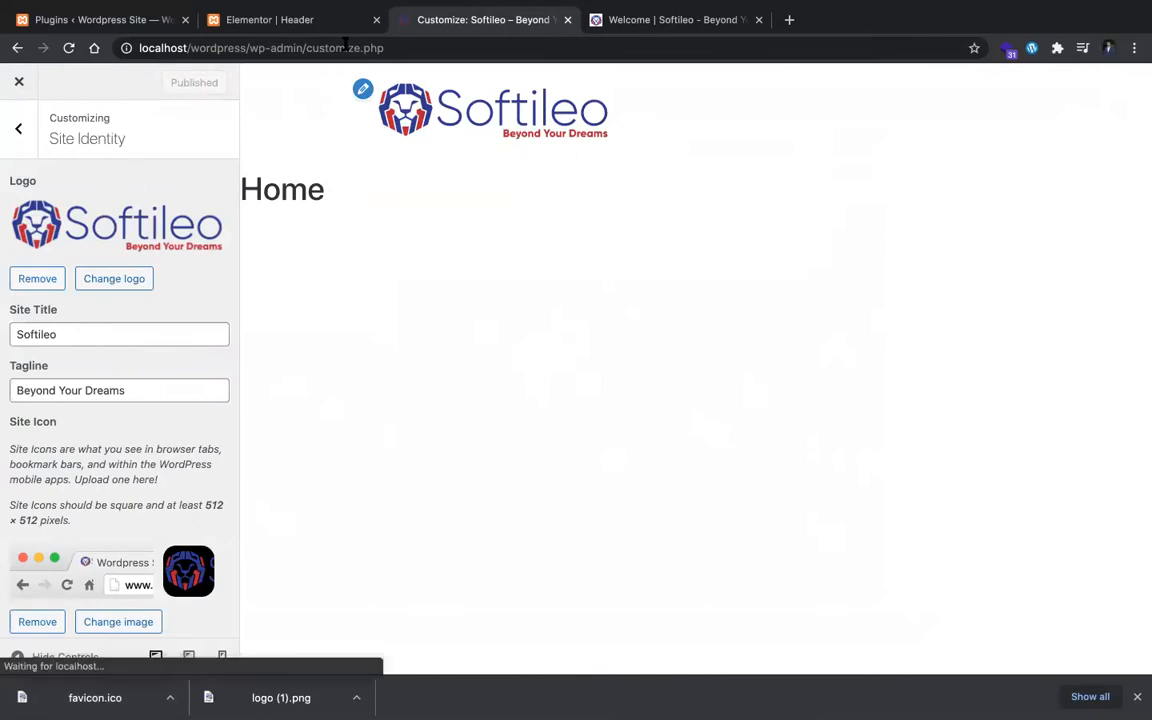
click(283, 22)
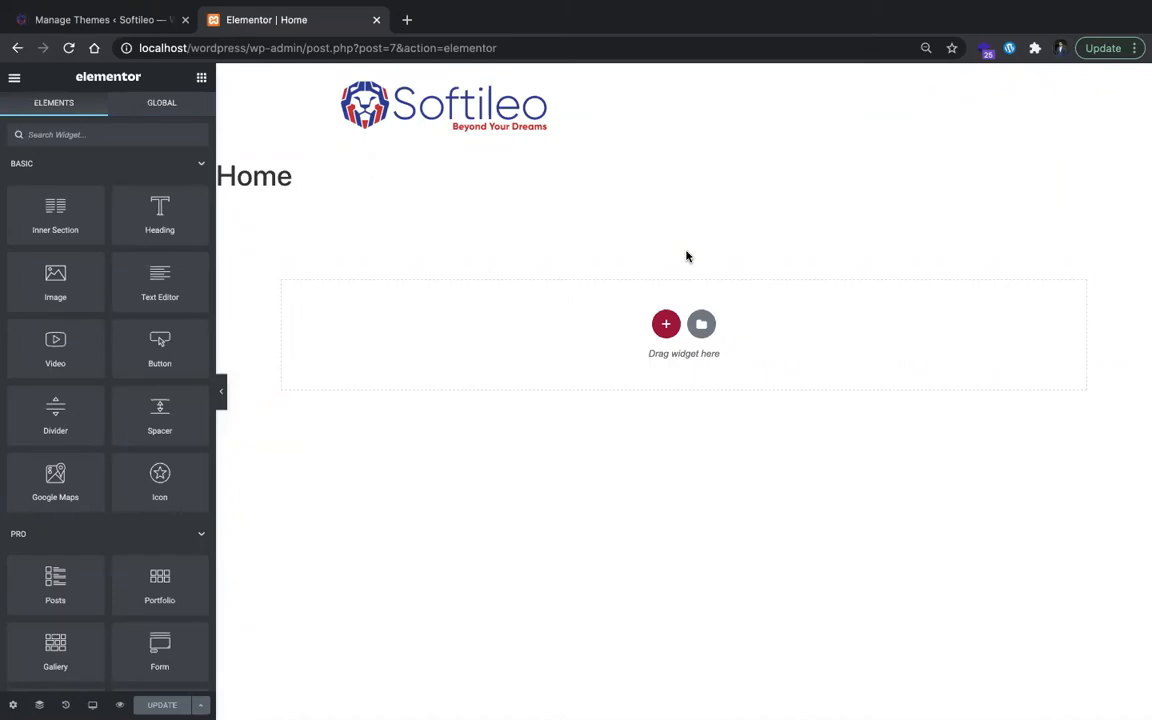
Step: Load softileo.com in a new browser tab and return to the Elementor Home tab
key(ctrl+t)
text(softileo.com)
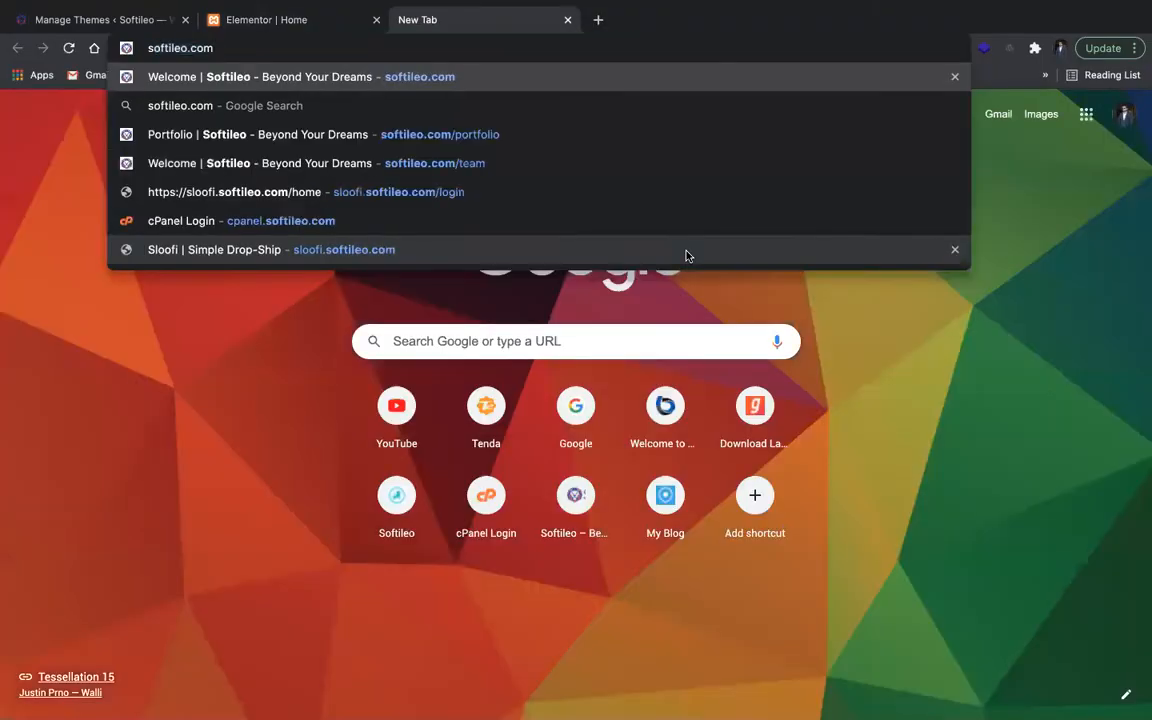
key(Return)
click(295, 20)
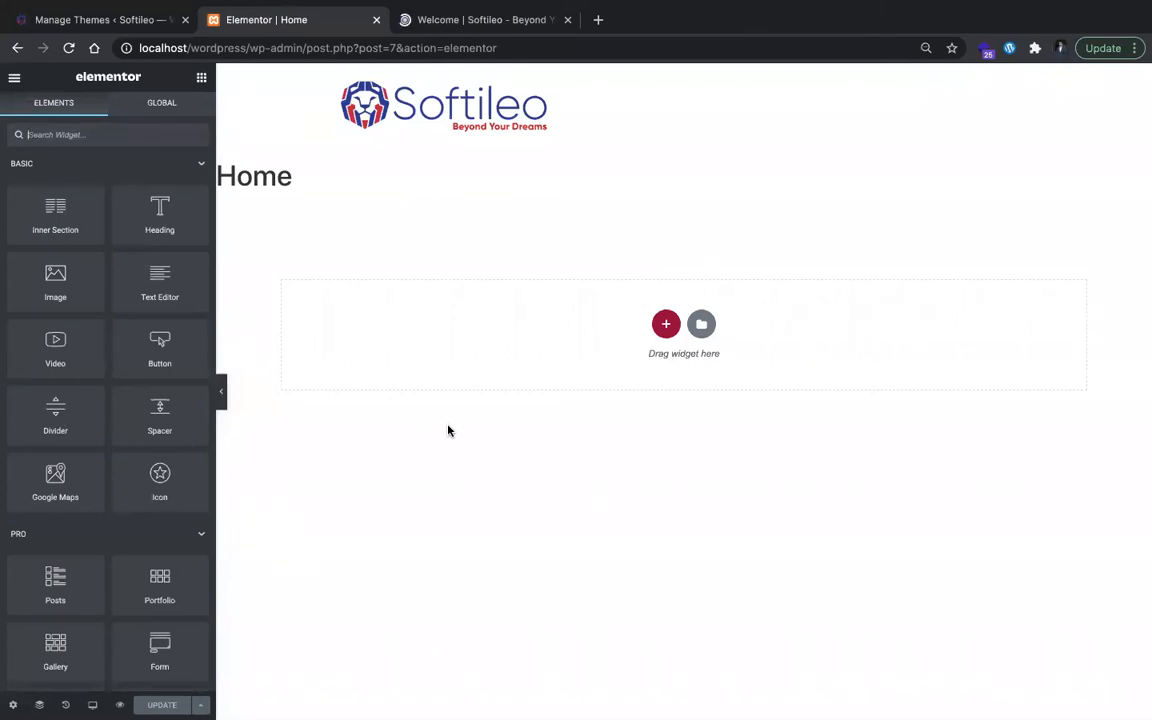
Step: Turn on Hide Title in the Home page's settings and update the page
click(13, 705)
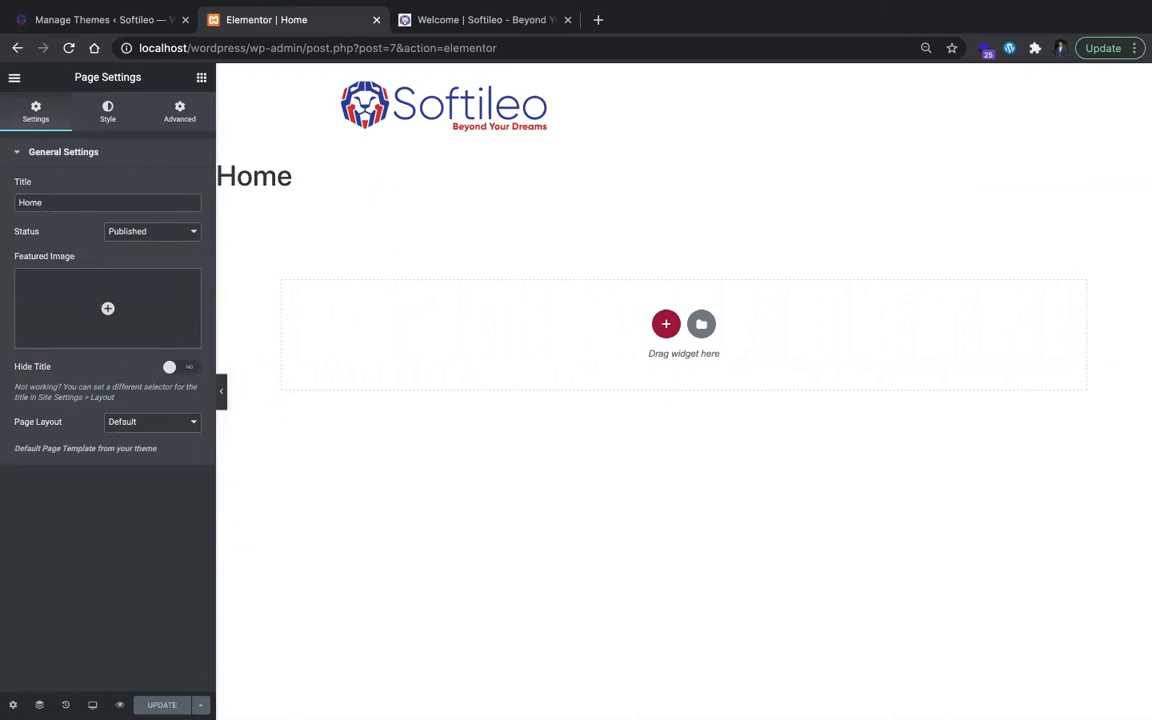
click(184, 367)
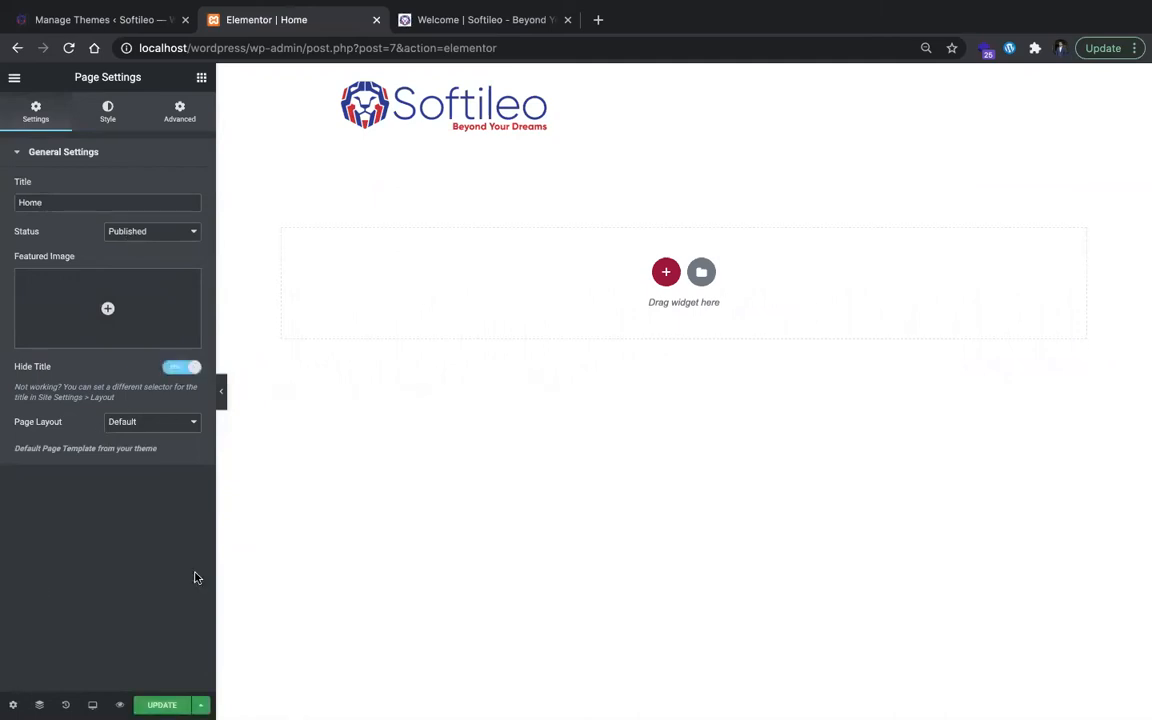
Step: Open the draft Header template from the Theme Builder for editing in Elementor, and switch to the Softileo site for reference
click(143, 21)
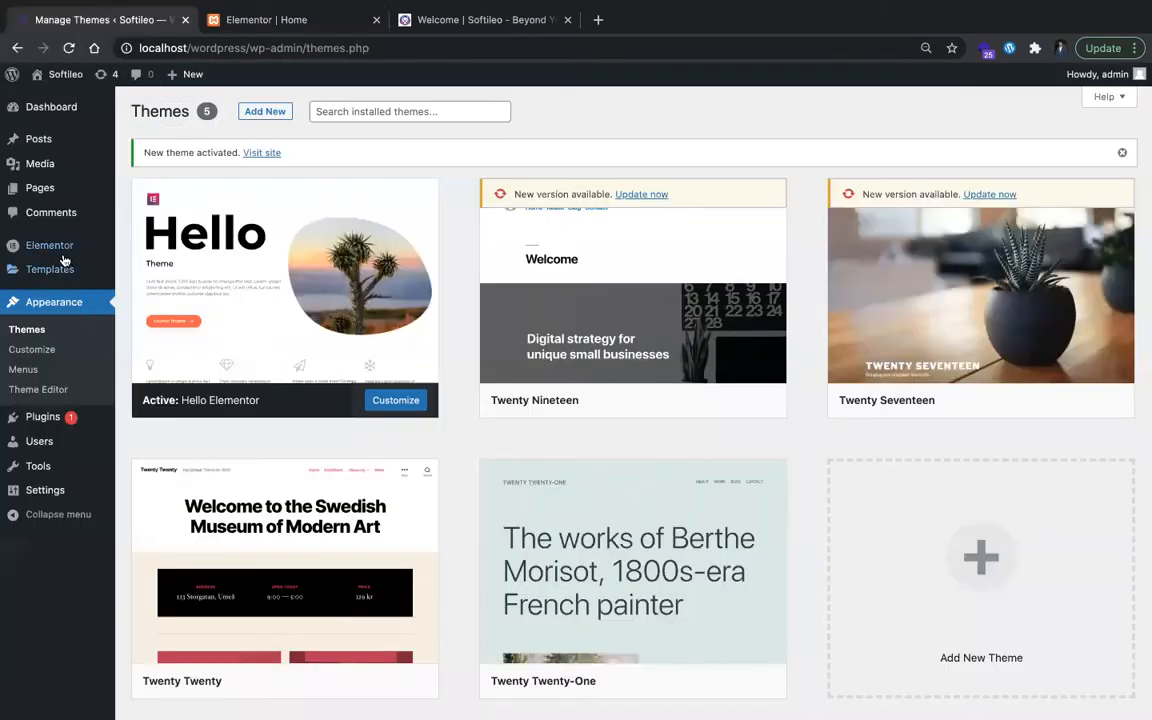
mouse_move(99, 266)
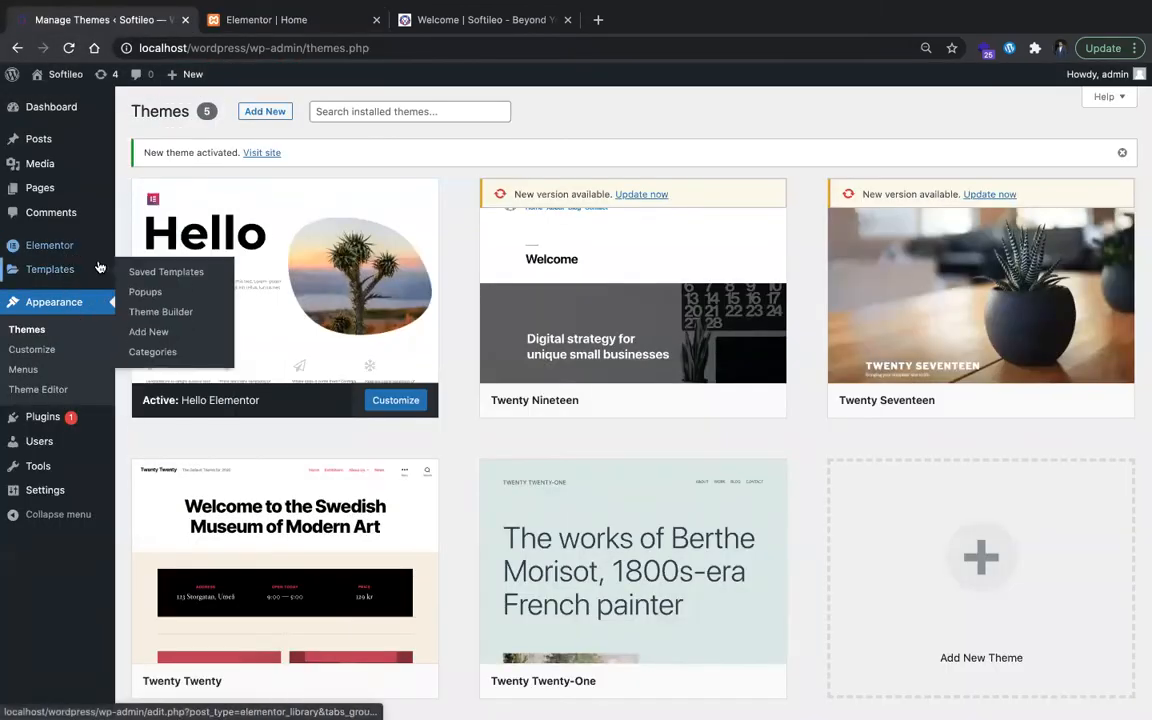
click(145, 311)
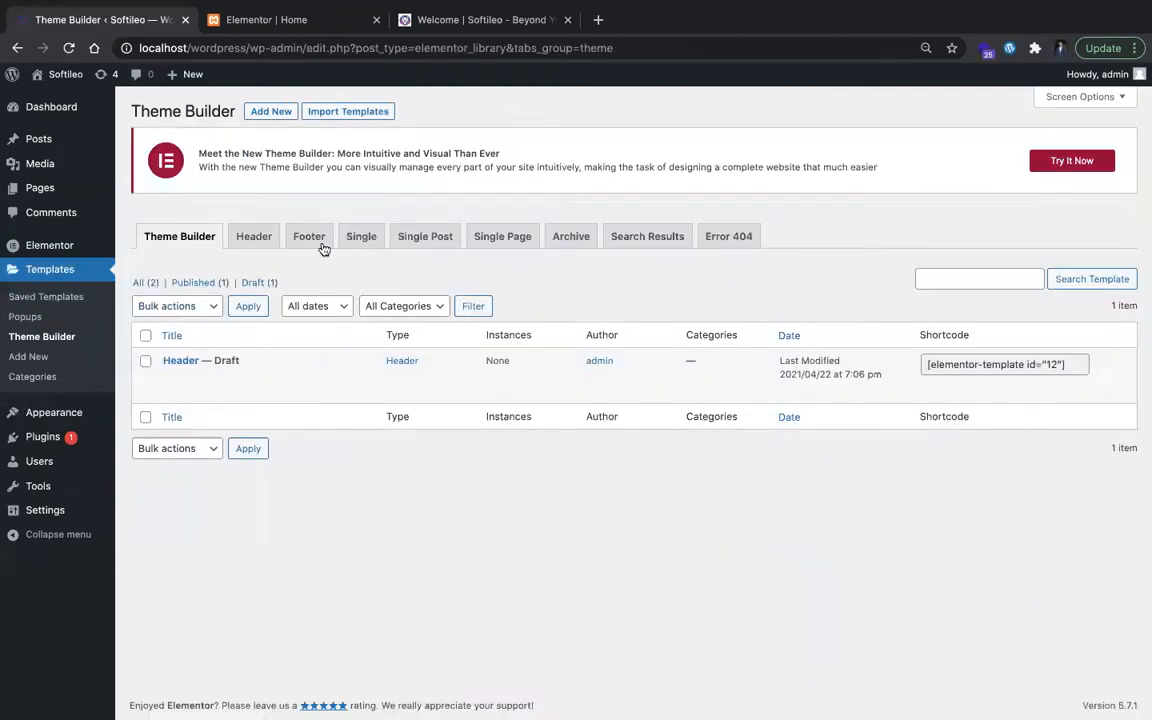
click(268, 237)
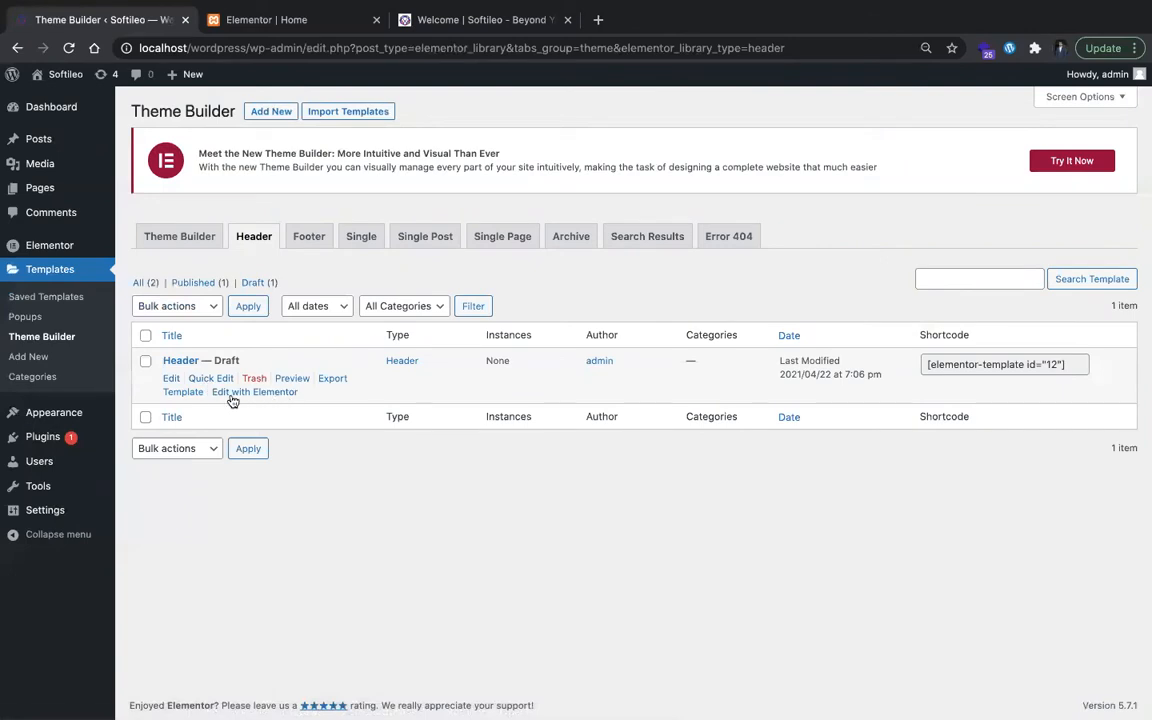
click(231, 395)
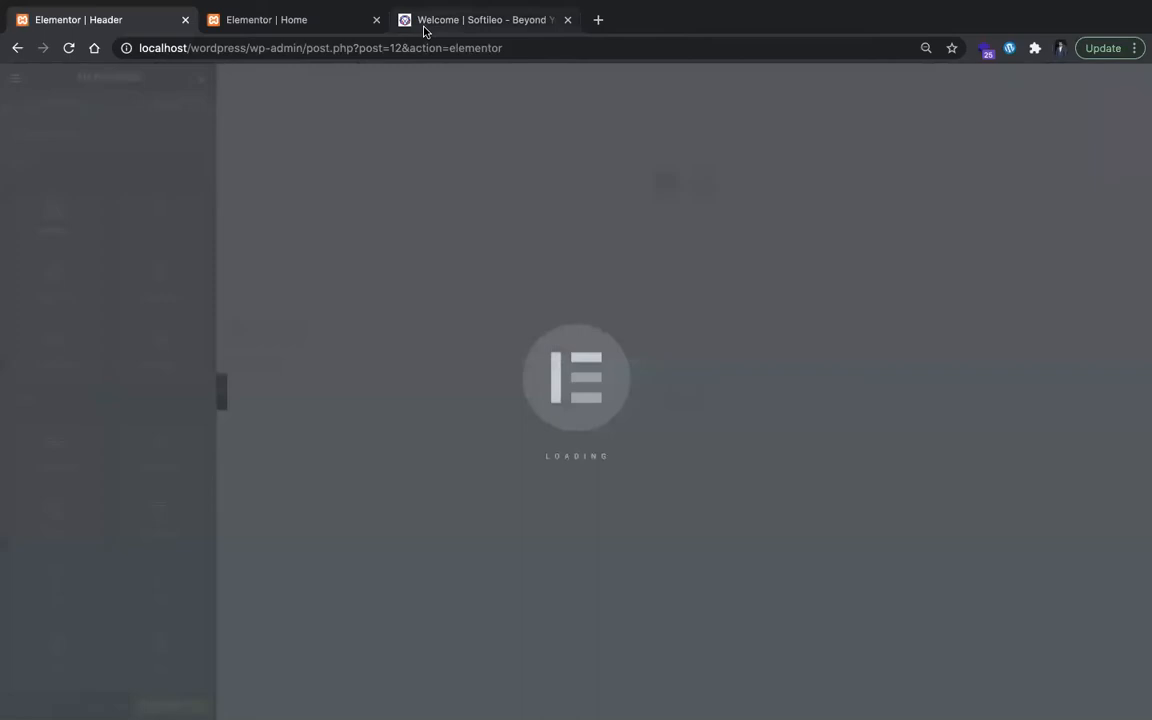
click(426, 33)
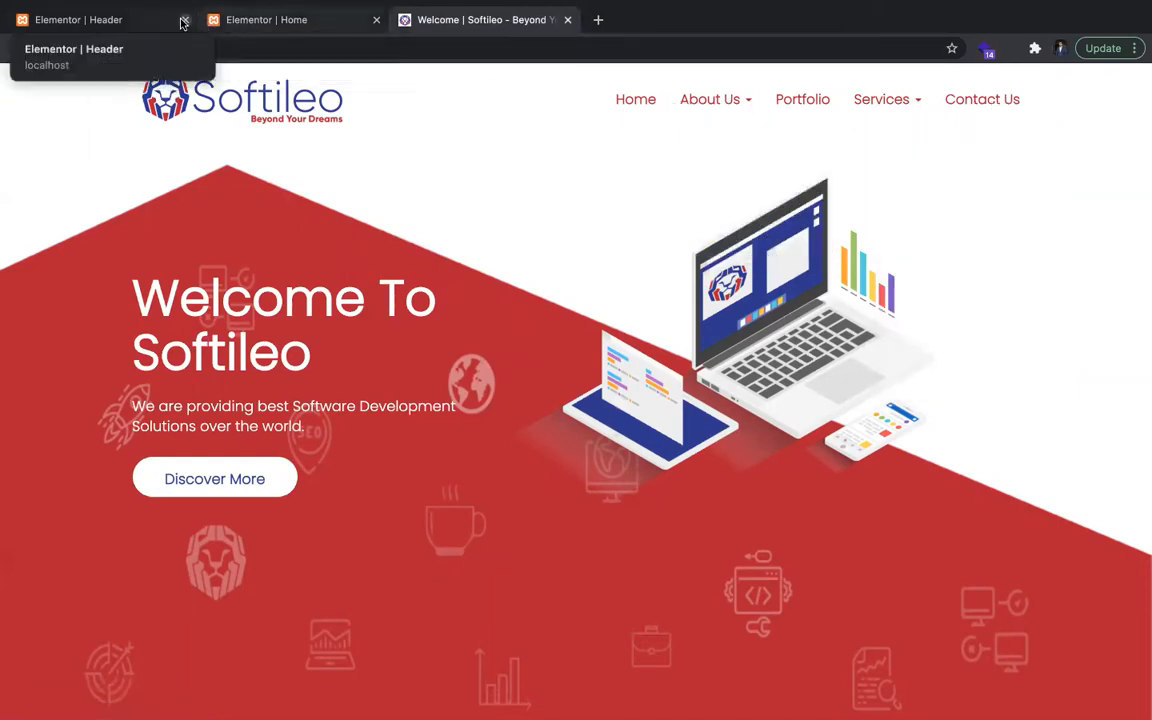
Step: Load the WordPress dashboard in a new browser tab through the address localhost/wordpress/wp-admin
key(ctrl+t)
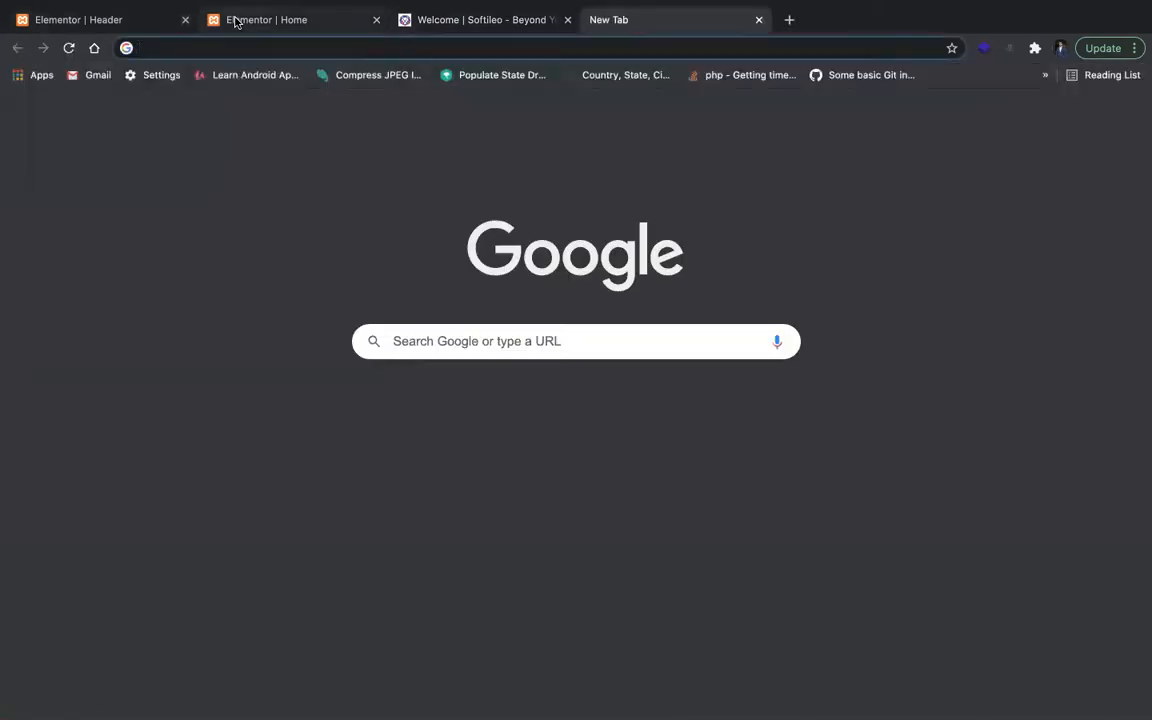
text(lo)
key(Right)
key(BackSpace)
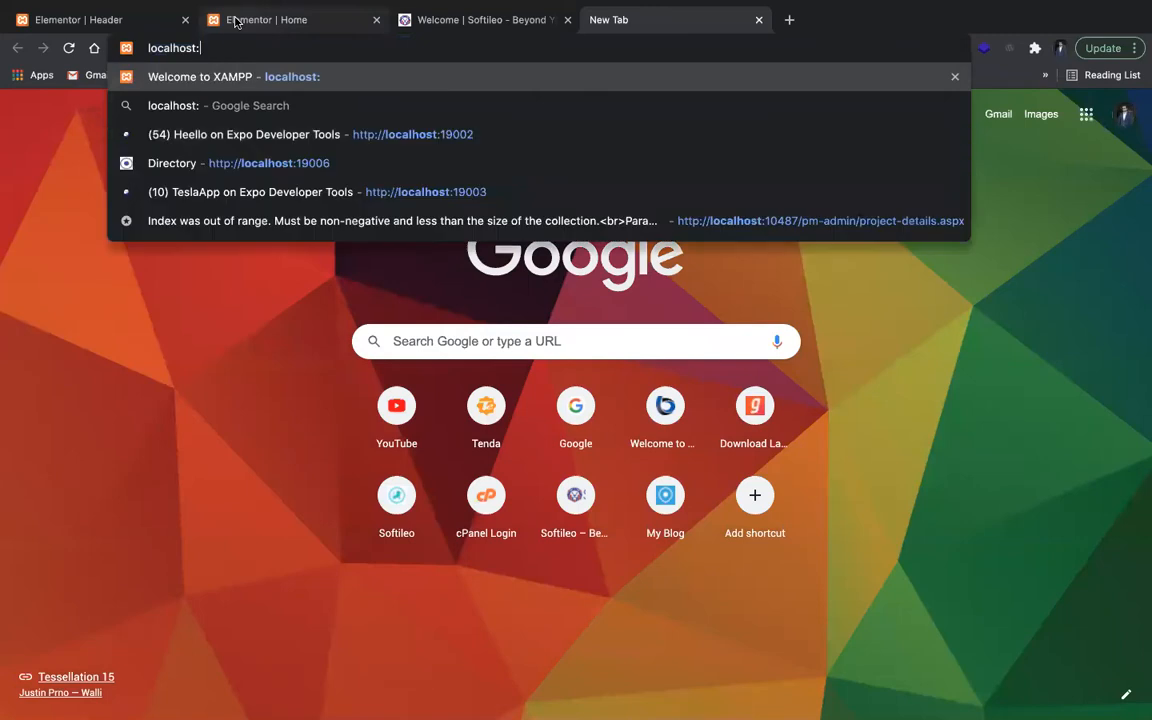
key(BackSpace)
text(/w)
key(Right)
text(/wp)
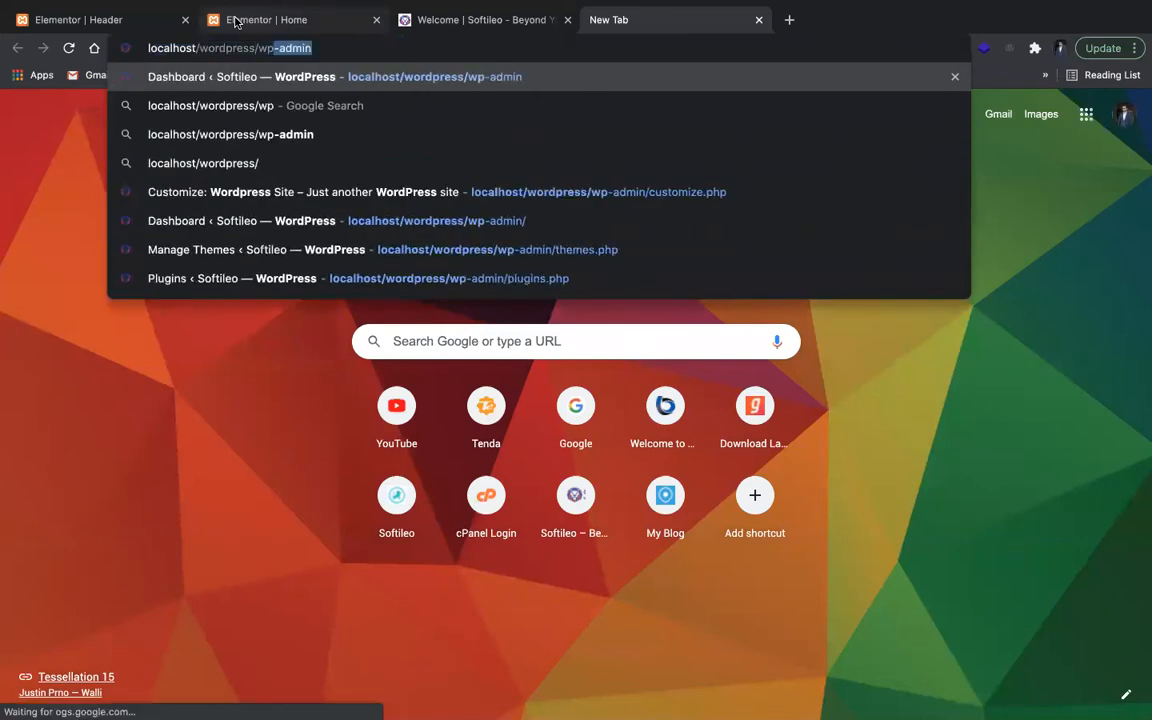
key(Return)
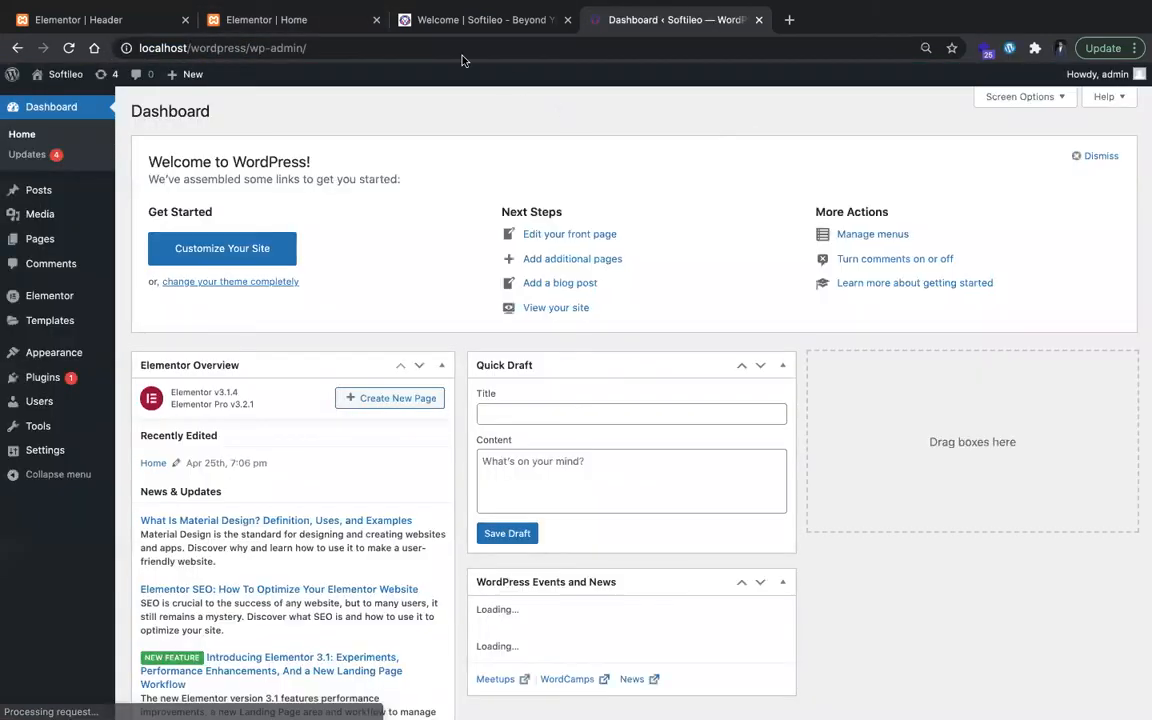
Step: Move the Dashboard browser tab ahead of the others and open the site's Menus settings in it
drag(669, 33, 90, 25)
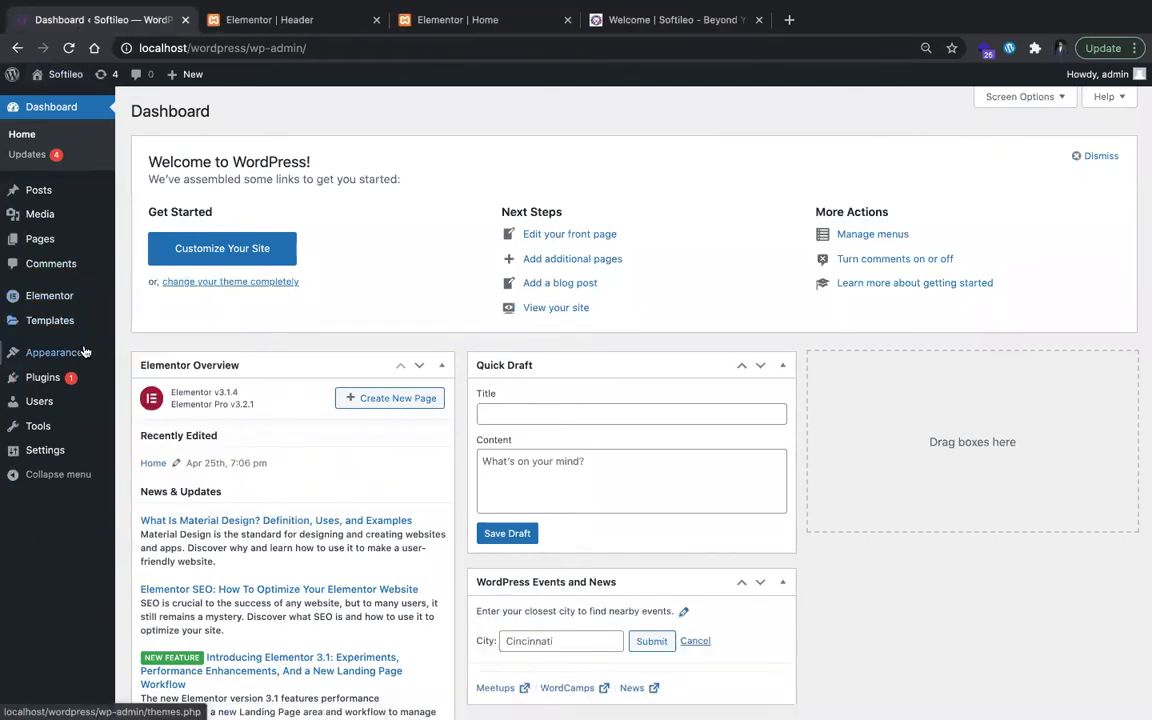
mouse_move(85, 352)
click(142, 395)
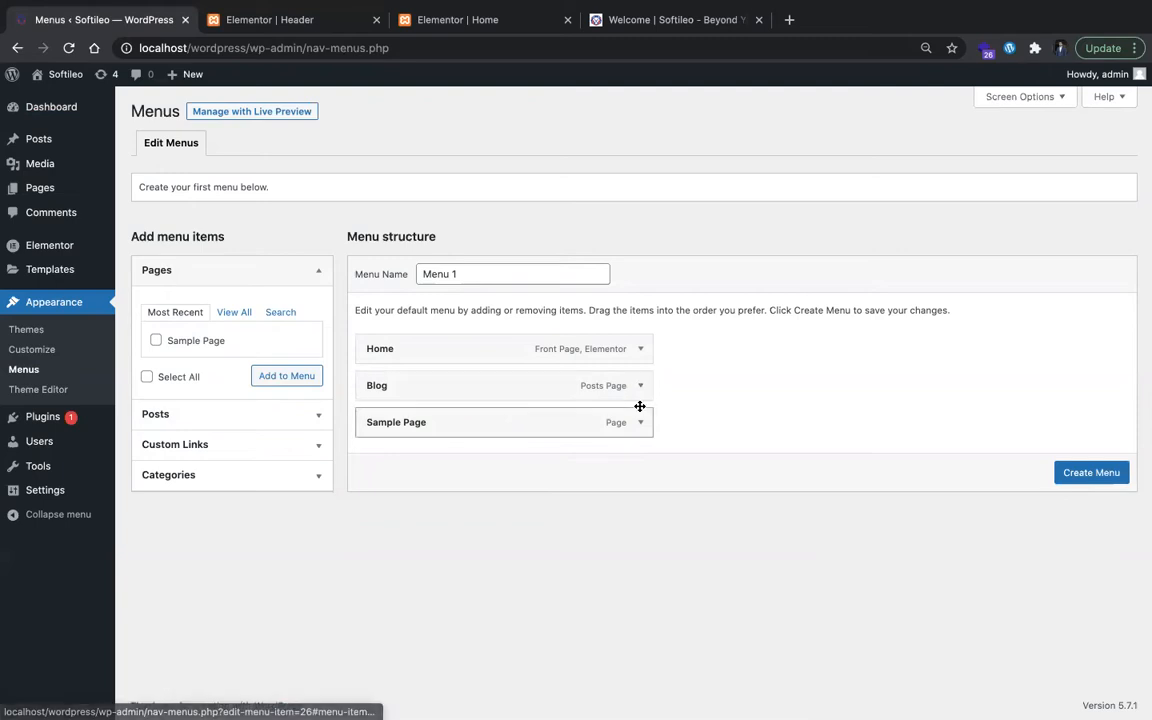
Step: Remove Sample Page and the duplicate Home and Blog entries from the menu structure, keeping one Home and one Blog item
click(640, 422)
click(380, 553)
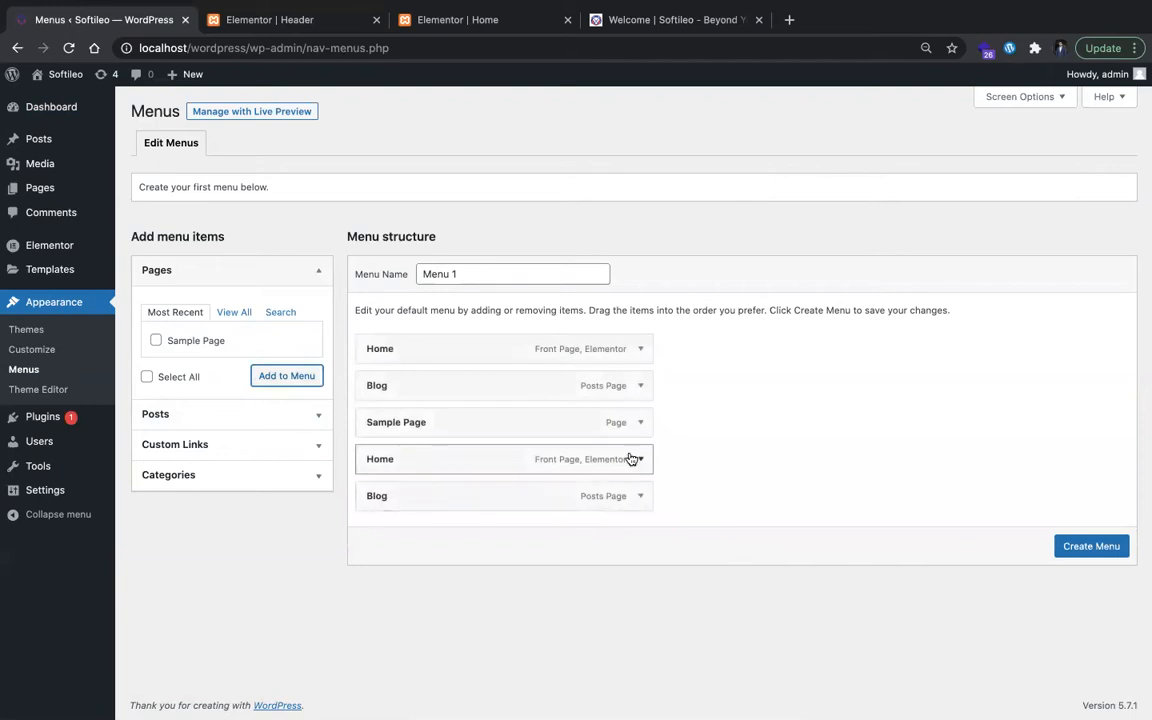
click(633, 459)
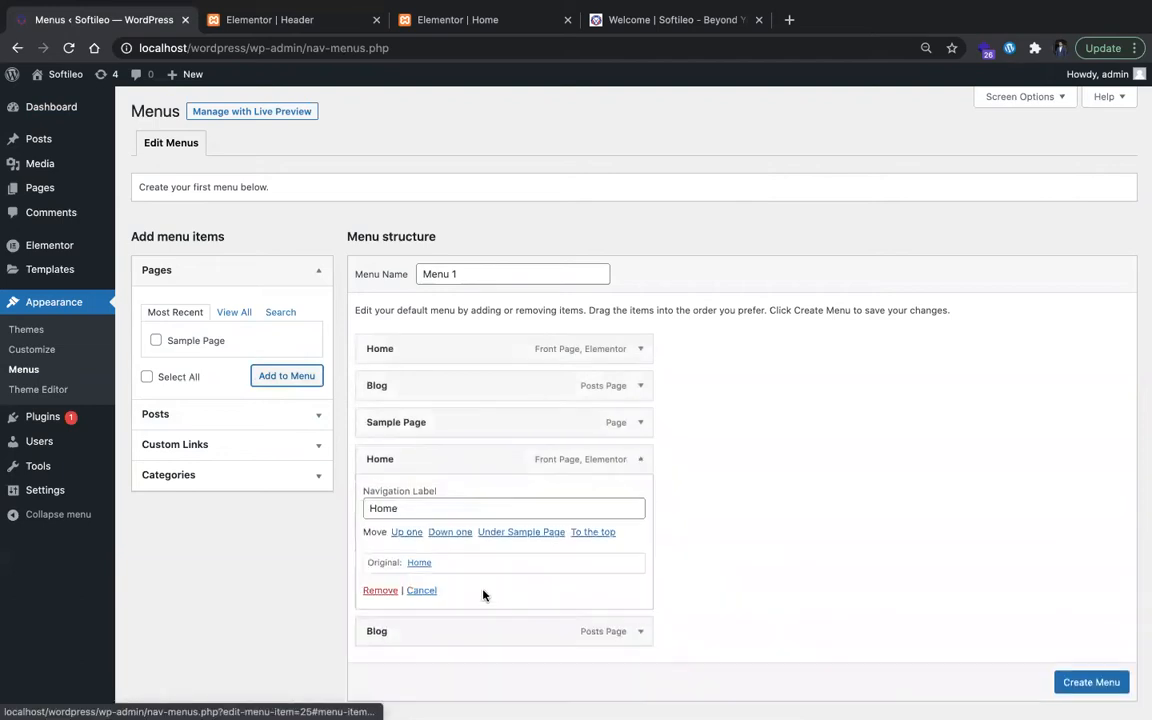
click(383, 593)
click(627, 424)
click(380, 551)
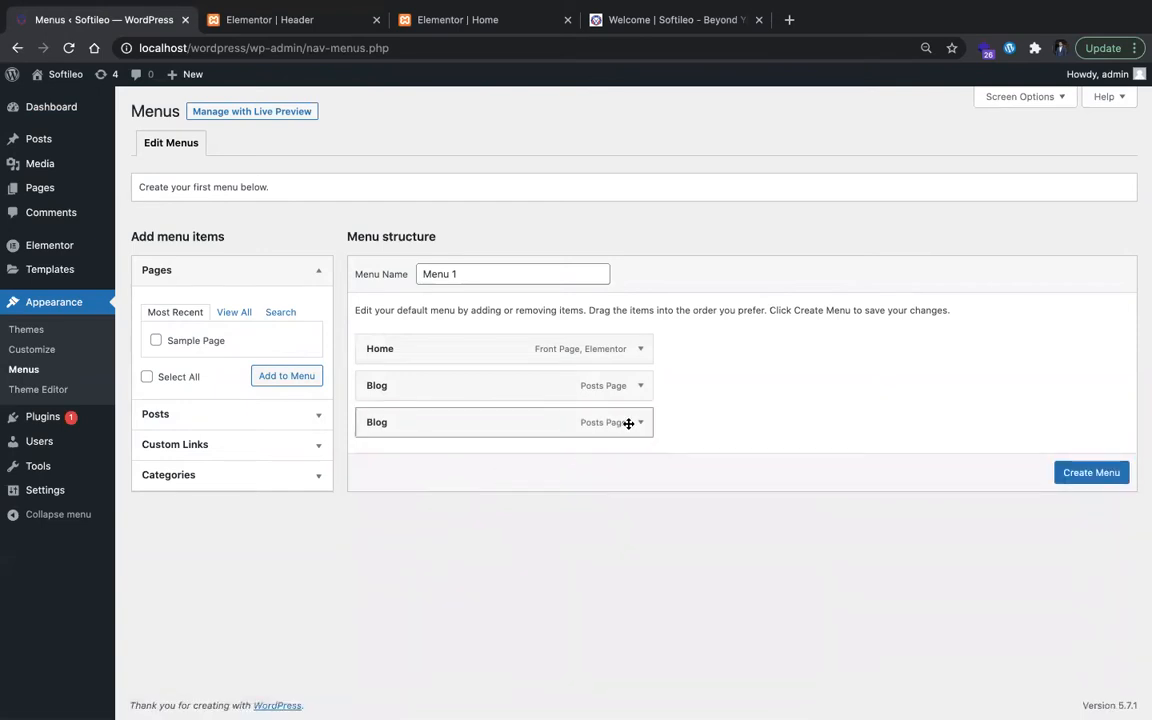
click(627, 424)
click(380, 554)
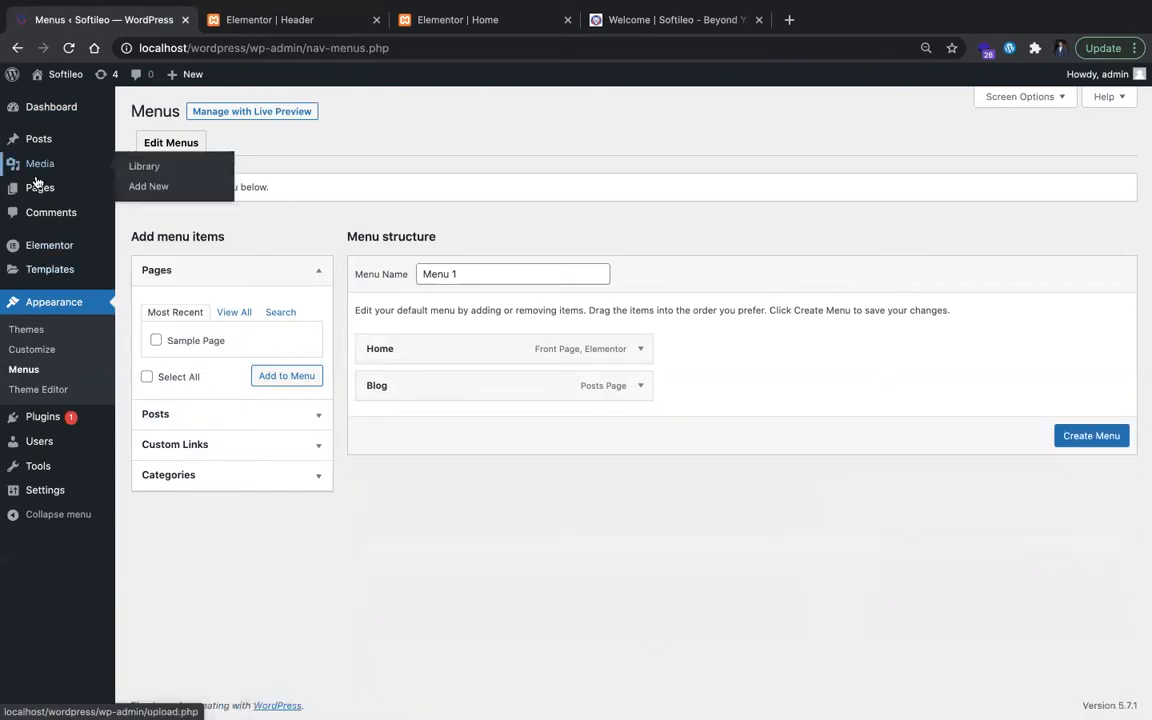
Step: Add a page titled About Us in a new browser tab, publish it with Elementor, and return to its WordPress editor
mouse_move(113, 193)
super+click(137, 216)
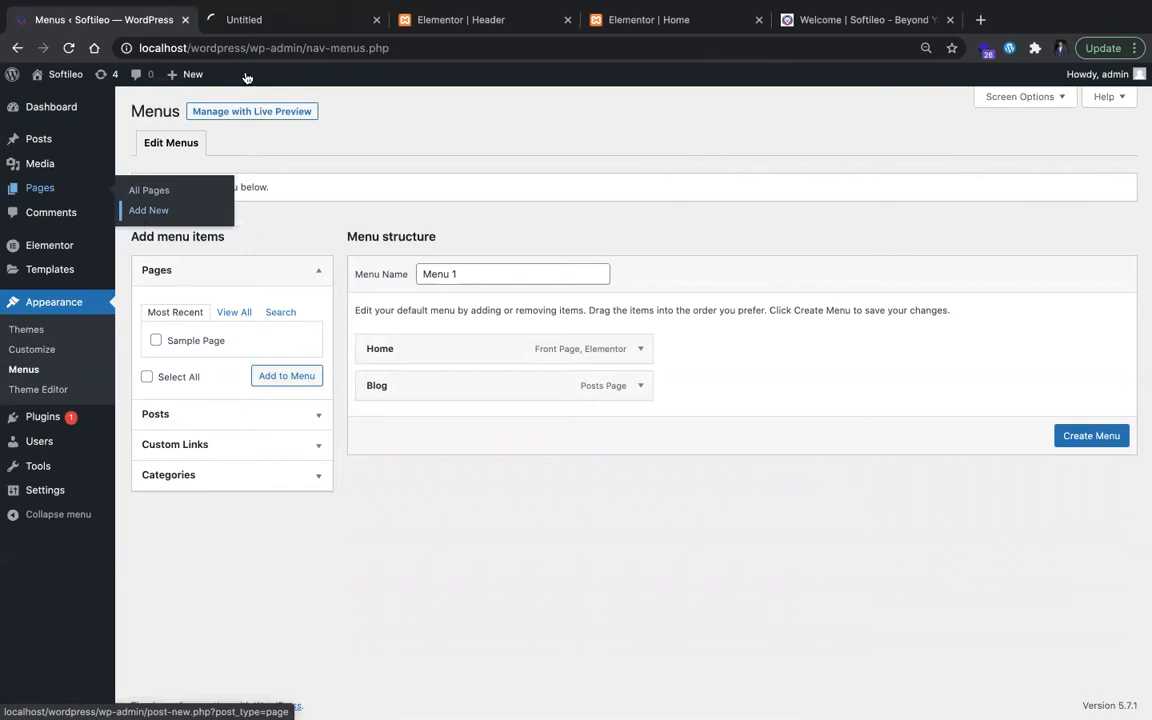
click(324, 22)
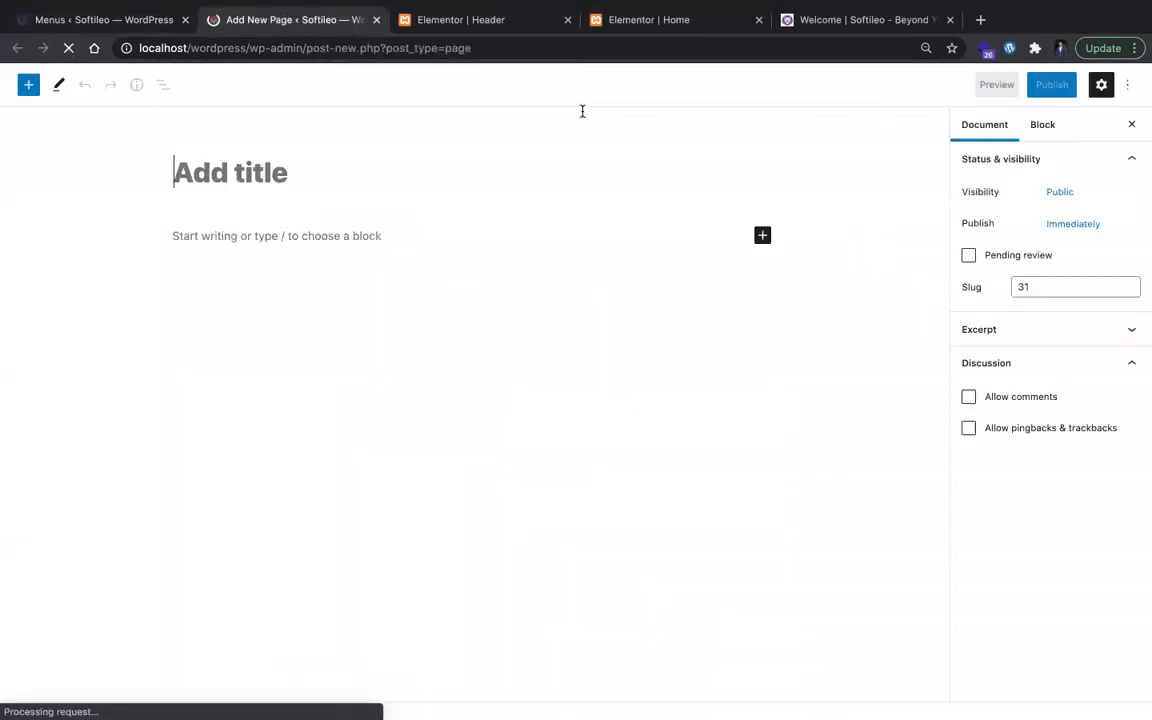
text(About Us)
click(250, 85)
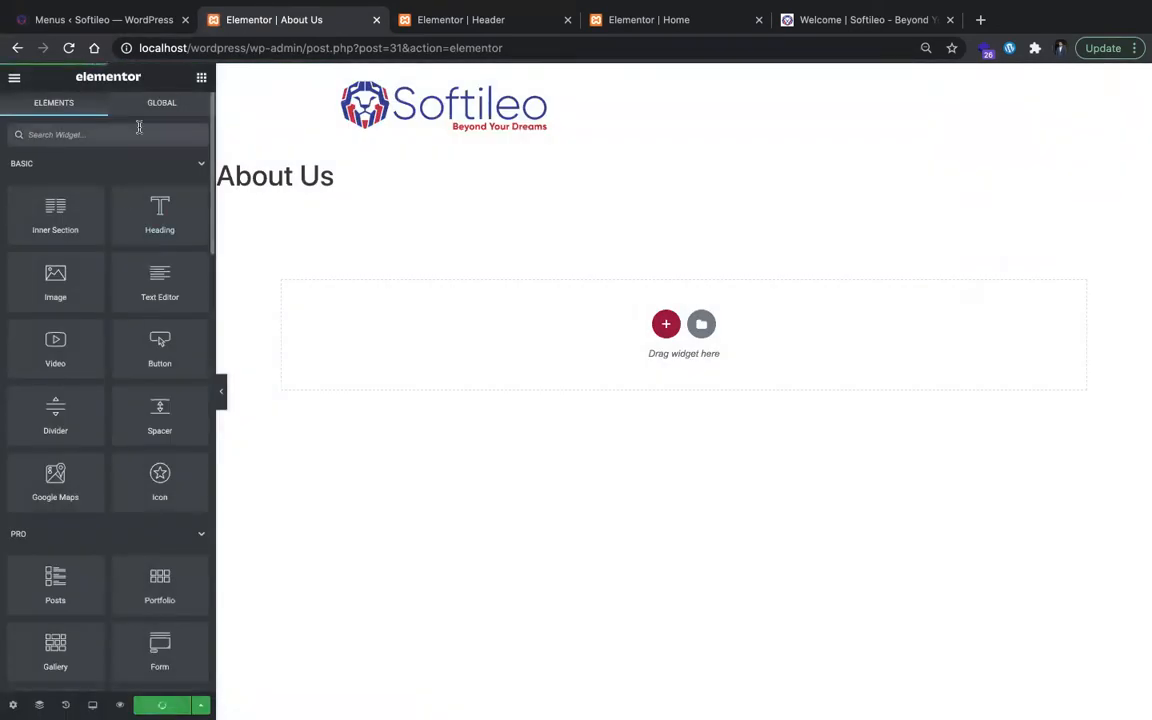
scroll(131, 206, left, 5)
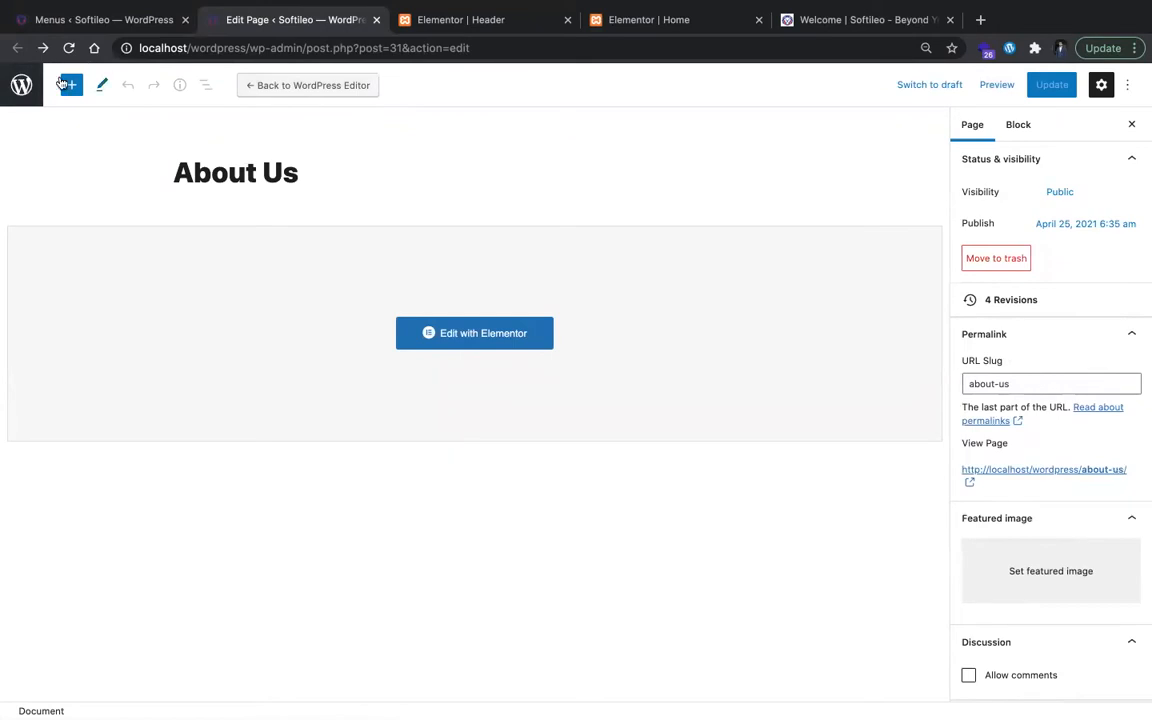
Step: Add another page from the Pages list, title it Portfolio, and publish it
click(24, 86)
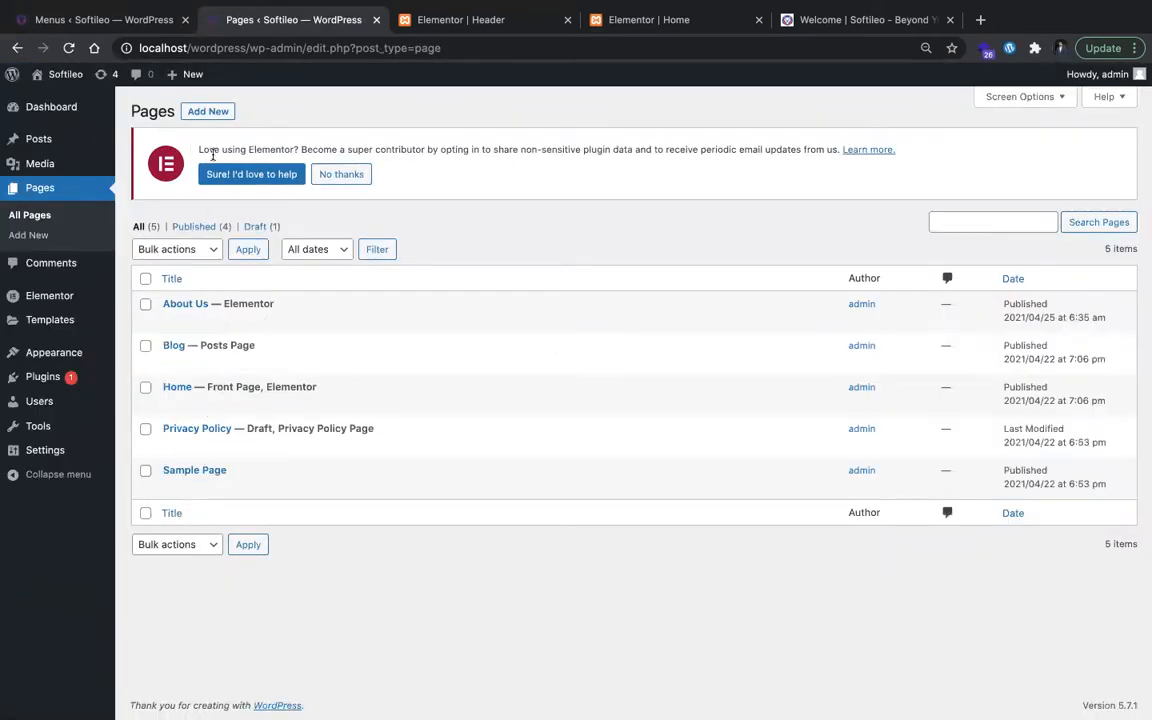
click(208, 111)
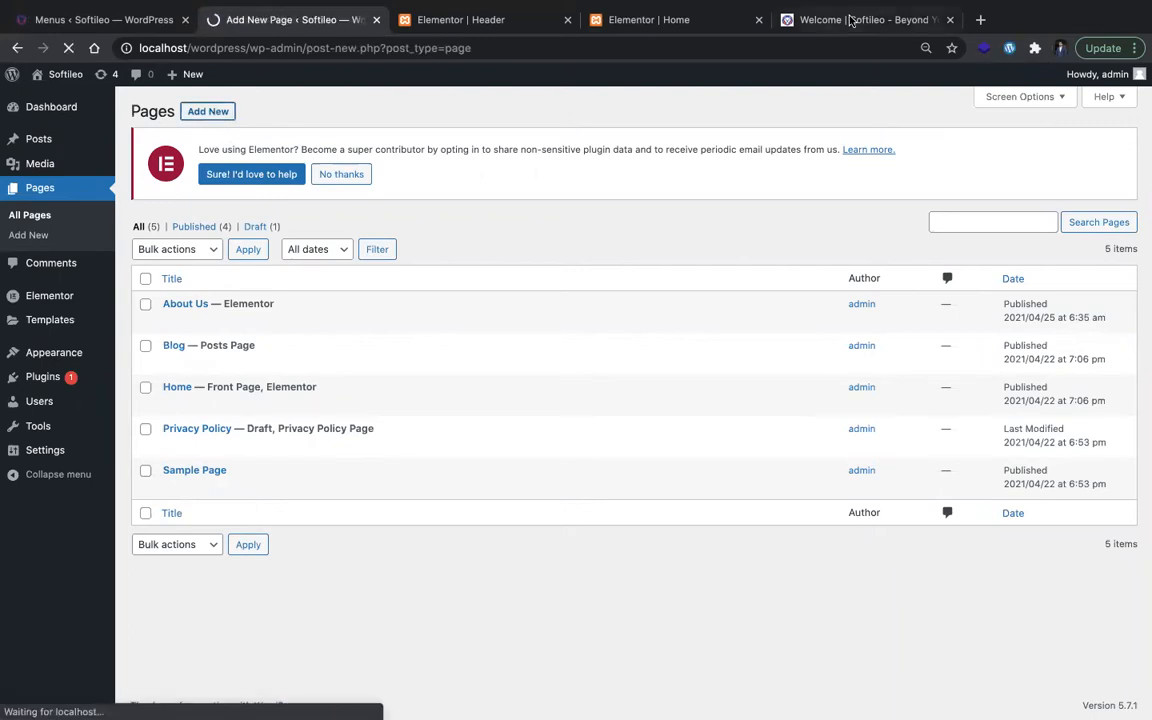
click(848, 20)
click(340, 20)
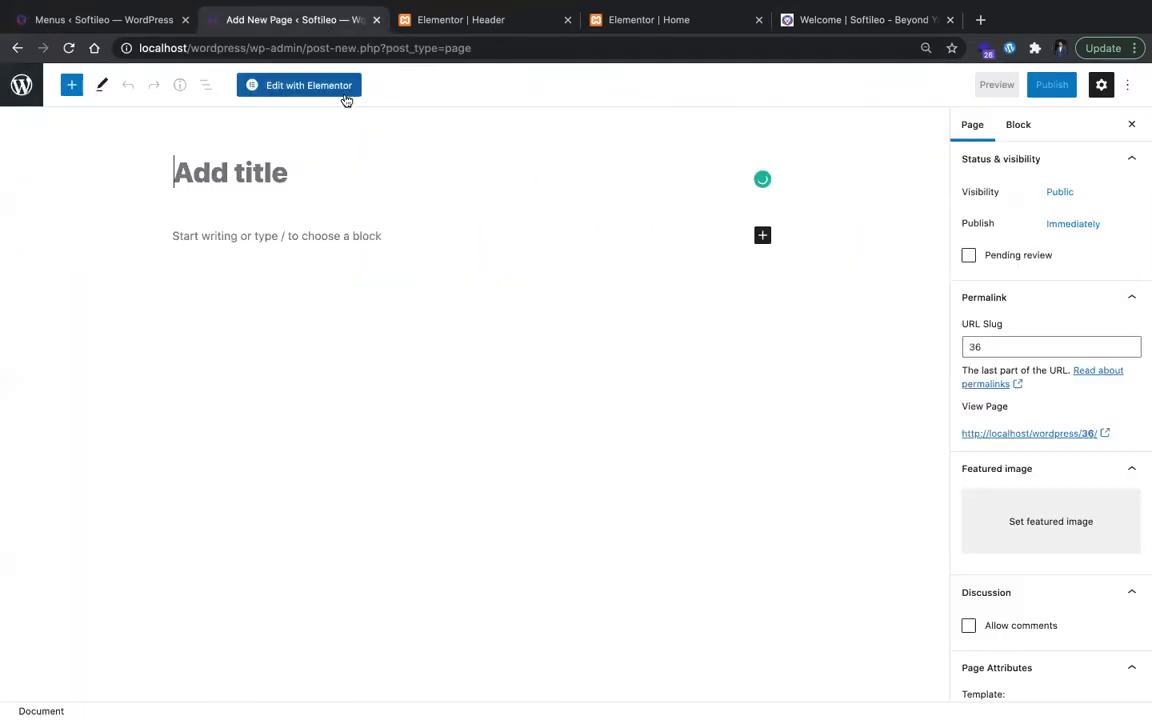
text(Portfolio)
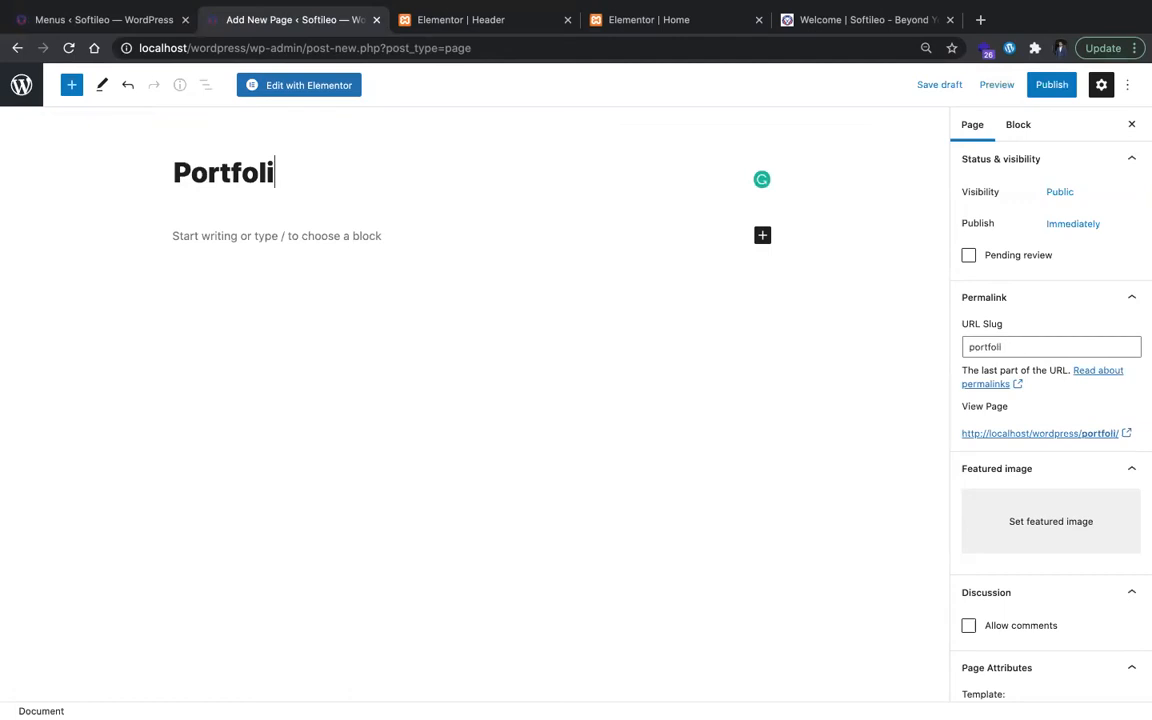
click(1048, 85)
click(1031, 85)
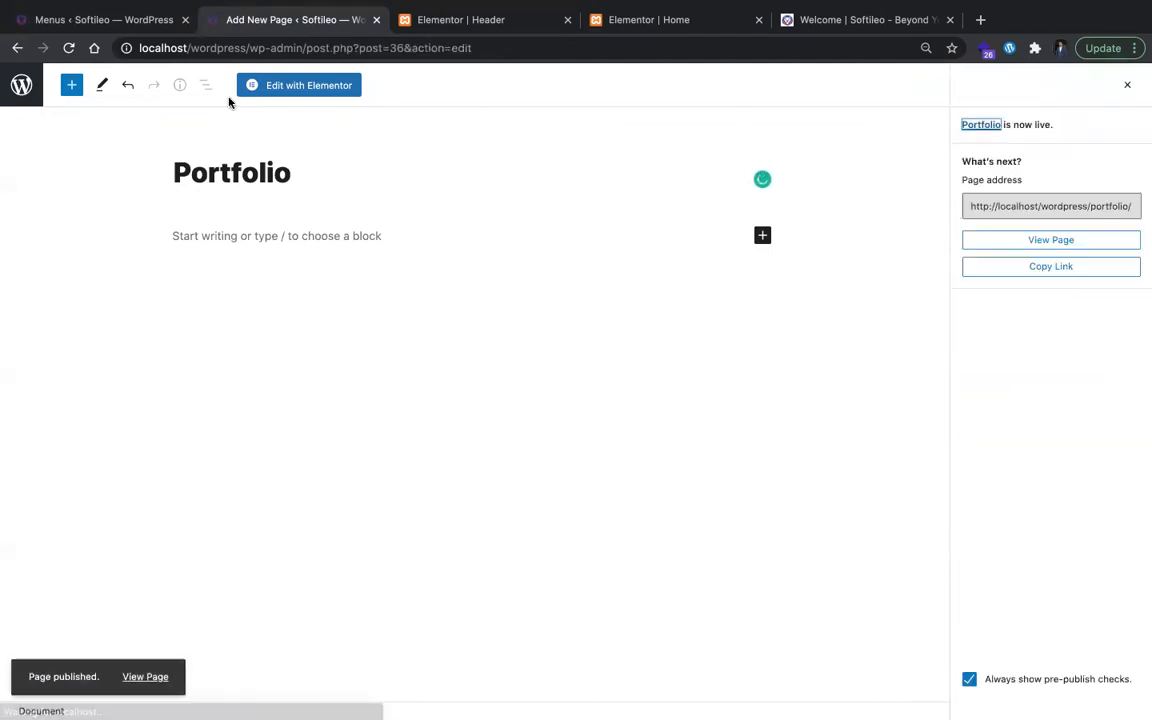
click(74, 89)
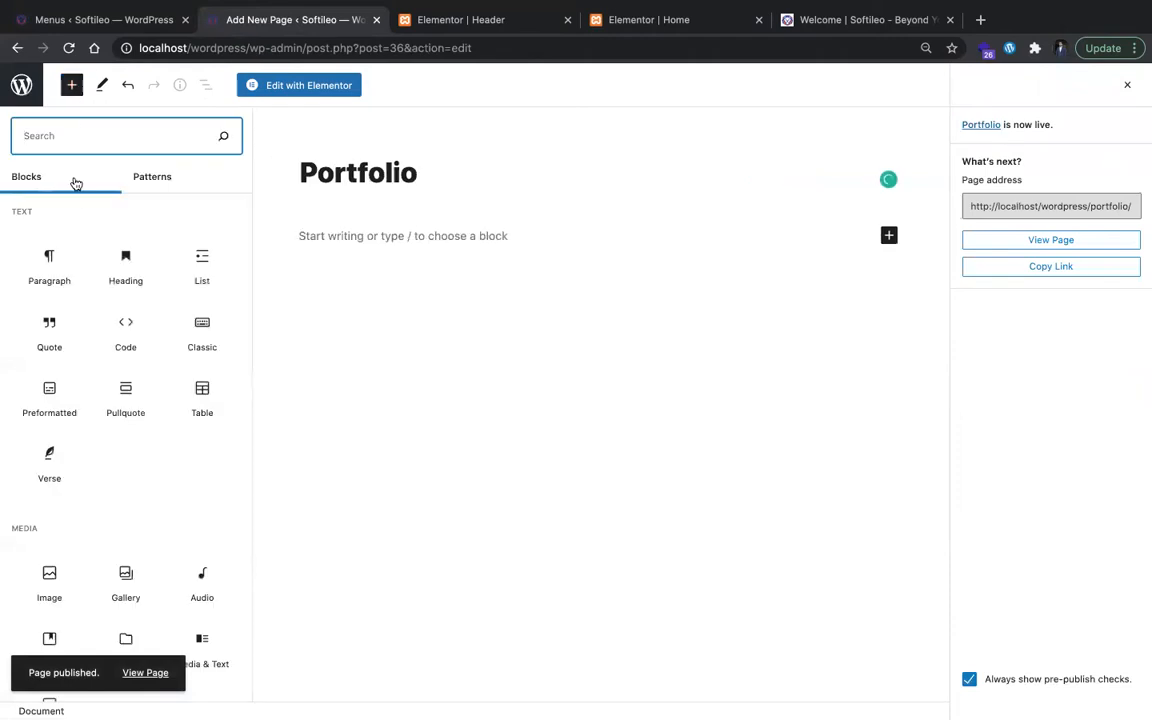
Step: Return to the Pages list, add a page titled Contact Us, and publish it
click(22, 85)
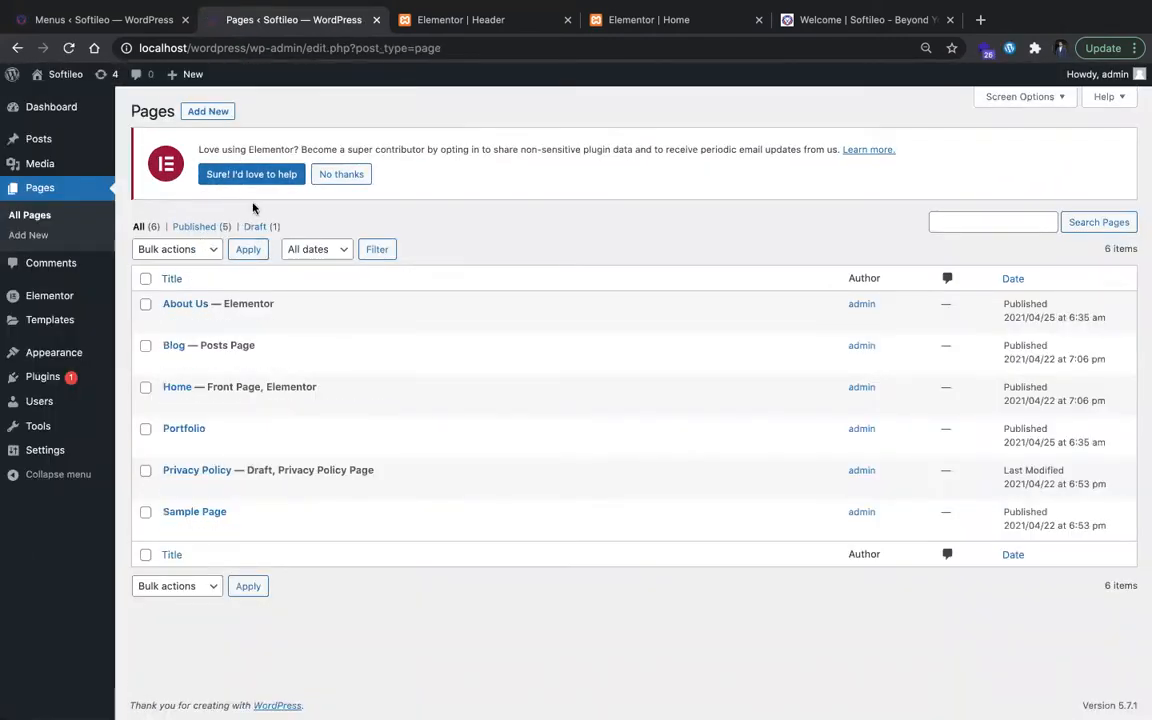
click(208, 111)
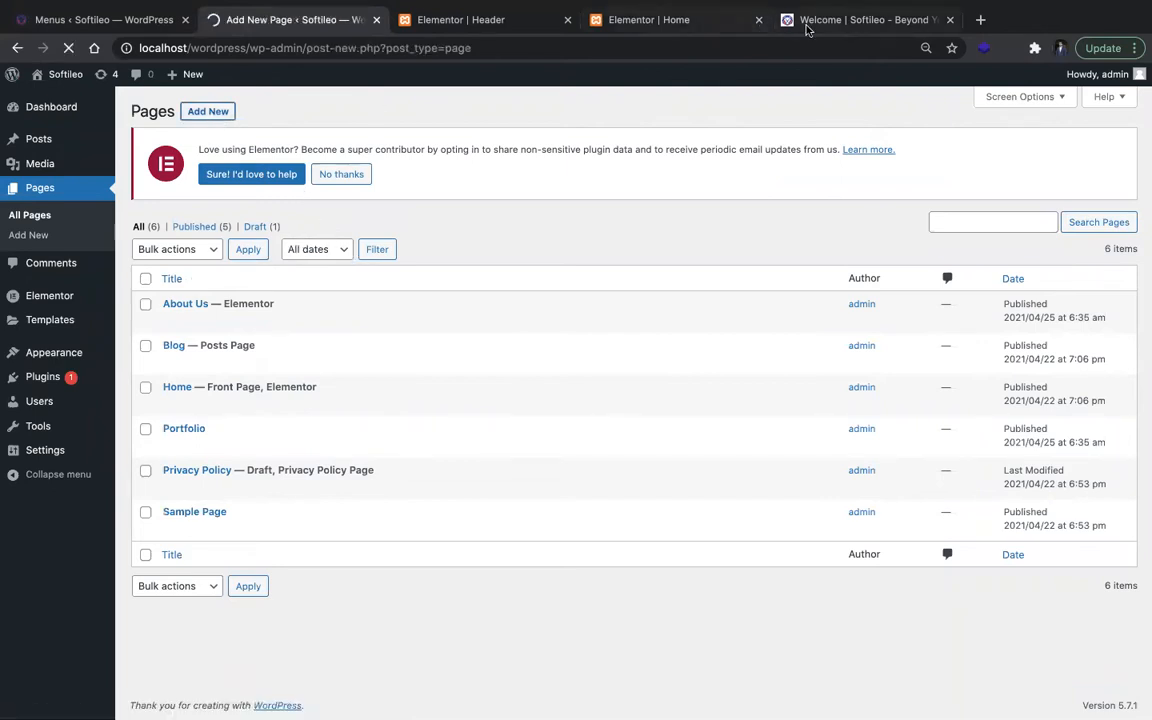
click(830, 20)
click(300, 22)
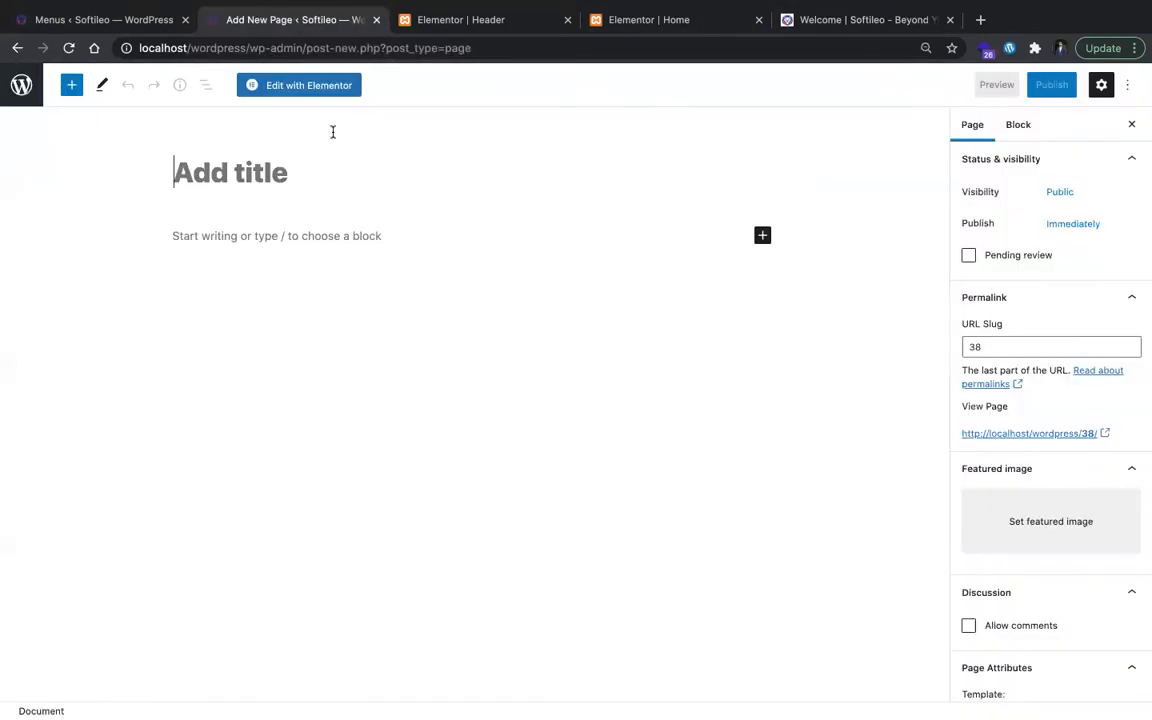
text(Contact Us)
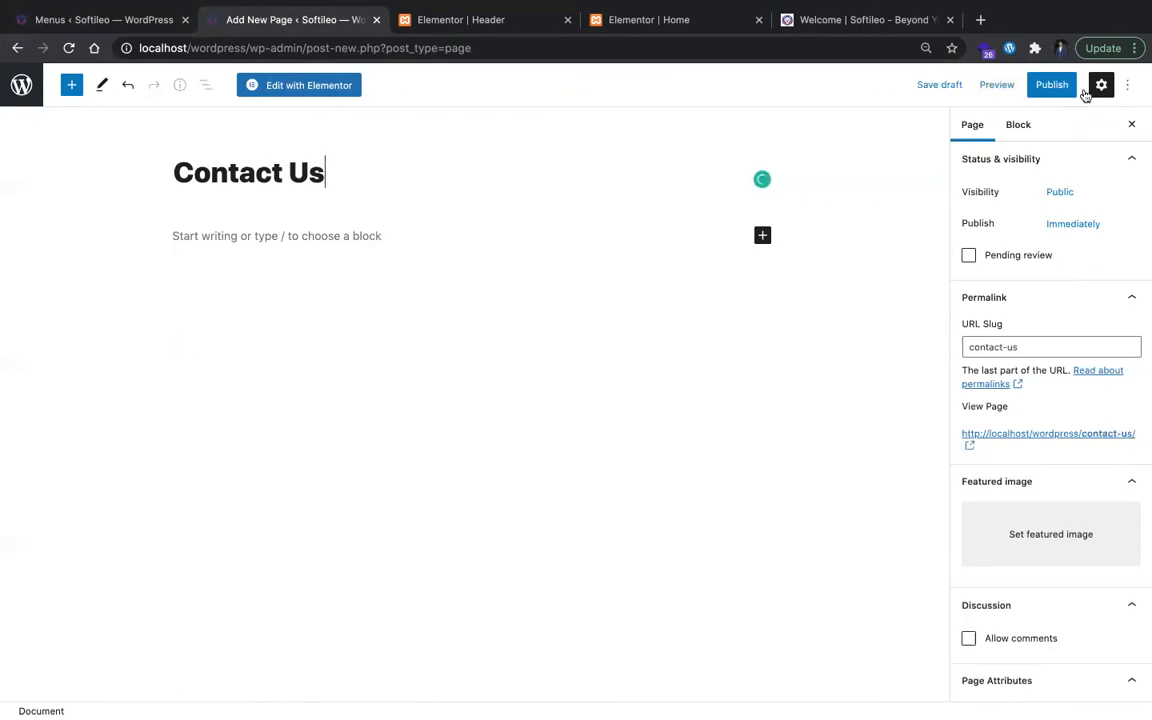
click(1030, 88)
click(1008, 85)
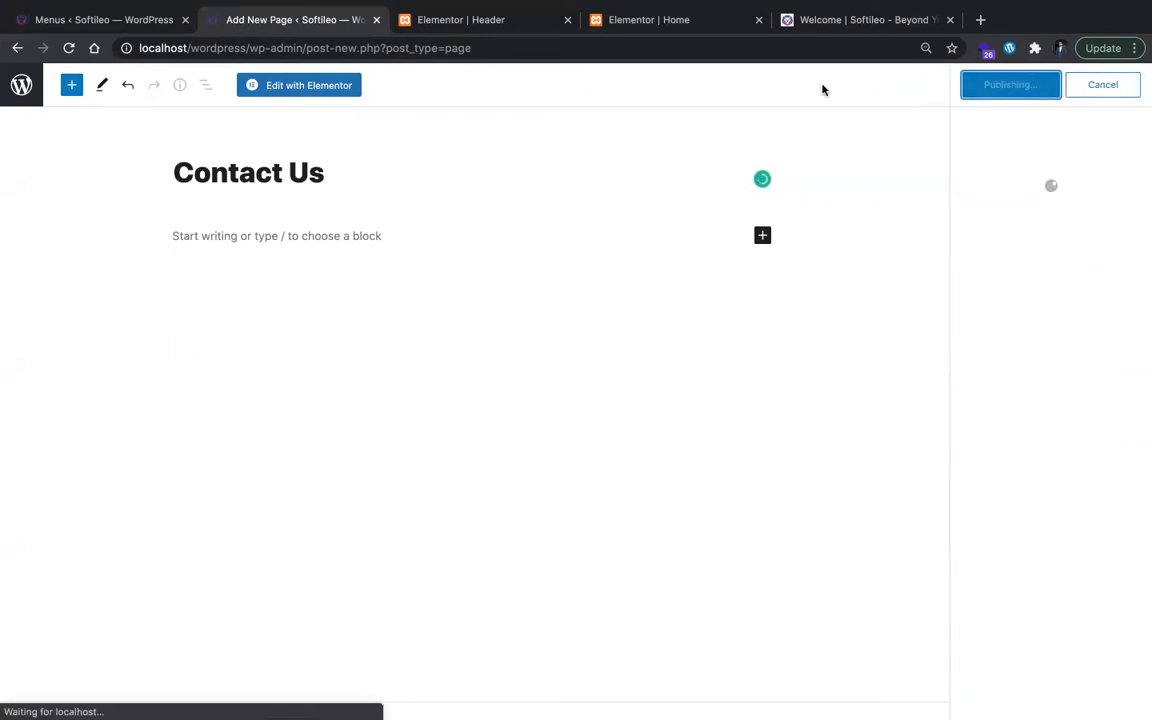
Step: Go back to the list of pages and create and publish a page titled Services
click(21, 84)
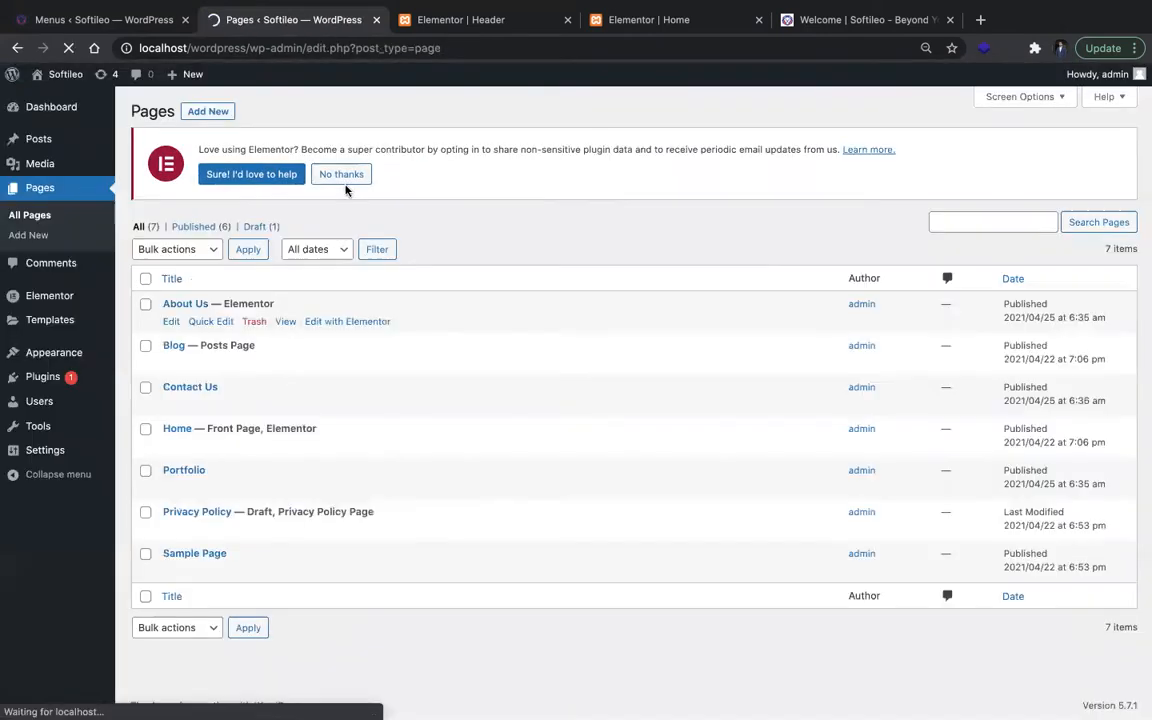
click(210, 108)
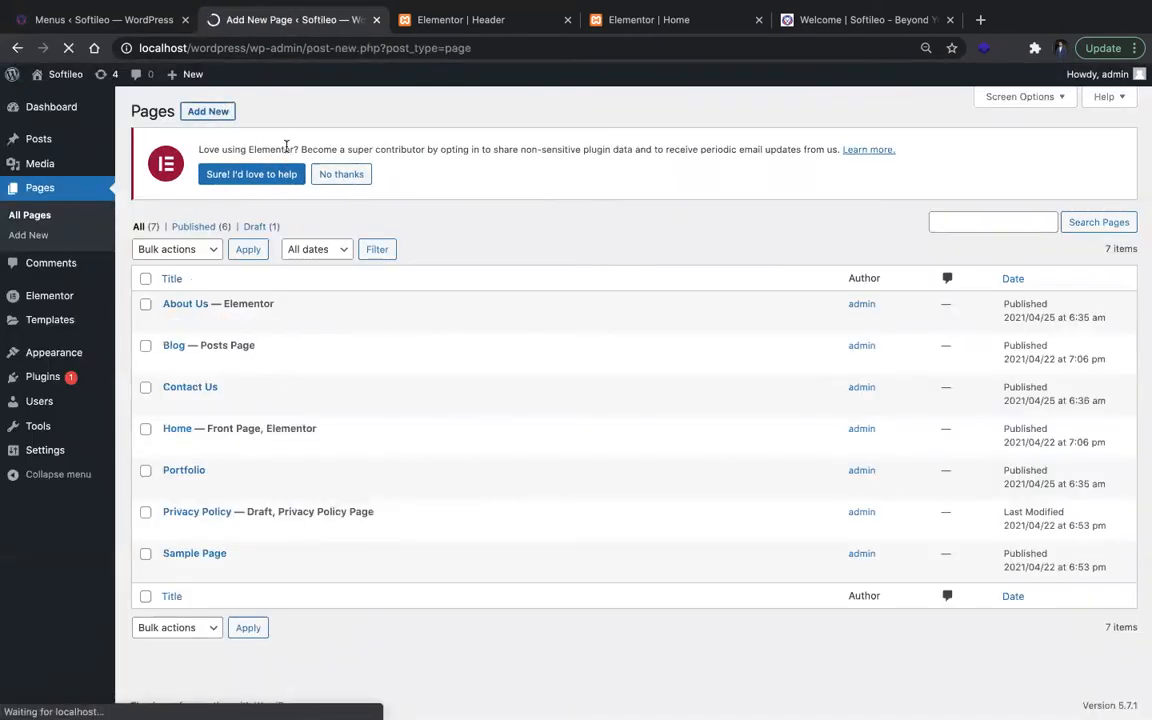
text(S)
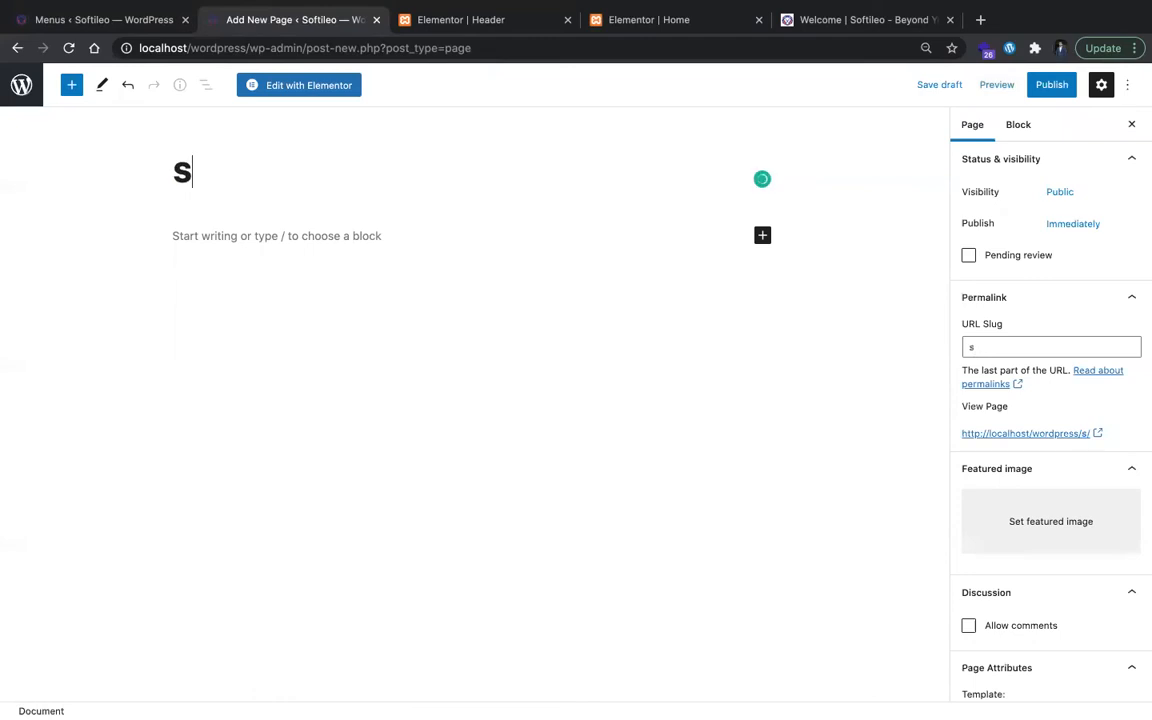
click(1080, 47)
click(918, 126)
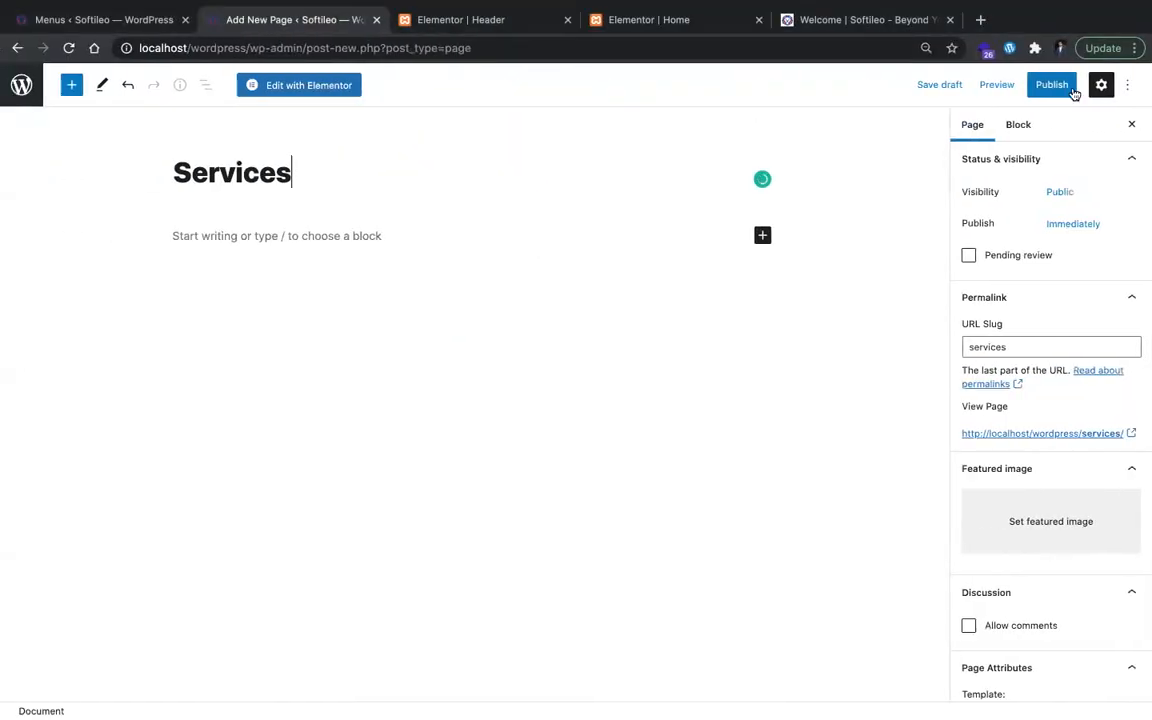
click(1052, 85)
click(1020, 85)
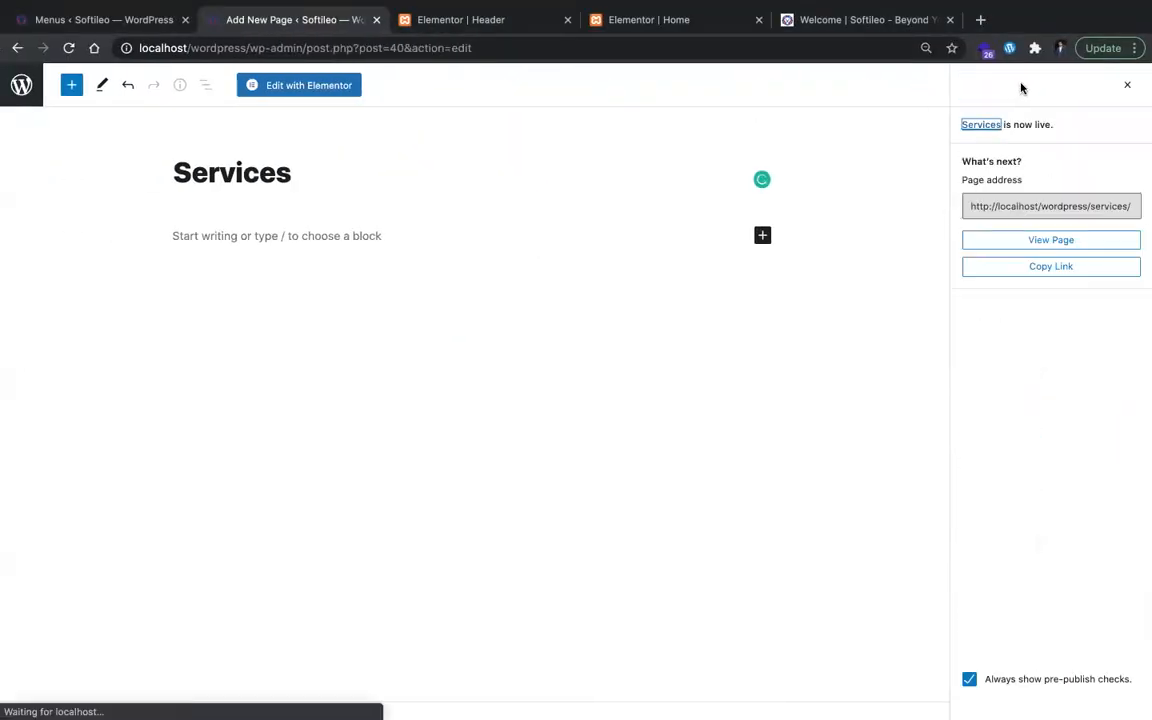
Step: Reload the Menus page and reorder the items as Home, About Us, Portfolio, Services, Blog, Contact Us, Sample Page
click(100, 13)
key(super+r)
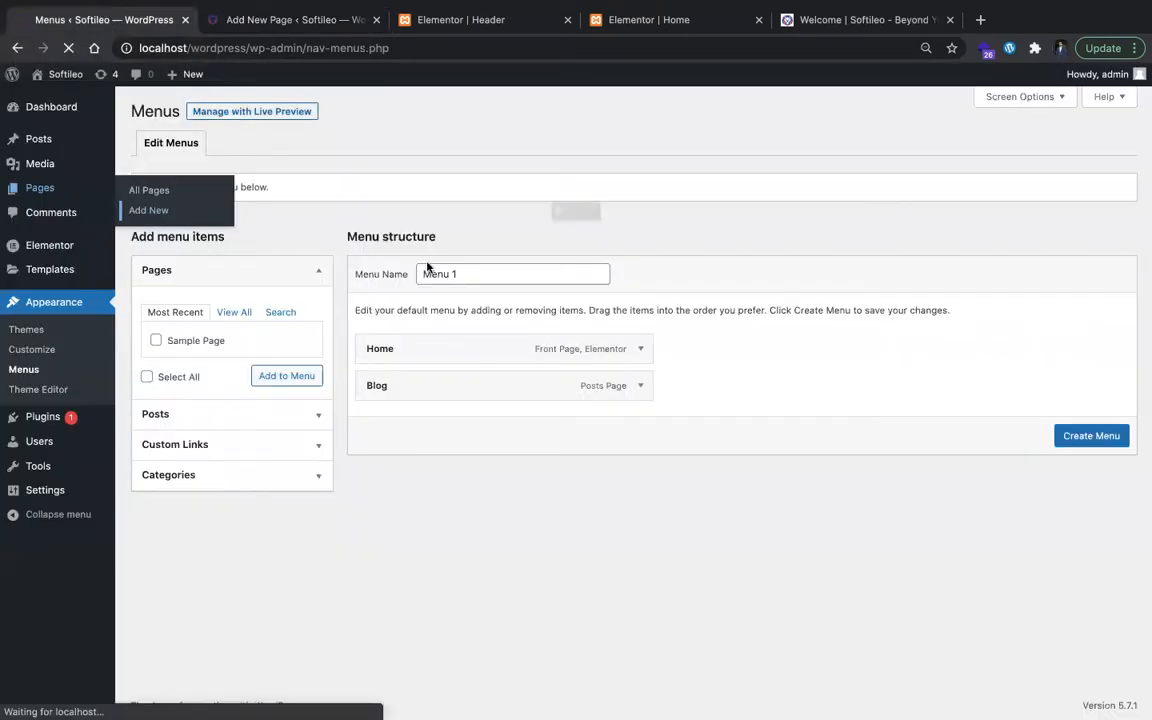
click(677, 249)
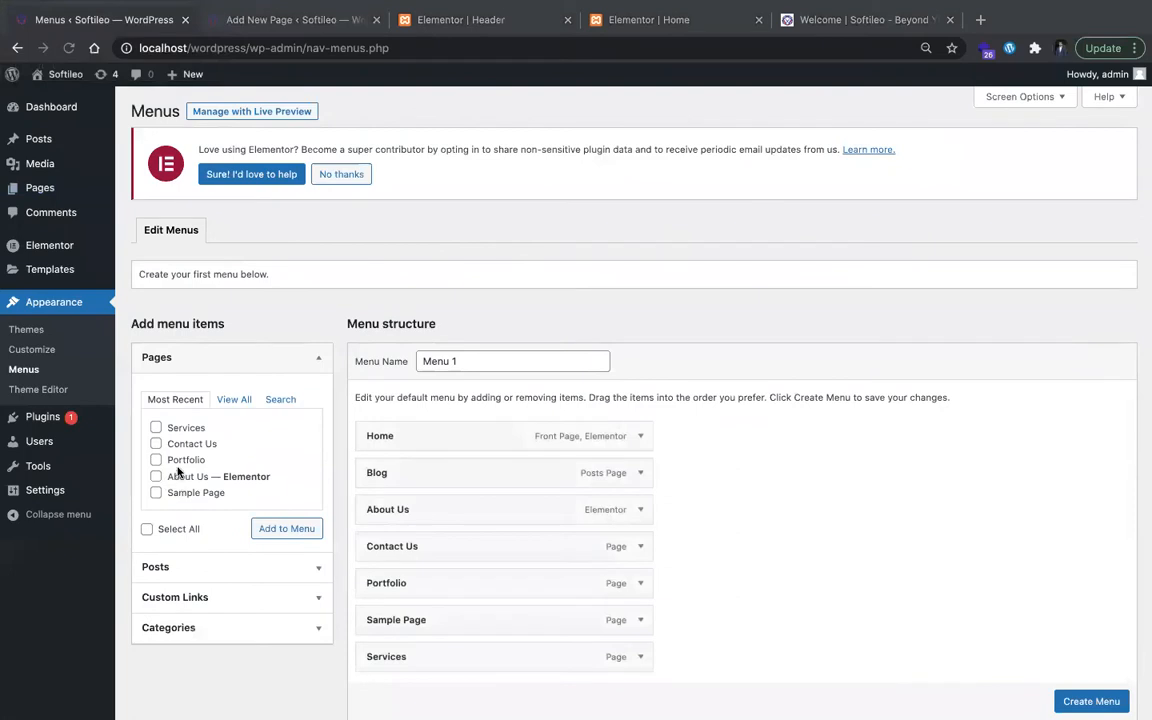
scroll(552, 524, down, 2)
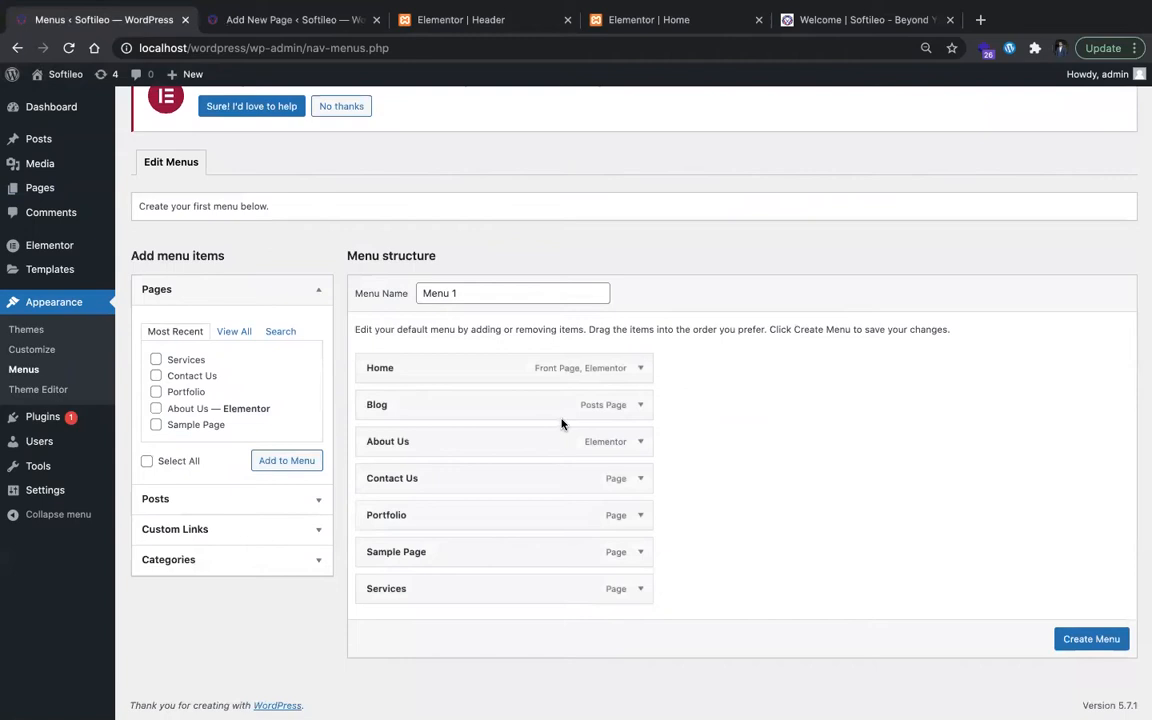
drag(442, 440, 444, 396)
scroll(445, 401, down, 1)
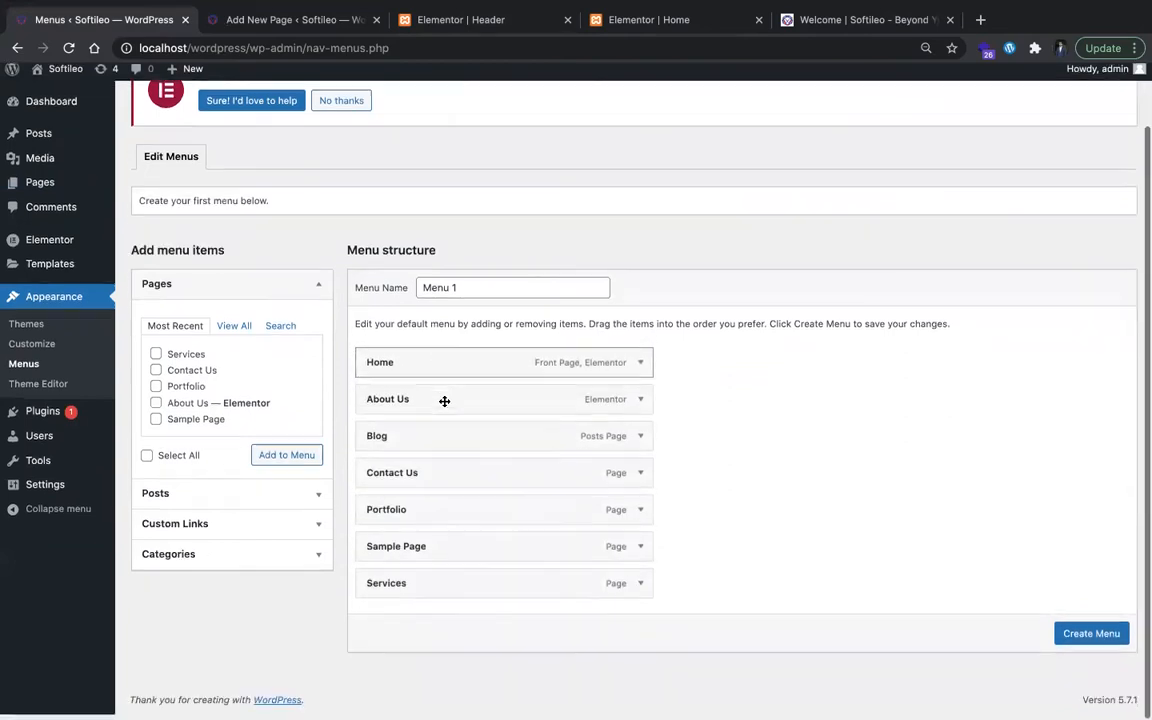
drag(507, 464, 507, 467)
mouse_move(510, 547)
mouse_down()
mouse_move(509, 473)
mouse_move(517, 540)
mouse_up()
drag(501, 612, 504, 500)
Step: Remove the Sample Page item from the end of the menu structure
click(641, 626)
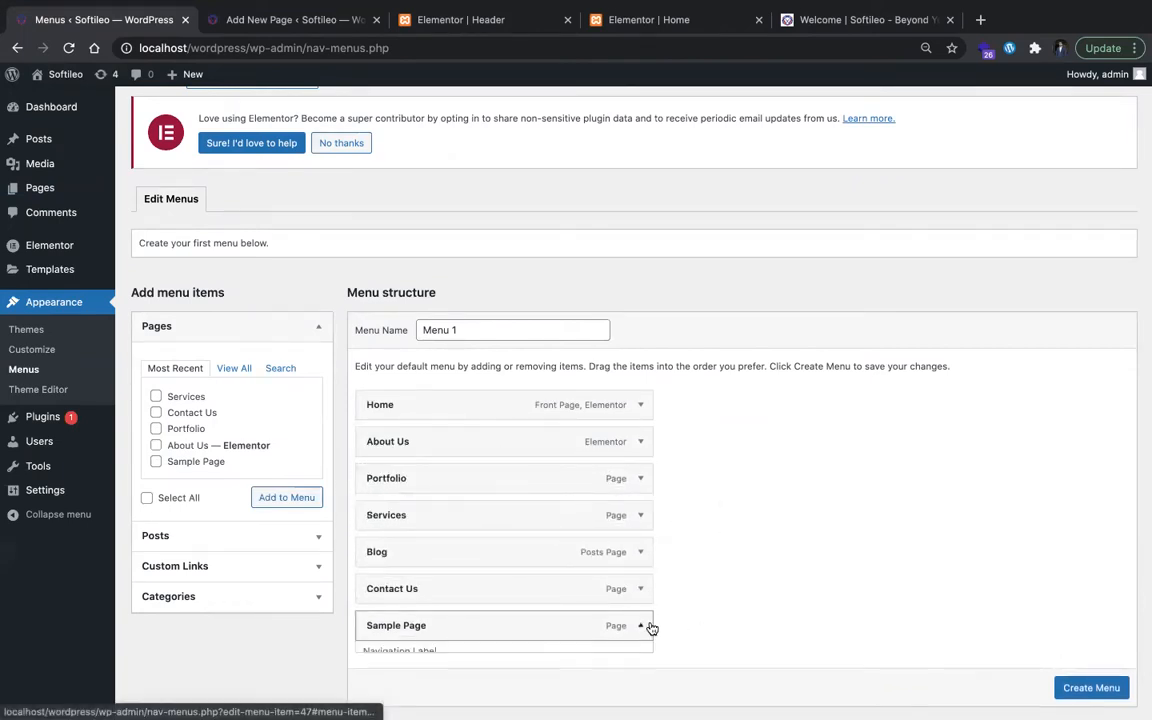
scroll(483, 607, down, 3)
click(384, 588)
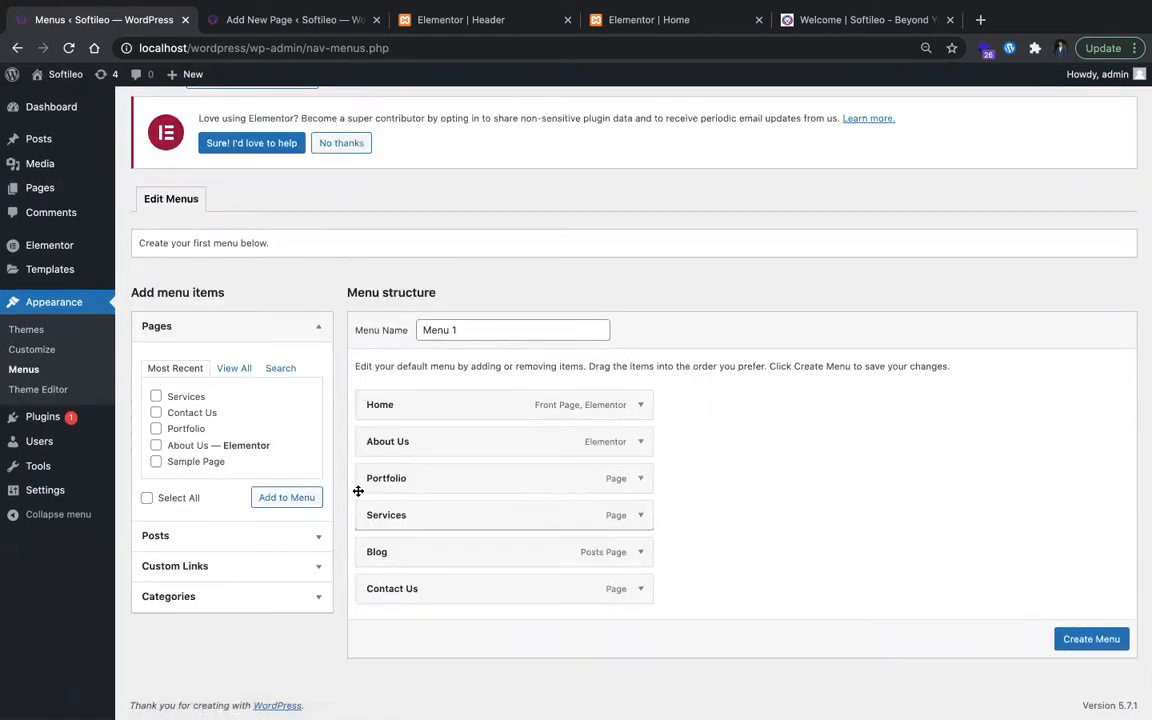
Step: Create the menu and save it with Primary as its display location
click(1062, 638)
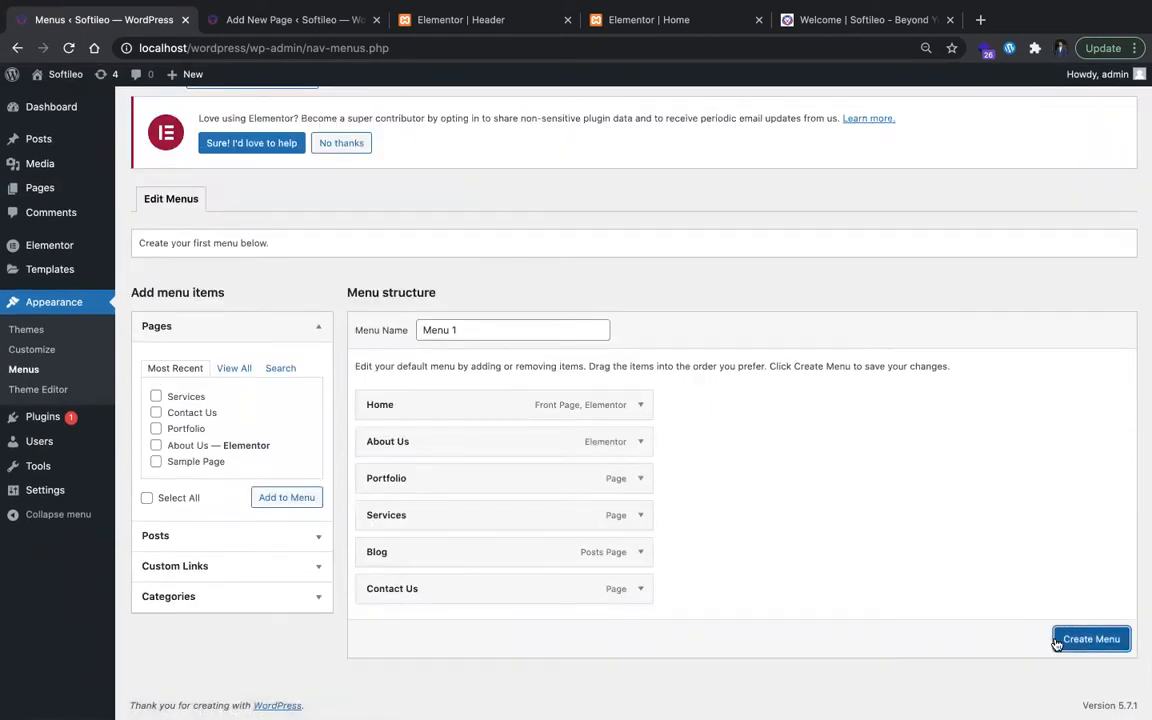
scroll(516, 462, down, 3)
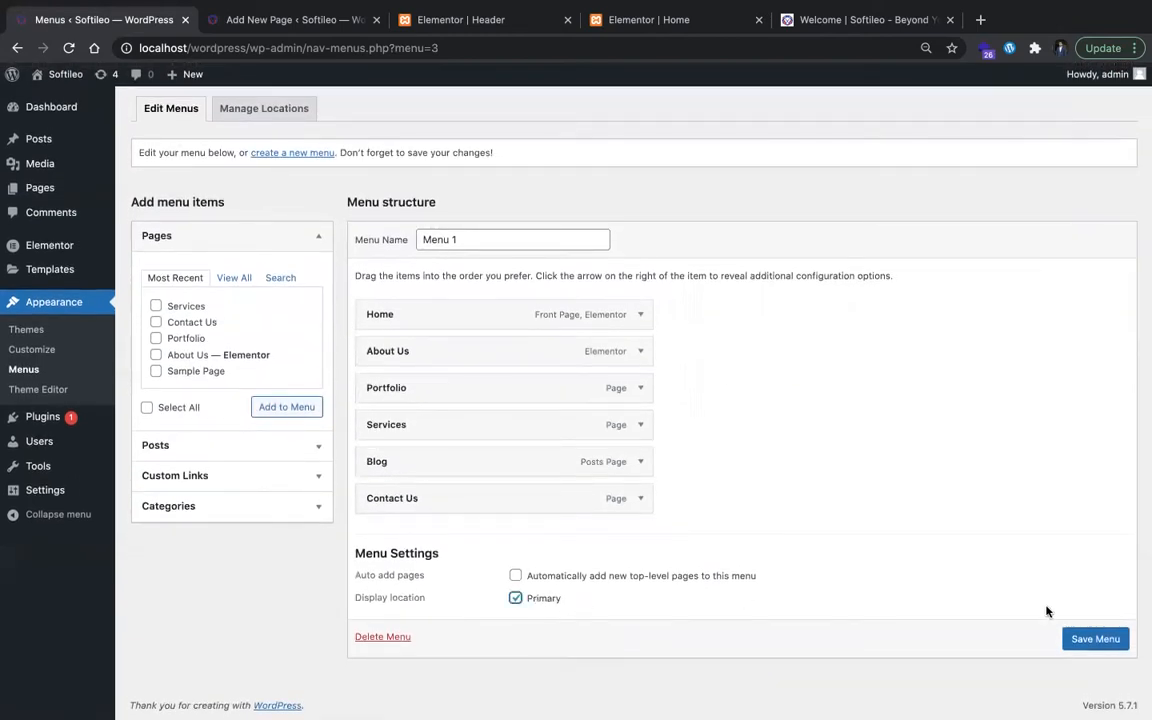
click(1092, 638)
Step: Save the menu under the name Main Menu and return to the Services page's browser tab
click(492, 402)
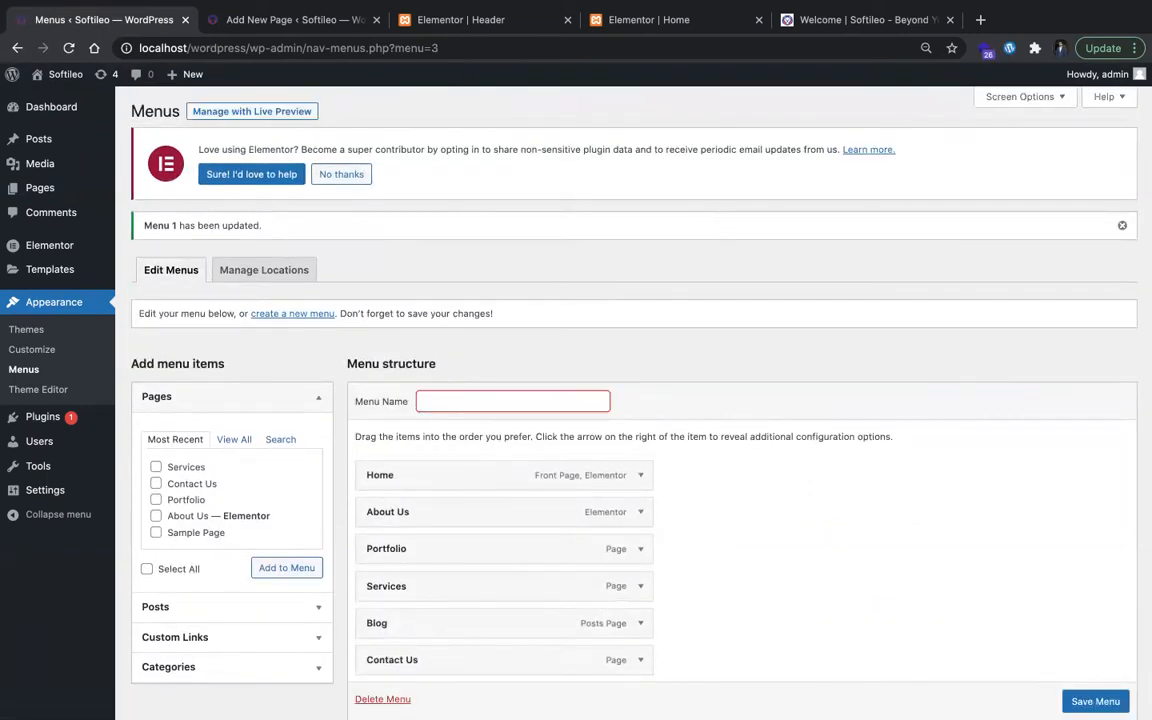
text(Main Menu)
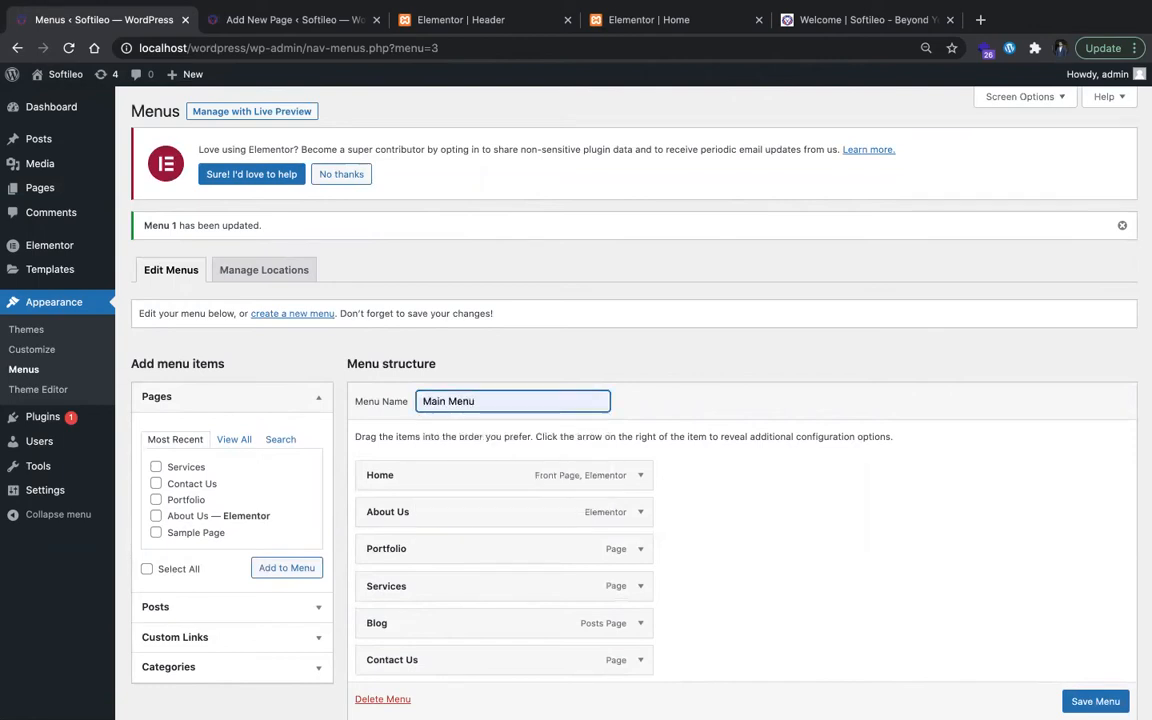
scroll(1095, 700, down, 1)
click(1095, 701)
click(296, 20)
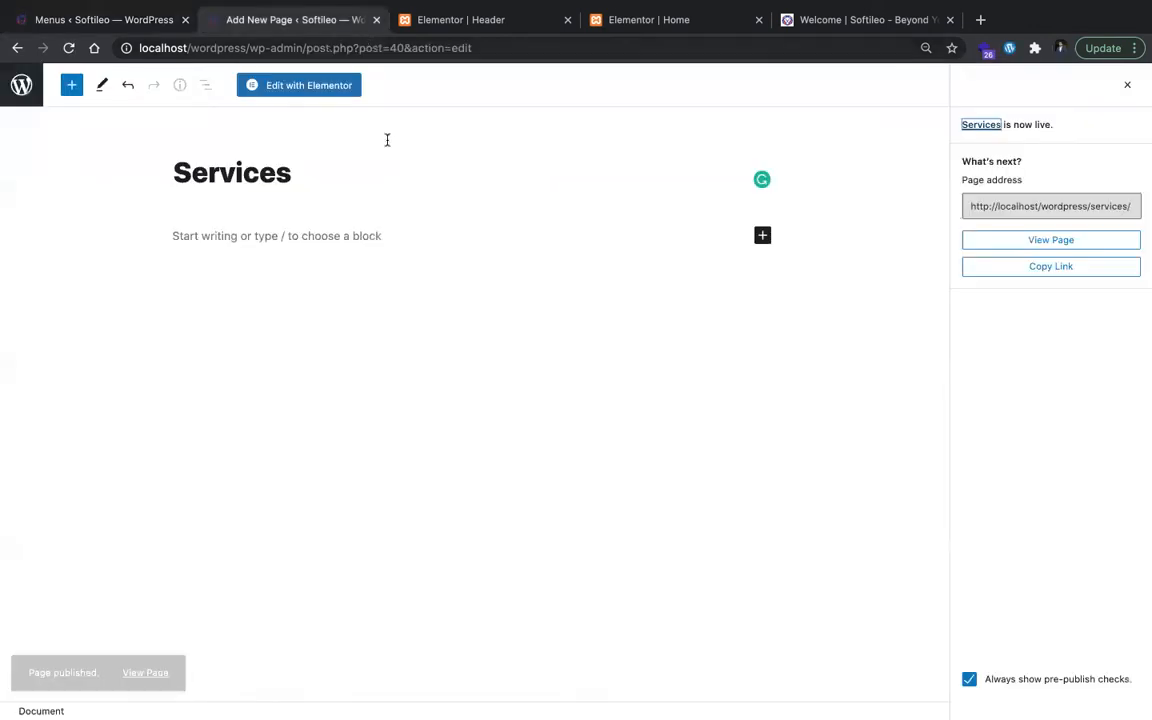
Step: Close the Services page's browser tab and reload the Header template in the editor
key(super+w)
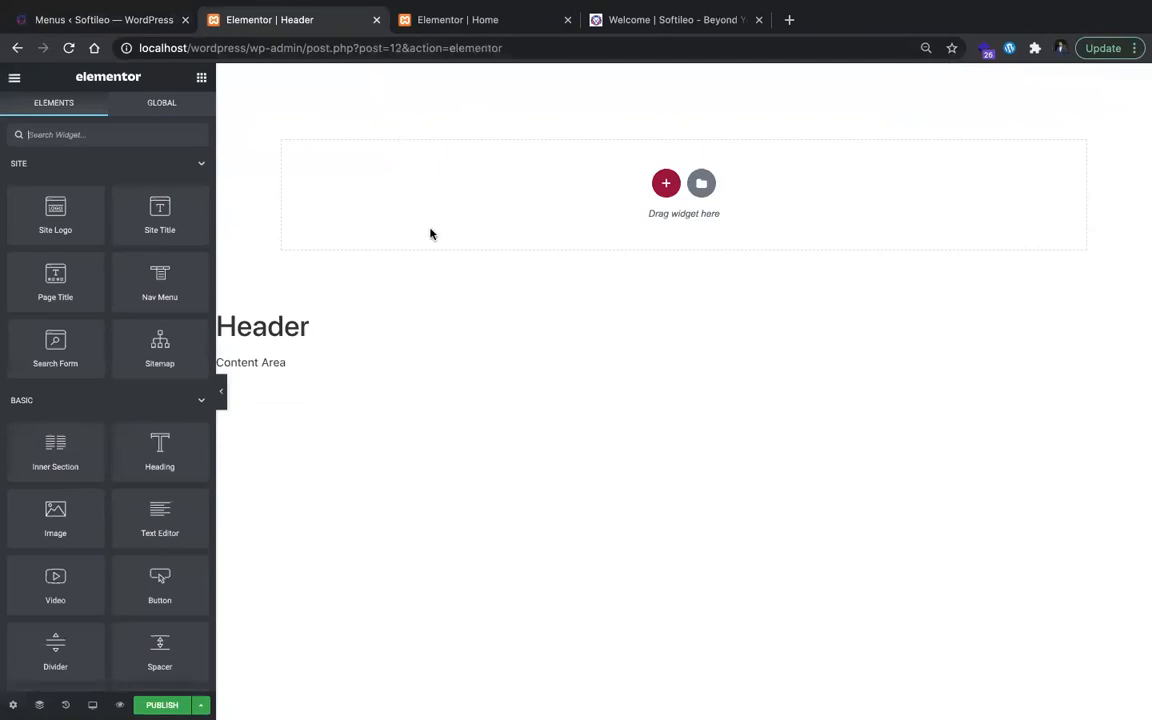
key(super+r)
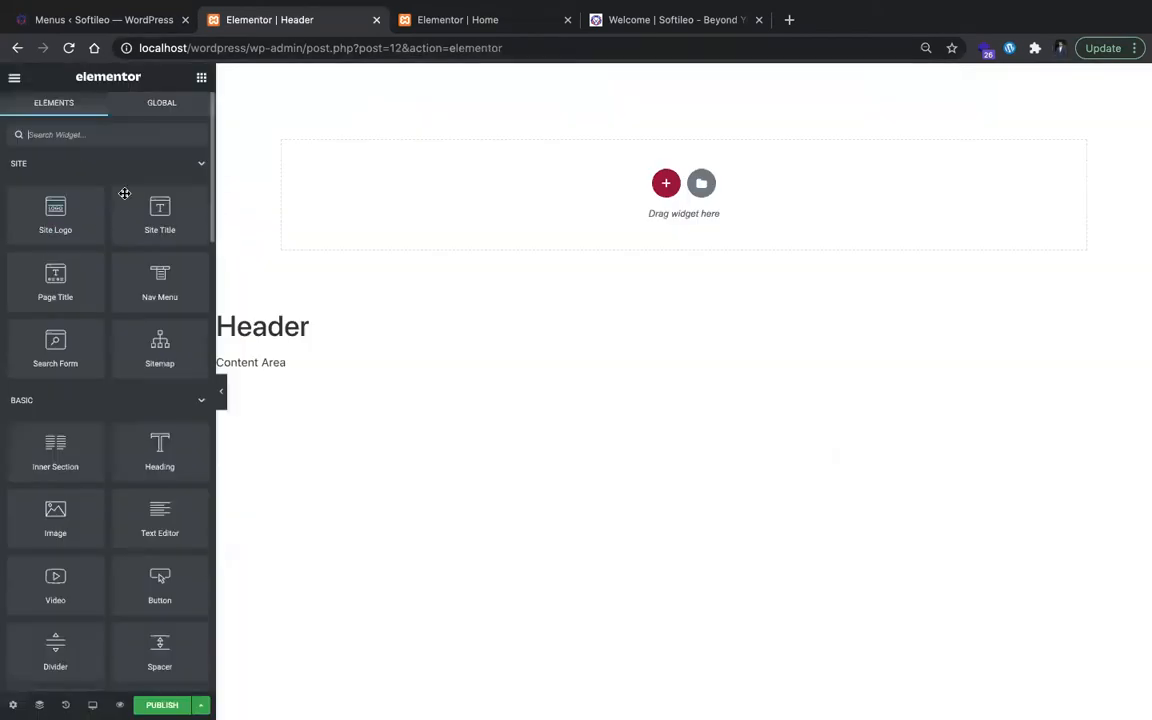
drag(174, 279, 590, 192)
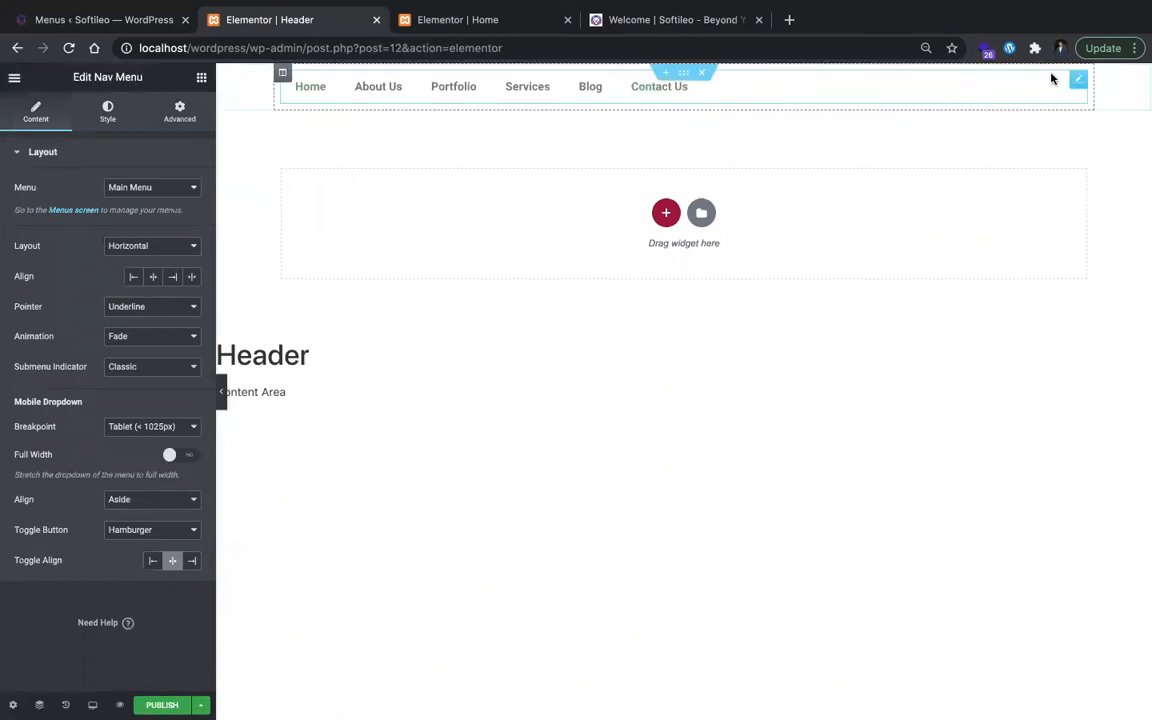
click(712, 72)
right_click(670, 187)
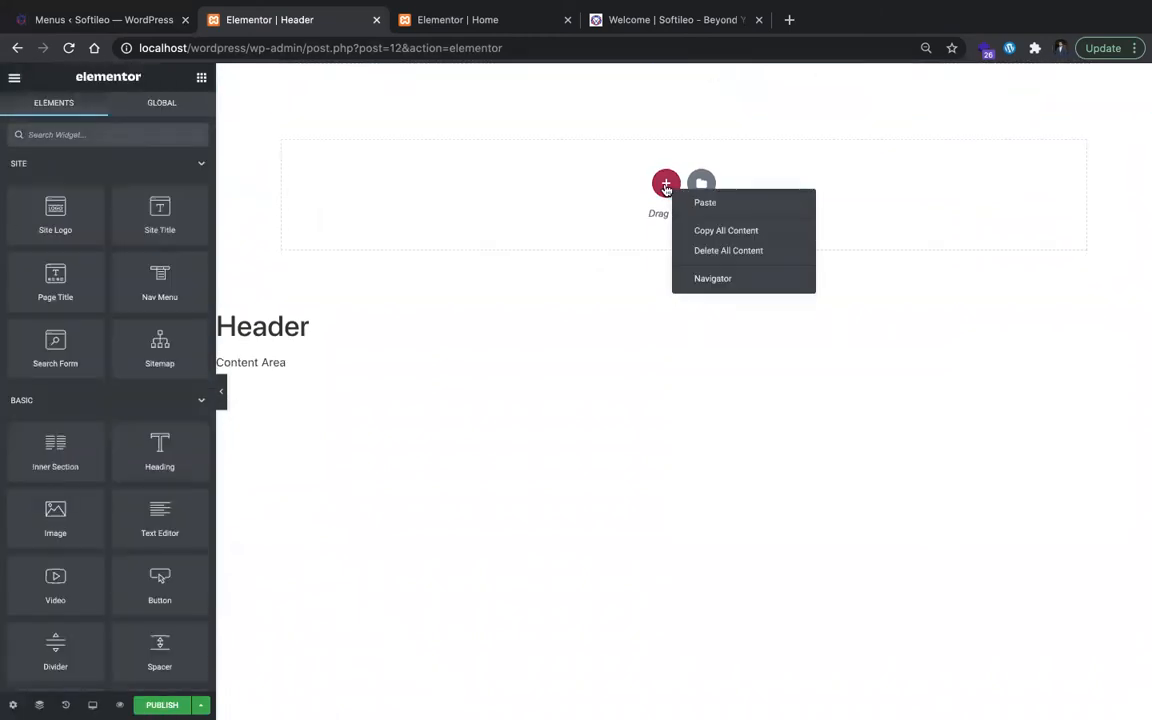
Step: Add a two-column section to the header and narrow its first column to about one fifth of the section width
click(666, 186)
click(566, 217)
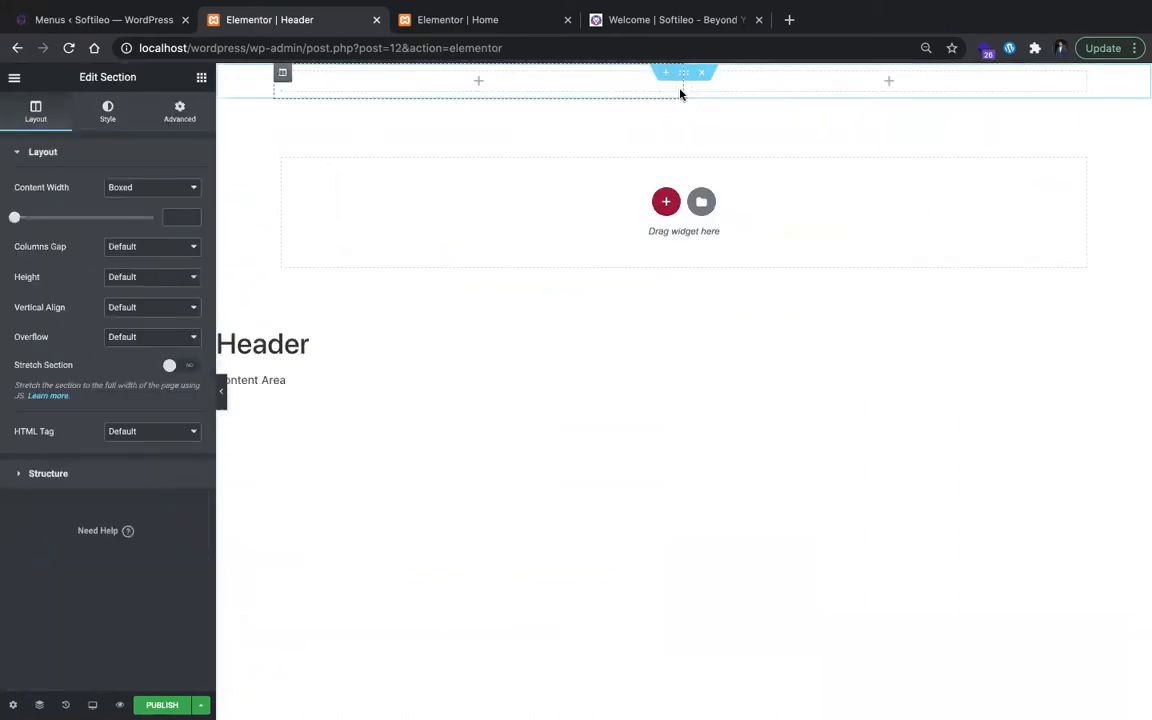
drag(677, 93, 437, 93)
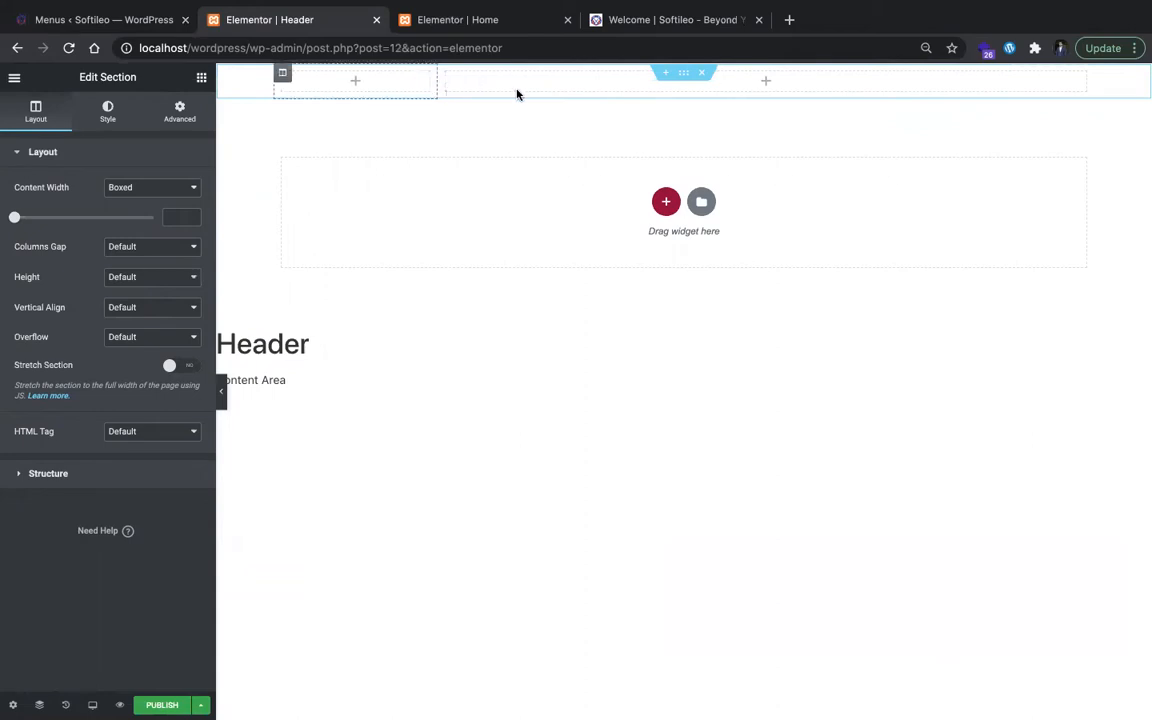
Step: Place a Site Logo widget in the header's first column and widen that column to about a quarter of the section
click(352, 84)
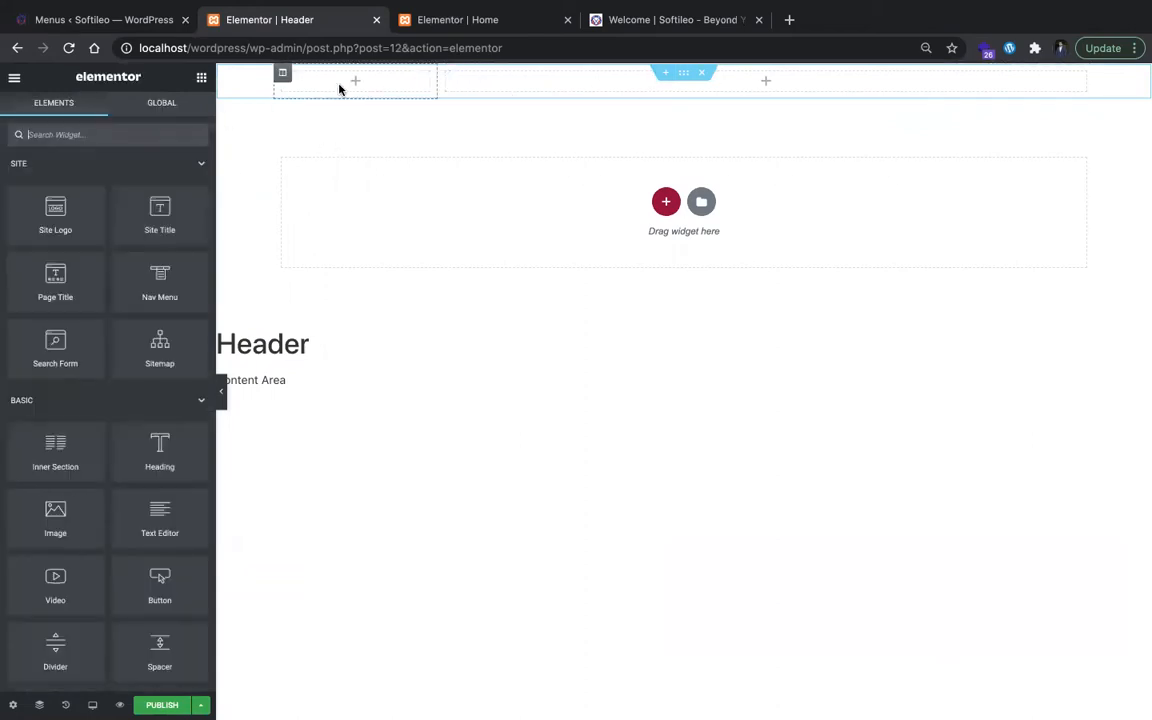
drag(88, 212, 367, 85)
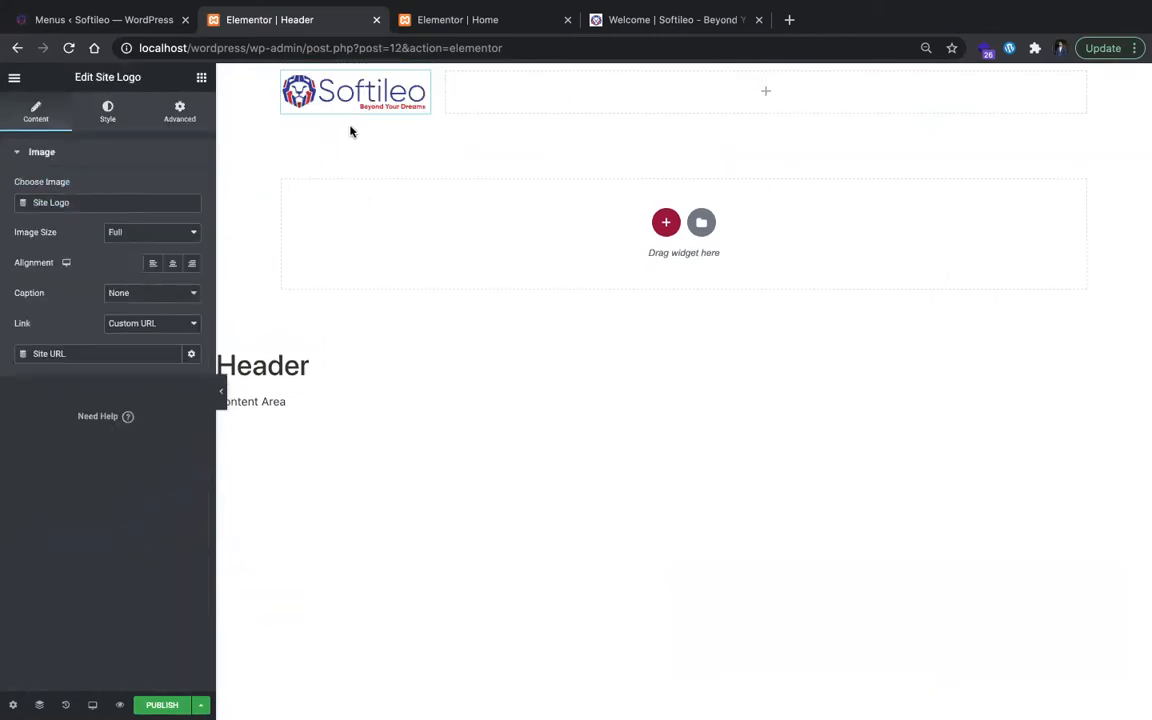
drag(451, 104, 478, 108)
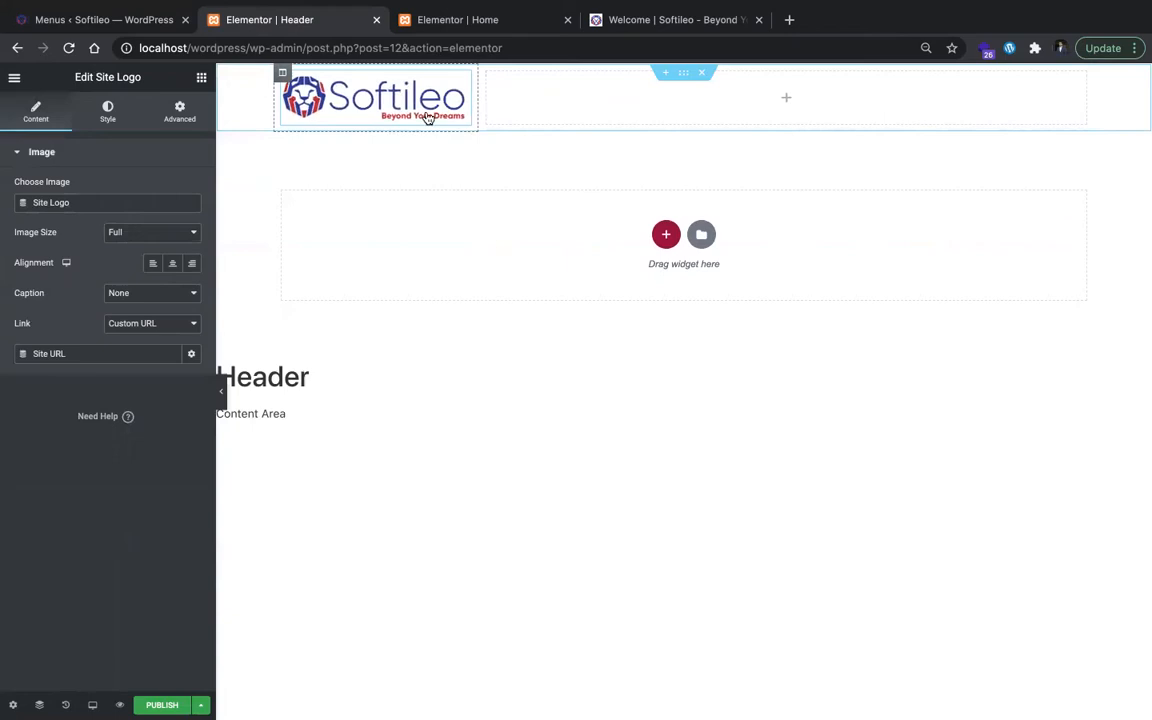
Step: Add a Nav Menu widget to the header's second column and align its items to the right
click(200, 78)
drag(160, 275, 620, 82)
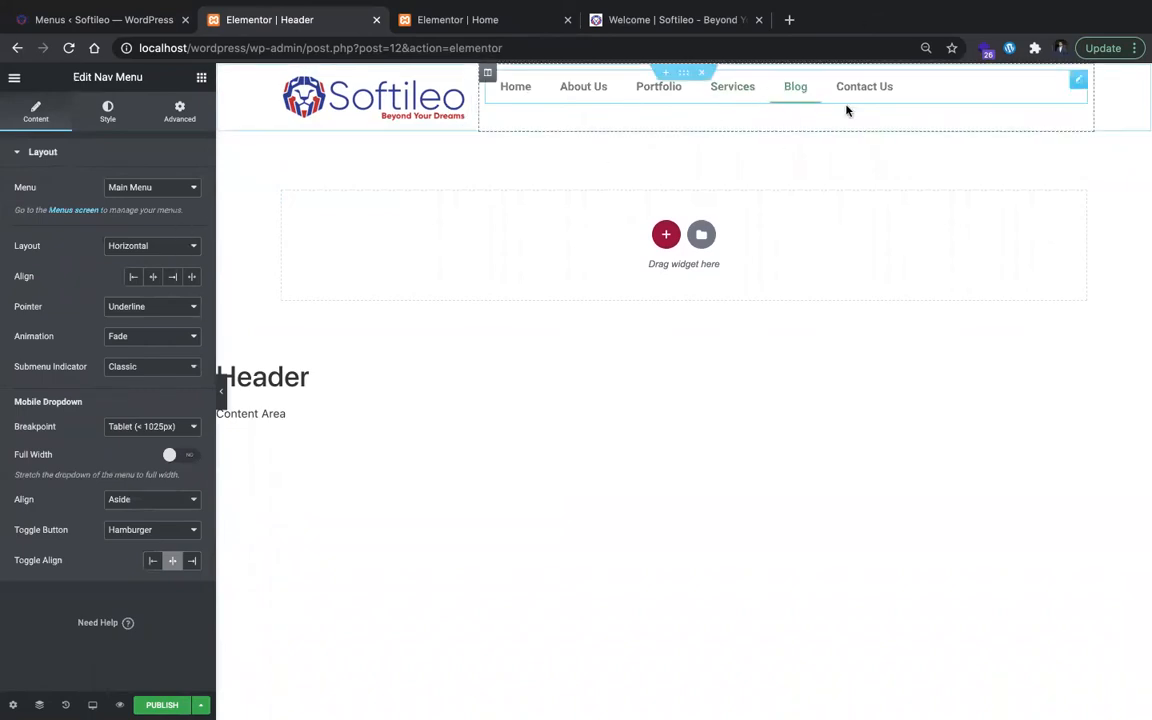
click(172, 276)
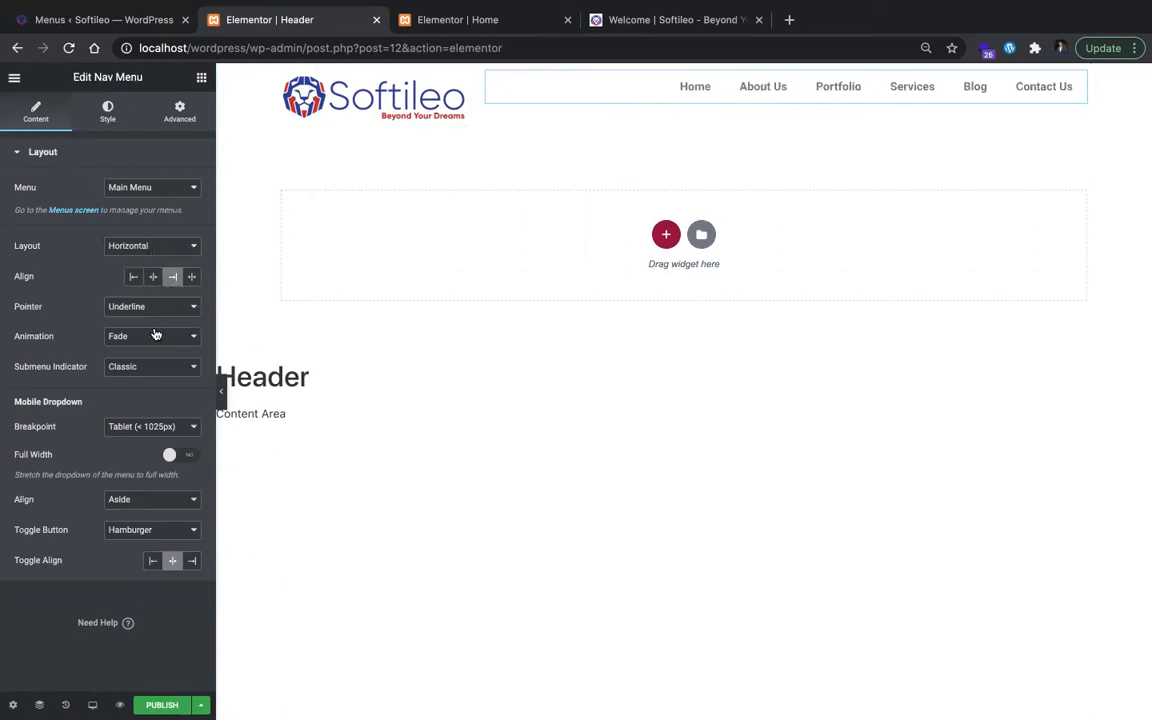
Step: Set the Nav Menu widget's top margin to 20 px, keeping its other margins at 0
click(110, 110)
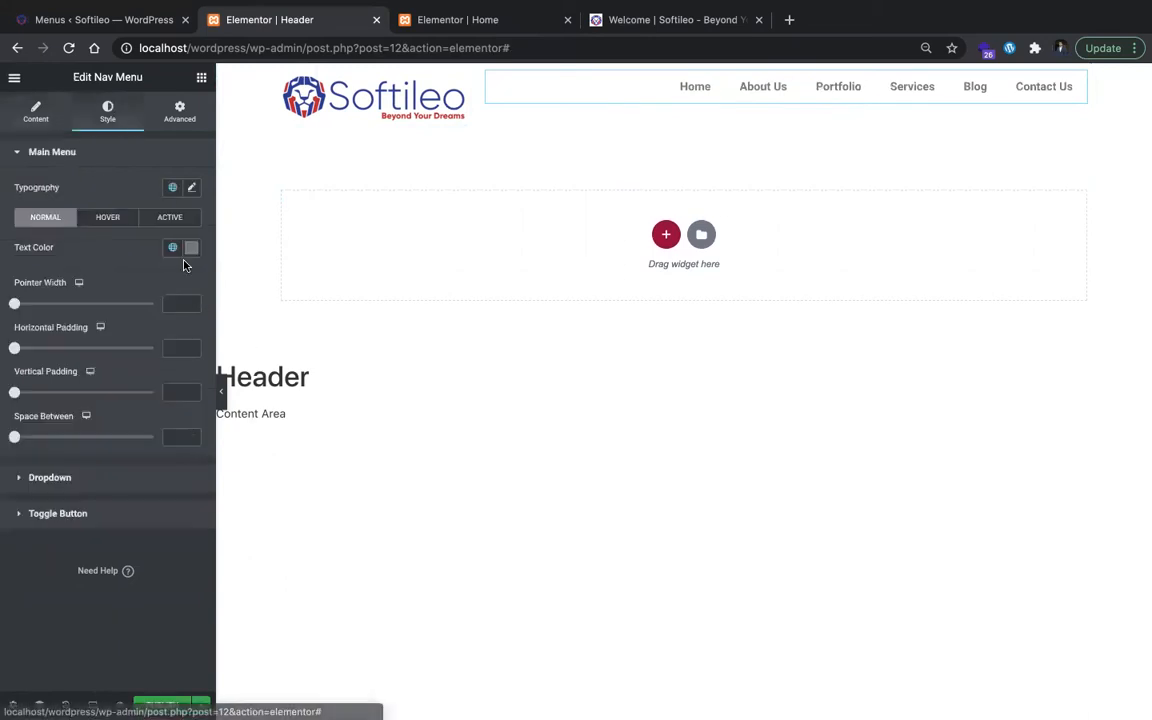
click(182, 128)
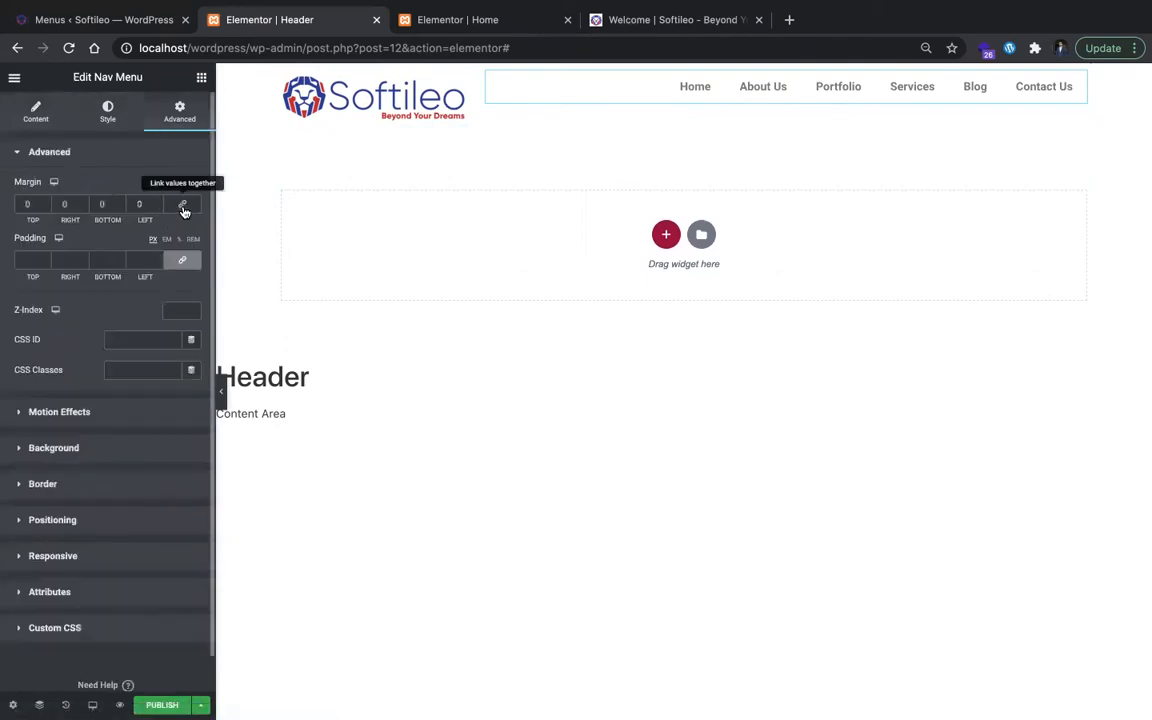
click(32, 207)
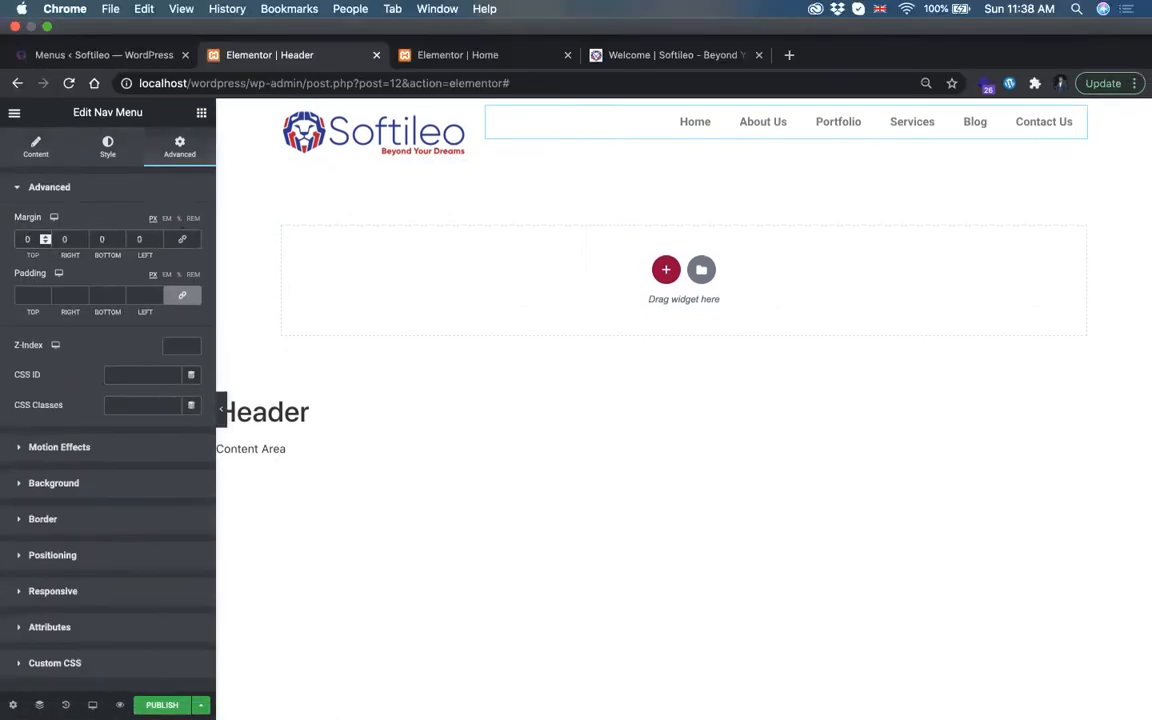
text(20)
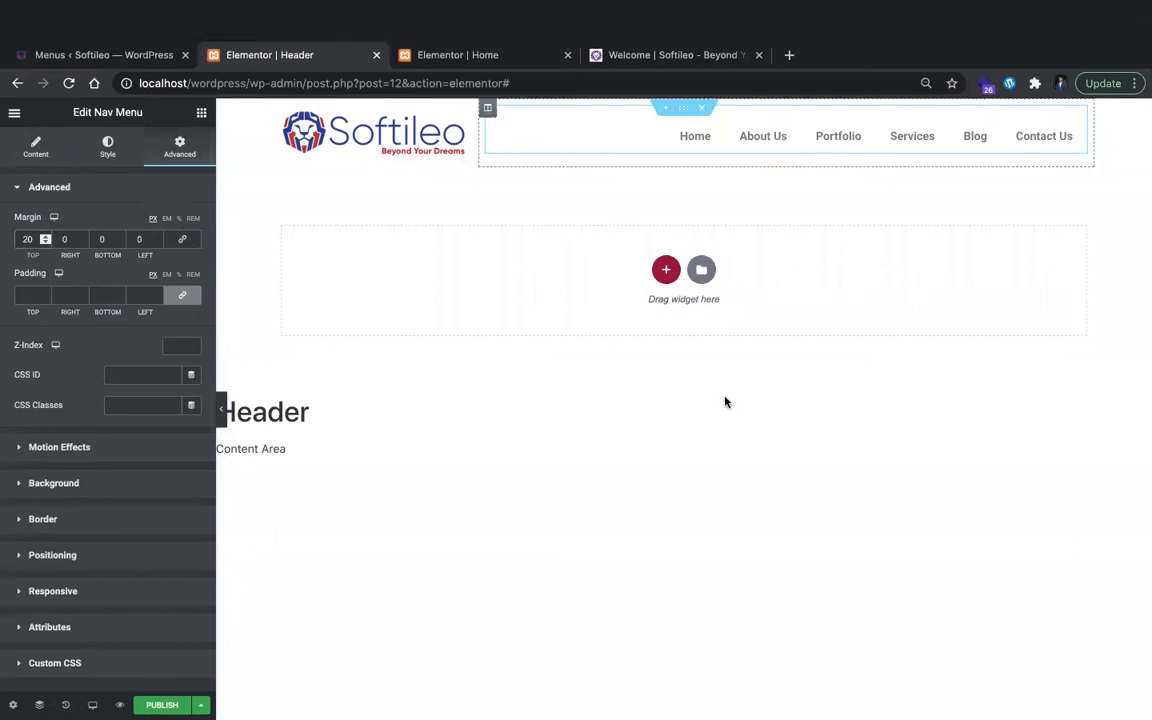
Step: Inspect the Home navigation link on the live Softileo site and copy its text color code
click(99, 125)
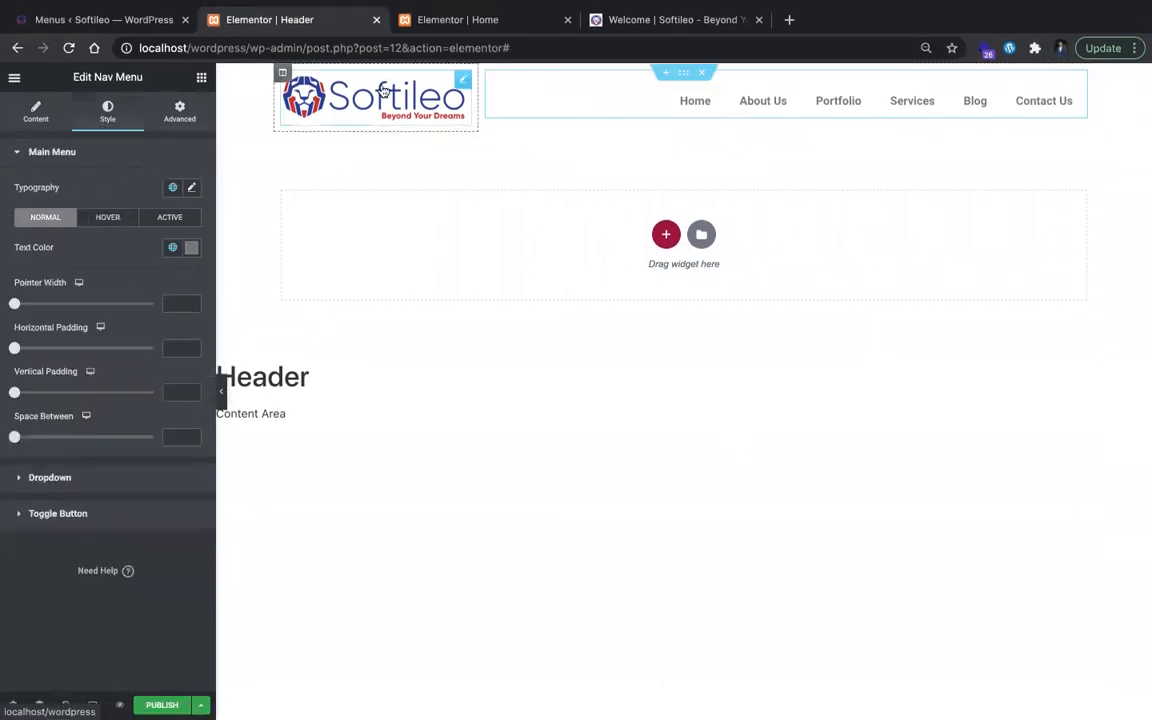
click(514, 17)
click(688, 14)
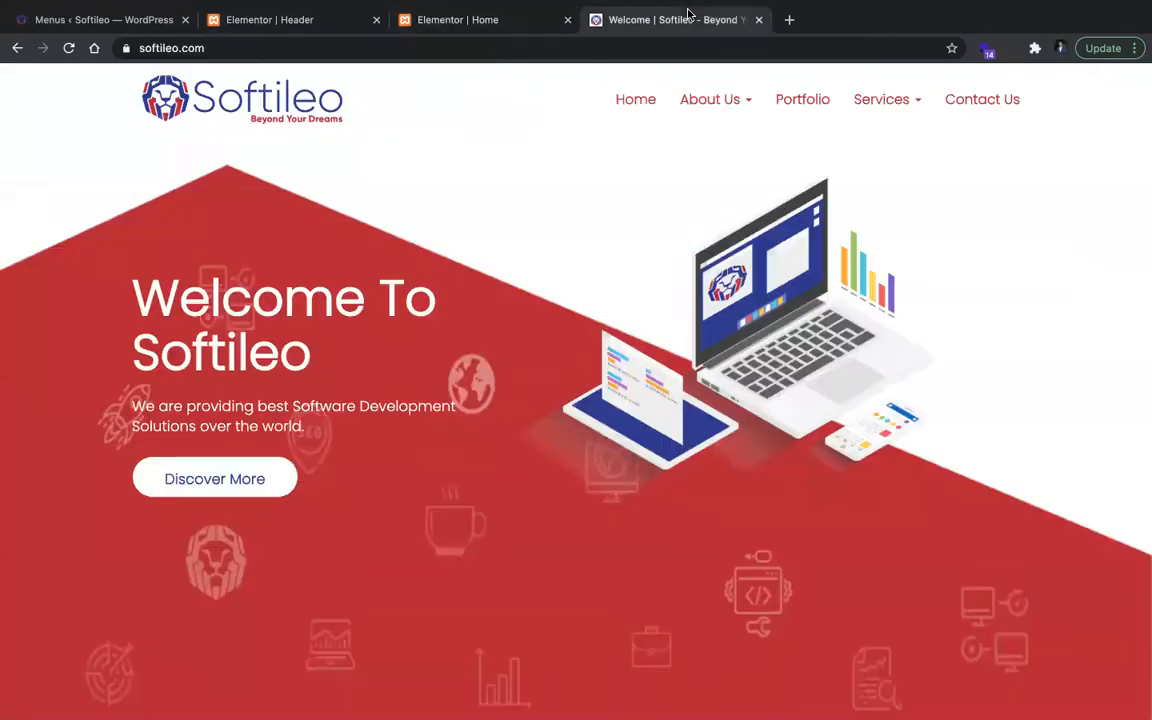
right_click(630, 100)
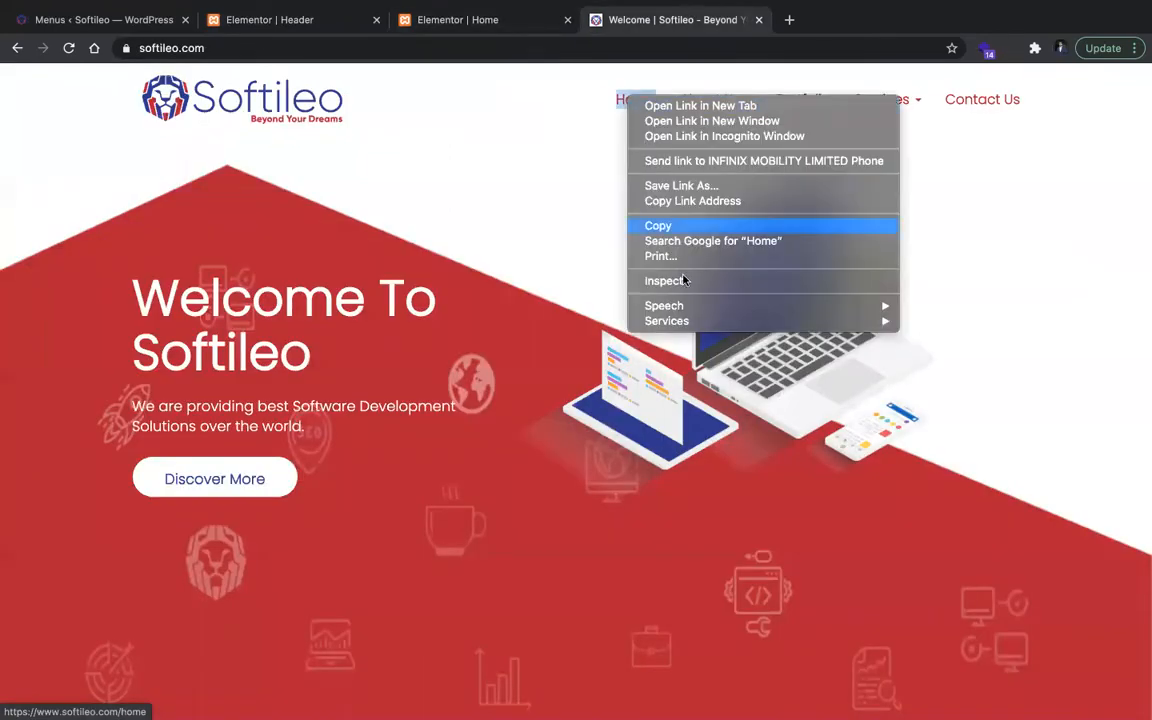
click(686, 280)
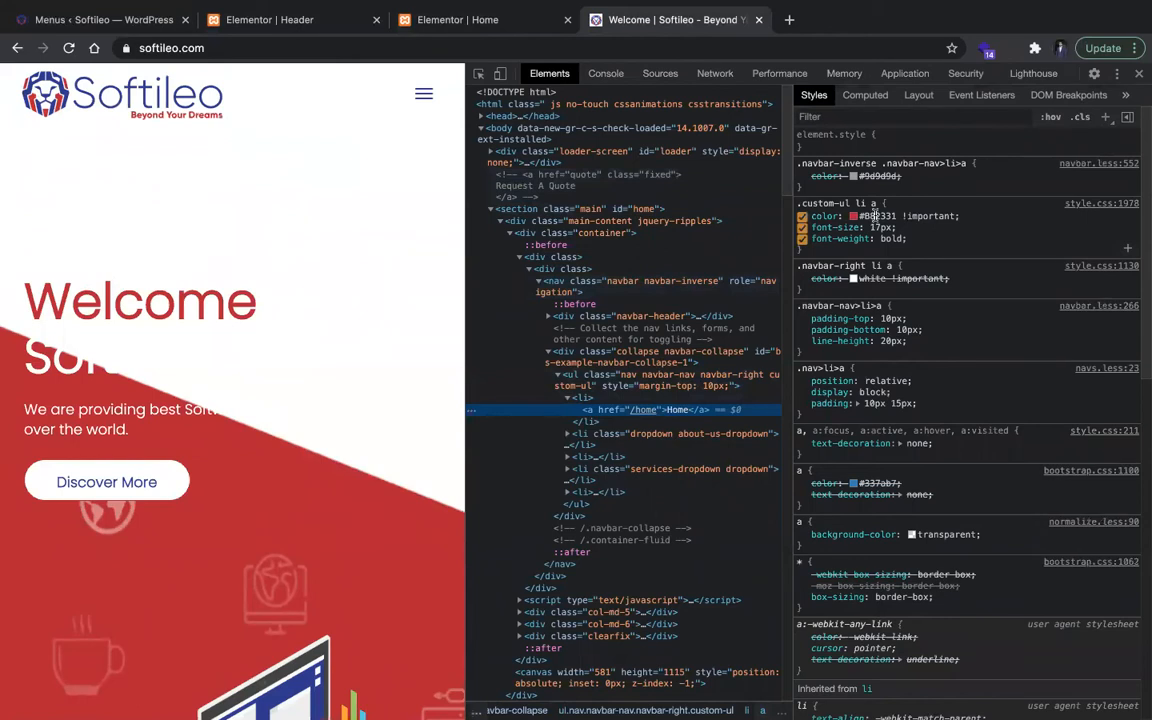
click(1138, 74)
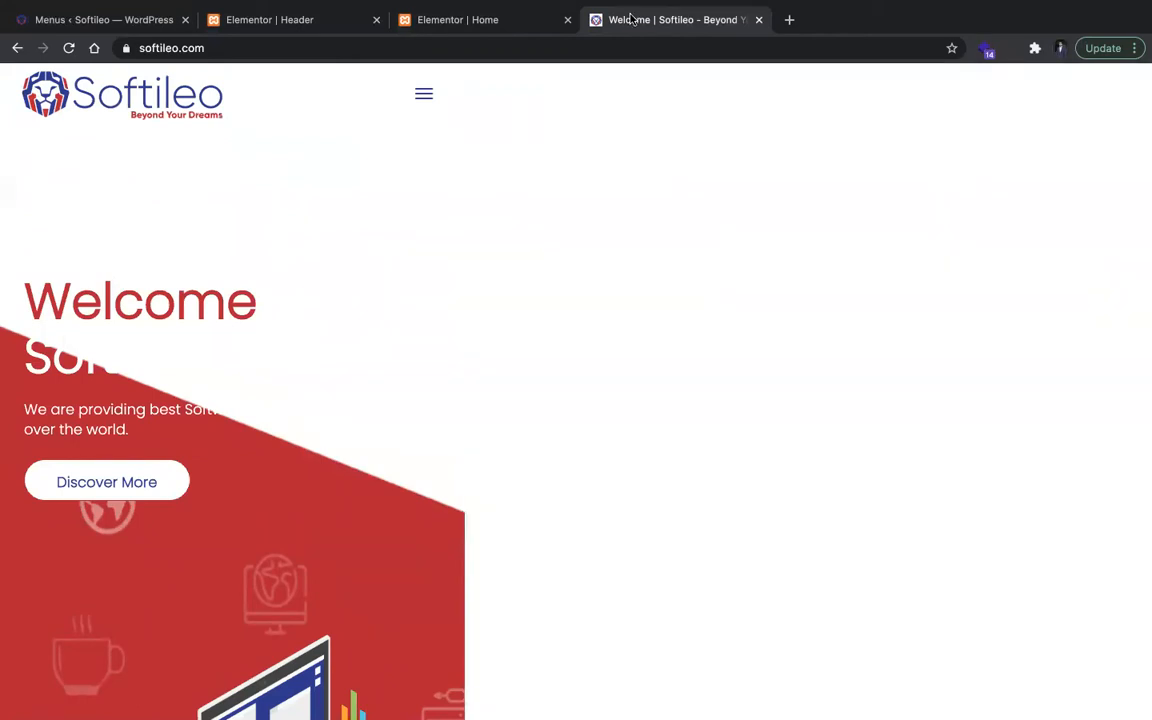
Step: Return to the Header template and set the Nav Menu's normal text color to #B82331
click(120, 20)
click(475, 16)
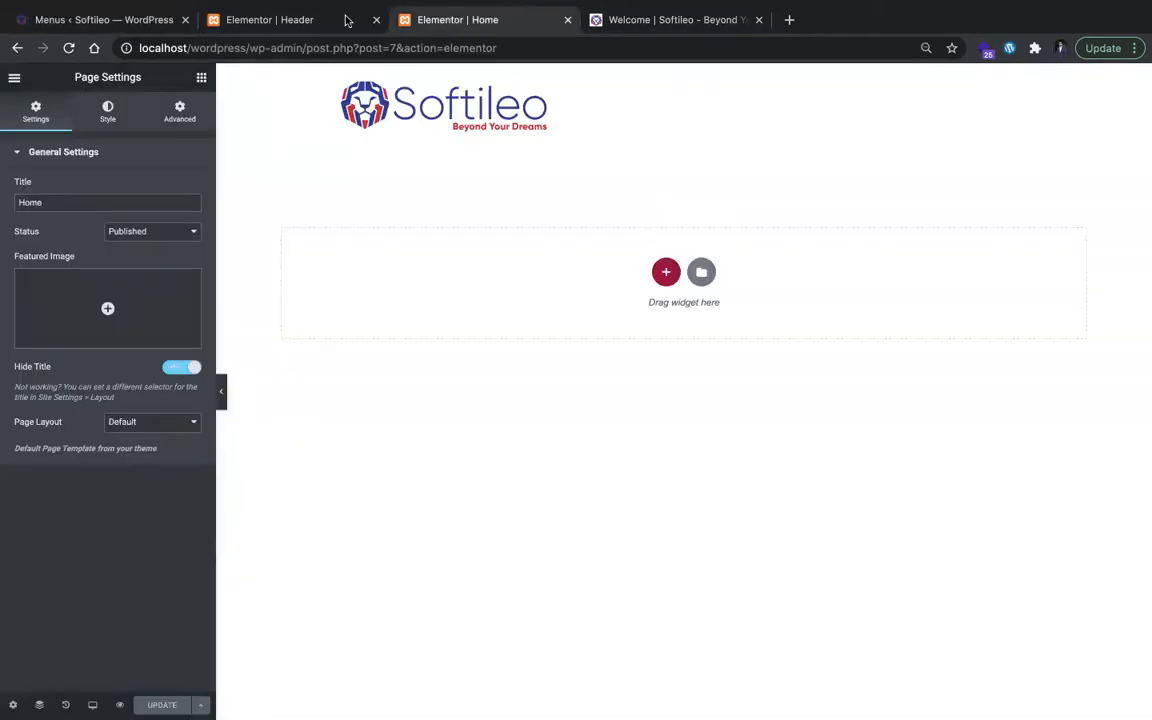
click(340, 19)
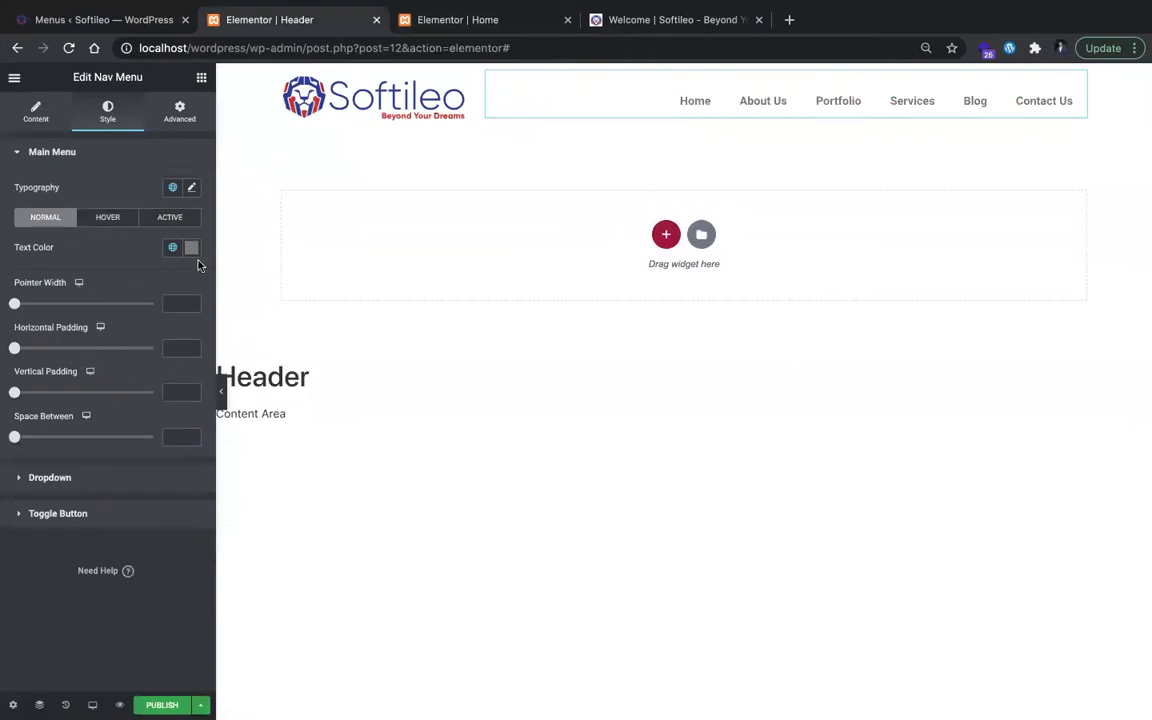
click(193, 250)
text(#B82331 !important)
key(BackSpace)
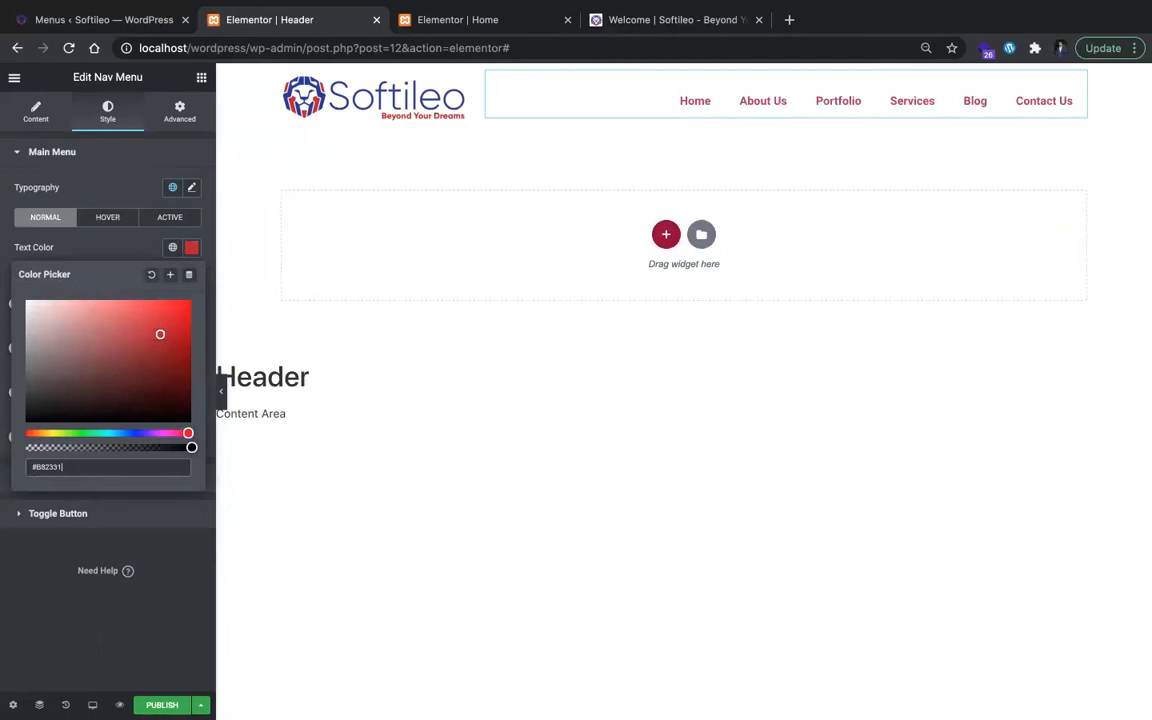
click(464, 421)
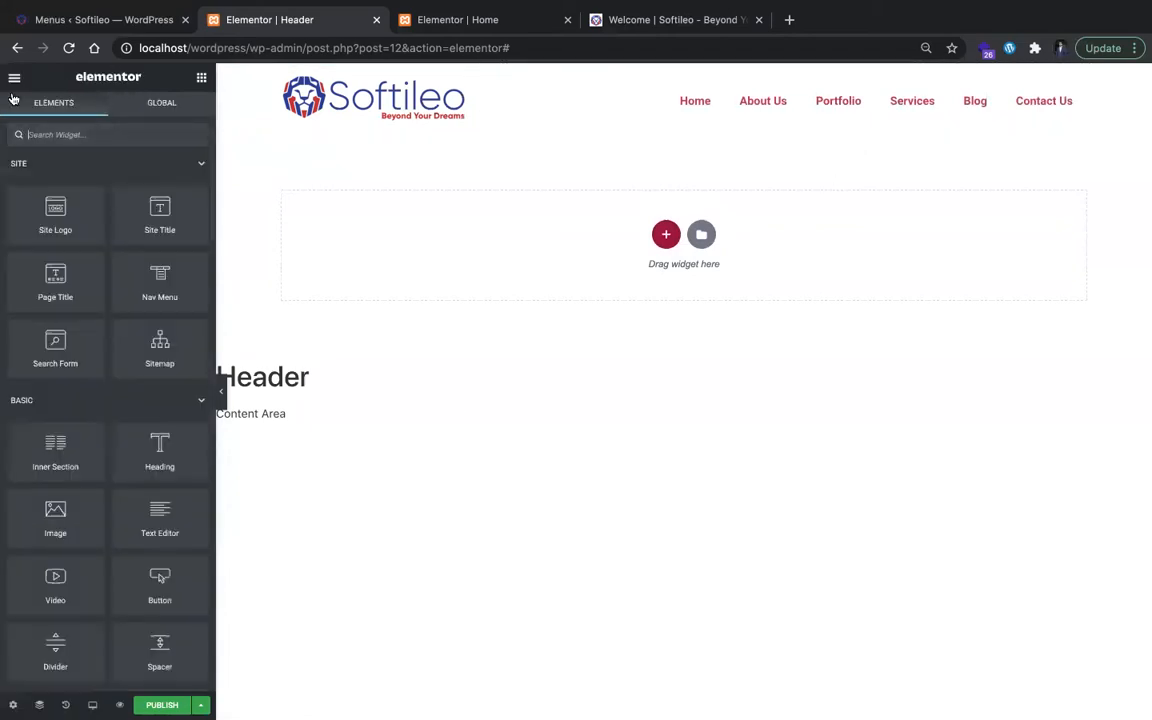
Step: Check the reference Softileo site, and set the Primary global font family to Poppins in the header editor's Site Settings
click(662, 30)
click(305, 28)
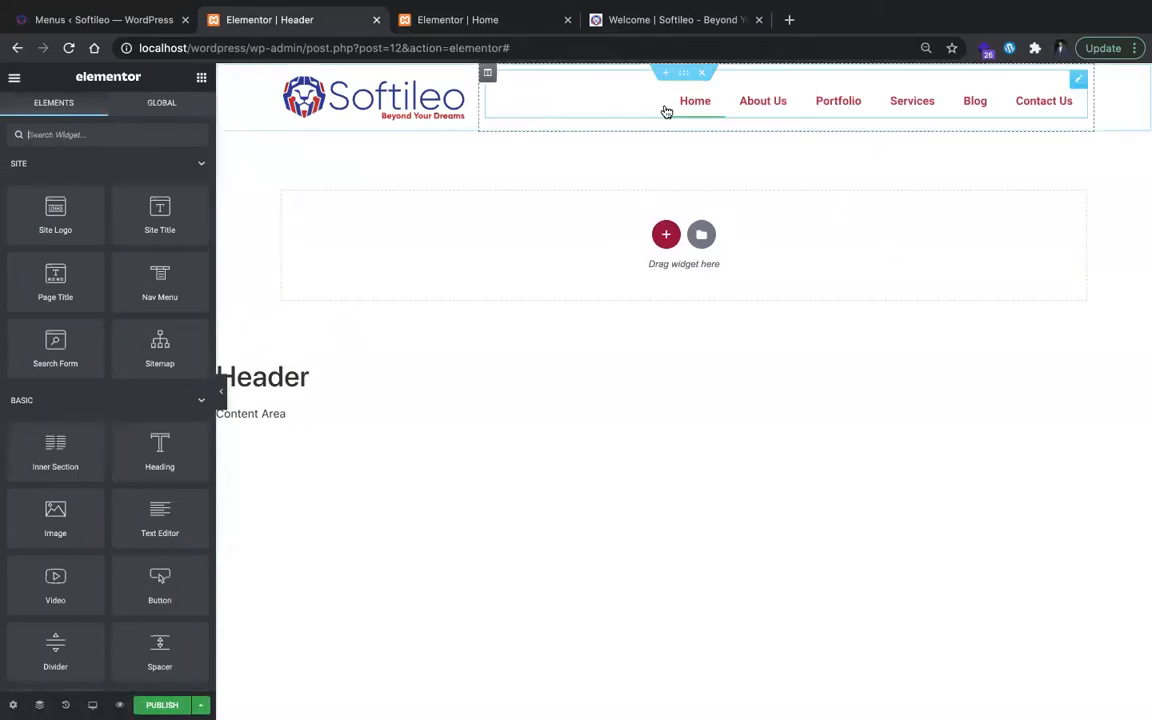
click(14, 78)
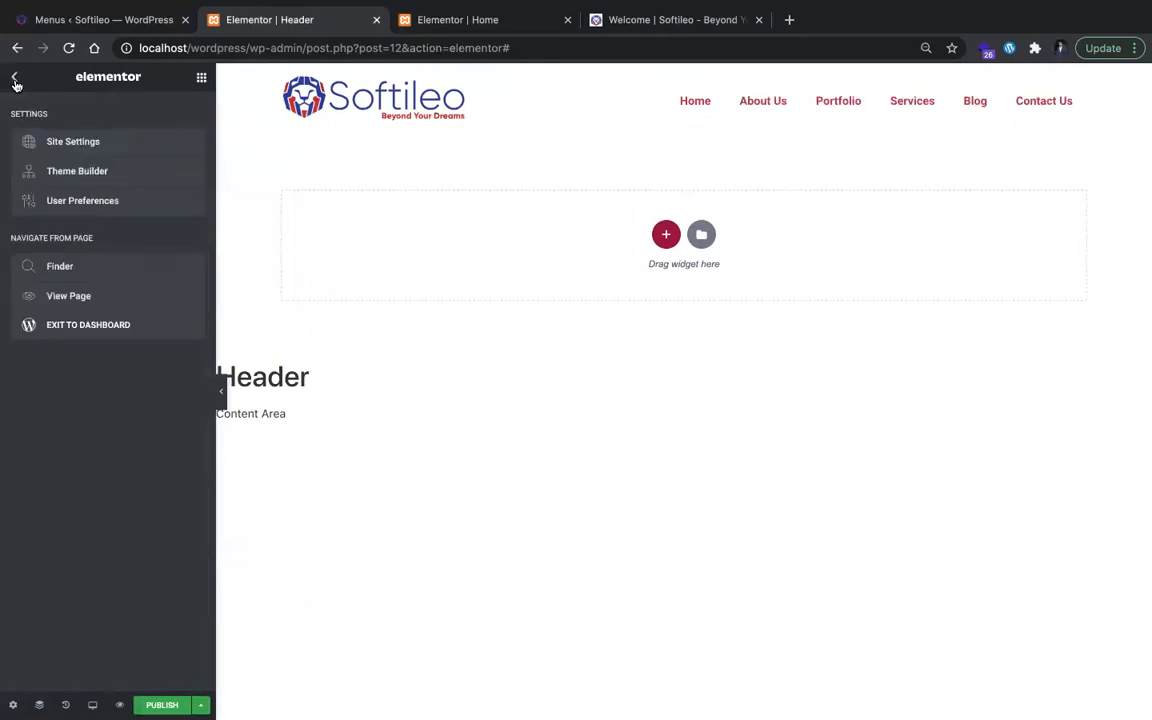
click(90, 140)
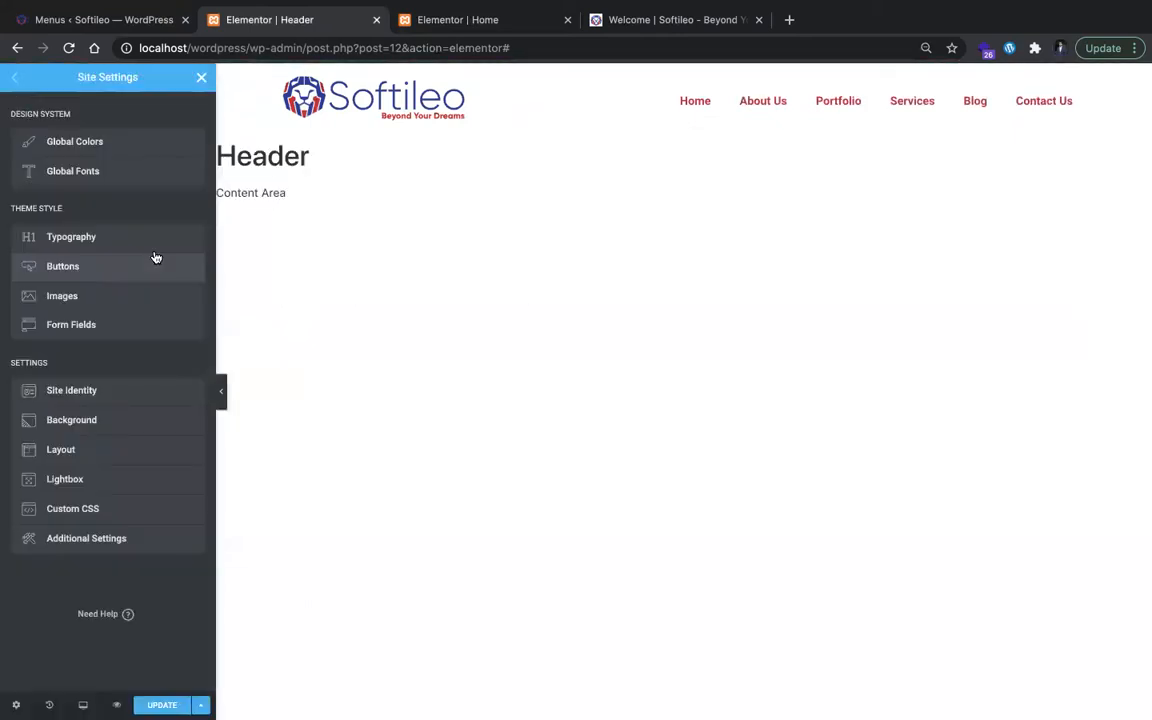
click(129, 145)
click(14, 78)
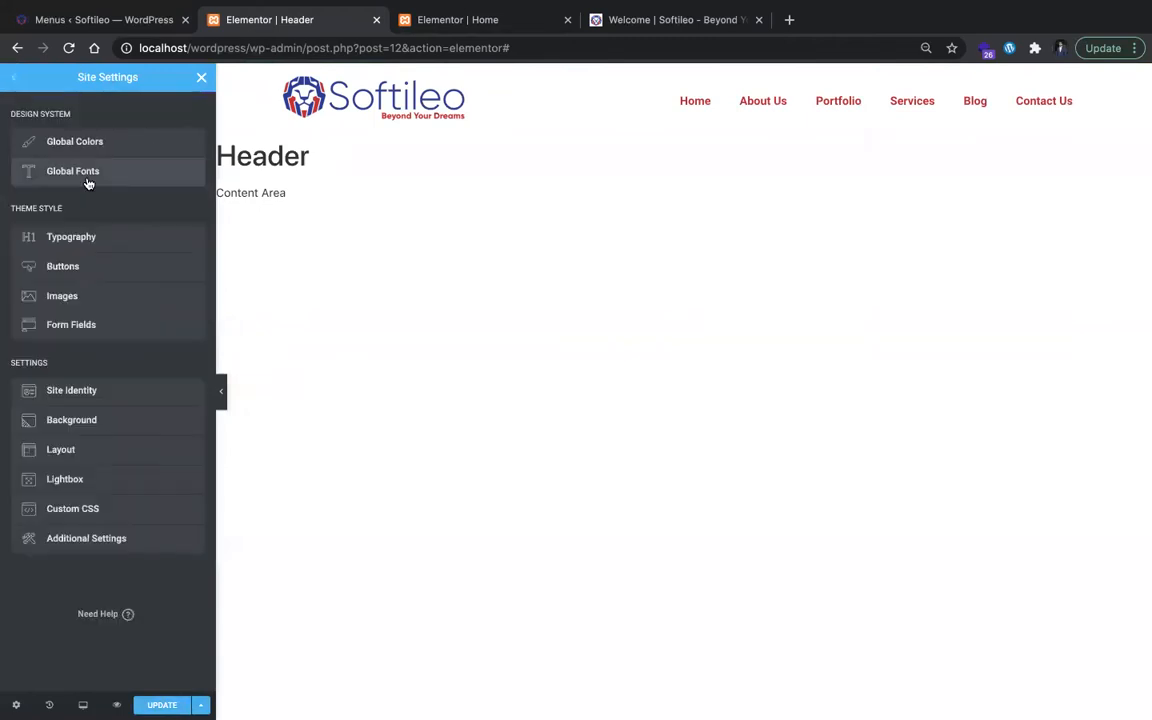
click(78, 168)
click(187, 148)
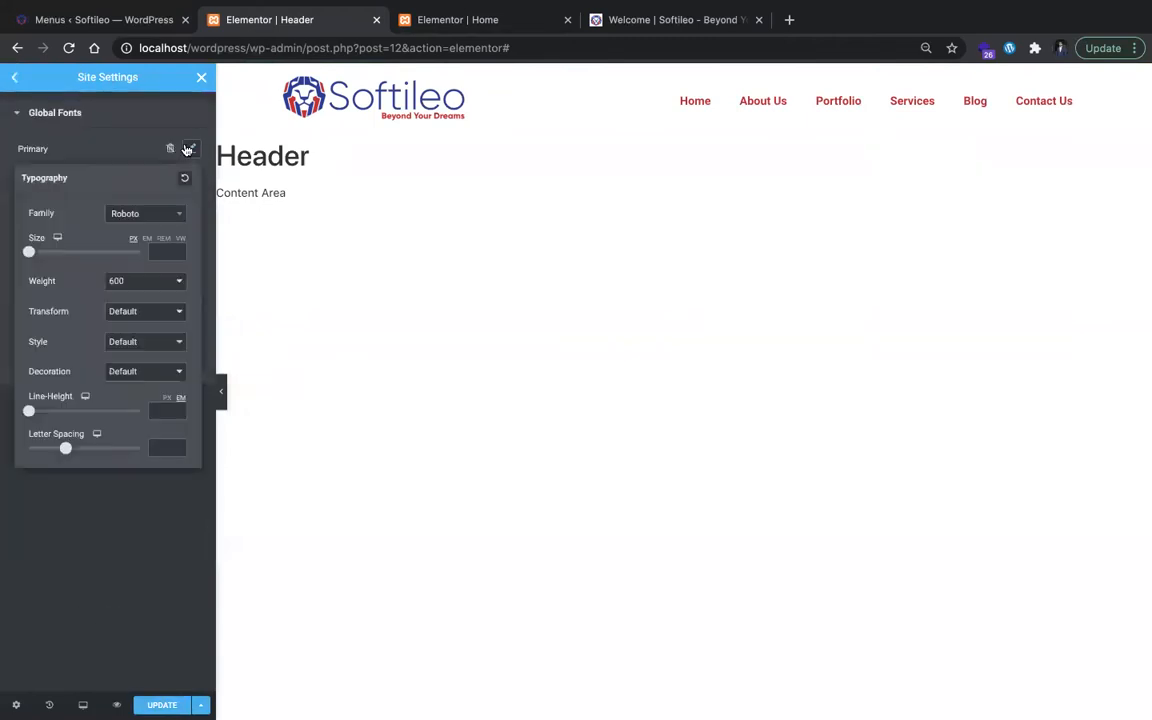
click(165, 216)
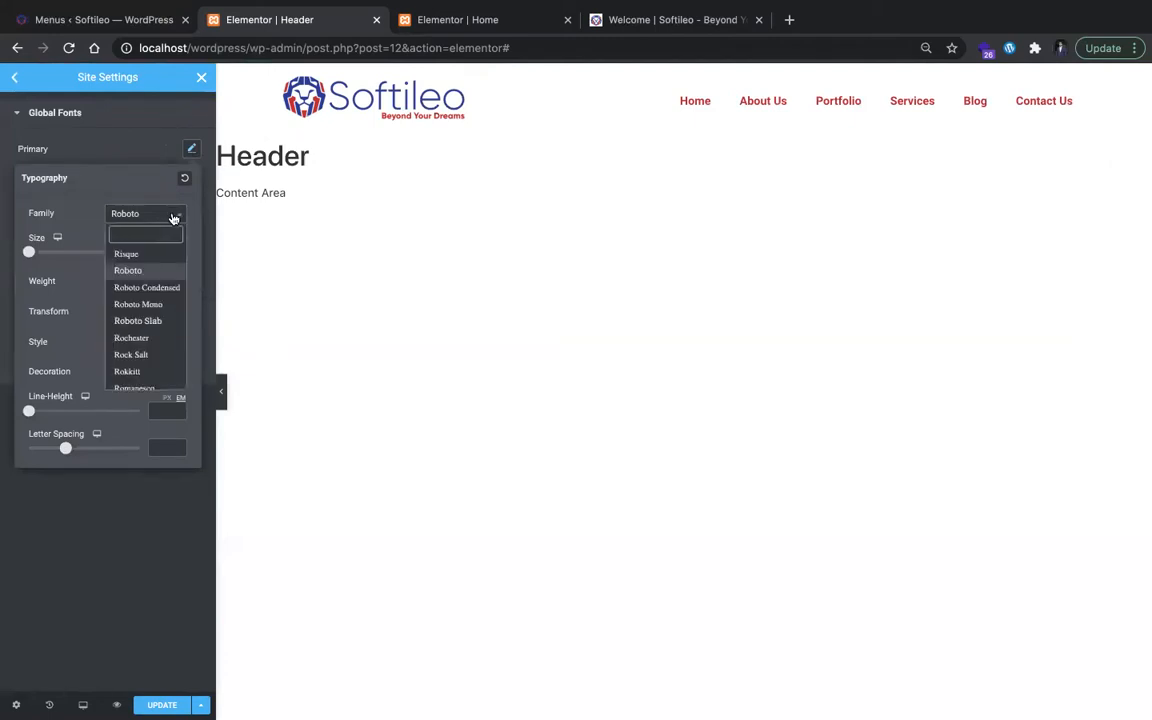
text(popp)
key(Return)
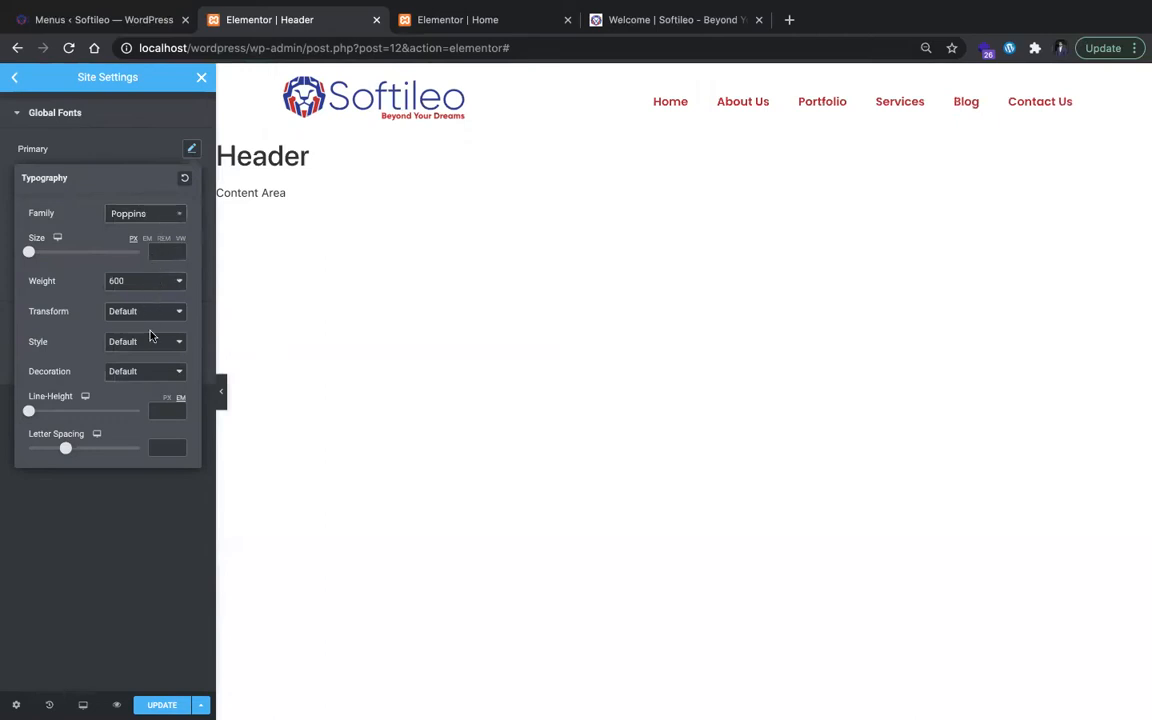
click(168, 150)
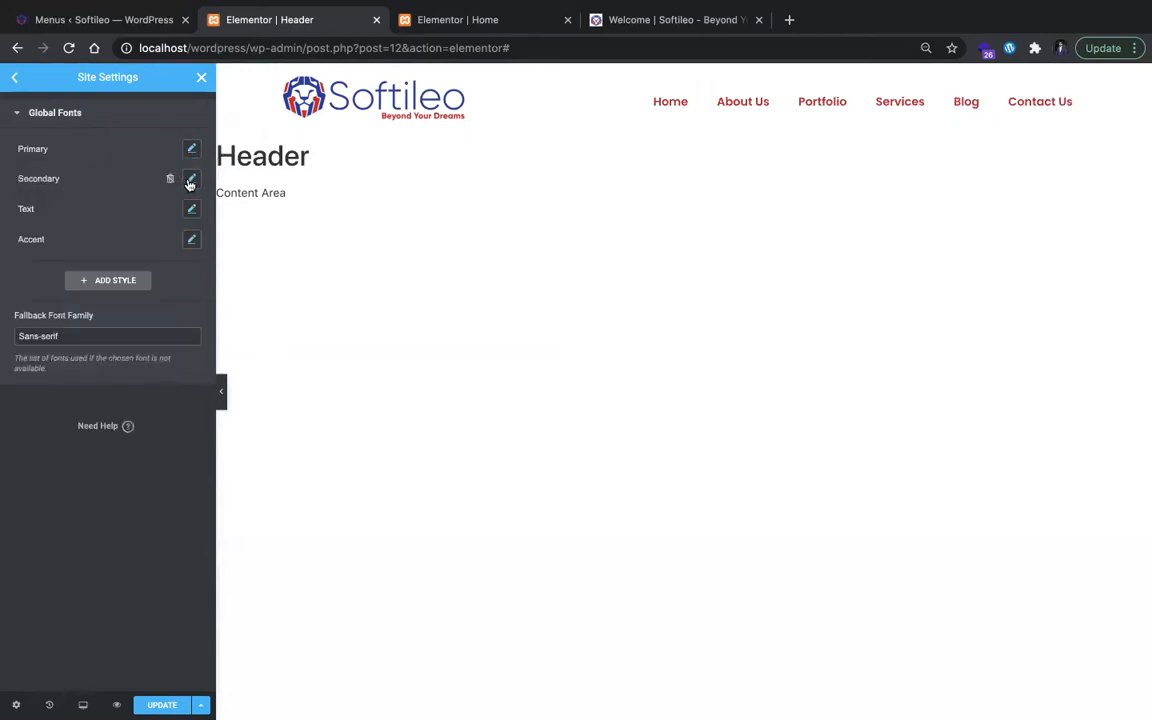
Step: Set the Secondary global font family to Poppins
click(190, 180)
click(144, 244)
text(po)
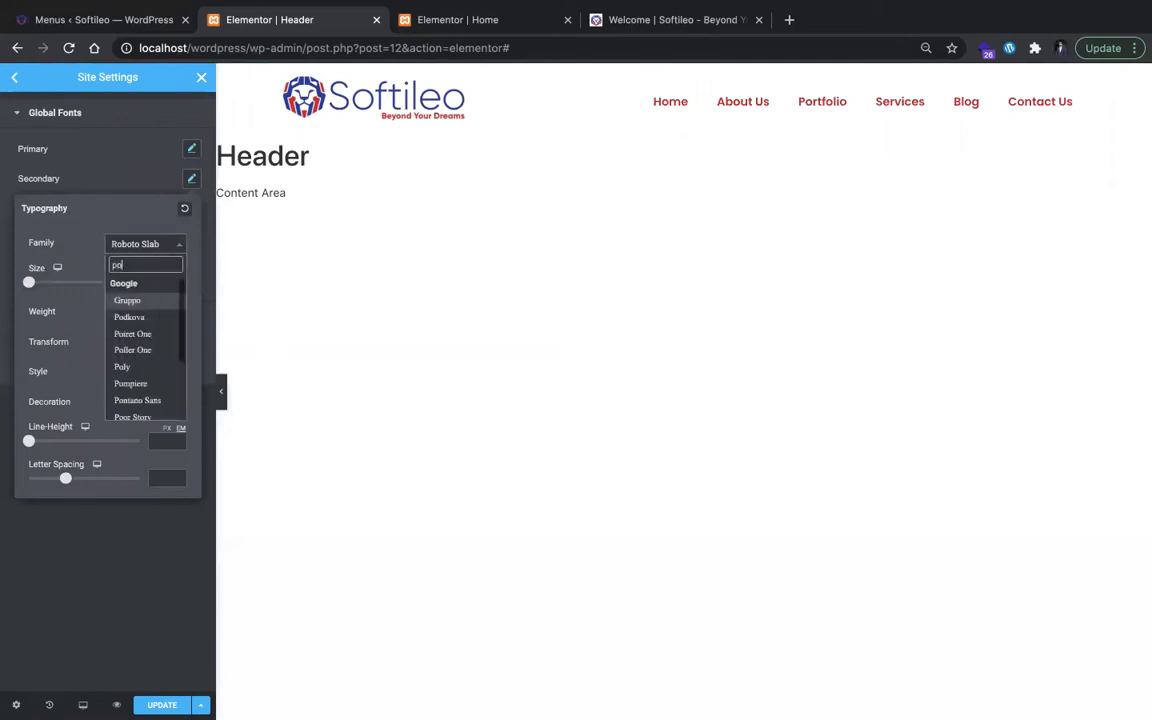
text(ppins)
key(Return)
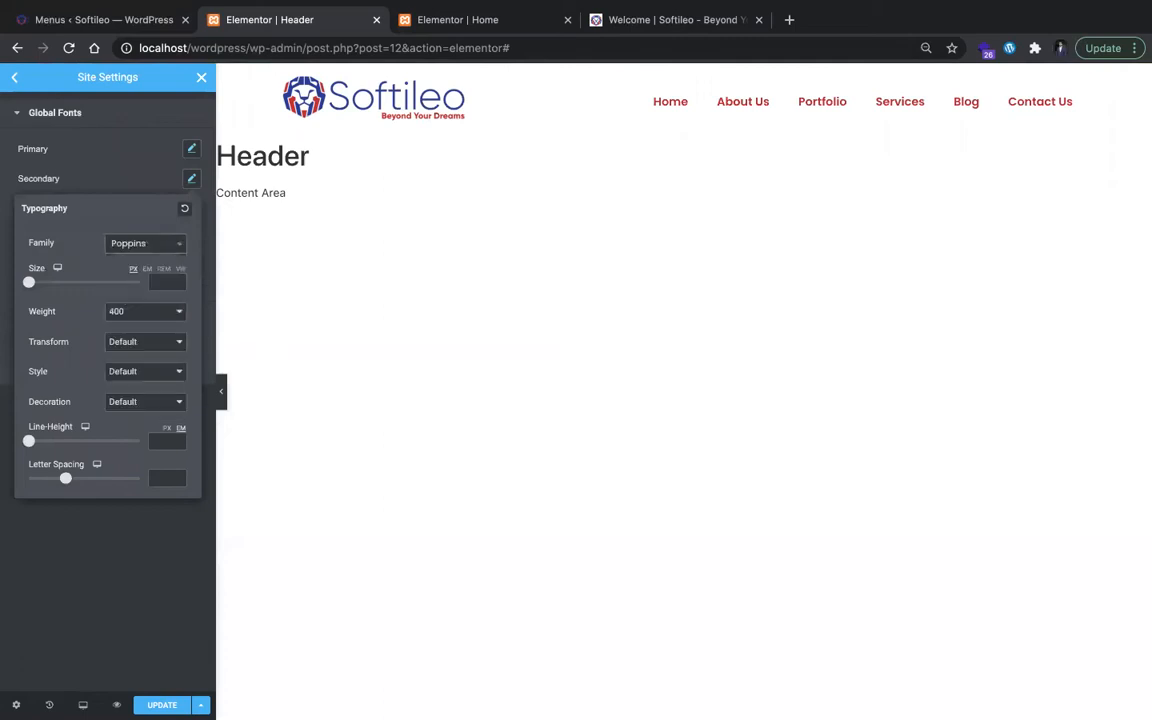
click(100, 180)
Step: Set the Text global font family to Poppins
click(188, 209)
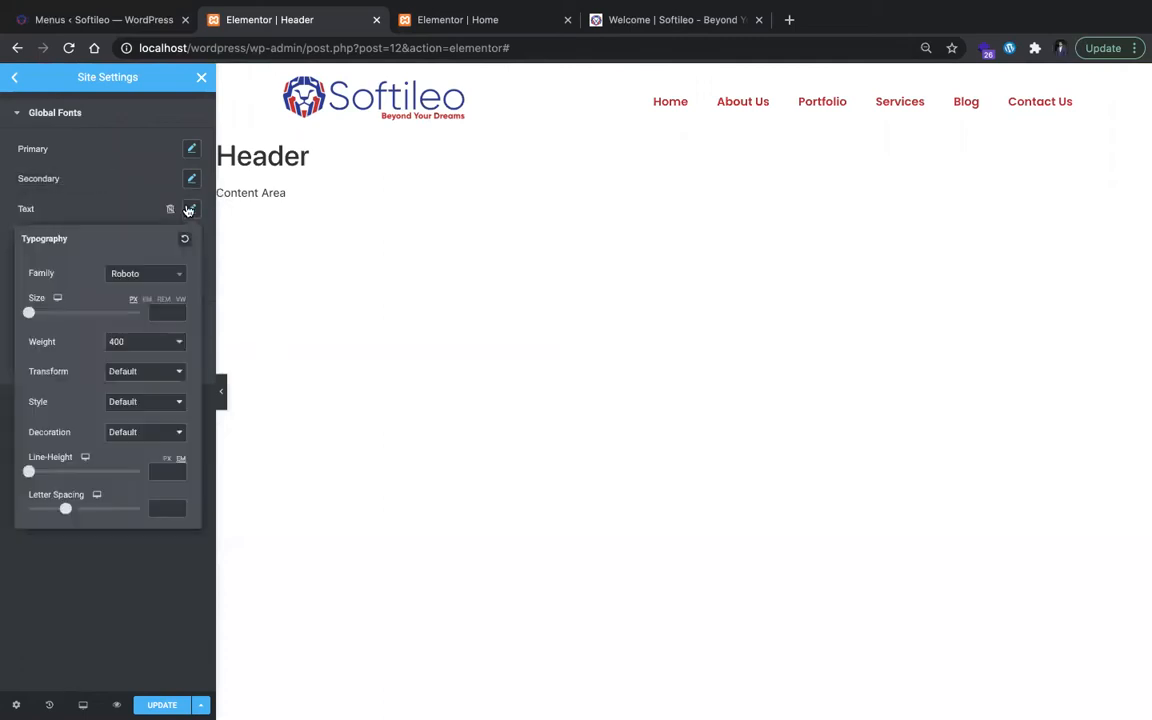
click(165, 276)
text(pop)
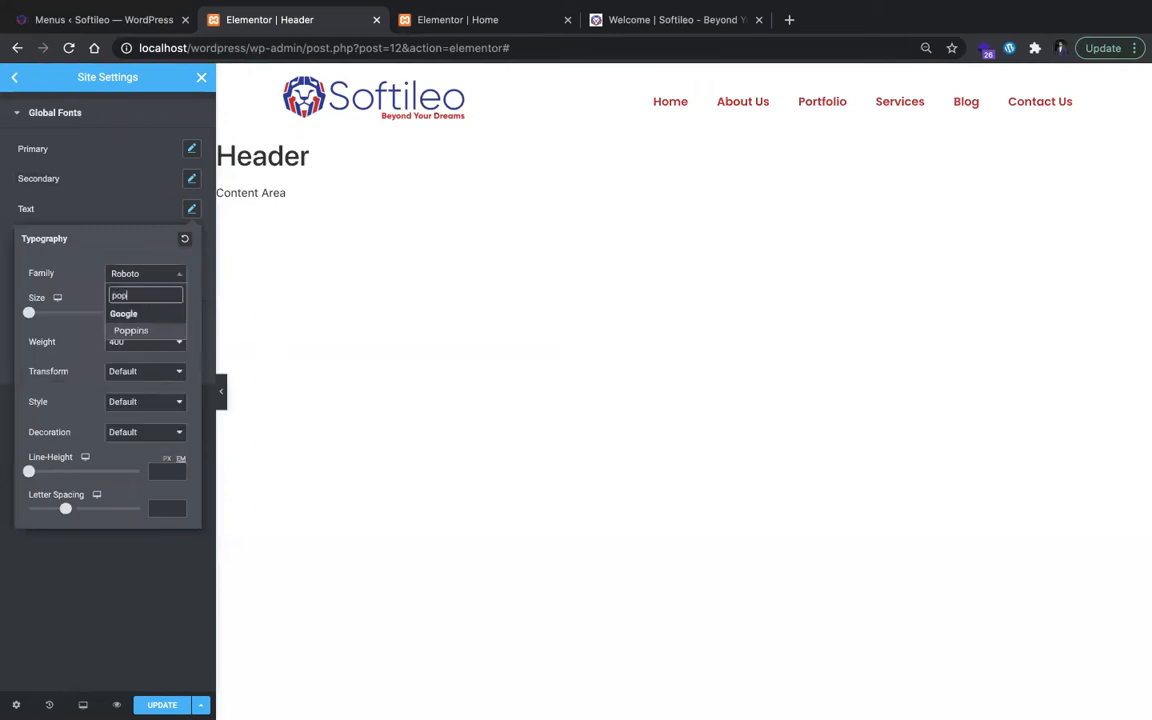
key(Return)
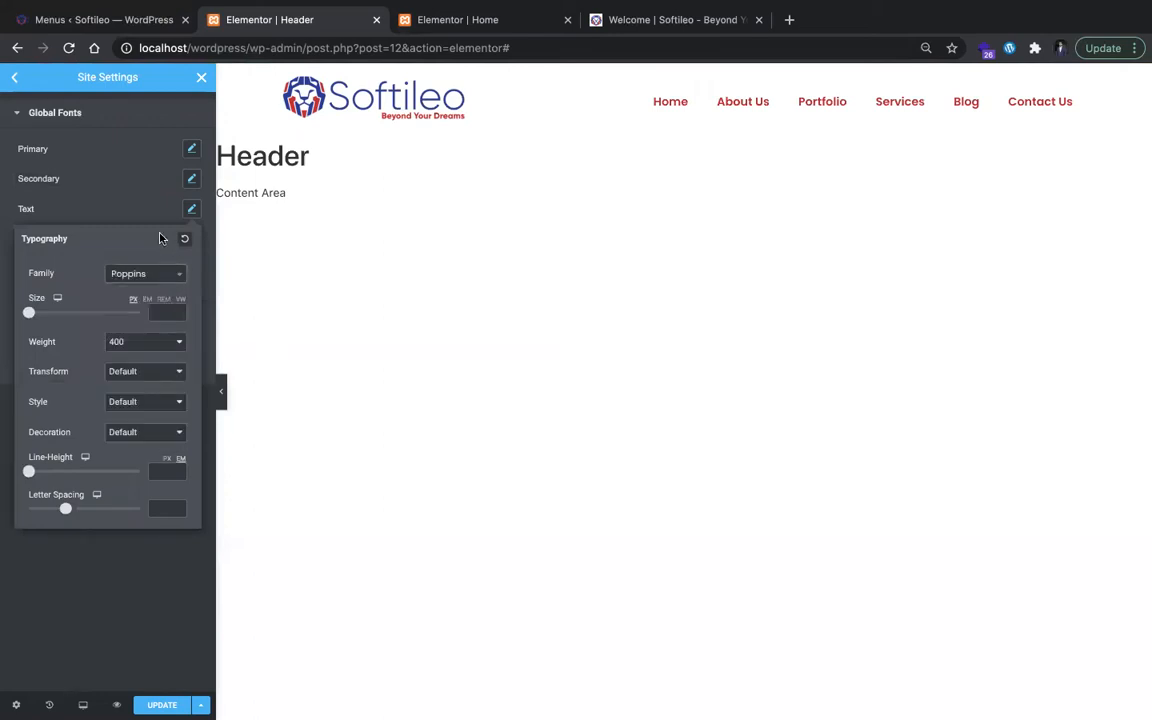
click(123, 184)
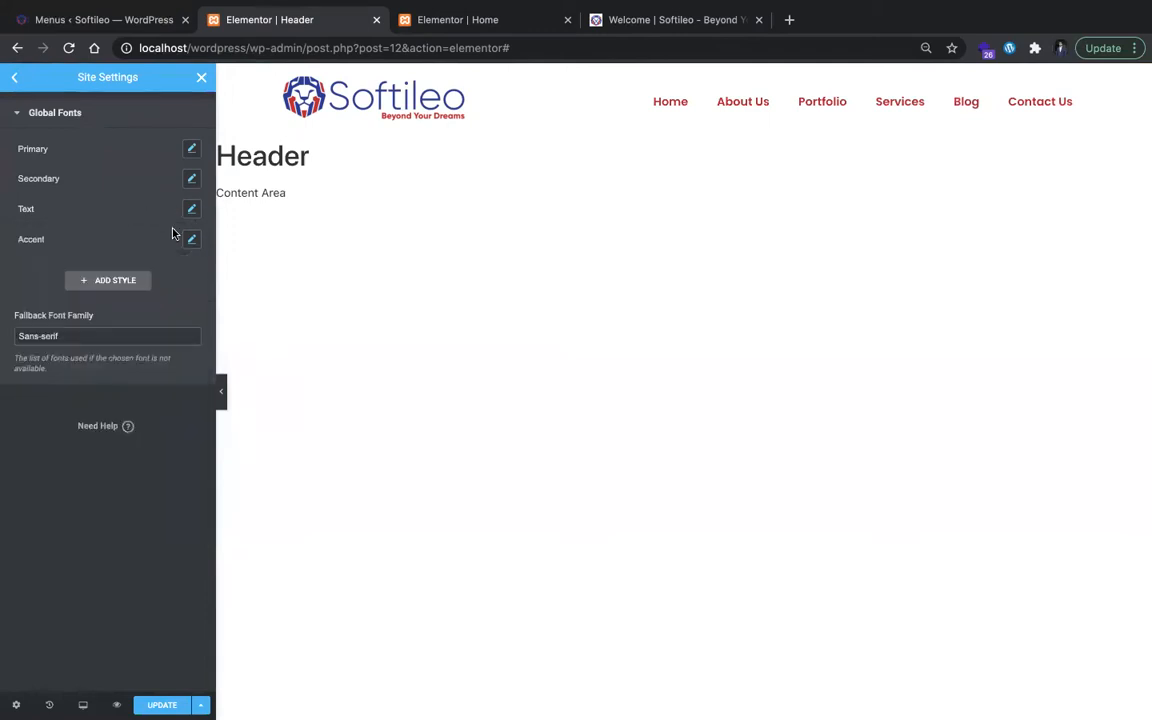
Step: Set the Accent global font family to Poppins
click(190, 241)
click(160, 302)
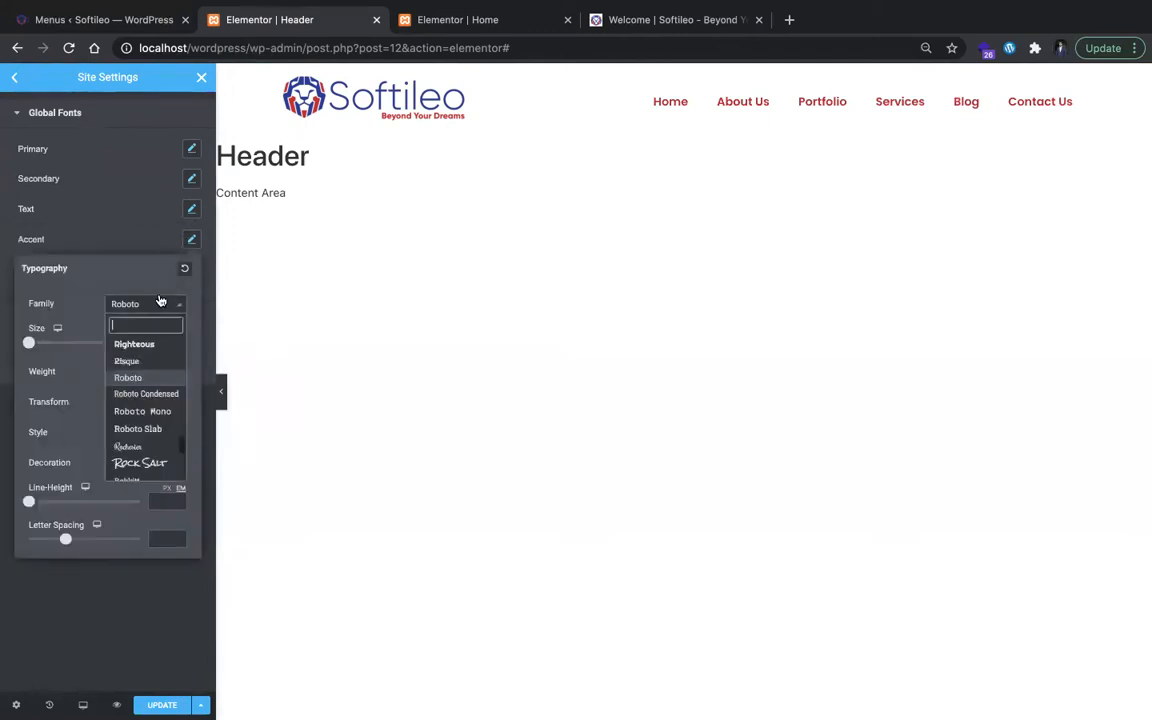
text(pop)
key(Return)
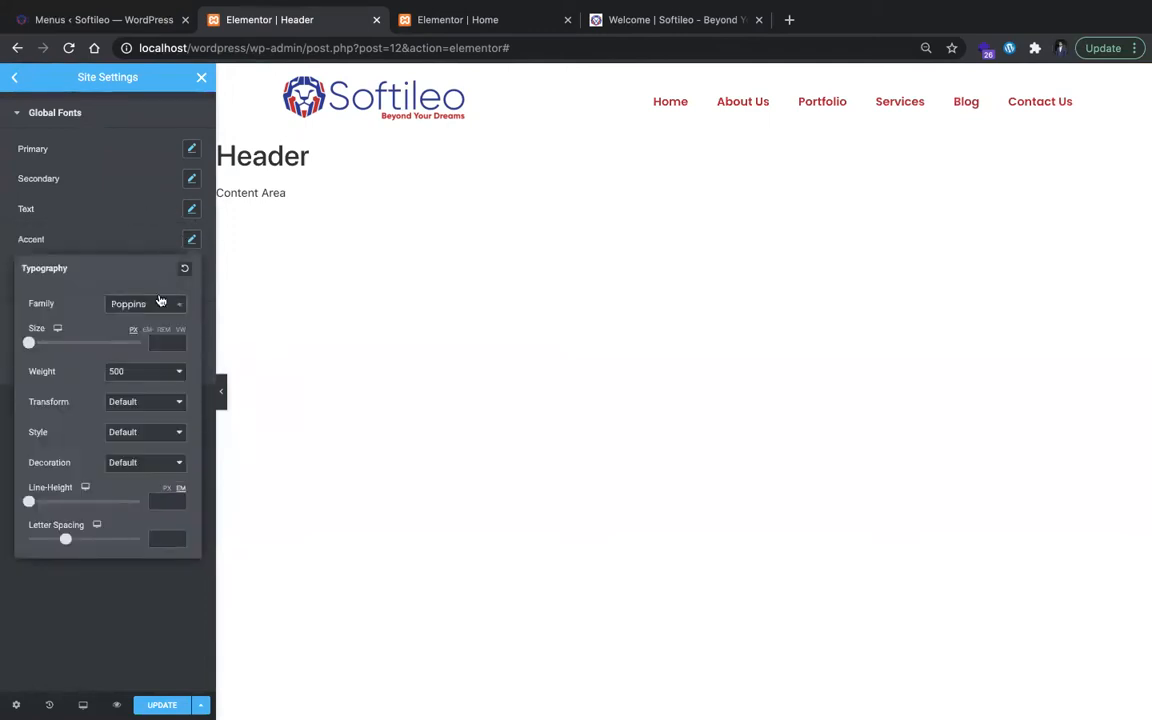
click(85, 236)
Step: Save the updated site settings and return to the Header template editor
mouse_move(165, 688)
right_click(213, 688)
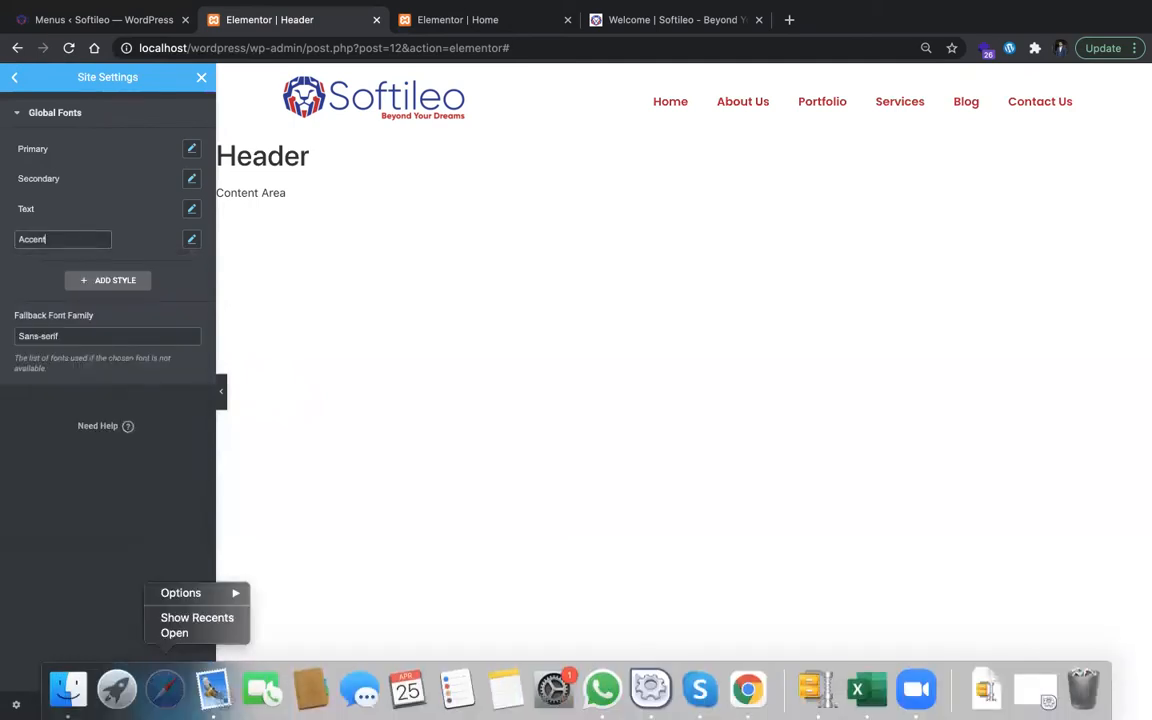
click(34, 618)
click(160, 705)
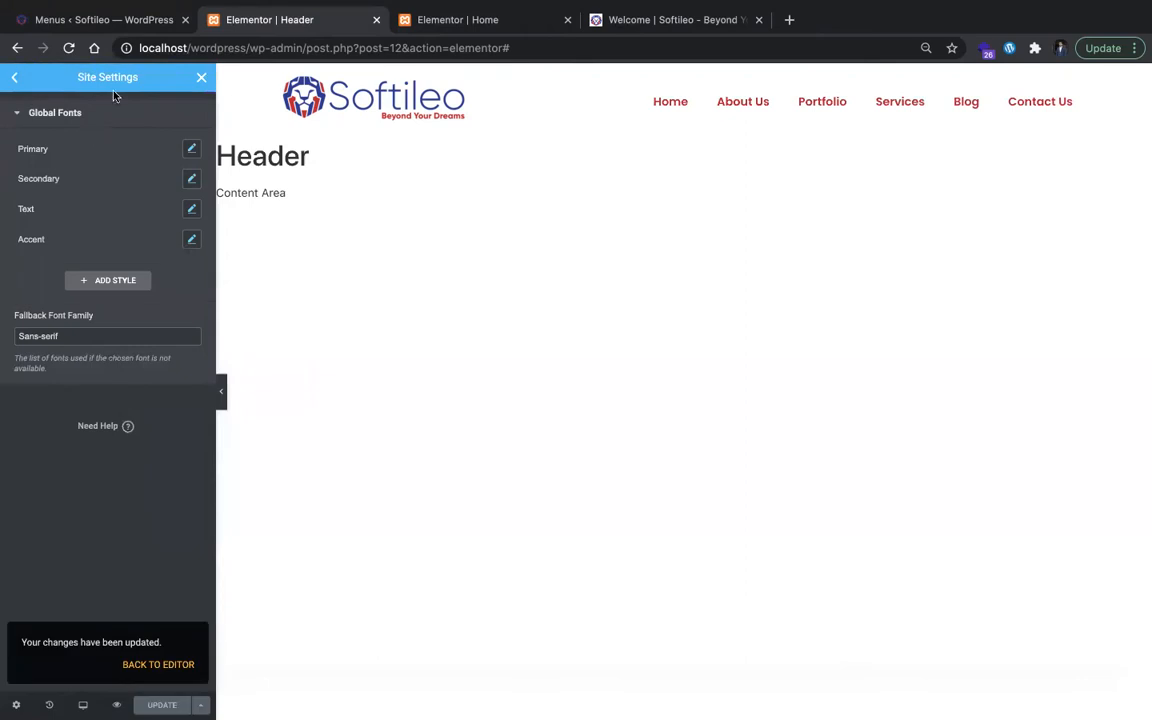
click(156, 665)
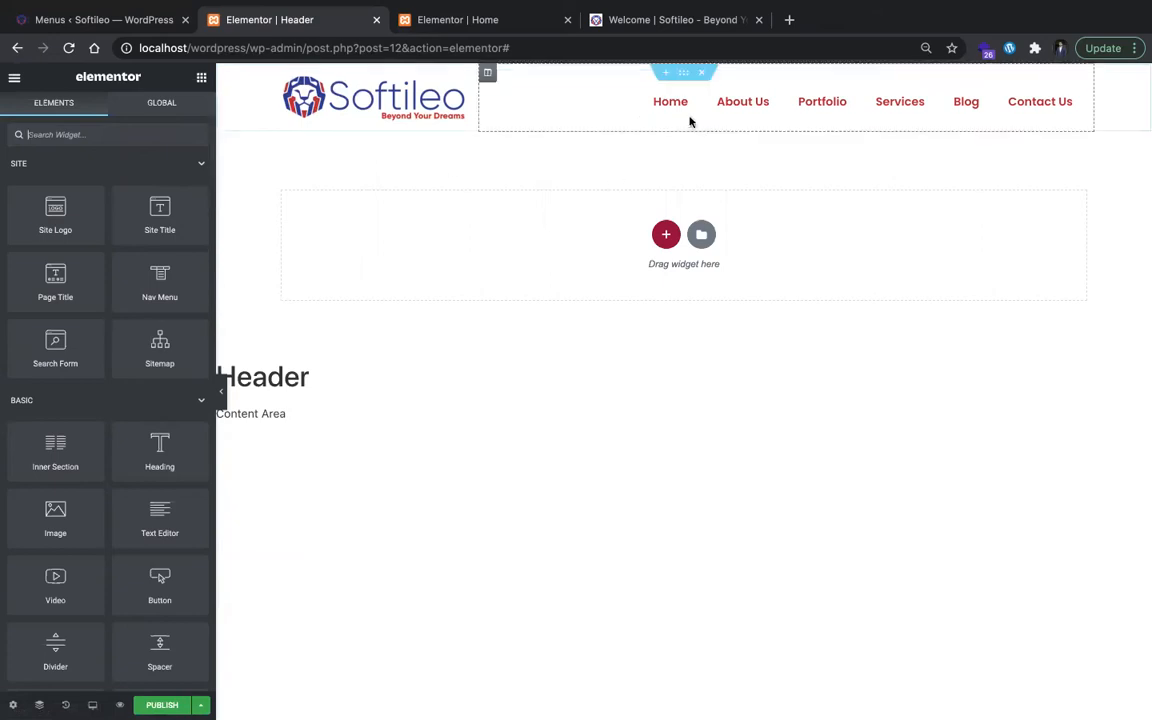
Step: Set the Nav Menu's hover pointer color to white
click(643, 108)
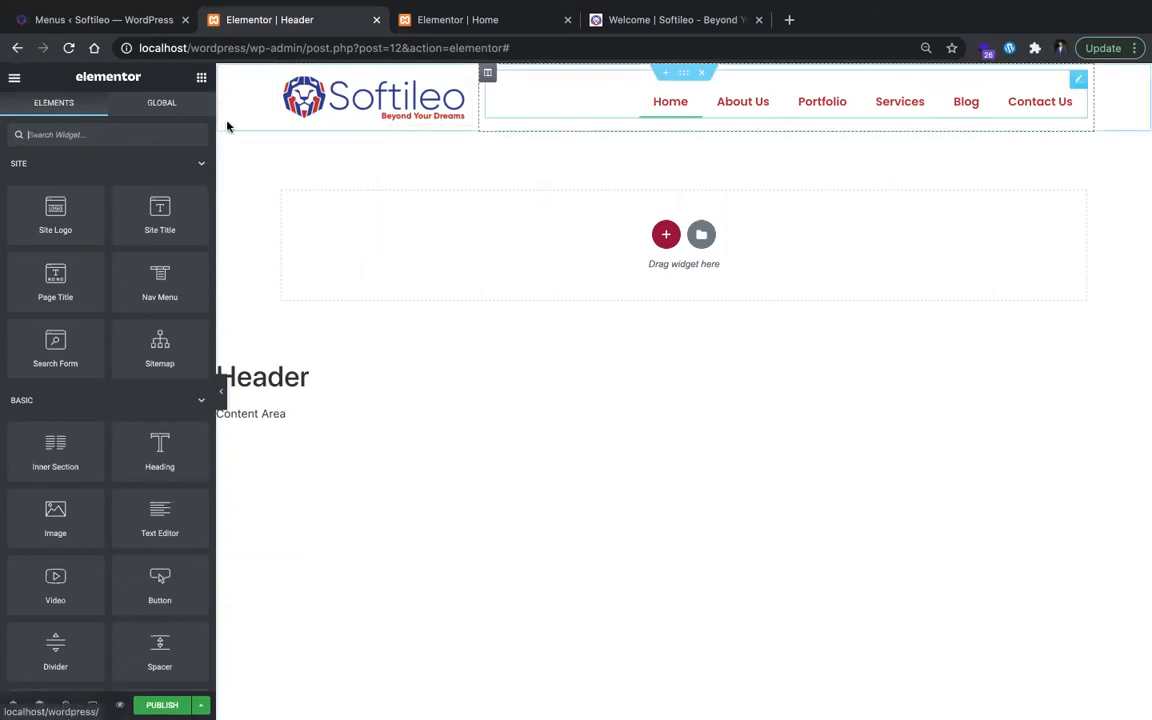
click(118, 215)
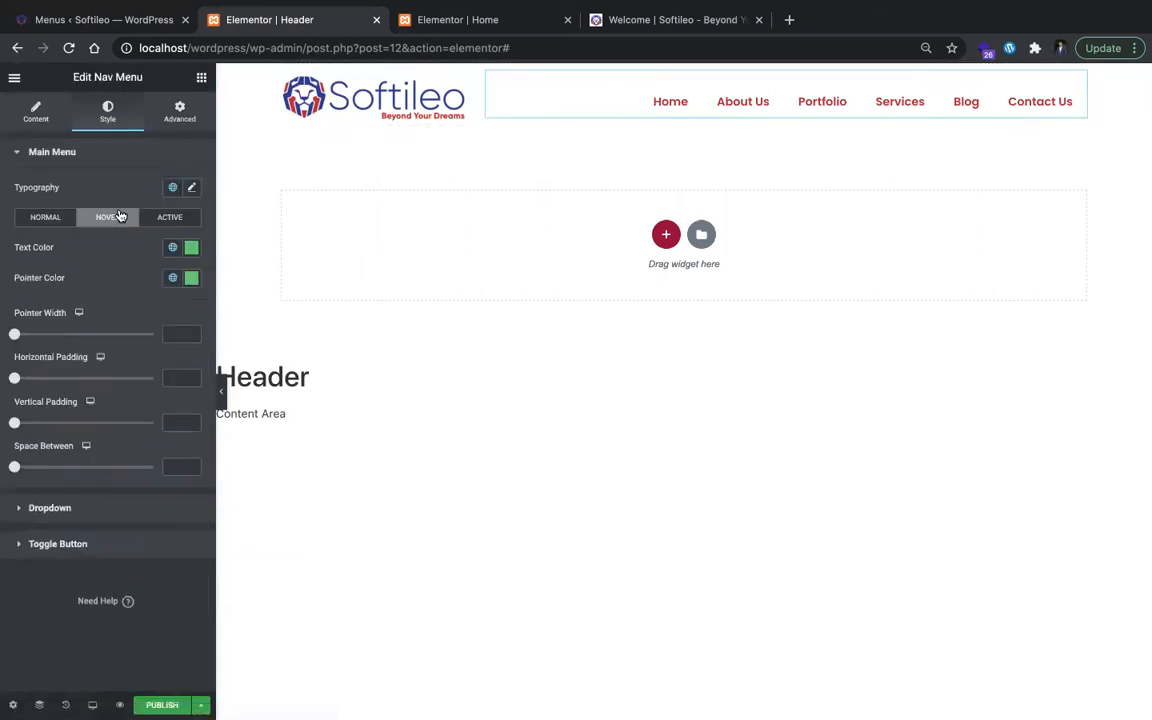
click(191, 278)
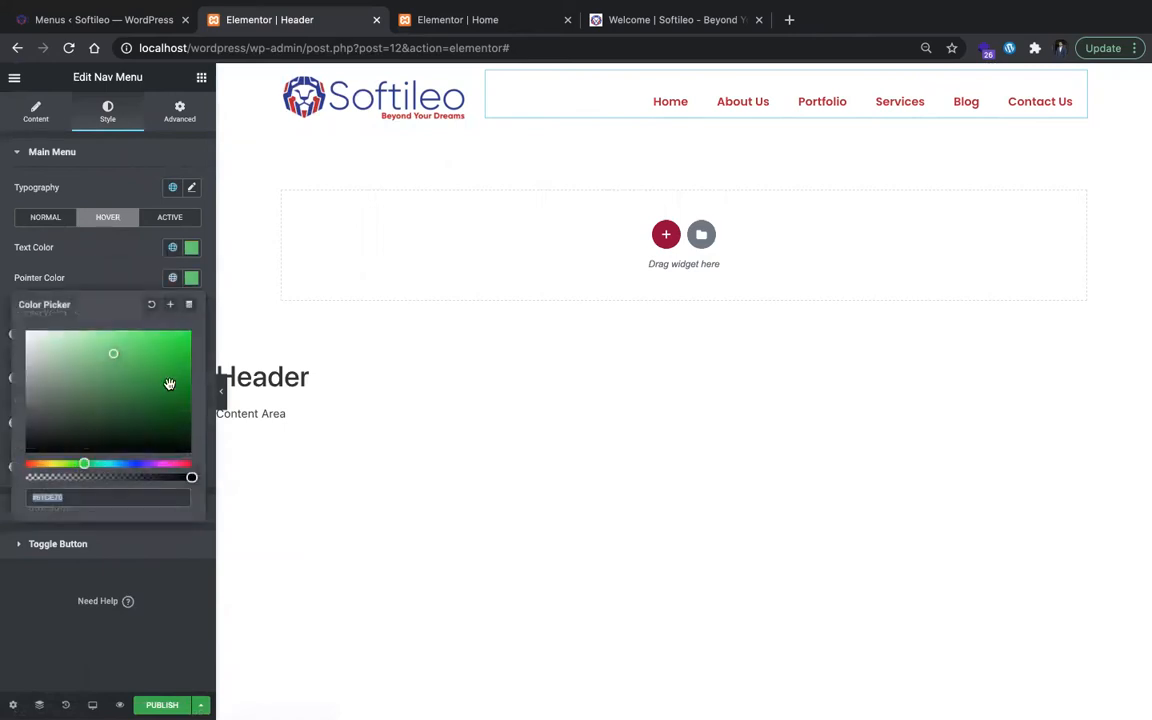
click(134, 271)
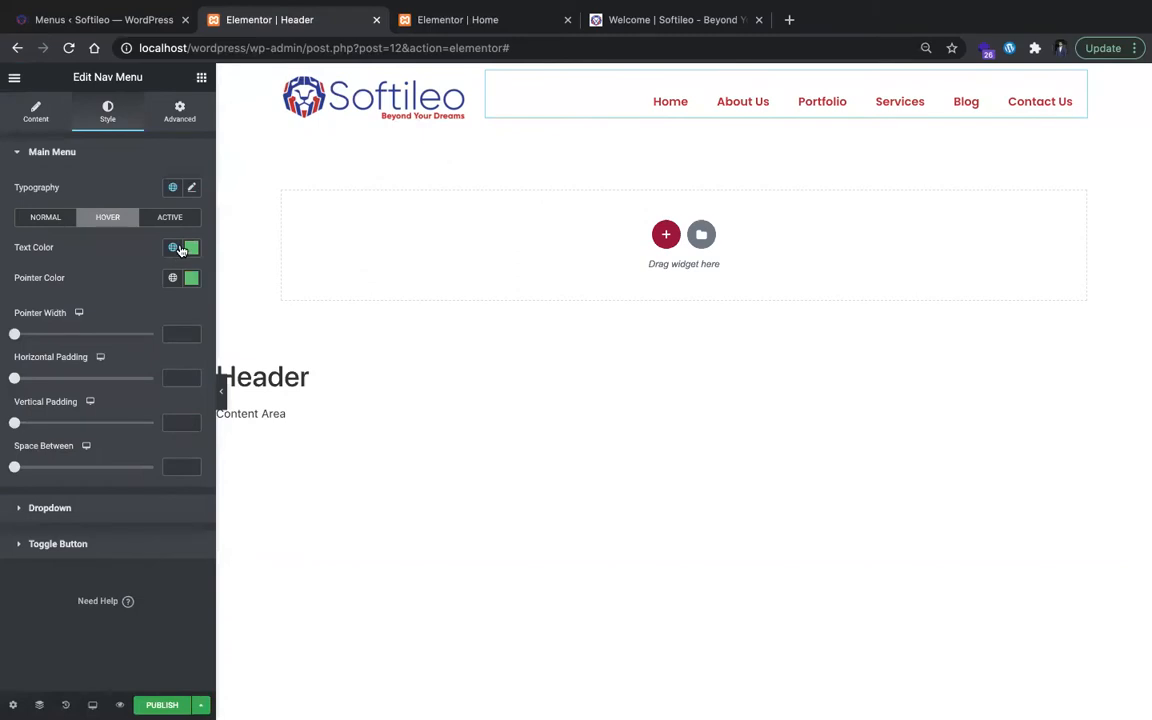
click(191, 278)
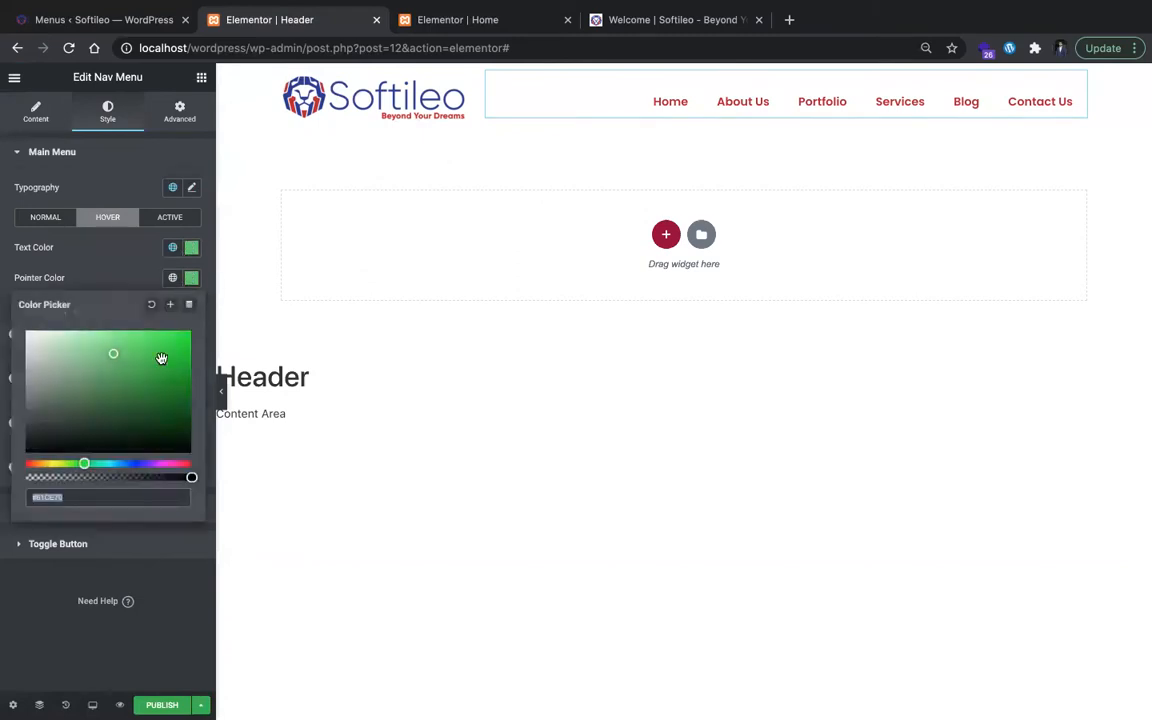
text(#F6F6F6)
click(422, 403)
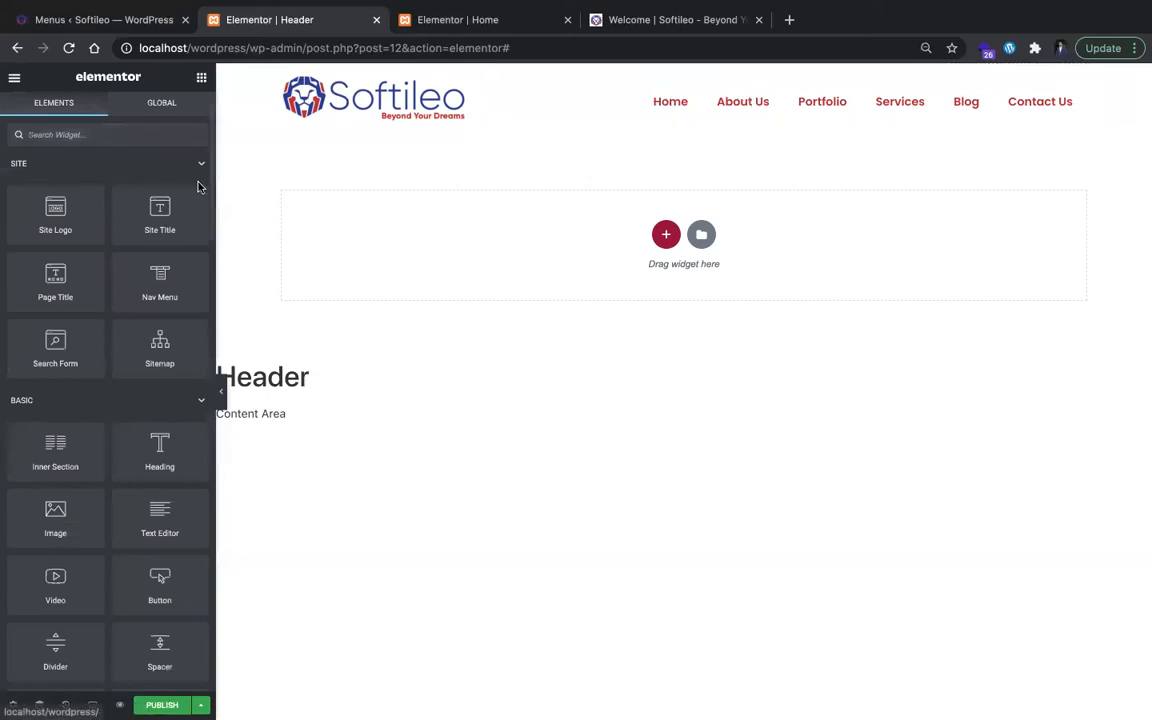
Step: Glance at the live Softileo site, and try the blue #6176CE as the Nav Menu's hover text color
click(705, 105)
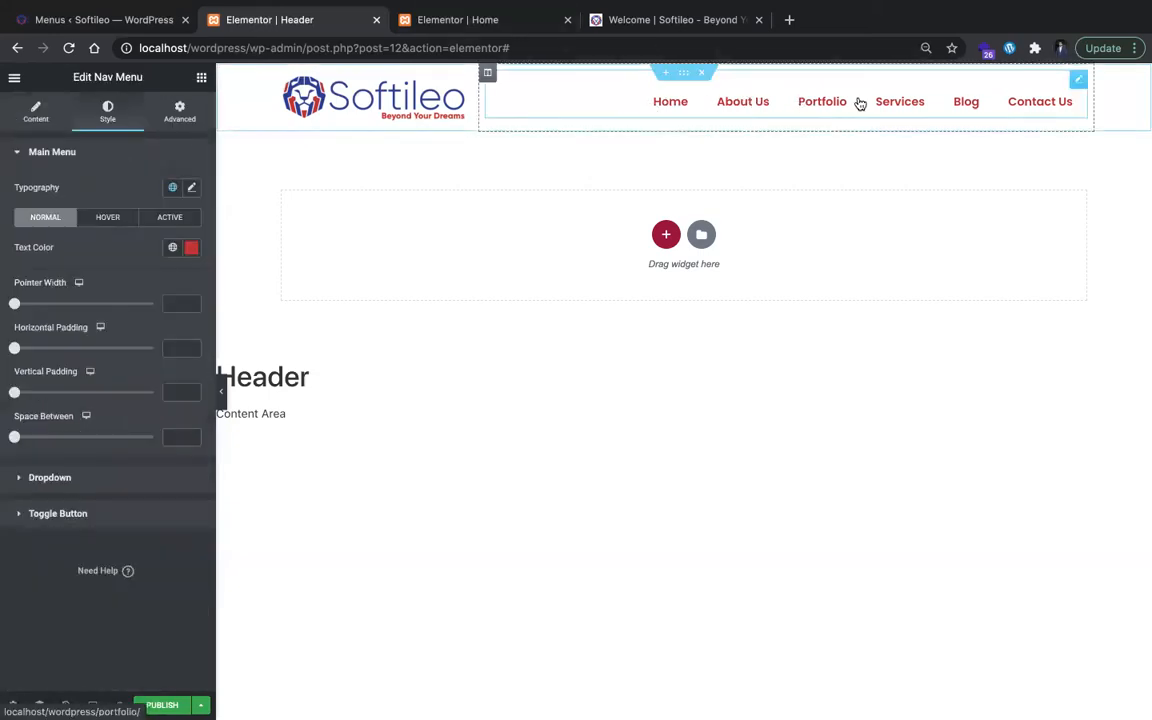
click(668, 19)
click(97, 24)
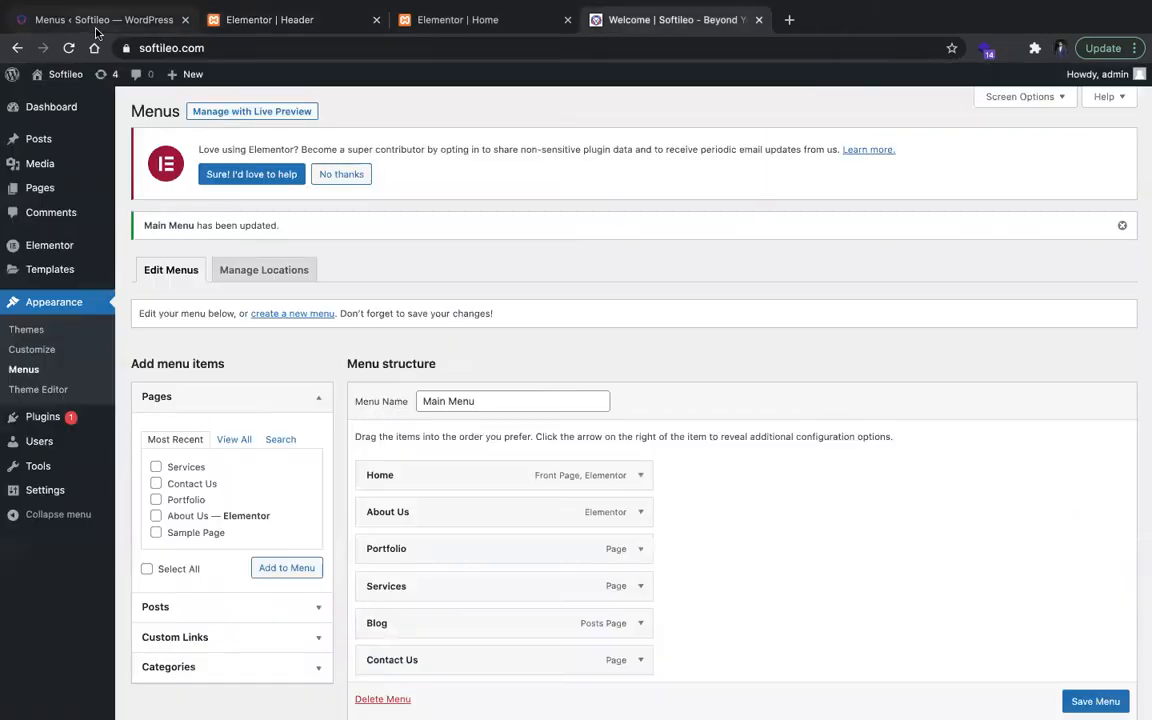
click(265, 19)
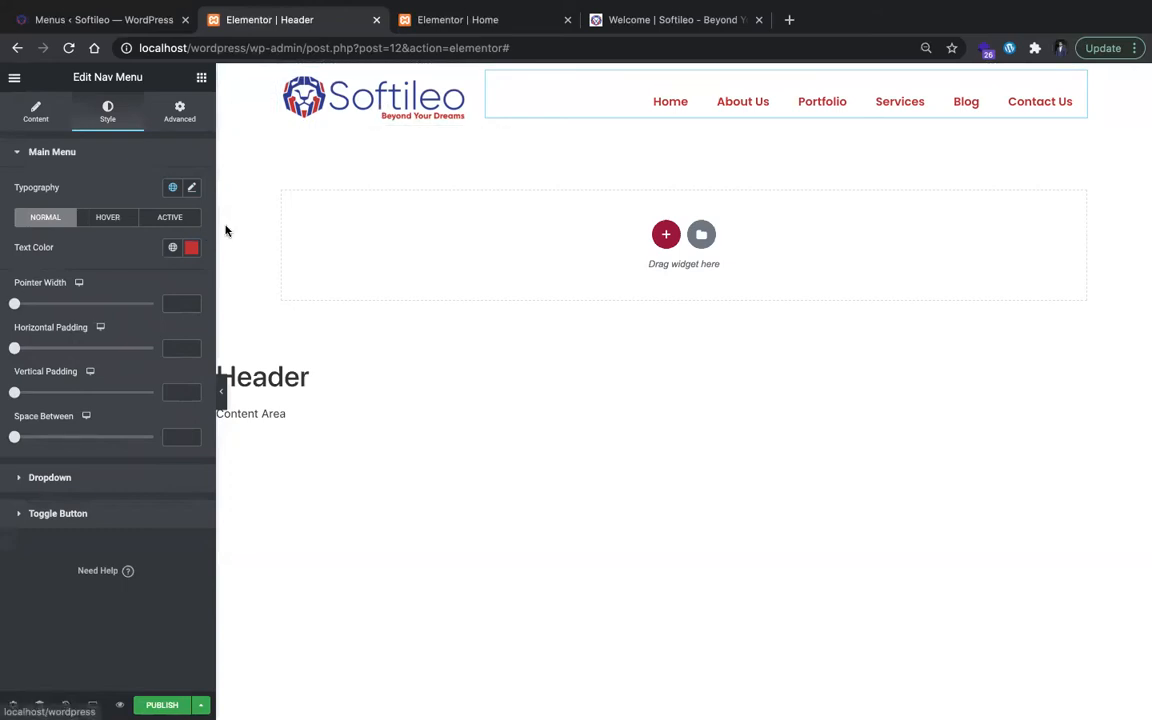
click(117, 224)
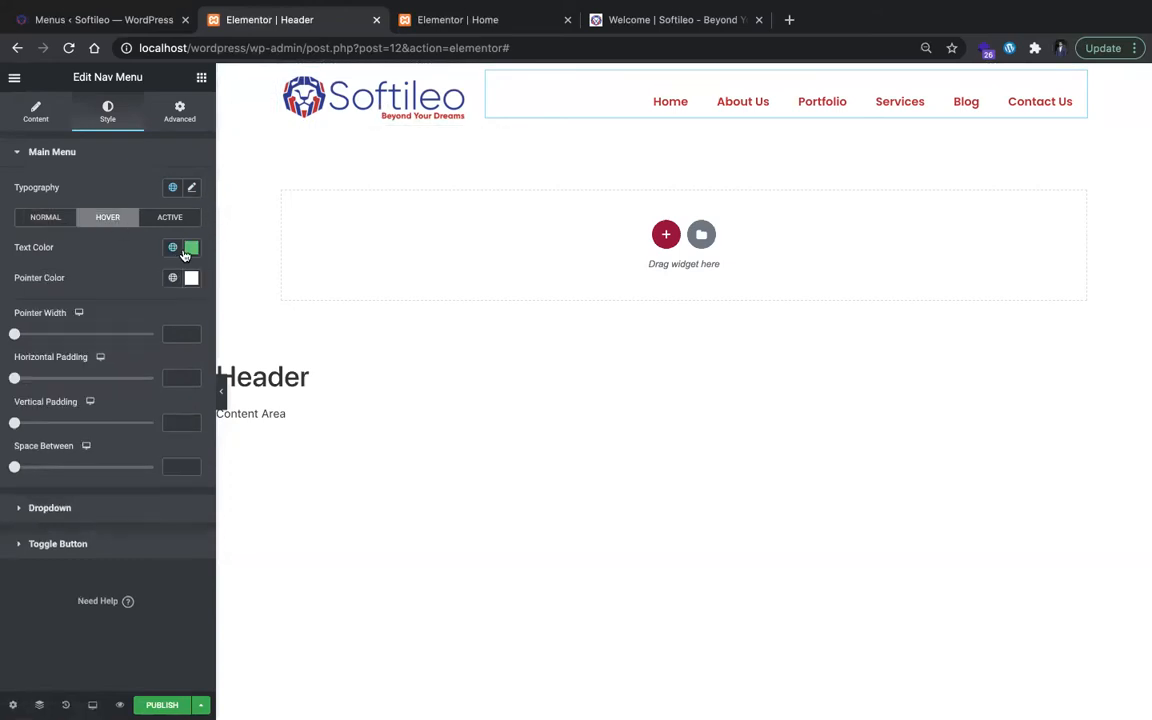
click(191, 247)
click(131, 434)
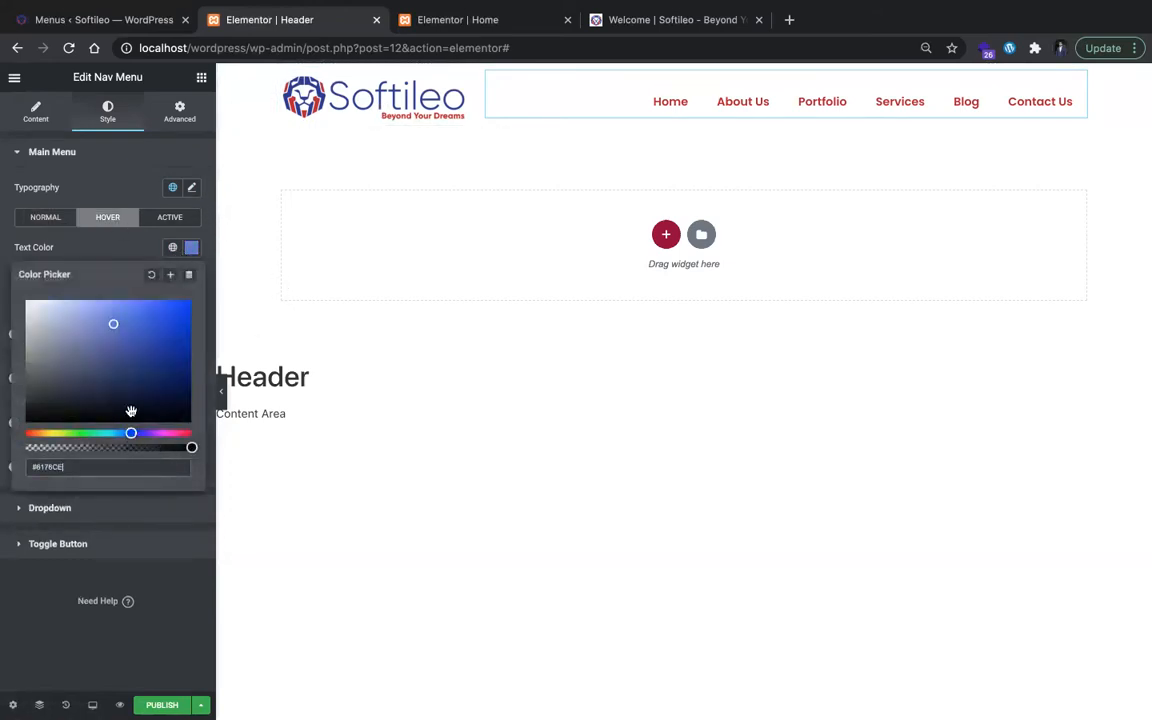
Step: Inspect the Home link on the live Softileo site, sample the logo's blue #2c3691 as a color code, and reload the page
click(590, 19)
right_click(632, 99)
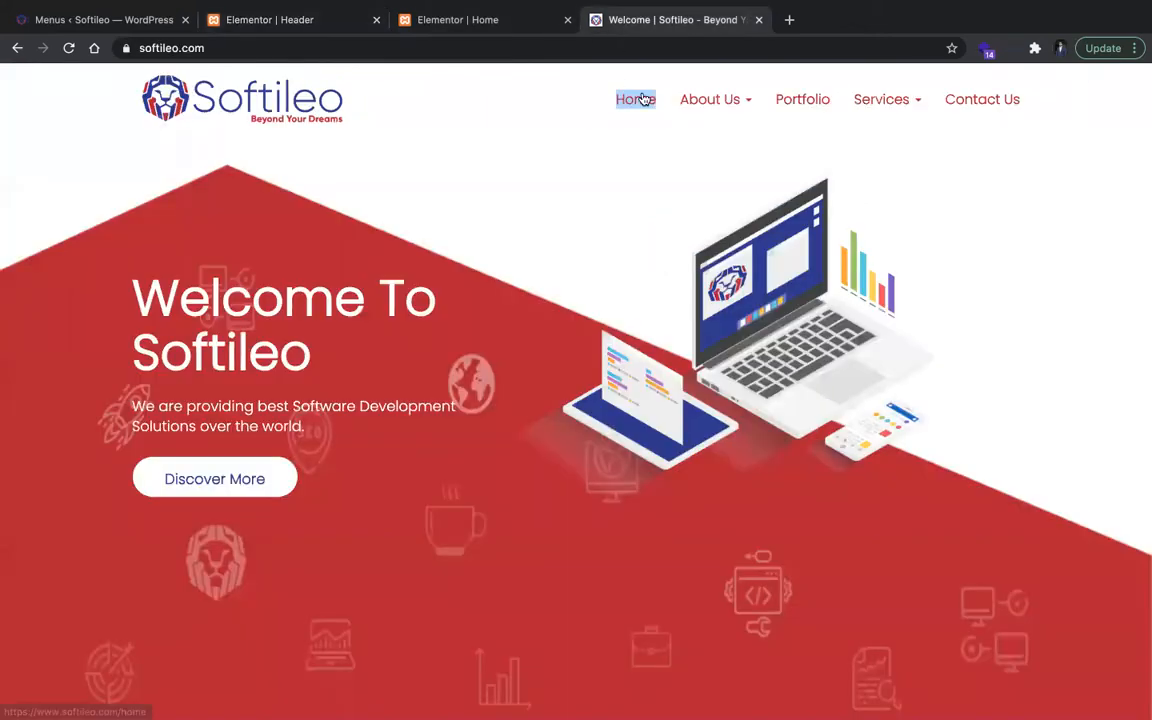
click(687, 281)
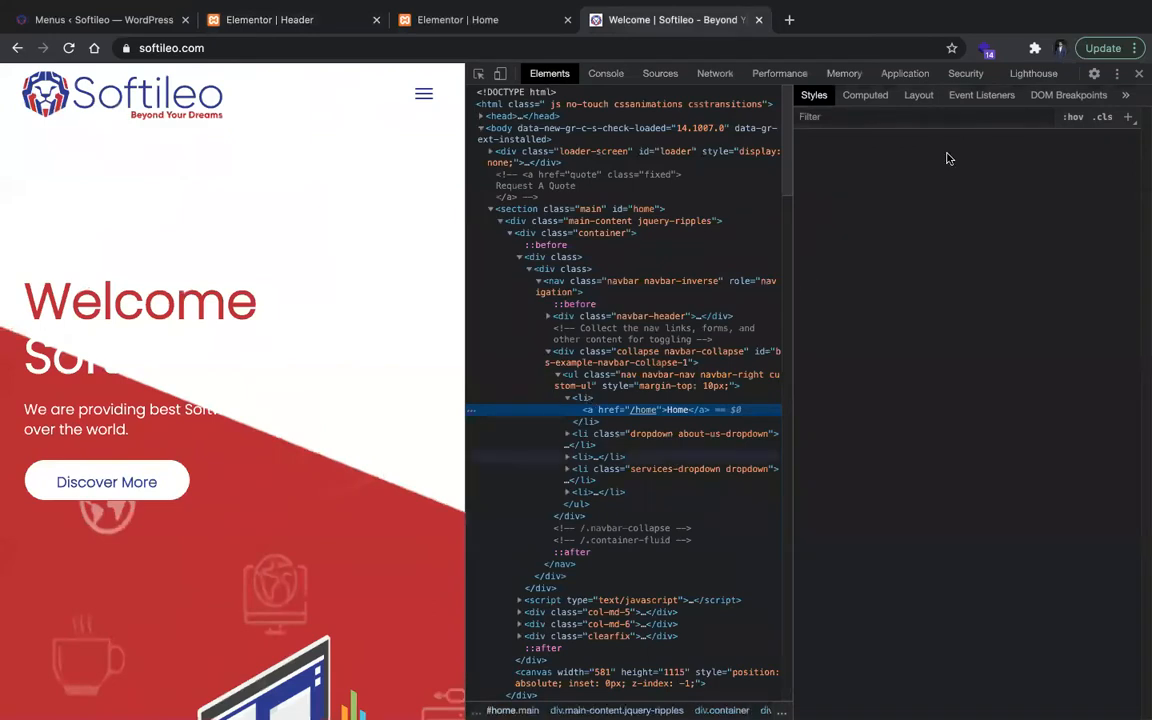
click(853, 216)
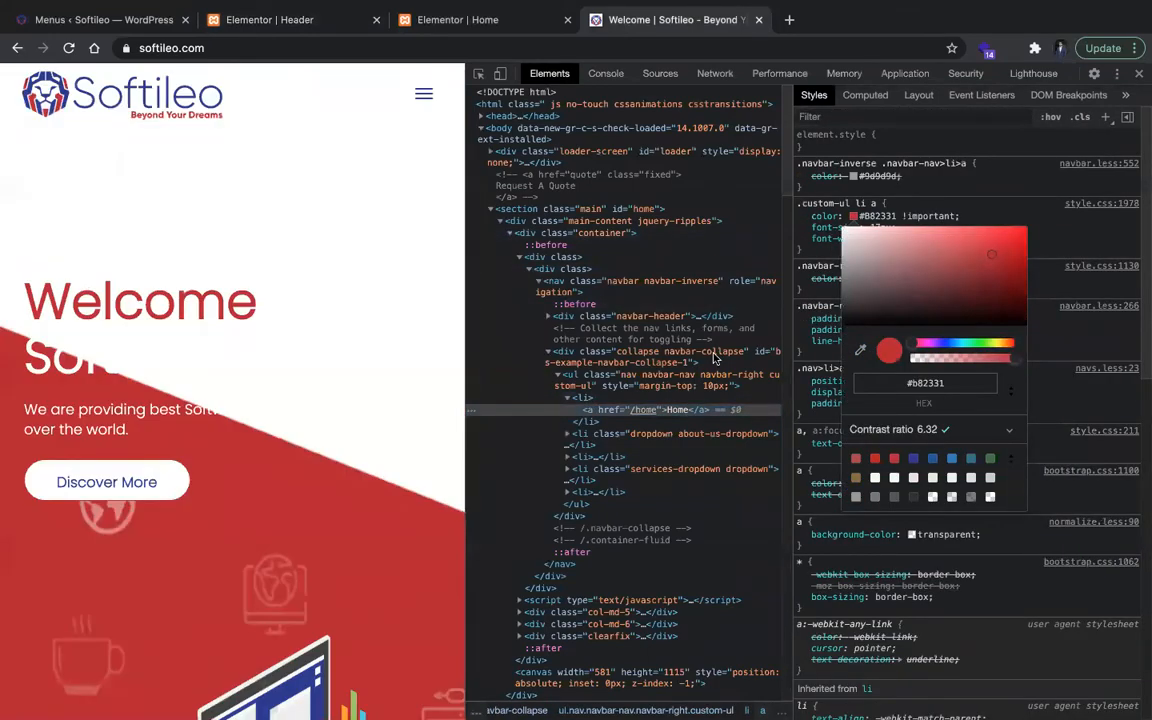
click(859, 352)
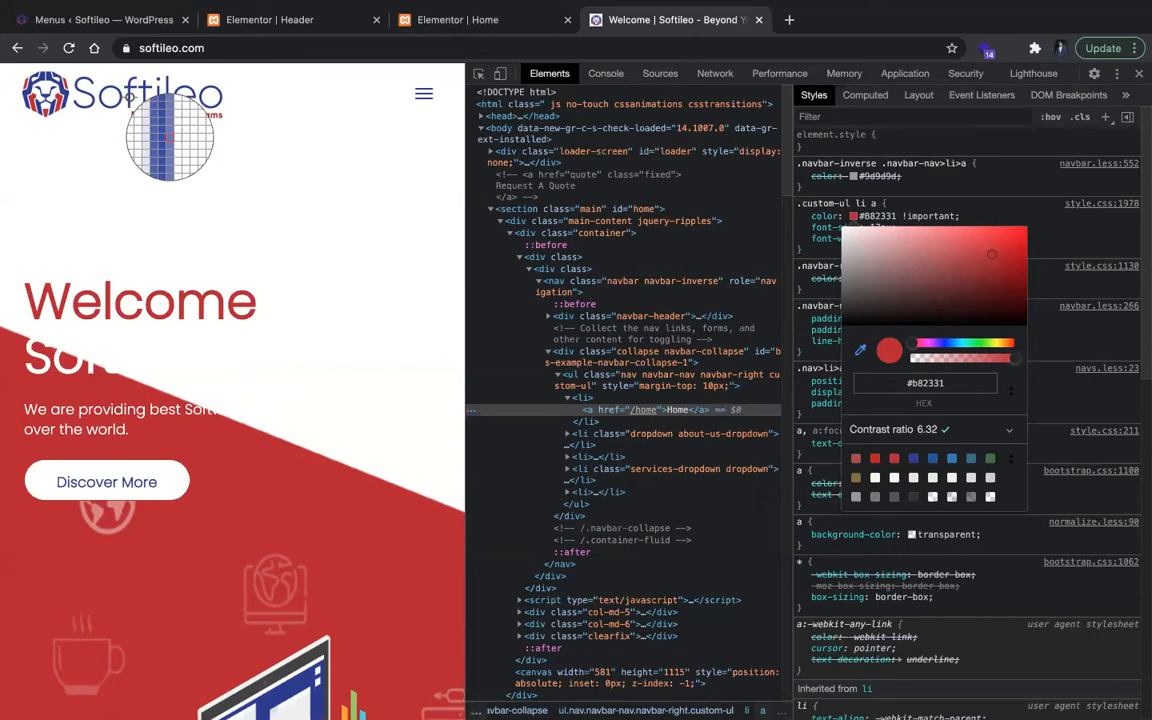
click(120, 88)
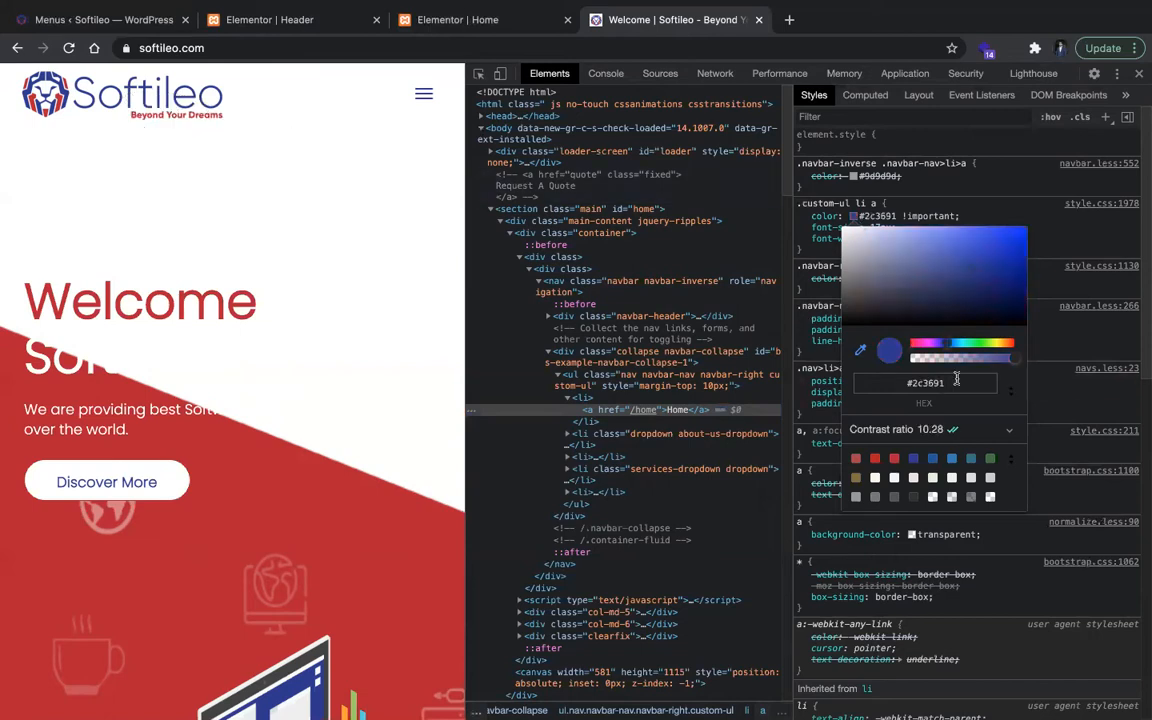
click(1140, 76)
key(super+r)
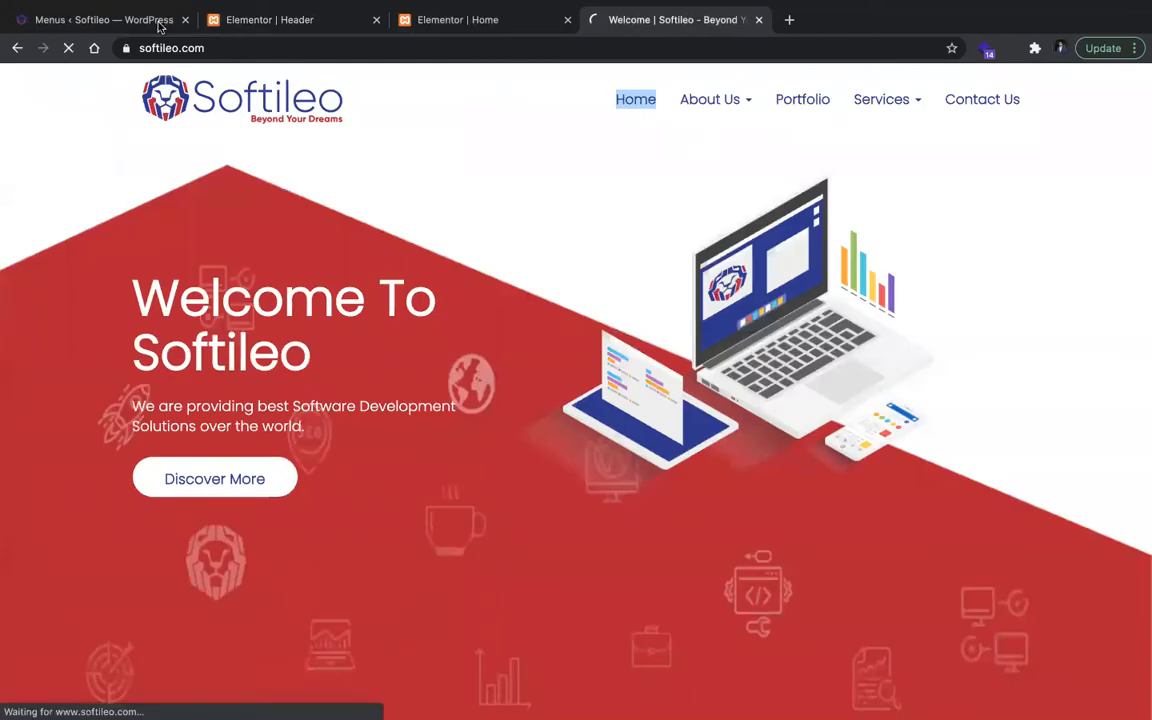
Step: Return to the Header template and replace the Nav Menu's hover text color with the sampled #2c3691
click(228, 22)
key(super+a)
text(2c3691)
click(457, 447)
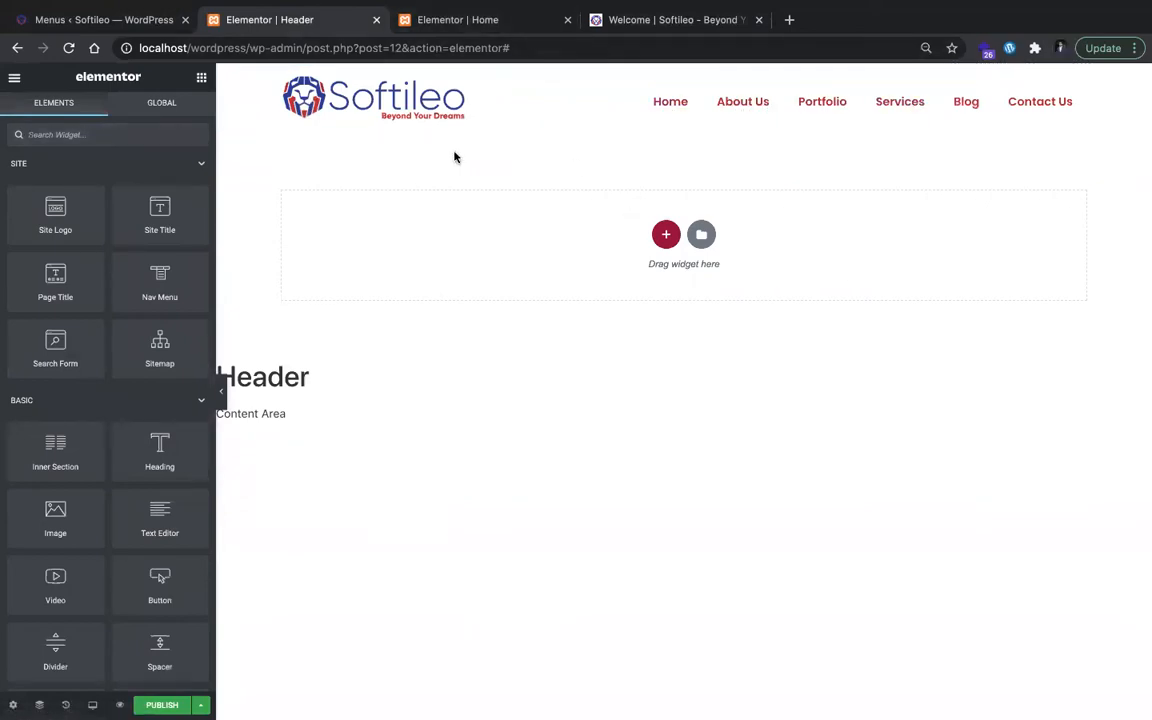
Step: Preview the header layout at tablet size
click(92, 705)
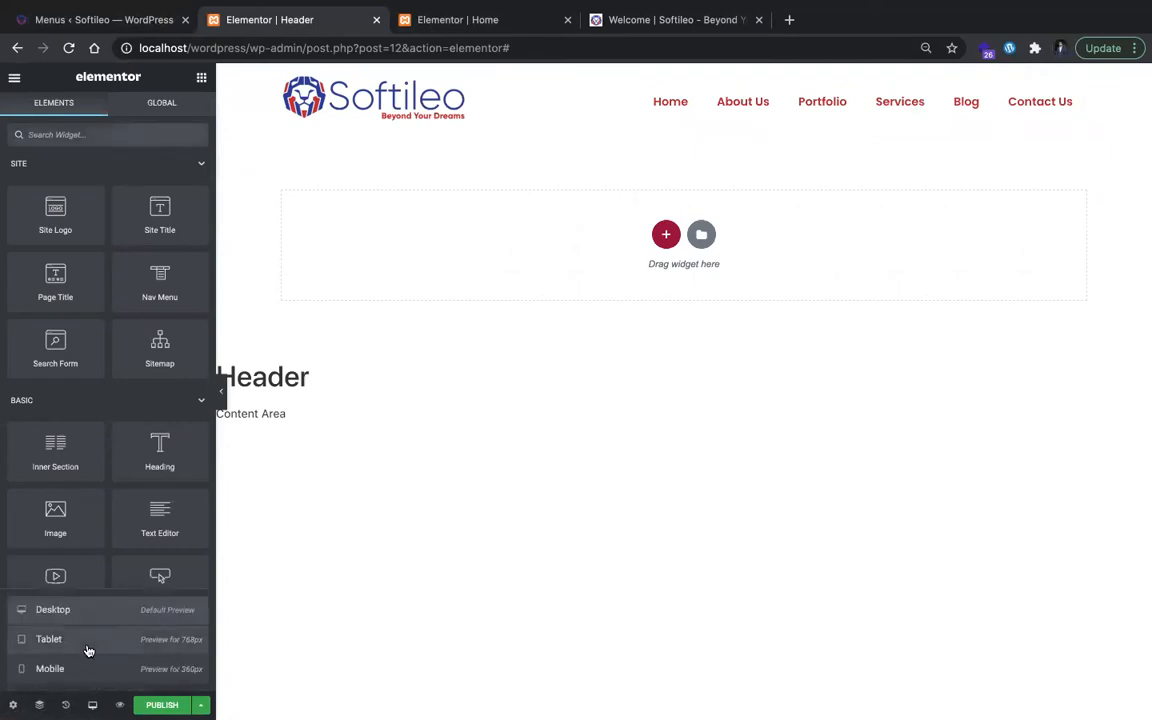
click(88, 645)
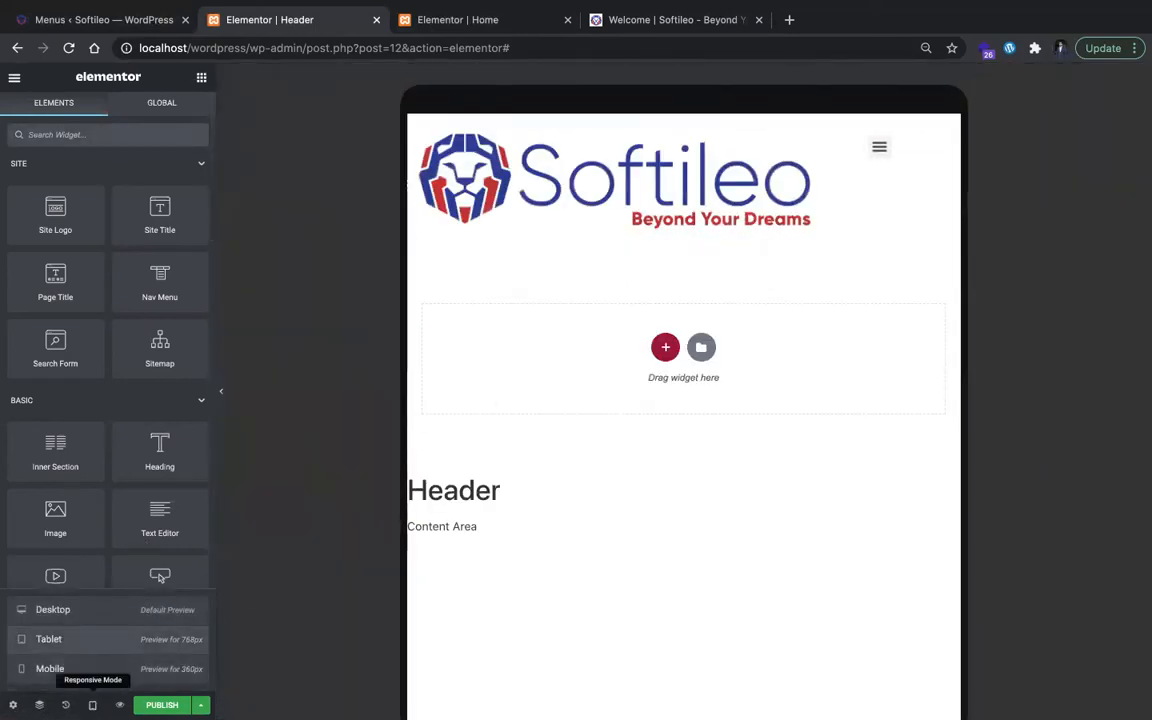
mouse_move(116, 700)
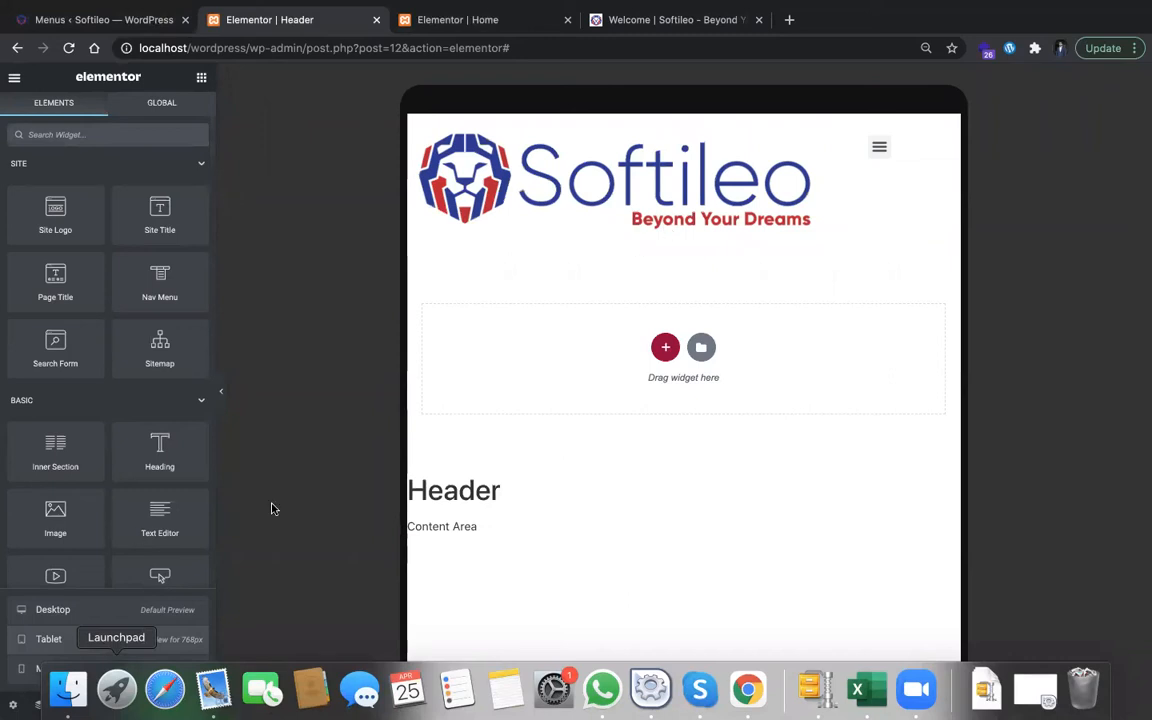
key(ctrl+Left)
key(ctrl+Right)
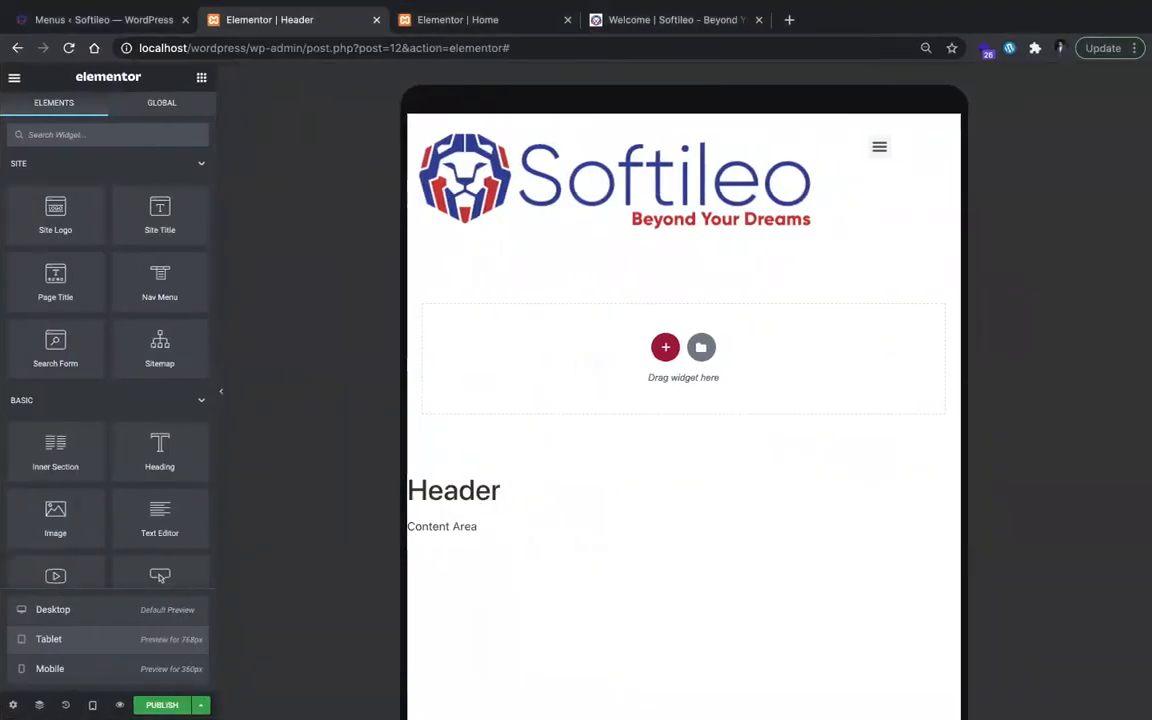
Step: Switch the header's responsive preview from tablet to mobile size
click(92, 705)
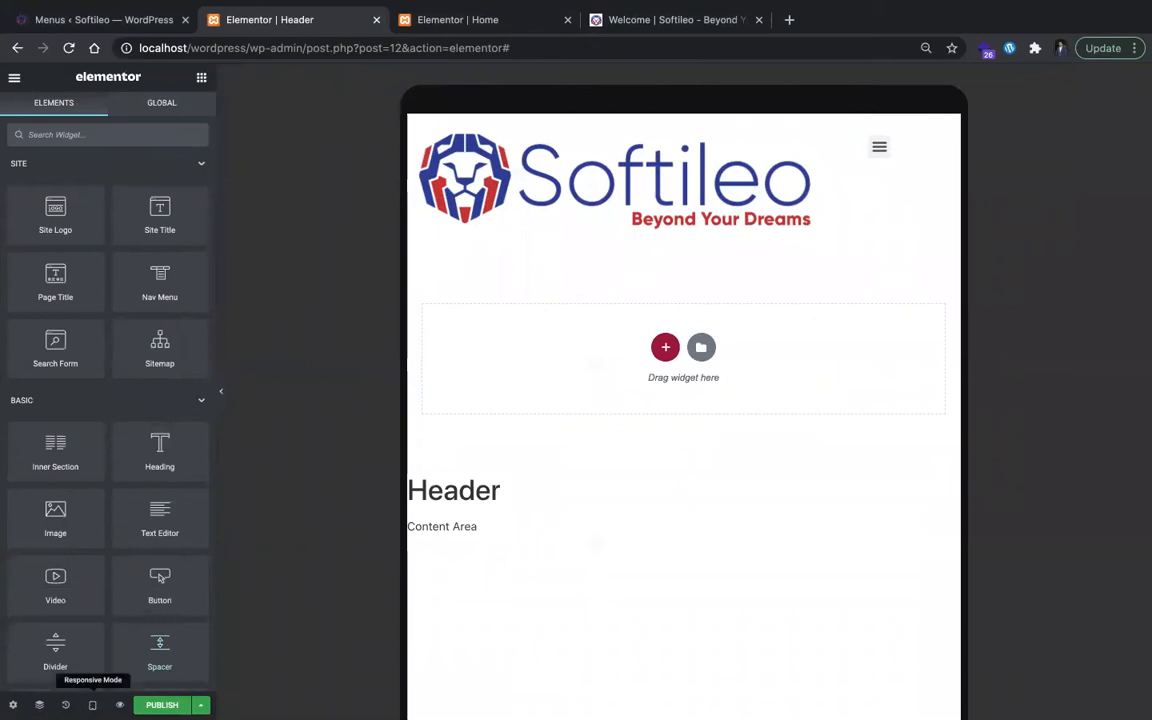
click(92, 705)
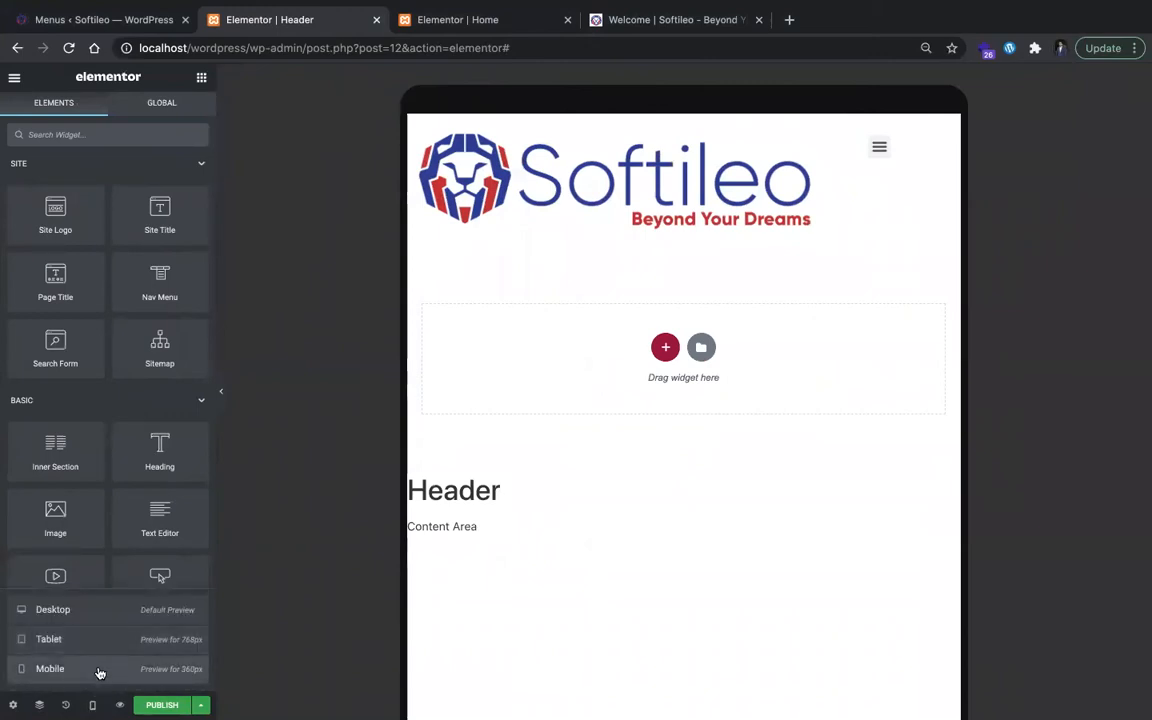
click(100, 669)
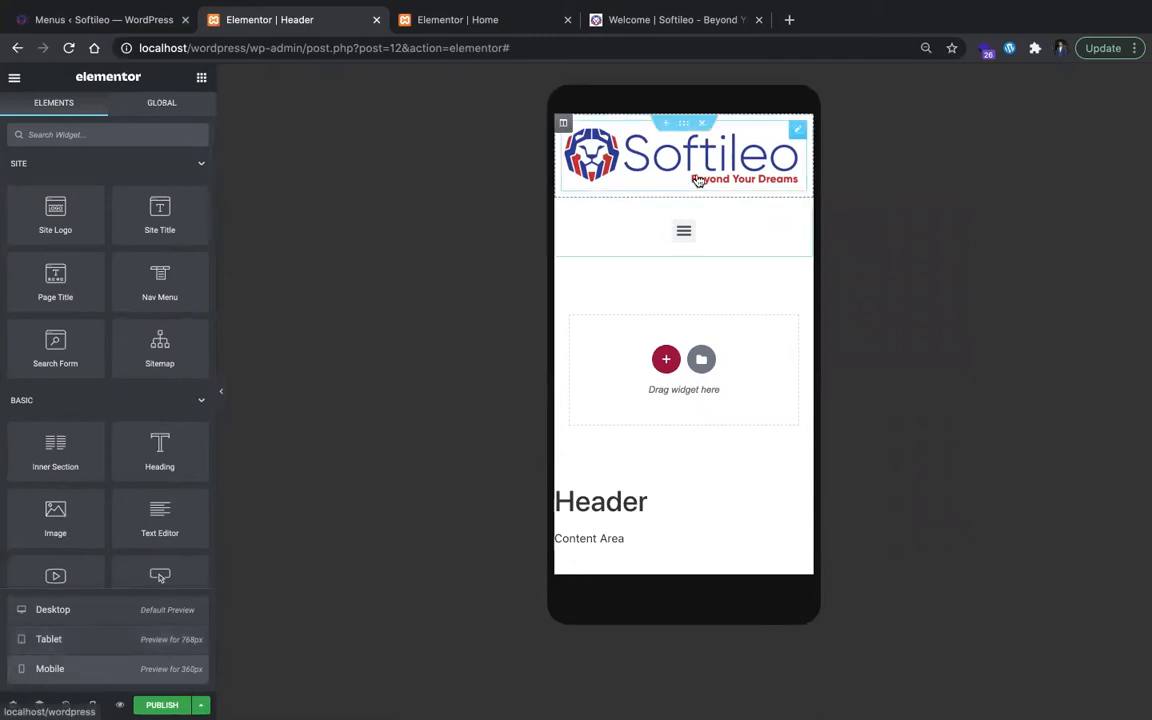
Step: Set the Site Logo's max width for mobile to 70%, after trying 50%, 54% and 80%
click(687, 186)
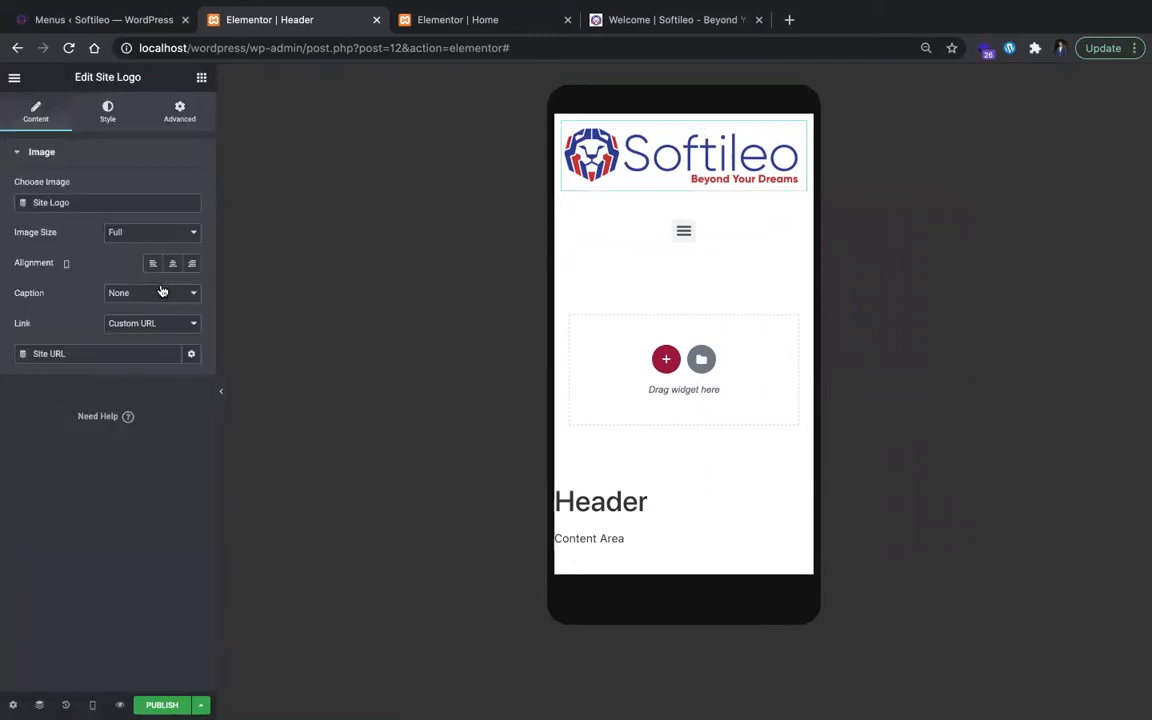
click(107, 112)
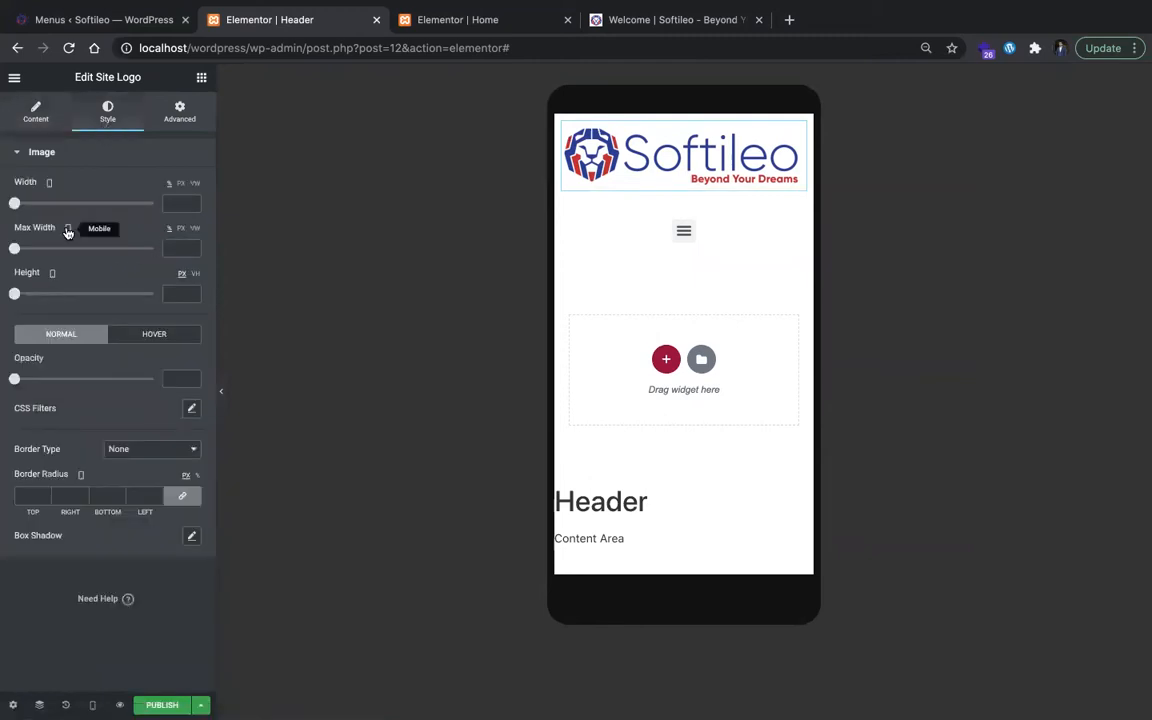
mouse_move(68, 231)
click(180, 248)
text(50)
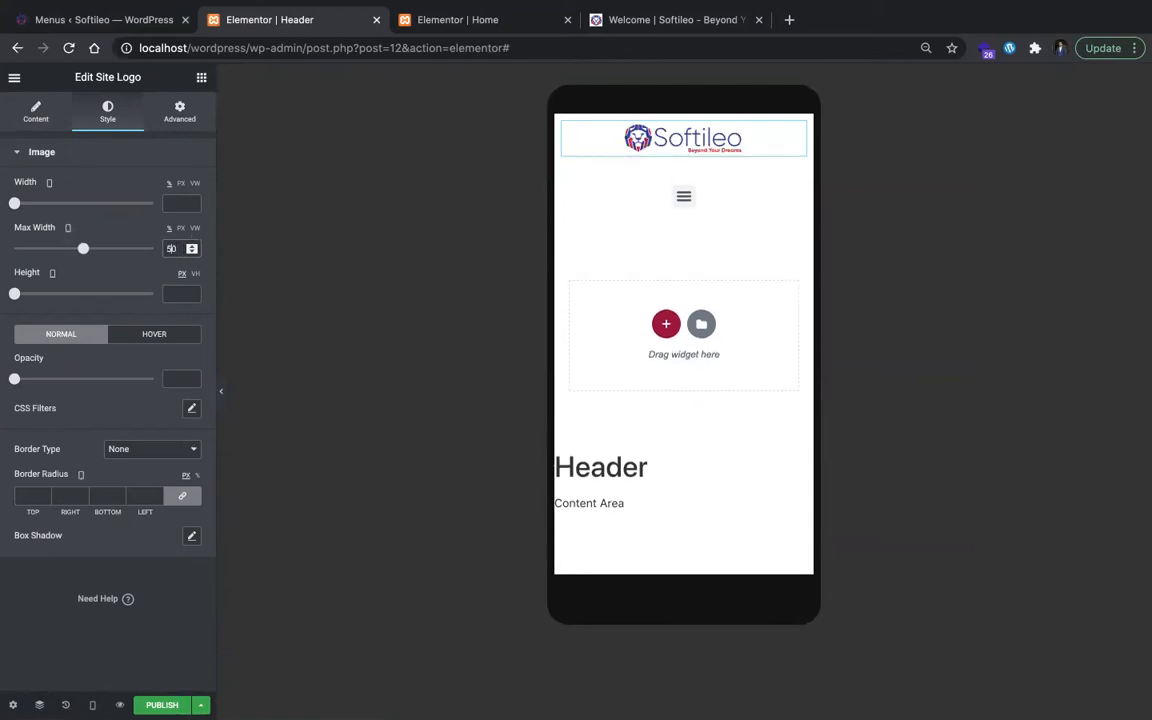
key(Up)
key(Up)
key(Up)
key(Up)
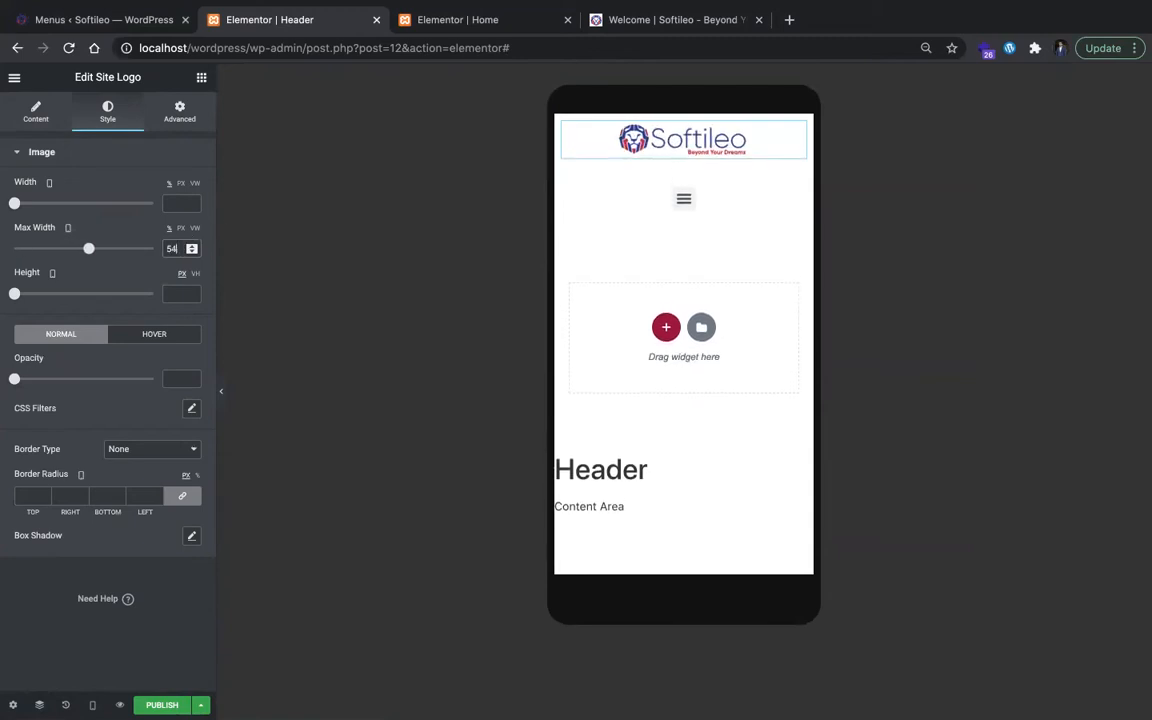
key(BackSpace)
key(BackSpace)
text(80)
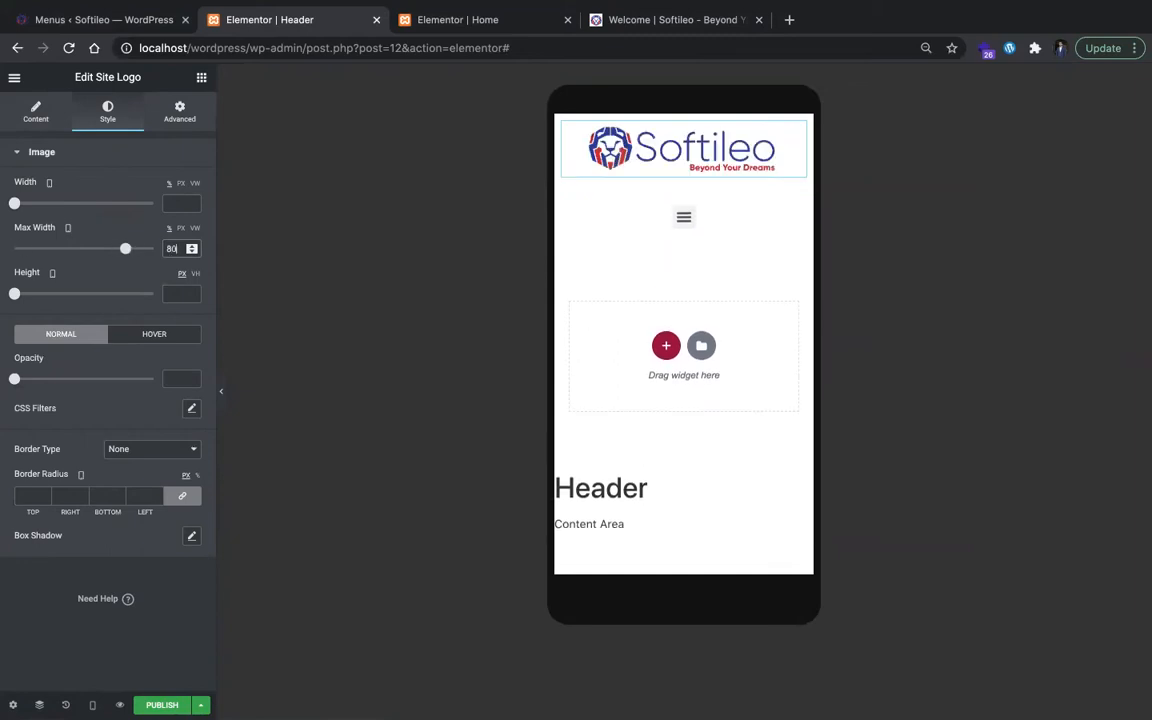
key(BackSpace)
key(BackSpace)
text(70)
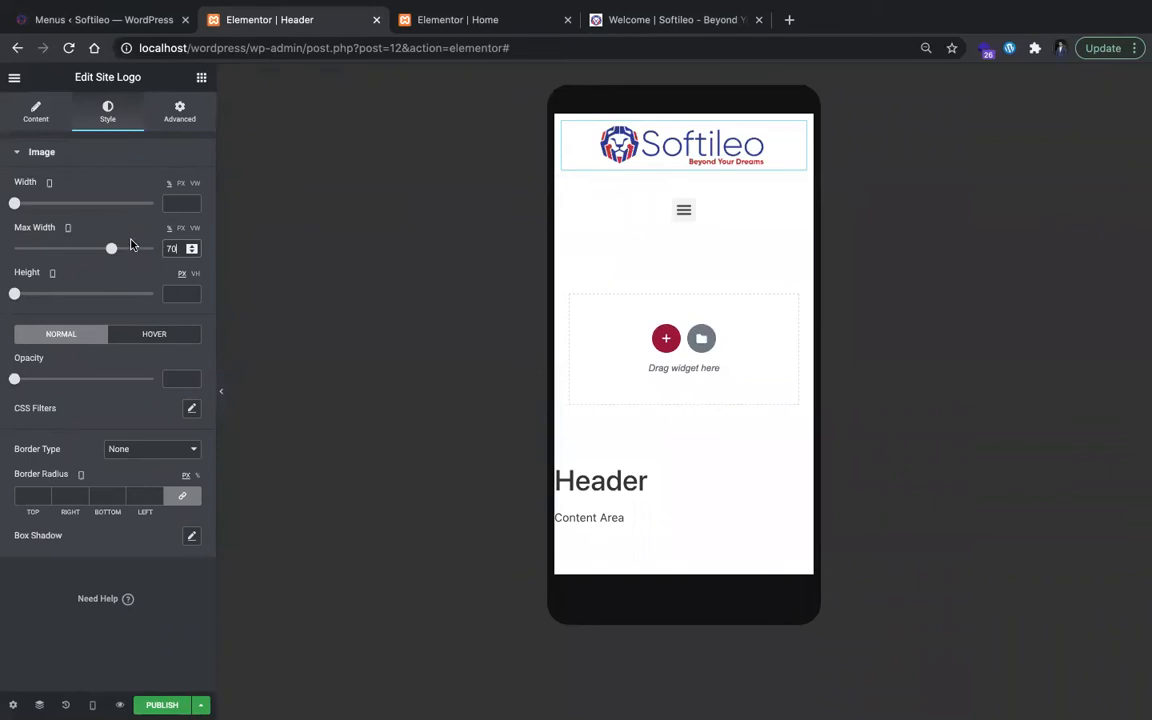
Step: For the tablet view, set the Site Logo's max width to 40% and its alignment to left
click(68, 229)
click(67, 197)
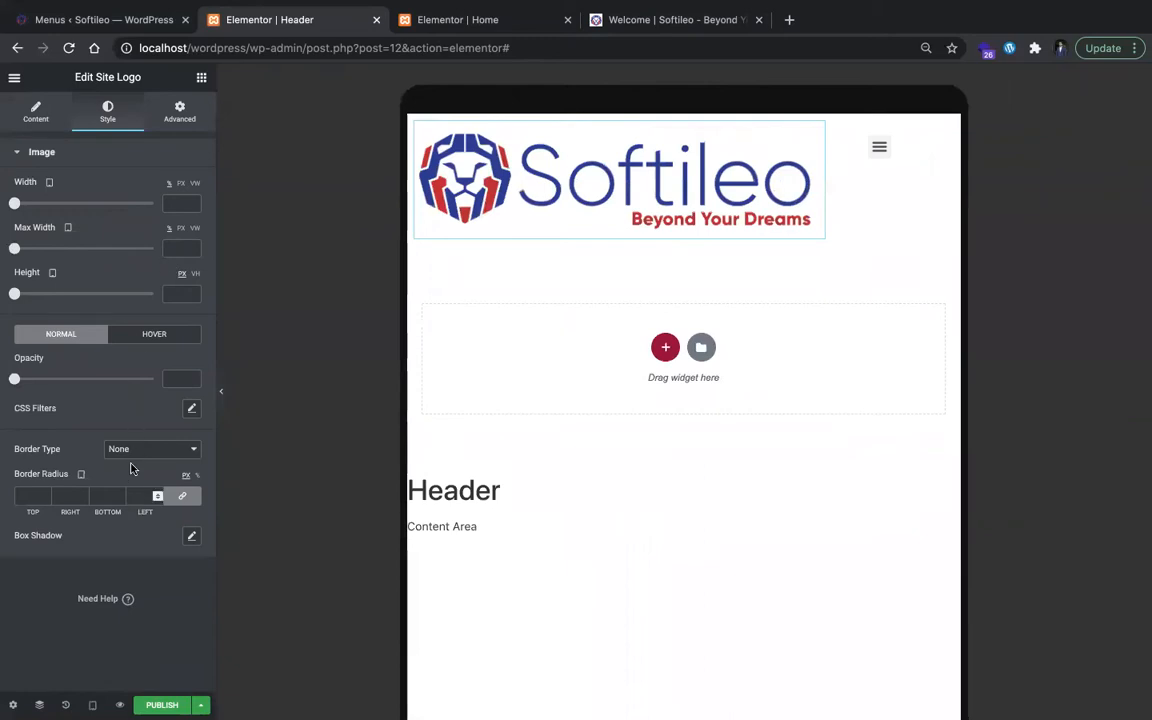
click(168, 248)
text(40)
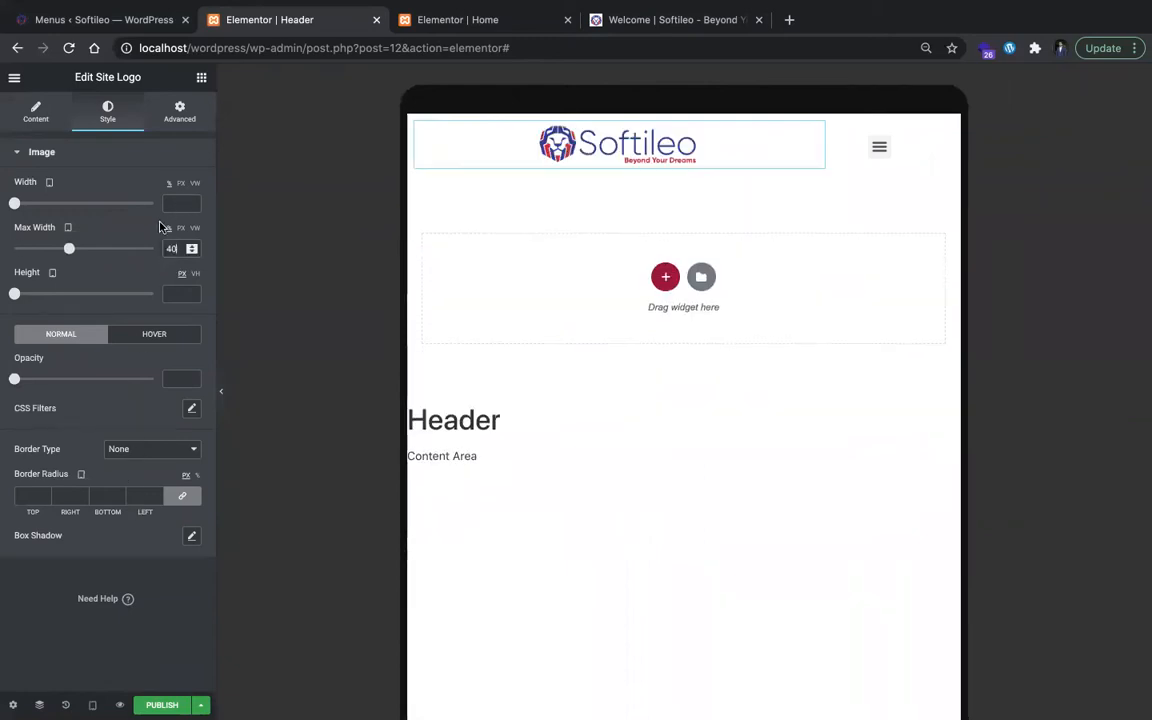
click(36, 110)
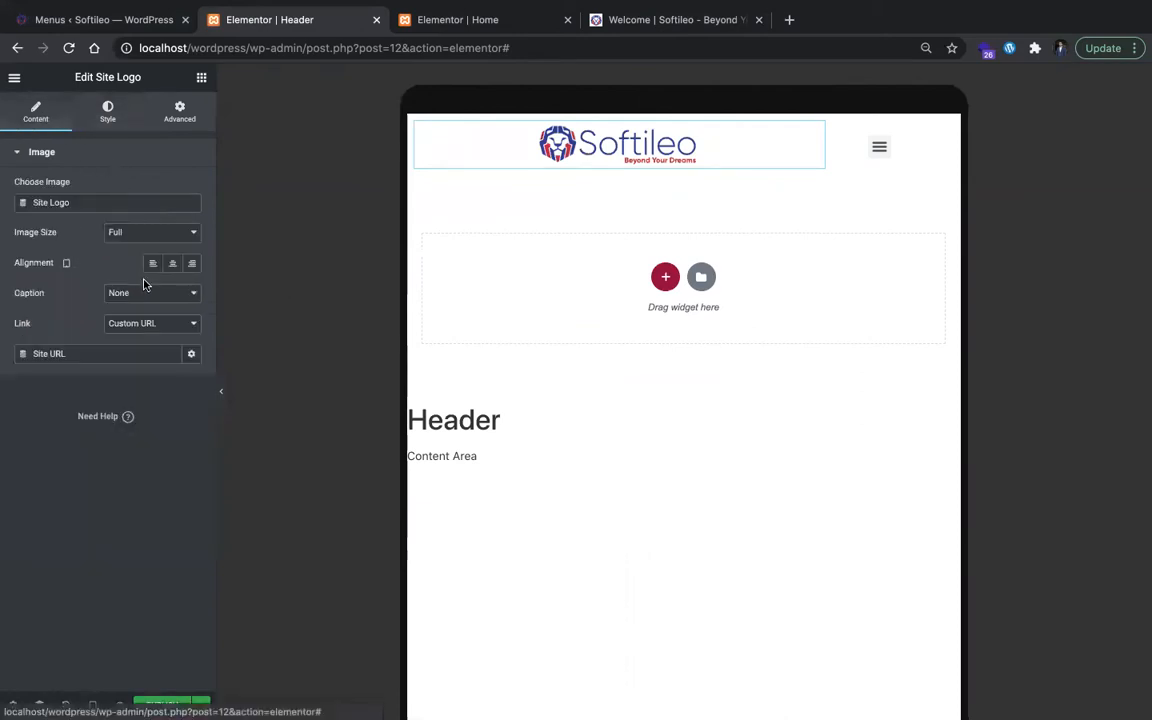
click(152, 263)
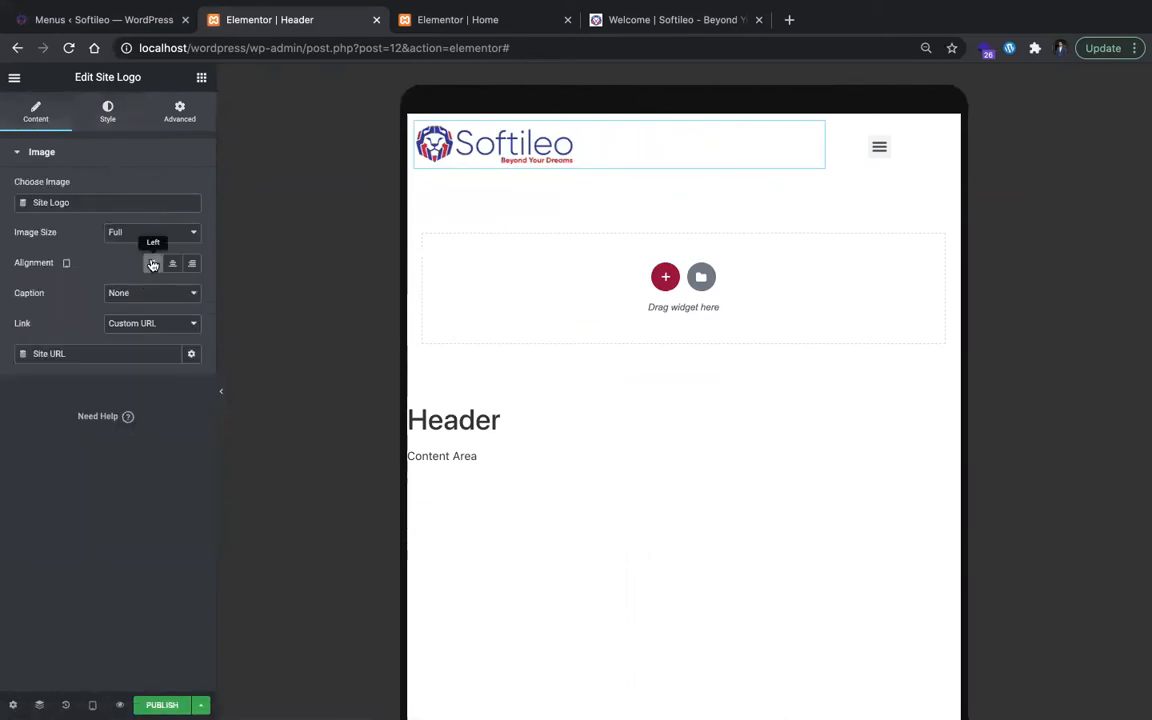
Step: Toggle the tablet hamburger menu and examine the Nav Menu's Dropdown and Toggle Button style settings
click(880, 150)
click(880, 150)
click(880, 150)
click(882, 150)
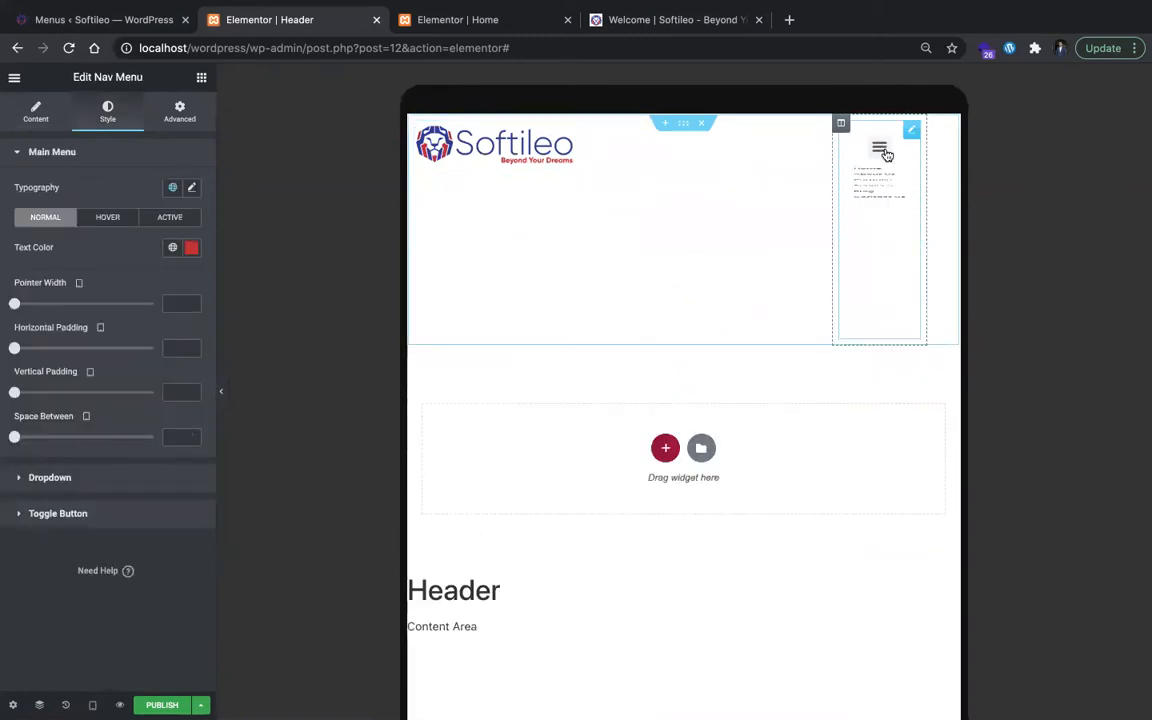
click(46, 478)
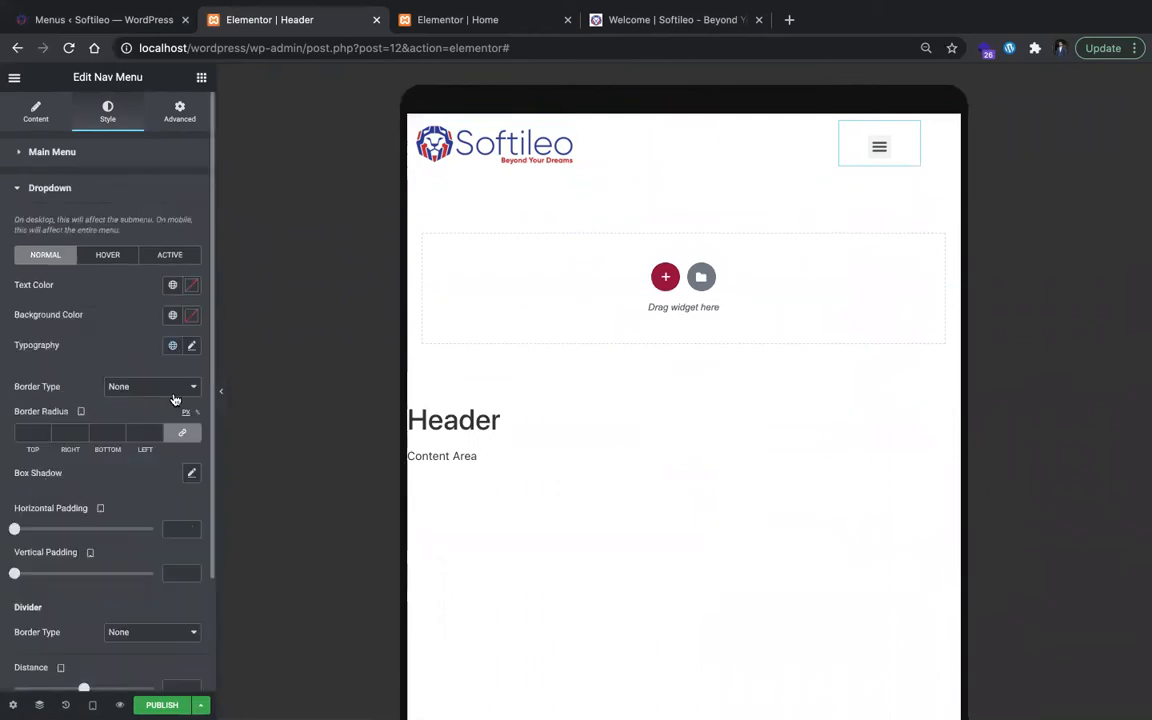
scroll(174, 399, down, 2)
scroll(126, 466, down, 2)
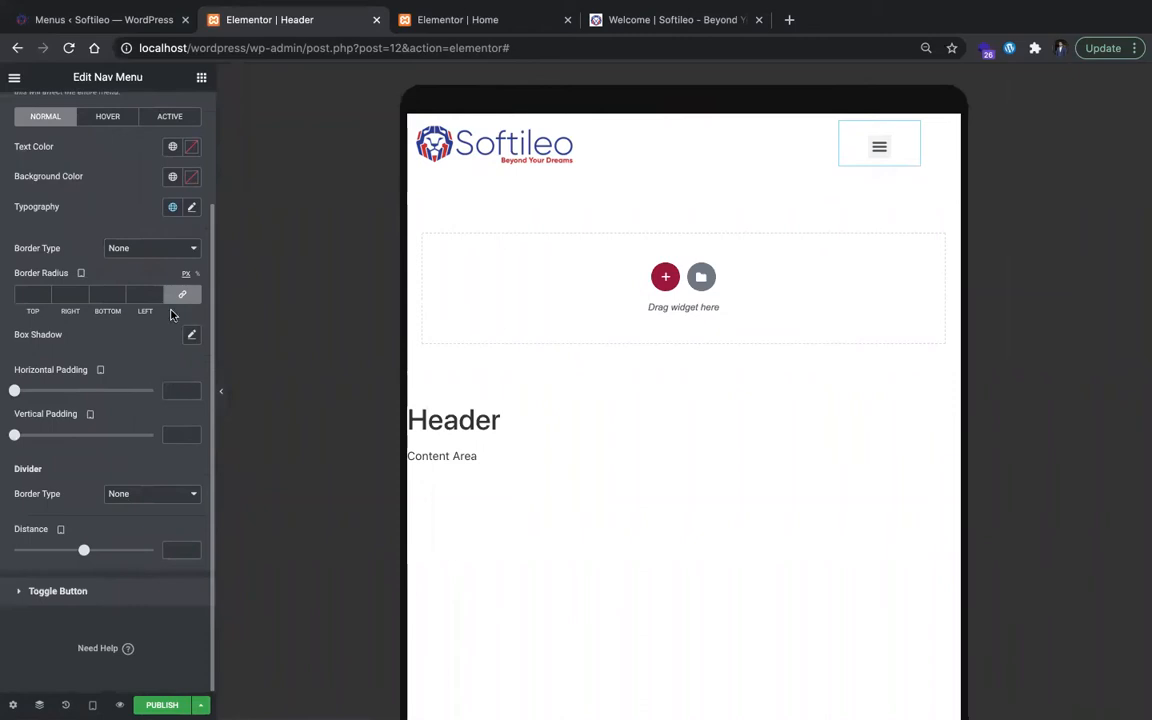
scroll(170, 315, up, 3)
scroll(115, 310, down, 3)
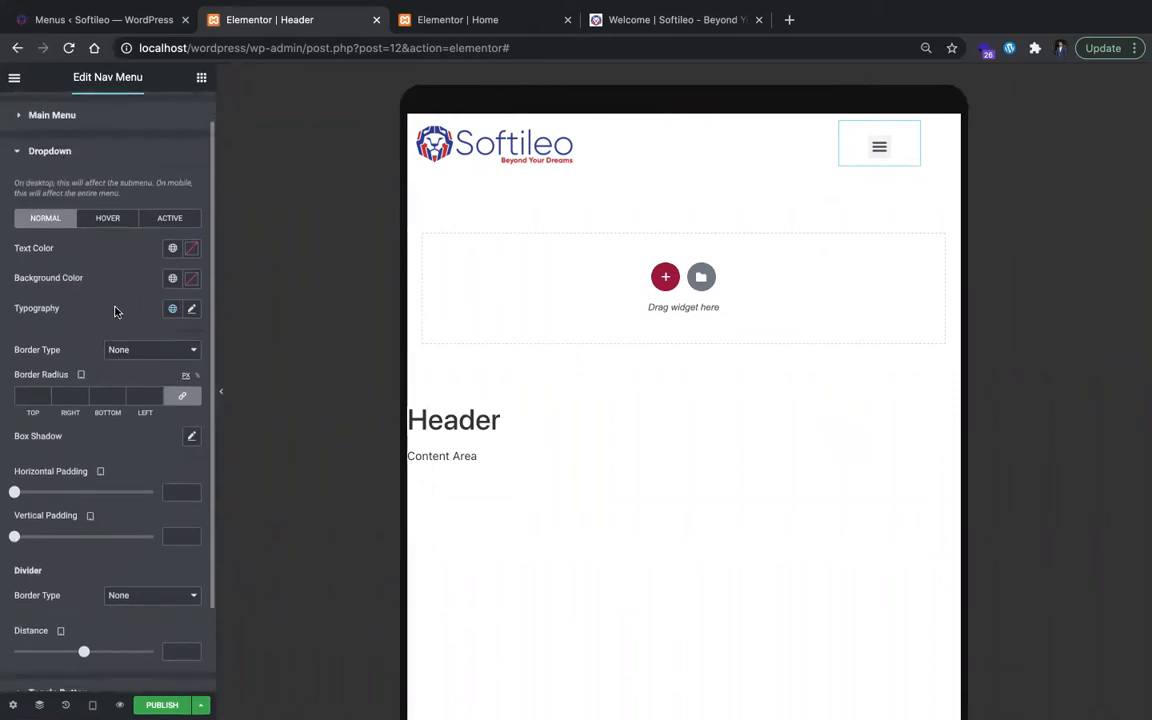
click(95, 589)
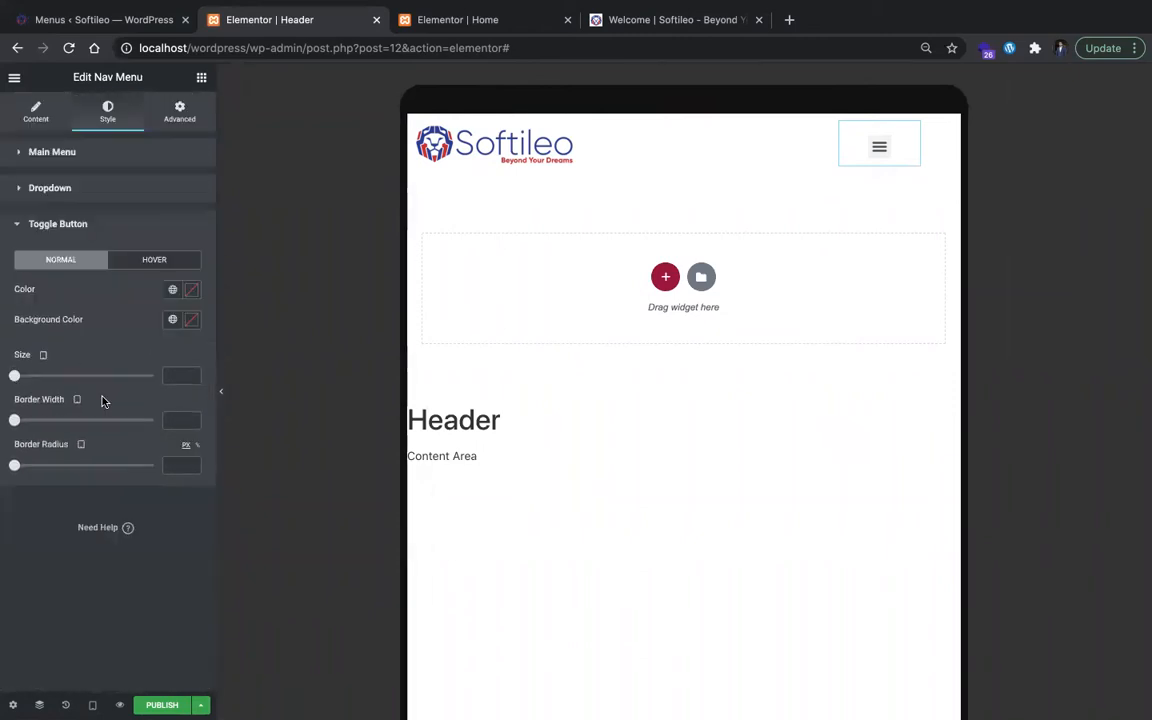
click(50, 188)
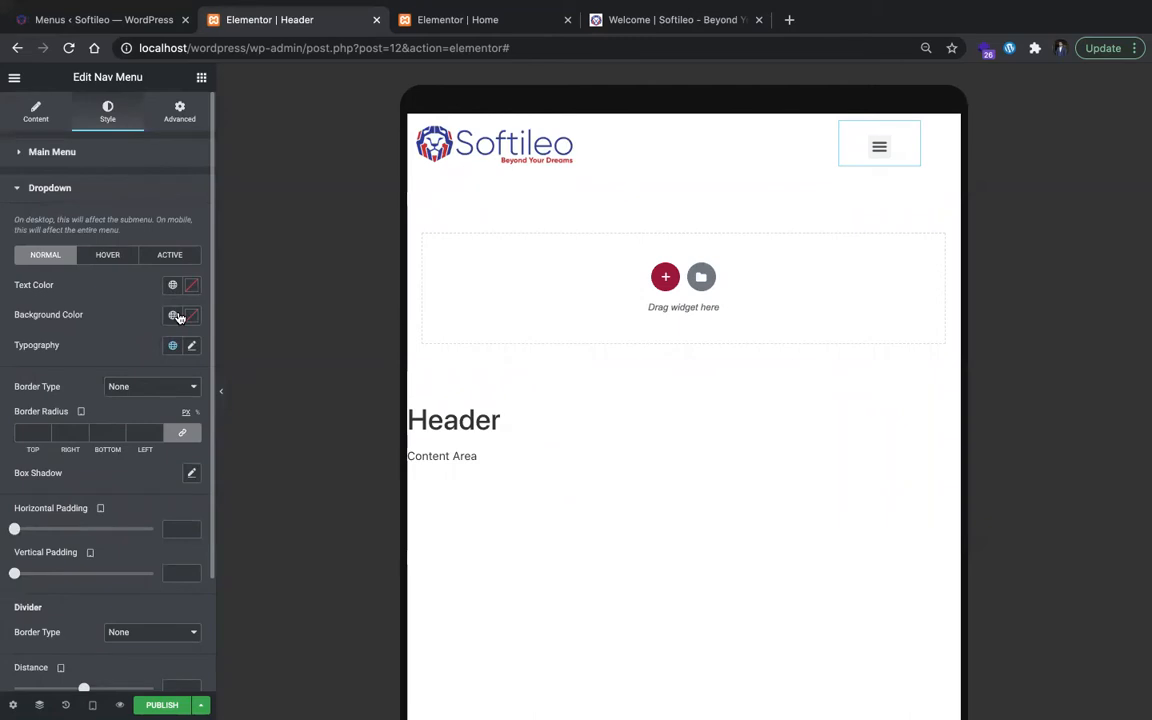
Step: Try the Primary global color as the tablet dropdown's background with the menu open, and reset it to default
click(176, 316)
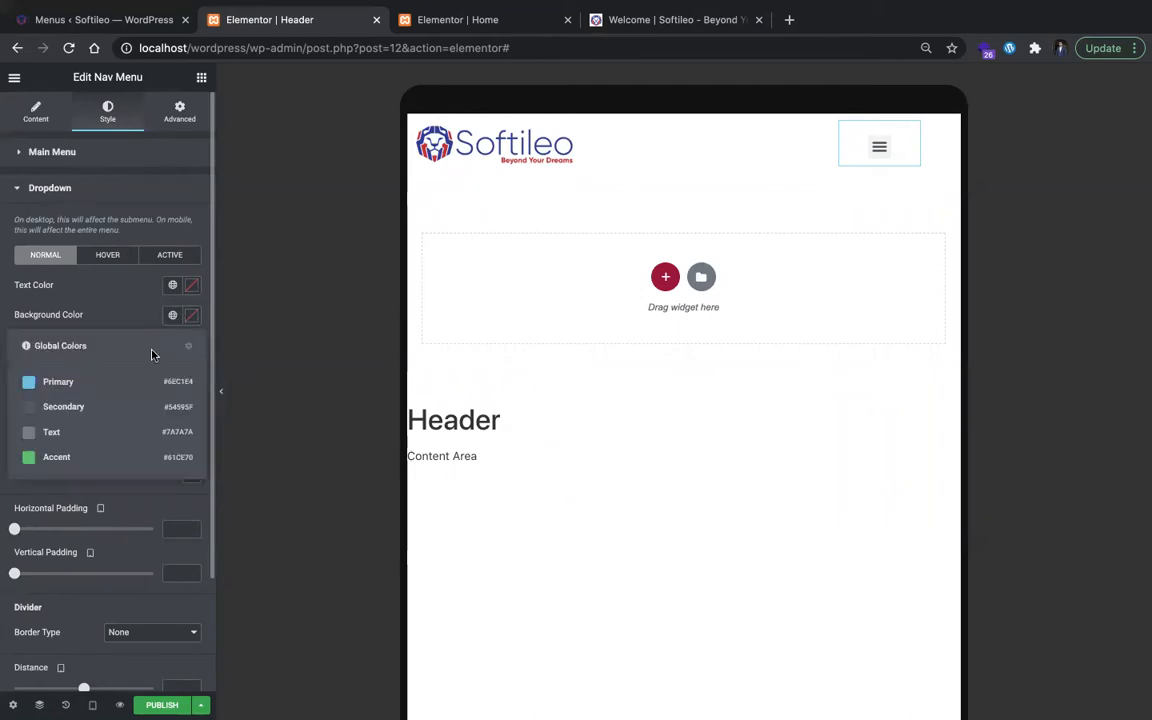
click(55, 382)
click(883, 147)
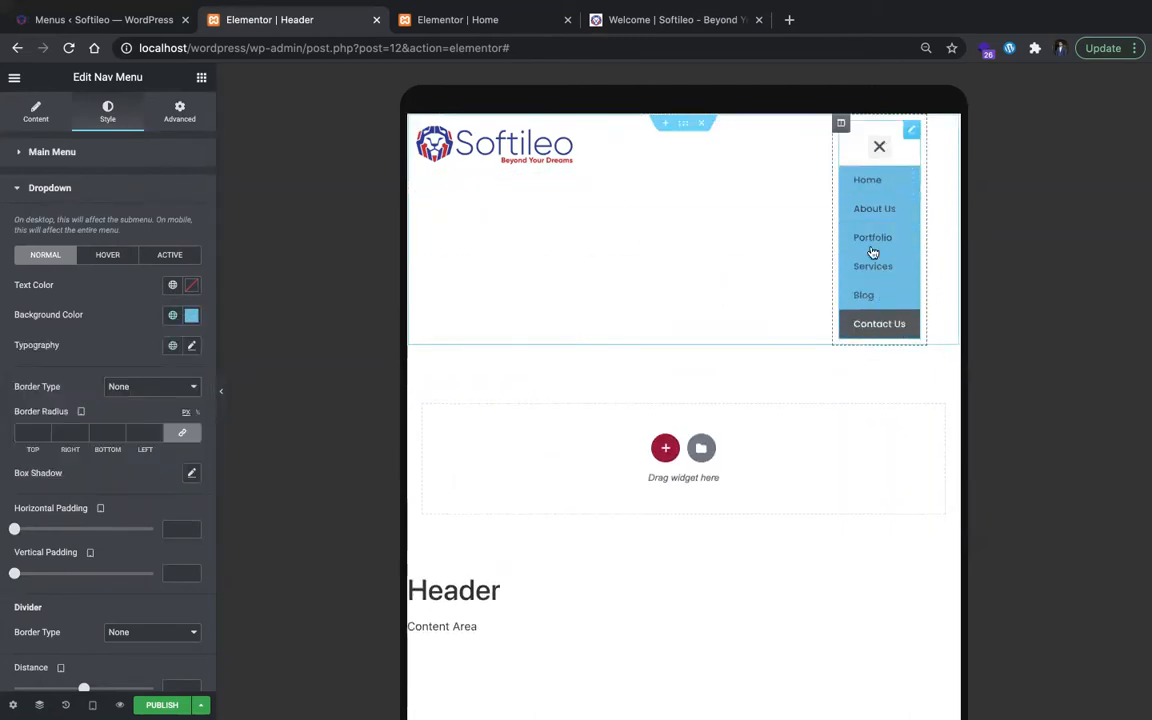
click(191, 315)
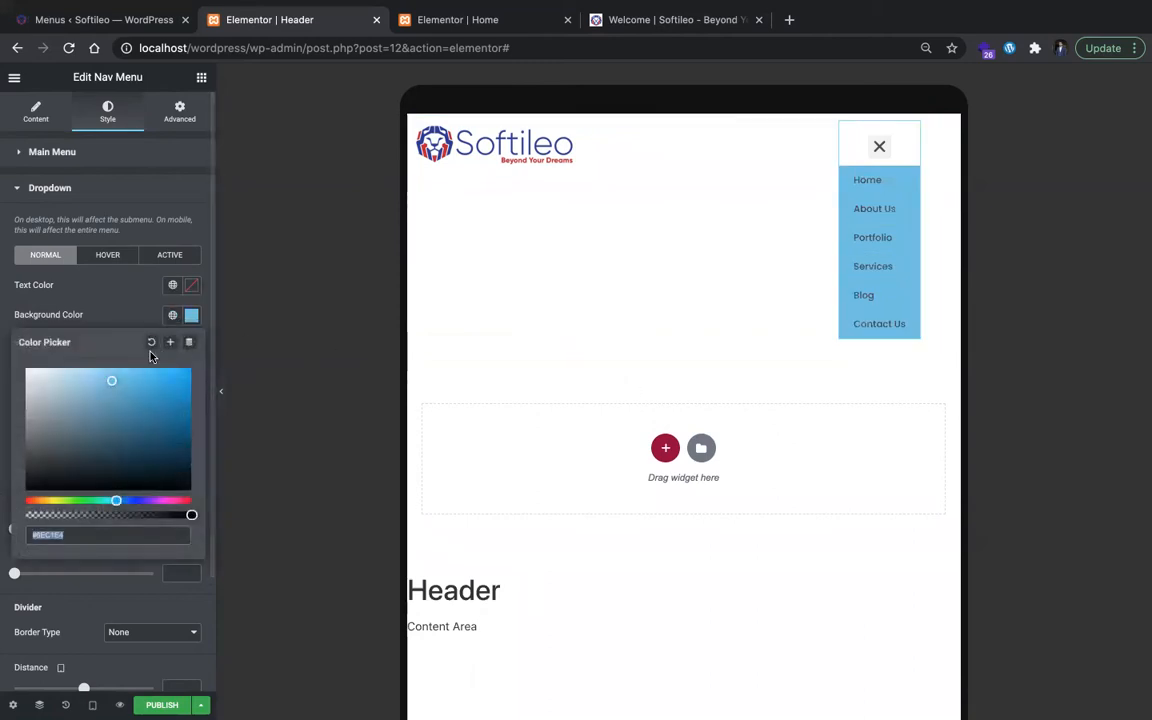
click(152, 342)
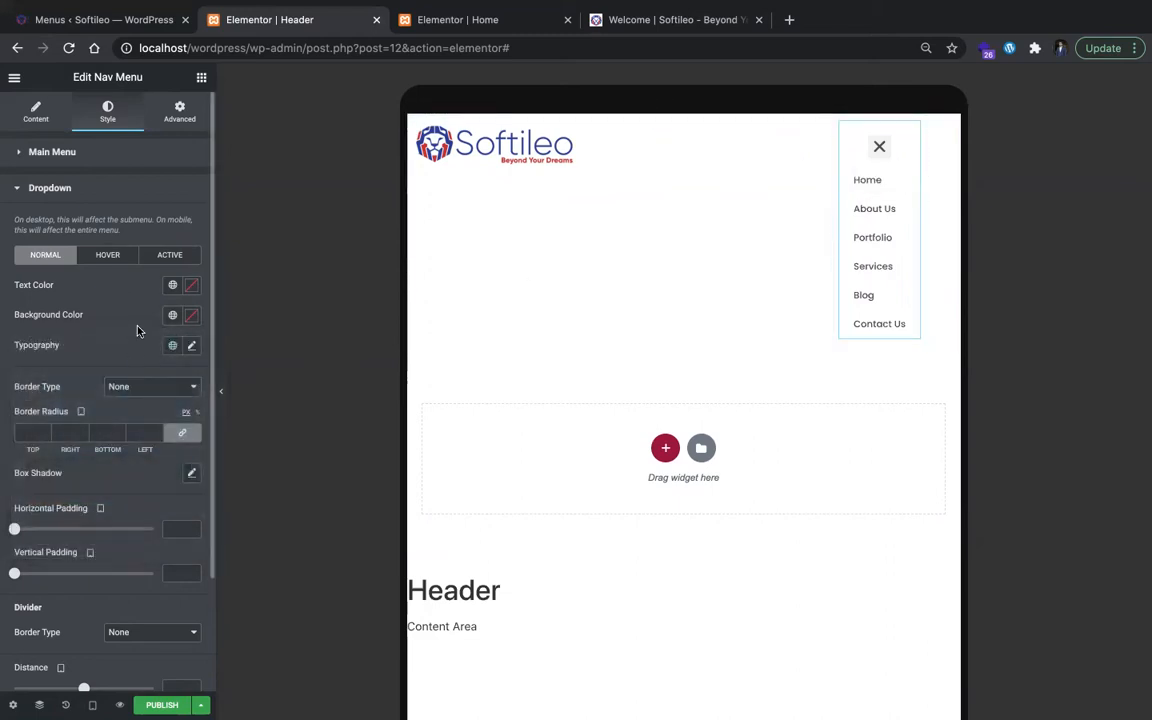
click(174, 286)
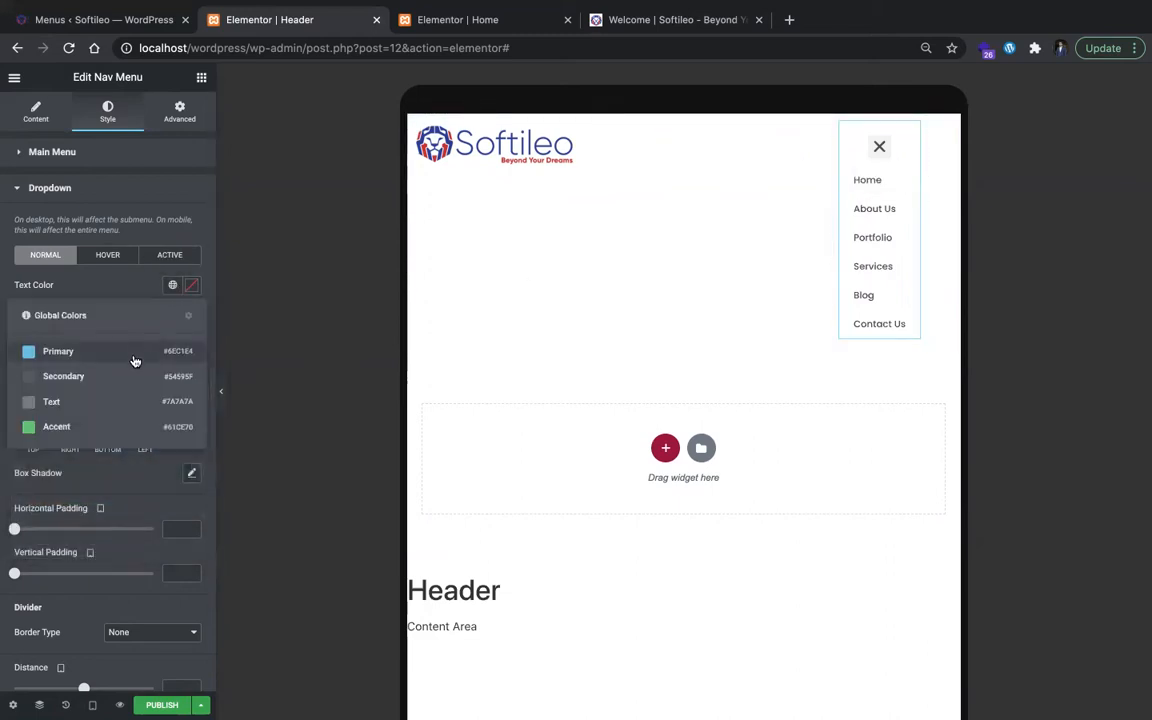
click(141, 287)
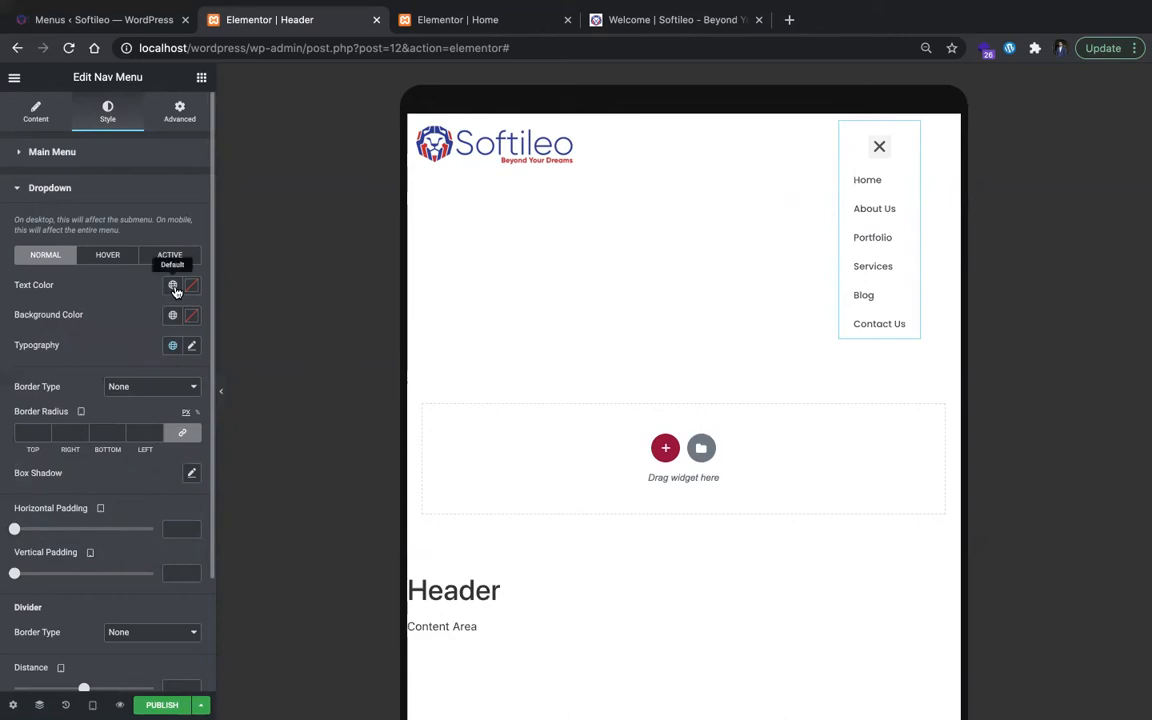
click(174, 287)
click(146, 291)
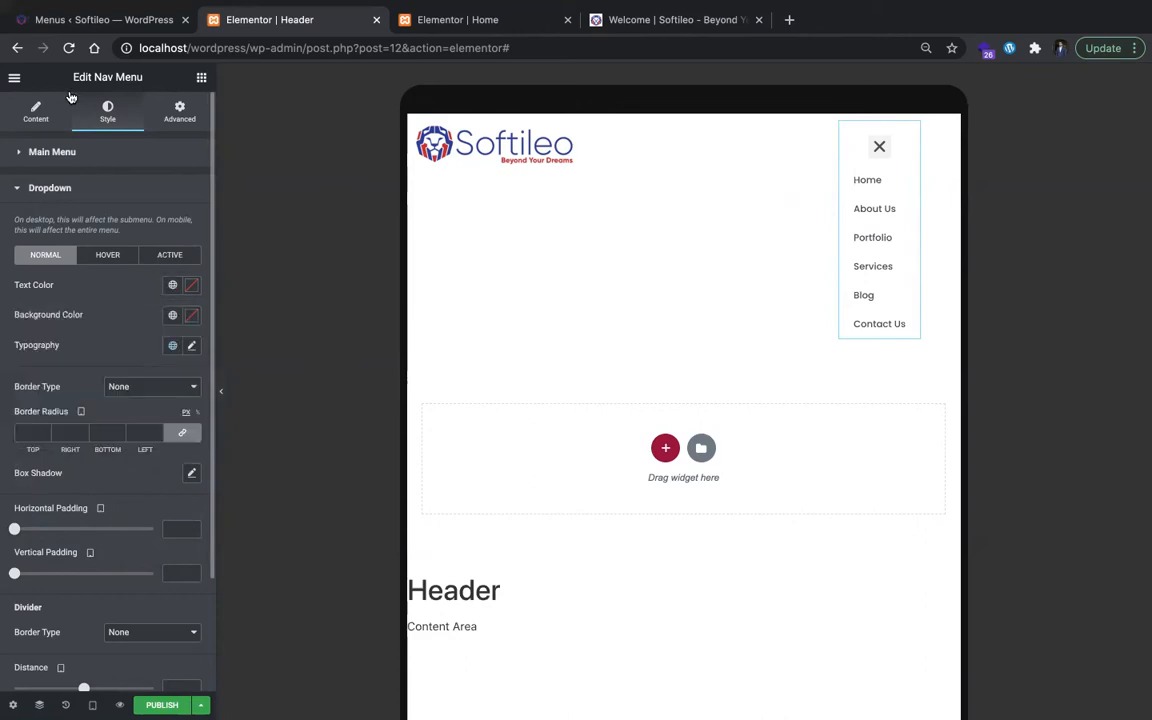
Step: In the Site Settings, set the Primary global color to #2C3691 and save the change
click(15, 79)
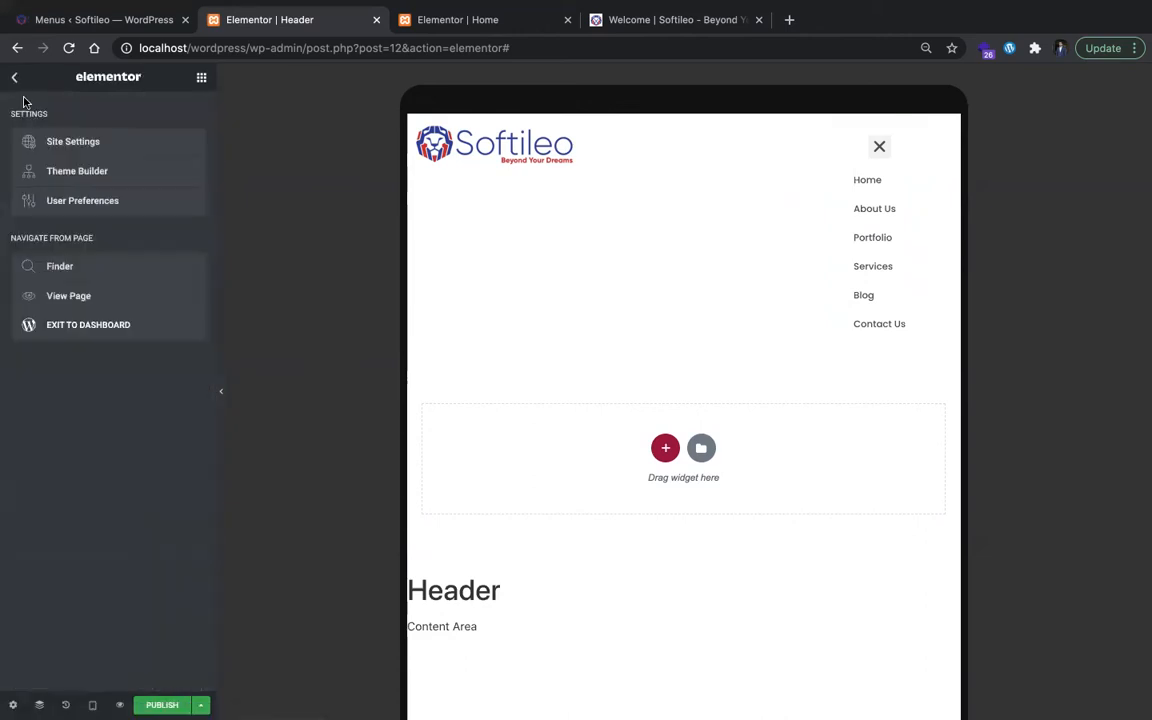
click(65, 143)
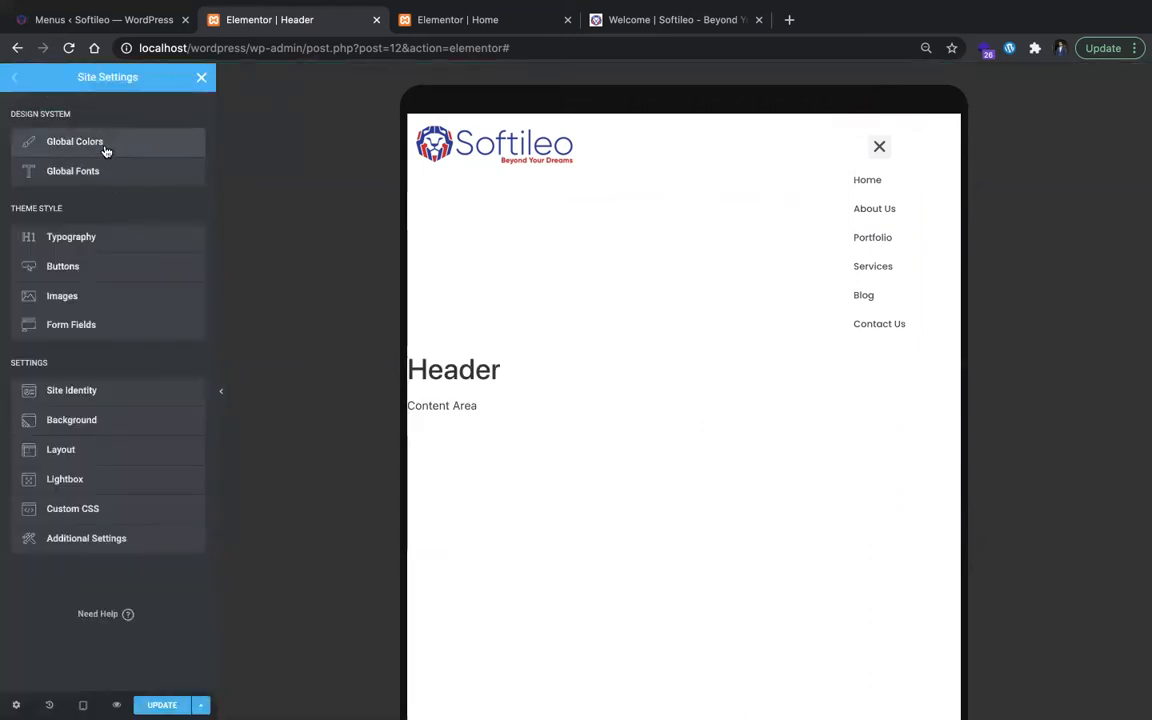
click(106, 148)
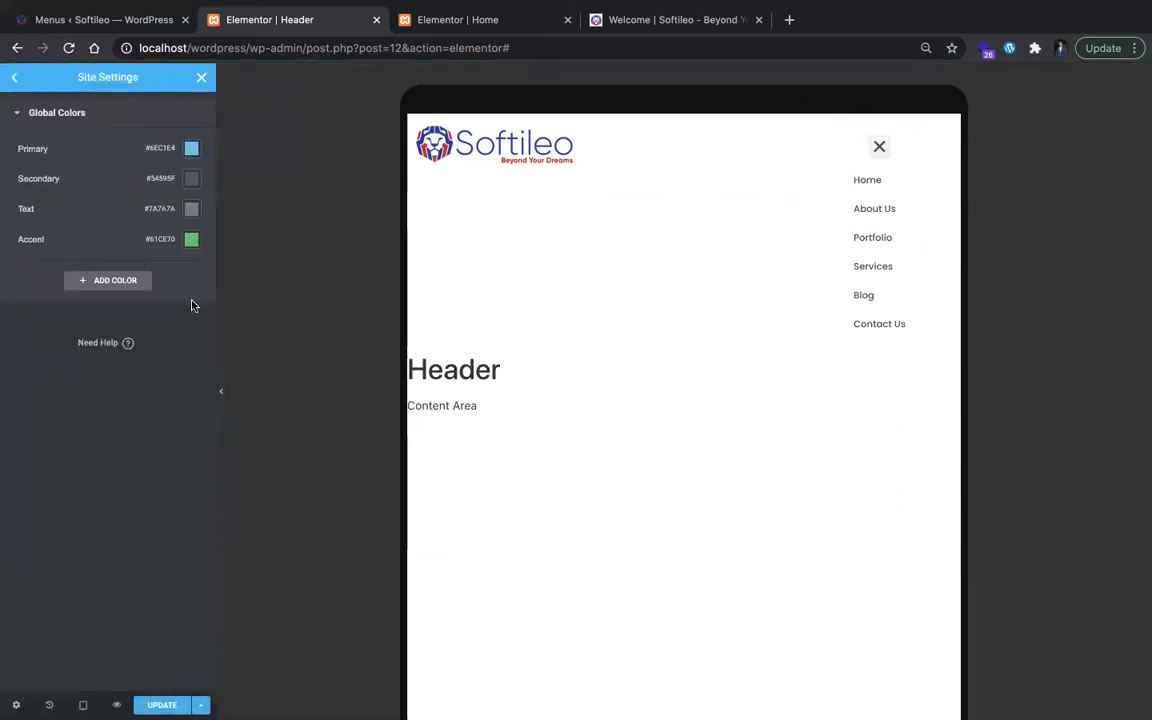
click(191, 148)
text(#2C3691)
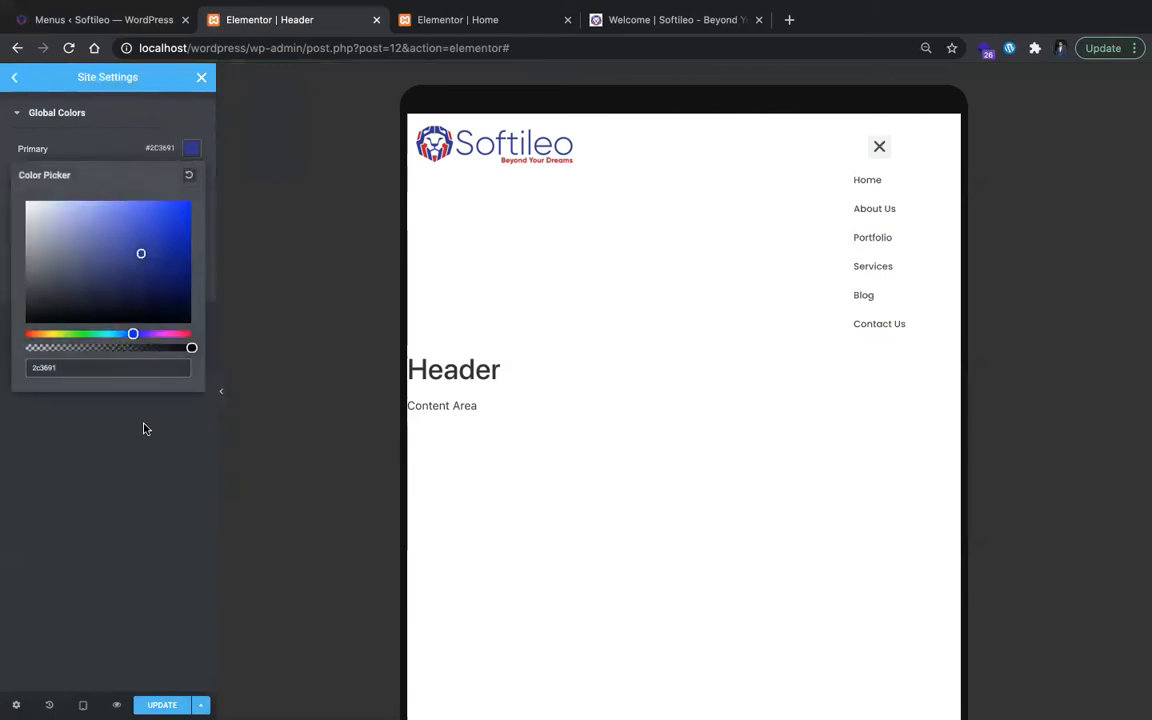
click(142, 447)
click(468, 22)
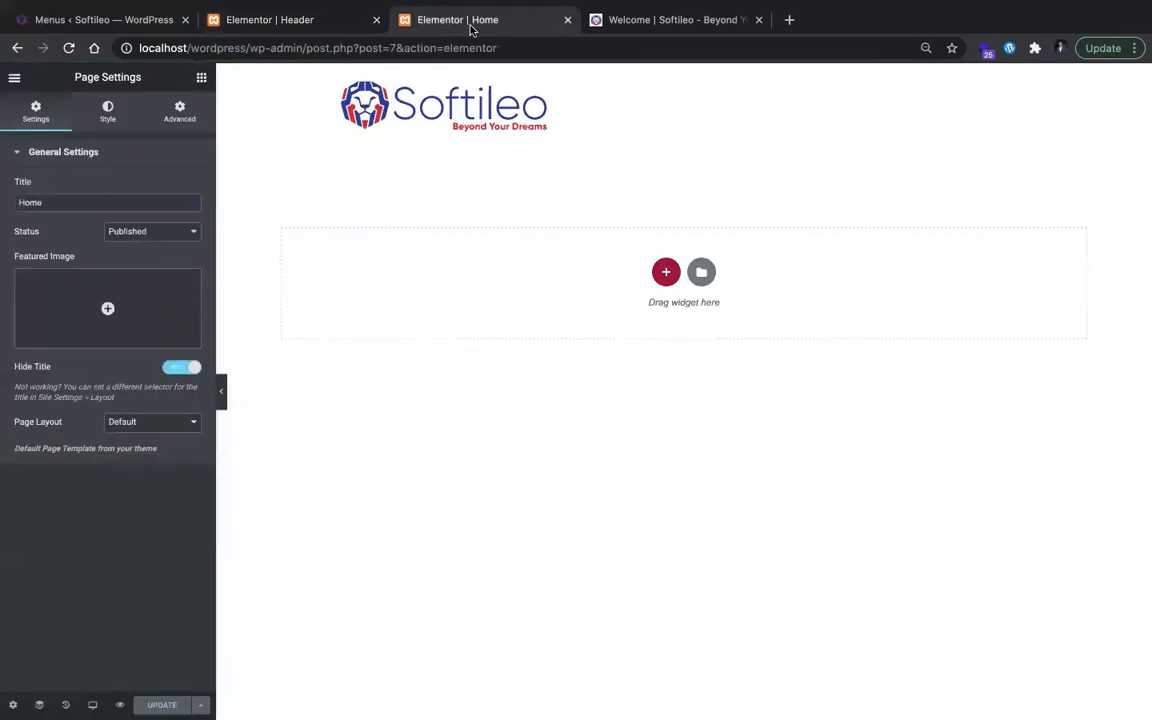
click(295, 20)
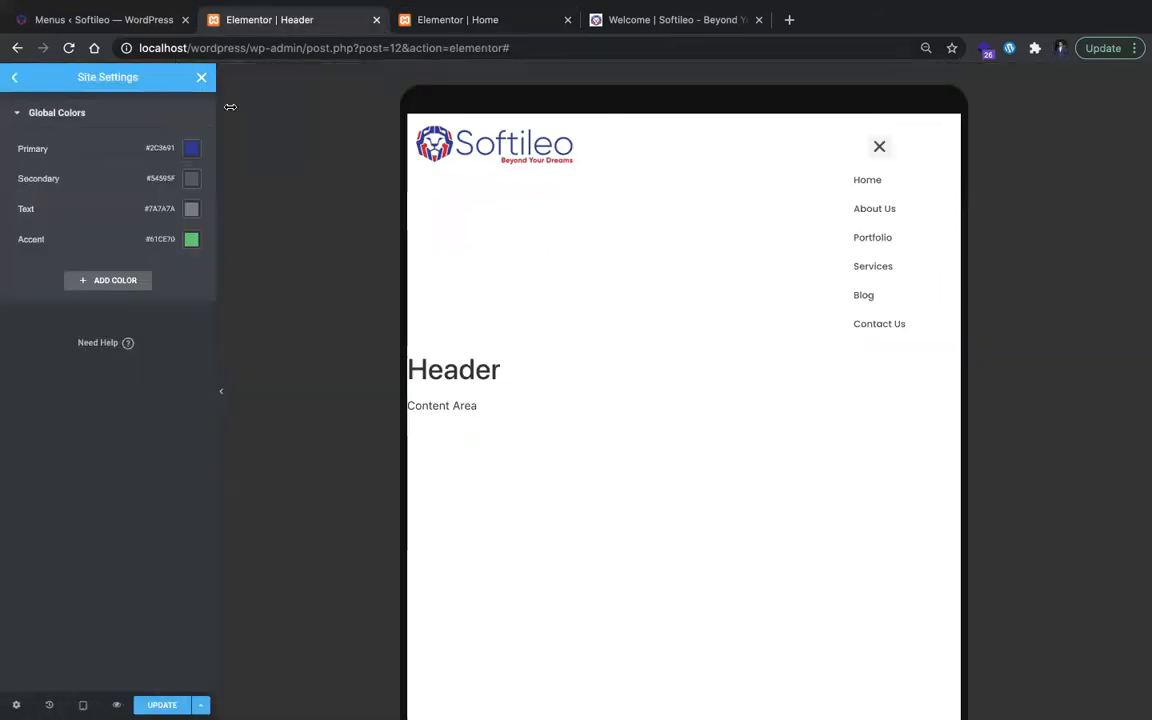
click(163, 705)
Step: Return to the desktop preview, leave Site Settings and copy the Nav Menu's main text color code
click(20, 82)
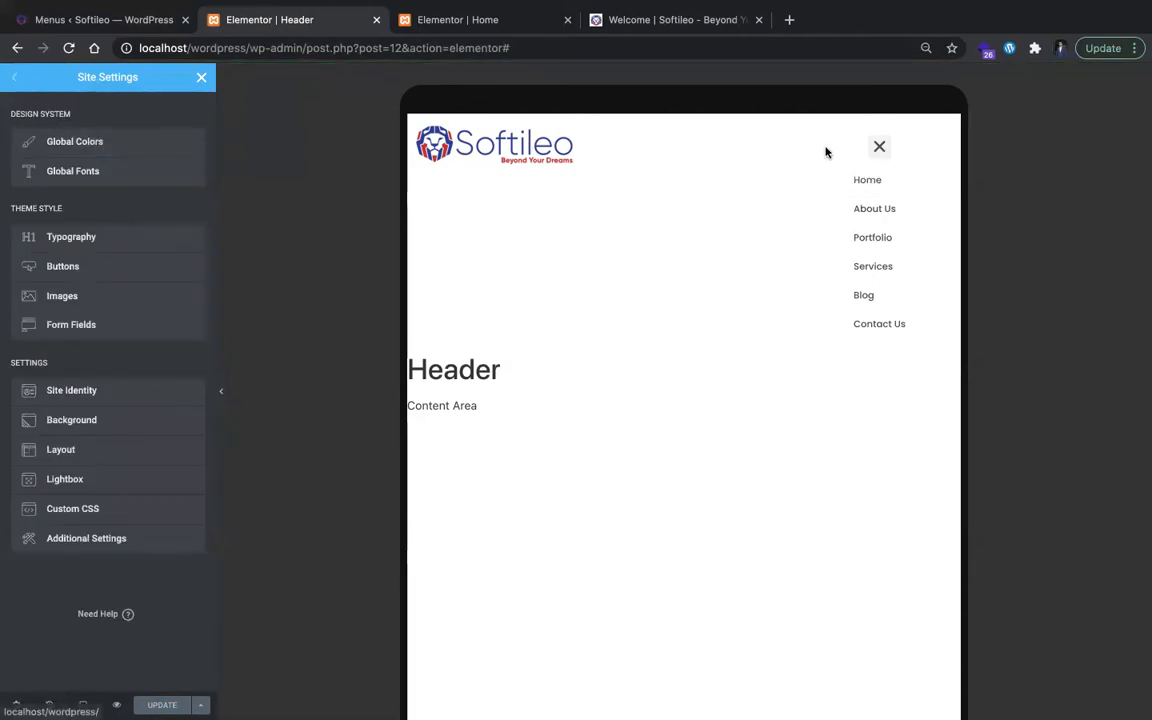
click(83, 705)
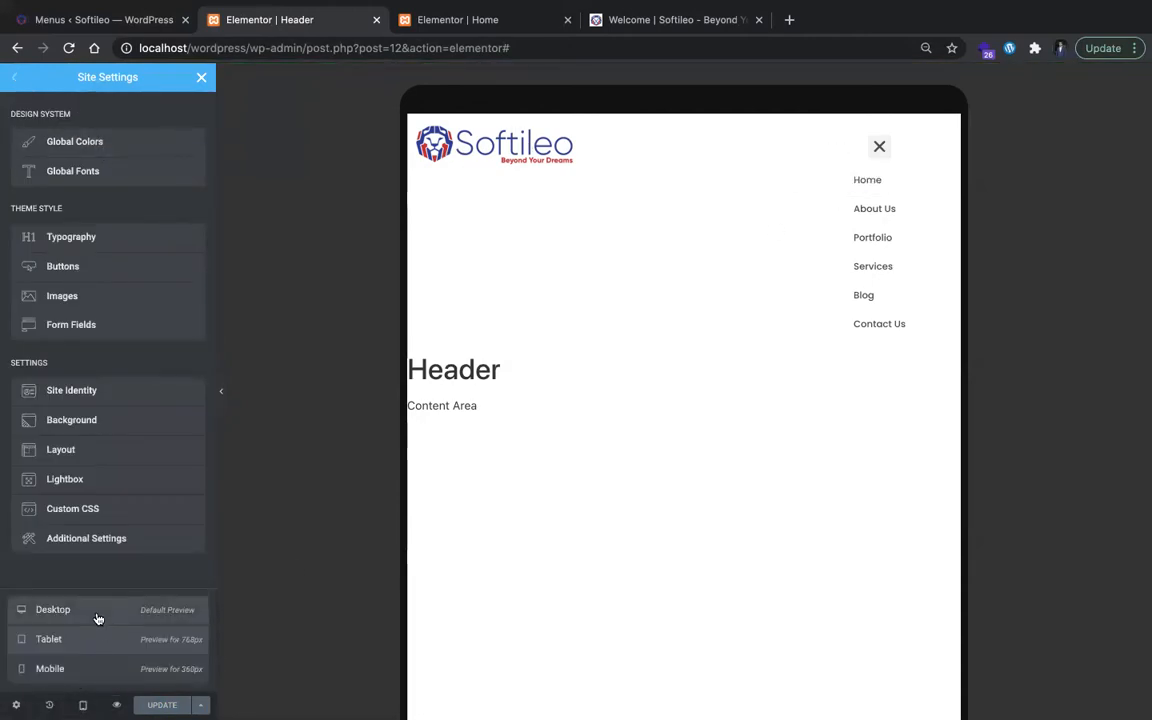
click(98, 619)
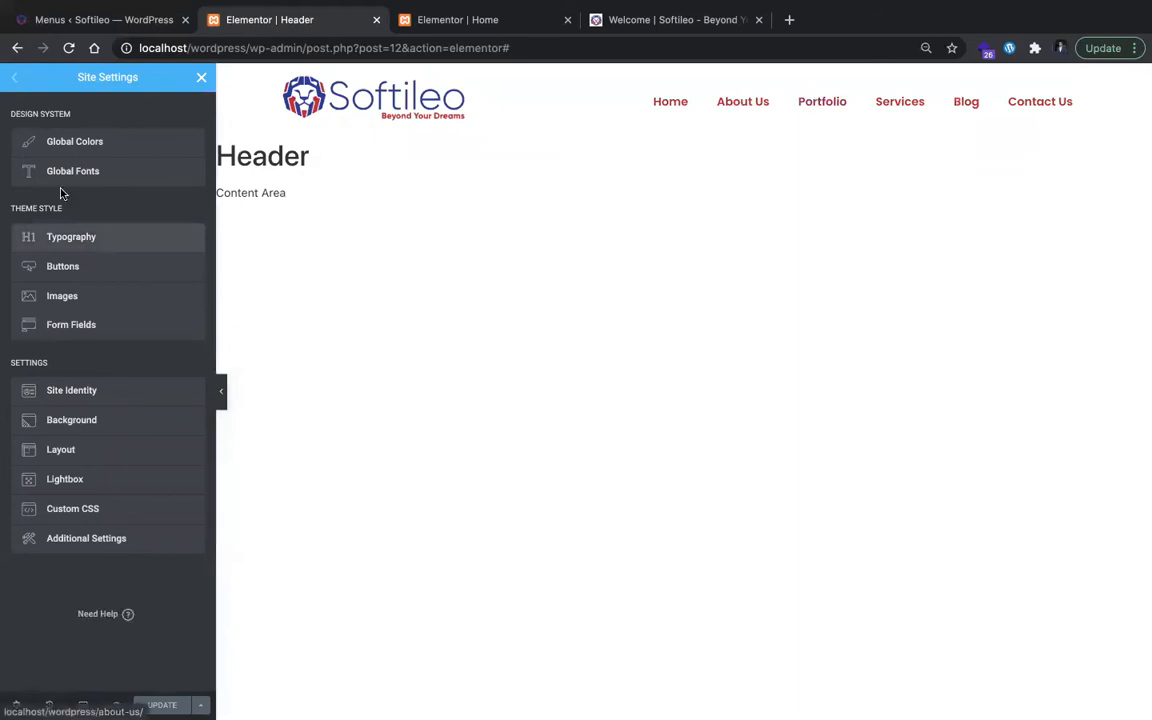
click(200, 79)
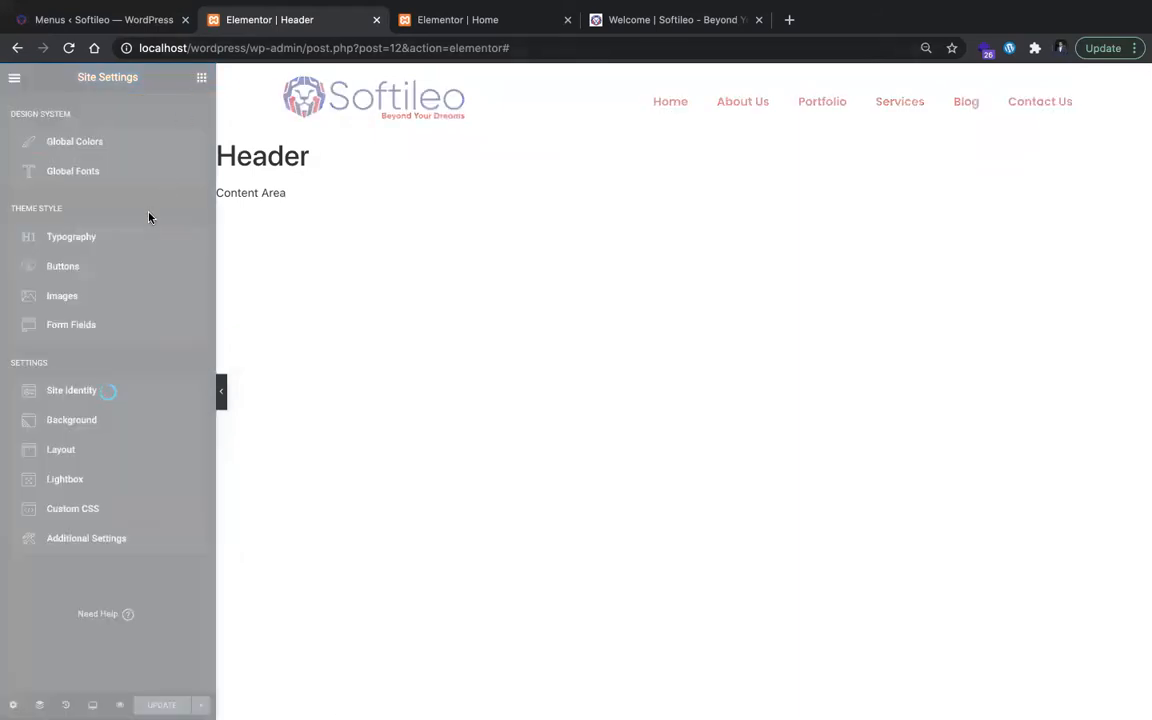
click(656, 103)
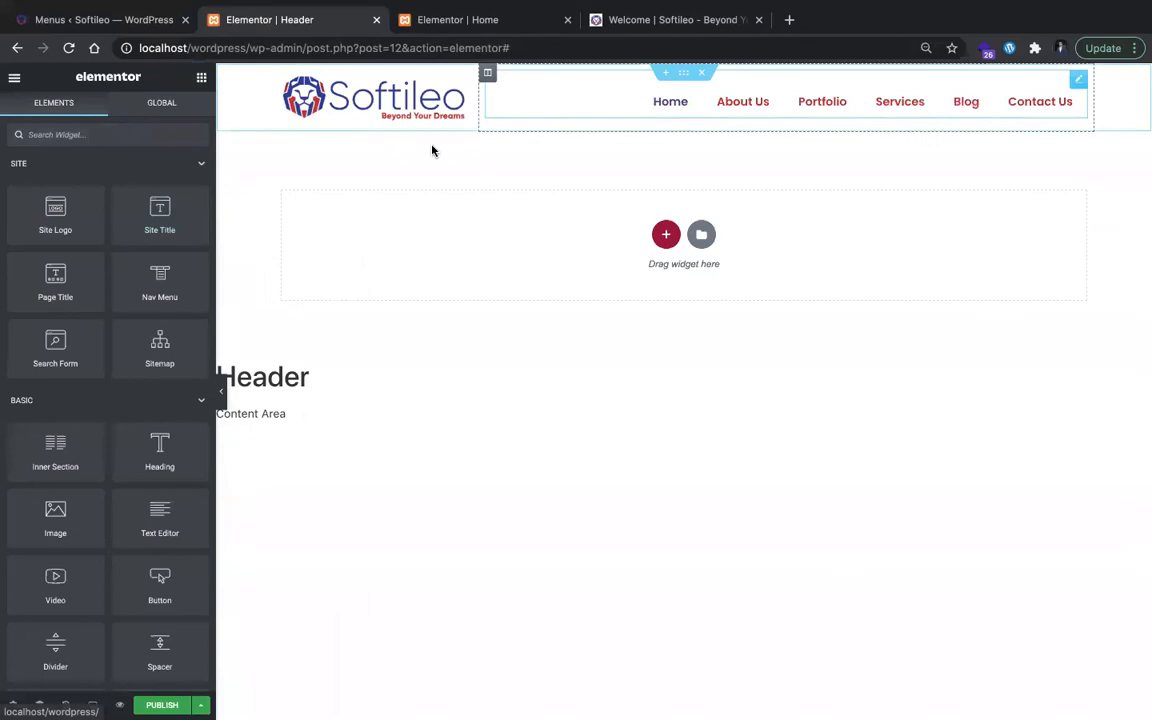
click(188, 246)
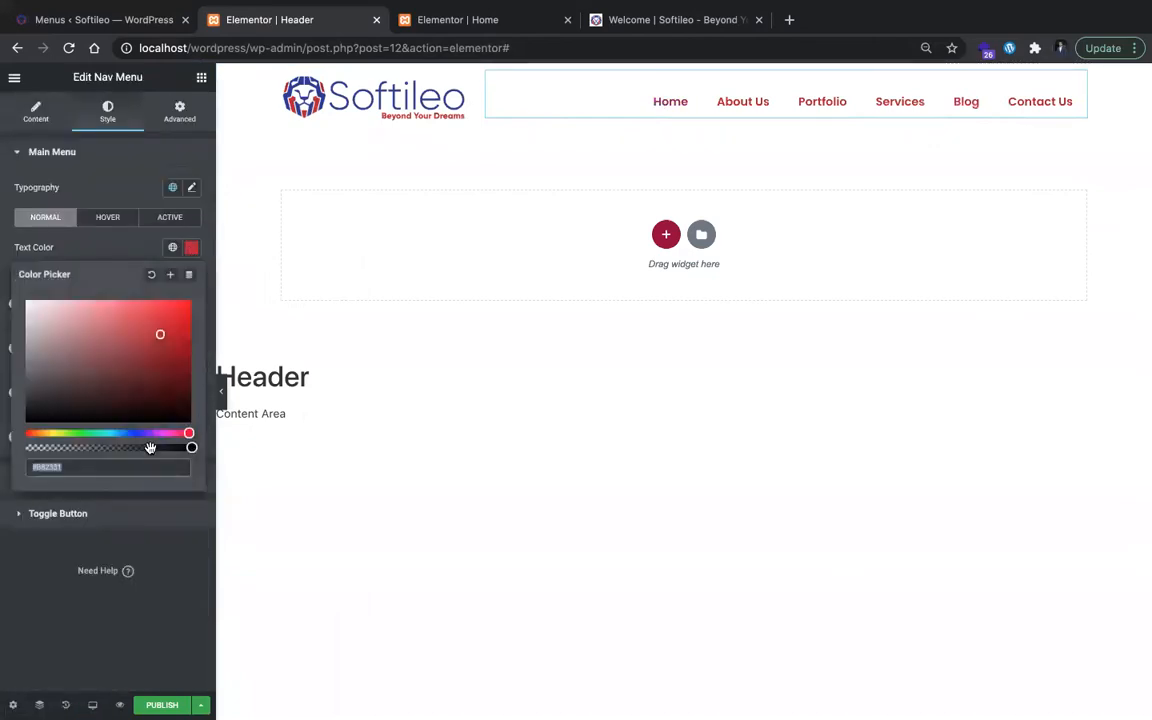
click(275, 472)
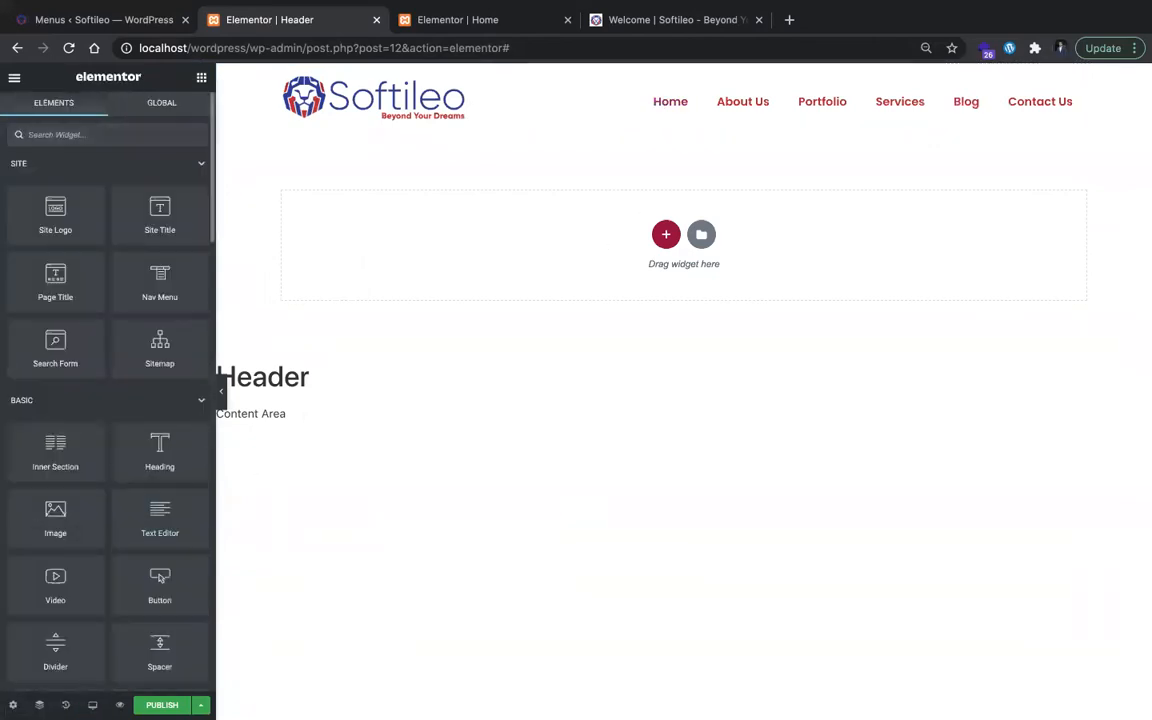
Step: Set the Secondary global color to #B82331 in the Site Settings and save the change
click(16, 79)
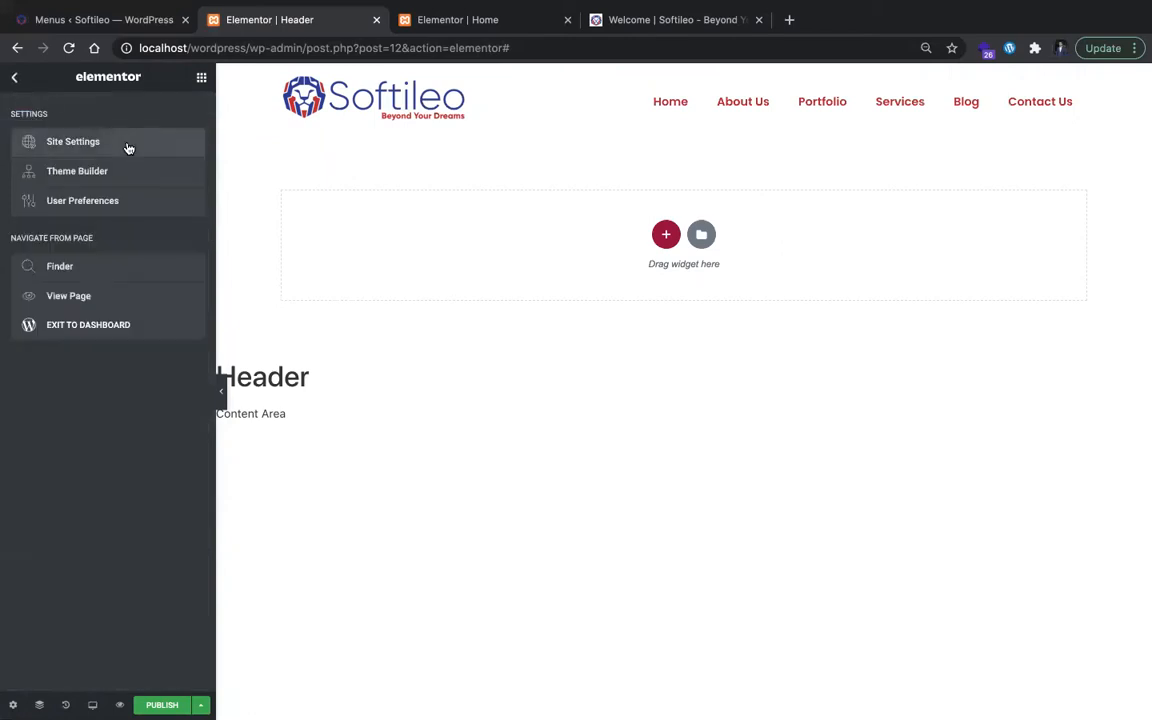
click(124, 143)
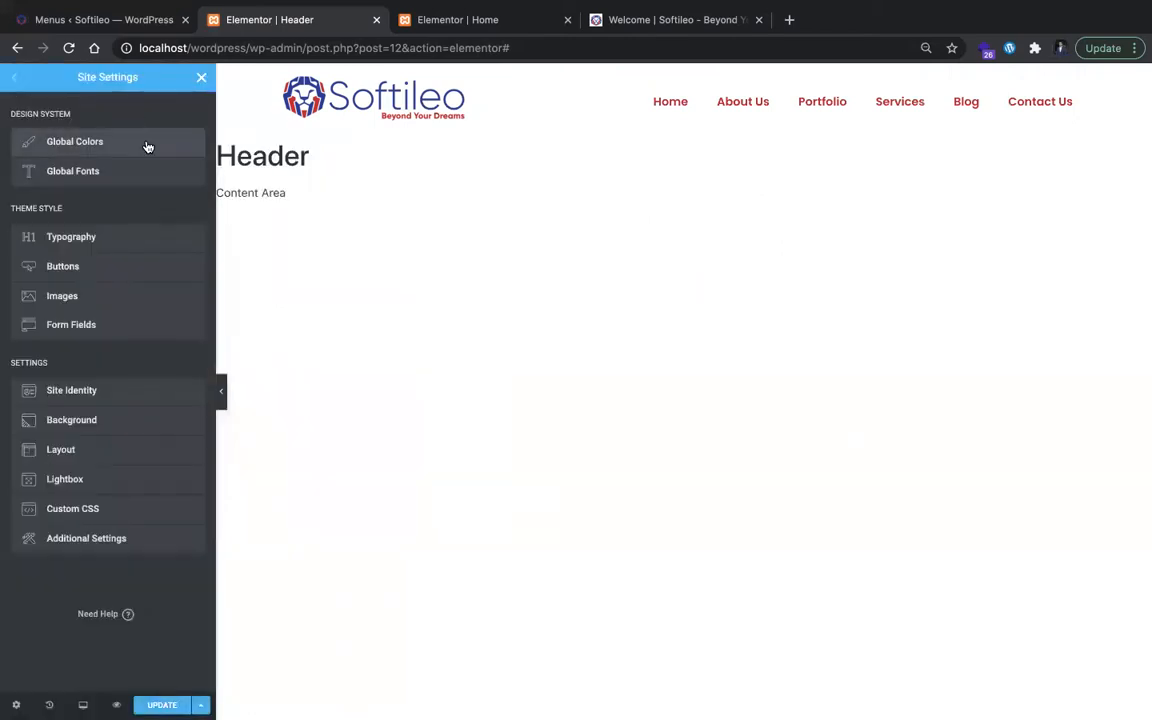
click(147, 145)
click(190, 182)
text(#B82331)
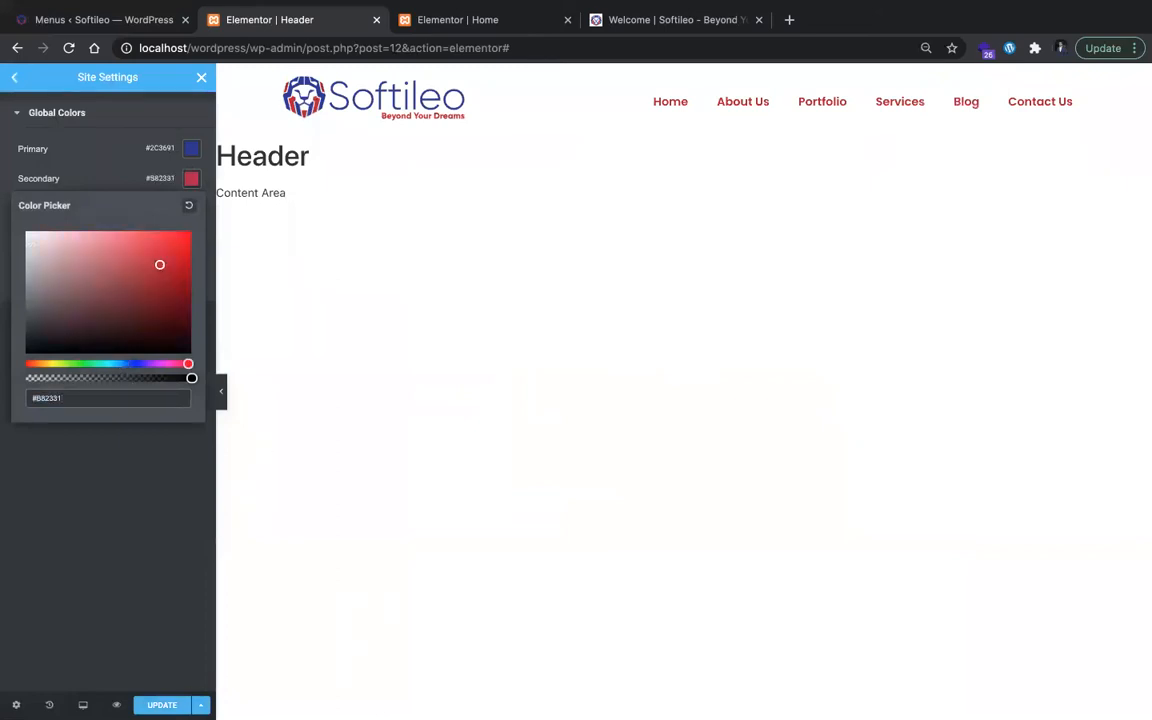
key(super+s)
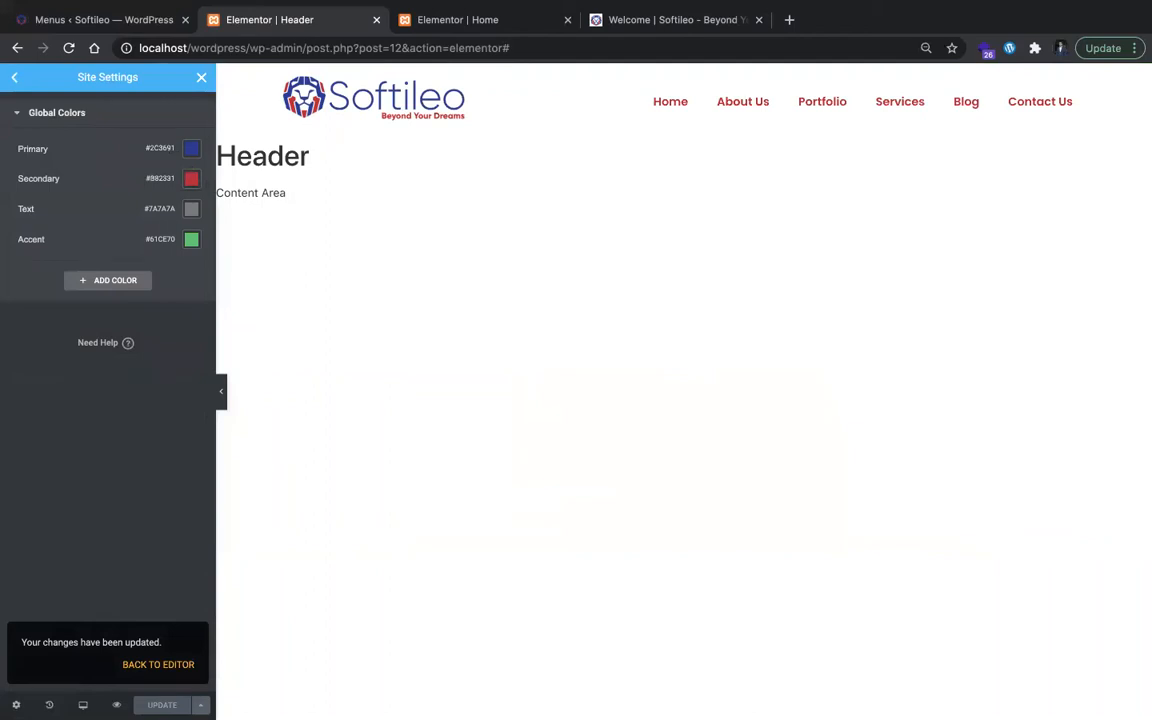
Step: Switch the responsive preview to mobile size and open the header's hamburger menu
click(13, 79)
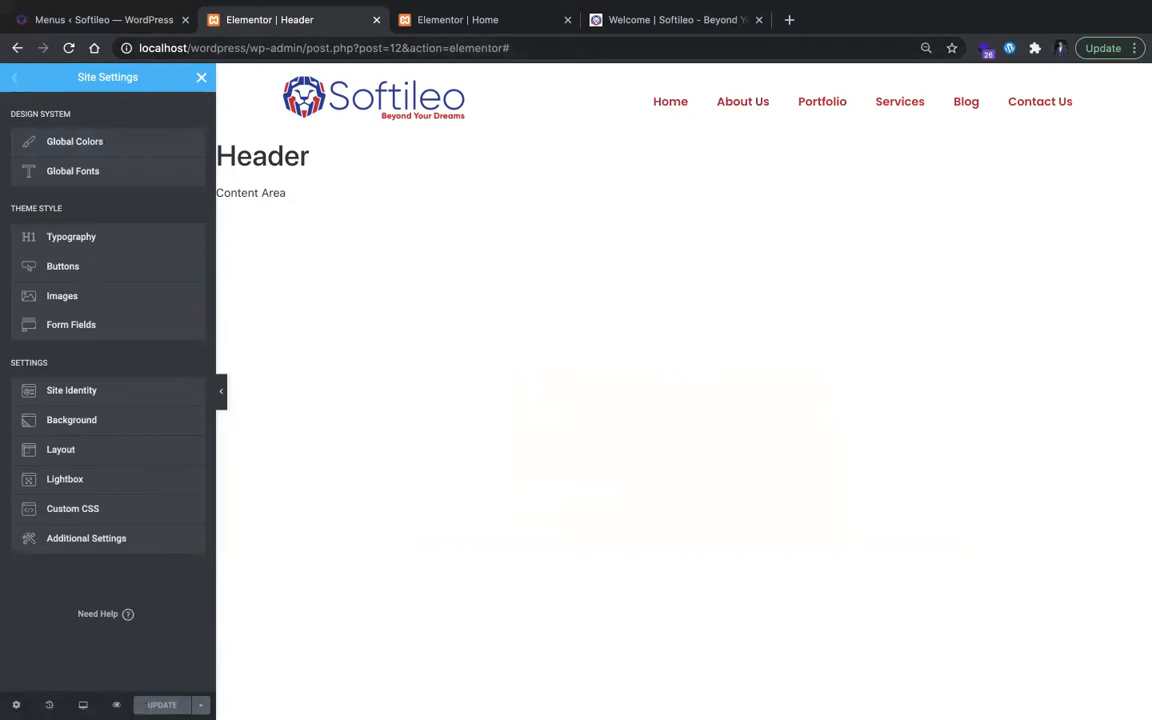
click(83, 705)
click(103, 645)
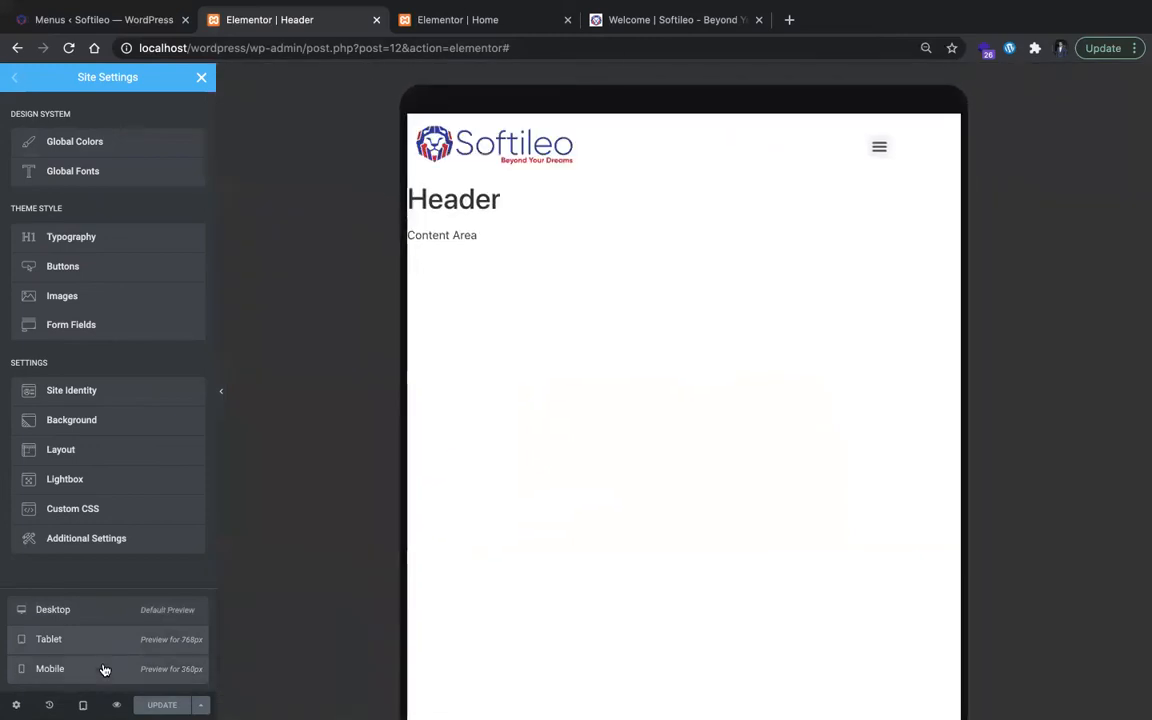
click(104, 669)
click(686, 210)
click(686, 211)
click(686, 211)
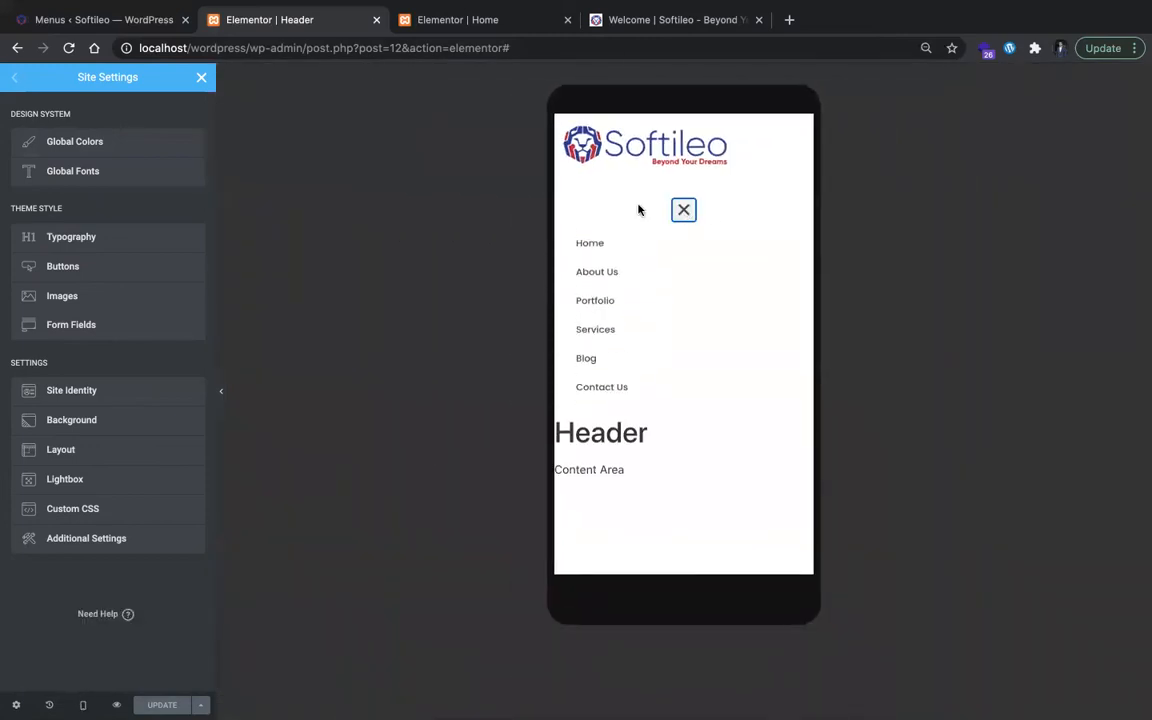
Step: Leave Site Settings, select the mobile Nav Menu and examine its Dropdown style settings
click(203, 76)
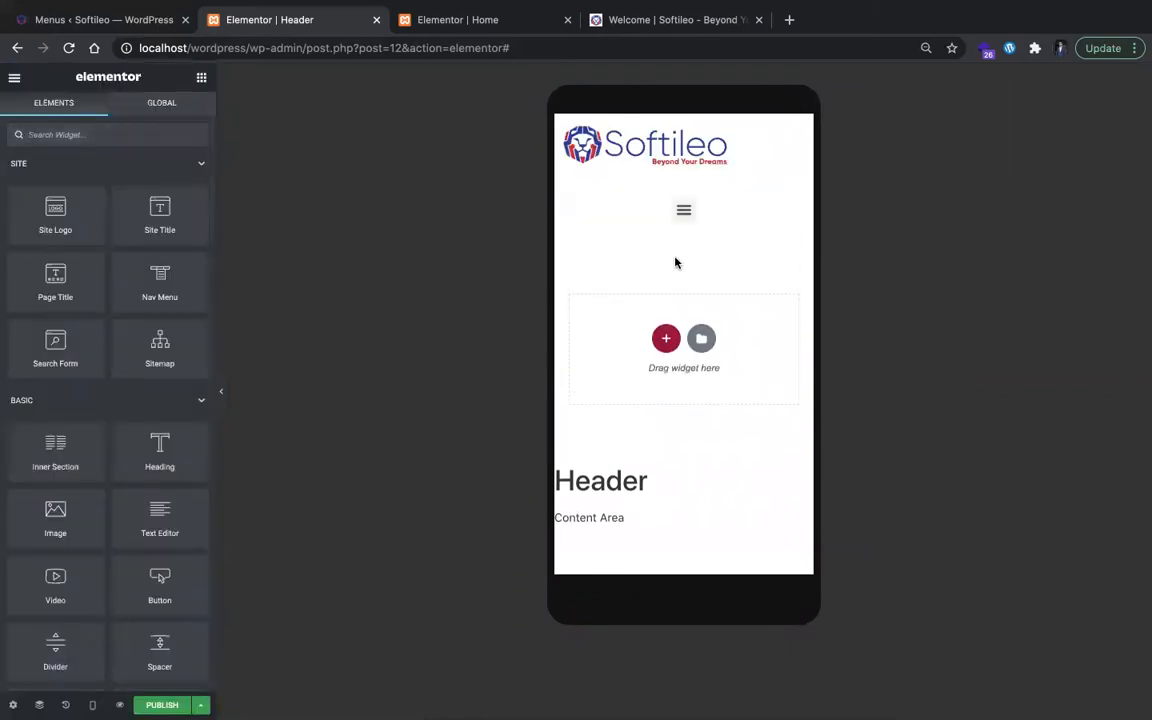
click(681, 214)
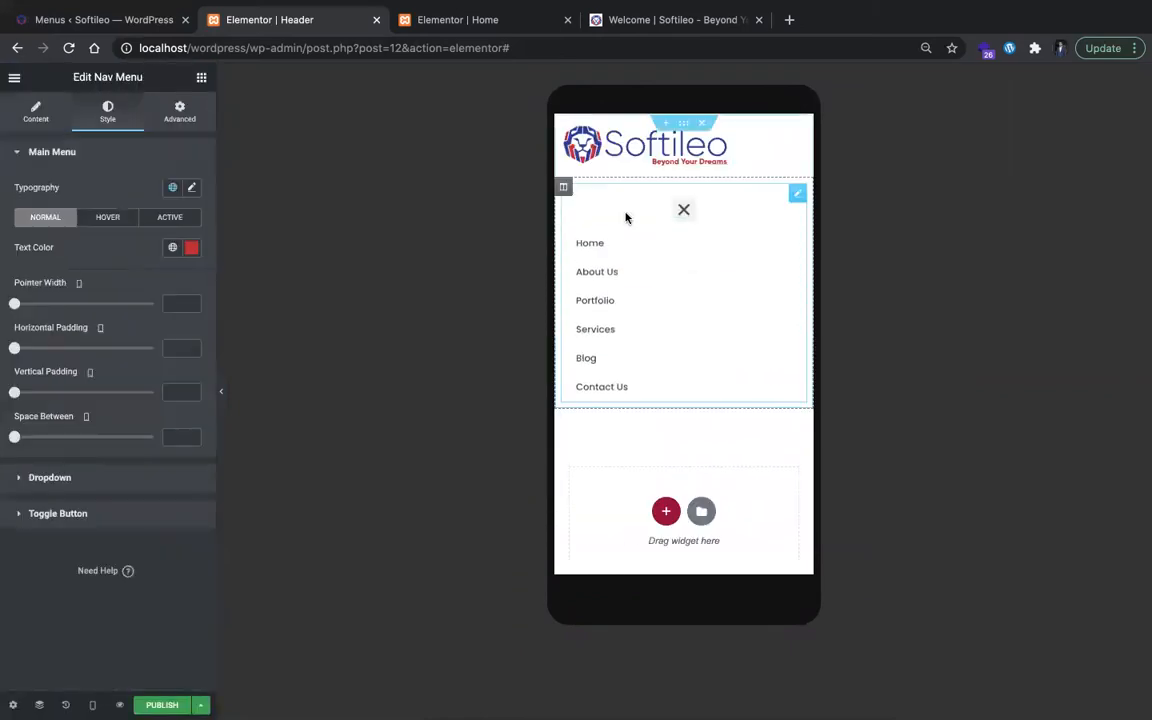
click(70, 478)
scroll(102, 441, down, 3)
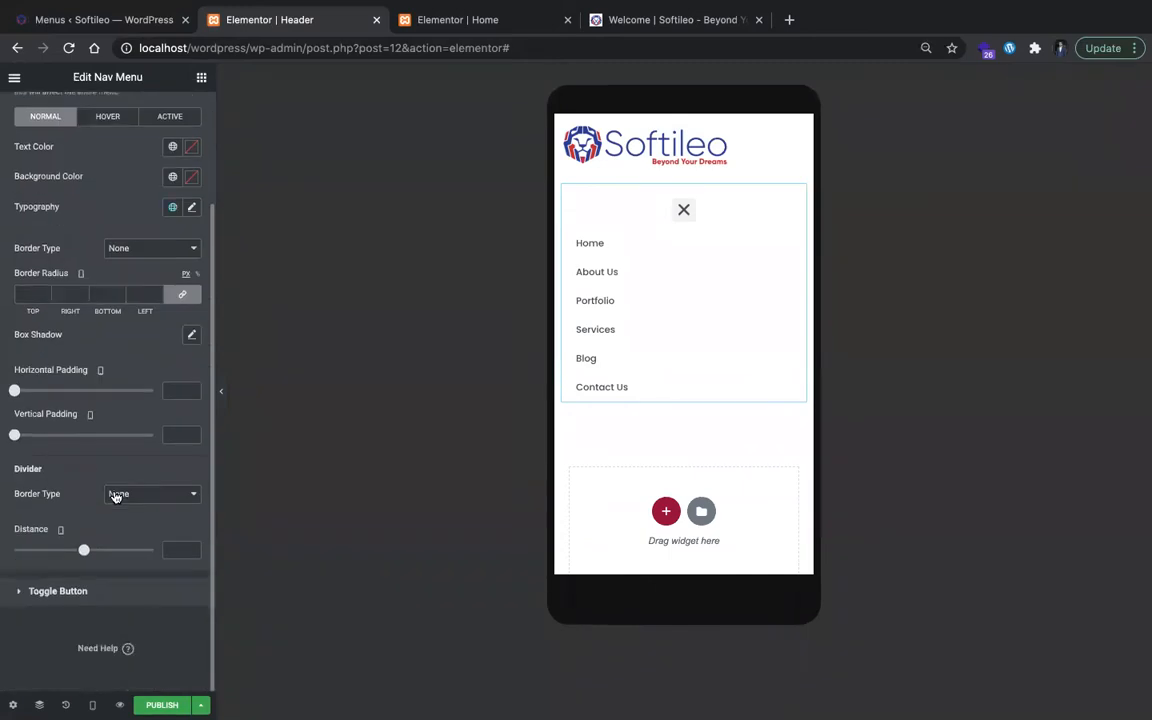
scroll(27, 186, up, 3)
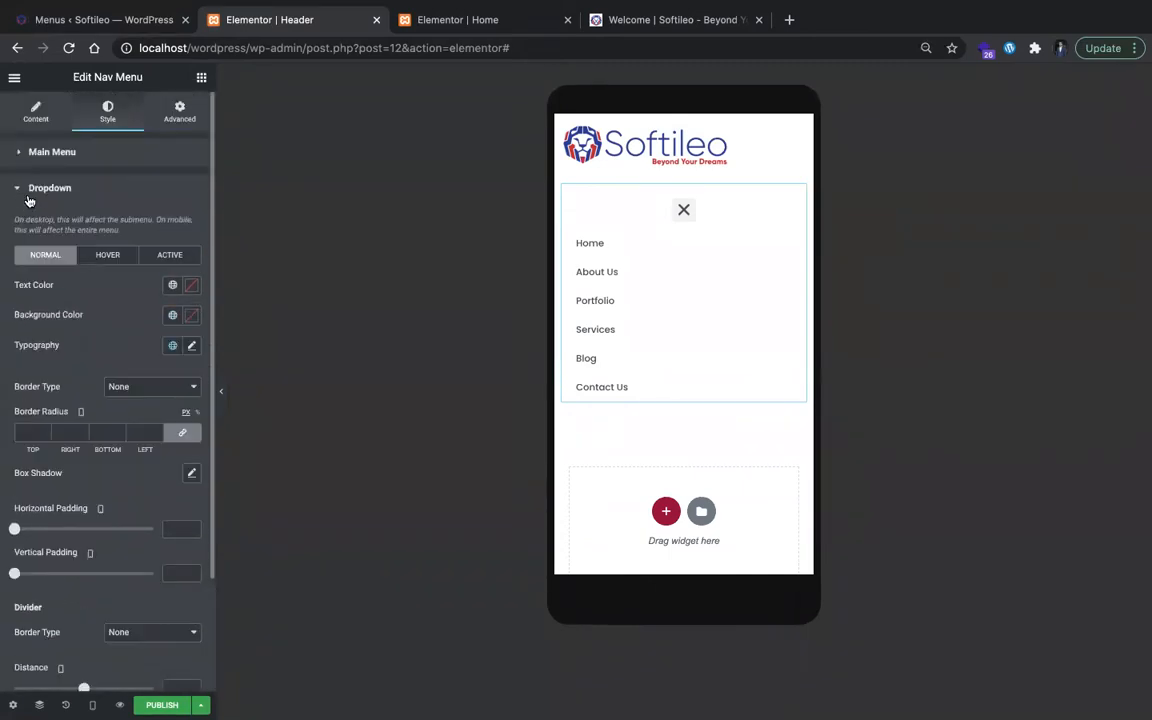
Step: Keep the Nav Menu's alignment at right after trying center, and set its mobile toggle alignment to left after trying right
click(24, 98)
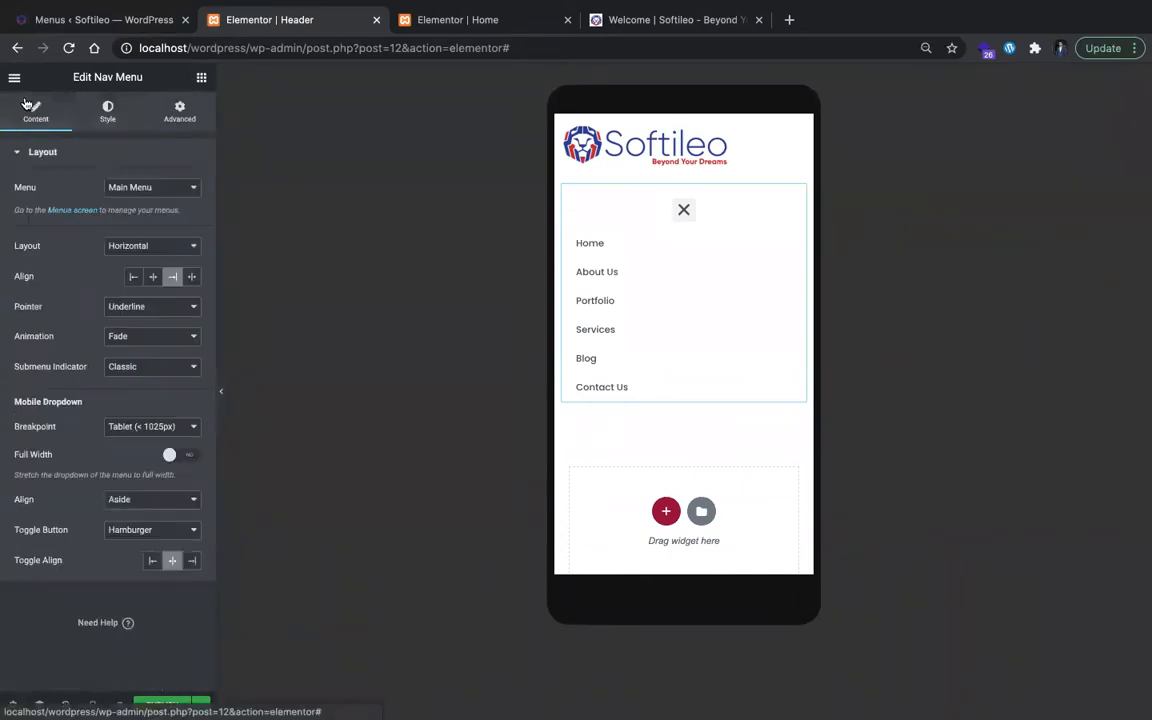
click(155, 279)
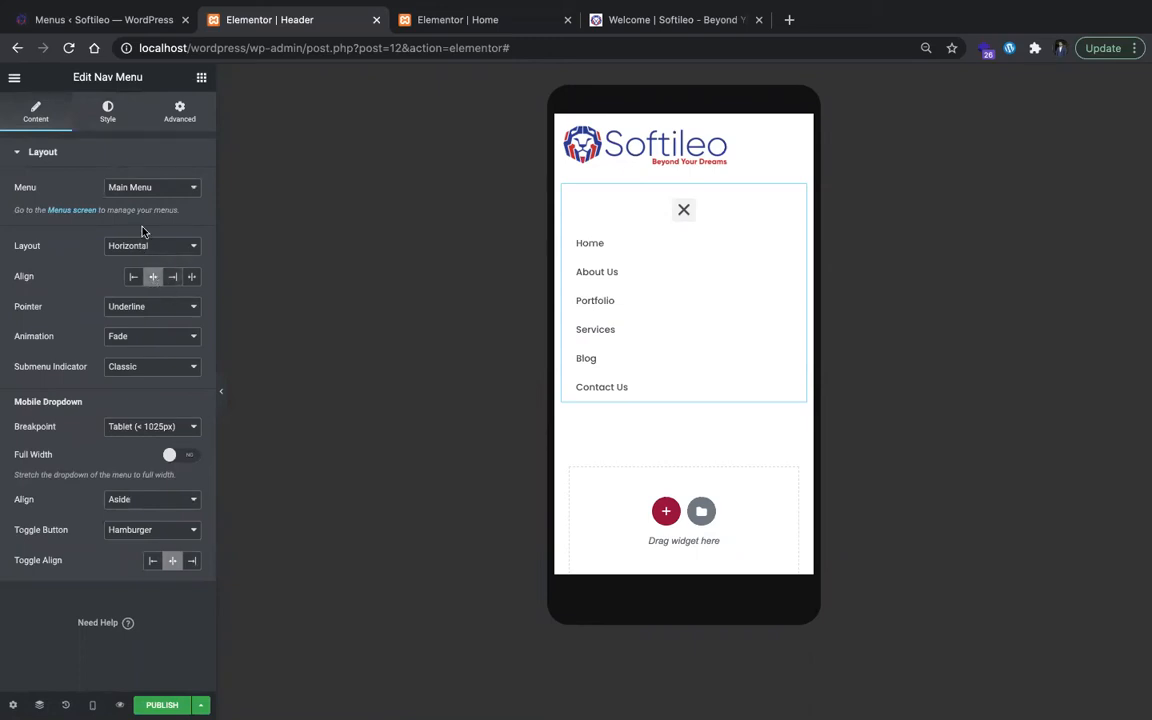
click(172, 276)
click(188, 561)
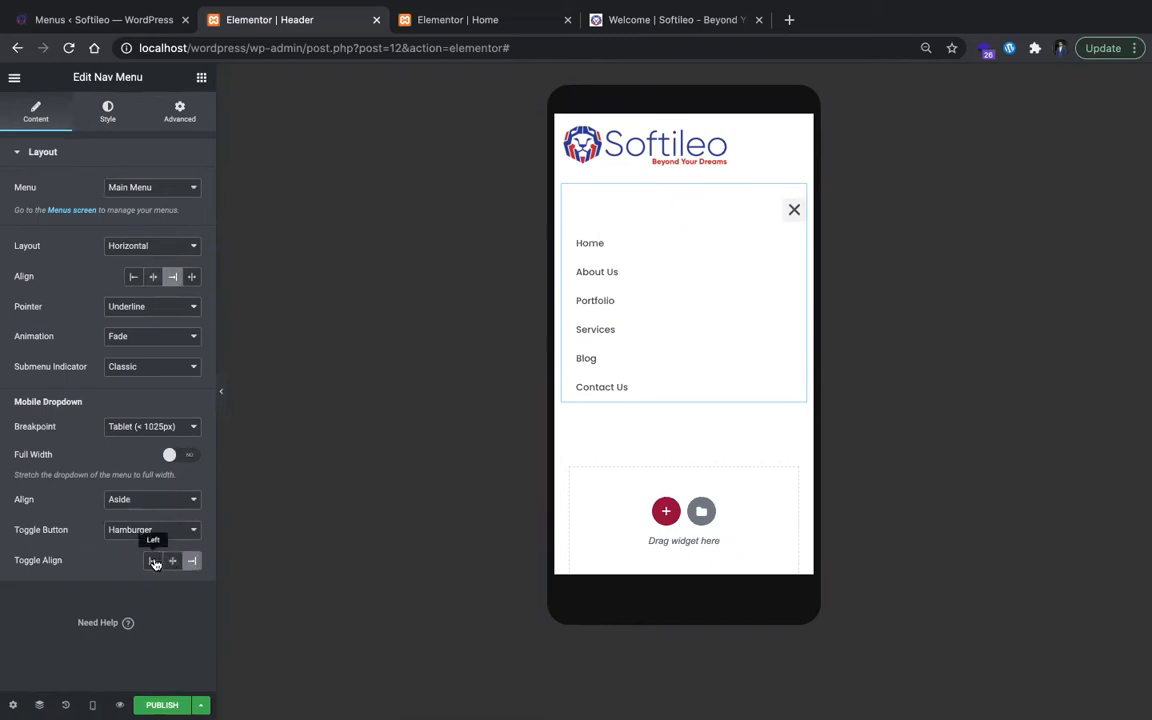
click(153, 561)
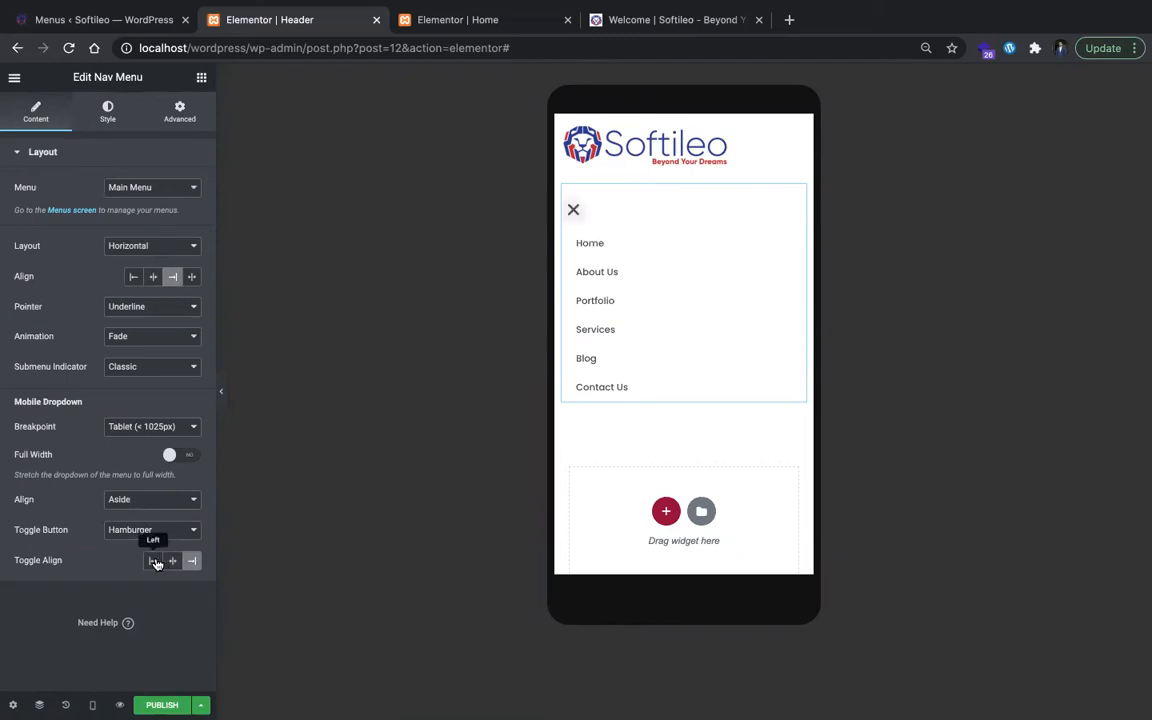
Step: Center the Nav Menu's mobile toggle, keep the Tablet breakpoint and turn on the full-width dropdown
click(178, 428)
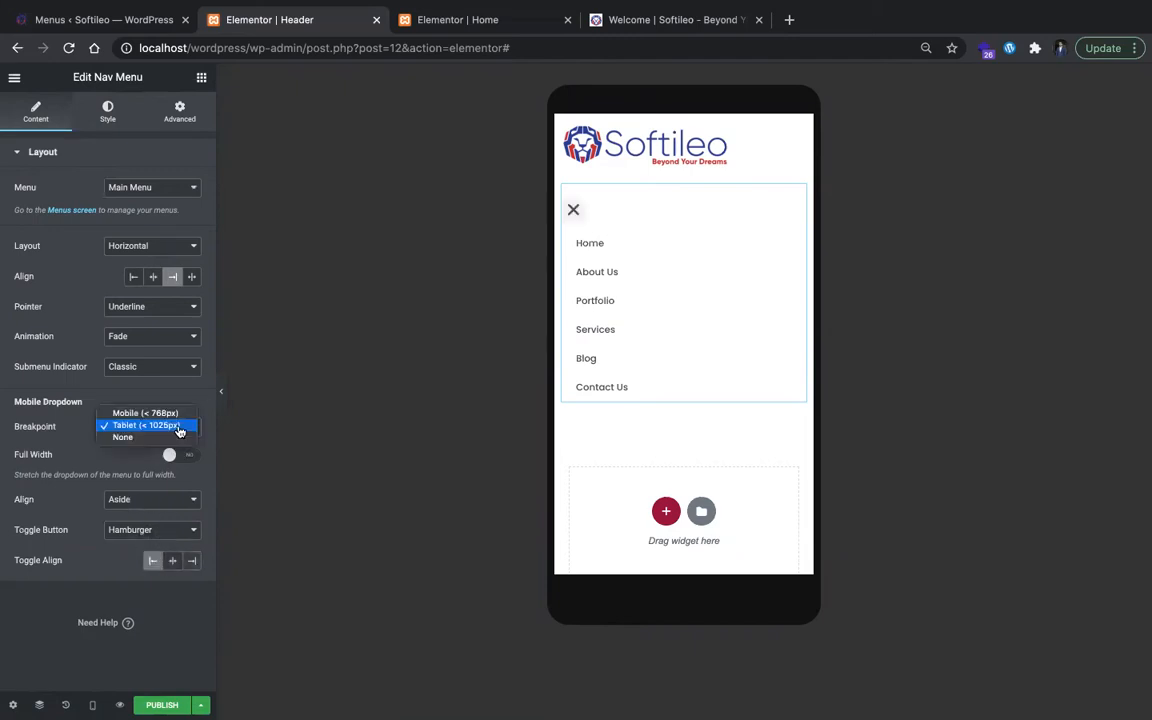
click(178, 427)
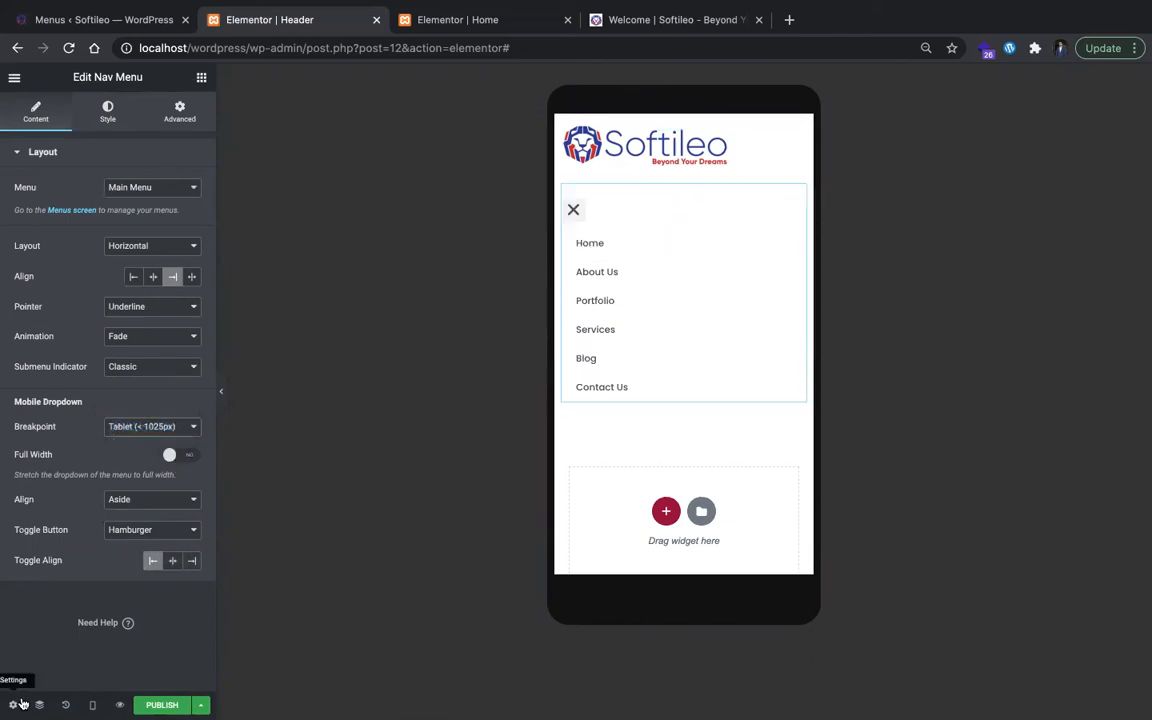
click(153, 538)
click(242, 589)
click(170, 561)
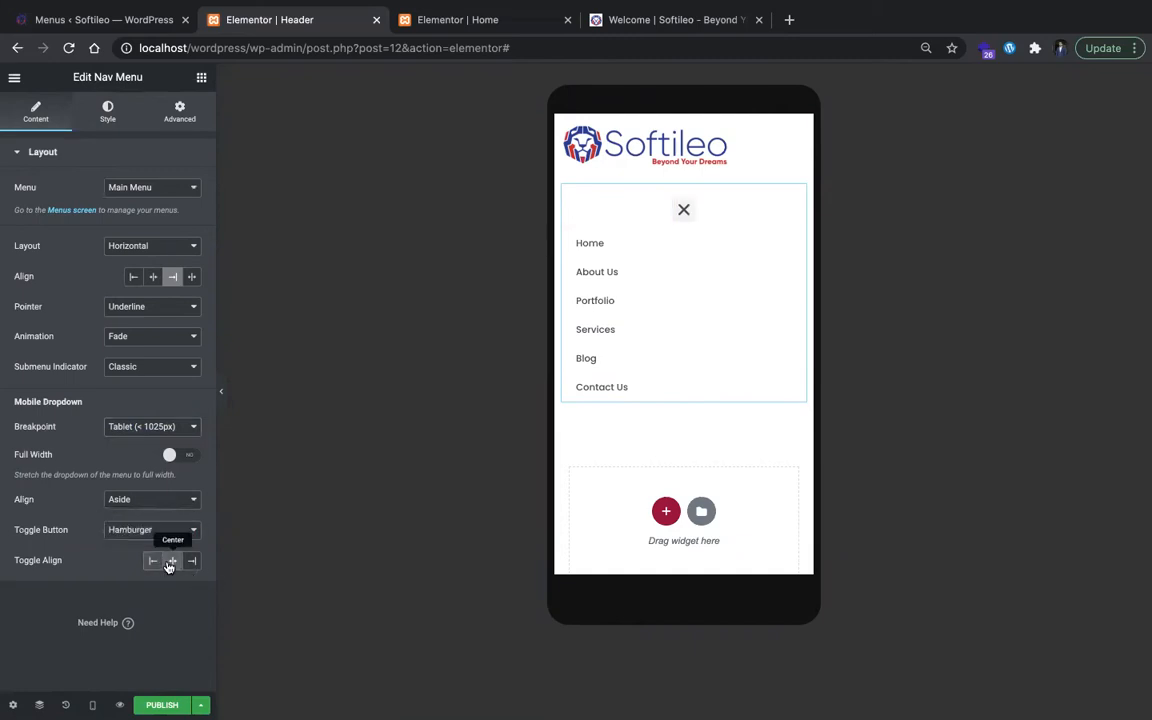
click(180, 454)
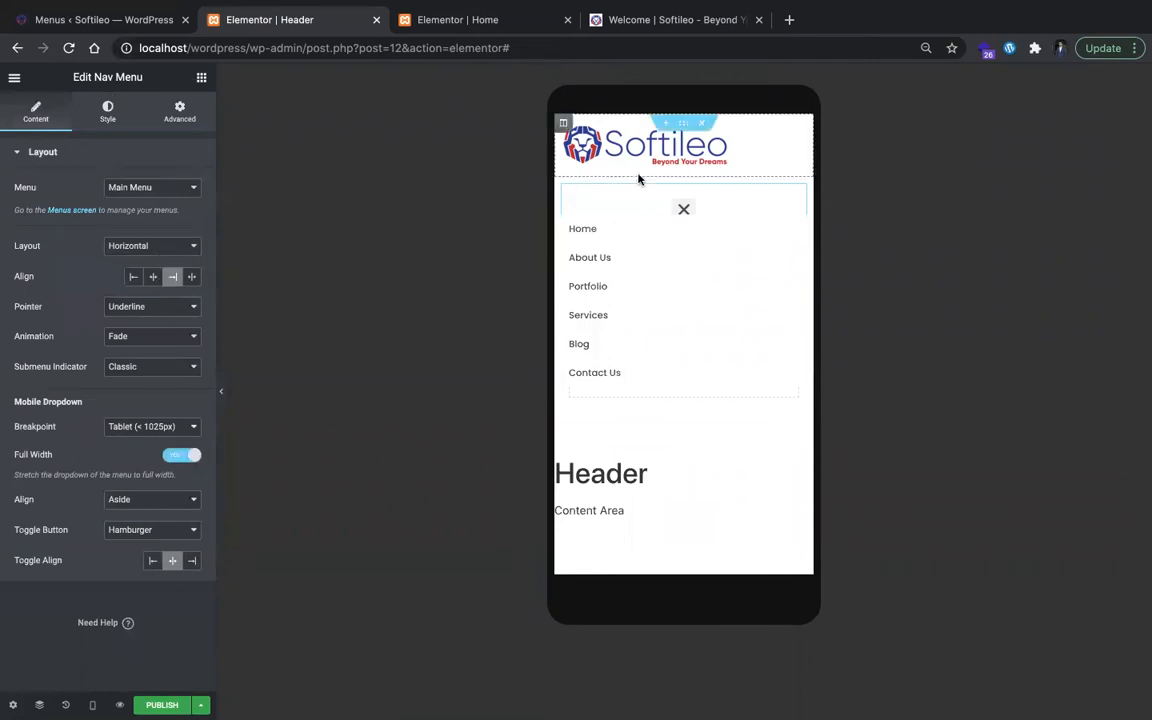
click(683, 210)
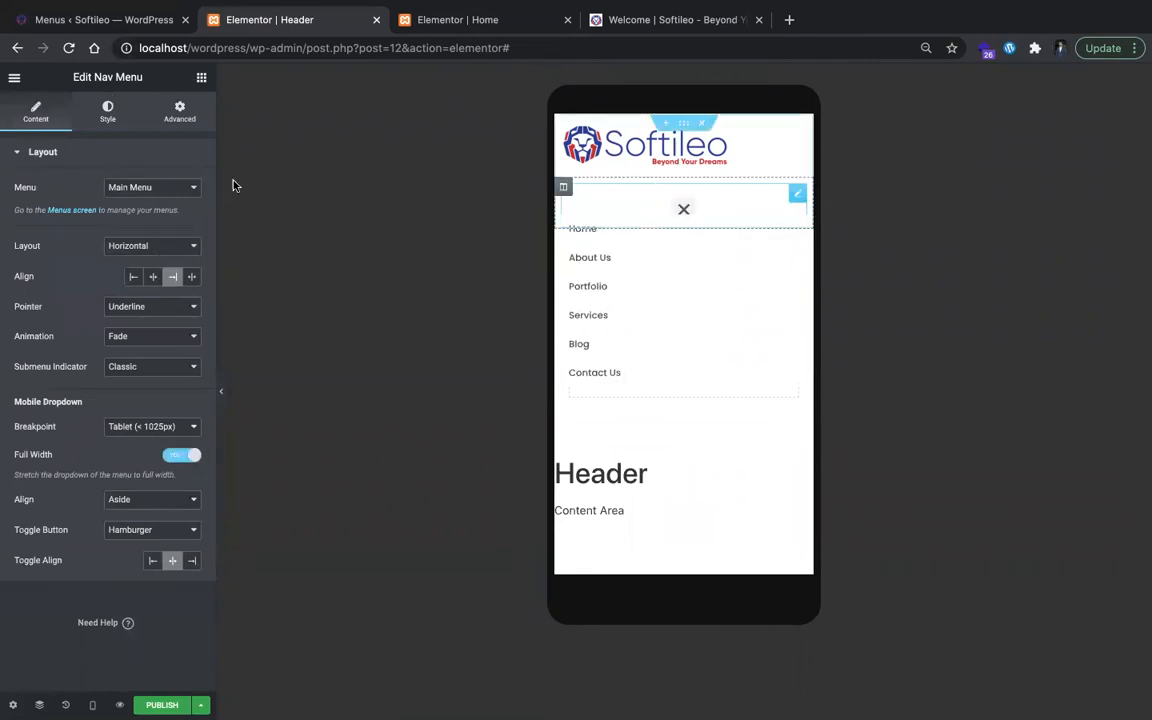
Step: In the tablet preview, set the Nav Menu dropdown's vertical padding to 7 and its distance to 43
click(107, 112)
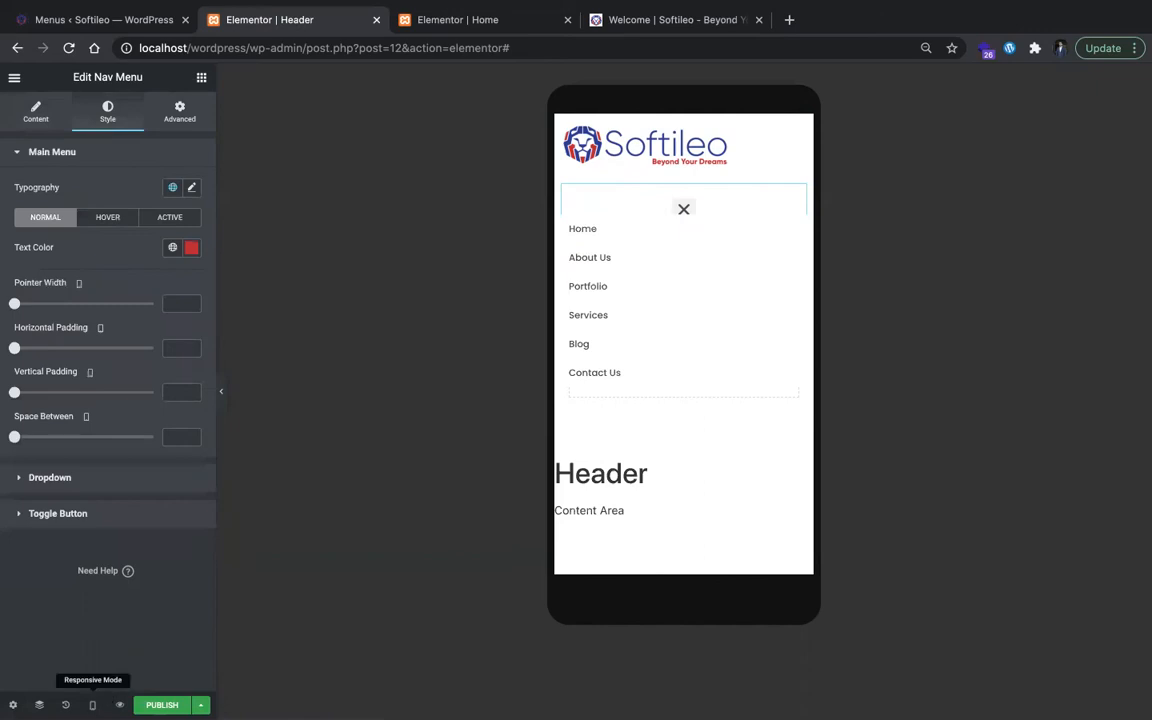
click(93, 703)
click(103, 638)
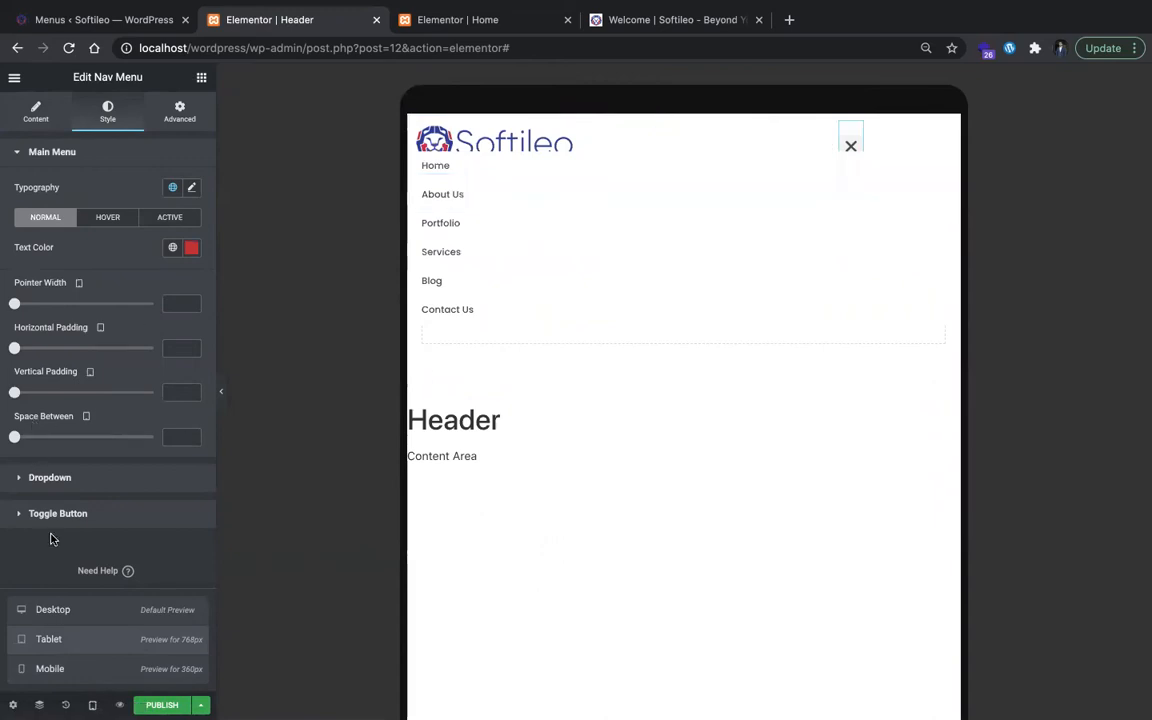
right_click(47, 477)
click(42, 489)
right_click(42, 490)
click(26, 481)
scroll(26, 481, down, 3)
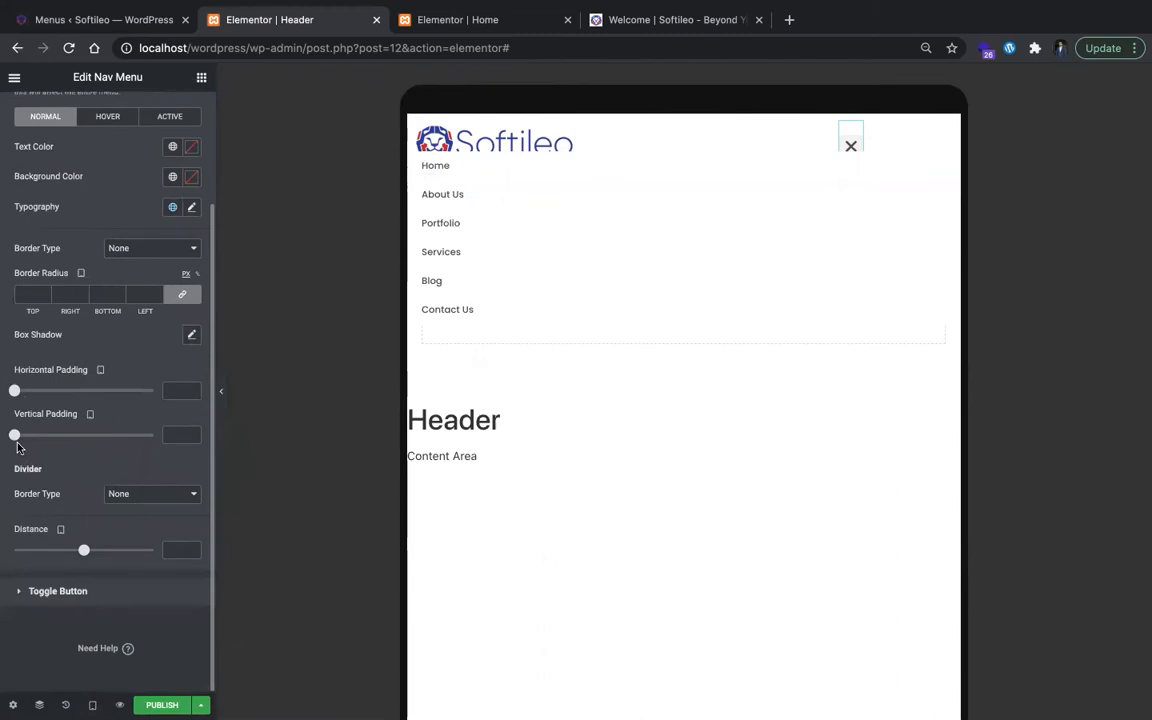
drag(15, 437, 35, 437)
drag(86, 554, 116, 555)
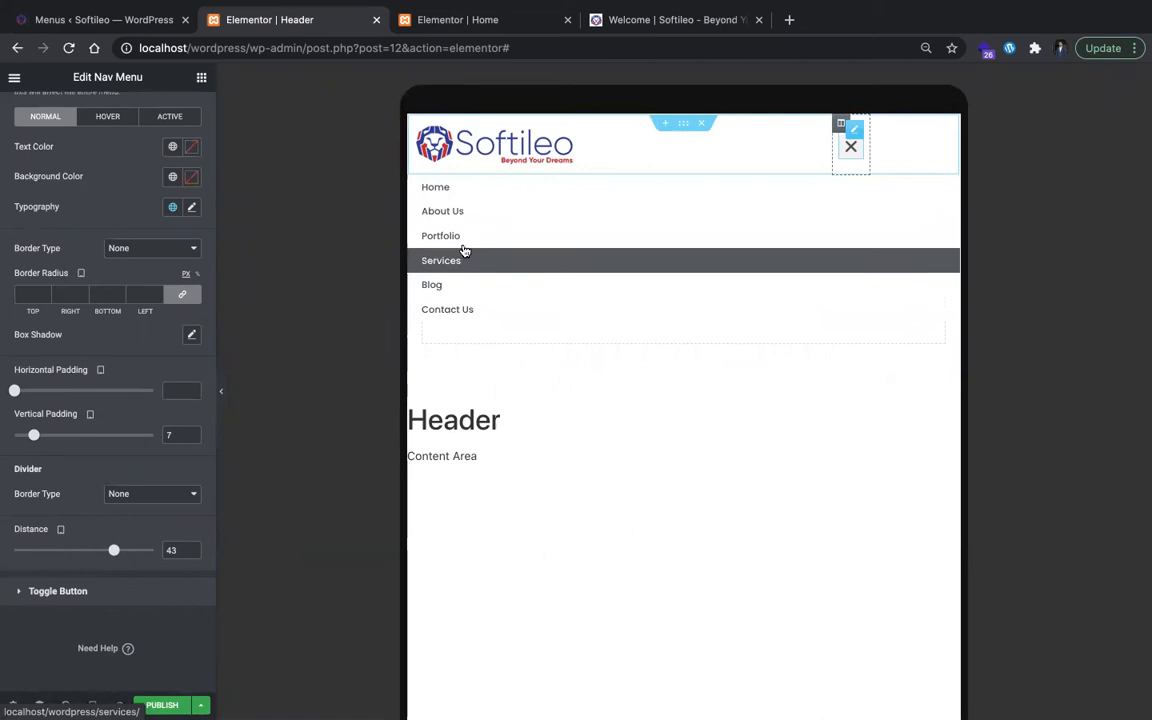
Step: Set the dropdown's hover background color to the Secondary global color and close the preview menu
scroll(138, 226, up, 2)
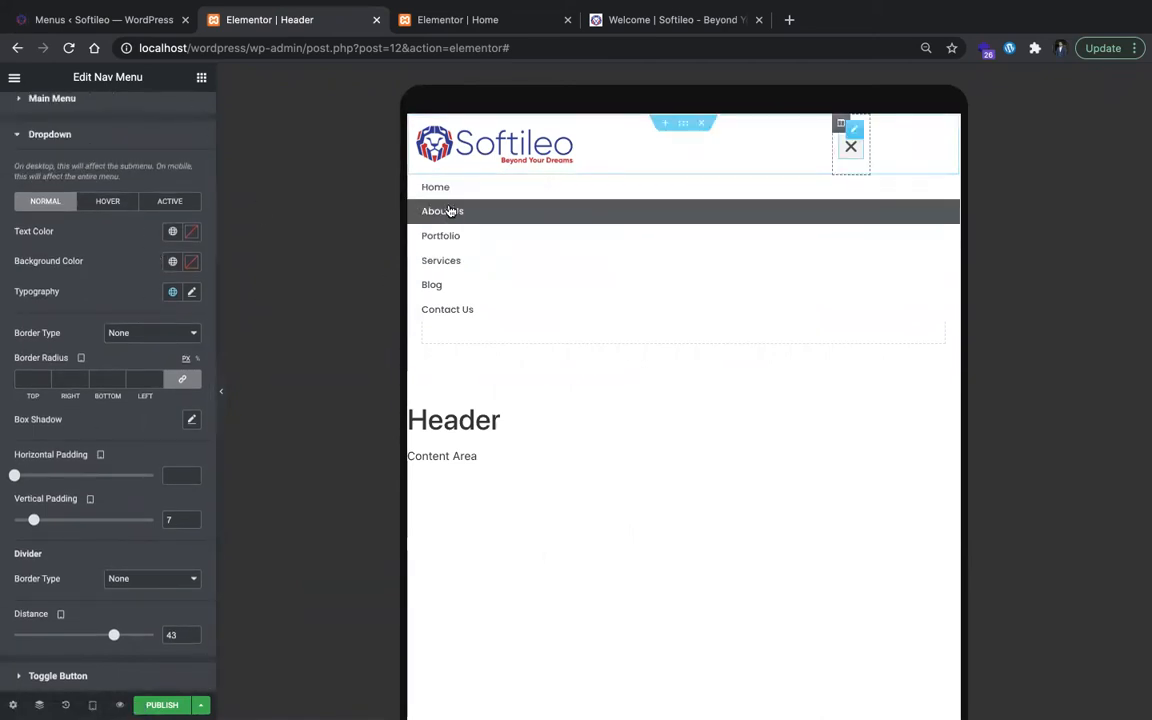
click(110, 202)
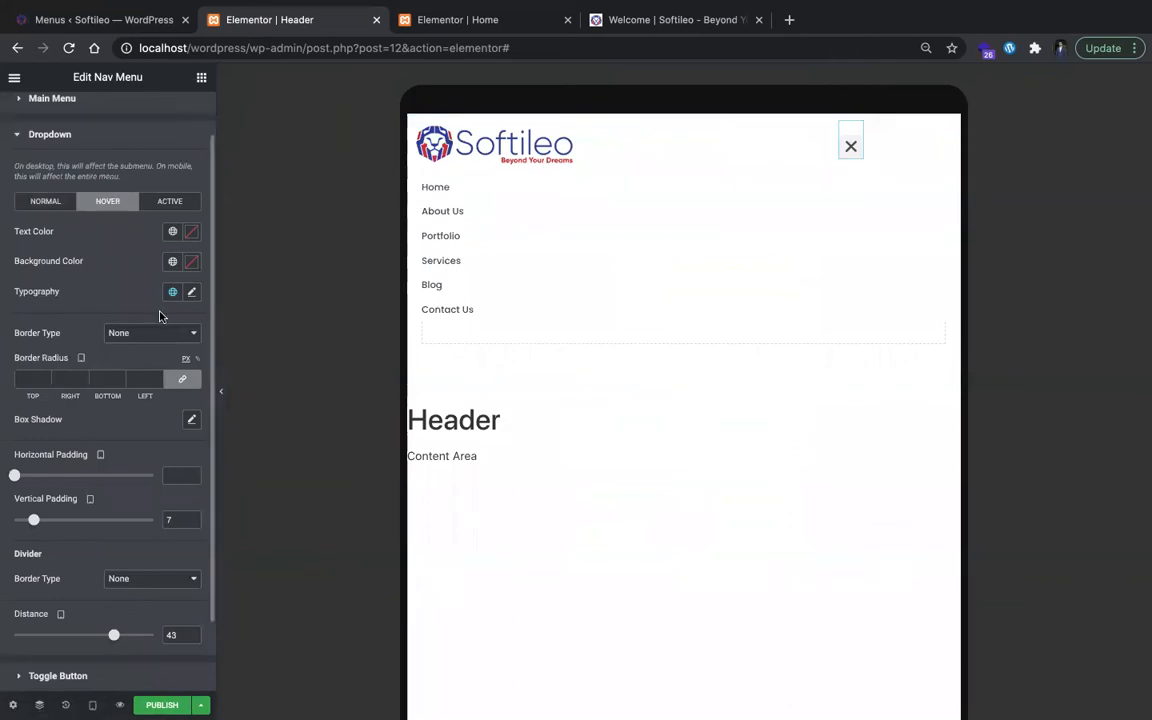
click(172, 260)
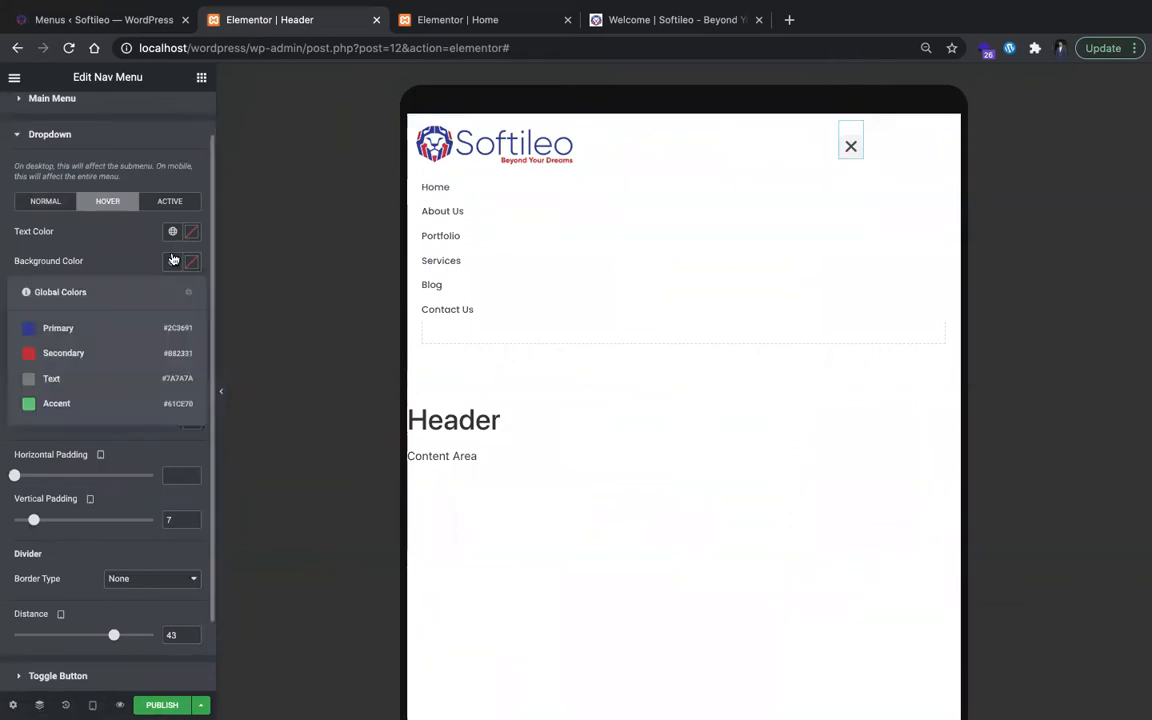
click(78, 353)
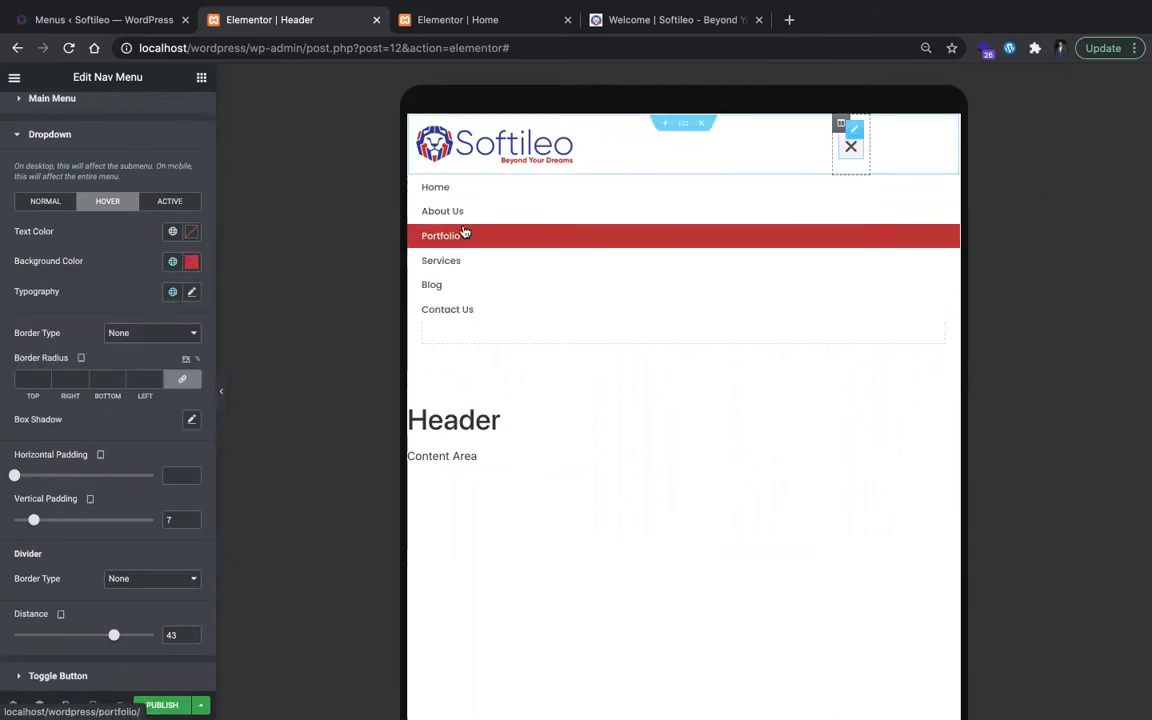
click(855, 146)
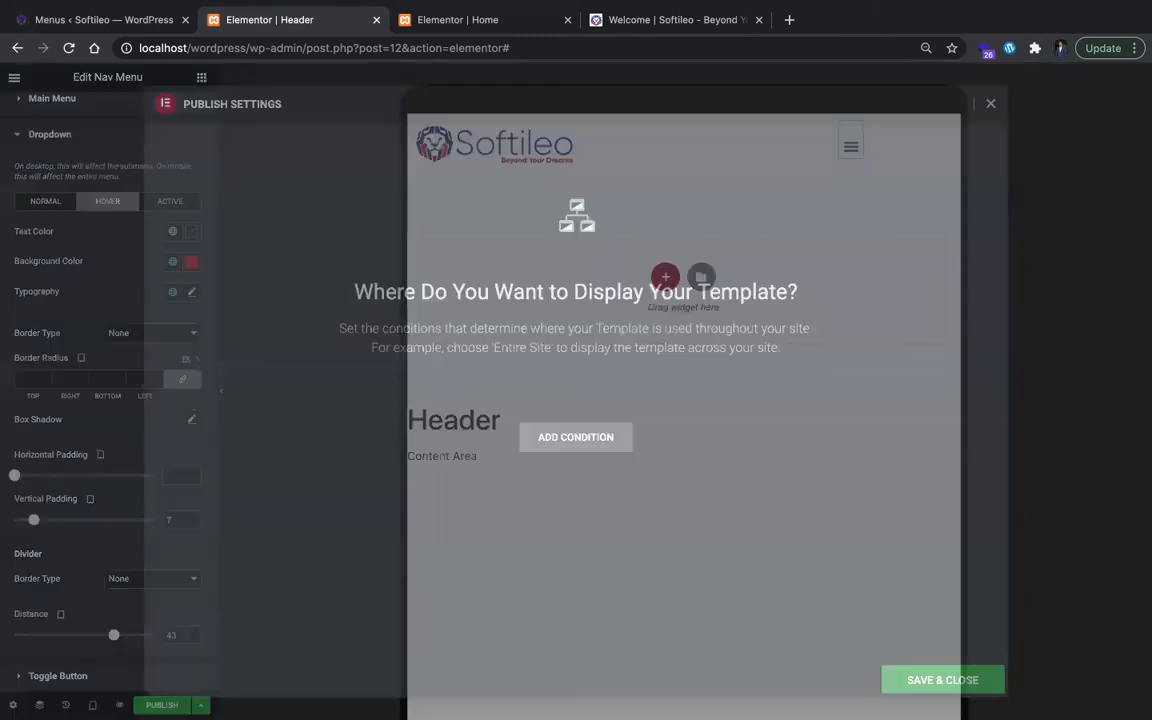
Step: Start publishing the header template and add a display condition
click(160, 705)
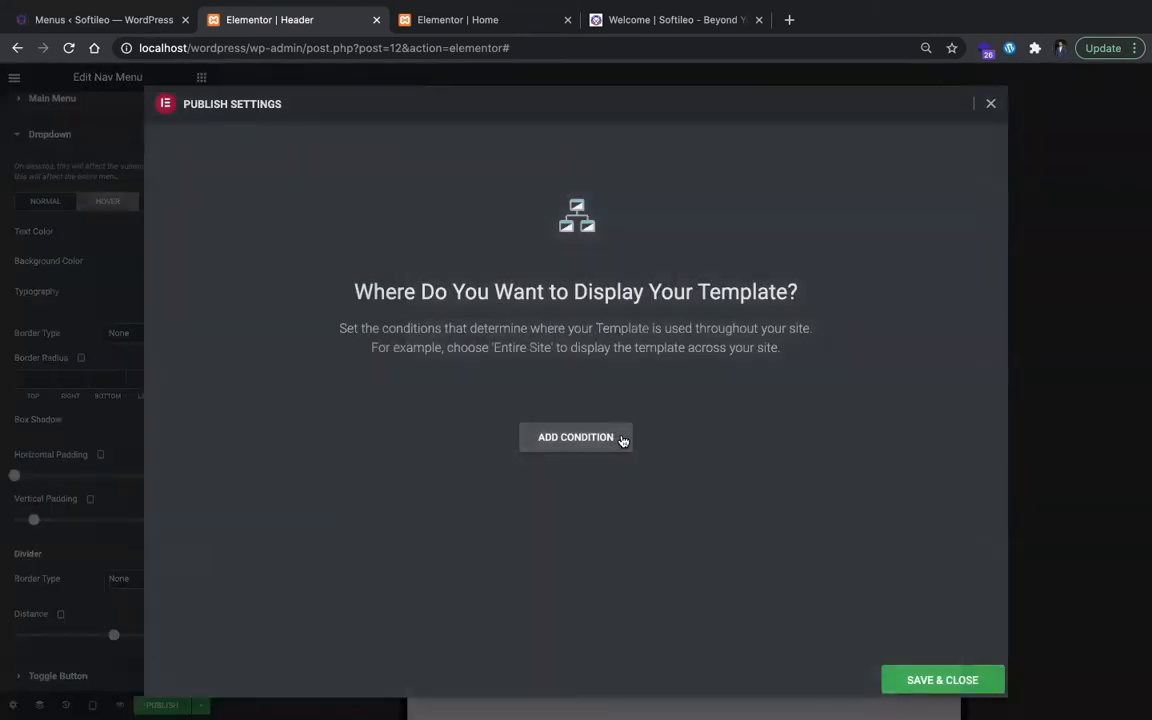
click(597, 443)
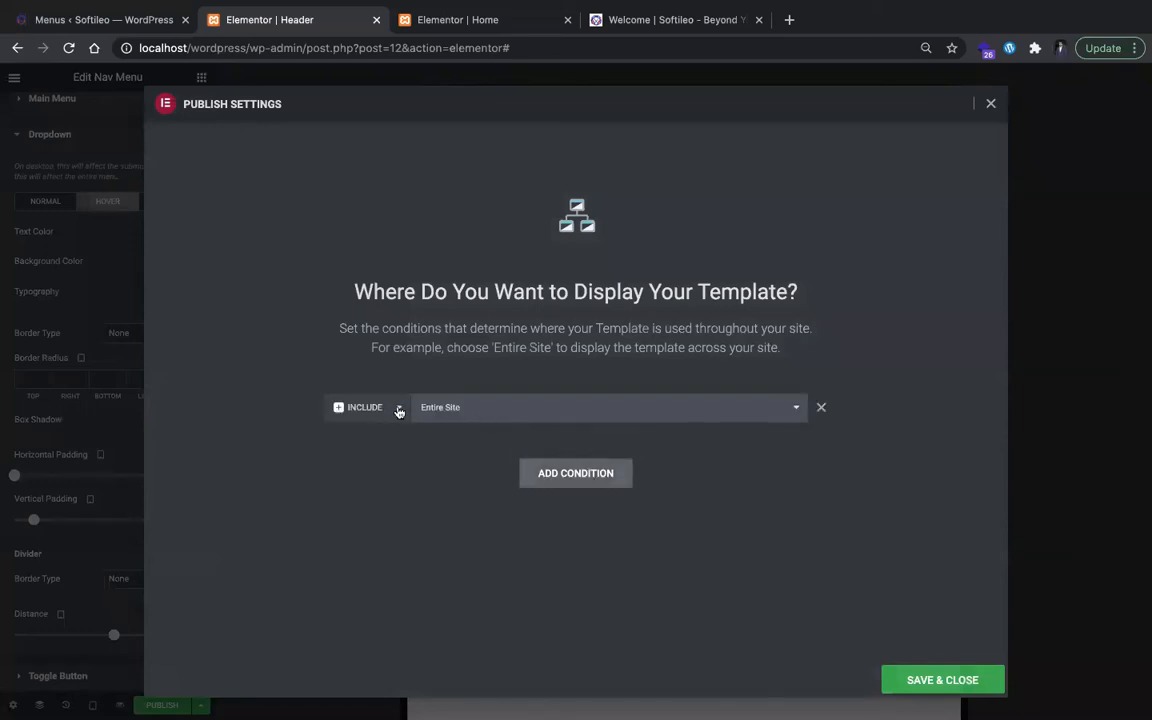
Step: Try an Exclude display condition for All Singular and look through the available condition options
click(500, 406)
click(354, 416)
click(351, 417)
click(351, 418)
click(440, 407)
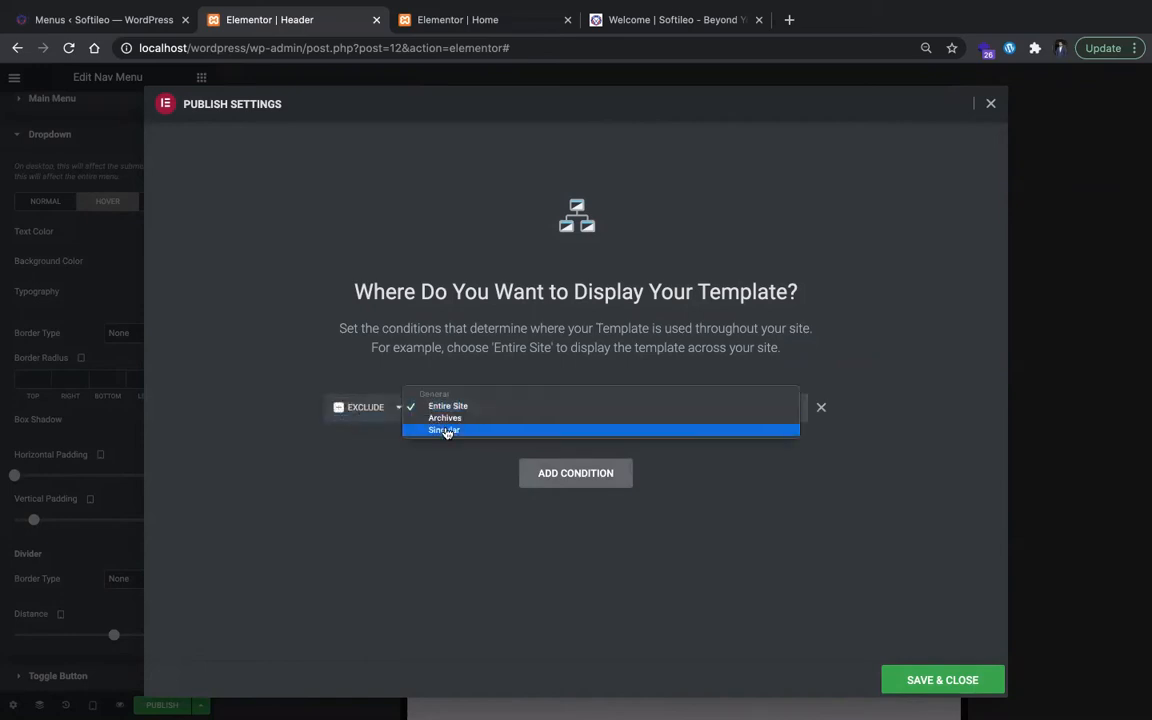
click(446, 431)
click(722, 406)
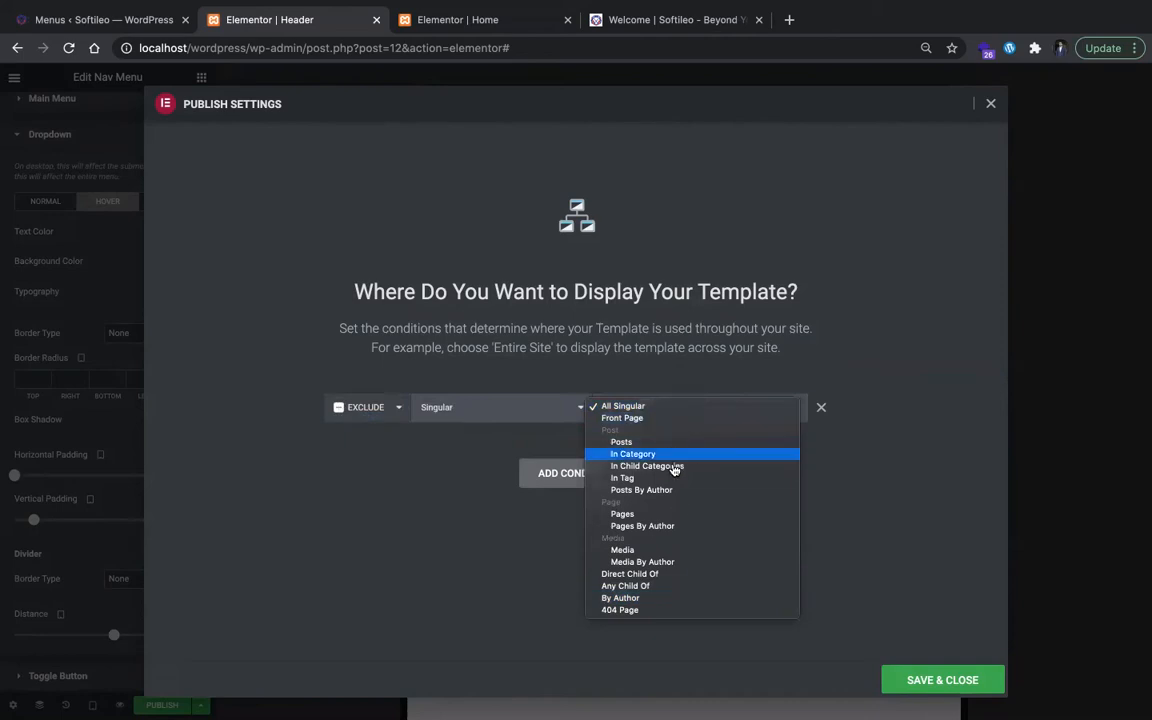
click(557, 413)
click(556, 407)
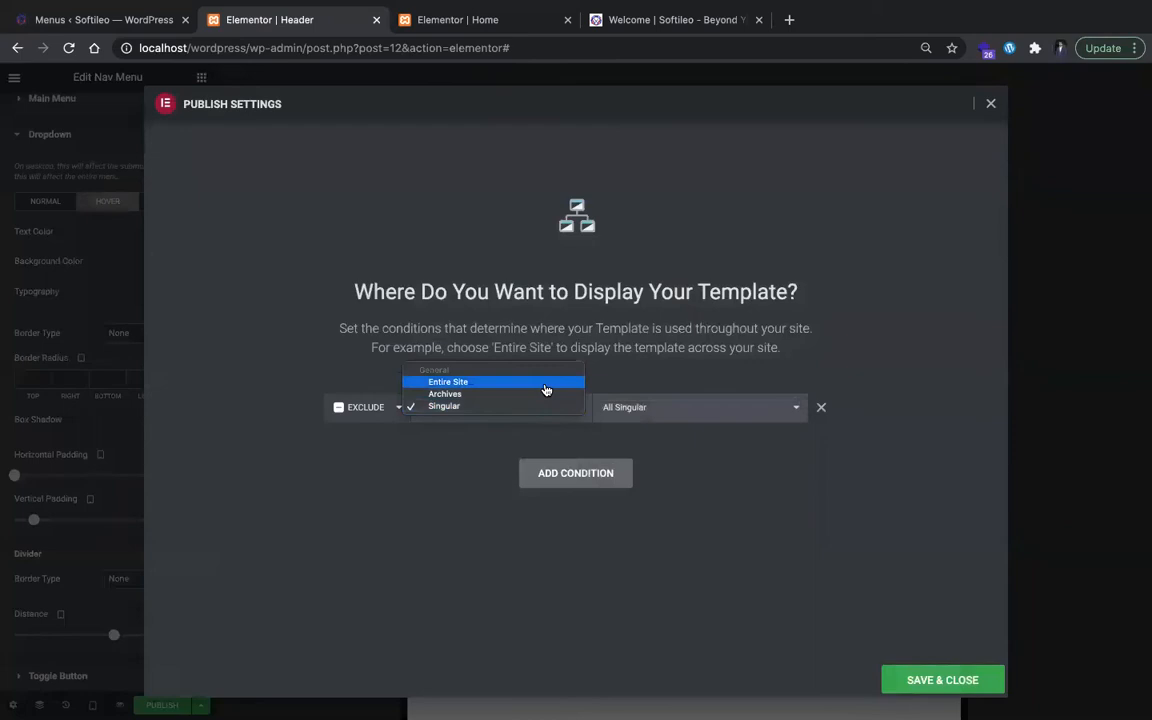
Step: Set the header's display condition to Include Entire Site and save the publish settings
click(546, 383)
click(406, 413)
click(368, 395)
click(921, 678)
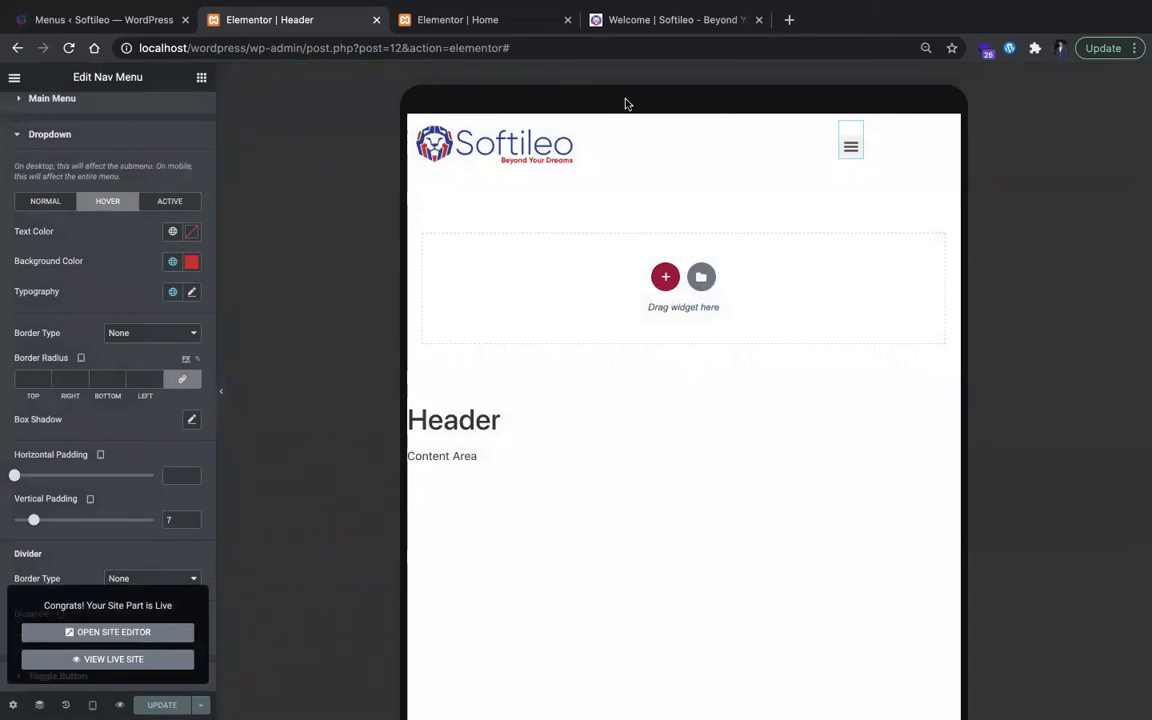
Step: Open the local site at localhost/wordpress in a new browser tab placed just before the original Softileo site's tab
click(494, 22)
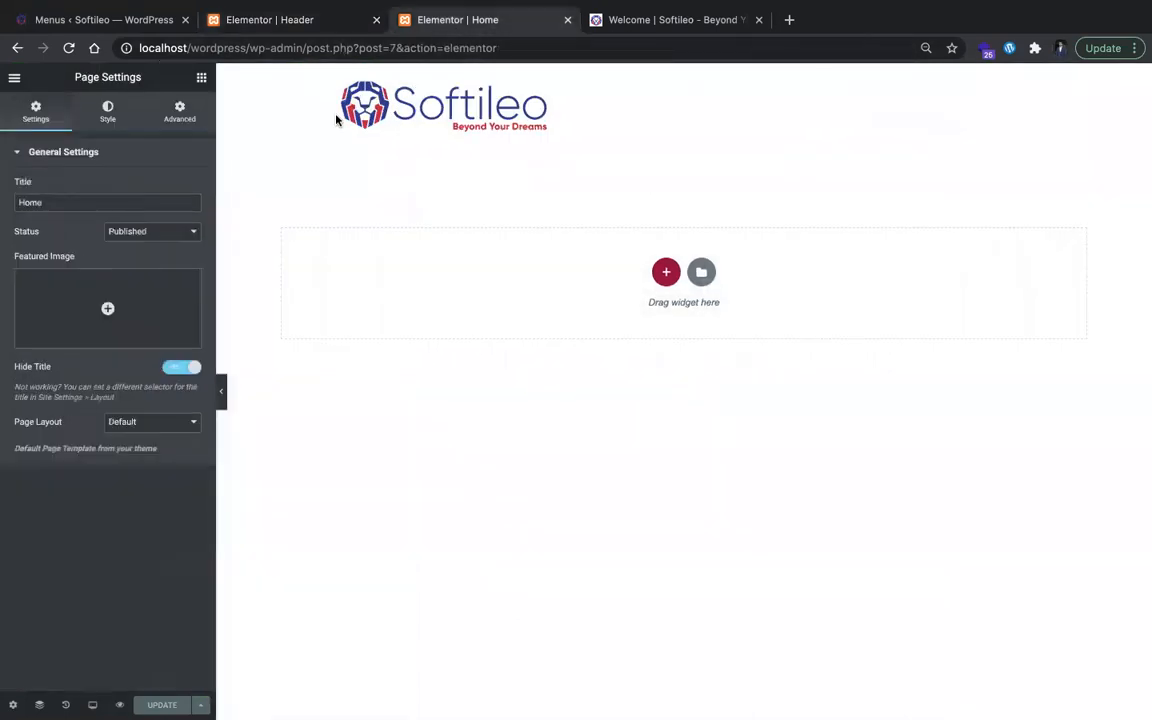
key(ctrl+t)
text(lo)
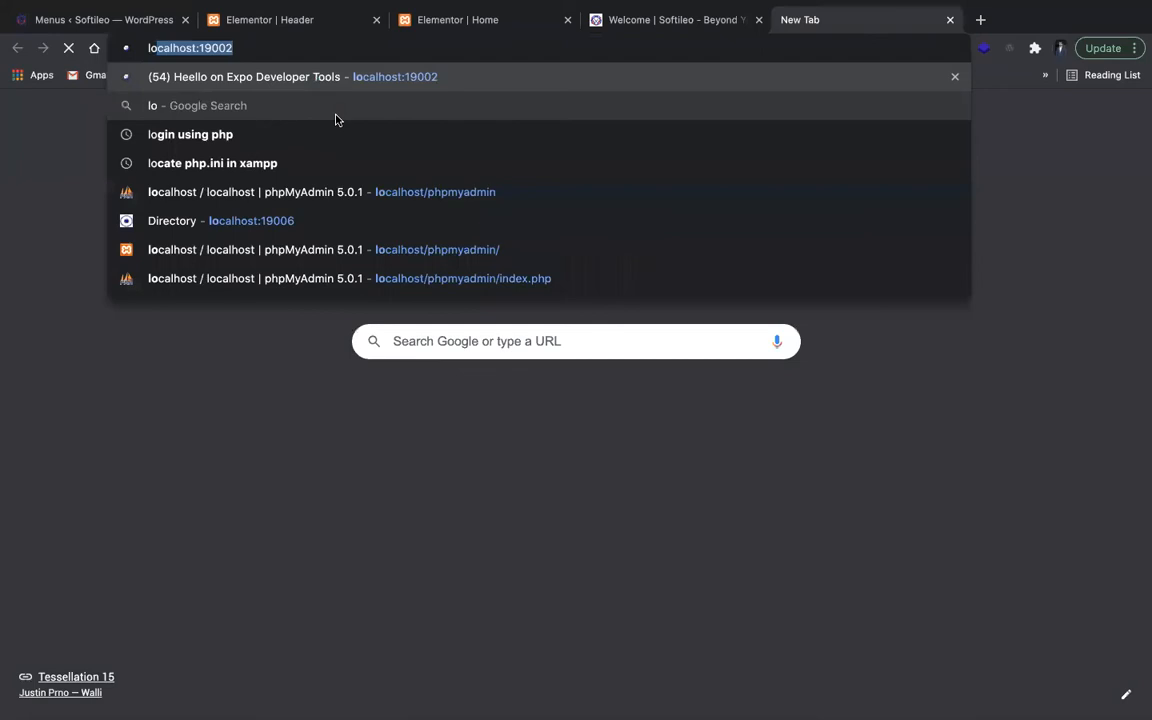
key(Right)
key(alt+shift+Left)
key(BackSpace)
key(BackSpace)
text(/wordp)
key(BackSpace)
text(ord)
key(Return)
drag(810, 19, 640, 25)
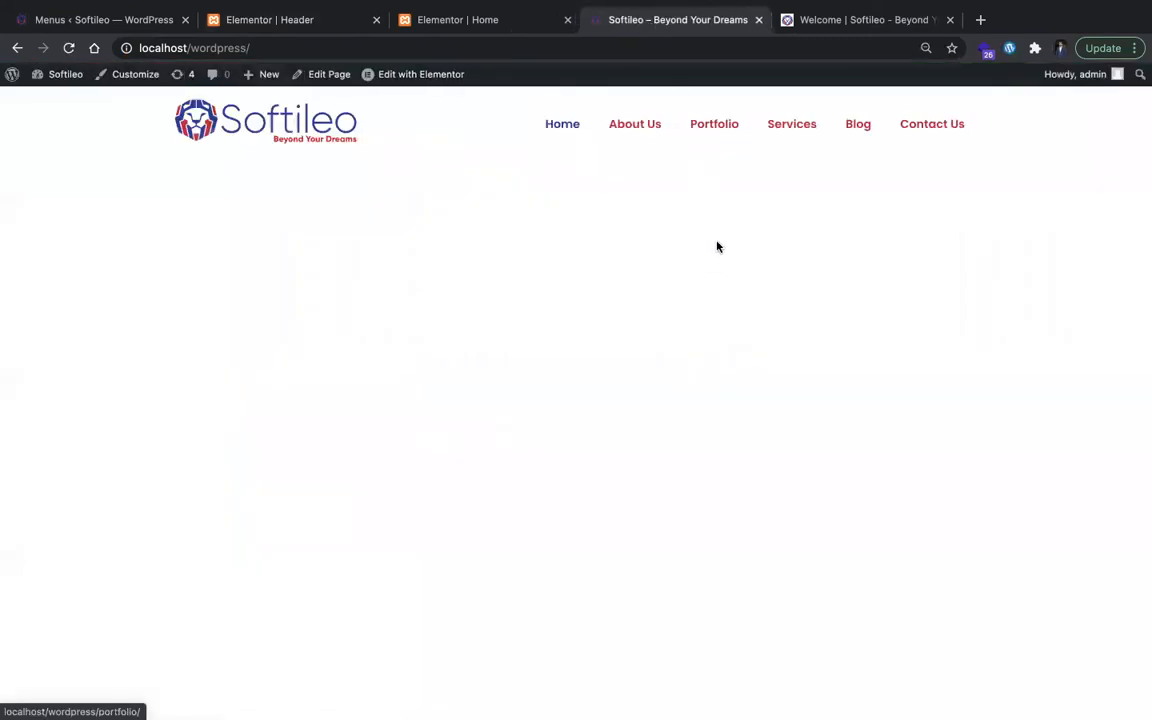
Step: Check the published header on the About Us, Services, Blog and Contact Us pages, and return home through the logo
click(644, 127)
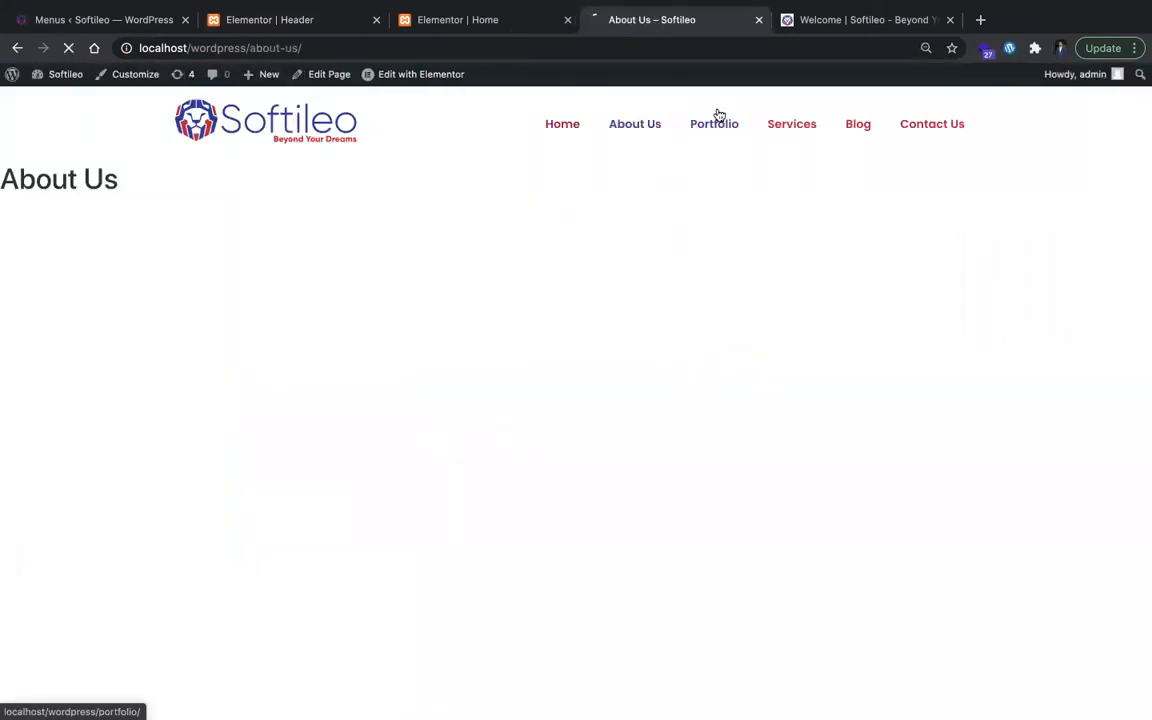
click(780, 138)
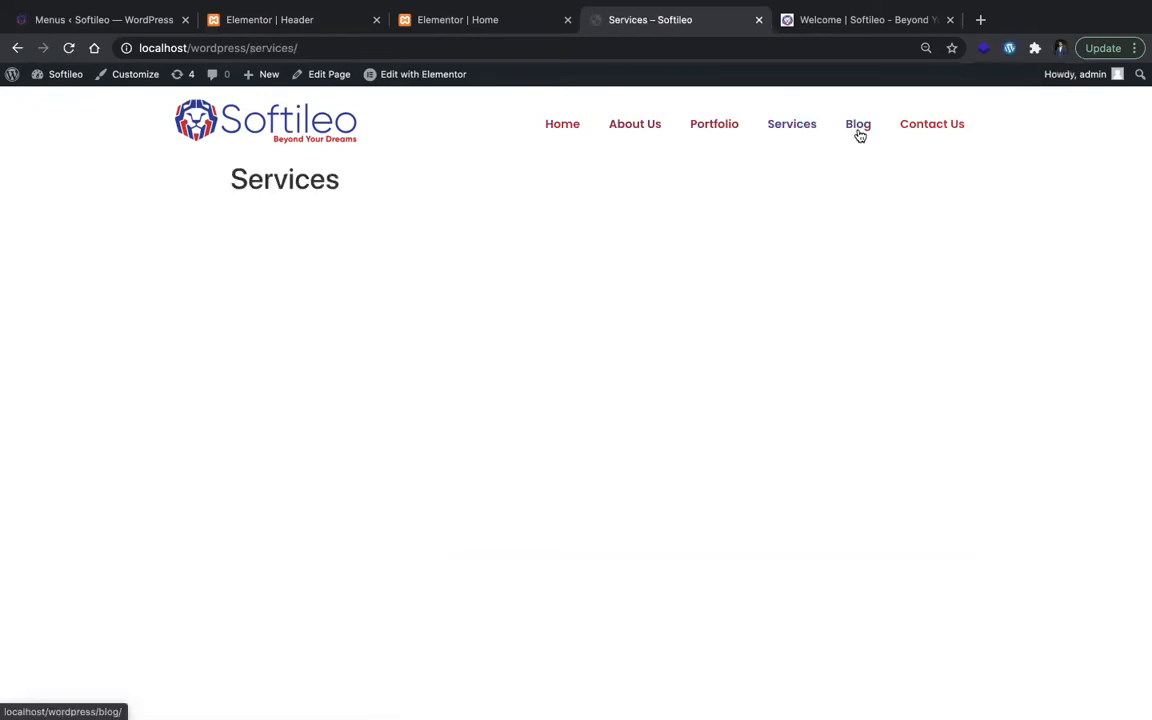
click(858, 126)
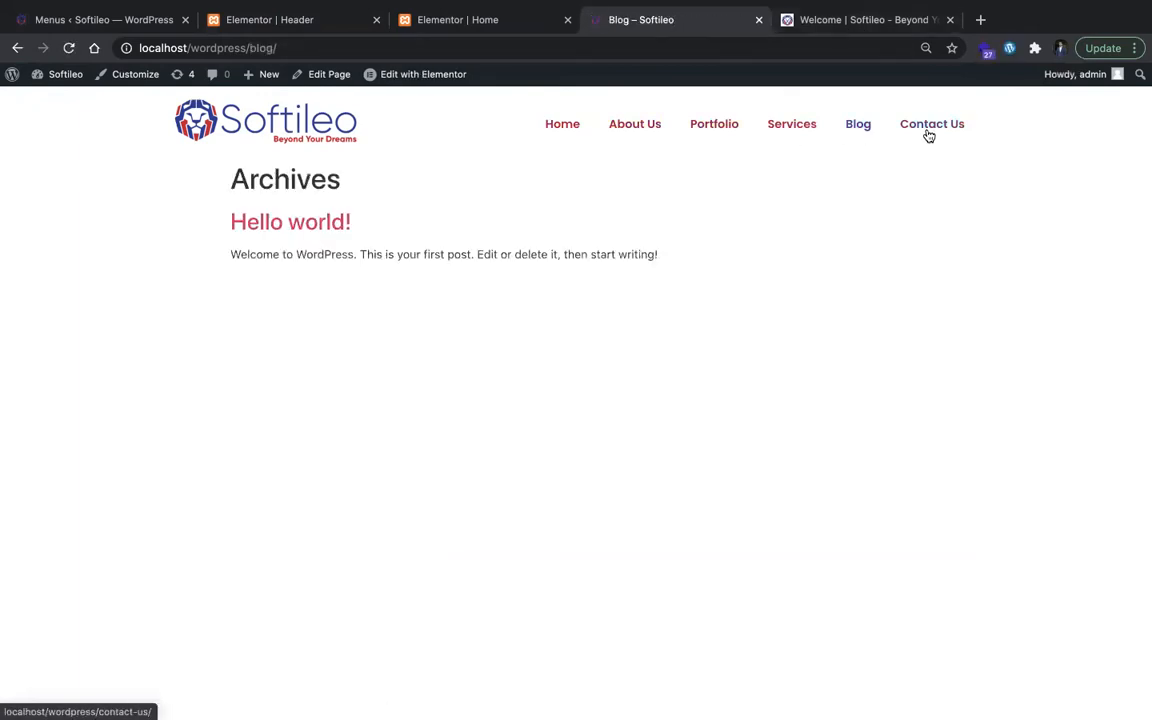
click(929, 126)
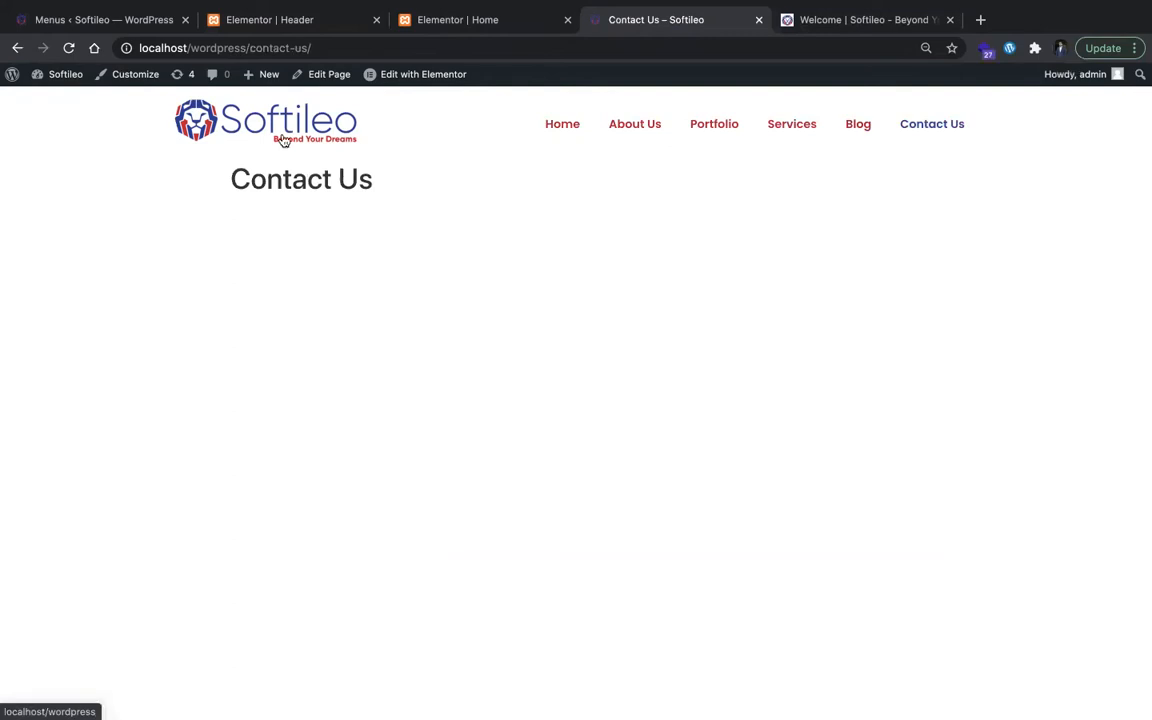
click(256, 125)
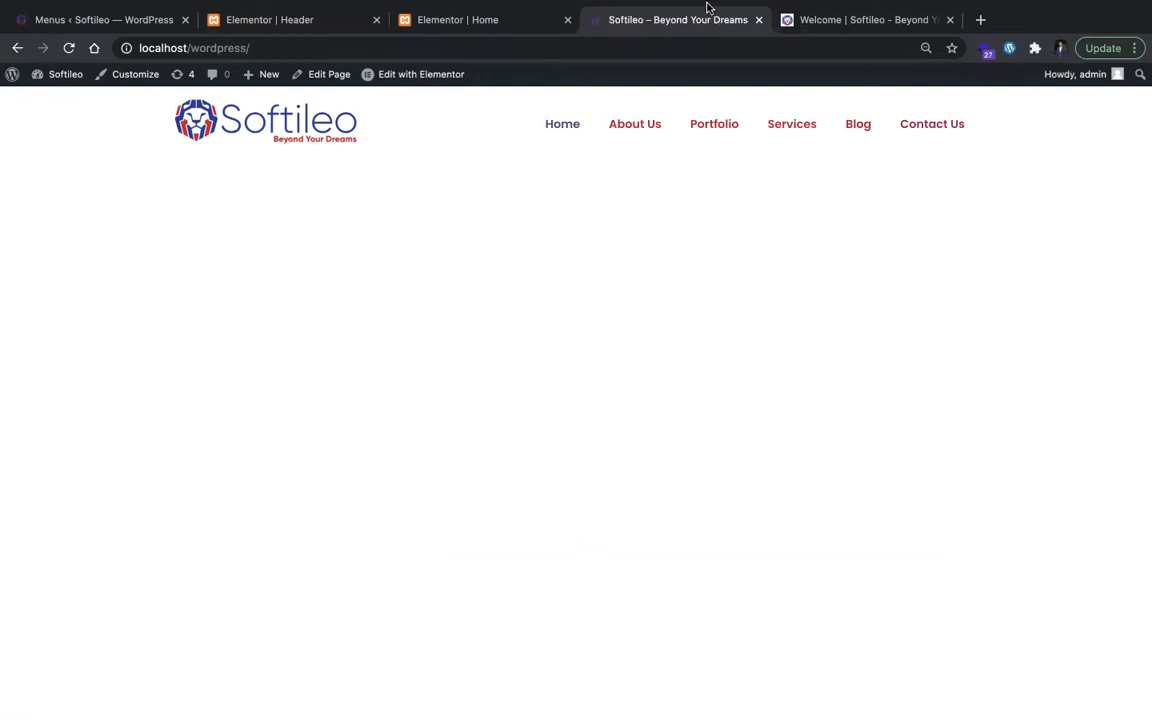
Step: Save the hero section's laptop illustration from the original Softileo site as the PNG image foreground in the Downloads folder
click(810, 21)
scroll(430, 399, down, 2)
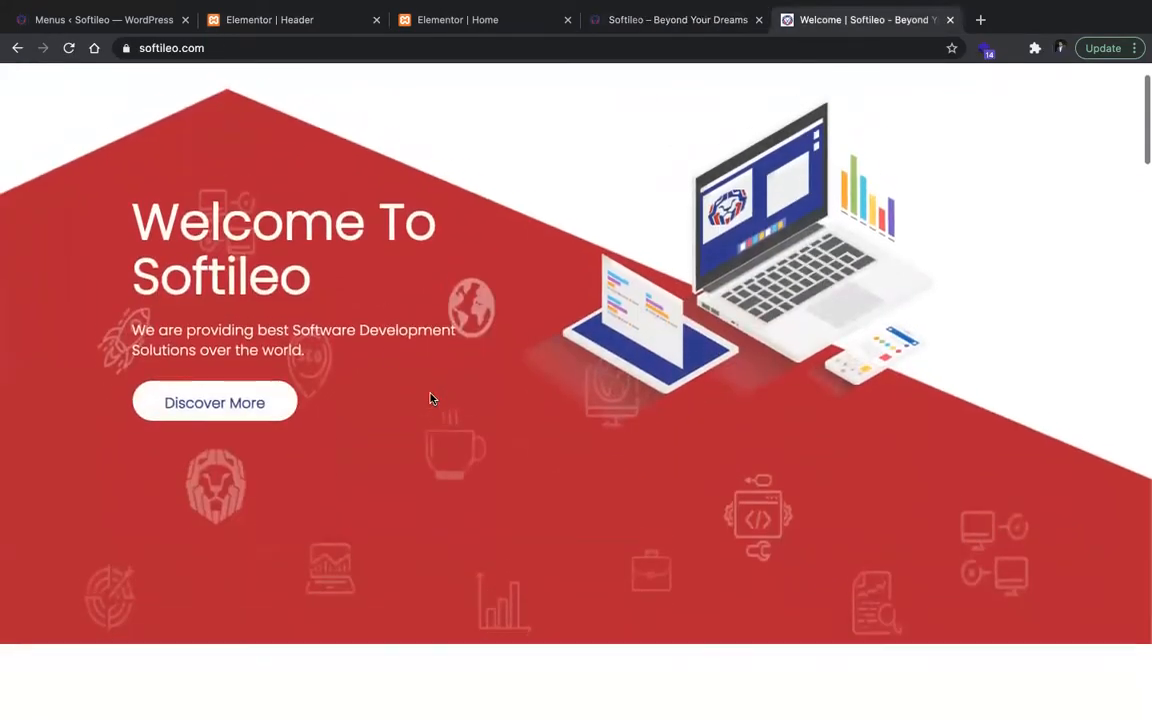
scroll(581, 283, up, 2)
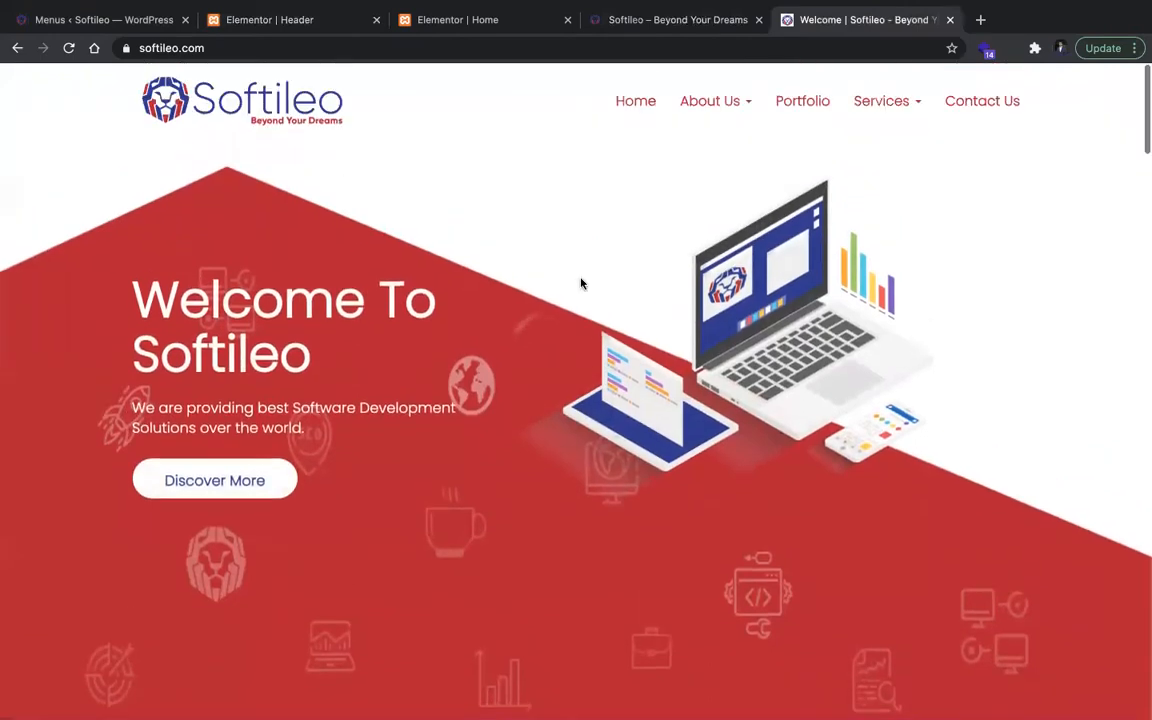
right_click(768, 358)
click(766, 381)
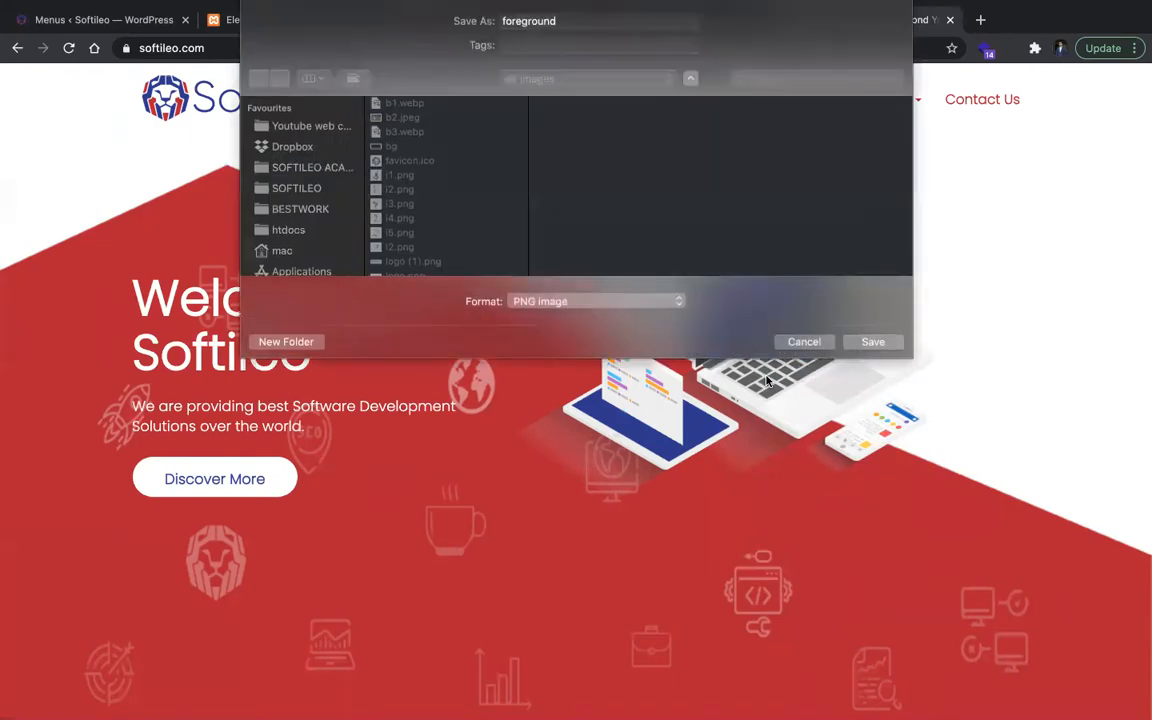
click(296, 188)
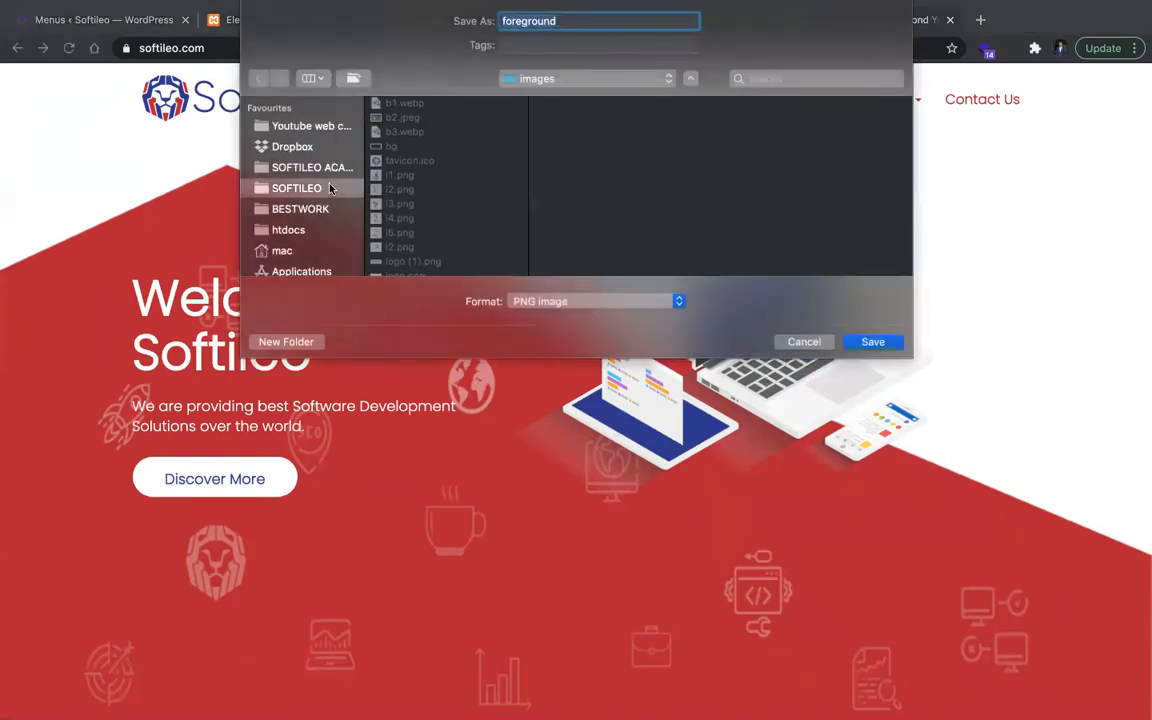
scroll(330, 233, down, 4)
scroll(305, 131, up, 3)
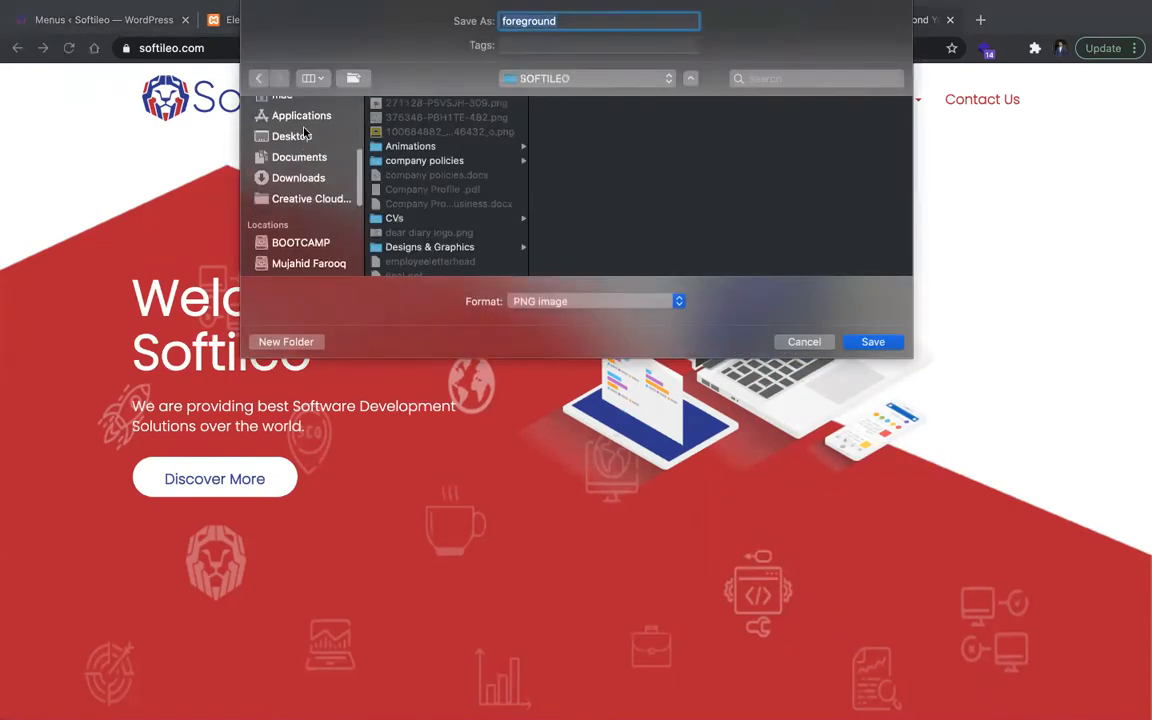
click(298, 216)
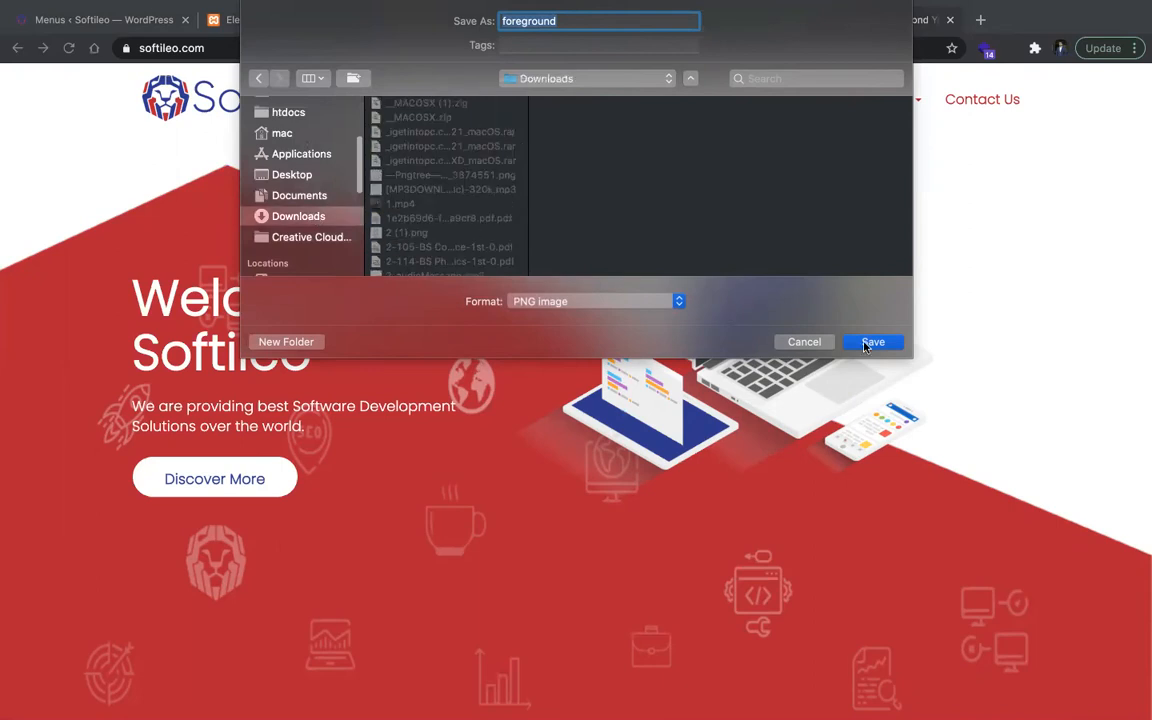
click(870, 342)
Step: Inspect the original Softileo home section in the developer tools and copy the path of its CSS background image
right_click(238, 218)
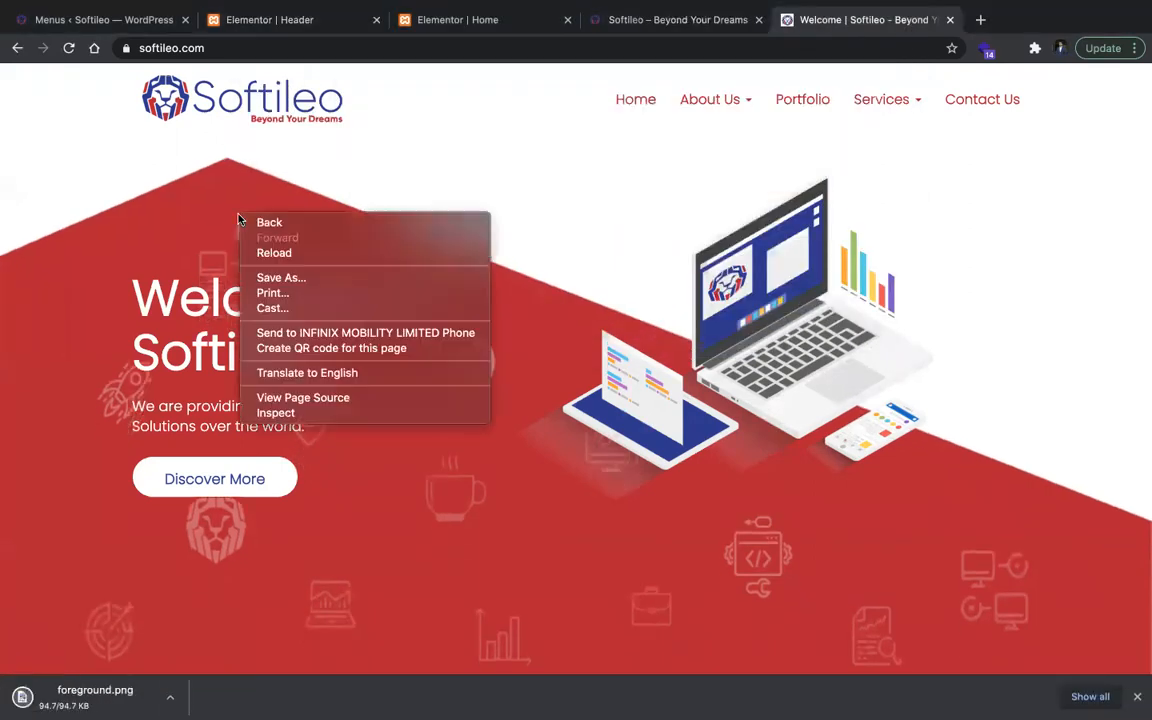
click(296, 410)
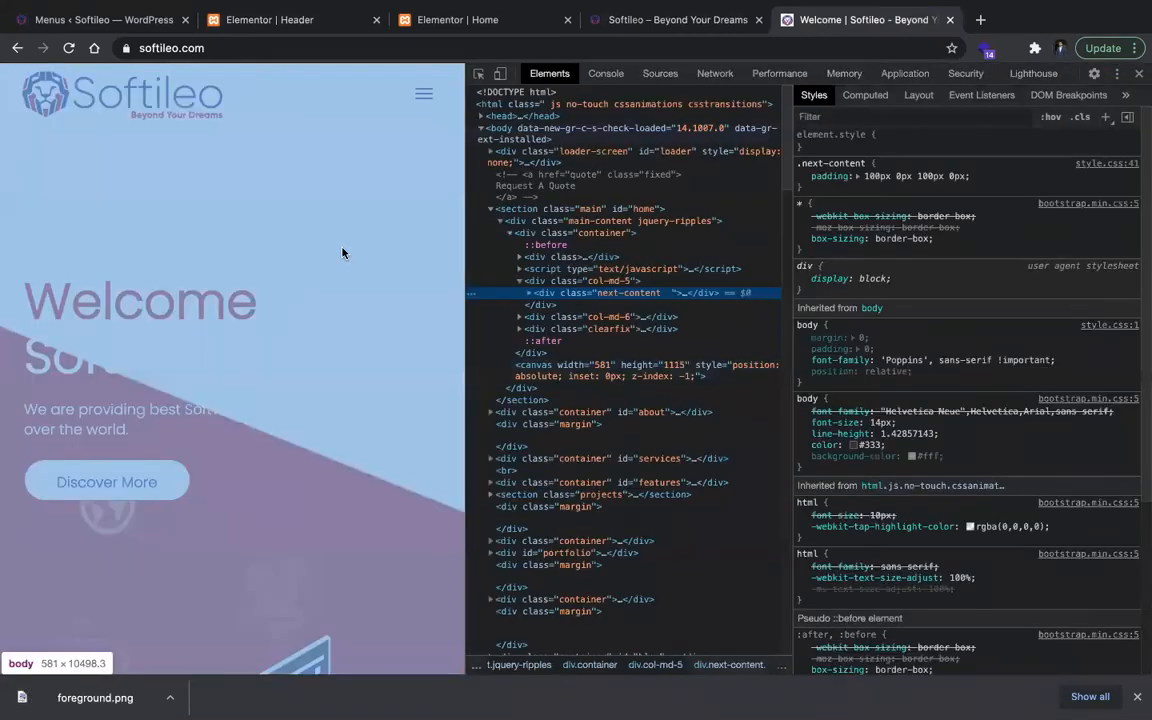
scroll(380, 240, down, 1)
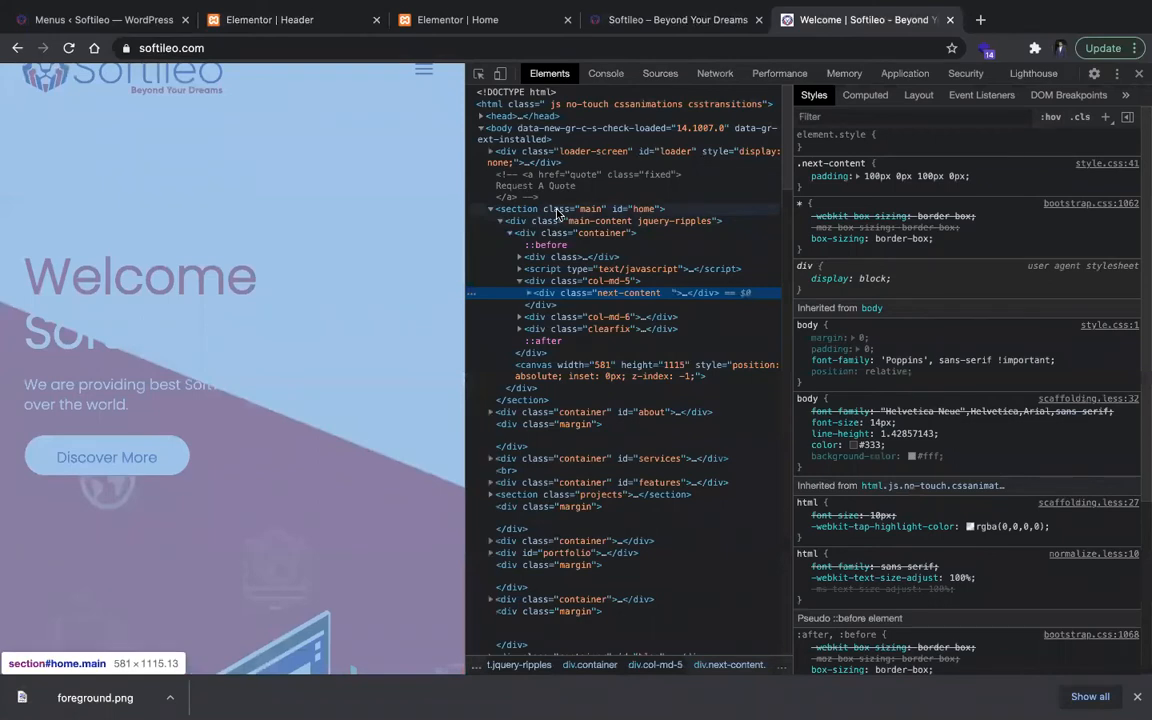
click(560, 210)
scroll(261, 306, down, 2)
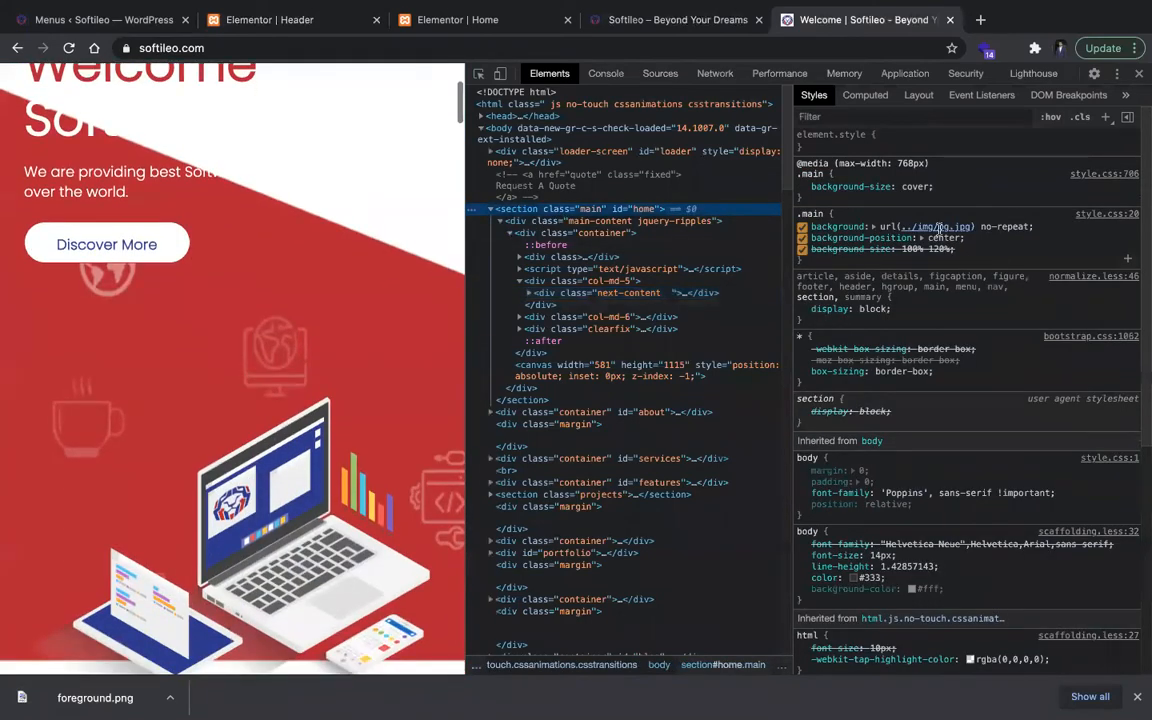
click(1000, 226)
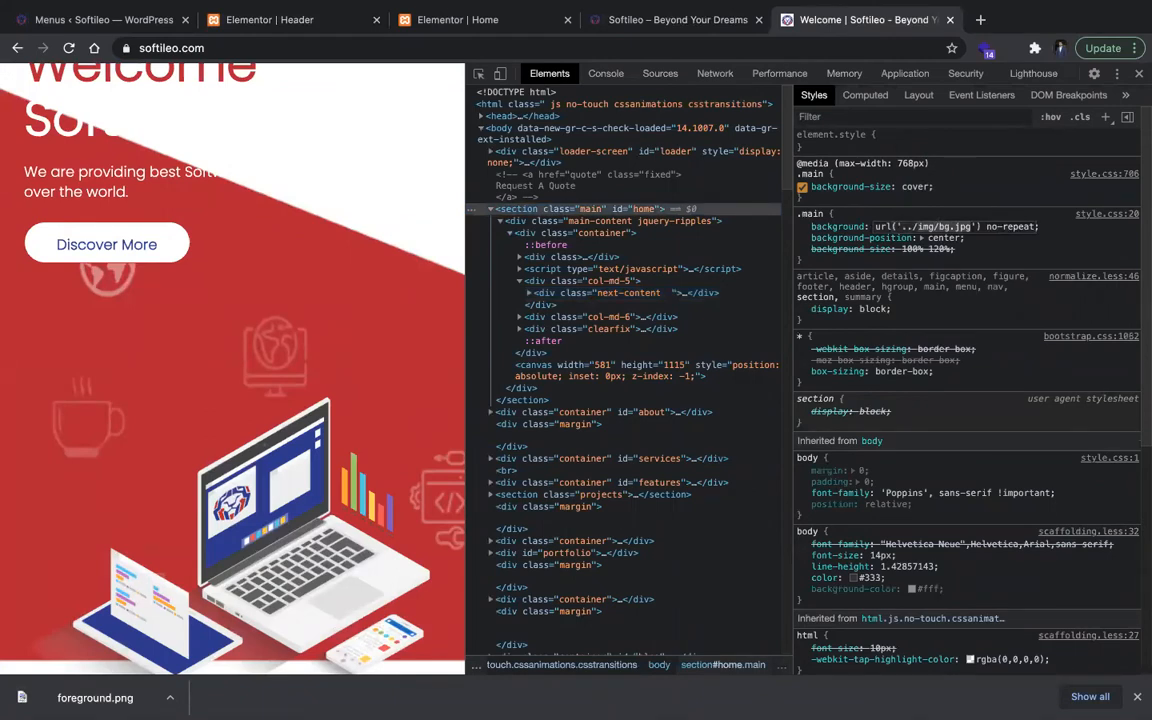
Step: Load softileo.com/img/bg.jpg in a new browser tab, save the image as bg.jpeg, and close that tab and the developer tools
key(ctrl+t)
text(softileo.com/img/bg.jpg)
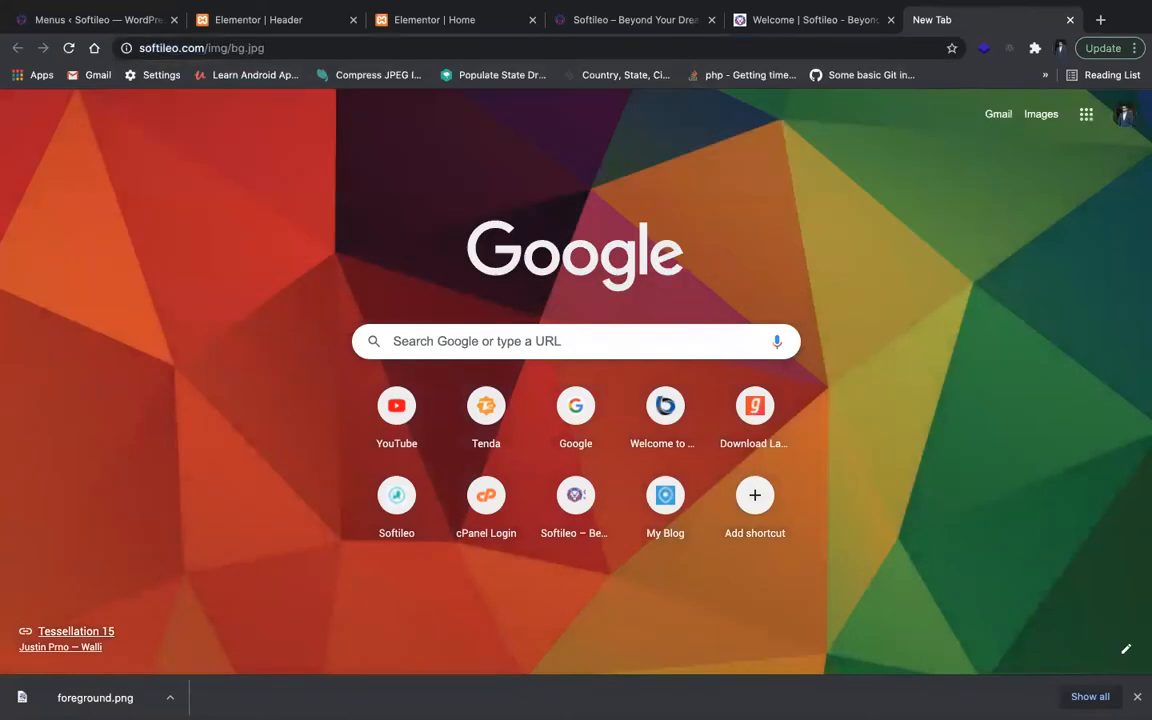
key(Return)
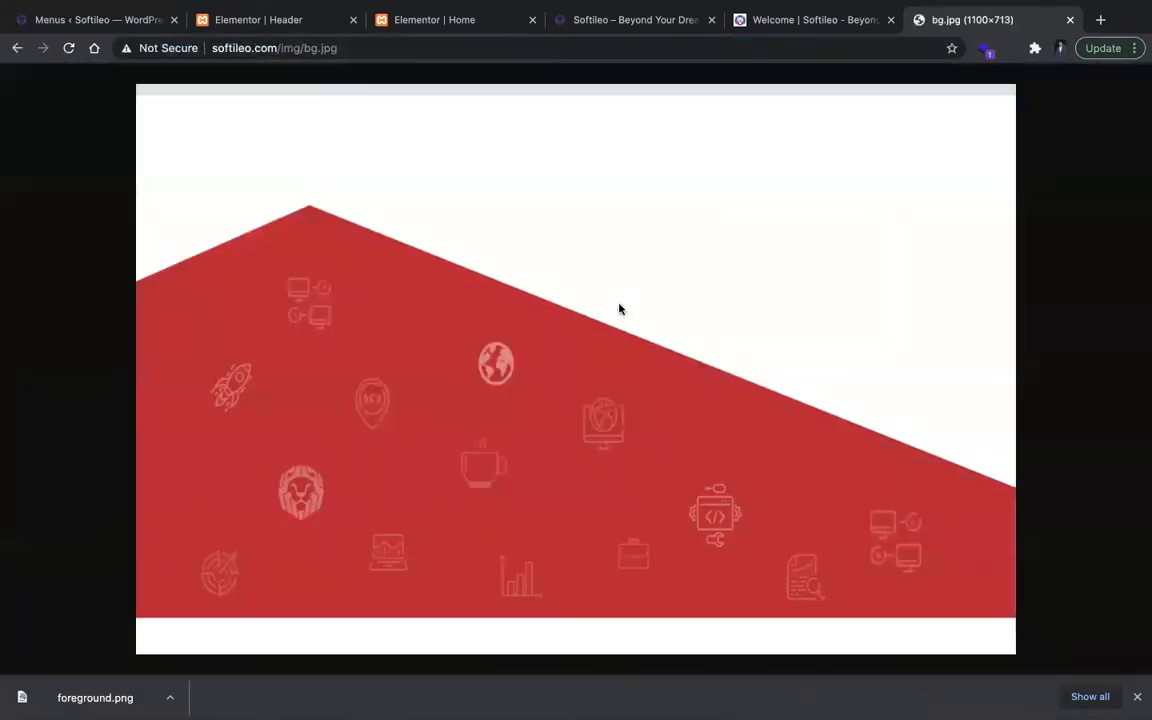
right_click(619, 309)
click(633, 329)
key(Return)
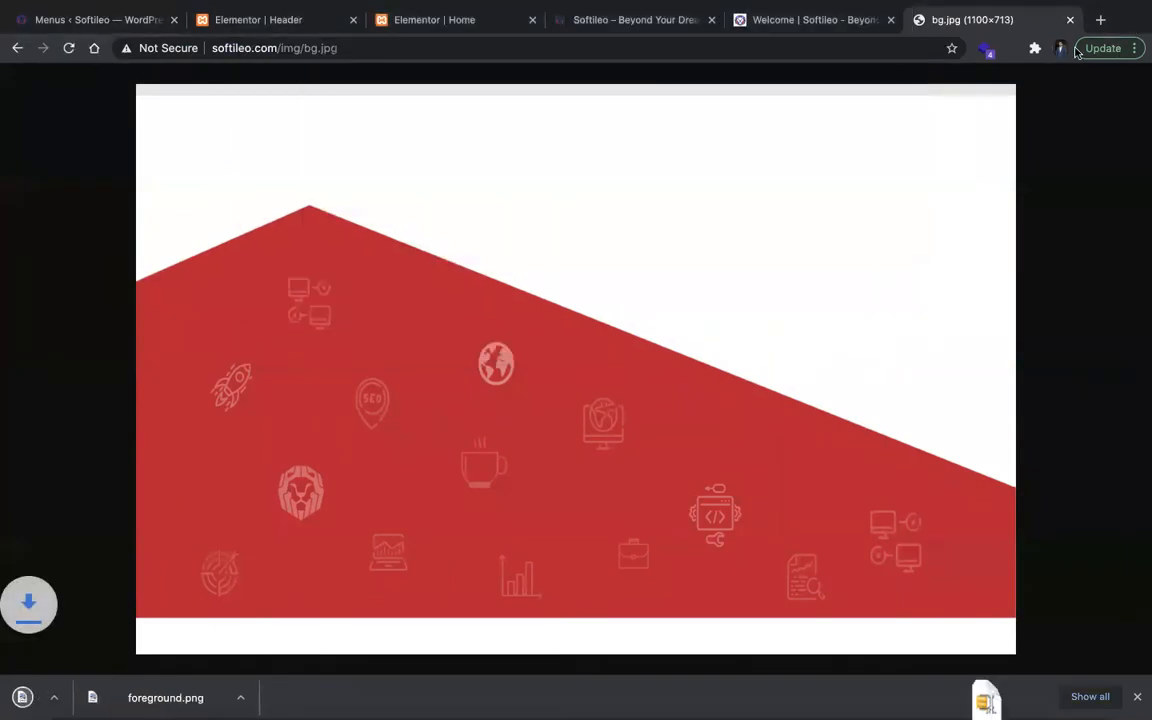
click(1070, 19)
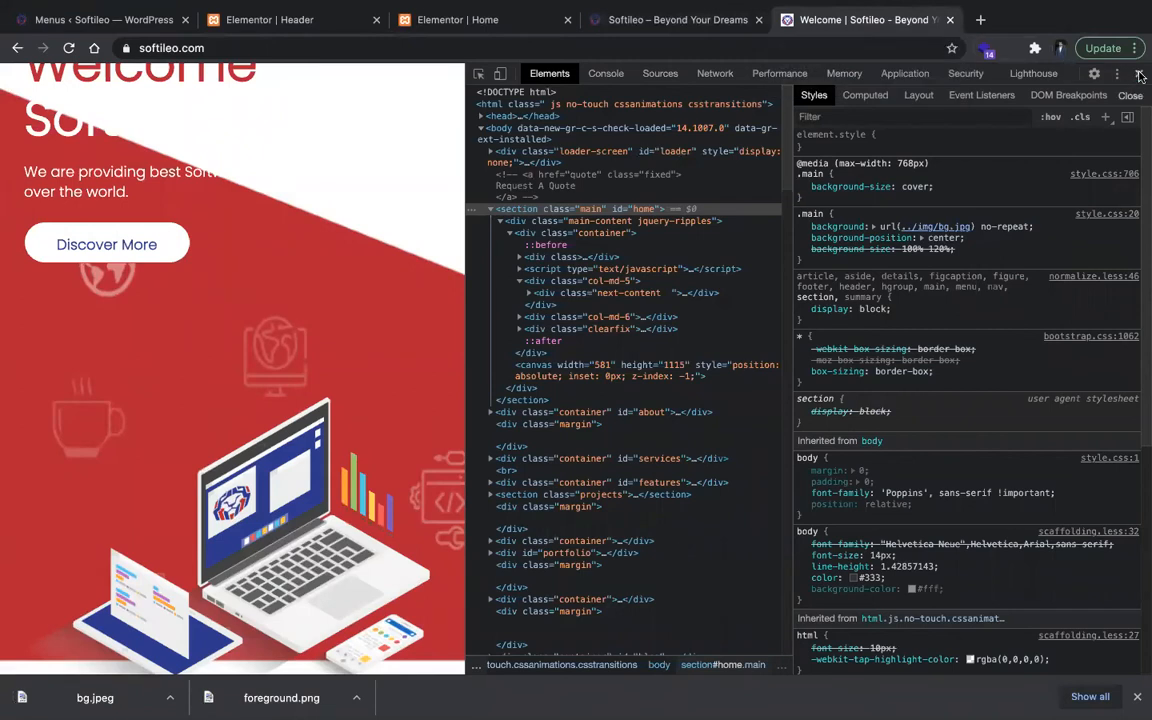
key(F12)
Step: Return to the Elementor editor of the Home page and add a section with two equal columns
click(722, 19)
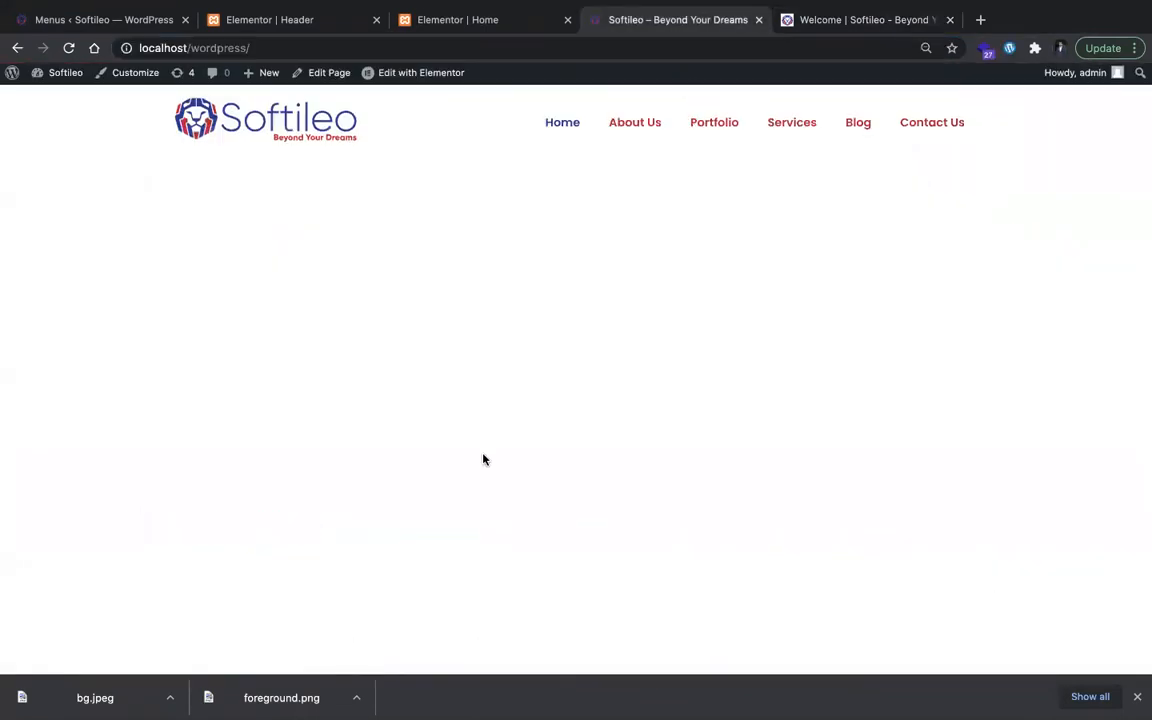
click(485, 31)
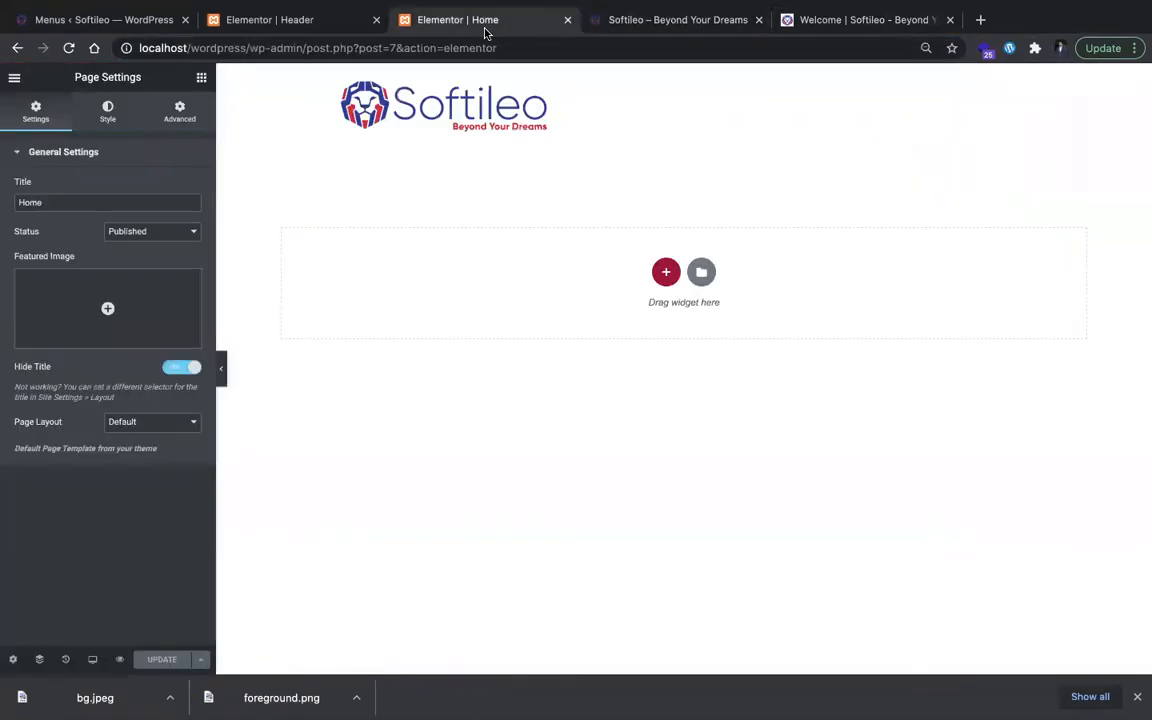
click(666, 272)
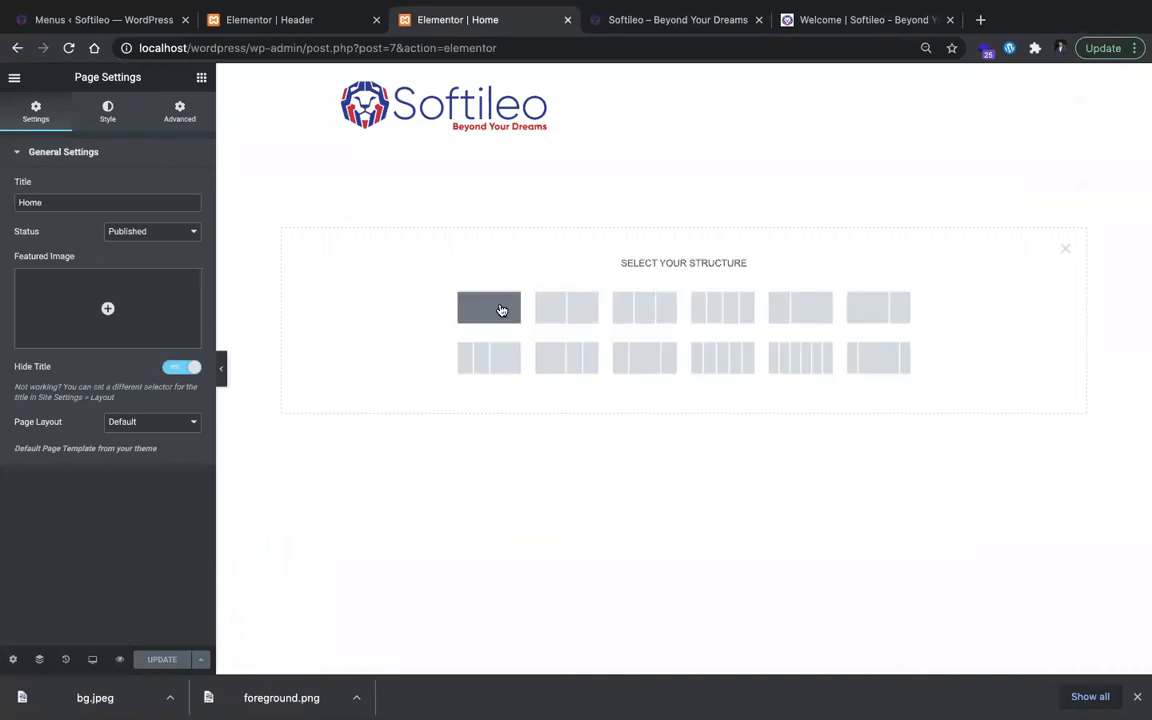
click(568, 318)
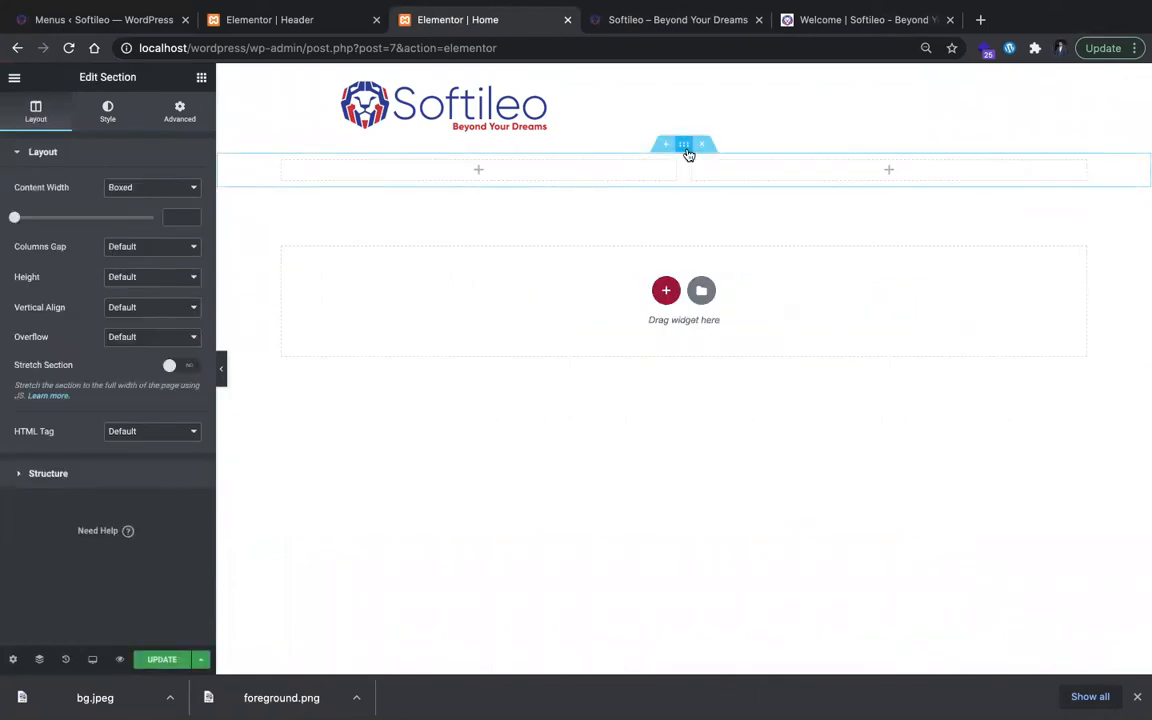
click(709, 251)
Step: Set the new two-column section's height to Fit To Screen
click(178, 115)
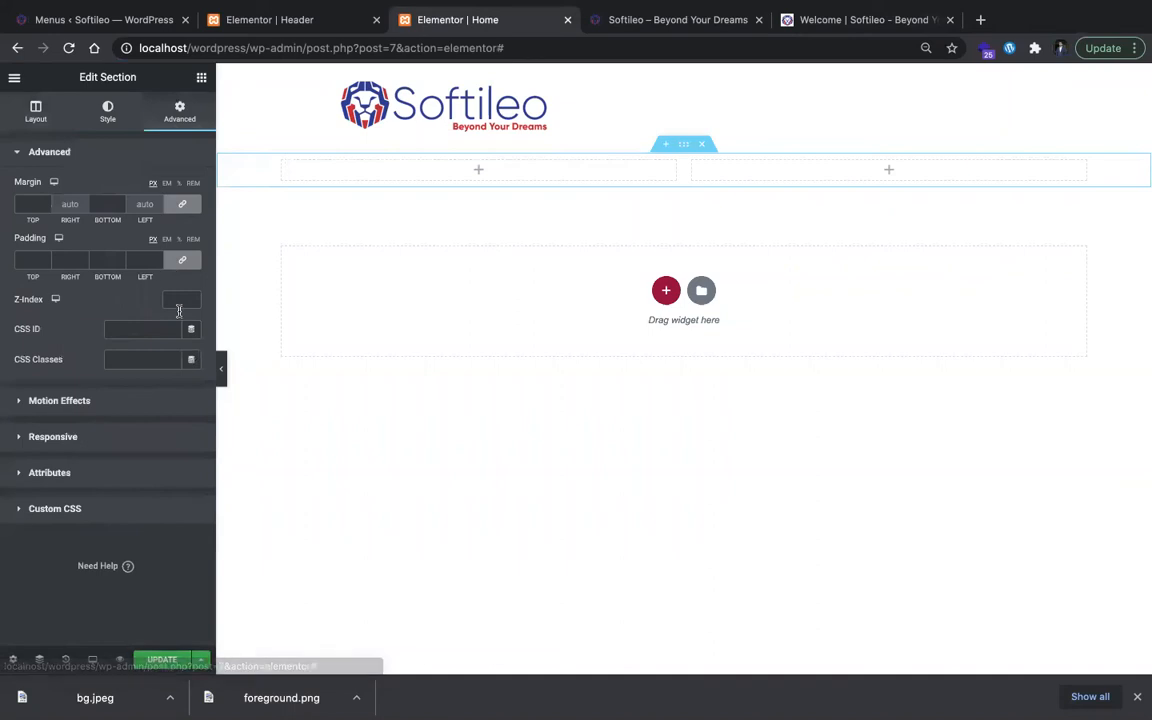
click(110, 118)
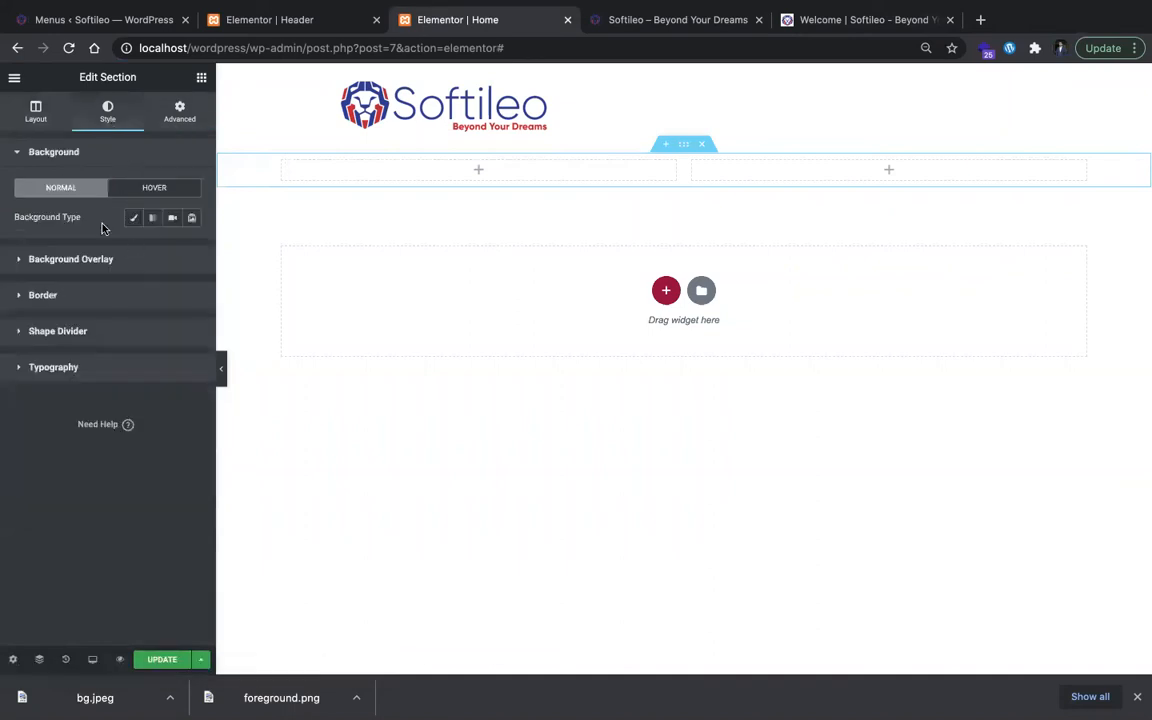
click(38, 114)
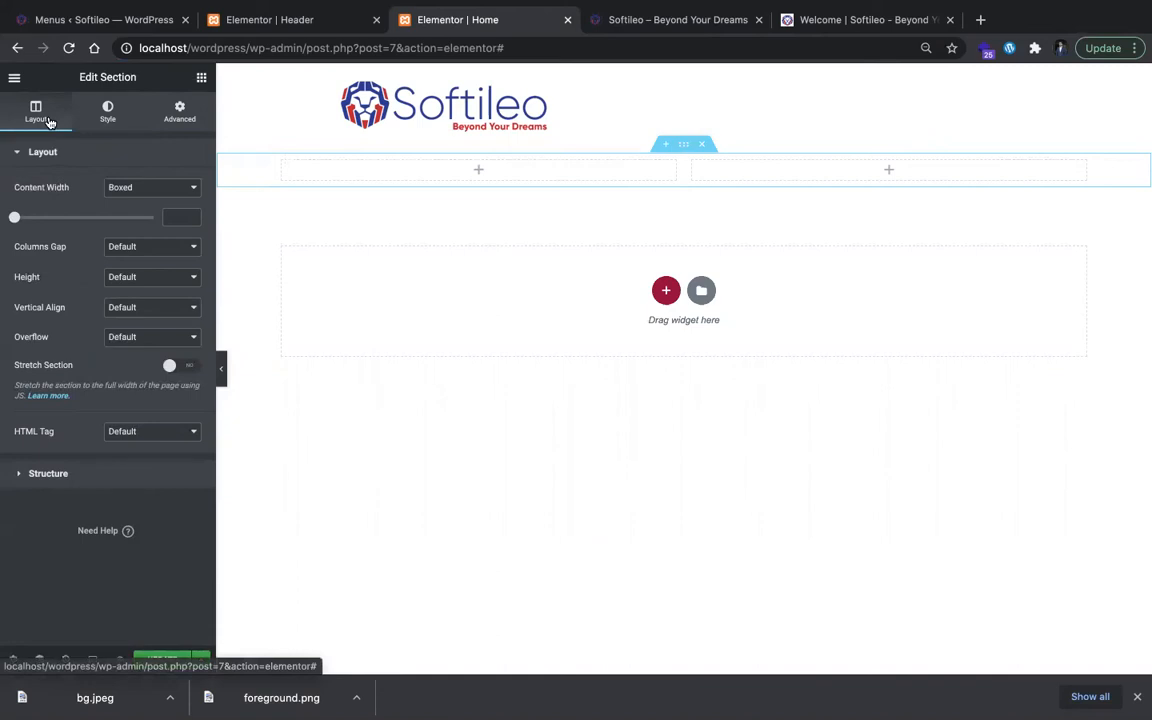
click(142, 279)
click(152, 288)
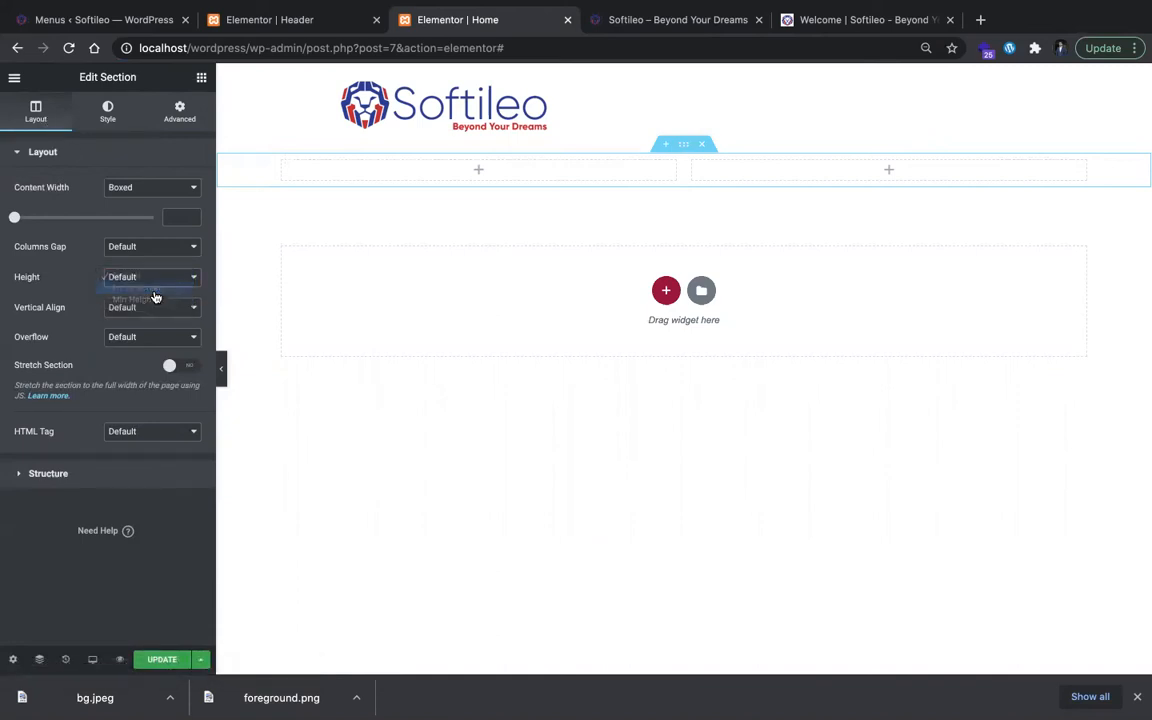
scroll(297, 387, down, 3)
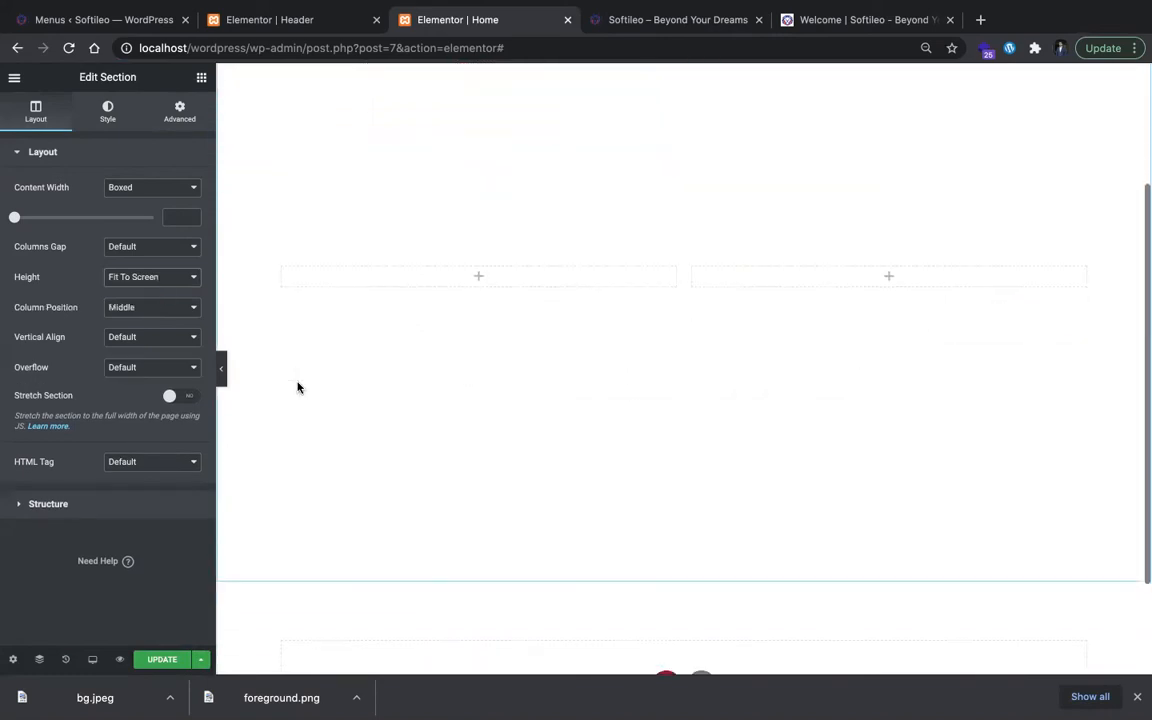
click(177, 273)
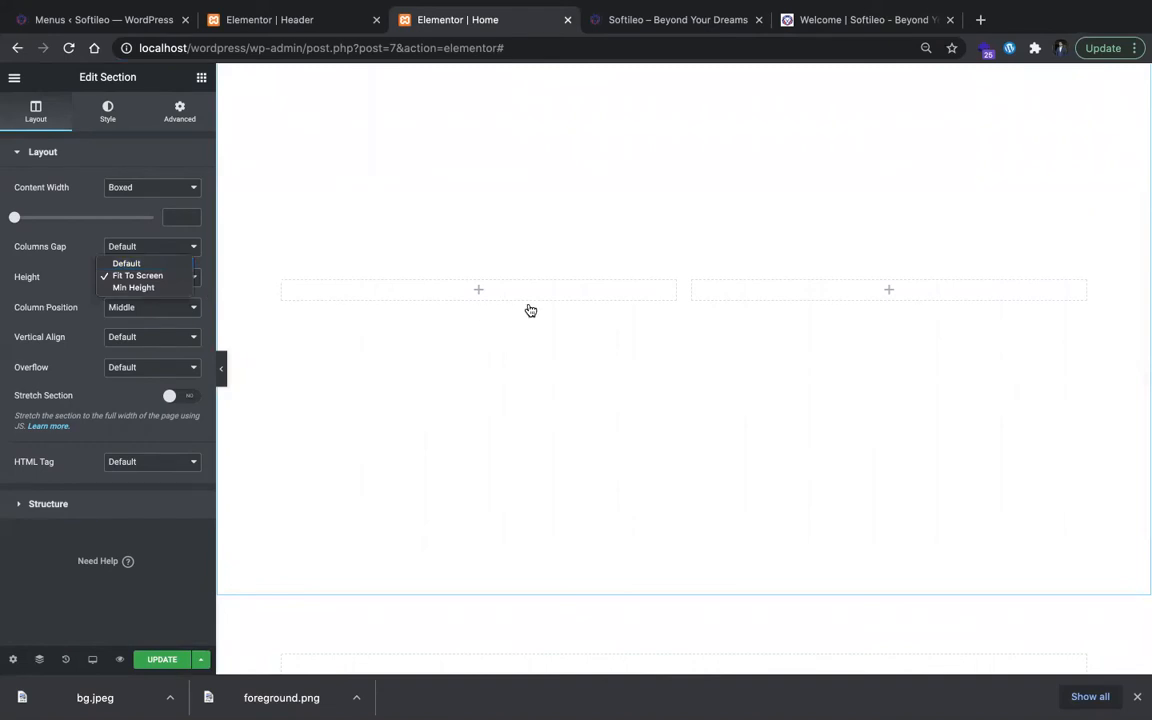
scroll(571, 203, up, 3)
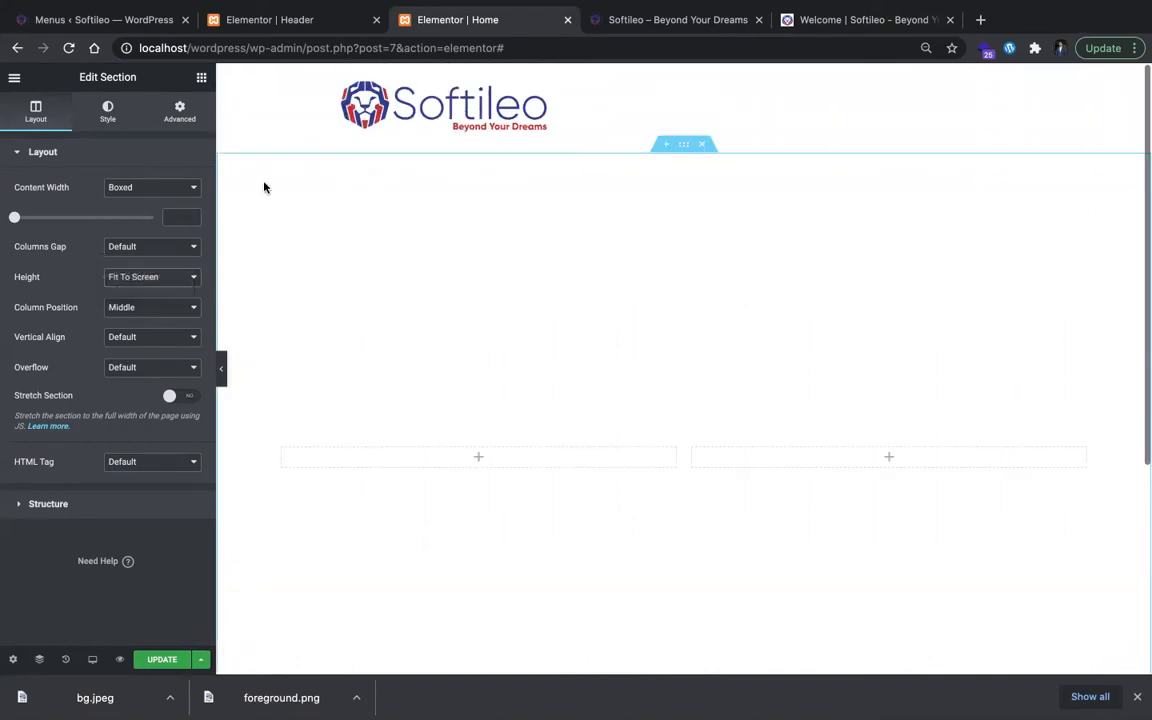
Step: Give the section a classic background and upload bg.jpeg to the media library as its background image
click(107, 112)
click(133, 217)
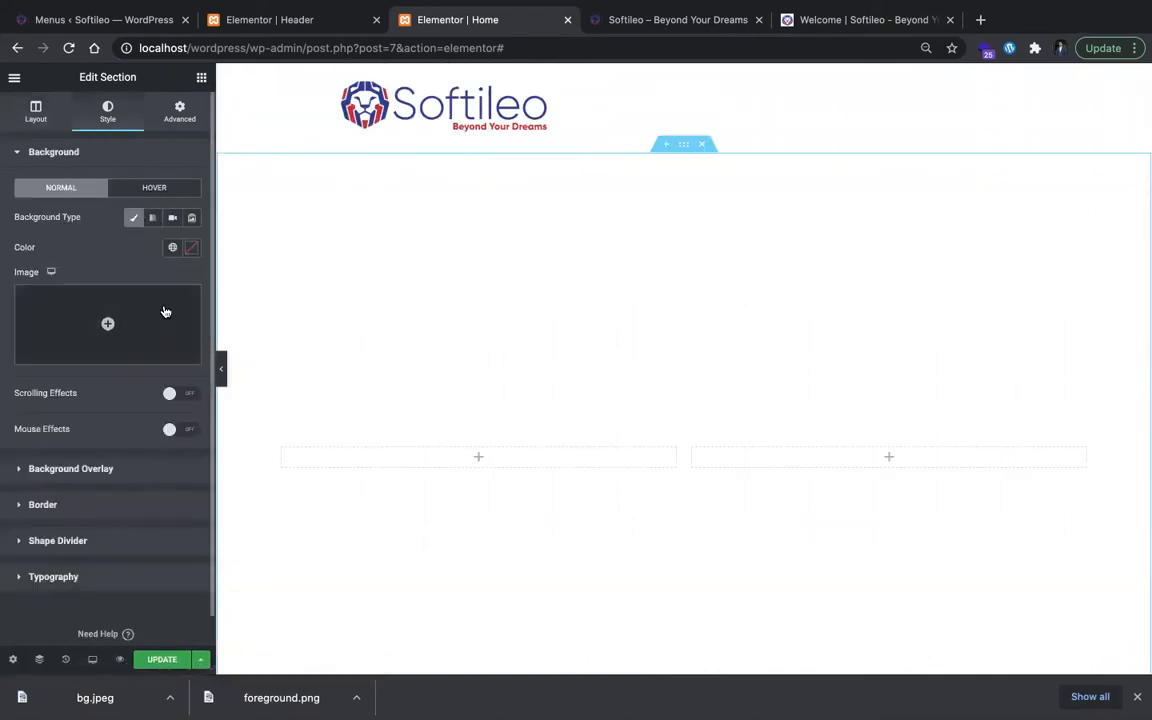
click(163, 323)
right_click(111, 693)
click(355, 401)
mouse_move(50, 700)
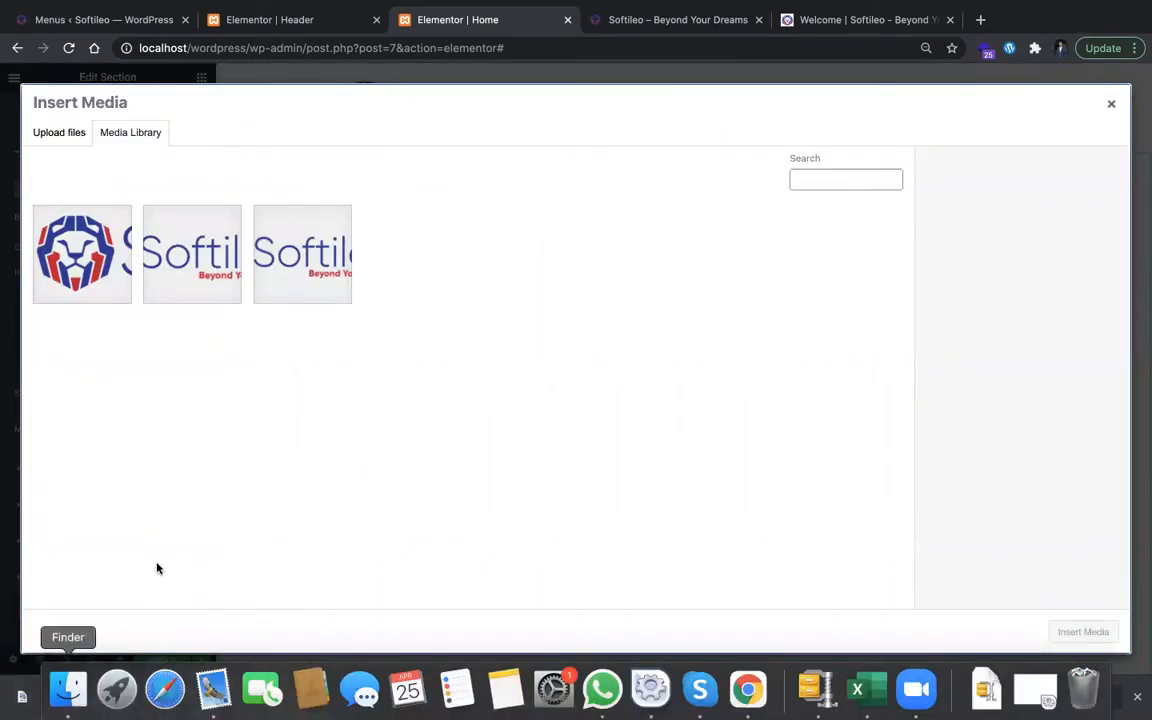
drag(93, 676, 263, 401)
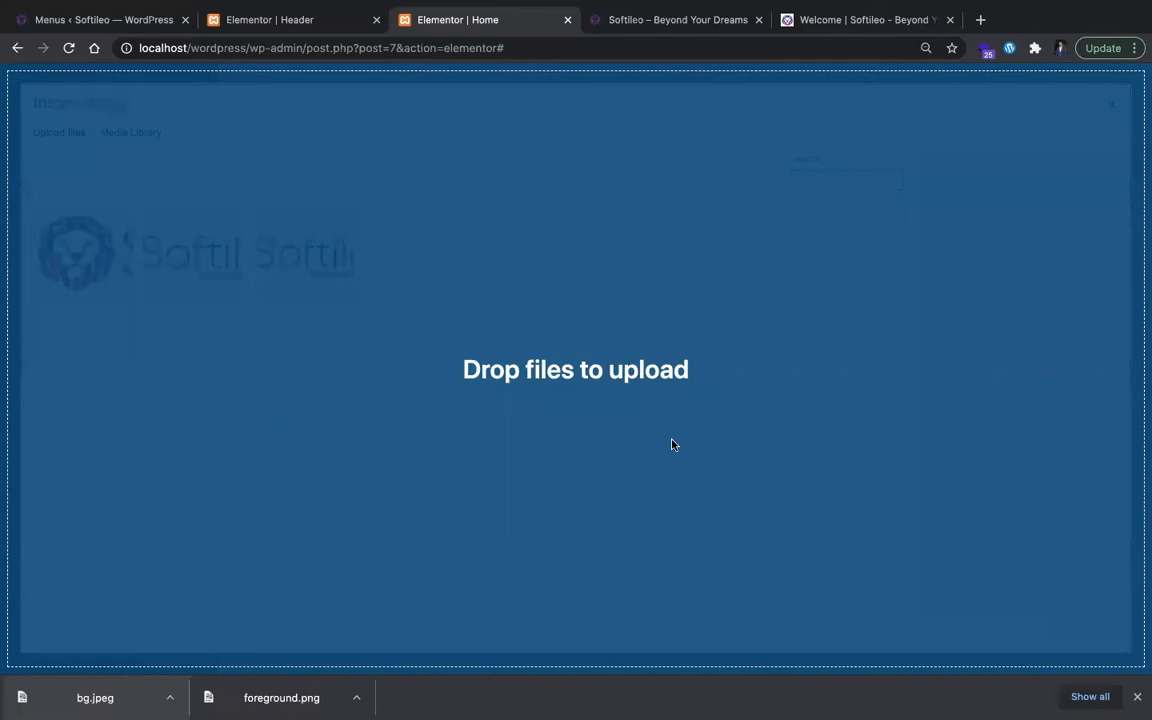
drag(672, 444, 712, 368)
click(1058, 630)
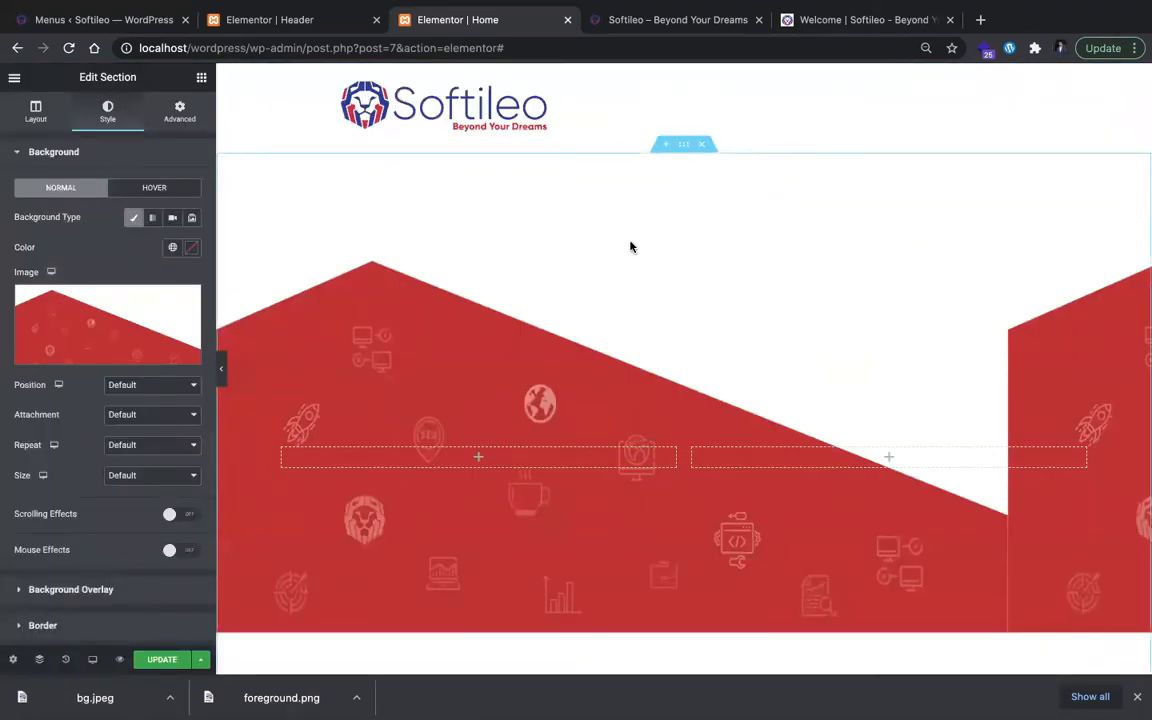
Step: Set the background image's position to Center Center, attachment to Scroll, repeat to No-repeat and size to Cover
click(174, 386)
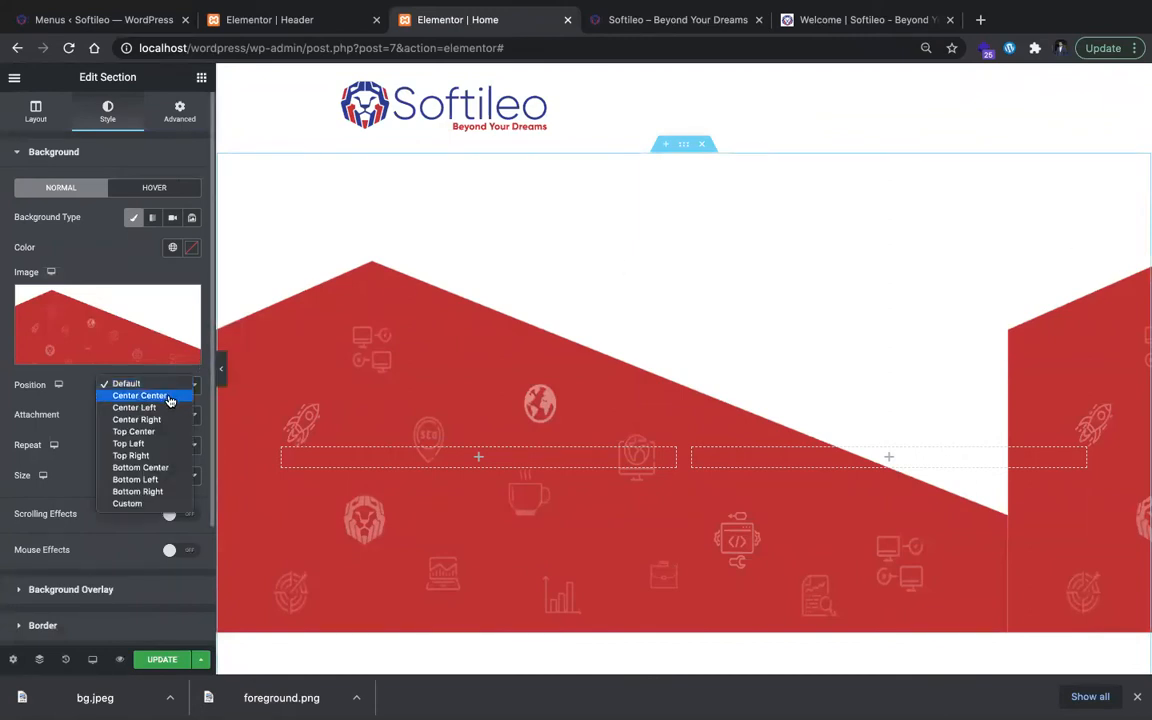
click(168, 396)
click(148, 421)
click(154, 428)
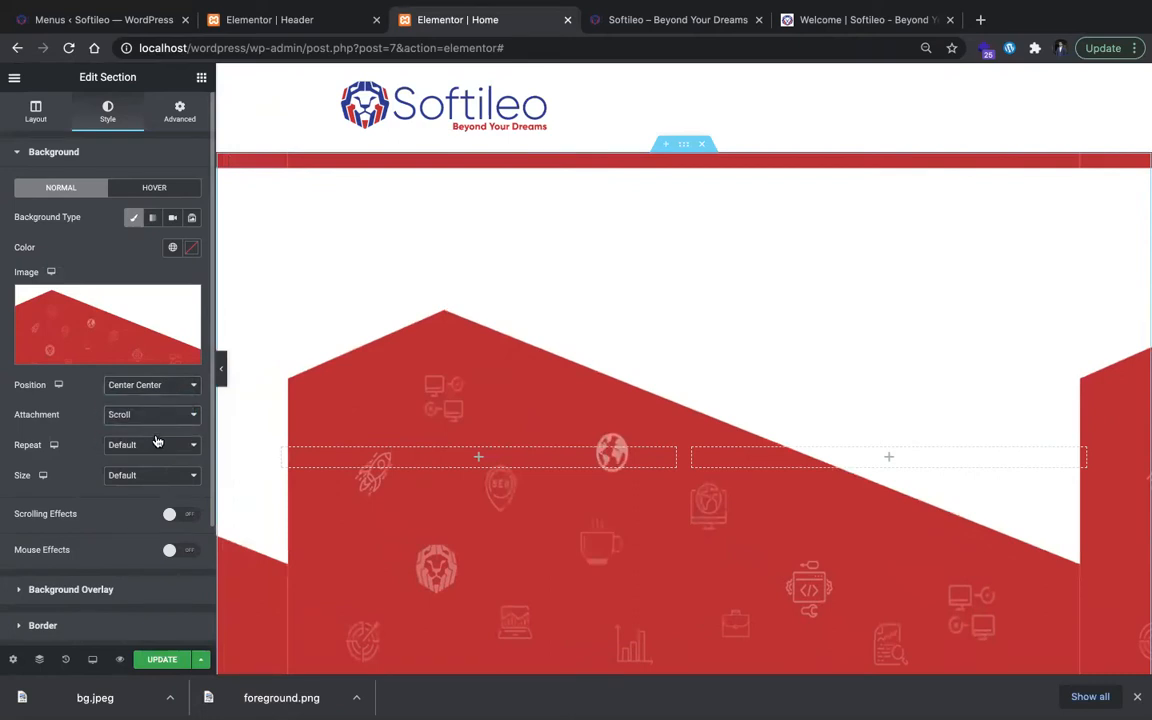
click(155, 444)
click(157, 457)
click(158, 477)
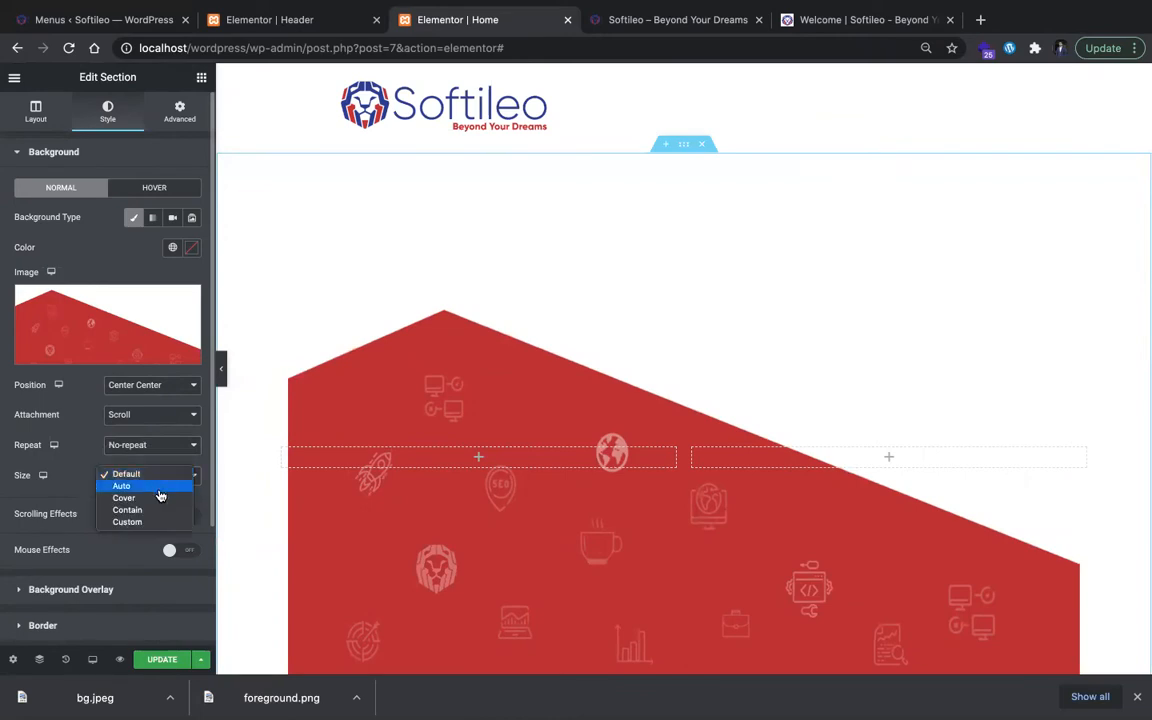
click(158, 498)
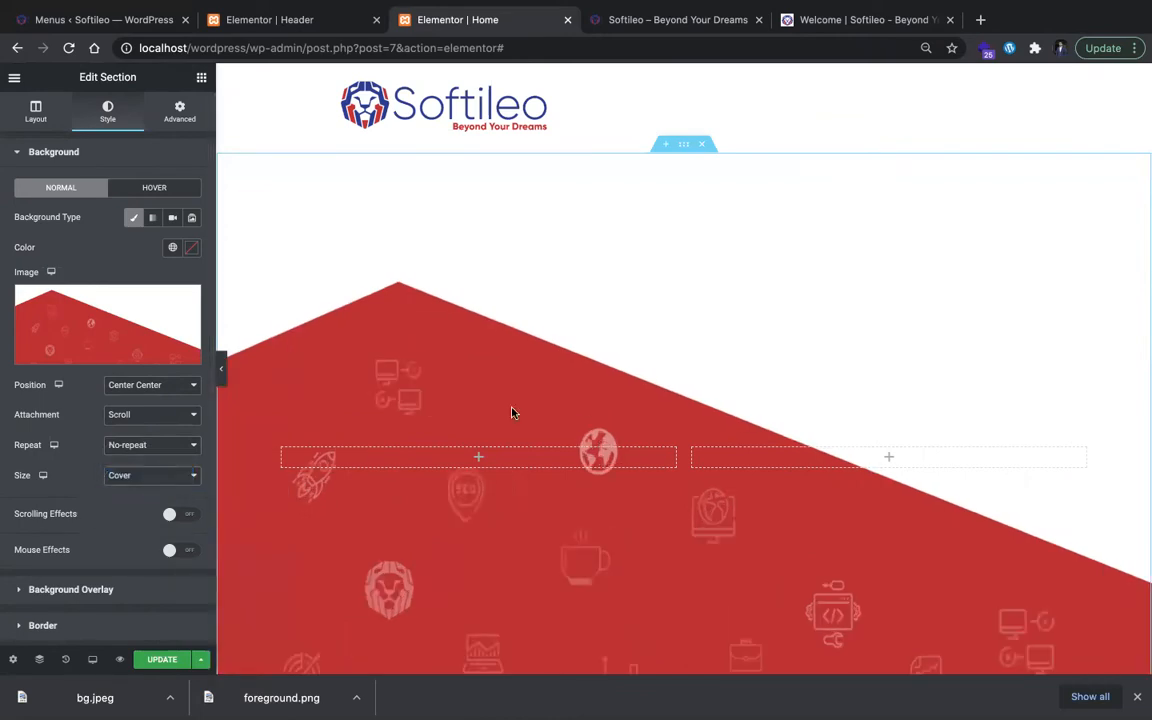
scroll(512, 411, down, 2)
scroll(511, 412, up, 2)
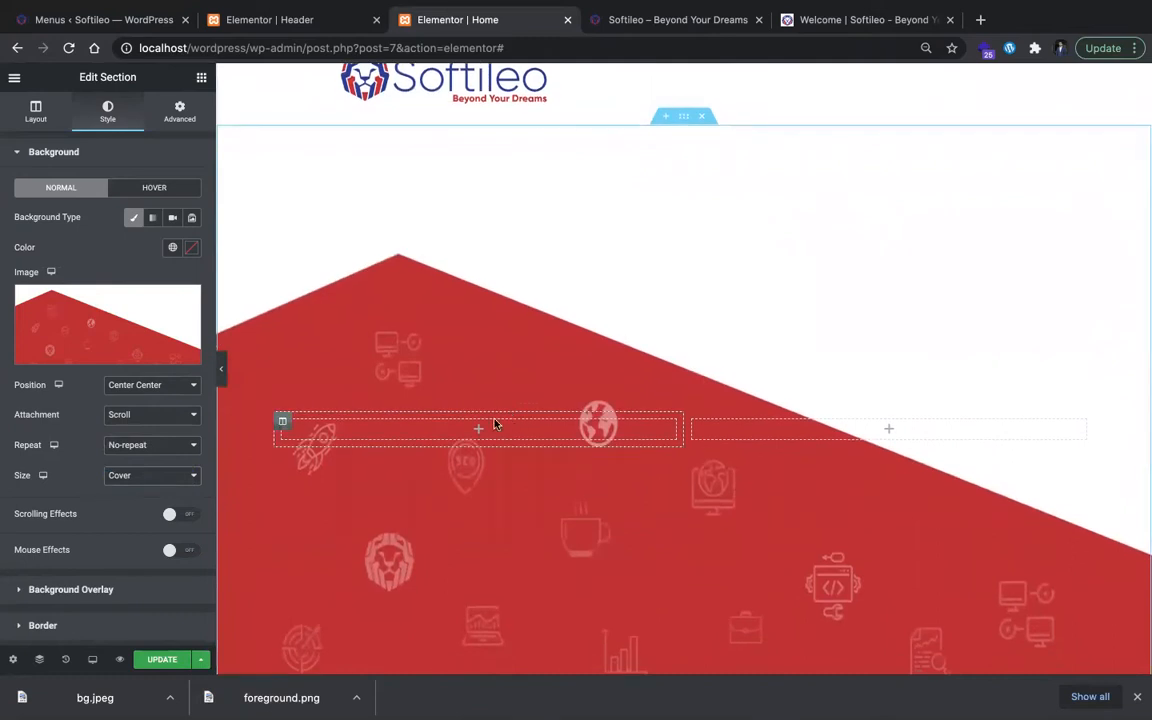
Step: Add a Heading widget to the section's left column
click(480, 428)
drag(143, 228, 437, 430)
triple_click(437, 430)
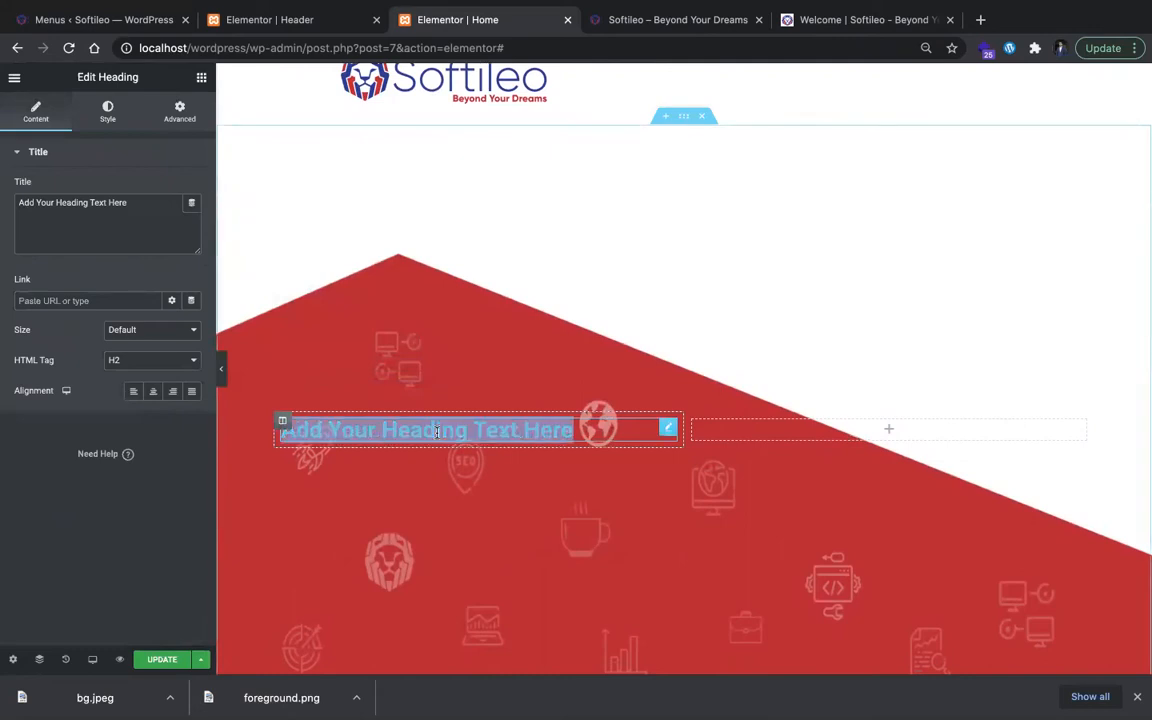
Step: Copy the hero title from the original Softileo site and set the heading's title to Welcome To Softileo
key(ctrl+Tab)
key(ctrl+Tab)
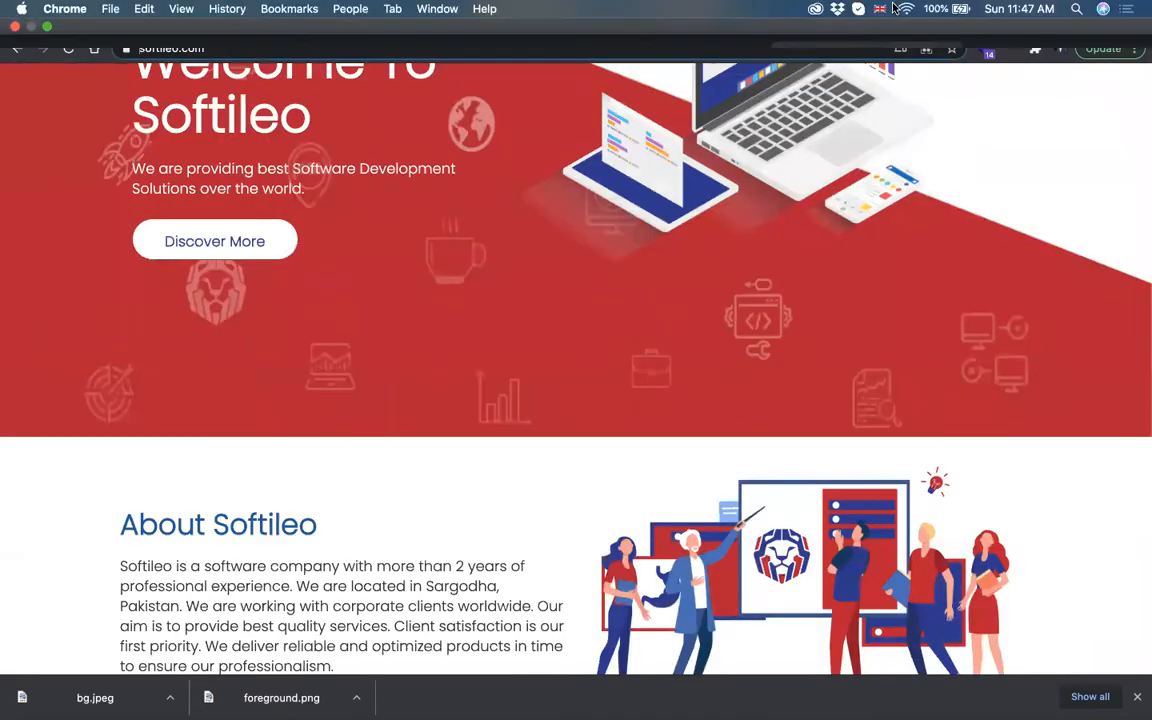
scroll(216, 170, up, 1)
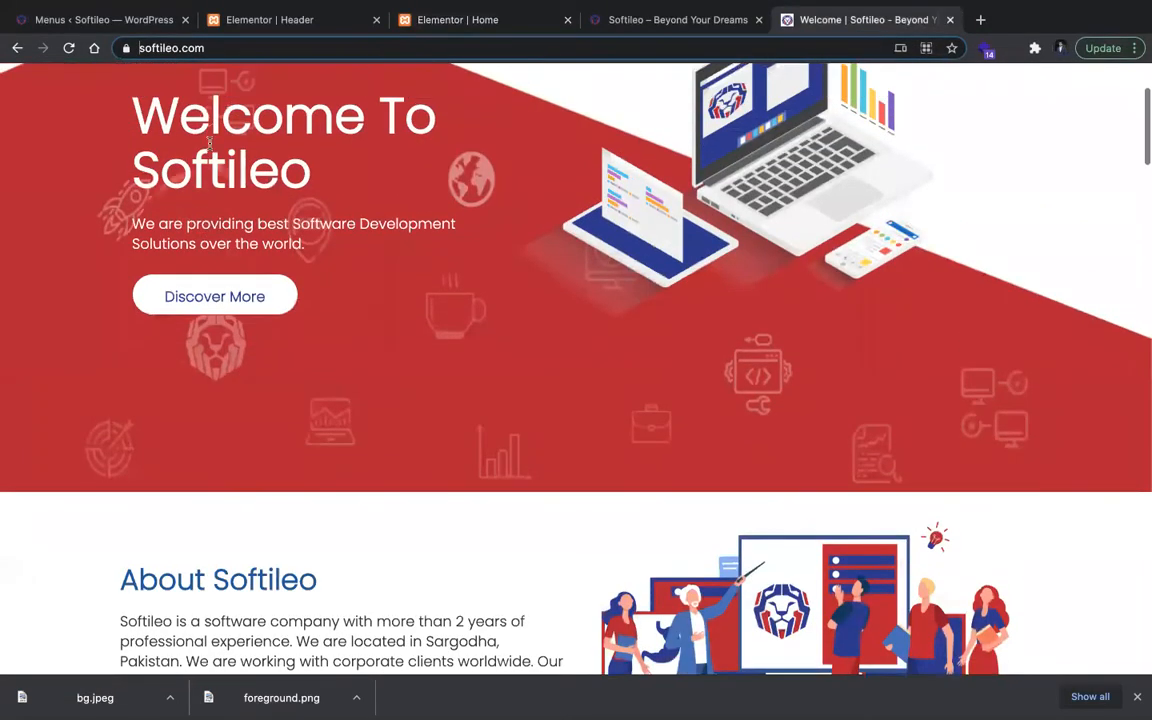
triple_click(218, 168)
key(super+c)
click(408, 28)
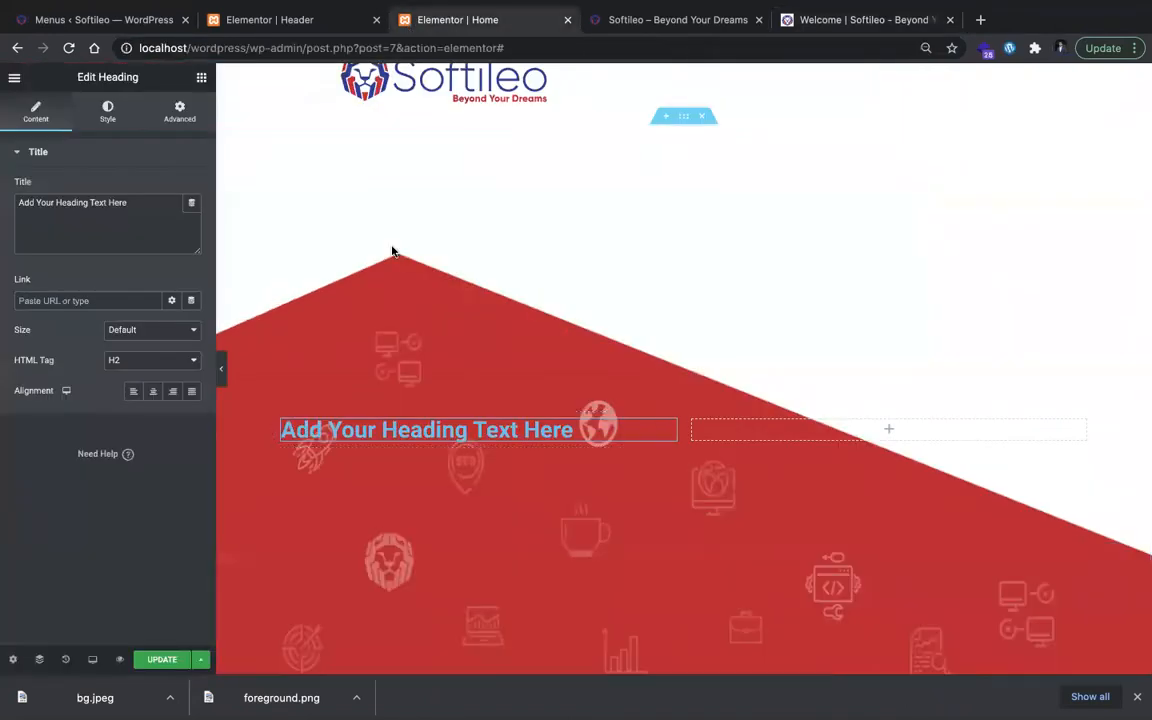
triple_click(144, 235)
key(super+v)
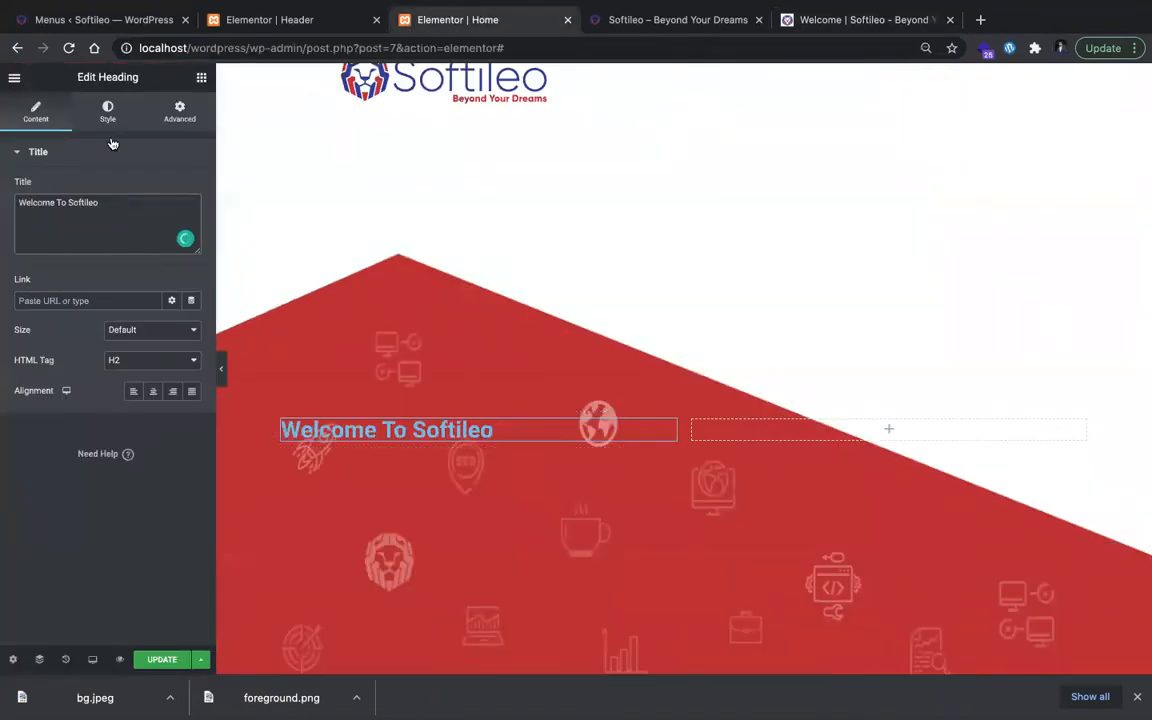
Step: Set the heading's HTML tag to H1 and its size to XXL
click(149, 360)
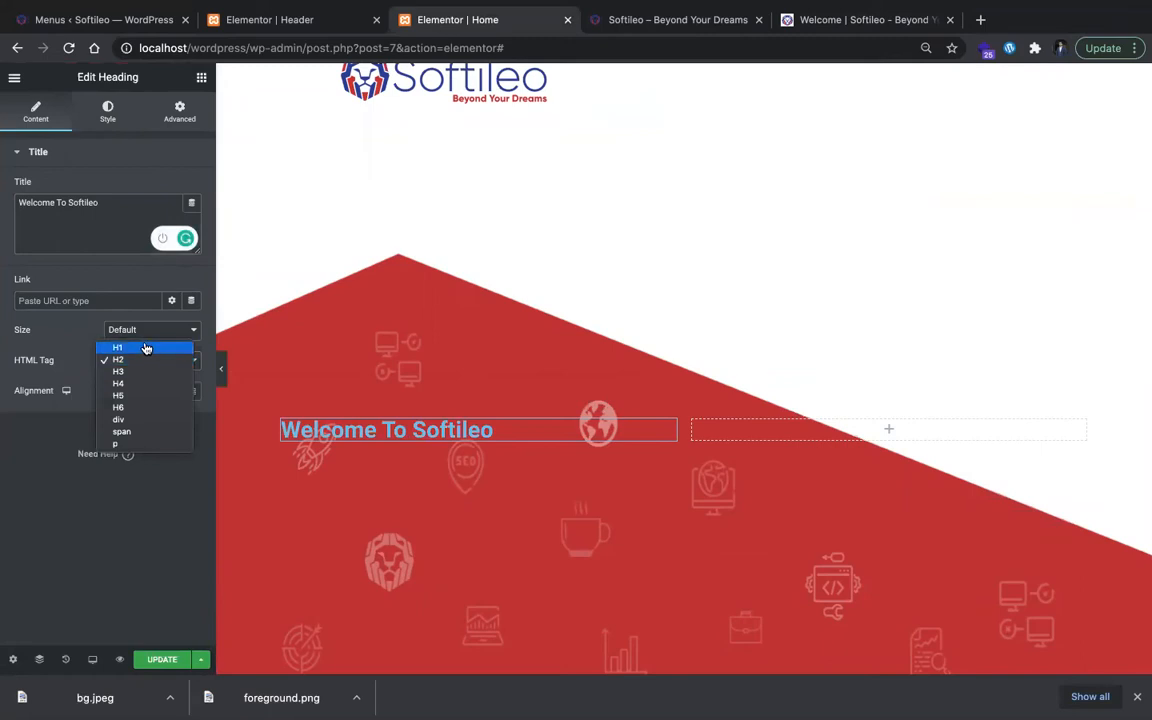
click(147, 344)
click(157, 331)
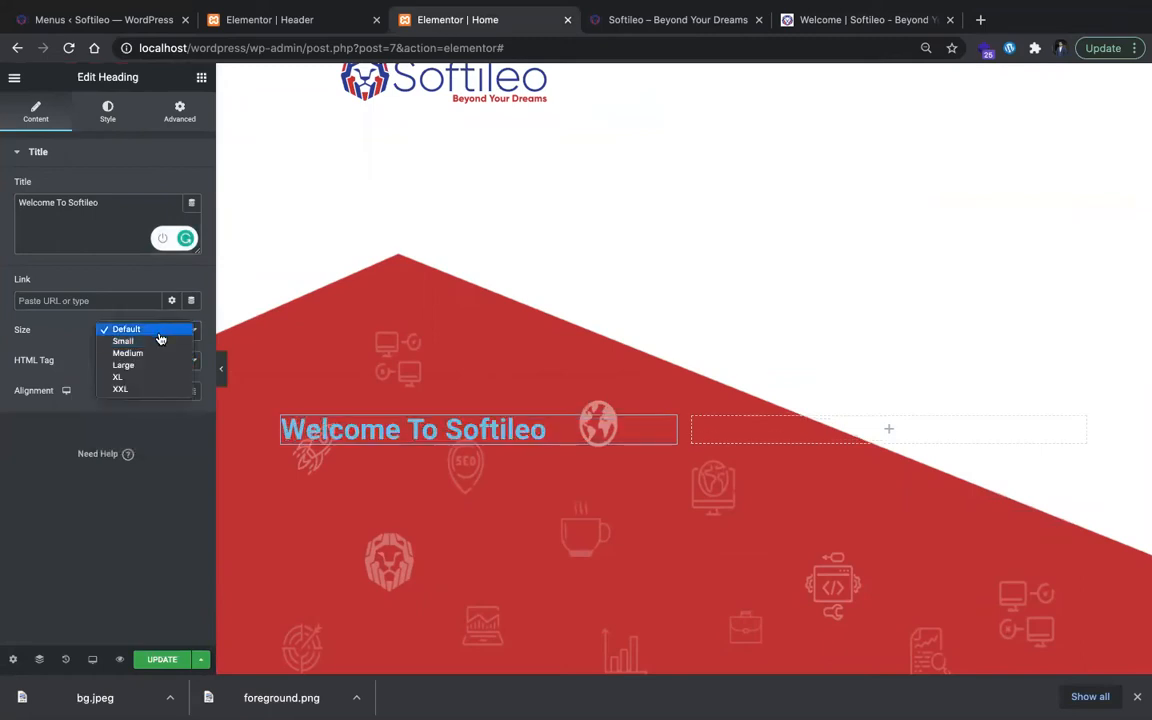
click(159, 389)
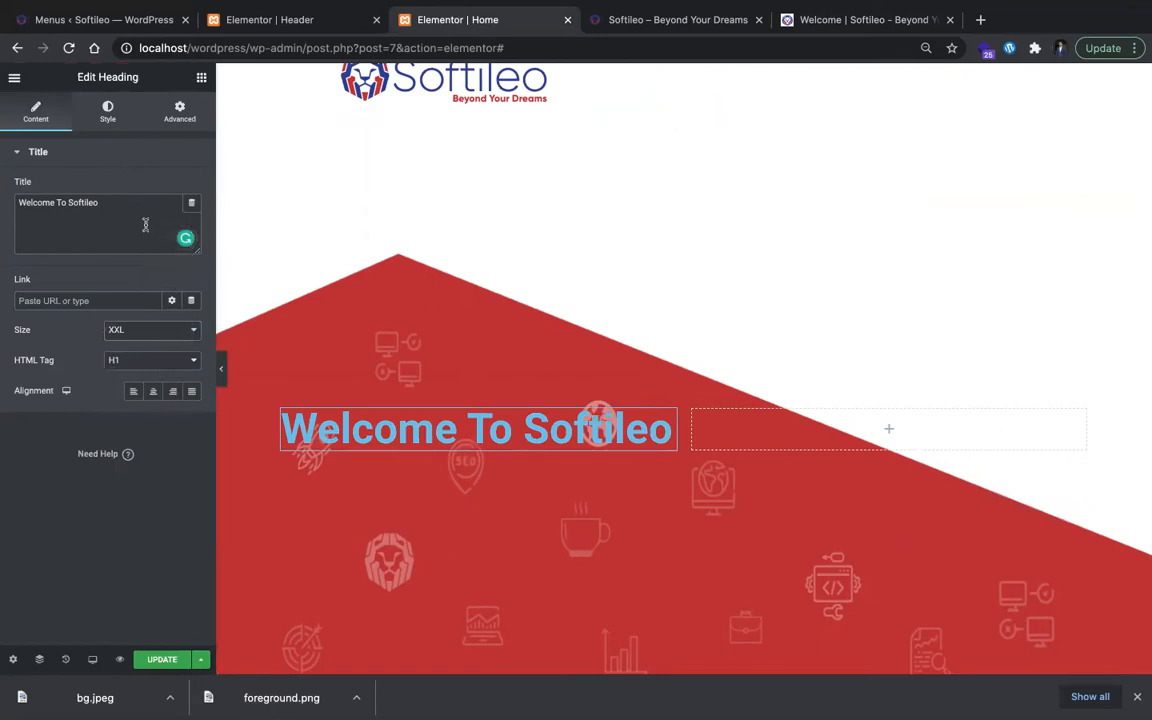
Step: Set the heading's text color to white (#FFFFFF) and narrow the left column until the title wraps onto two lines
click(100, 115)
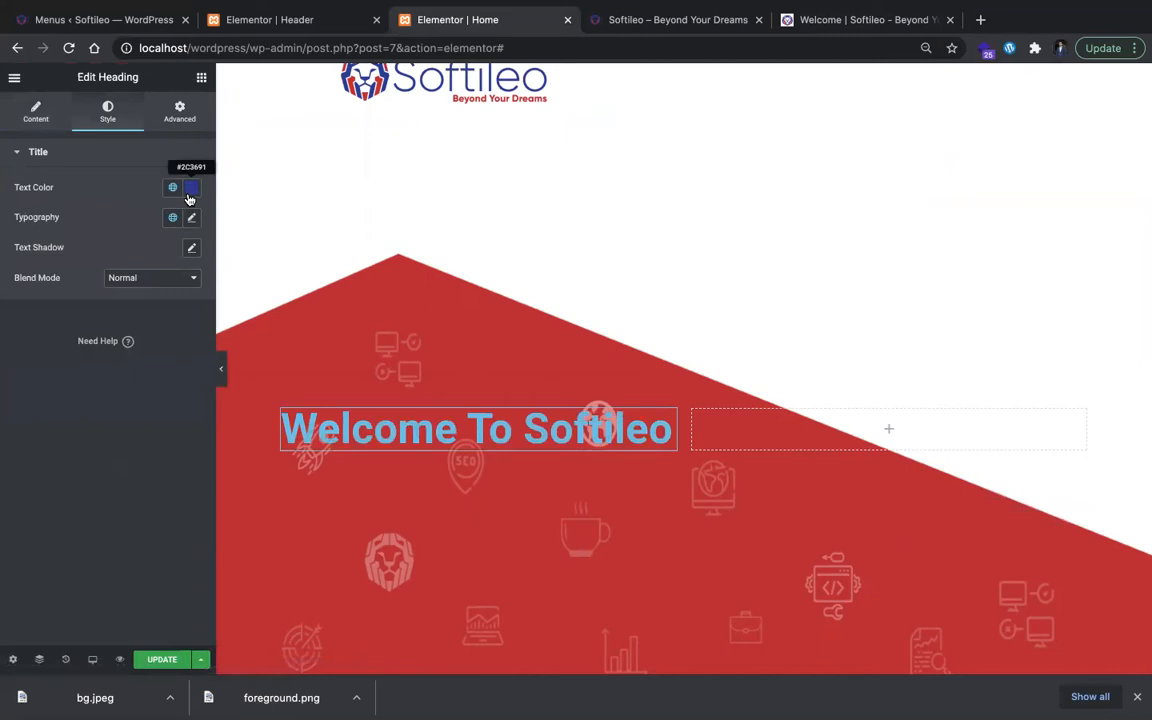
click(190, 190)
drag(3, 230, 3, 226)
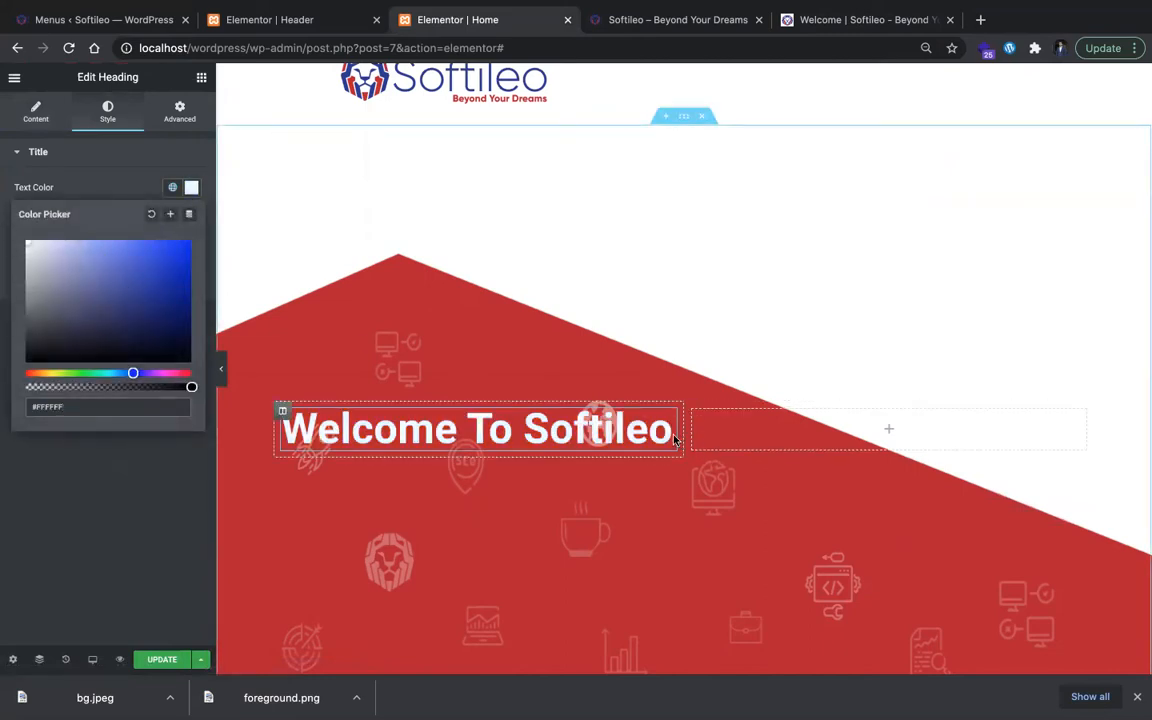
drag(675, 440, 658, 440)
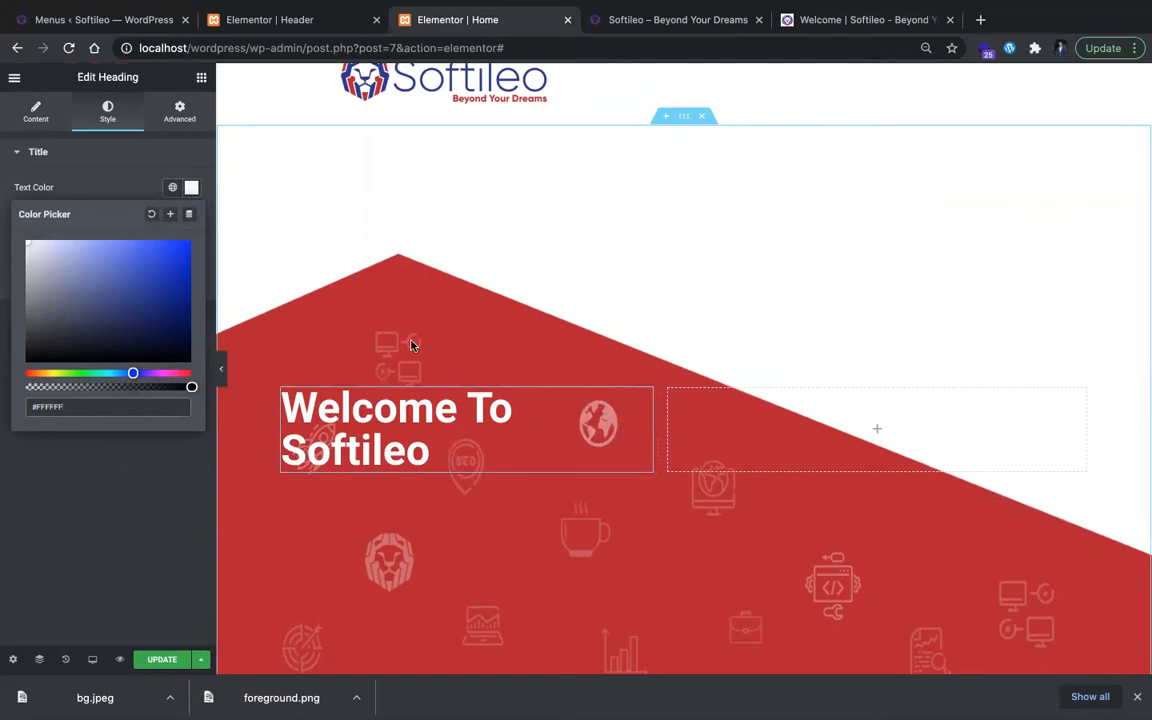
Step: Switch the heading from its global font to custom typography using the Poppins family
click(100, 151)
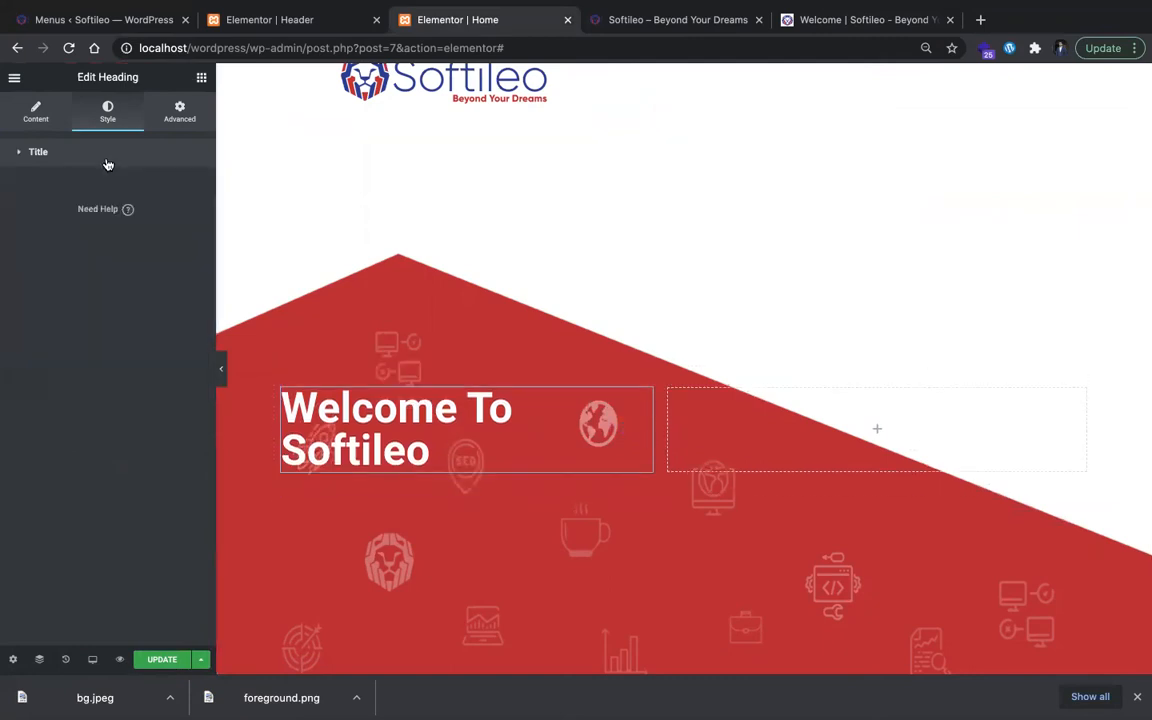
click(101, 156)
click(193, 218)
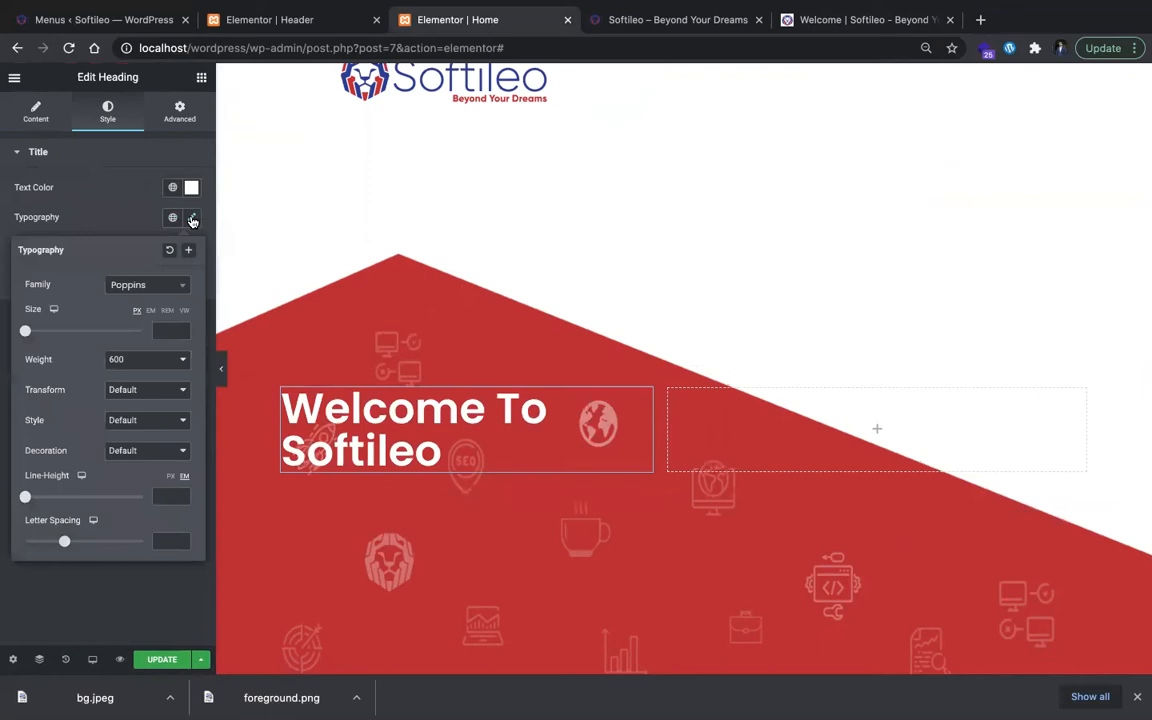
click(193, 218)
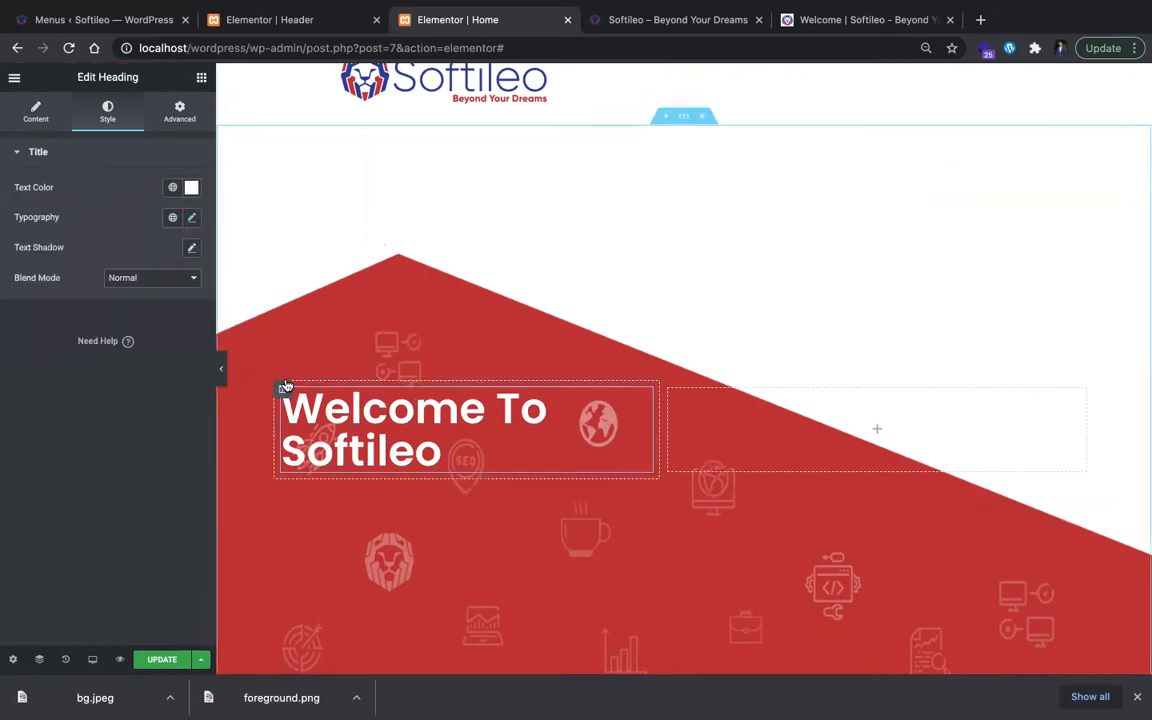
Step: Copy the hero tagline below the title on the original Softileo site and return to the home page editor
key(ctrl+Tab)
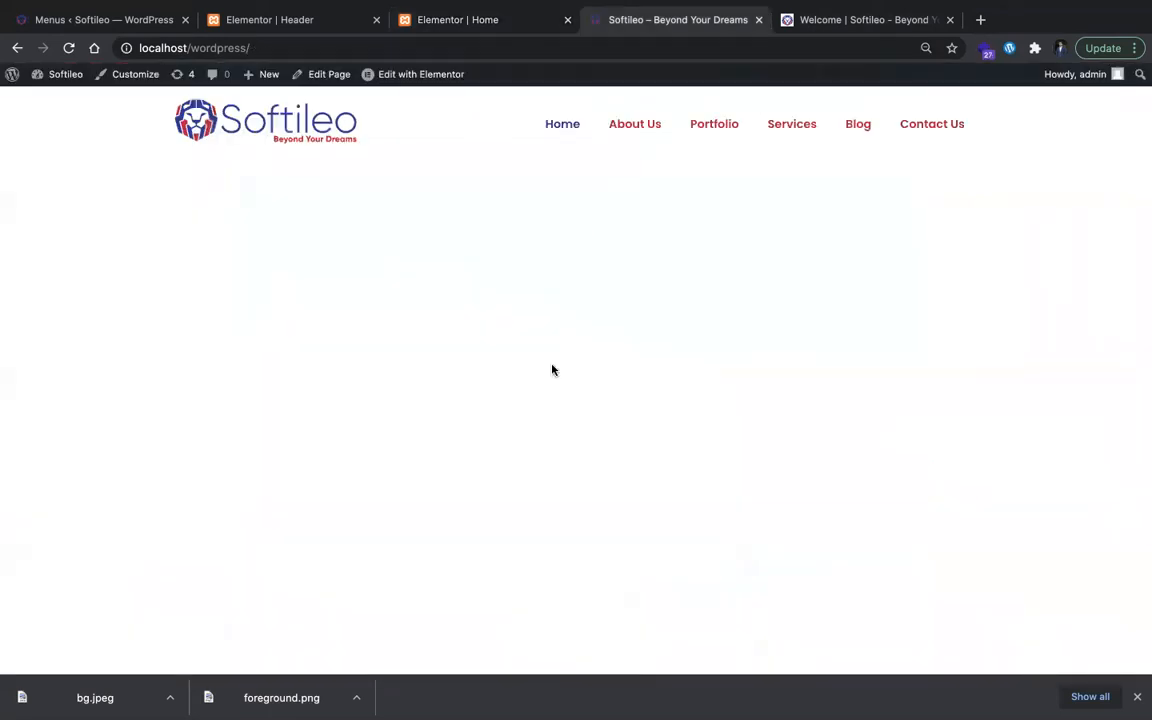
key(ctrl+Tab)
scroll(388, 386, up, 3)
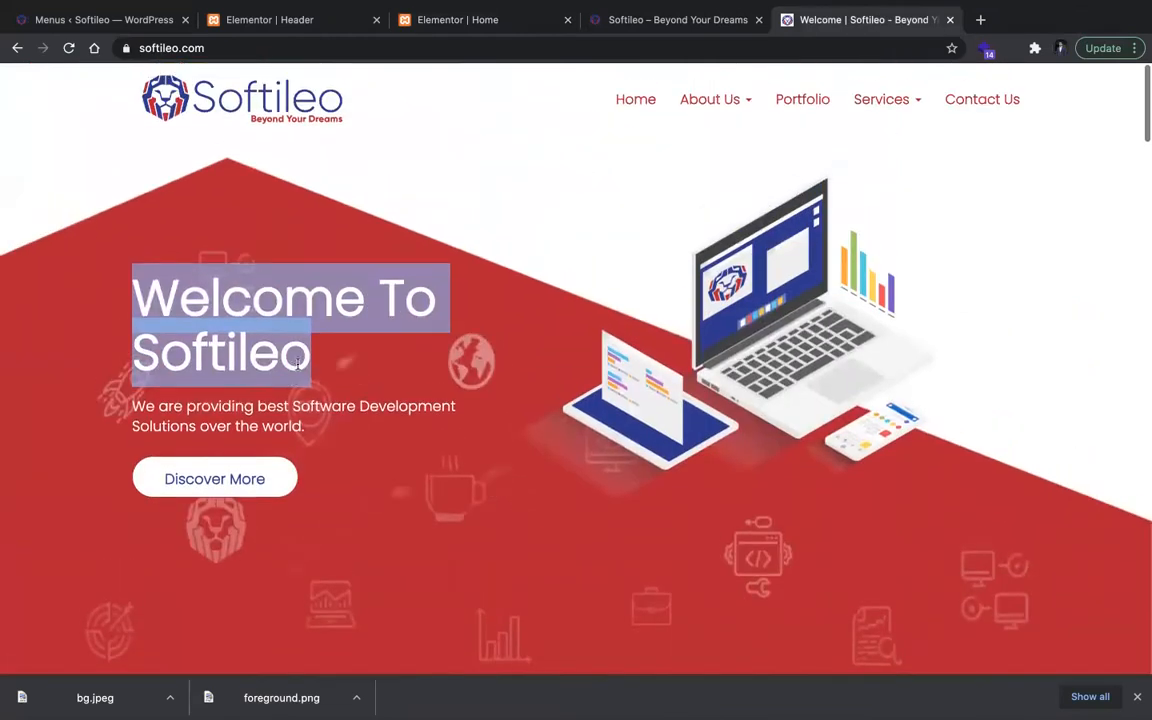
triple_click(290, 415)
key(super+c)
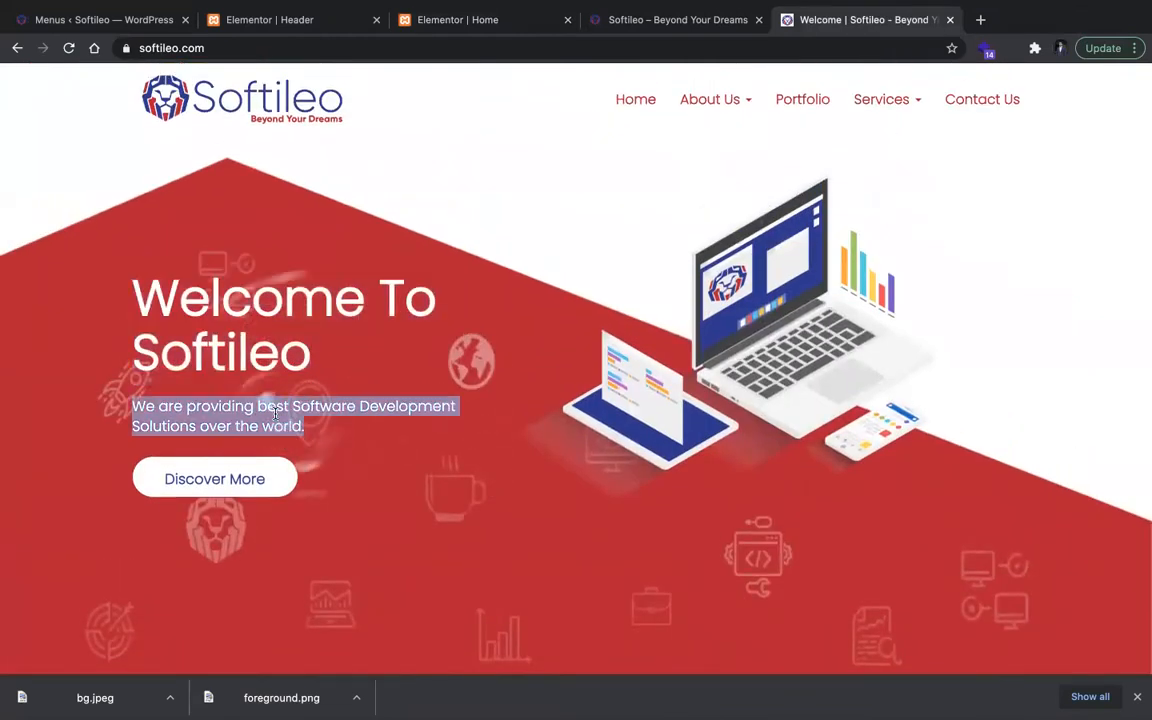
click(524, 28)
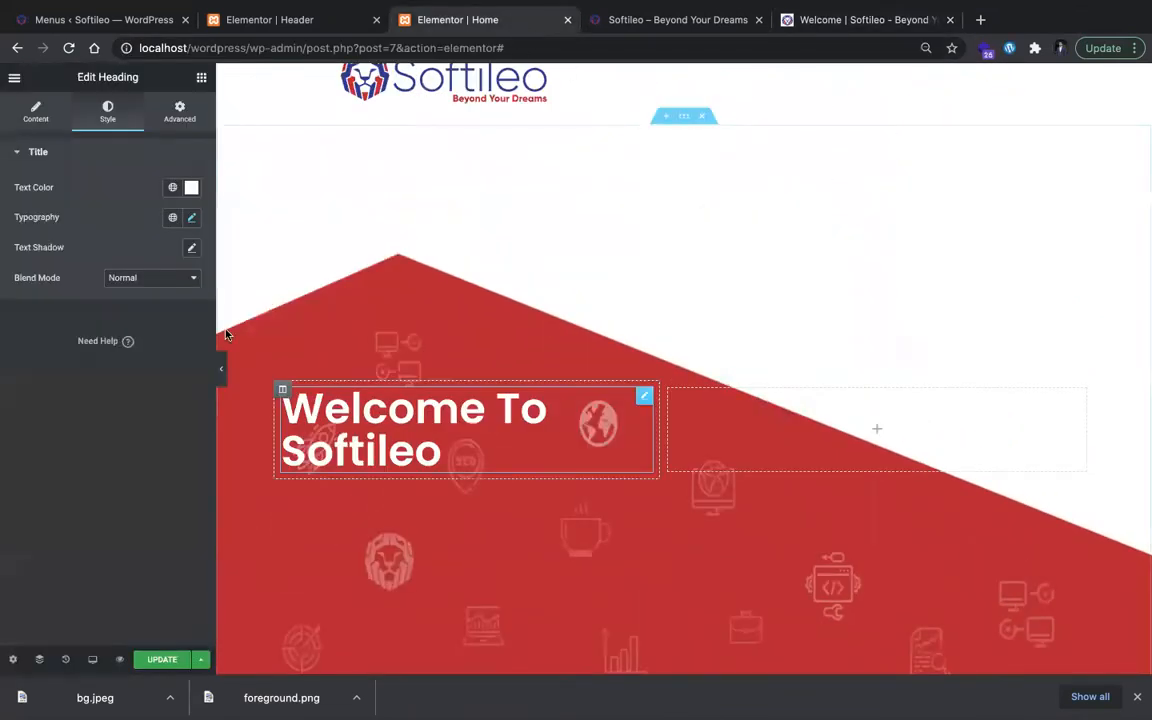
Step: Set the heading's font weight to 400
click(190, 221)
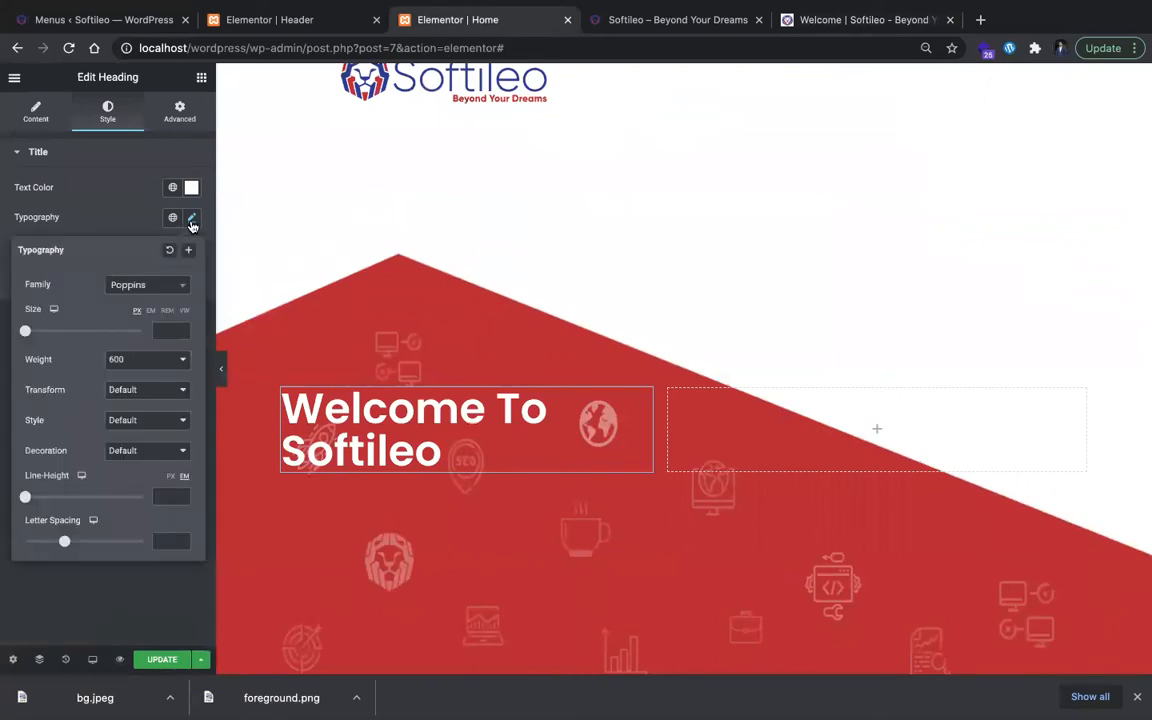
click(172, 360)
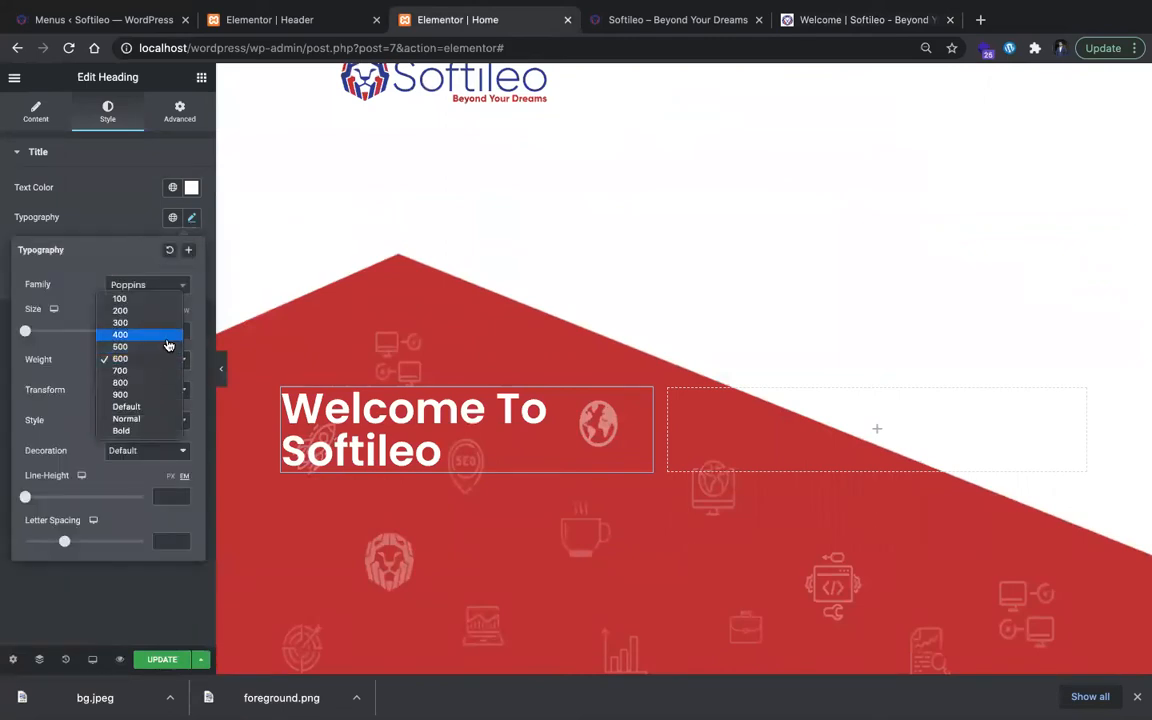
click(168, 345)
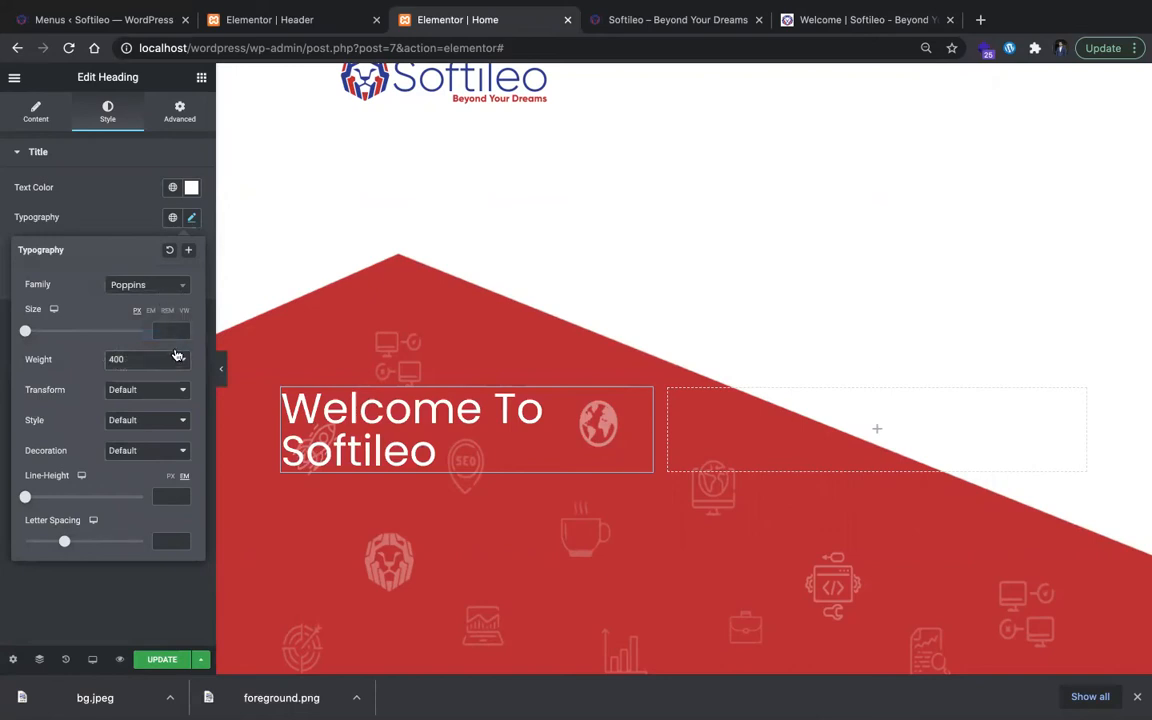
click(190, 219)
Step: Set the heading's font weight to 500
click(162, 283)
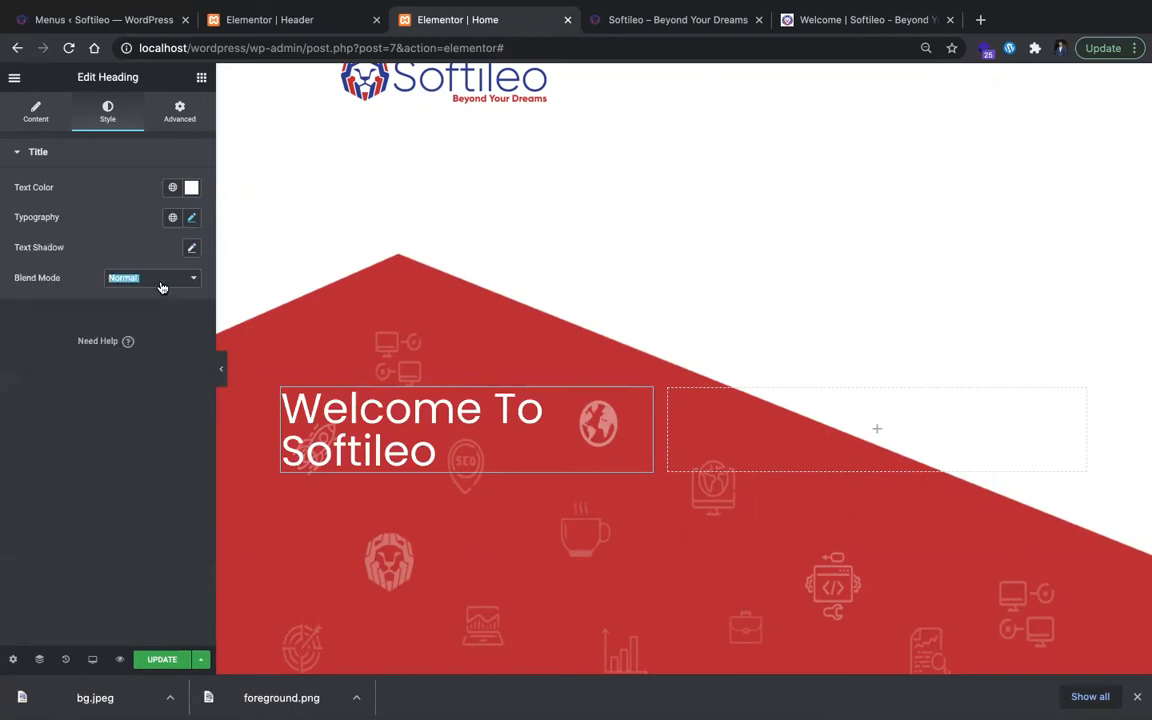
click(166, 268)
click(188, 219)
click(171, 363)
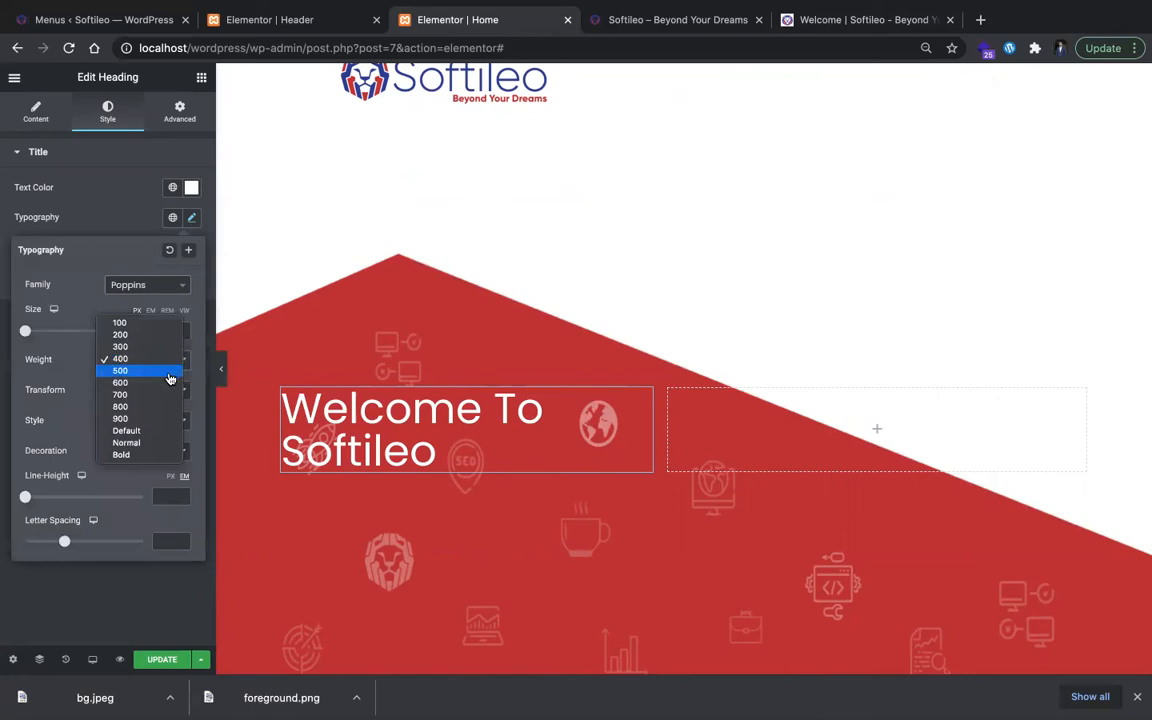
click(175, 382)
click(322, 354)
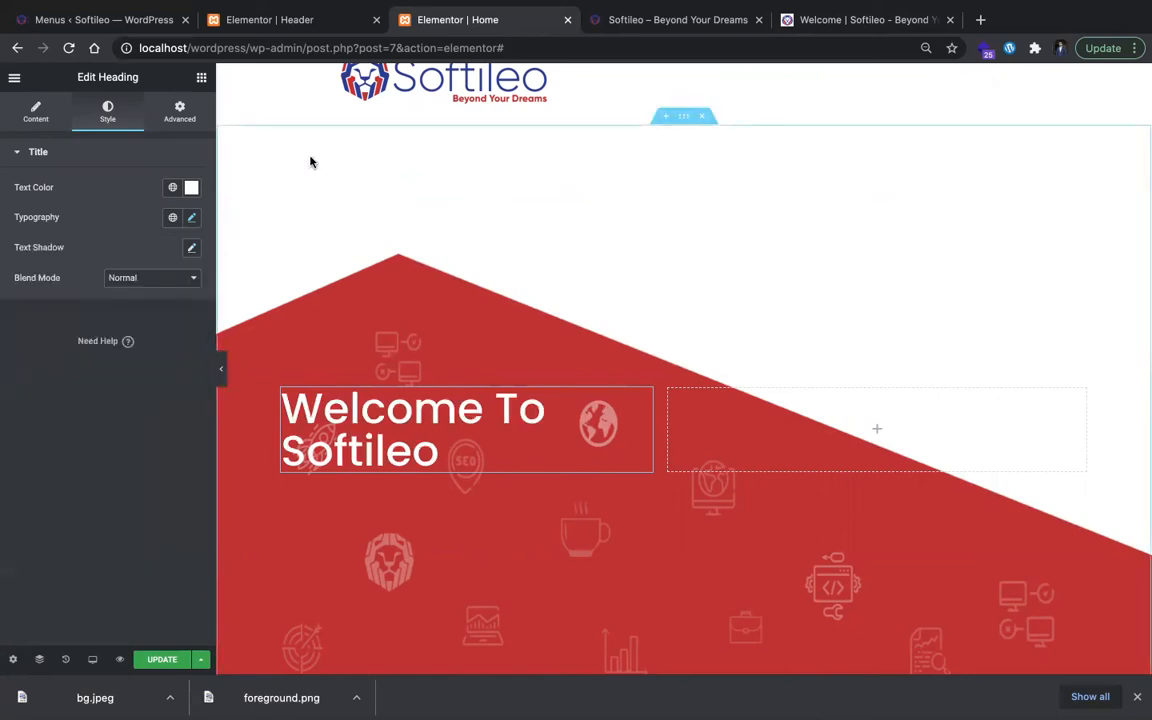
Step: Add a Text Editor widget below the heading with the copied text "We are providing best Software Development Solutions over the world."
click(790, 20)
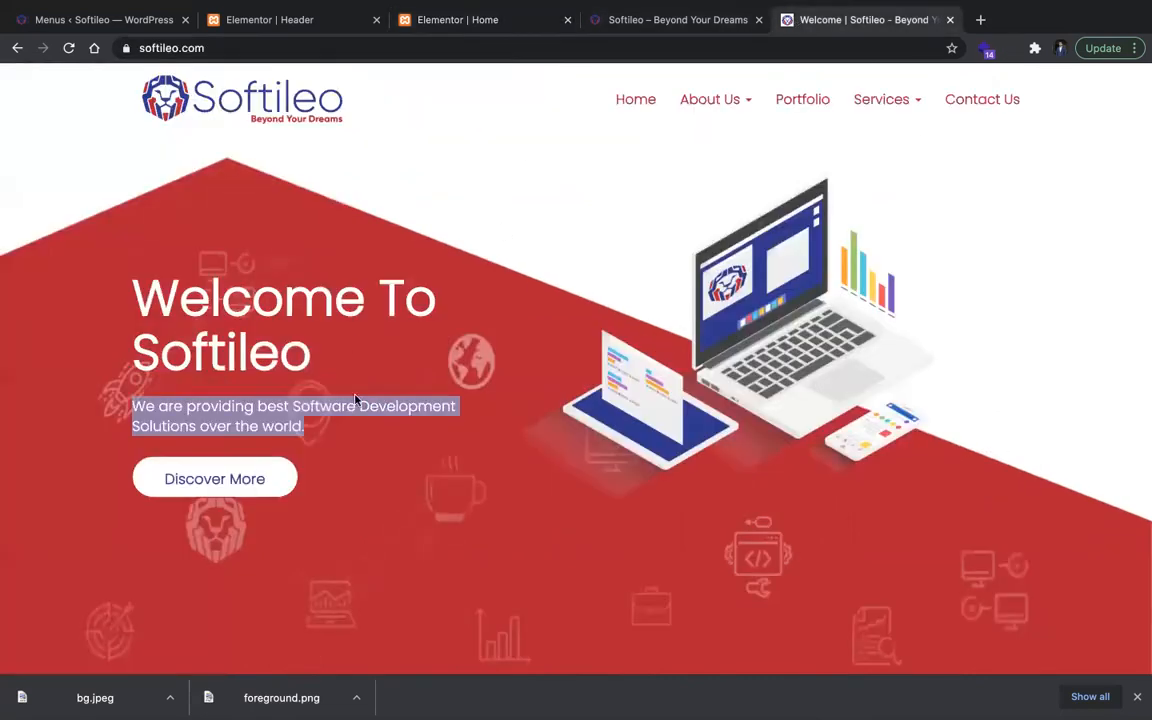
click(290, 20)
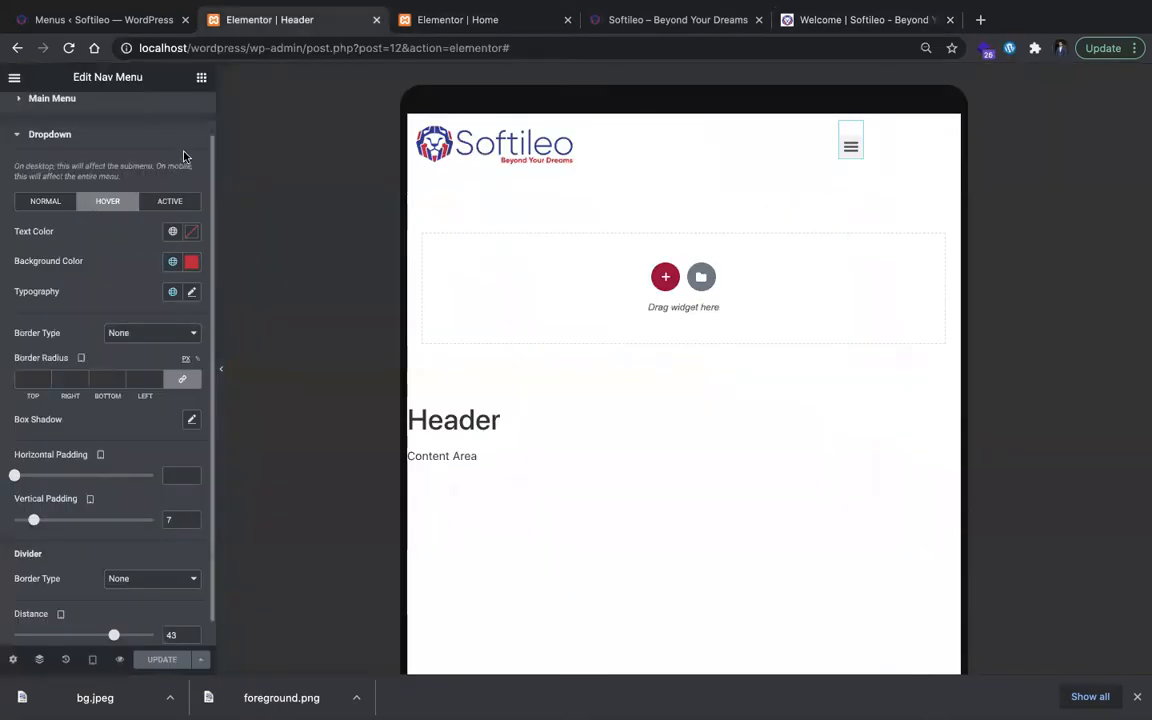
click(424, 16)
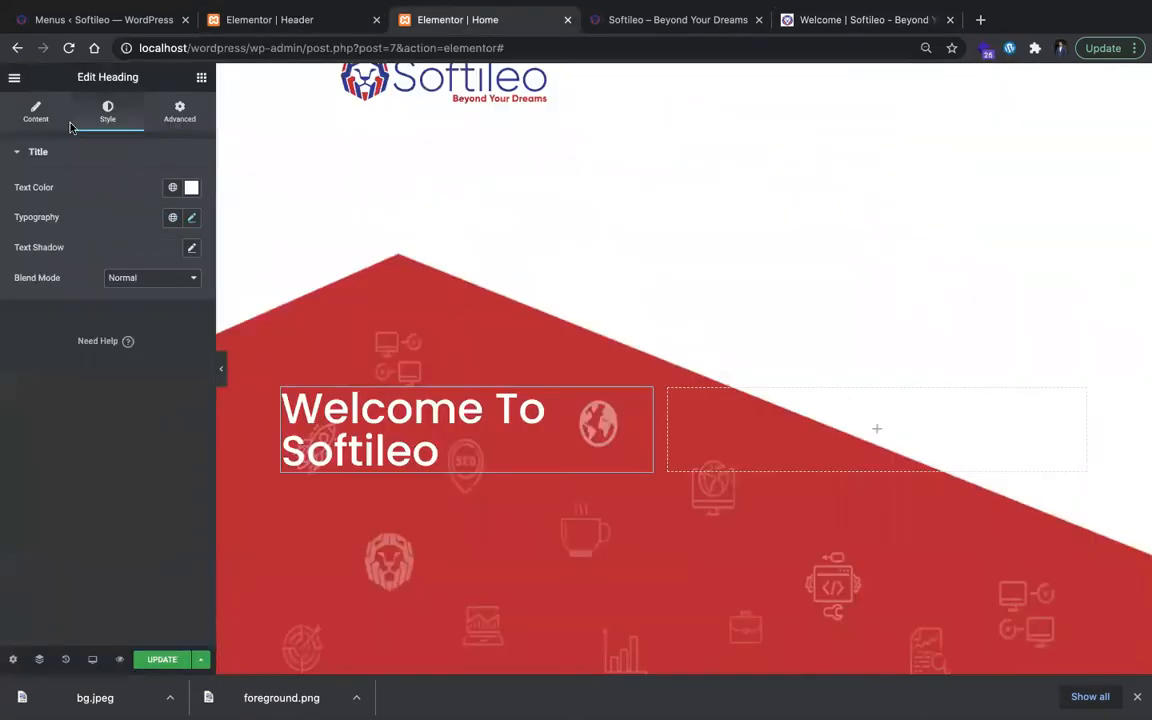
click(38, 112)
click(200, 77)
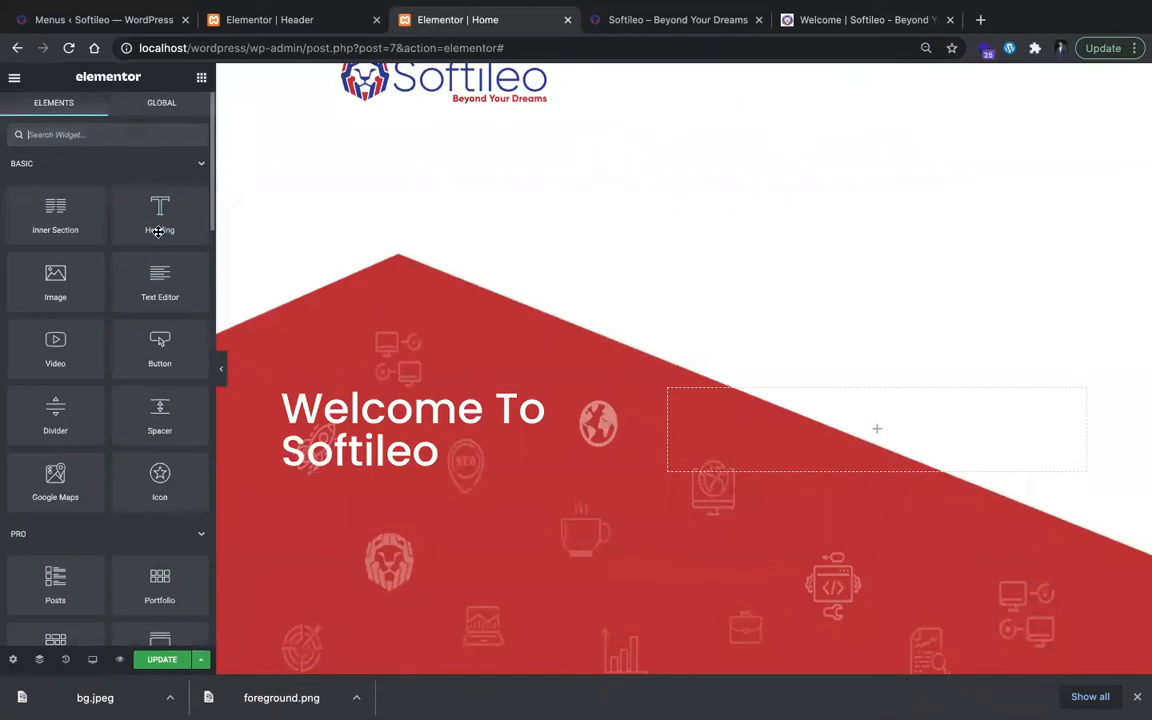
drag(78, 215, 441, 462)
key(ctrl+a)
key(super+v)
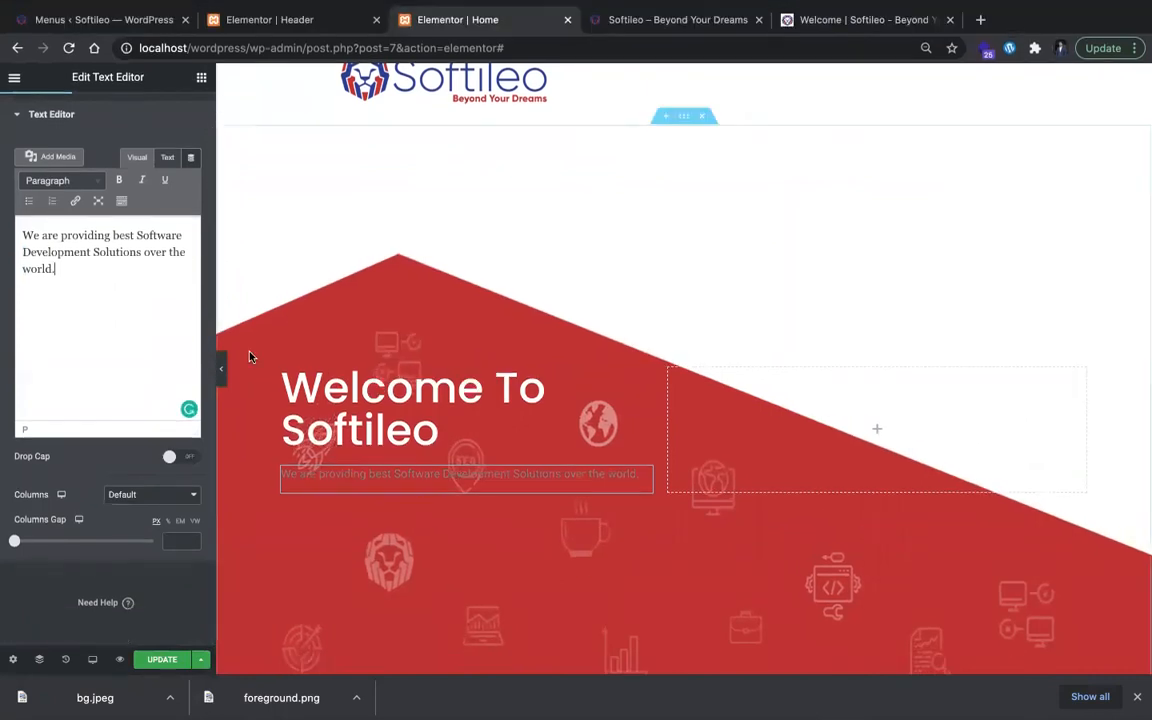
Step: Set the tagline's text color to white (#FFFFFF) and its typography to Poppins at 18 px
triple_click(105, 257)
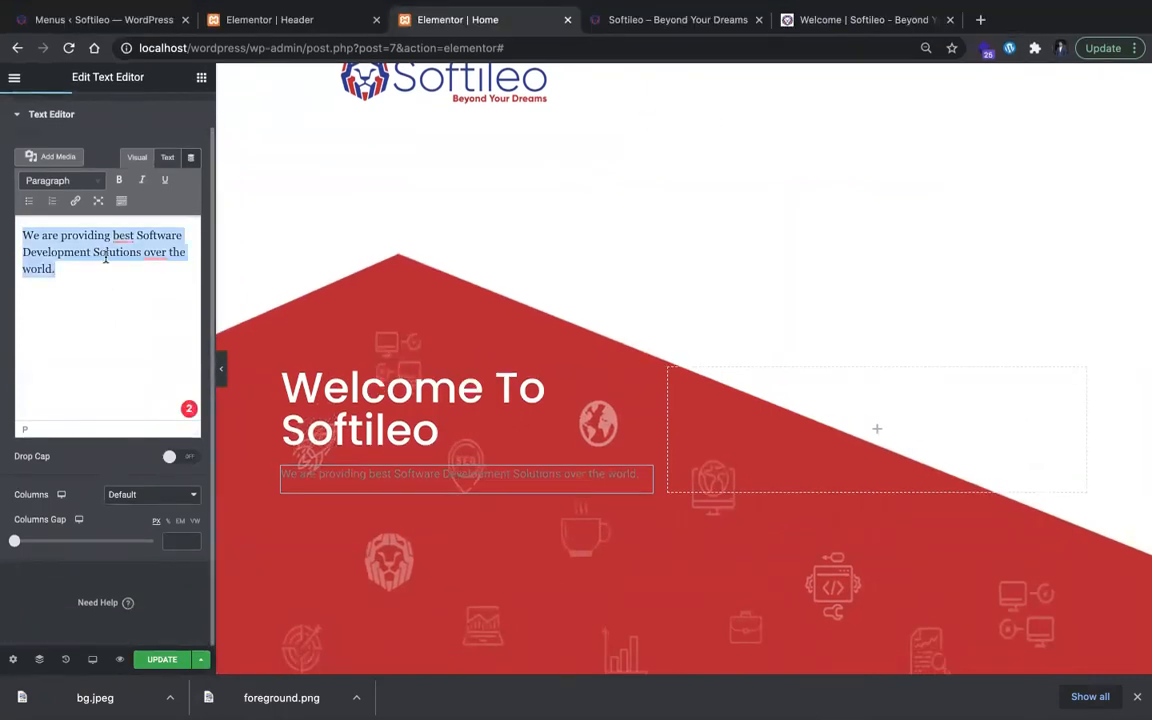
scroll(101, 137, up, 1)
click(107, 112)
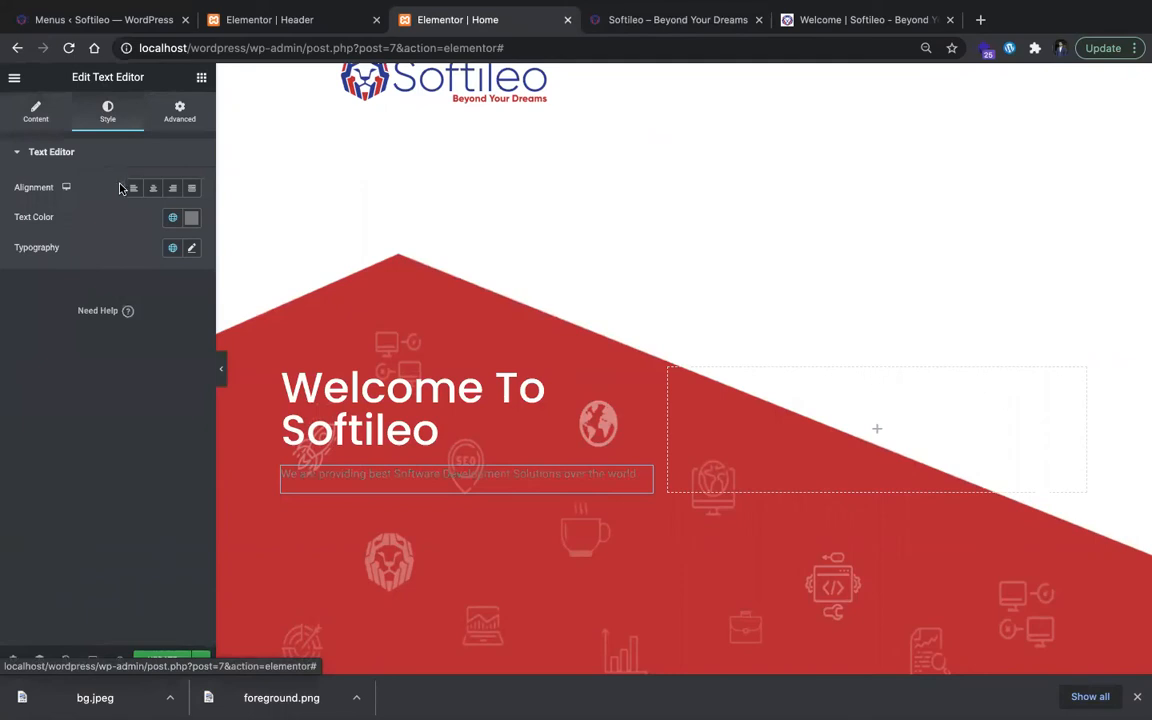
click(190, 218)
drag(160, 296, 3, 253)
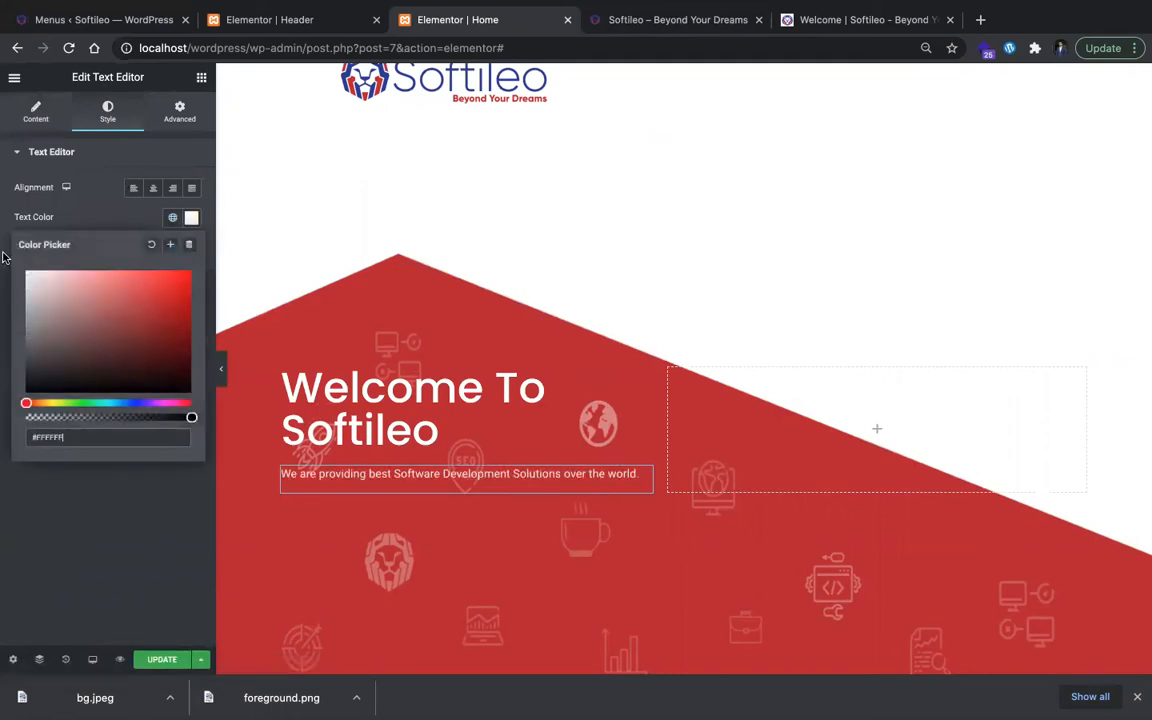
click(3, 257)
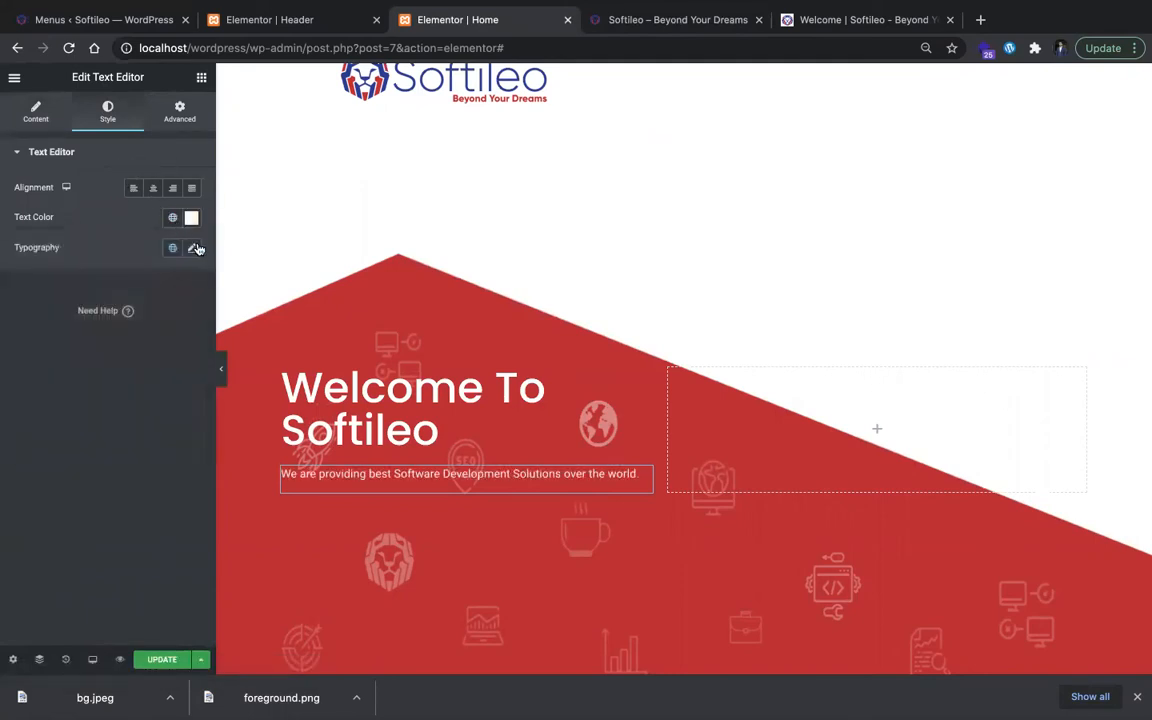
click(192, 250)
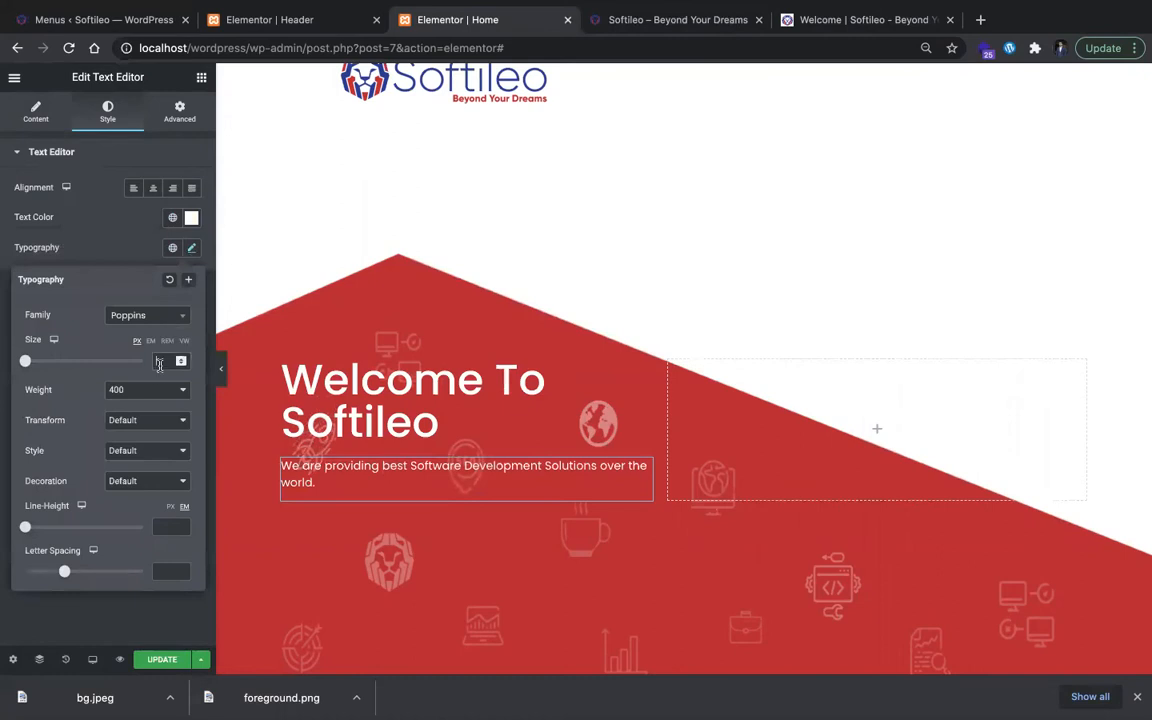
drag(25, 361, 35, 361)
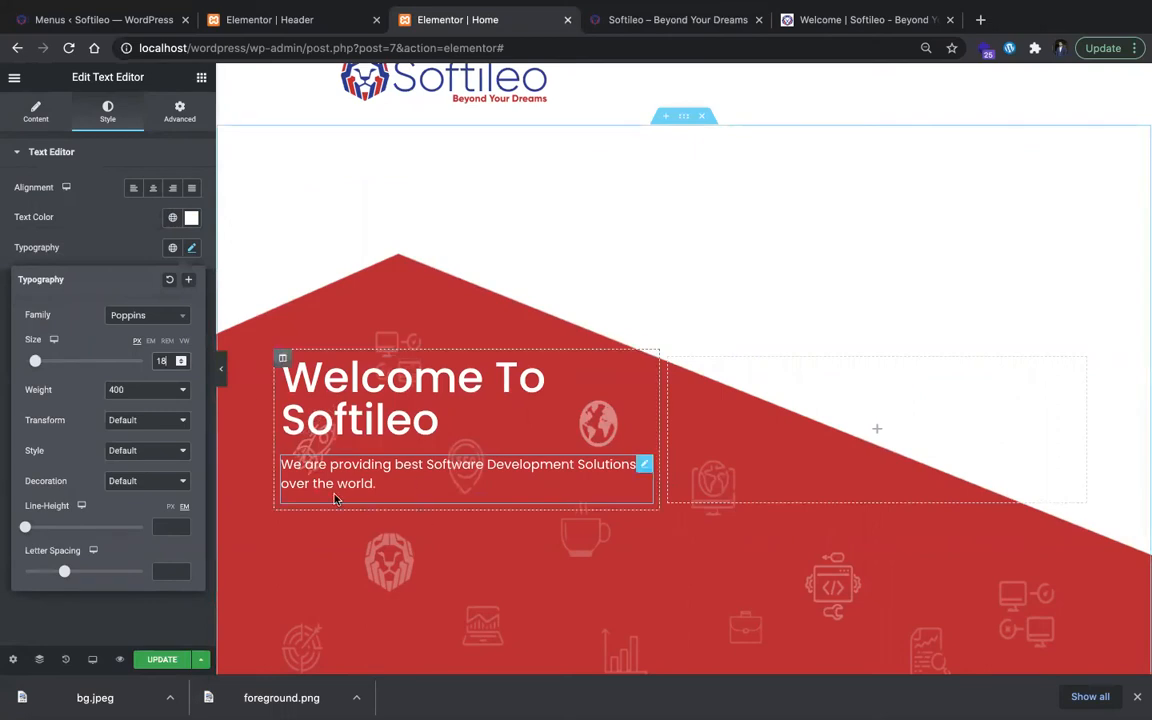
Step: Add a Button widget below the tagline and check the label of the hero button on the original Softileo site
click(199, 80)
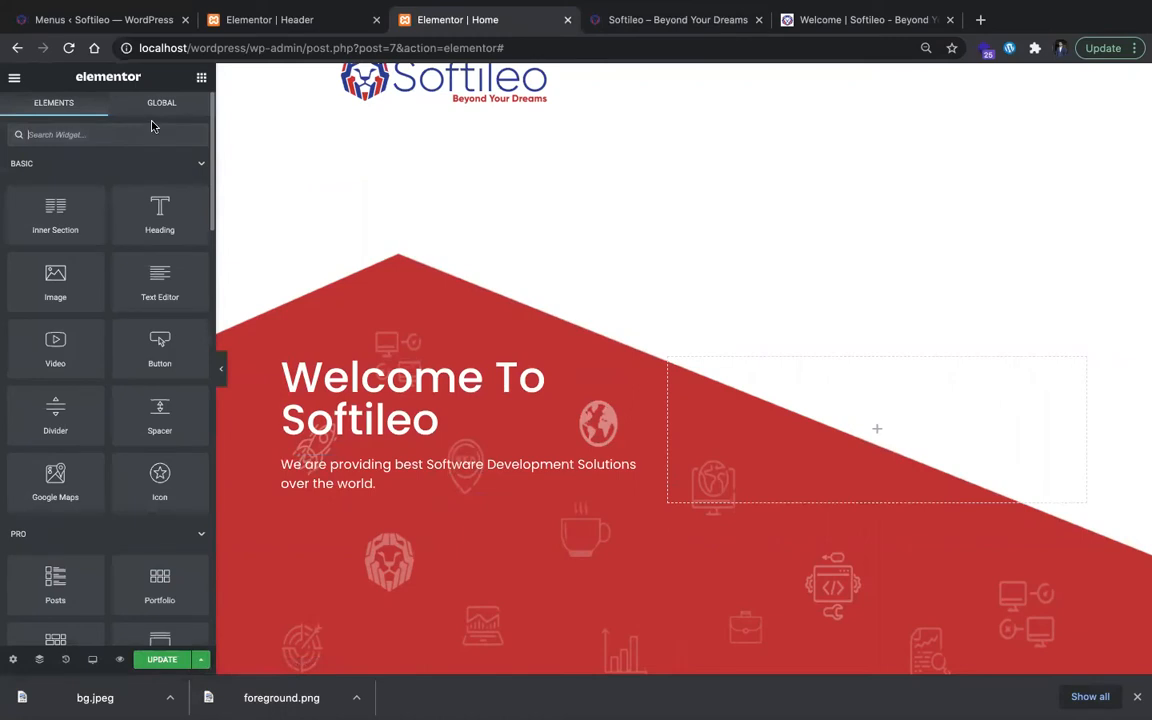
drag(155, 322, 378, 511)
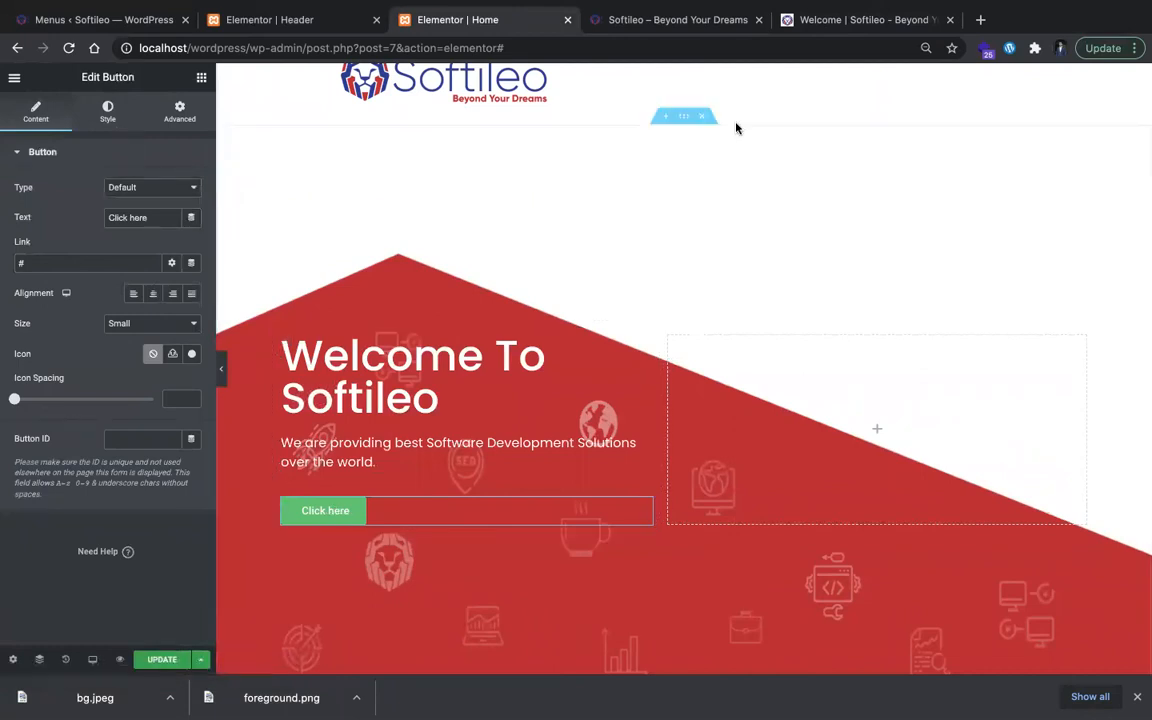
click(862, 19)
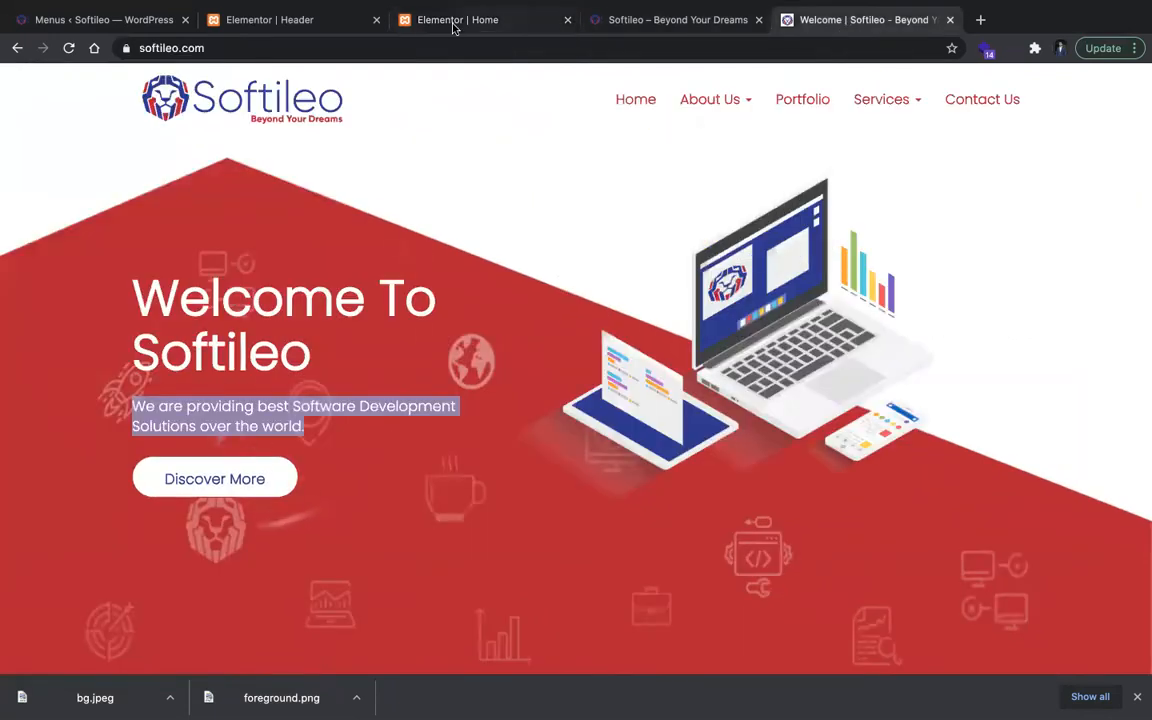
click(457, 20)
Step: Keep the button's Default type and set its text to Discover More
click(159, 190)
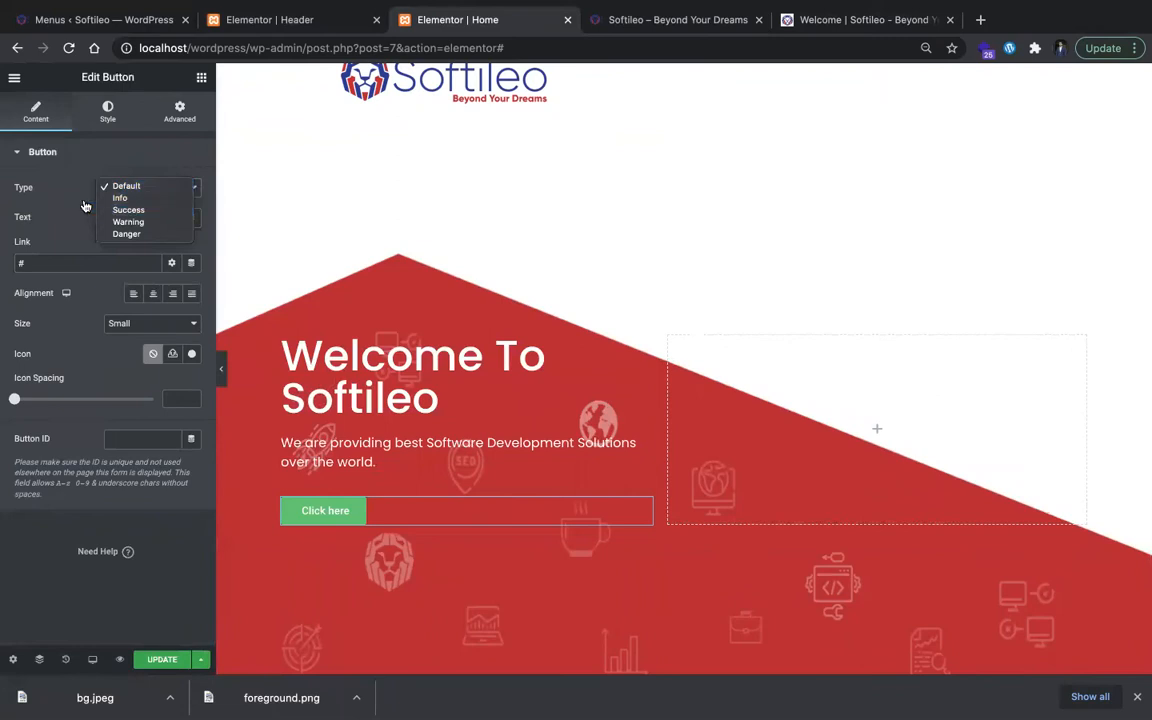
click(70, 193)
double_click(168, 211)
text(d)
key(BackSpace)
text(disc)
key(BackSpace)
text(Disconer)
key(BackSpace)
key(BackSpace)
key(BackSpace)
text(ver More)
click(135, 262)
text(/about)
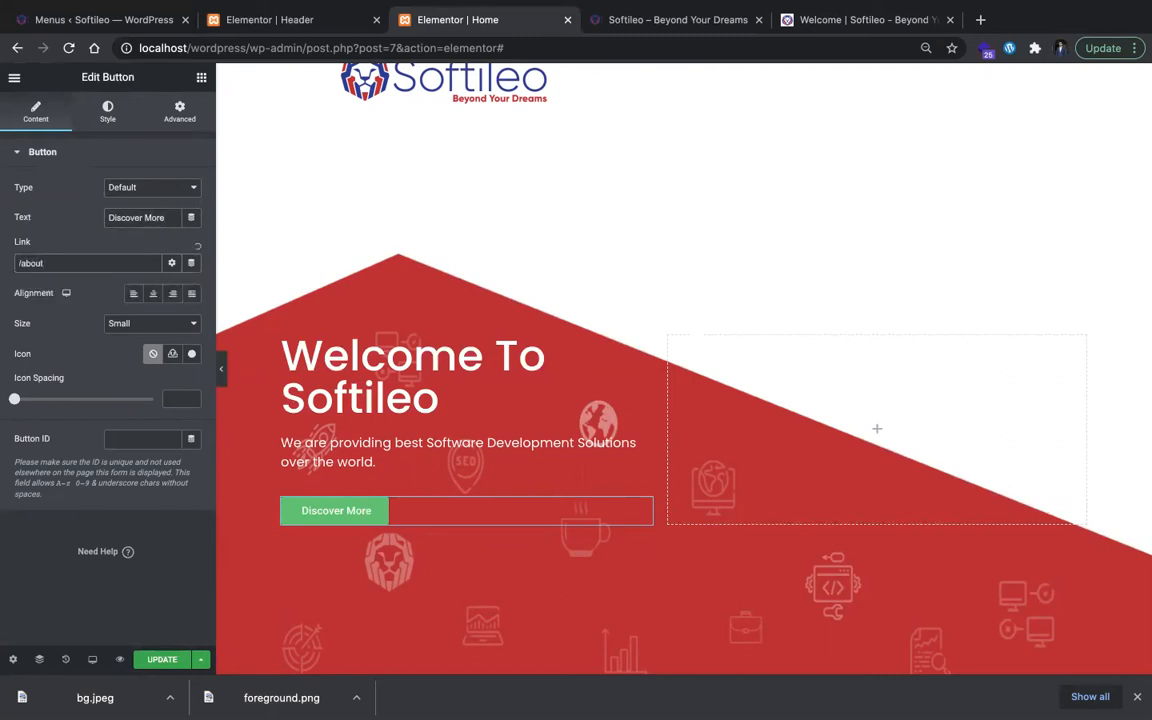
key(ctrl+a)
text(about)
click(88, 286)
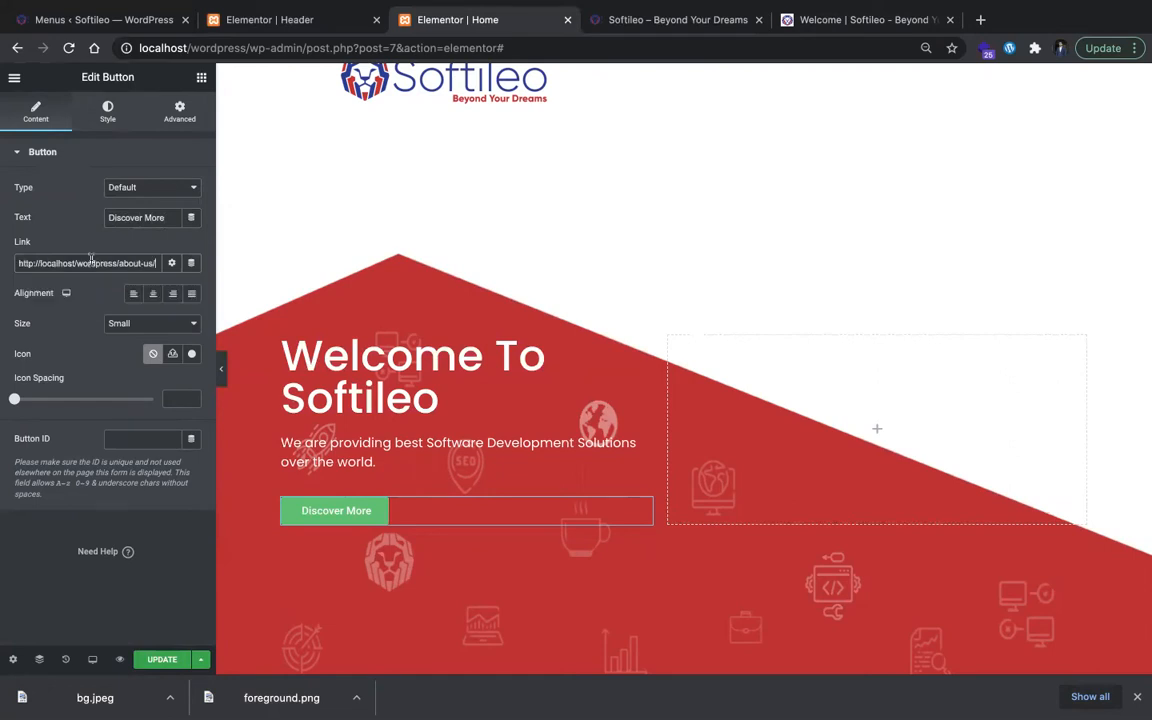
Step: Set the button's text color to the global blue and its background color to white (#FFFFFF)
click(117, 111)
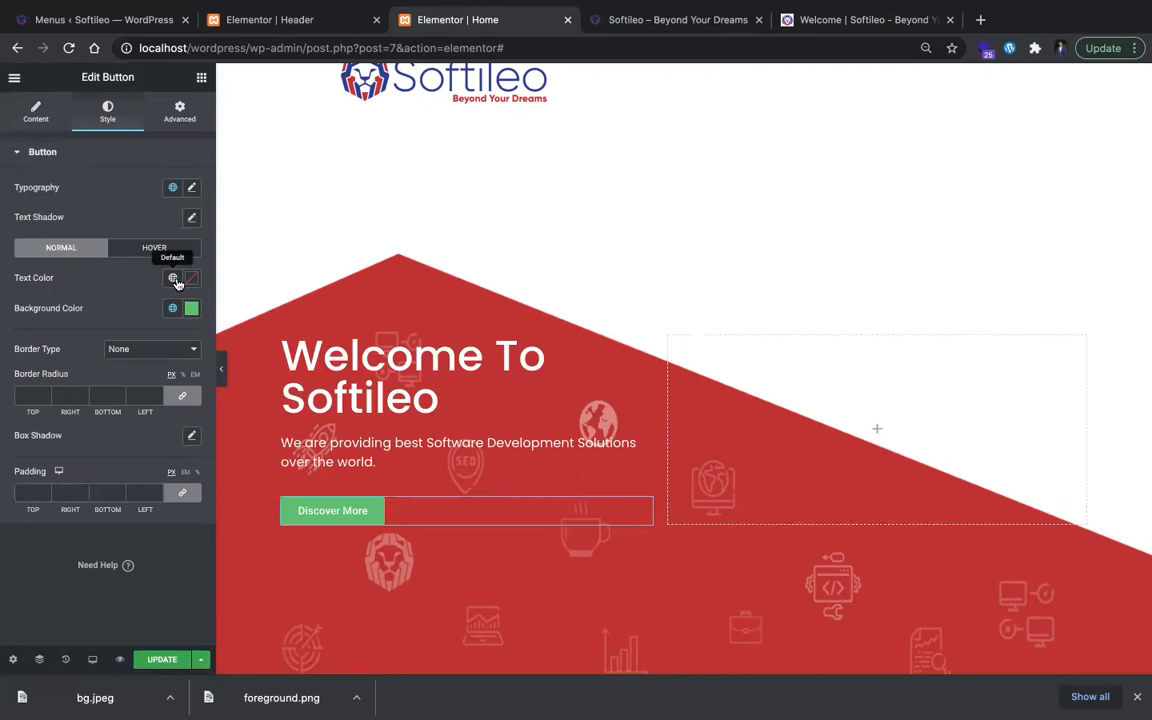
click(172, 278)
click(130, 343)
click(191, 308)
drag(73, 402, 2, 338)
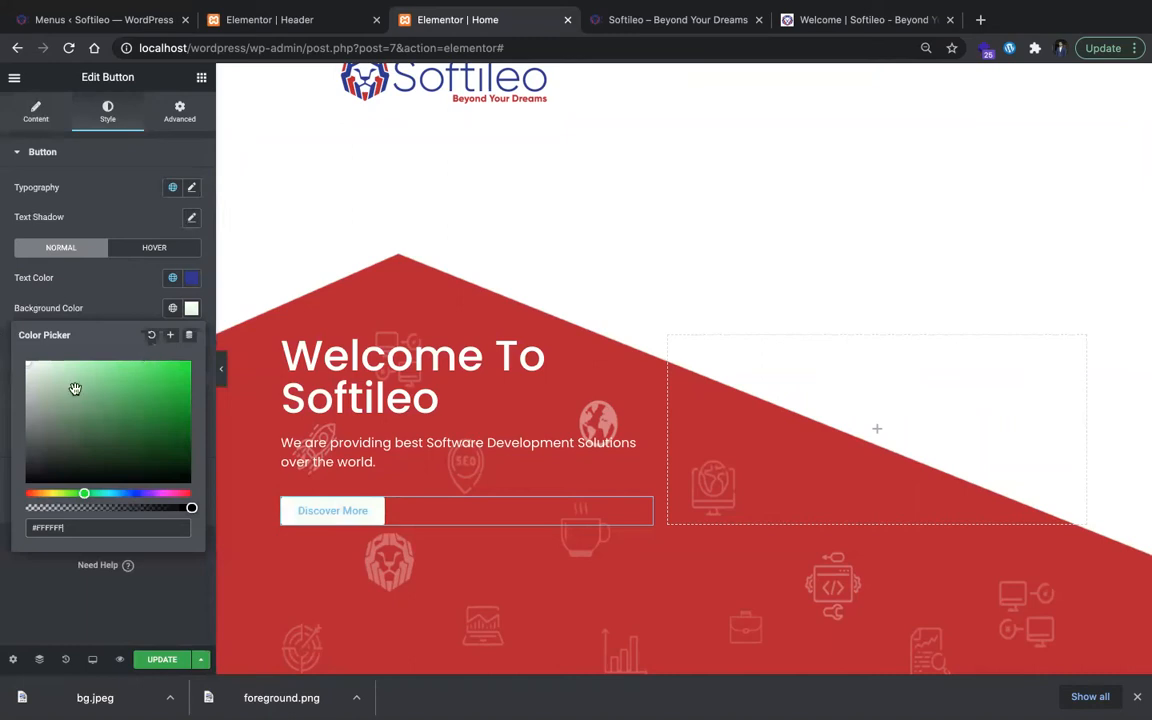
click(144, 291)
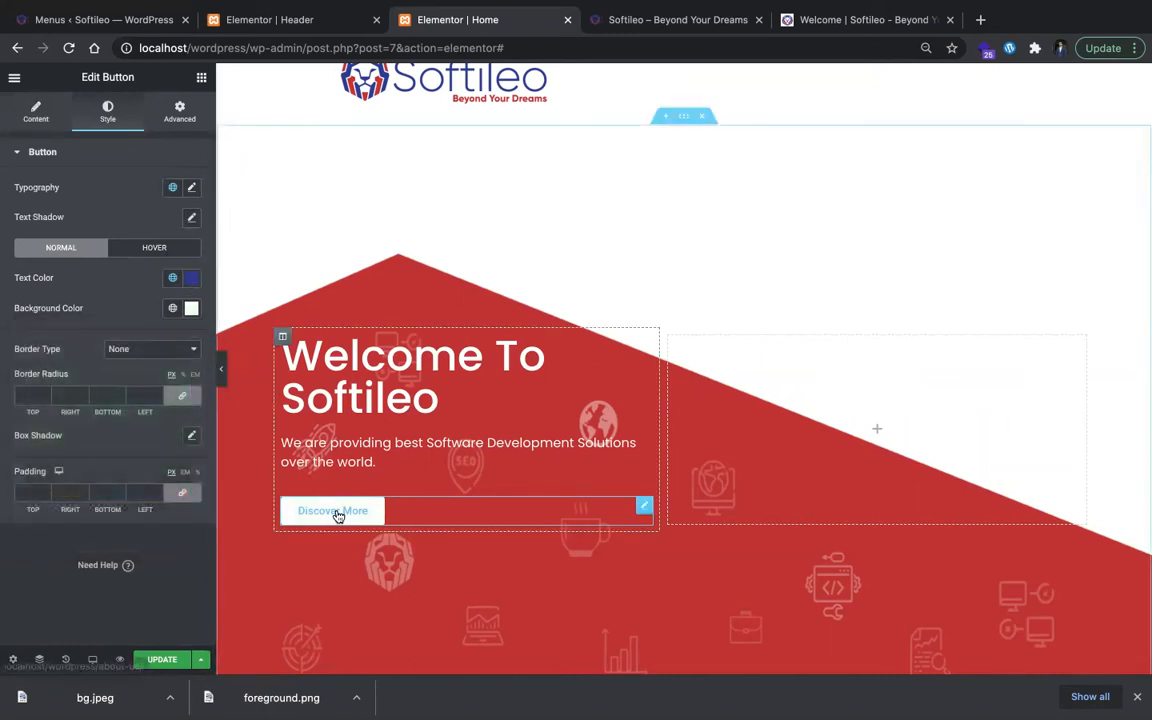
Step: Try white (#FFFFFF) as the button's text color, and return it to the global blue
click(191, 278)
drag(141, 380, 4, 330)
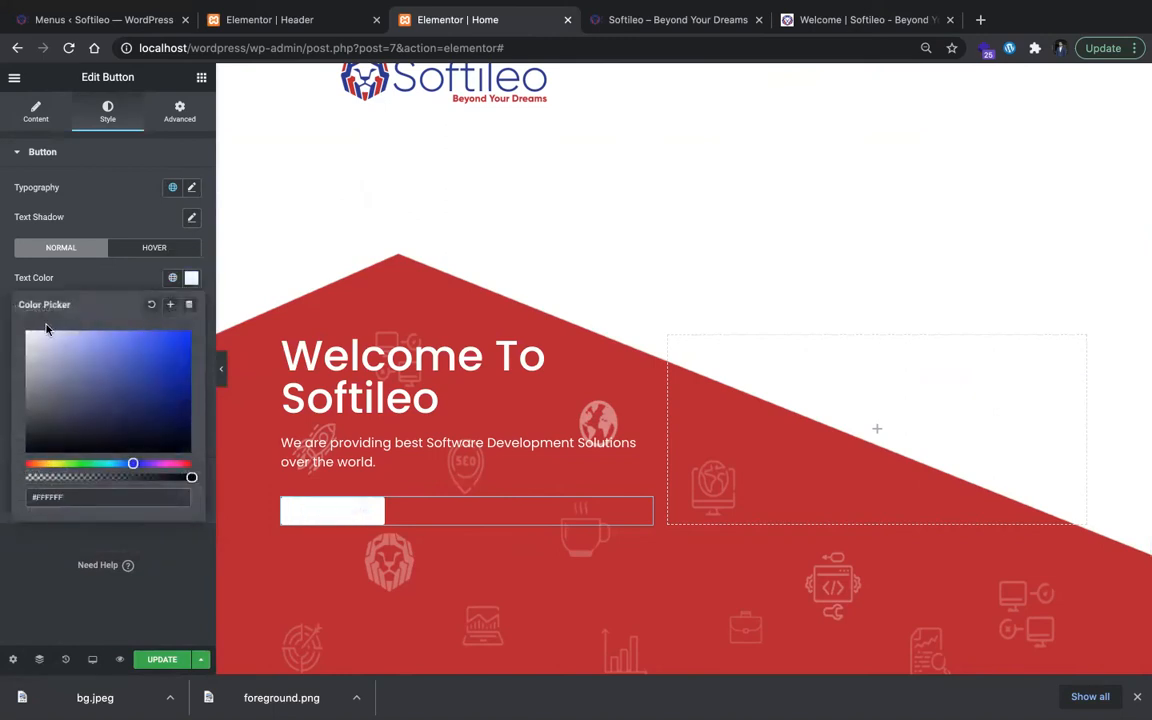
click(172, 278)
click(85, 345)
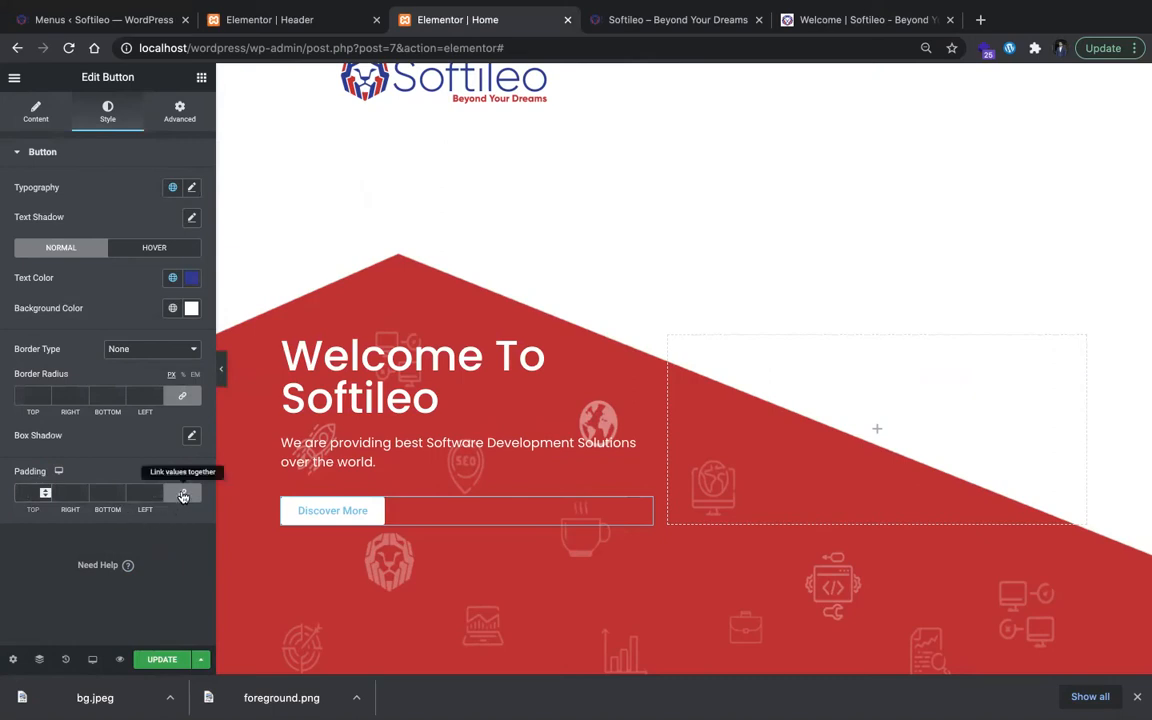
Step: Try an equal padding of 10 to 14 px on all sides of the button, and clear it
text(10)
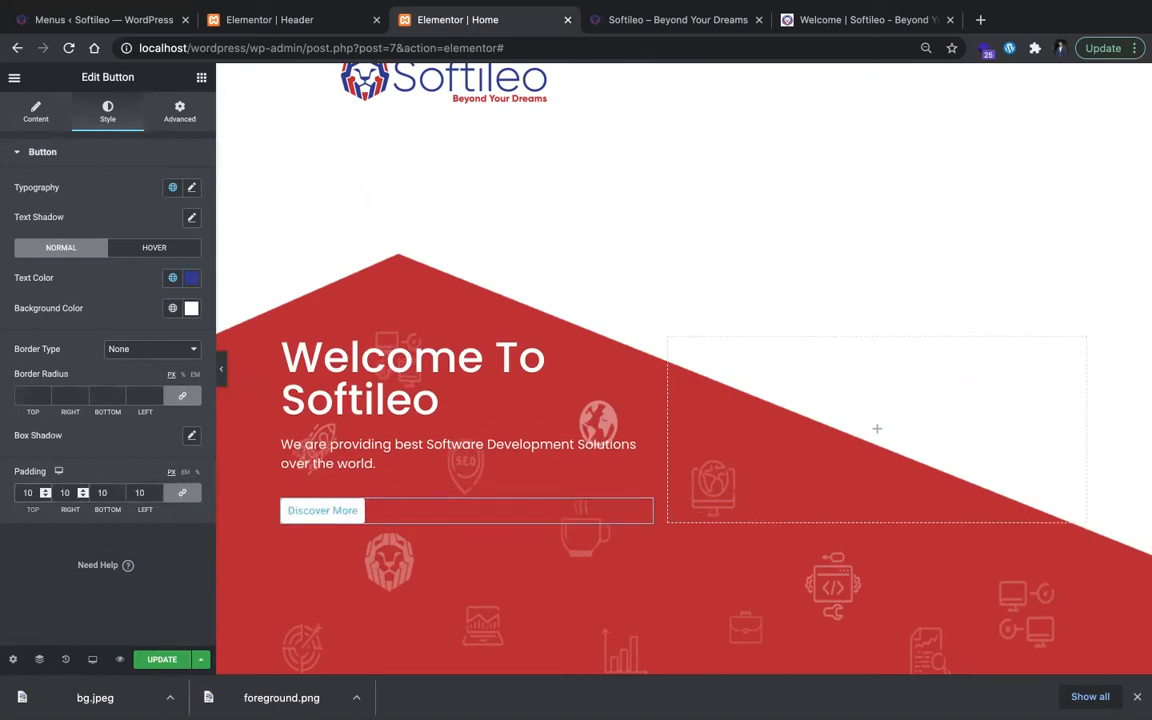
key(Up)
key(Up)
key(Up)
key(Up)
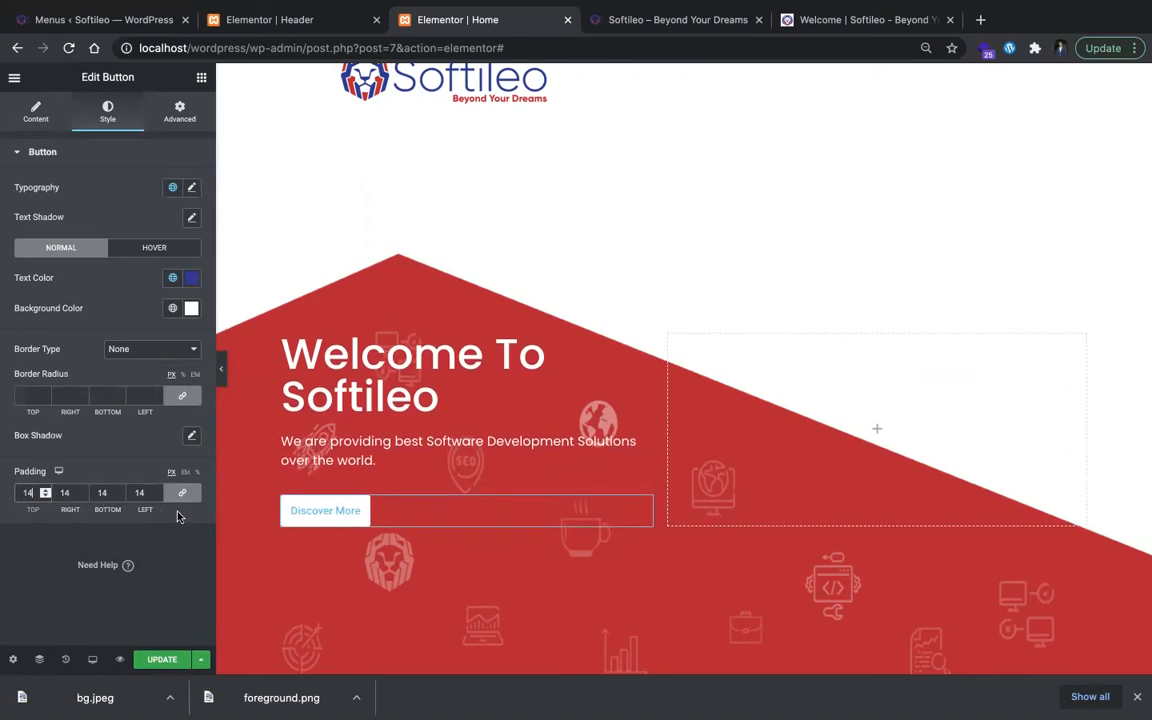
key(BackSpace)
key(BackSpace)
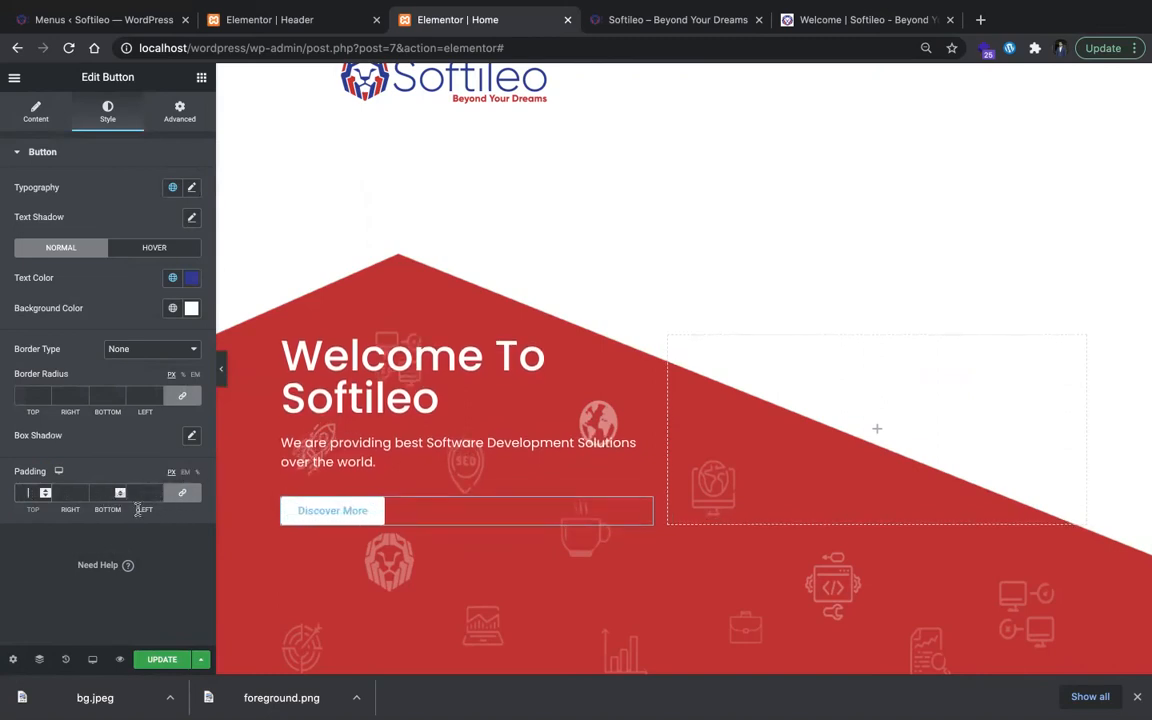
Step: Unlink the button's padding values and set them to 13 px top, 50 px right, 13 px bottom and 50 px left
text(0)
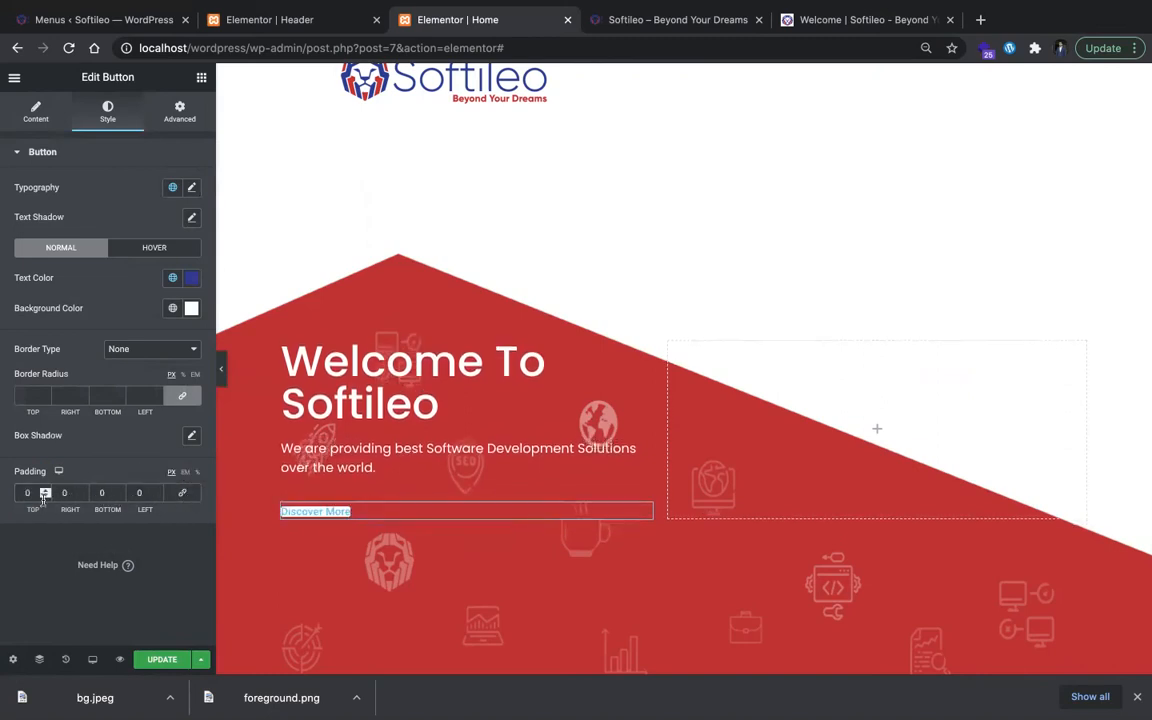
text(100)
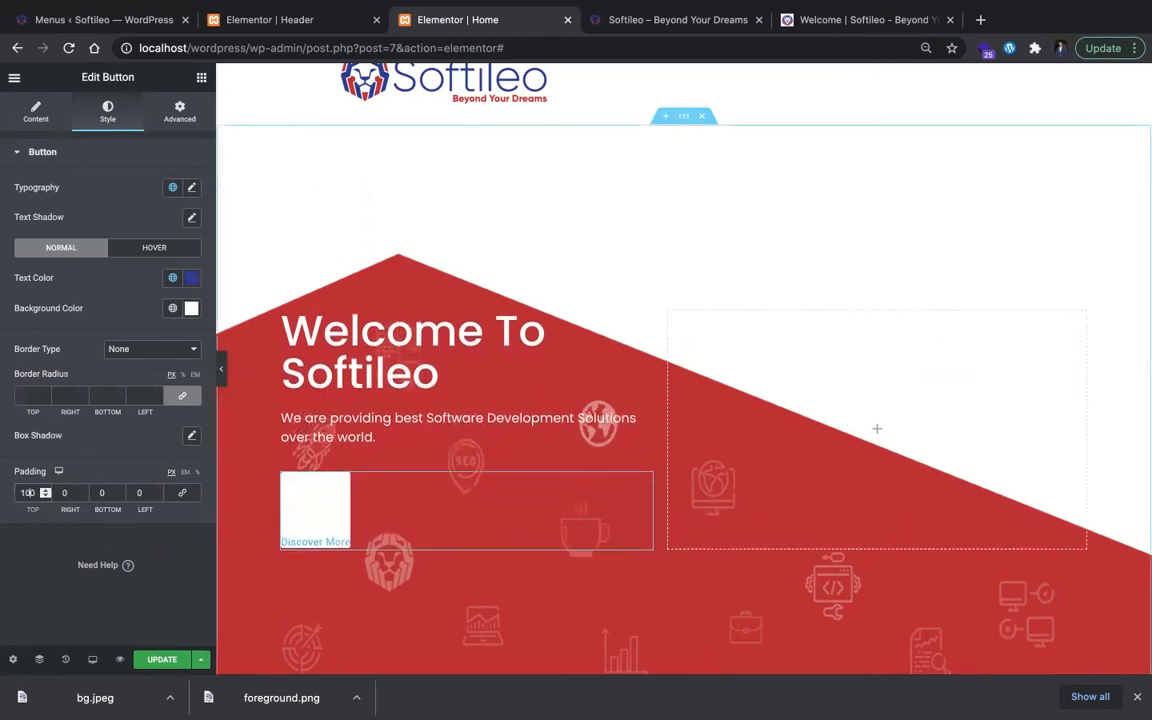
key(BackSpace)
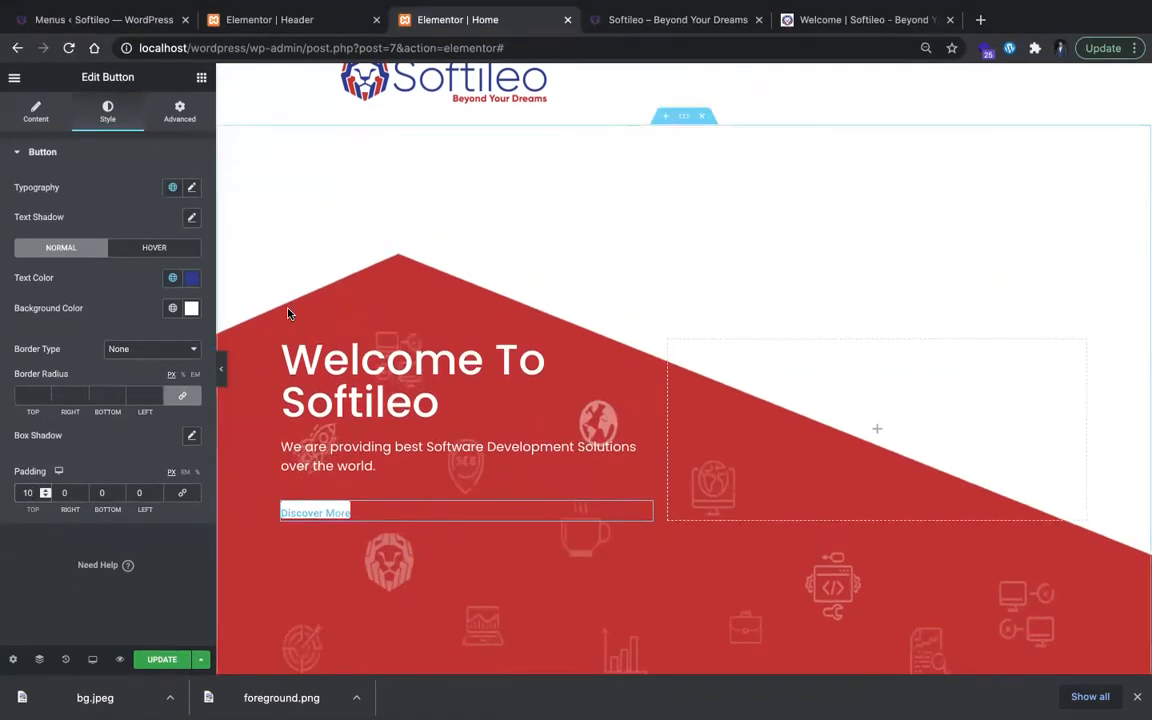
key(BackSpace)
text(3)
key(Tab)
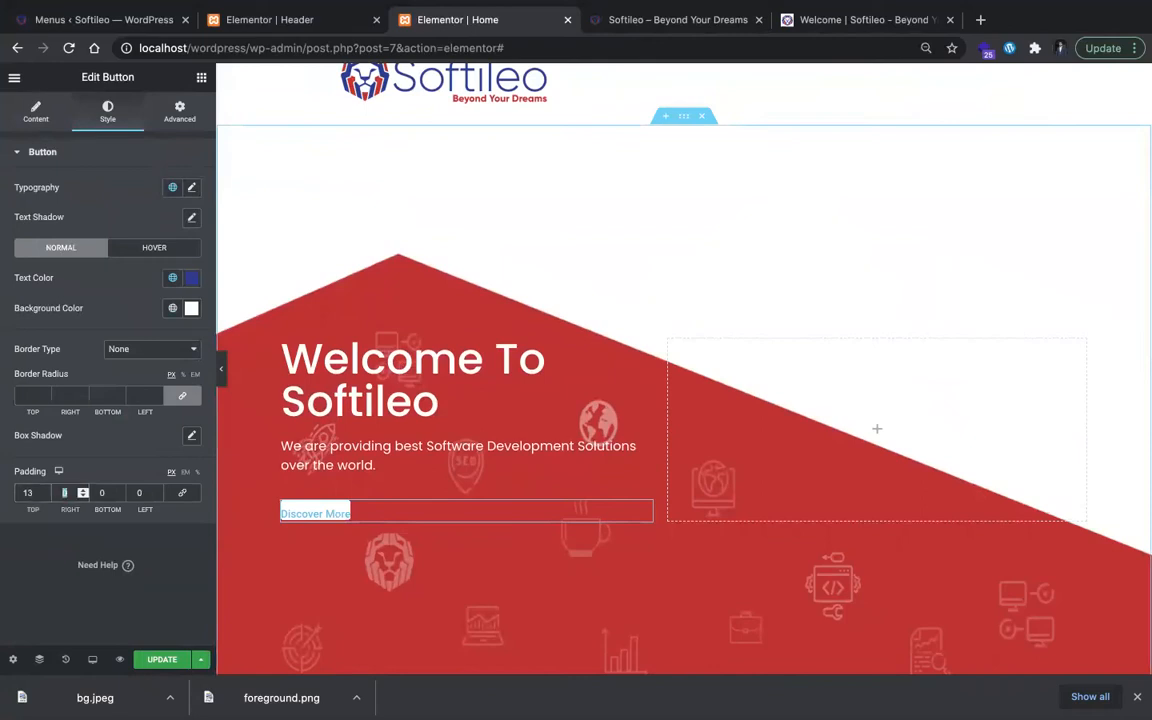
text(50)
key(Tab)
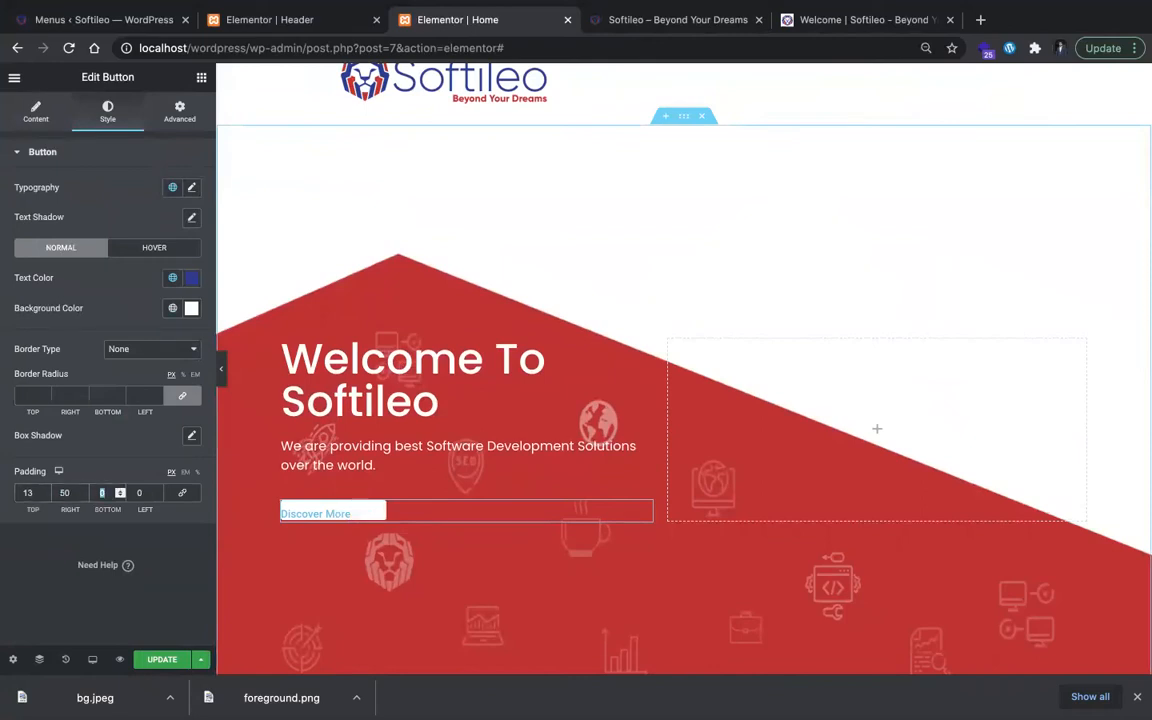
text(13)
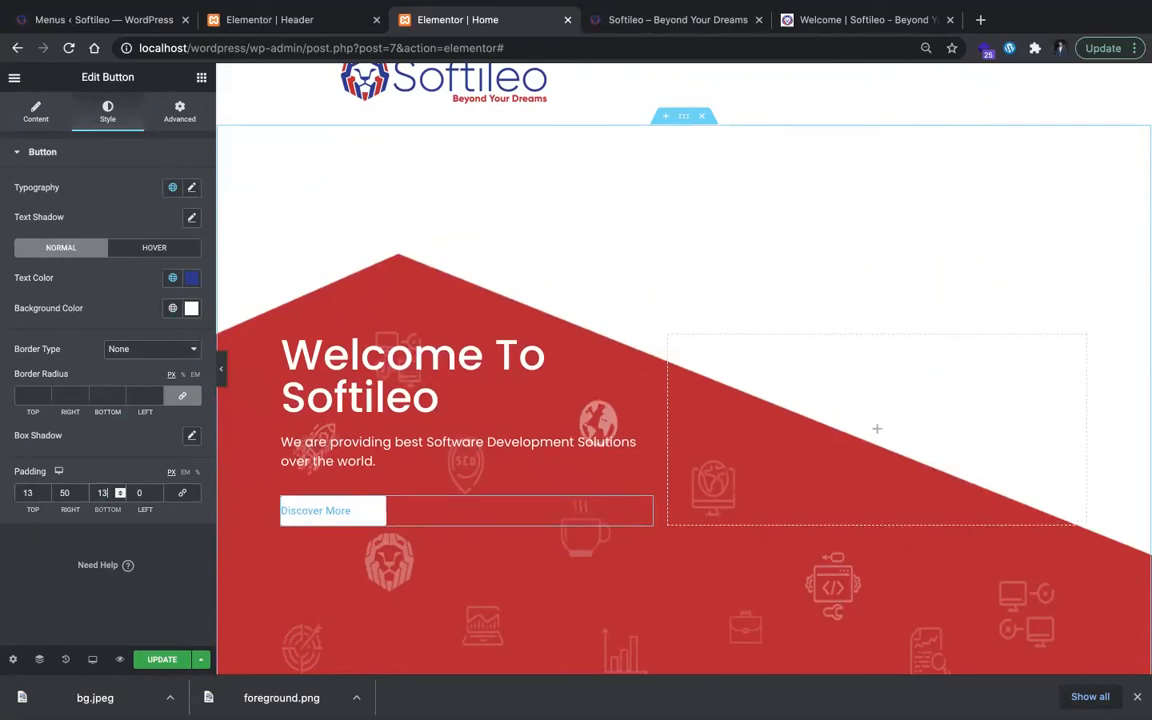
key(Tab)
text(50)
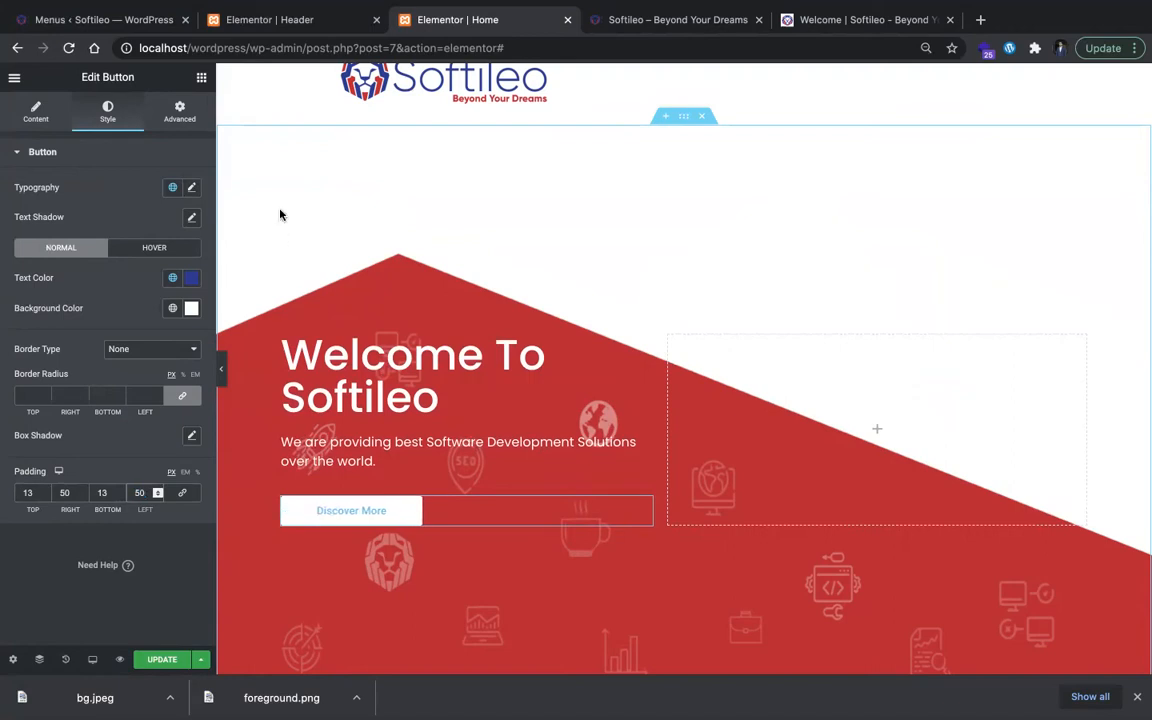
Step: Give the button text a custom blue with slightly reduced opacity, #2C3891F5
click(187, 280)
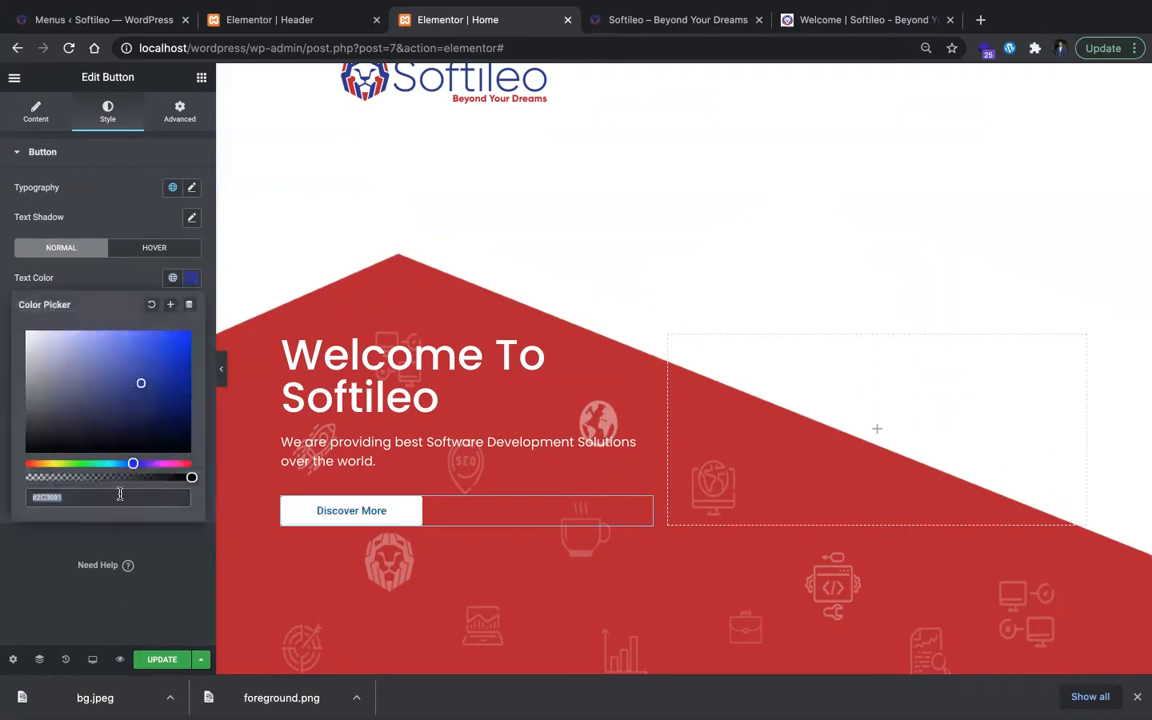
drag(186, 478, 205, 495)
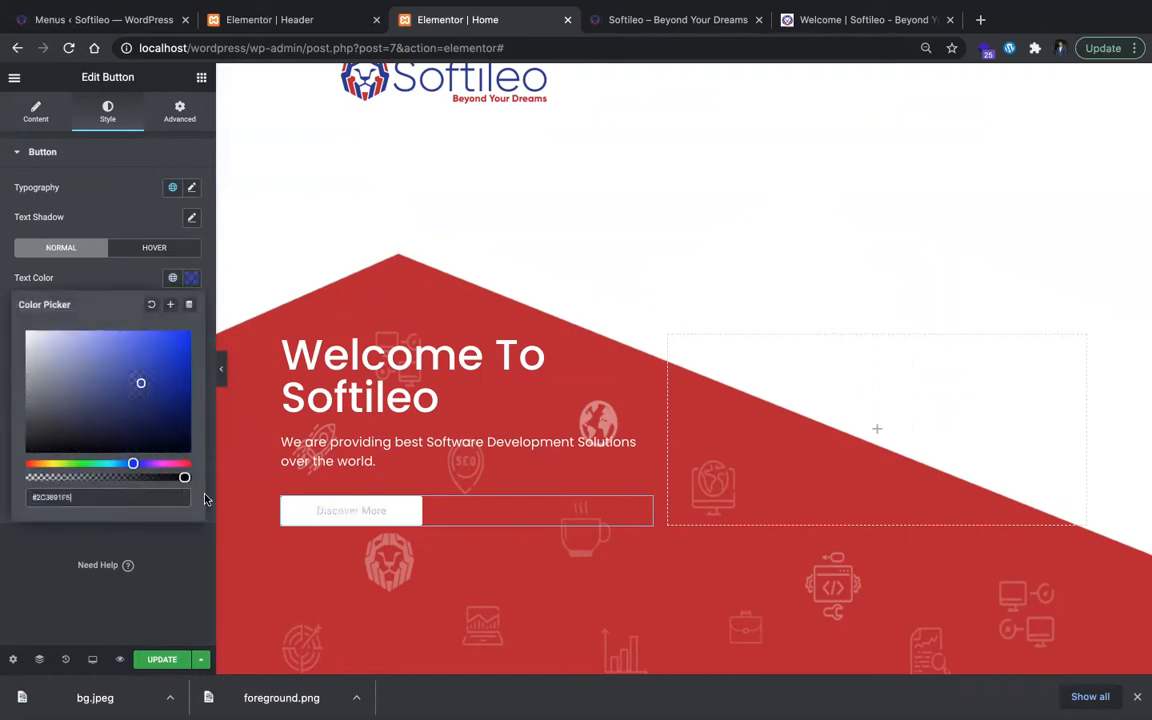
click(209, 300)
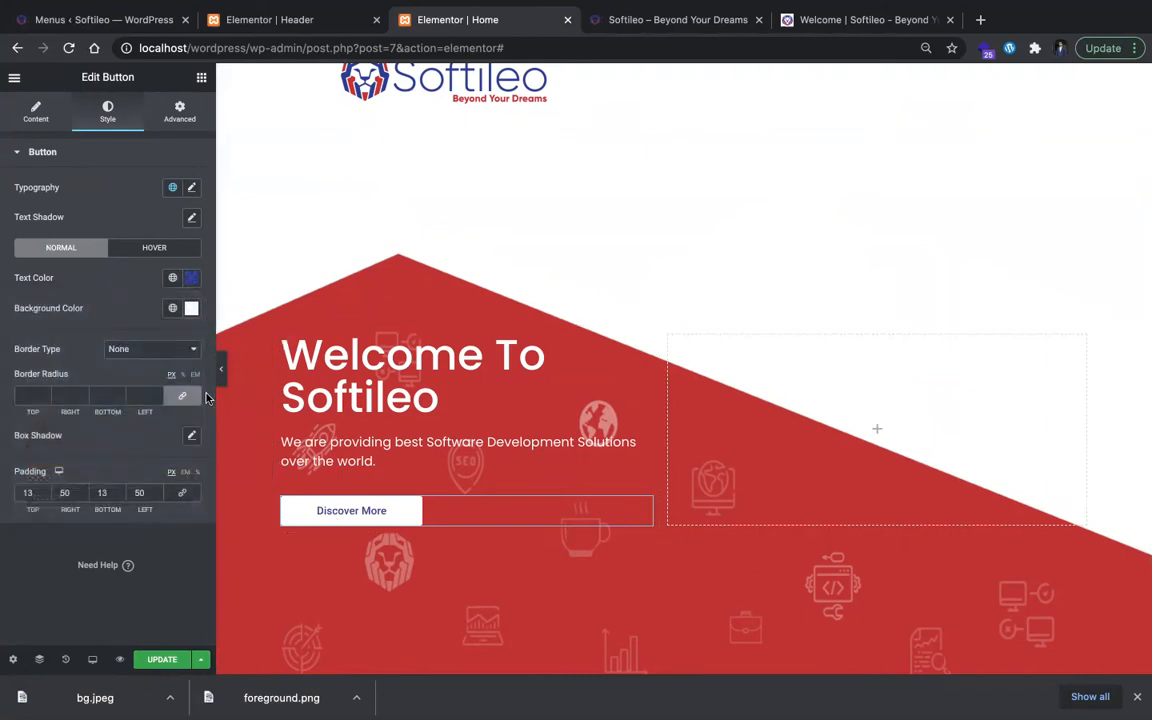
Step: Set the button's typography size to 18 px
click(192, 188)
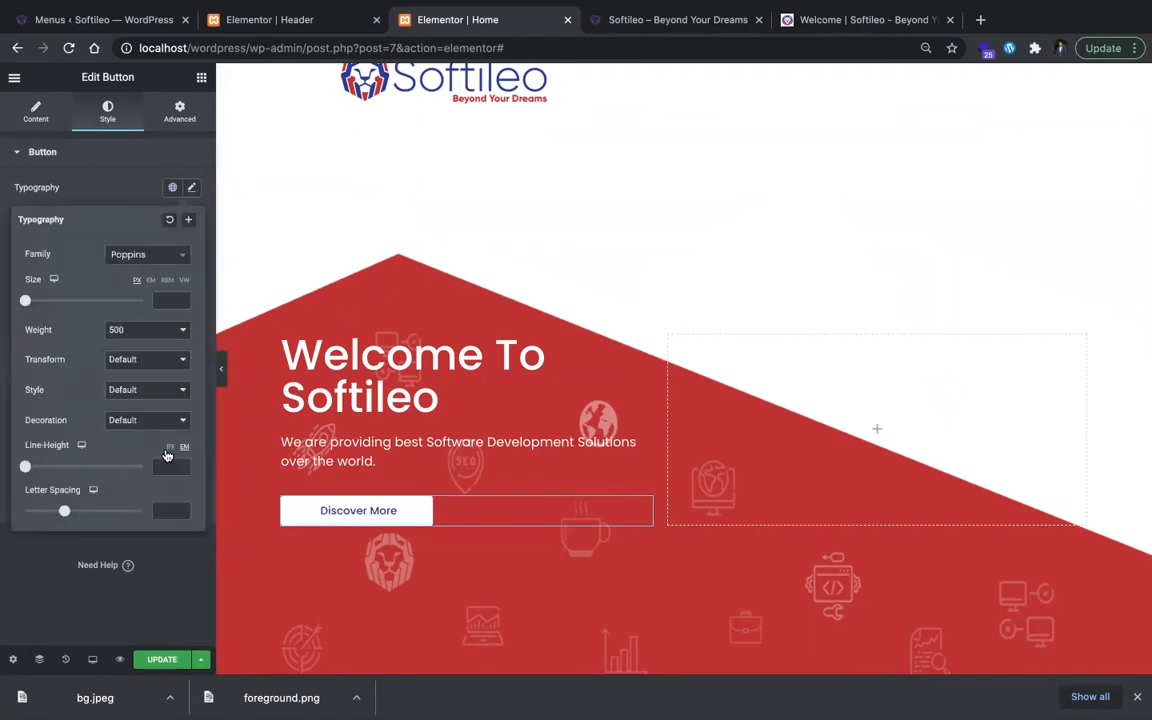
click(170, 300)
text(18)
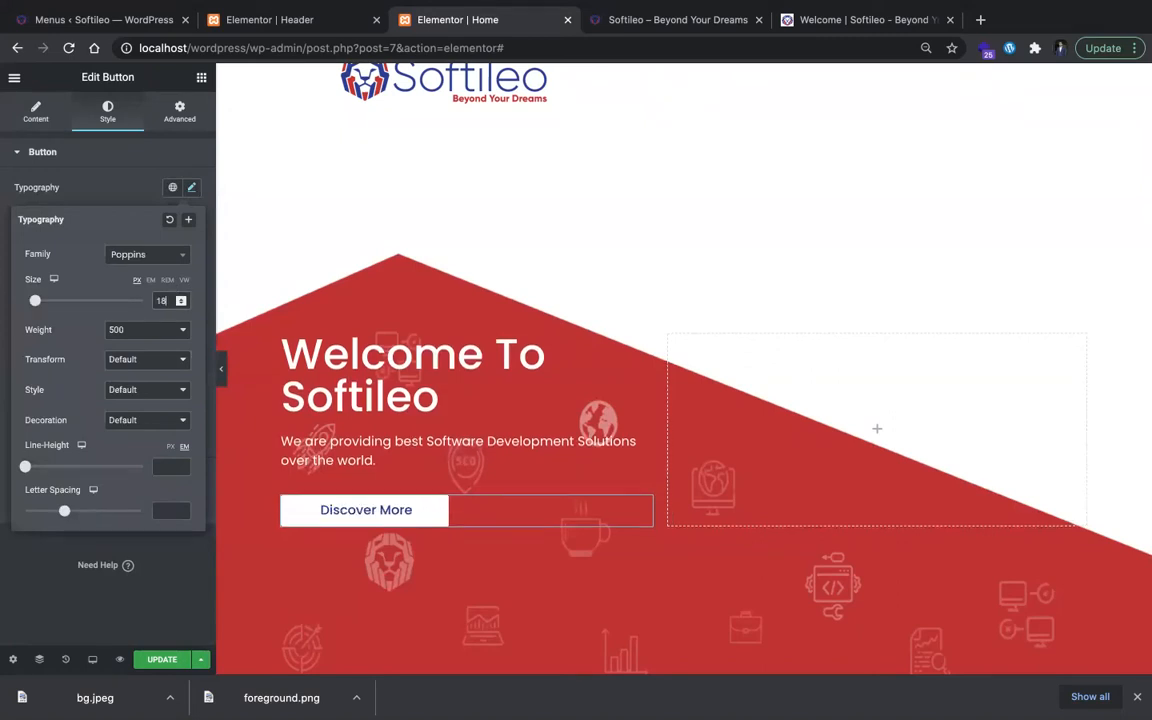
click(128, 166)
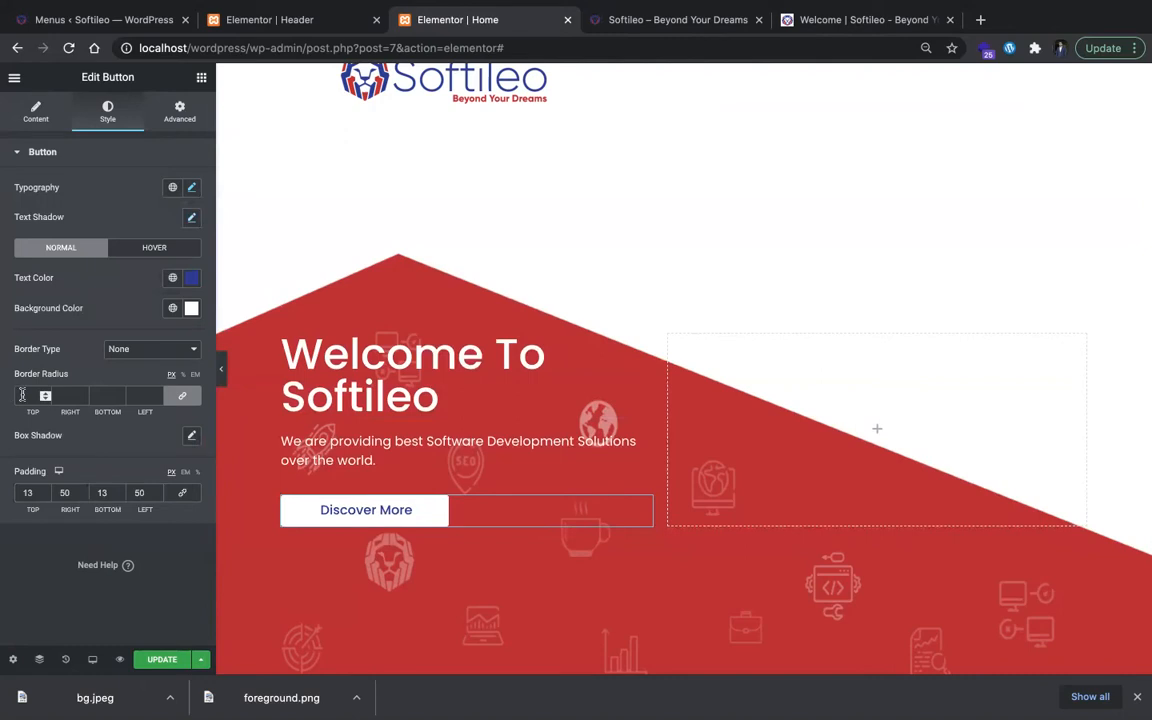
Step: Set the button's border radius to 50 px on all corners and compare it with the button on the original Softileo site
text(50)
key(ctrl+Tab)
key(ctrl+Tab)
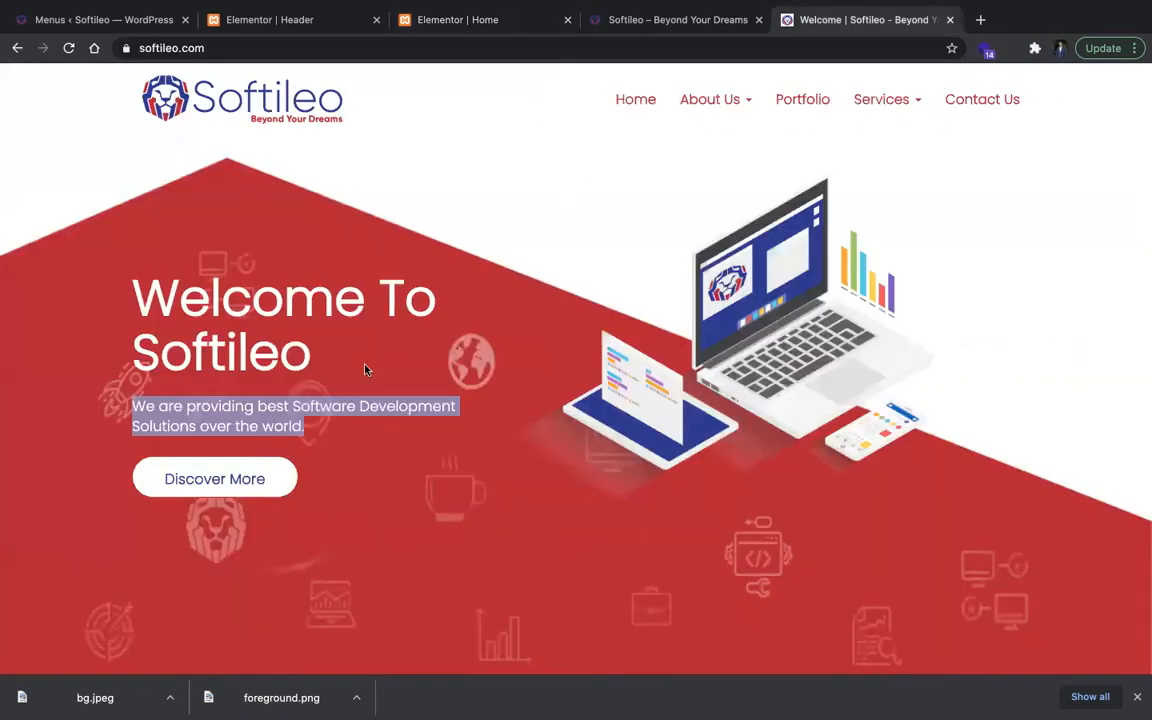
click(615, 24)
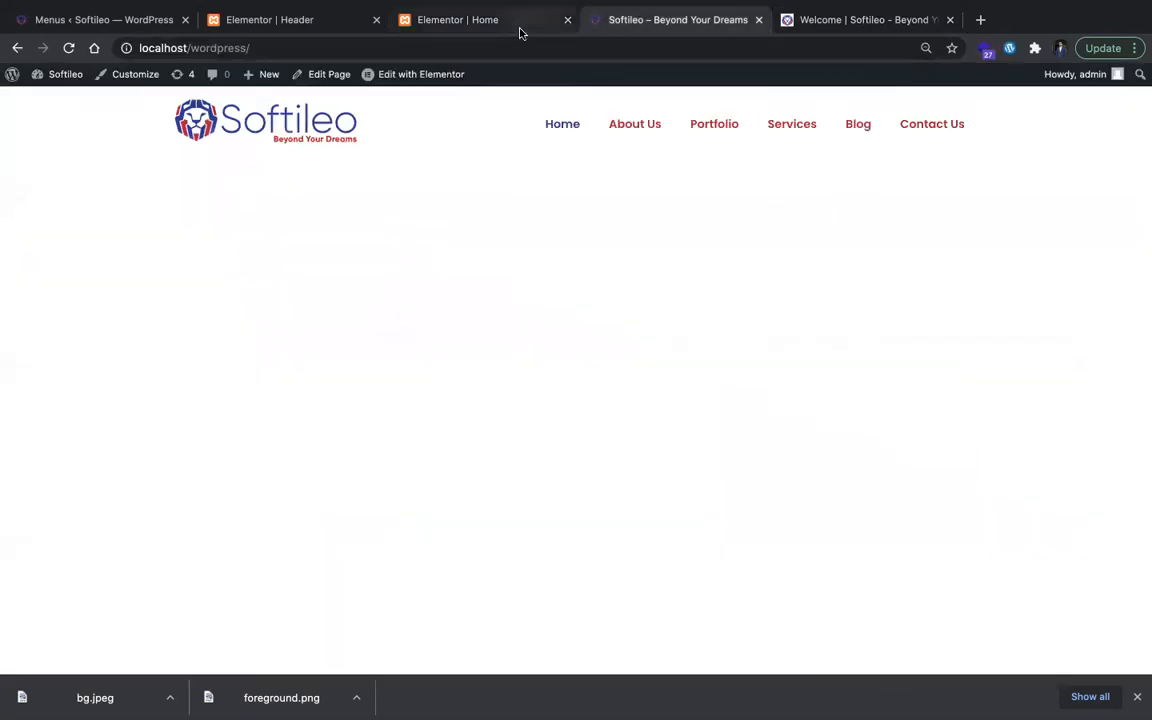
click(515, 24)
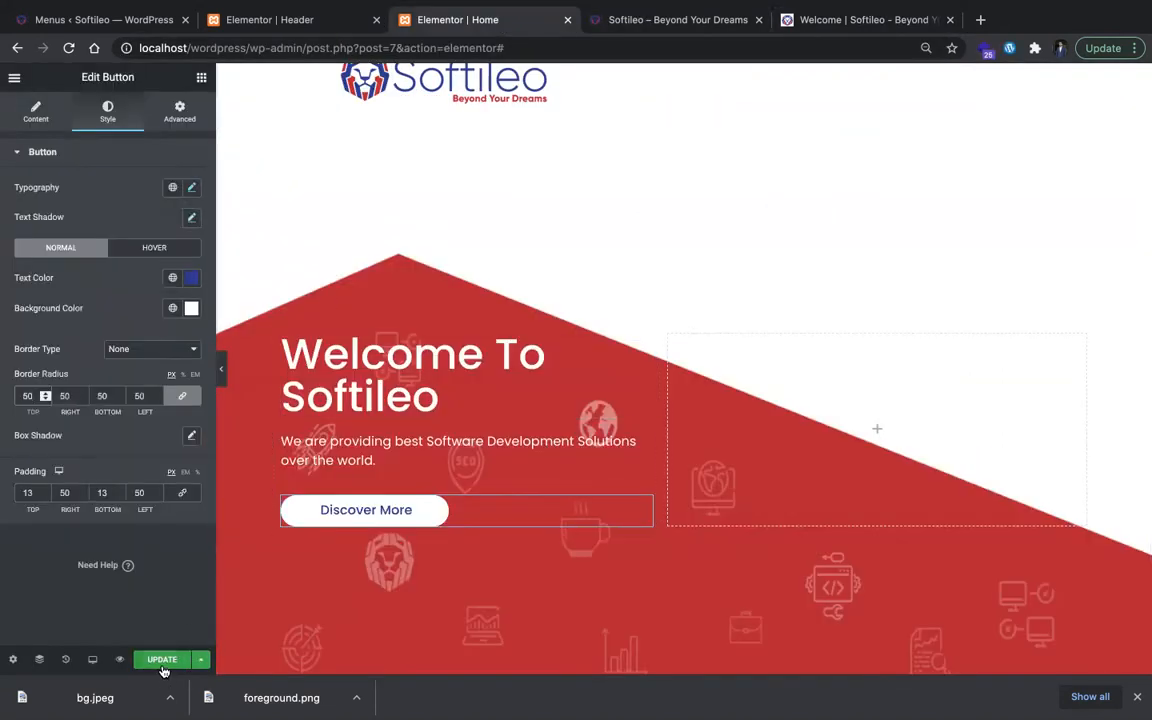
Step: Update the home page and check the original site's hero section again
click(800, 20)
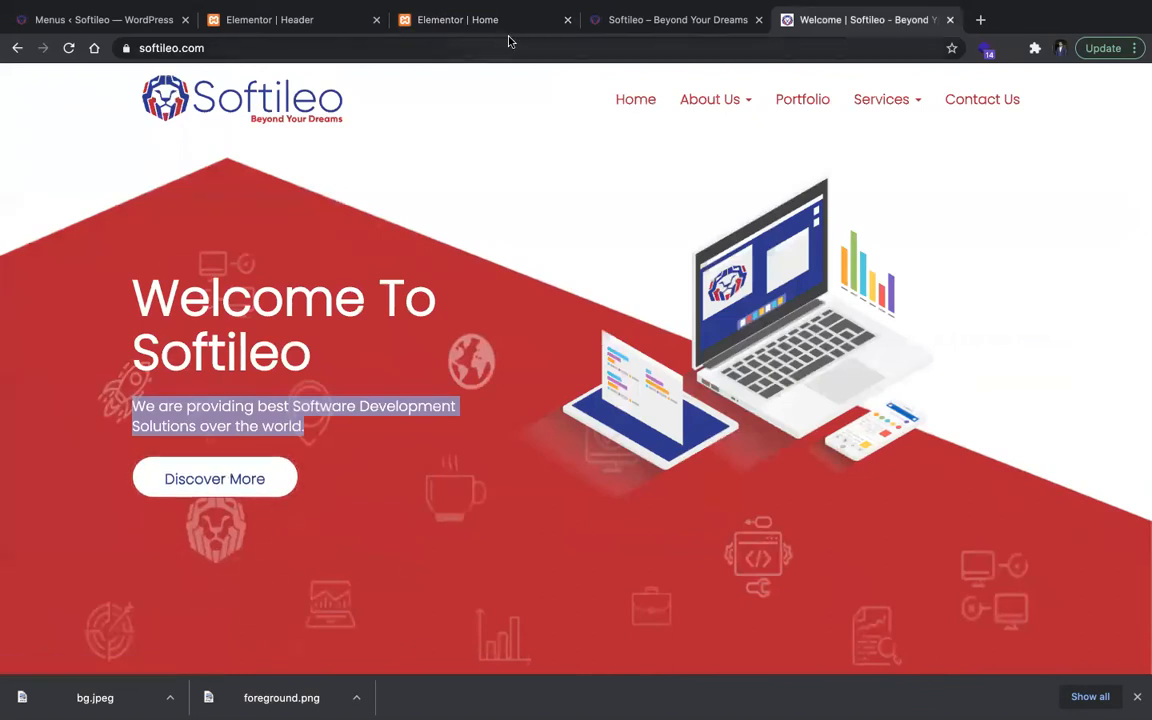
click(625, 24)
click(460, 24)
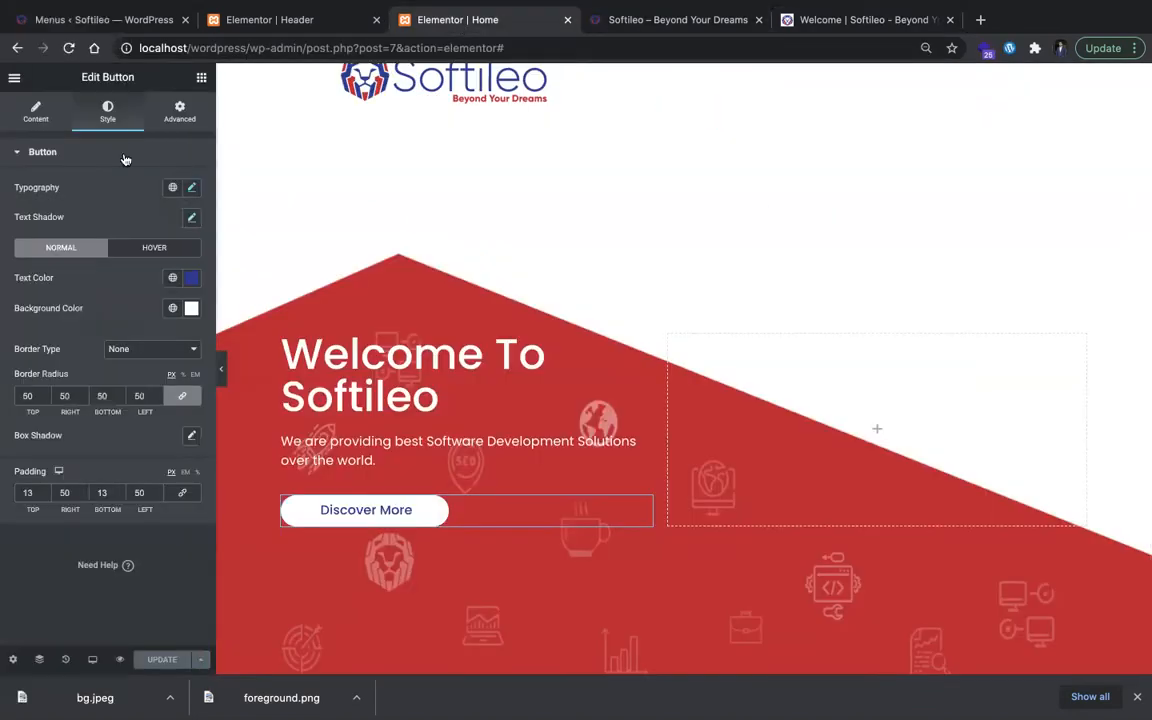
Step: Give the button a white box shadow with color rgba(255, 255, 255, 0.5) and update the page
click(155, 248)
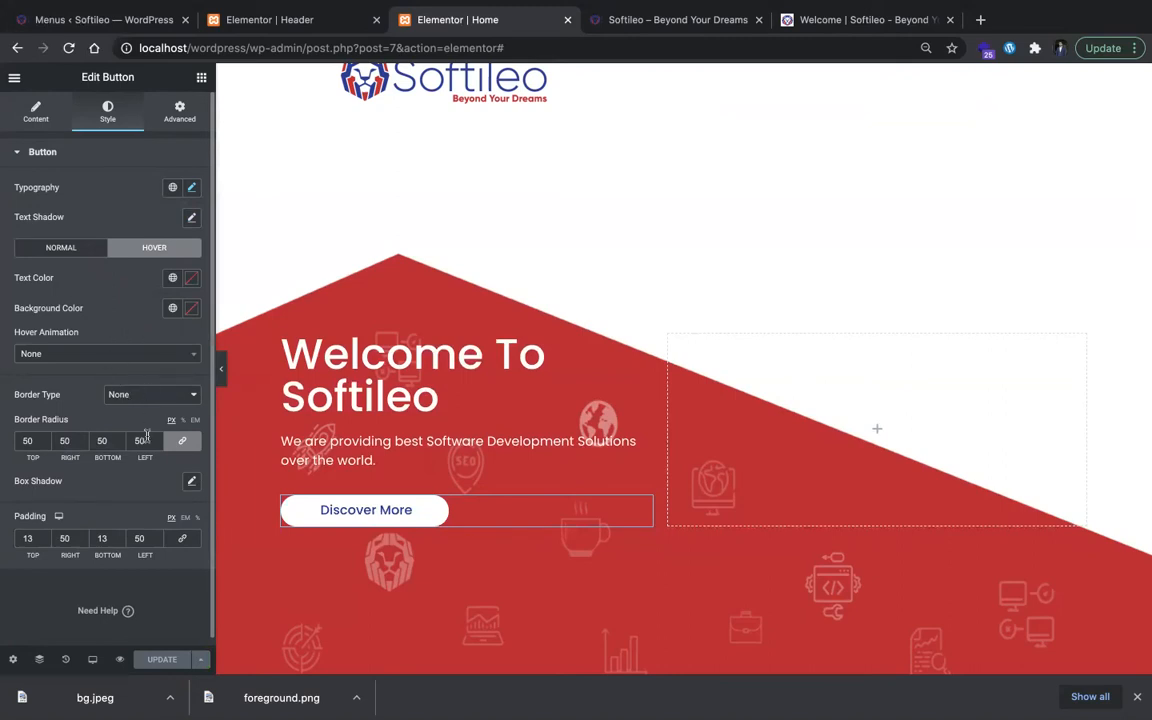
click(190, 482)
click(180, 519)
drag(118, 370, 104, 316)
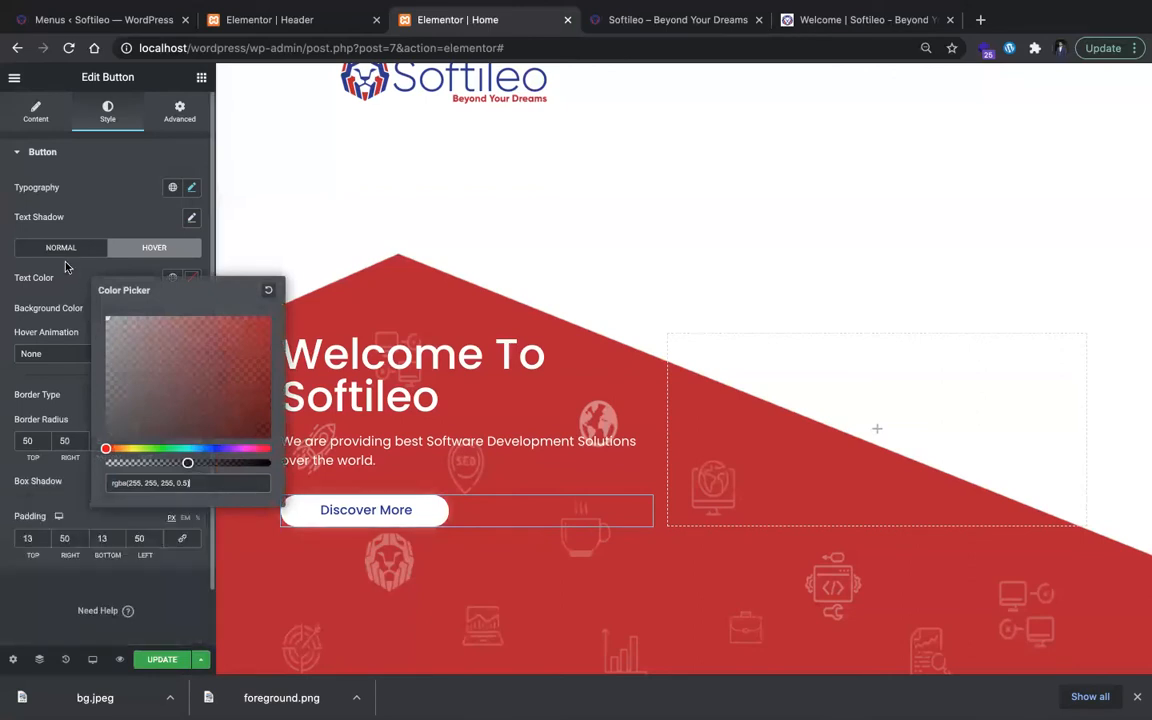
click(183, 640)
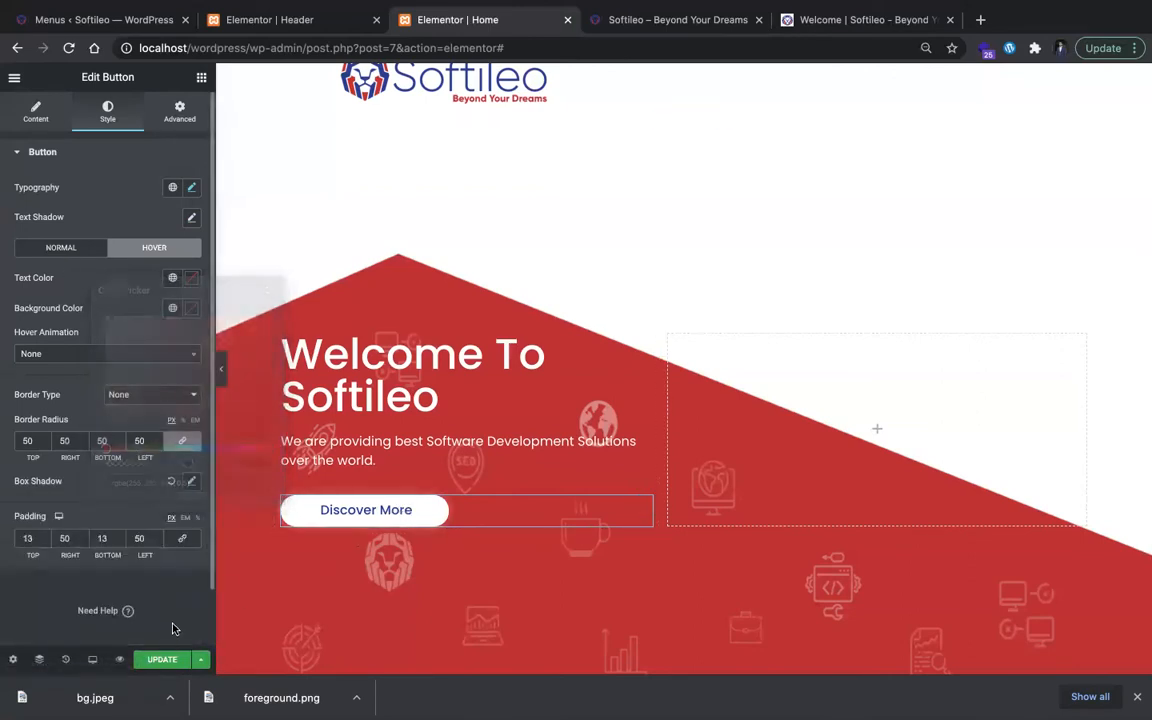
click(63, 247)
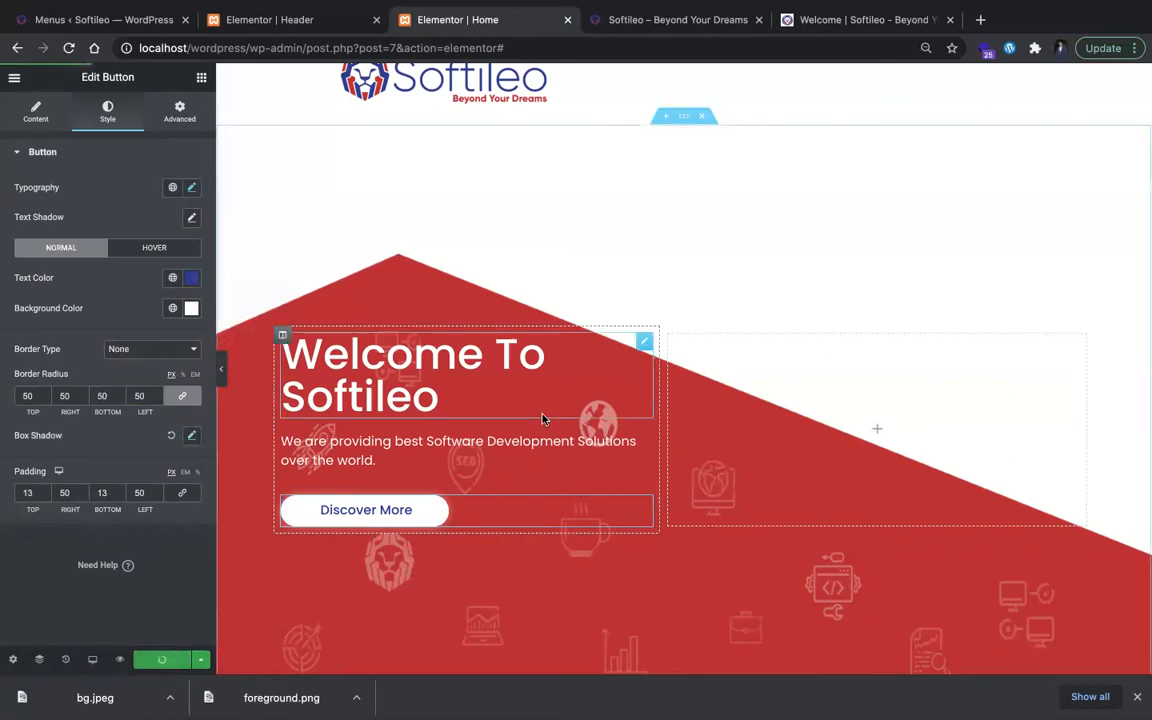
Step: Add an Image widget to the hero section's empty column, insert foreground.png into it, and preview the layout without the editing panel
click(825, 428)
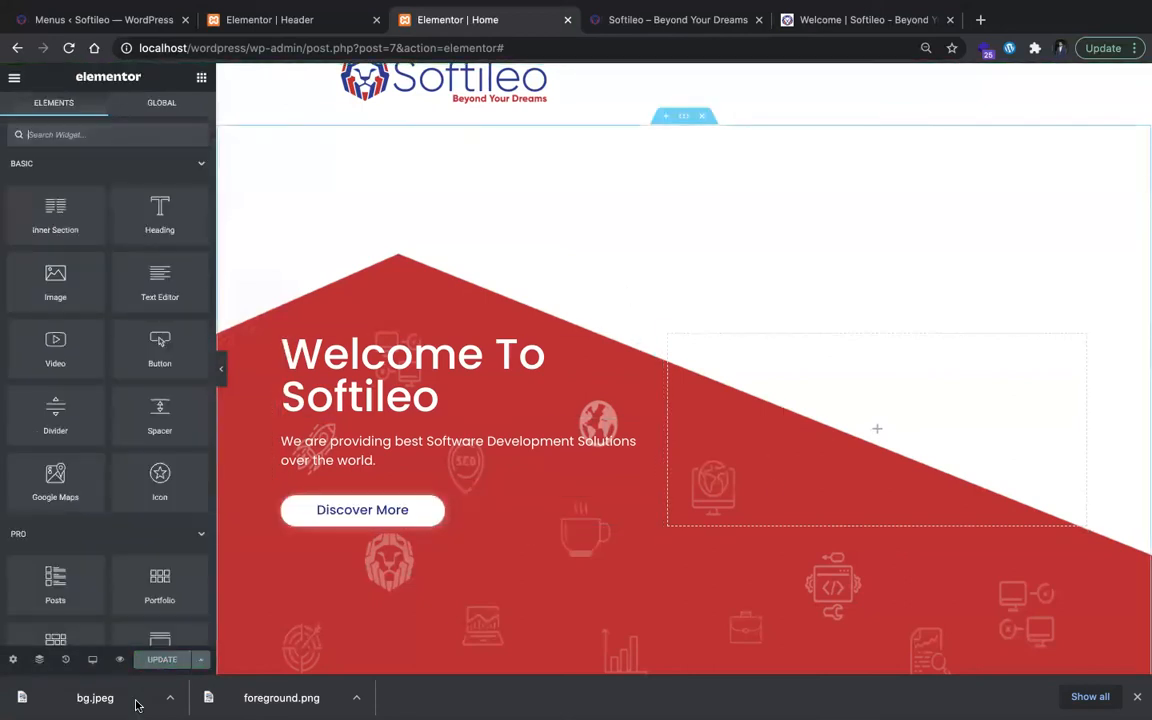
drag(91, 263, 797, 455)
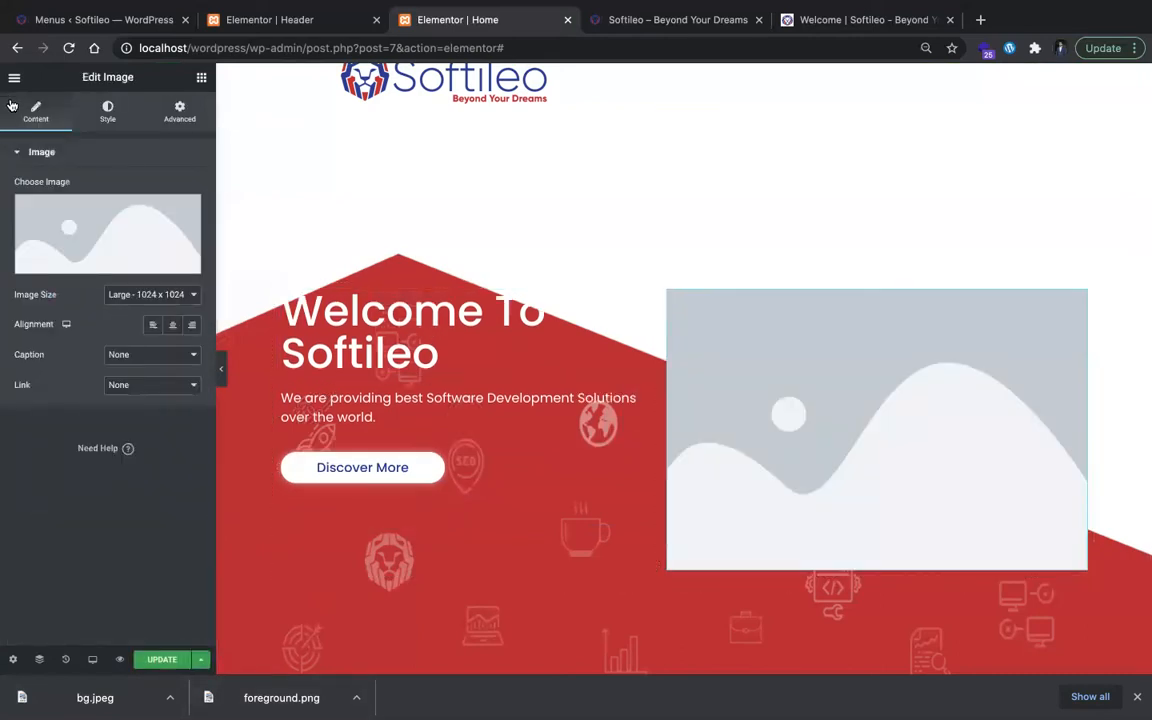
click(108, 226)
drag(281, 697, 946, 501)
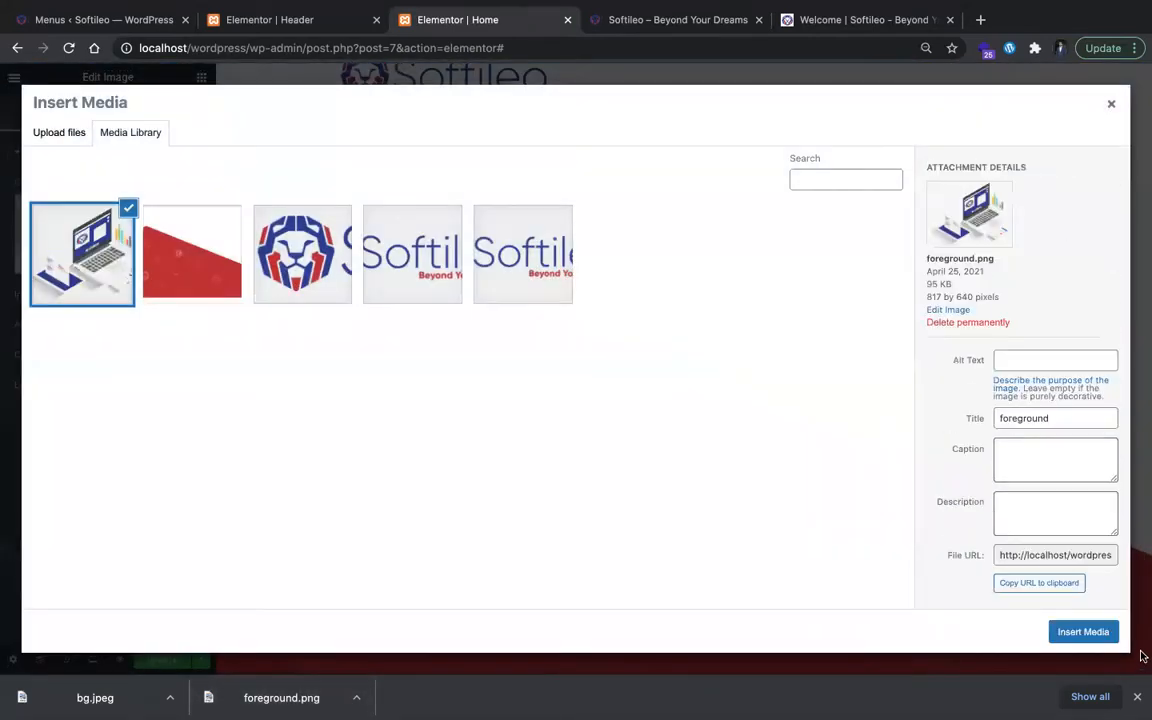
click(1093, 631)
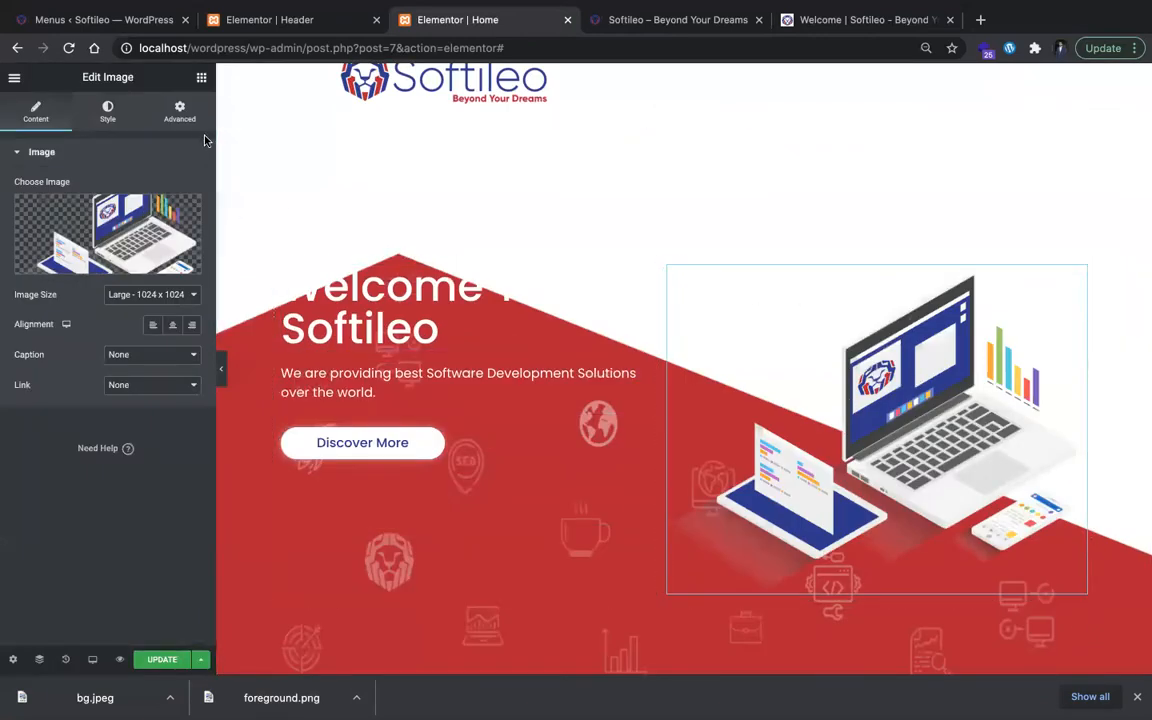
click(221, 369)
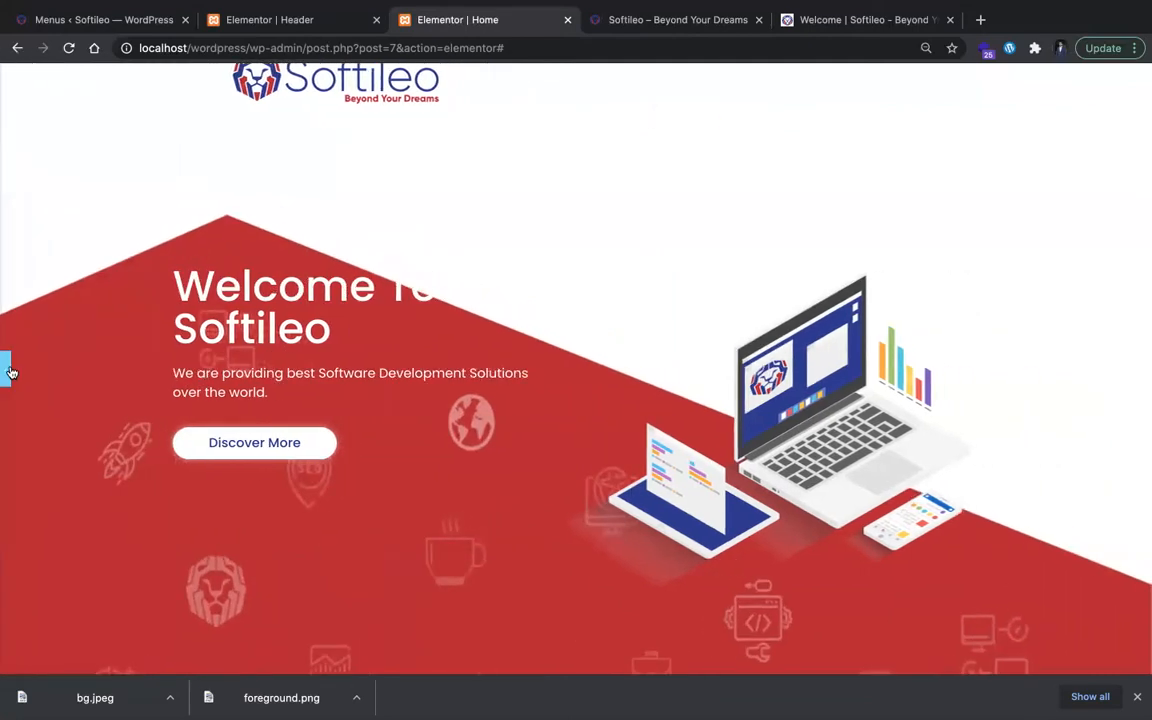
click(883, 383)
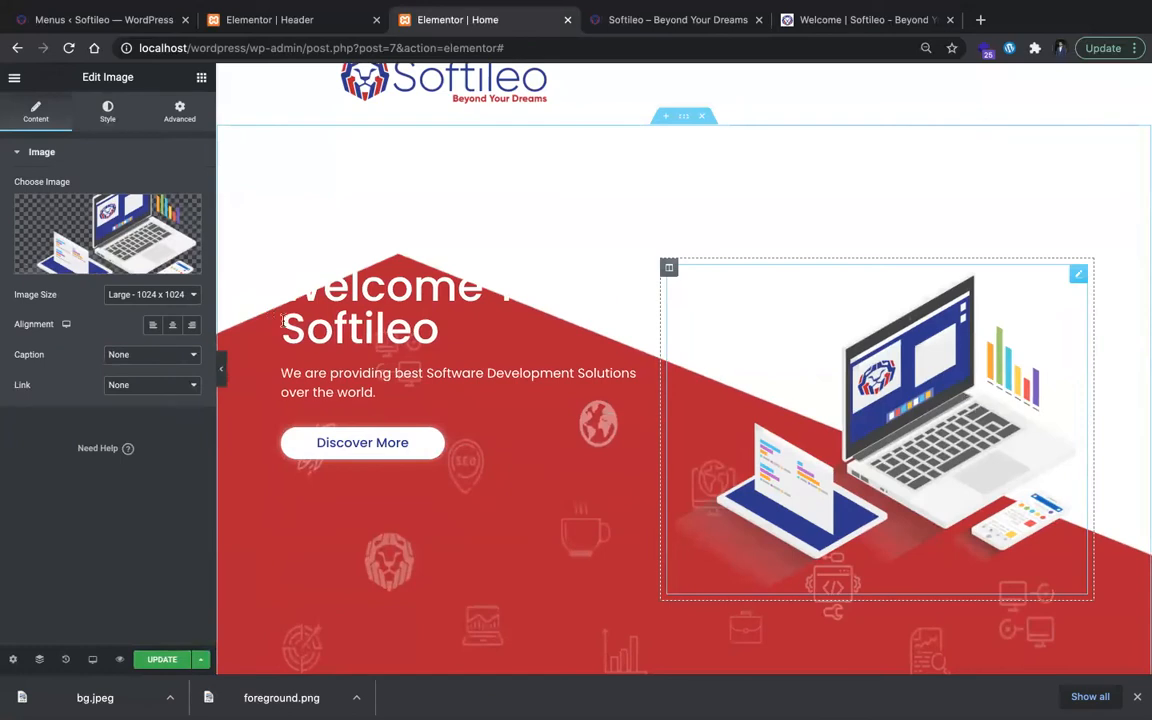
Step: Set the hero text column's padding to 100 px at the top and 0 on the other sides, and preview the layout
click(303, 292)
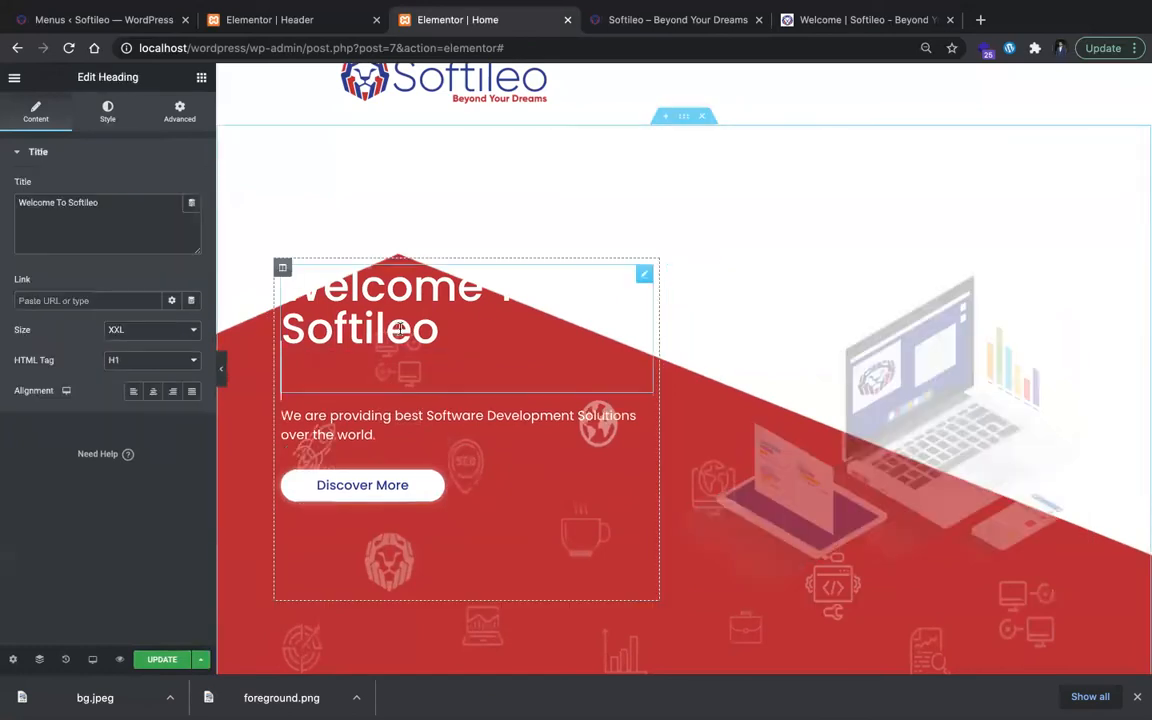
click(281, 268)
click(180, 112)
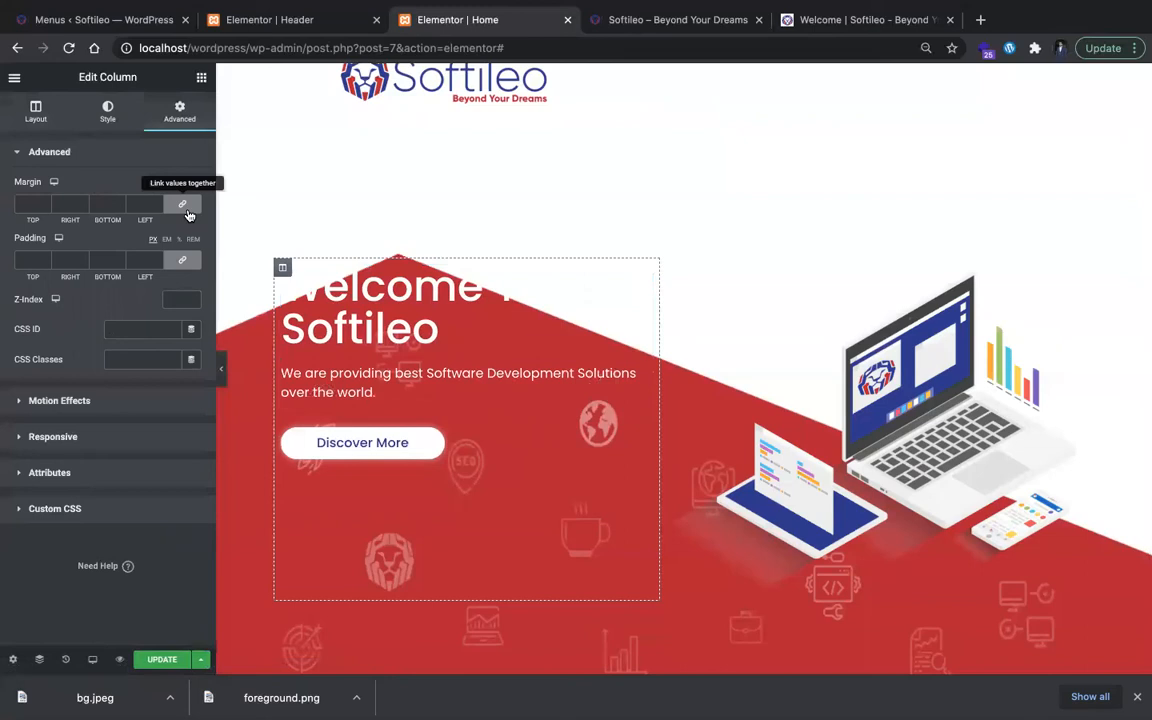
click(182, 260)
click(43, 264)
click(45, 257)
text(10)
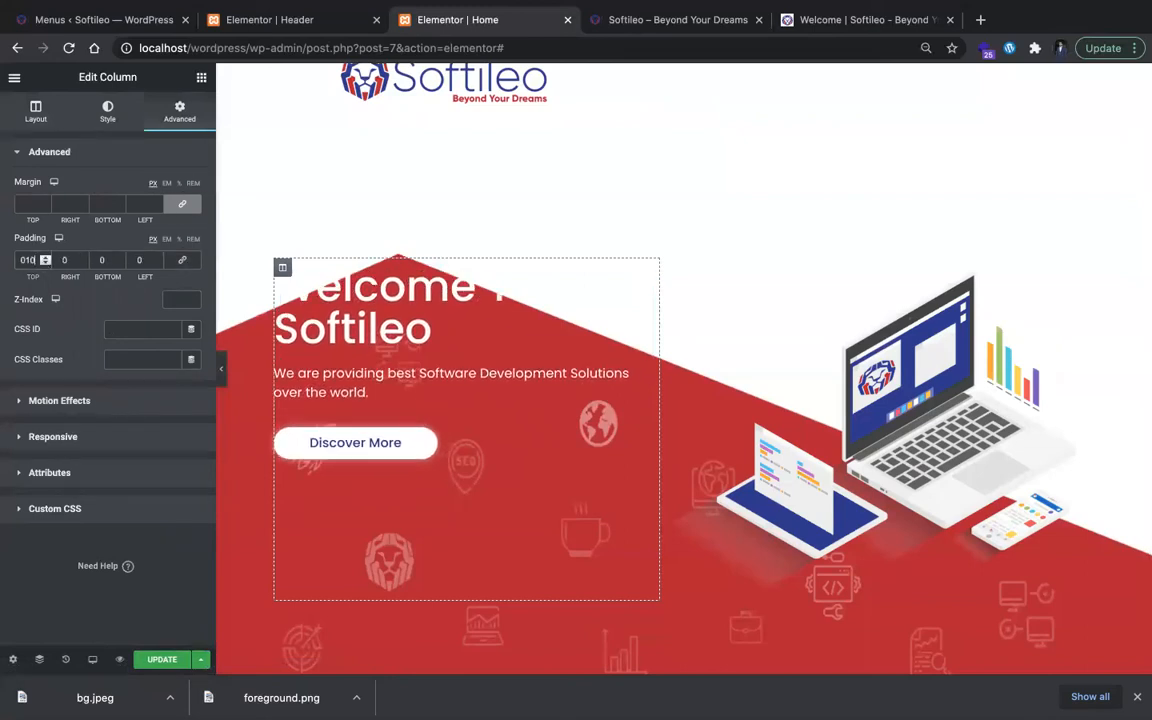
text(0)
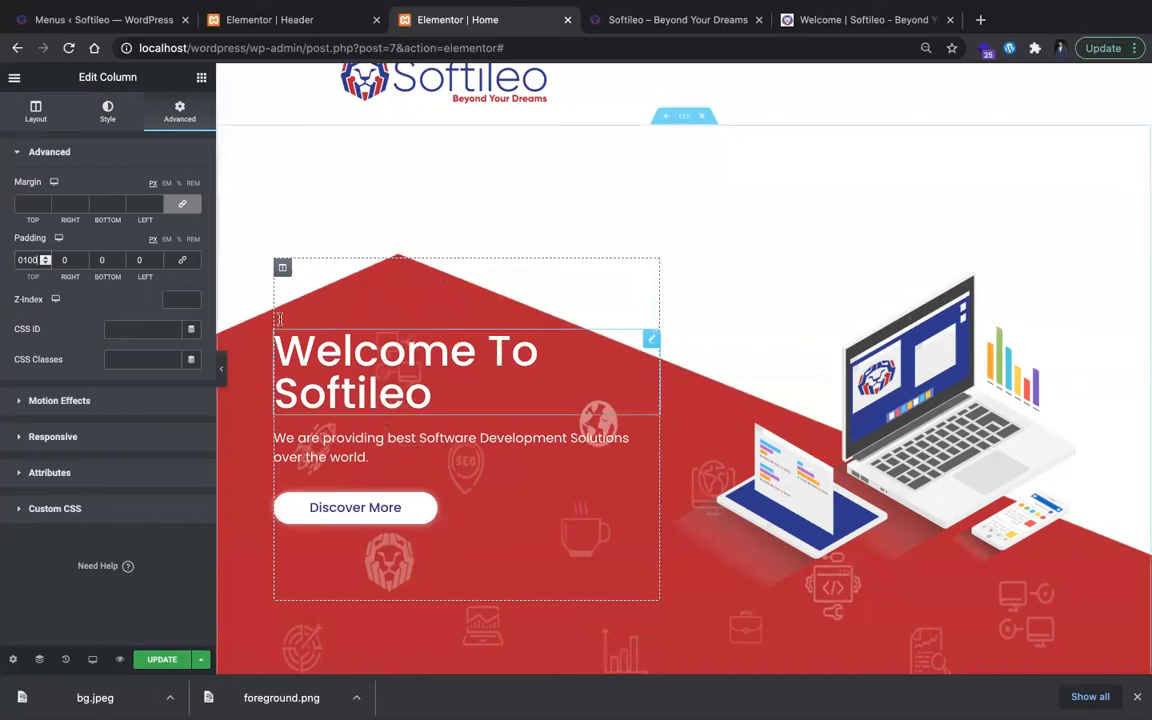
click(222, 365)
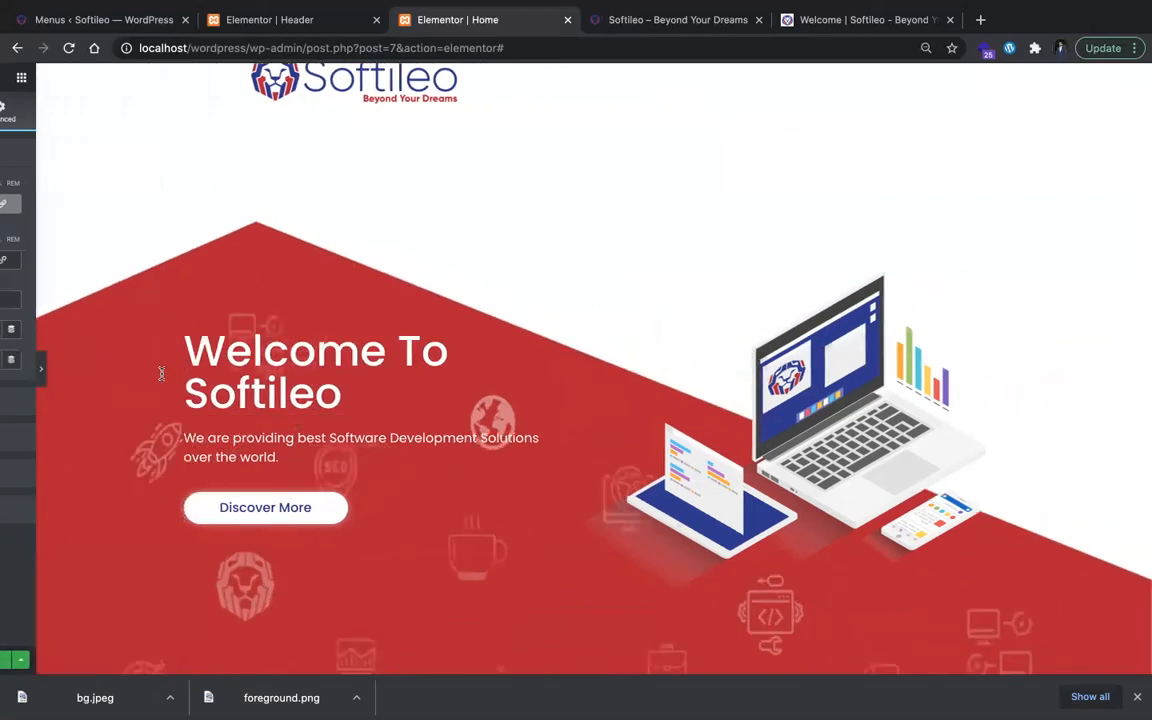
click(8, 362)
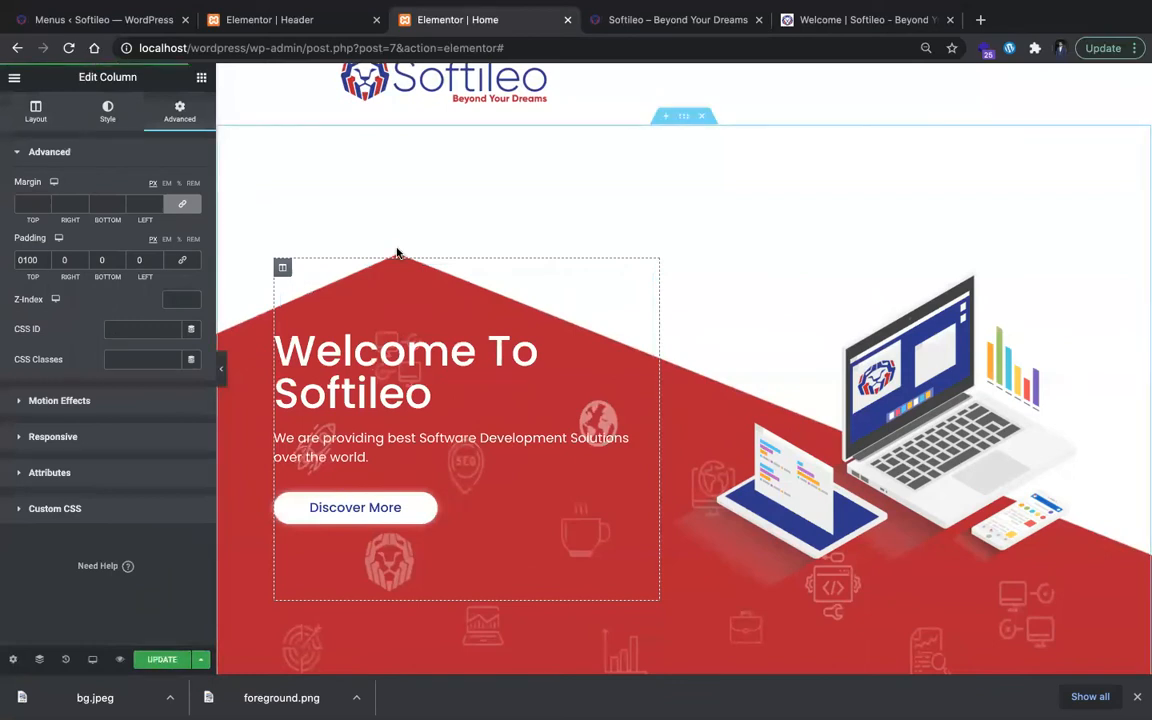
Step: Reload the local home page, check its hero section, and examine the About section that follows the hero on the original site
click(630, 21)
key(super+r)
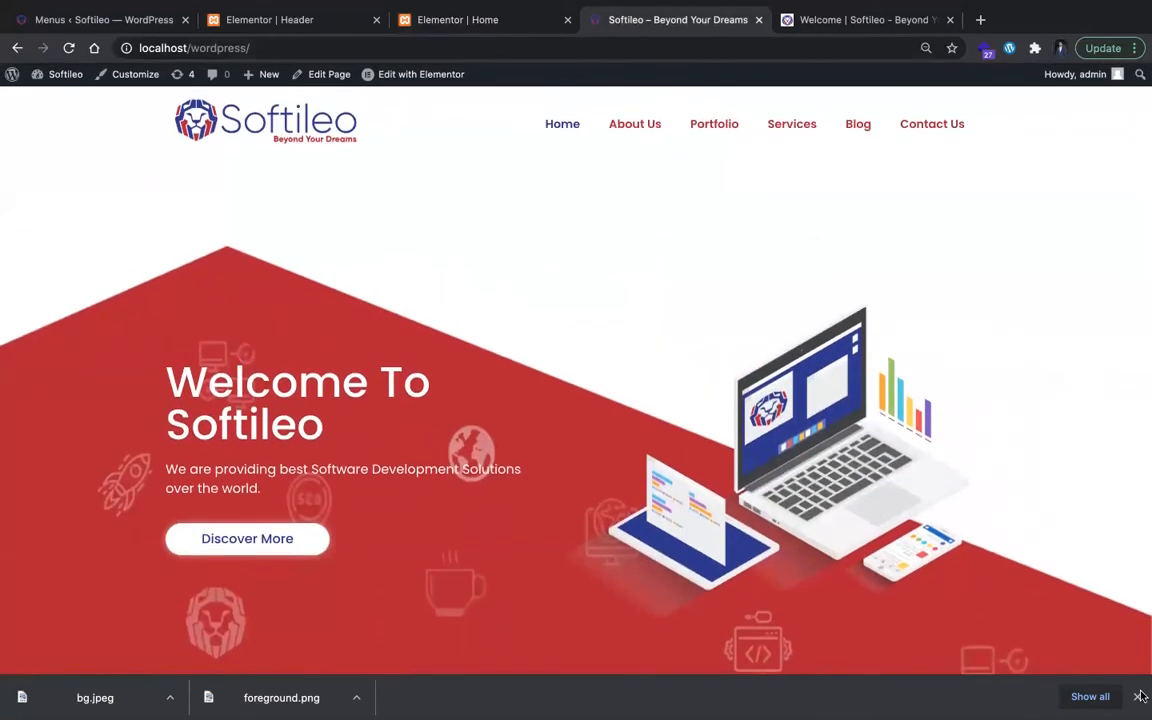
click(1135, 698)
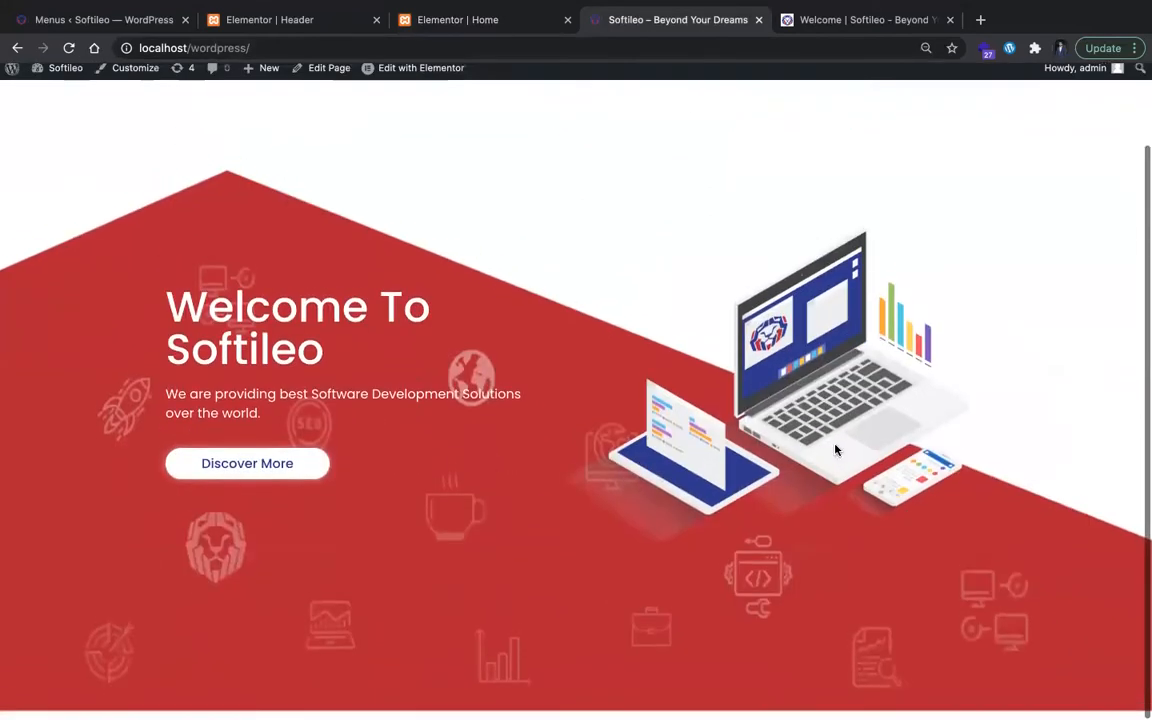
key(ctrl+Tab)
scroll(668, 401, down, 6)
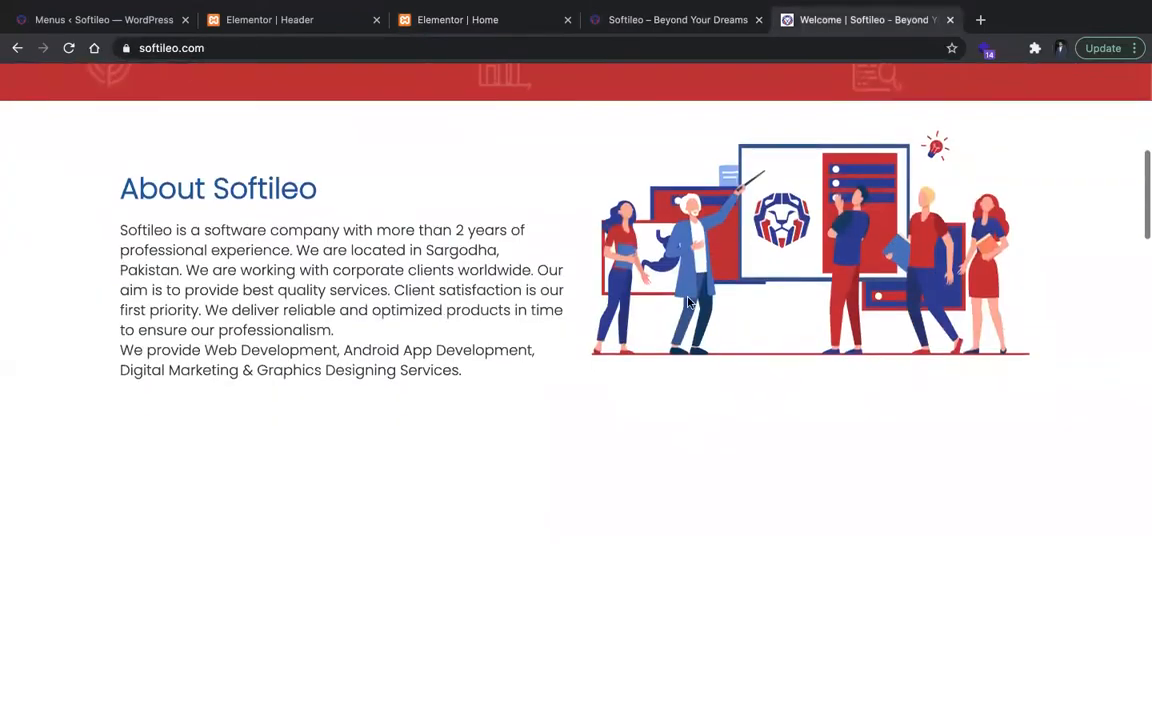
click(653, 30)
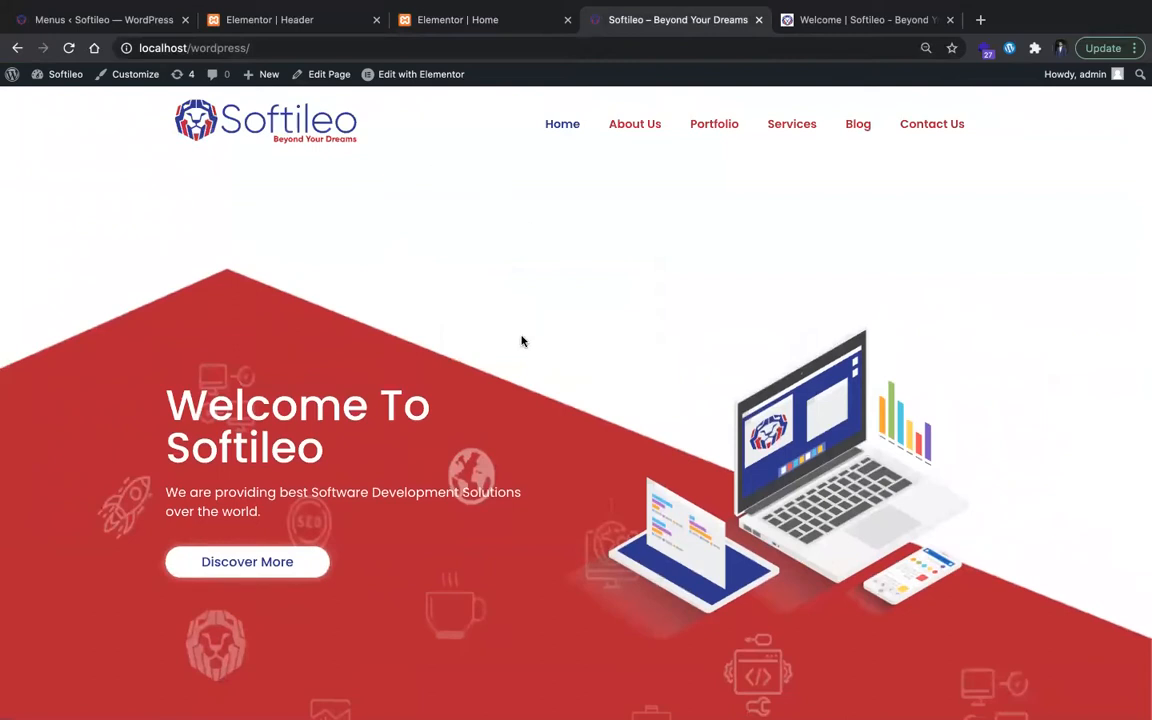
scroll(521, 341, down, 1)
Step: Add a new section with two equal columns below the hero section in the home page editor
click(490, 19)
scroll(513, 540, down, 3)
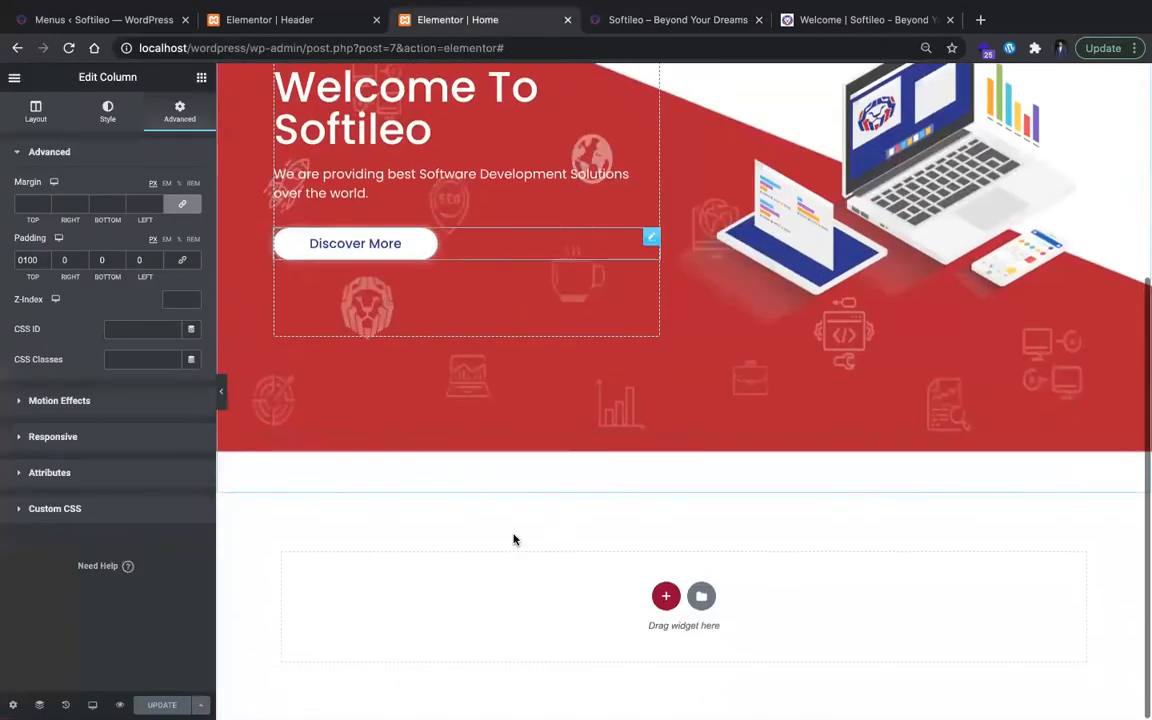
click(665, 596)
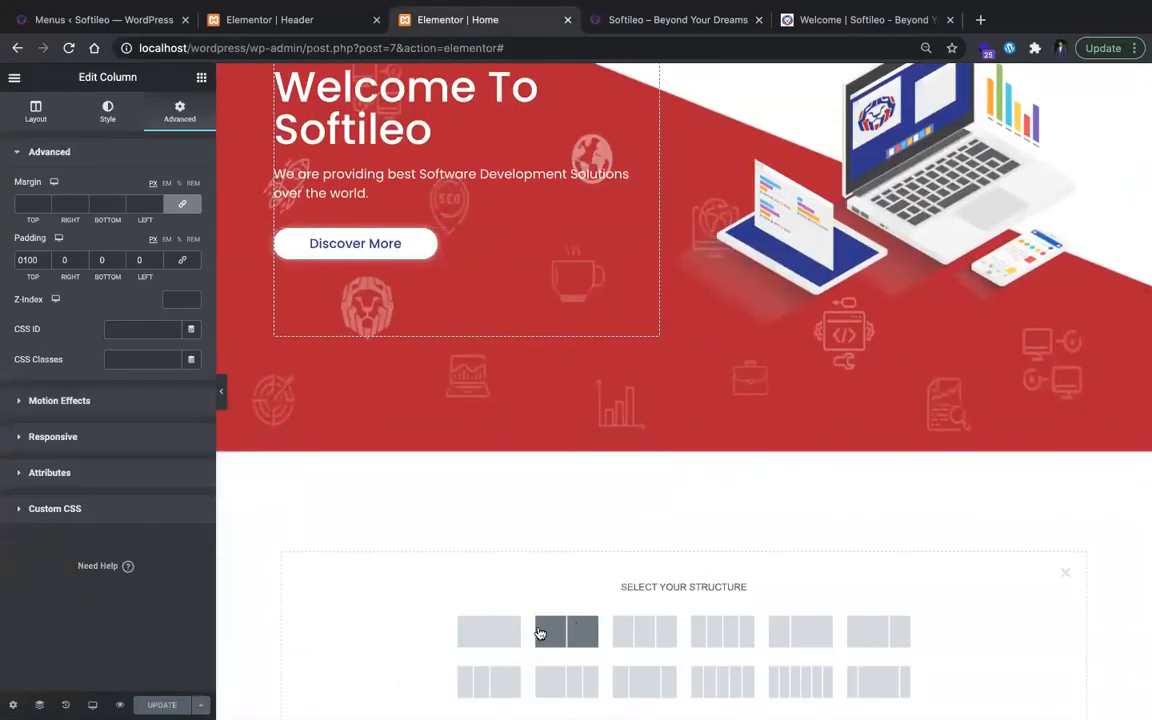
click(566, 631)
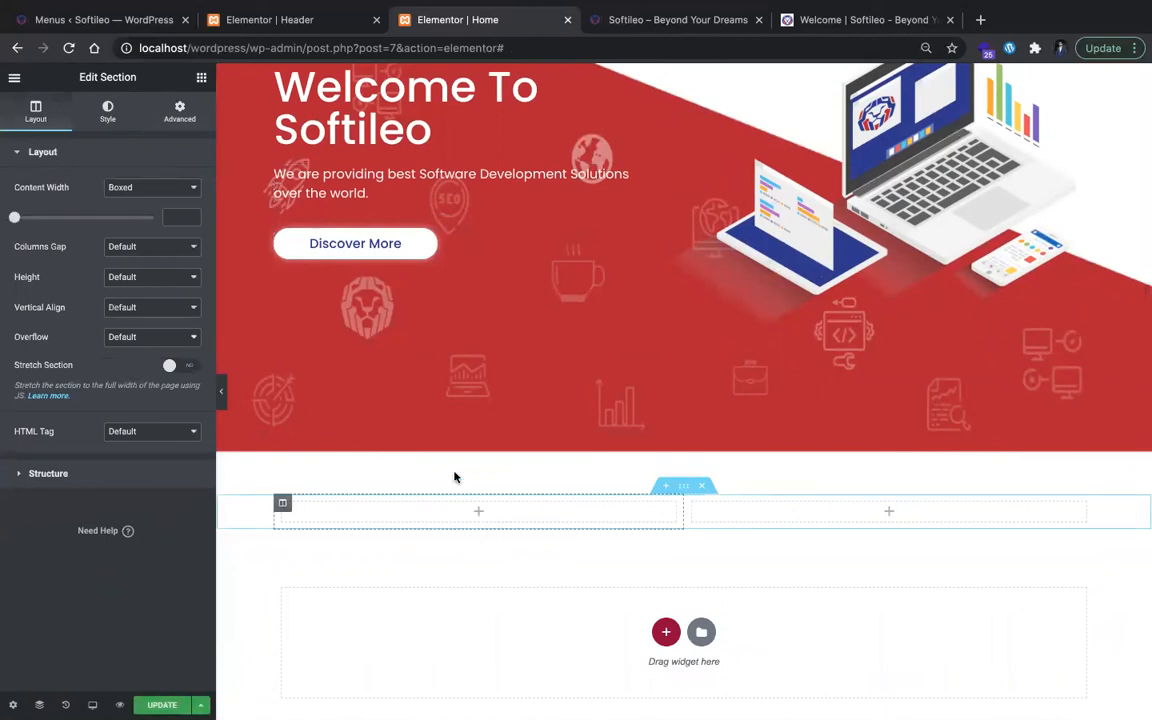
Step: Place a Heading widget and a Text Editor widget beneath it in the first column of the new section
click(180, 110)
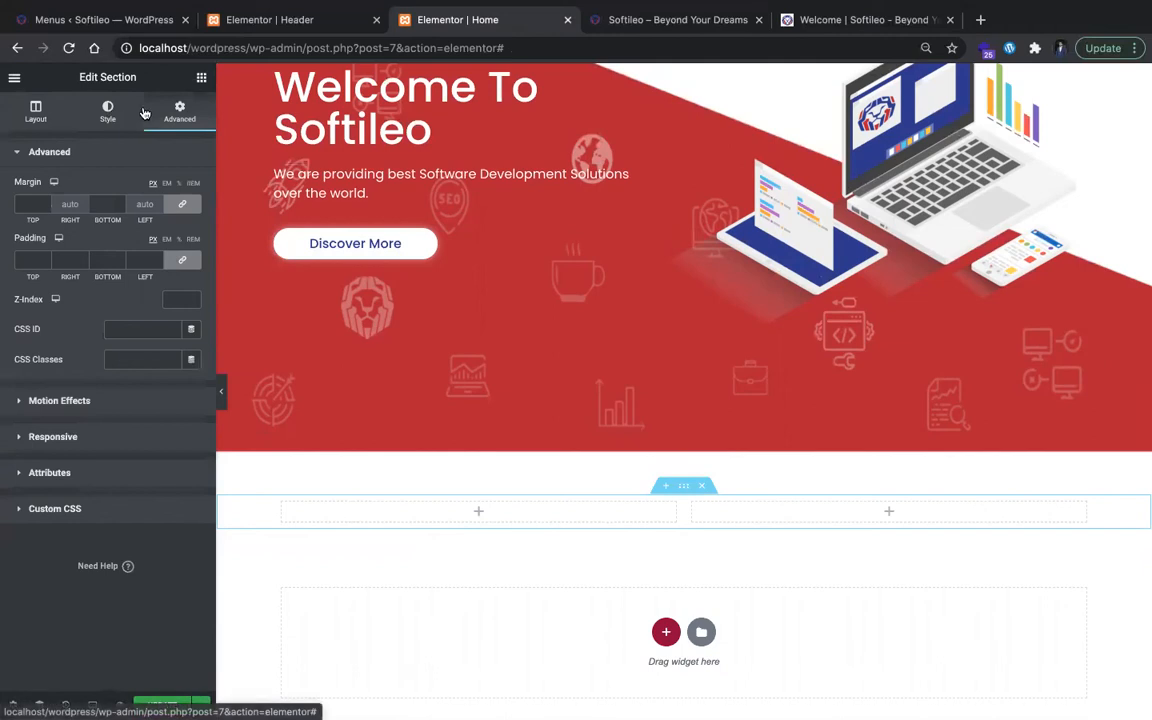
click(193, 80)
drag(128, 224, 419, 512)
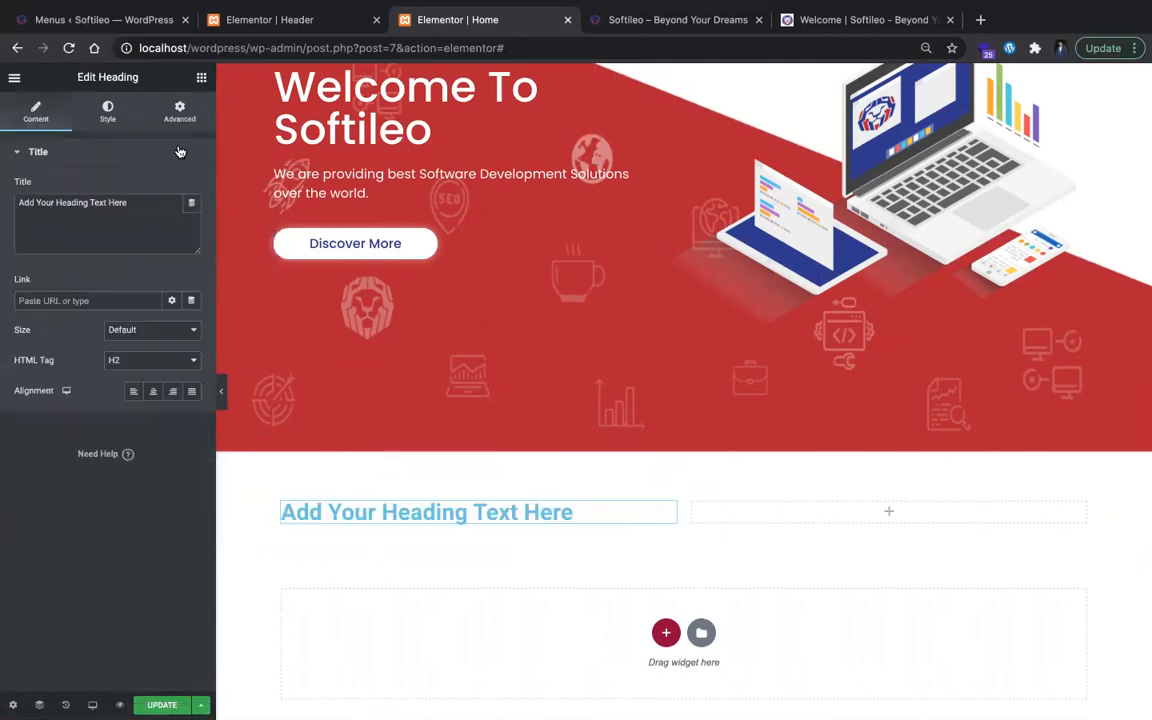
click(201, 77)
drag(130, 285, 400, 528)
Step: Save the About Softileo illustration from the original site to the Downloads folder as ainfo.png
click(800, 19)
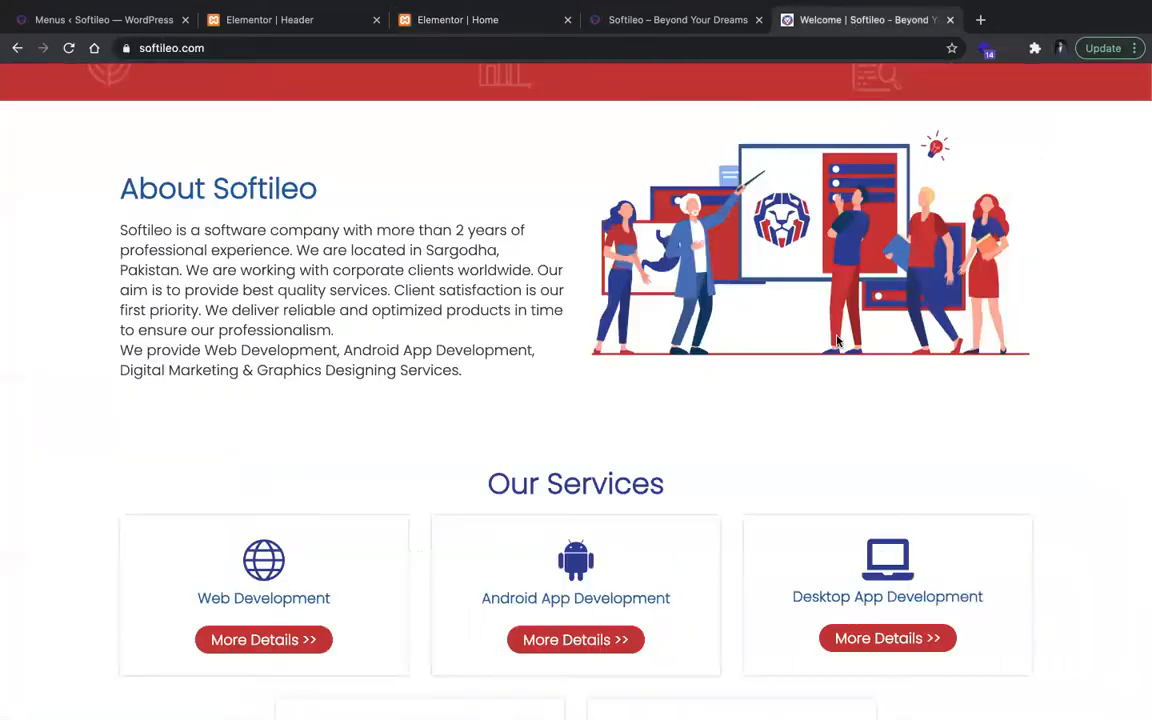
right_click(818, 296)
click(842, 323)
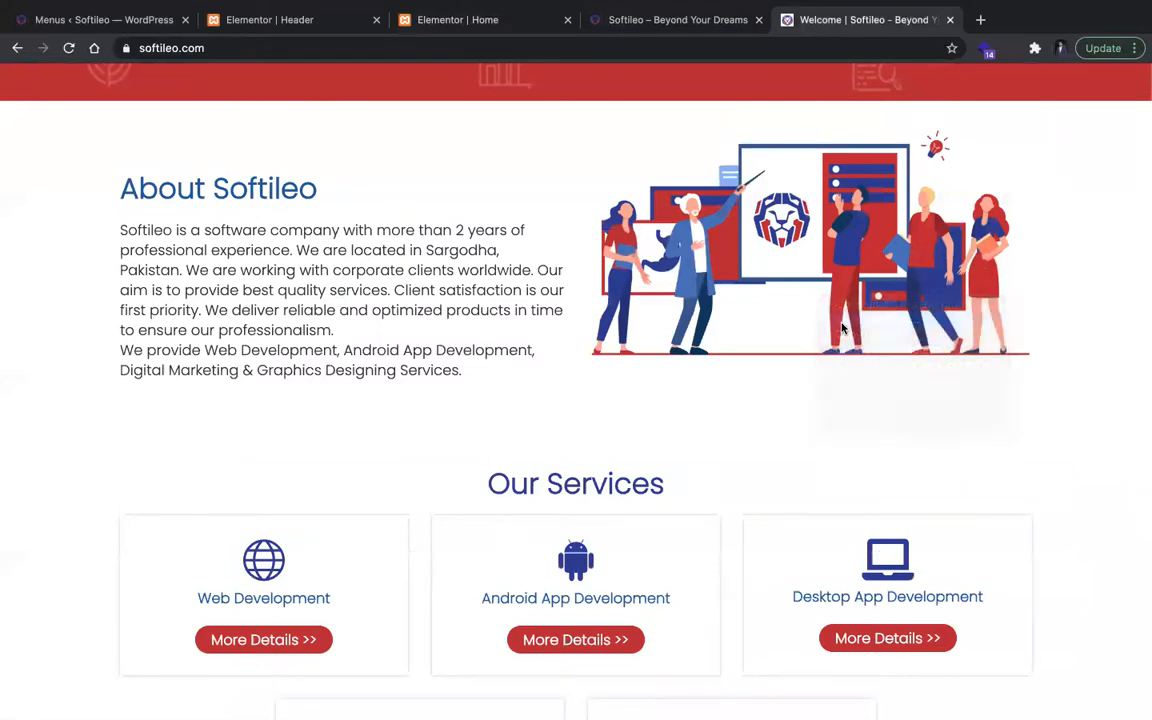
click(875, 338)
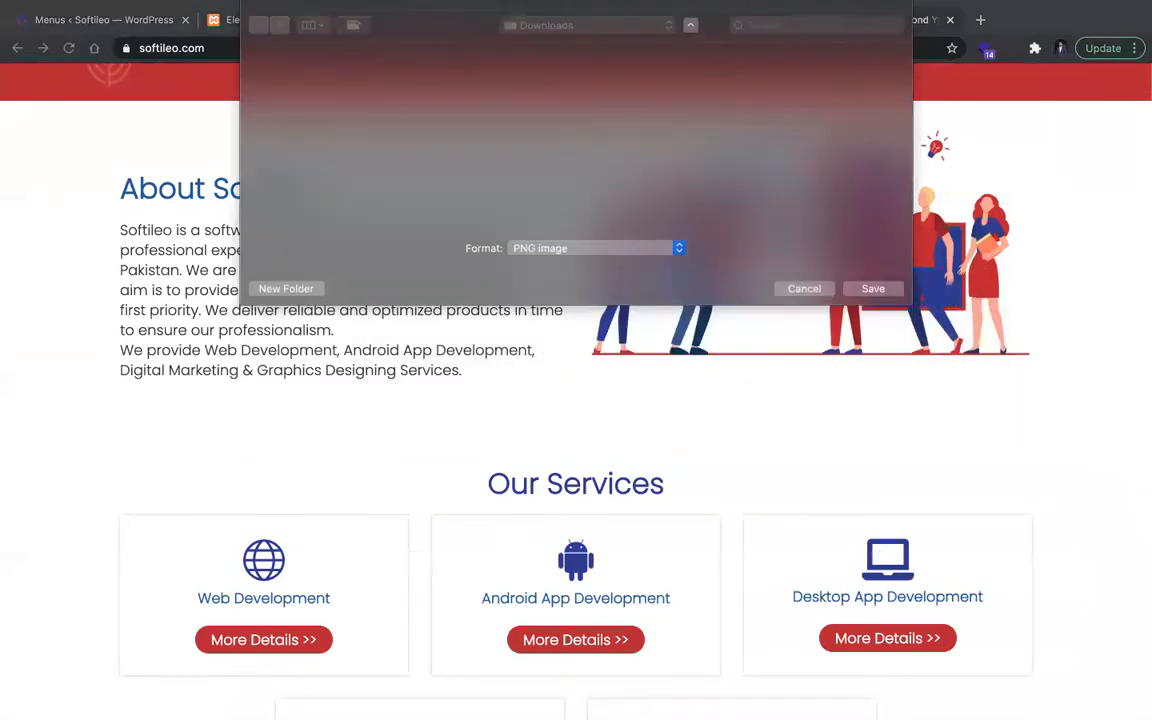
Step: Replace the Text Editor widget's placeholder content with the About Softileo paragraph copied from the original site
click(341, 20)
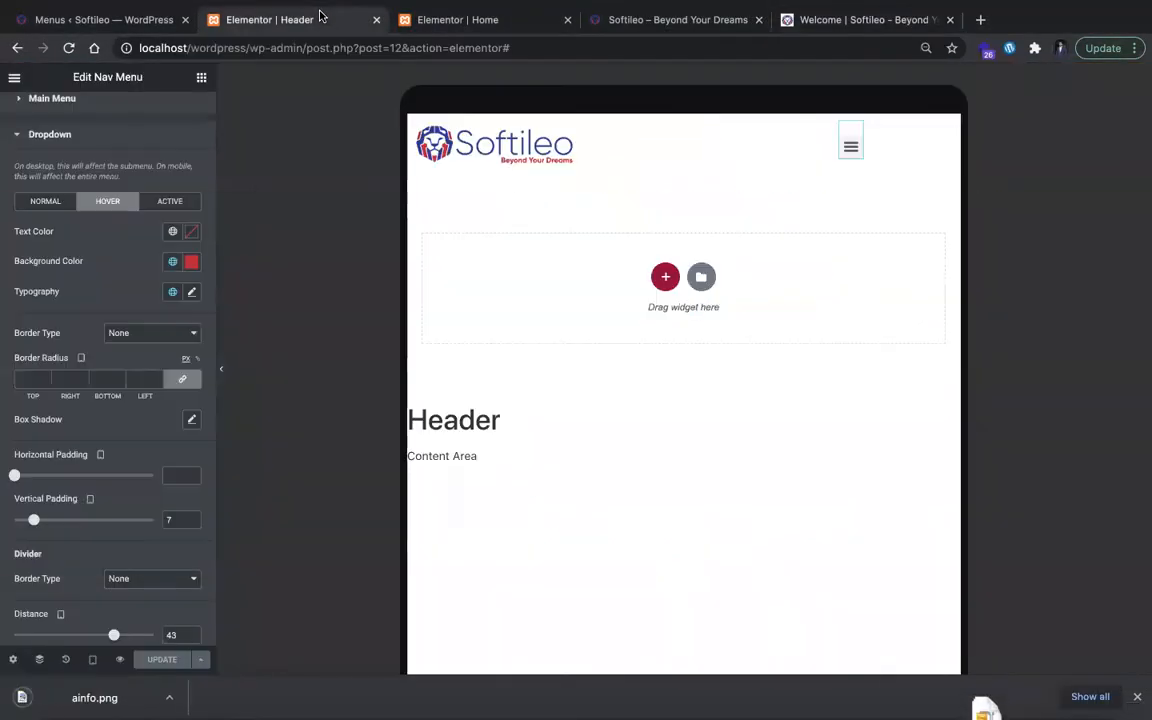
click(440, 20)
key(super+a)
key(BackSpace)
key(ctrl+Tab)
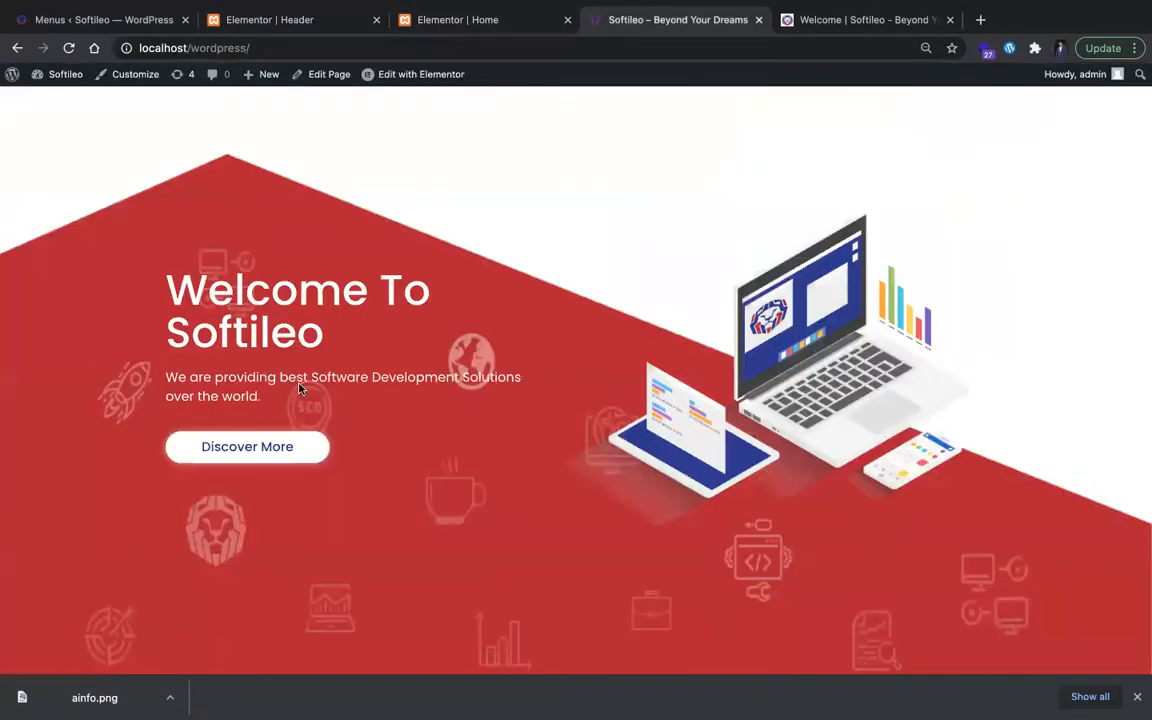
key(ctrl+Tab)
drag(469, 346, 111, 182)
key(ctrl+c)
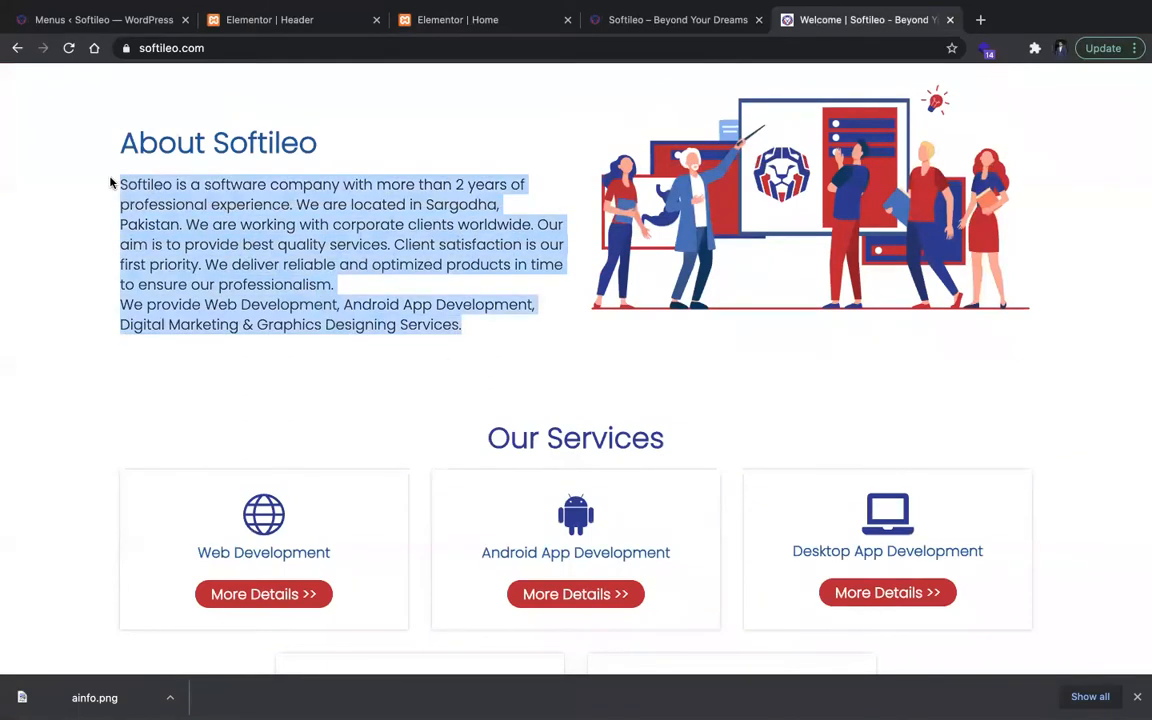
click(689, 18)
click(517, 29)
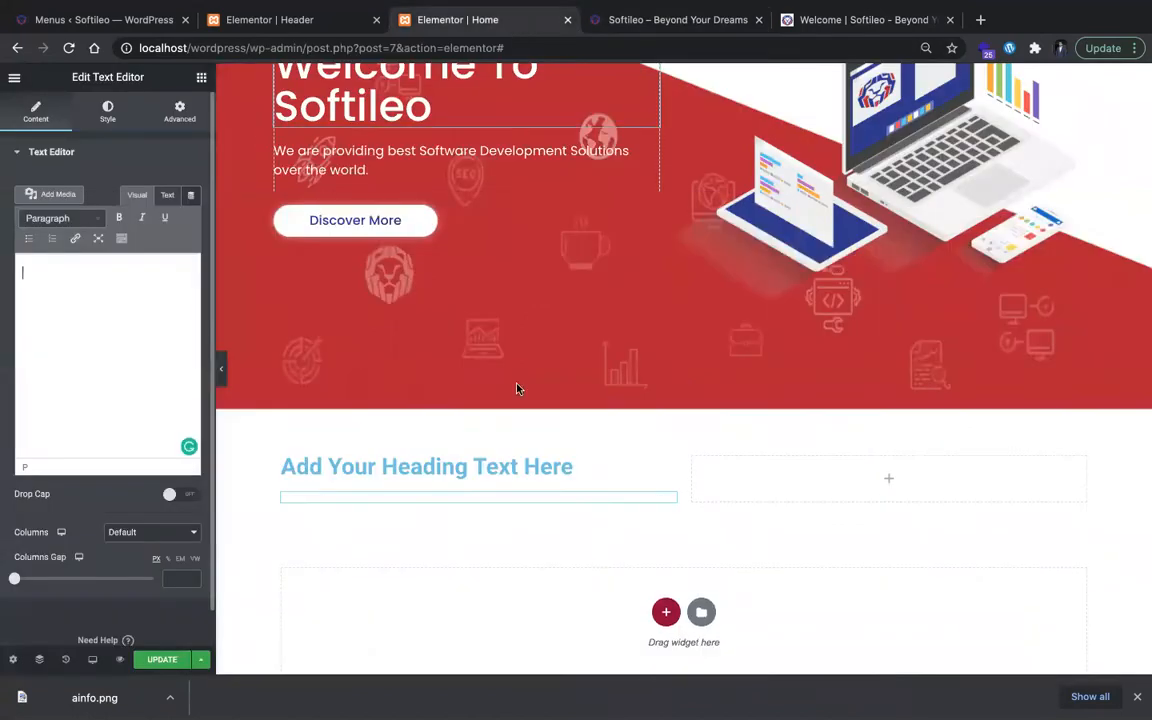
key(ctrl+v)
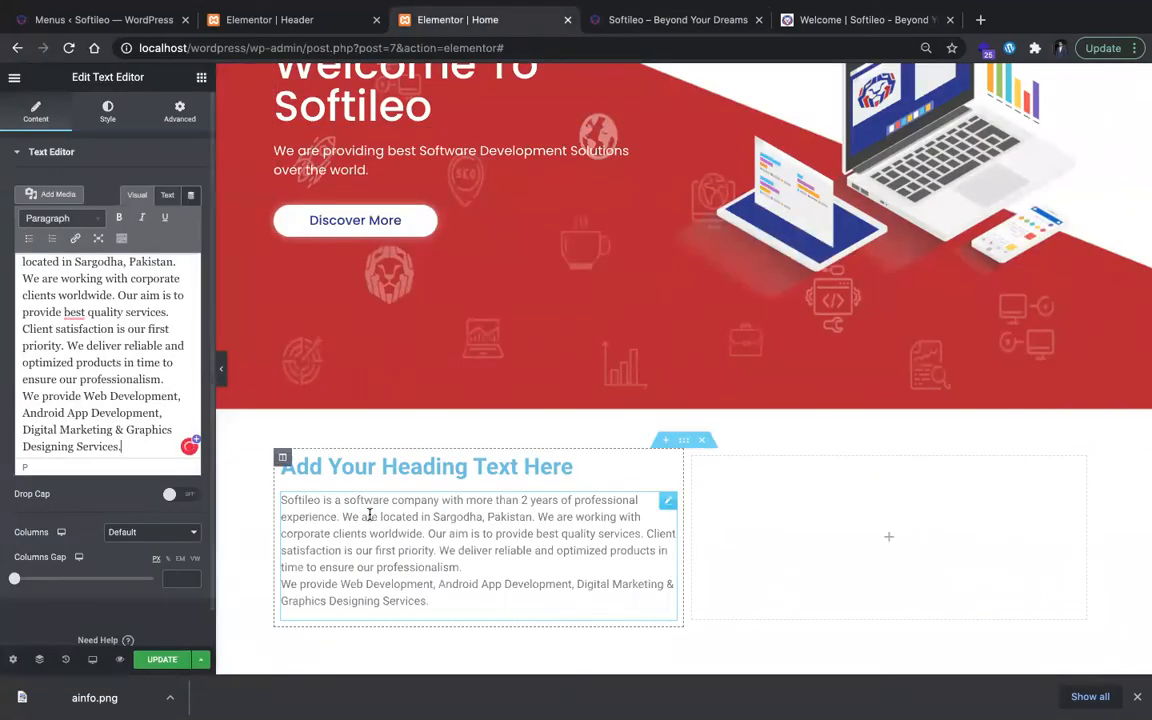
Step: Set the About paragraph's text color to #000000 and its typography to Poppins at 18 px
click(107, 110)
click(184, 219)
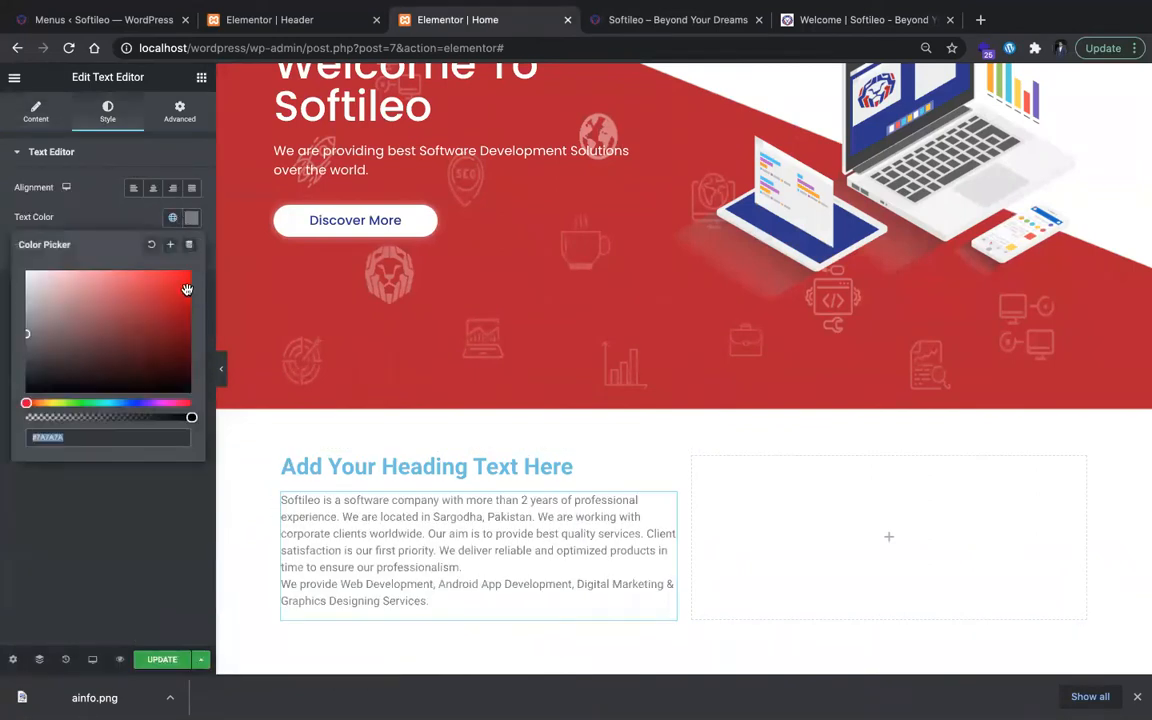
drag(166, 299, 213, 448)
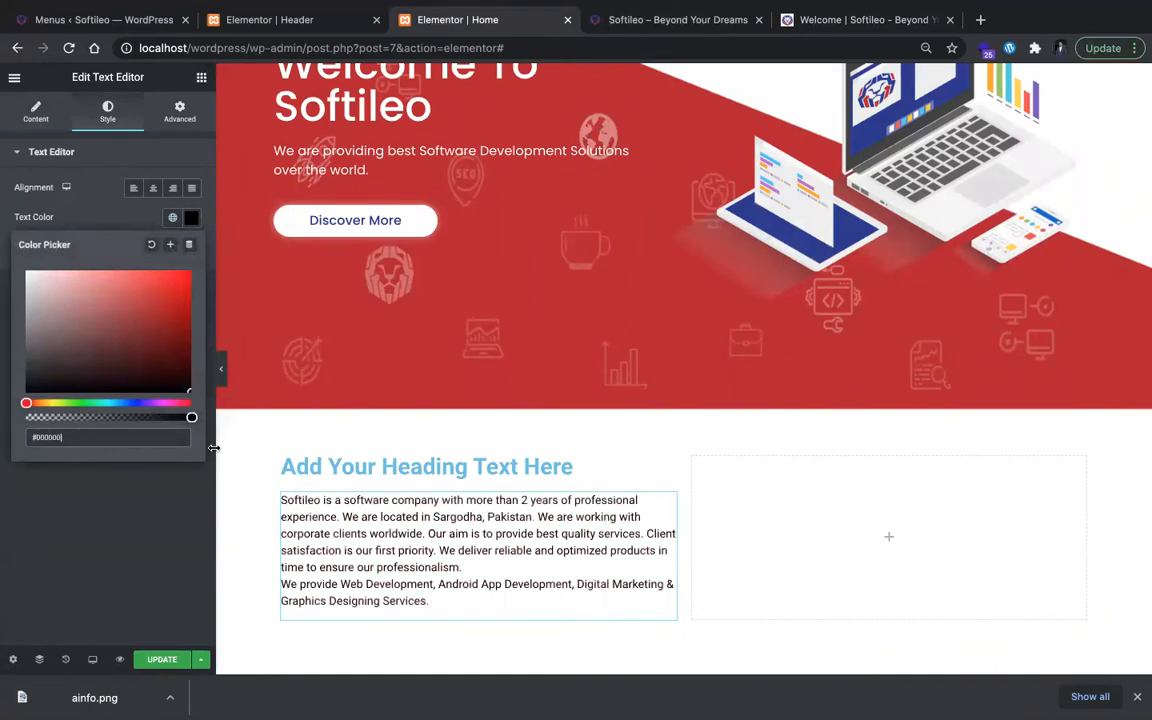
click(206, 499)
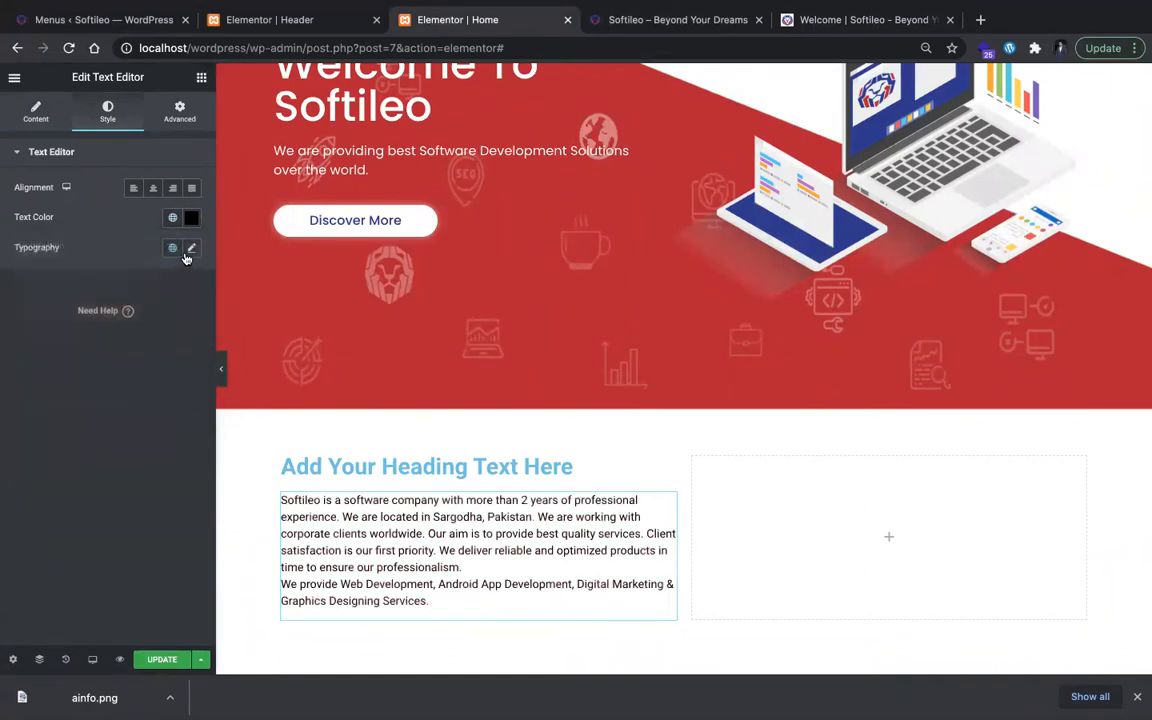
click(190, 249)
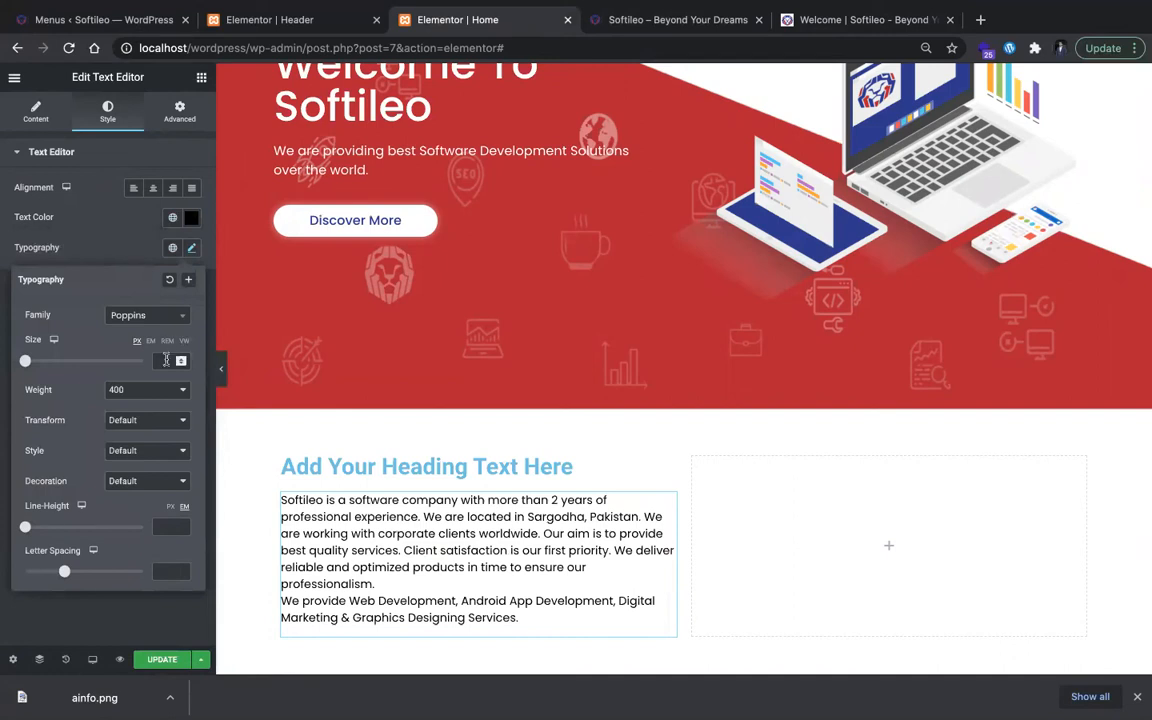
text(18)
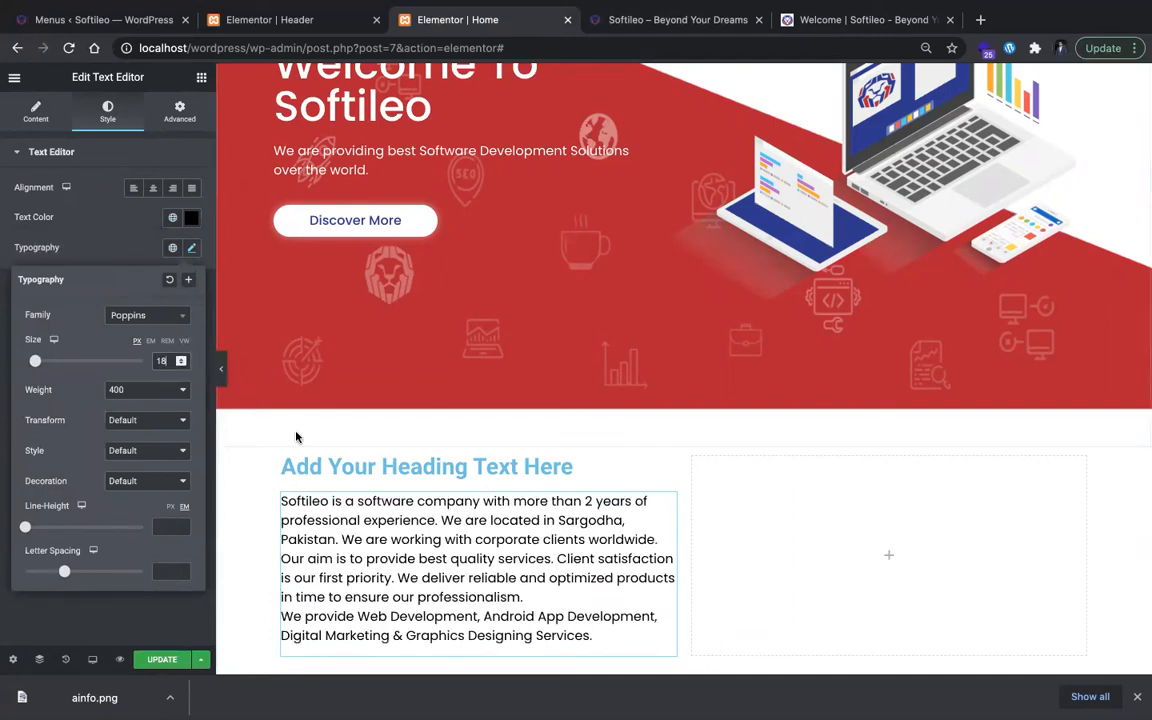
Step: Replace the placeholder title of the Heading widget above the About paragraph with "About Softileo"
click(310, 466)
triple_click(158, 234)
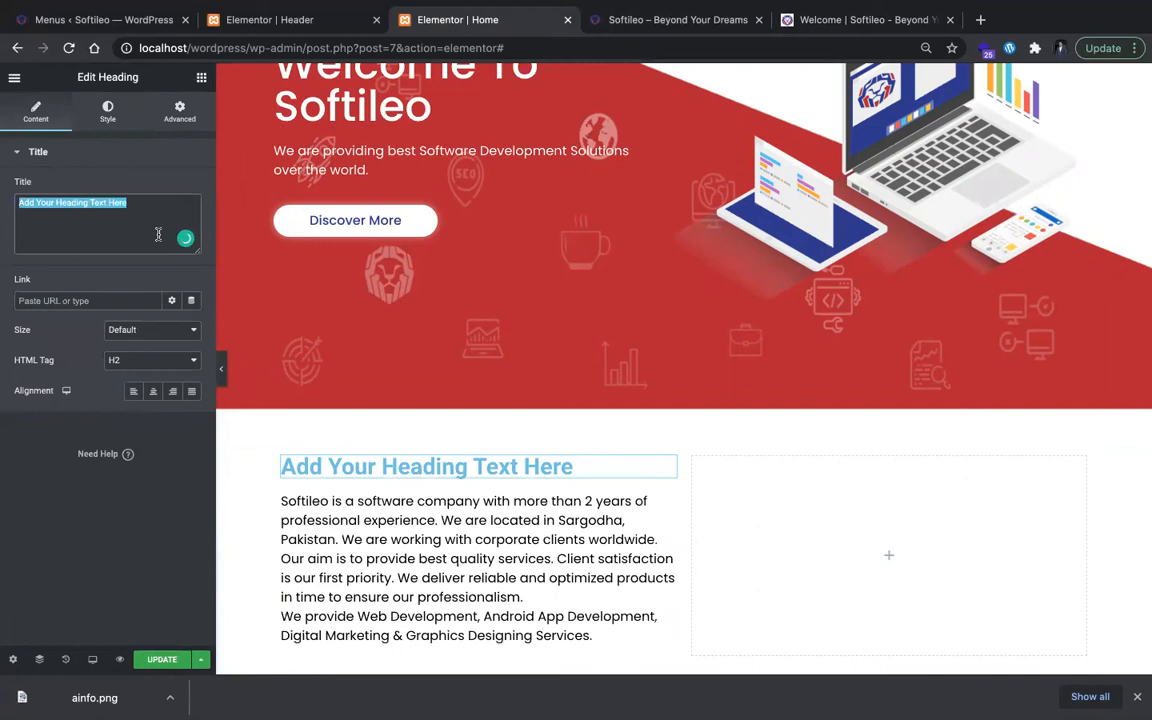
text(About Softileo)
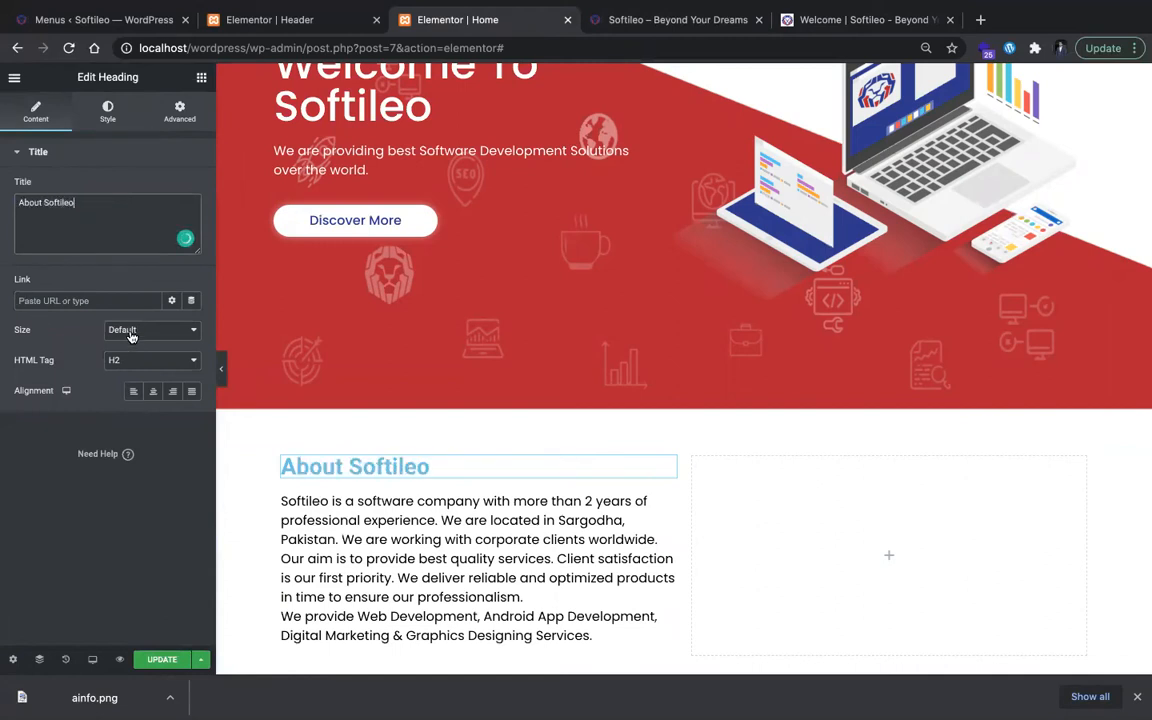
Step: Set the About Softileo heading's text color to #2C3691 and its font to Poppins
click(108, 112)
click(191, 189)
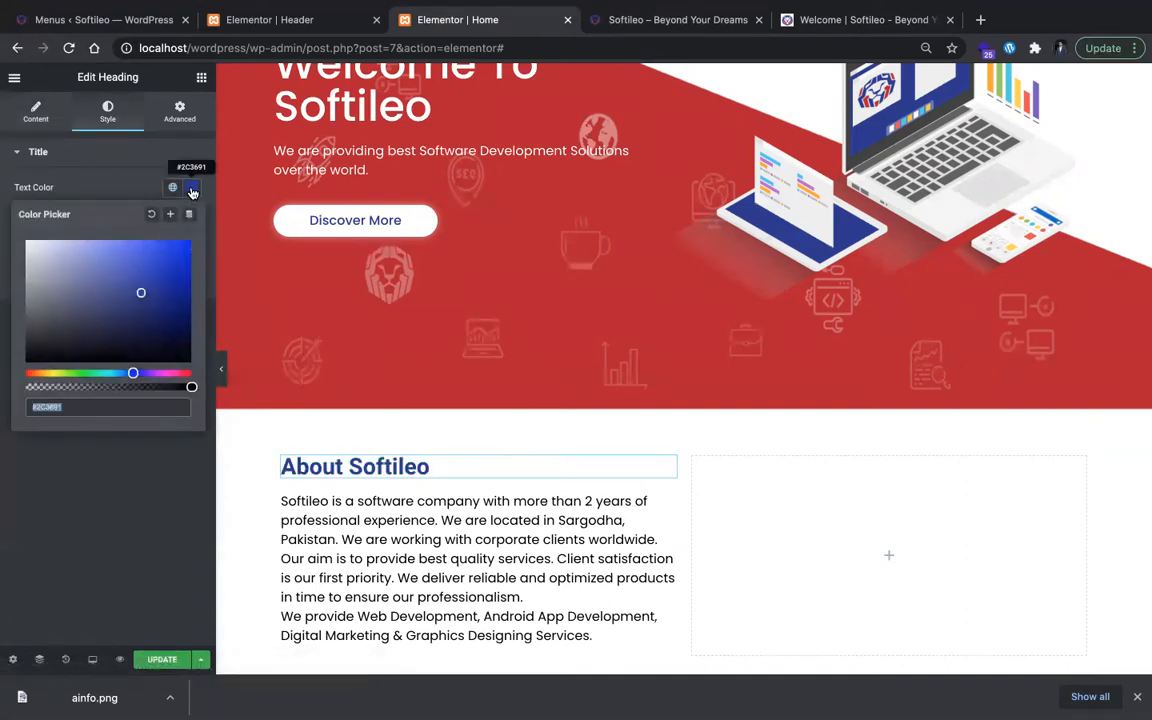
click(190, 187)
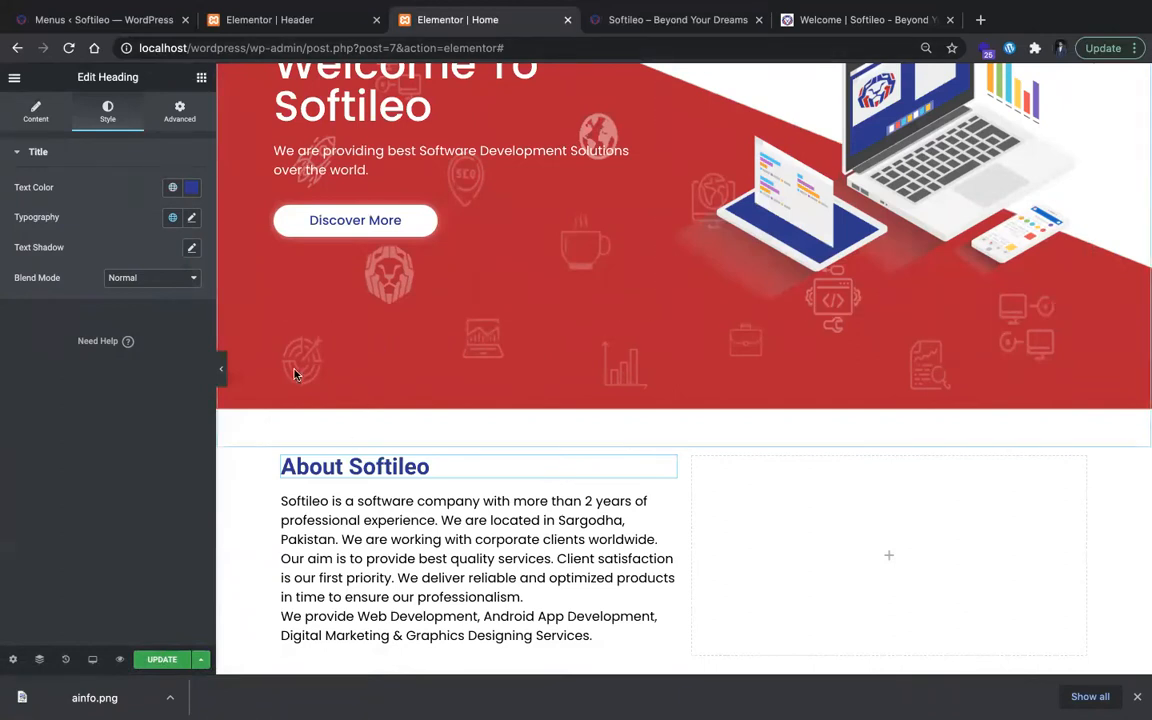
click(191, 217)
click(191, 217)
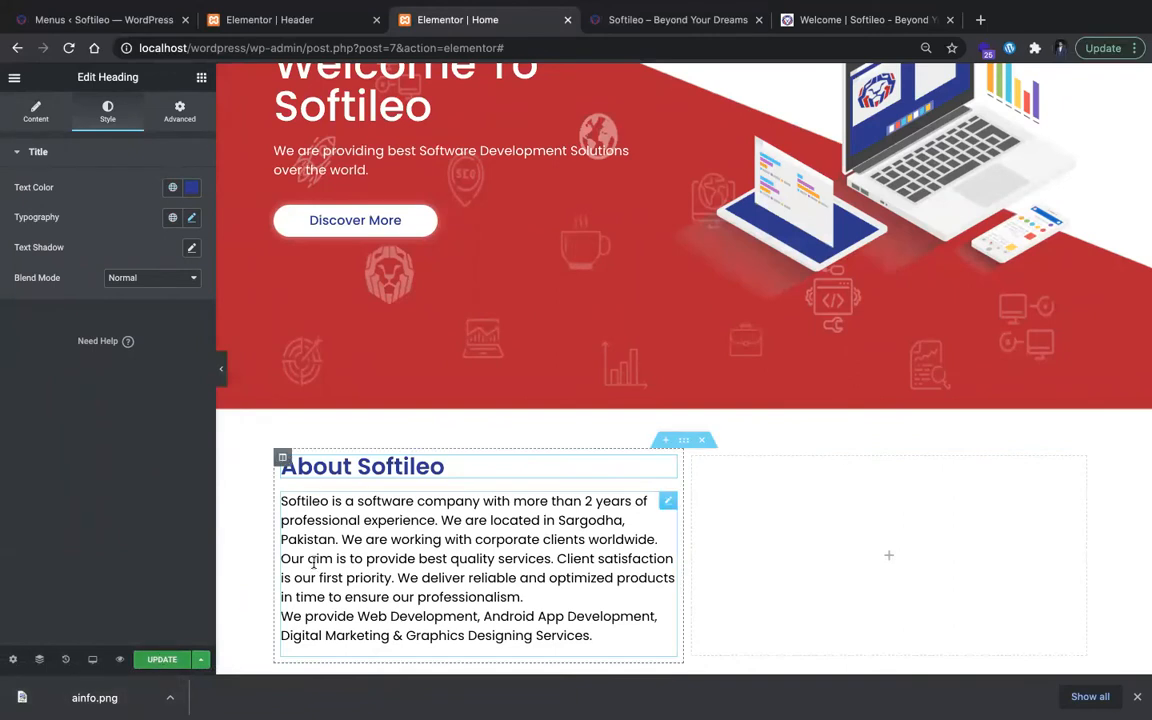
Step: Place an Image widget in the About section's empty second column and fill it with the uploaded ainfo.png
scroll(313, 562, down, 3)
click(936, 417)
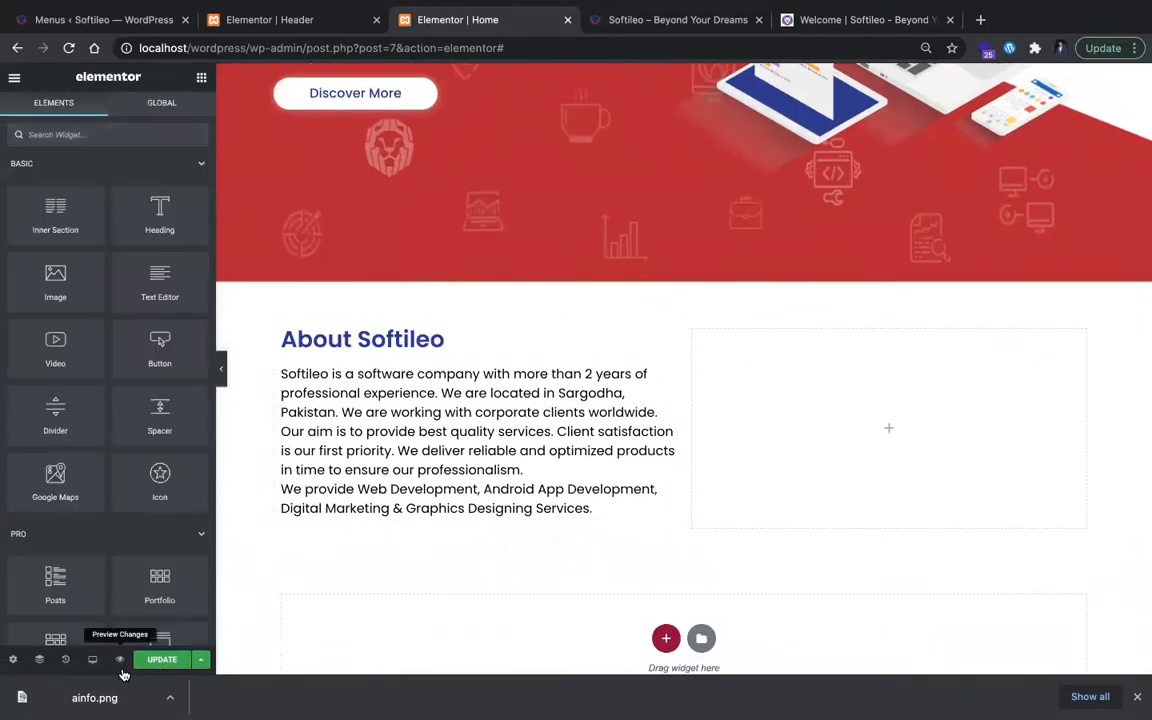
drag(820, 460, 945, 515)
click(95, 238)
drag(70, 696, 353, 358)
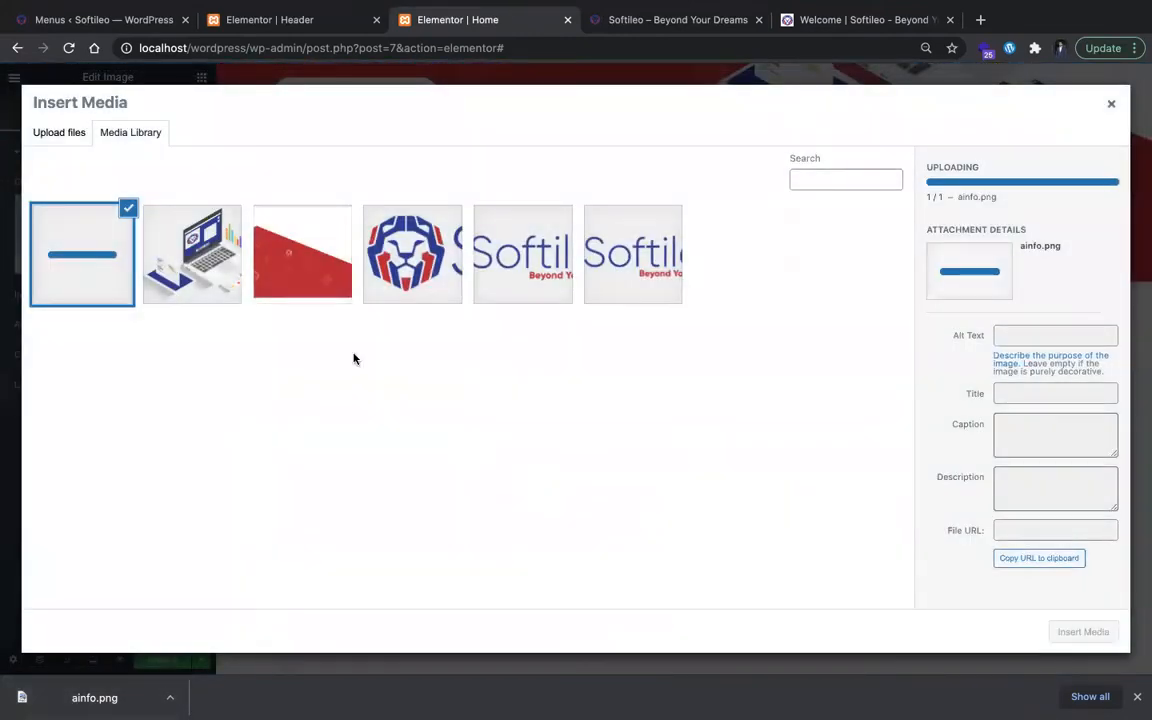
click(1083, 632)
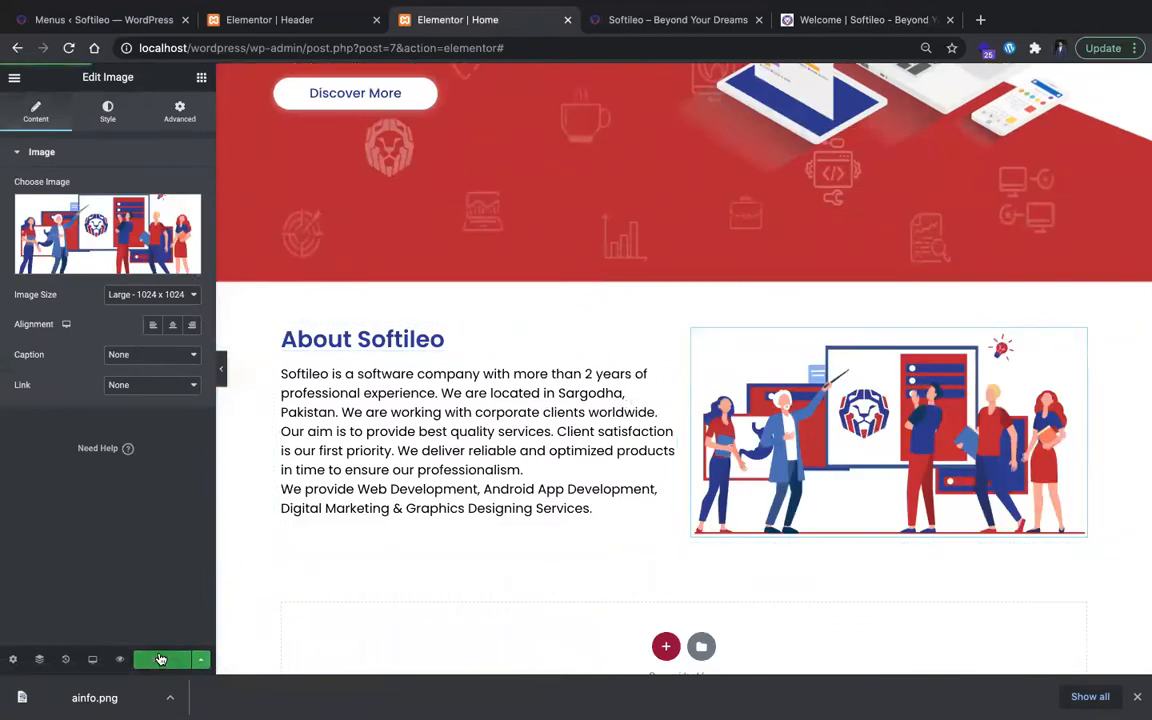
Step: Check the Our Services layout on the original site and add a single-column section below the About section in the editor
key(ctrl+Tab)
scroll(422, 483, down, 1)
key(ctrl+Tab)
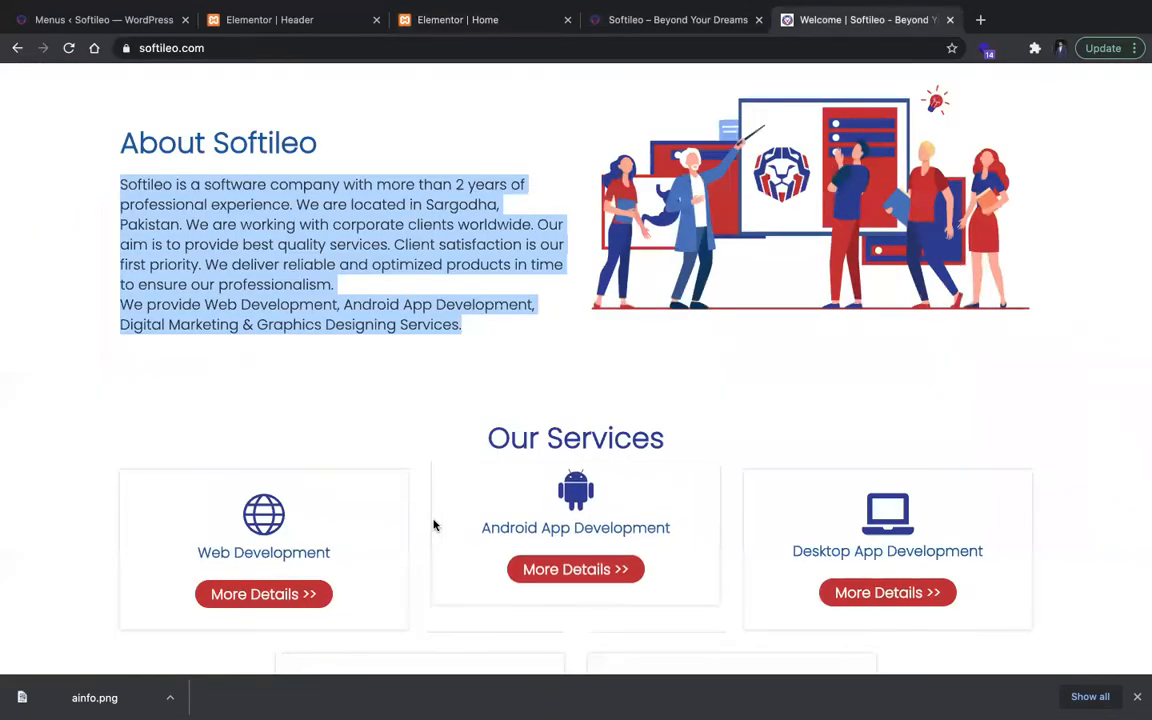
scroll(433, 524, down, 2)
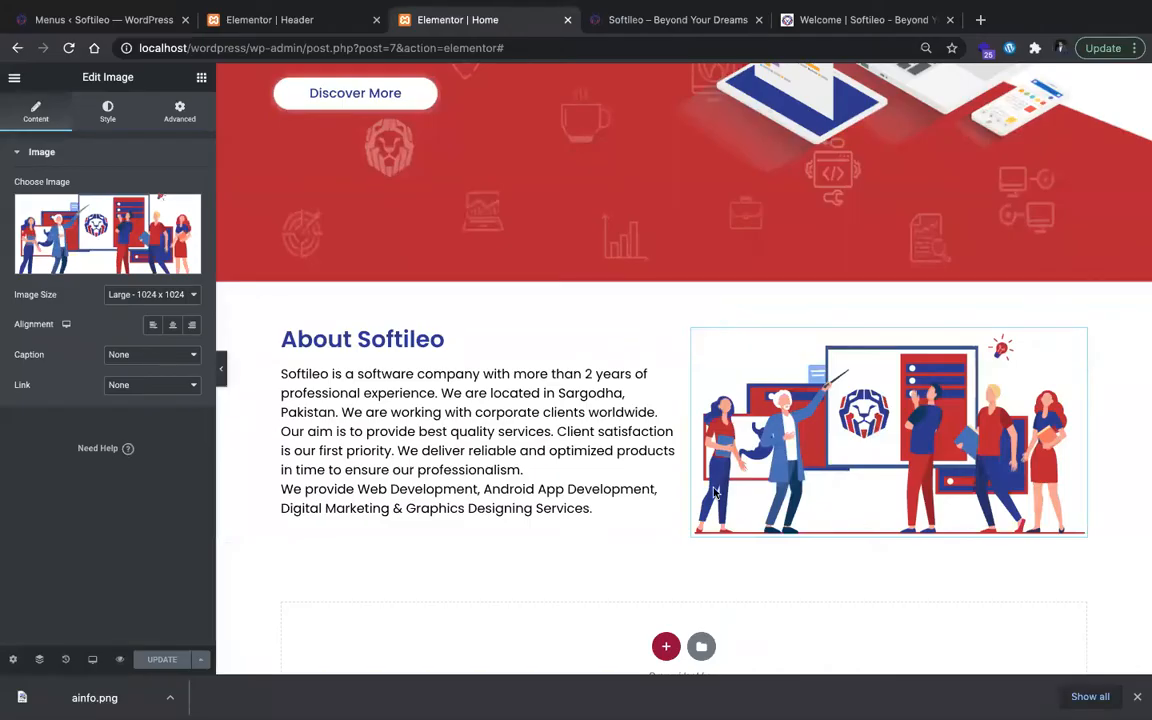
scroll(715, 494, down, 1)
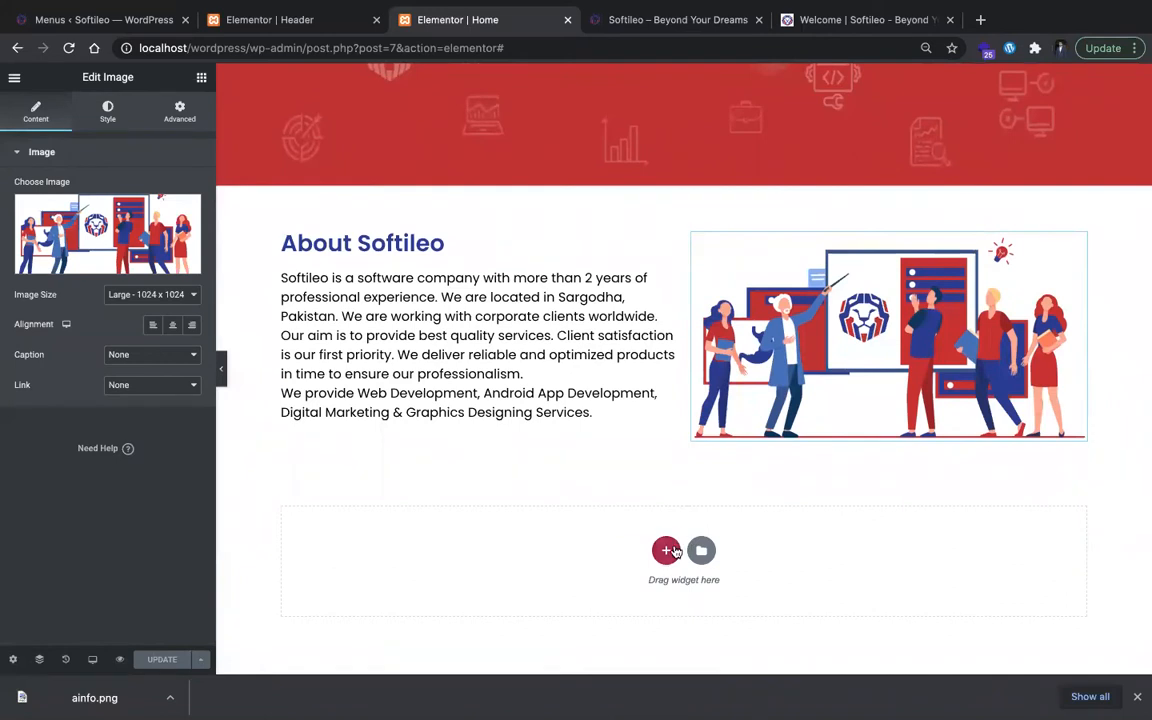
click(670, 550)
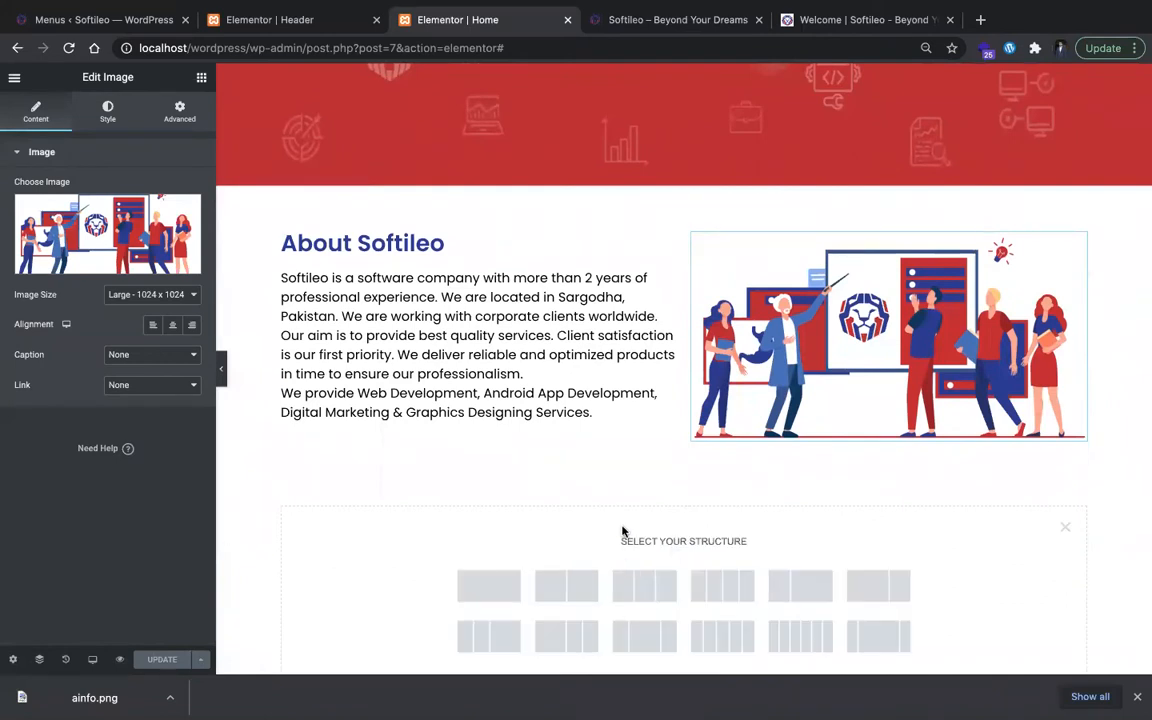
click(489, 585)
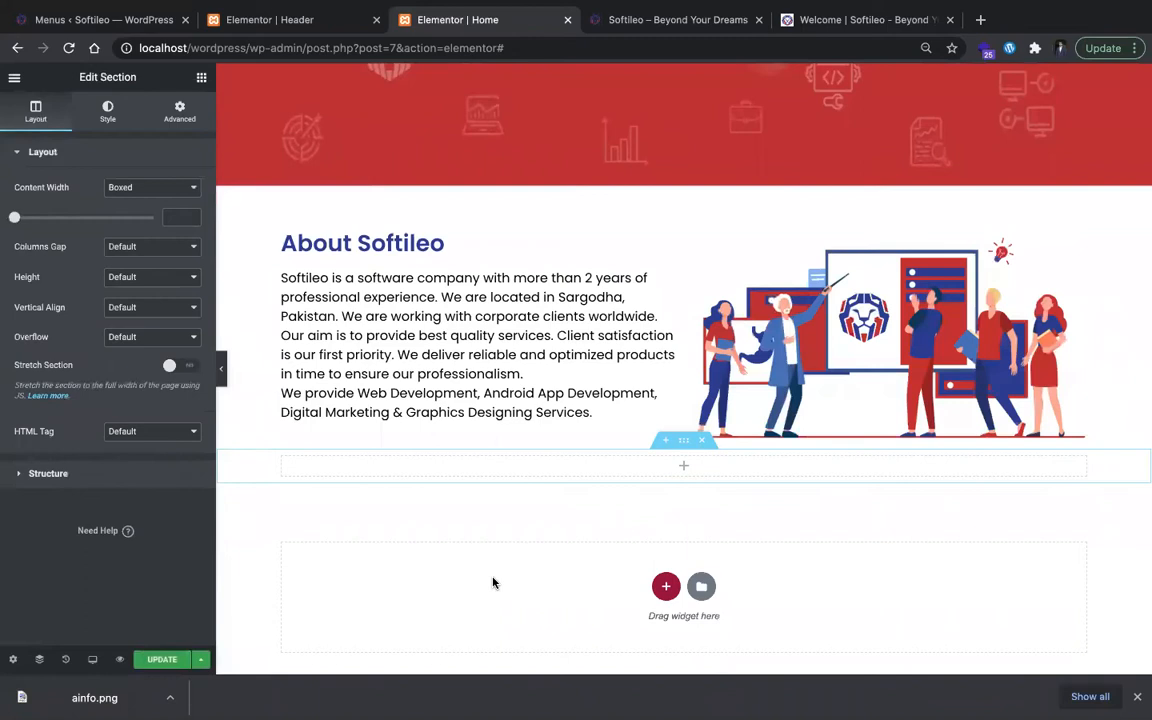
Step: Copy the "Our Services" heading text from the original site and return to the Home page editor
key(ctrl+Tab)
key(ctrl+Tab)
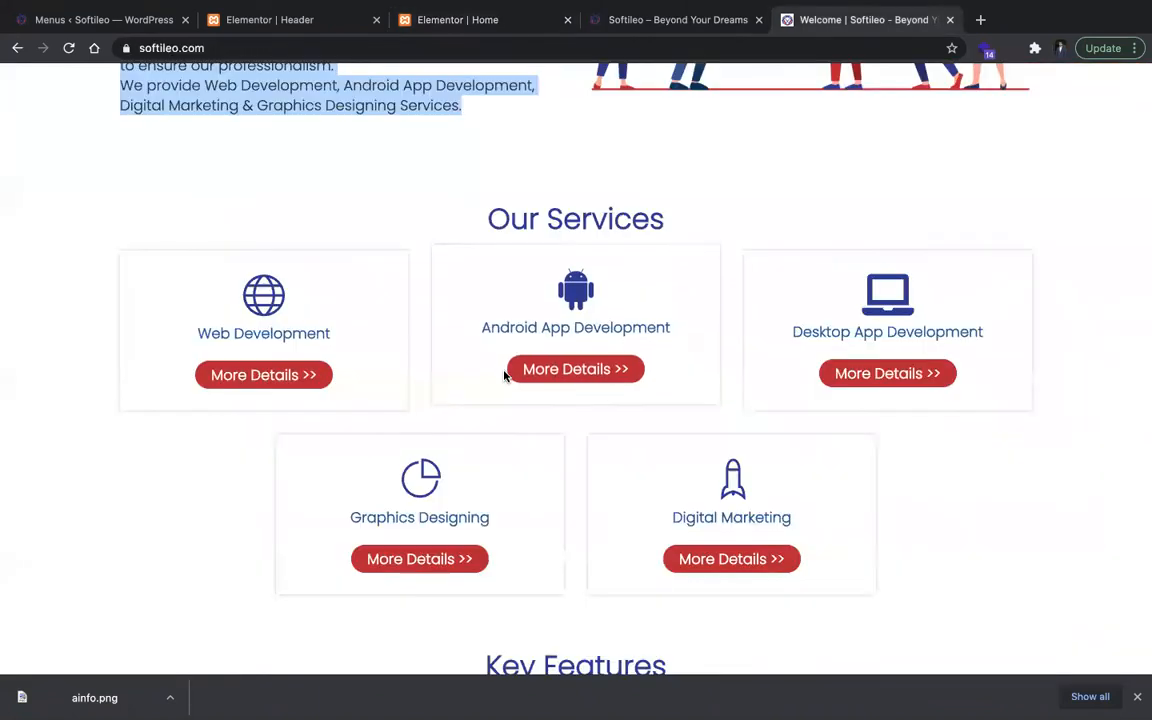
triple_click(478, 190)
key(ctrl+c)
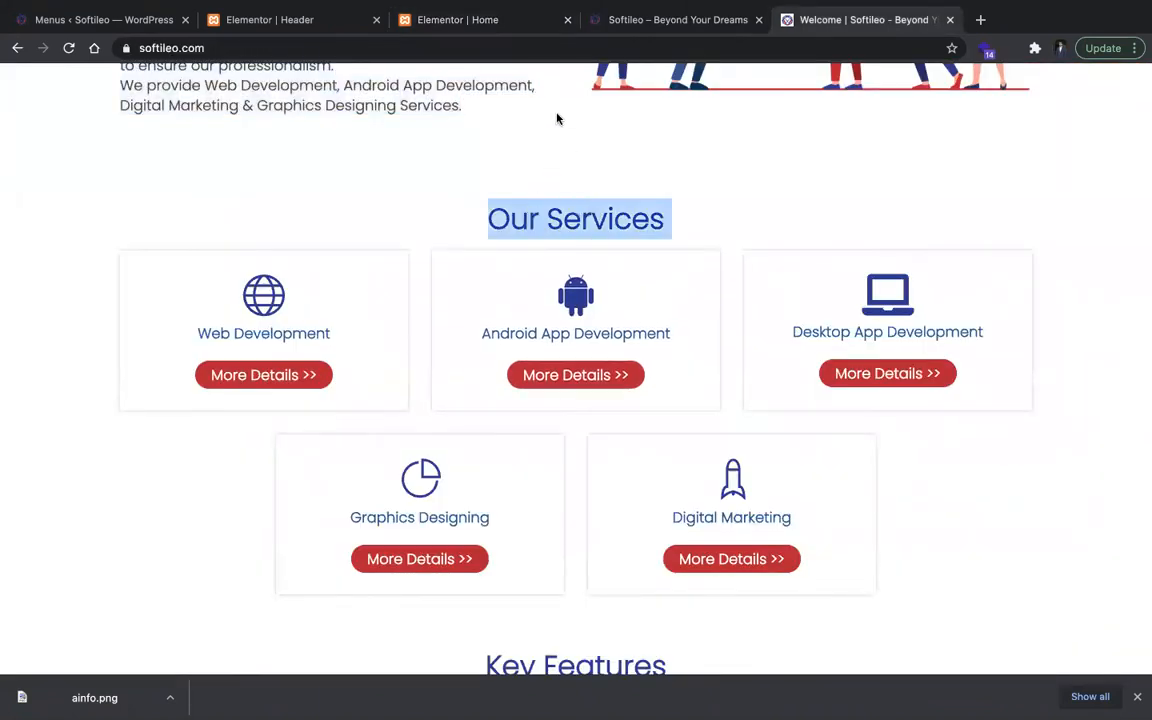
click(510, 22)
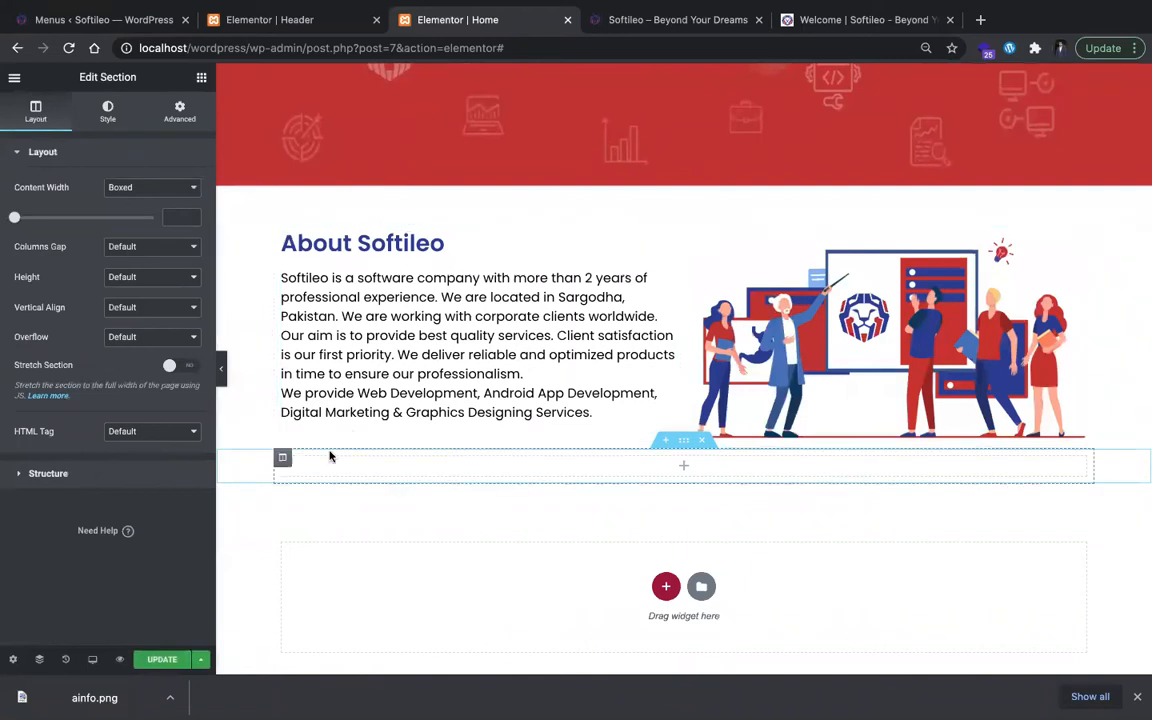
Step: Set the new single-column section's top and bottom margins to 30 px
click(170, 113)
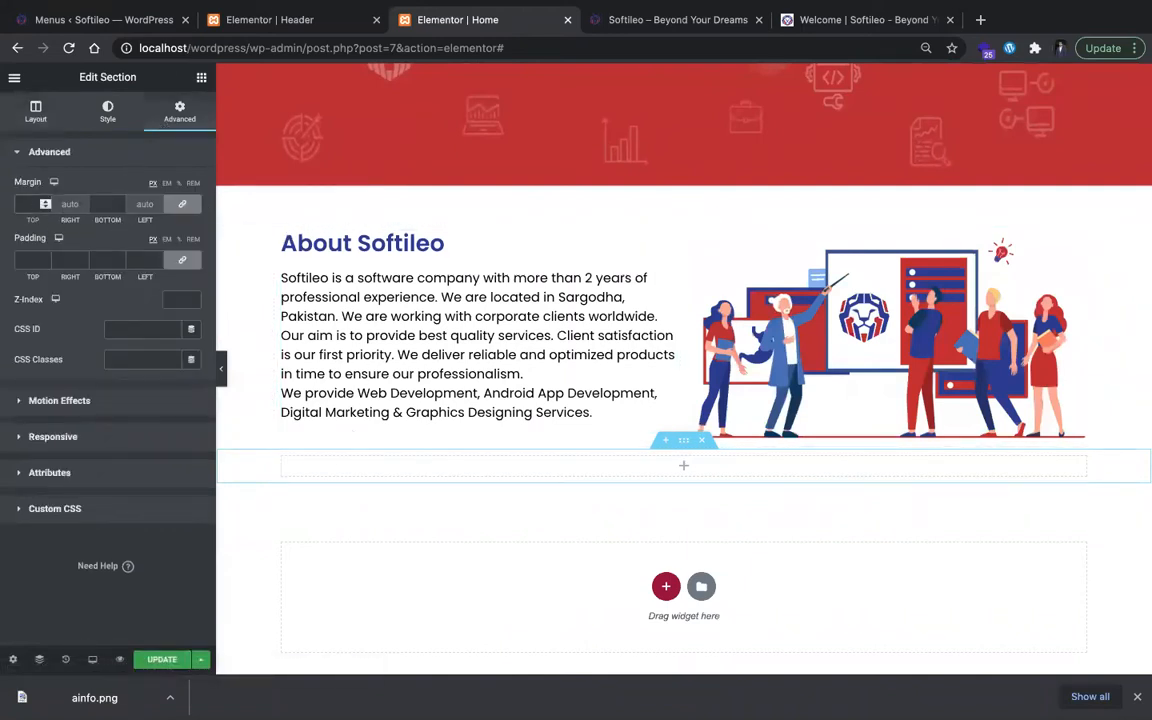
text(30)
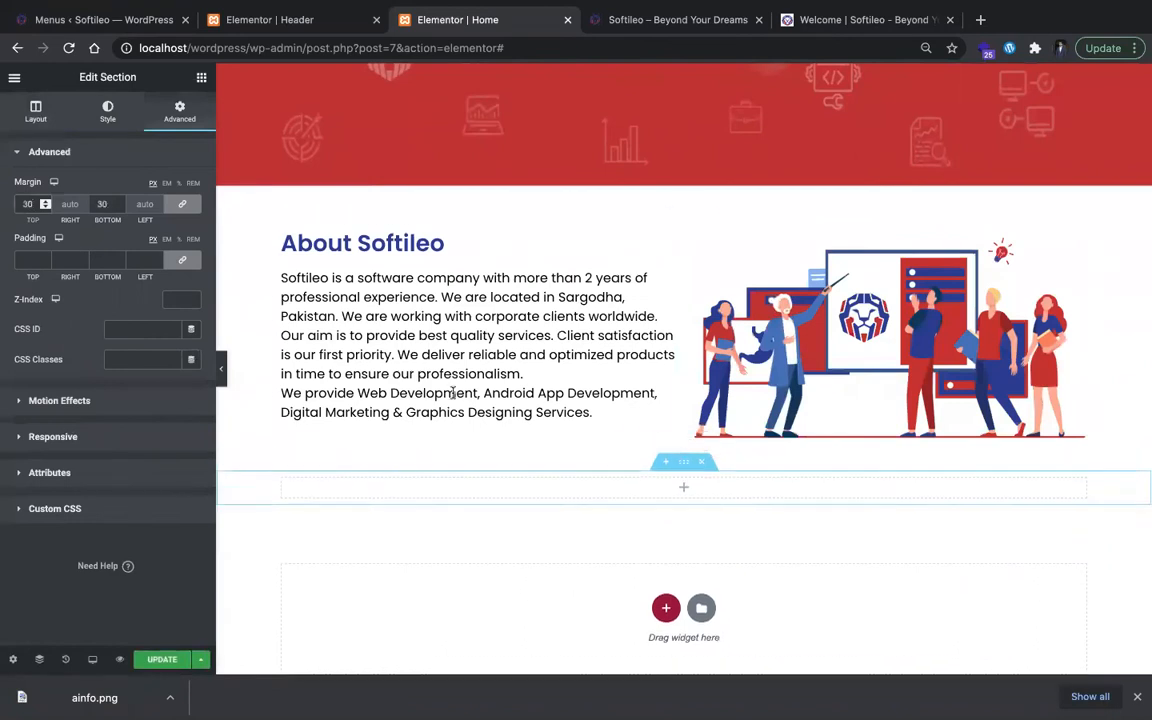
click(36, 112)
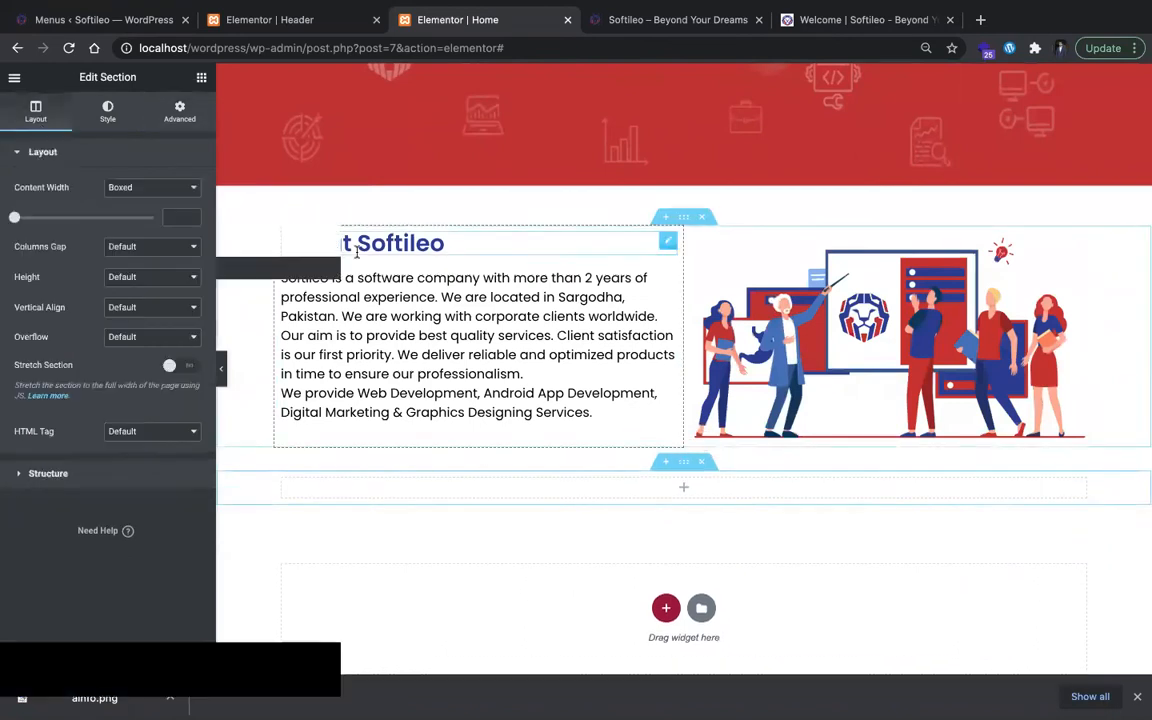
Step: Place a centered duplicate of the About Softileo heading in the new section and retitle it "Our Services"
click(651, 240)
right_click(673, 243)
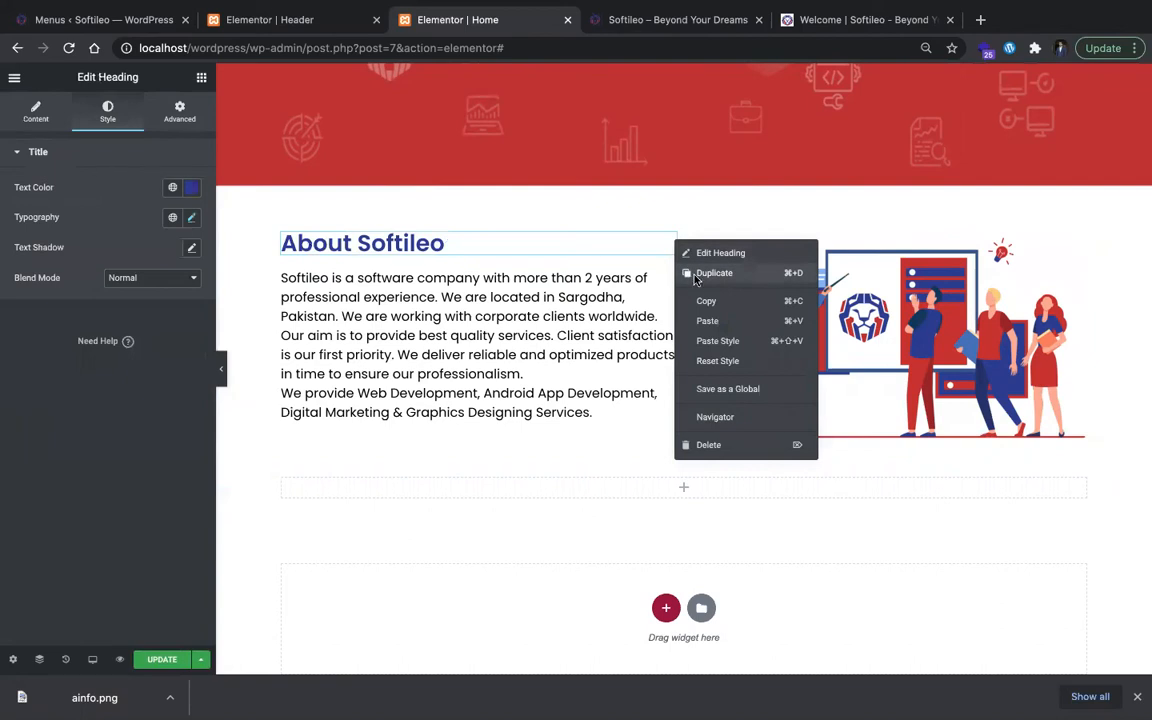
click(695, 279)
drag(669, 281, 684, 490)
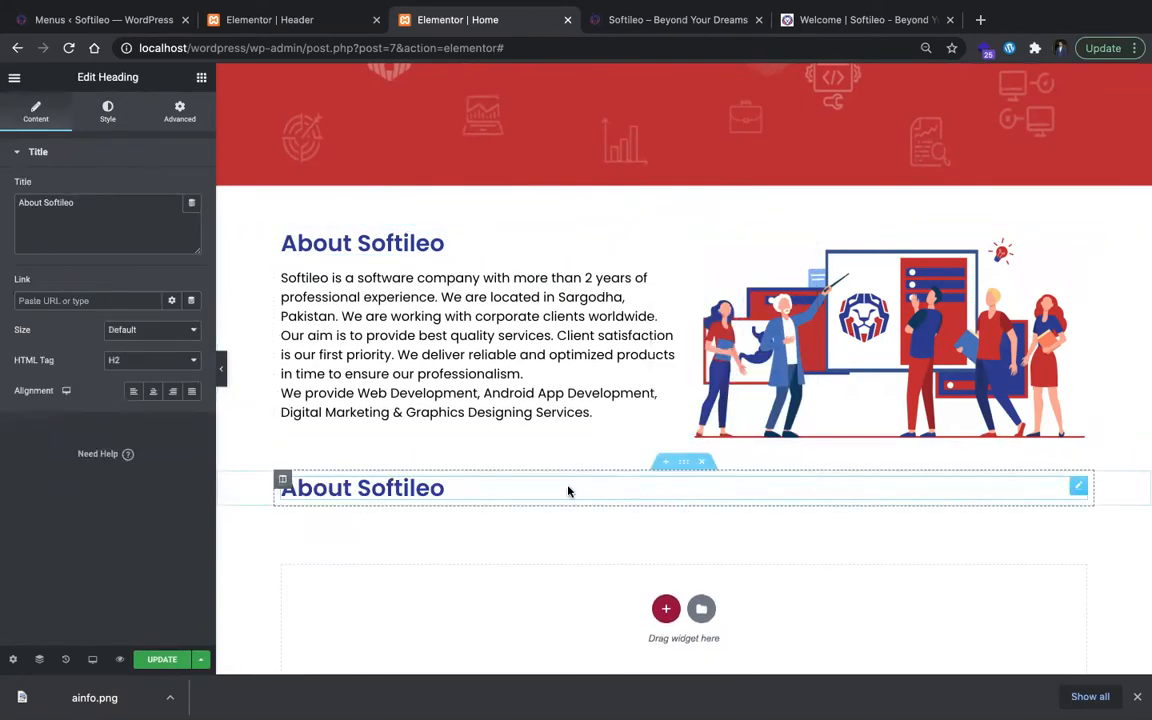
click(154, 391)
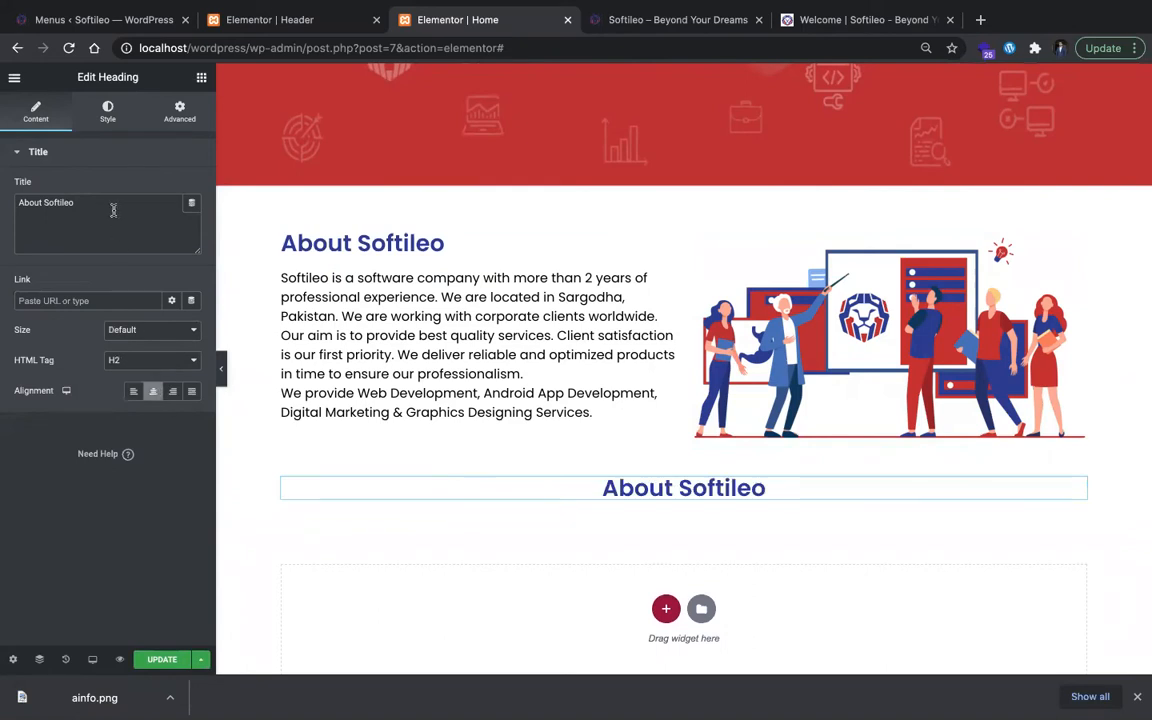
key(ctrl+v)
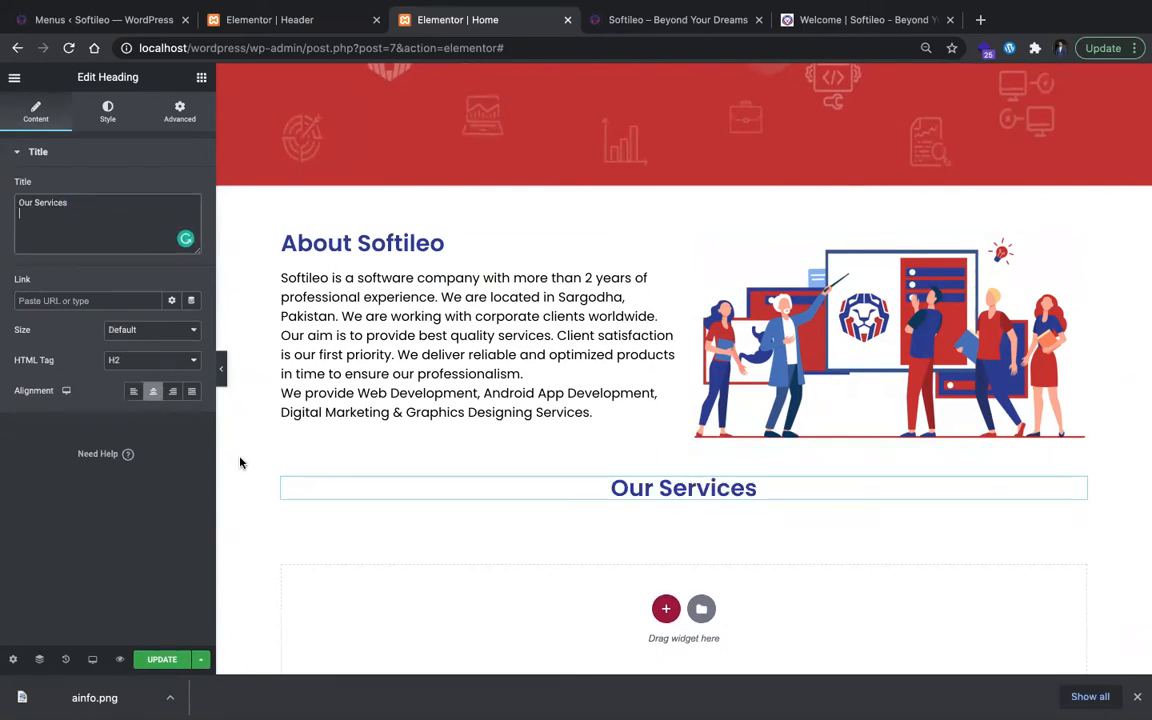
Step: Add a three-column section below the Our Services heading and open the widget list for its first column
scroll(240, 462, down, 1)
click(665, 550)
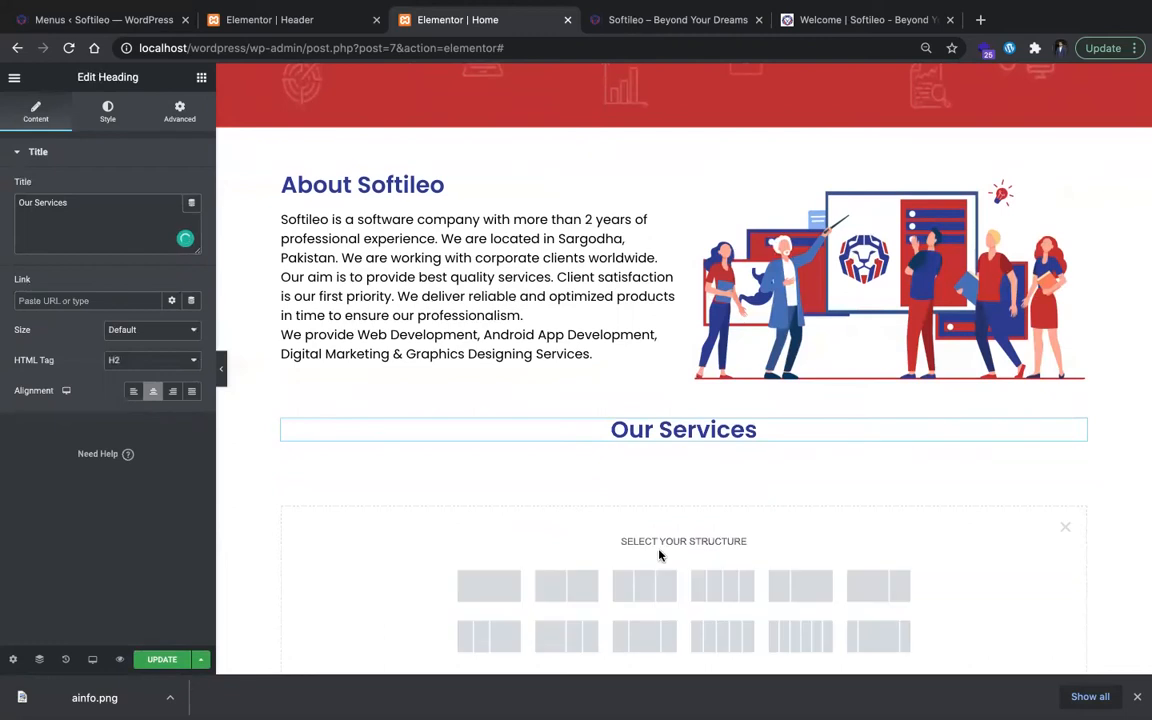
click(632, 582)
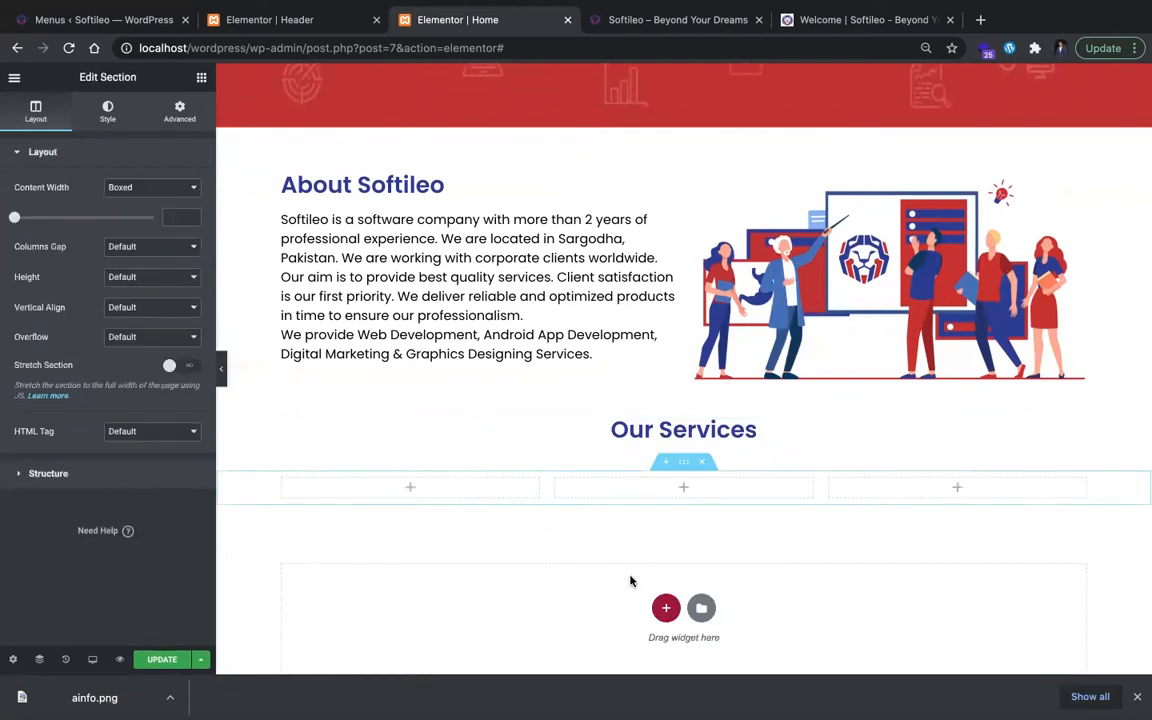
click(456, 496)
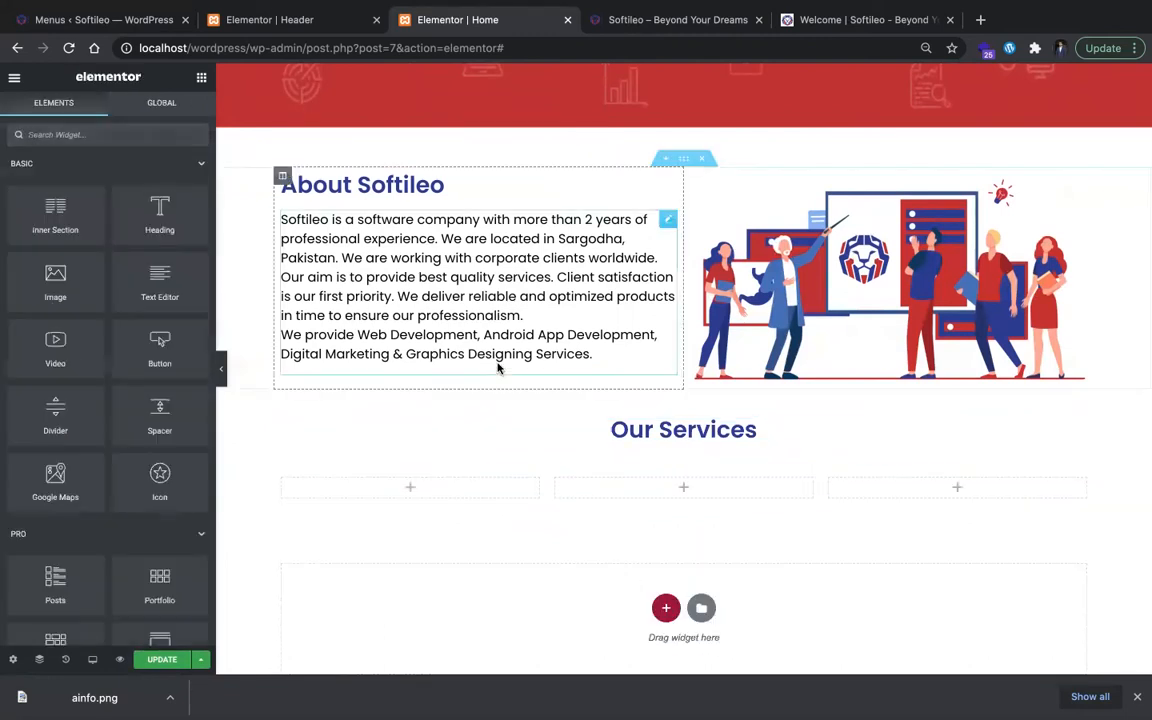
key(ctrl+Tab)
key(ctrl+Tab)
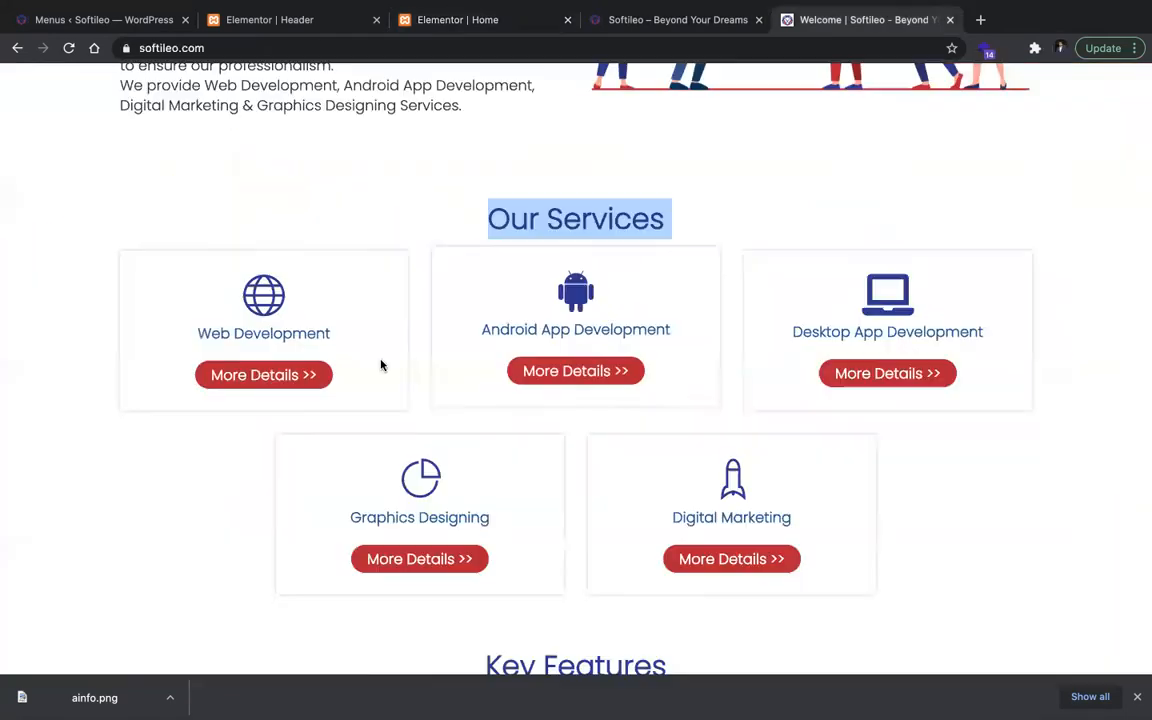
right_click(268, 309)
click(272, 335)
key(ctrl+Left)
text(w)
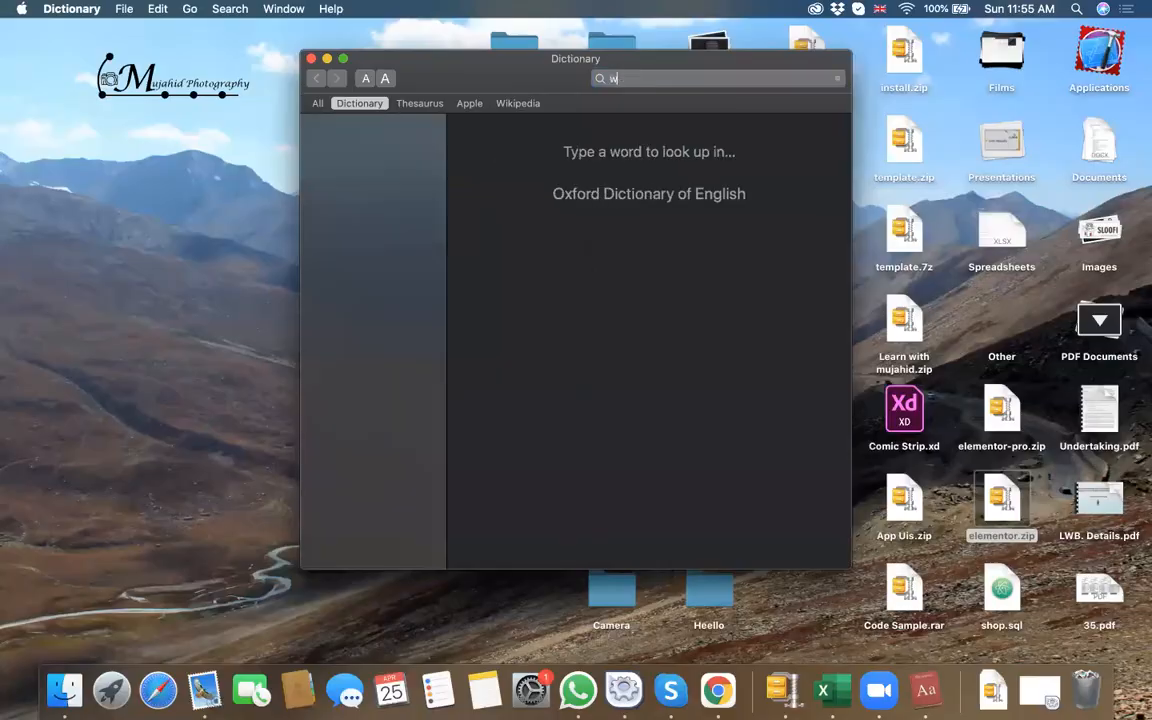
key(ctrl+Right)
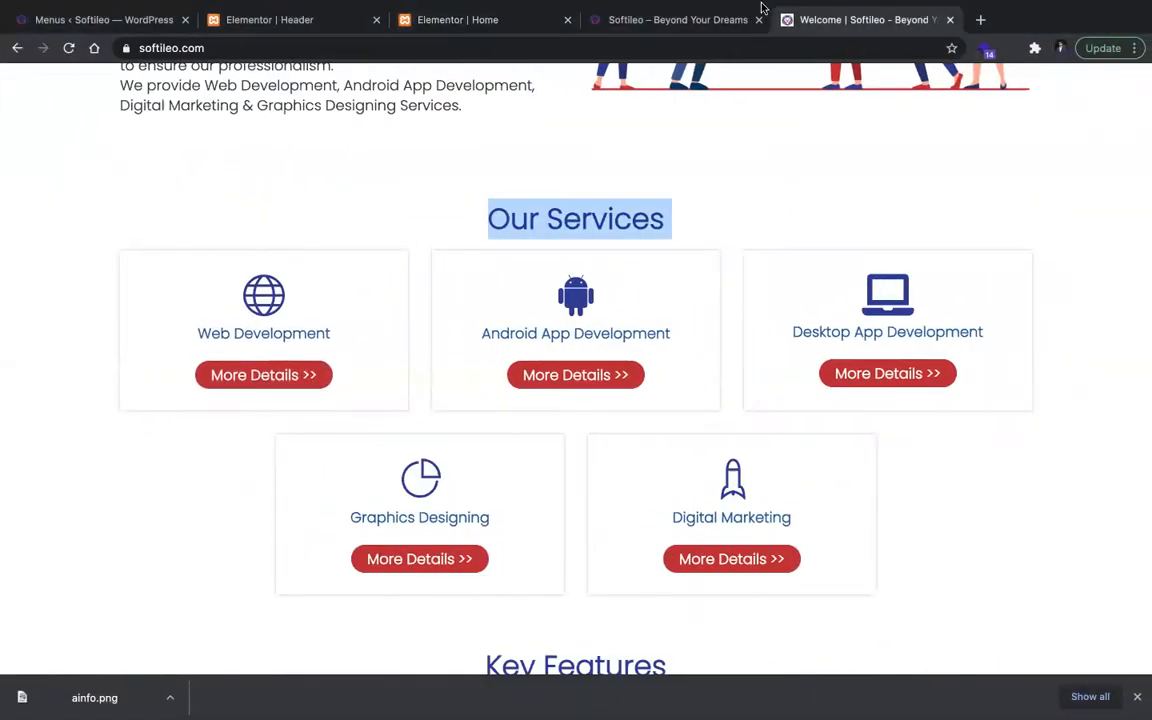
Step: Back in the Home page editor, place an Icon Box widget in the first column of the three-column section
click(653, 20)
click(527, 22)
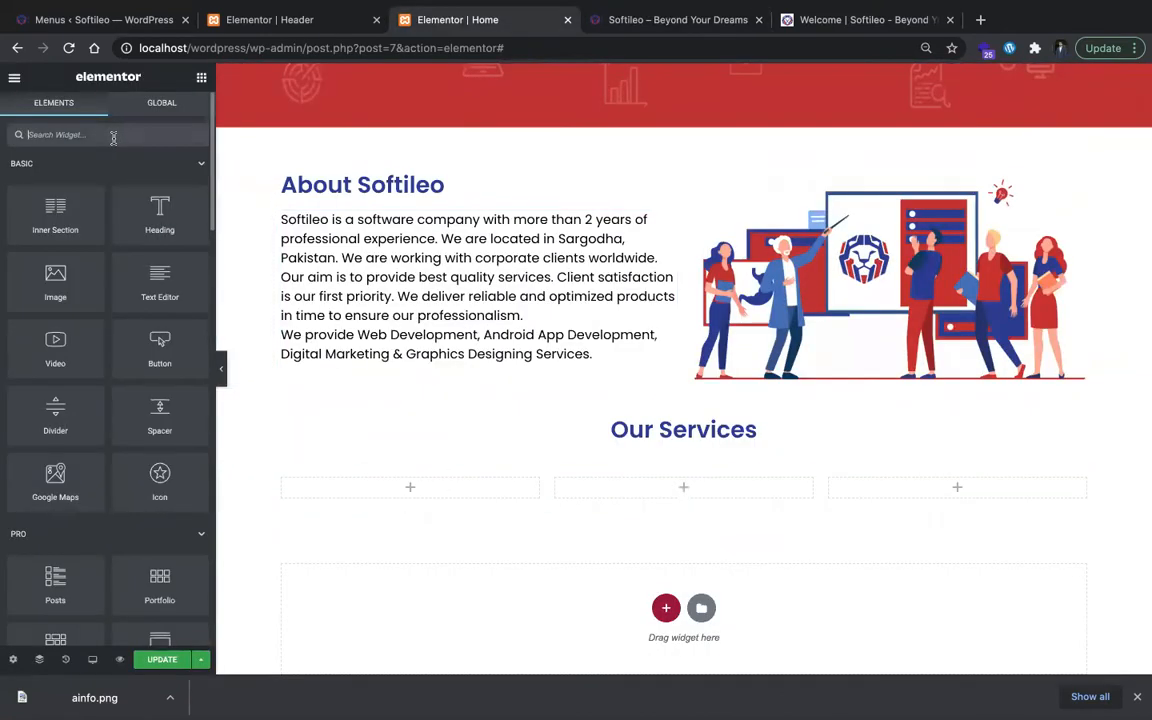
text(ico)
drag(160, 180, 378, 488)
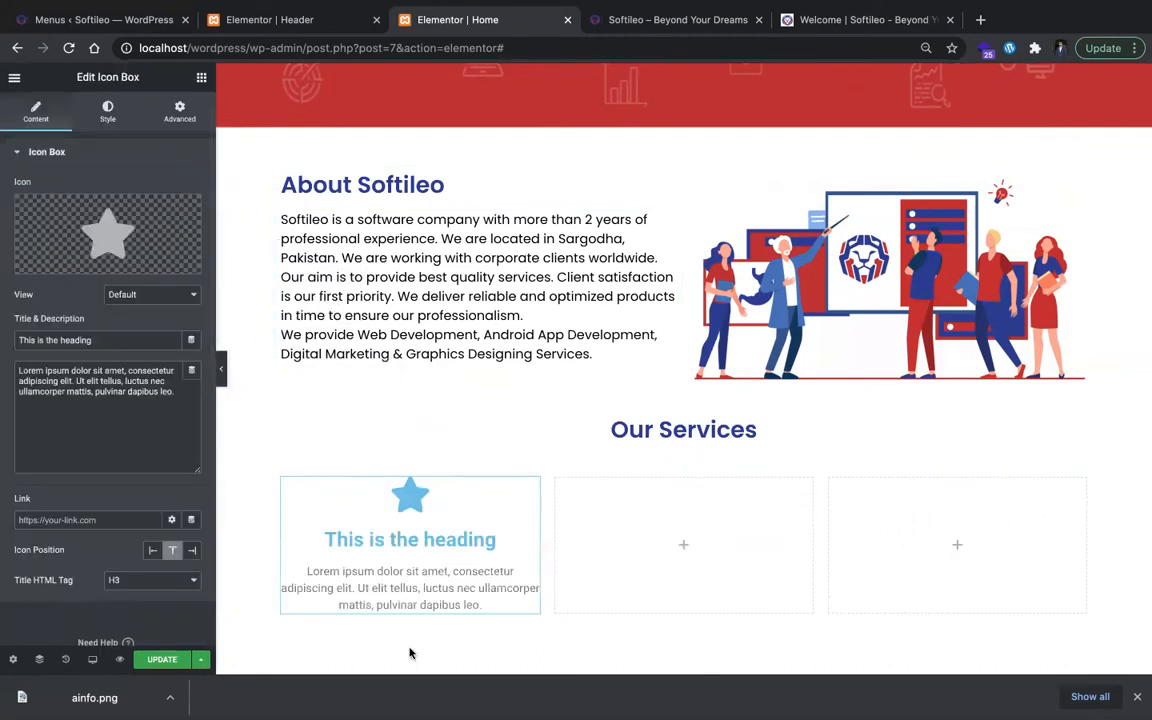
Step: Set the Icon Box's primary icon color and its title color to #2C3691
click(110, 112)
click(193, 218)
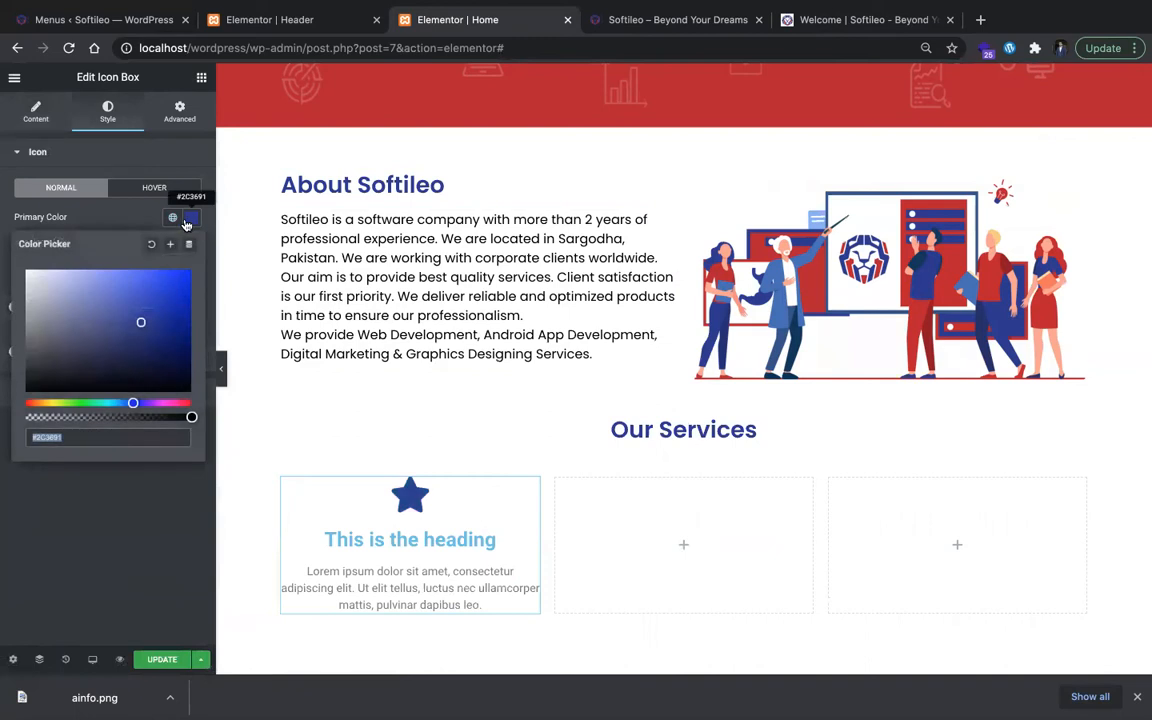
click(187, 220)
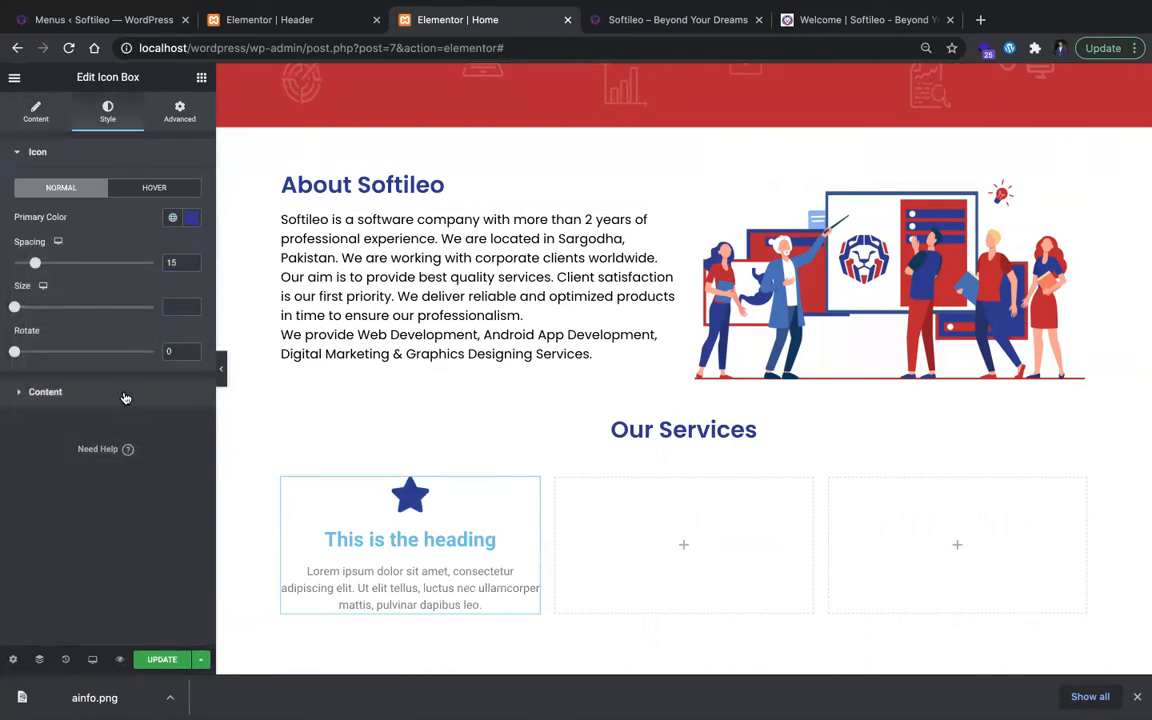
click(123, 395)
click(192, 358)
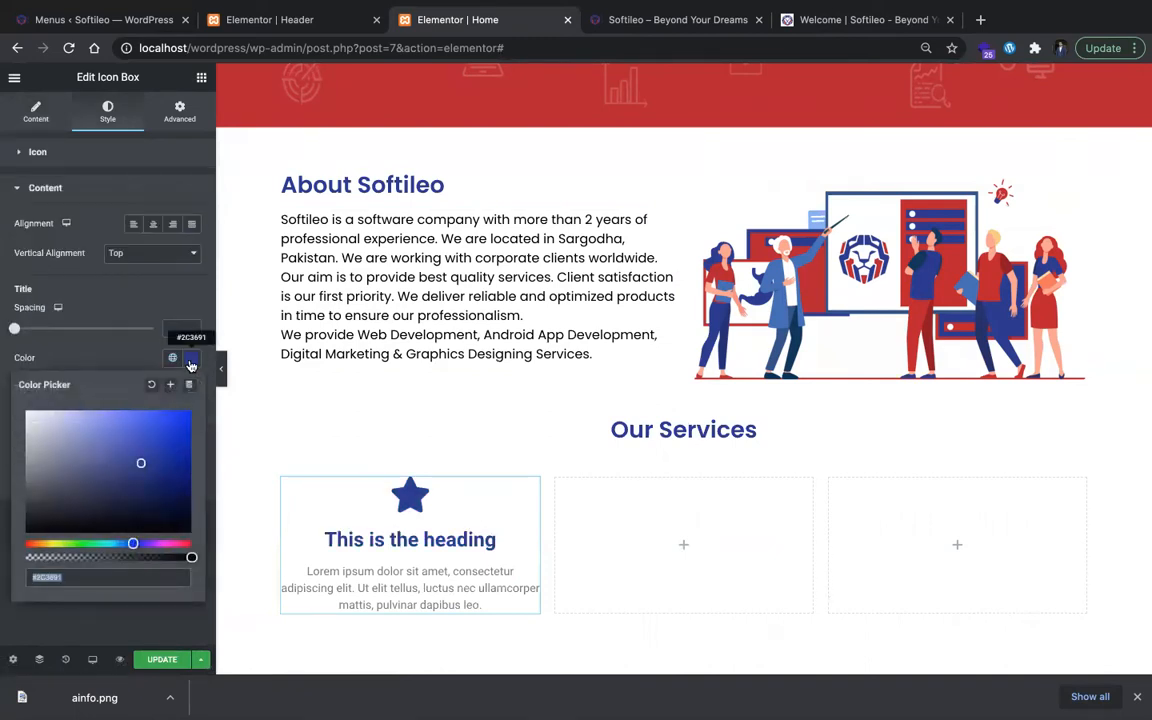
click(88, 316)
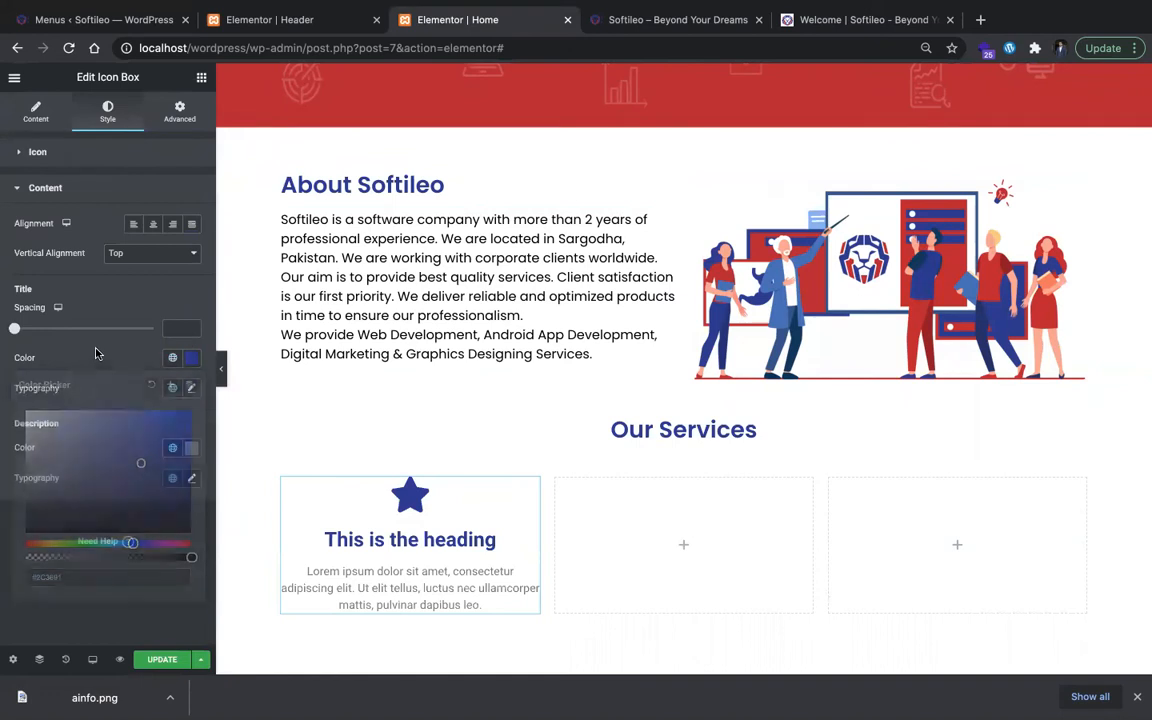
Step: Set the description color of the Icon Box in the first services column to near-black #010000
click(193, 448)
drag(174, 391, 212, 393)
mouse_move(68, 310)
mouse_down()
mouse_move(85, 338)
mouse_move(227, 393)
mouse_up()
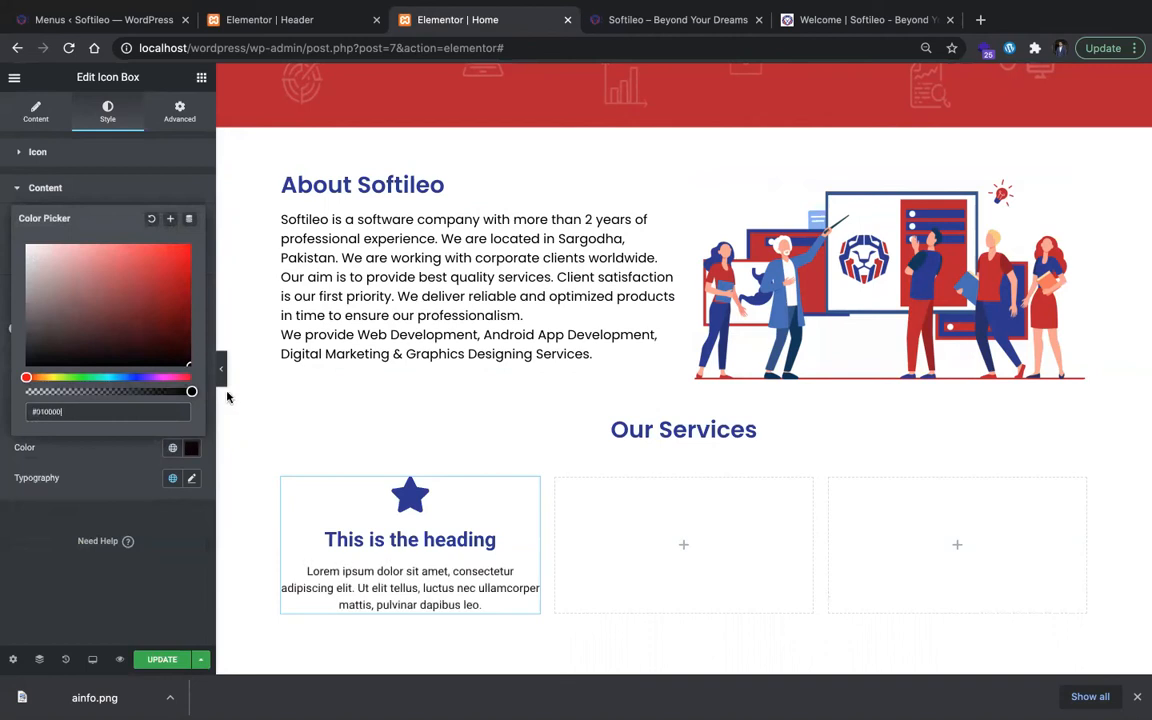
click(384, 438)
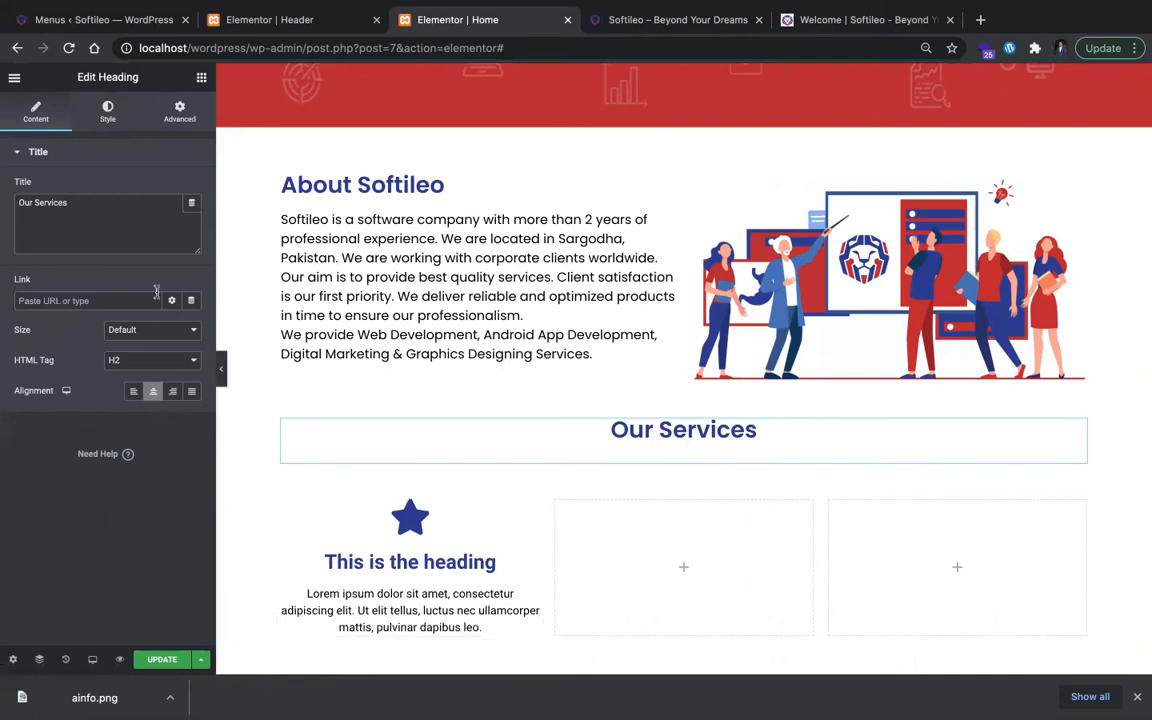
click(102, 138)
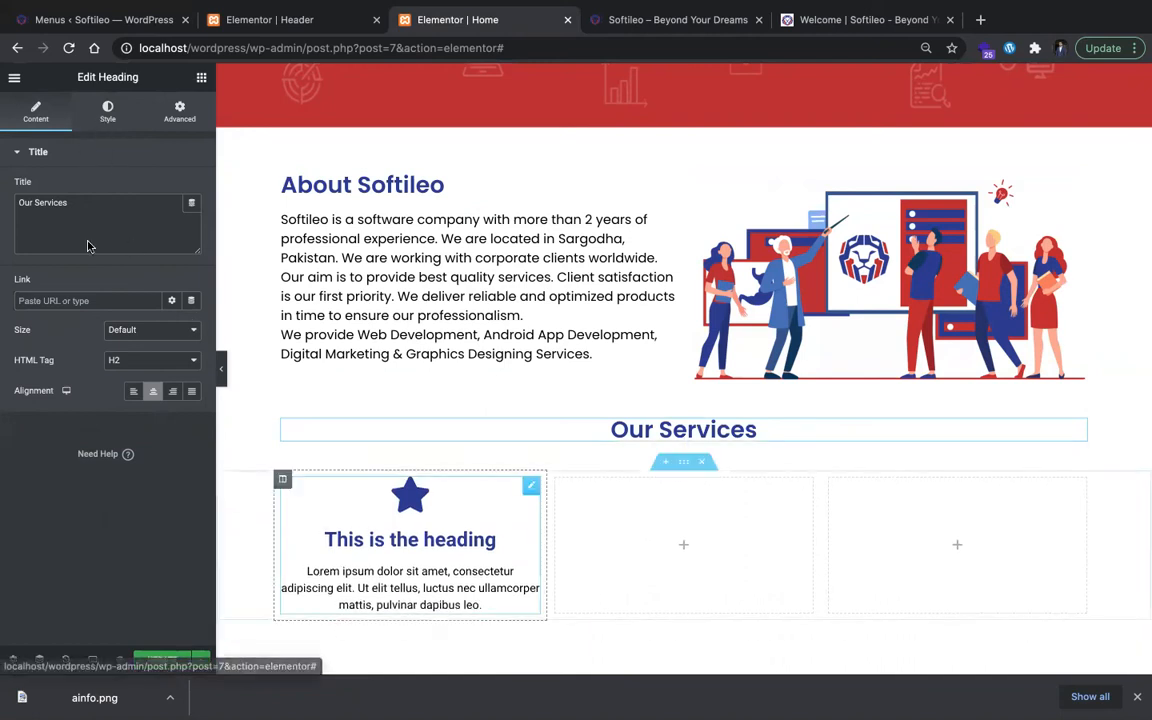
Step: Clear the description text of the Icon Box in the first services column
triple_click(371, 578)
key(BackSpace)
click(195, 375)
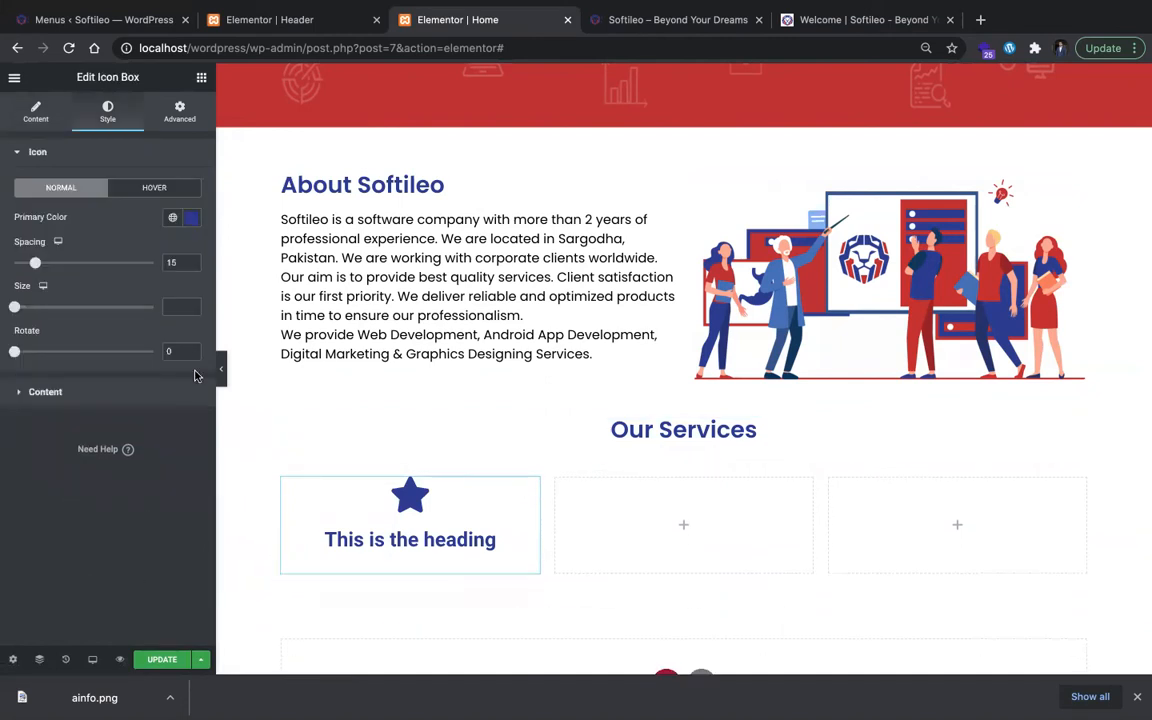
click(45, 113)
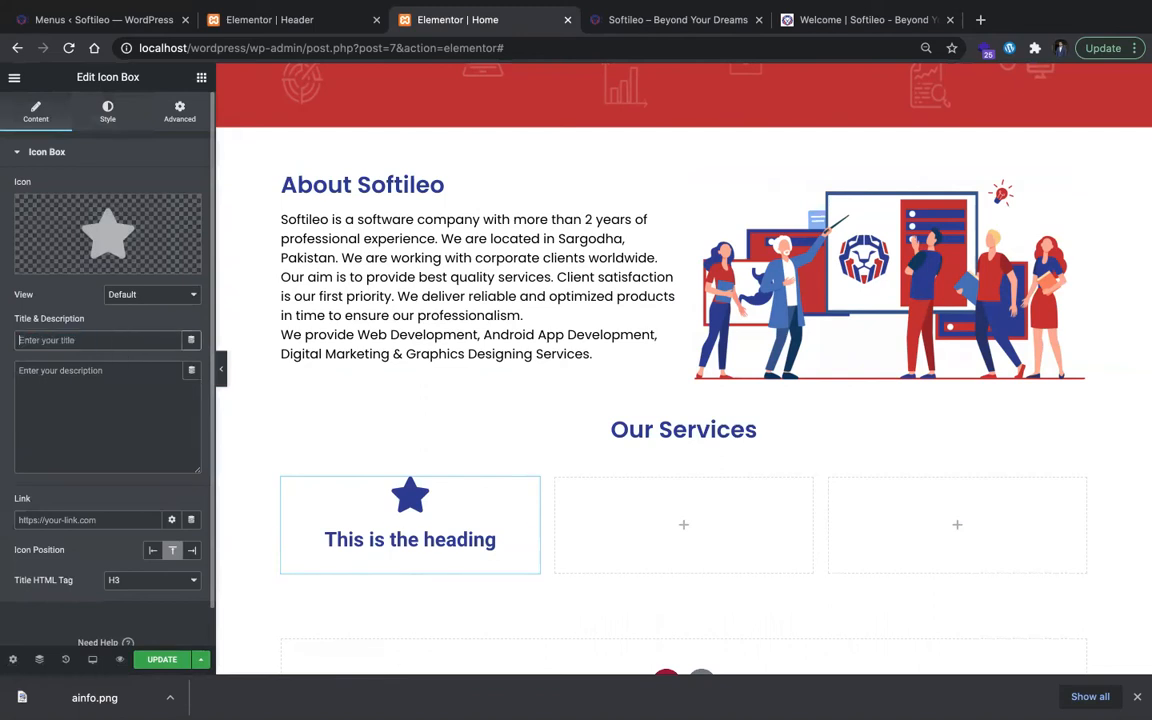
Step: Check the first service on the live Softileo site and title the Icon Box "Web Development"
key(ctrl+Tab)
key(ctrl+Tab)
drag(805, 20, 575, 20)
key(ctrl+shift+Tab)
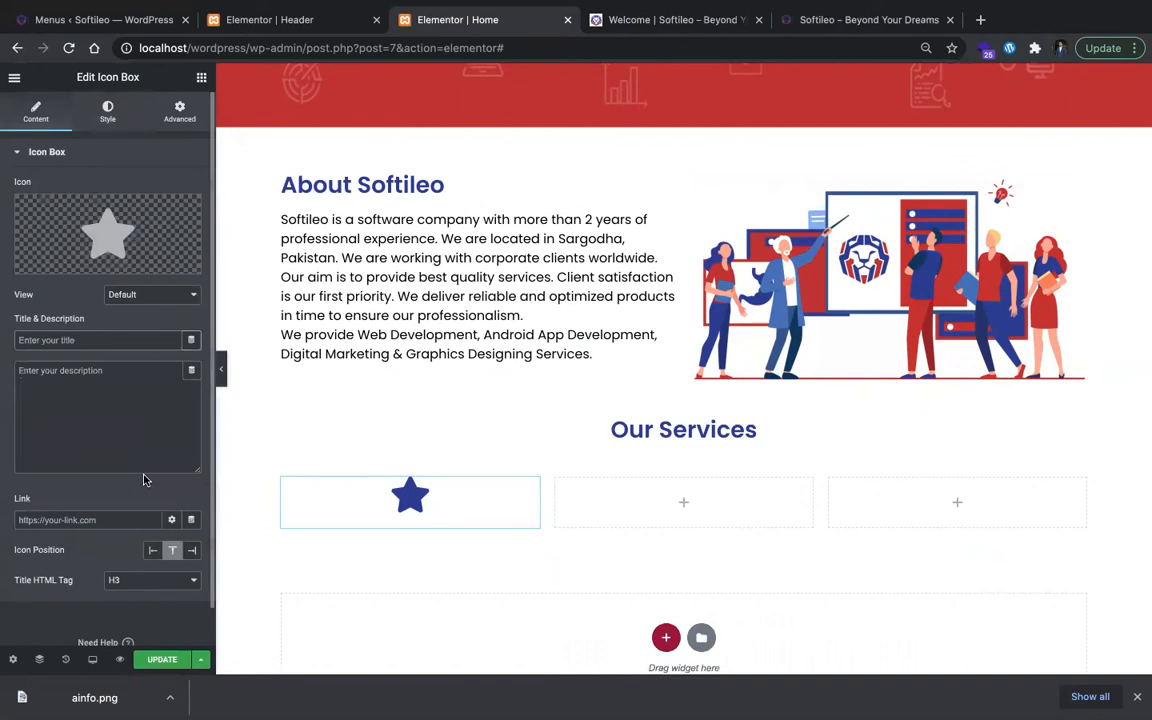
text(Web Development)
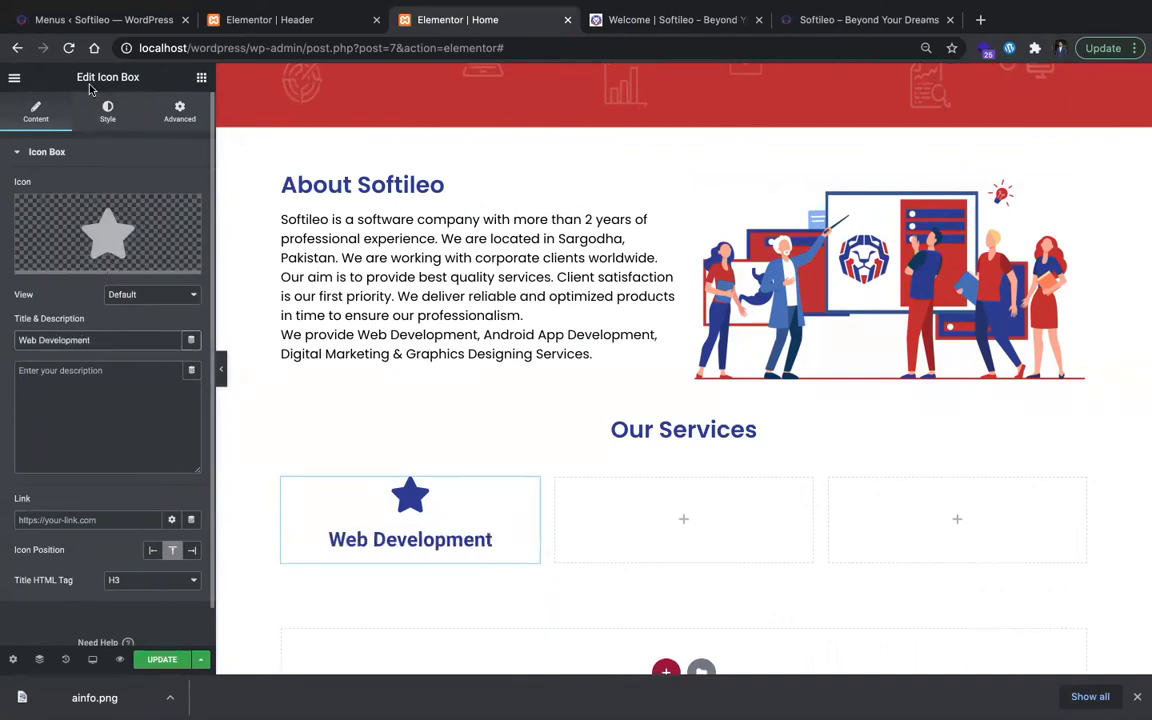
Step: Set the Icon Box title's typography to the Poppins family with weight 600
click(107, 110)
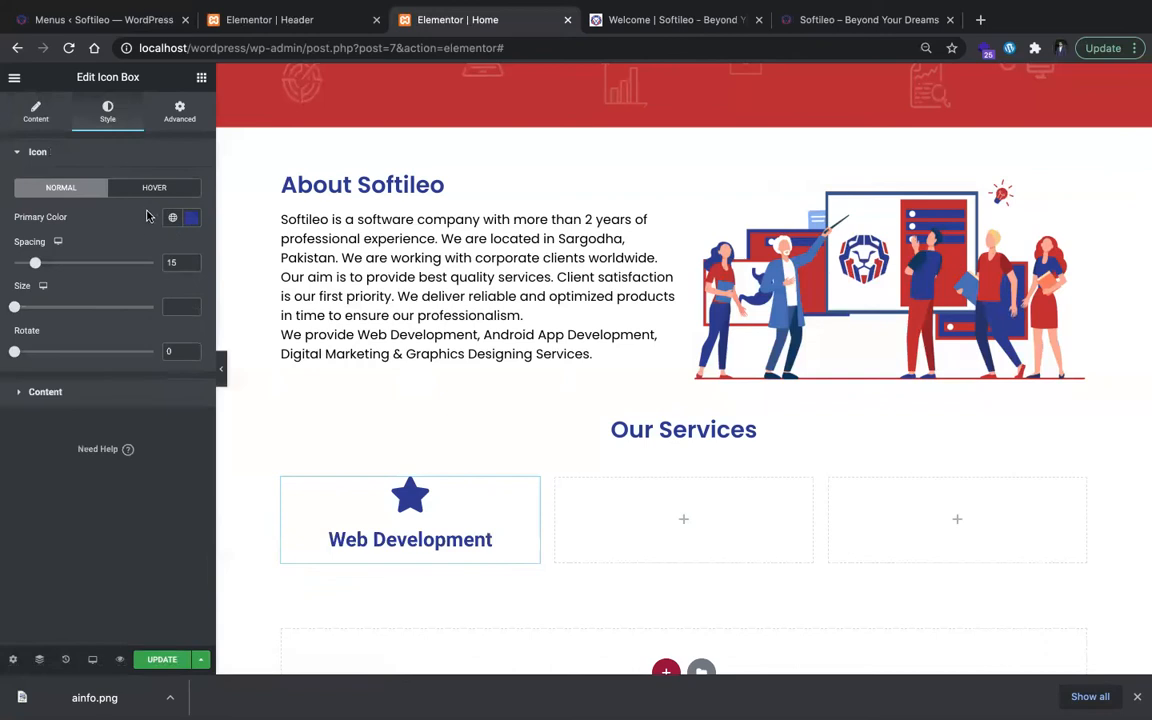
click(147, 395)
click(191, 389)
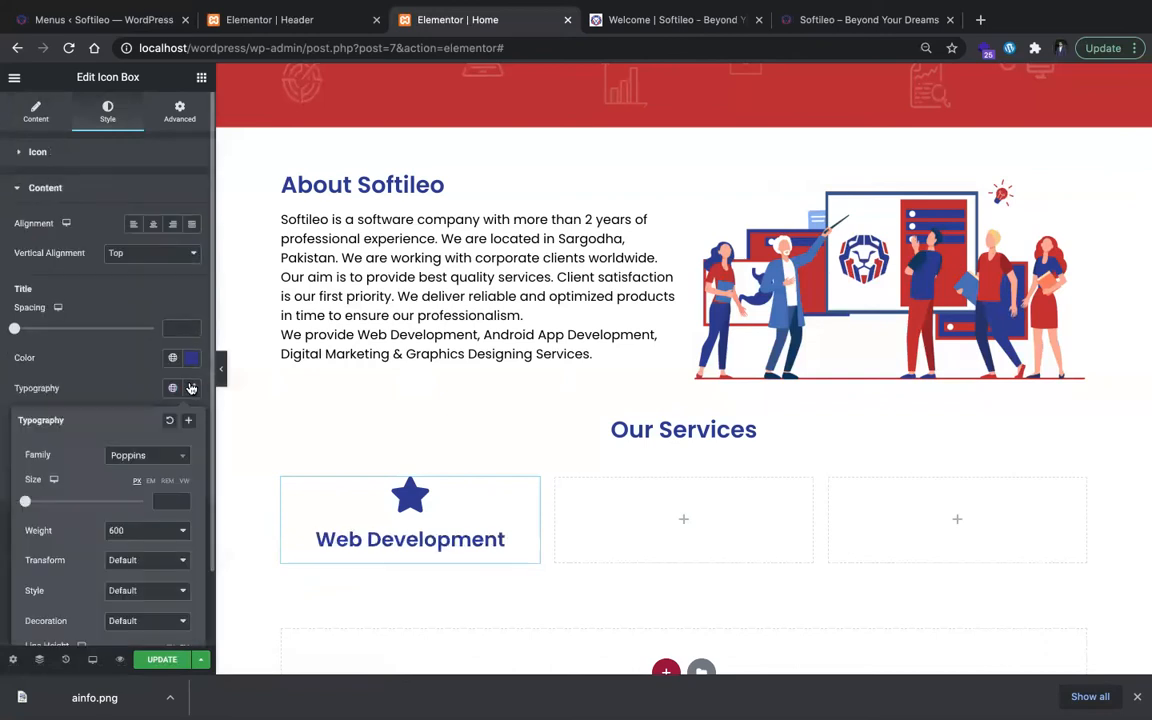
click(191, 387)
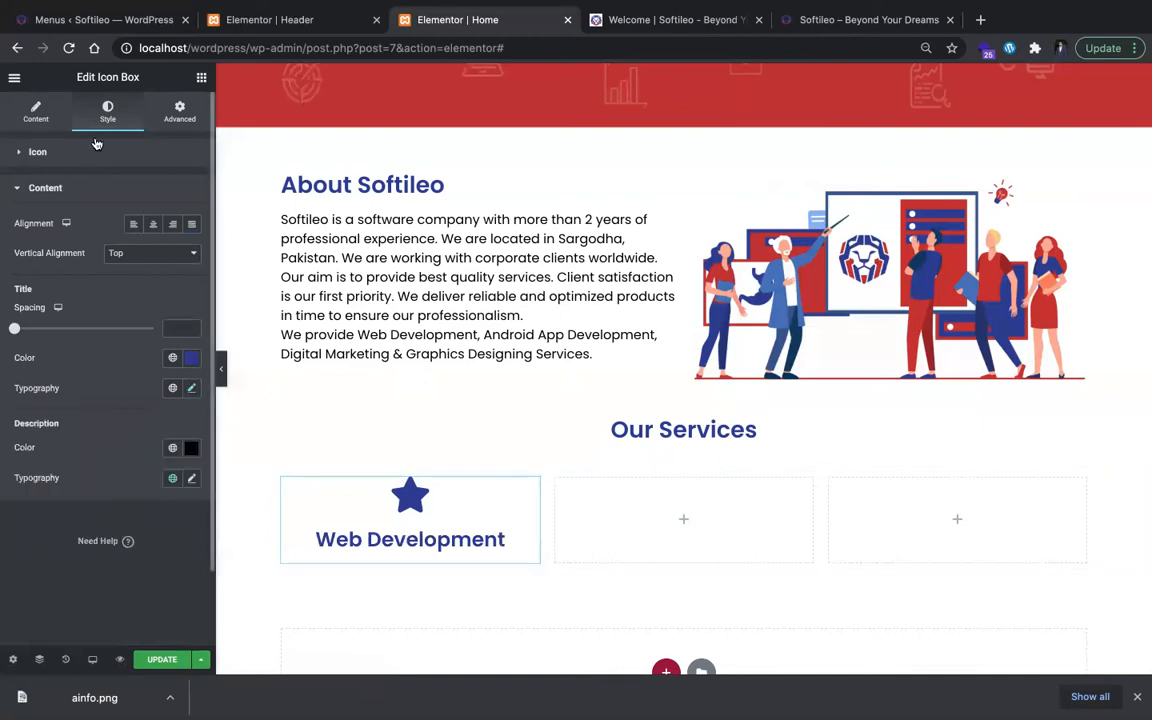
Step: Filter the icon library by "glob" and replace the Icon Box's star with the globe icon
click(58, 122)
click(61, 262)
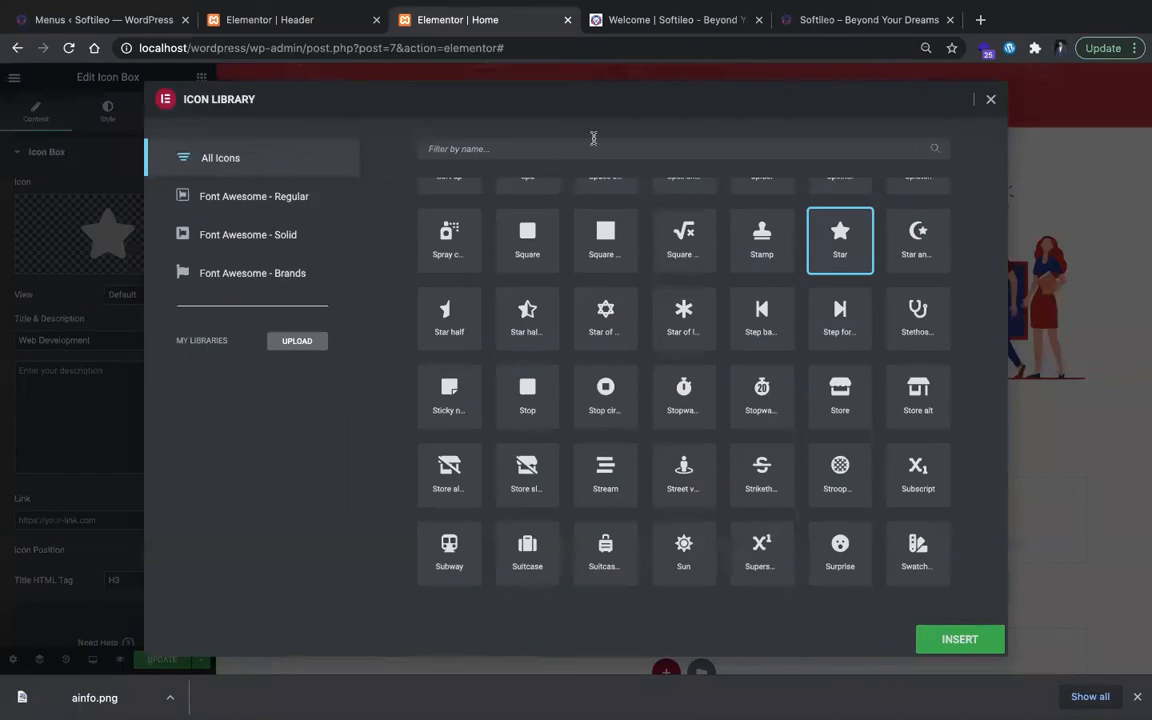
text(glob)
click(444, 235)
click(952, 639)
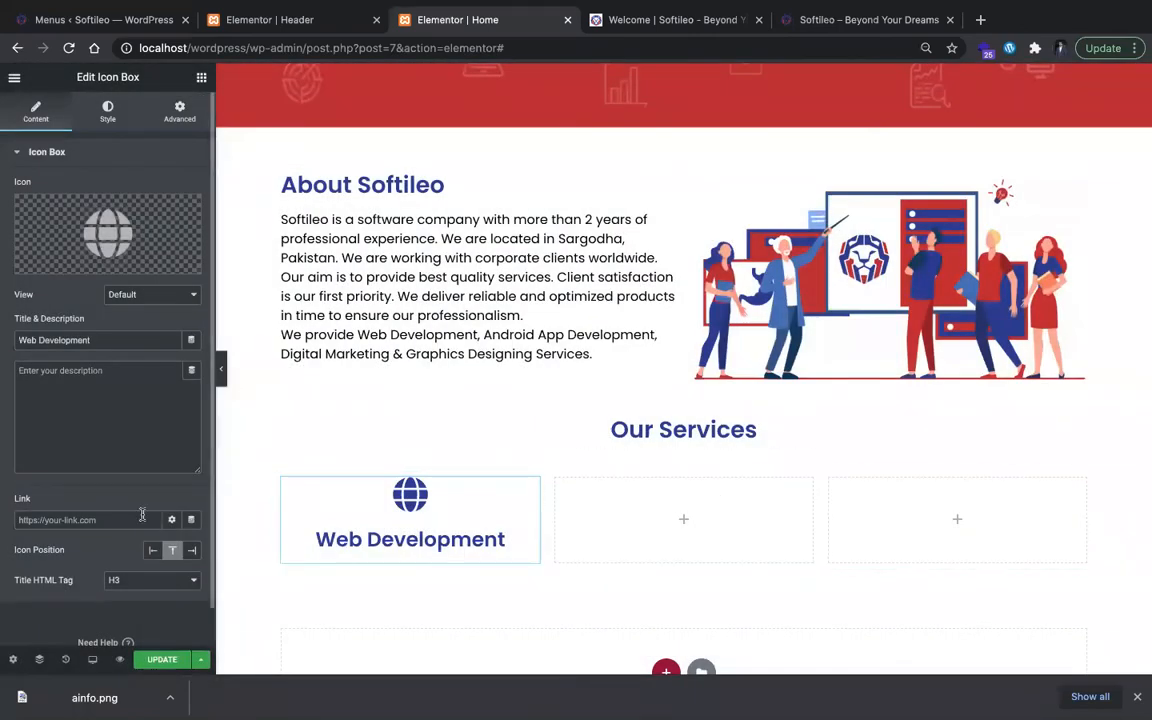
Step: Compare with the services cards on the live Softileo site and set the Icon Box's icon size to 70
key(ctrl+Tab)
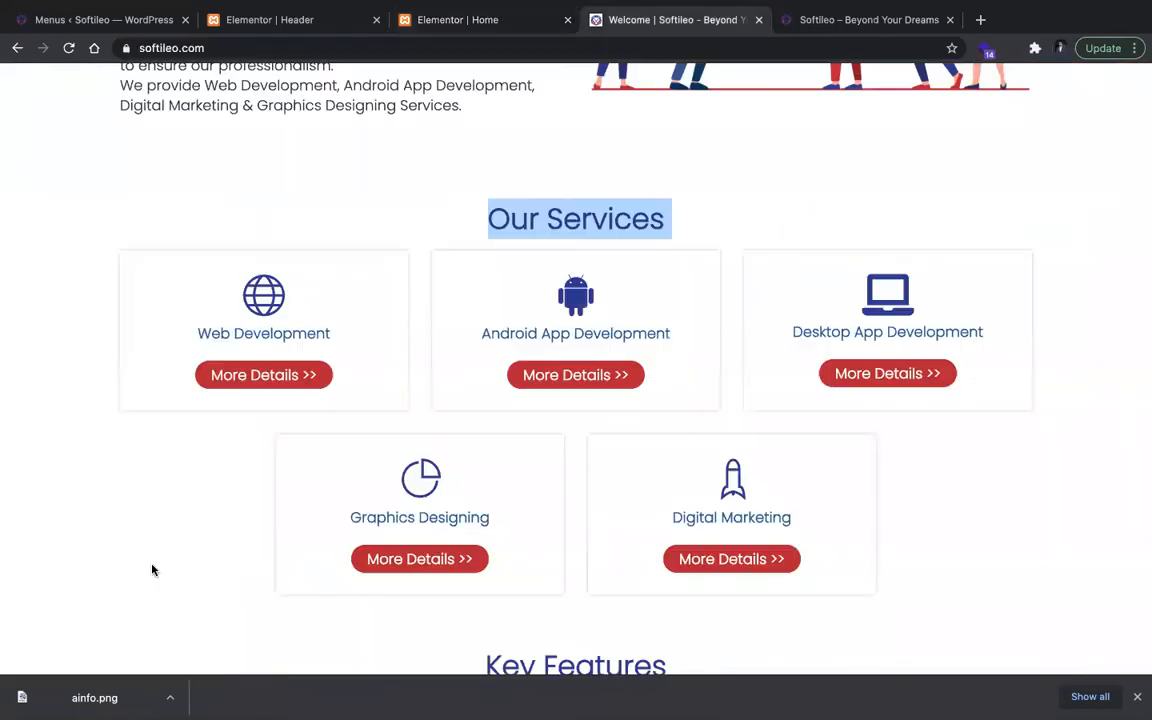
key(ctrl+shift+Tab)
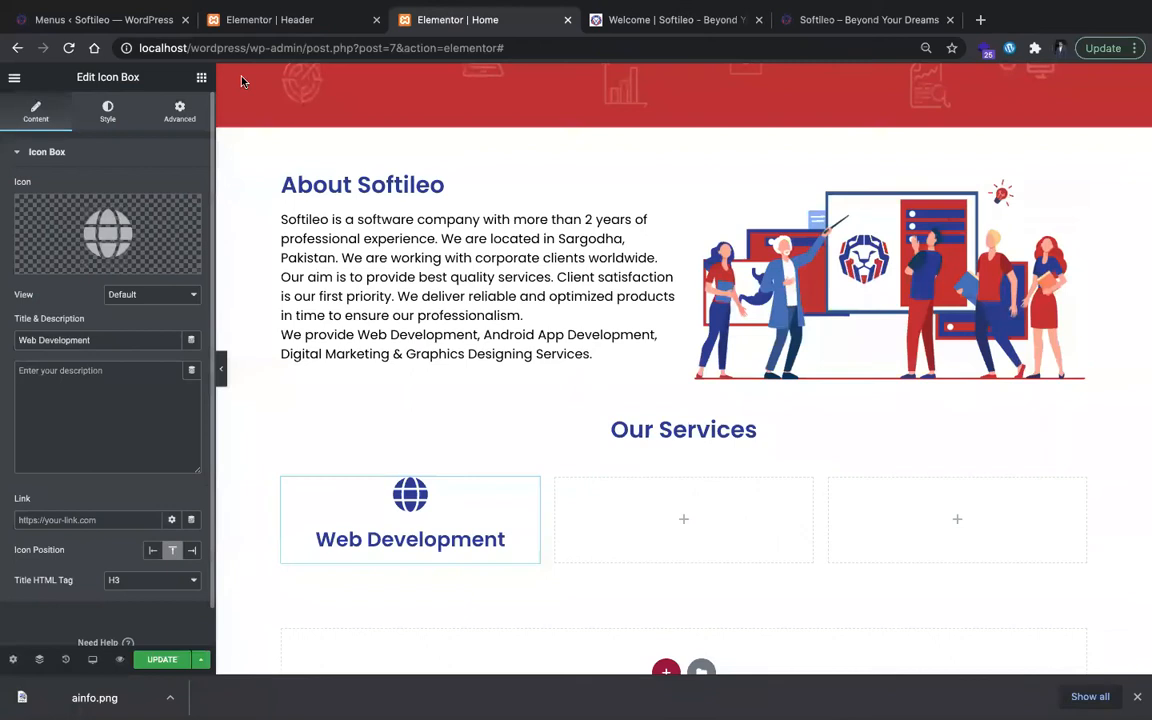
click(110, 110)
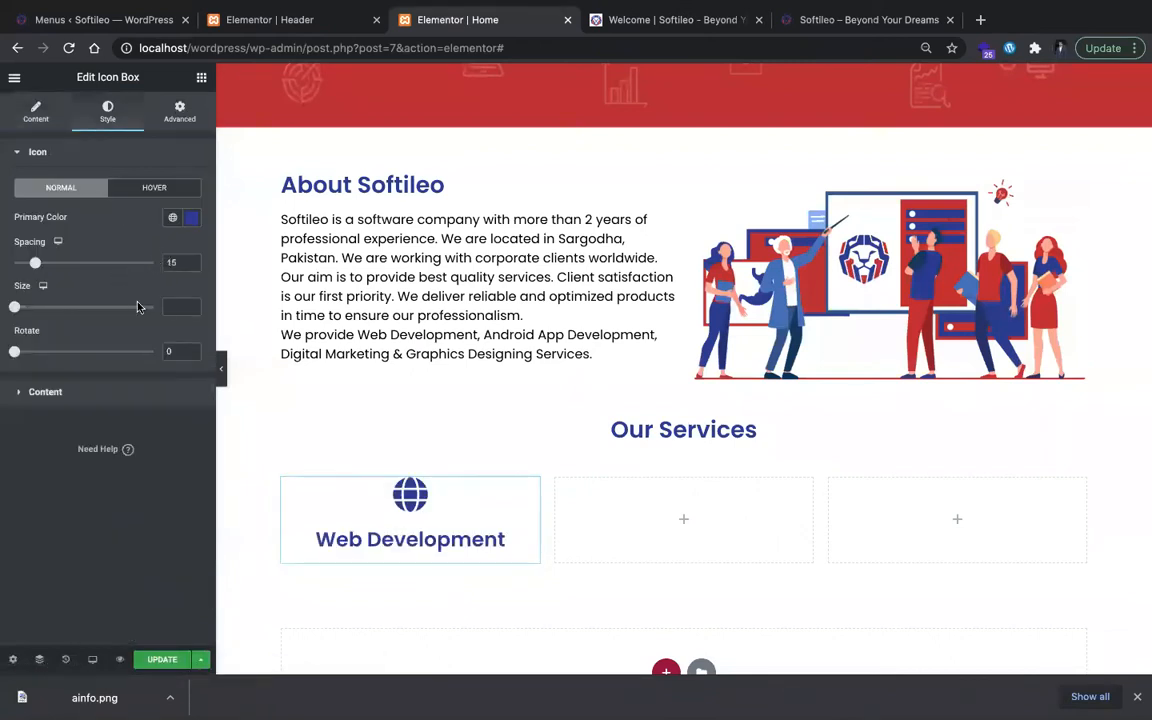
text(50)
key(Up)
key(Up)
key(Up)
key(Up)
key(Up)
key(Up)
key(Up)
key(Up)
key(Up)
key(Up)
key(Up)
key(Up)
key(Up)
key(Up)
key(Up)
key(Up)
key(Up)
key(Up)
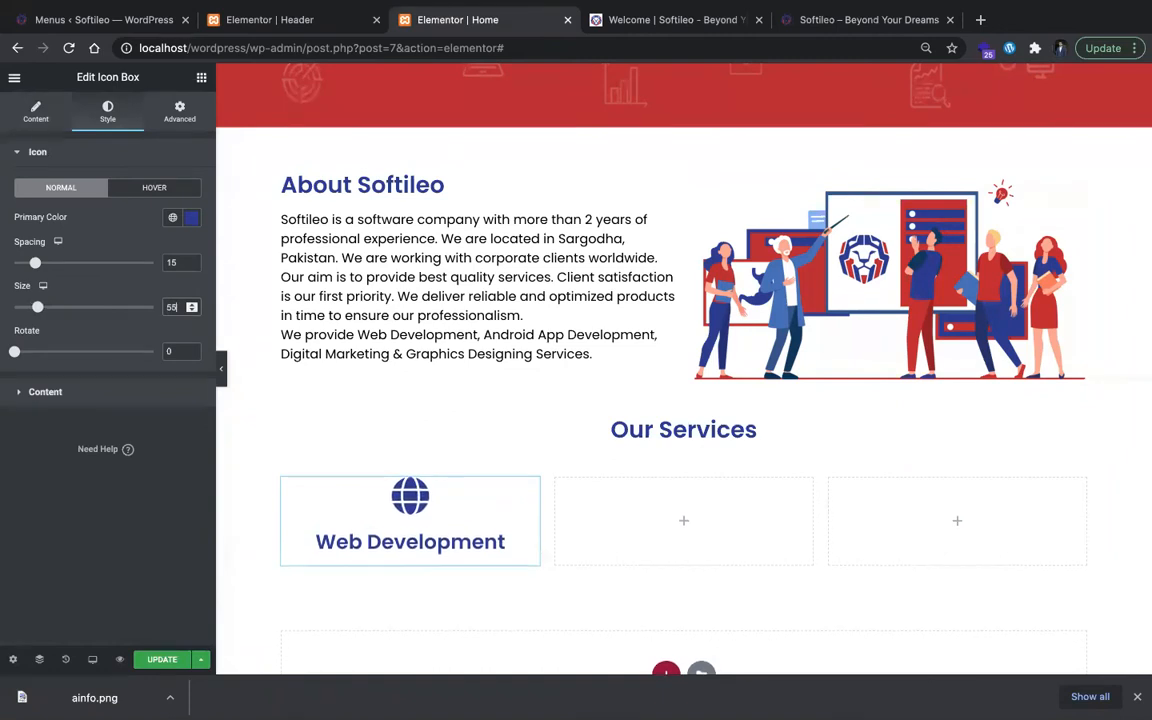
key(Up)
key(Up)
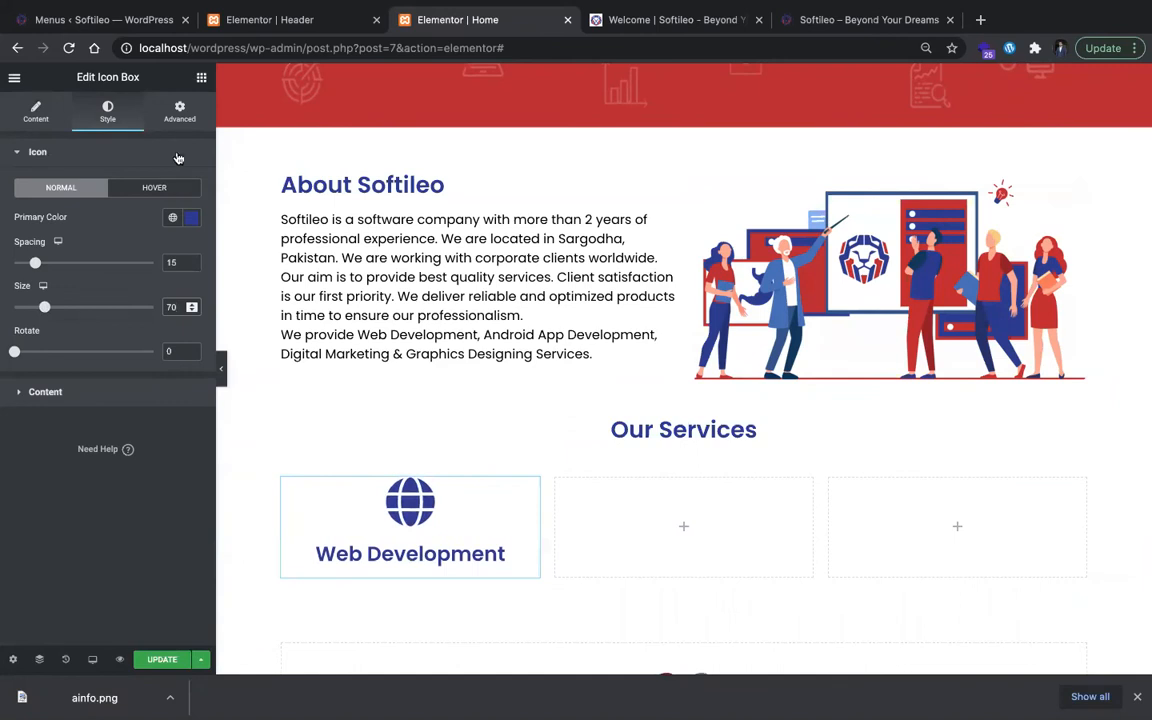
Step: Duplicate the hero section's Discover More button, place the copy below the Web Development icon box and center it
click(201, 79)
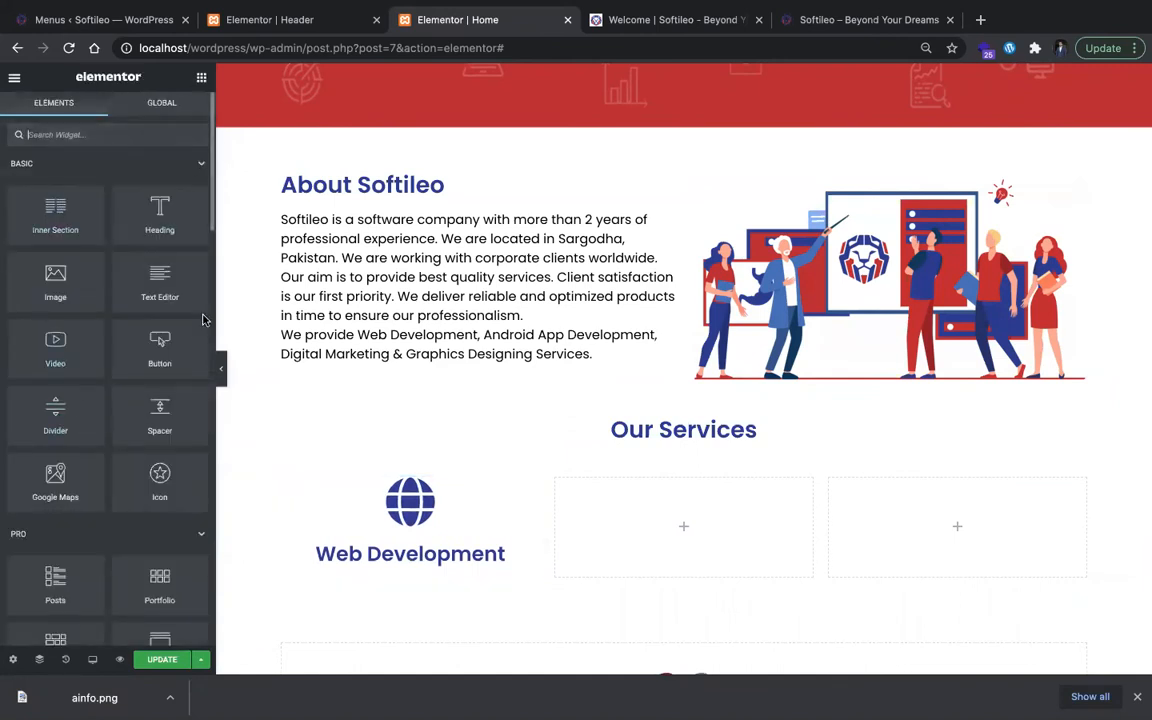
drag(187, 341, 215, 362)
scroll(303, 300, up, 3)
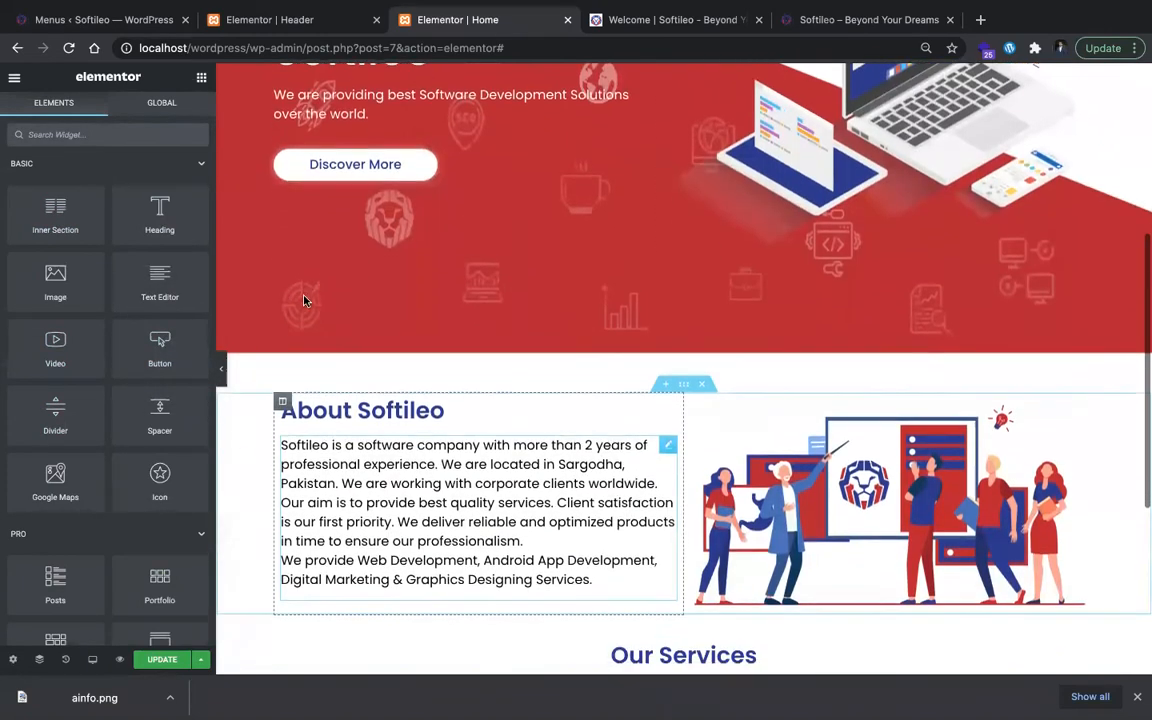
right_click(507, 160)
click(545, 190)
drag(567, 175, 450, 442)
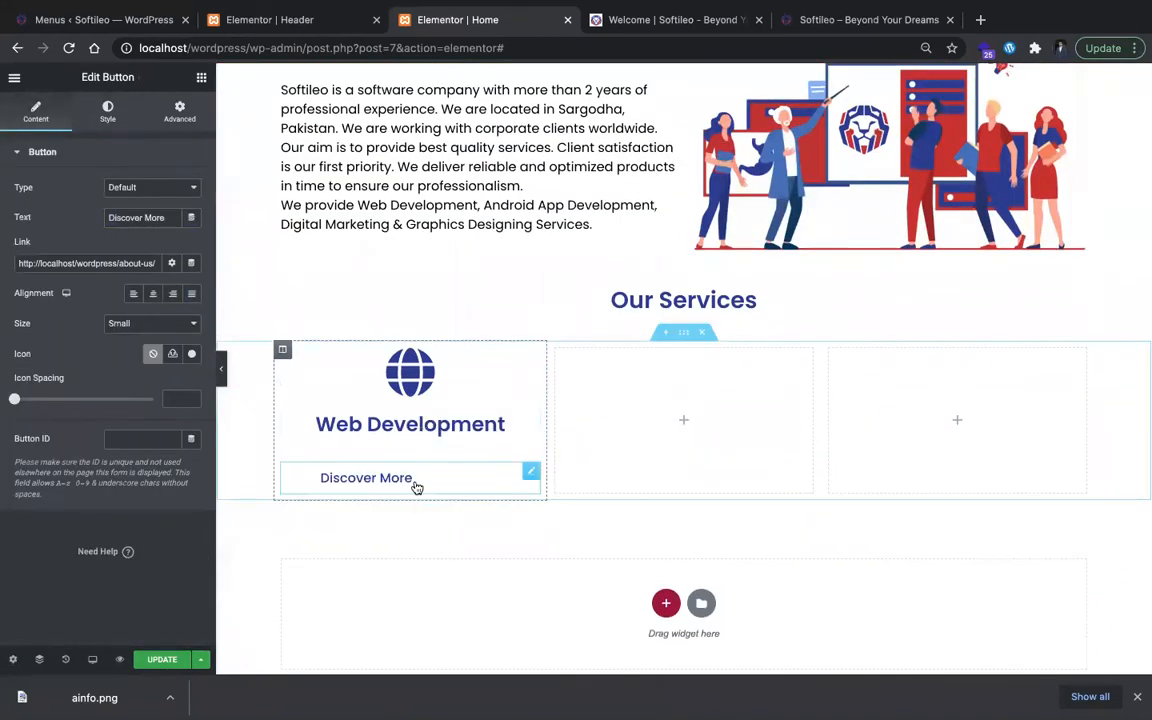
click(153, 293)
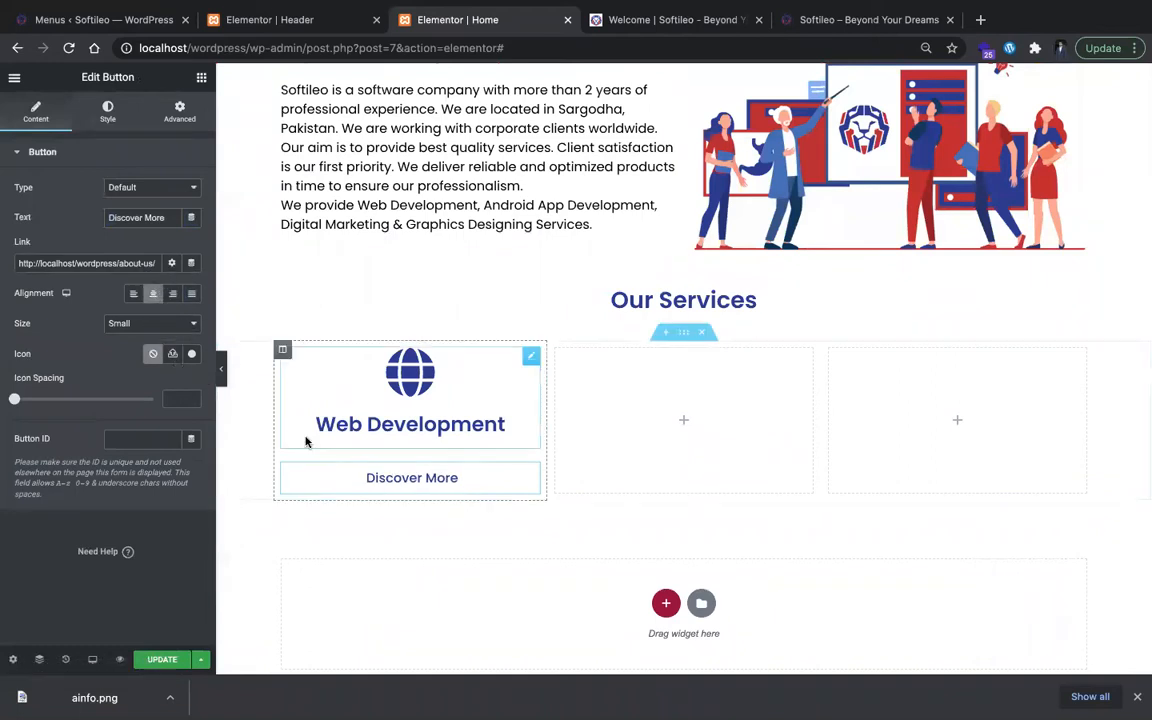
Step: Apply the global Secondary color to the copied button's normal-state text
click(107, 110)
click(188, 278)
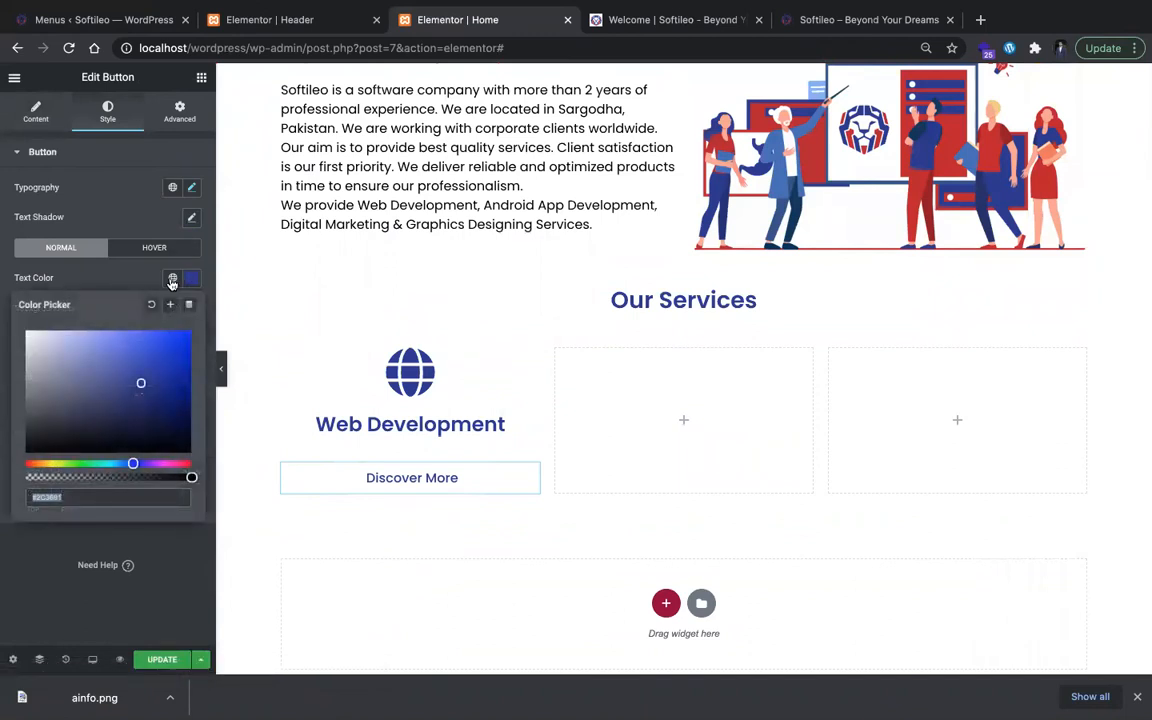
click(172, 280)
click(167, 368)
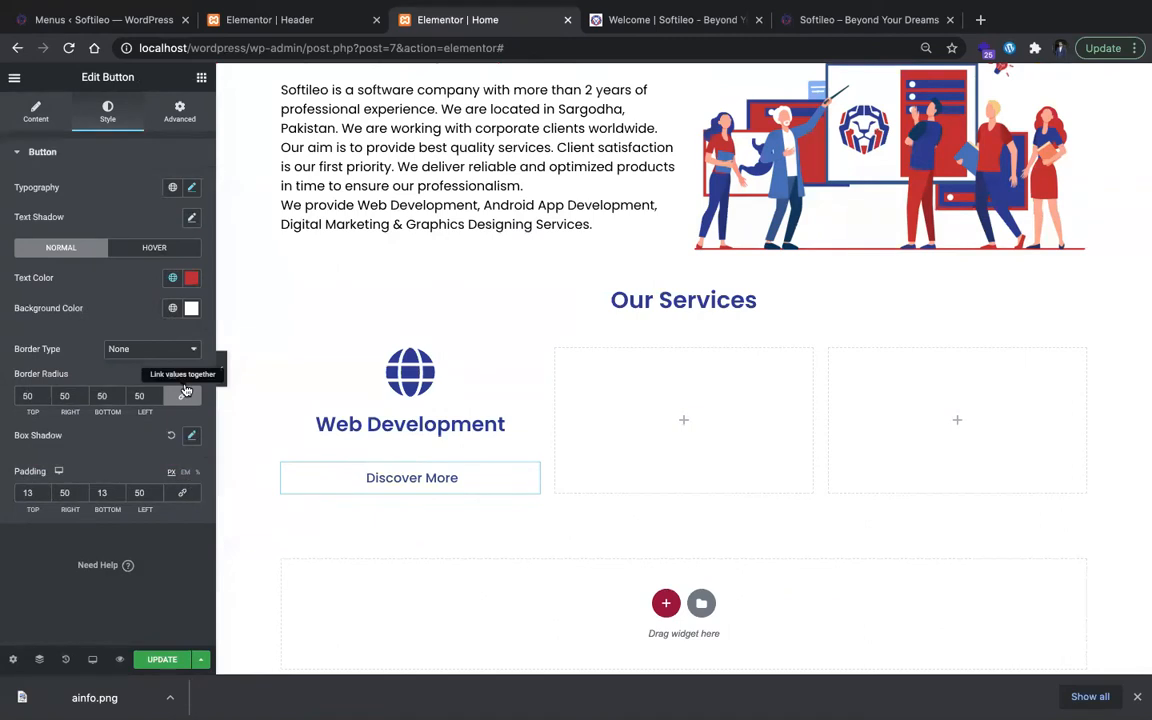
Step: Give the copied button the global Secondary background color (#B82331) and white #FFFFFF text
click(191, 308)
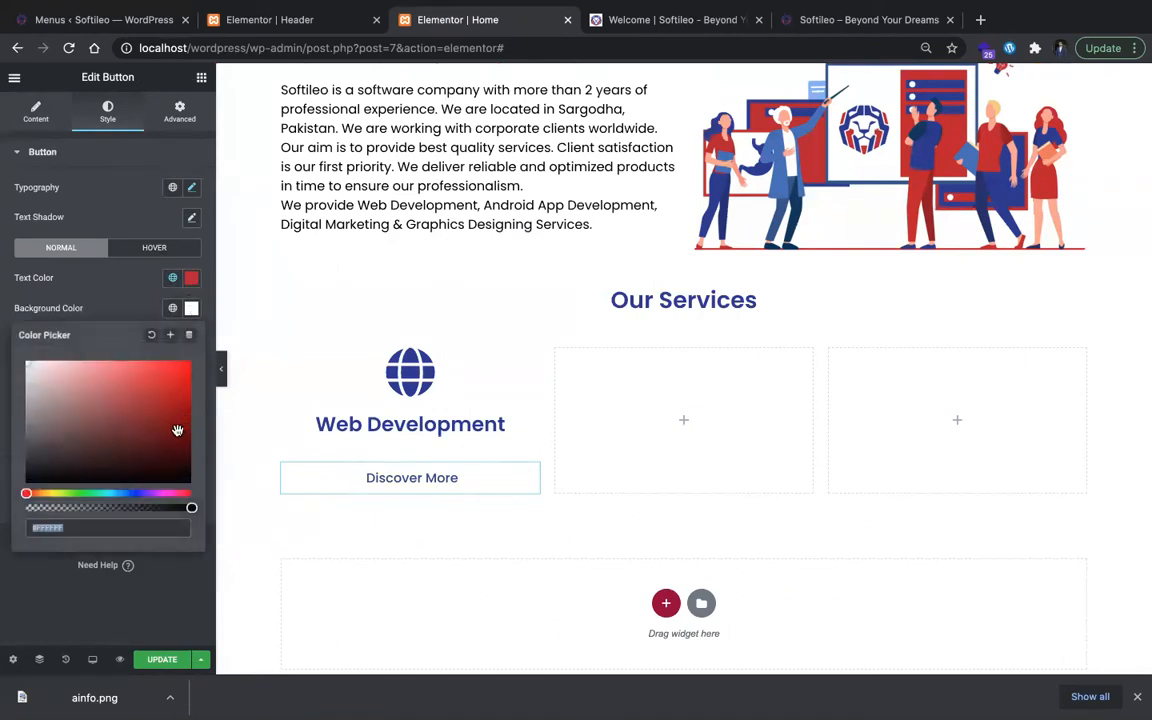
drag(51, 382, 78, 415)
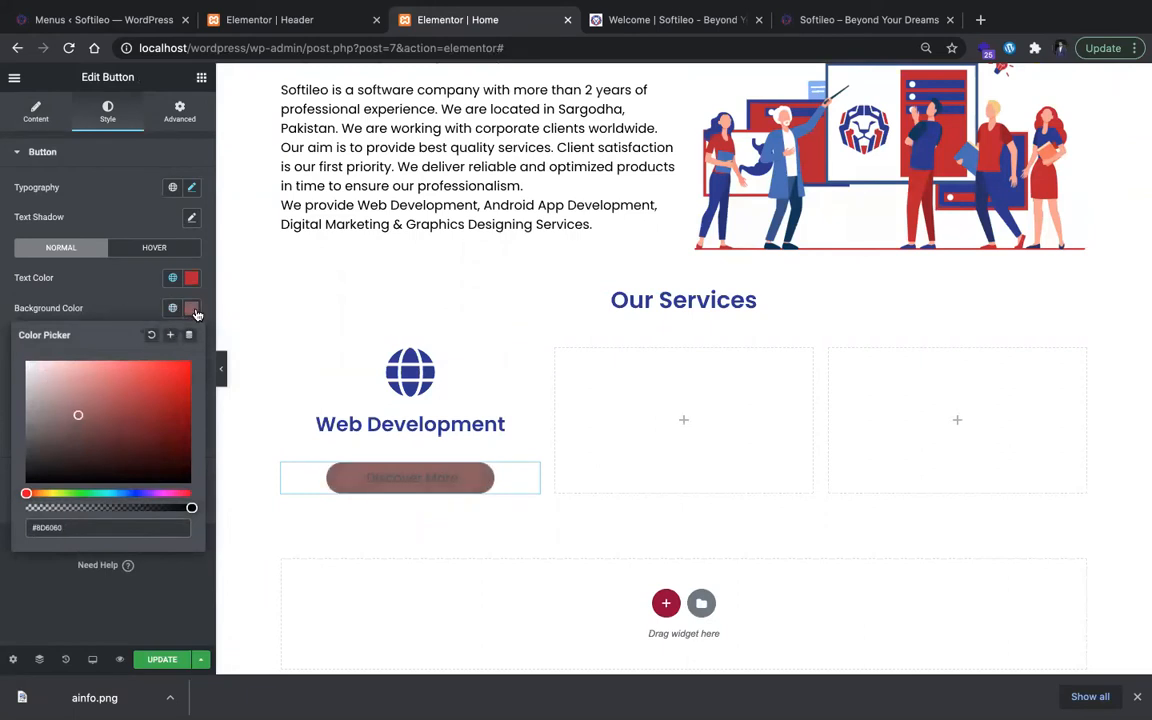
click(190, 312)
click(176, 312)
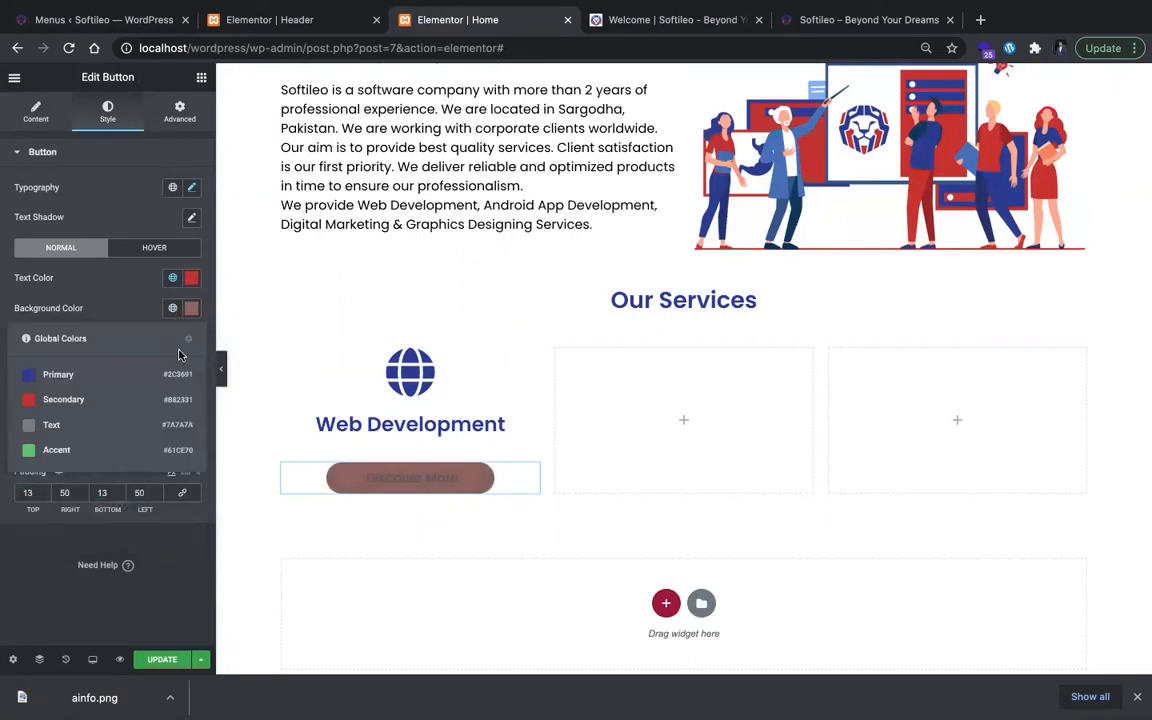
click(178, 398)
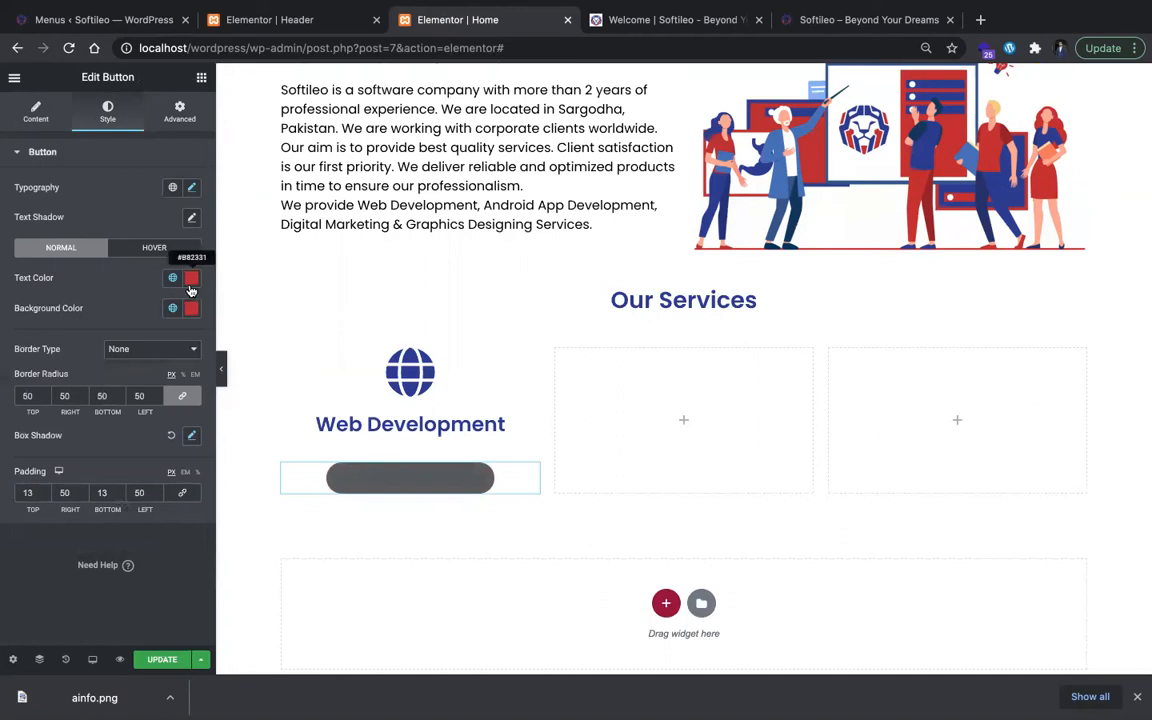
click(191, 277)
drag(162, 365, 5, 305)
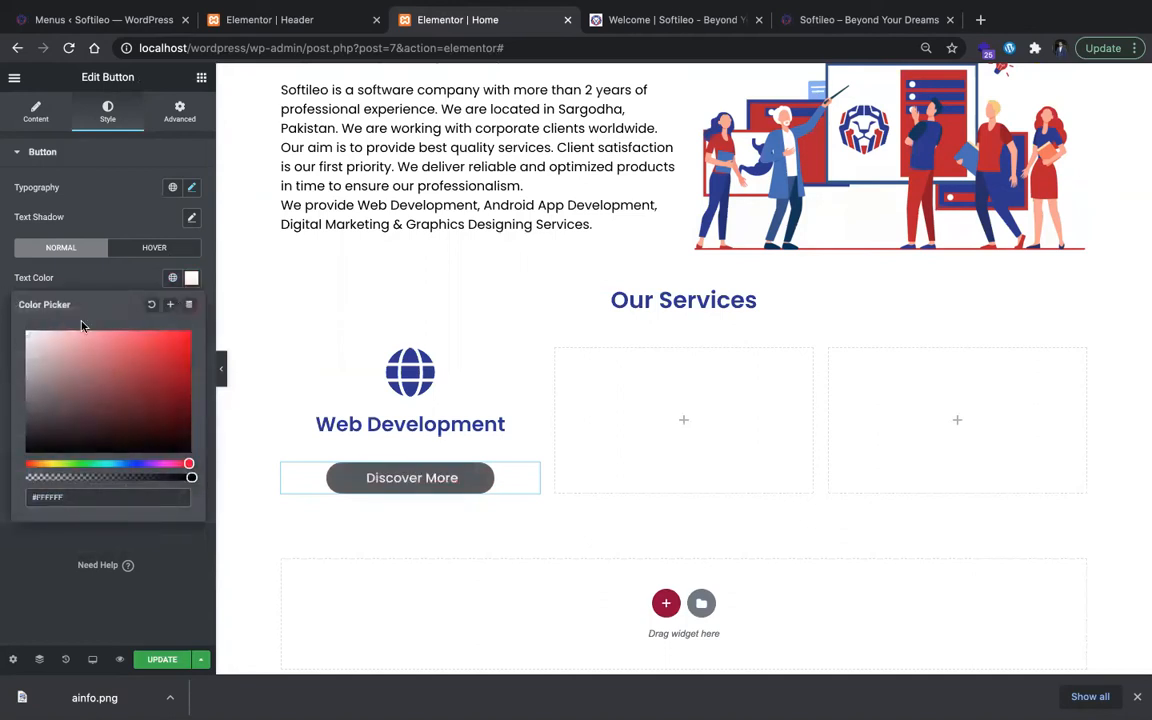
Step: Set the copied button's hover background to the global Secondary color
click(184, 258)
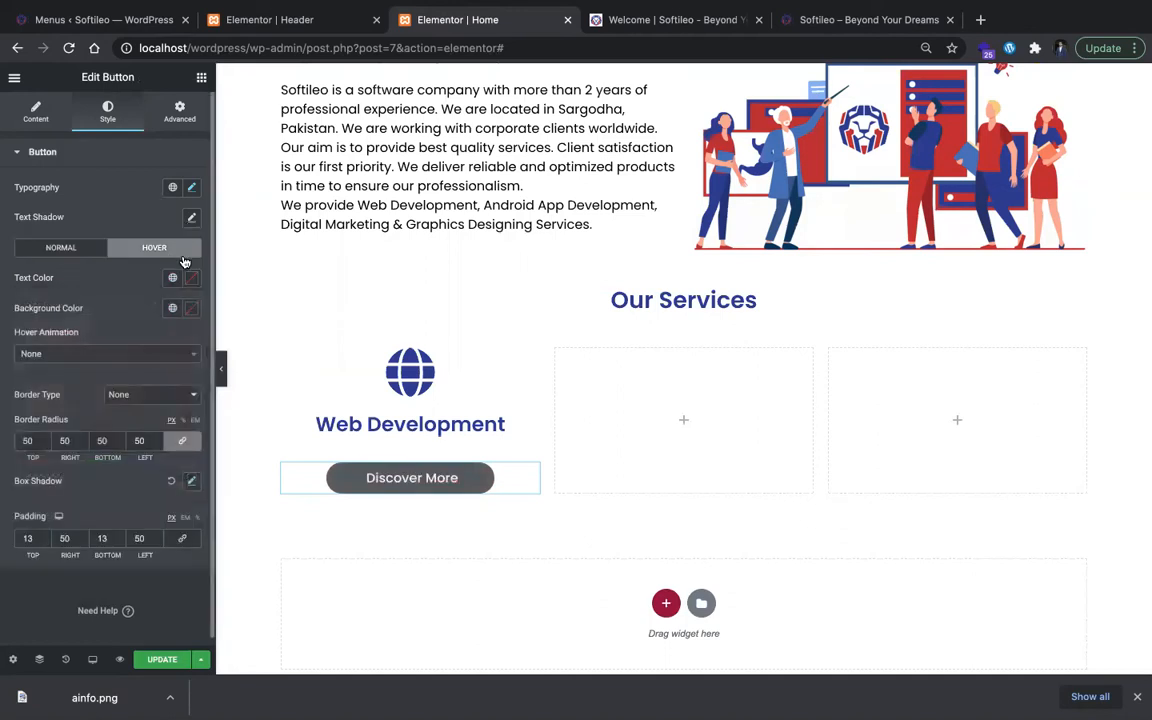
click(191, 309)
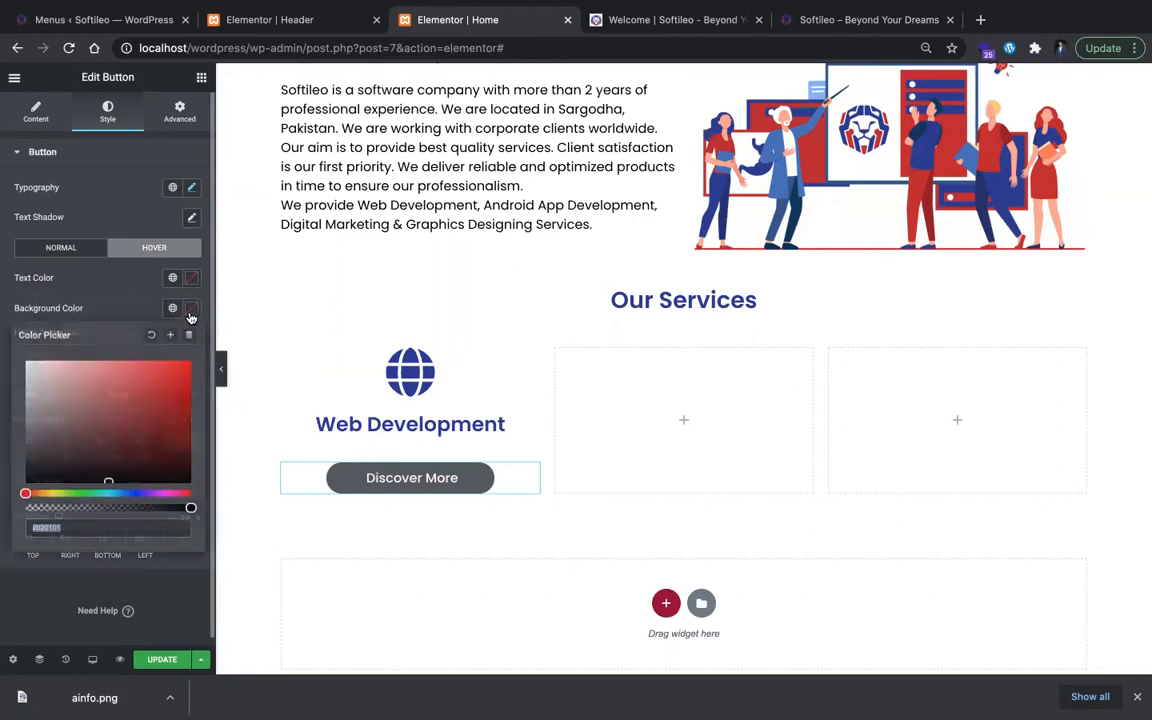
click(172, 308)
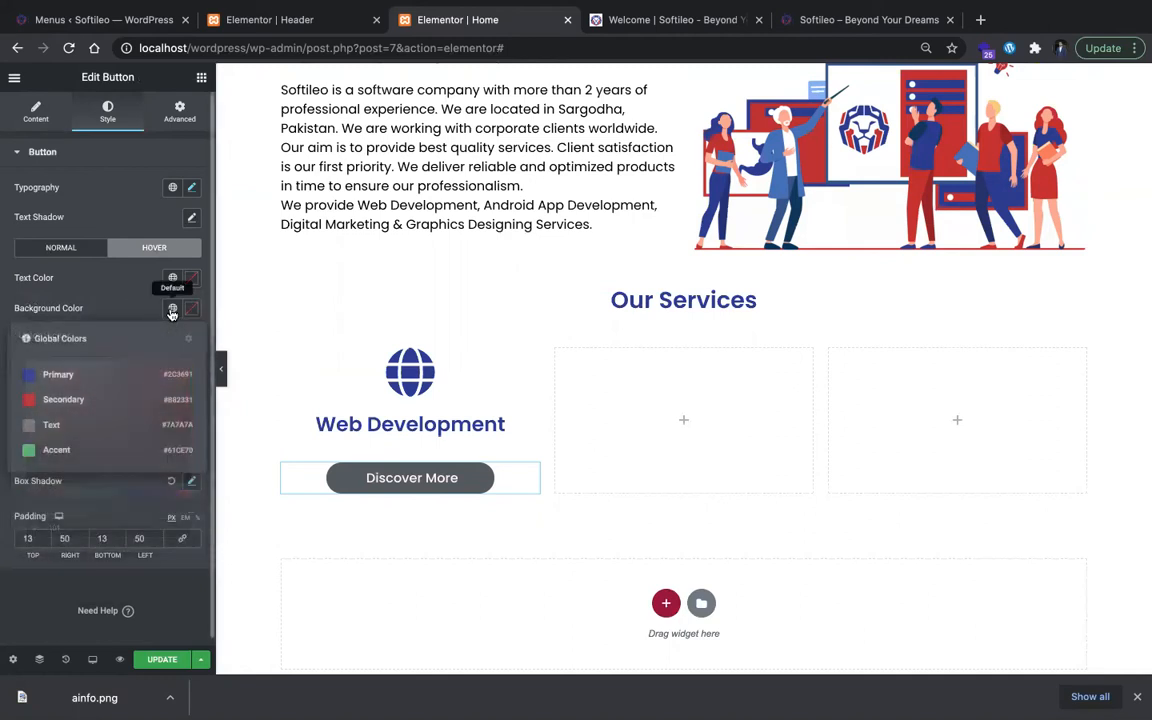
click(135, 405)
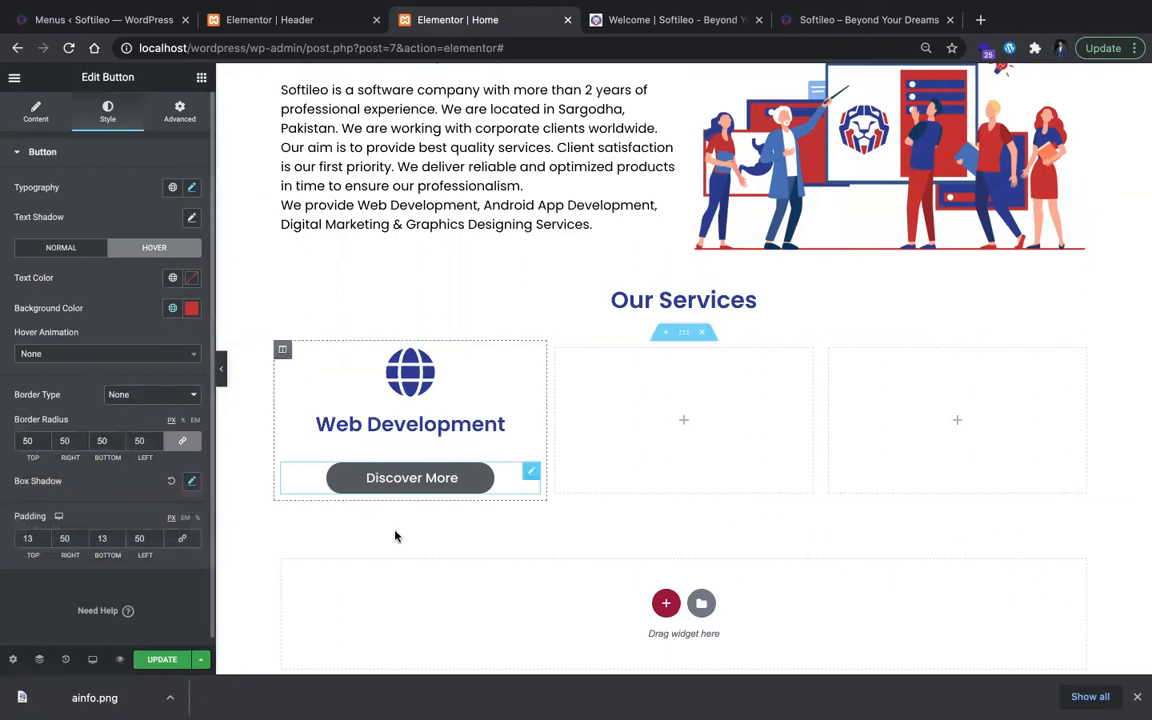
Step: Check the copied button's normal-state colors and preview the Our Services section without the editing controls
click(68, 251)
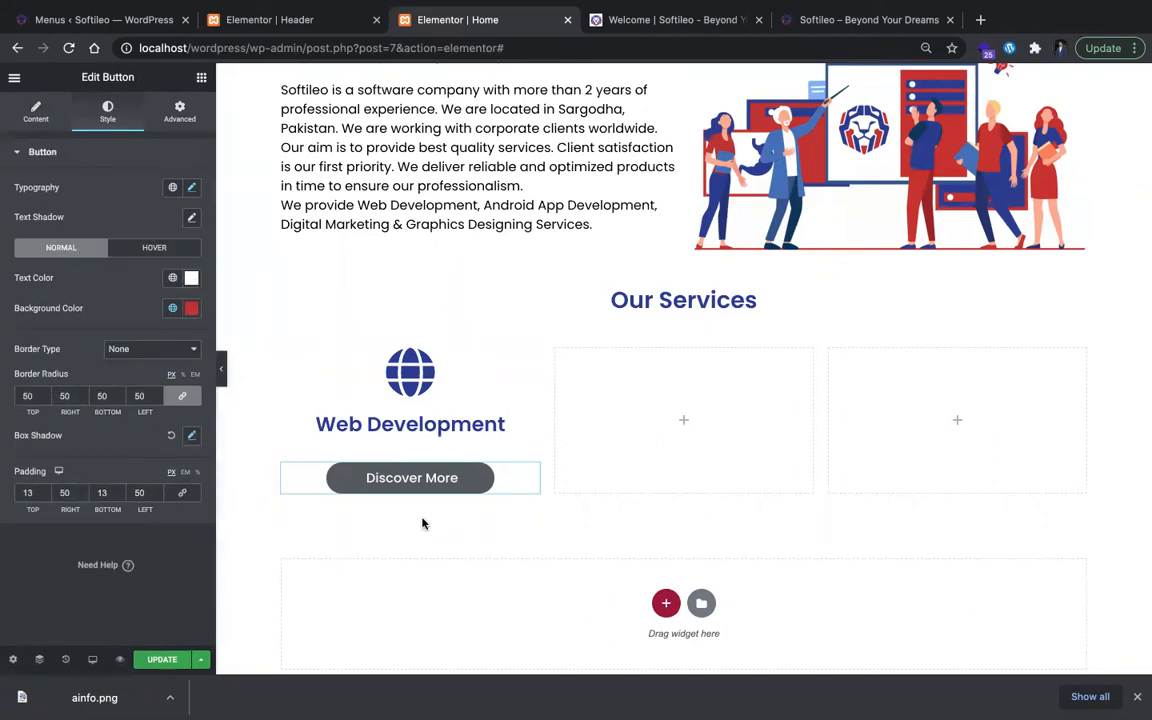
click(221, 367)
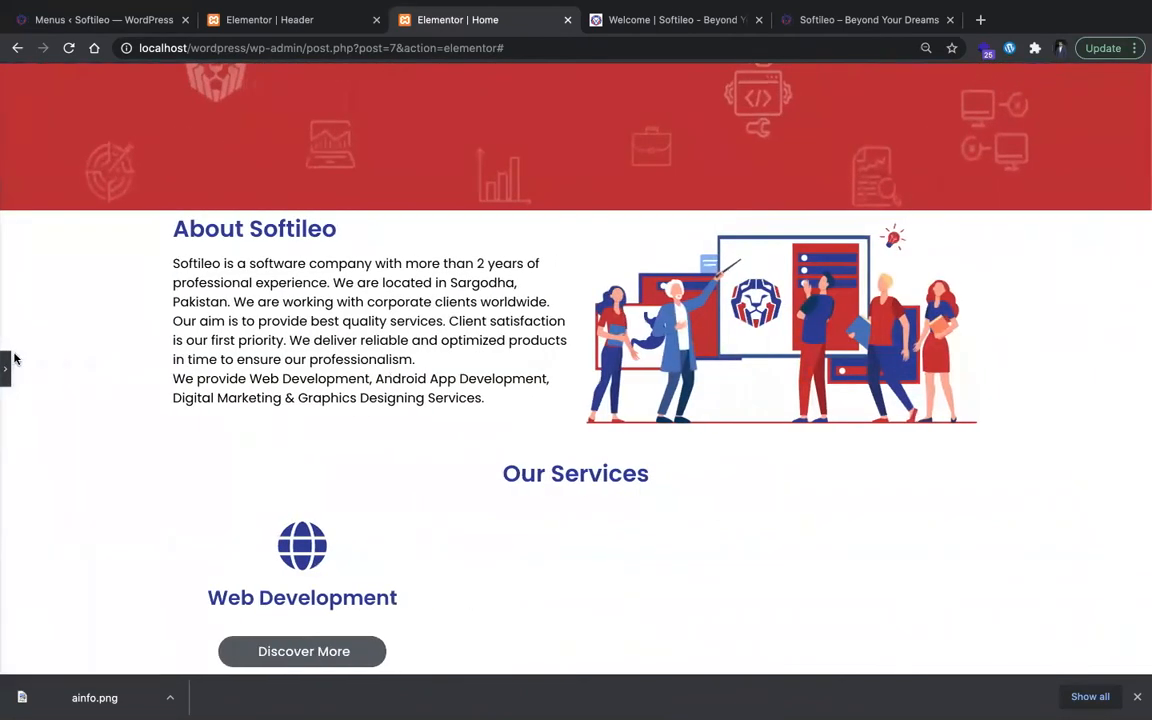
click(9, 368)
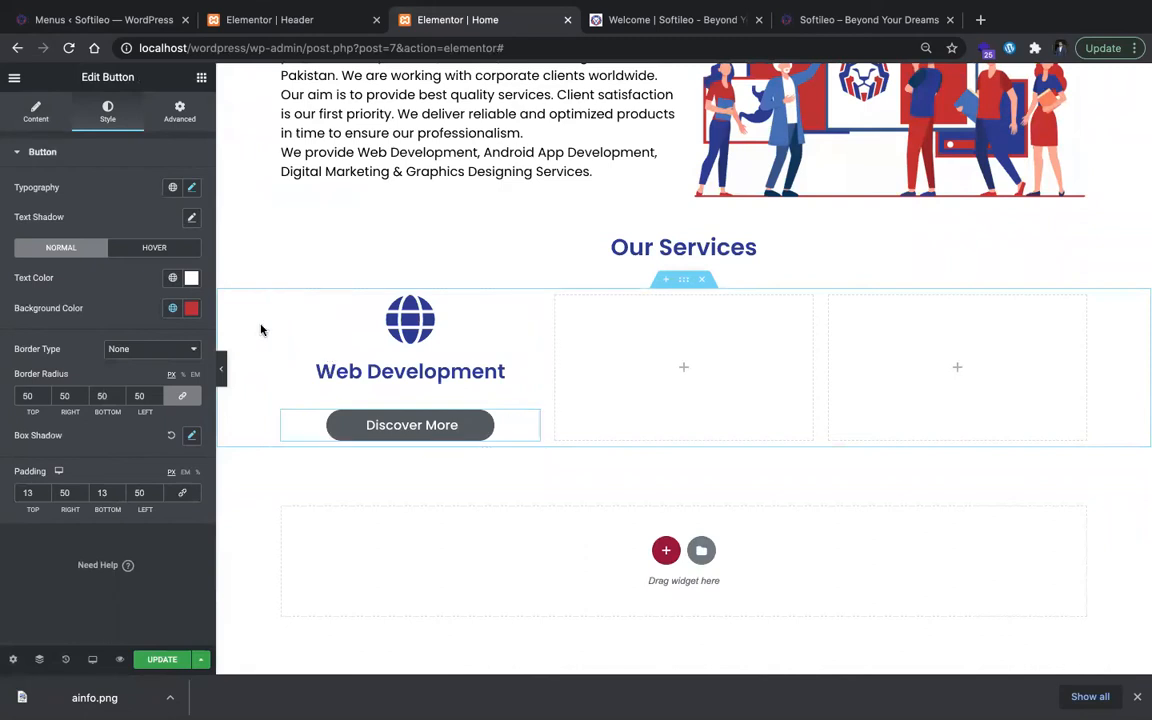
Step: Replace the Discover More button's global normal-state background color with the custom color #B82331
click(124, 248)
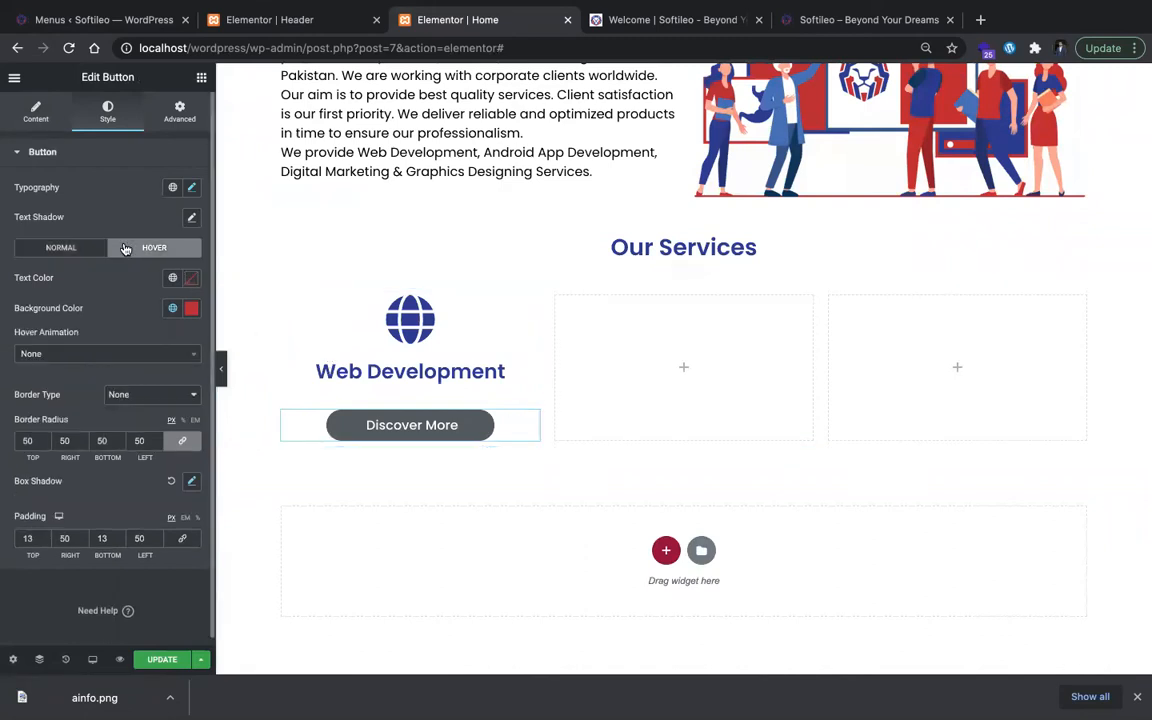
click(63, 250)
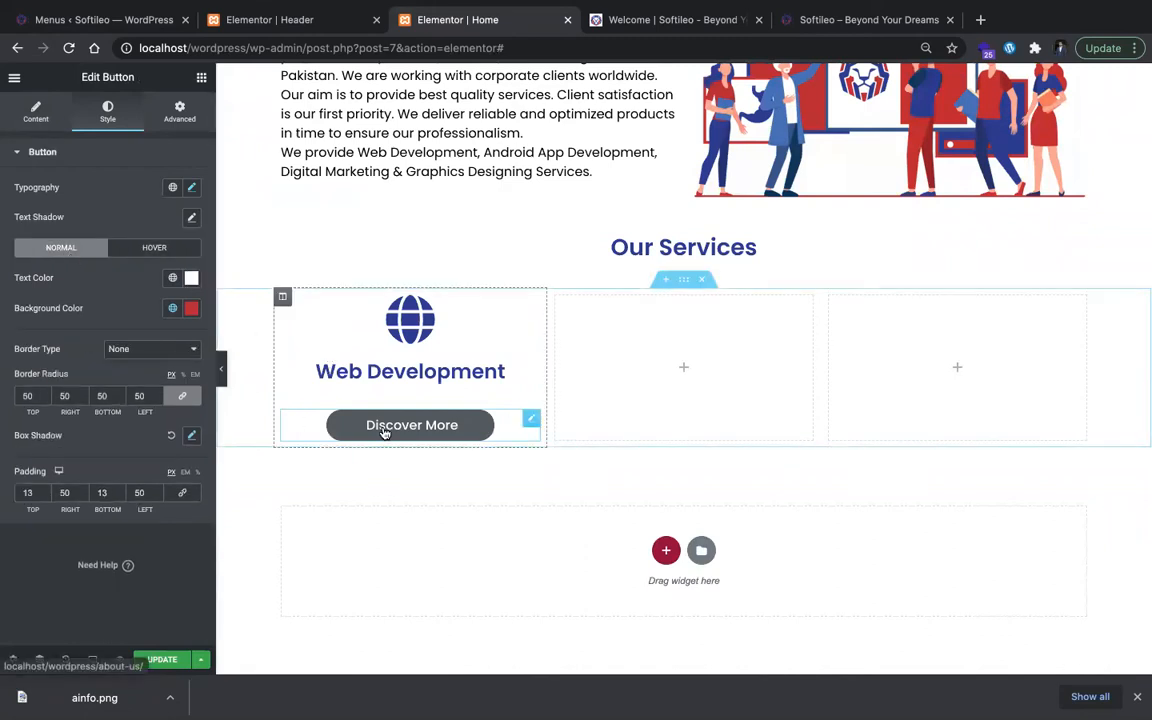
click(186, 309)
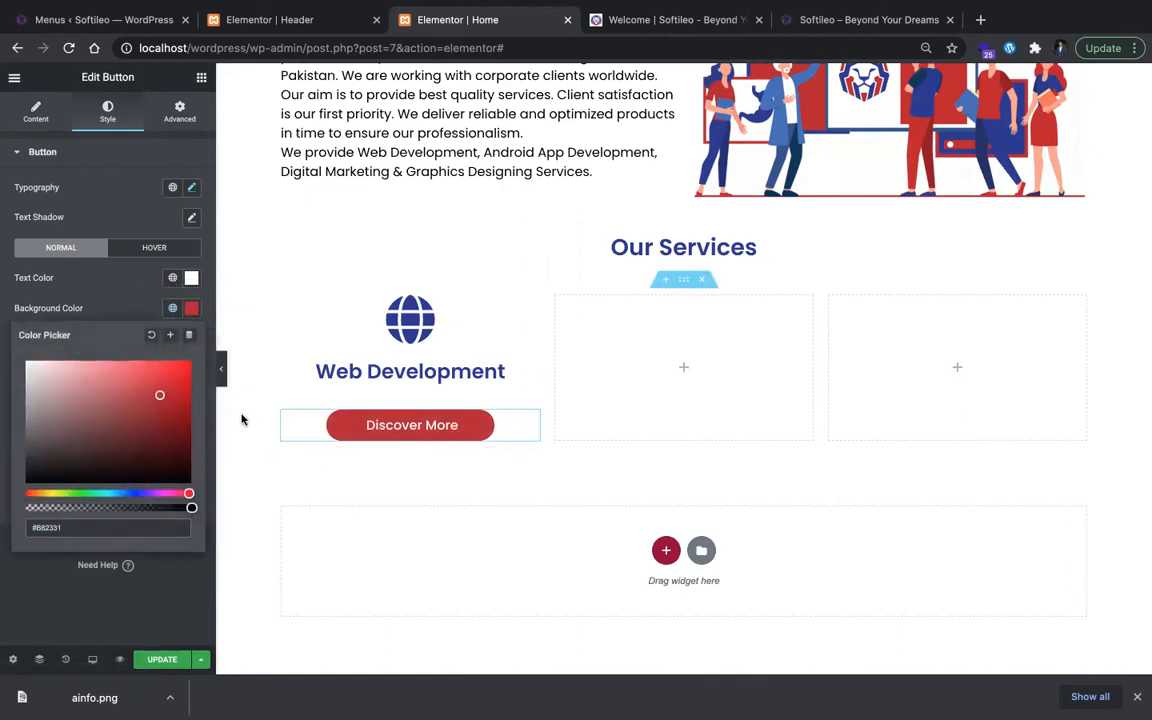
click(193, 309)
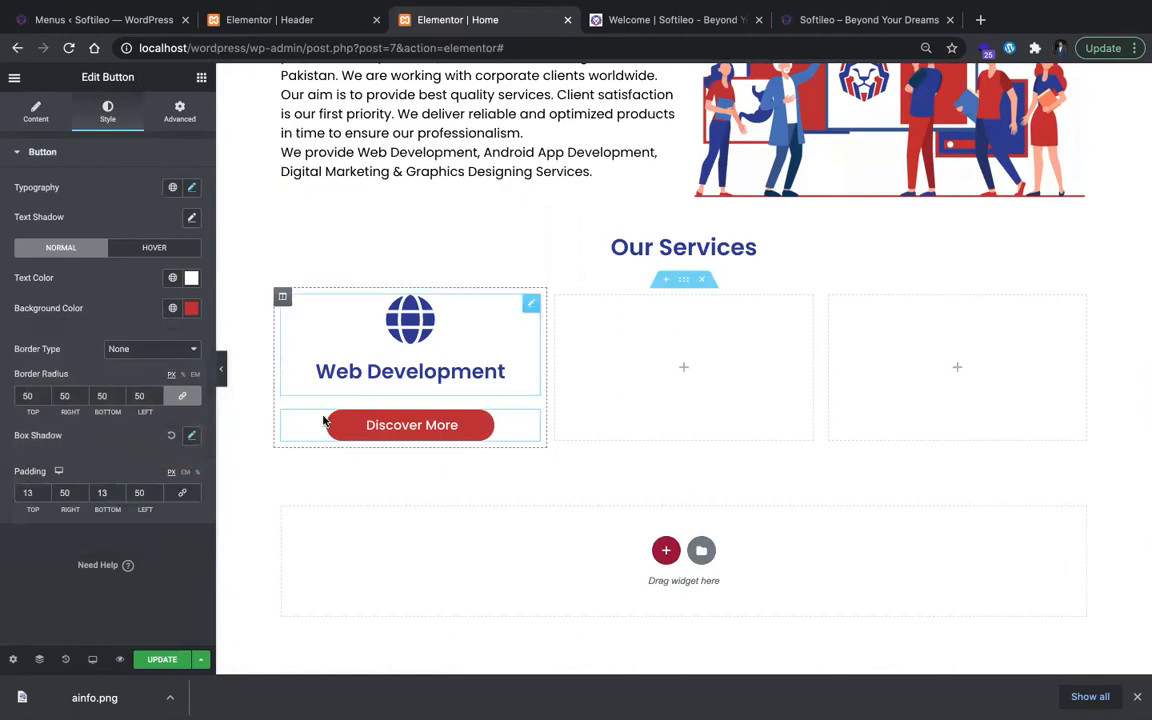
Step: Set the Discover More button's hover background color to white #FFFFFF
click(167, 248)
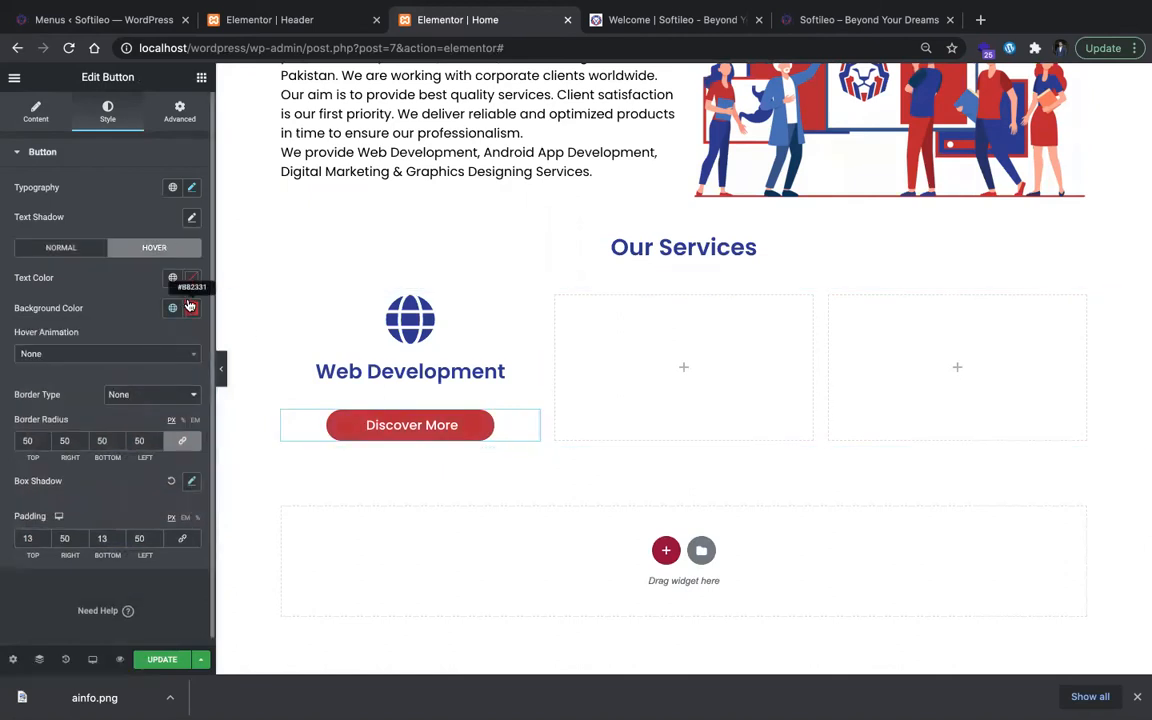
click(191, 309)
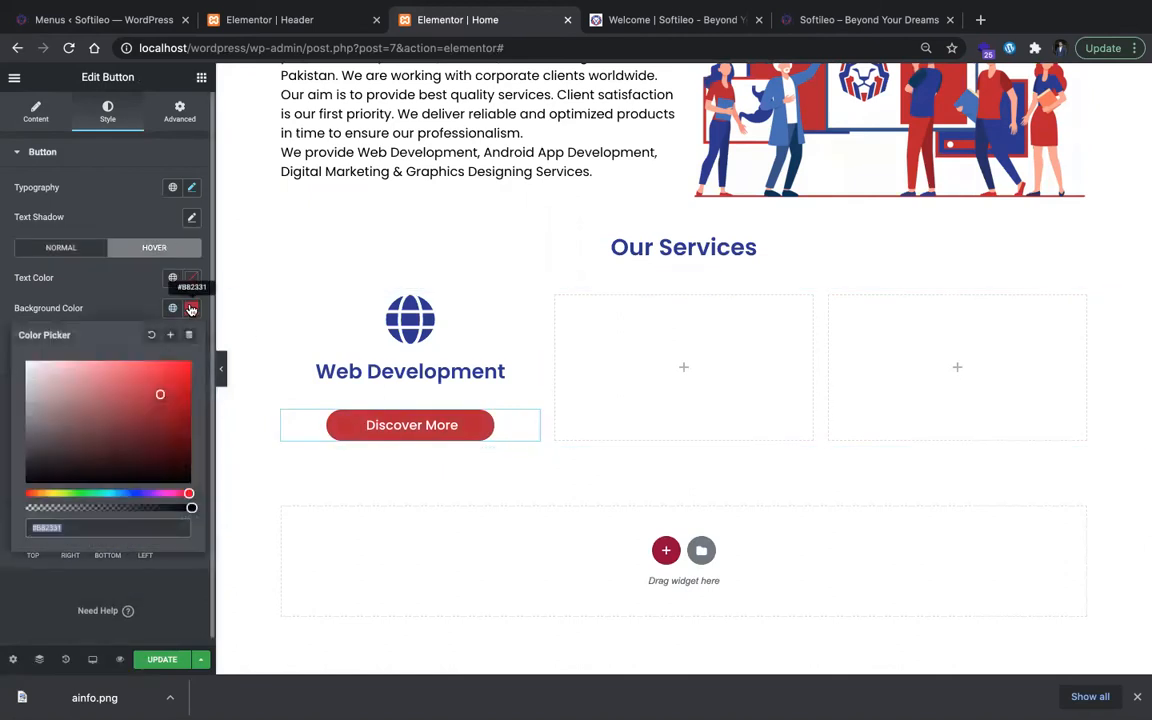
click(191, 309)
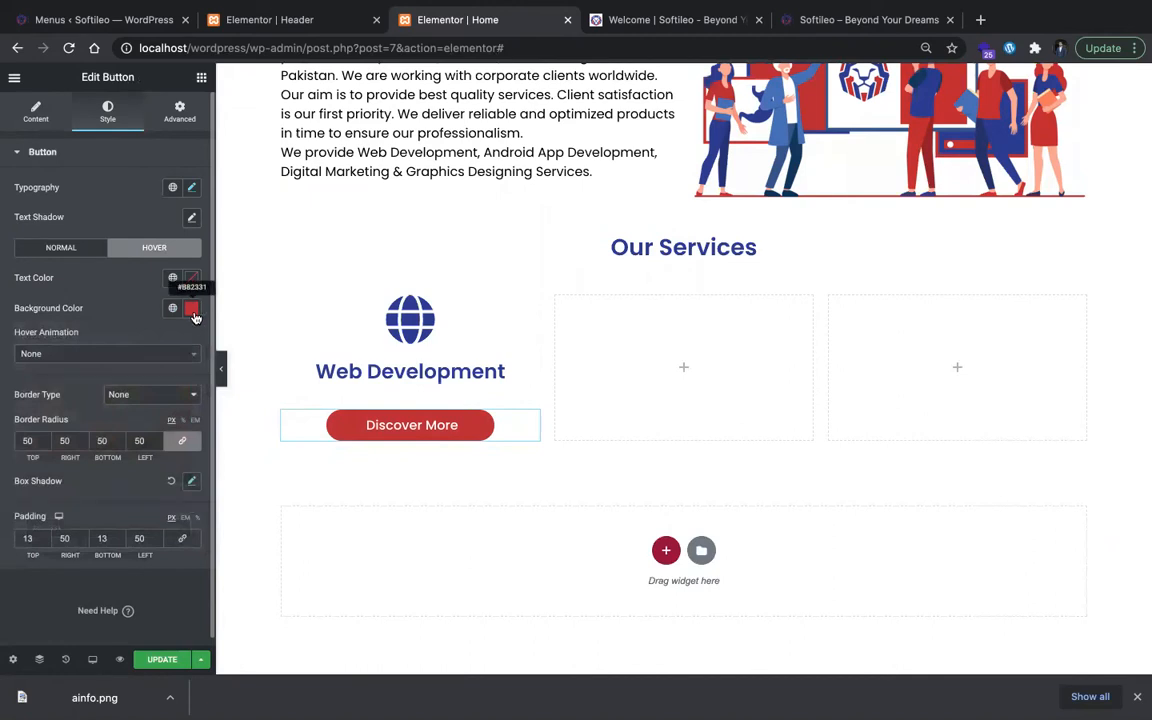
click(191, 308)
drag(33, 370, 6, 360)
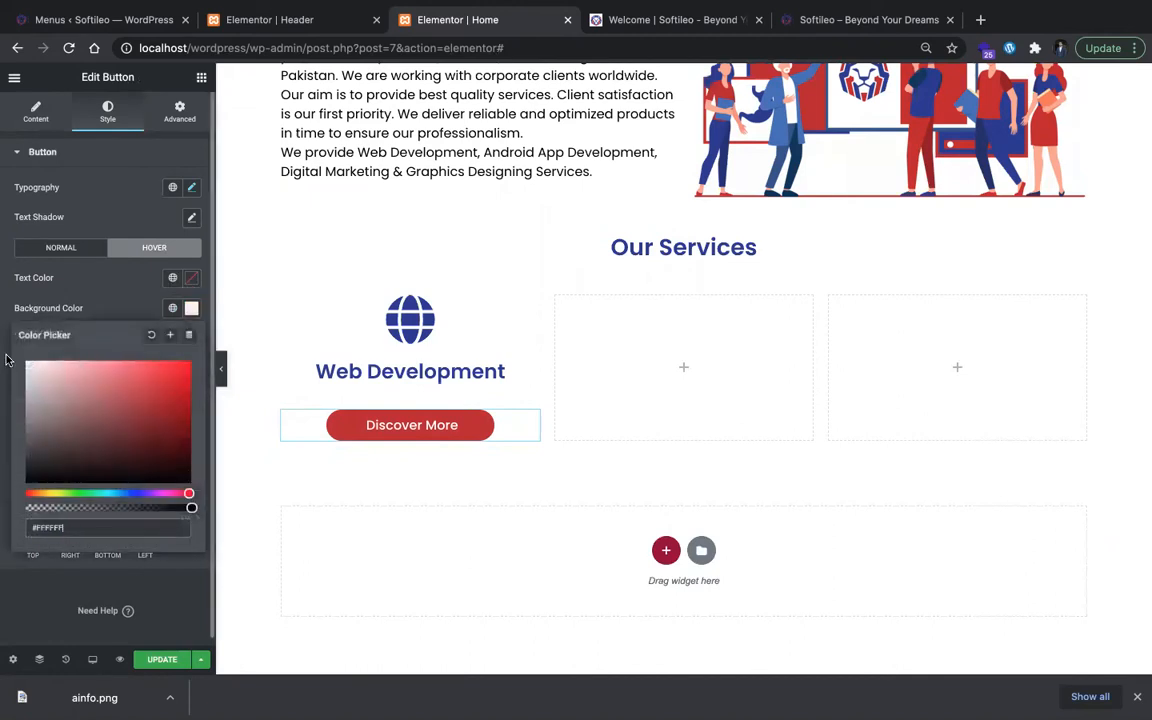
Step: Set the Discover More button's hover text color to the global red and convert it to the custom color #B82331
click(193, 279)
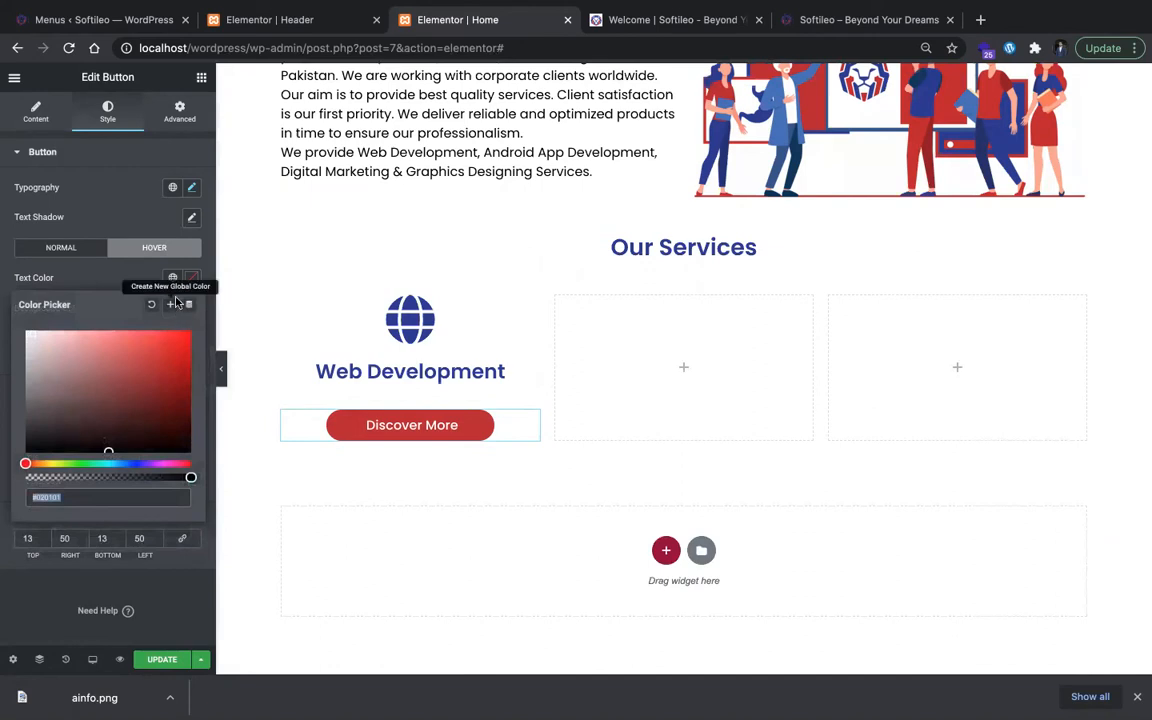
click(173, 282)
click(175, 368)
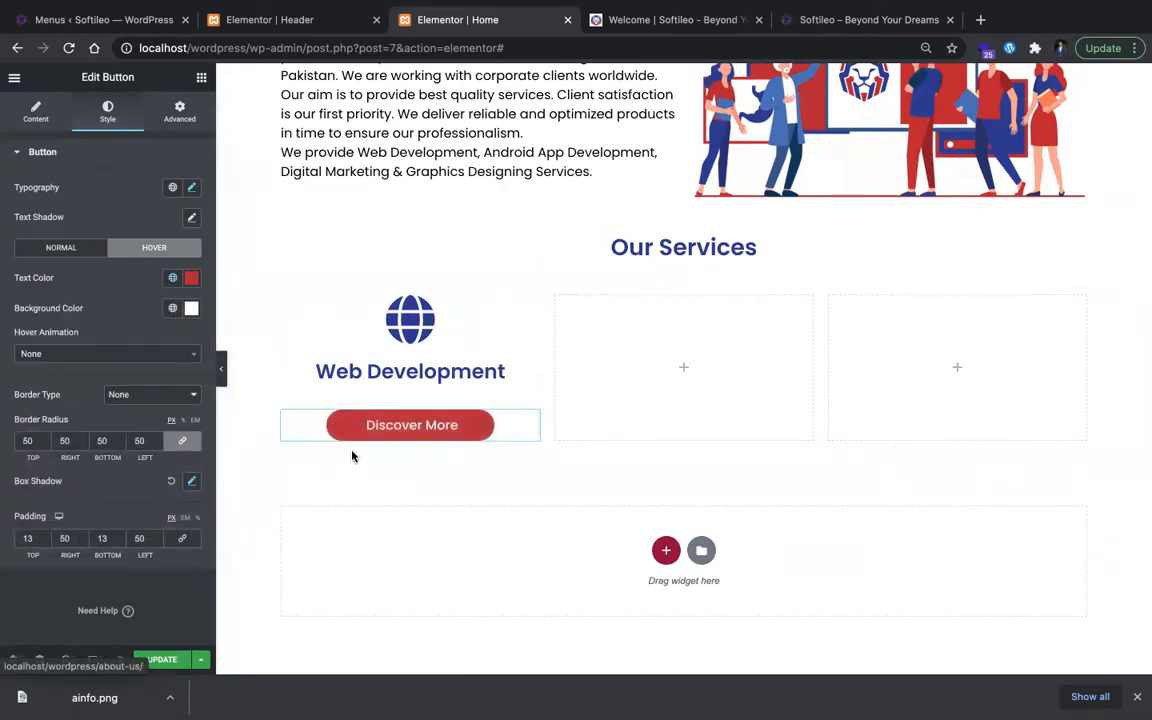
click(191, 278)
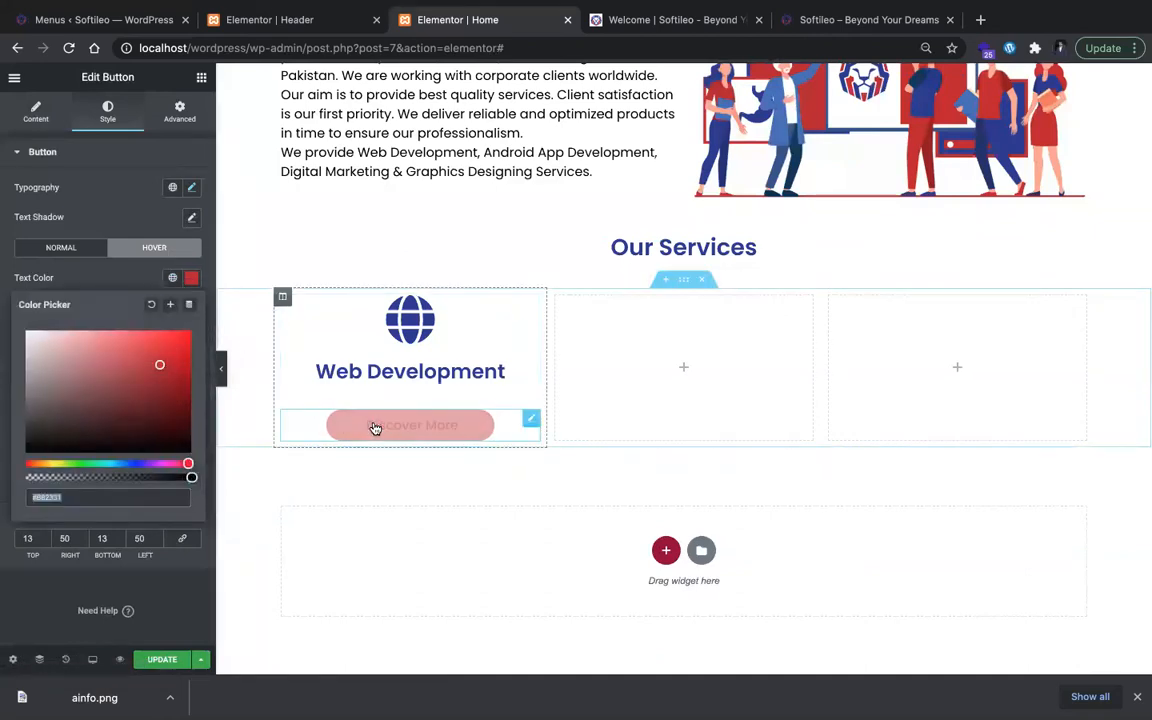
click(133, 271)
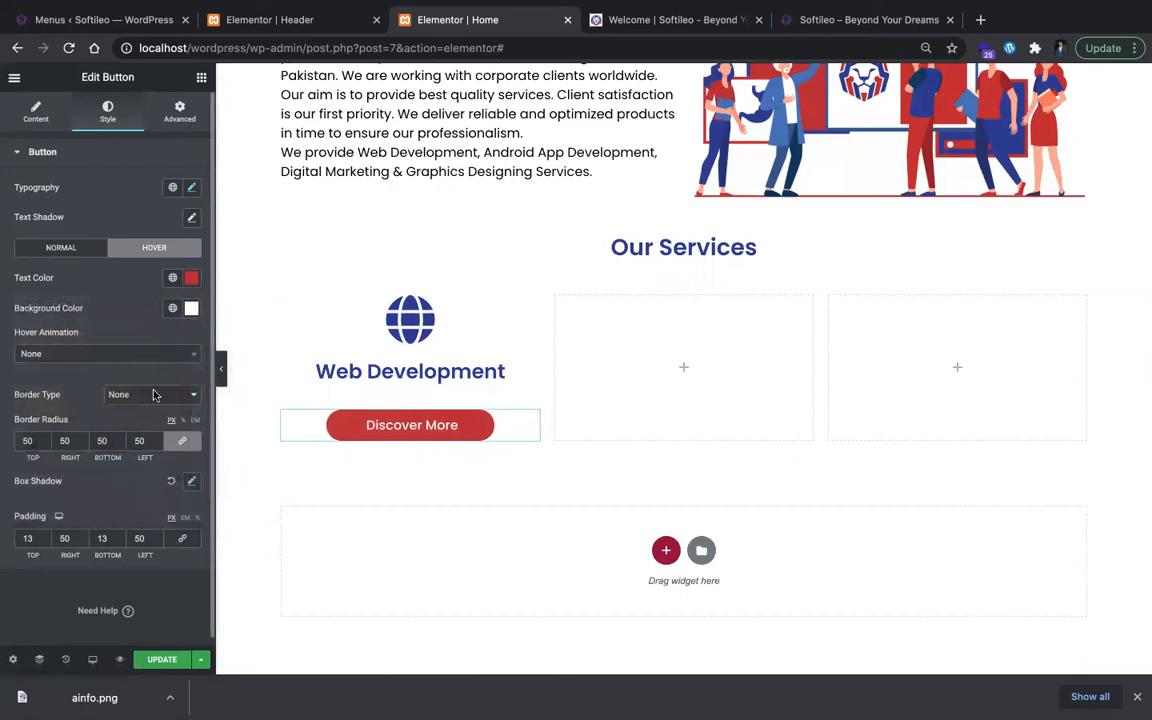
Step: Set the Discover More button's border type to Solid
scroll(146, 519, down, 1)
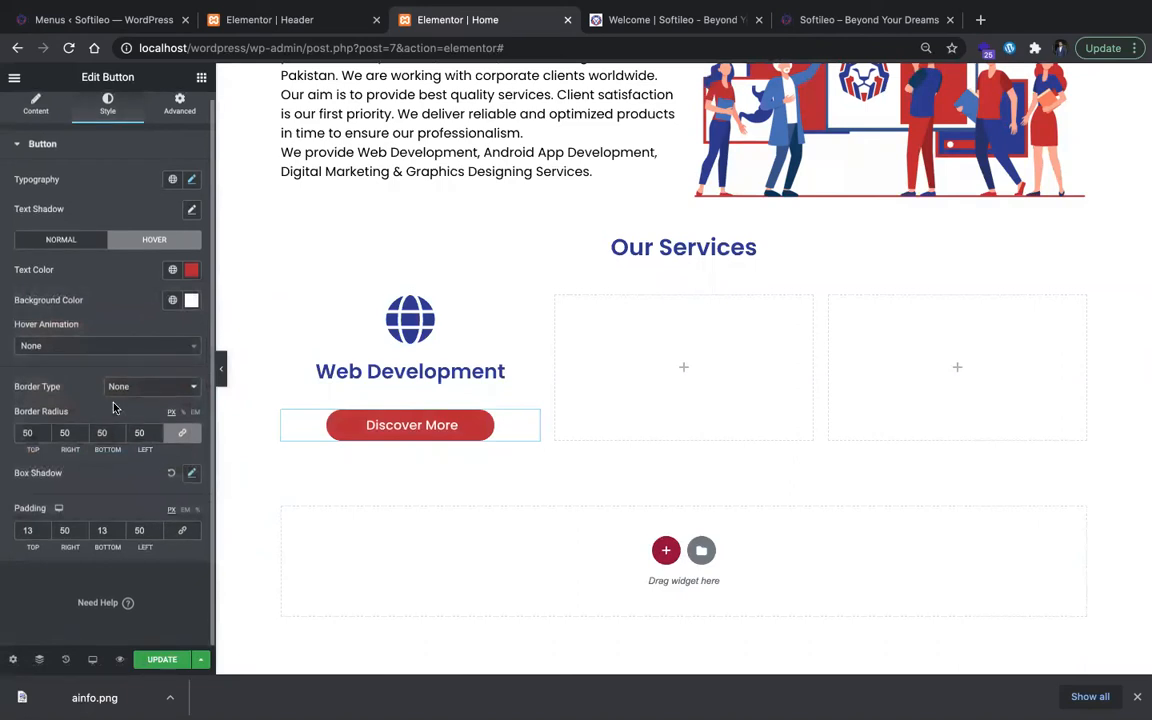
click(114, 386)
click(122, 395)
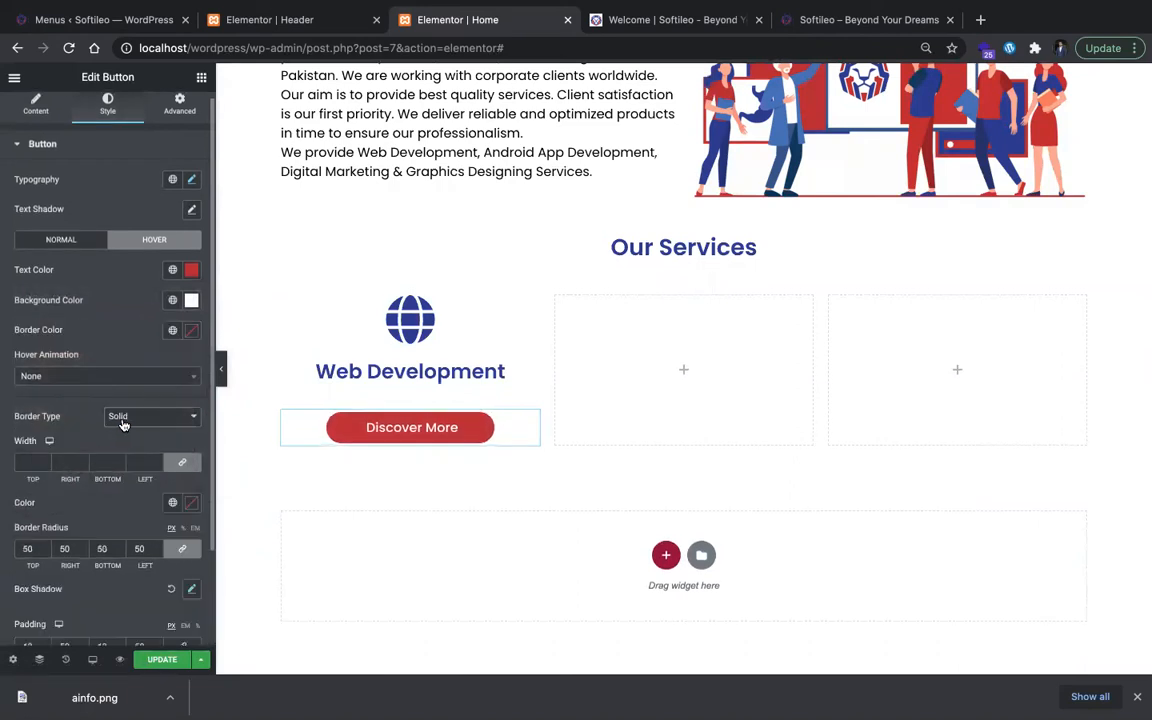
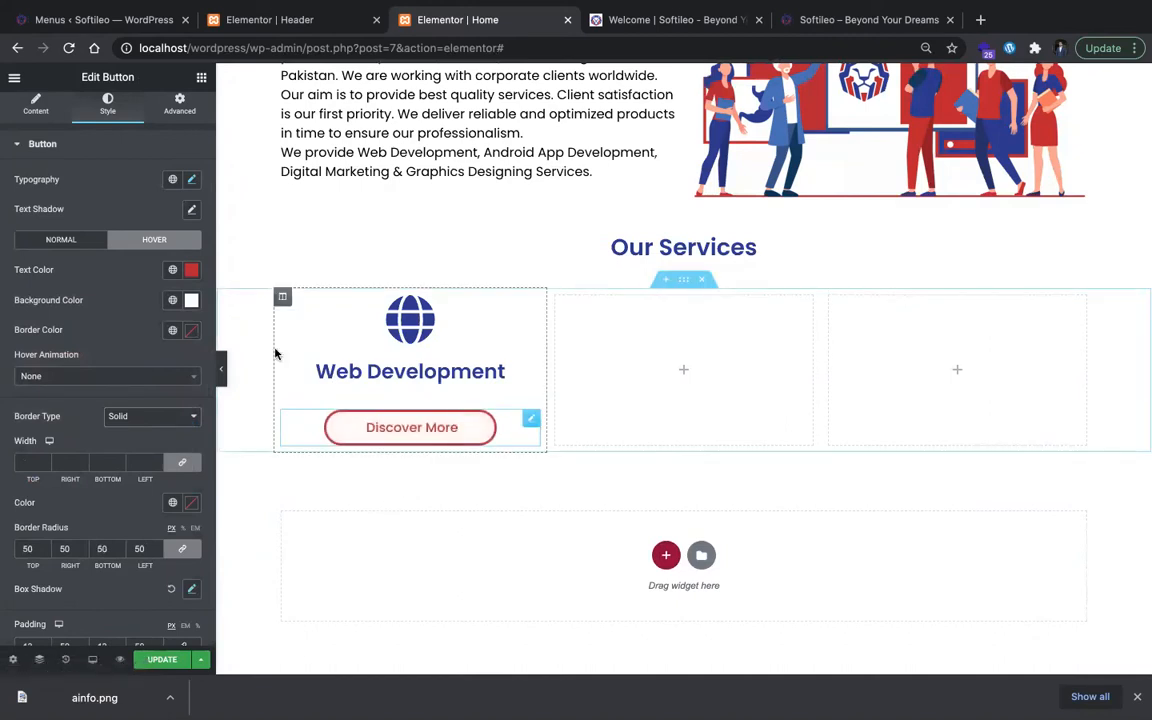
Step: Change the Web Development card button's text to "Read More"
click(31, 112)
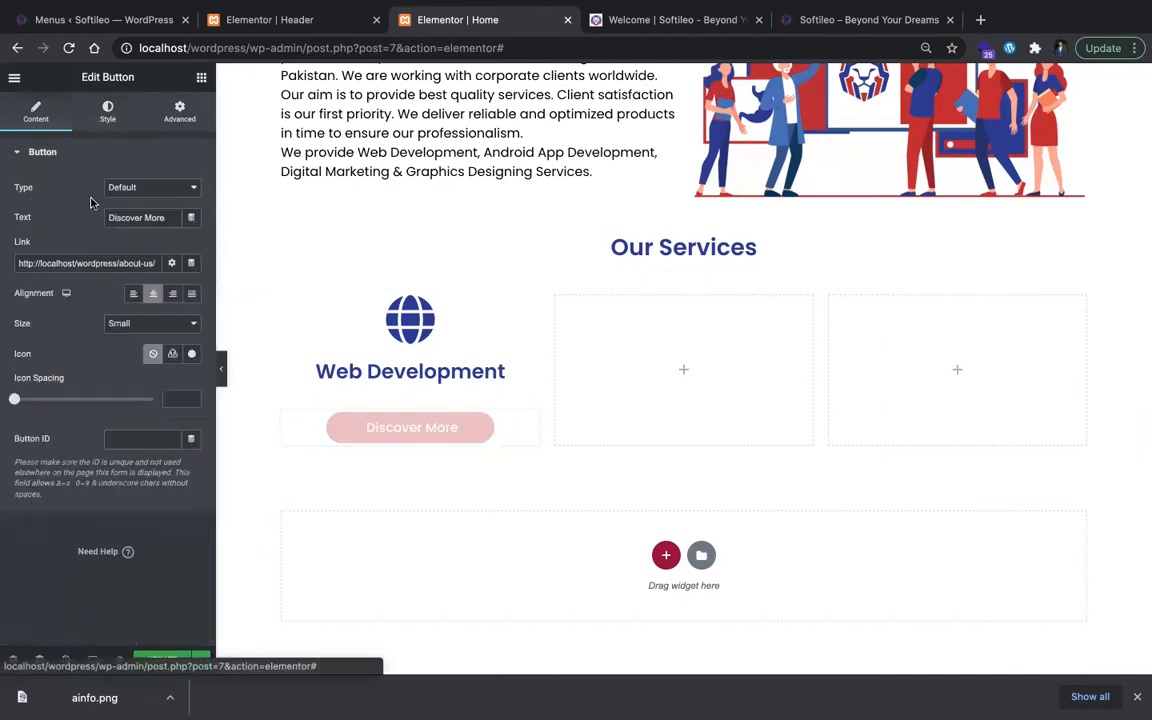
double_click(142, 211)
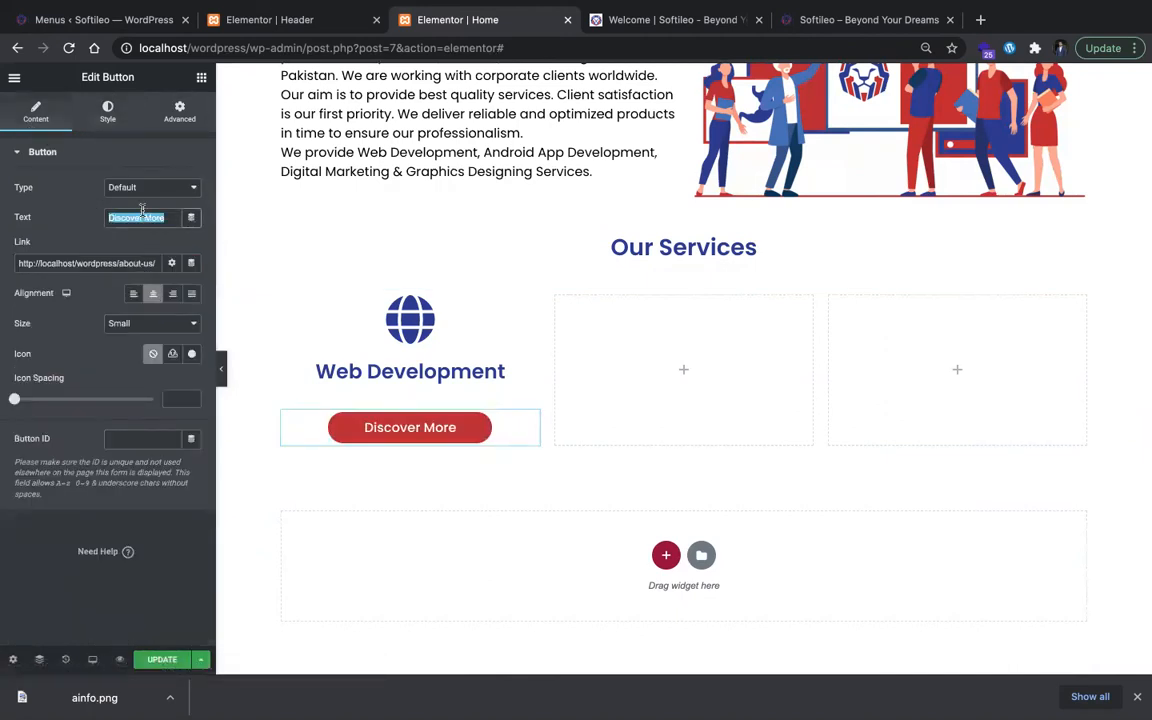
text(Read NMore)
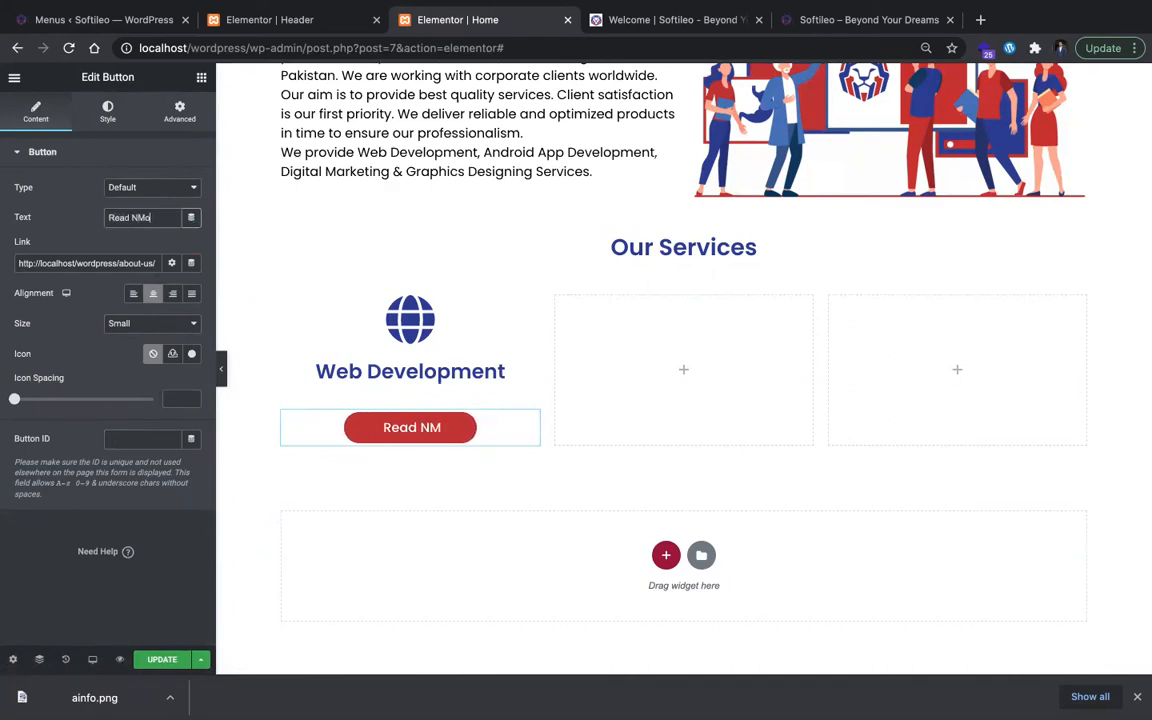
key(BackSpace)
key(BackSpace)
key(BackSpace)
key(BackSpace)
text(M)
key(BackSpace)
key(BackSpace)
text(More)
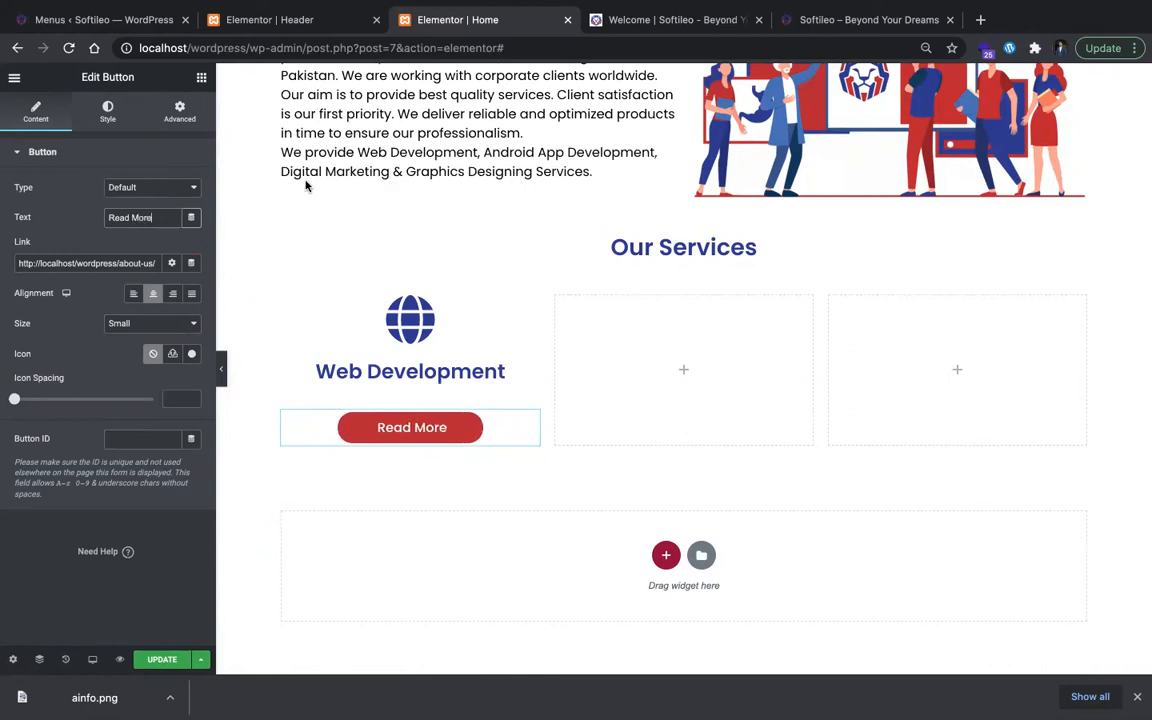
Step: Add the double right angle icon to the Read More button and set its position to After the text
click(665, 19)
click(530, 22)
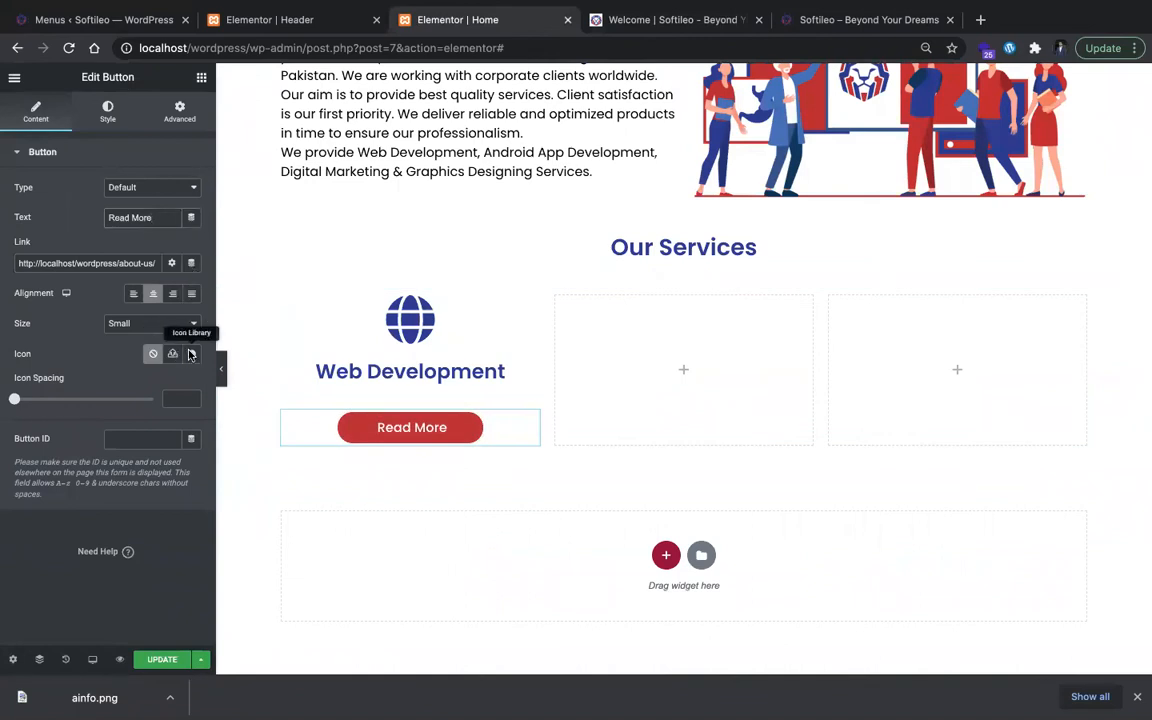
click(191, 354)
click(513, 150)
text(angle)
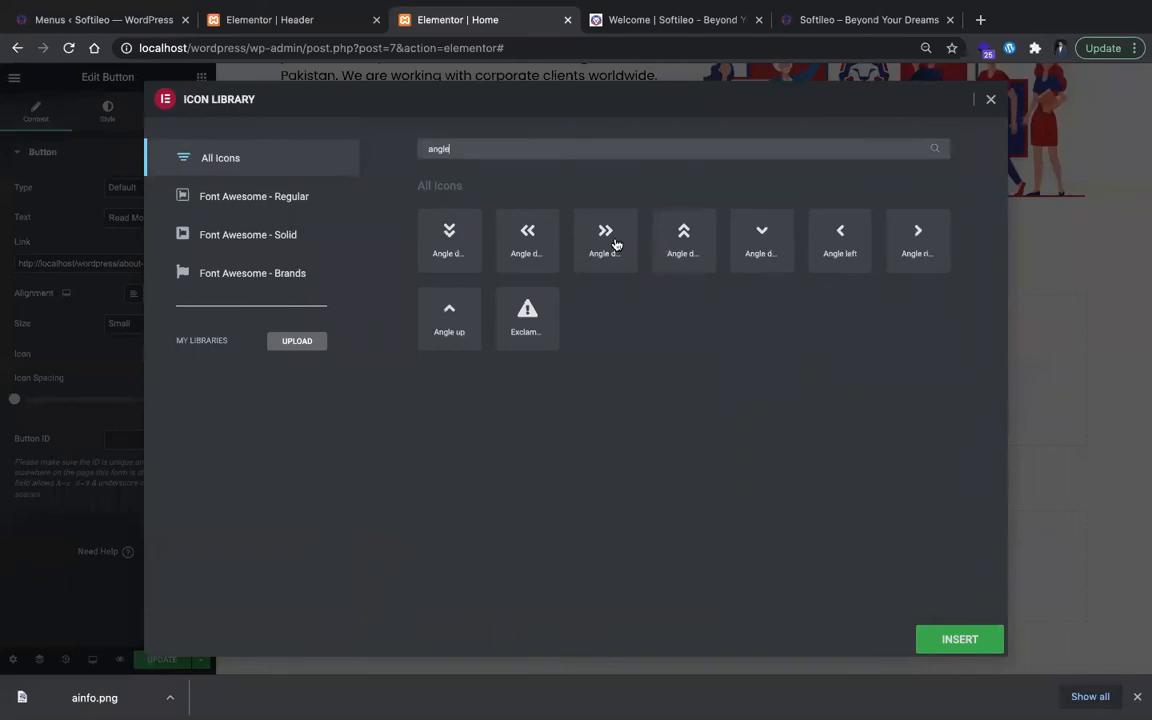
click(615, 244)
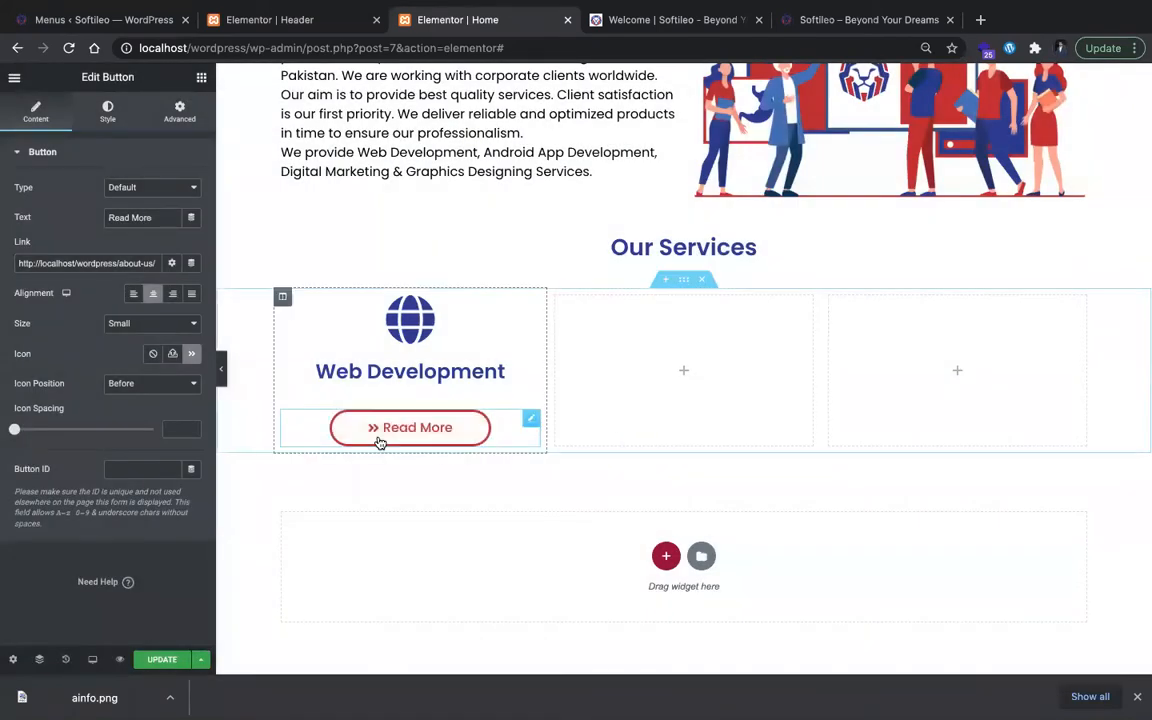
click(160, 383)
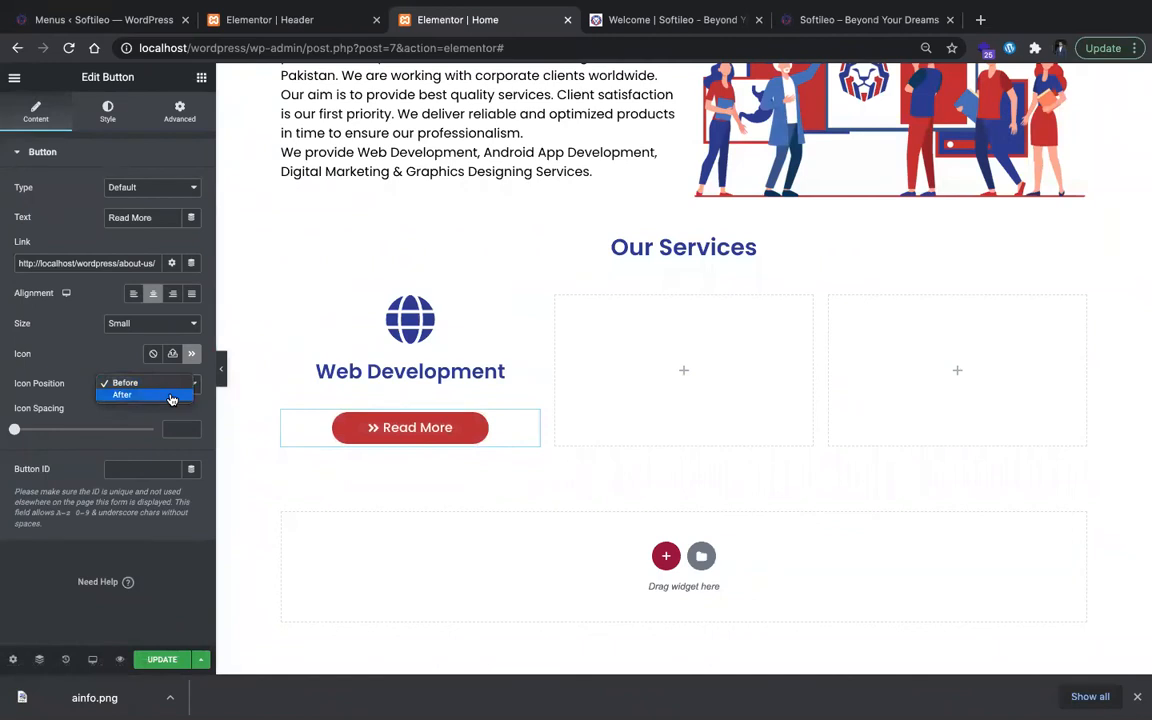
click(171, 395)
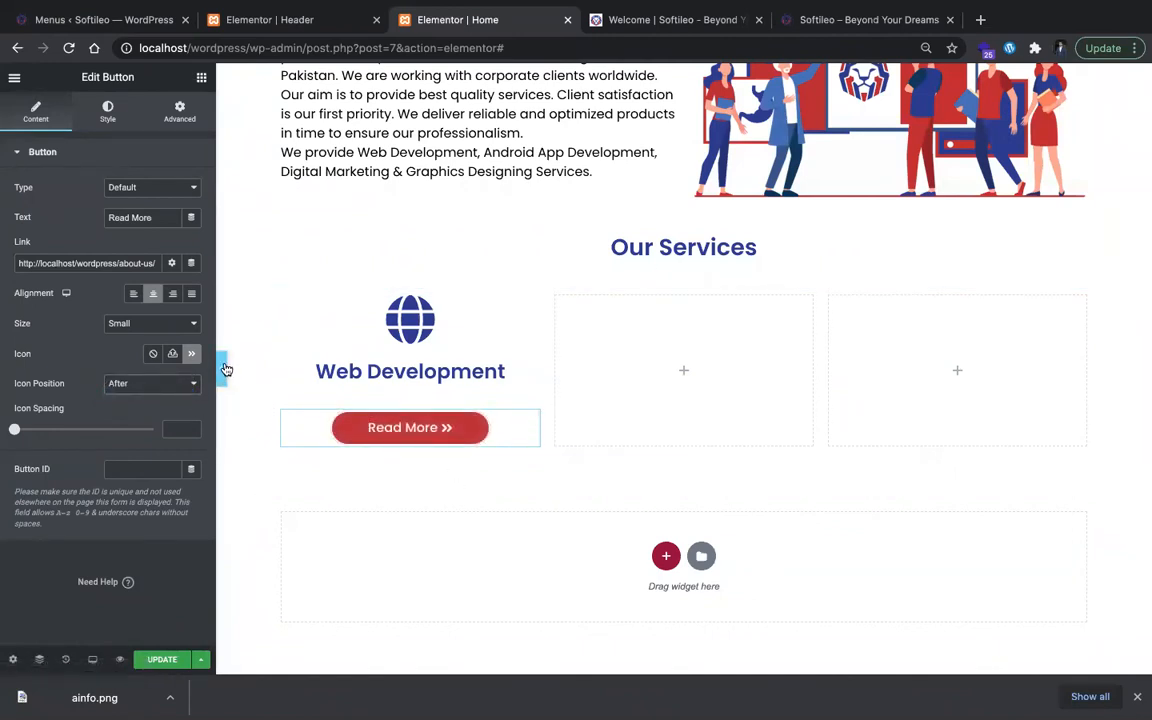
Step: Add an outline box shadow with a blur of 3 to the column holding the Web Development card
key(ctrl+Tab)
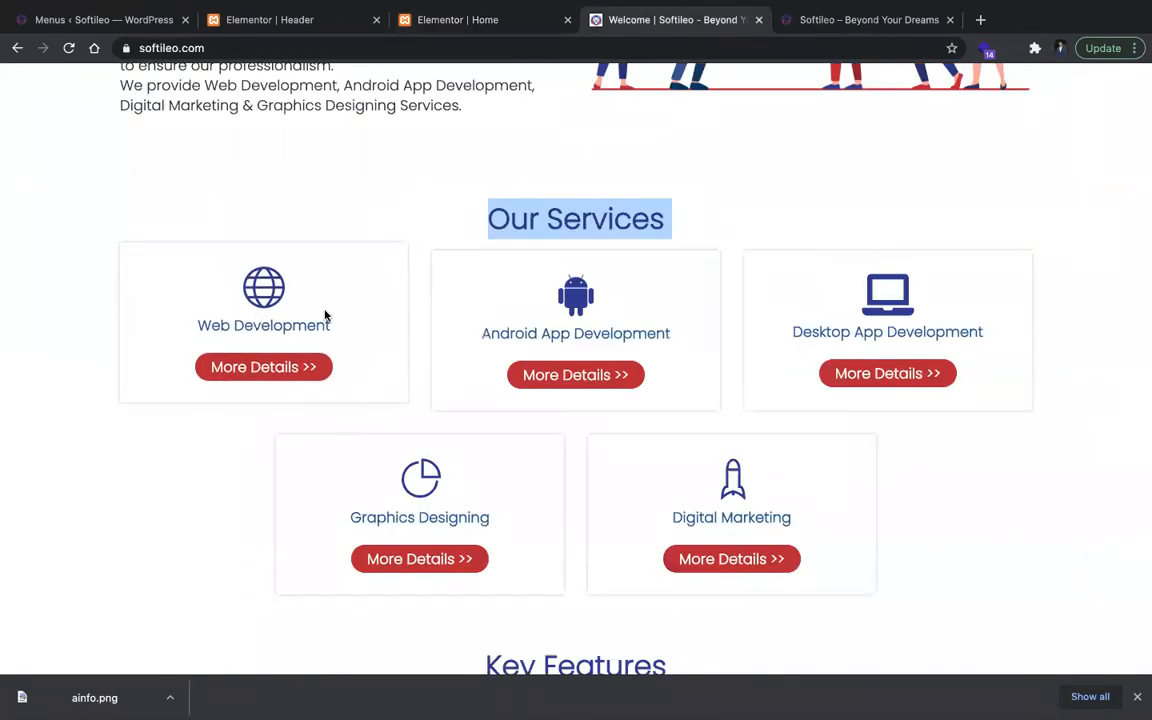
click(501, 22)
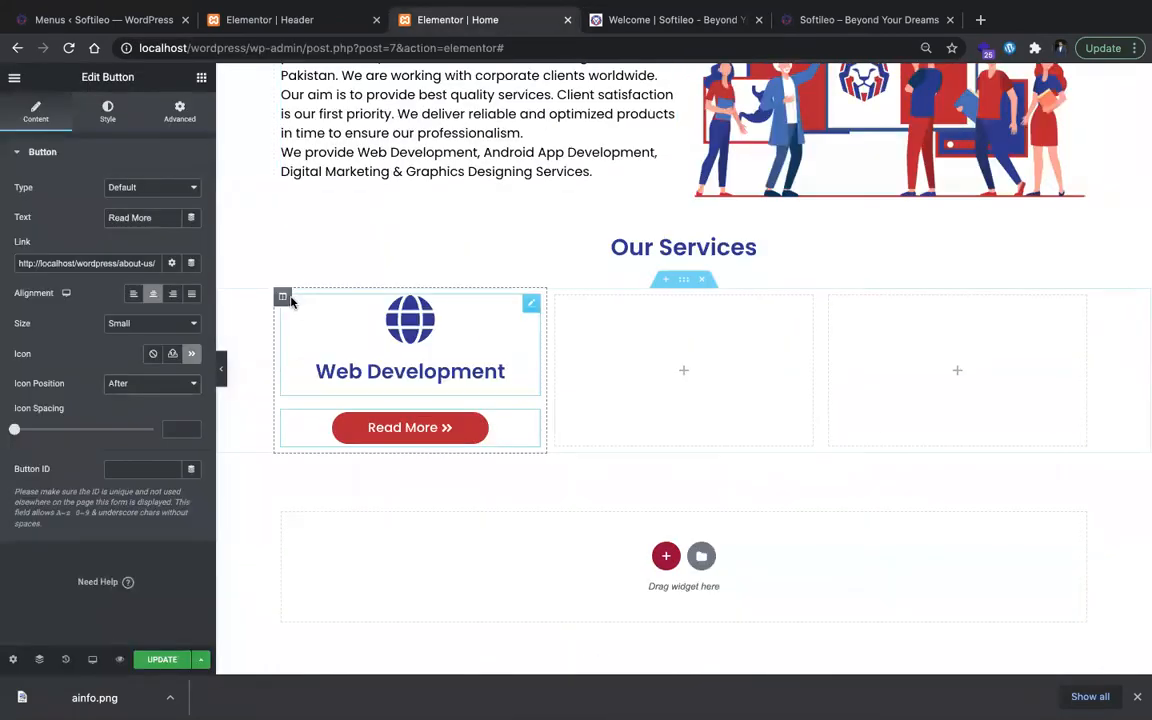
click(283, 297)
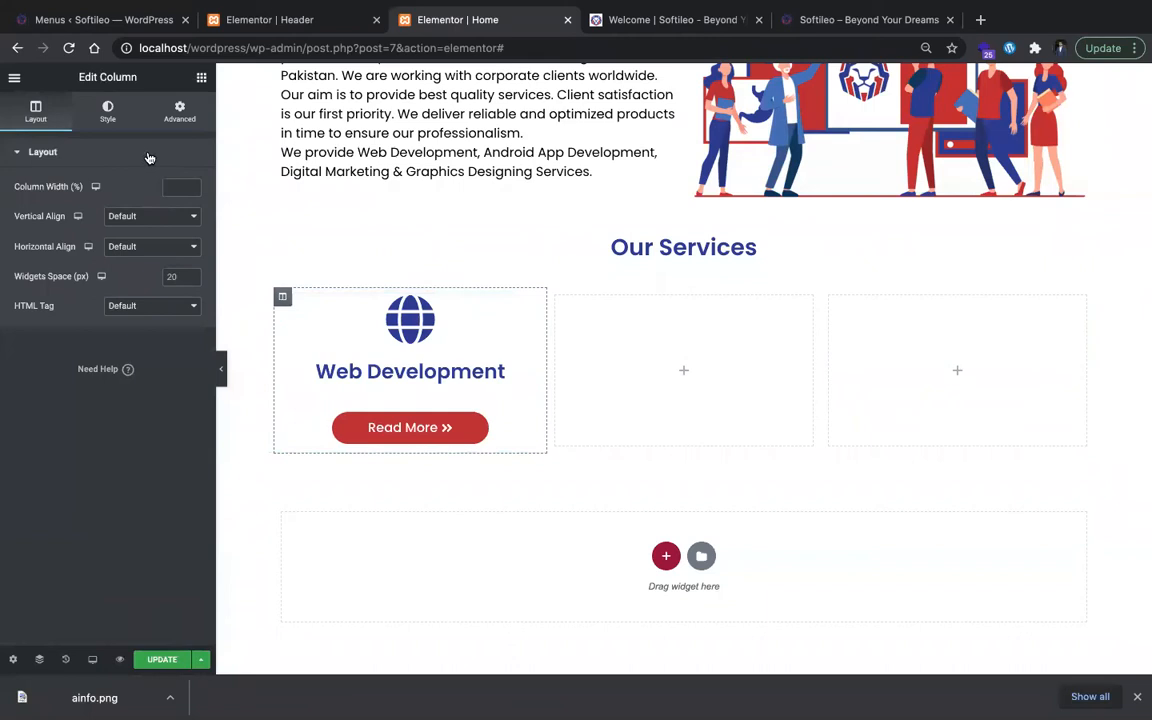
click(108, 112)
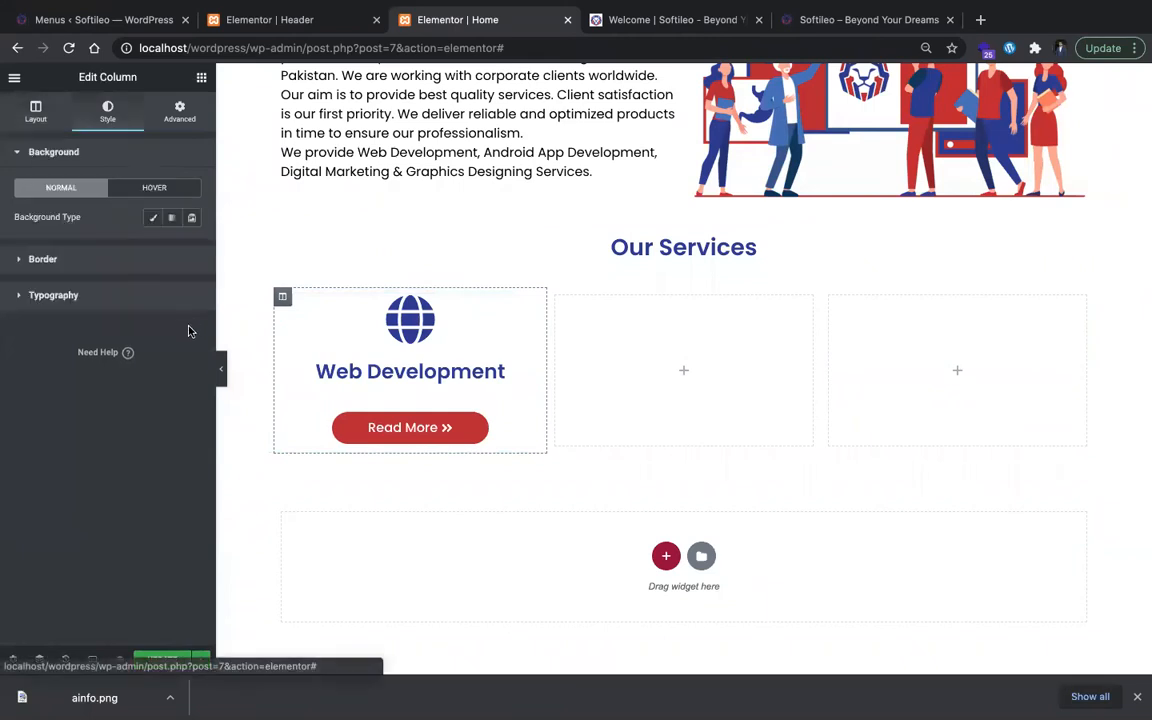
click(121, 261)
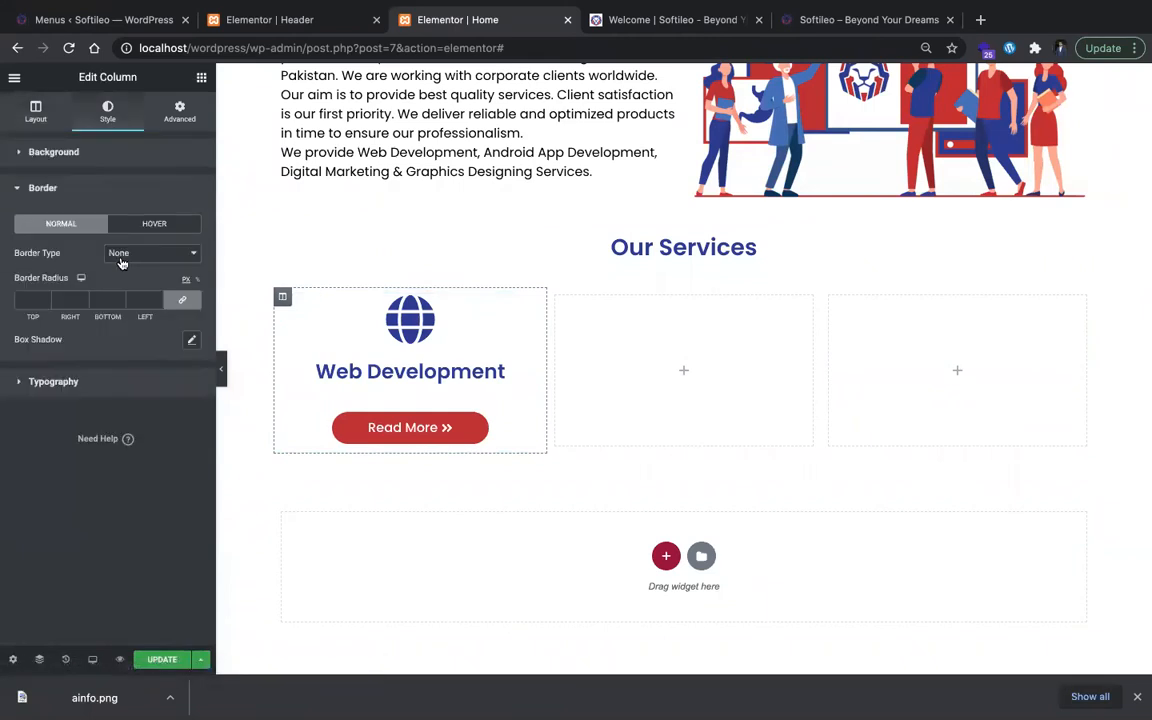
click(192, 341)
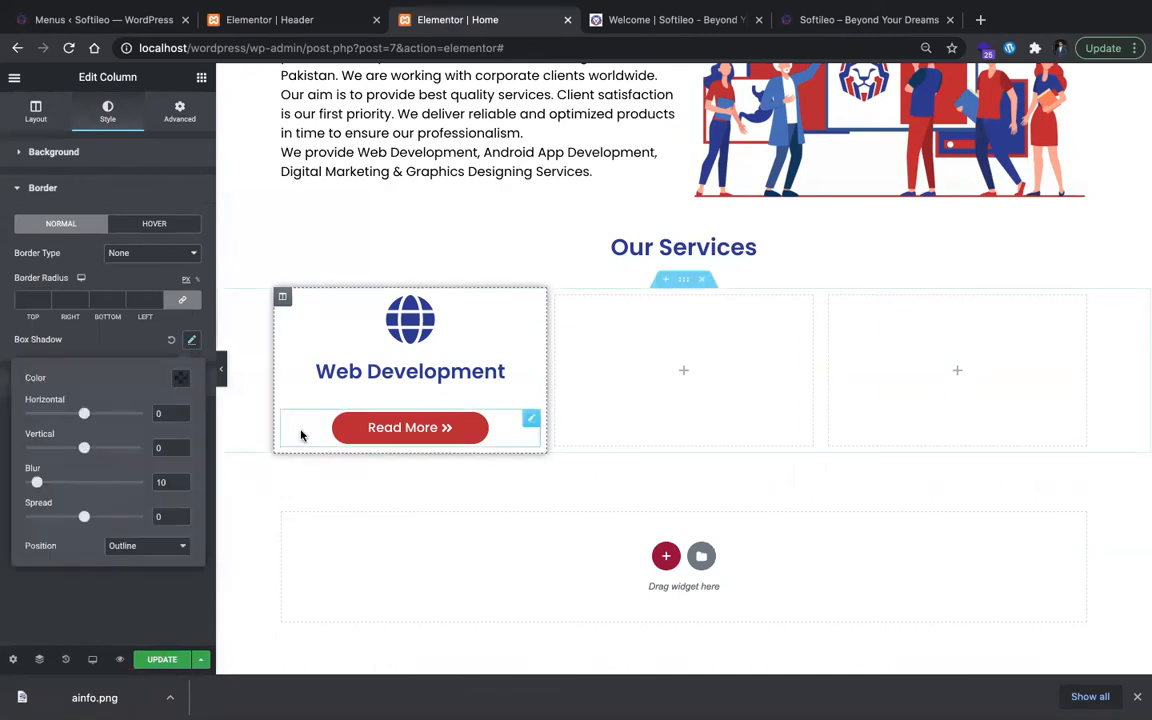
key(BackSpace)
key(BackSpace)
text(3)
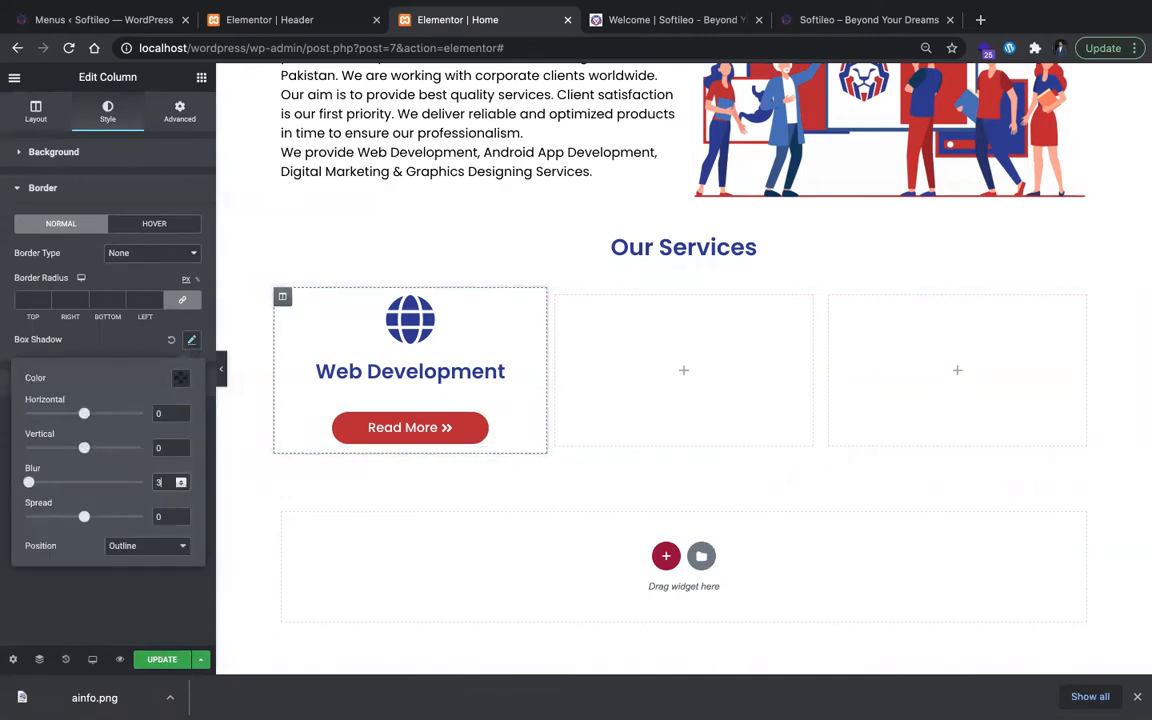
Step: Set the Web Development column's box shadow color to rgba(128, 128, 128, 0.5)
click(181, 377)
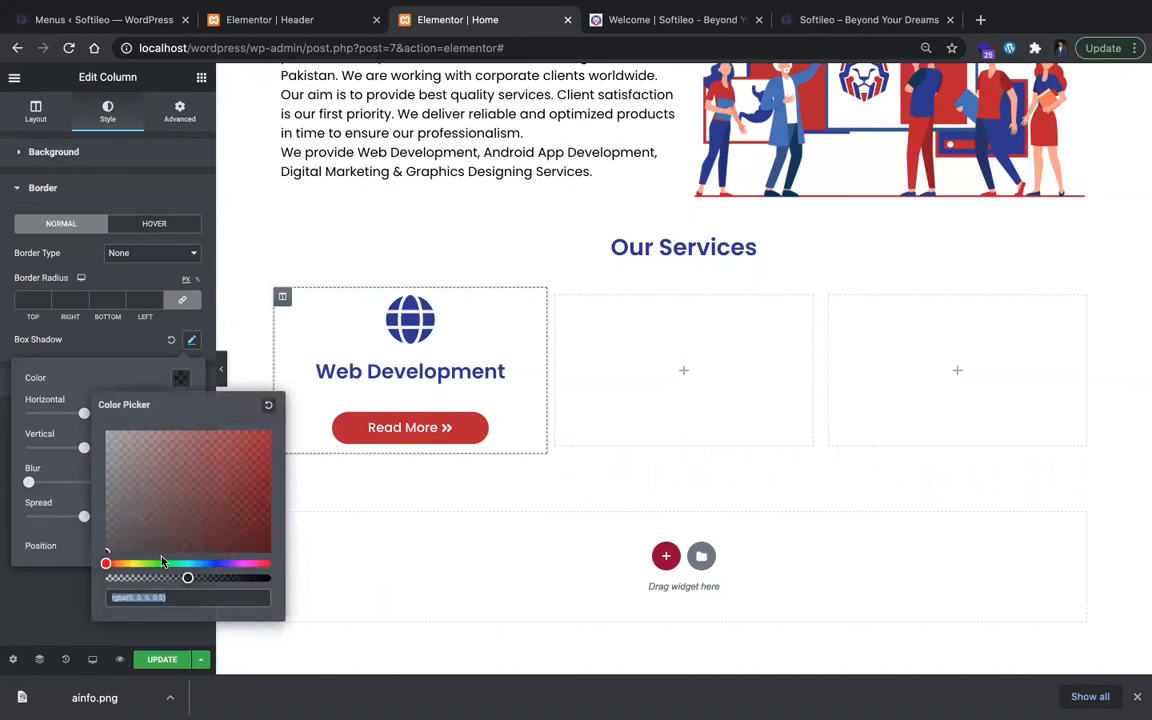
click(160, 596)
text(128)
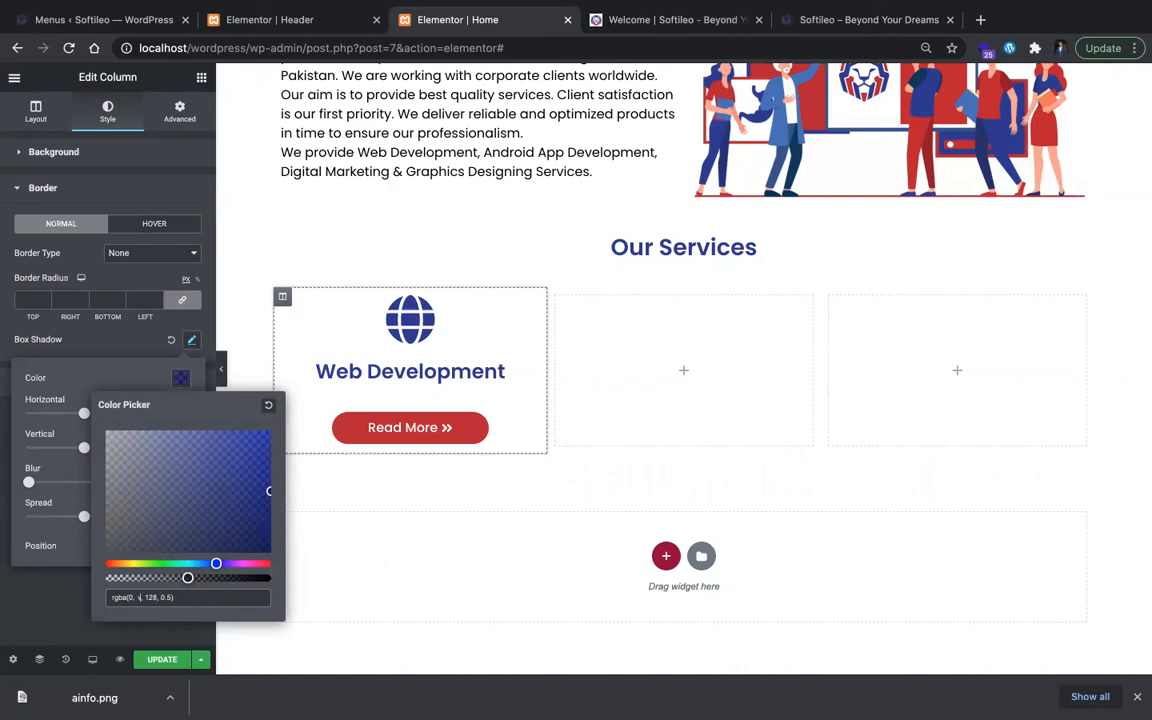
text(128, )
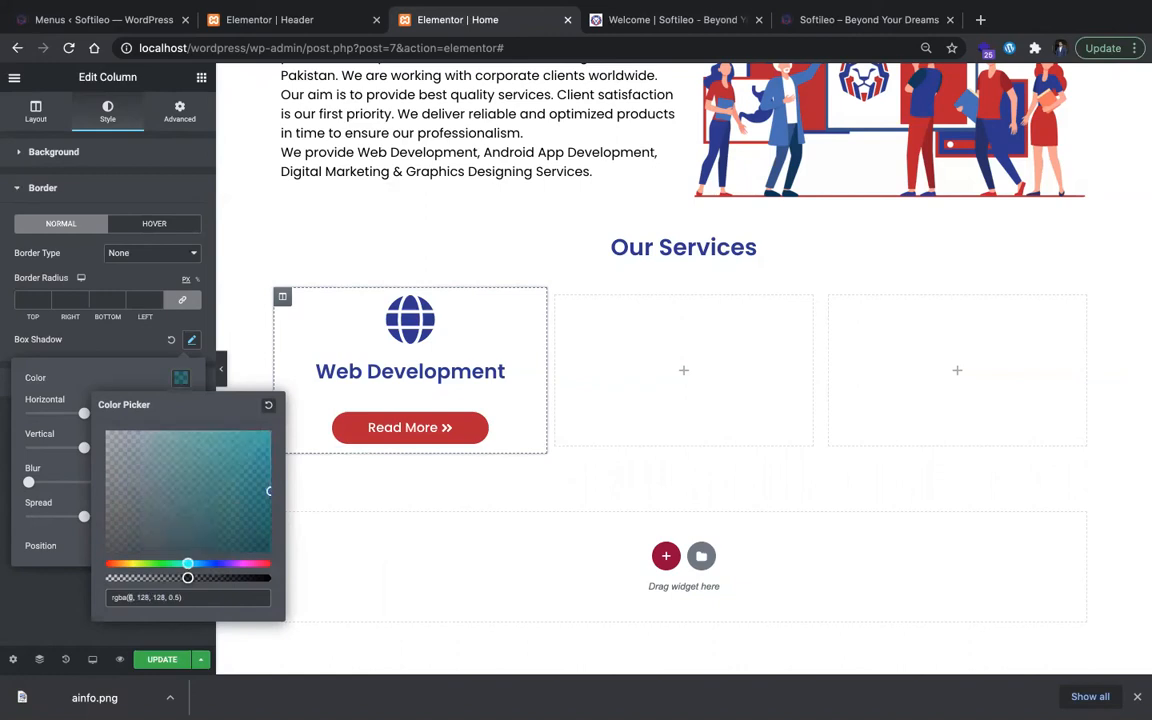
text(128)
click(428, 555)
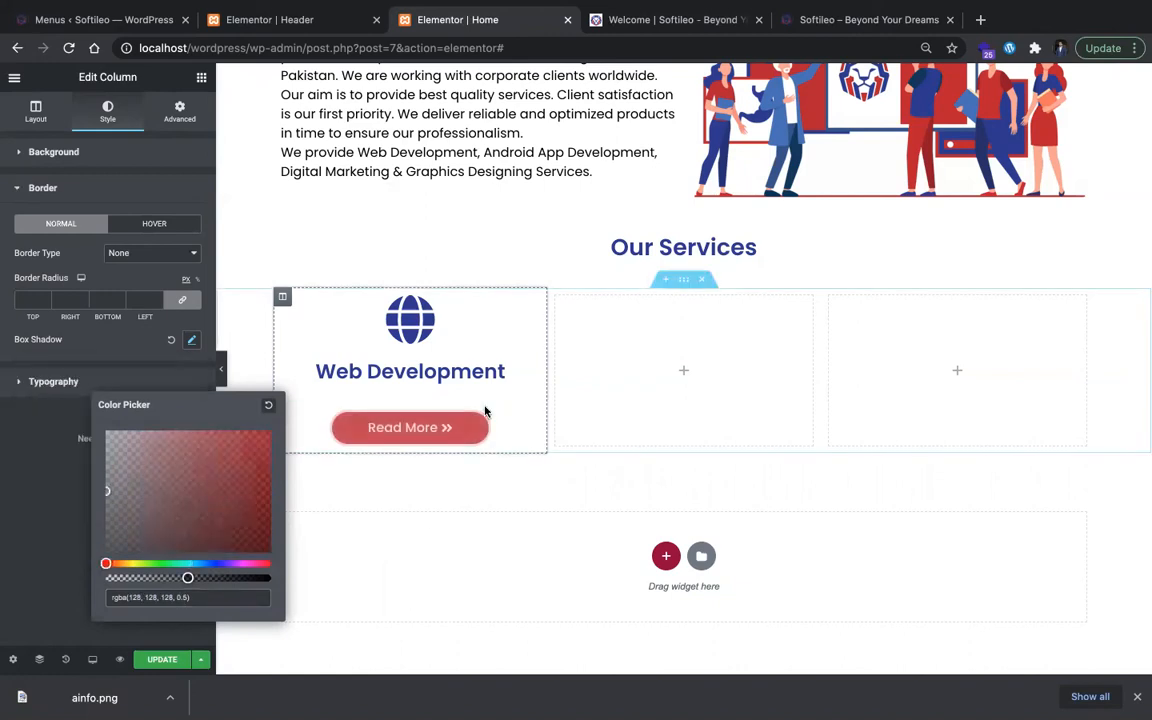
click(149, 345)
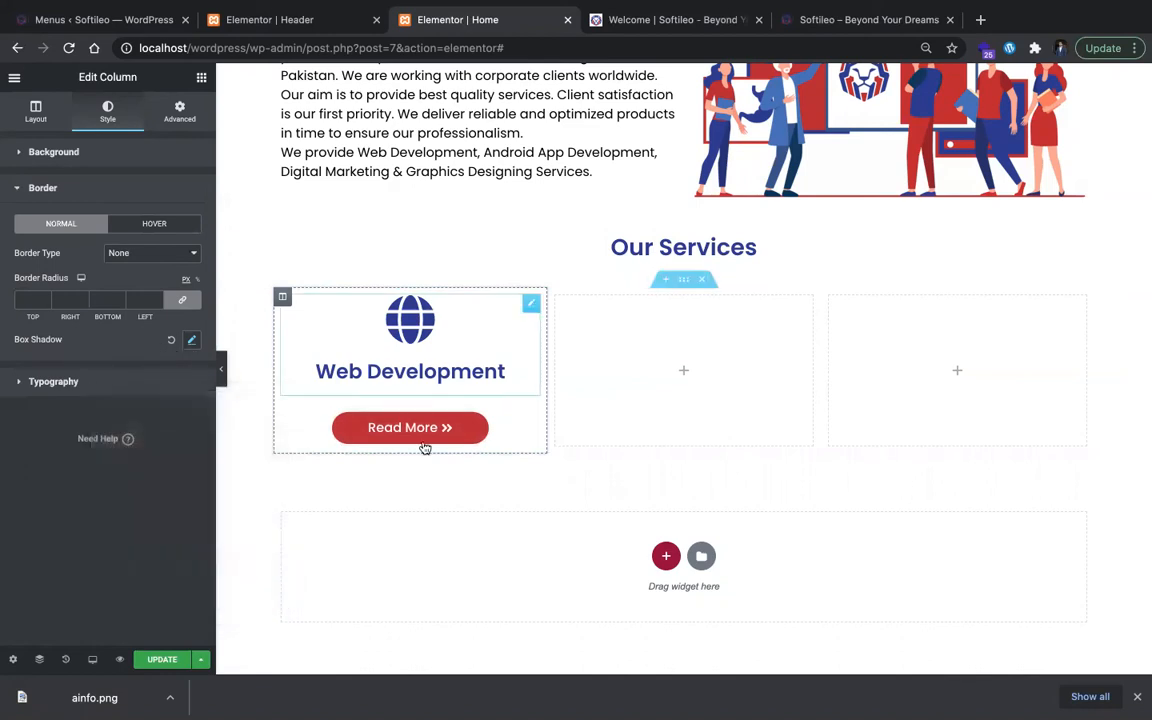
click(152, 224)
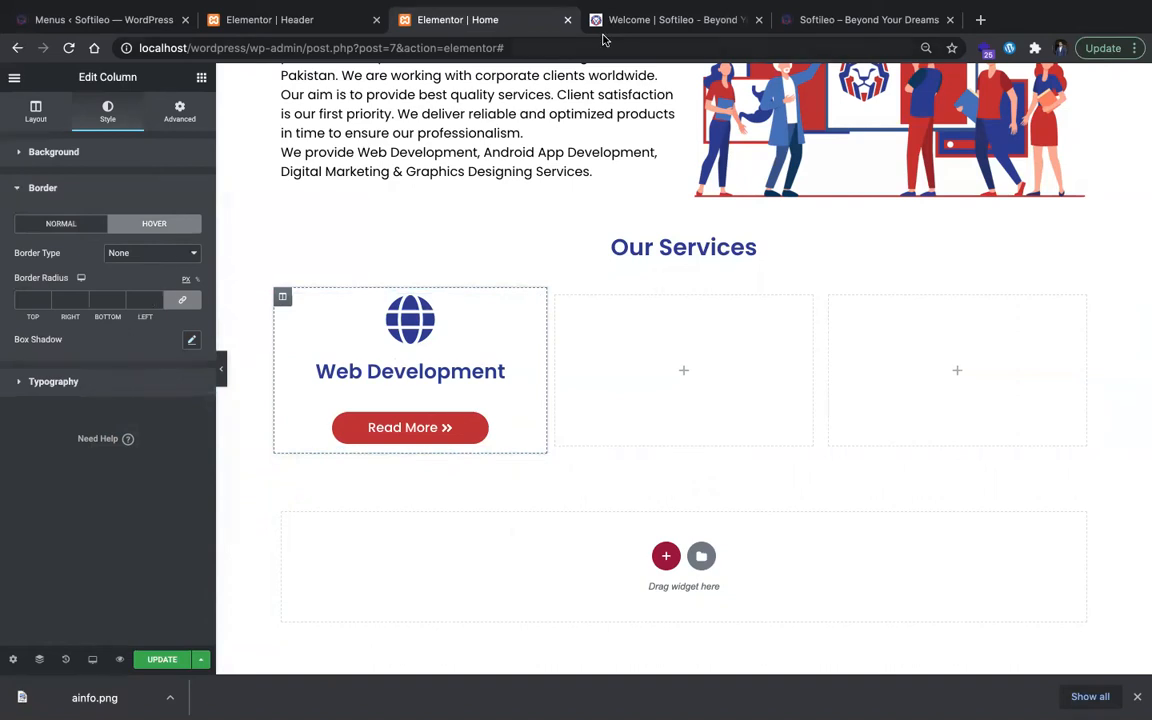
click(605, 20)
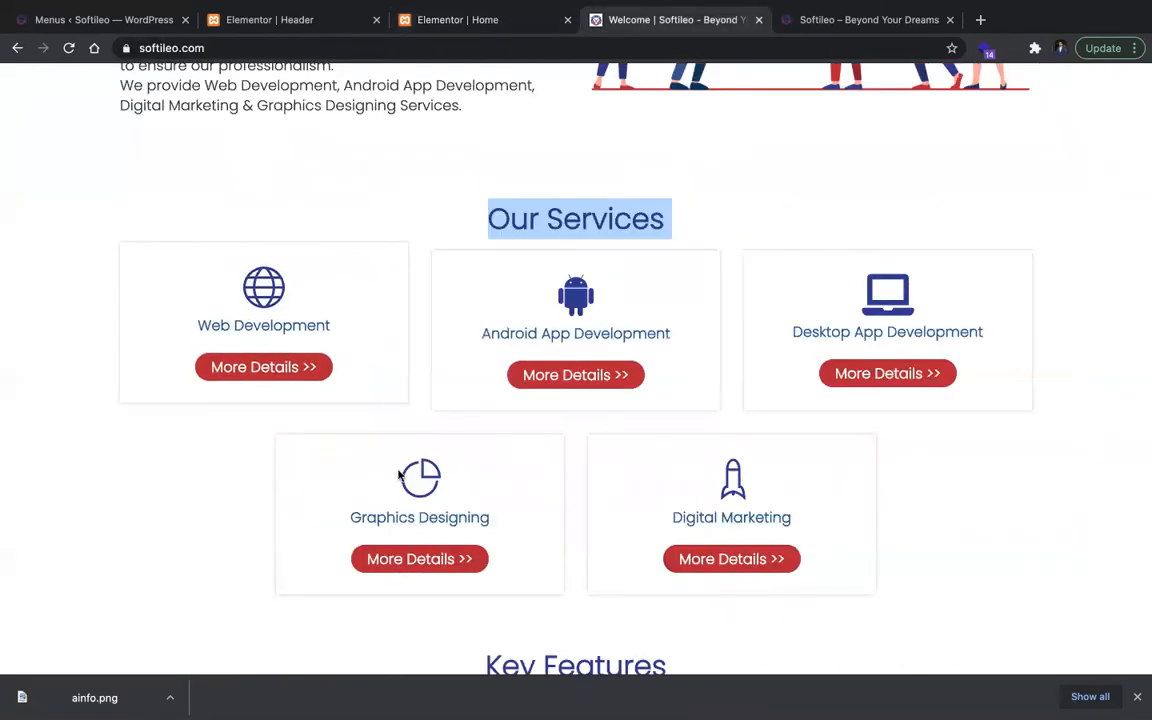
click(482, 20)
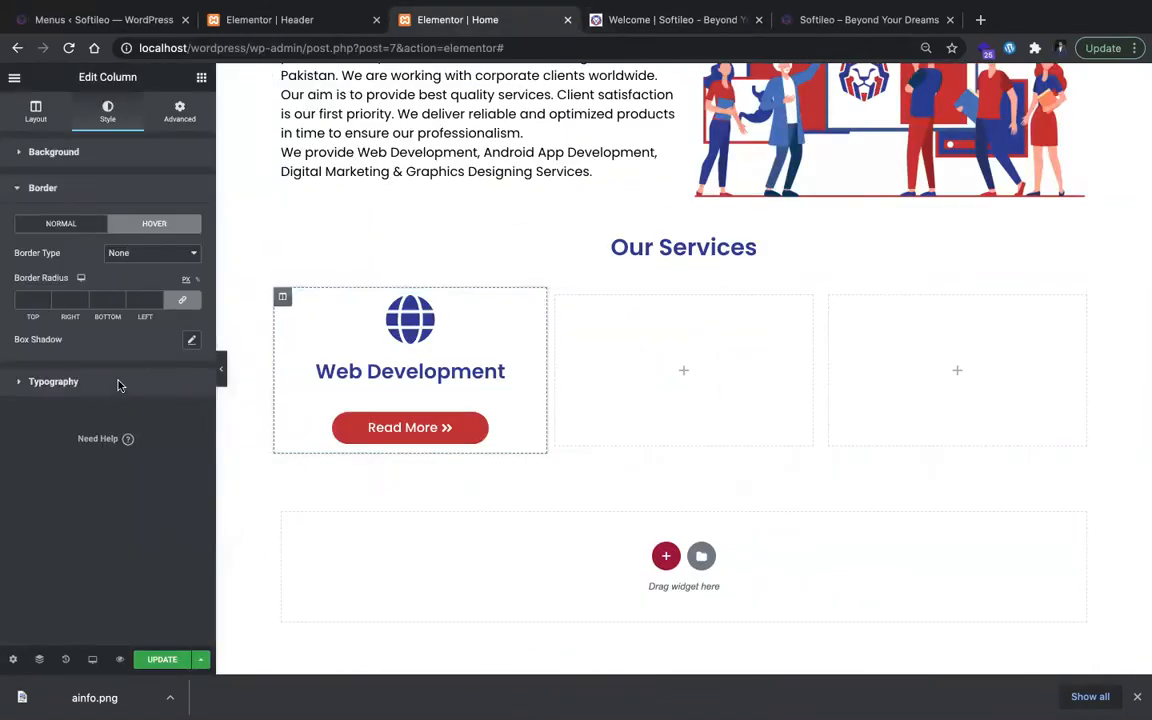
click(117, 383)
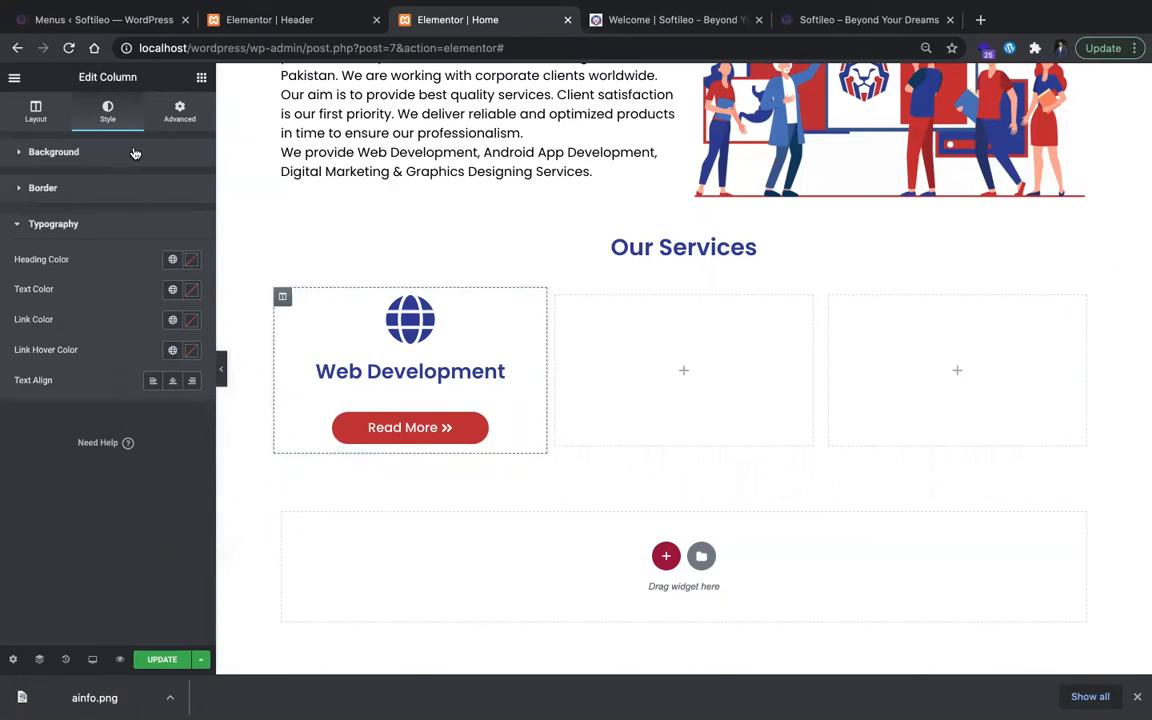
click(135, 153)
Step: Set the Web Development column's entrance animation to Fade In Up and turn on its mouse effects
click(181, 120)
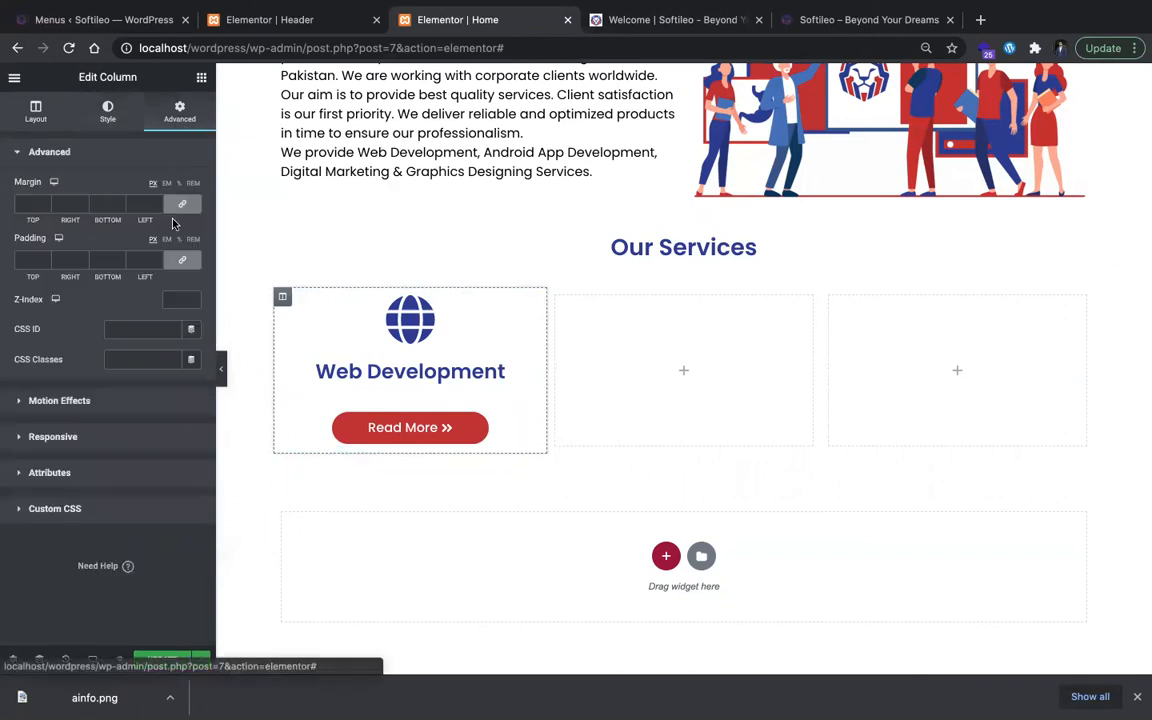
click(125, 405)
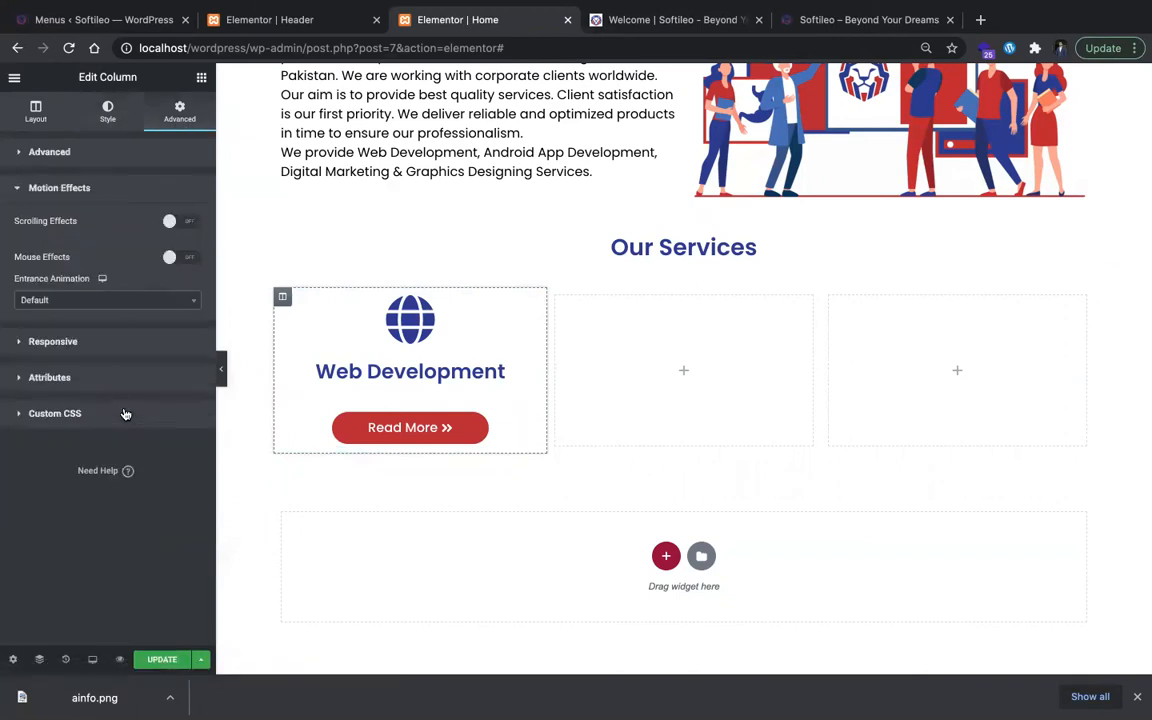
click(98, 302)
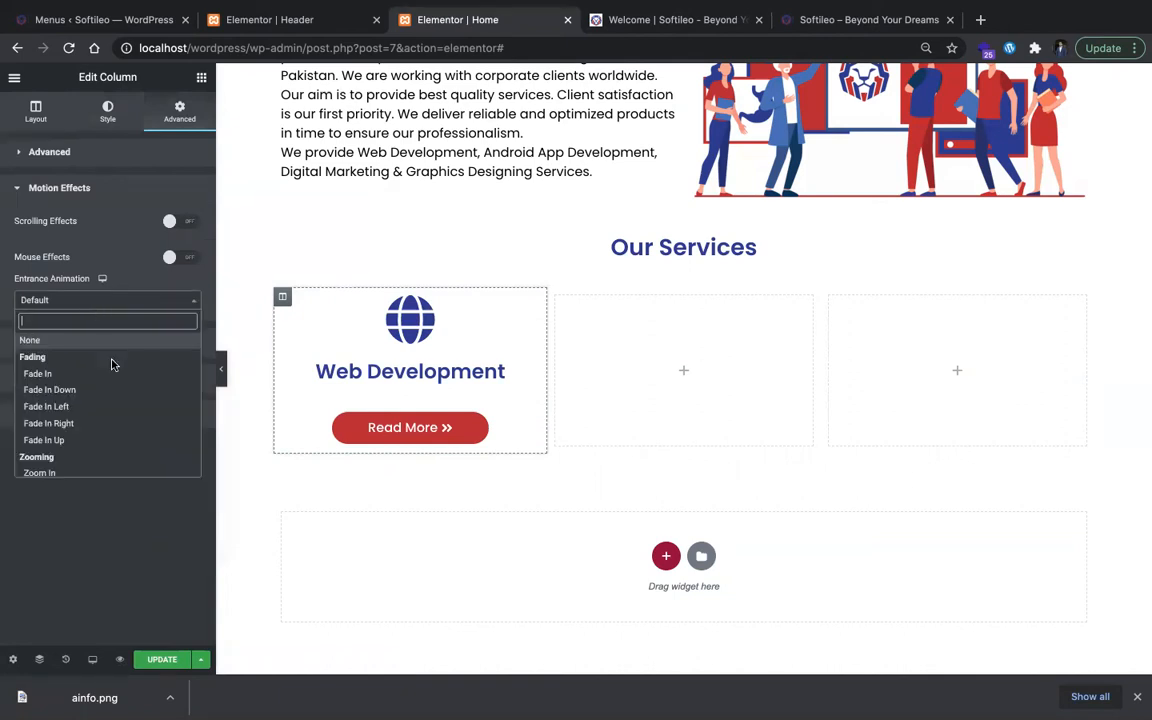
click(116, 440)
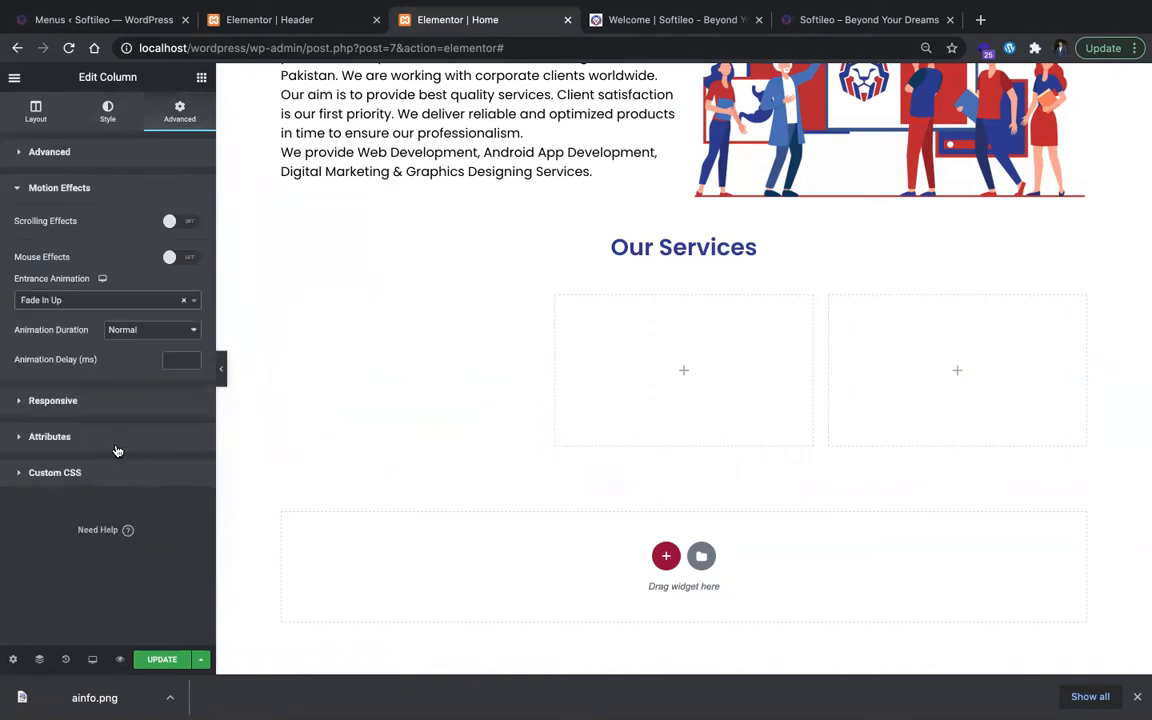
click(176, 256)
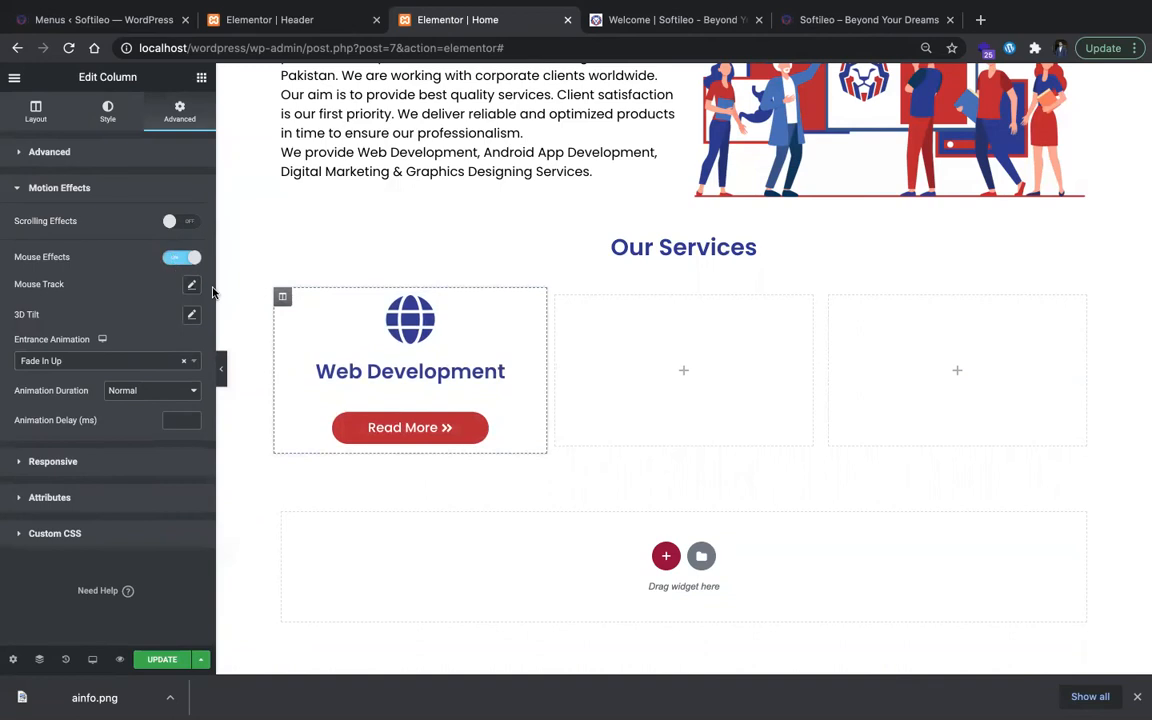
Step: Try a mouse track effect with the Direct direction on the Web Development column and reset it to default
click(193, 287)
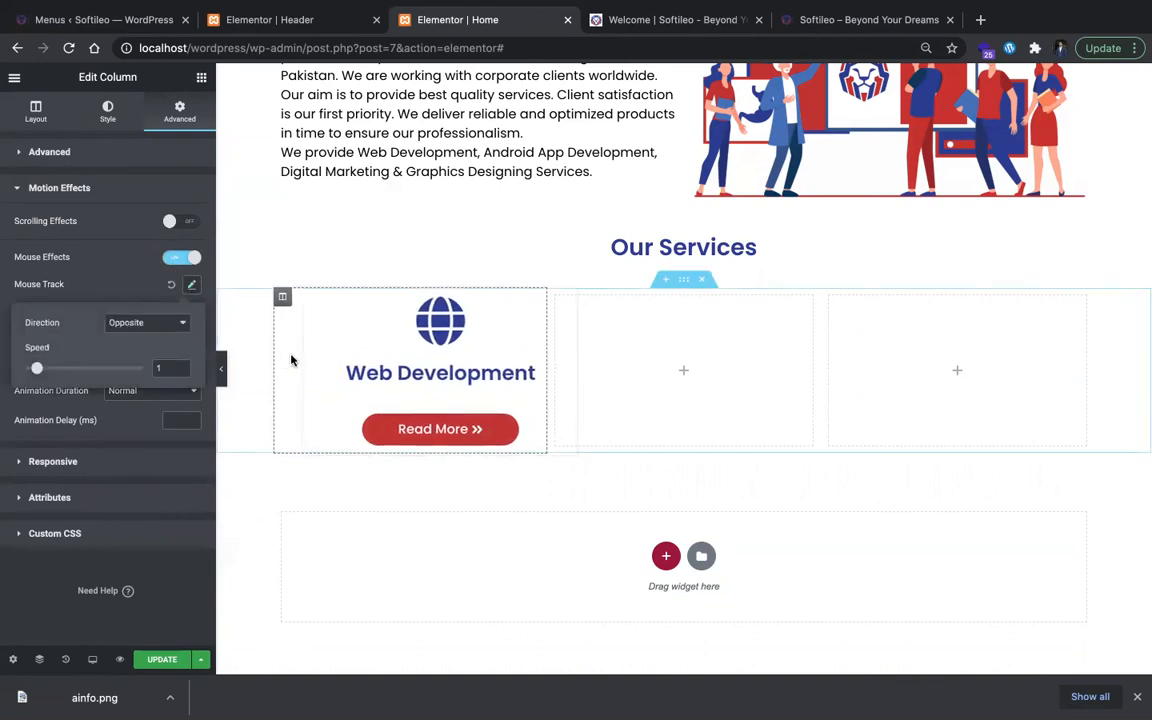
click(148, 324)
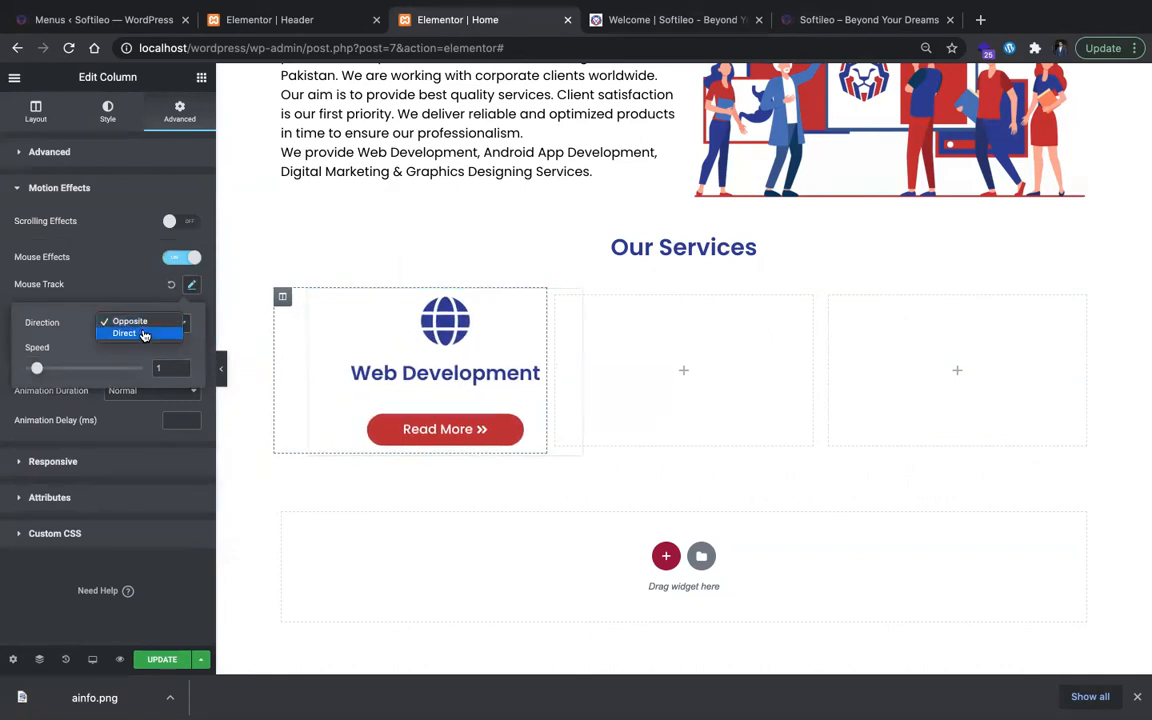
click(143, 334)
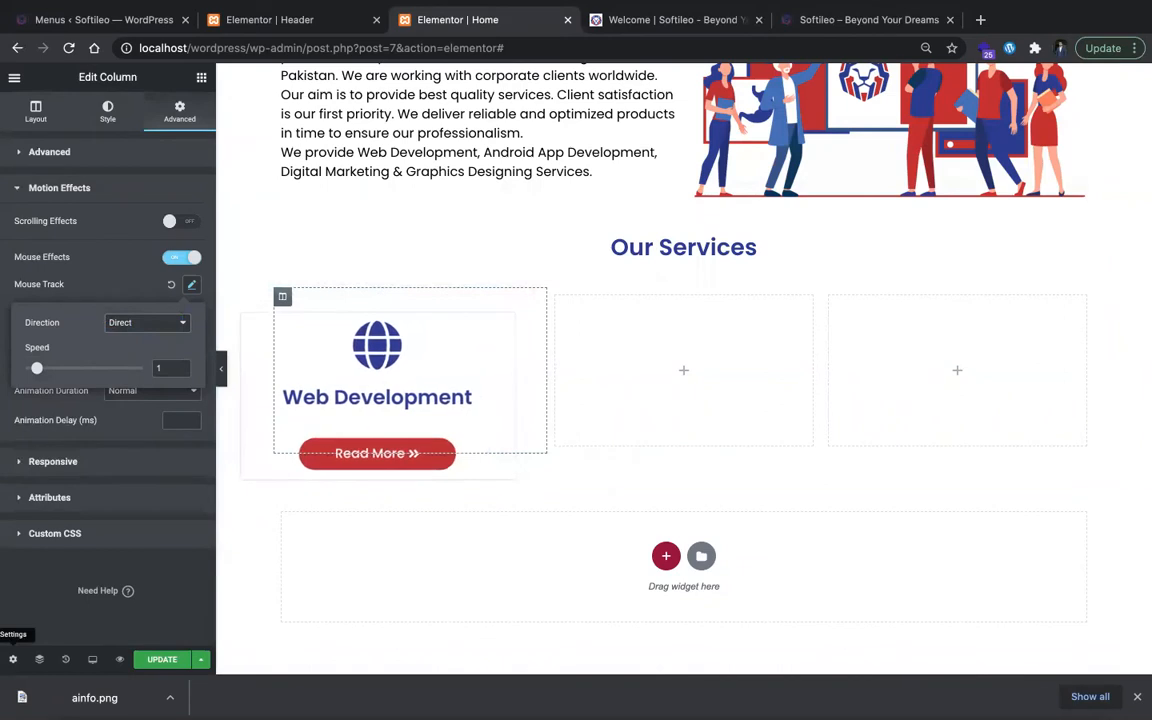
click(152, 268)
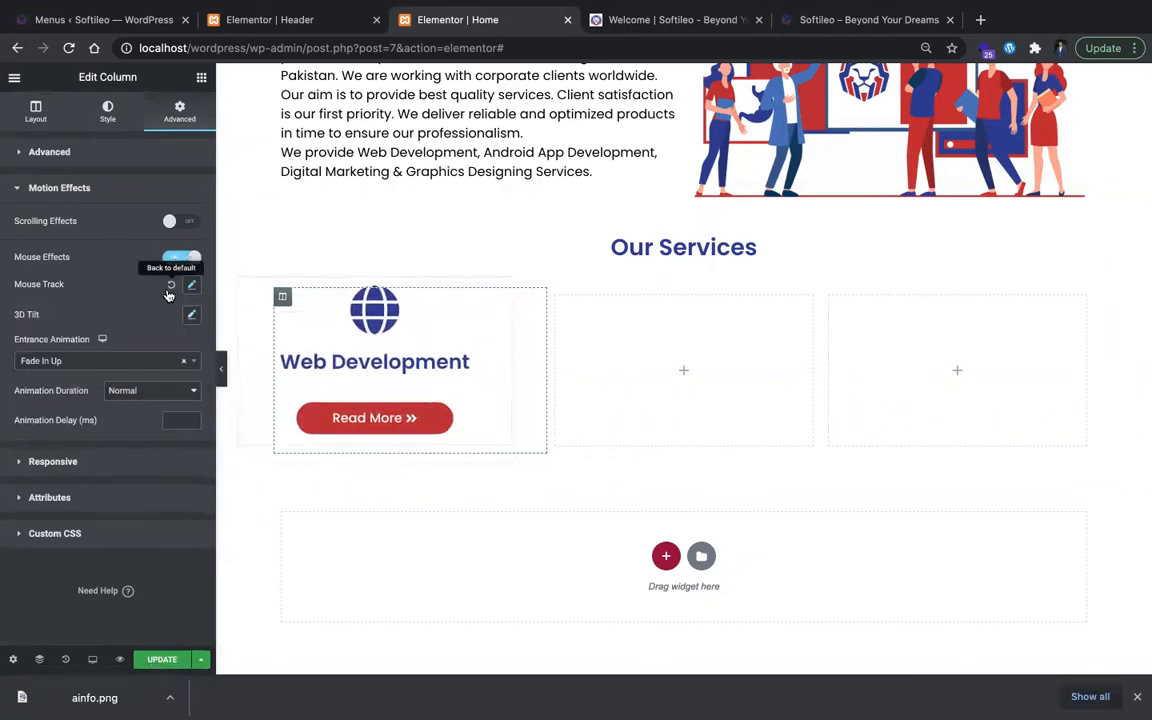
click(169, 281)
Step: Turn on scrolling effects for the Web Development column, try the Scale Up effect at speed 4, and reset it to default
click(180, 223)
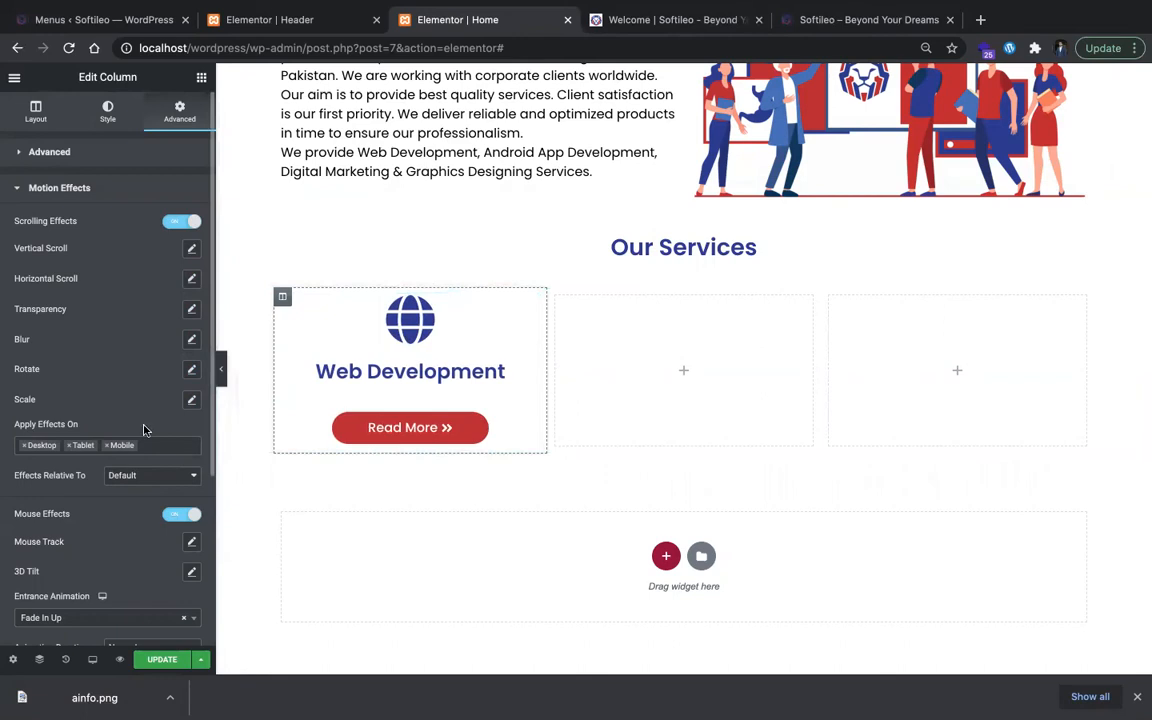
click(174, 479)
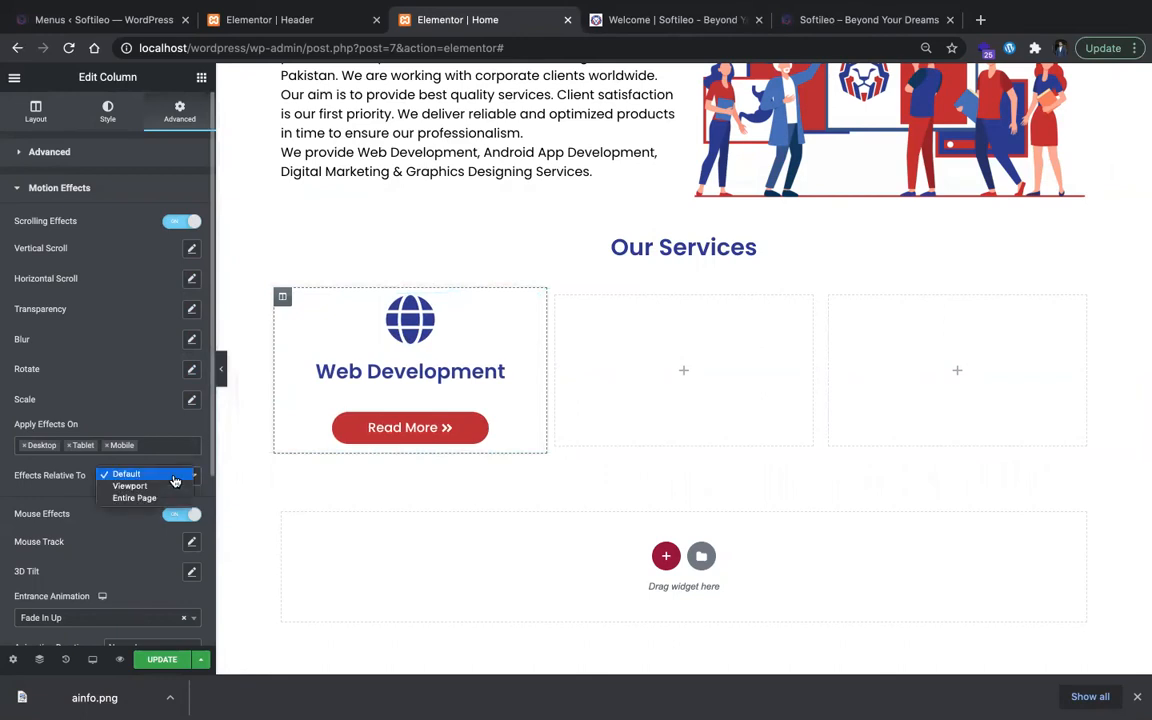
click(159, 393)
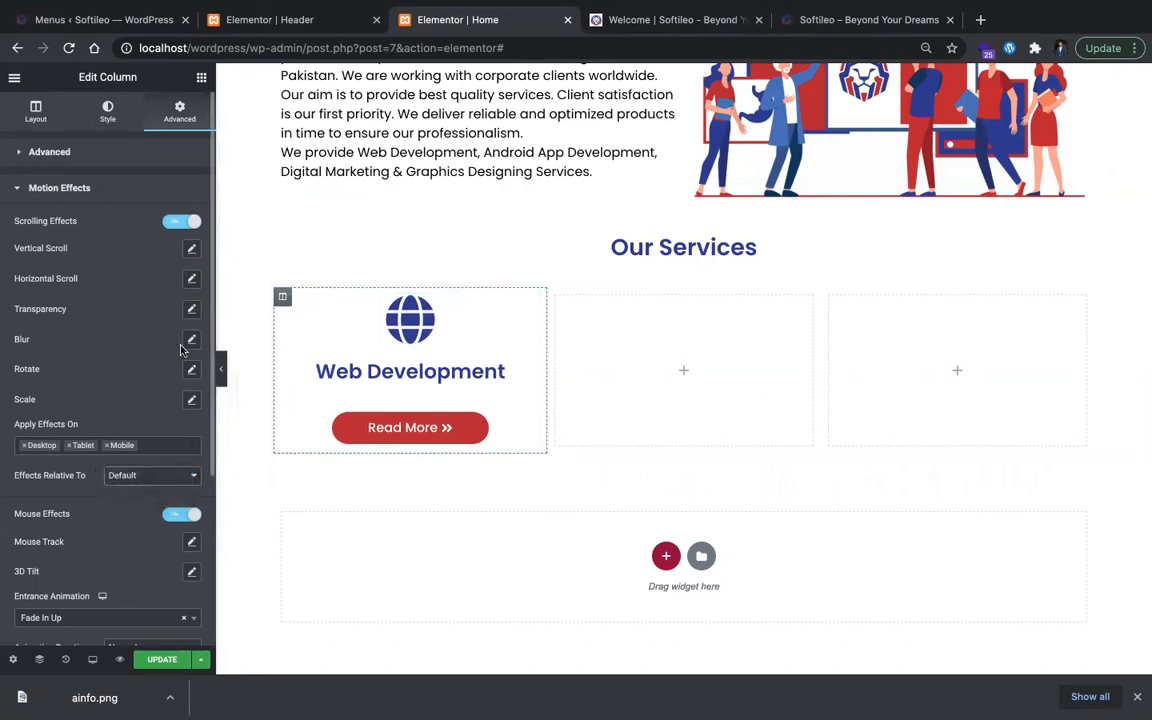
click(192, 399)
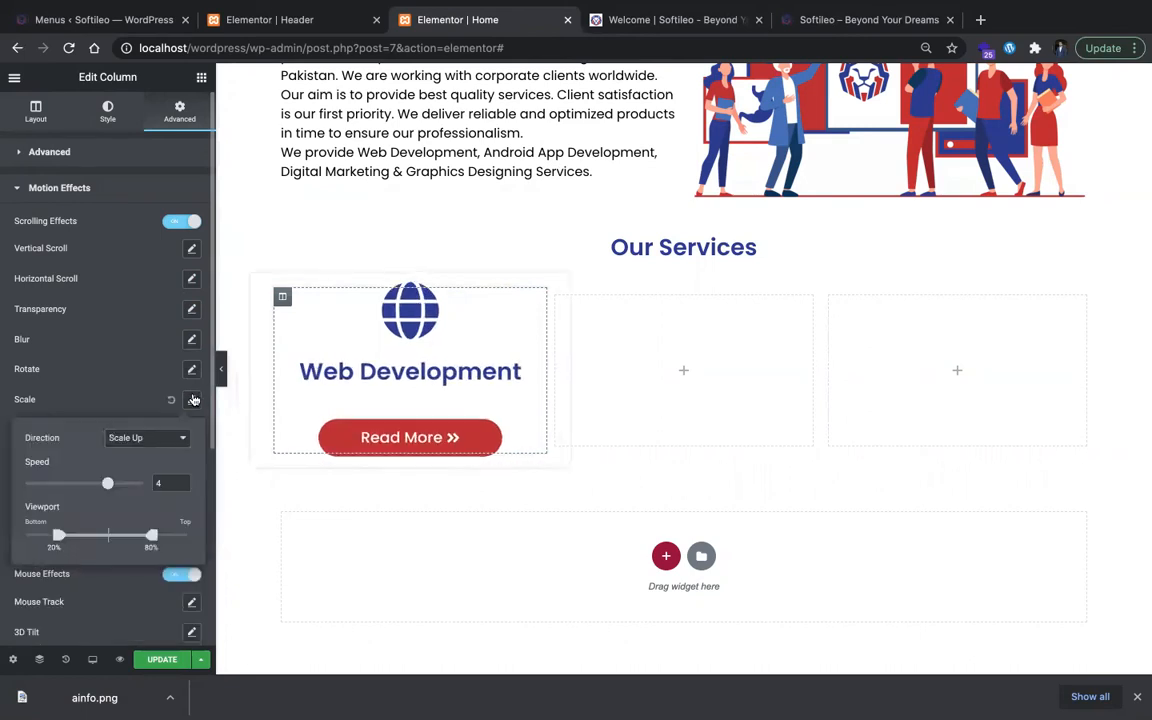
click(192, 399)
click(192, 399)
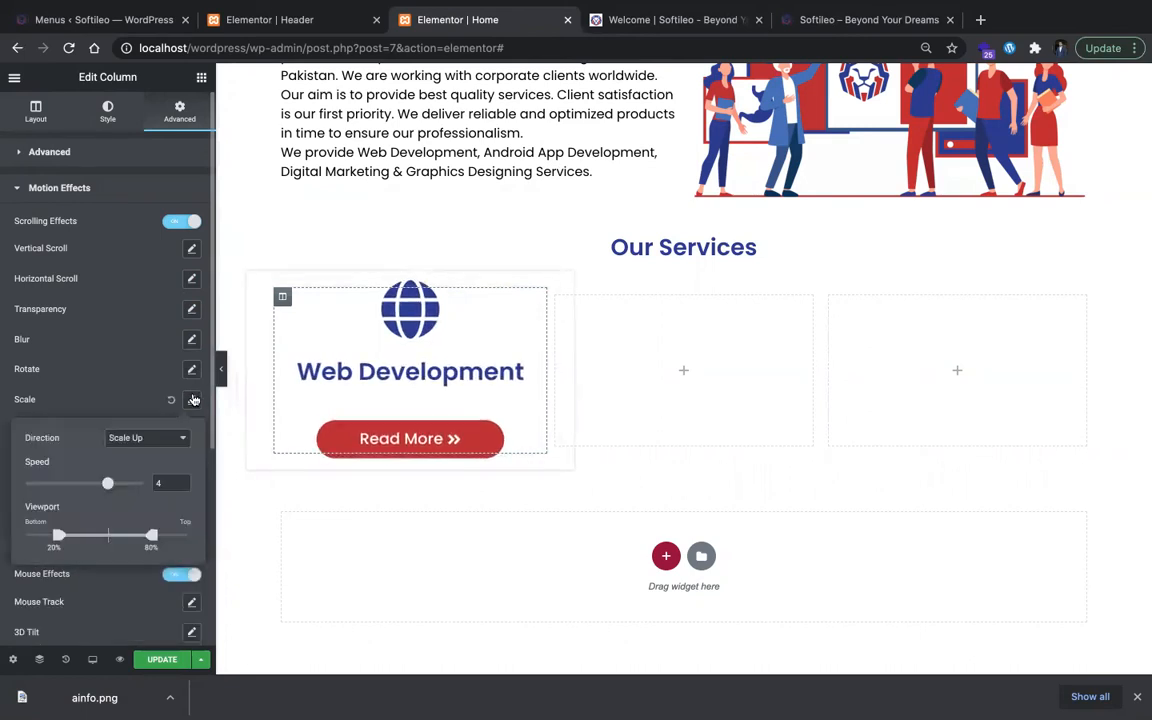
click(169, 400)
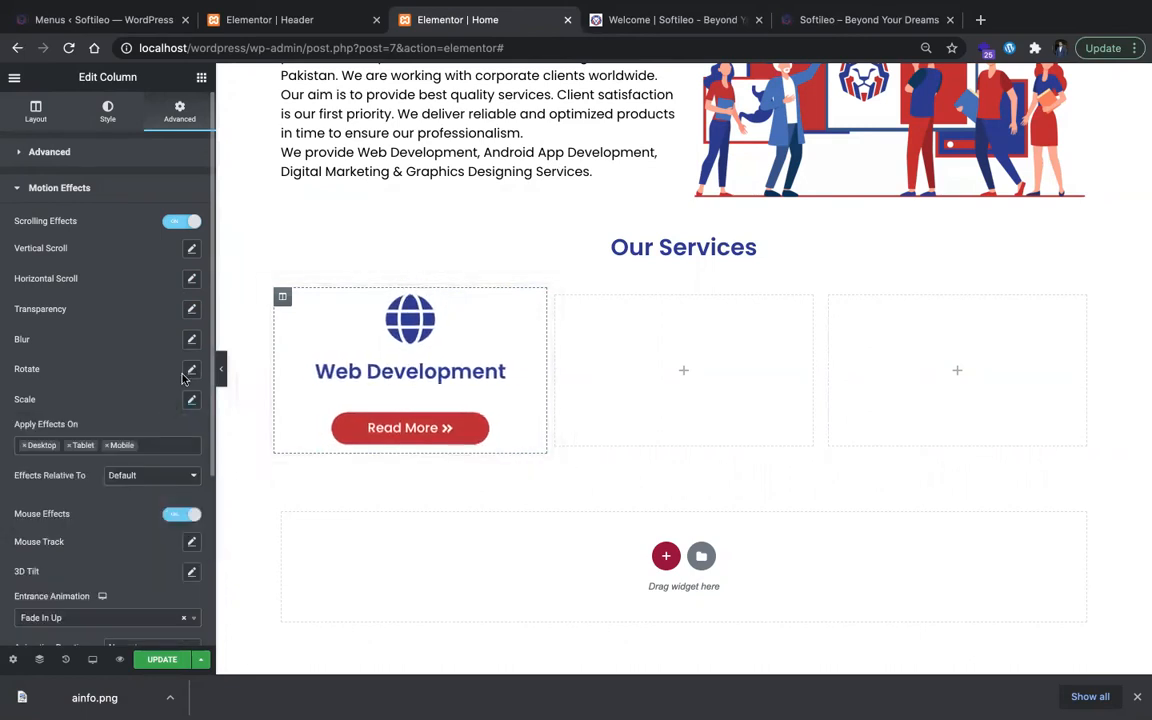
Step: Try a horizontal scroll effect with the To Right direction on the Web Development column and reset it to default
click(190, 280)
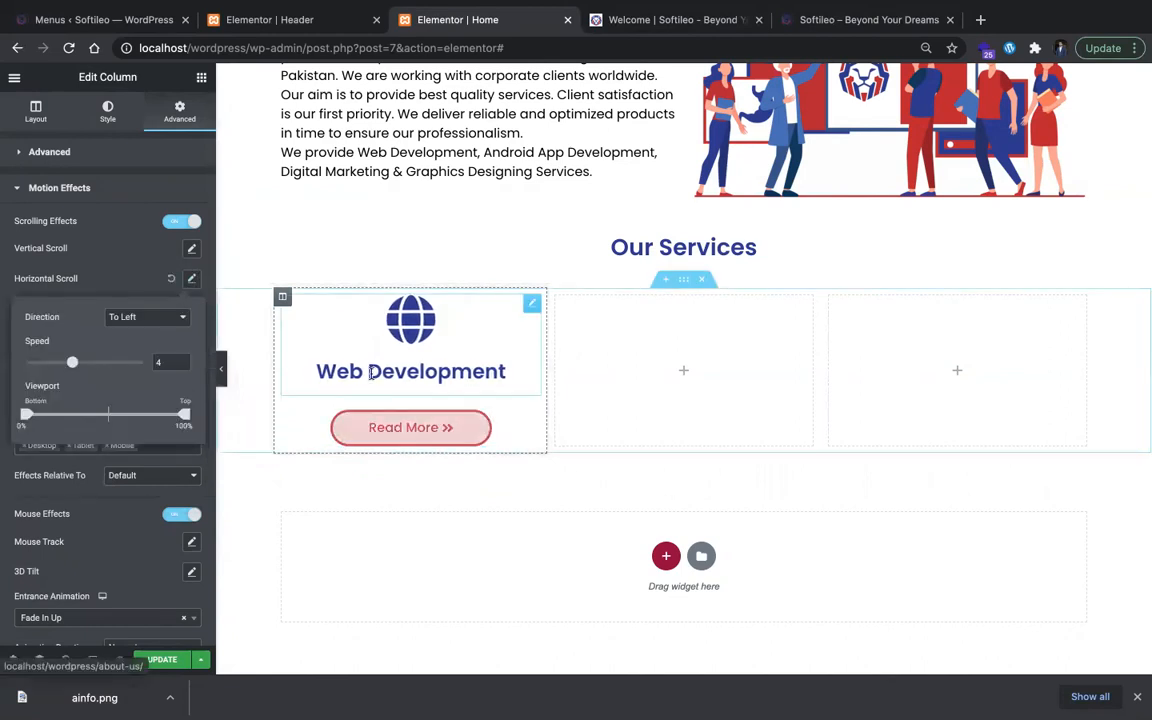
click(150, 316)
click(135, 328)
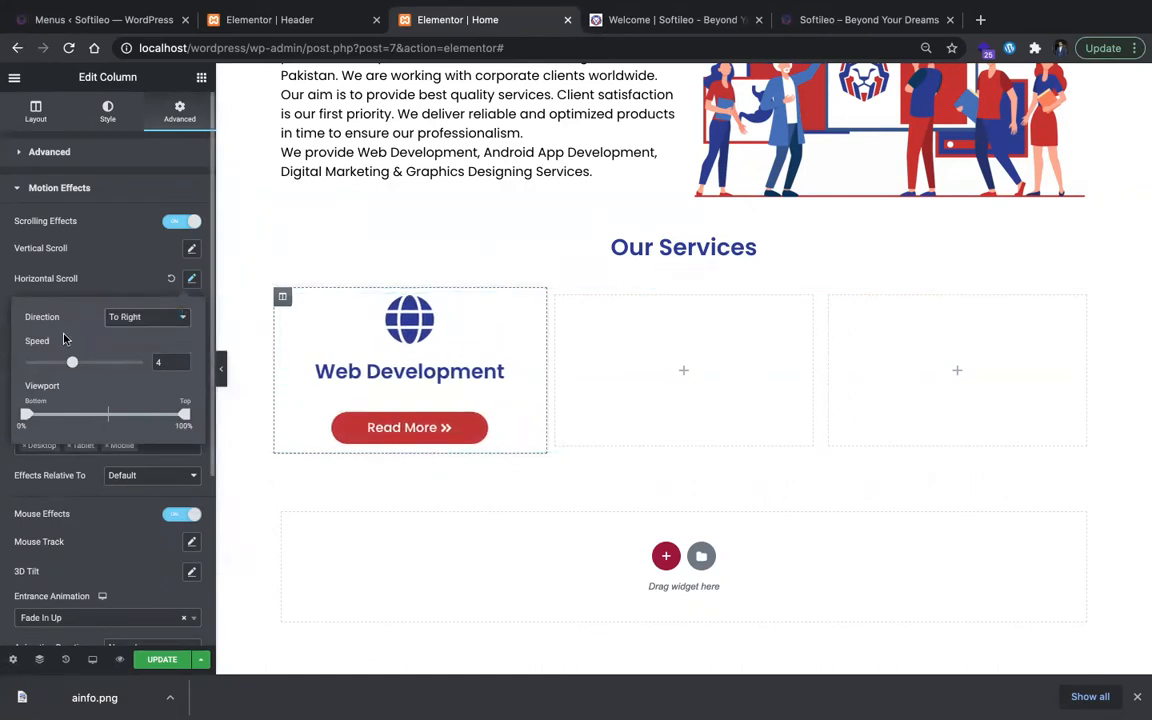
click(123, 318)
click(155, 258)
click(171, 278)
Step: Try a vertical scroll effect with the Up direction on the Web Development column and adjust its viewport range
click(191, 248)
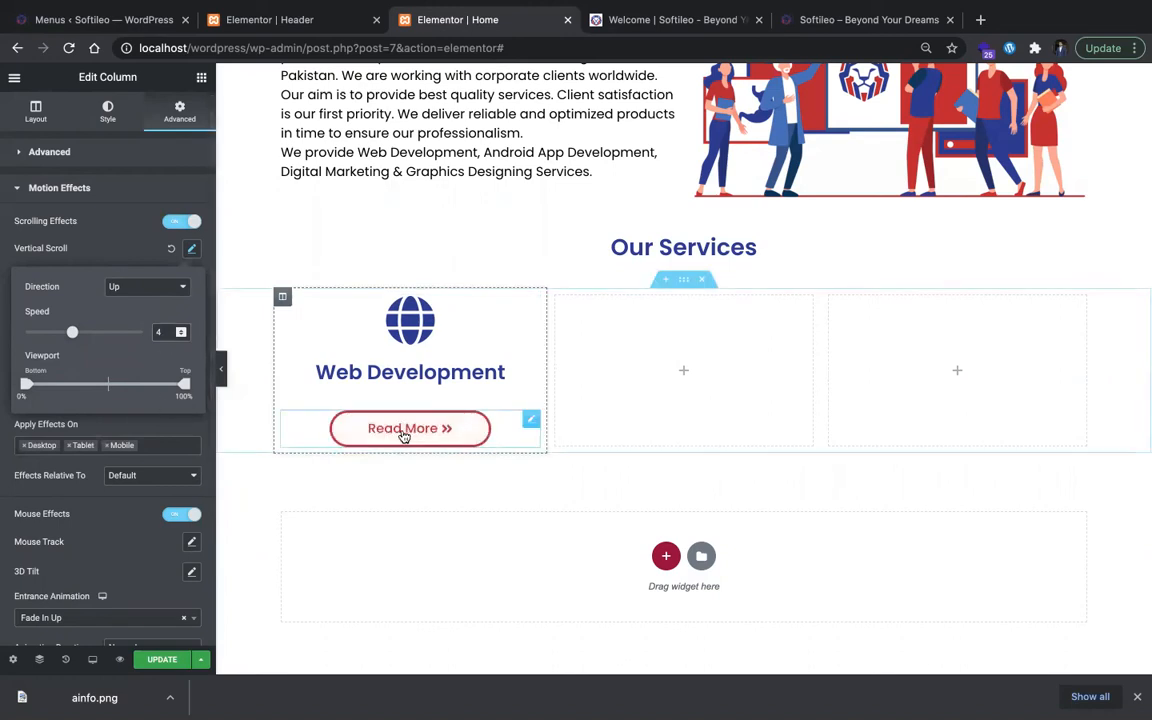
click(143, 250)
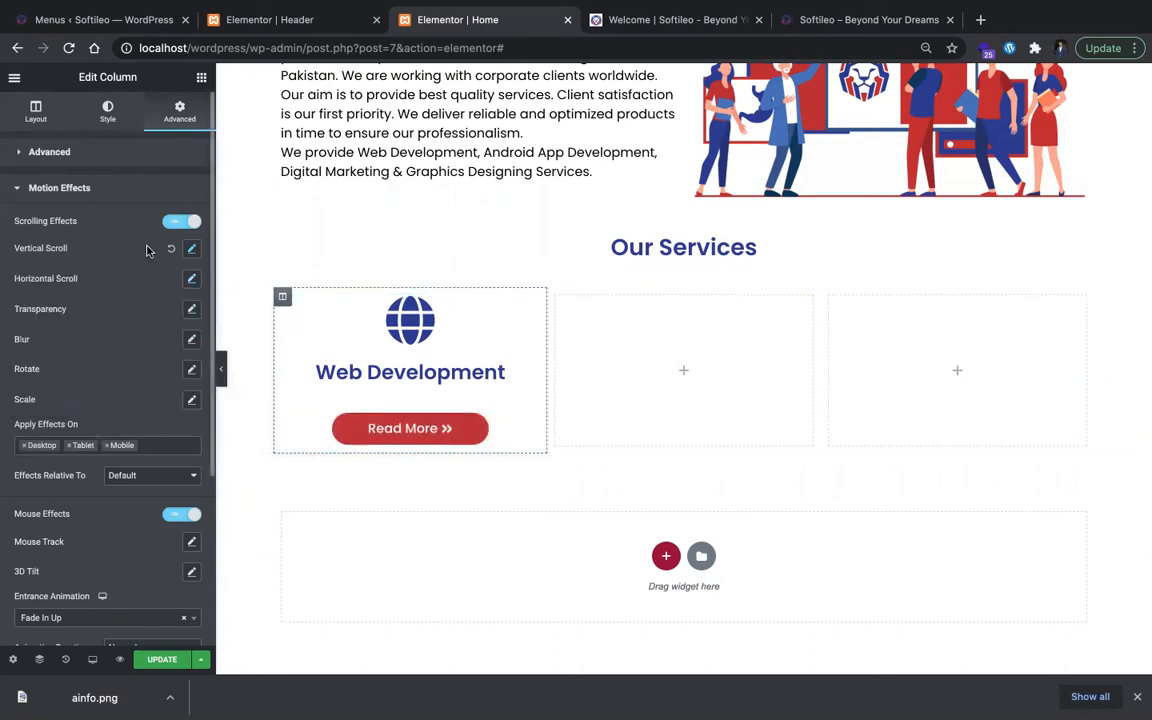
click(192, 250)
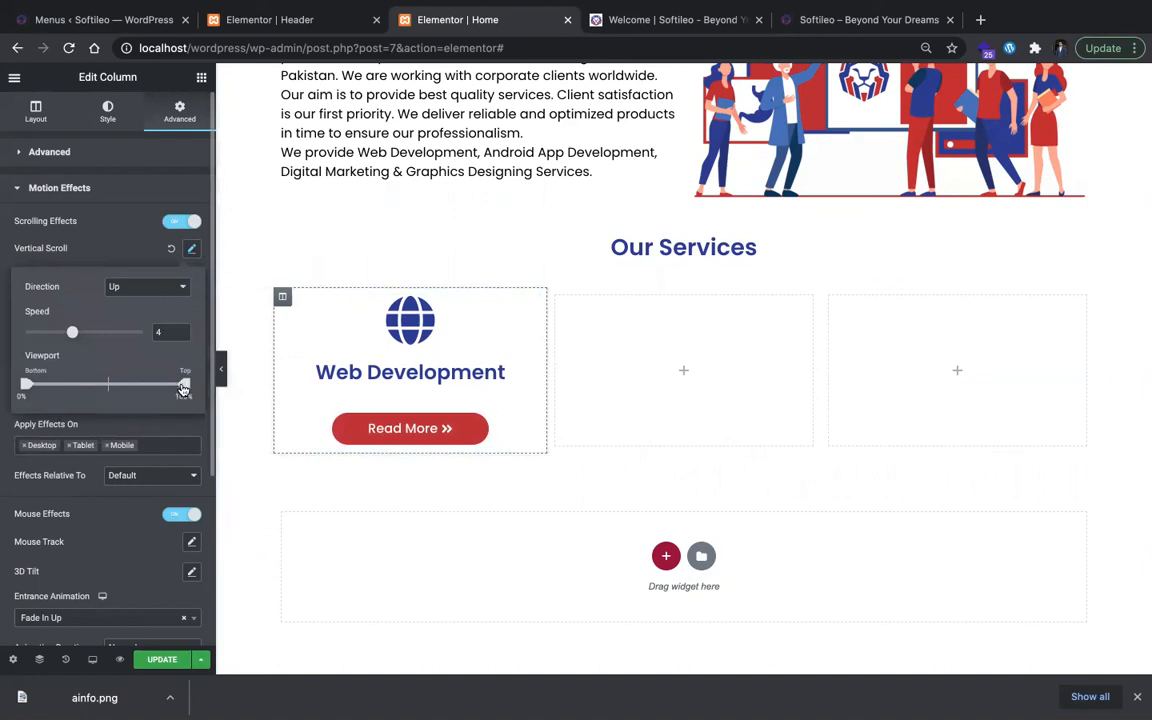
drag(26, 383, 43, 383)
drag(181, 391, 211, 383)
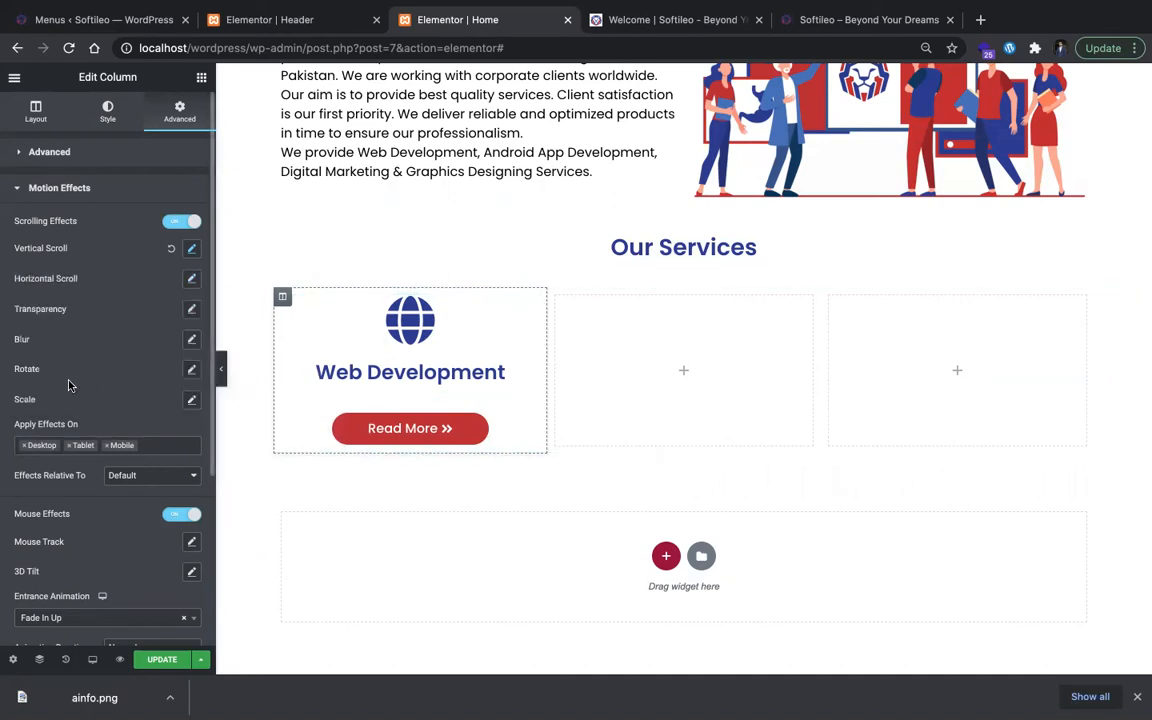
click(189, 255)
drag(39, 391, 9, 388)
Step: Set the Web Development column's vertical scroll speed to 5 and preview the page at full width
click(191, 251)
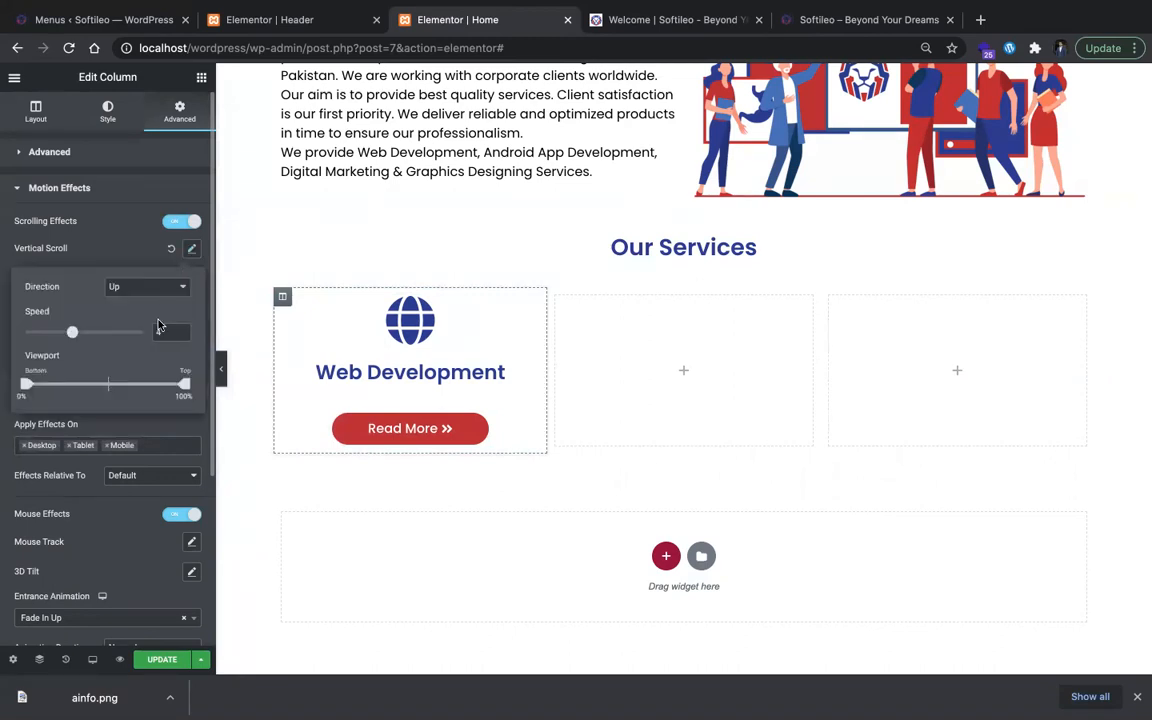
key(Up)
key(Up)
key(Up)
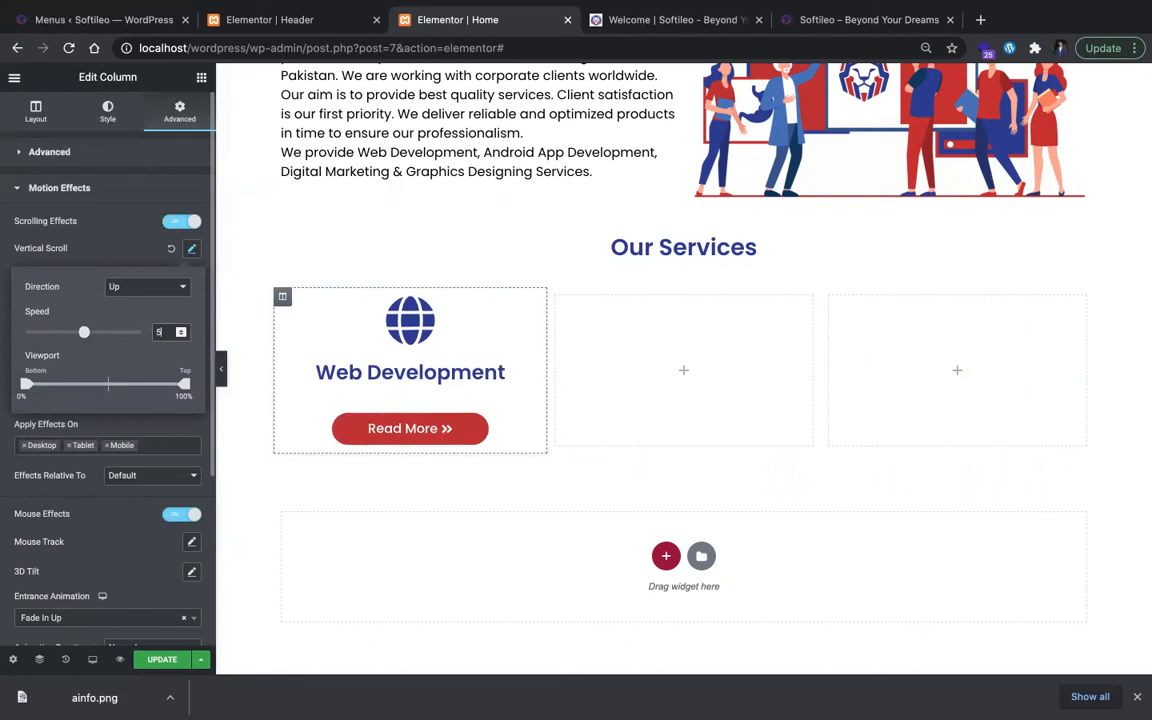
click(310, 428)
click(223, 369)
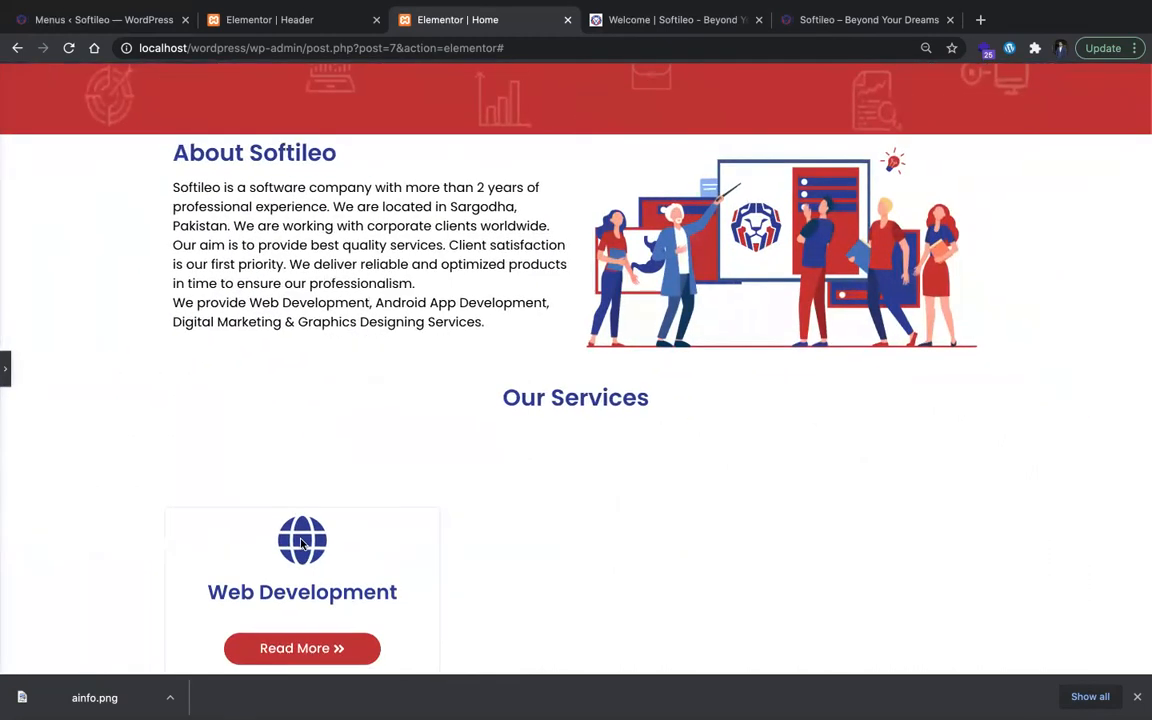
click(7, 370)
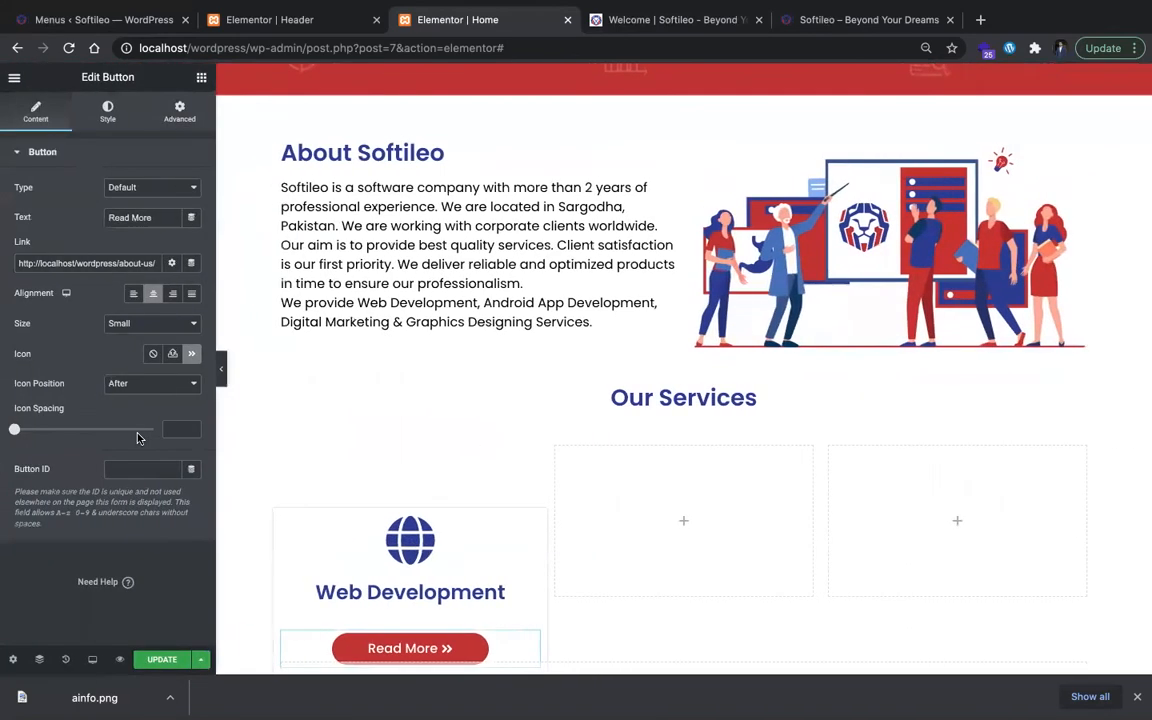
Step: Turn on scrolling effects for the Read More button and try a vertical scroll with the Up direction
click(179, 112)
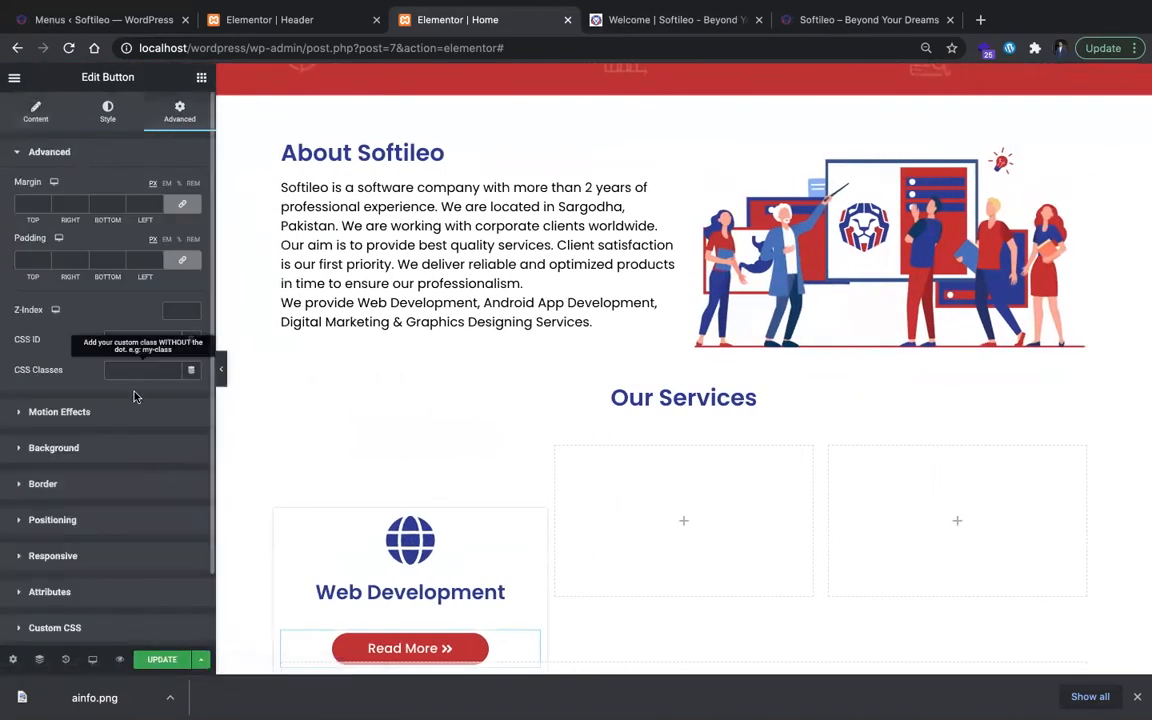
click(133, 420)
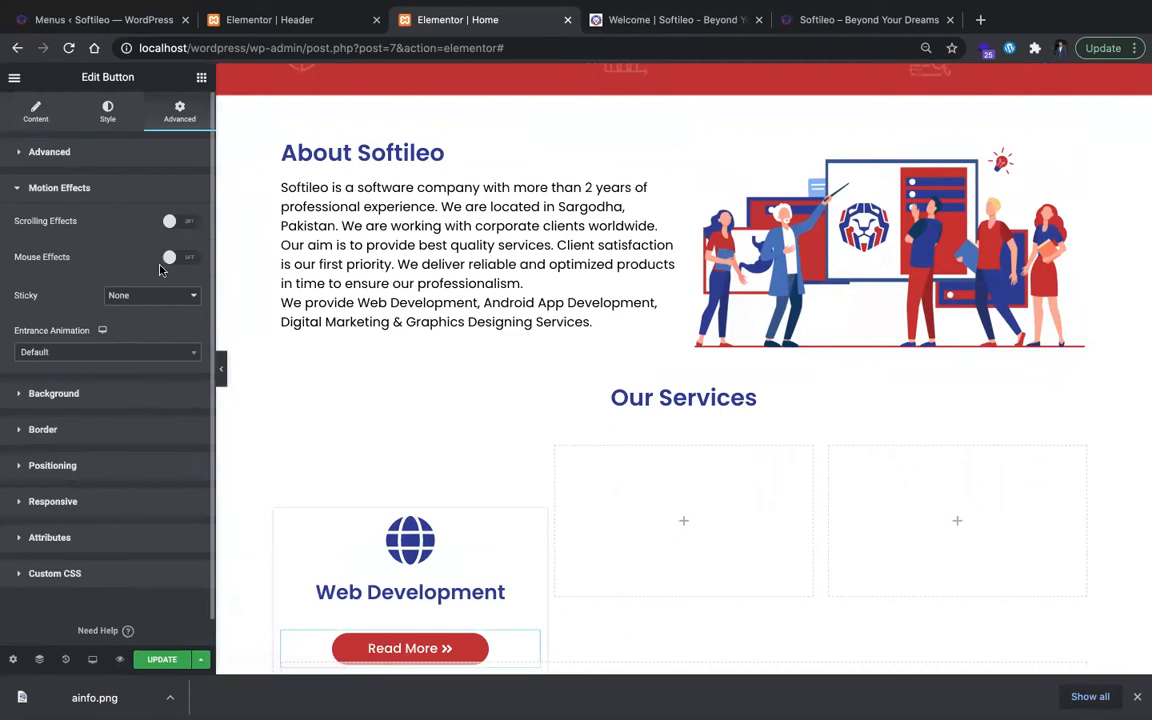
click(175, 221)
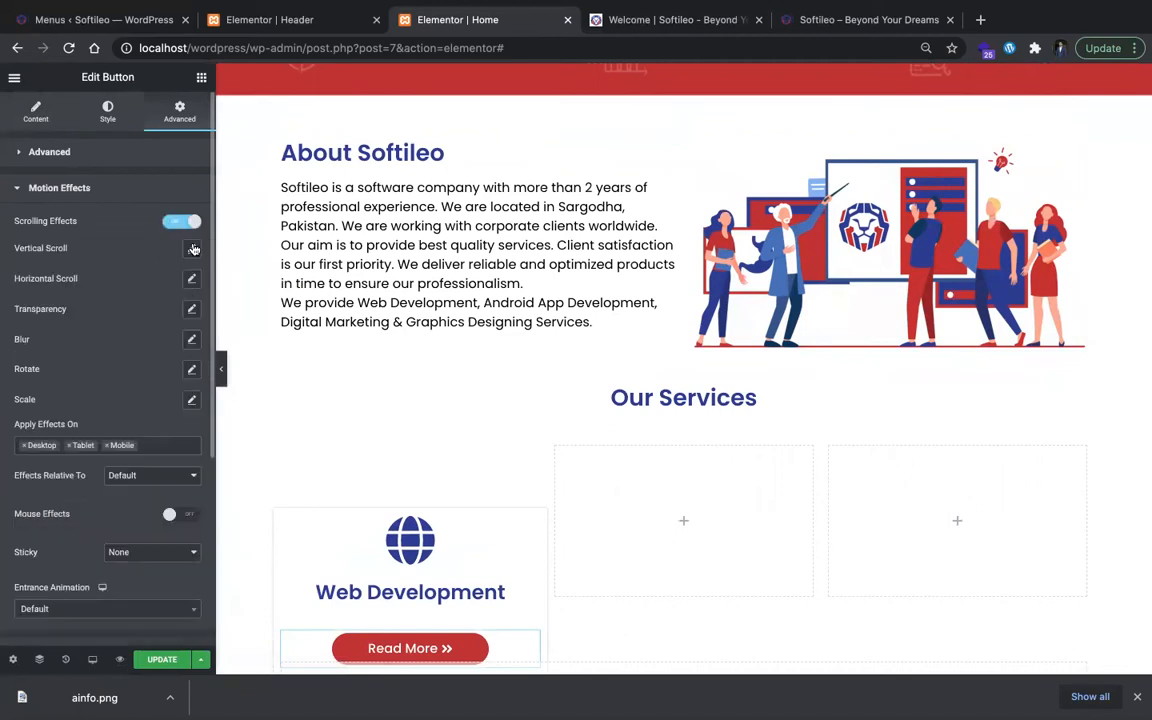
click(191, 248)
scroll(576, 606, down, 2)
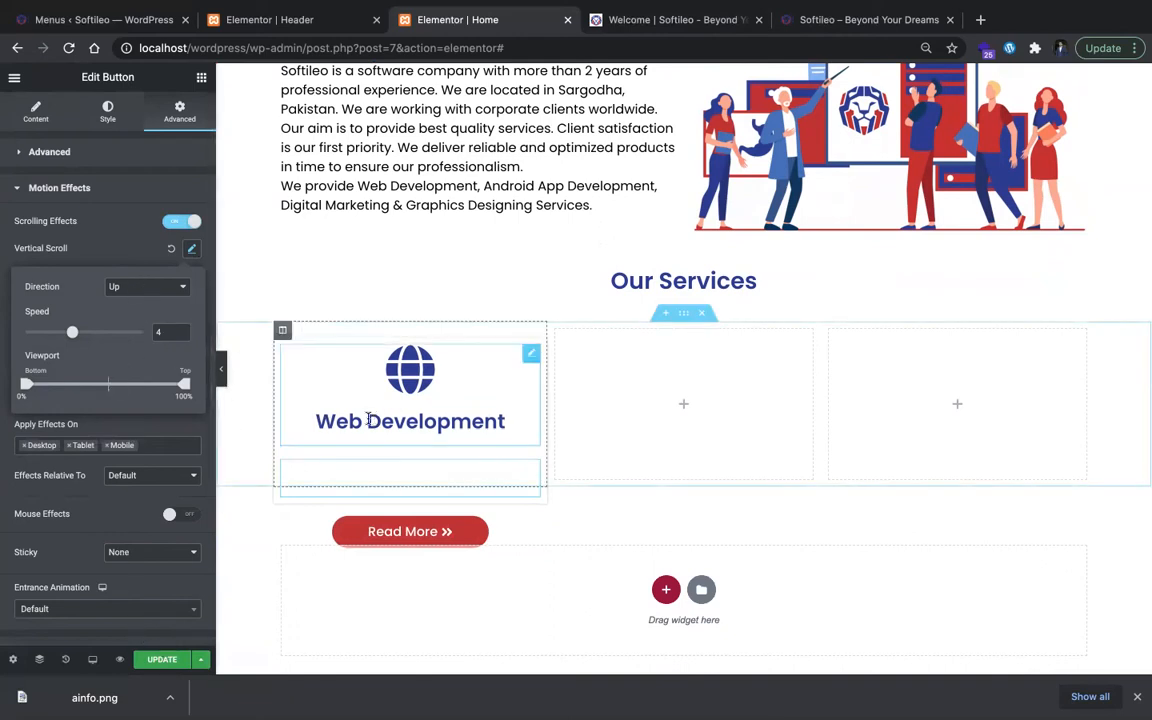
Step: Try the Down and Up directions for the Read More button's vertical scroll and turn off its scrolling effects
click(156, 297)
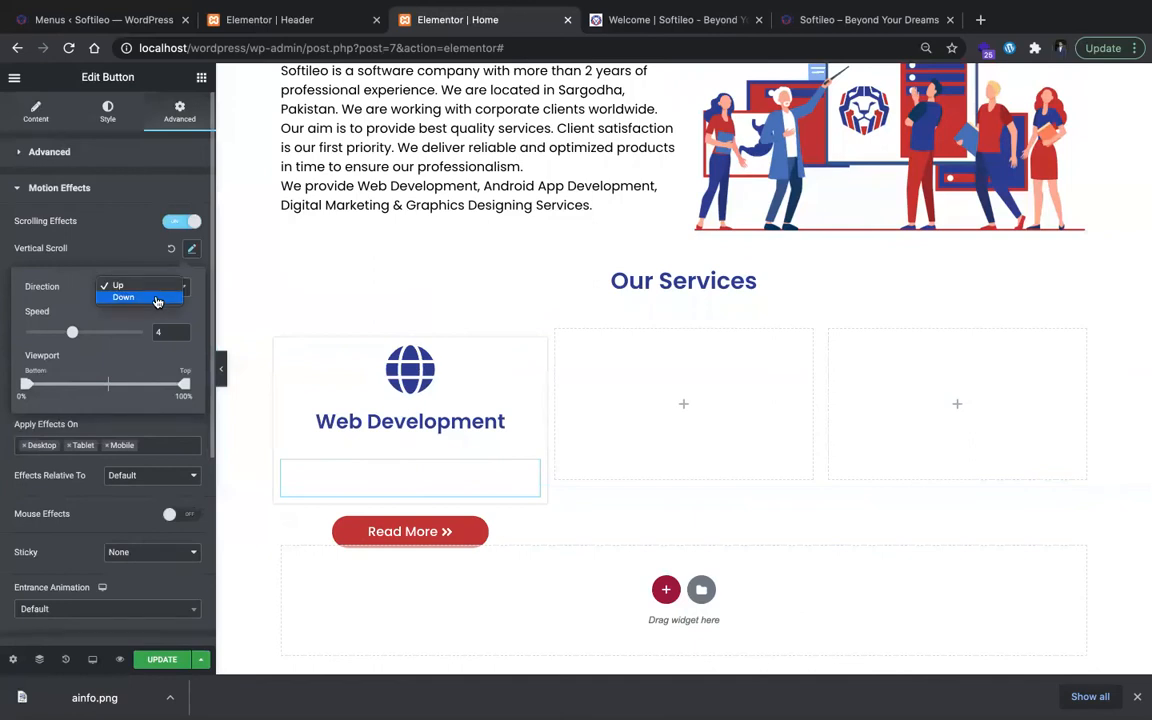
click(156, 297)
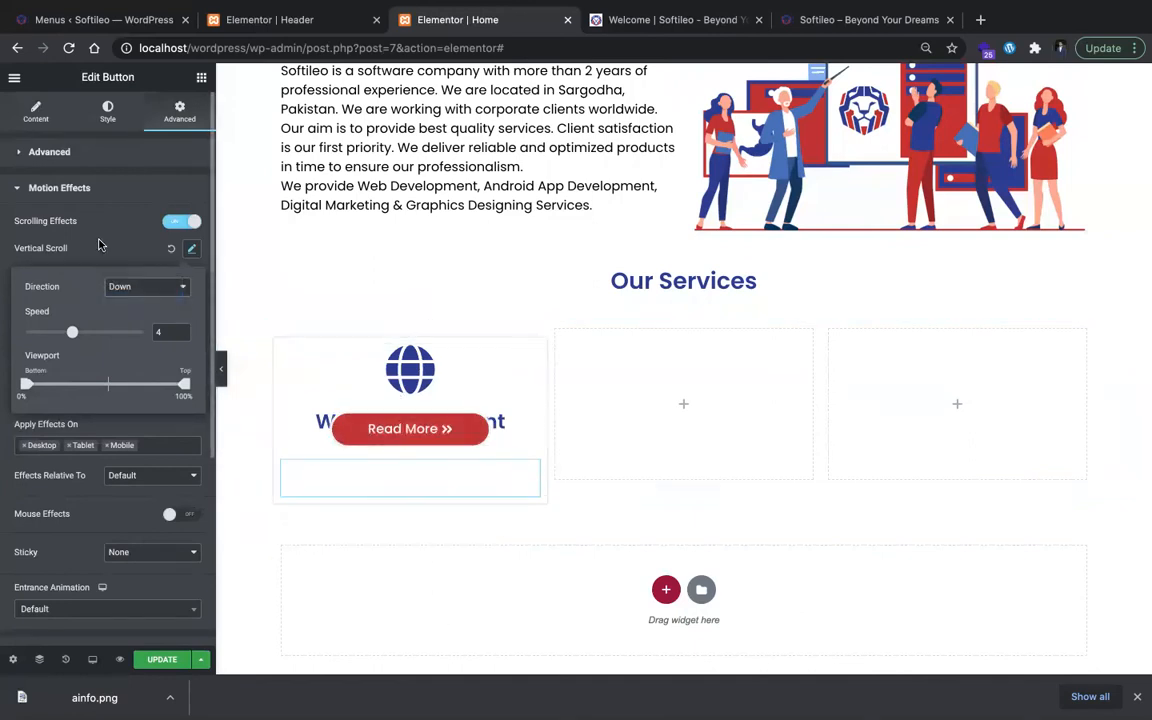
click(136, 286)
click(118, 273)
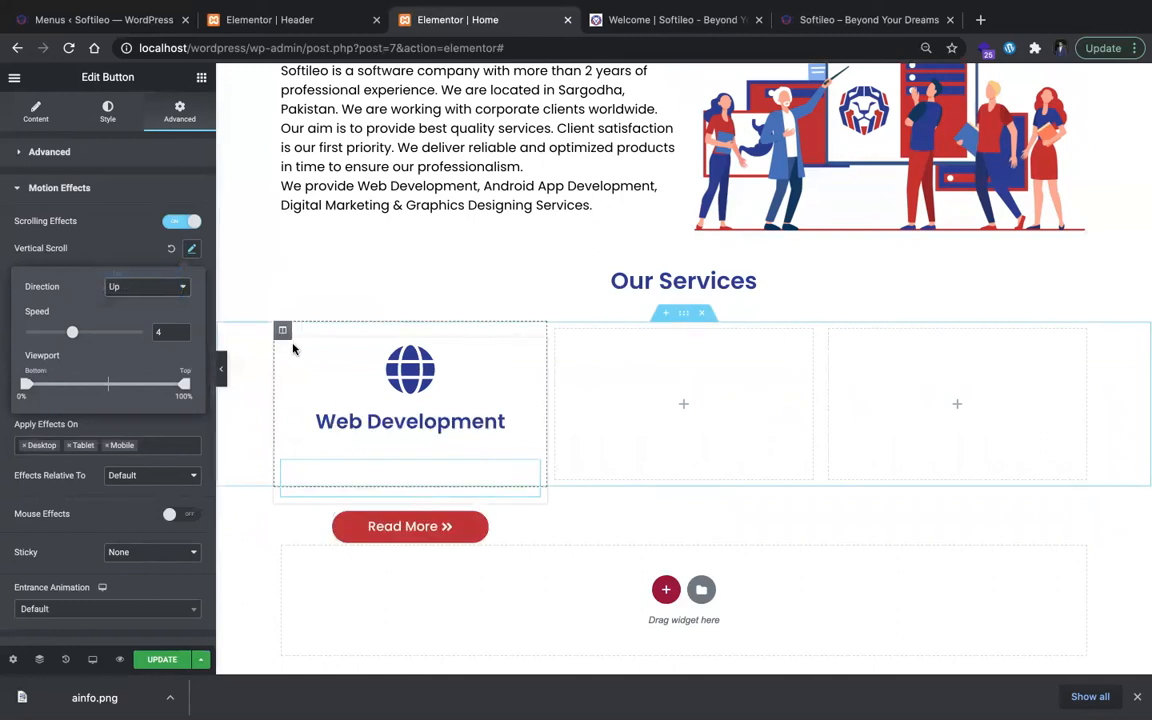
click(238, 328)
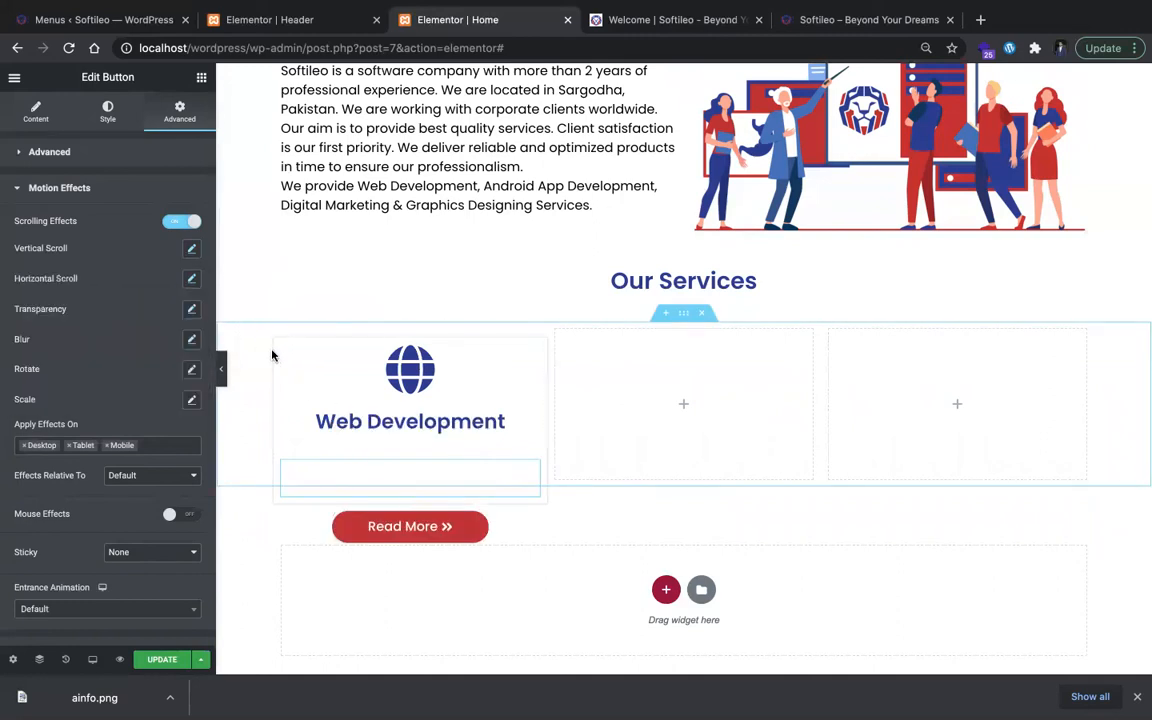
click(183, 221)
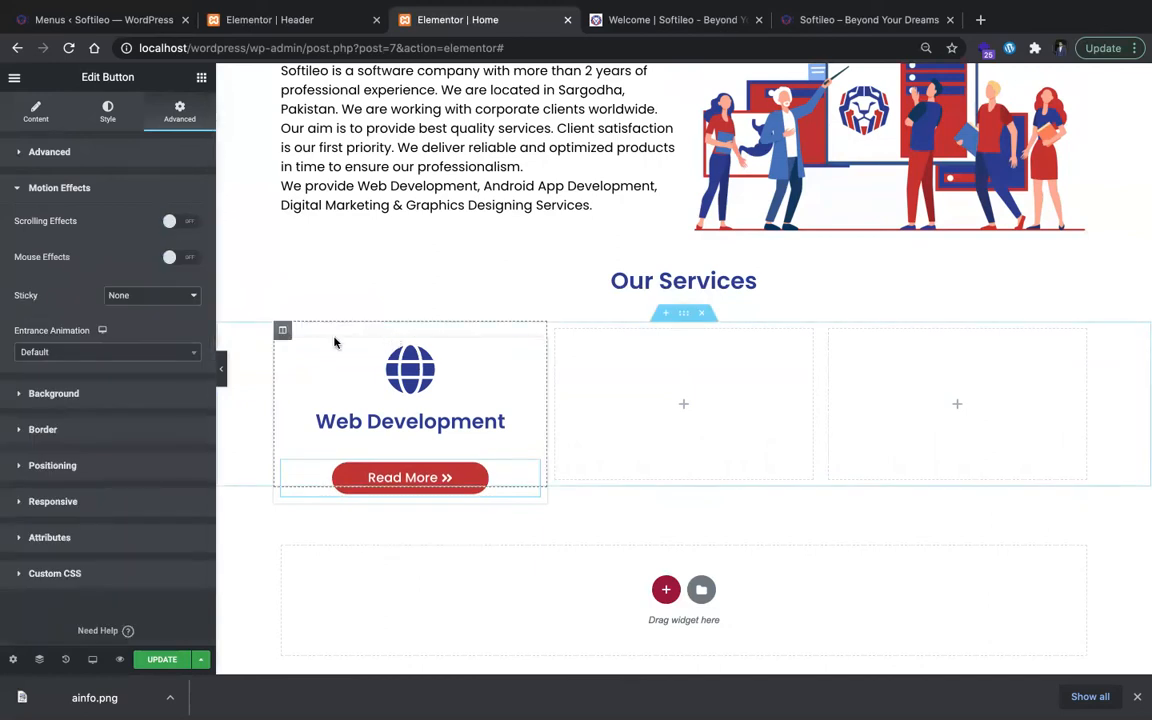
Step: Set the direction of the Web Development column's vertical scroll effect to Down
click(282, 330)
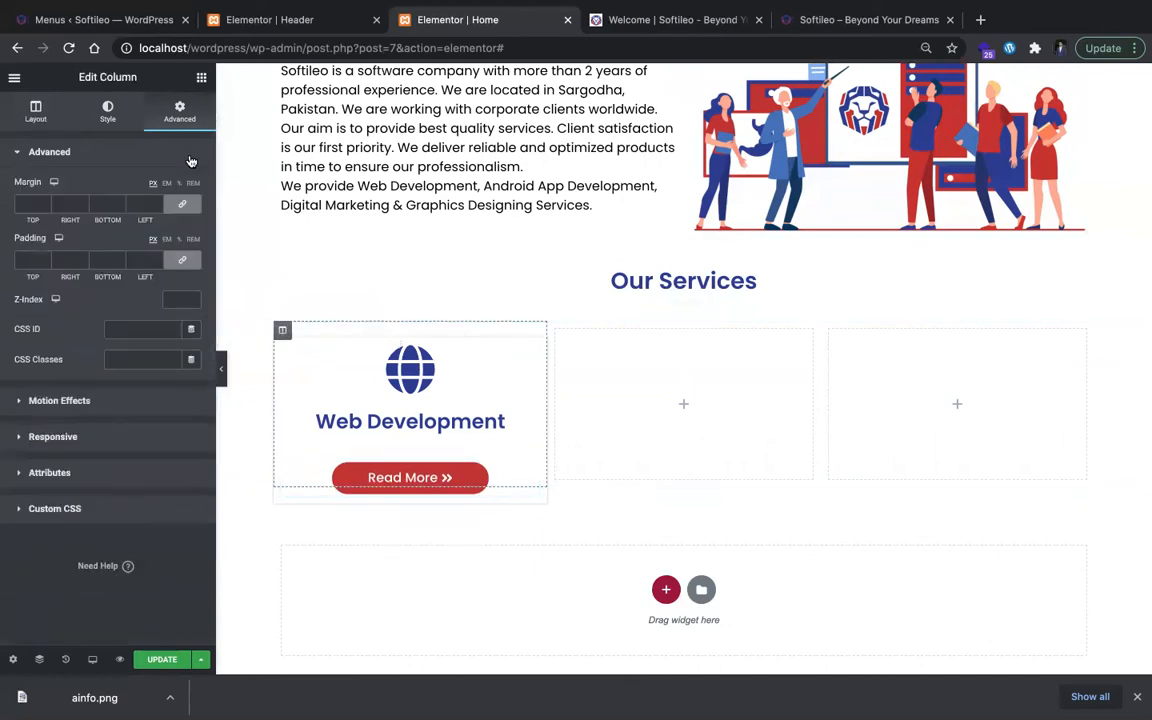
click(160, 401)
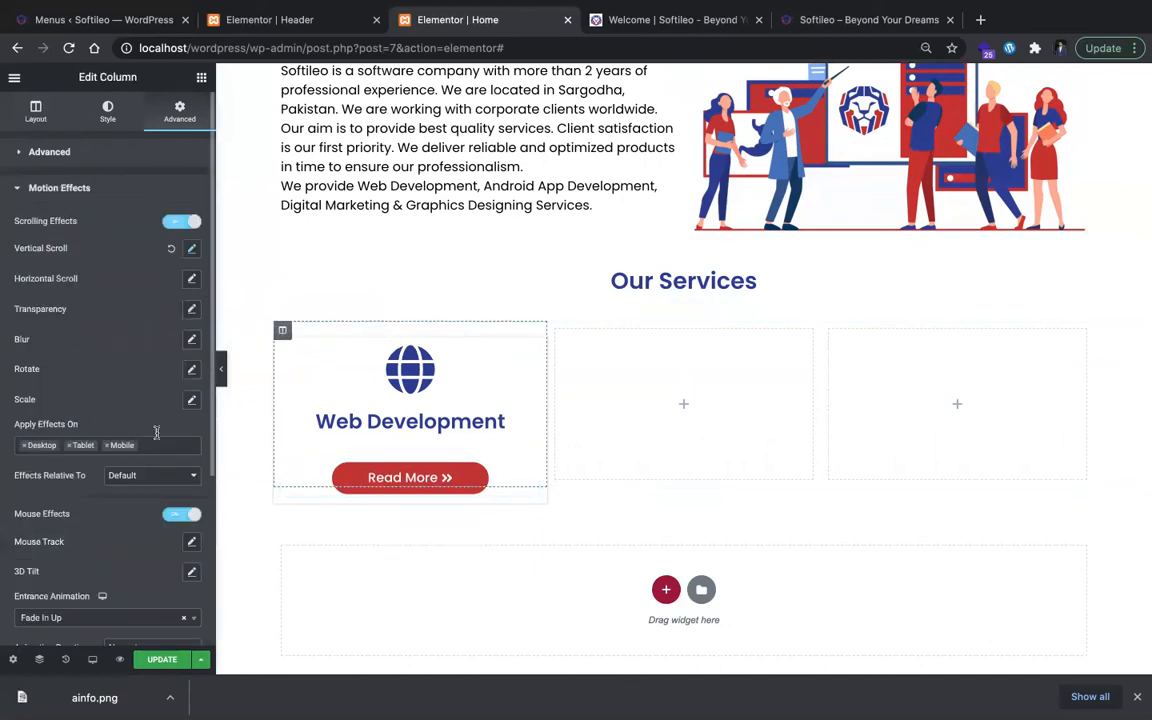
click(189, 250)
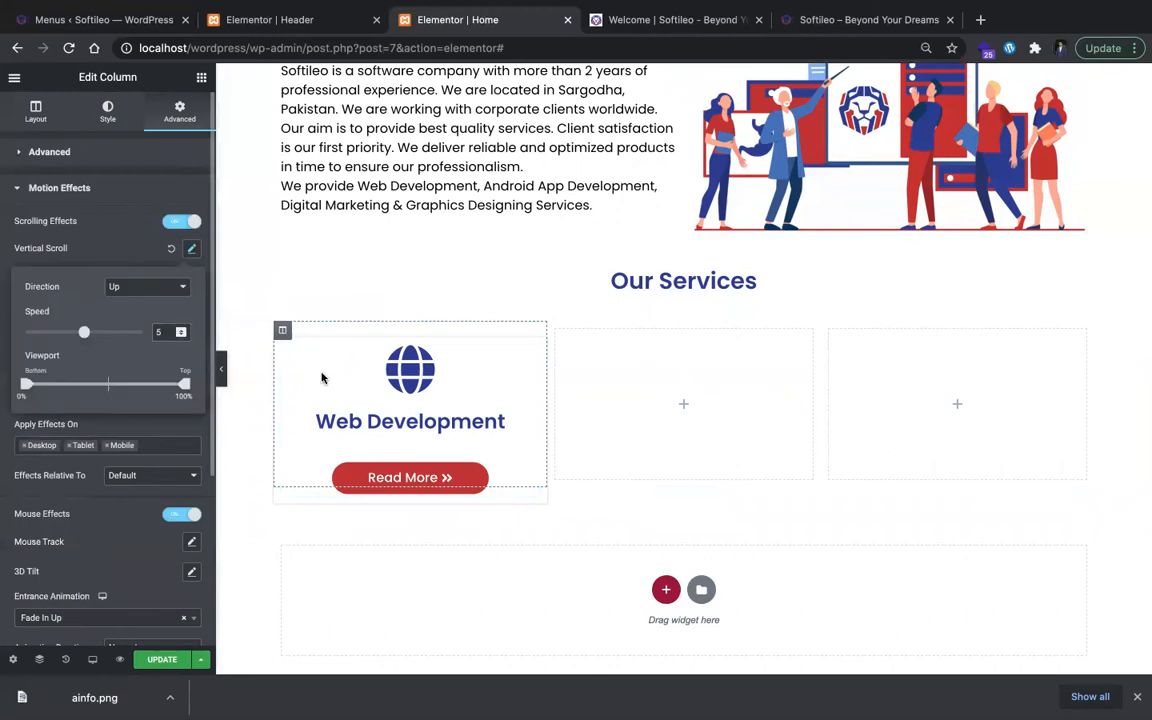
click(172, 287)
click(120, 296)
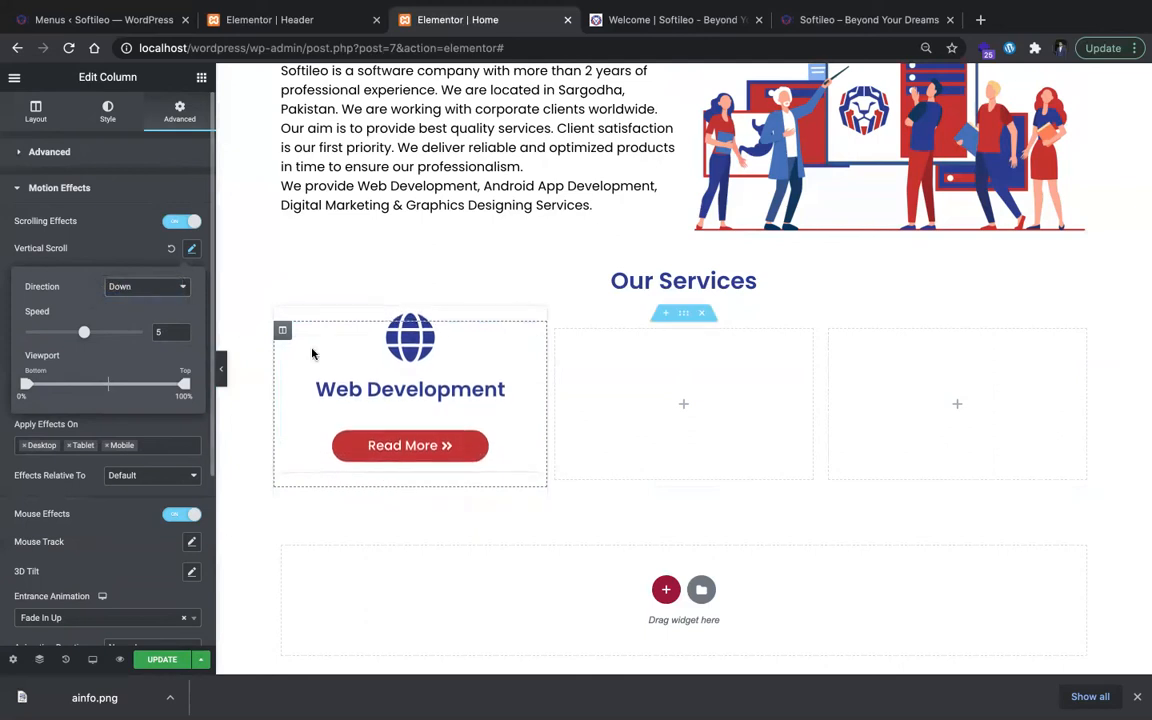
Step: Preview the Web Development column's scroll movement at full page width and turn off its scrolling effects
click(232, 363)
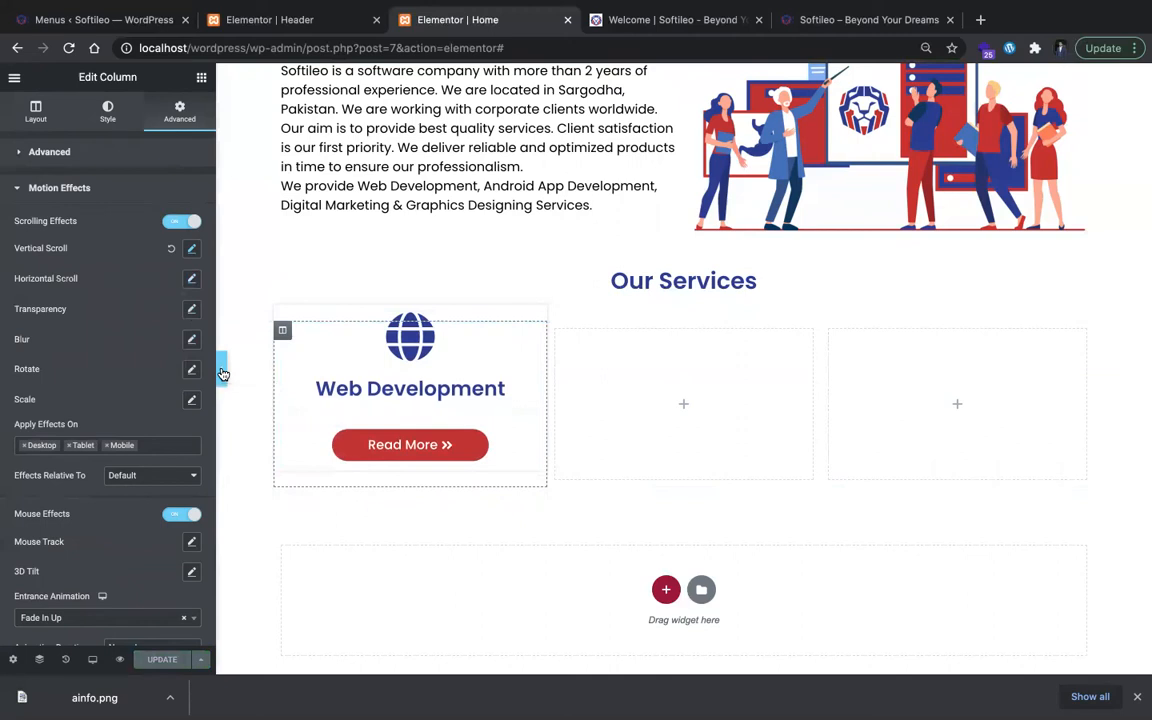
click(222, 372)
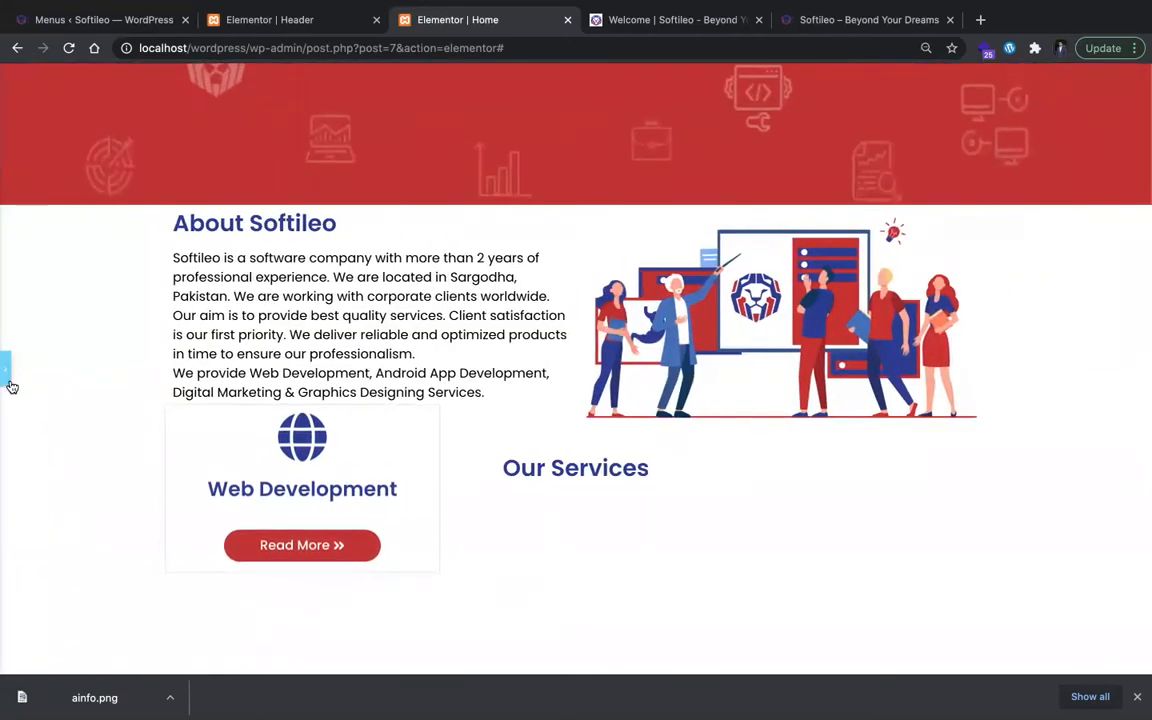
click(10, 381)
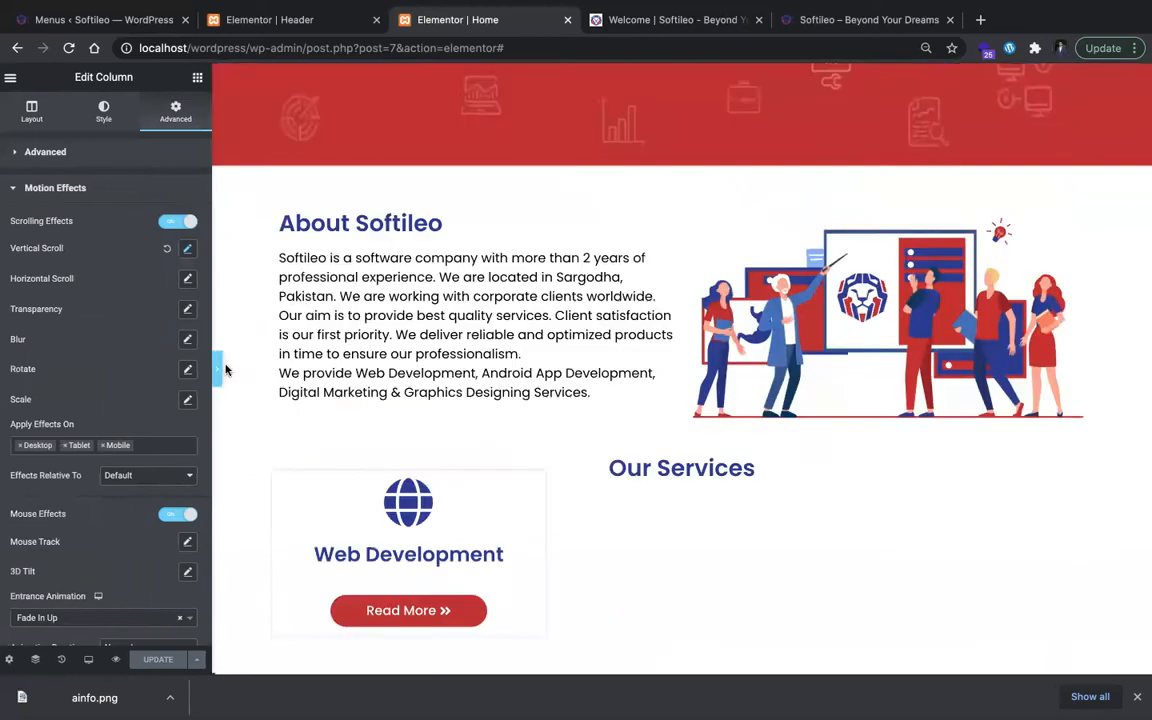
click(217, 369)
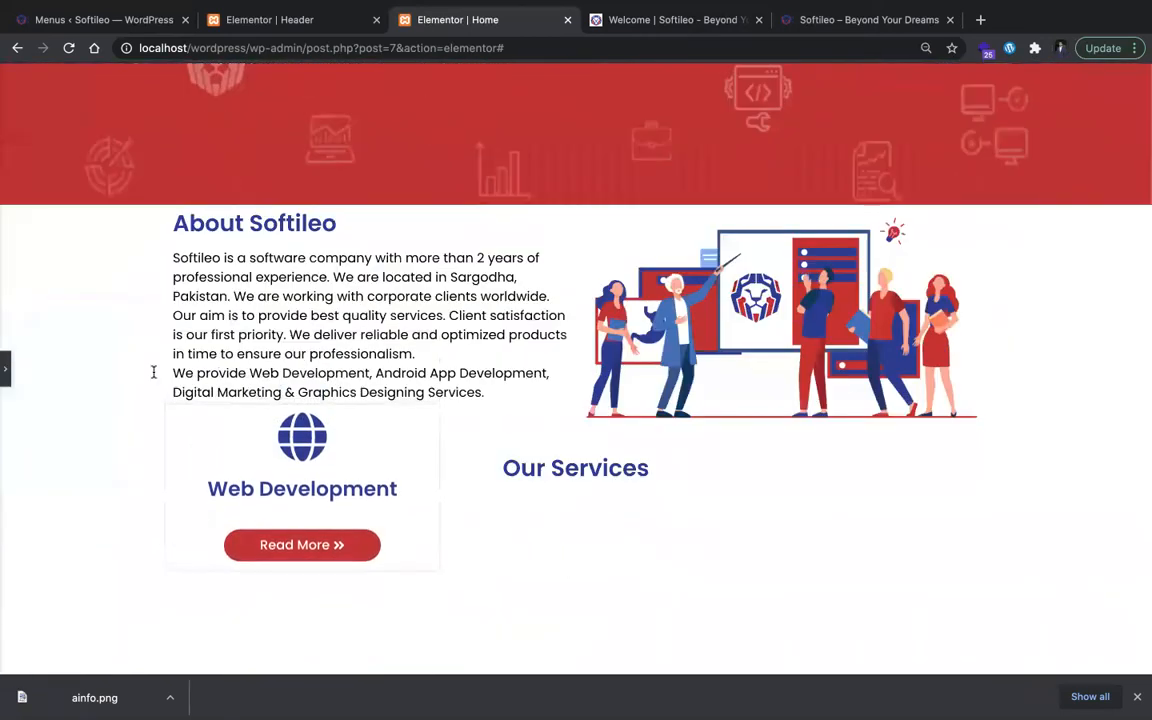
click(10, 375)
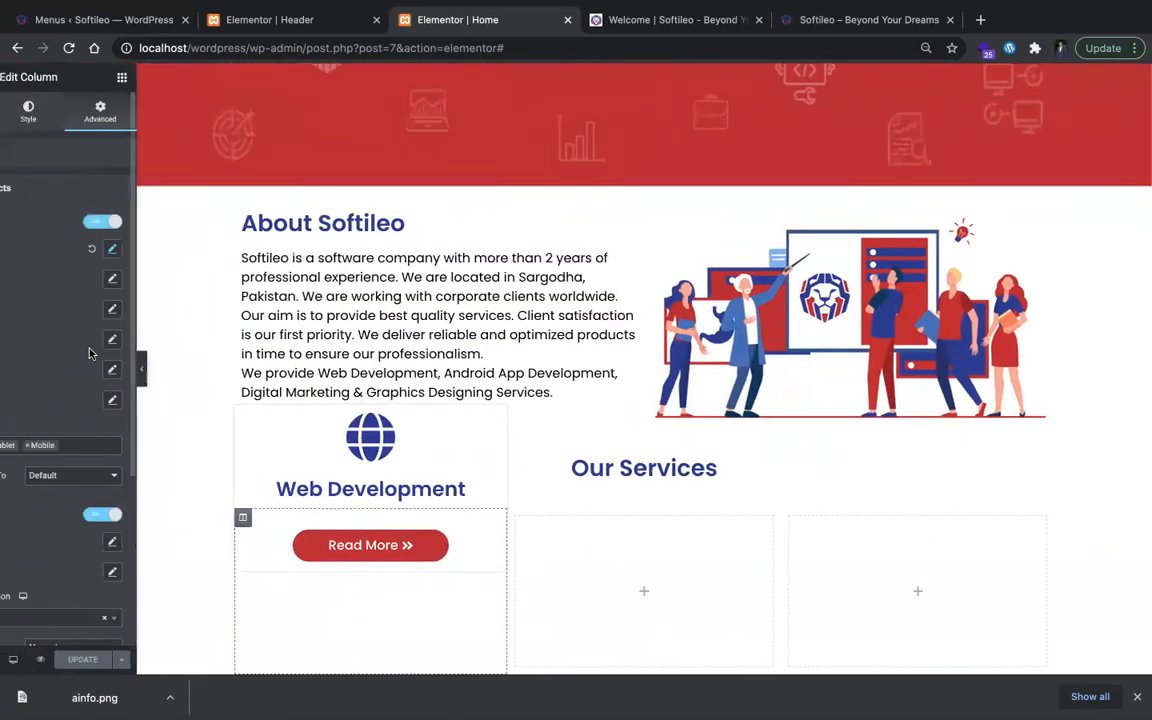
click(181, 224)
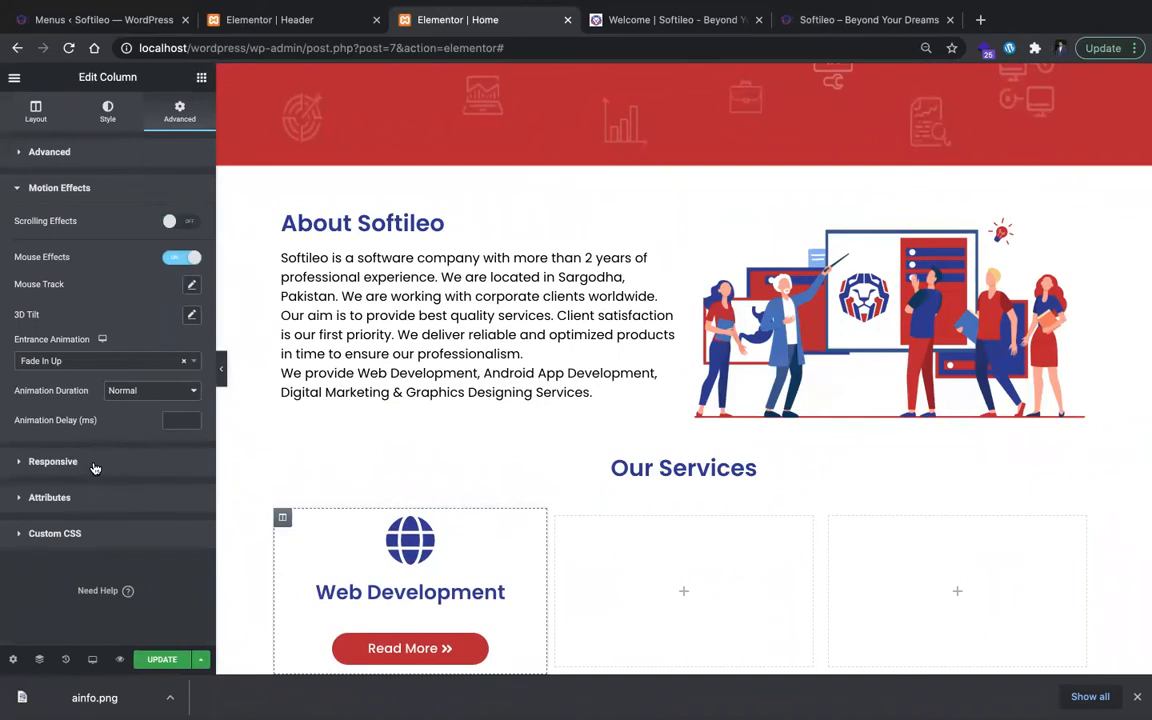
Step: Try the Mouse Track effect on the Web Development column and switch its direction to Opposite
click(193, 286)
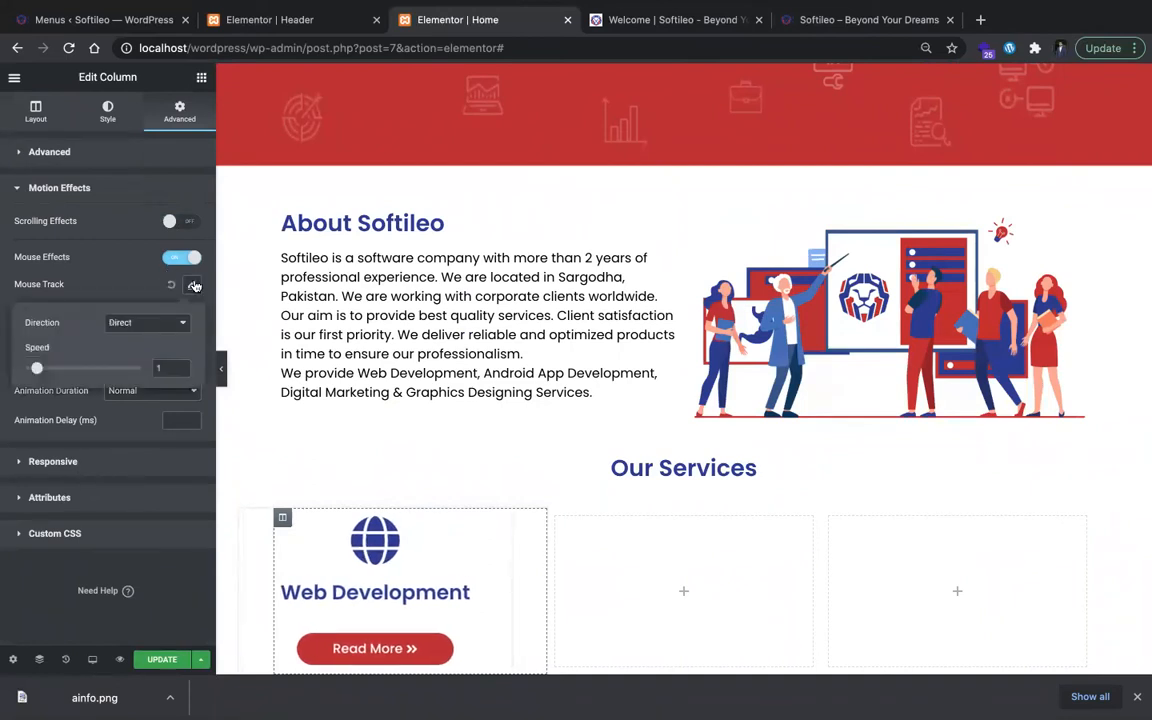
click(168, 323)
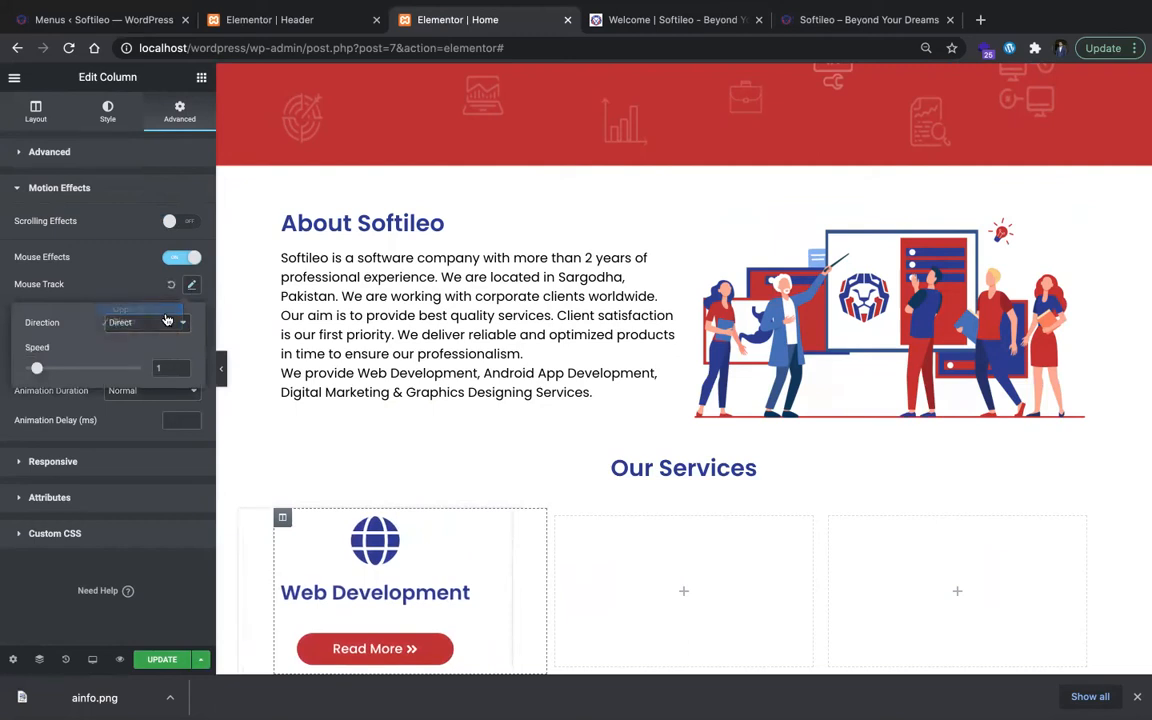
click(145, 310)
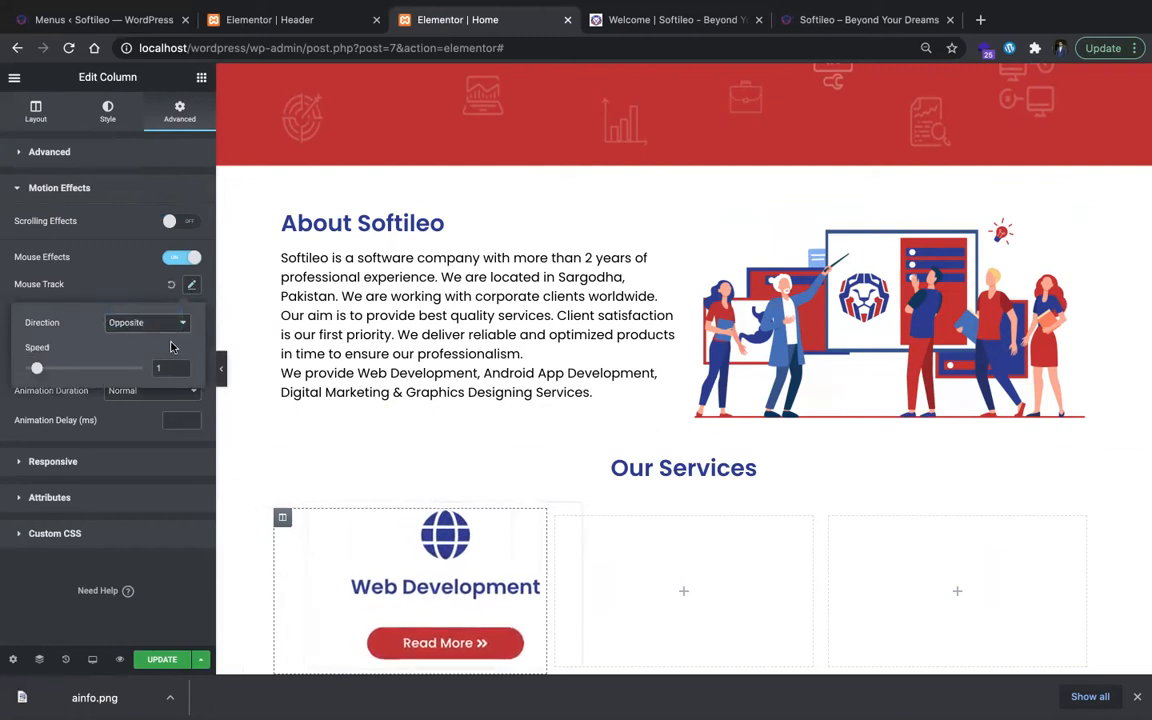
click(152, 322)
click(151, 293)
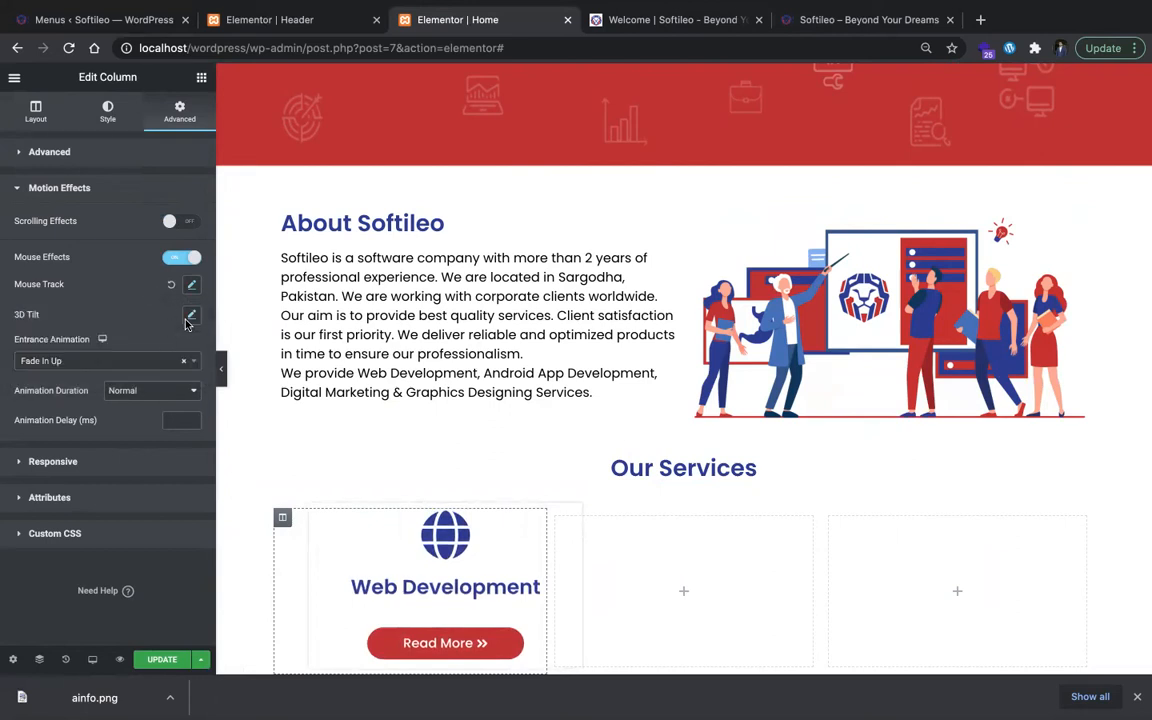
Step: Try the 3D Tilt effect on the Web Development column with the Opposite direction and speed 4
click(189, 317)
click(183, 355)
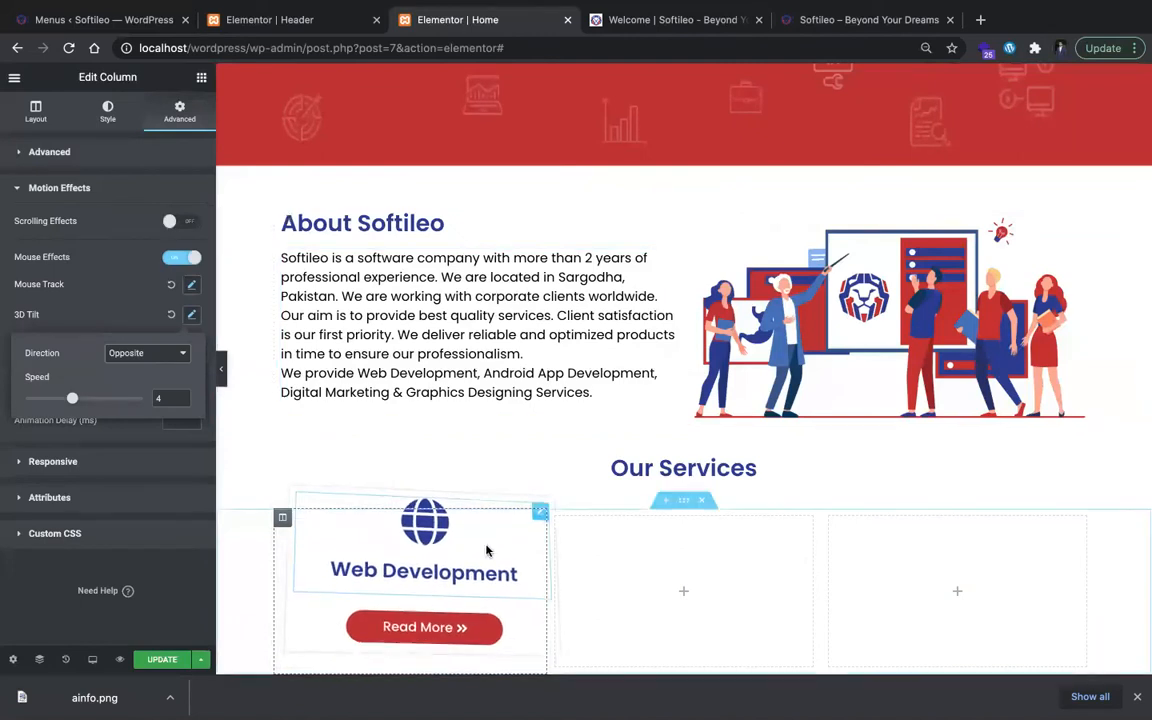
scroll(488, 545, down, 4)
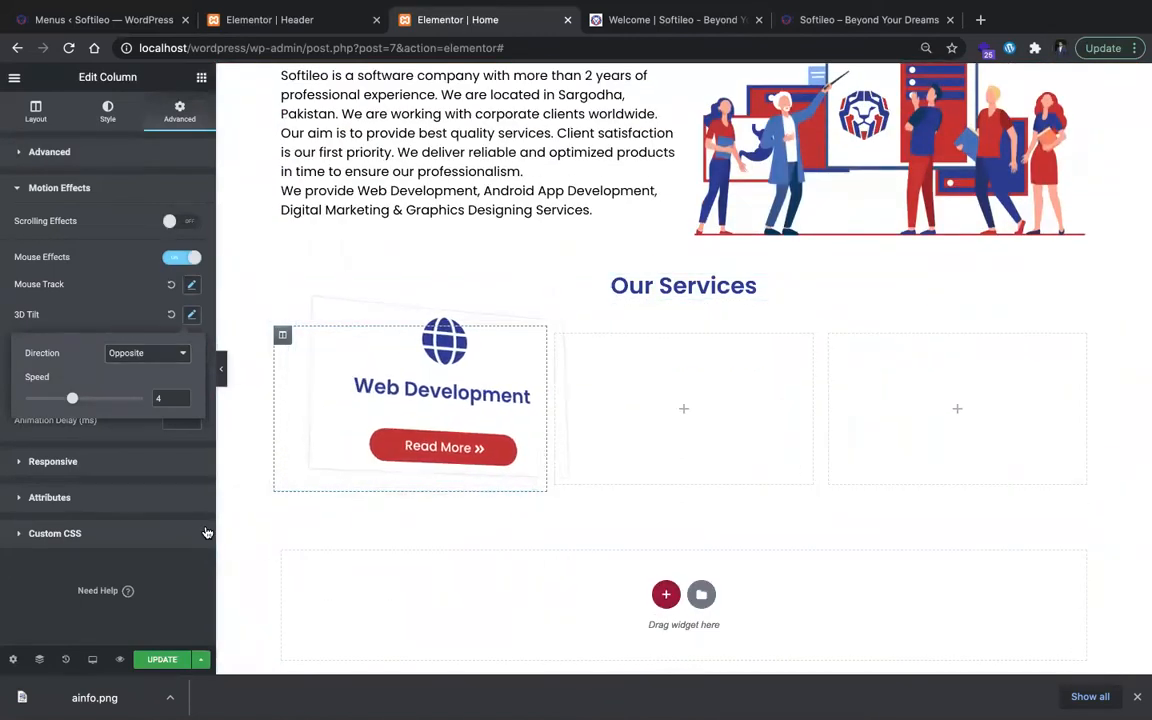
Step: Add a selector:hover rule with transform: translateY(-20px) to the Web Development column's custom CSS and turn off its mouse effects
click(60, 533)
click(148, 413)
text(selector:h)
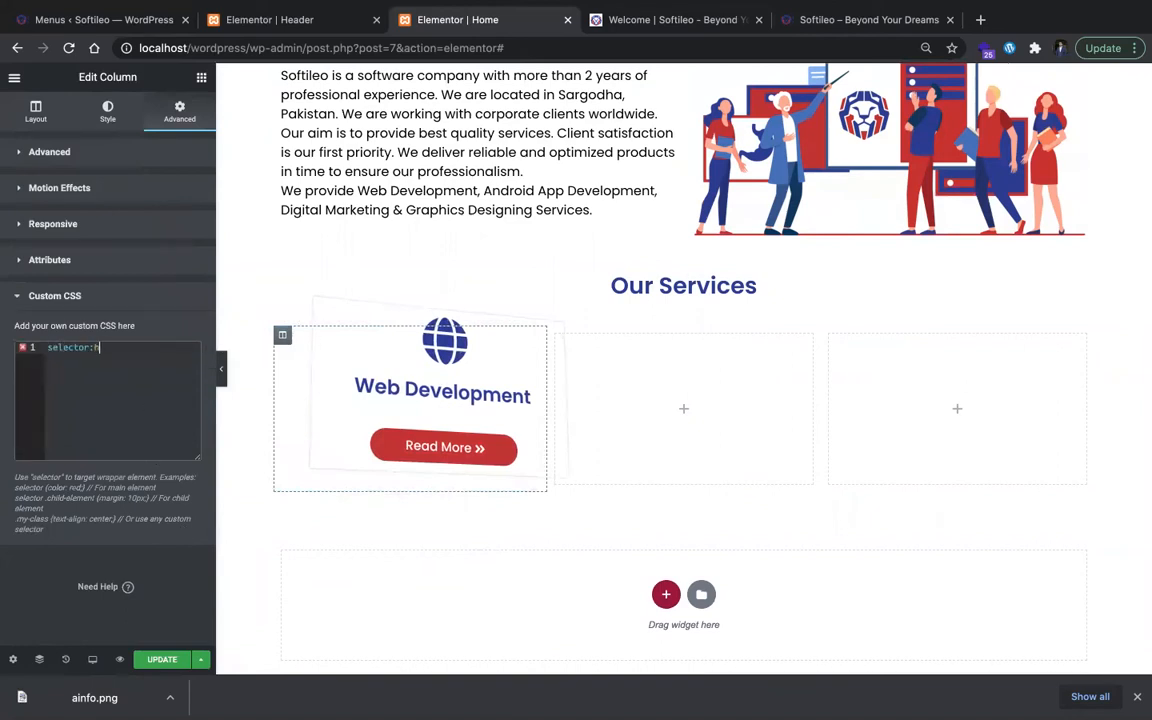
text(over{     transform: tra)
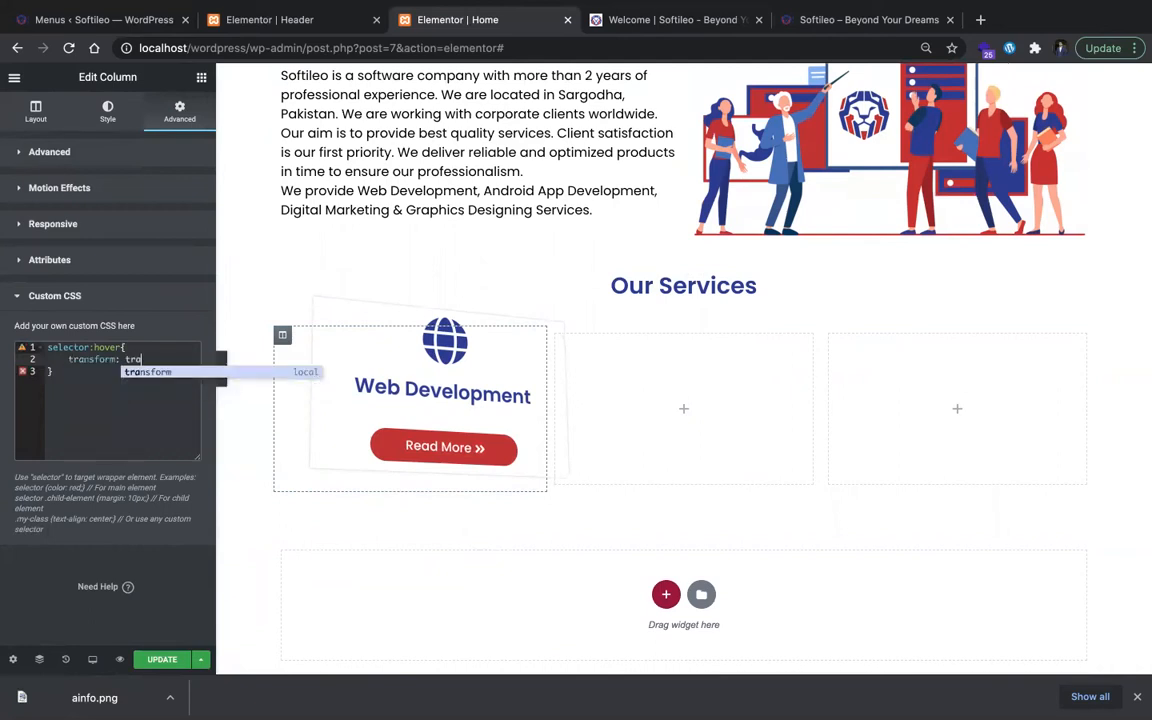
text(nl)
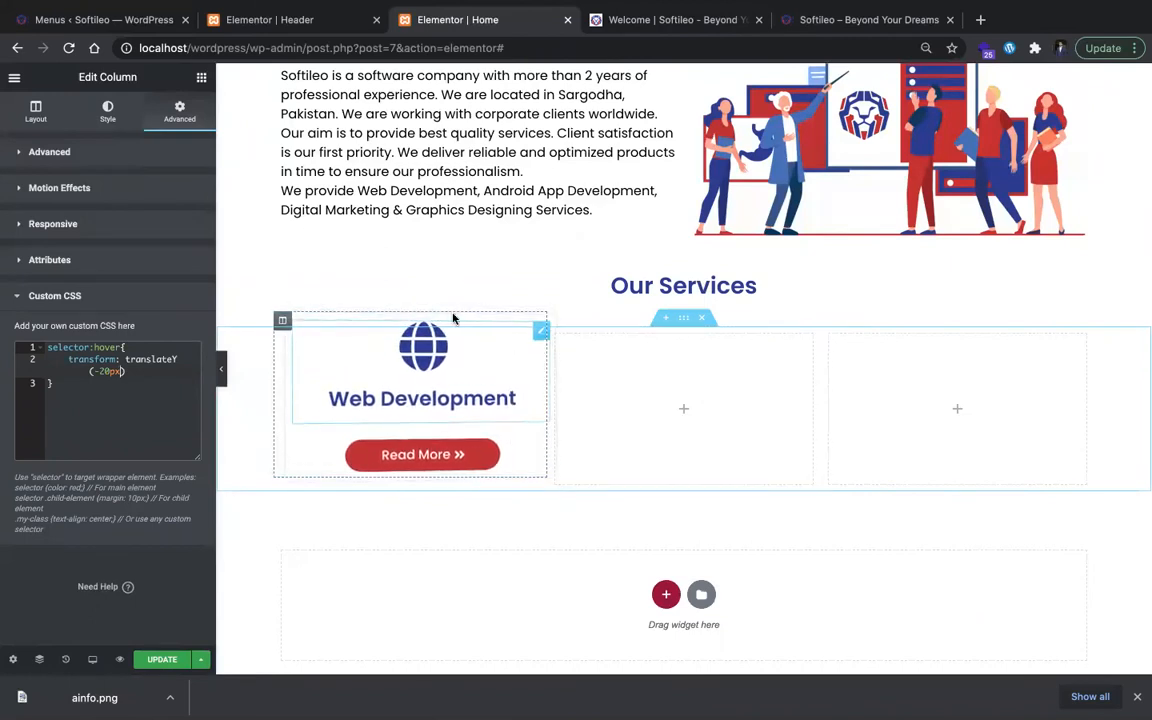
click(60, 188)
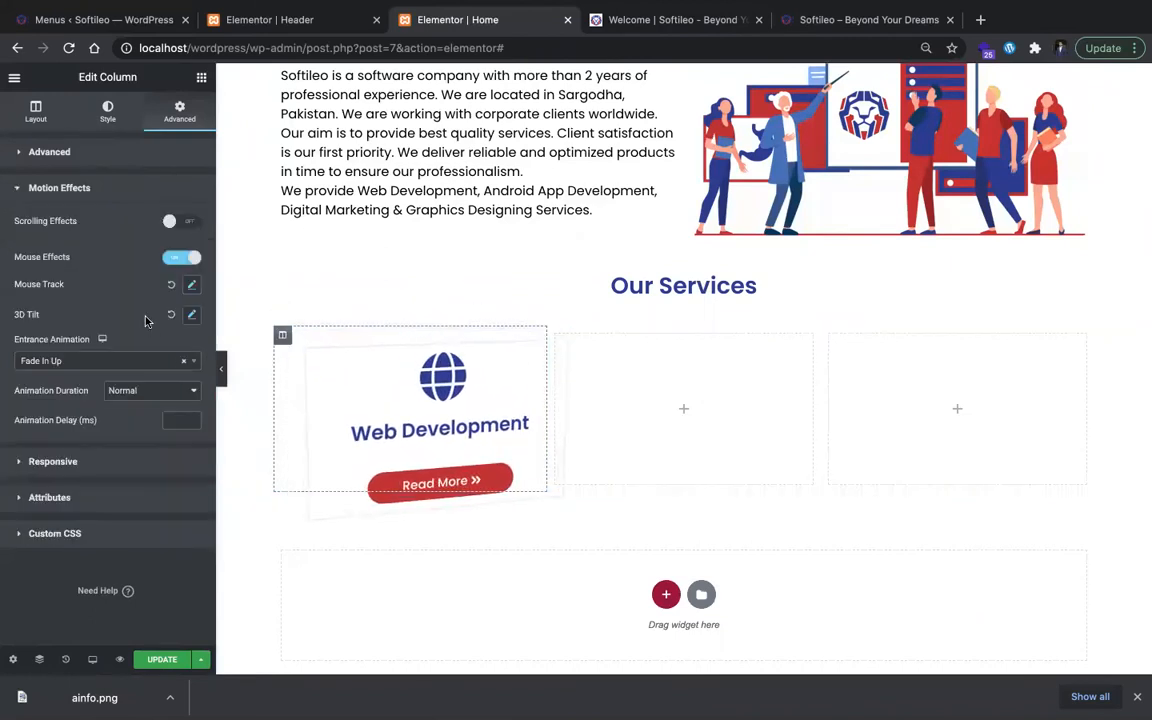
click(191, 258)
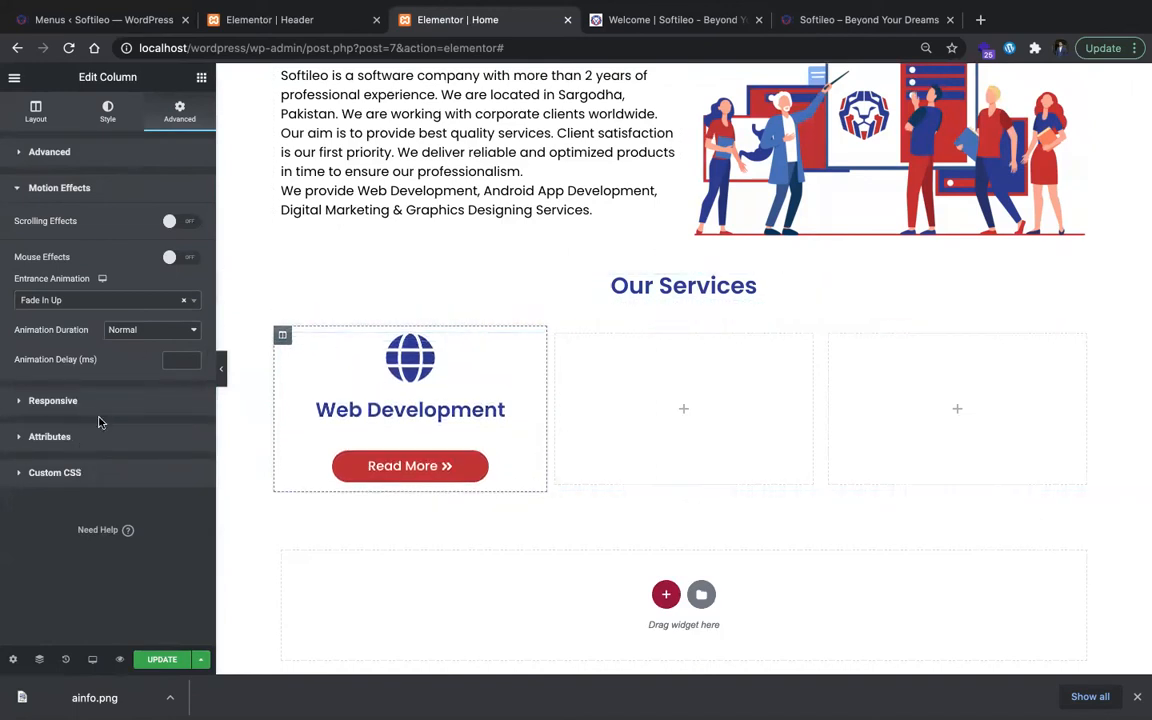
Step: Add a selector rule with transition: 0.6s to the Web Development column's custom CSS and preview the hover motion at full page width
click(60, 473)
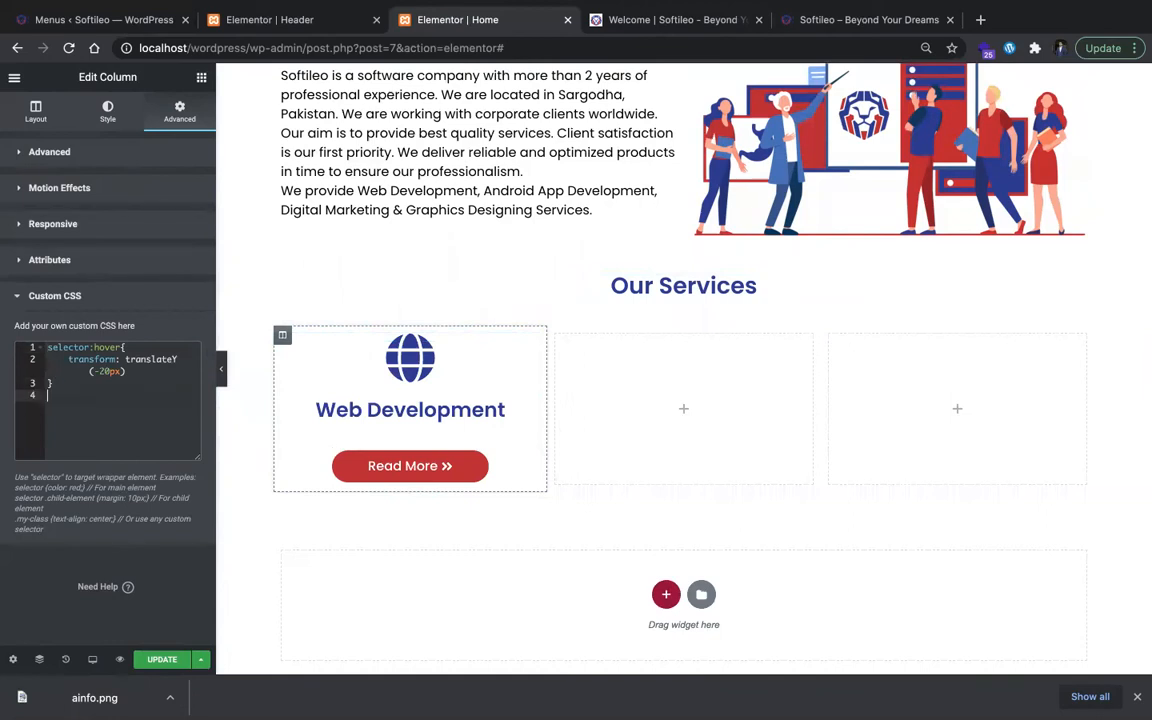
text(selector{     )
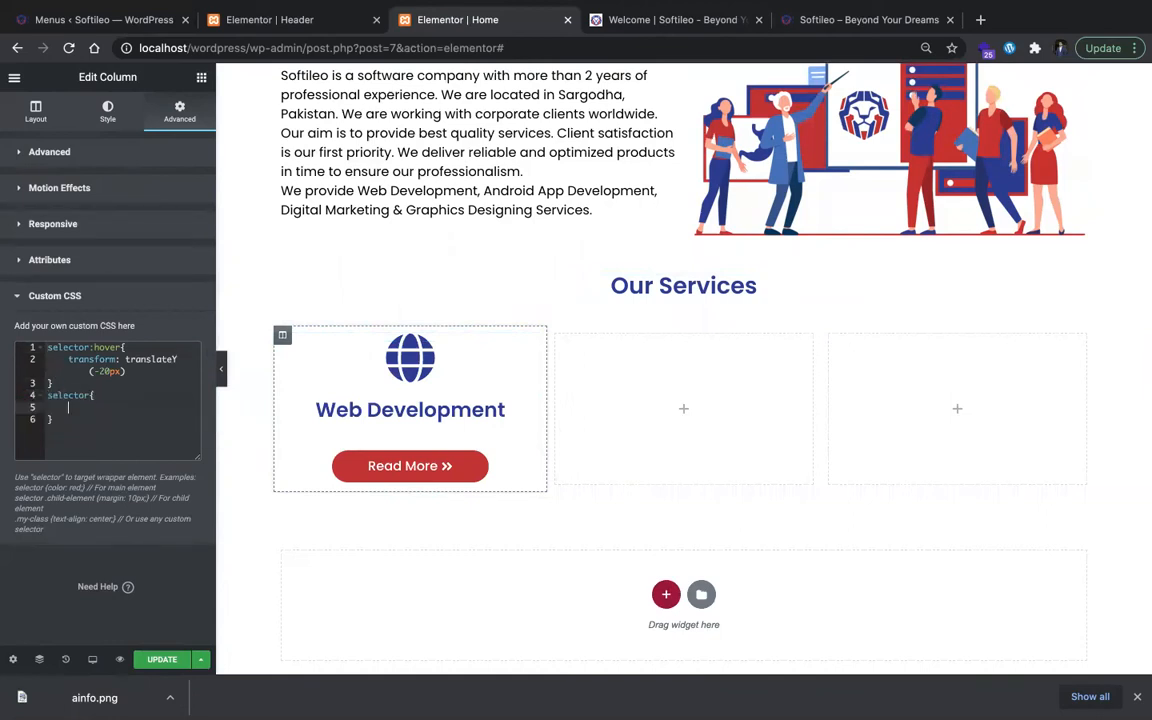
text(transiti)
key(Return)
text(0.6s)
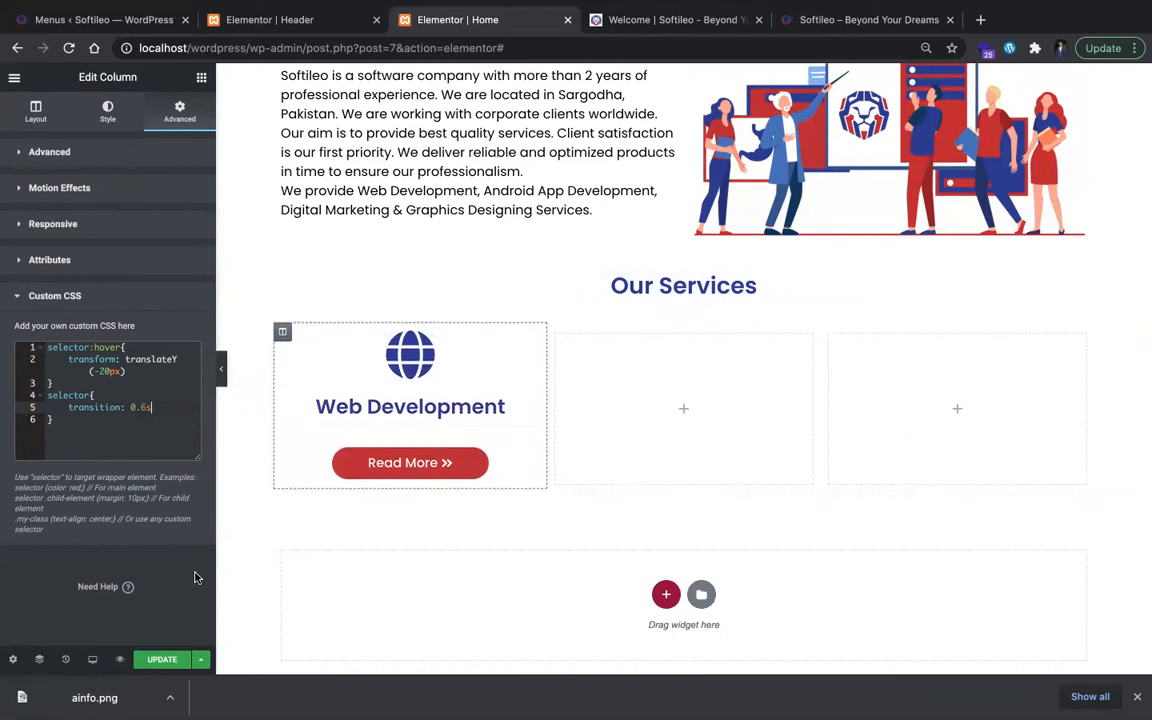
click(223, 370)
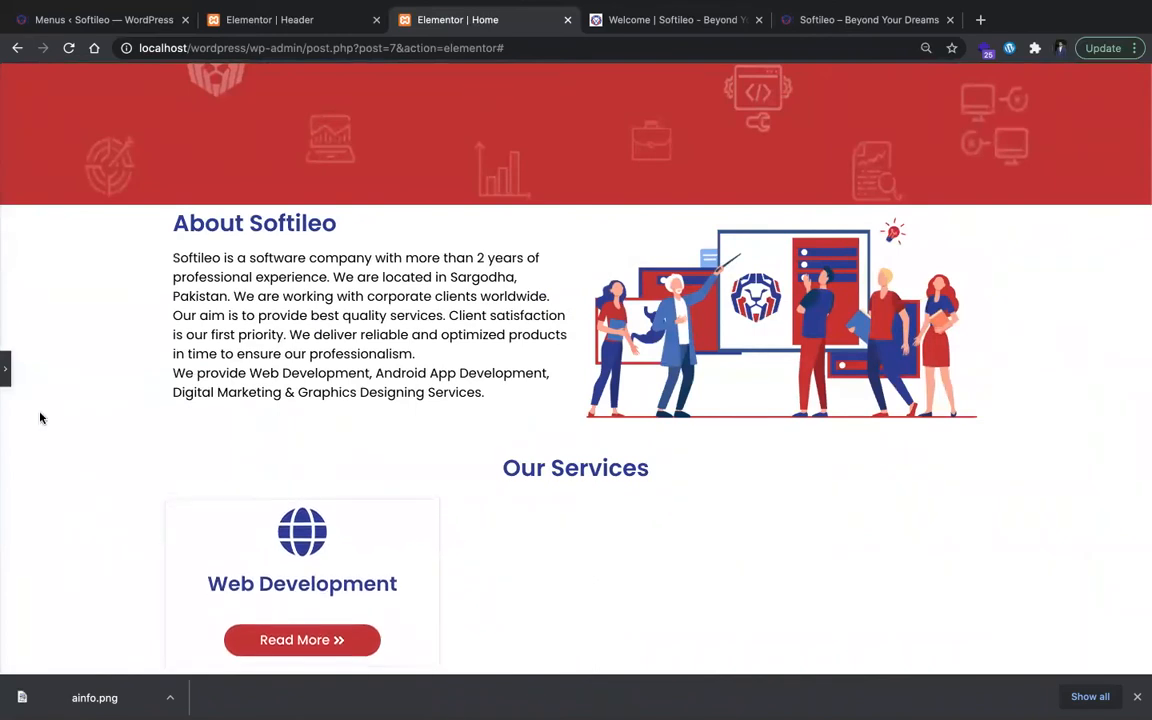
click(7, 370)
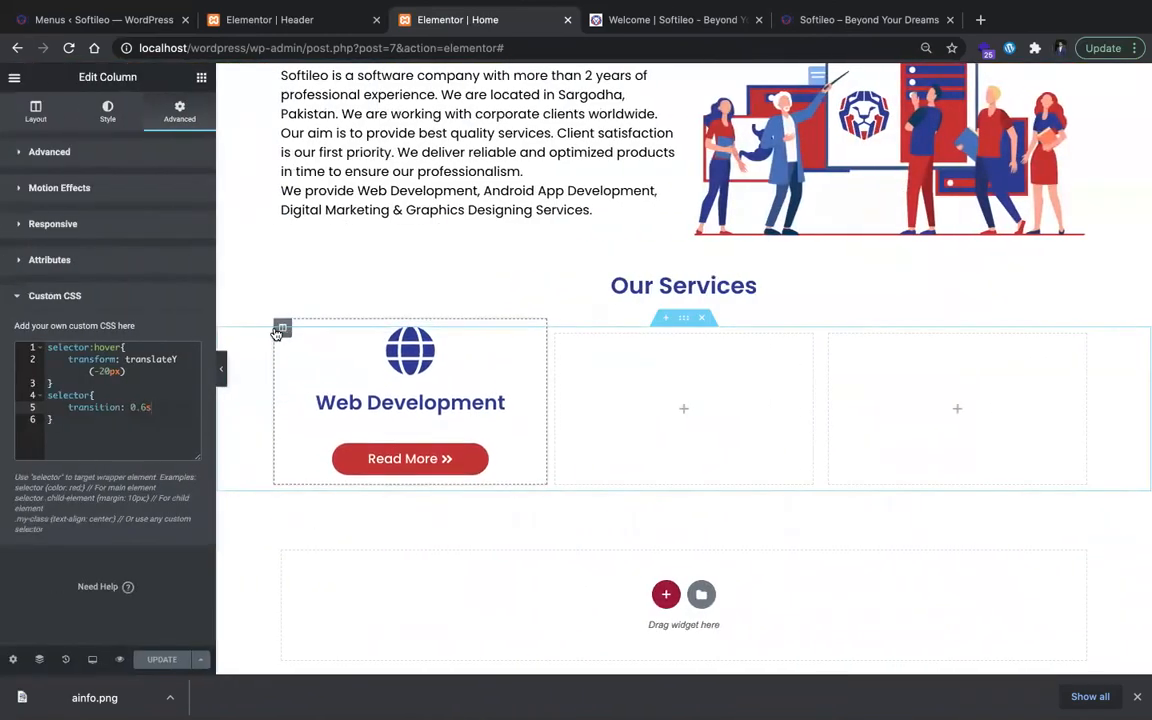
Step: Duplicate the Web Development column and delete the empty column directly after the copy
right_click(296, 347)
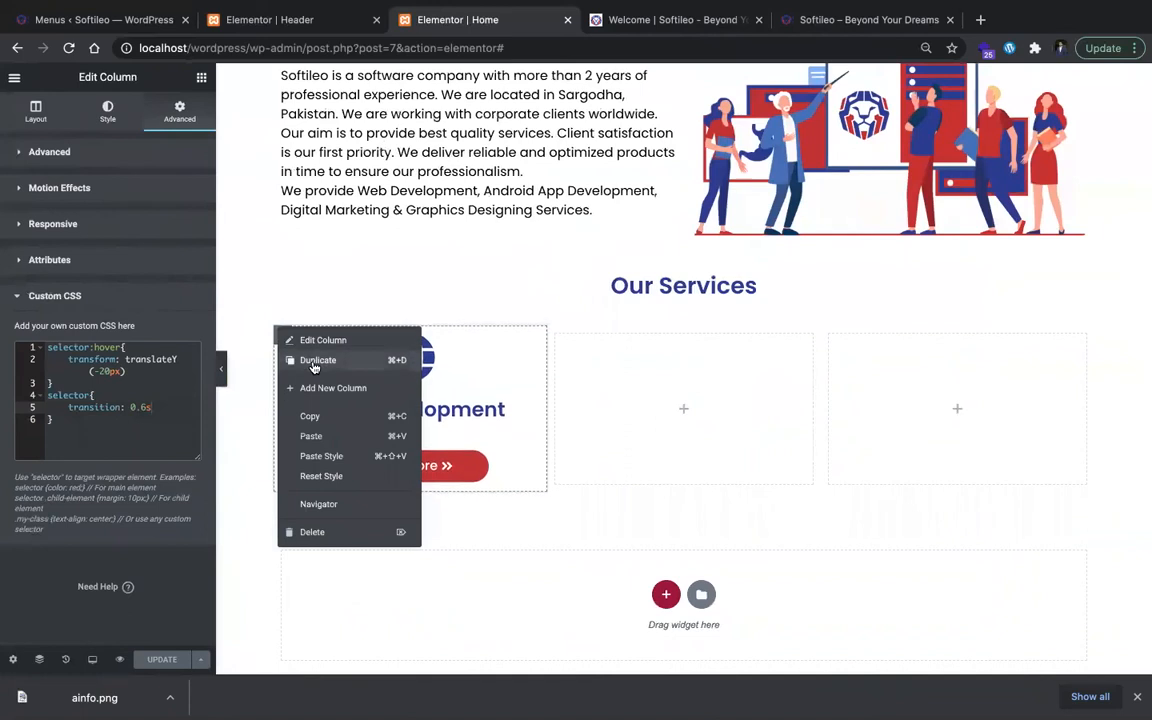
click(315, 361)
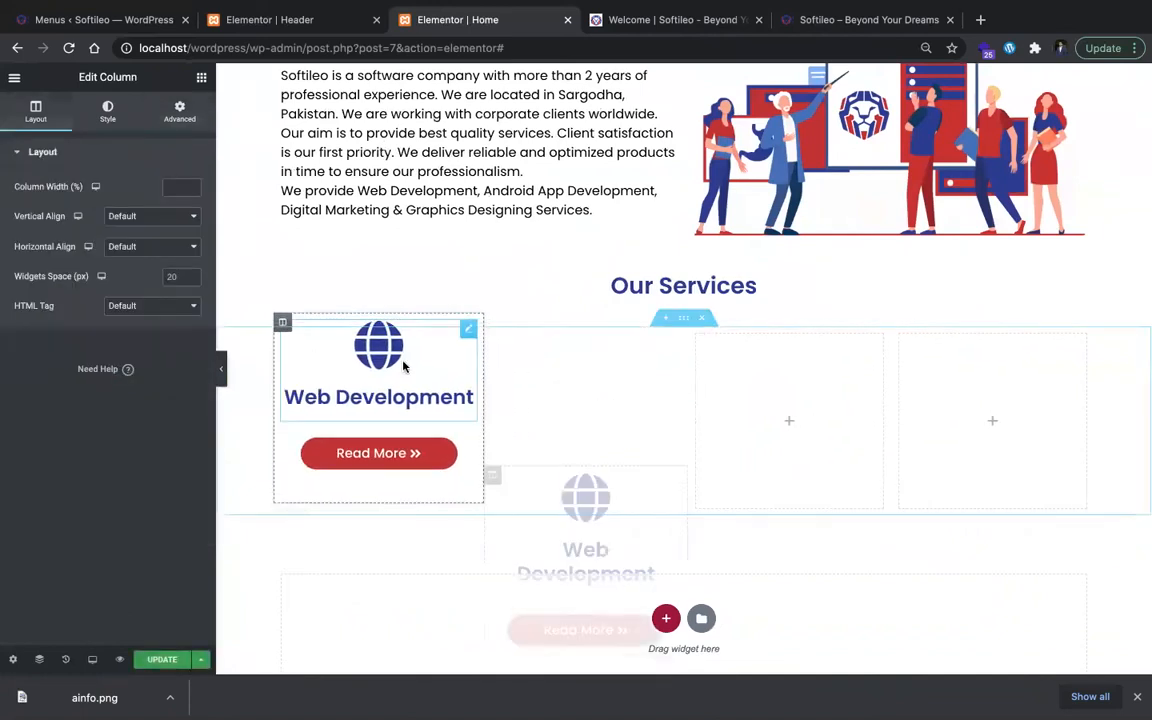
right_click(774, 358)
click(820, 560)
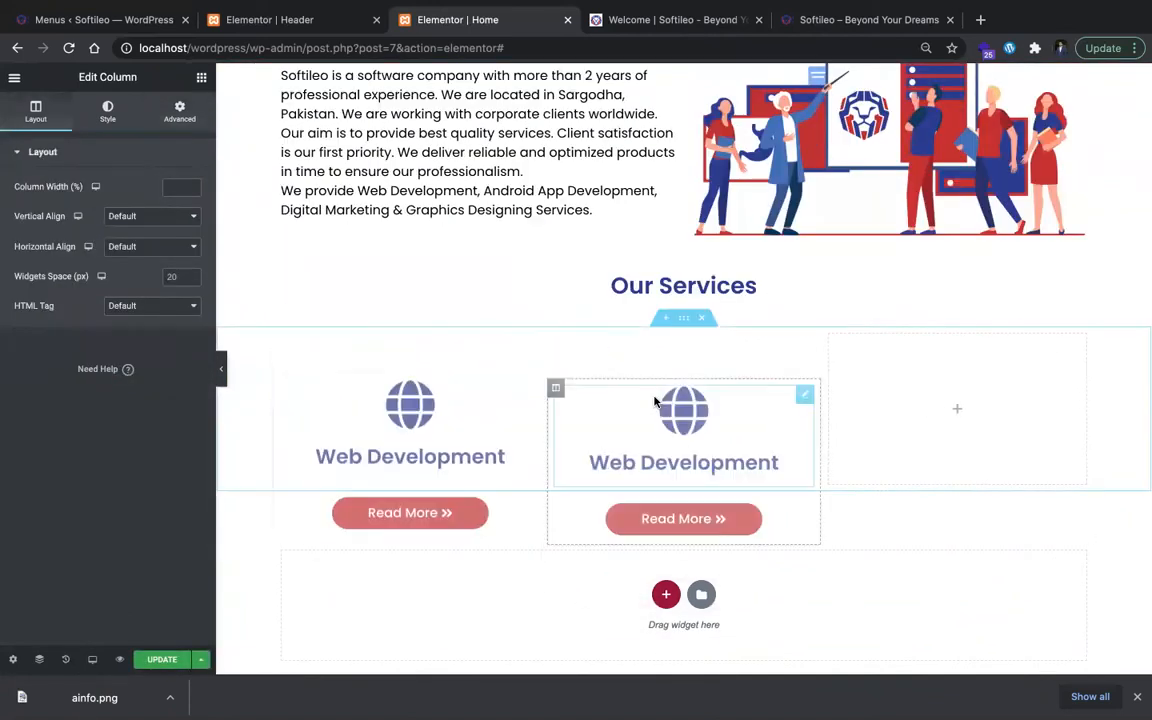
Step: Duplicate the second Web Development column and delete the remaining empty column to complete the three-card row
right_click(556, 337)
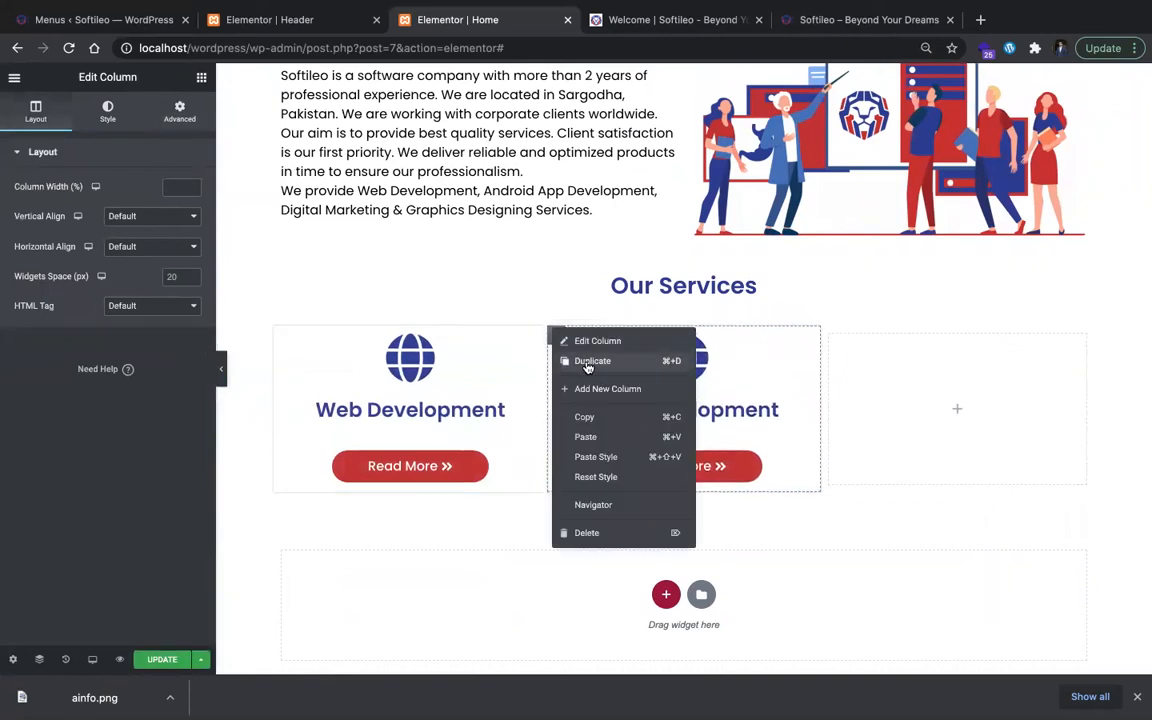
click(589, 364)
right_click(980, 396)
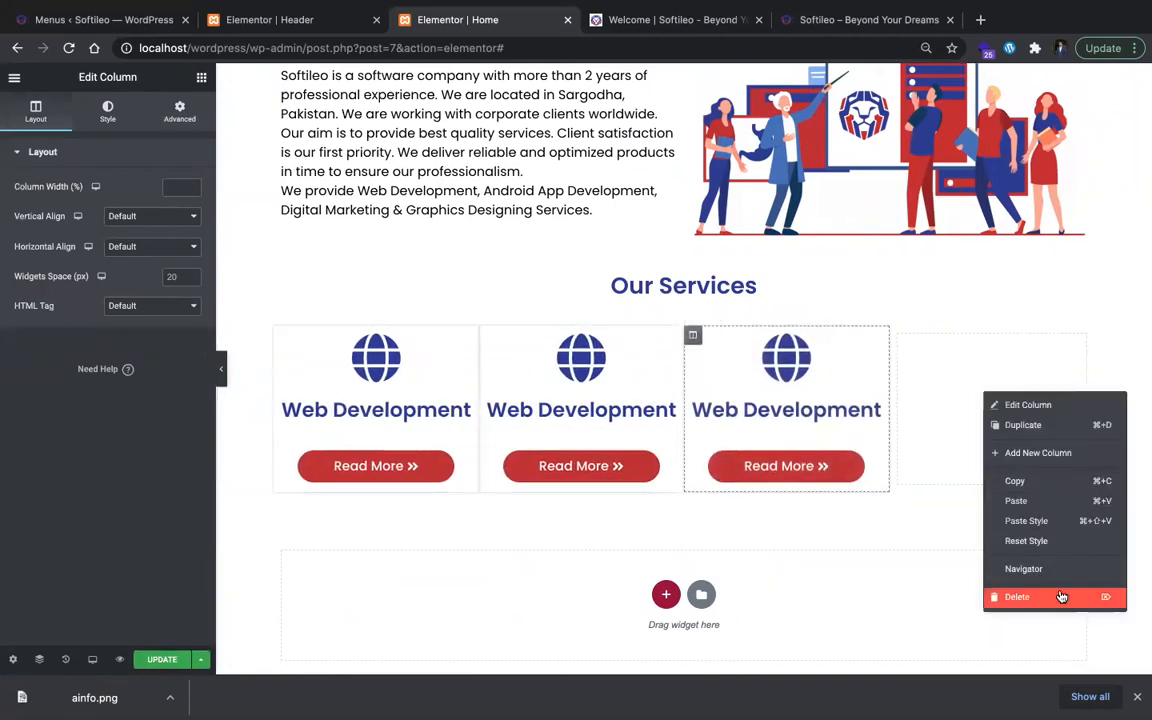
click(1000, 665)
Step: Add a new section with four equal columns below the Our Services cards
scroll(679, 484, down, 1)
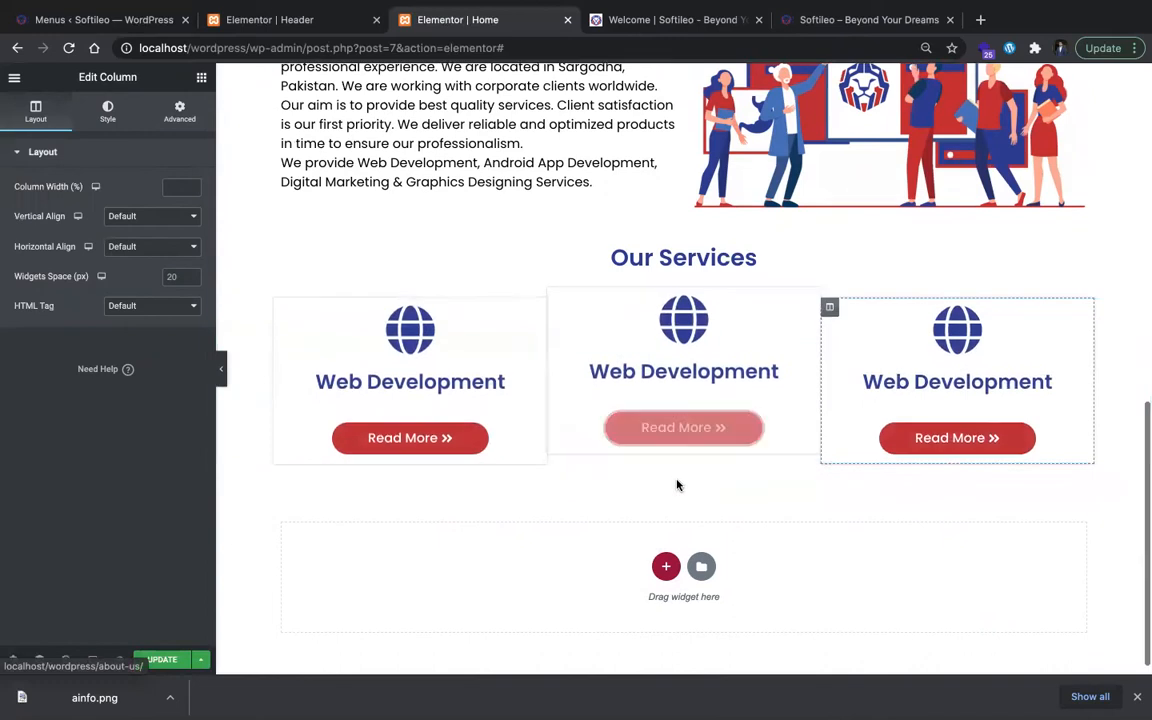
click(666, 550)
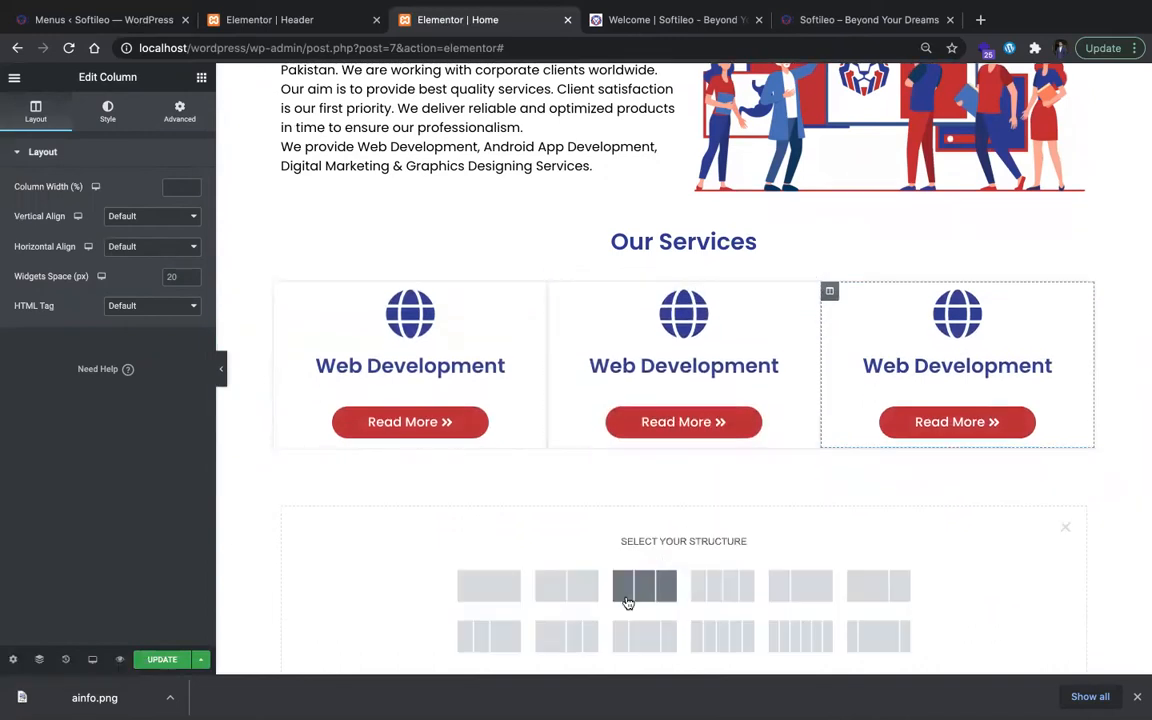
click(720, 586)
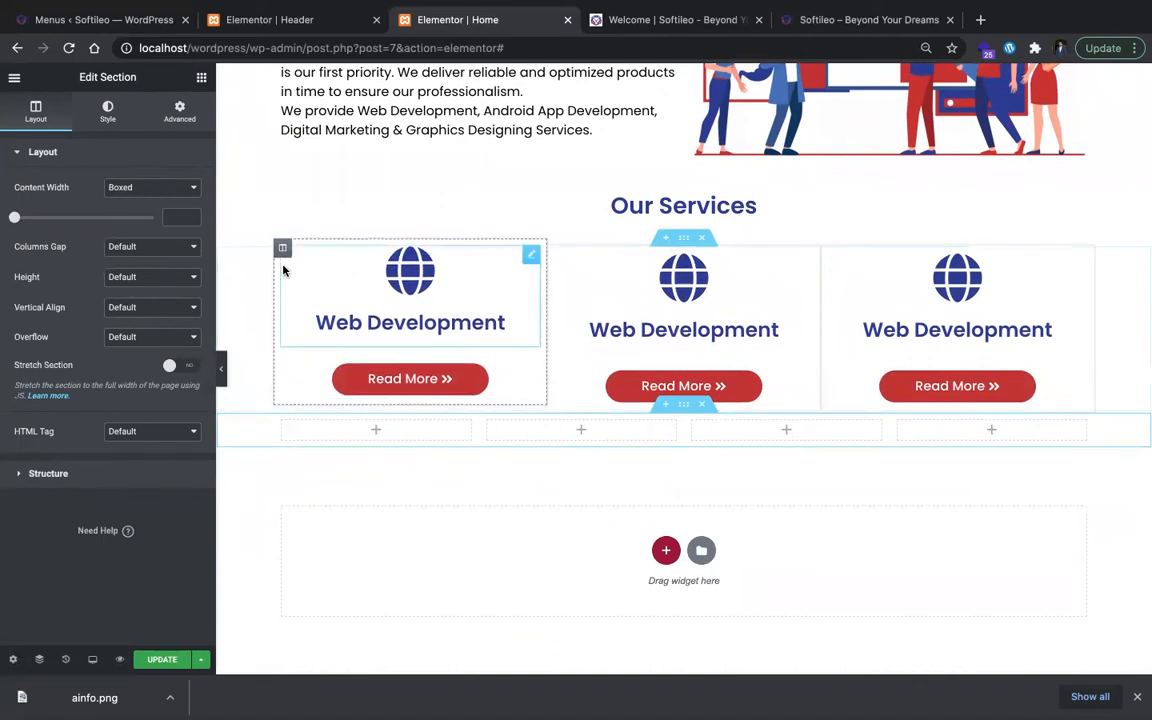
Step: Set the first Web Development column's width to 33.33%
click(282, 245)
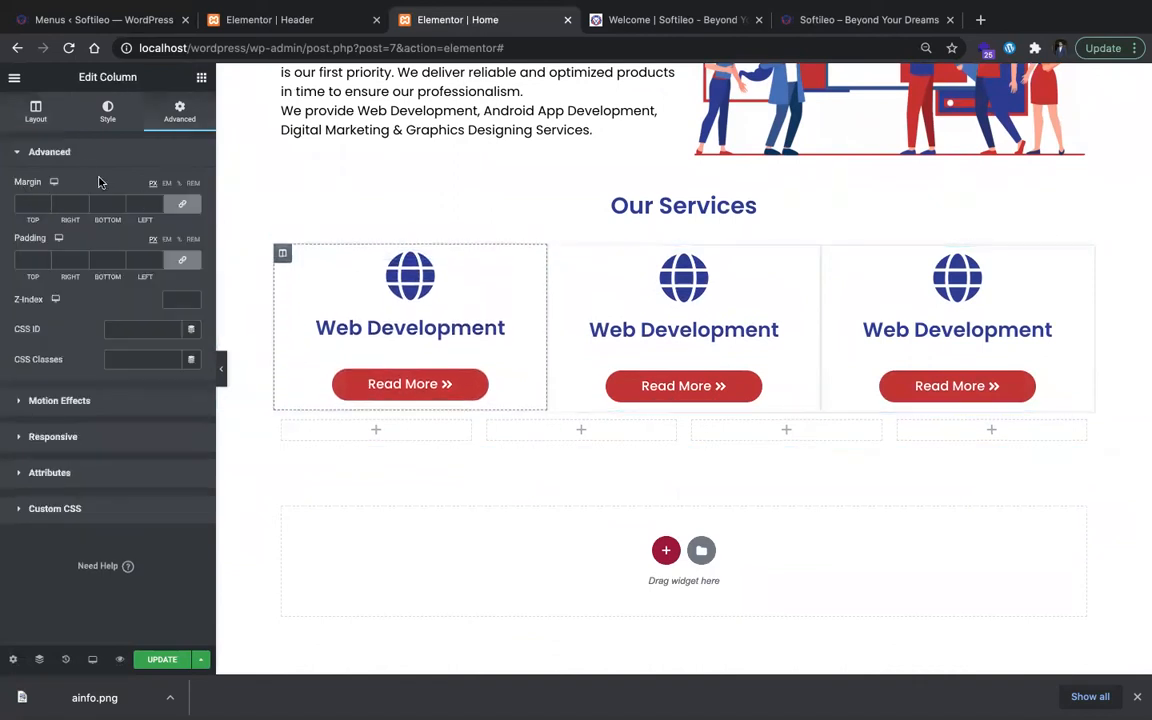
click(45, 112)
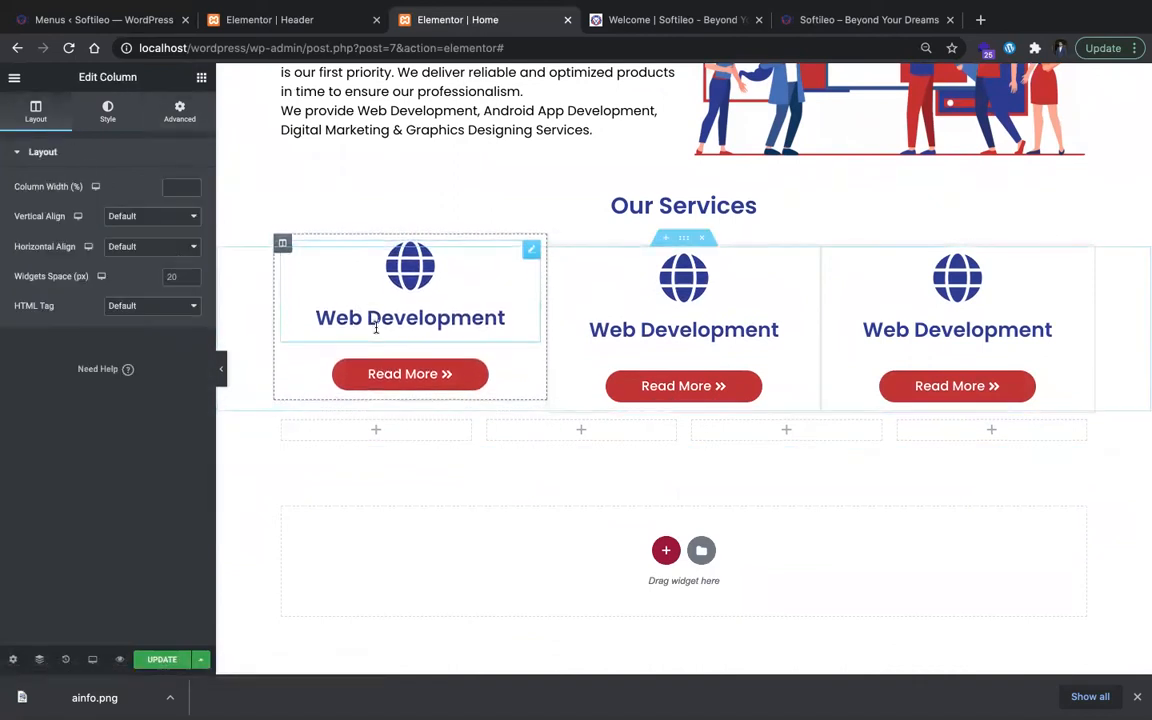
click(180, 187)
text(2)
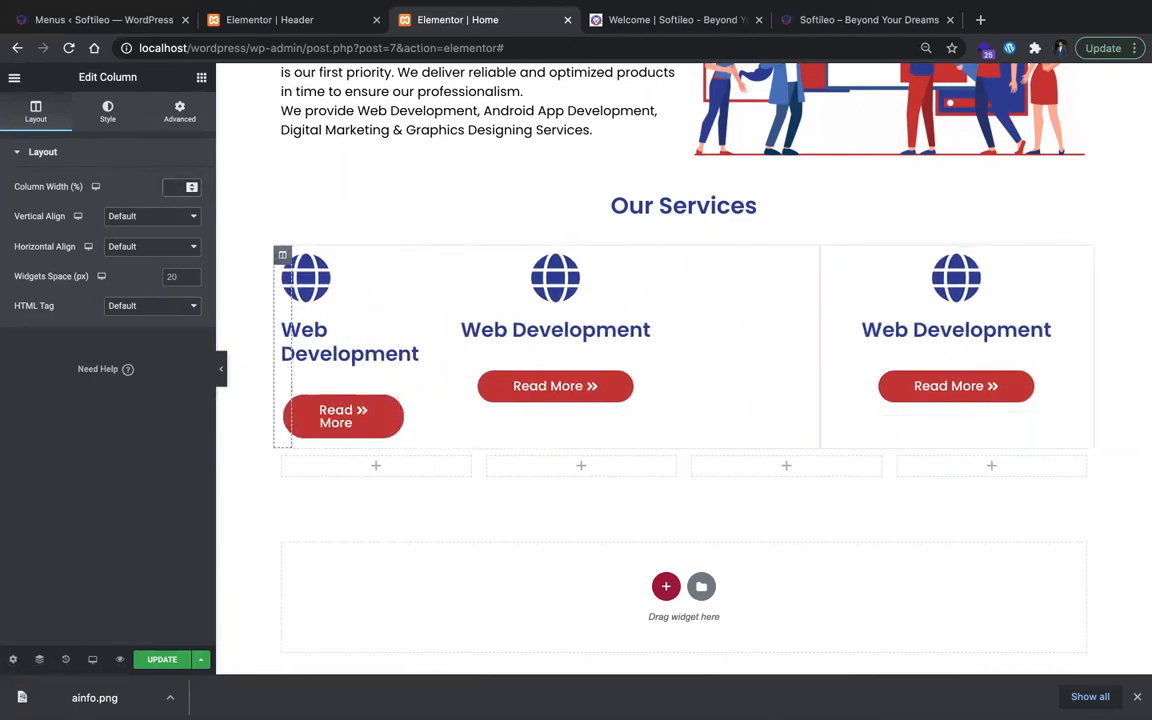
text(33.)
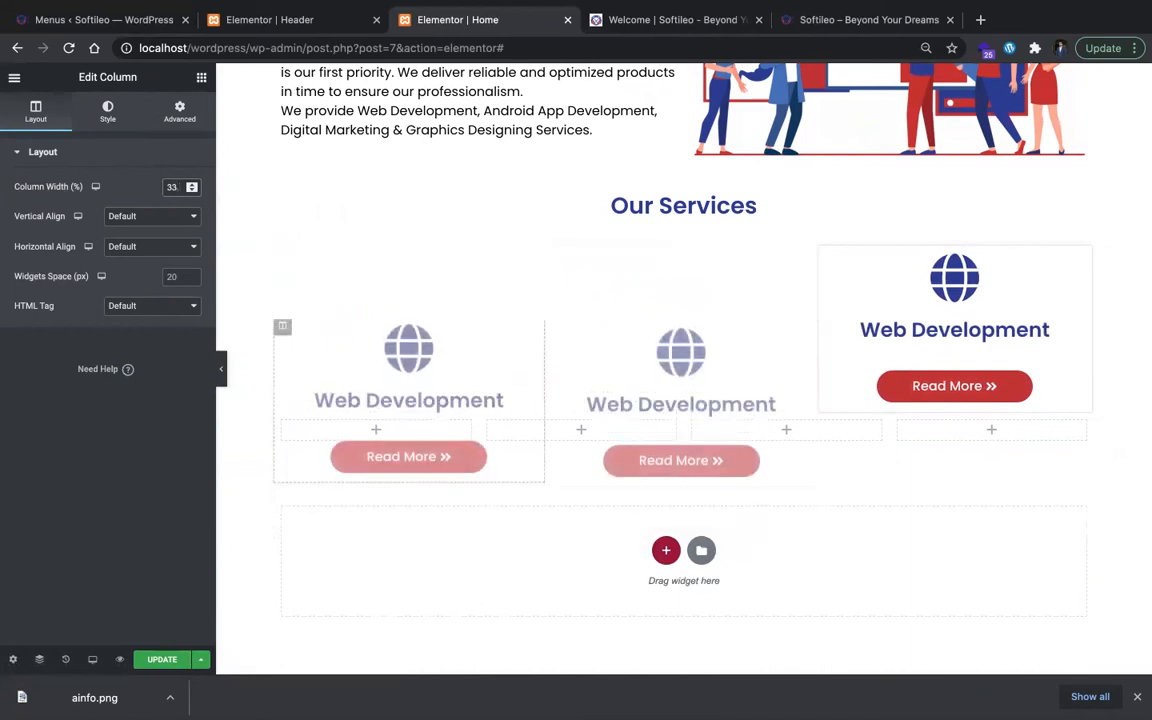
text(33)
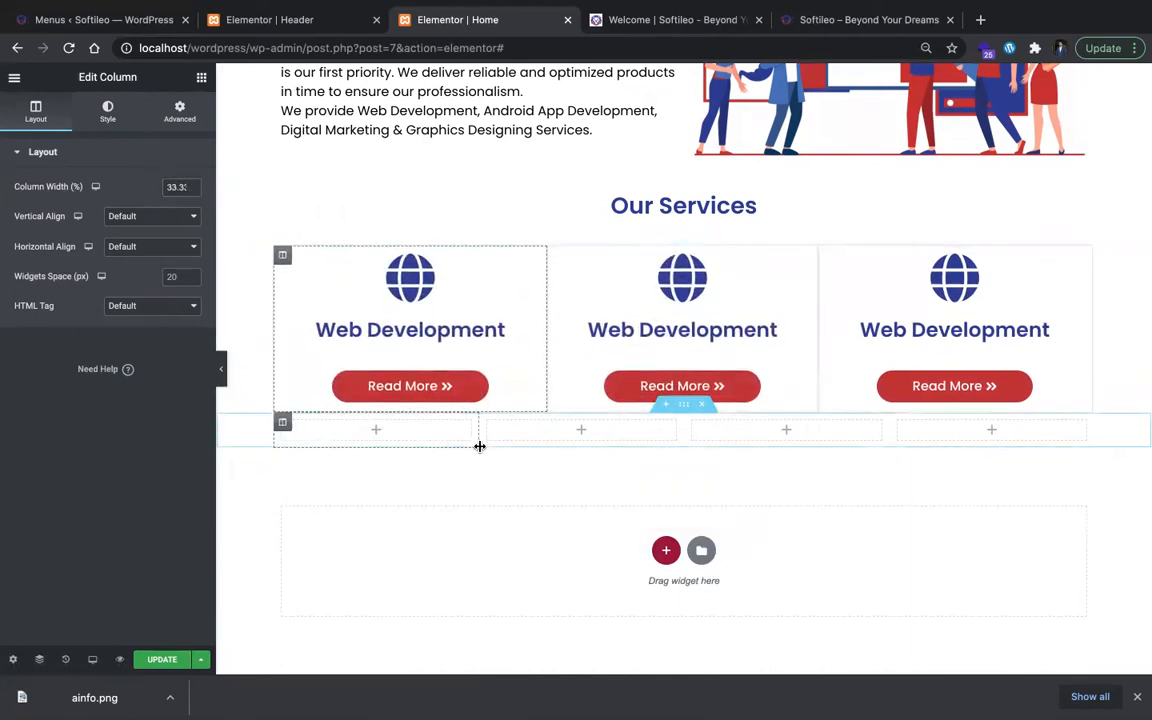
Step: Resize the four-column section so the outer columns are about 16.5% wide and the two inner ones about 33%
drag(473, 447, 452, 450)
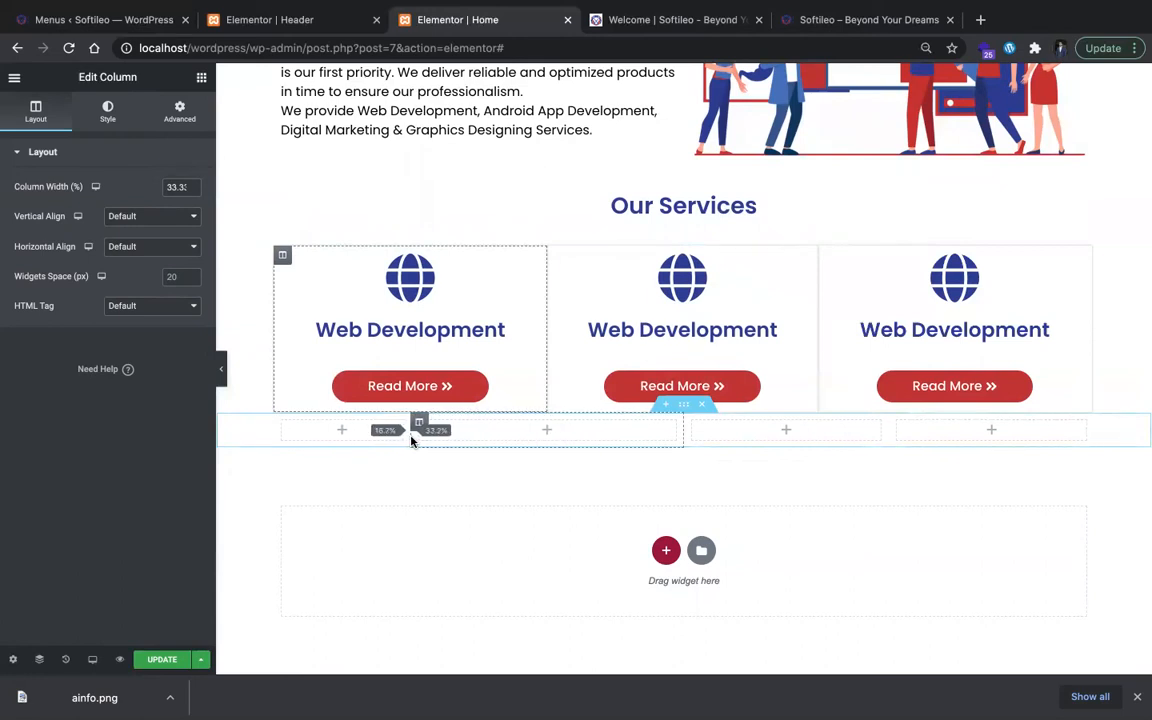
drag(410, 441, 411, 437)
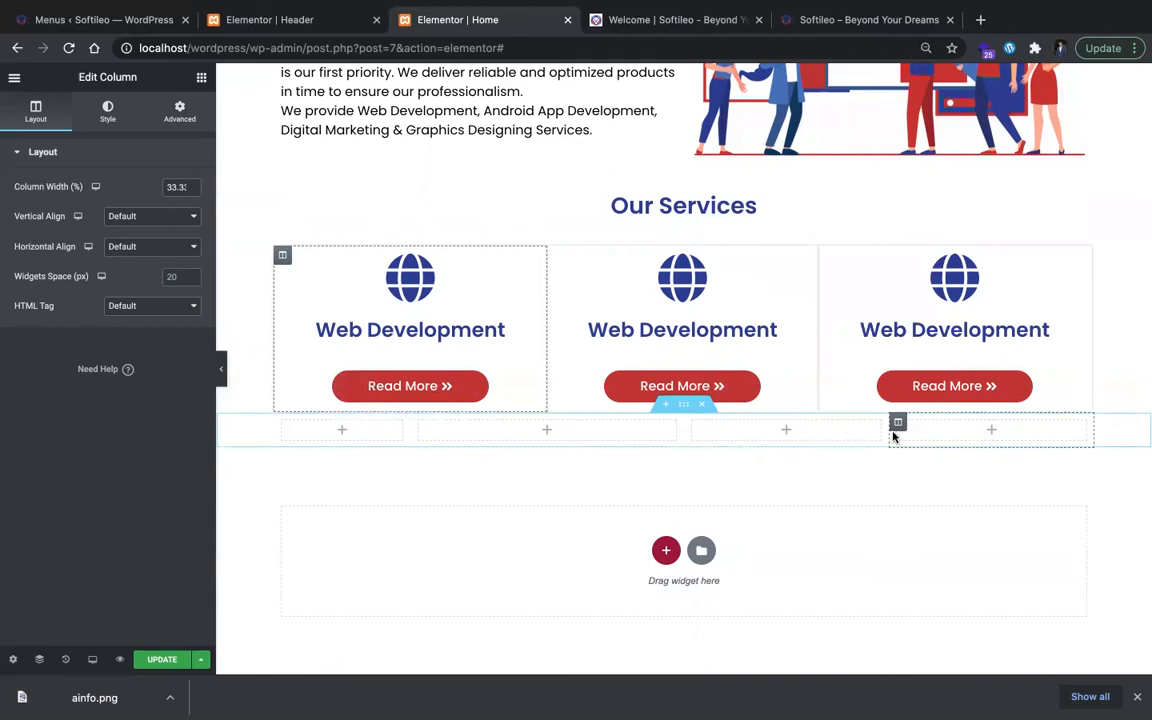
drag(889, 435, 917, 442)
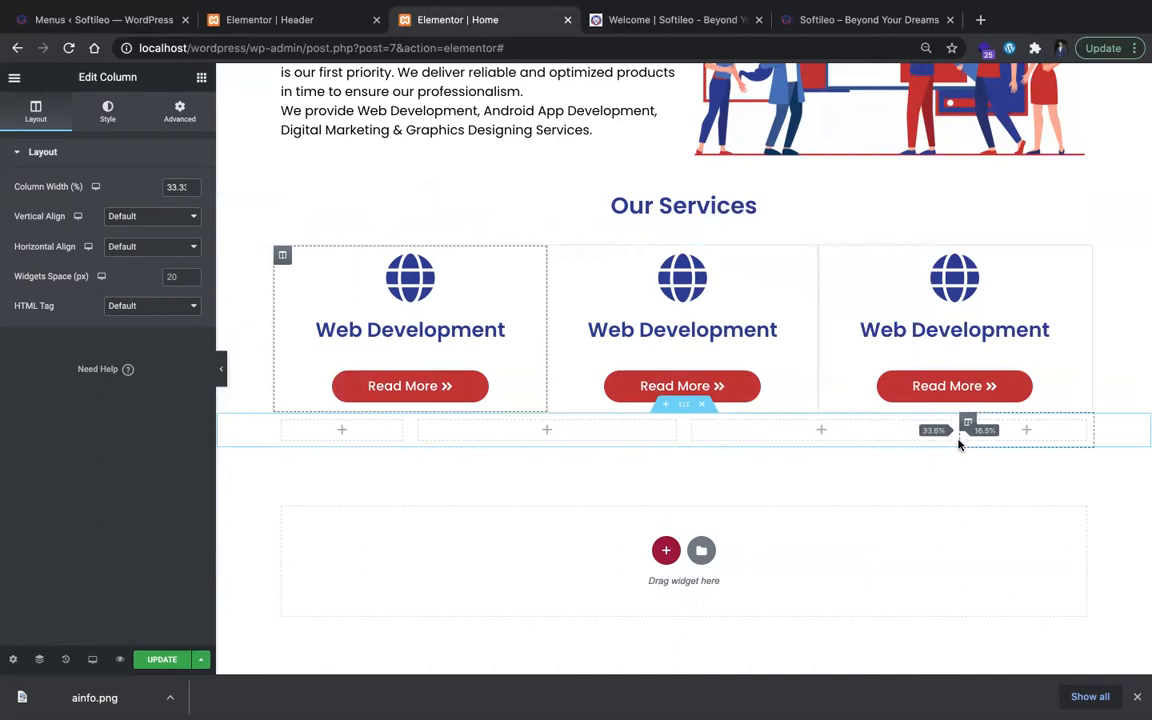
drag(957, 444, 957, 440)
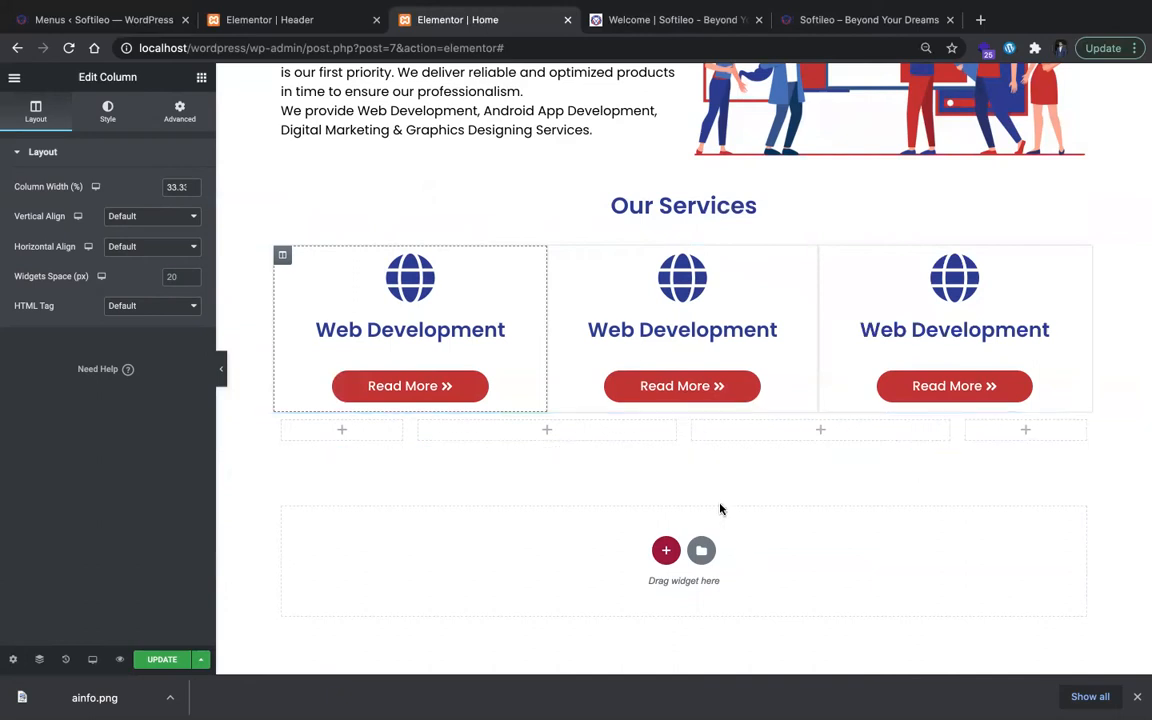
Step: Set the top and bottom margins of the four-column section below the service cards to 30 px
click(686, 408)
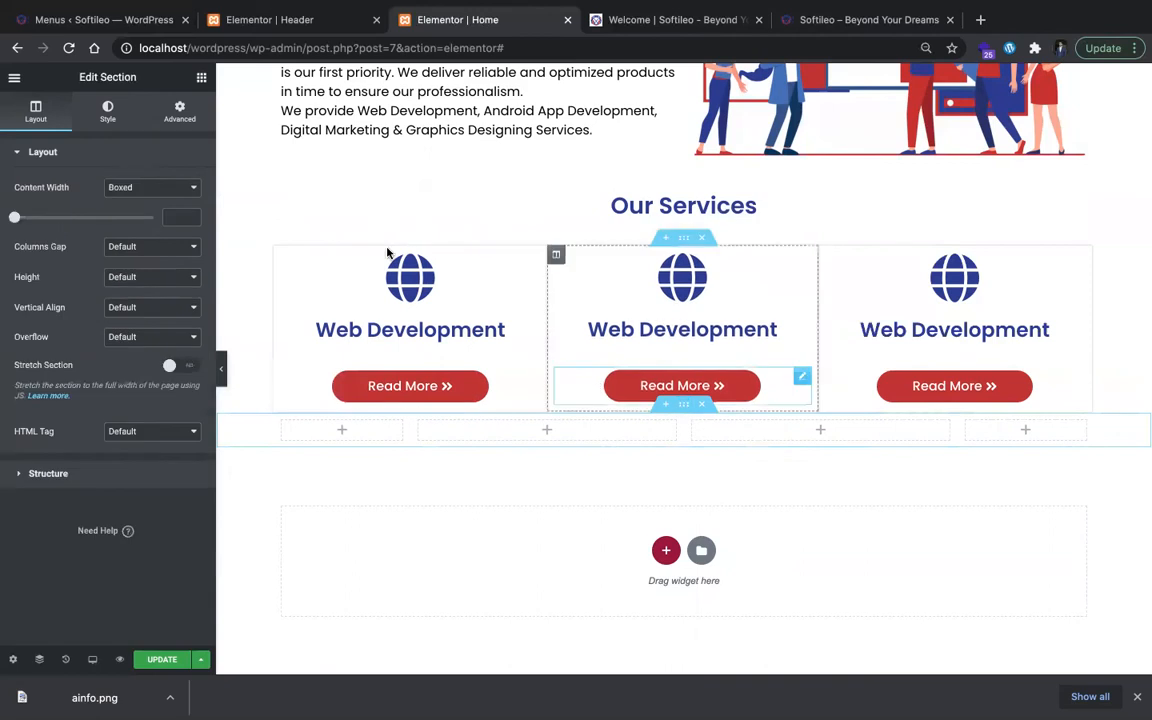
click(180, 112)
right_click(23, 203)
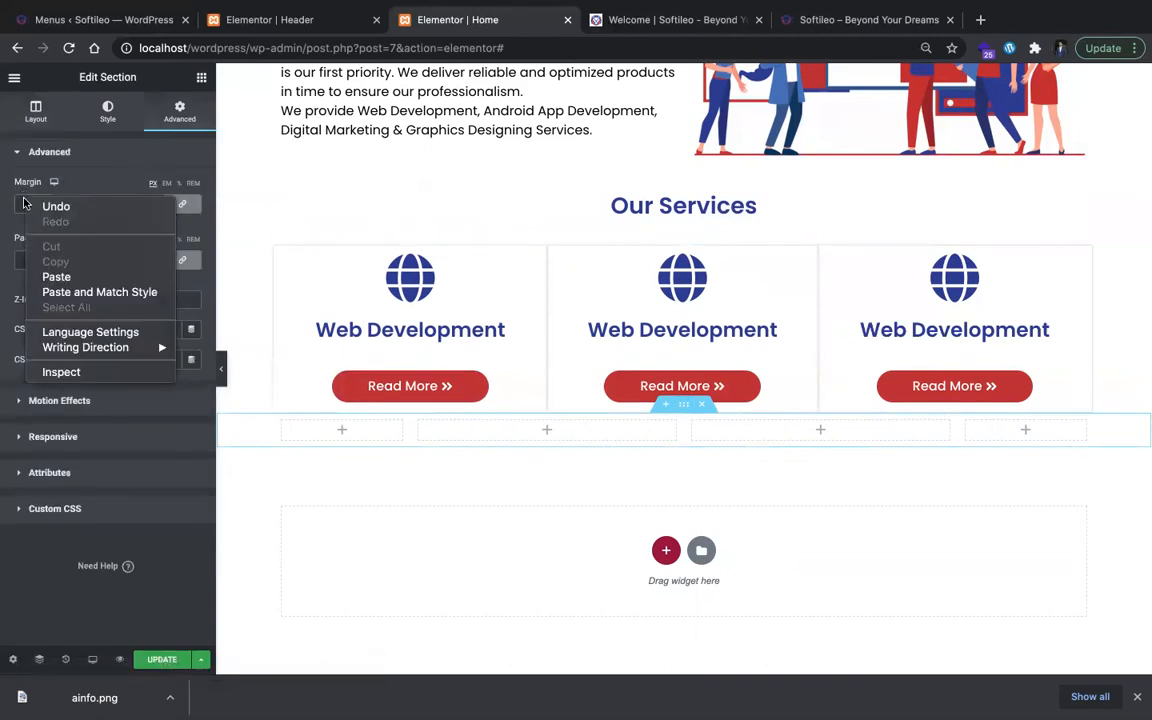
click(22, 202)
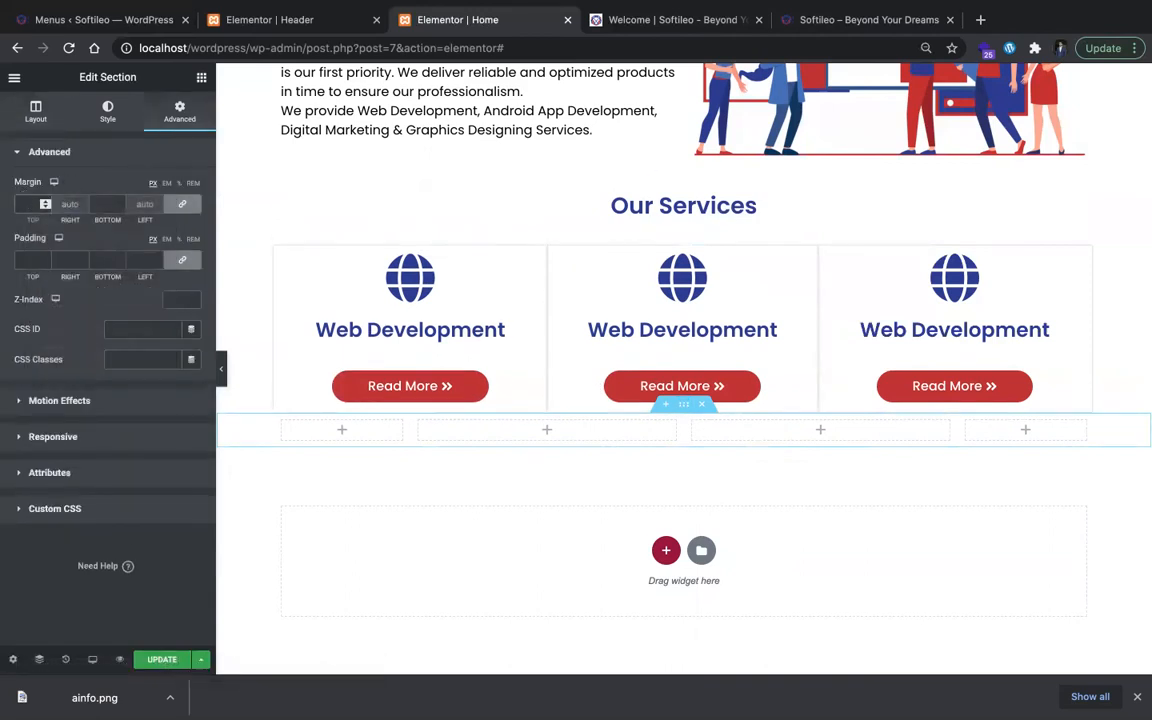
text(30)
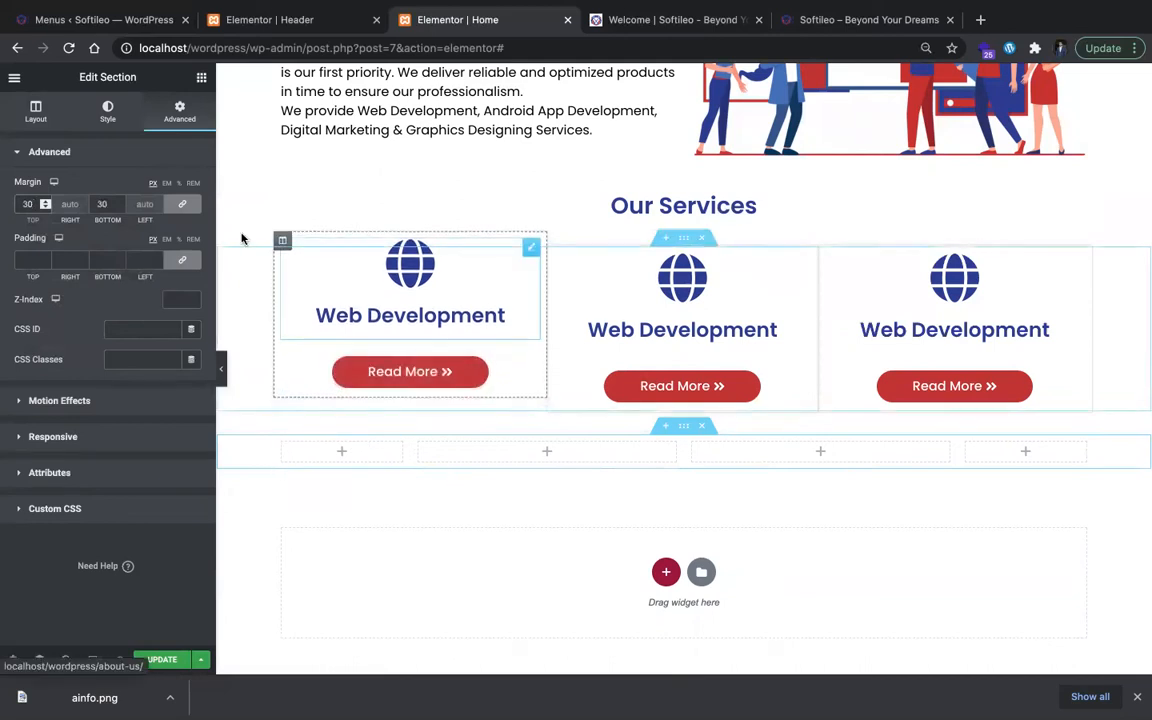
Step: Duplicate the first Web Development column into the second row and delete the empty column next to it
click(281, 242)
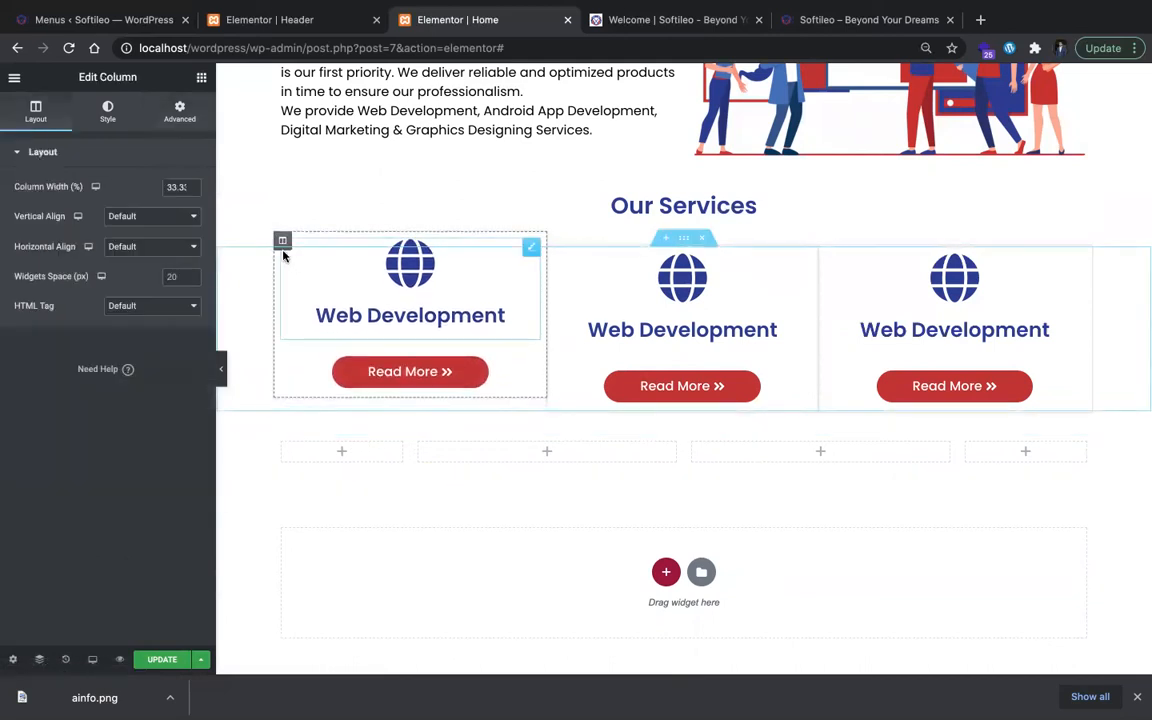
right_click(281, 242)
click(313, 268)
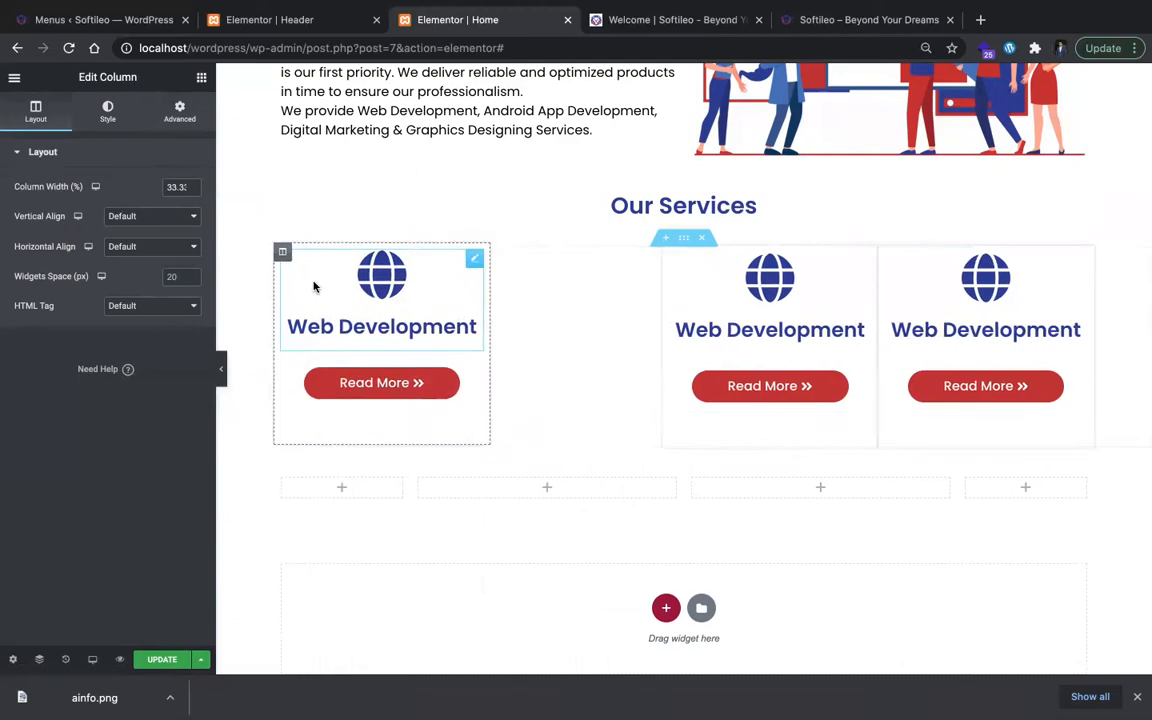
drag(488, 259, 515, 438)
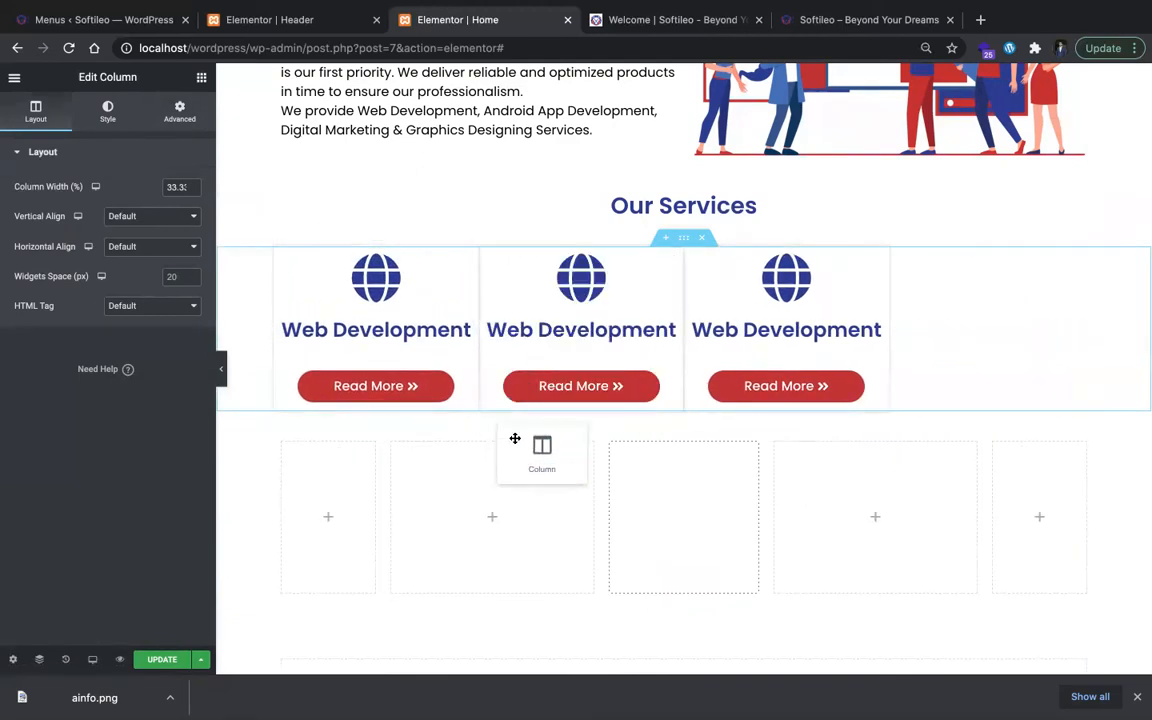
drag(513, 482, 462, 508)
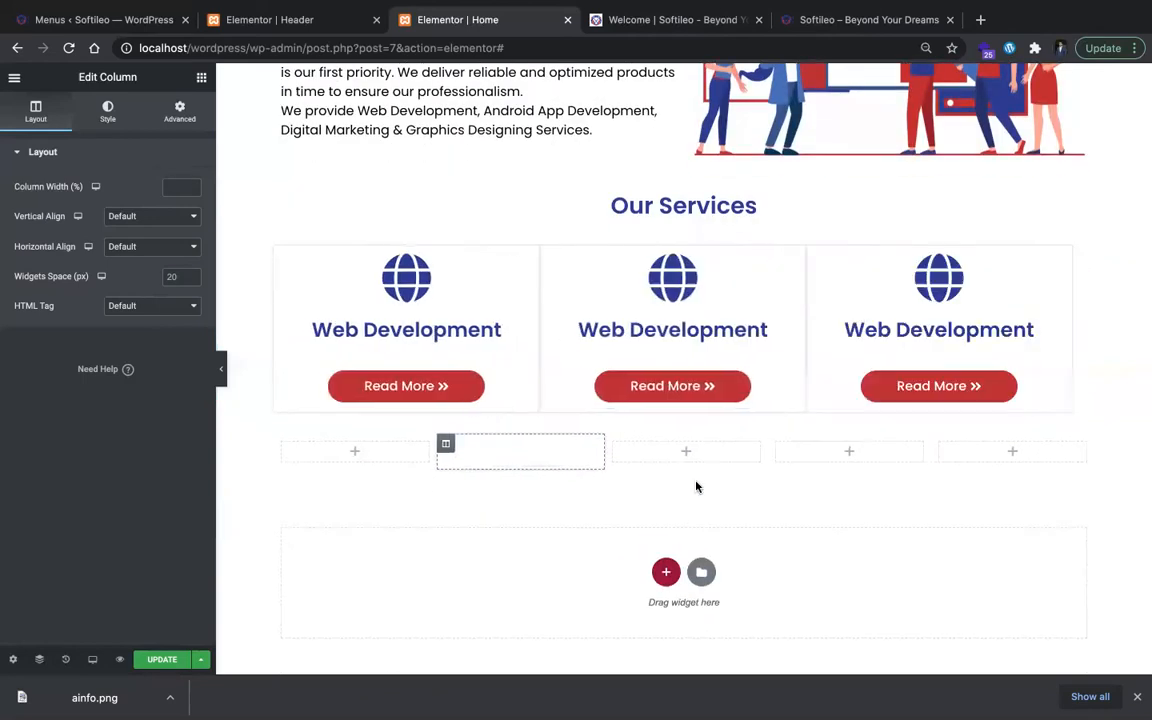
right_click(705, 512)
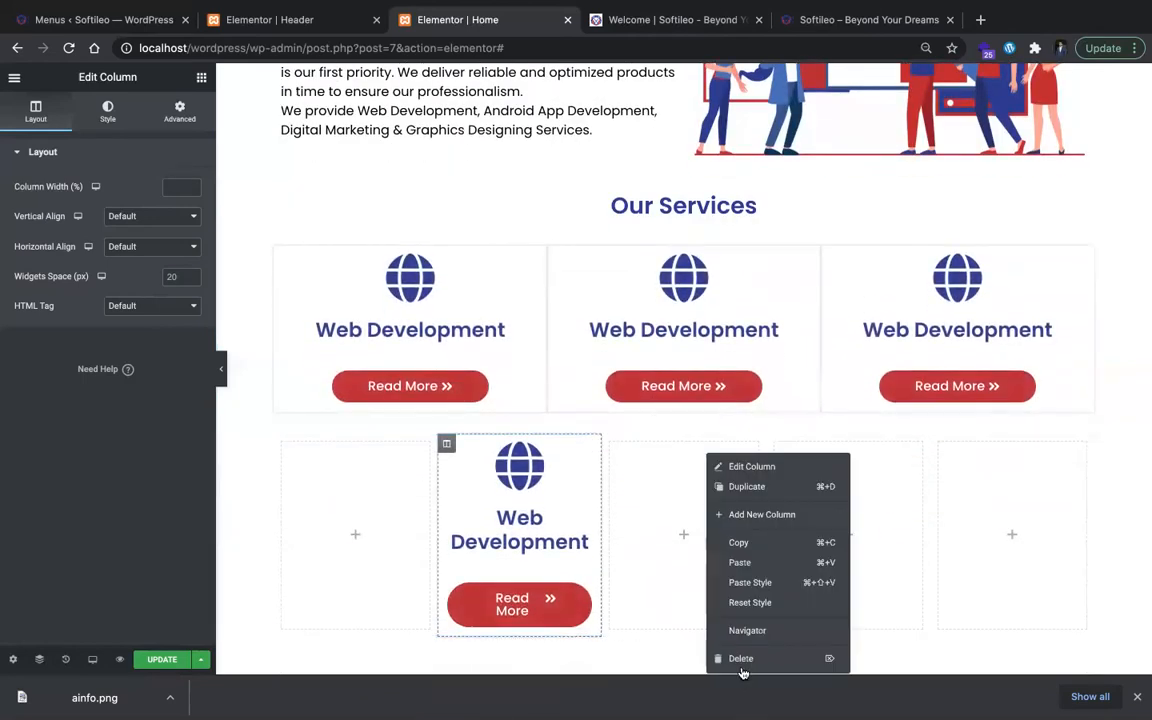
click(741, 661)
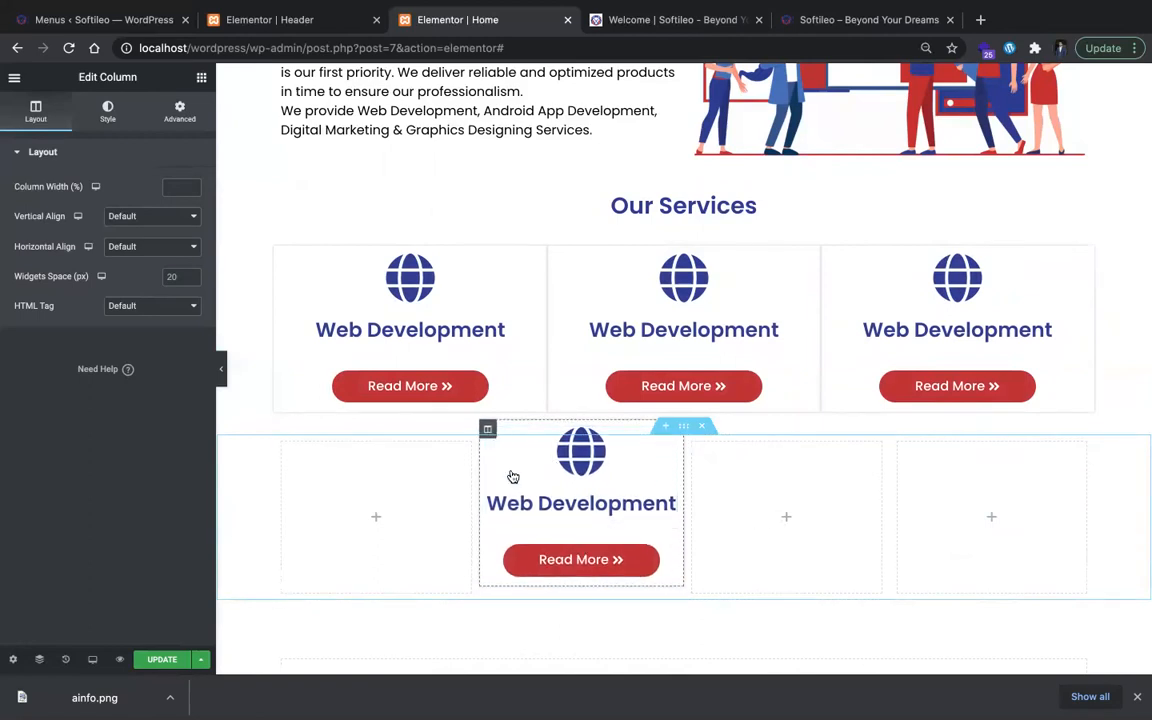
Step: Duplicate the second-row Web Development column in place of the next empty column, and widen both cards to match the first row's cards
right_click(478, 442)
click(520, 468)
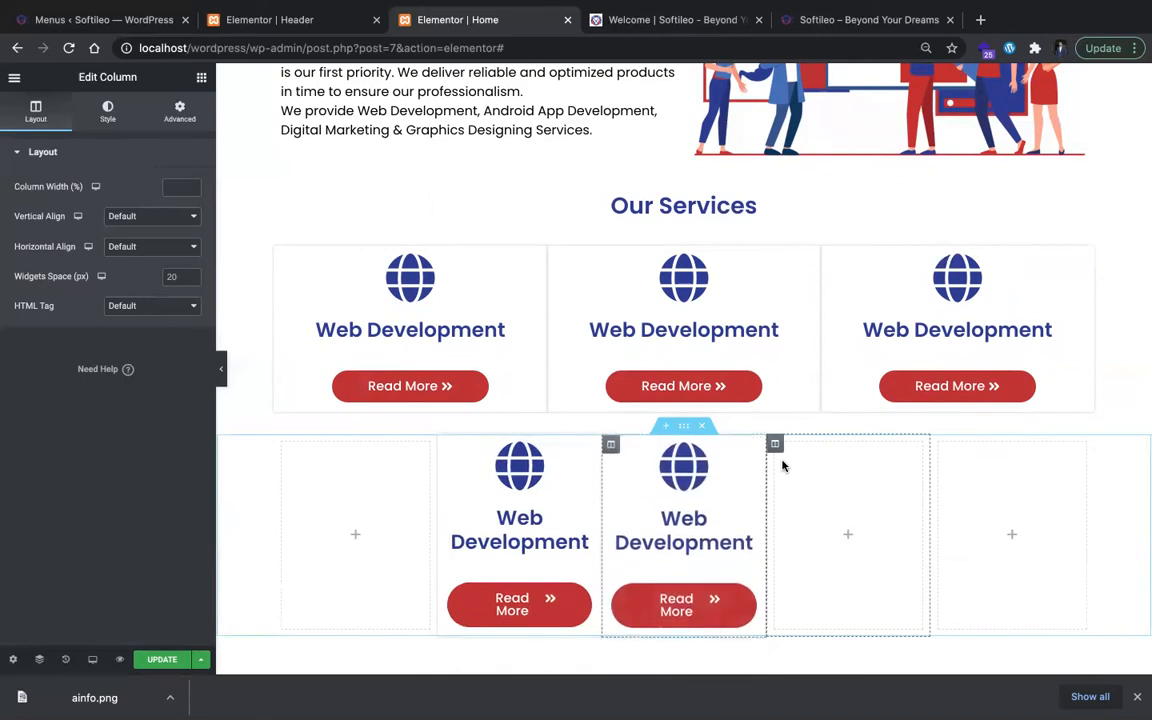
right_click(782, 465)
click(830, 656)
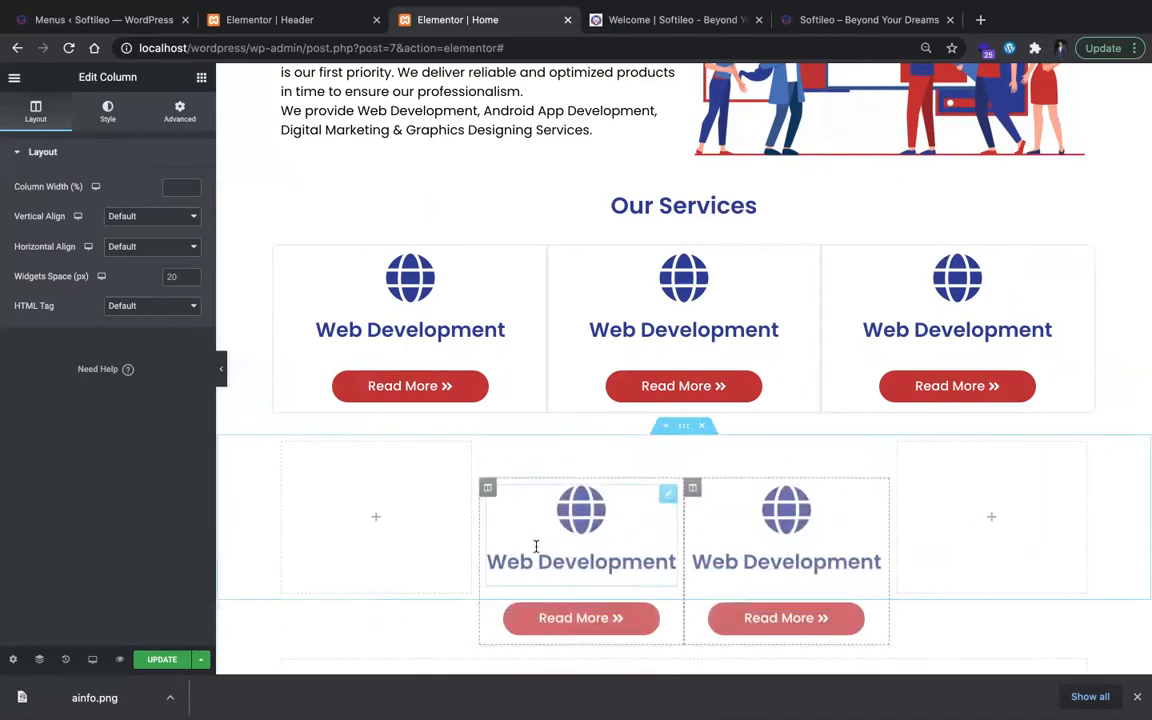
drag(476, 522, 405, 524)
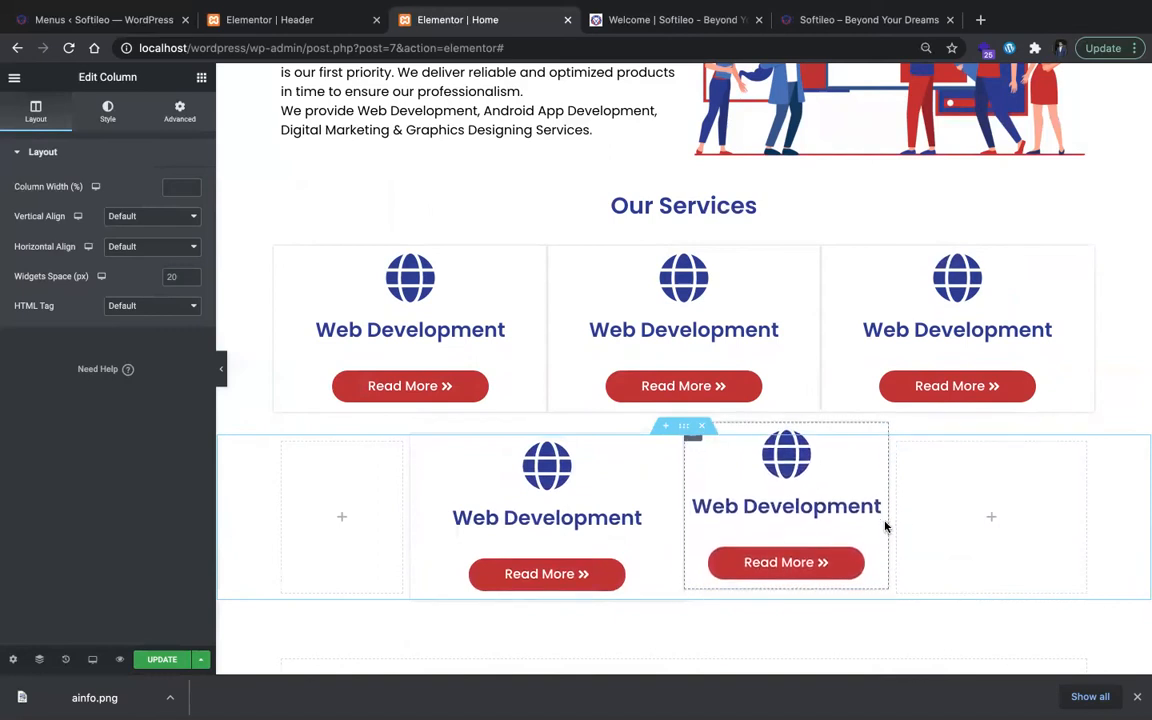
drag(886, 521, 957, 533)
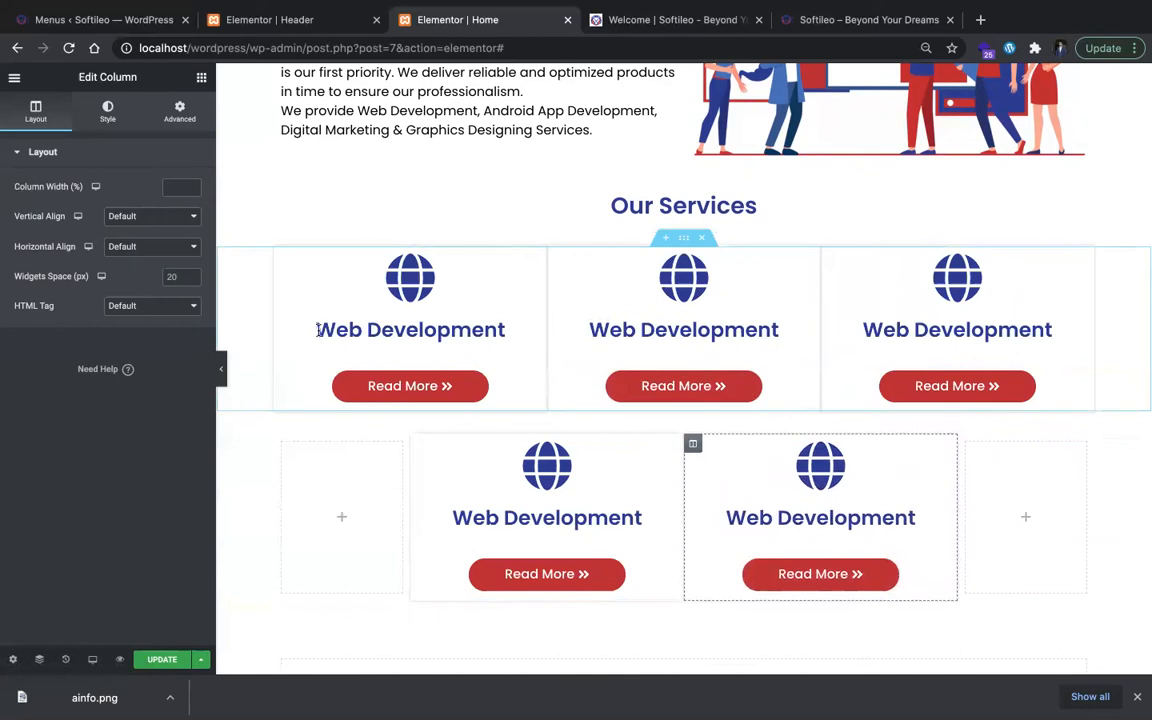
Step: Change the middle first-row card's icon to Android and its title to "Android App Development"
click(655, 277)
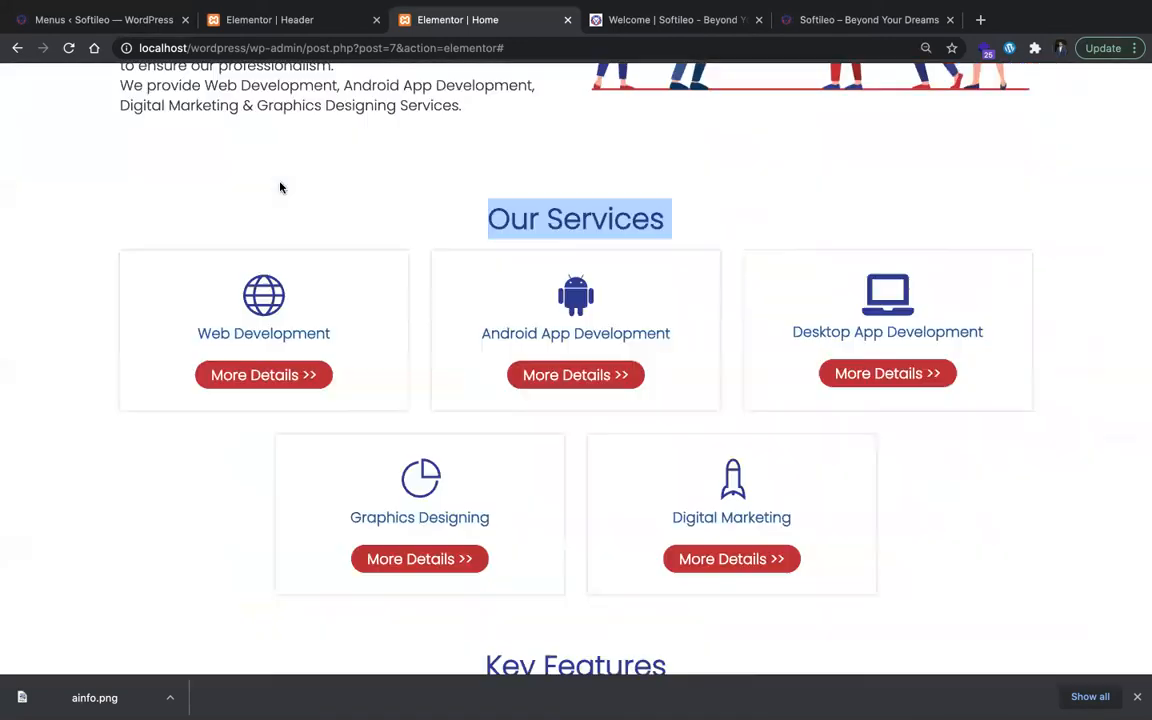
key(ctrl+Tab)
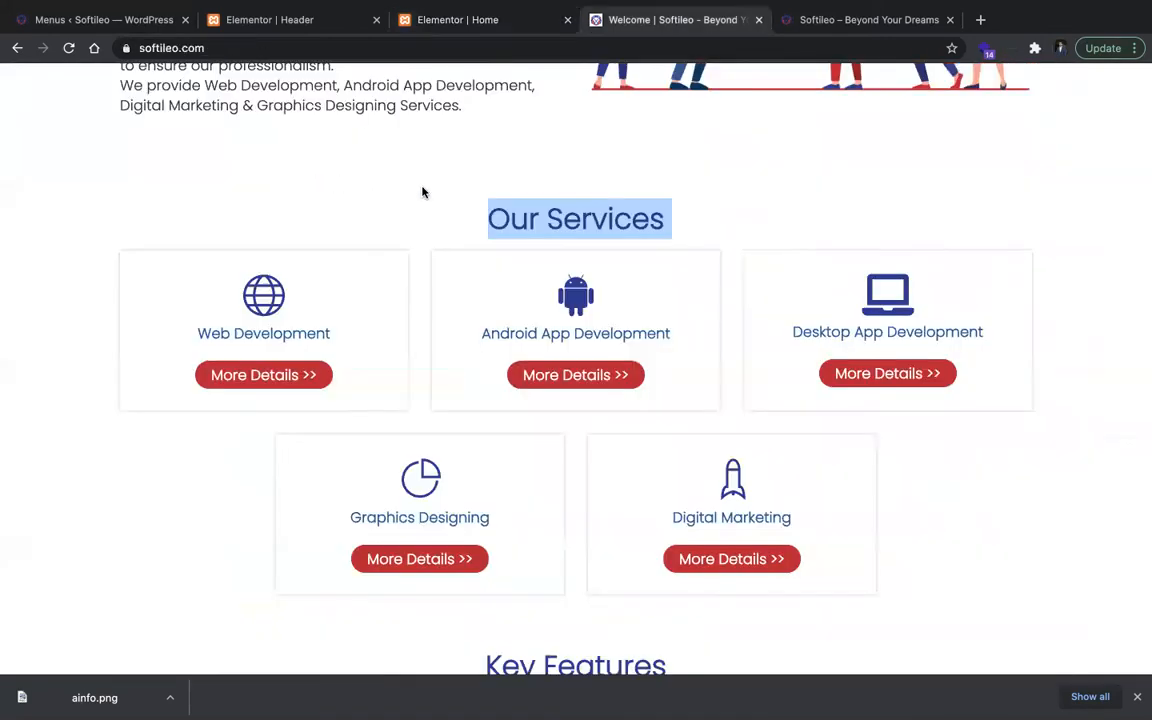
click(463, 28)
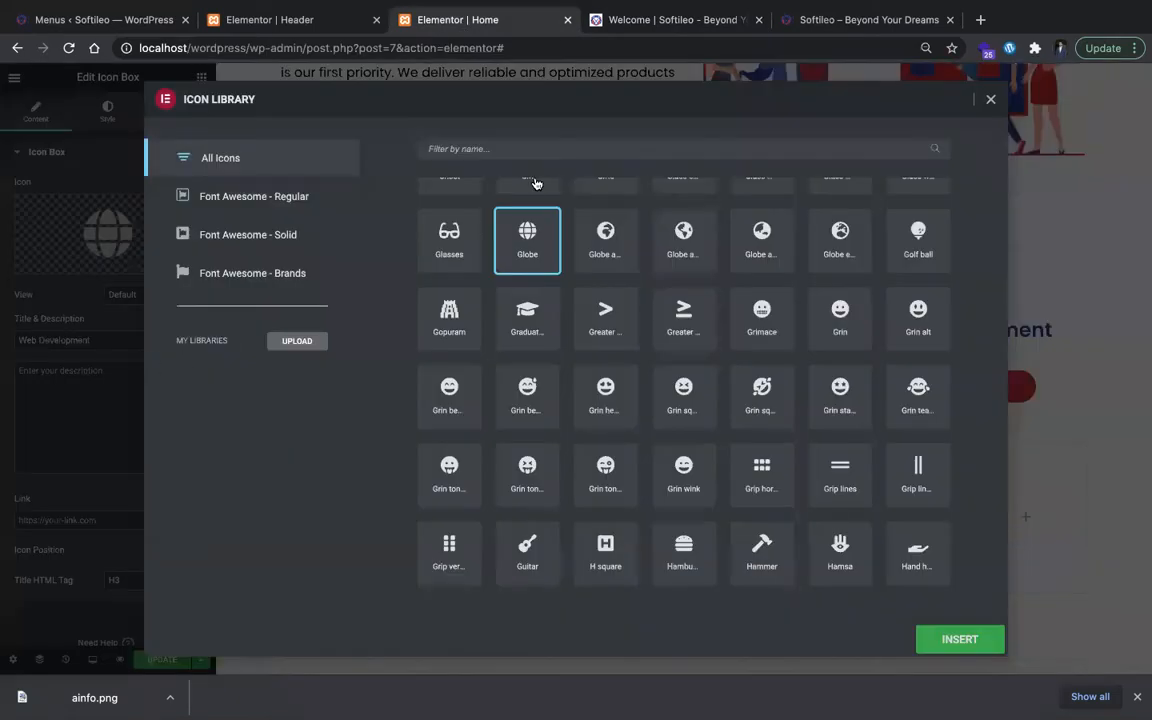
click(662, 148)
text(andro)
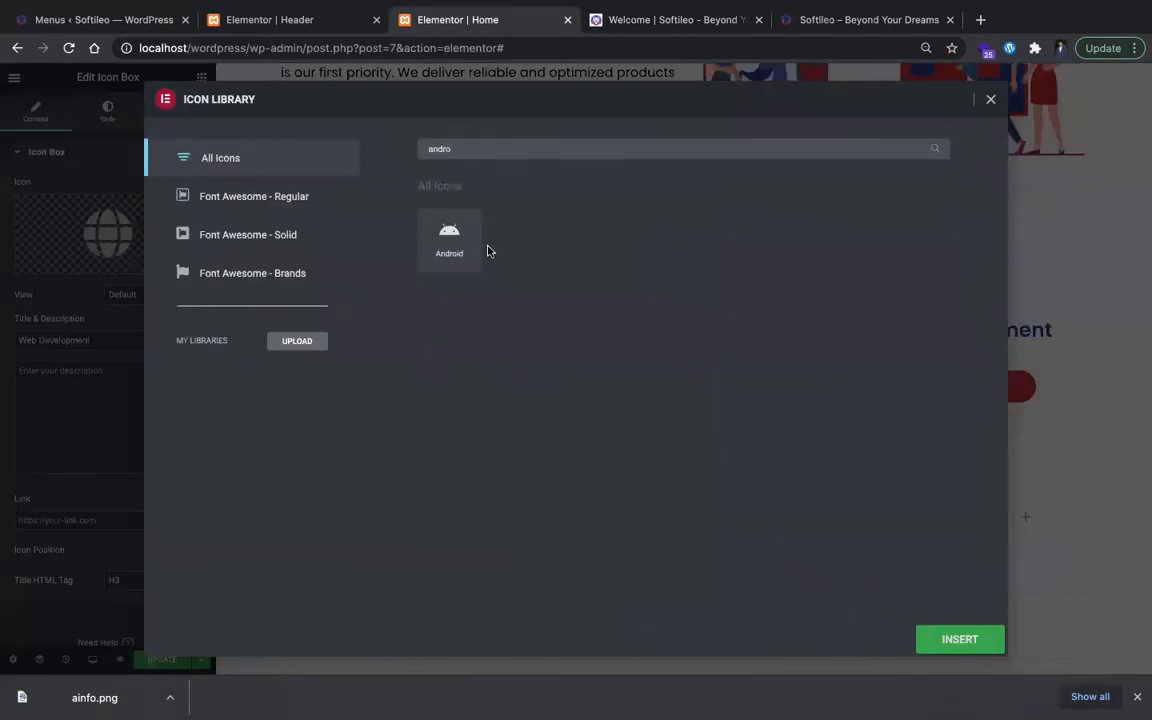
click(452, 266)
click(954, 638)
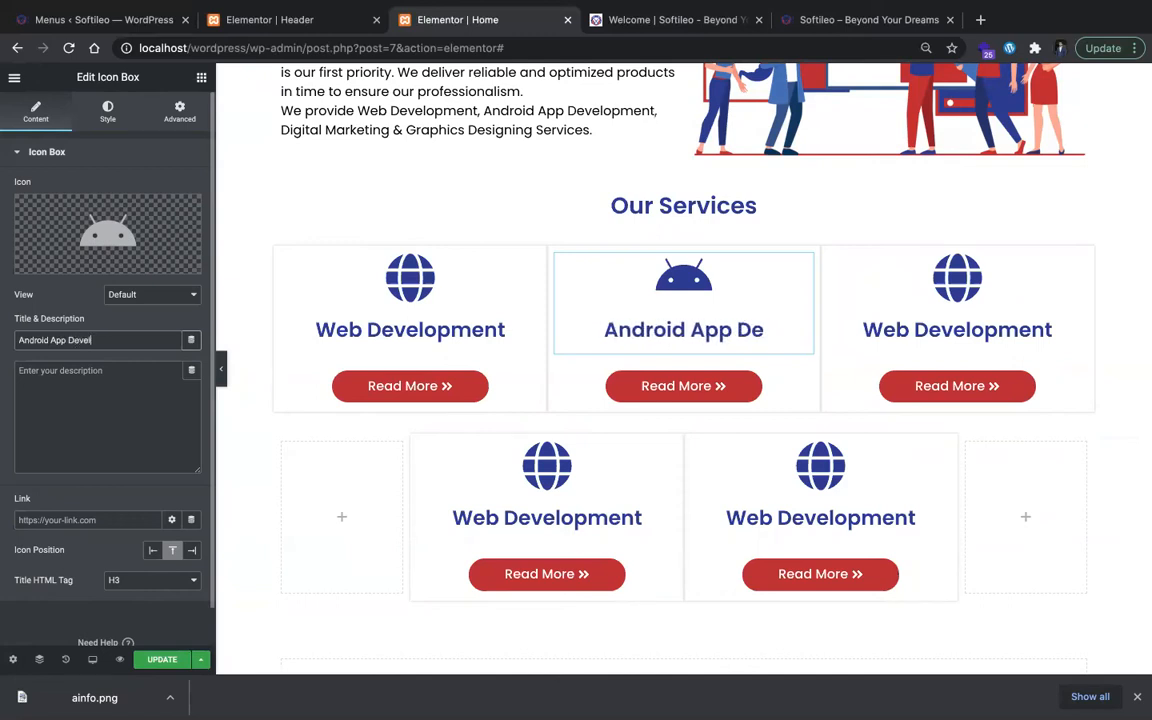
text(nt)
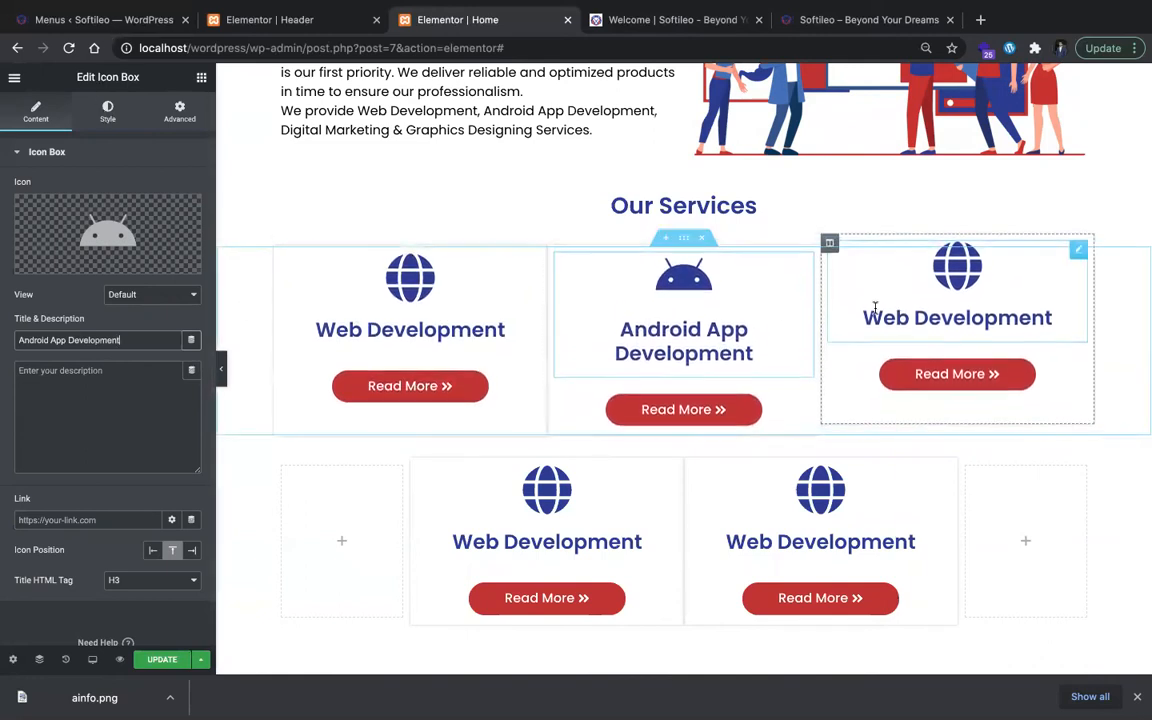
Step: Retitle the third first-row card as "Desktop App Development", following the reference site
click(918, 318)
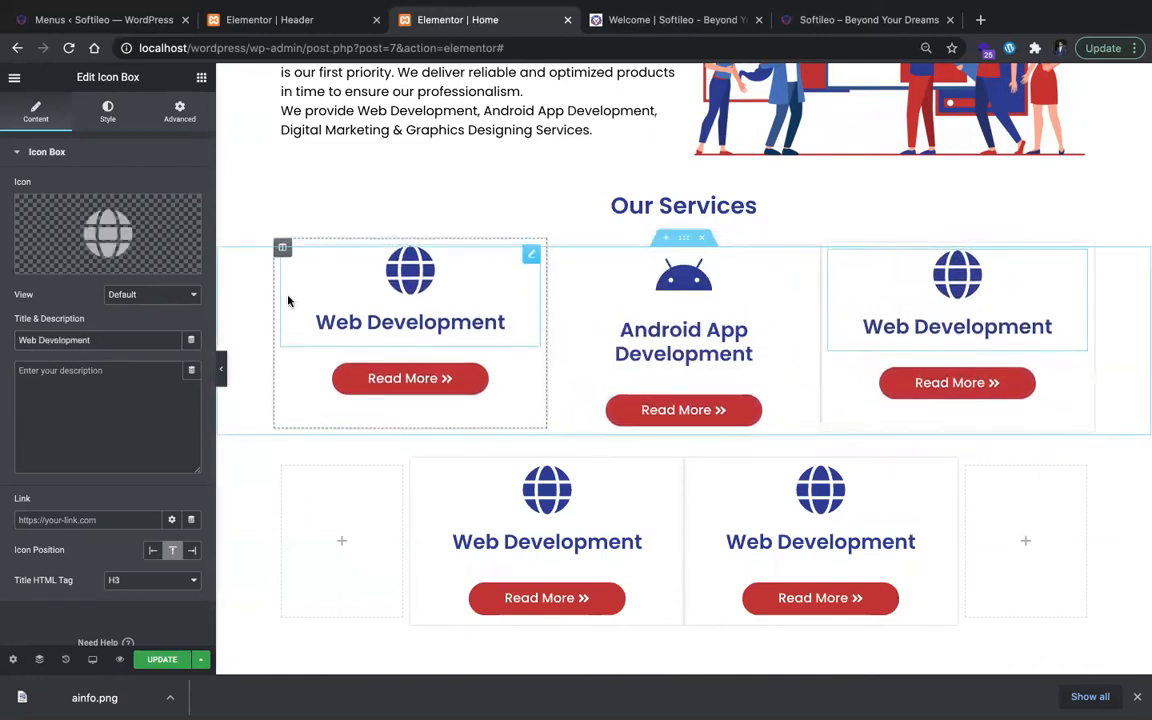
triple_click(172, 344)
key(BackSpace)
key(ctrl+Tab)
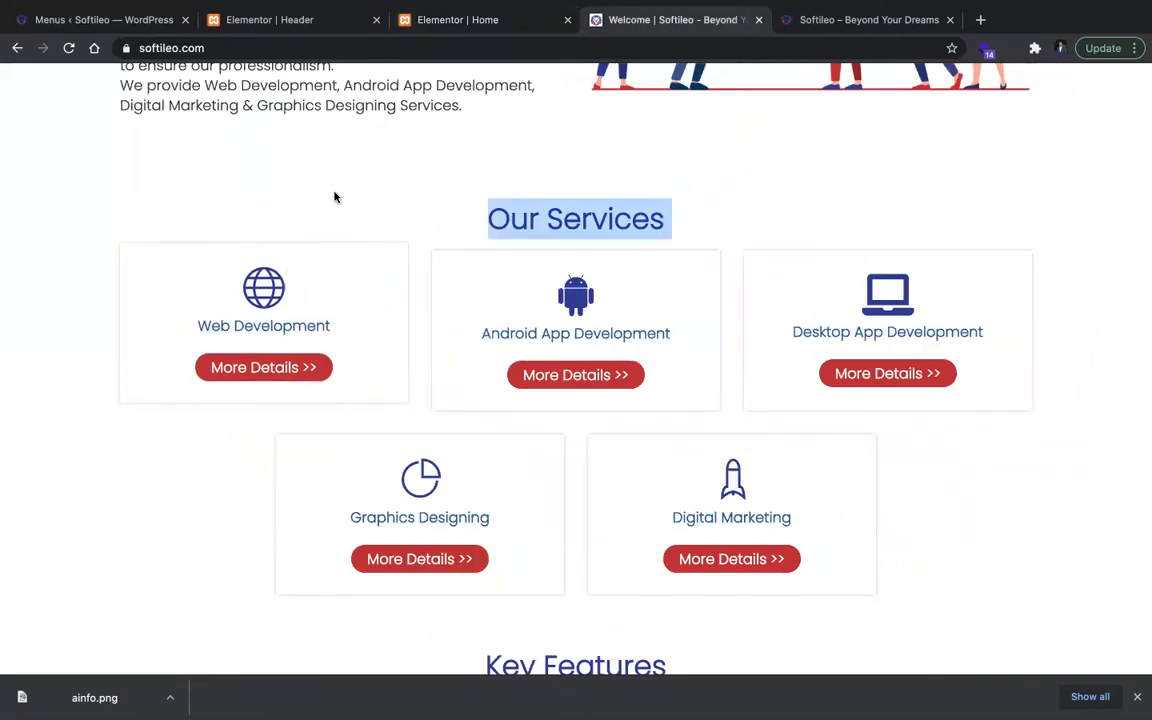
click(427, 22)
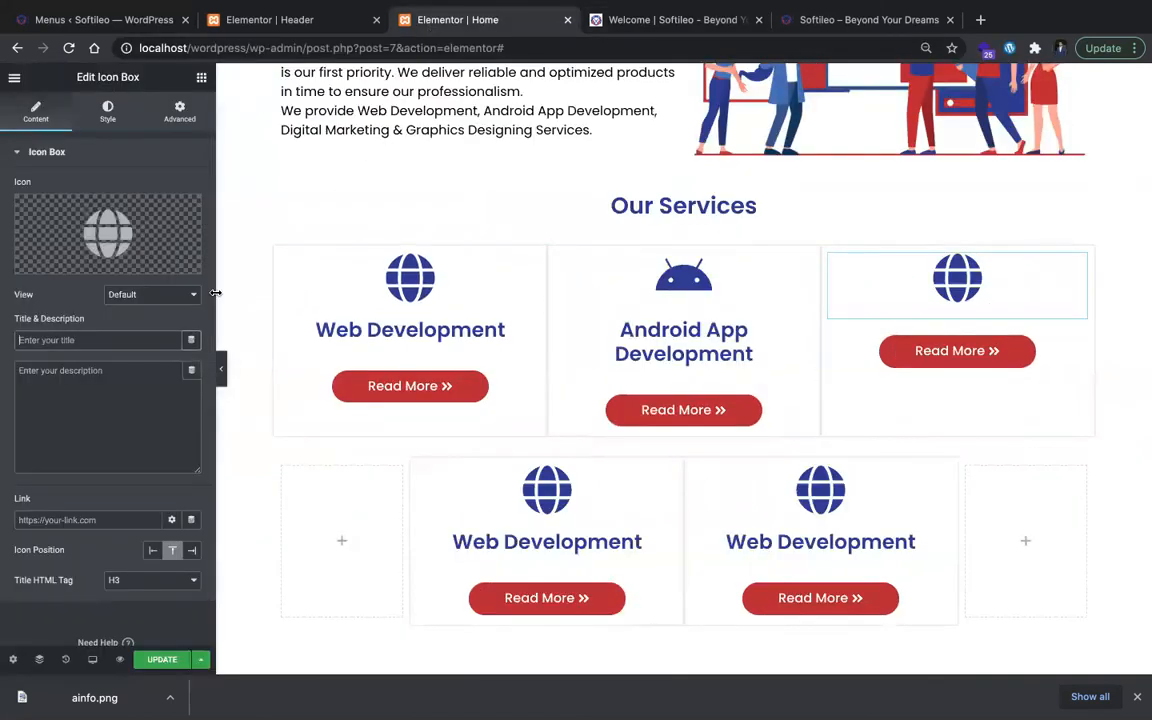
text(Desktop App D)
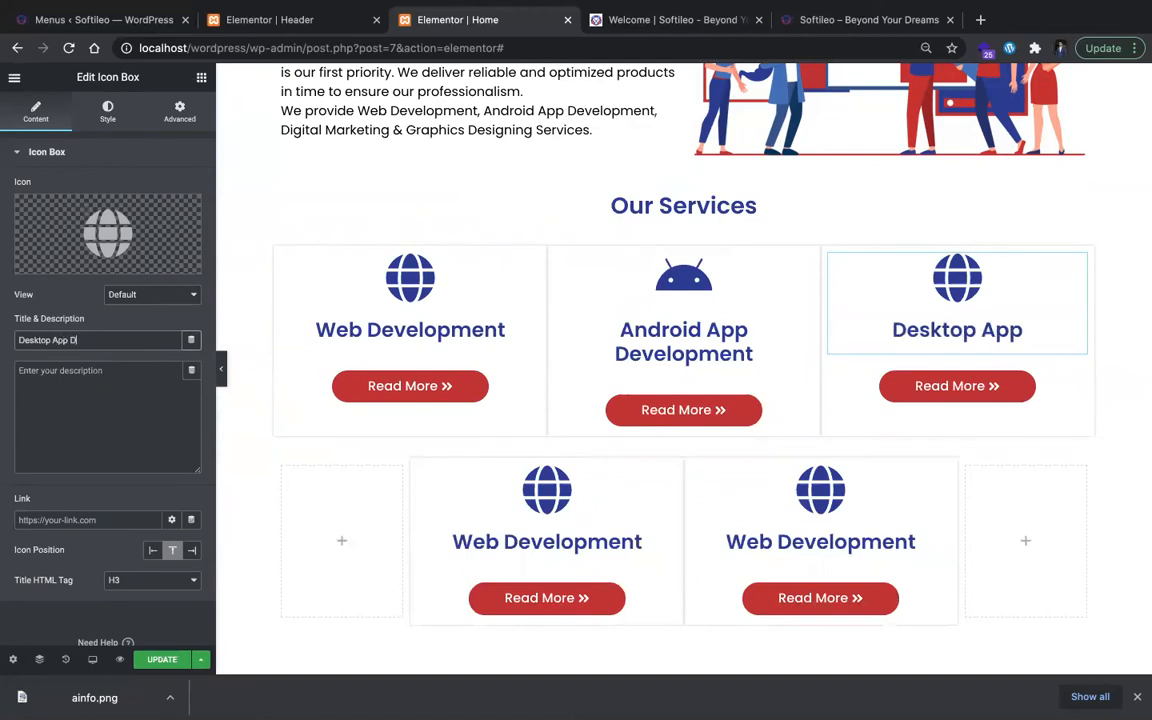
text(evelopment)
Step: Retitle the two second-row cards as "Graphic Designing" and "Digital Marketing", following the reference site
click(500, 540)
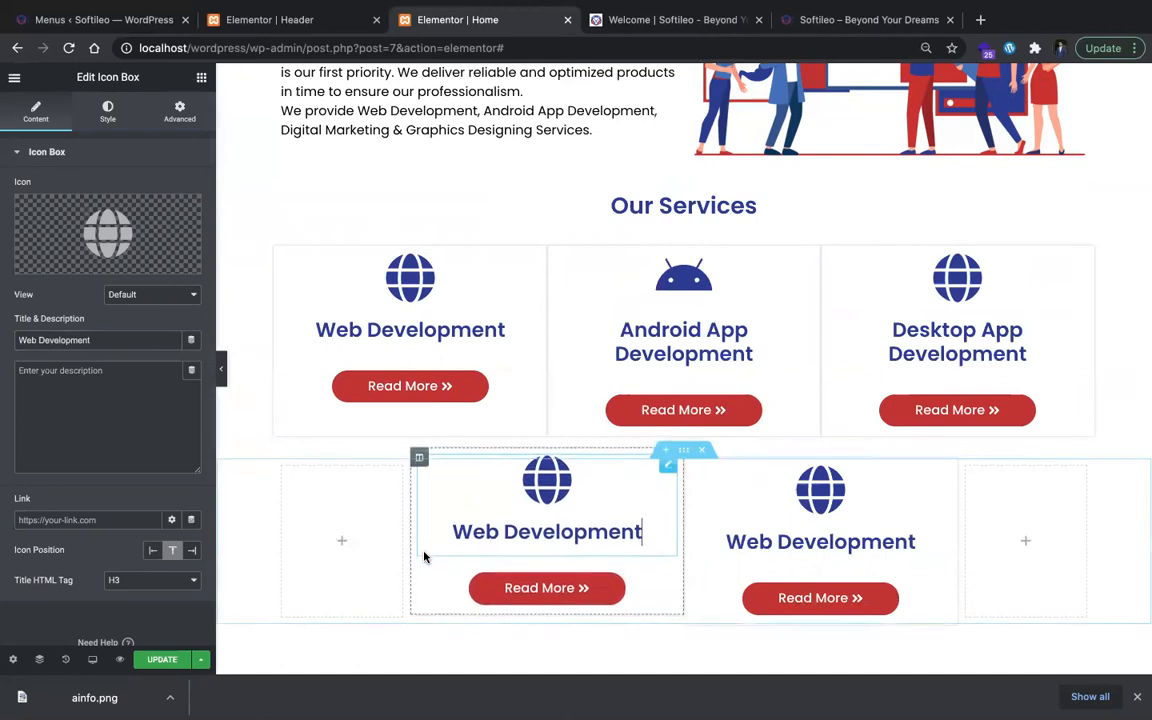
key(ctrl+Tab)
click(457, 20)
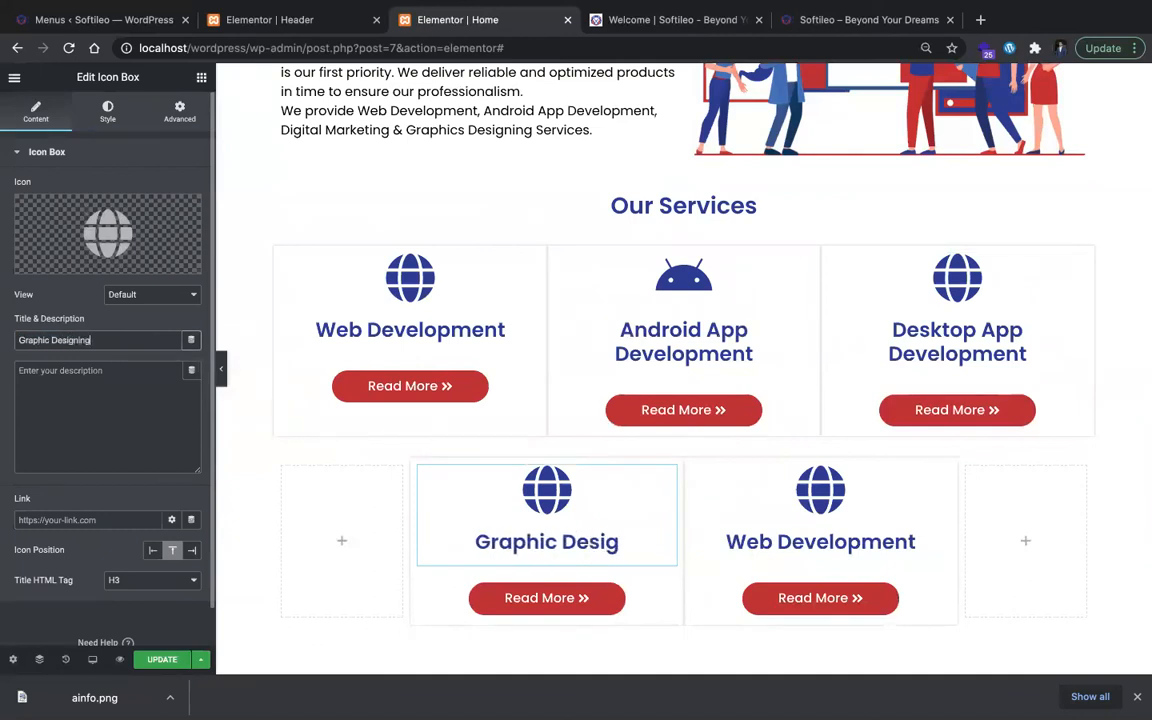
click(900, 550)
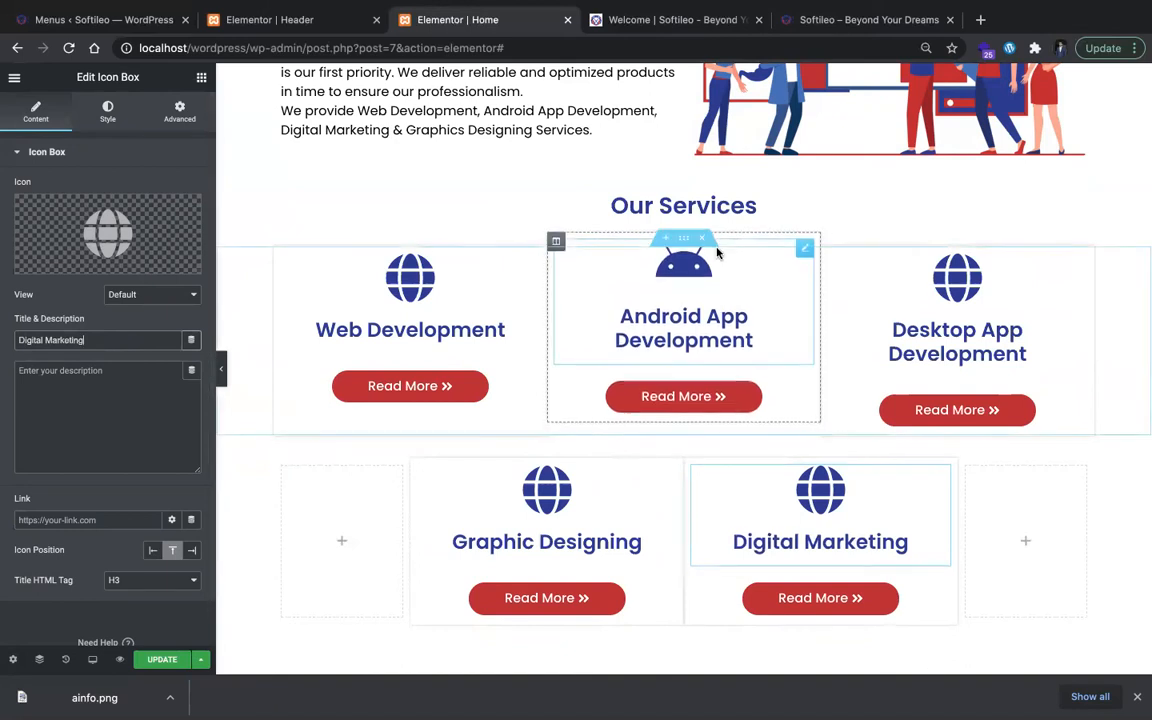
Step: Replace the Desktop App Development card's globe icon with the Desktop icon from the icon library
click(974, 288)
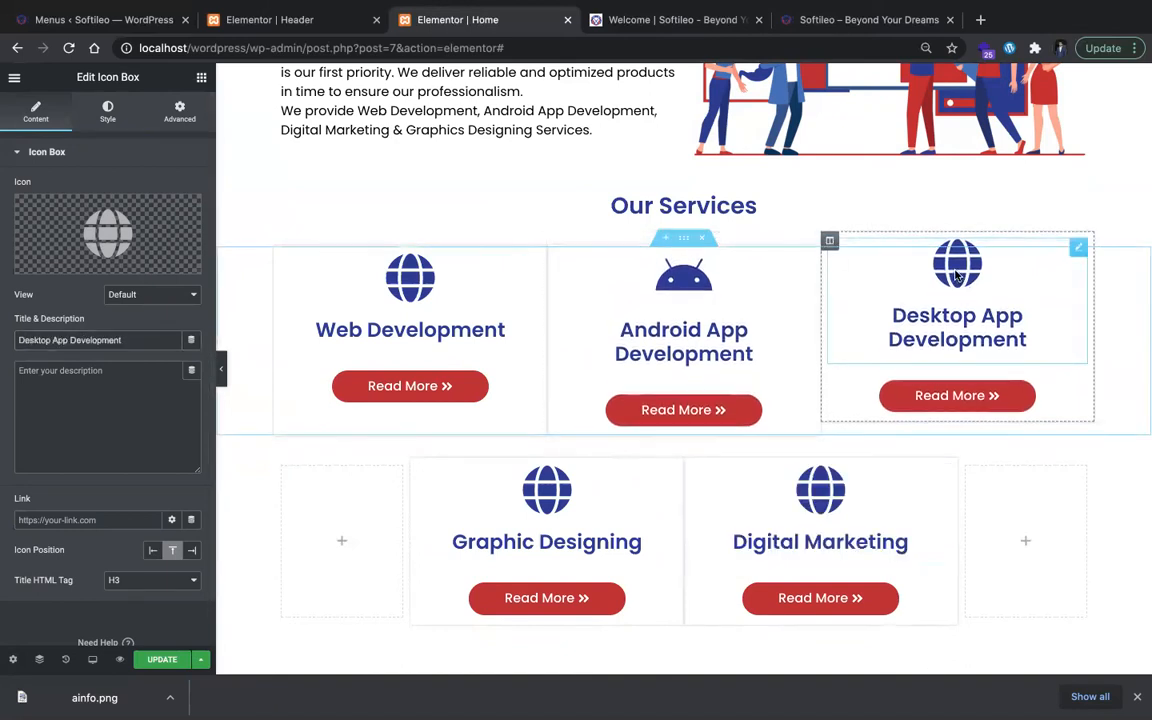
click(65, 258)
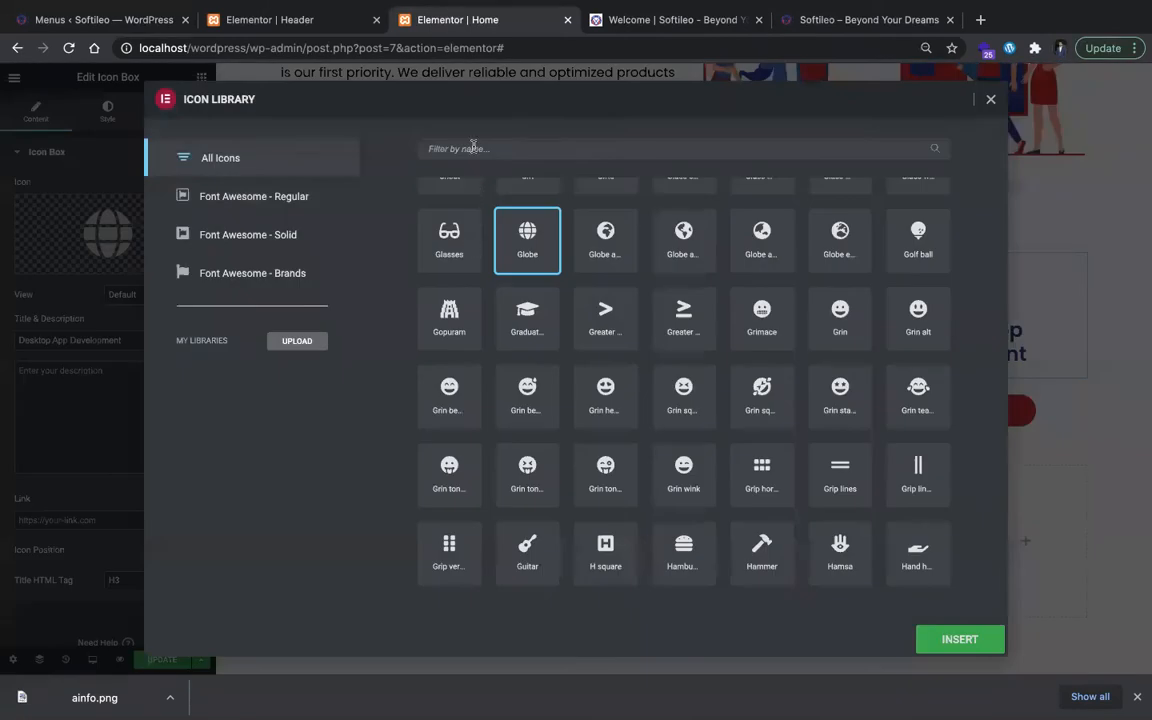
text(desk)
click(453, 234)
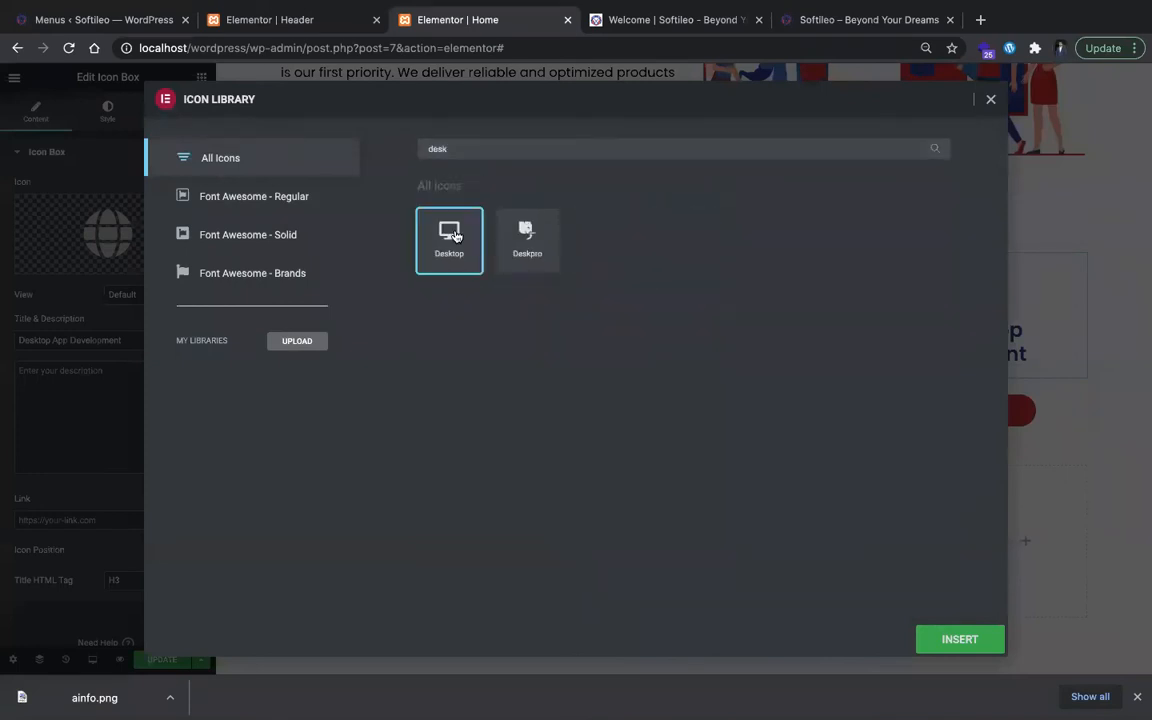
click(945, 636)
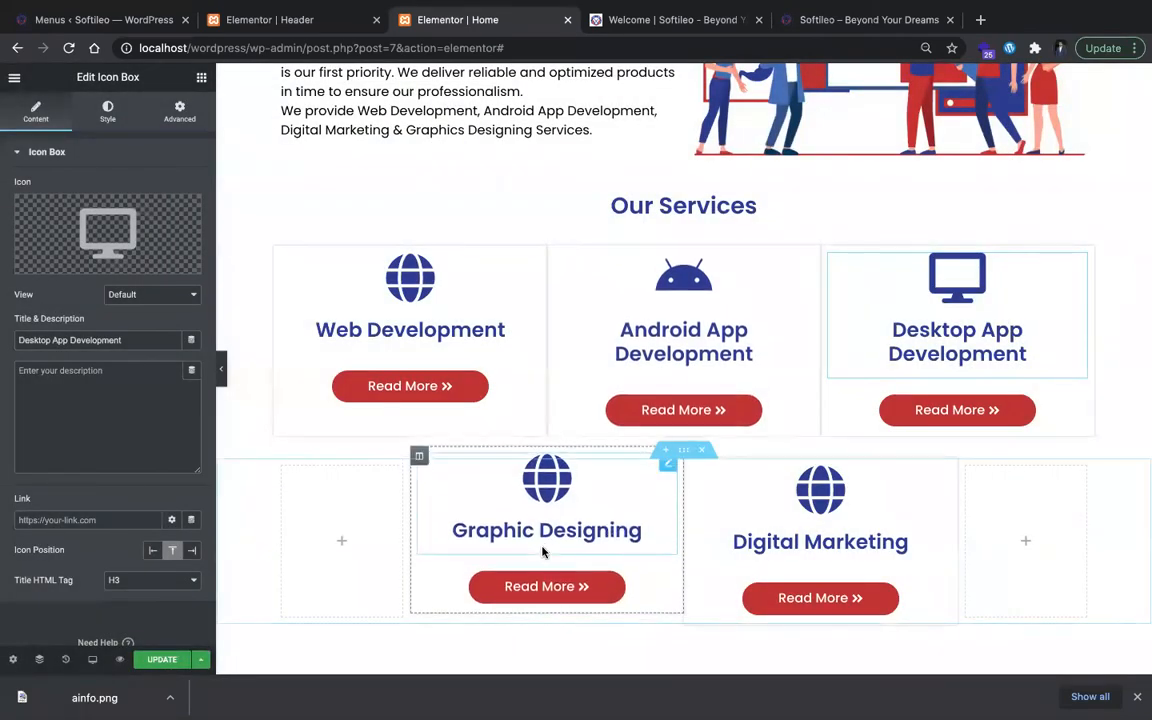
Step: Replace the Graphic Designing card's globe icon with the Chart pie icon from the icon library, following the reference site
click(552, 490)
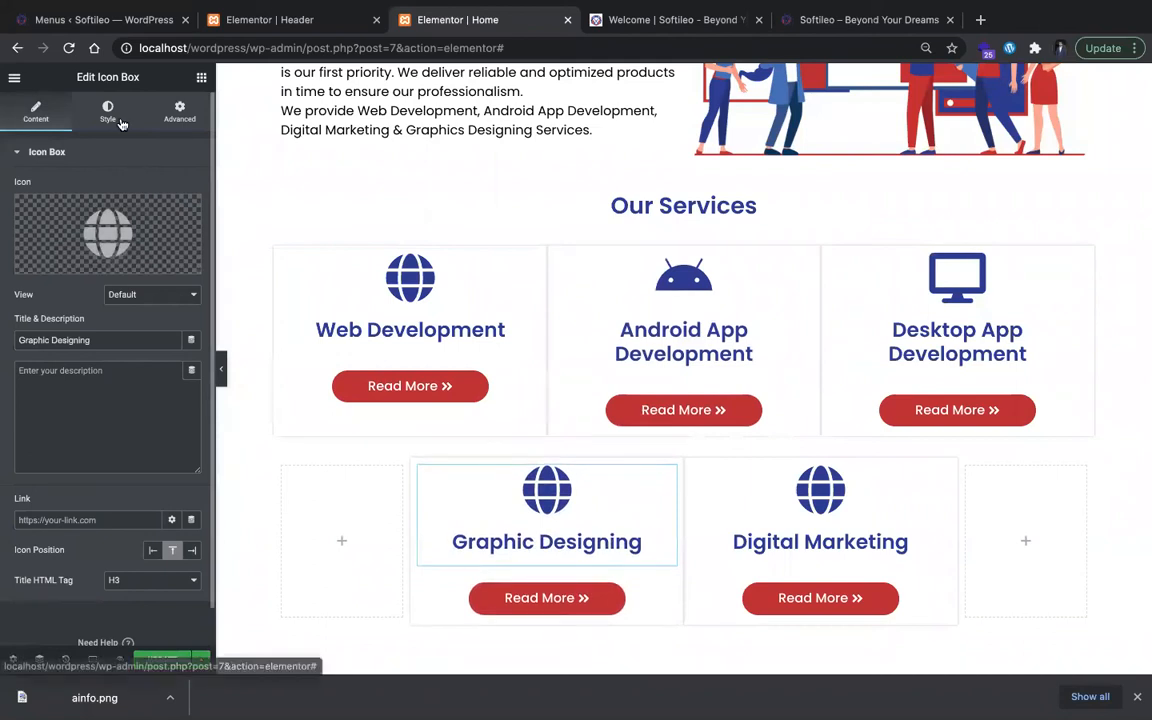
click(657, 17)
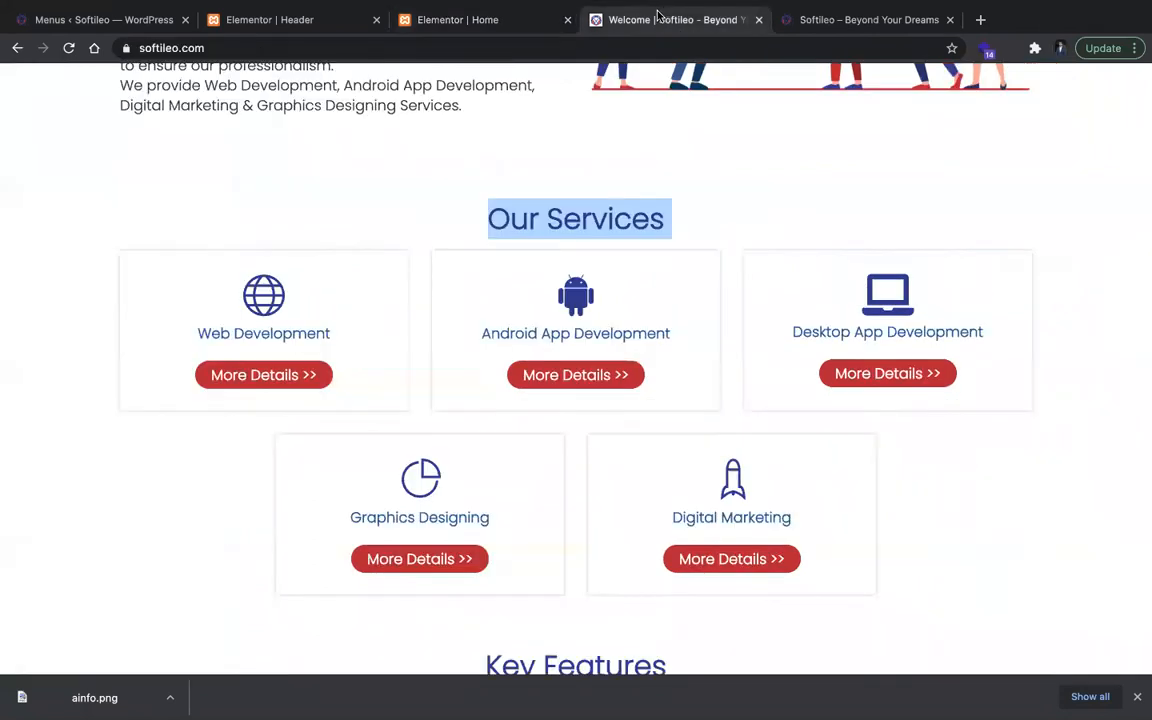
click(517, 27)
click(62, 259)
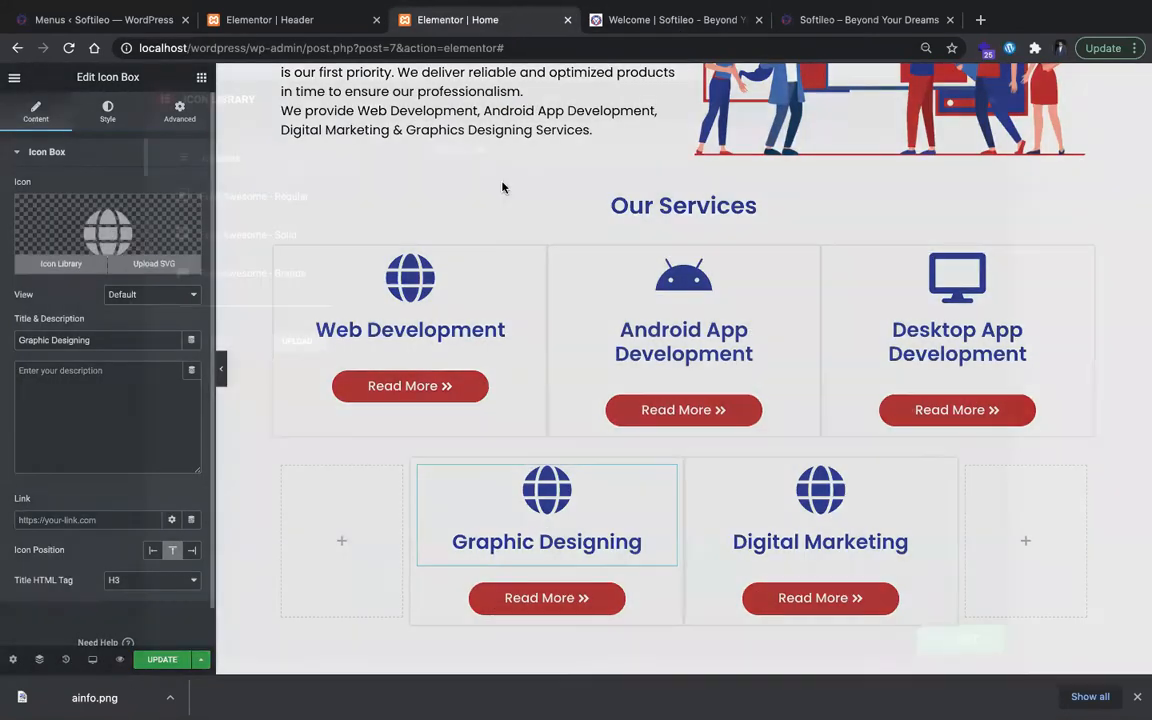
click(537, 147)
text(chr)
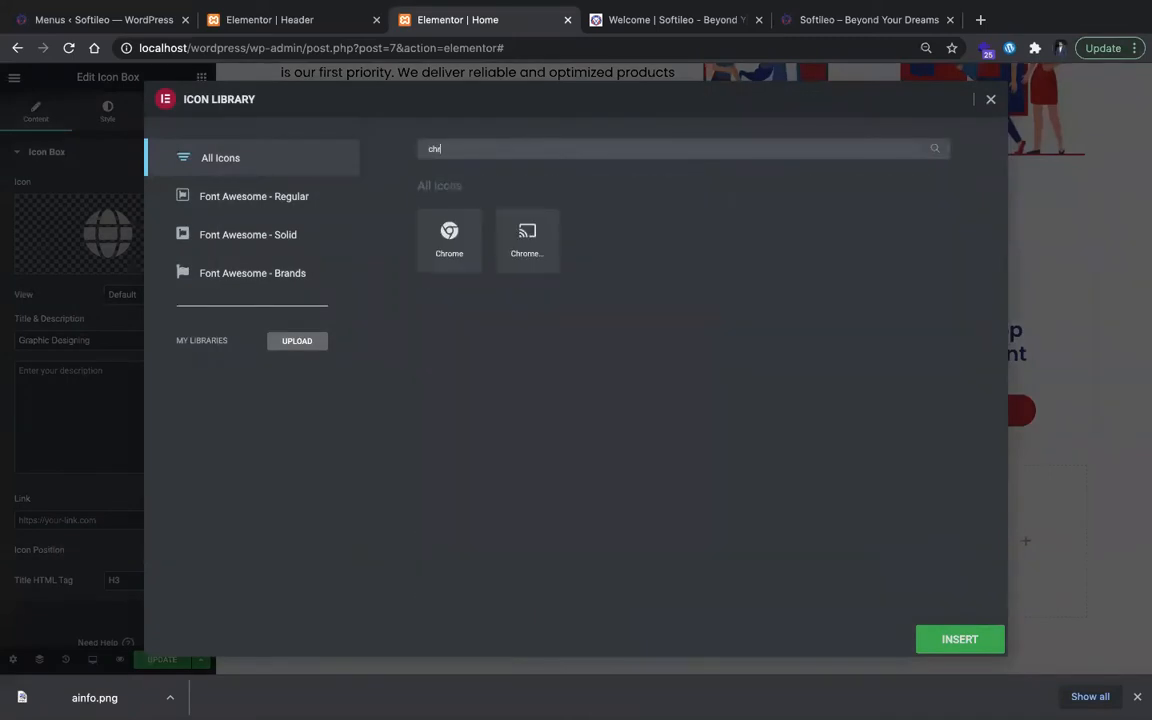
key(BackSpace)
text(ar)
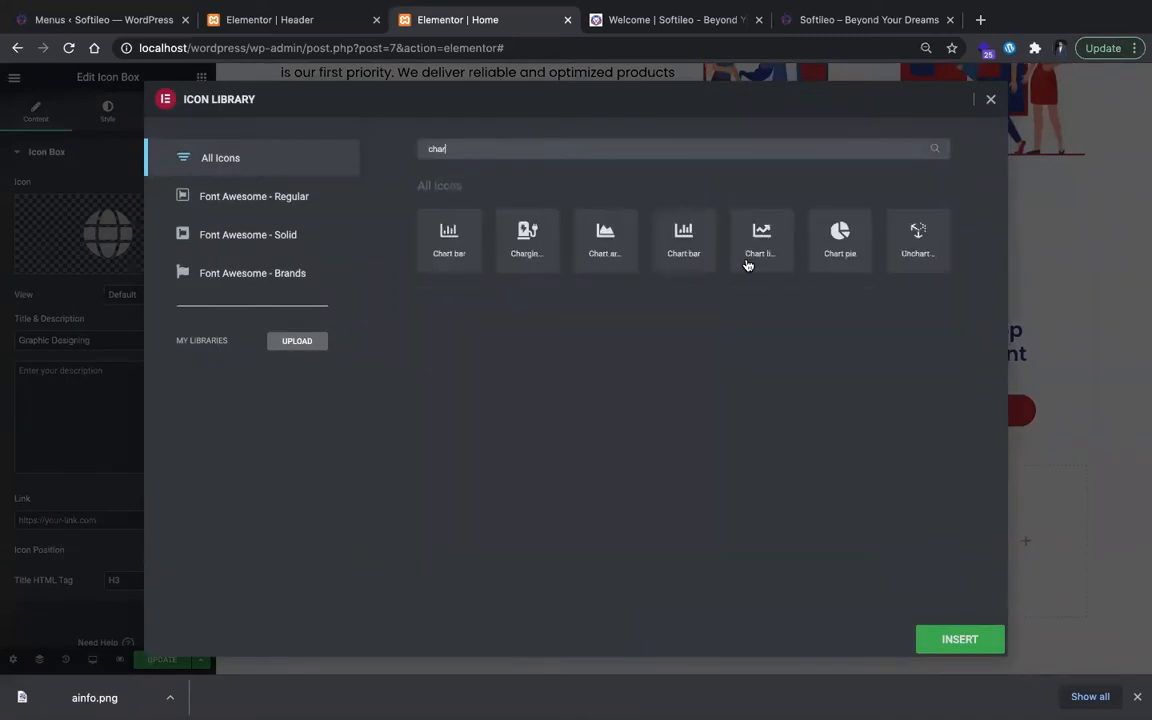
click(836, 233)
click(959, 639)
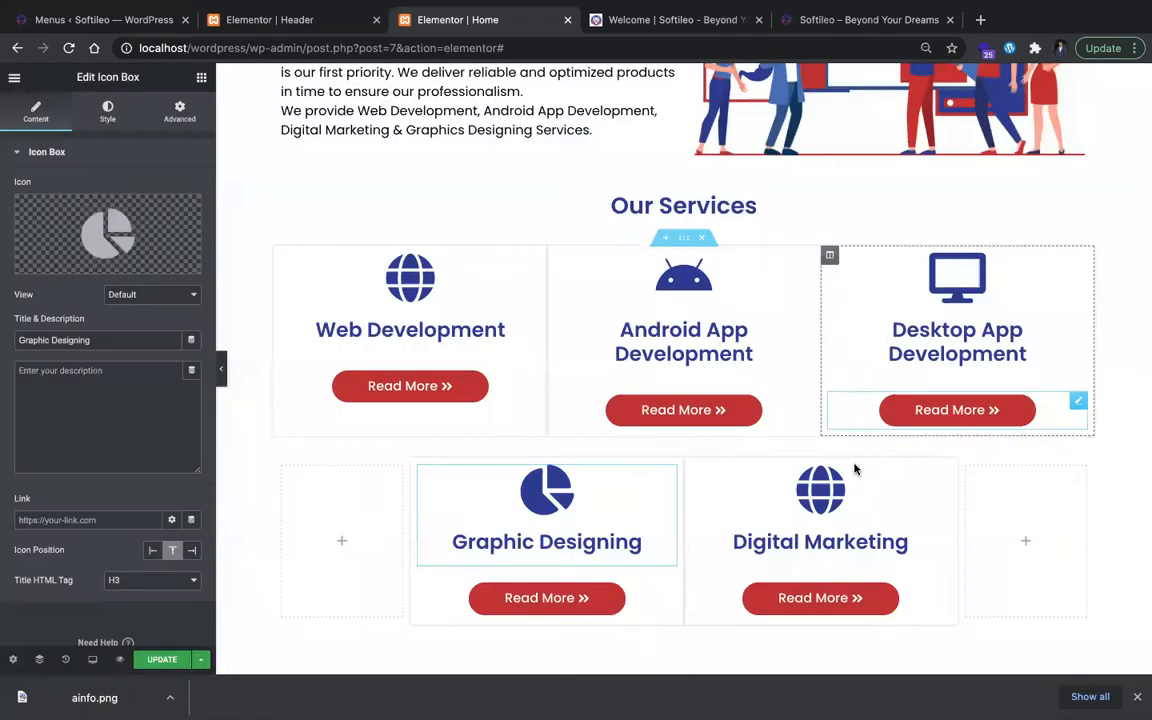
Step: Replace the Digital Marketing card's globe icon with the Rocket icon from the icon library
click(820, 500)
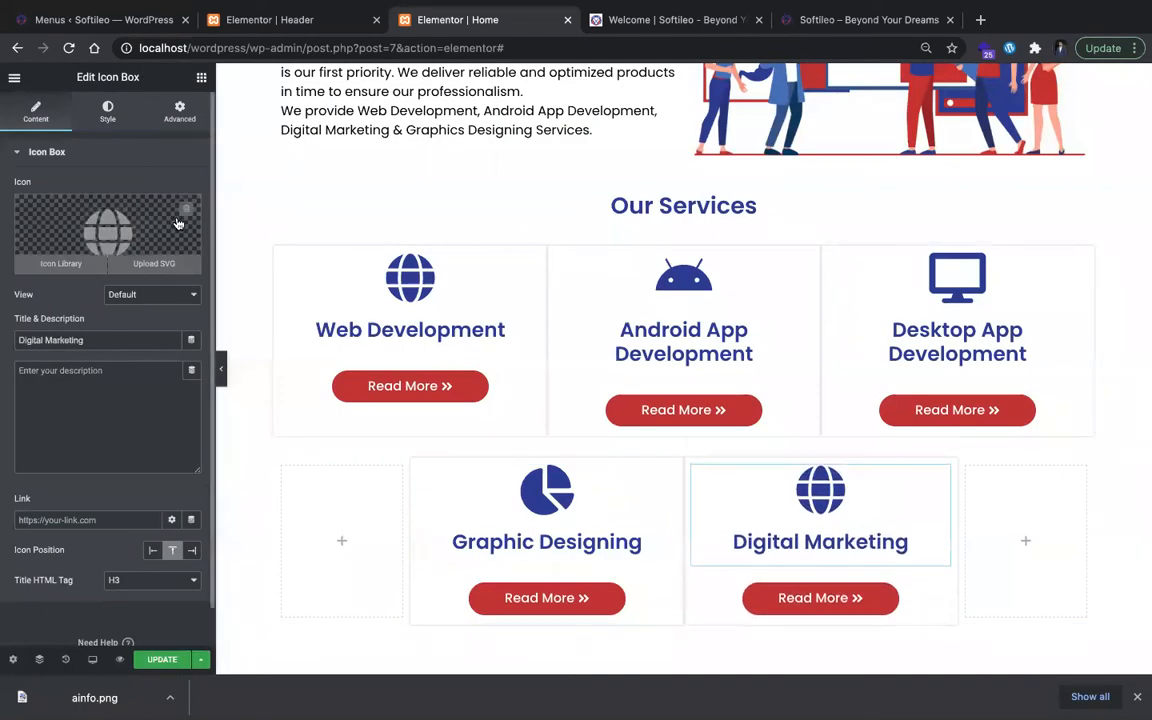
click(108, 232)
click(583, 149)
text(rocke)
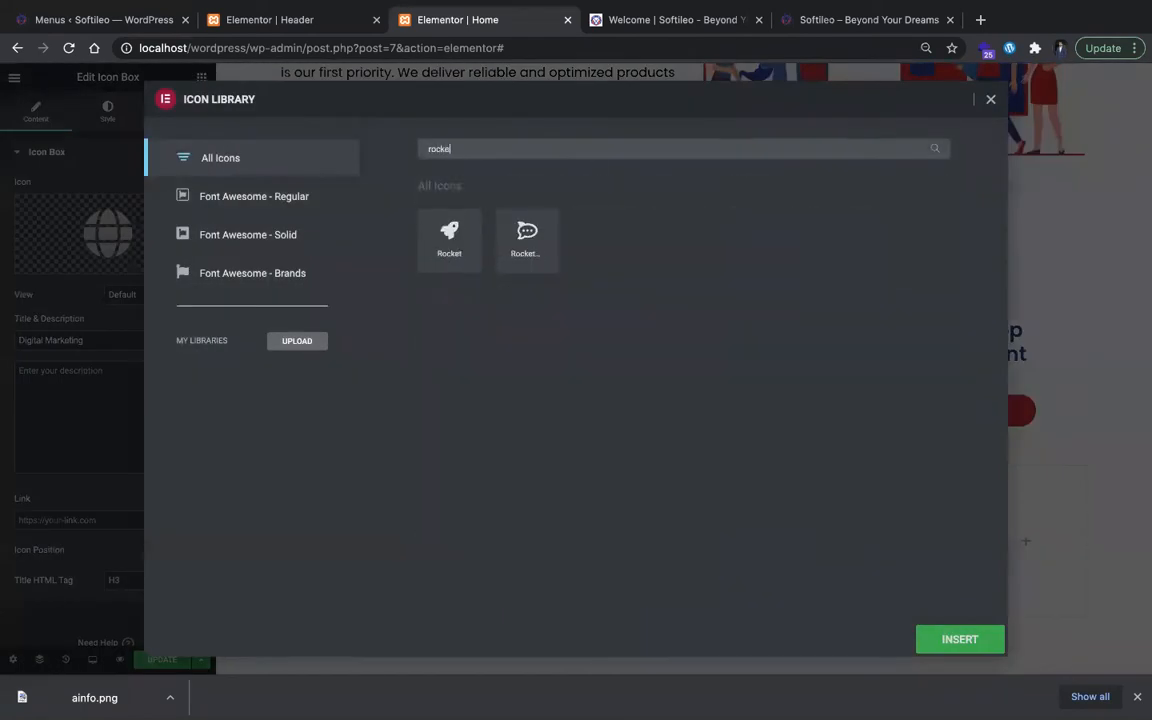
click(960, 640)
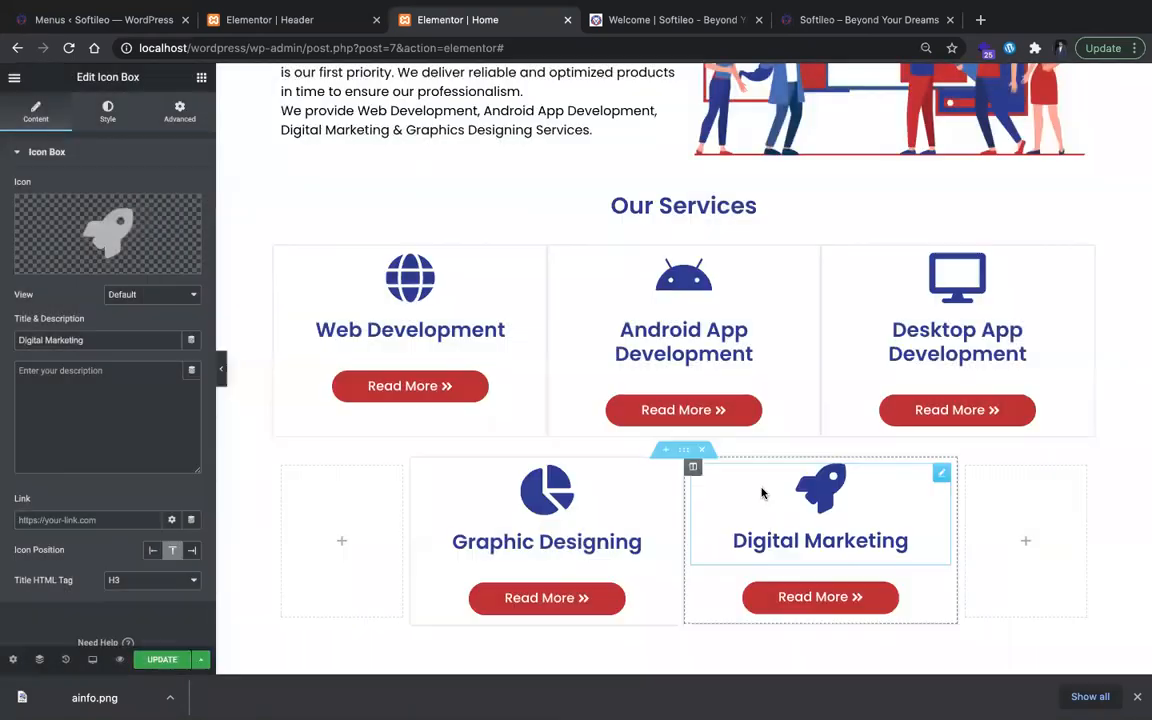
Step: Update the page and preview the Our Services section with the editing panel hidden, then restore the panel
click(705, 345)
click(488, 322)
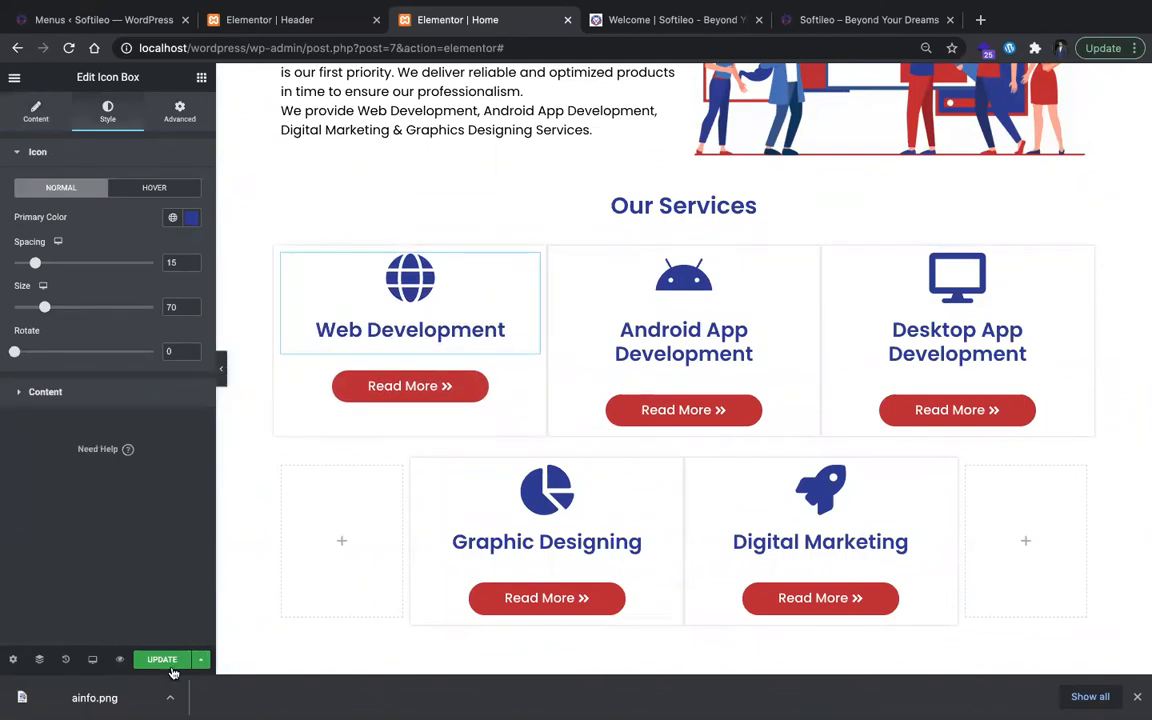
click(221, 365)
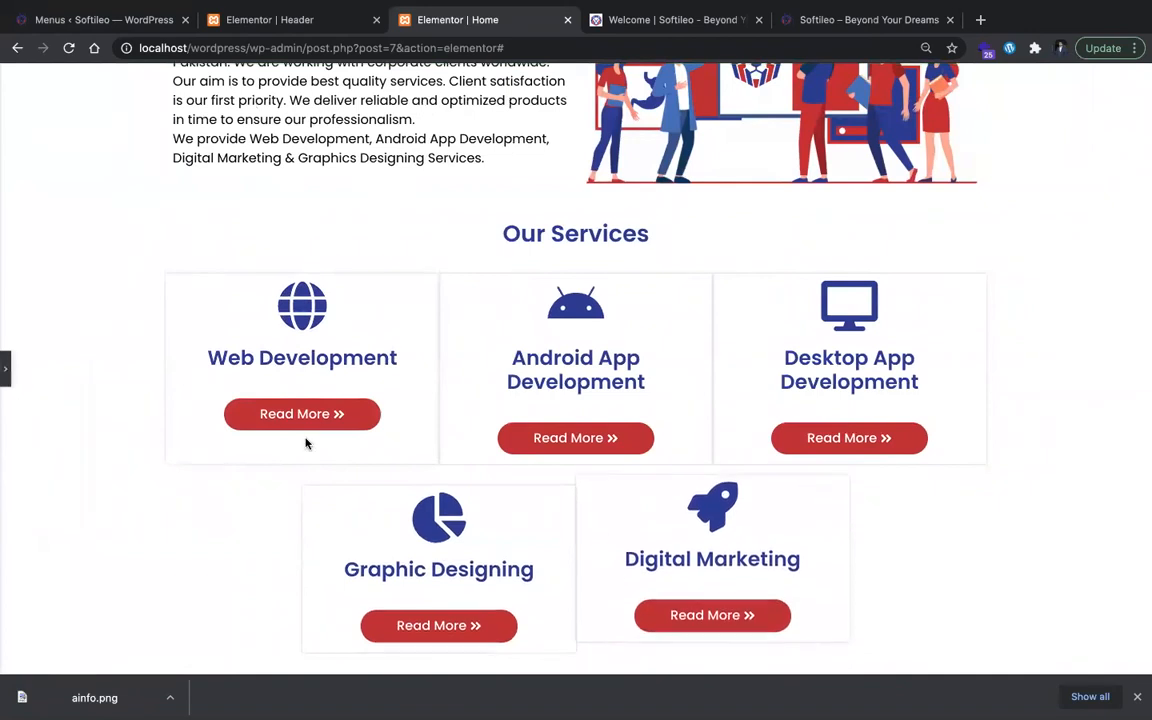
click(10, 375)
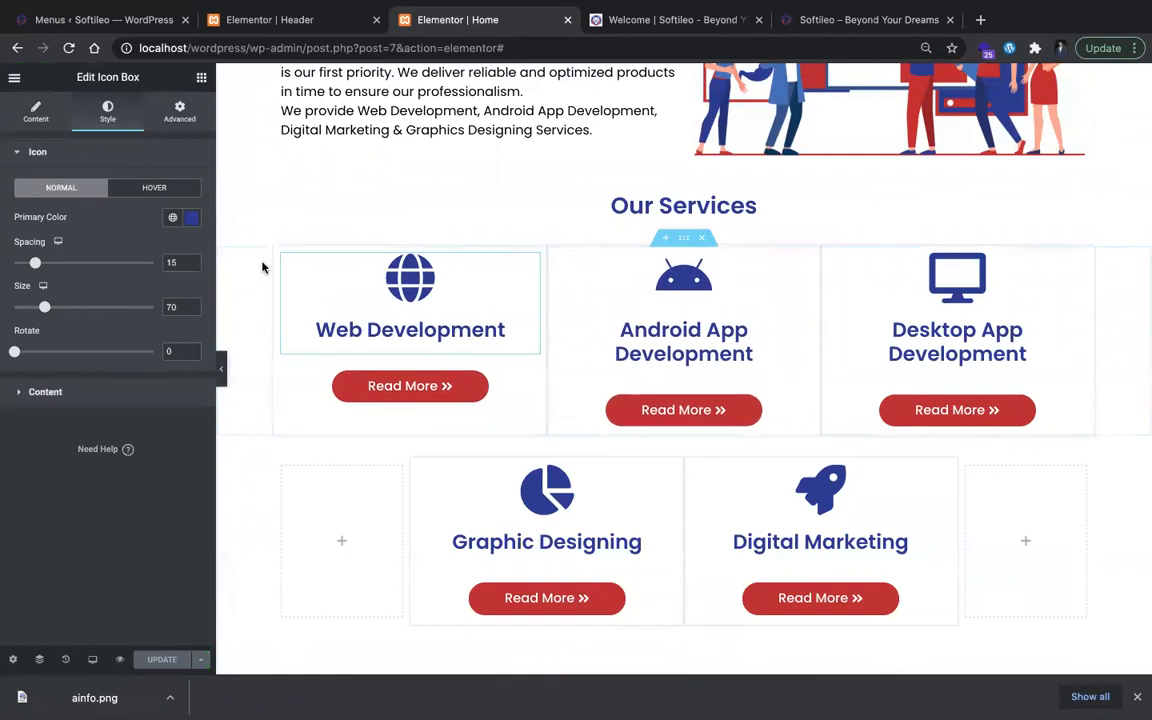
Step: Set a 10 px margin on all sides of the Web Development and Android App Development columns, and open the Desktop App Development column's margin settings
click(281, 245)
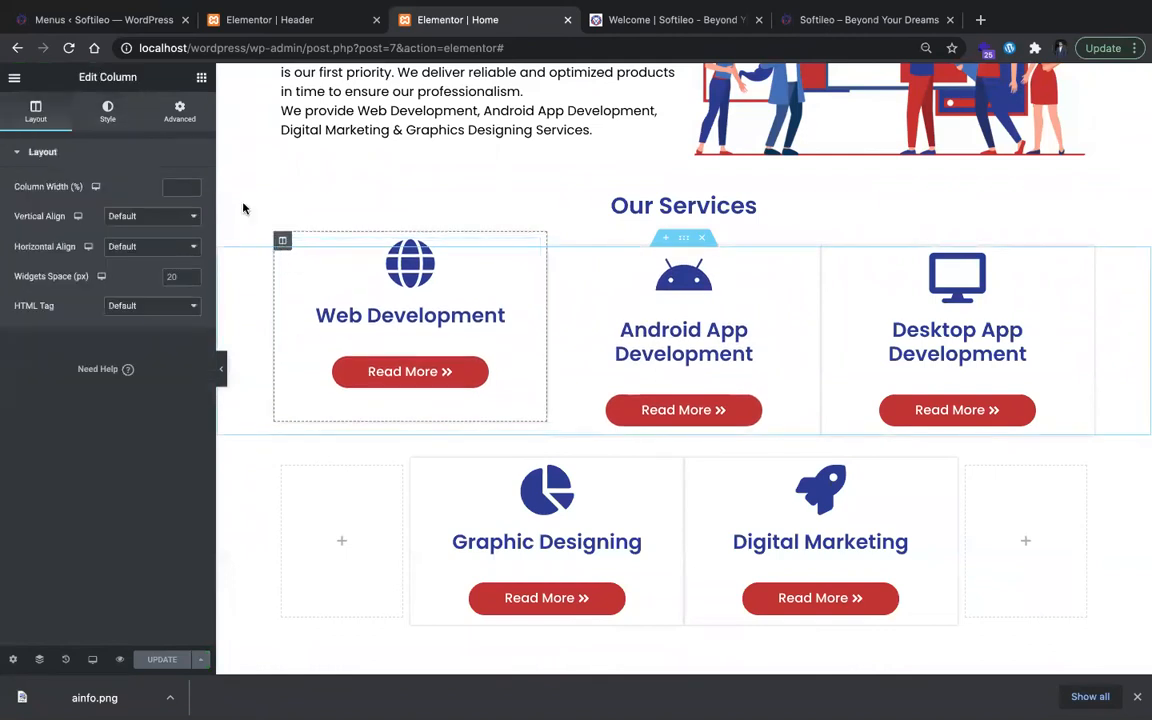
click(179, 111)
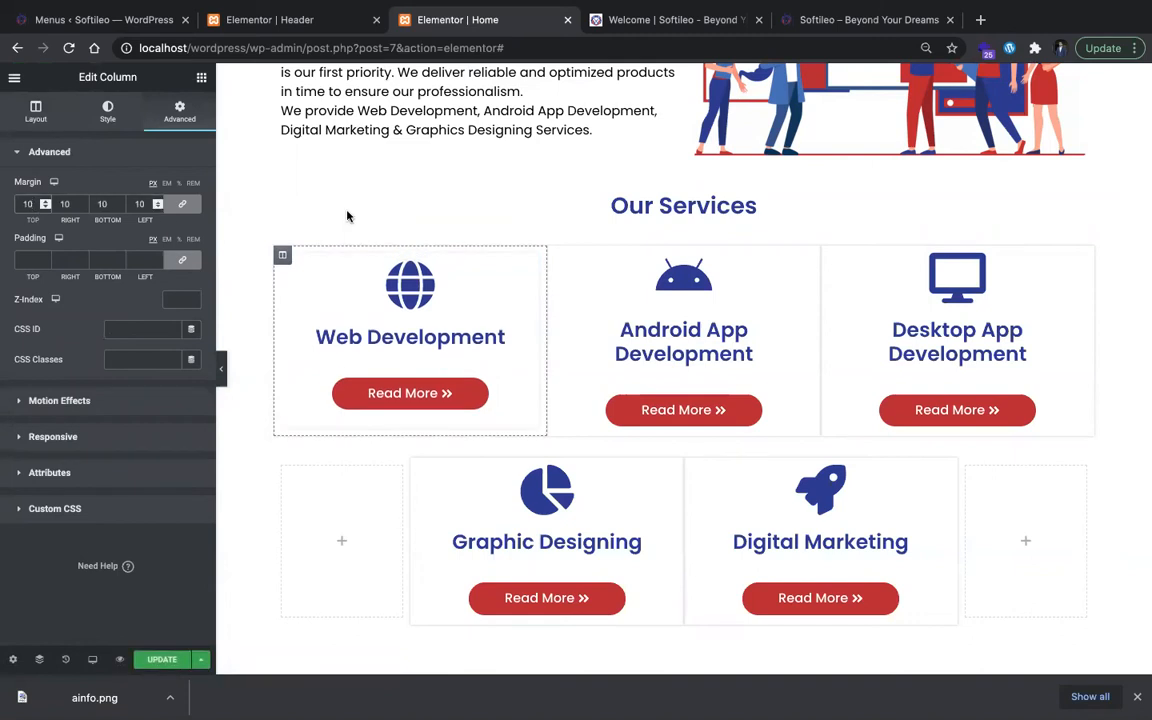
click(556, 246)
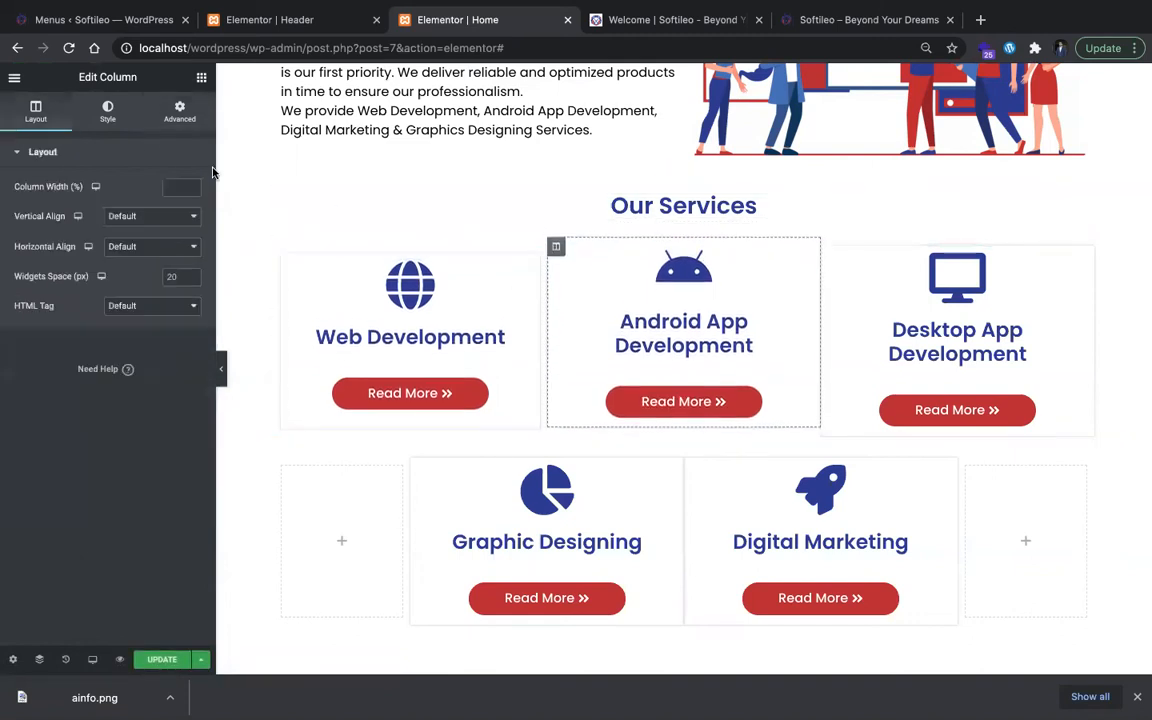
click(179, 111)
click(30, 204)
text(10)
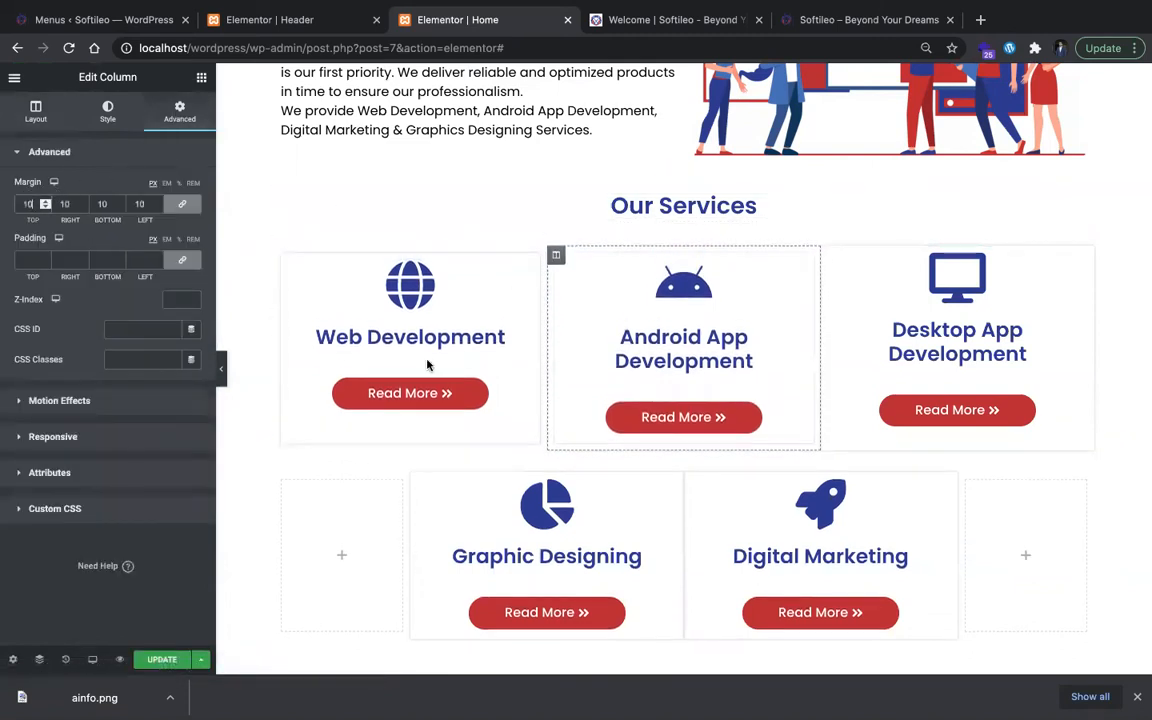
click(829, 250)
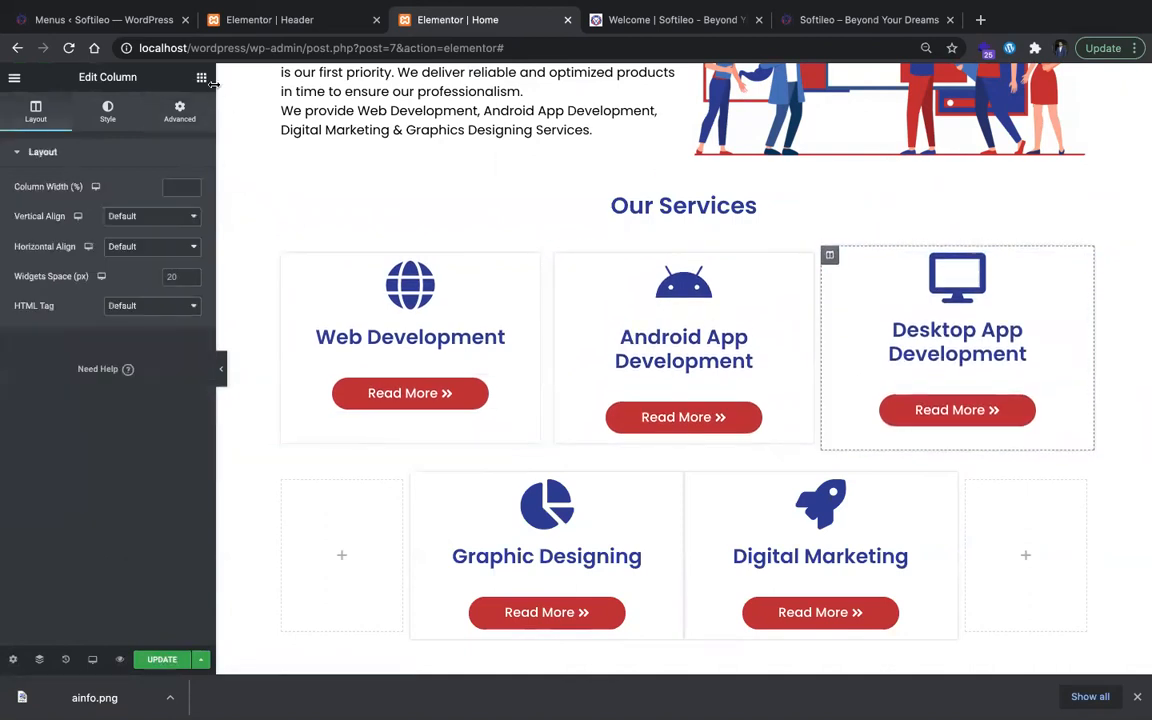
click(188, 109)
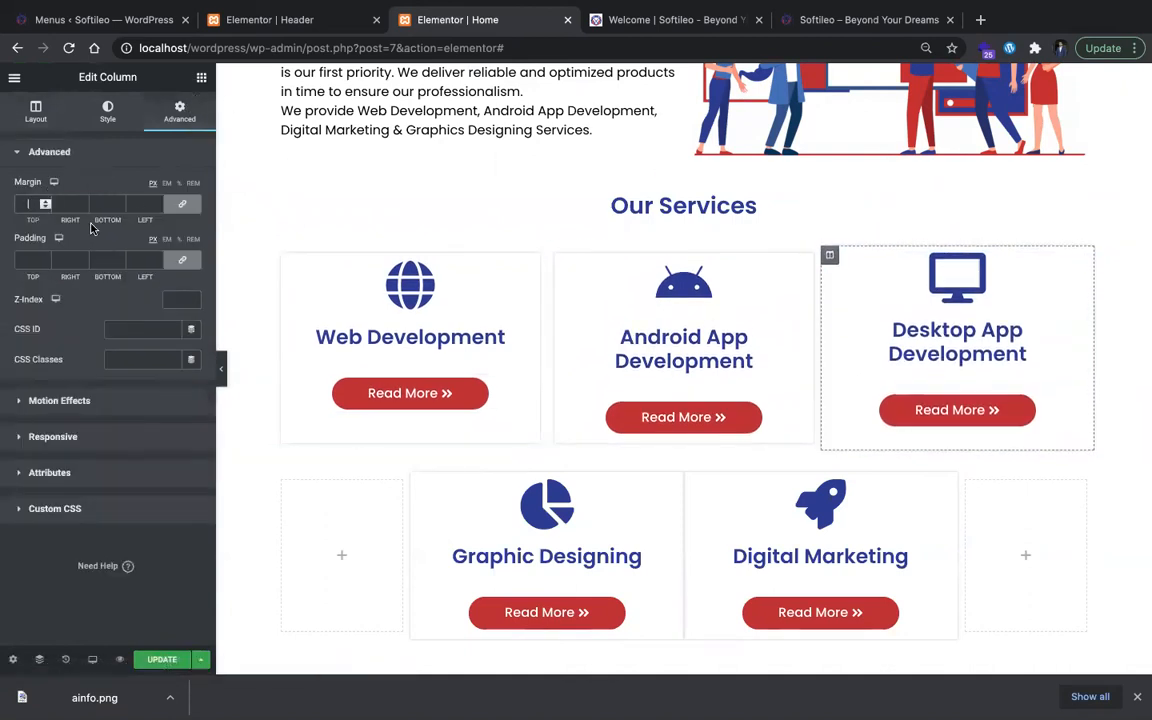
Step: Set a 10 px margin on all sides of the Graphic Designing and Digital Marketing columns
click(420, 468)
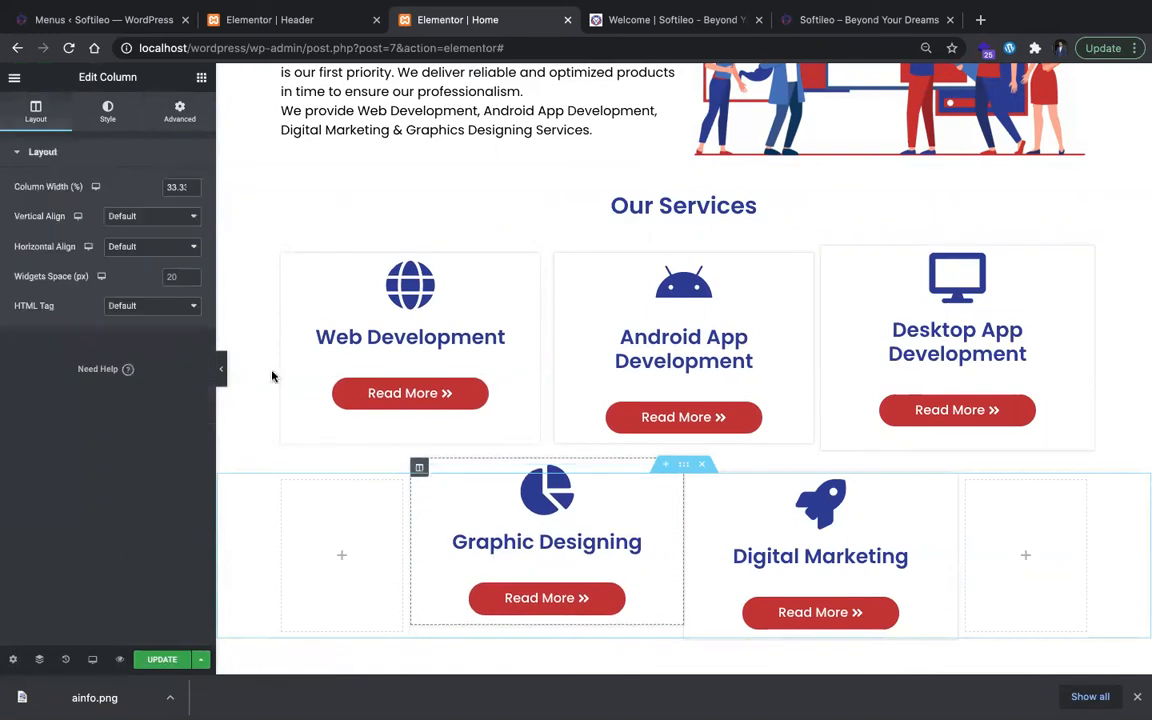
click(181, 118)
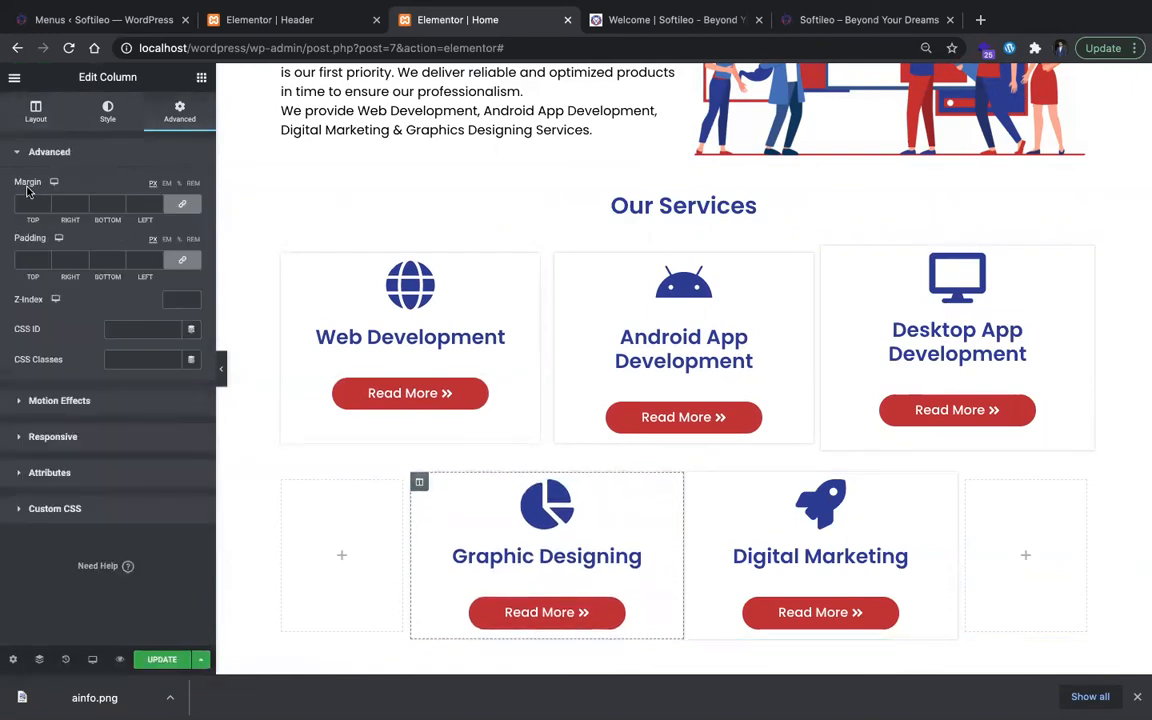
text(10)
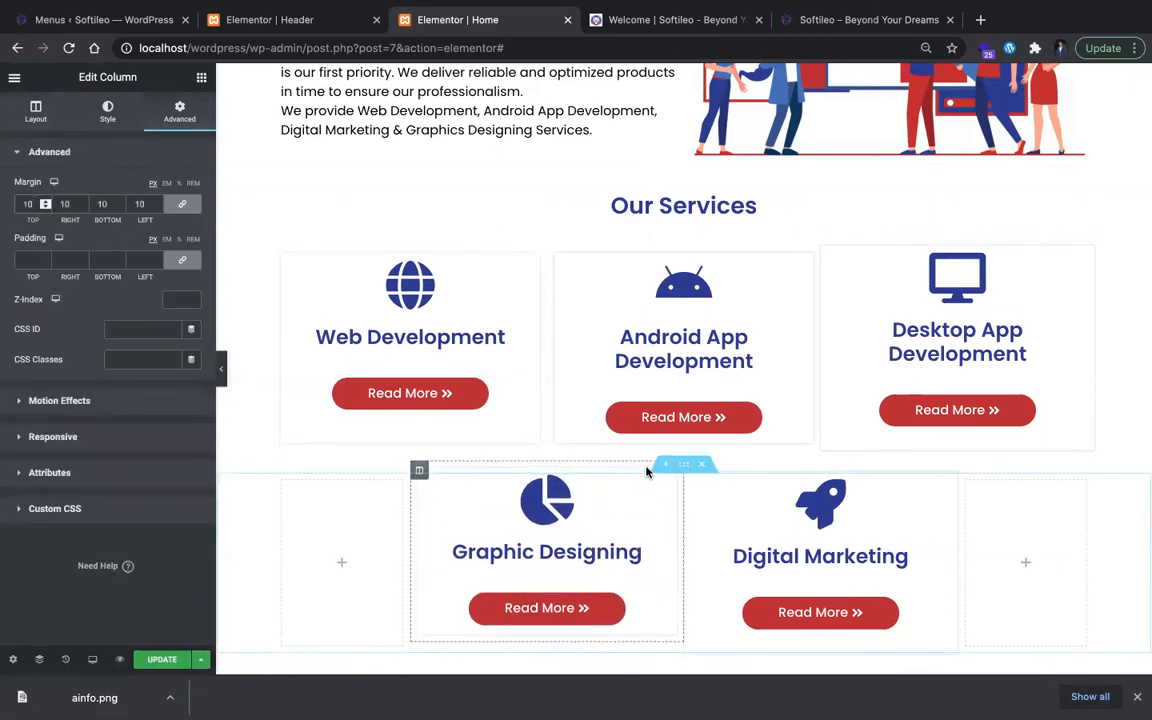
click(693, 480)
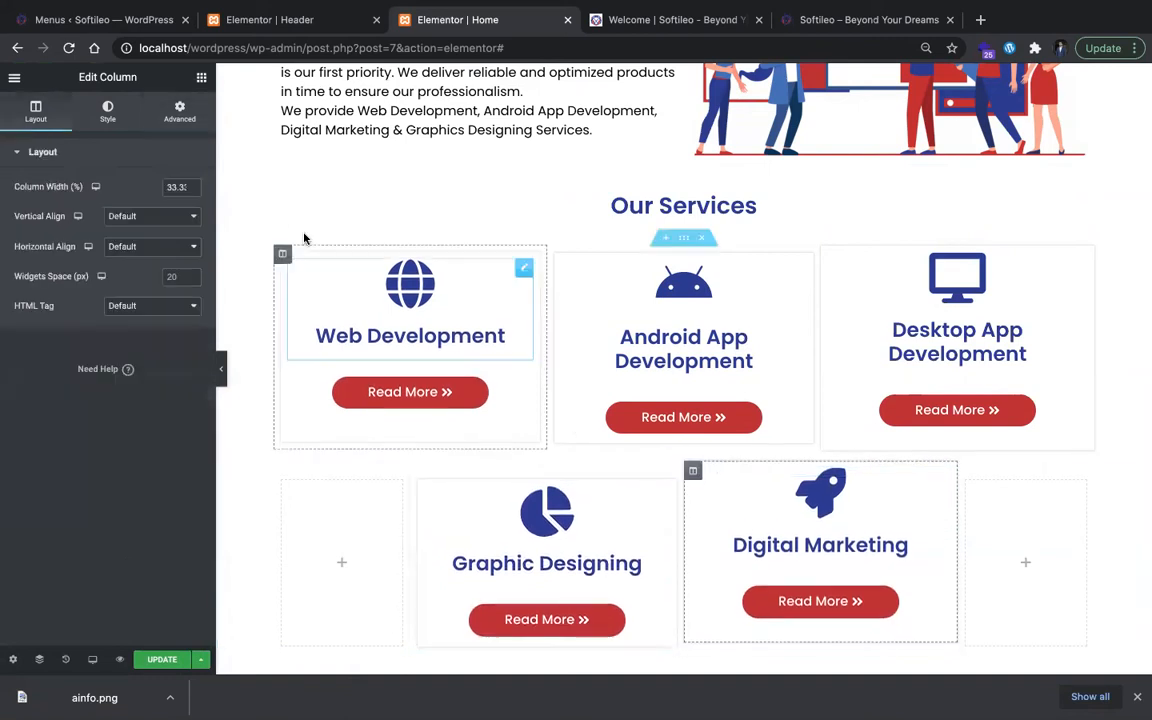
click(180, 112)
text(1)
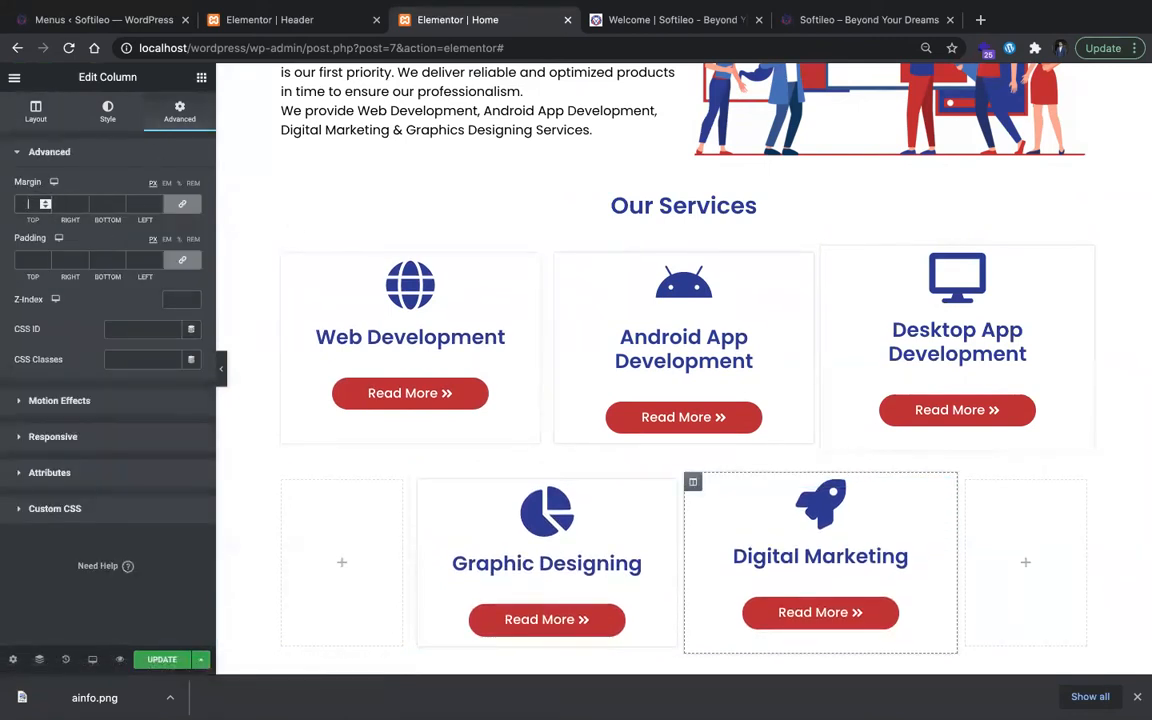
text(0)
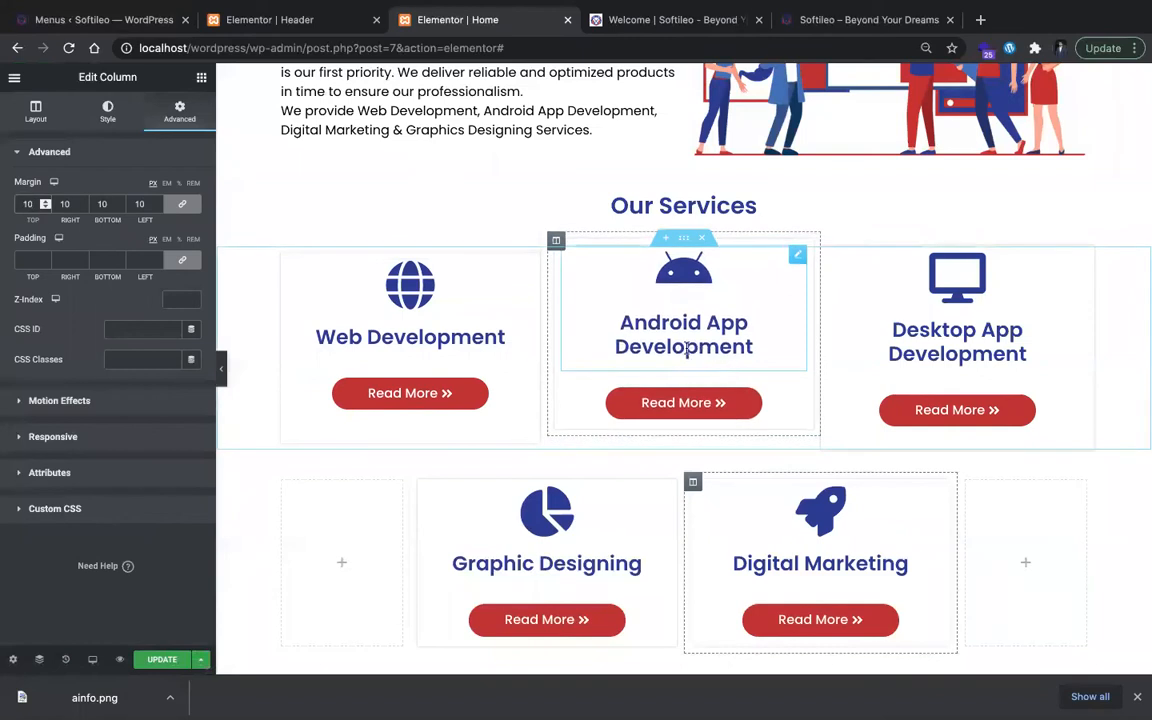
Step: Set the title HTML tag of the three first-row service cards to H4
click(458, 330)
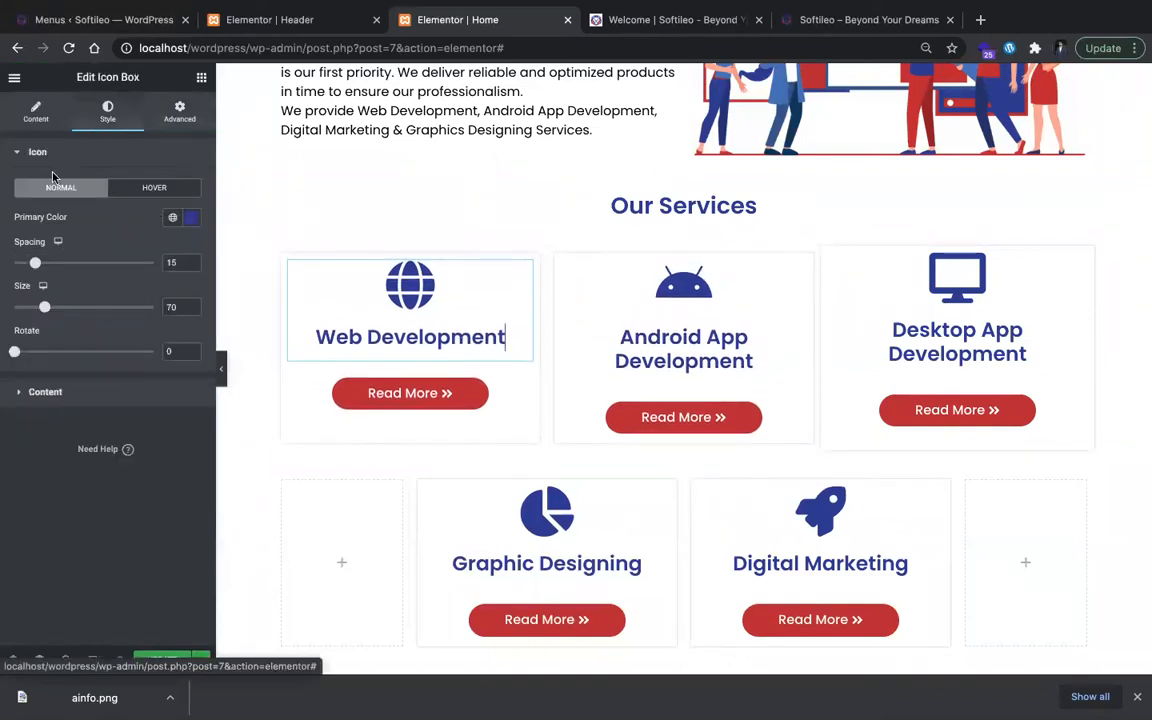
click(35, 113)
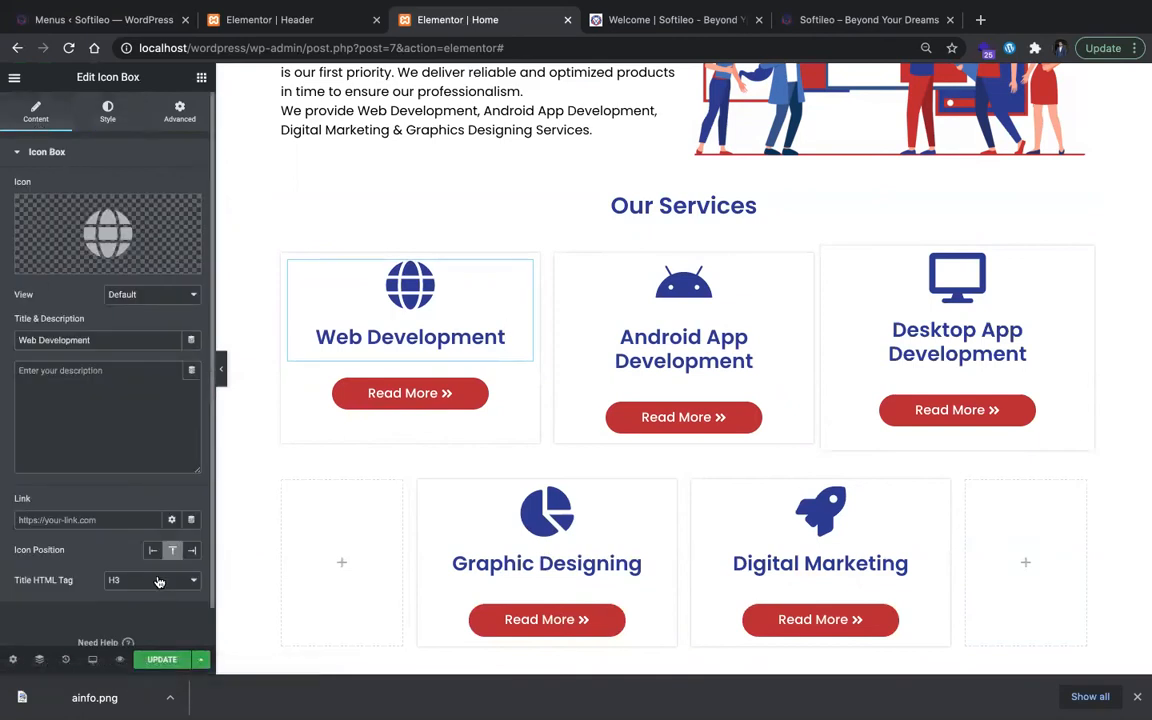
click(705, 365)
click(157, 580)
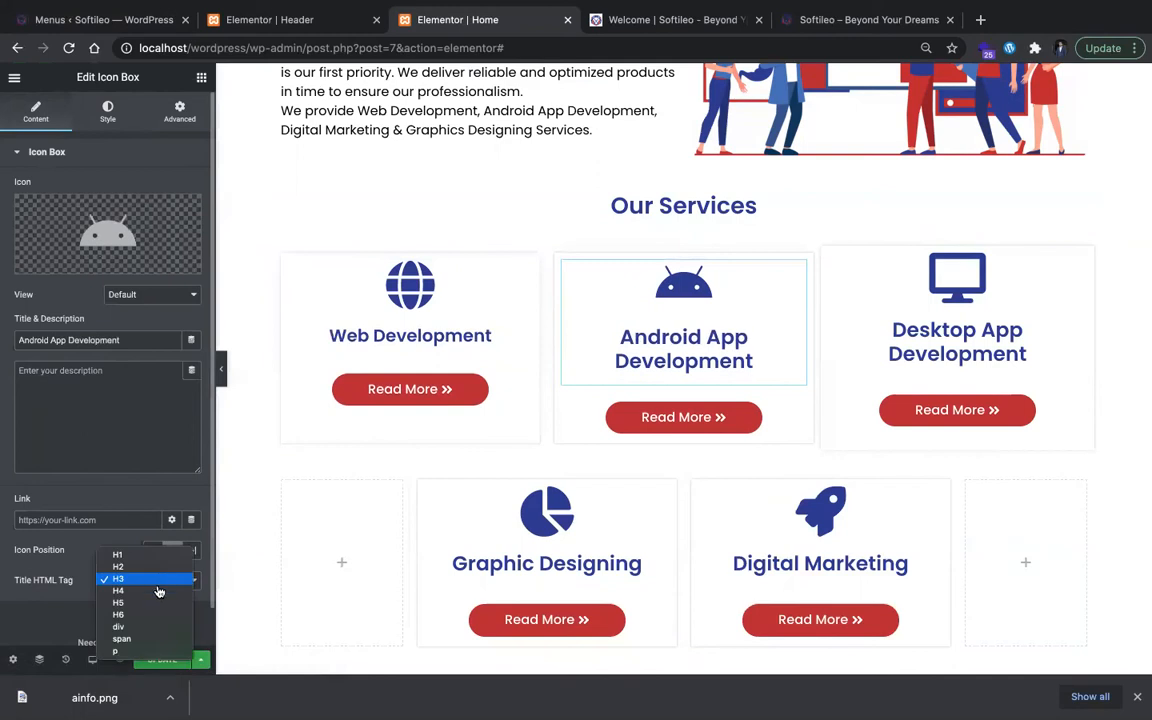
click(157, 591)
click(830, 378)
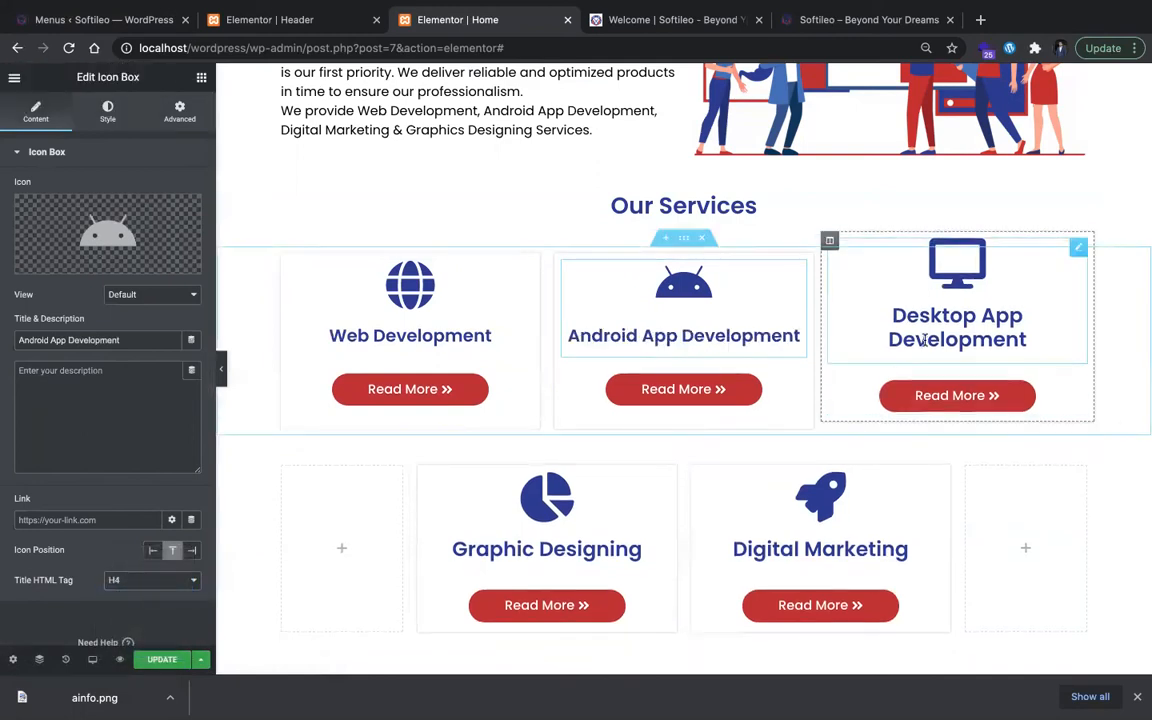
click(190, 581)
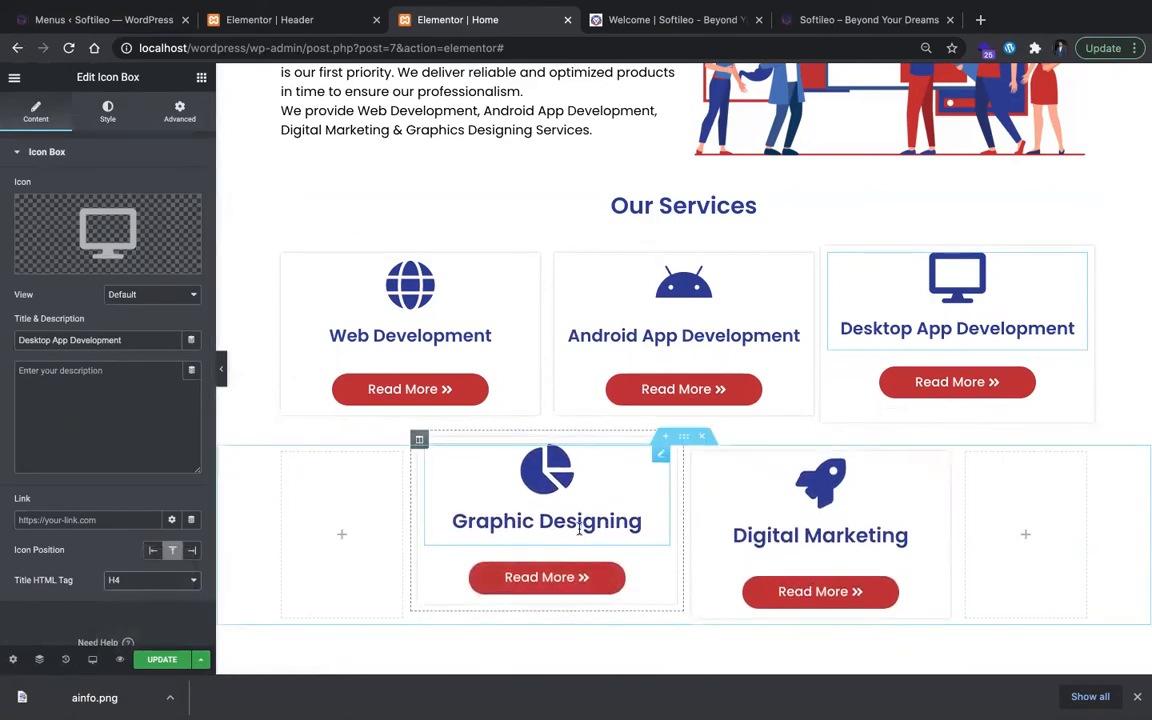
Step: Set the title HTML tag of the Graphic Designing and Digital Marketing cards to H4 and update the page
click(579, 529)
click(146, 581)
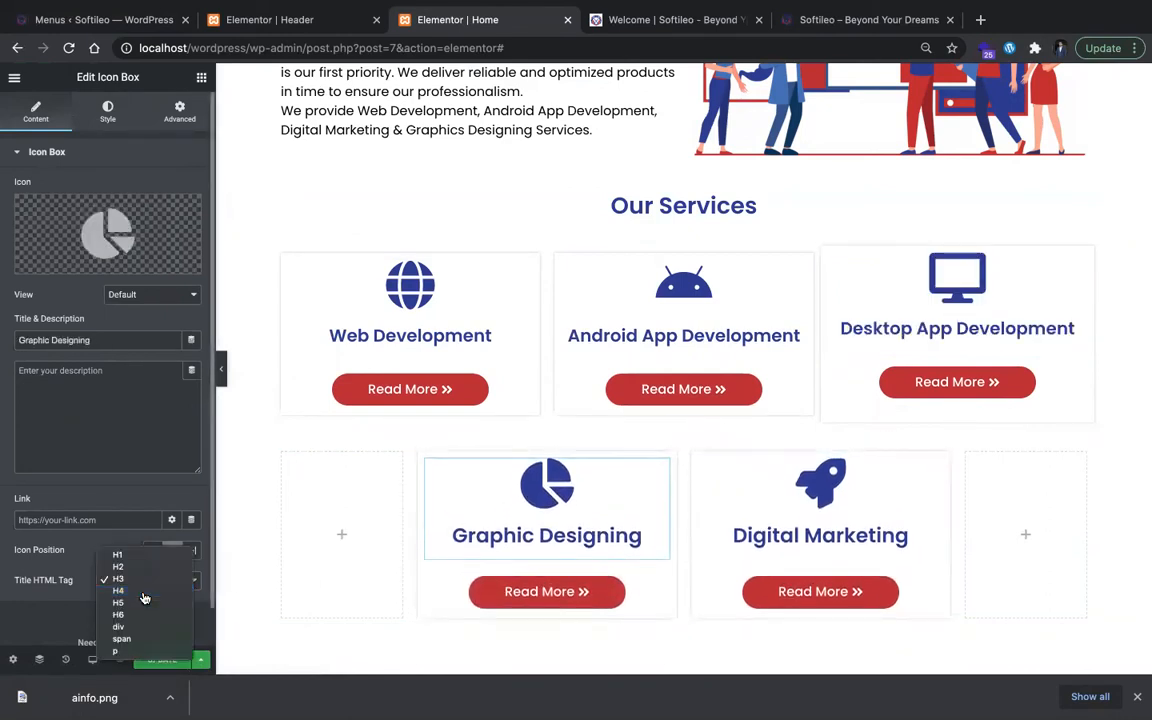
click(812, 527)
click(146, 580)
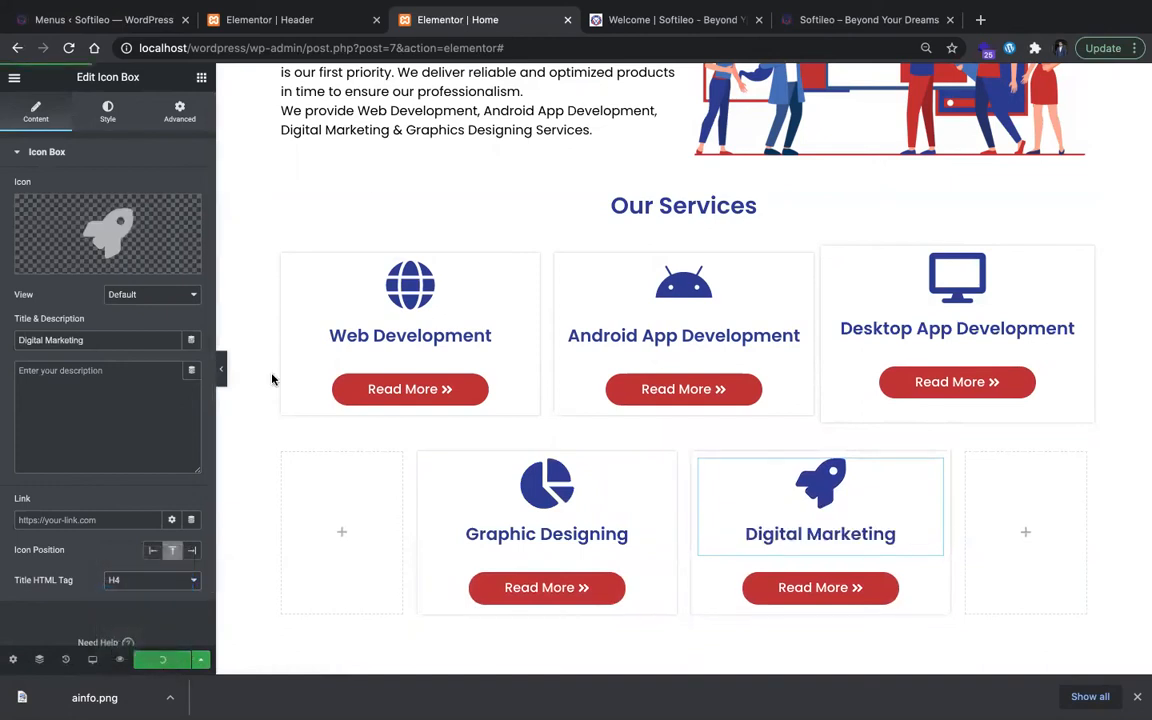
Step: Reload the local Softileo site and examine the Our Services cards on the live page
click(825, 23)
key(super+r)
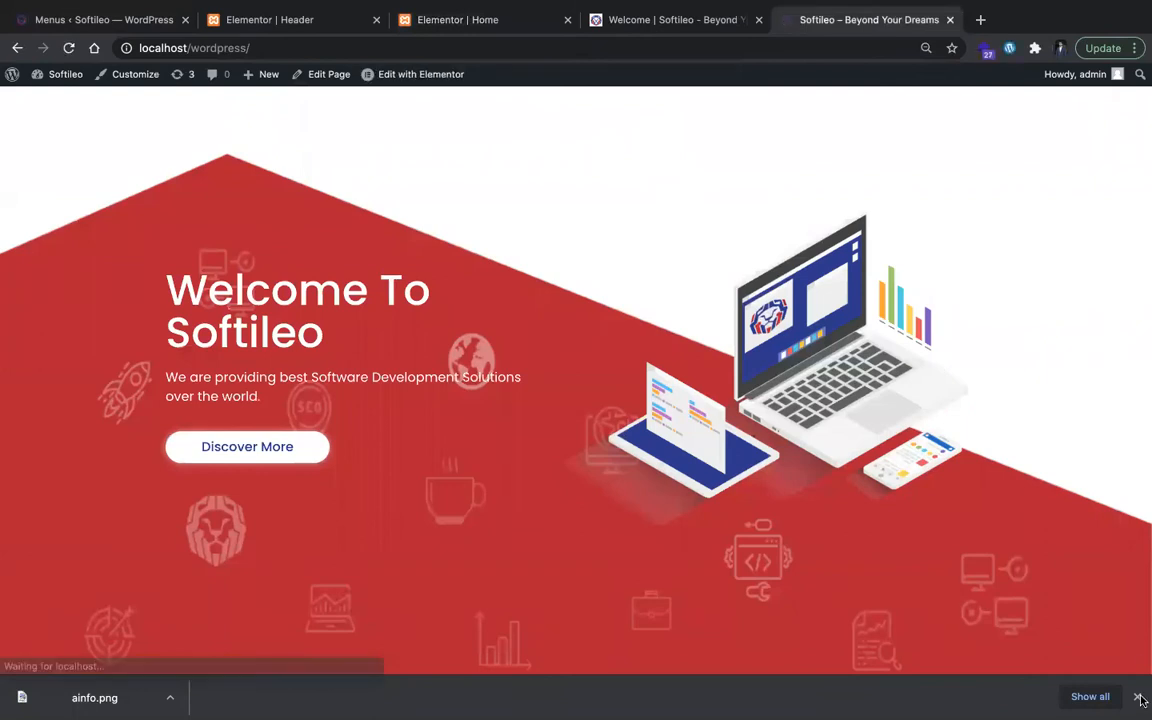
scroll(989, 469, down, 8)
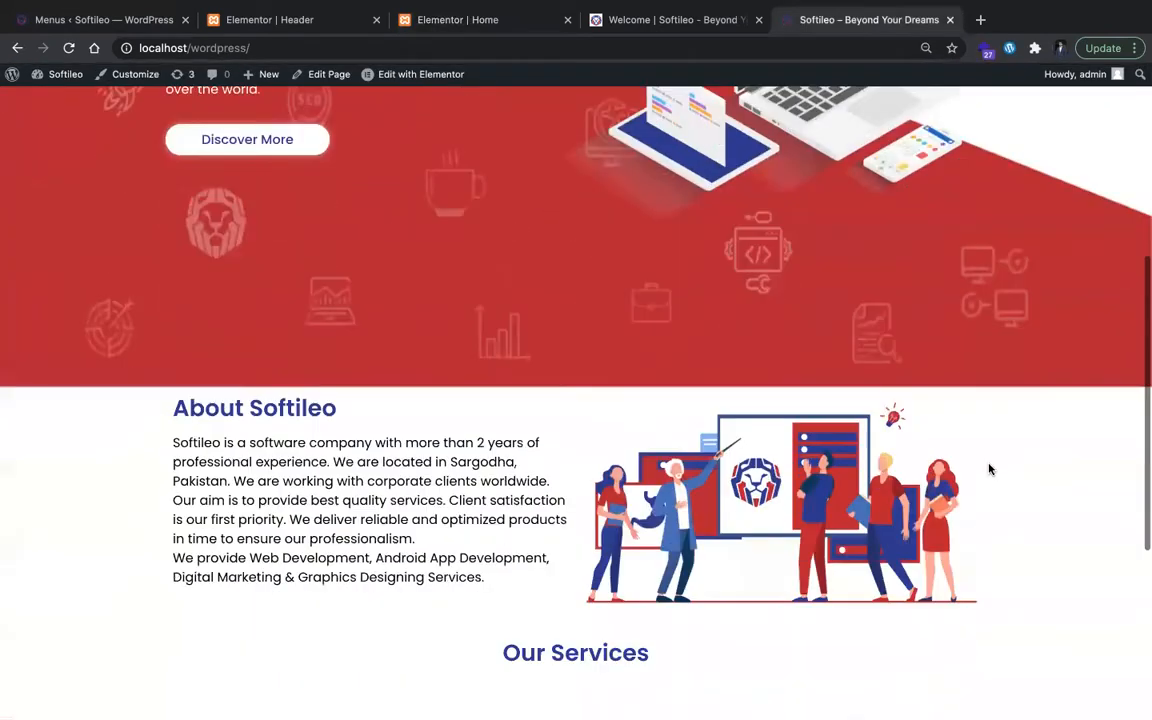
scroll(988, 469, up, 3)
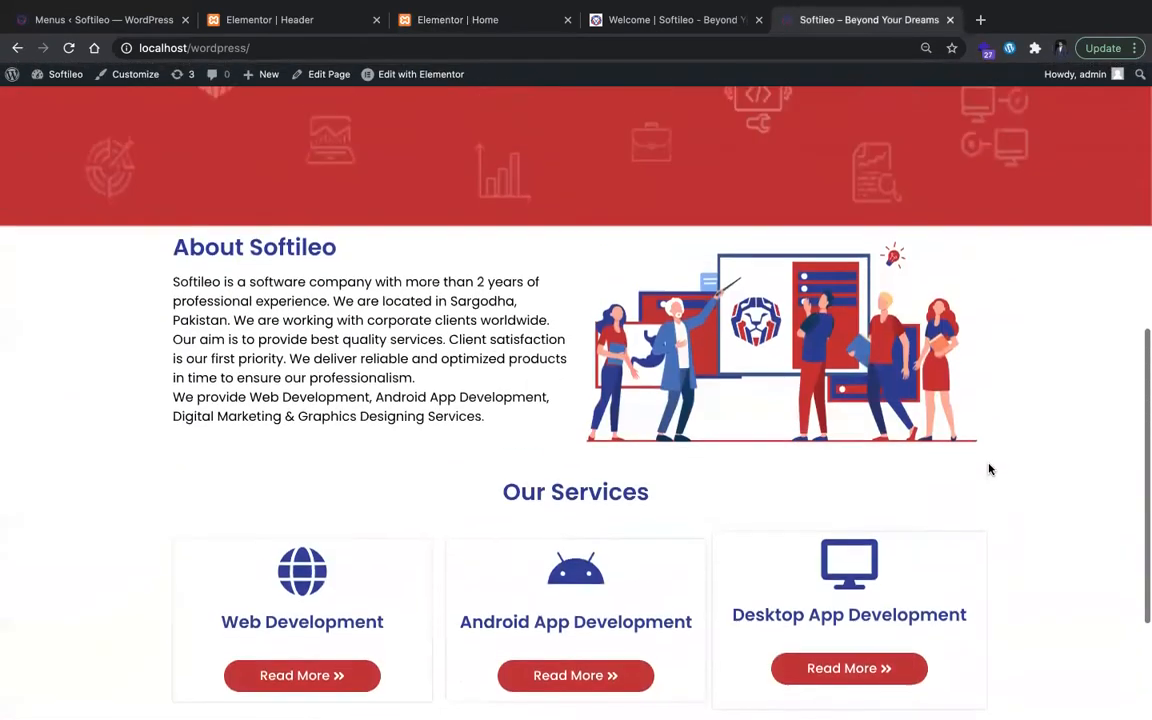
scroll(807, 473, down, 3)
scroll(600, 476, up, 1)
scroll(555, 406, up, 4)
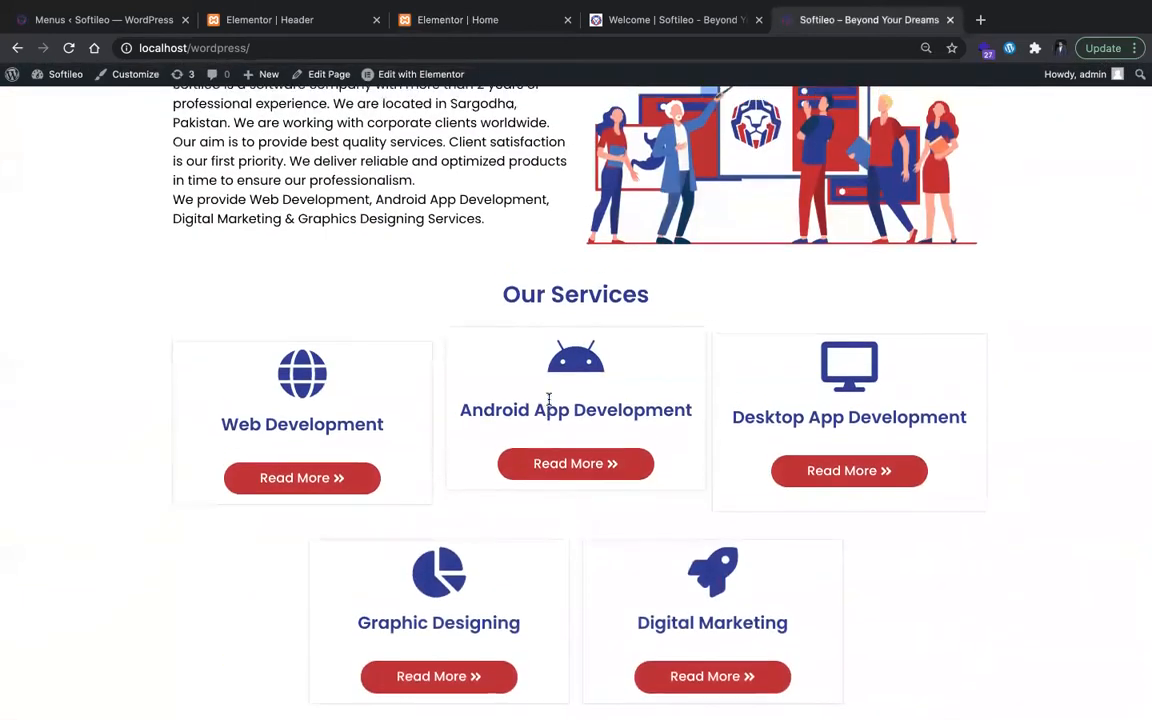
Step: Set the About Softileo section's top and bottom margins to 50 px and check the updated live page
click(503, 23)
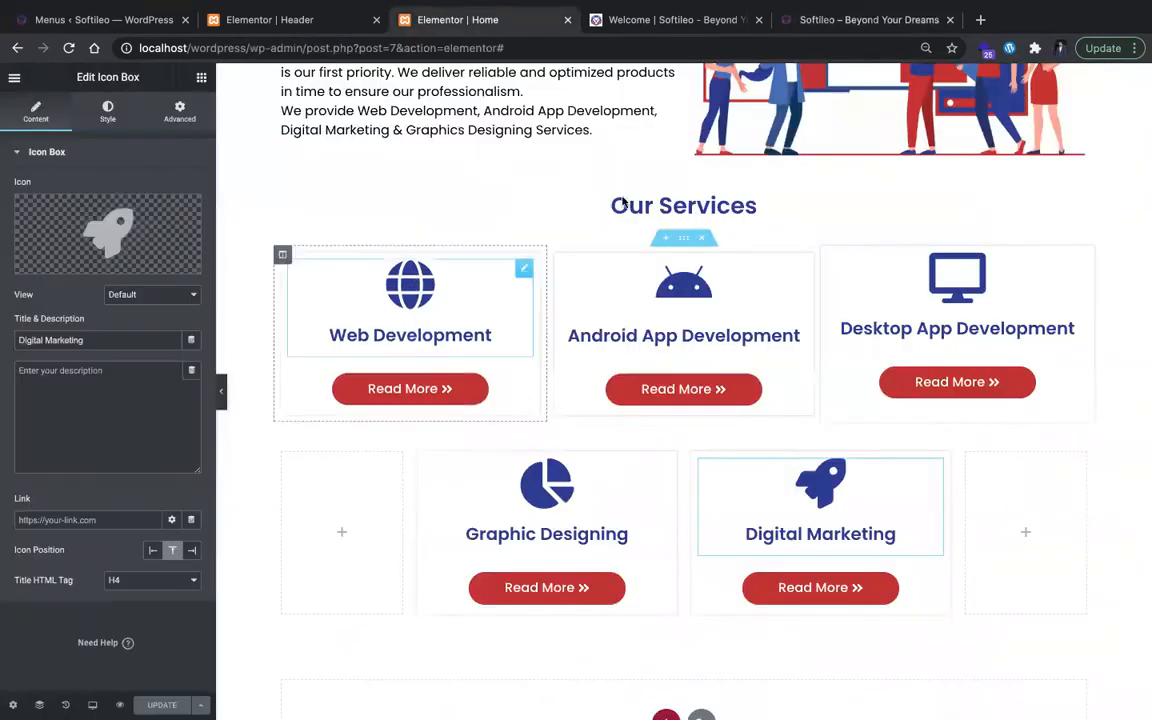
scroll(720, 162, up, 5)
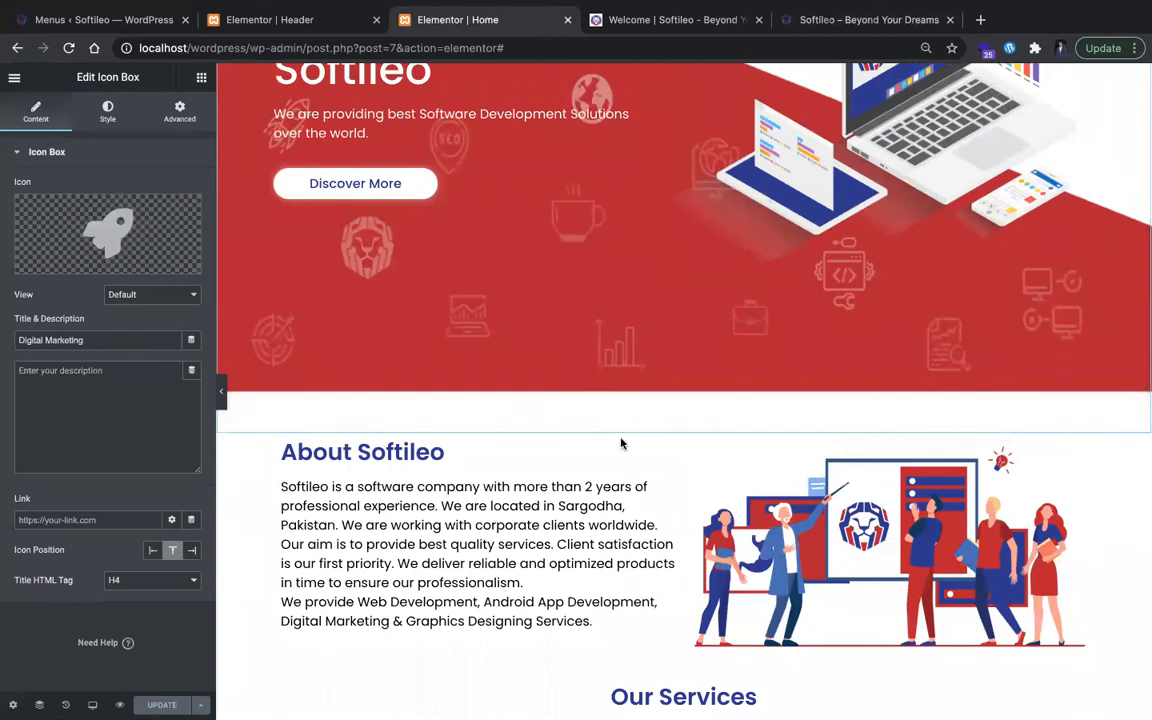
click(684, 428)
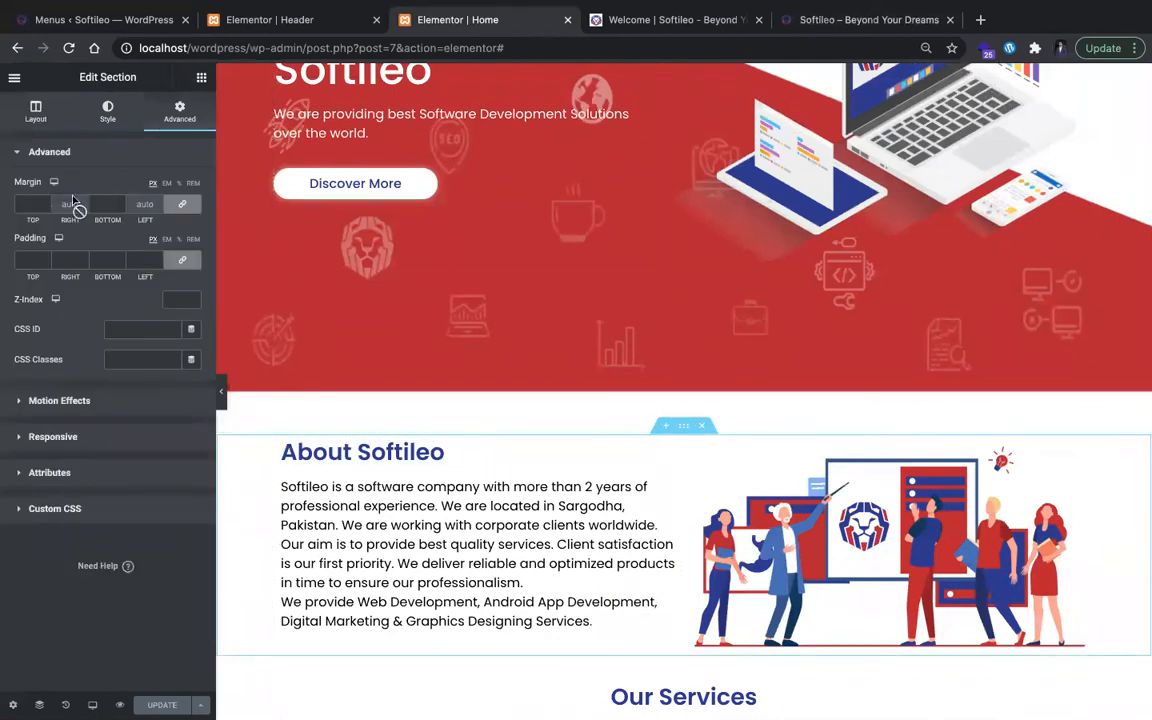
click(38, 200)
text(50)
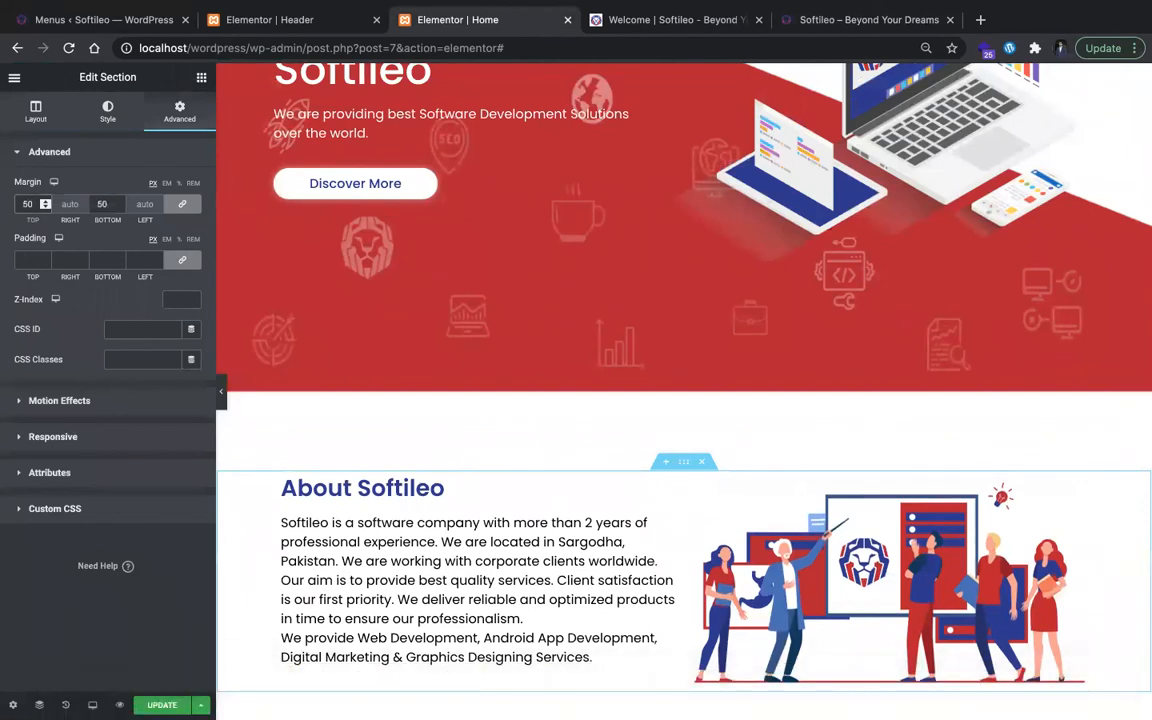
click(838, 25)
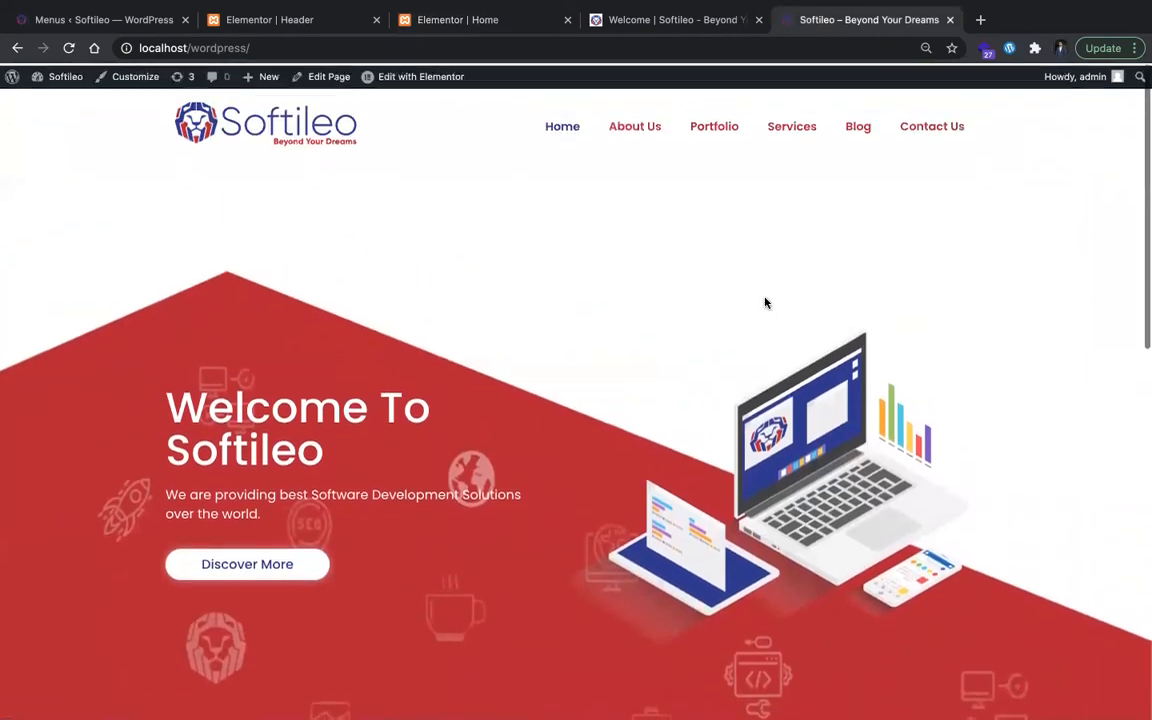
scroll(765, 302, down, 7)
scroll(765, 302, down, 3)
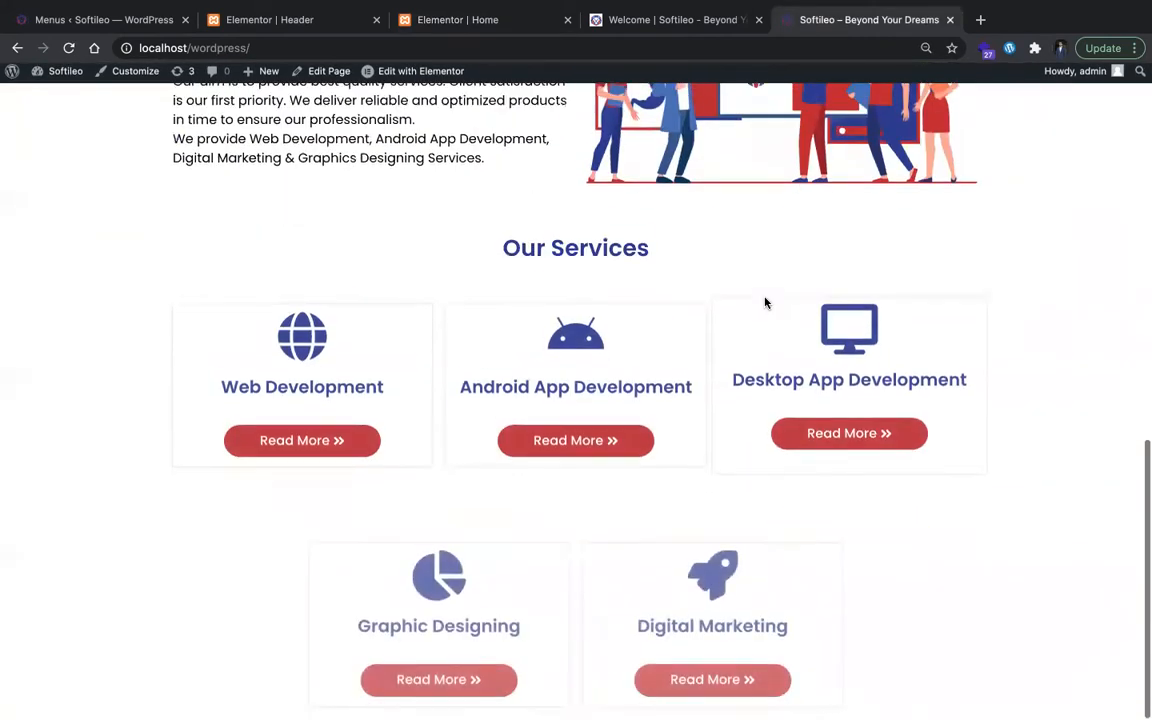
scroll(765, 302, up, 1)
scroll(765, 302, up, 1)
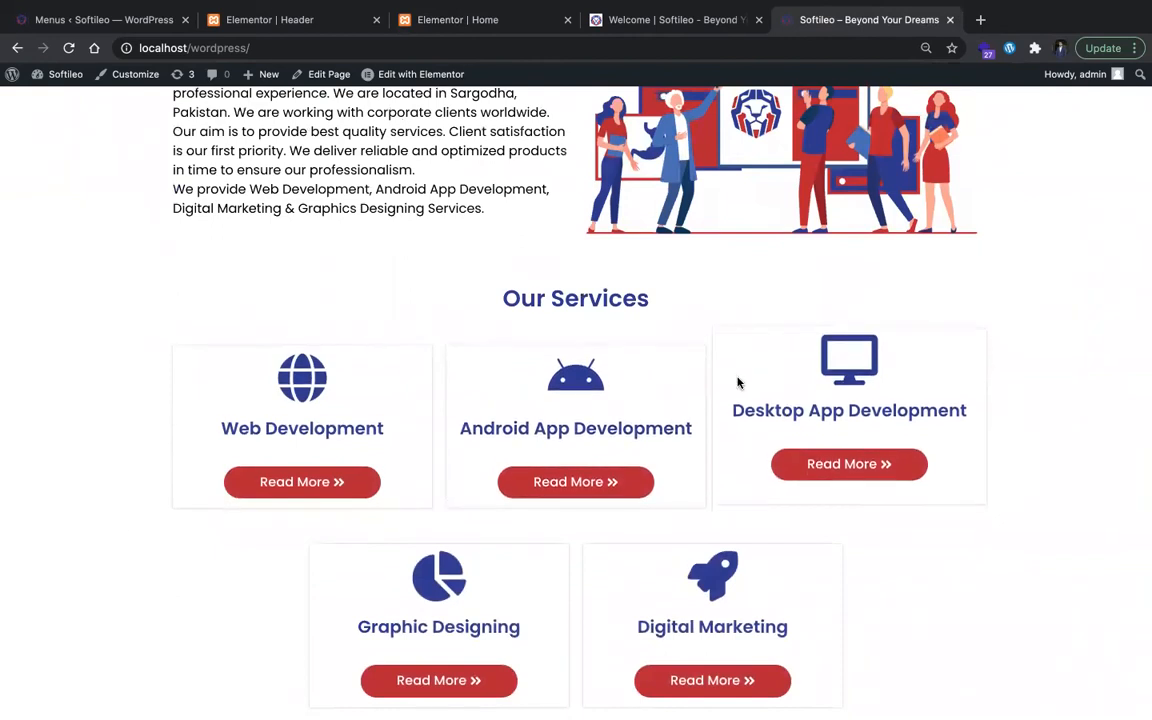
Step: Set a 10 px margin on all sides of the Desktop App Development column and check it on the live page
click(455, 20)
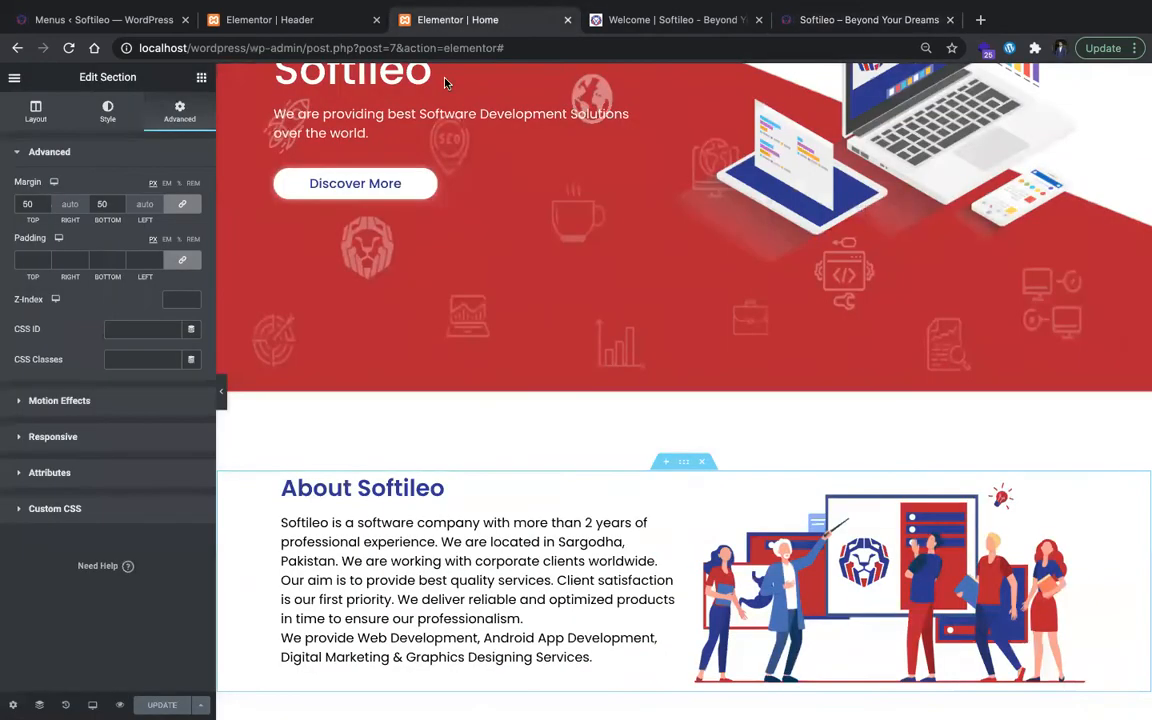
scroll(843, 476, down, 3)
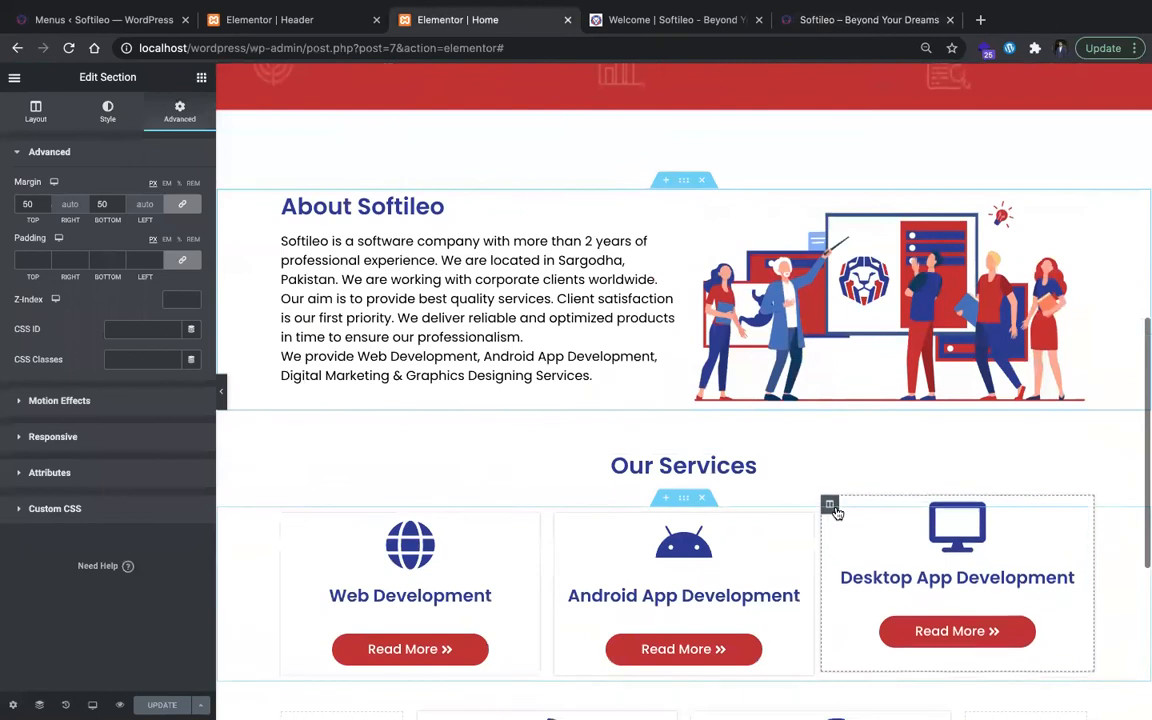
click(829, 502)
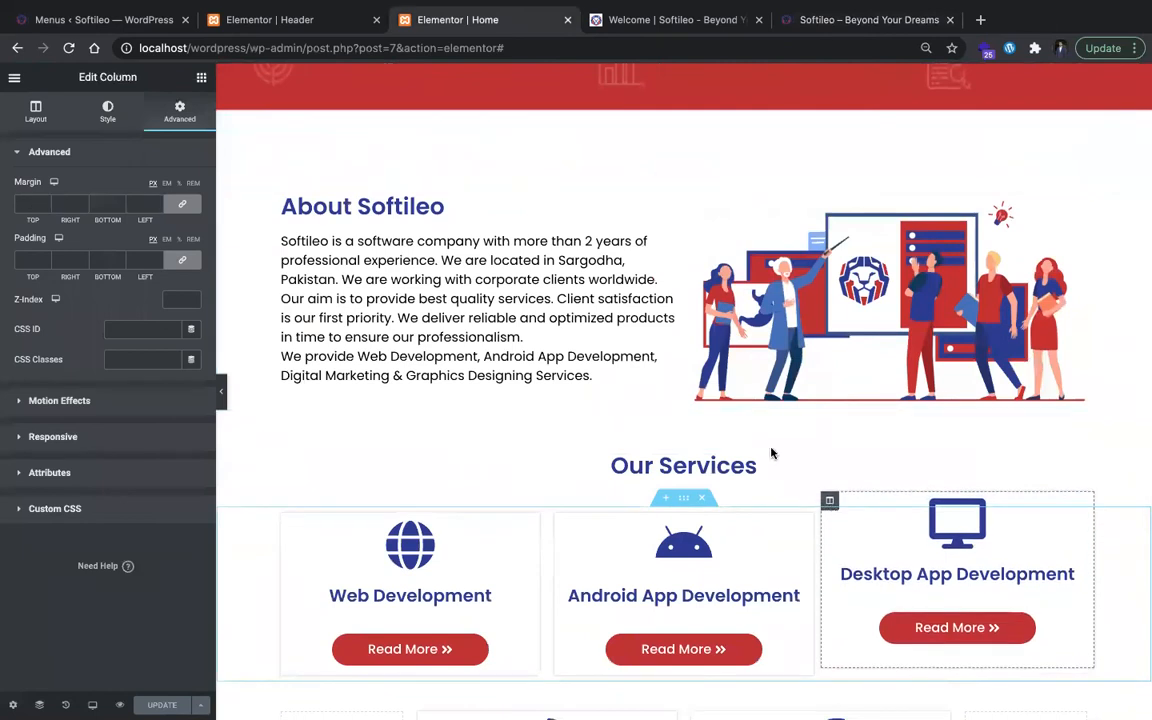
click(28, 204)
text(10)
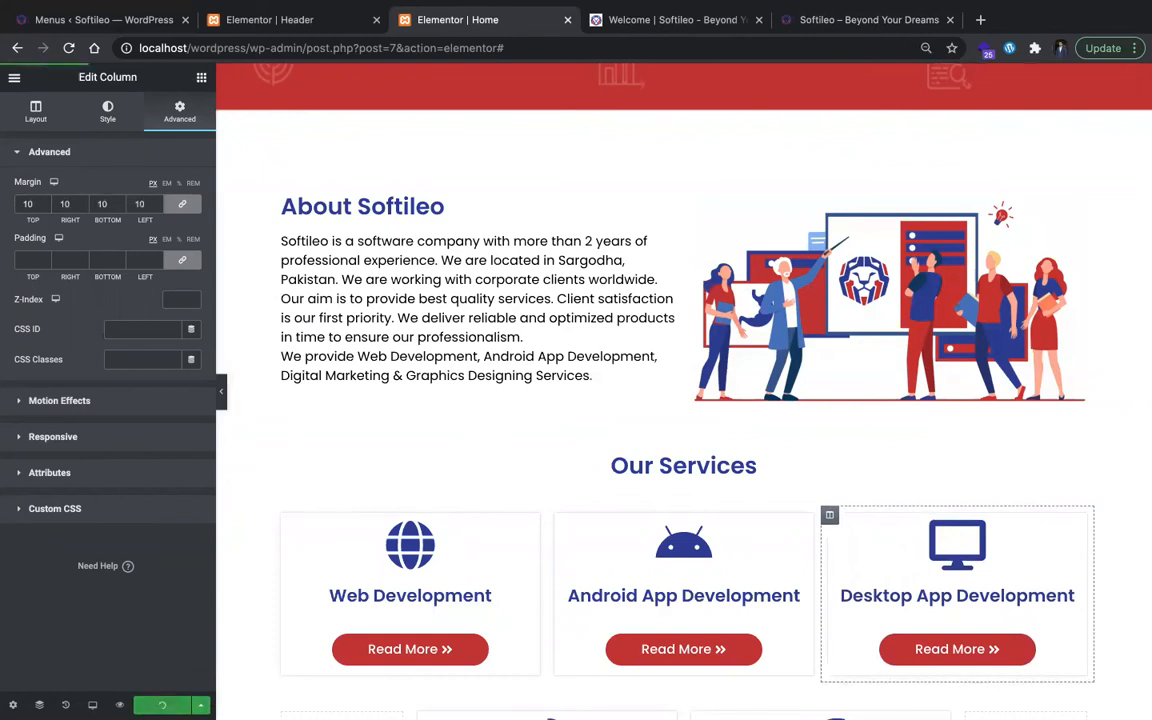
click(816, 22)
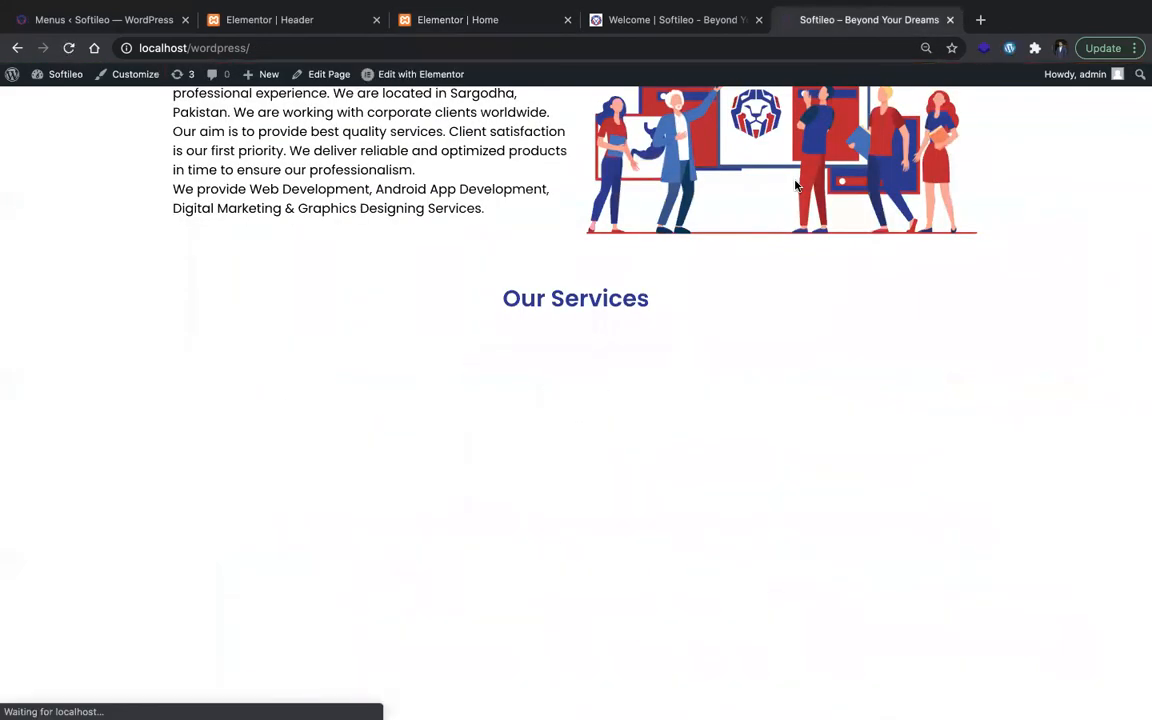
Step: Examine the Our Services and Key Features sections on the original softileo.com page
click(649, 40)
click(649, 14)
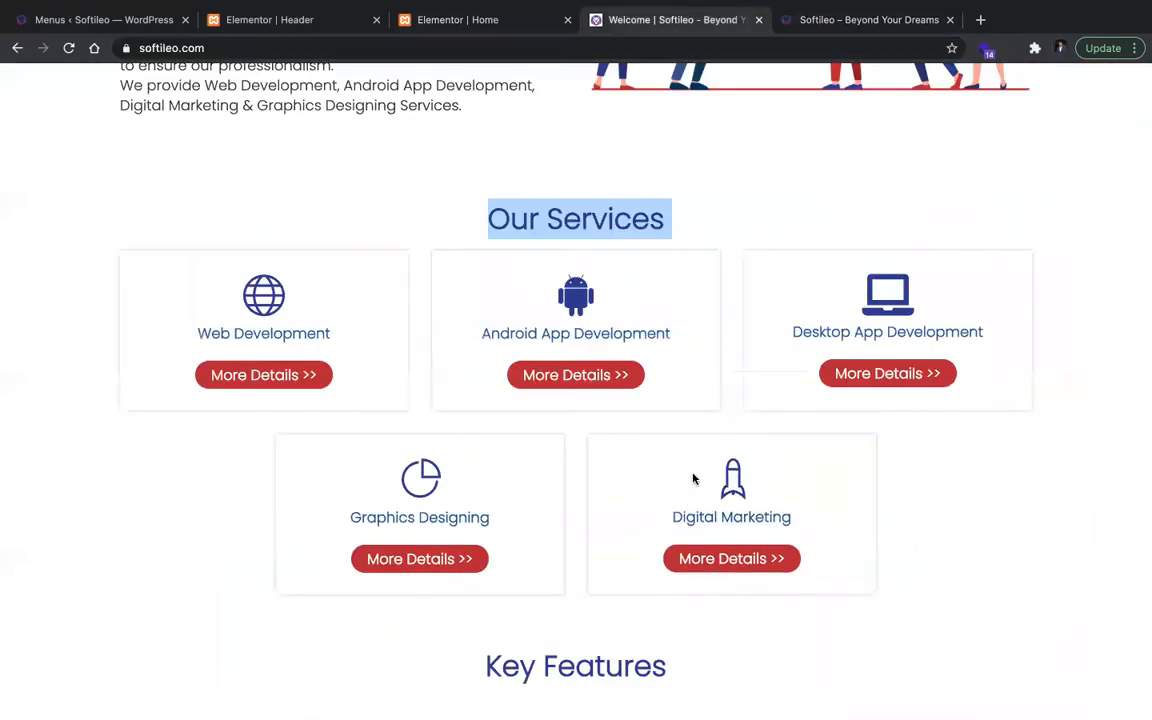
scroll(692, 477, down, 6)
scroll(693, 479, up, 2)
scroll(692, 478, up, 3)
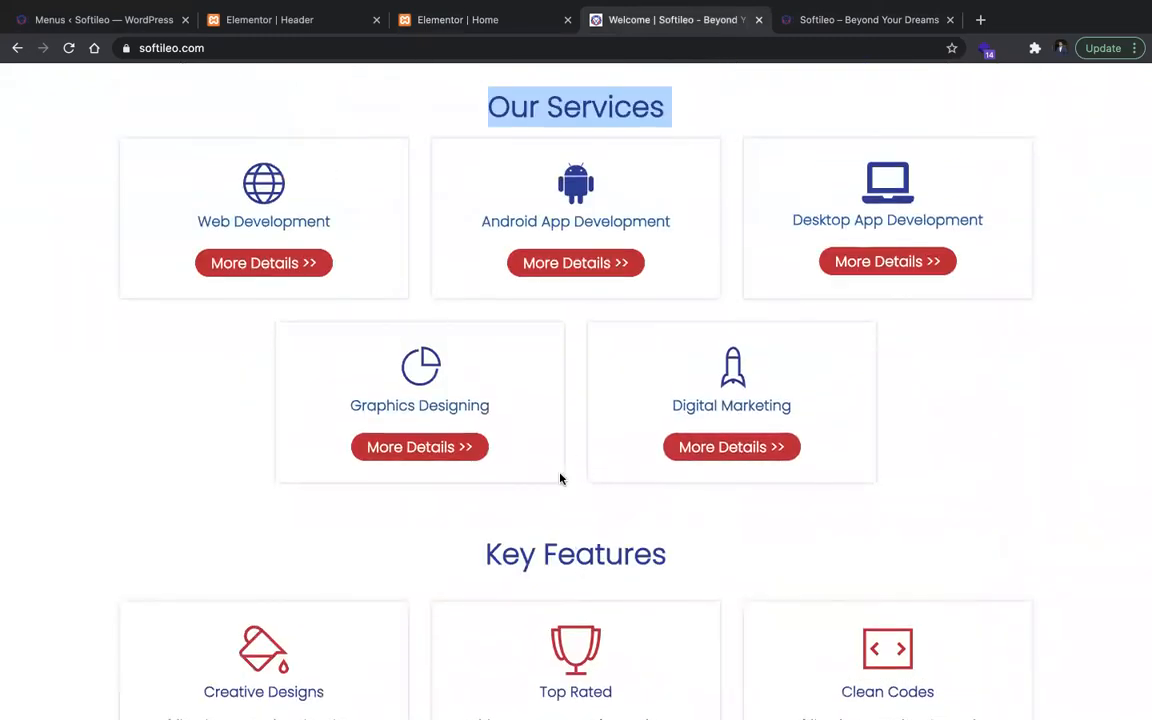
scroll(560, 477, down, 5)
scroll(560, 478, down, 4)
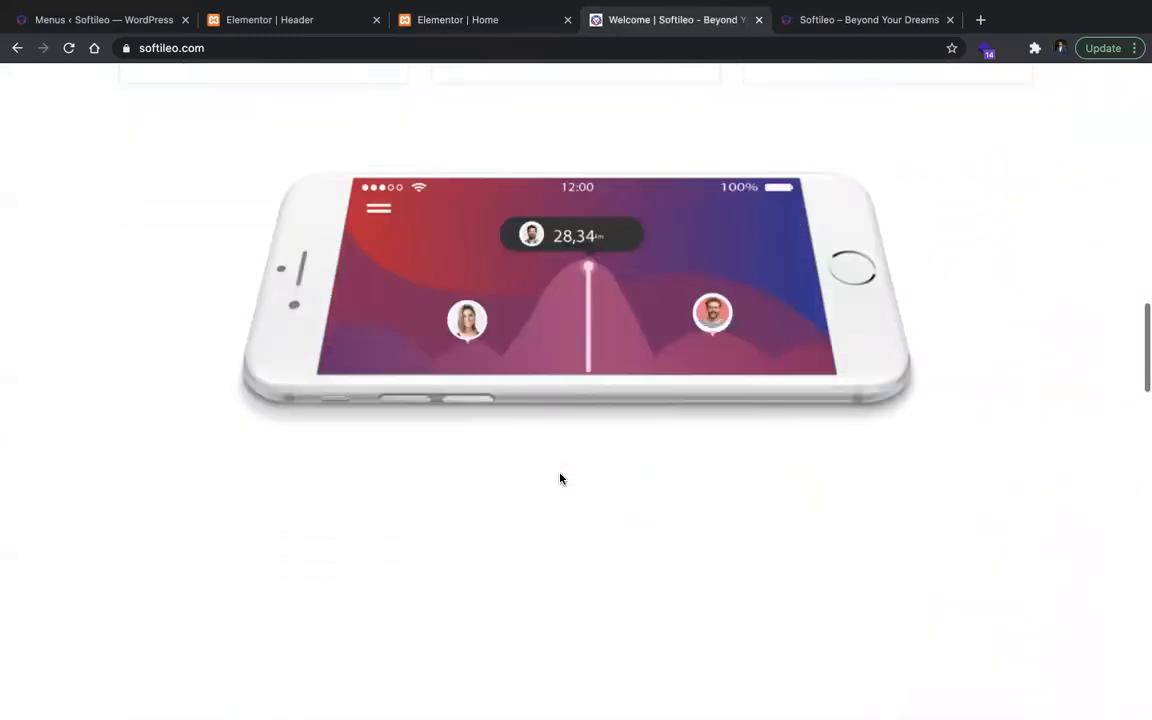
scroll(560, 478, up, 5)
scroll(560, 478, down, 7)
scroll(560, 478, up, 6)
scroll(610, 225, up, 4)
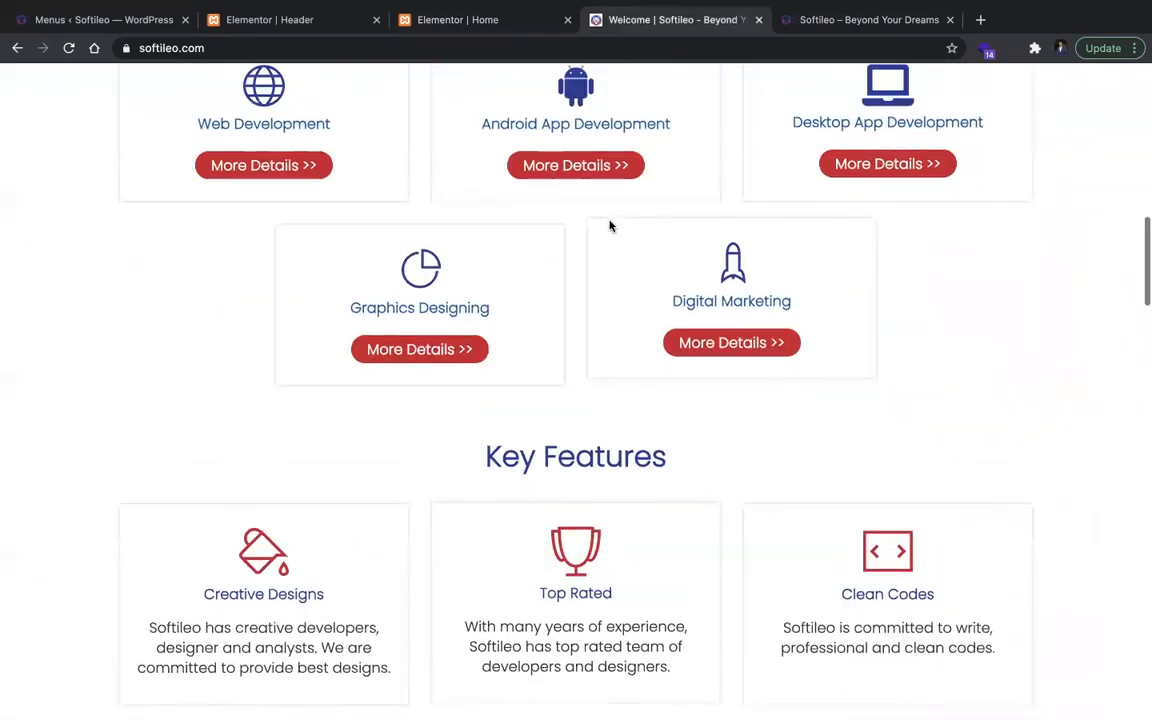
scroll(520, 378, down, 1)
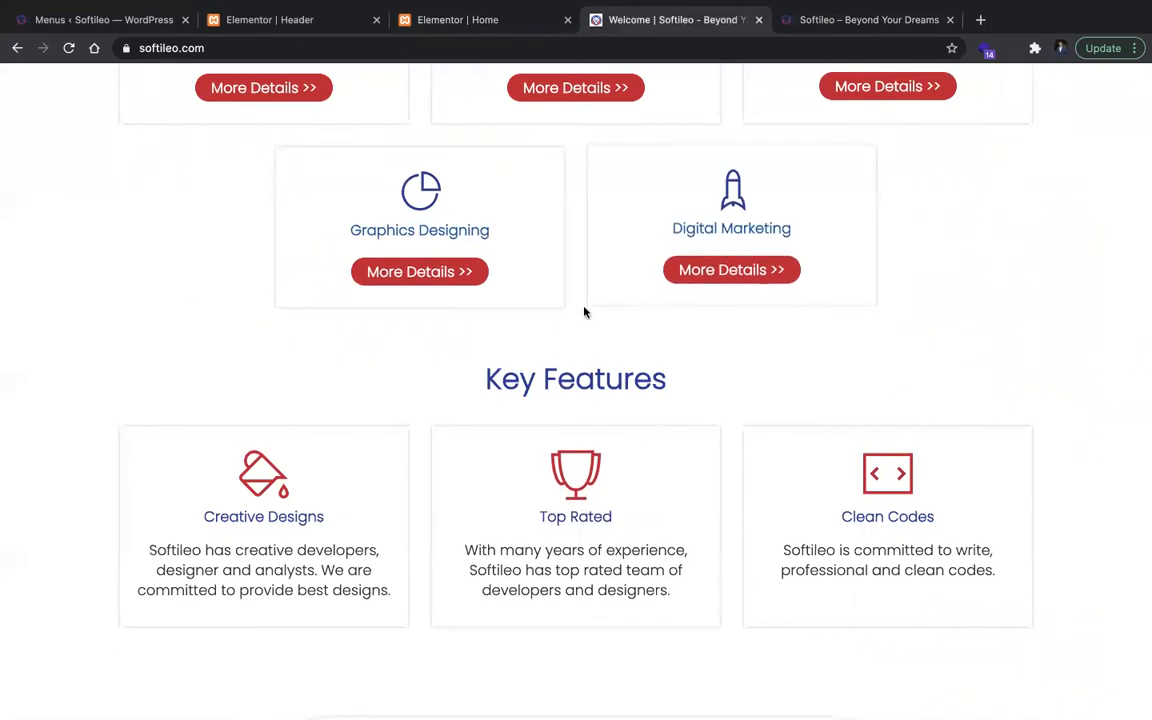
Step: Duplicate the Our Services heading section, the three-card services row and the Graphic Designing and Digital Marketing row
click(521, 24)
scroll(663, 293, down, 2)
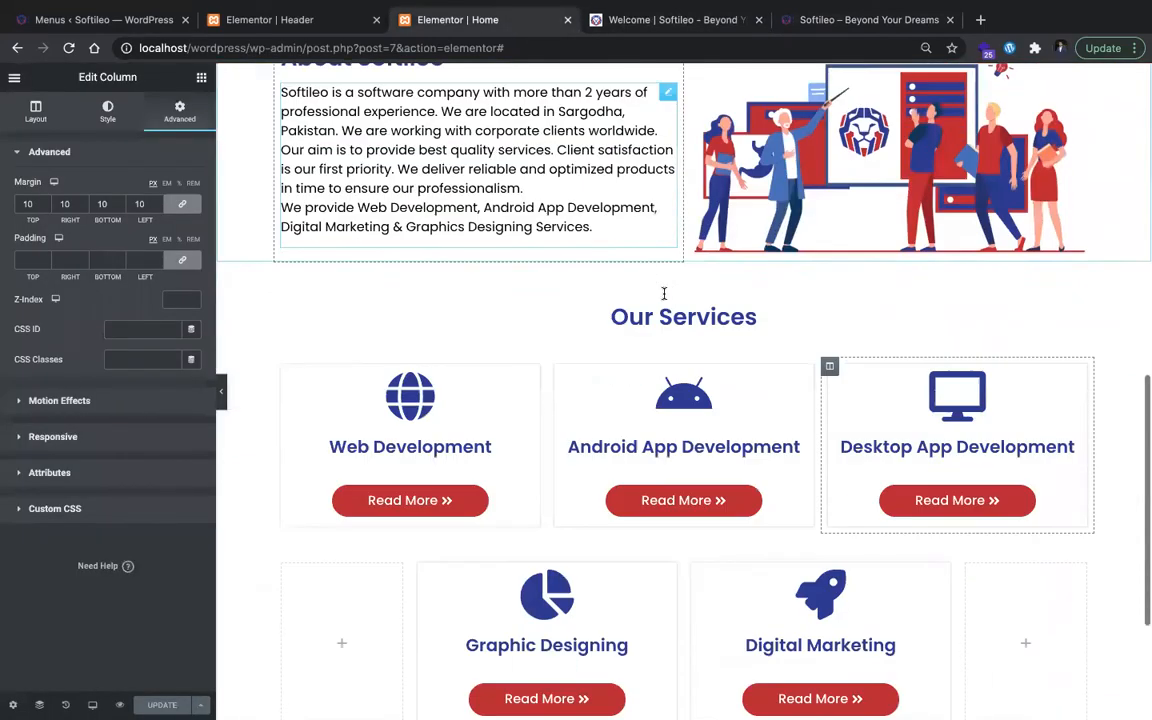
right_click(685, 277)
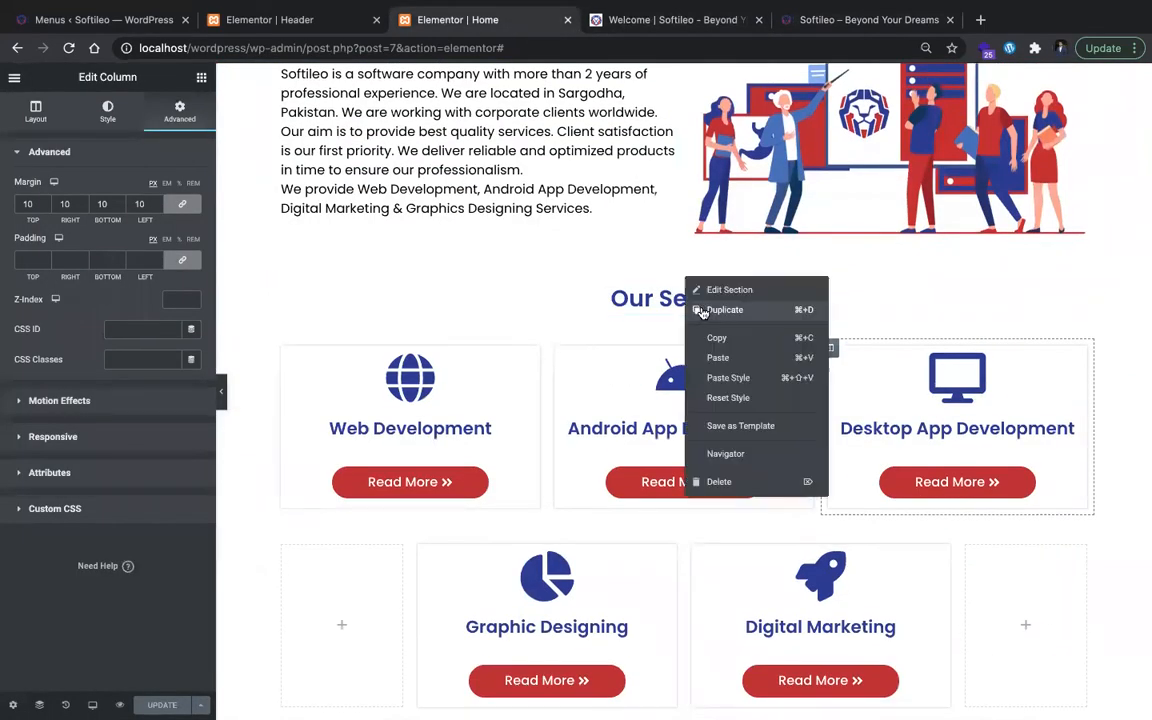
click(724, 310)
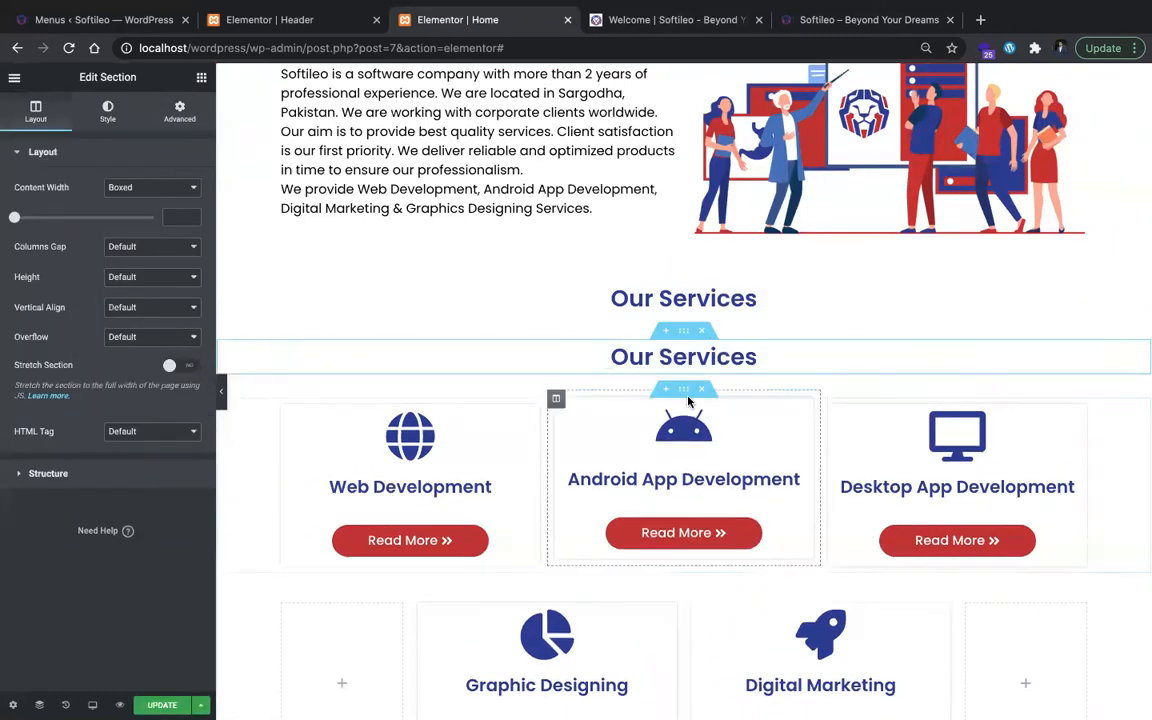
right_click(687, 396)
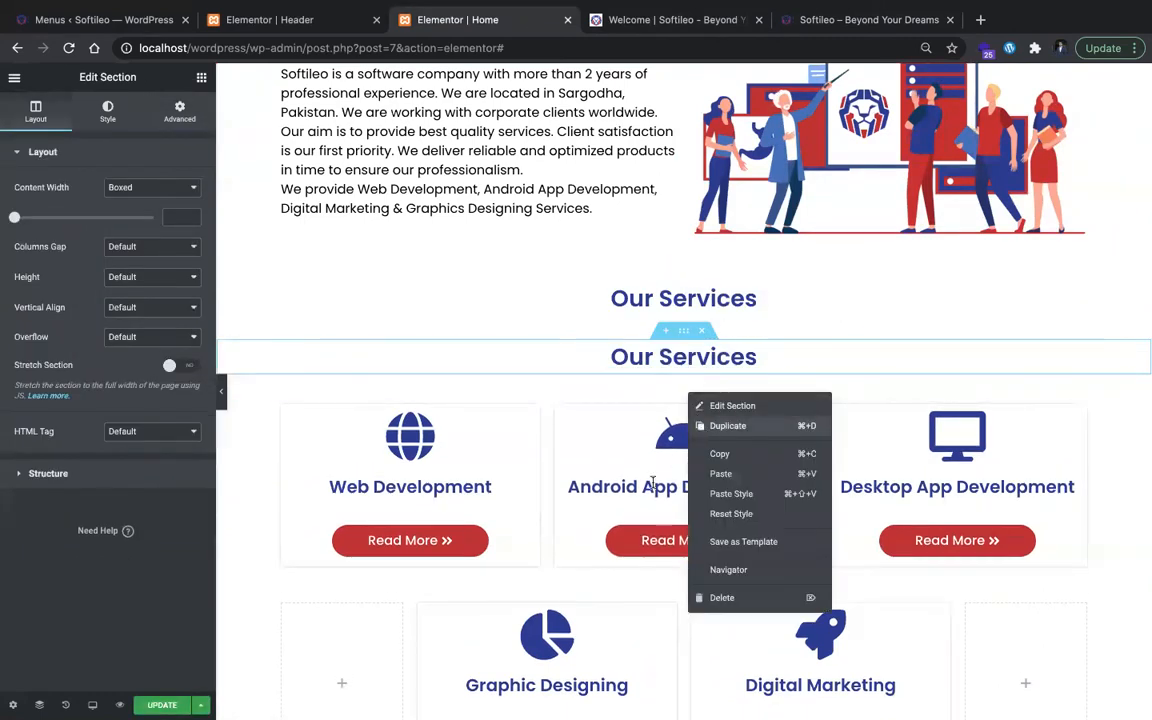
click(727, 425)
scroll(668, 494, down, 3)
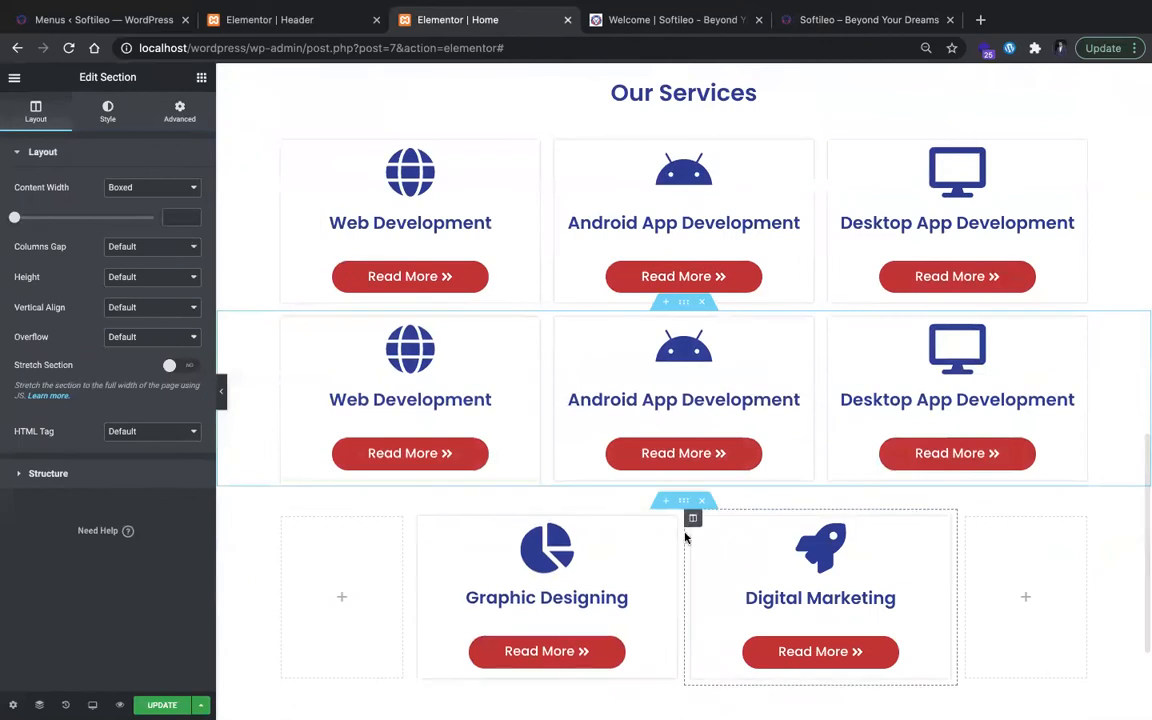
right_click(685, 502)
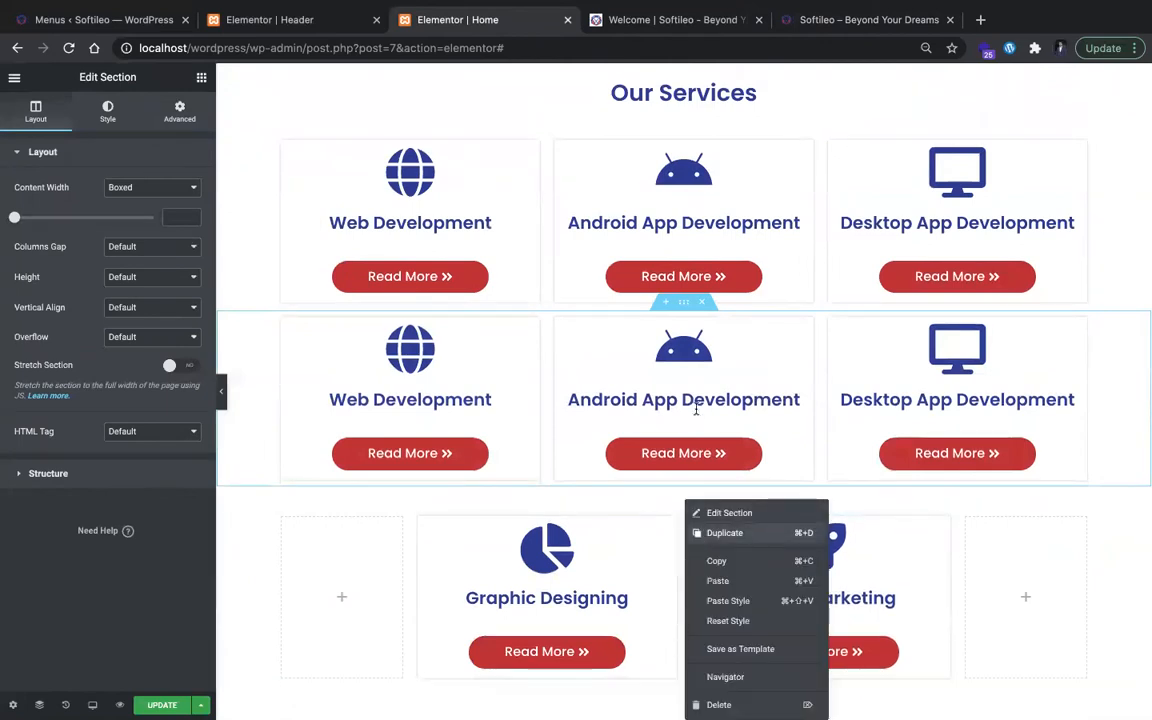
scroll(698, 412, down, 2)
scroll(698, 414, up, 3)
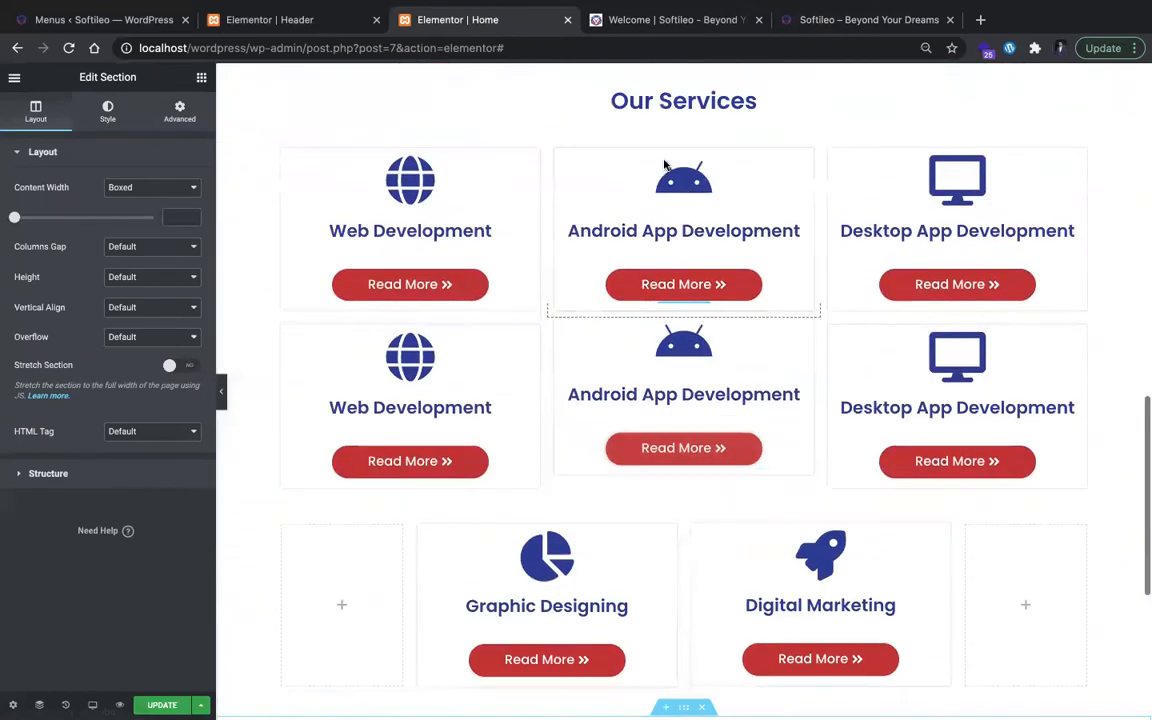
Step: Move the duplicate Our Services heading section between the two Graphic Designing and Digital Marketing rows
drag(683, 222, 670, 459)
scroll(666, 383, down, 5)
scroll(666, 383, up, 1)
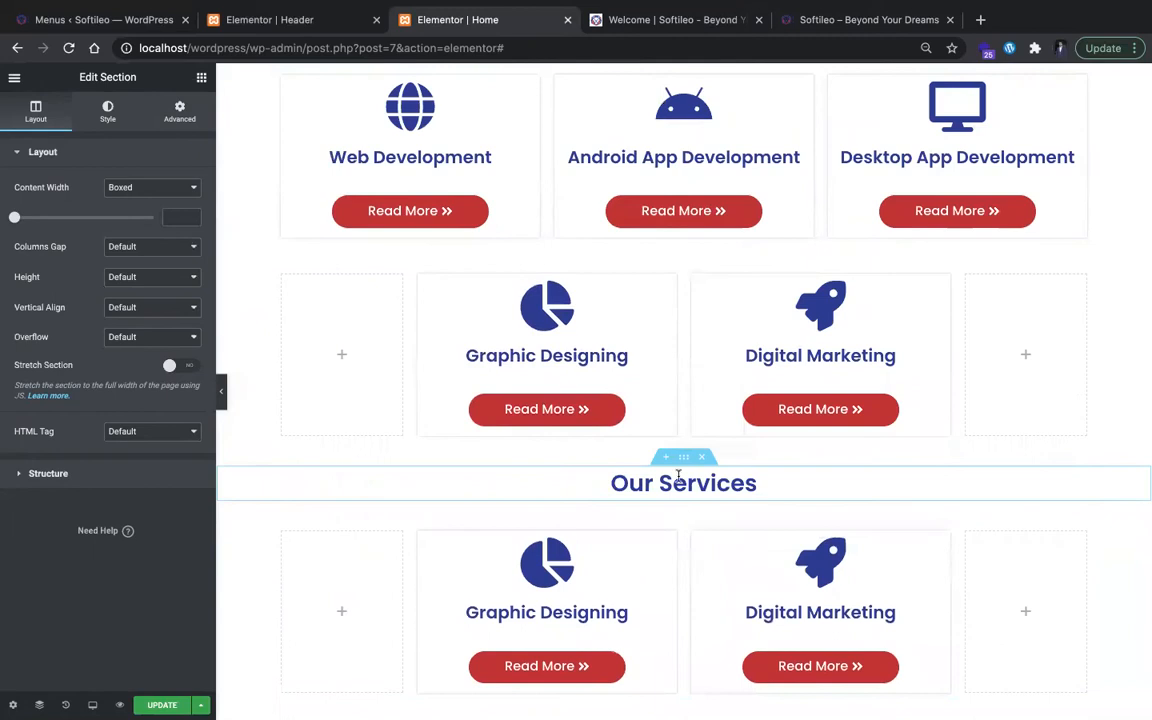
Step: Move the duplicate three-card services row directly below the second Our Services heading
scroll(681, 185, up, 2)
scroll(684, 172, up, 2)
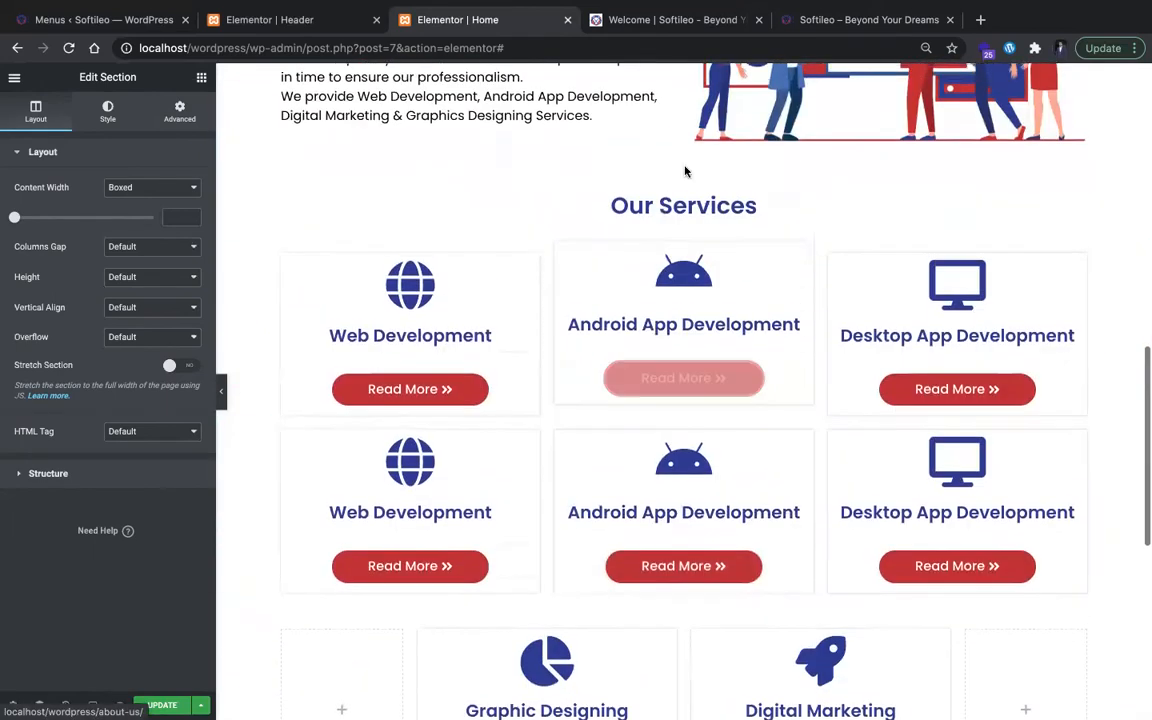
scroll(690, 200, down, 2)
drag(683, 262, 676, 329)
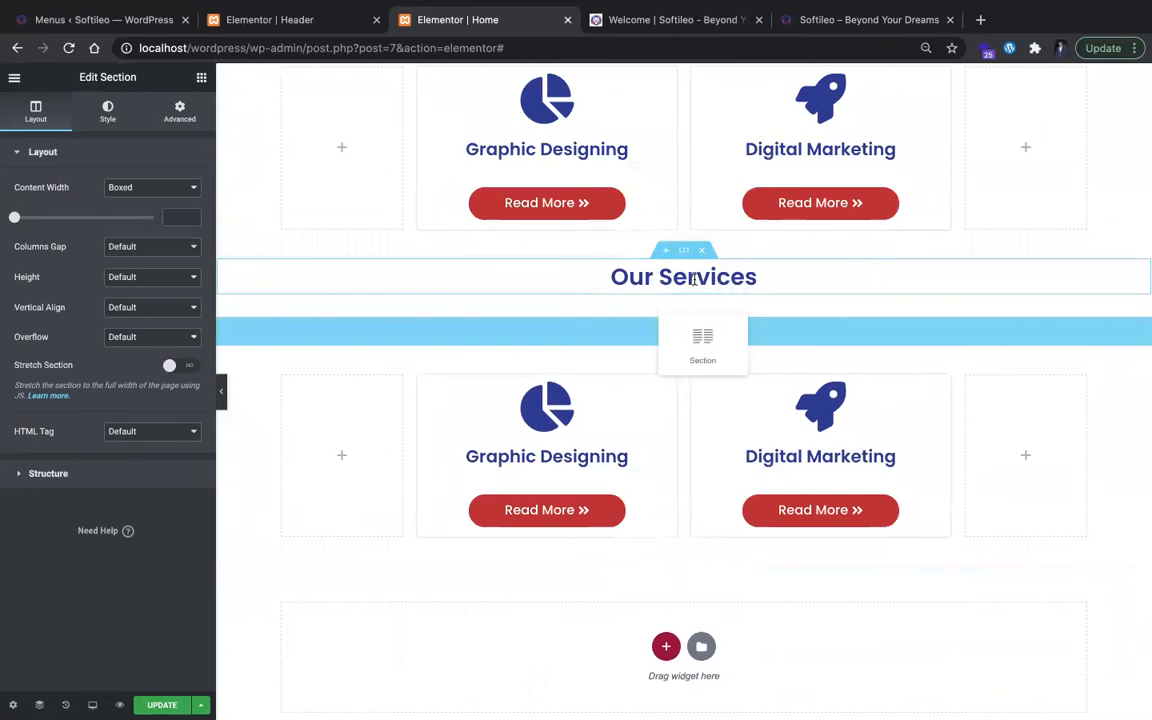
drag(693, 280, 694, 282)
scroll(694, 282, up, 4)
scroll(695, 284, down, 1)
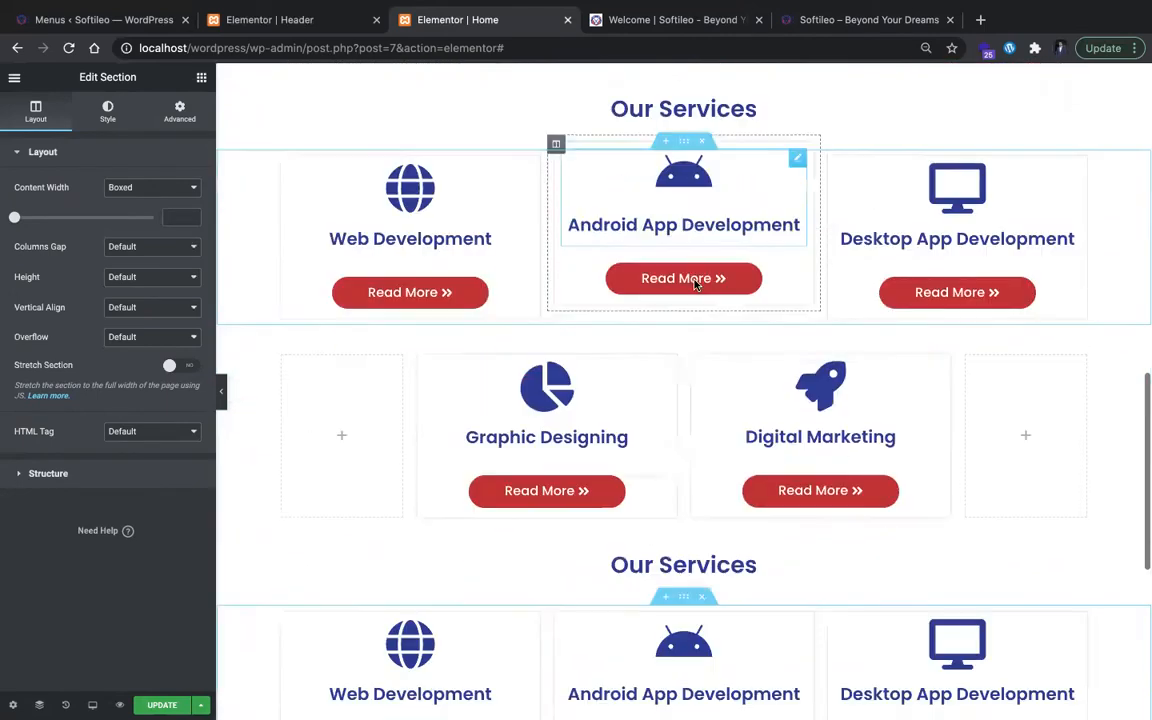
Step: Change the title of the second Our Services heading to "Our Key Features"
scroll(694, 283, down, 2)
scroll(700, 310, down, 2)
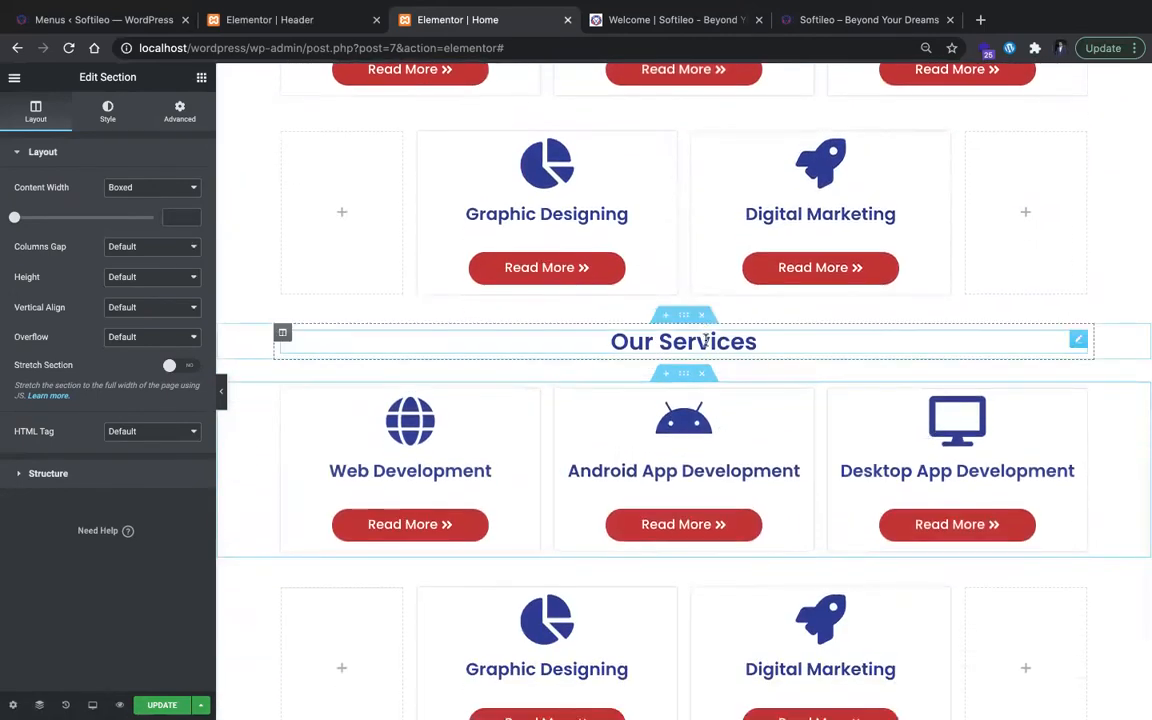
click(706, 341)
key(BackSpace)
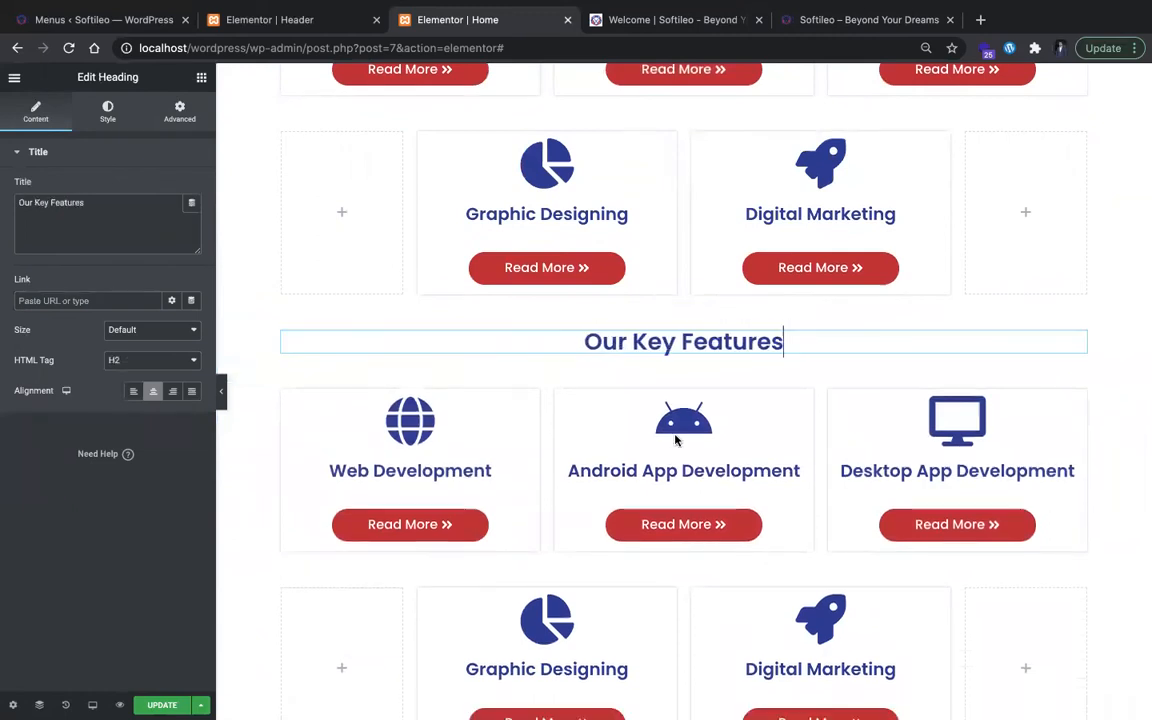
Step: Delete the Read More buttons from the Web, Android App and Desktop App Development cards under Our Key Features
click(397, 510)
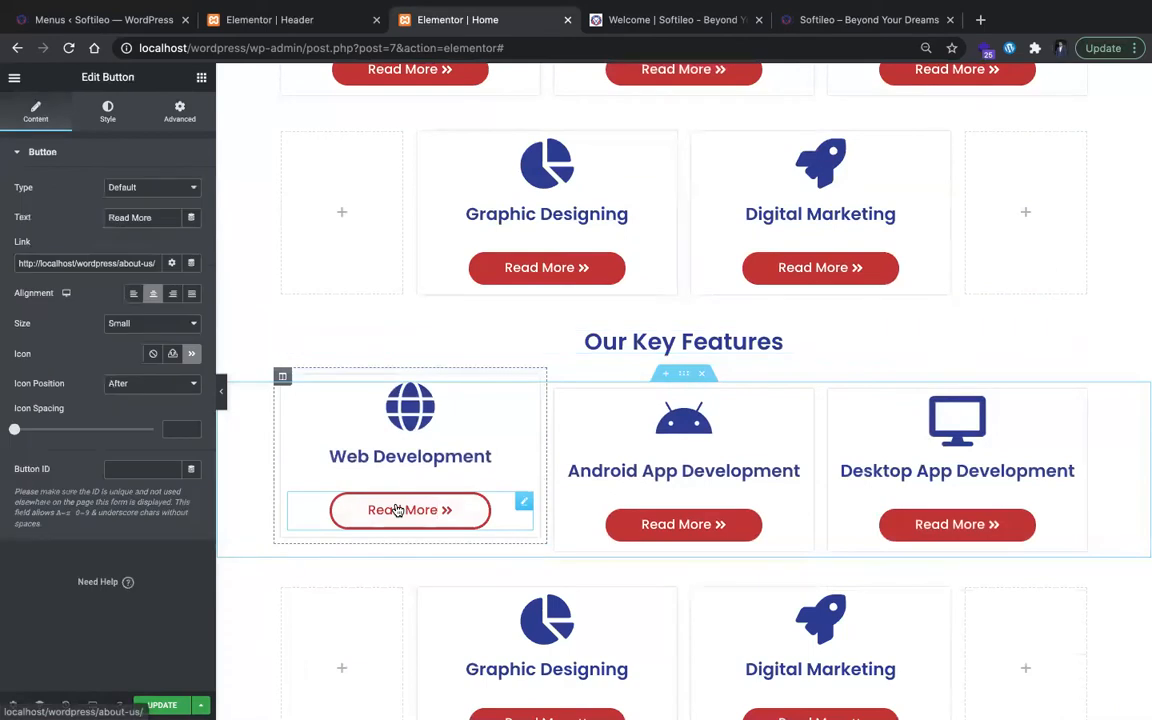
right_click(403, 525)
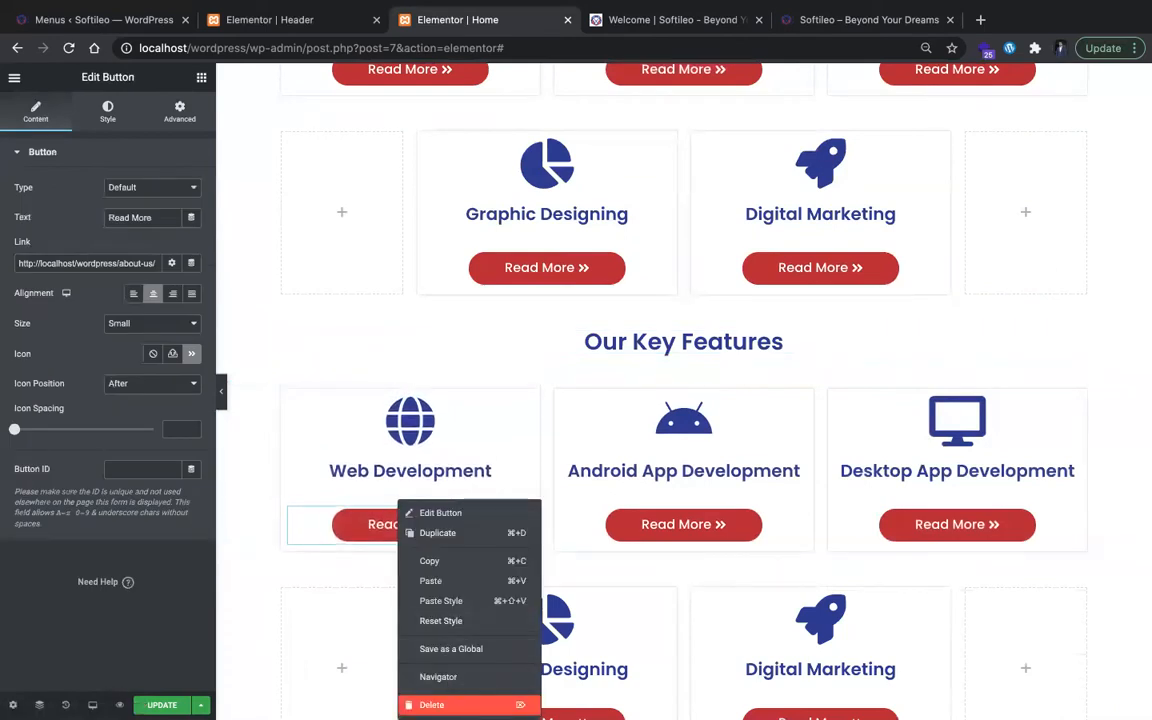
click(431, 704)
right_click(640, 512)
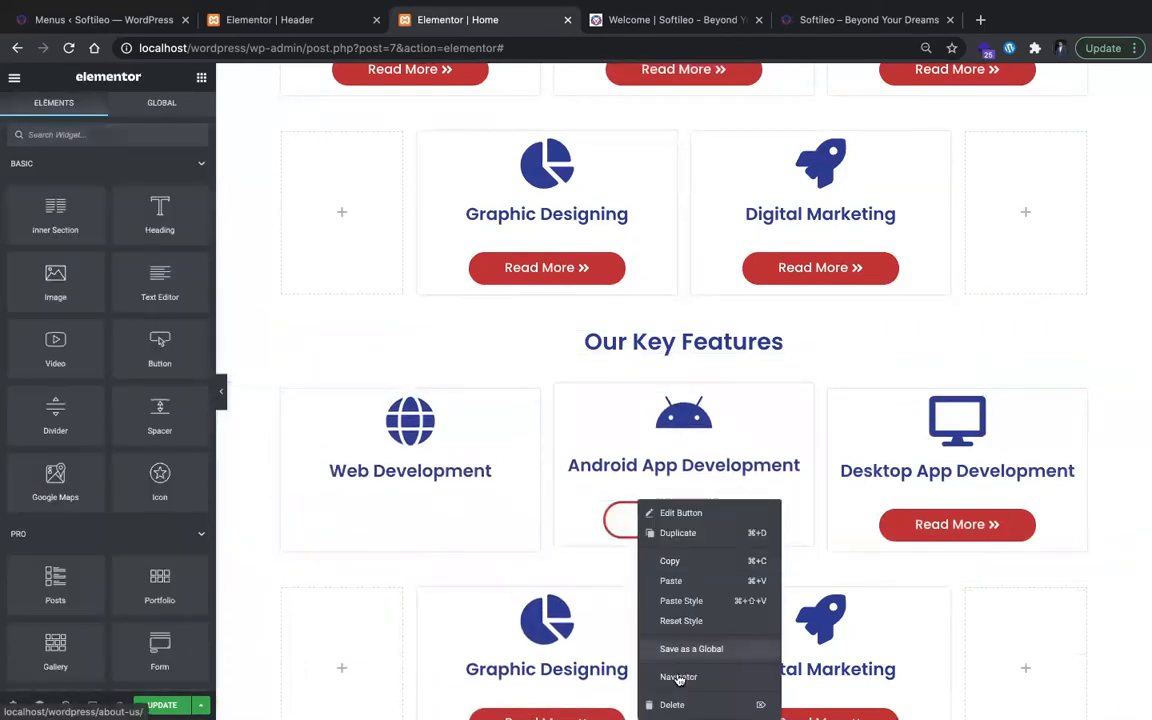
click(673, 704)
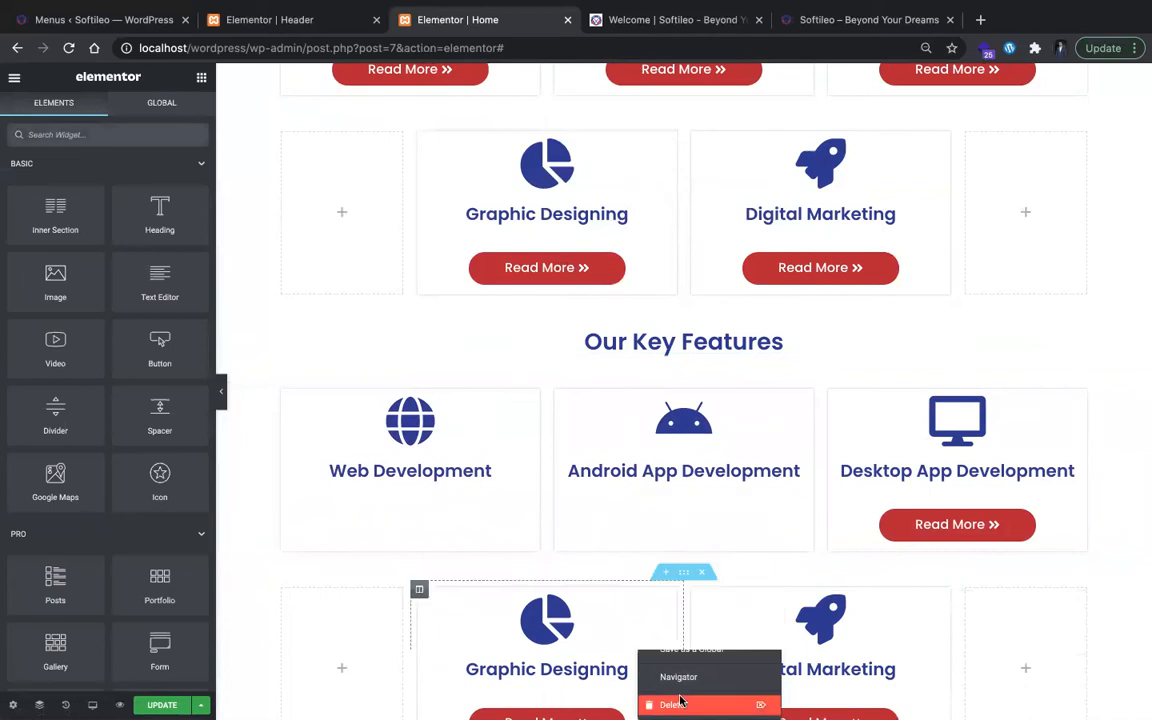
right_click(1010, 511)
scroll(1010, 511, down, 2)
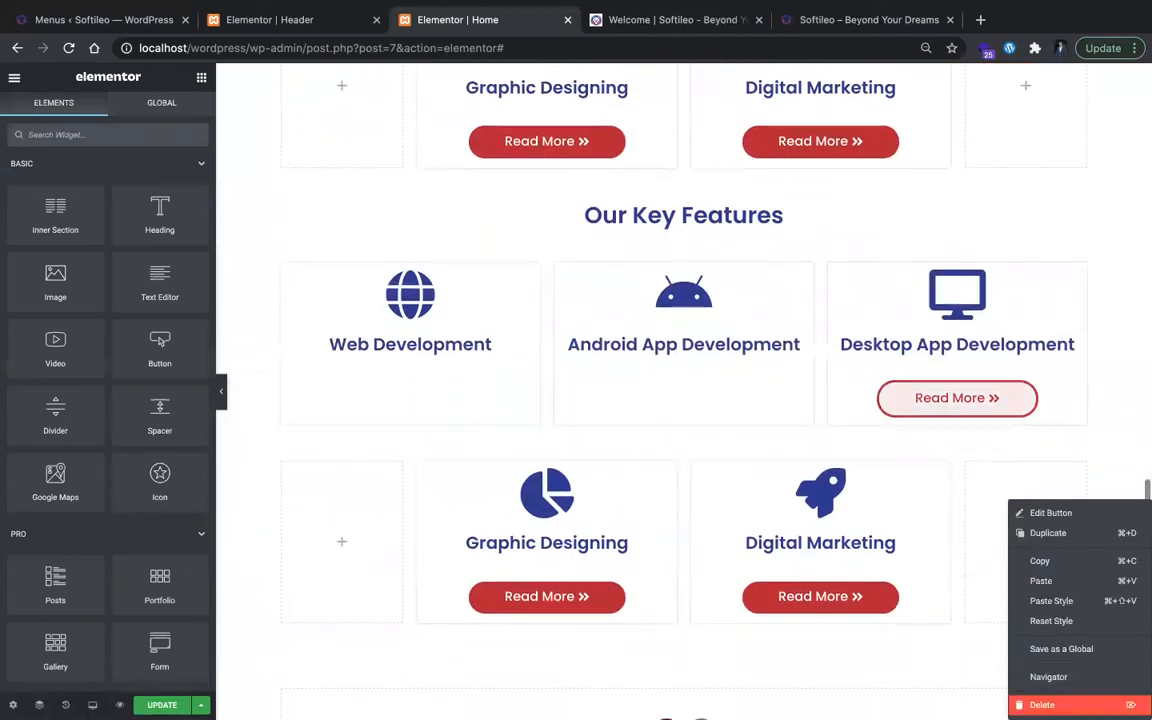
click(1040, 704)
Step: Delete the empty columns on both sides of the Graphic Designing and Digital Marketing cards in the Our Key Features section
right_click(358, 433)
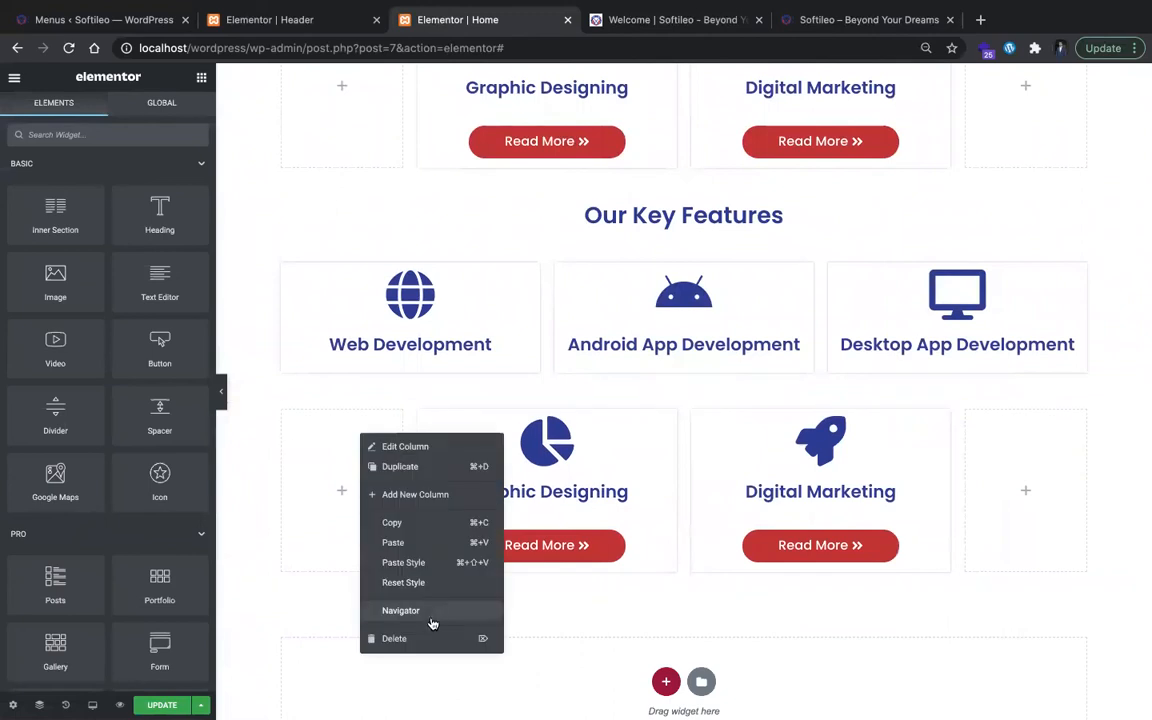
click(495, 638)
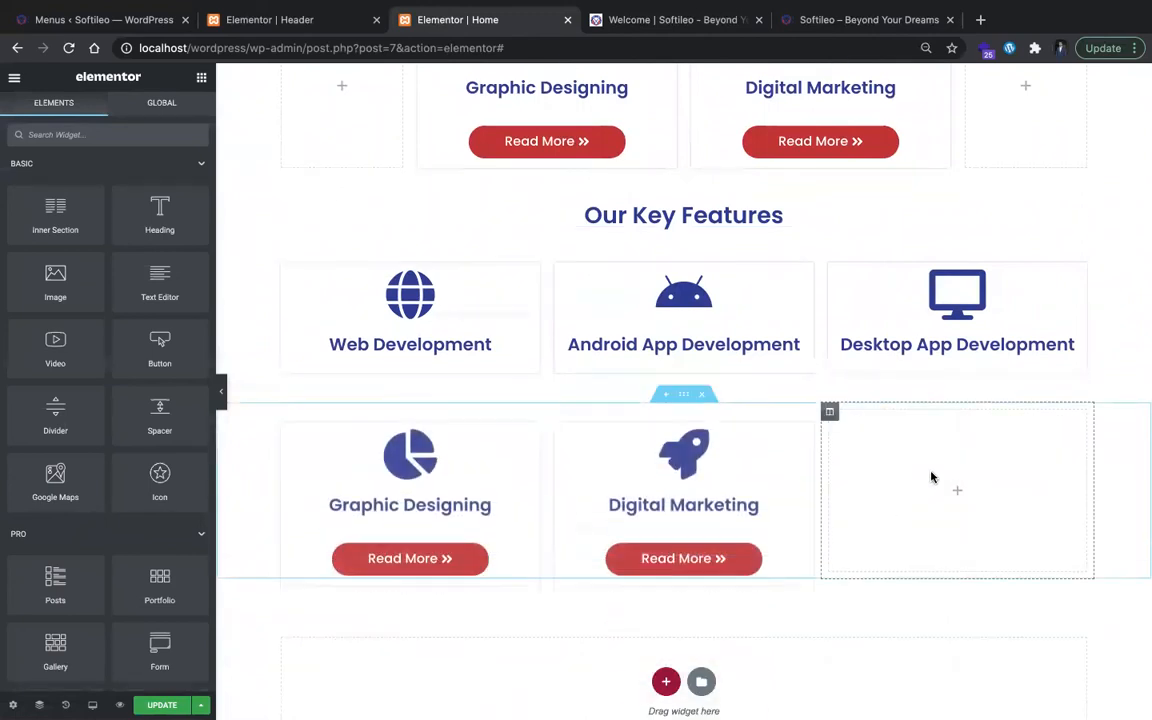
right_click(933, 476)
click(993, 679)
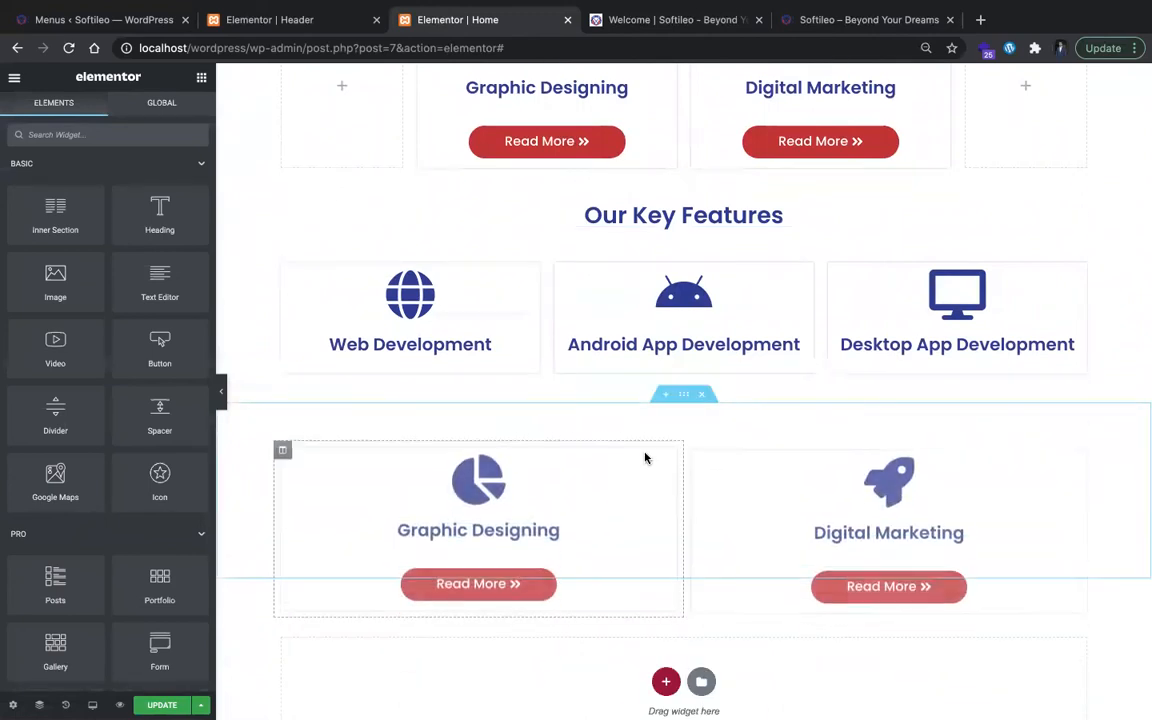
Step: Duplicate the Graphic Designing column in the second row of Our Key Features
click(699, 414)
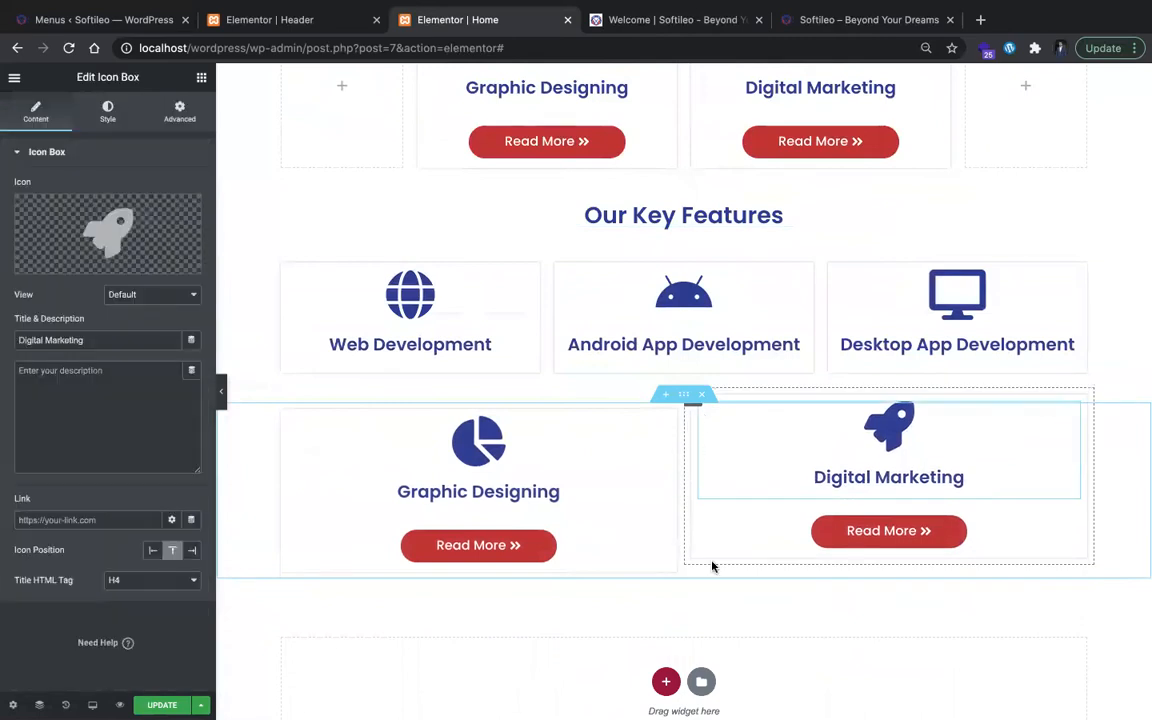
right_click(283, 400)
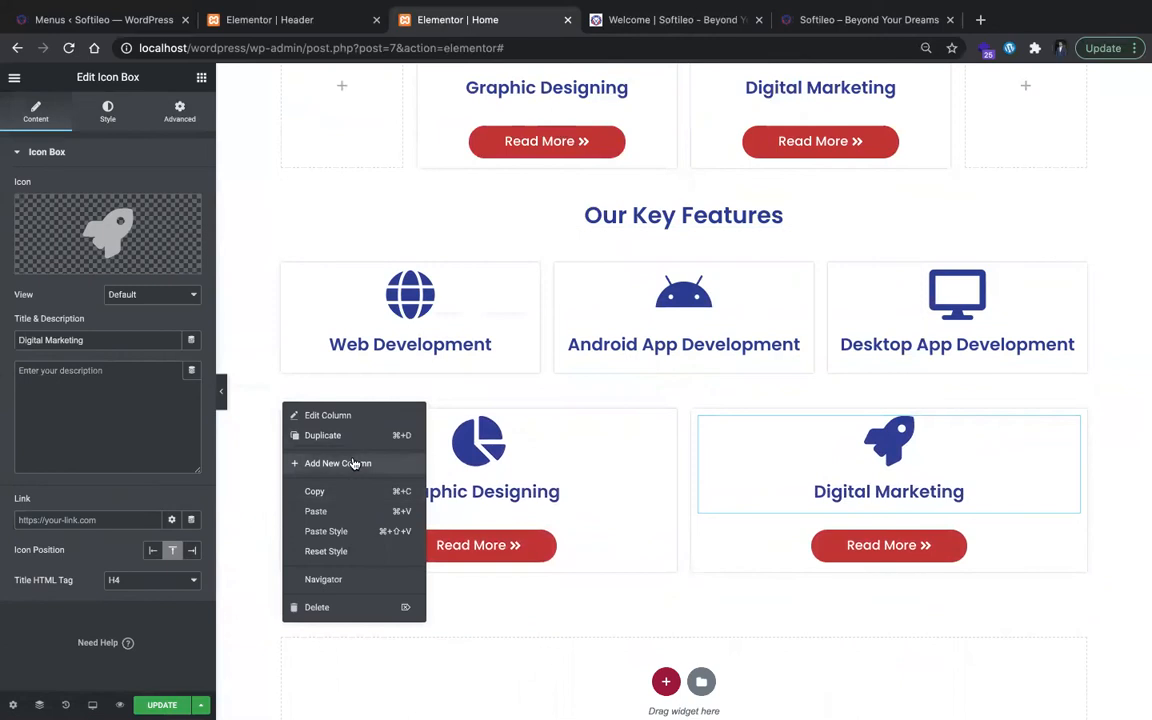
click(351, 441)
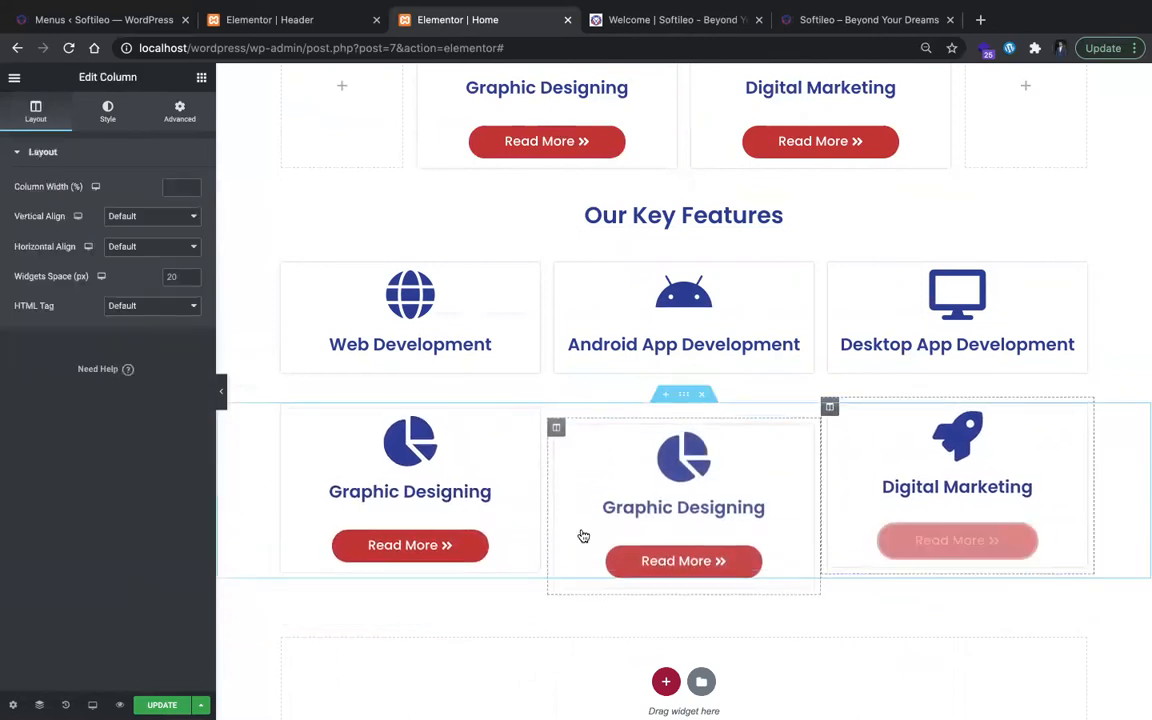
Step: Replace the Web Development card title under Our Key Features with "Creative Designs" copied from softileo.com, as plain text without pasted markup
scroll(450, 334, up, 1)
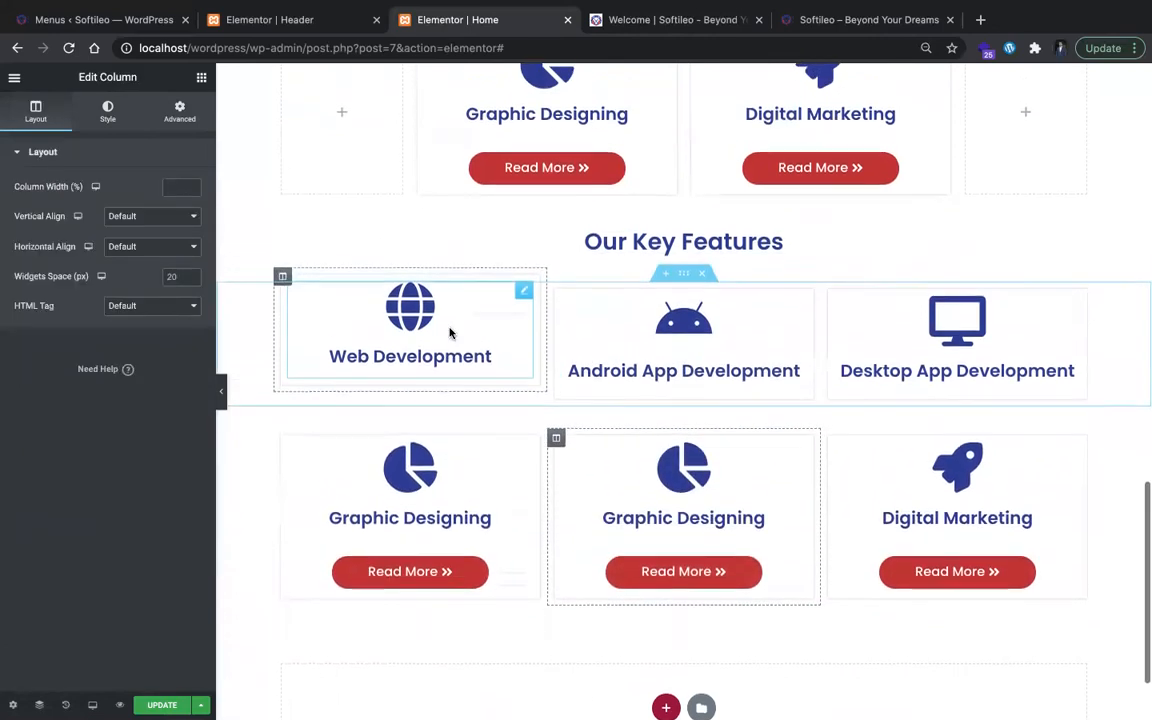
click(790, 24)
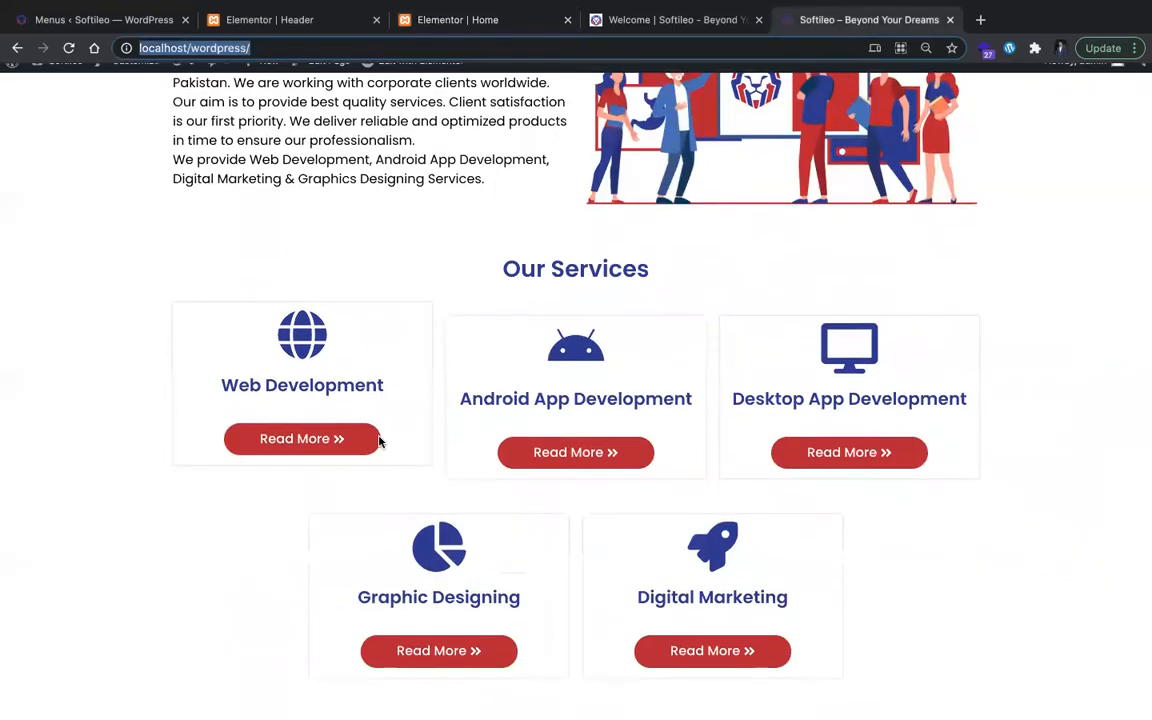
click(743, 14)
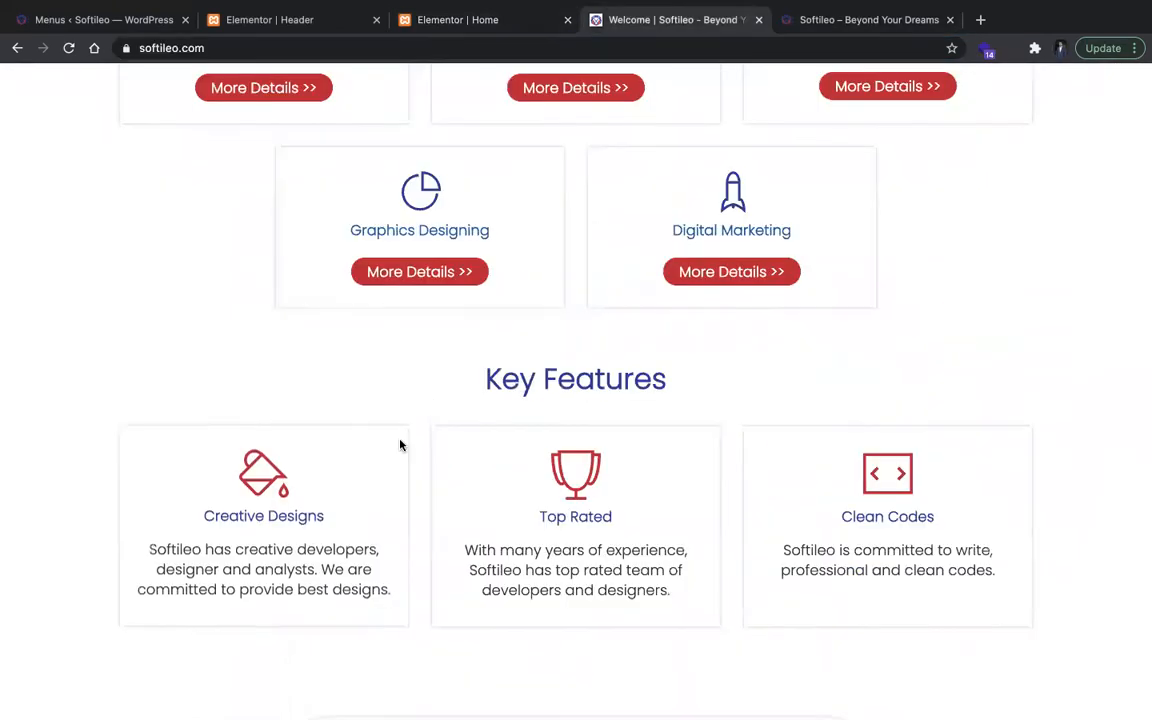
scroll(400, 443, up, 4)
scroll(400, 445, down, 5)
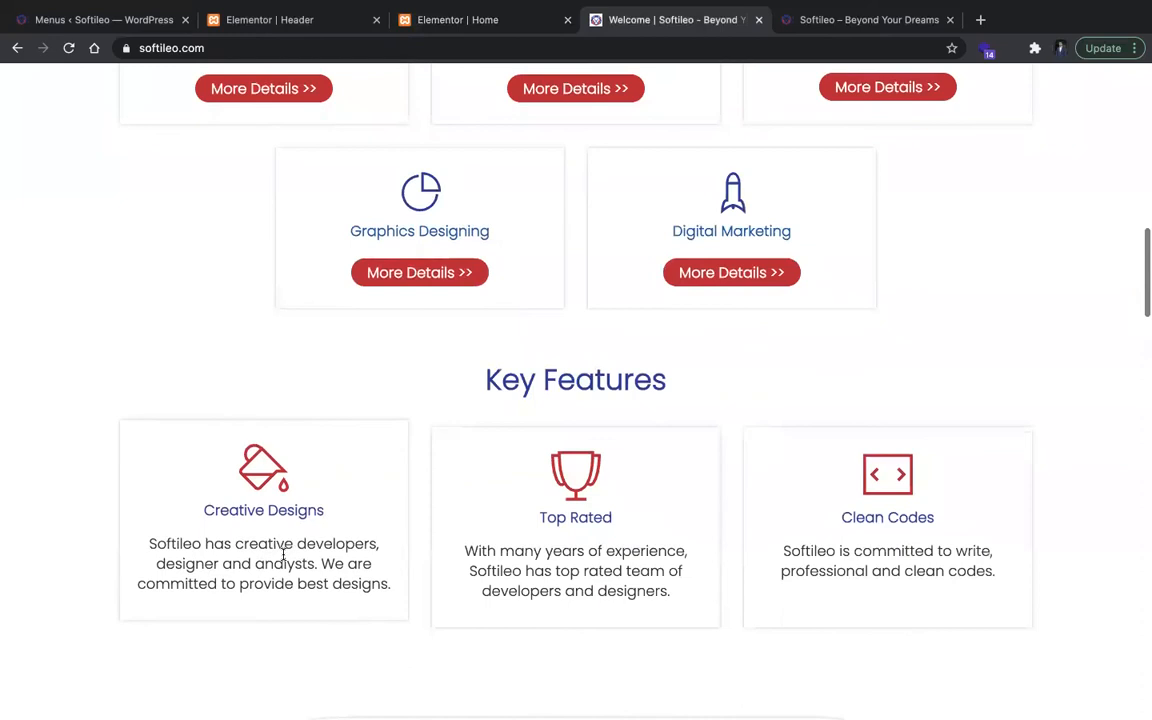
click(465, 20)
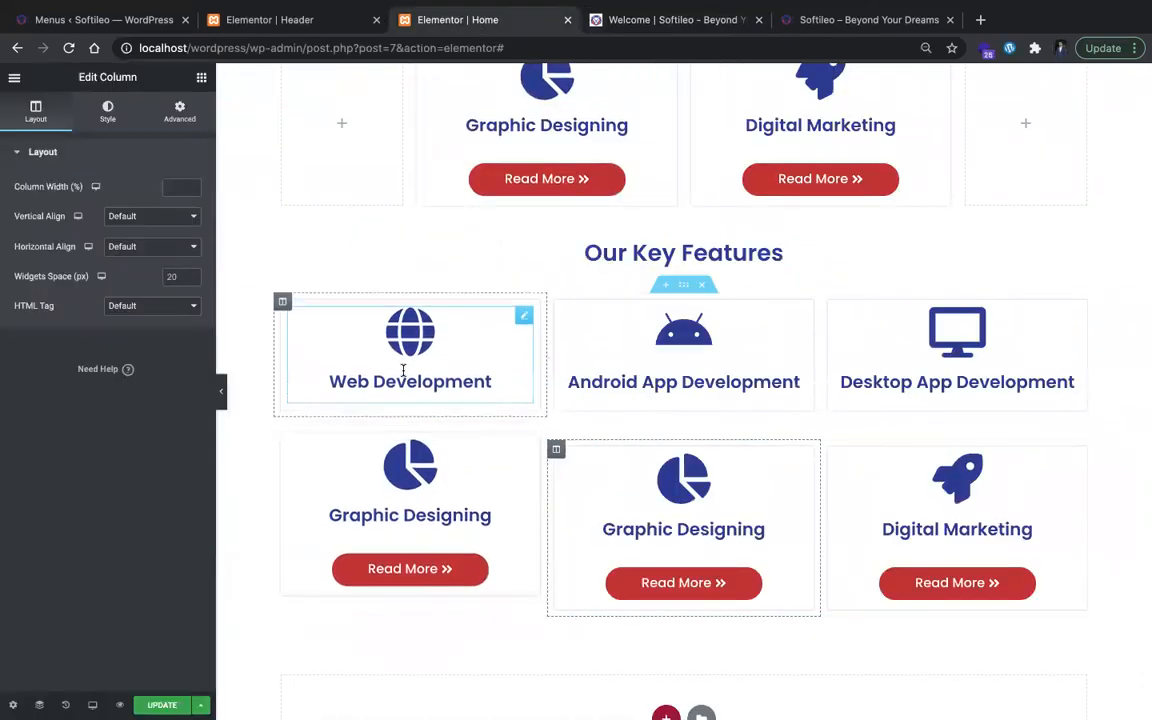
click(403, 369)
key(ctrl+a)
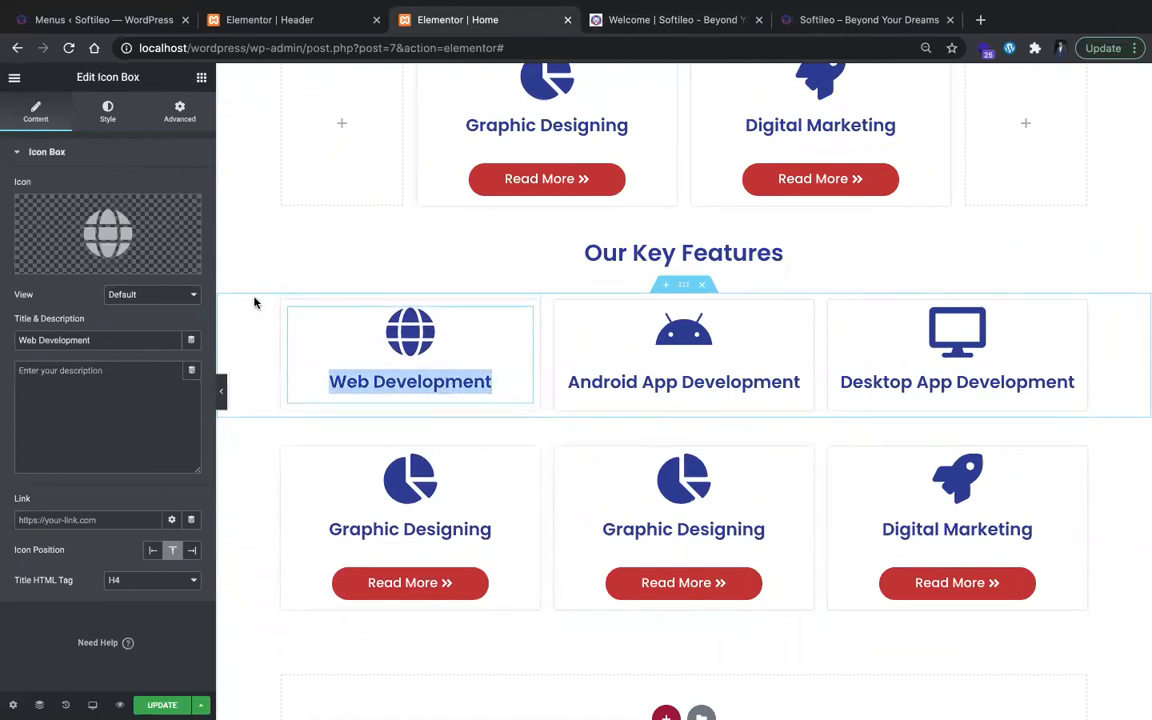
text(Creative Designs)
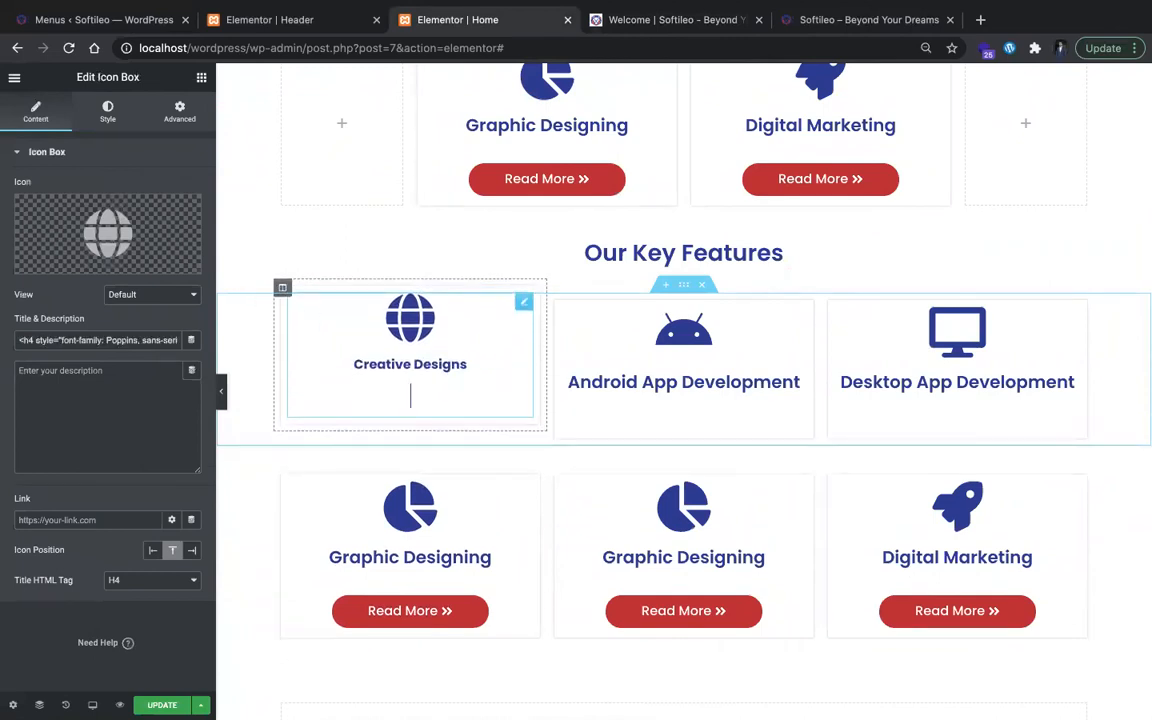
key(ctrl+a)
key(BackSpace)
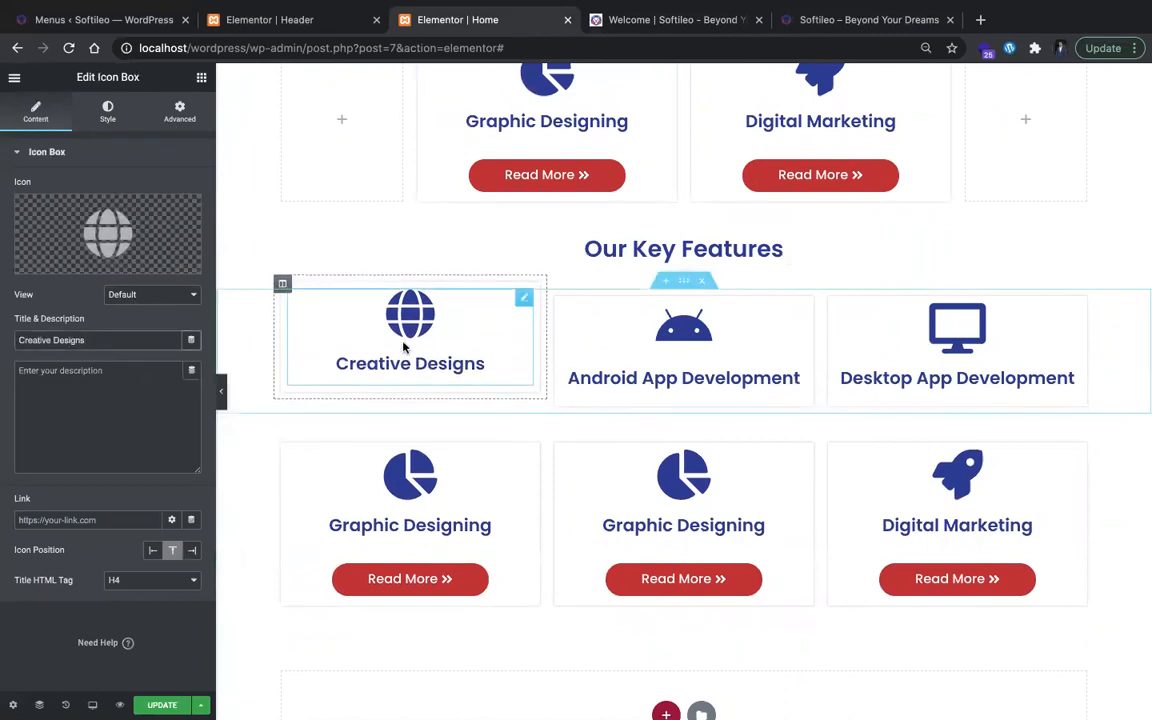
Step: Check the Creative Designs icon on softileo.com and replace the card's globe icon with the paint roller, filtering the icon library by "pain"
click(175, 237)
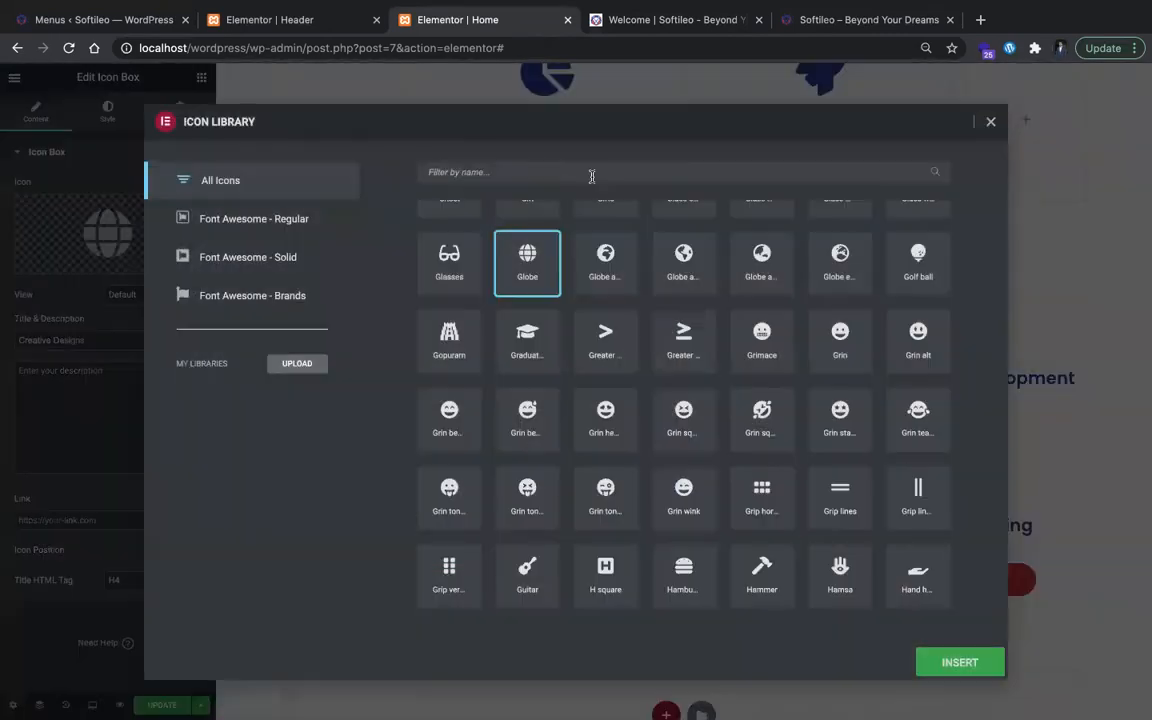
click(700, 21)
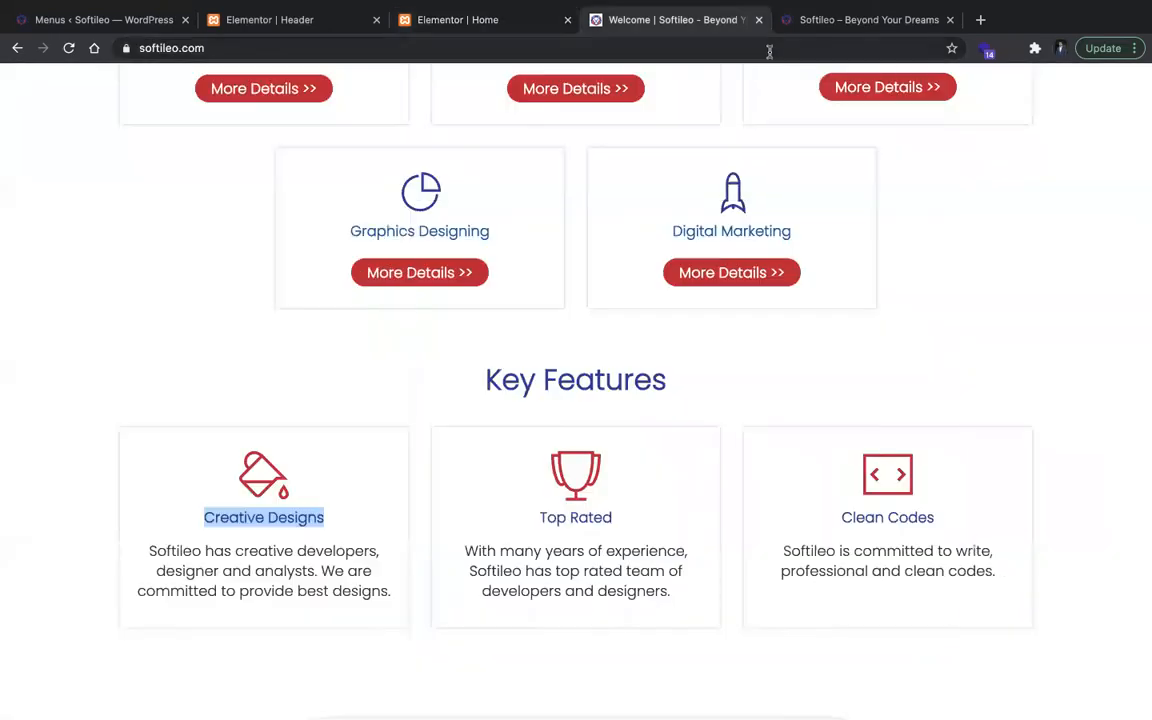
click(481, 17)
click(542, 176)
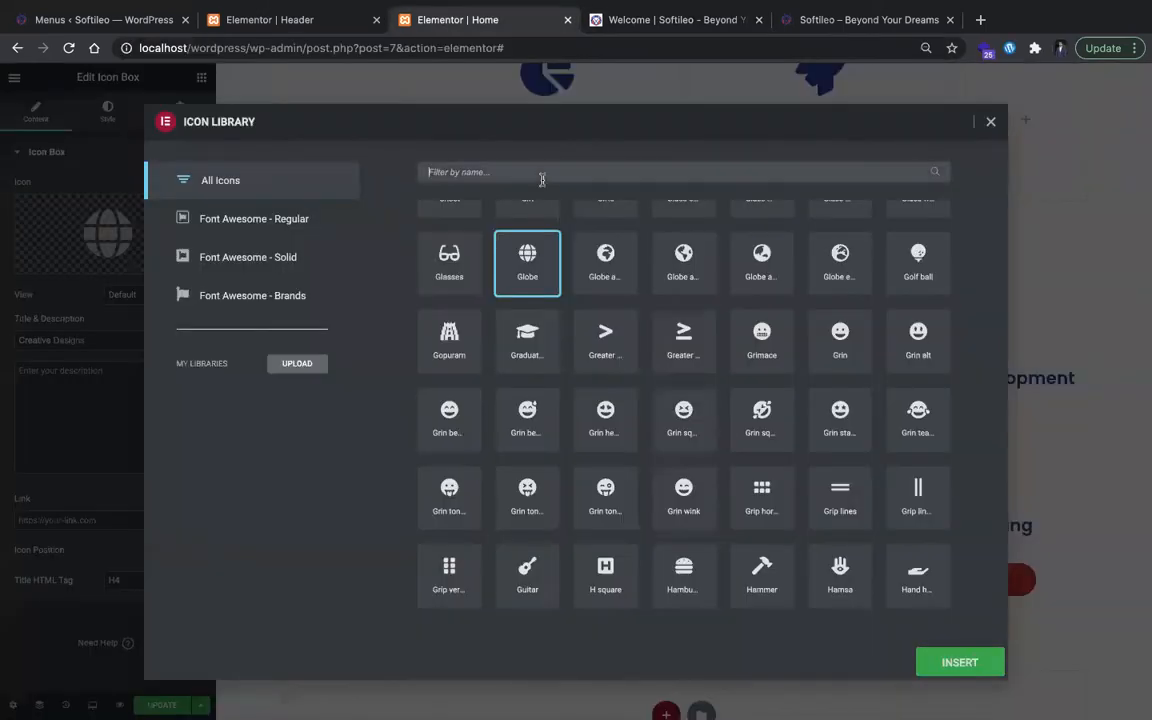
text(pai)
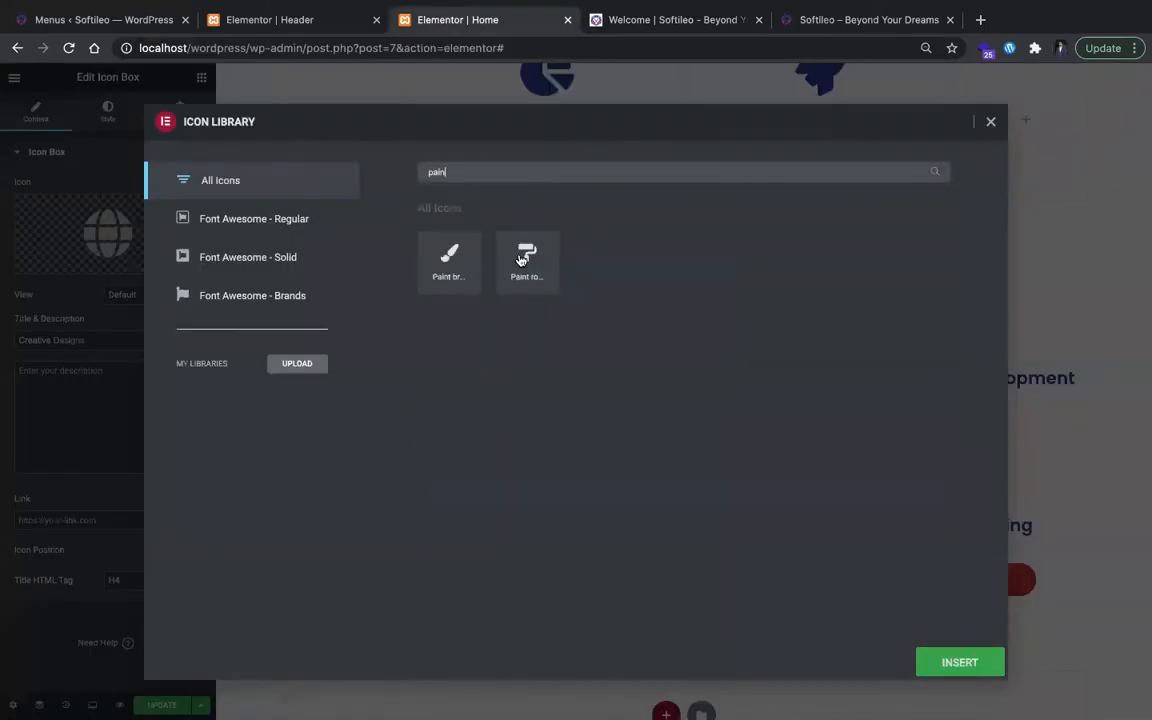
text(n)
click(521, 260)
click(959, 664)
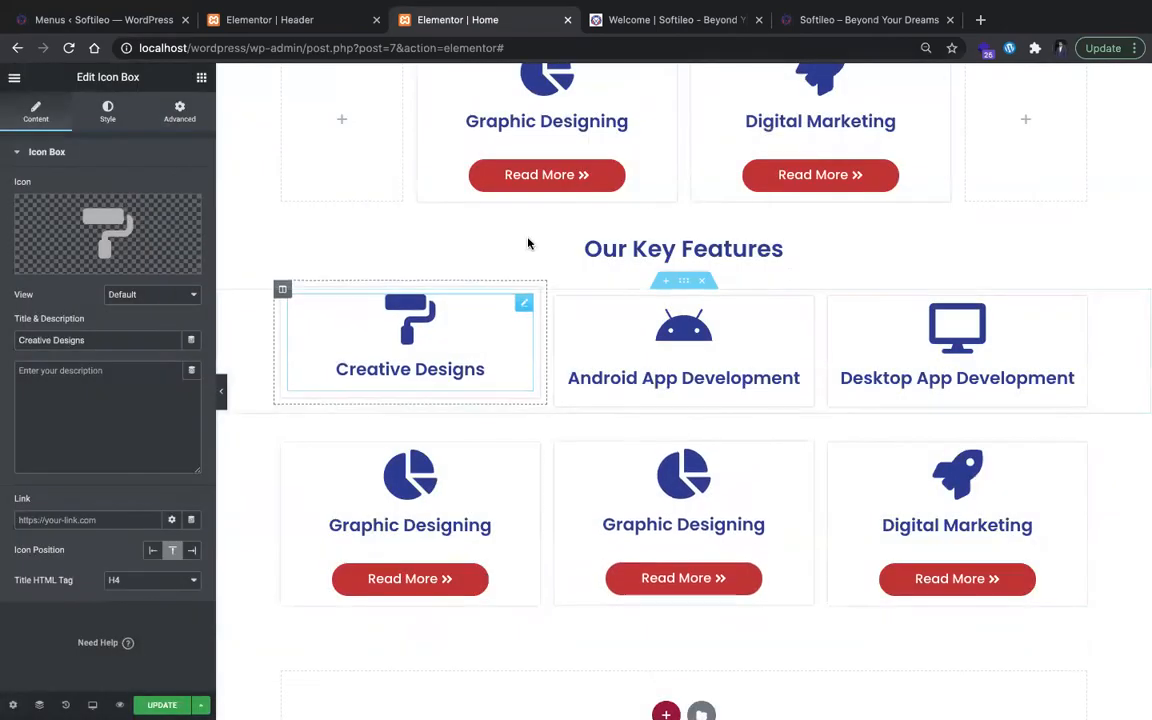
Step: Copy the Creative Designs description from softileo.com and paste it as the description of the Creative Designs icon box
click(735, 20)
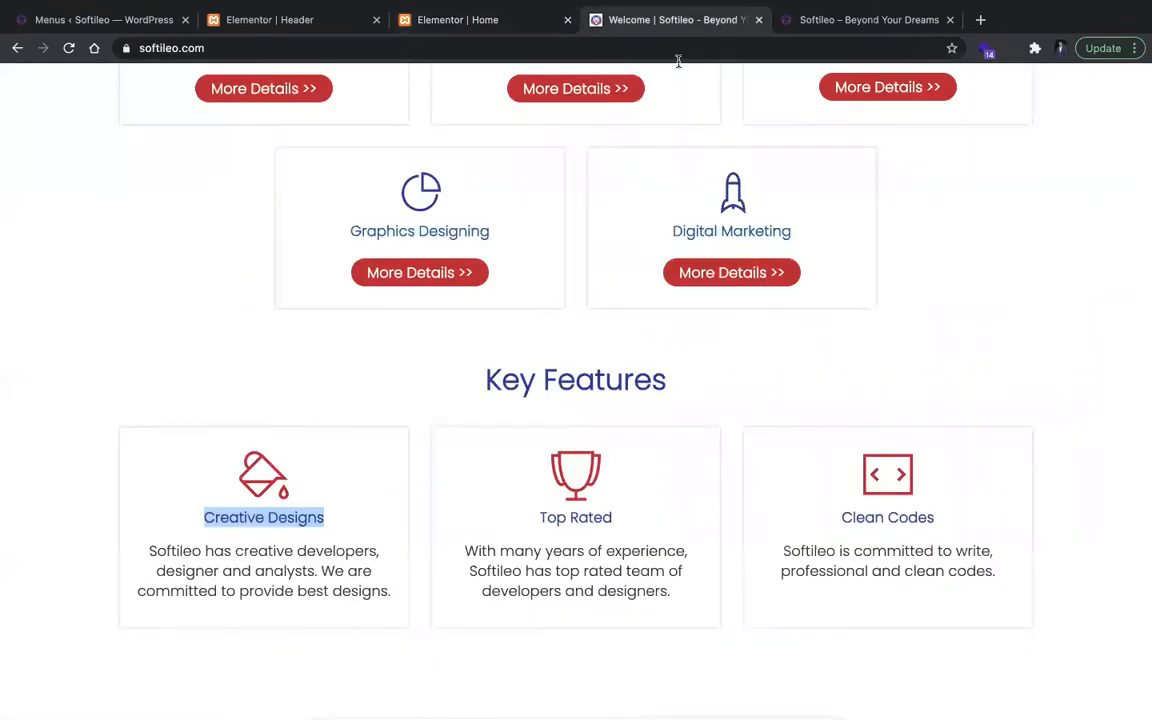
triple_click(268, 563)
key(ctrl+c)
click(434, 20)
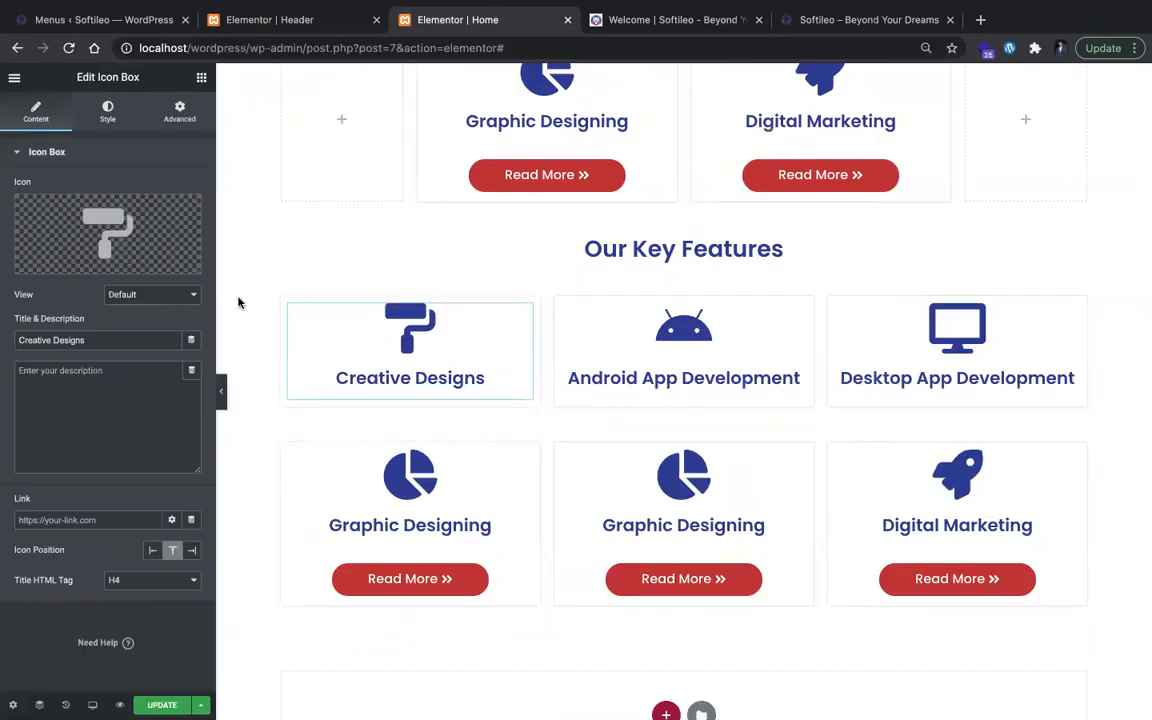
click(100, 396)
key(ctrl+v)
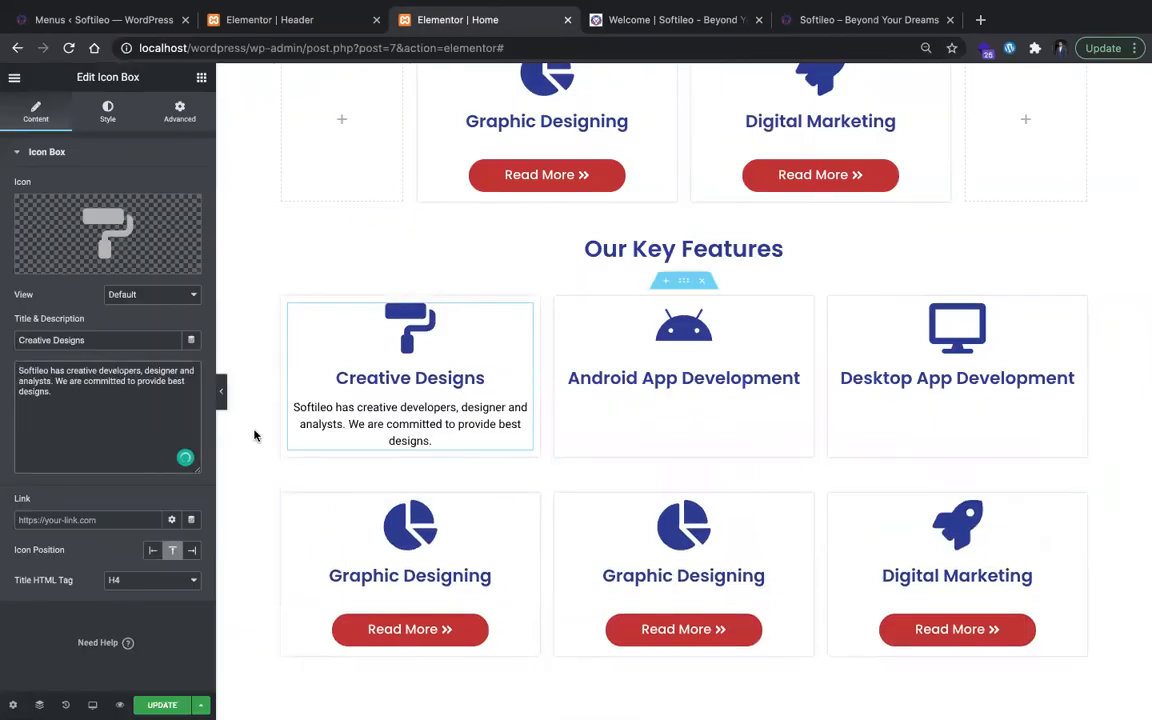
Step: Give the Creative Designs description custom Poppins typography with a size of 18 px
click(107, 111)
click(348, 419)
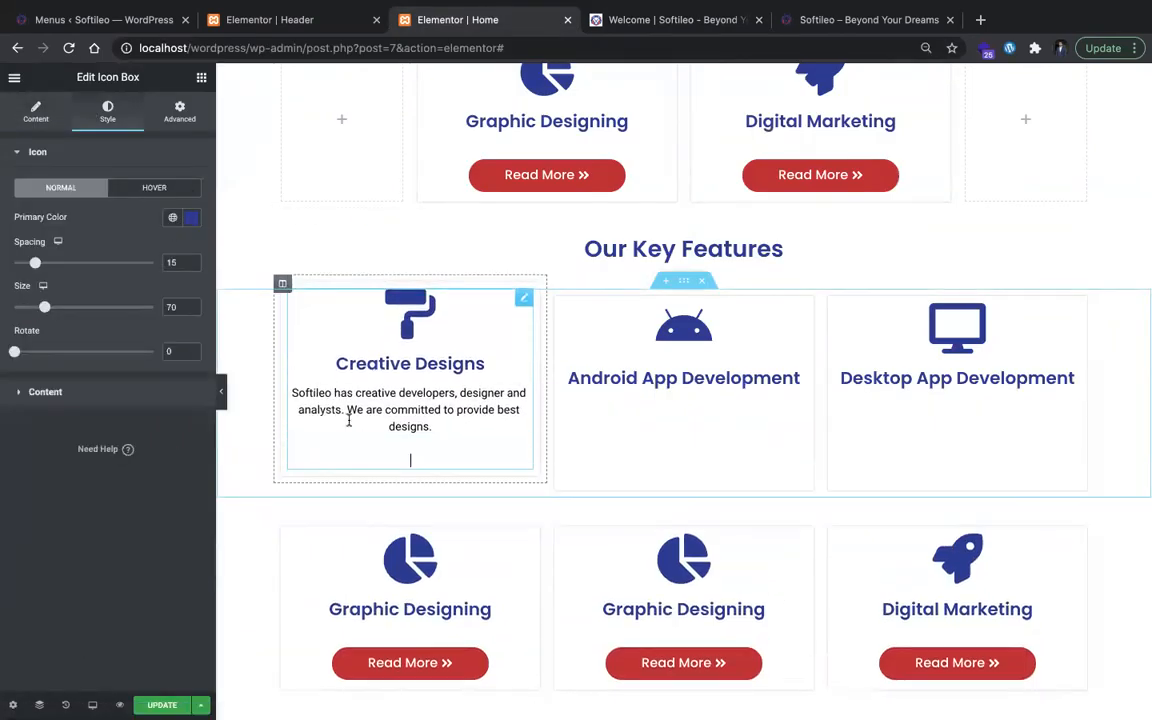
click(60, 391)
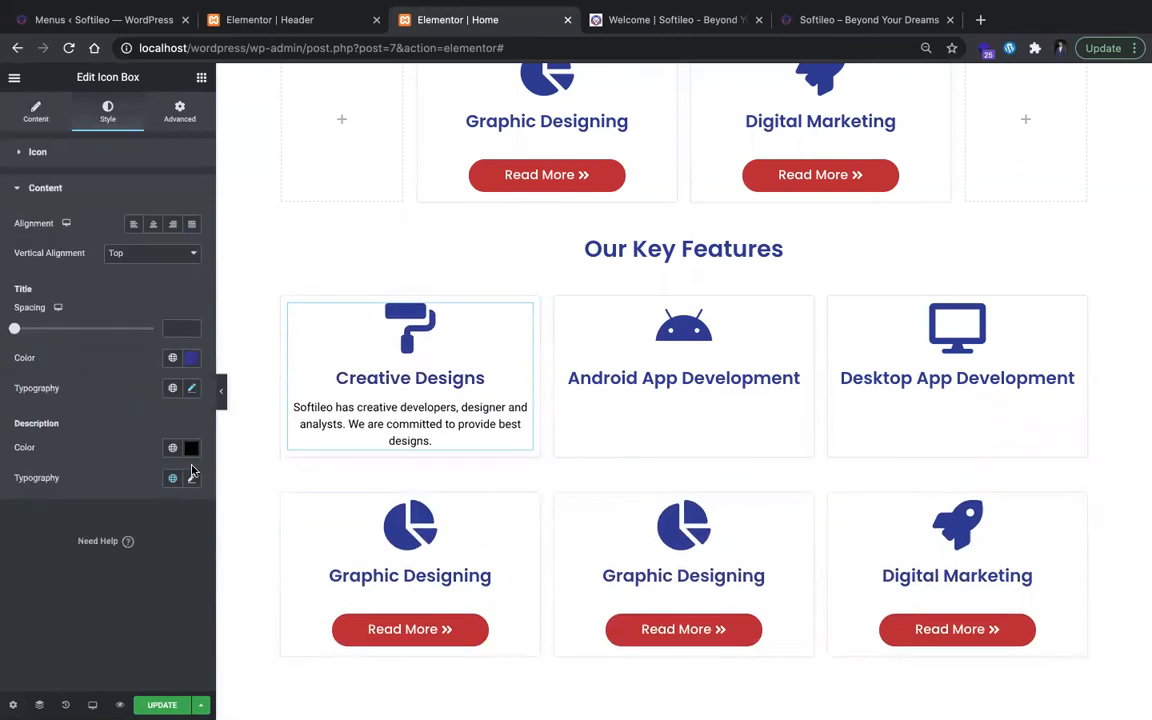
click(192, 477)
click(191, 477)
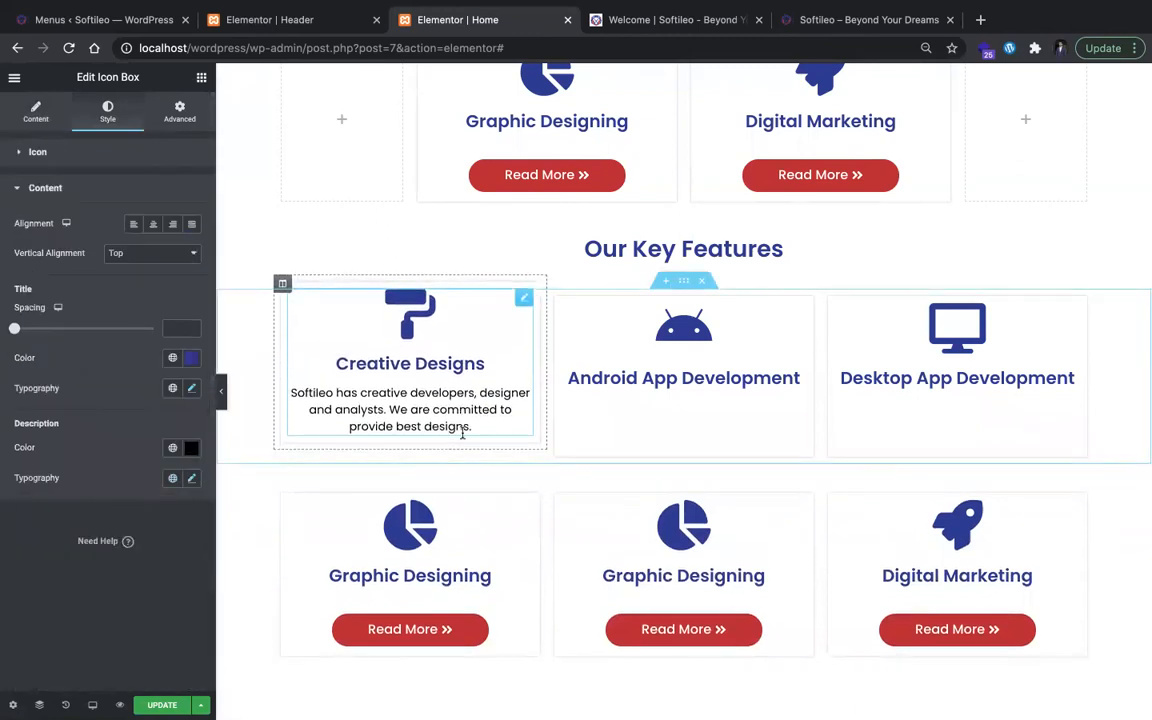
click(193, 479)
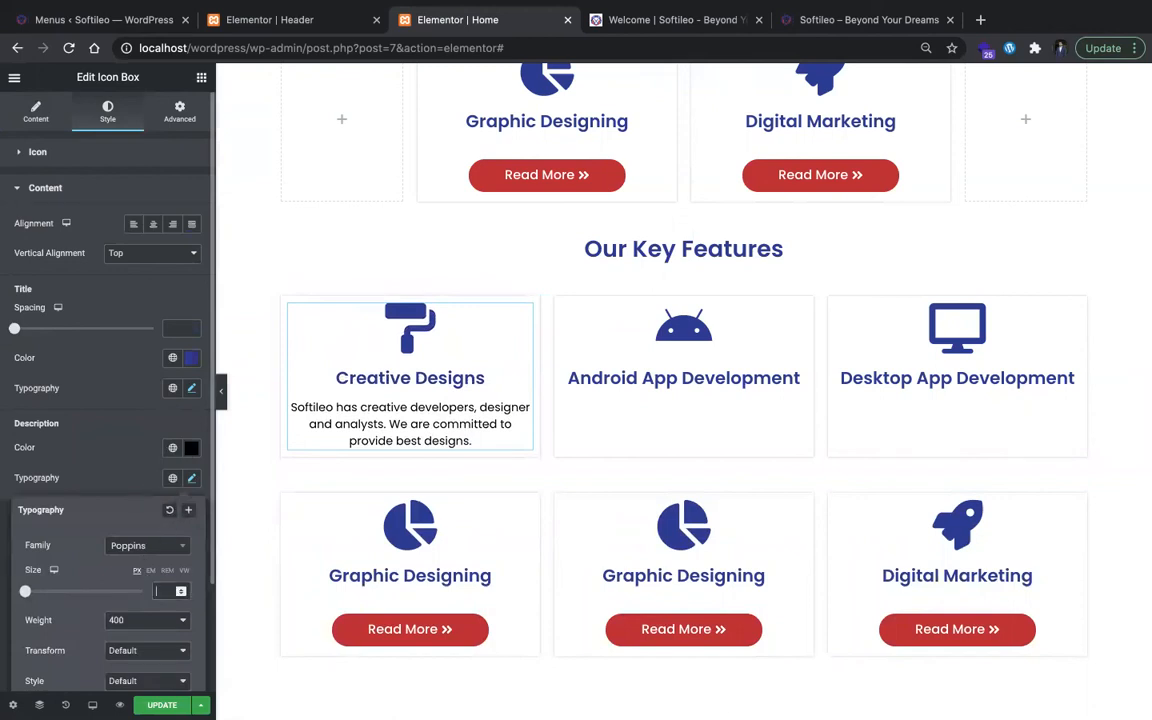
text(18)
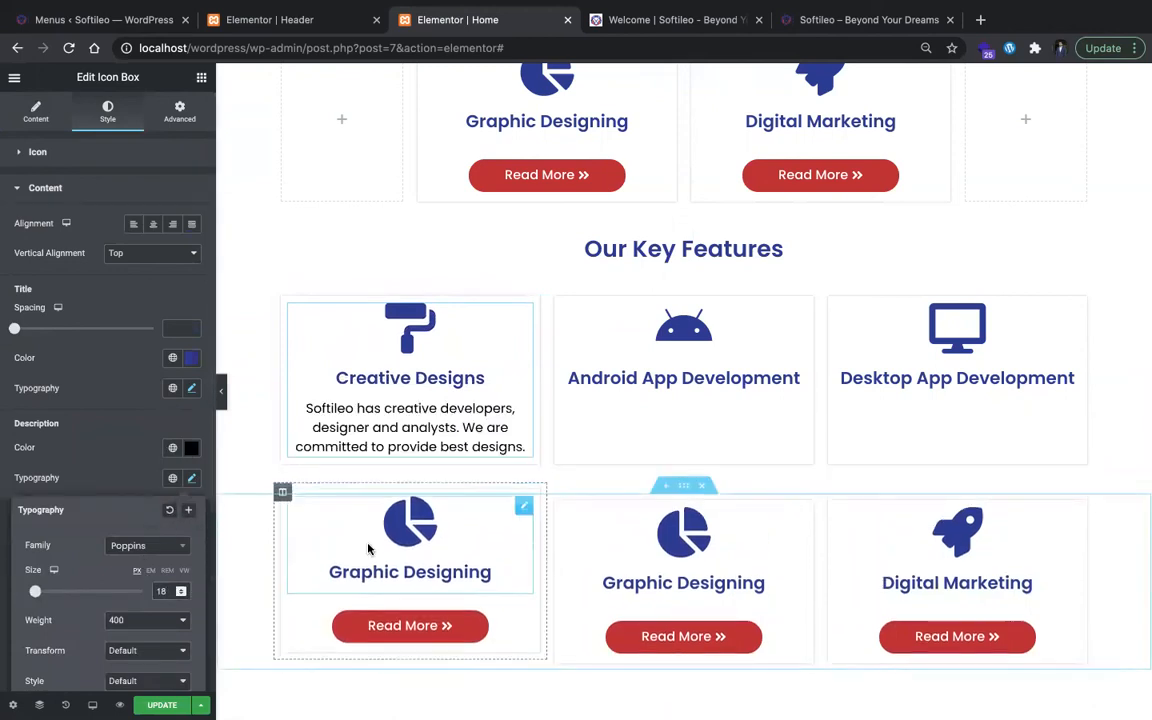
Step: Replace the Android App Development card title under Our Key Features with "Top Rated" copied from softileo.com
scroll(360, 560, down, 1)
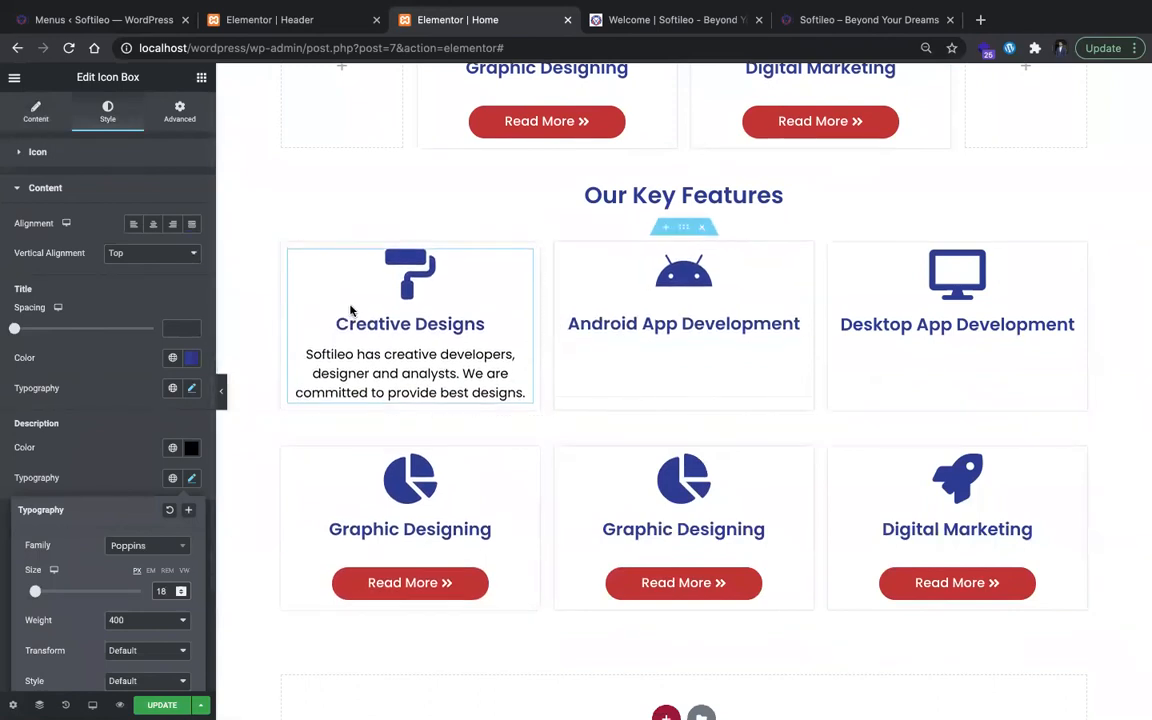
key(ctrl+Tab)
scroll(540, 320, up, 5)
scroll(586, 500, down, 5)
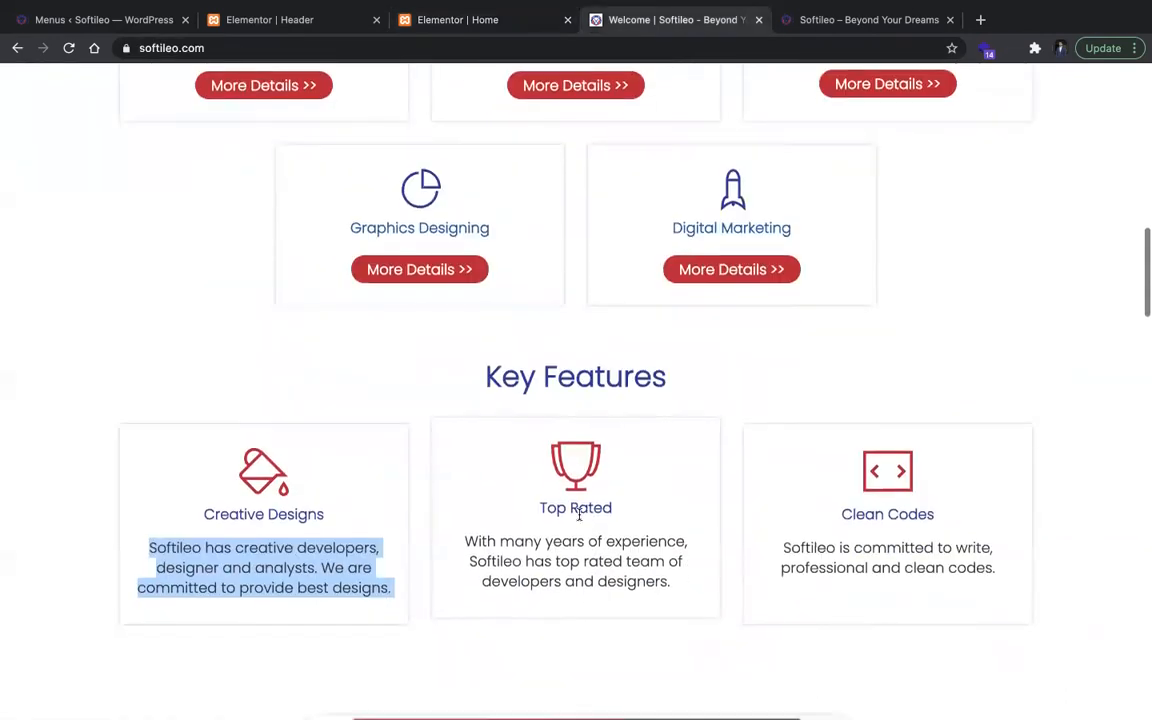
triple_click(577, 507)
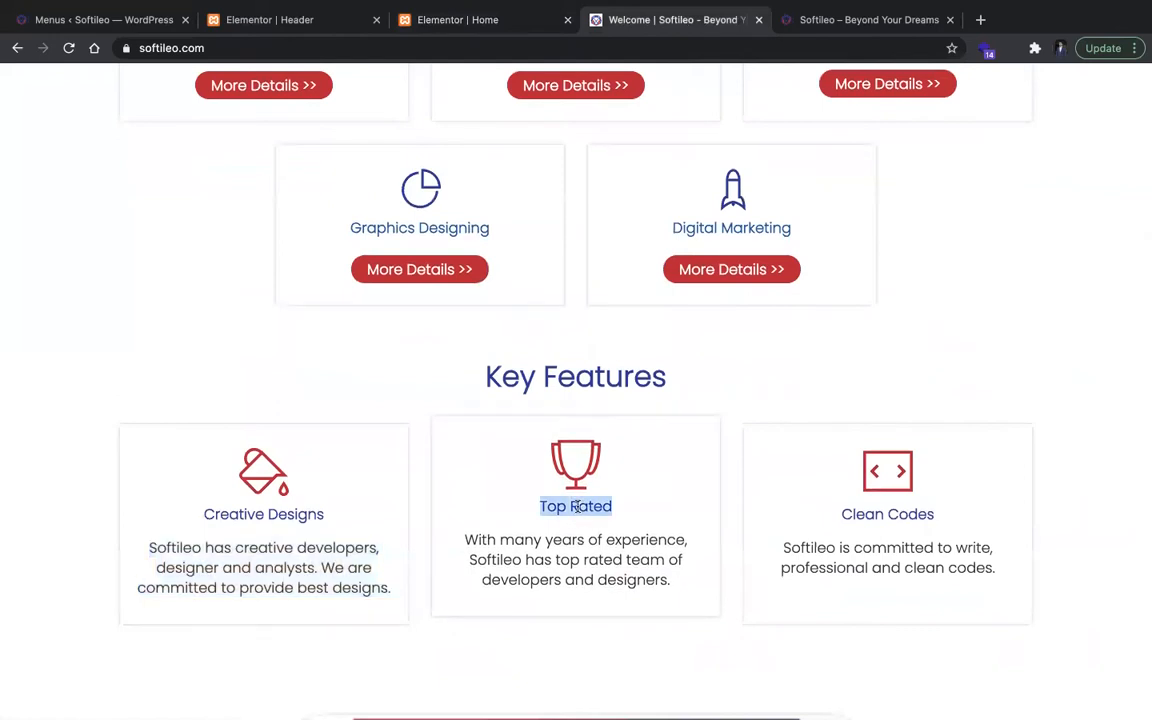
click(440, 20)
click(612, 326)
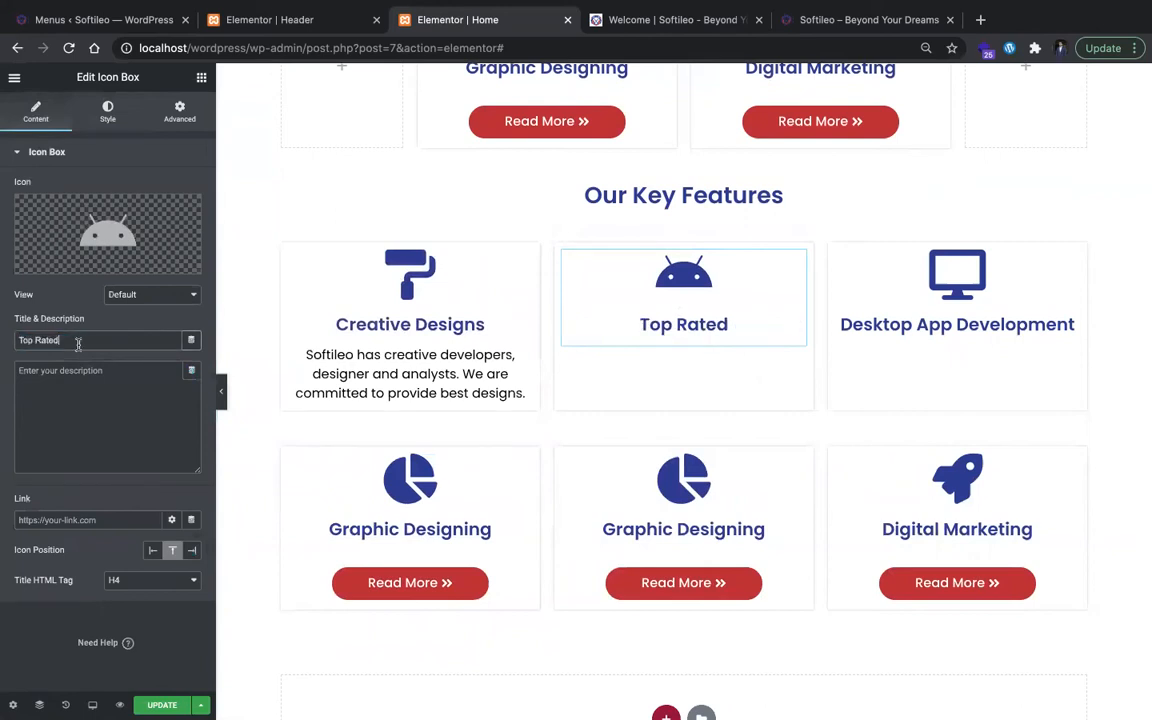
Step: Copy the Top Rated description from softileo.com and paste it as the description of the Top Rated icon box
key(ctrl+Tab)
triple_click(540, 549)
key(ctrl+c)
click(490, 22)
key(ctrl+v)
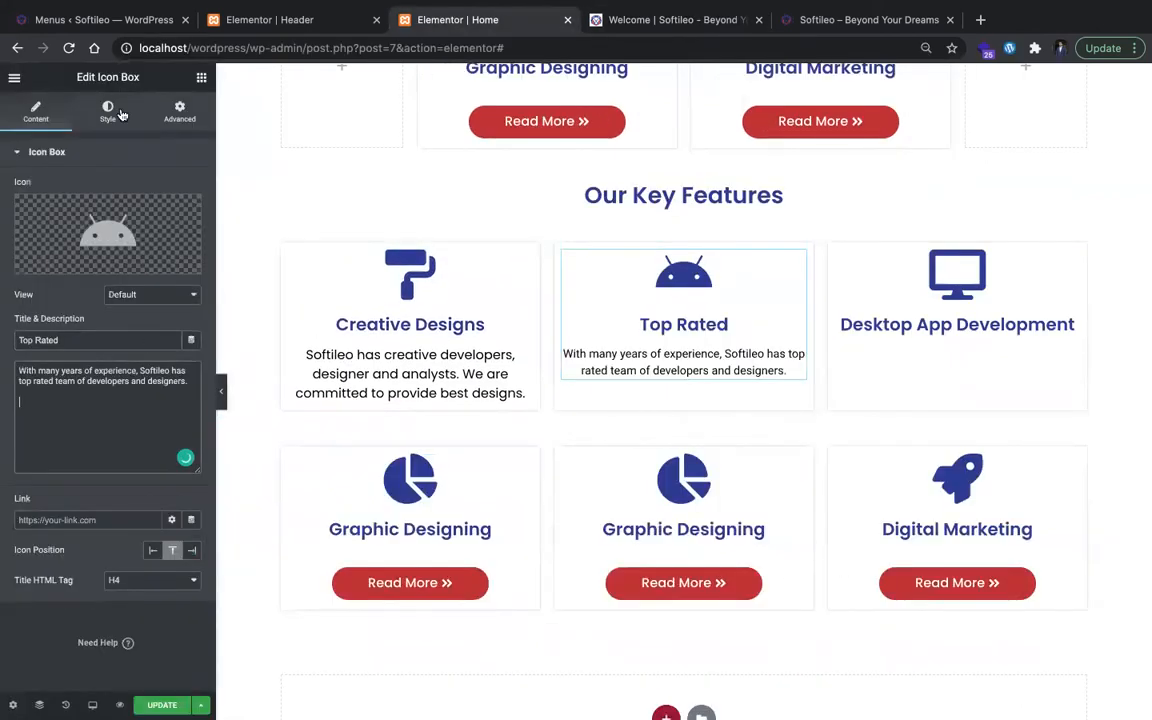
Step: Give the Top Rated description custom Poppins typography with a size of 18 px
click(108, 110)
click(140, 398)
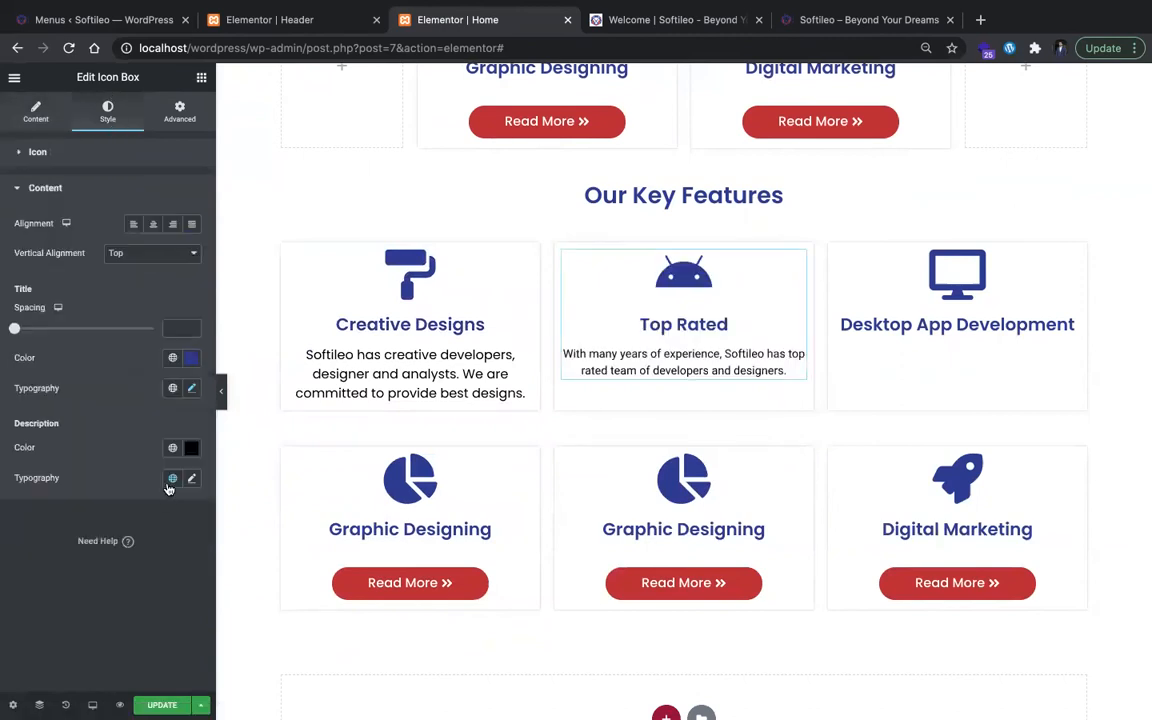
click(190, 480)
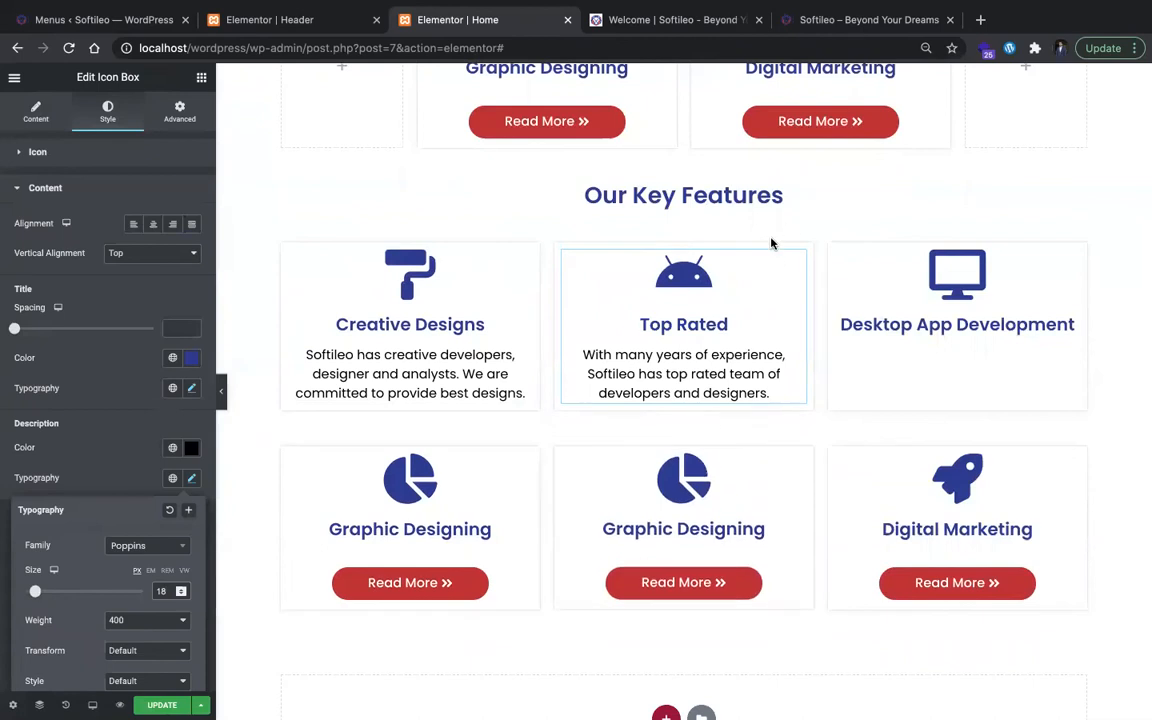
Step: Replace the Top Rated card's Android icon with the Trophy icon, searching the icon library for "cup", "top", "rate" and "tro"
click(46, 118)
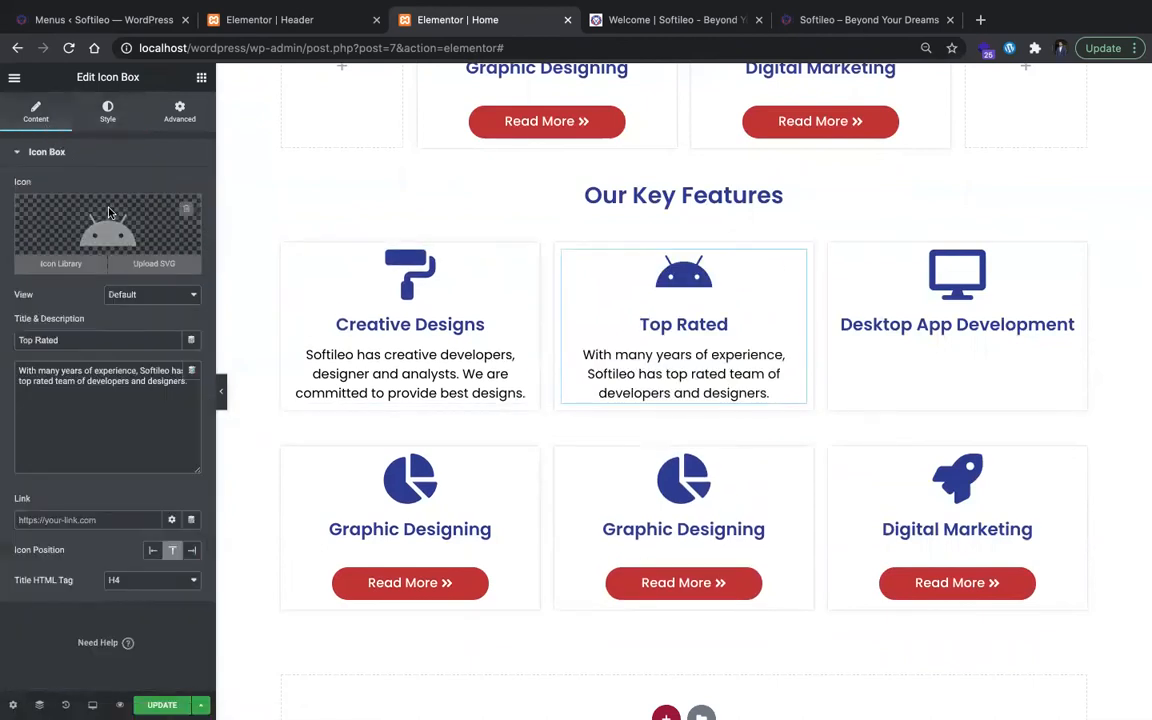
click(58, 240)
click(655, 171)
text(cup)
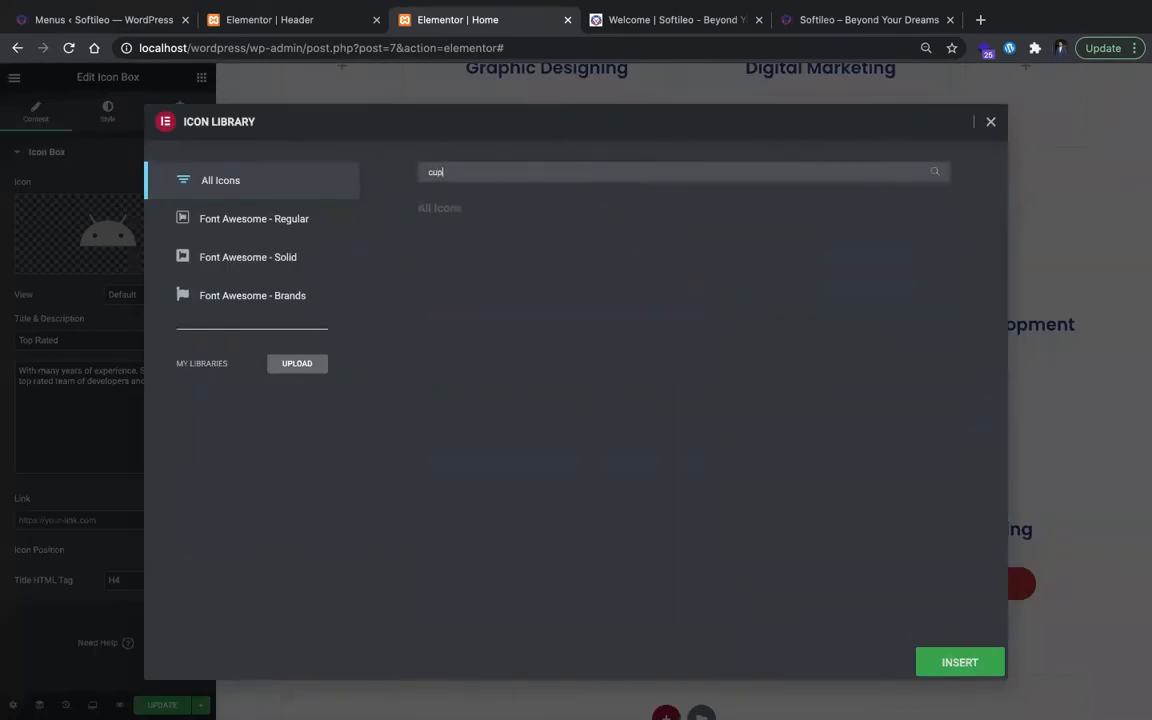
key(BackSpace)
key(BackSpace)
key(BackSpace)
text(top)
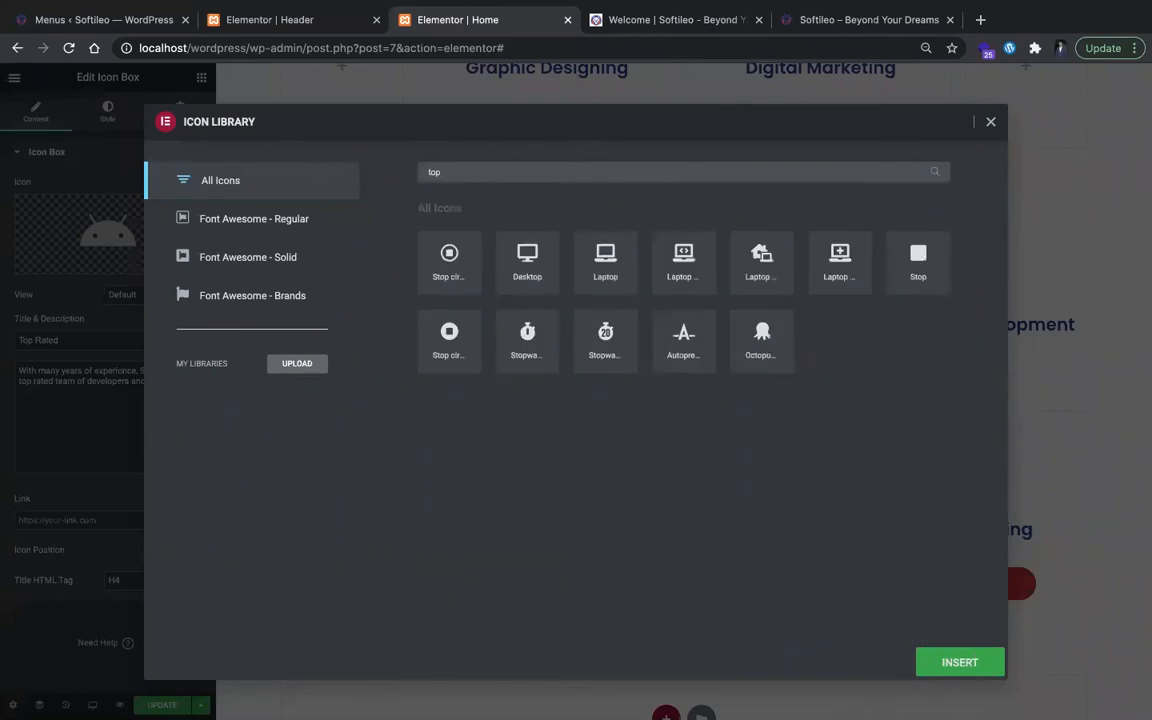
key(BackSpace)
text(rate)
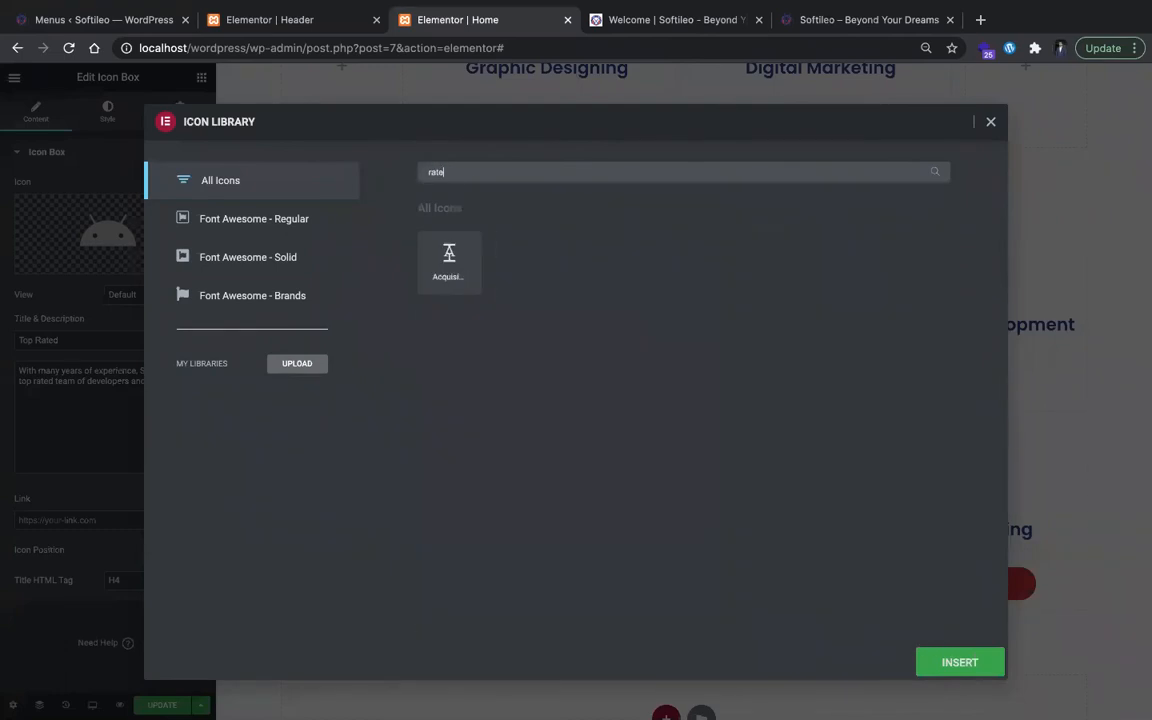
text(tro)
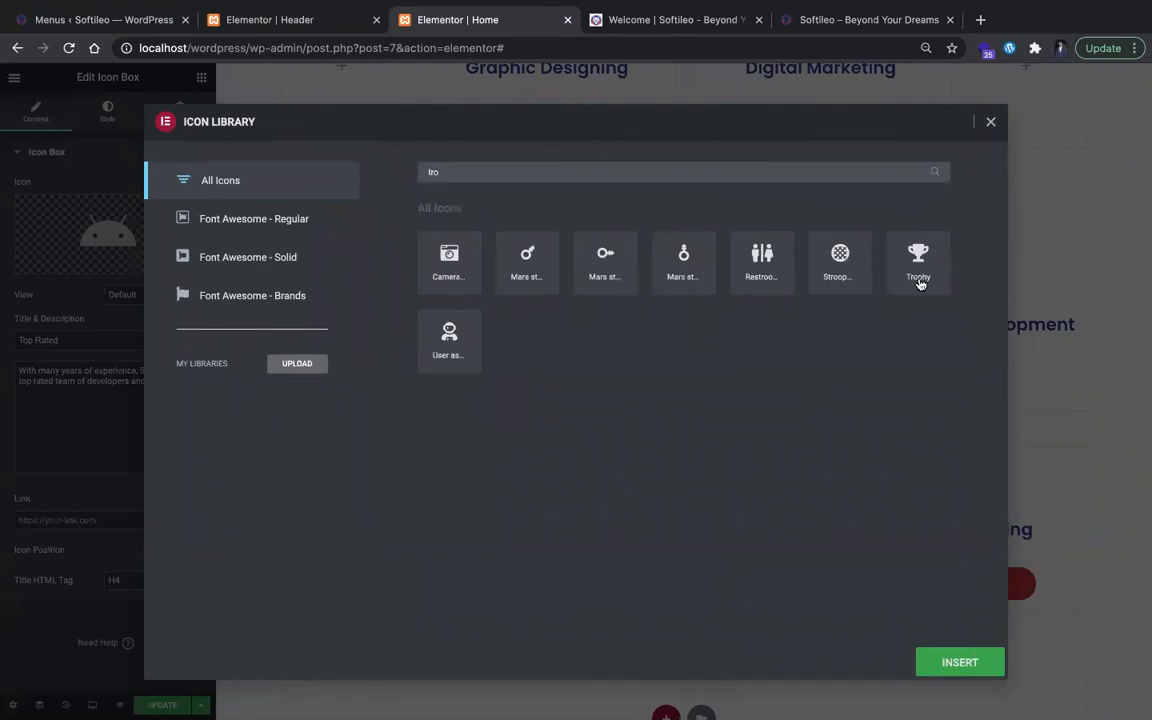
click(919, 284)
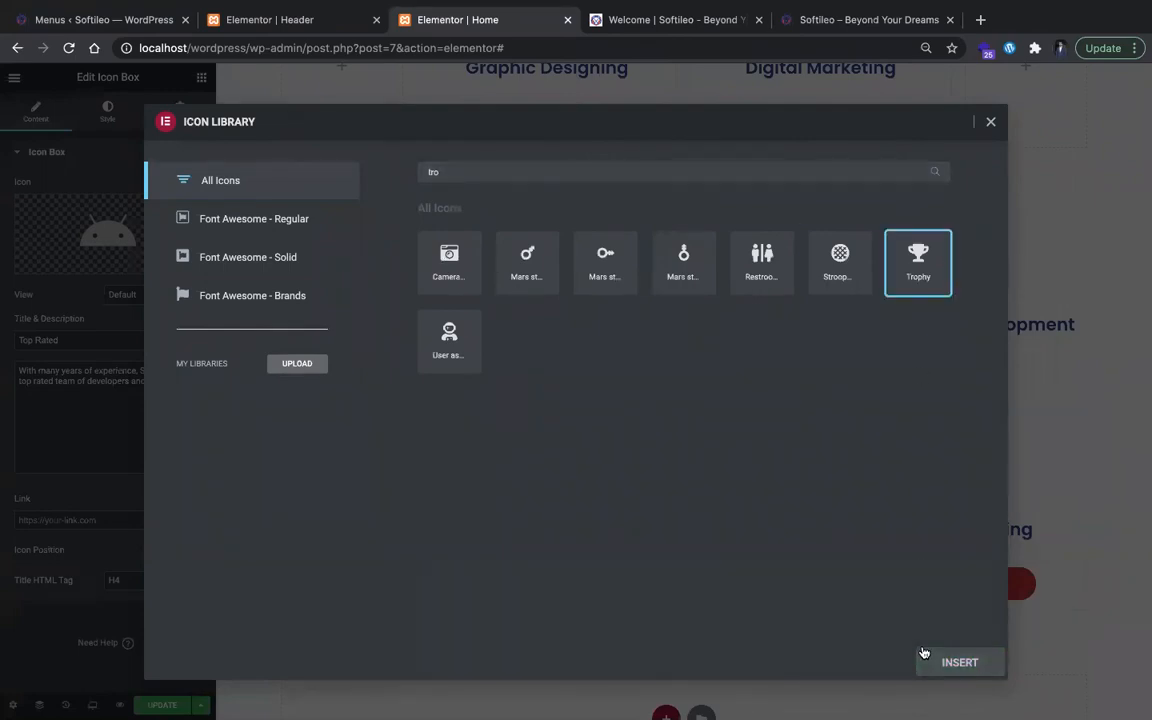
click(924, 655)
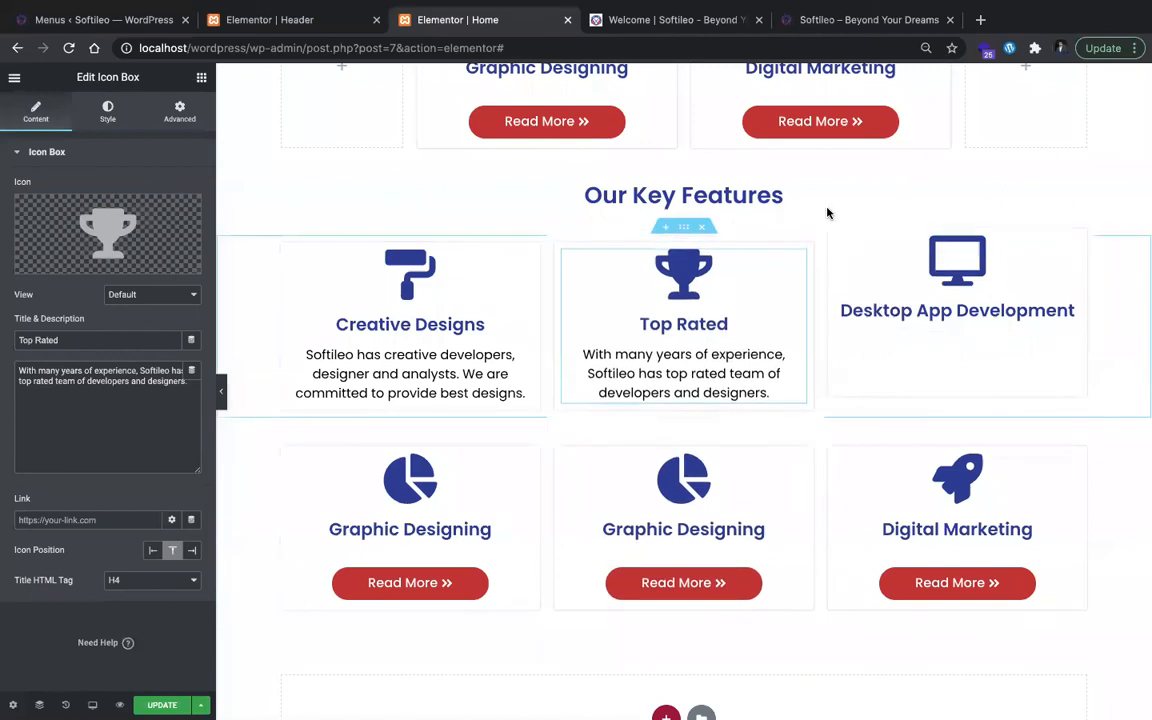
Step: Check the feature icon colors on softileo.com and set the Creative Designs icon's primary color to the global Secondary color #B82331
key(ctrl+Tab)
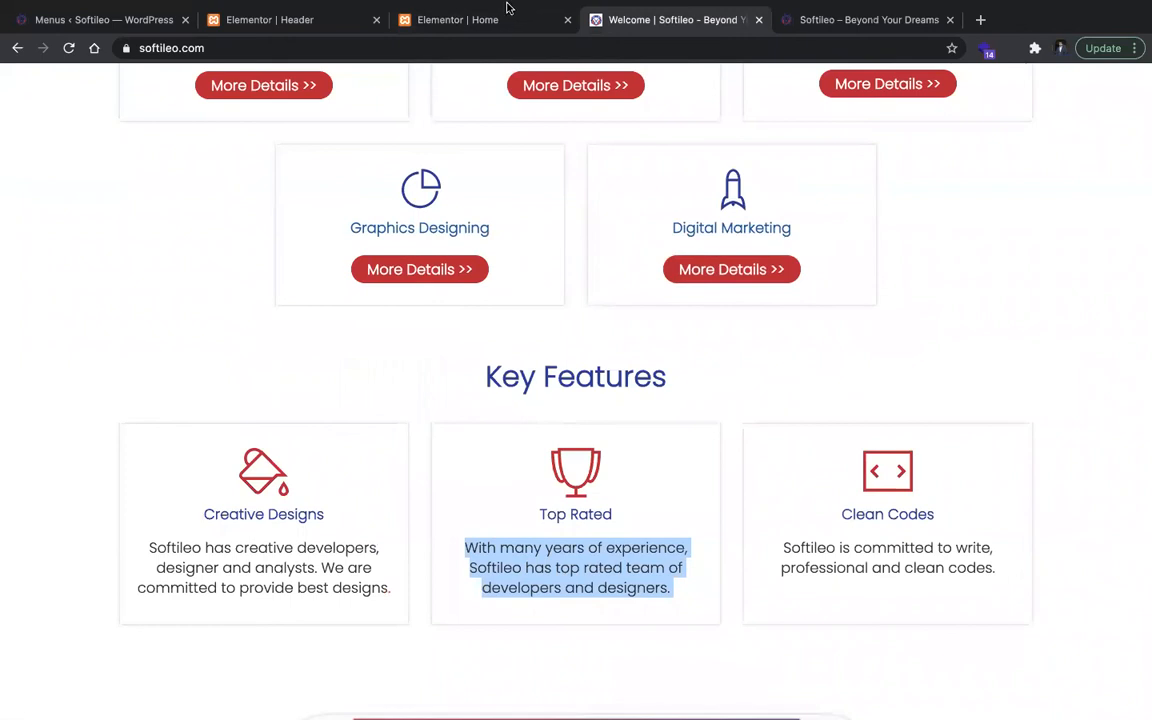
click(470, 19)
click(107, 112)
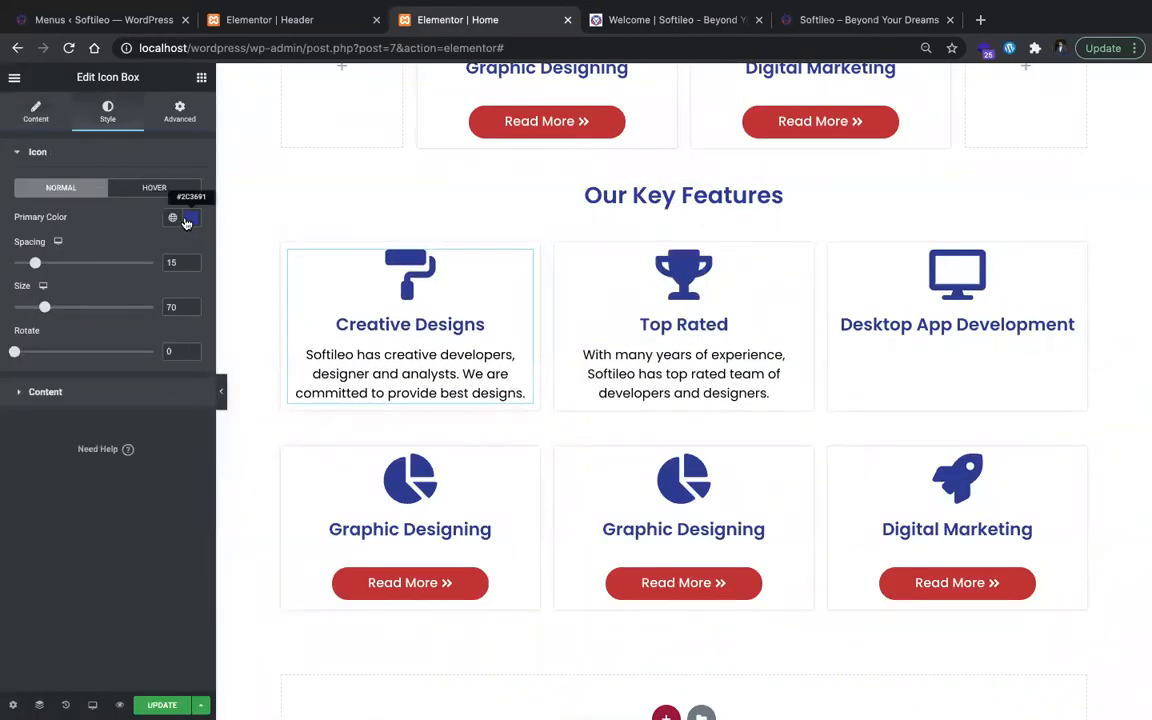
click(187, 218)
click(172, 217)
click(181, 310)
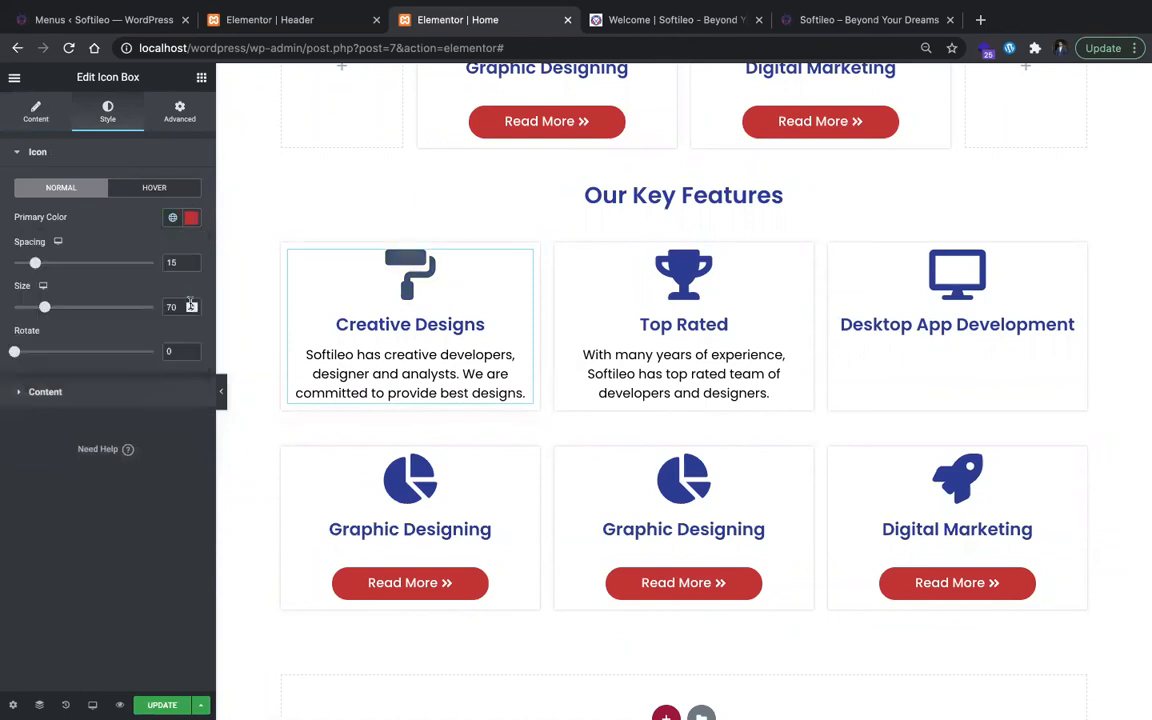
click(191, 219)
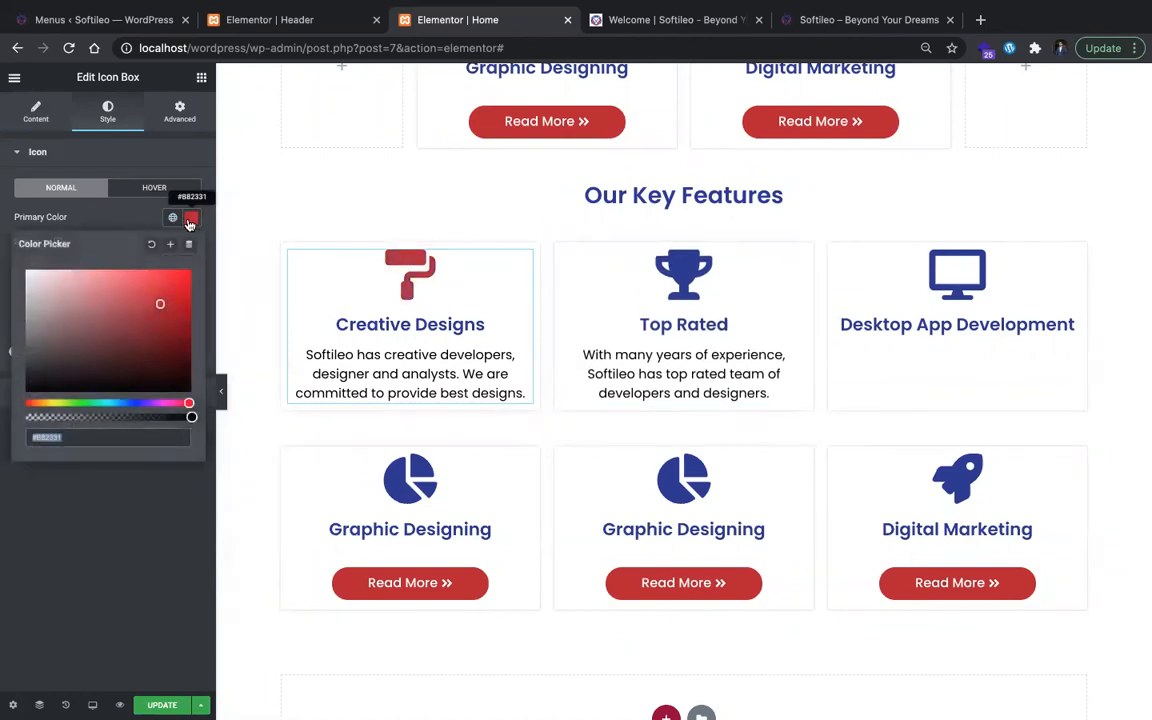
Step: Set the Top Rated trophy icon's primary color to the global Secondary color #B82331
click(600, 280)
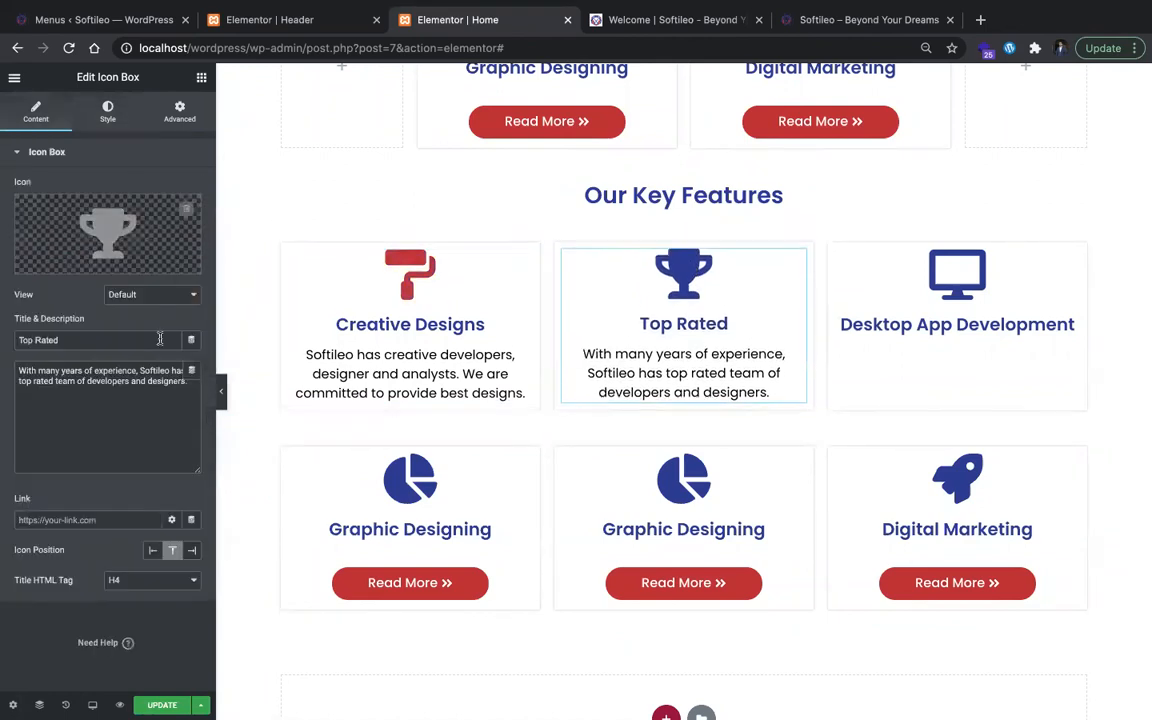
click(108, 111)
click(173, 219)
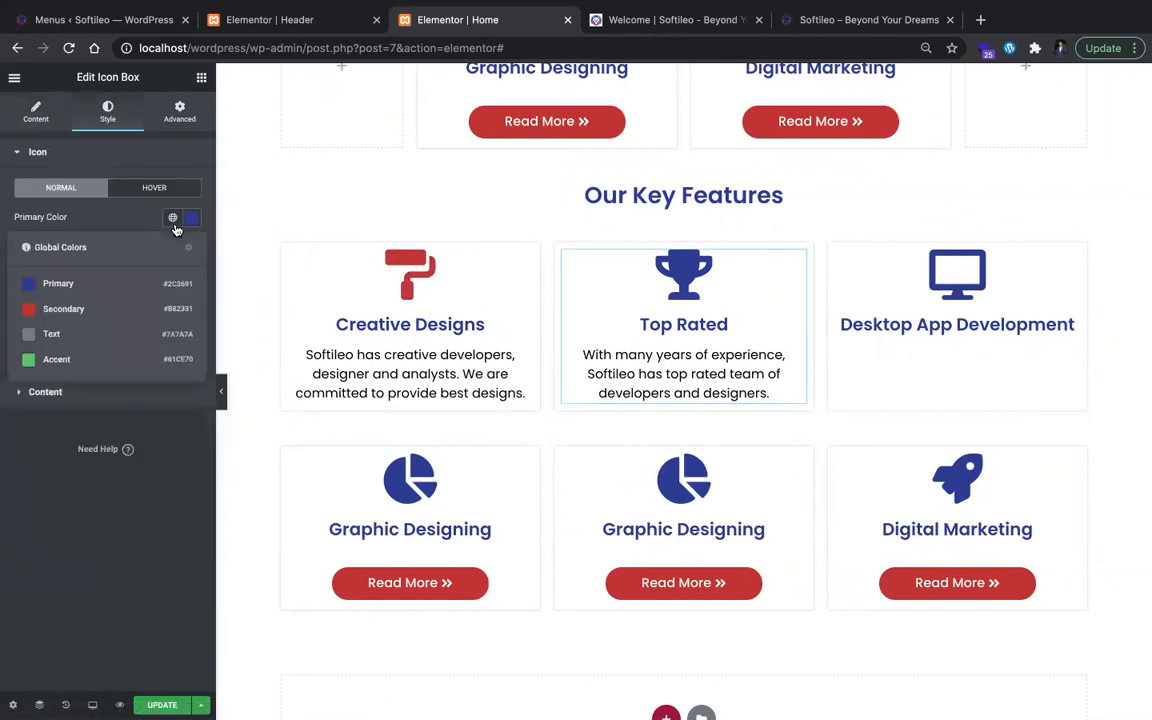
click(27, 312)
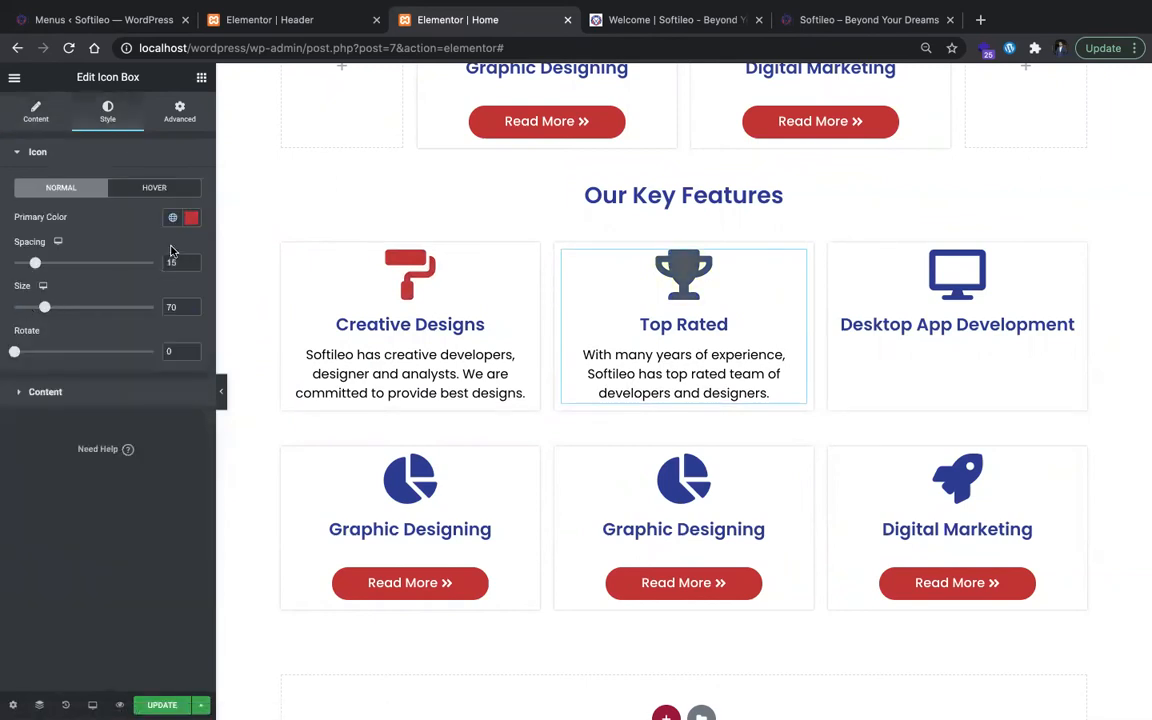
click(191, 219)
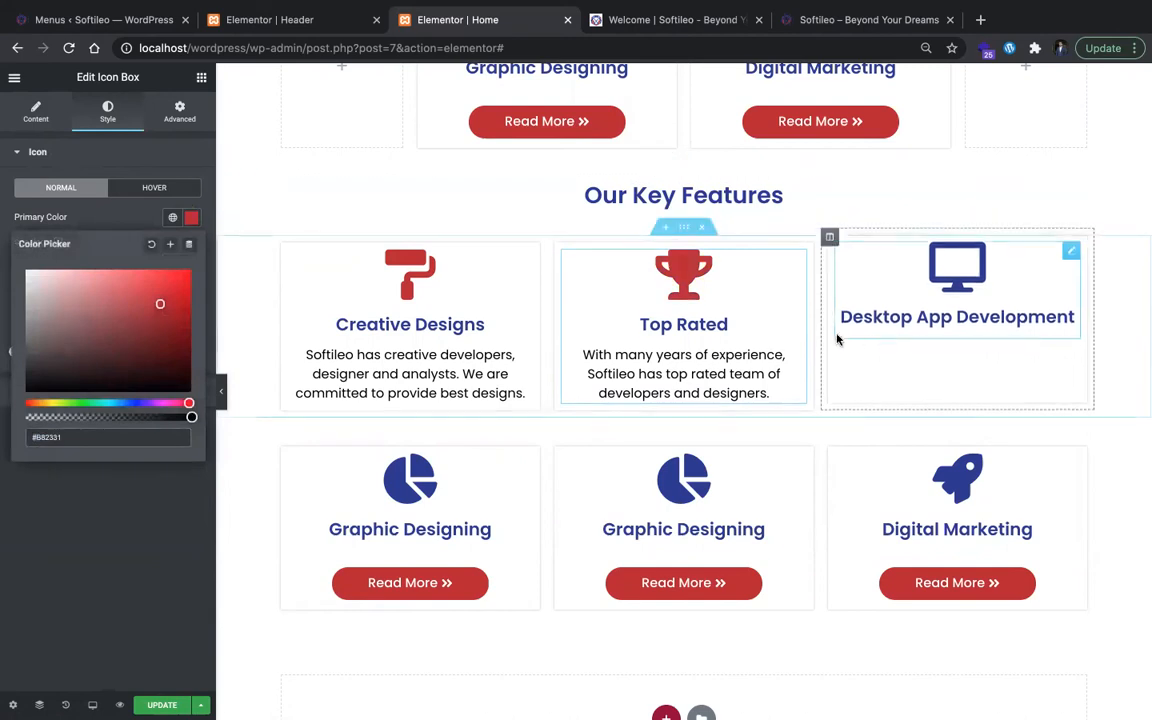
Step: Replace the Desktop App Development card title under Our Key Features with "Clean Codes" copied from softileo.com
key(ctrl+Tab)
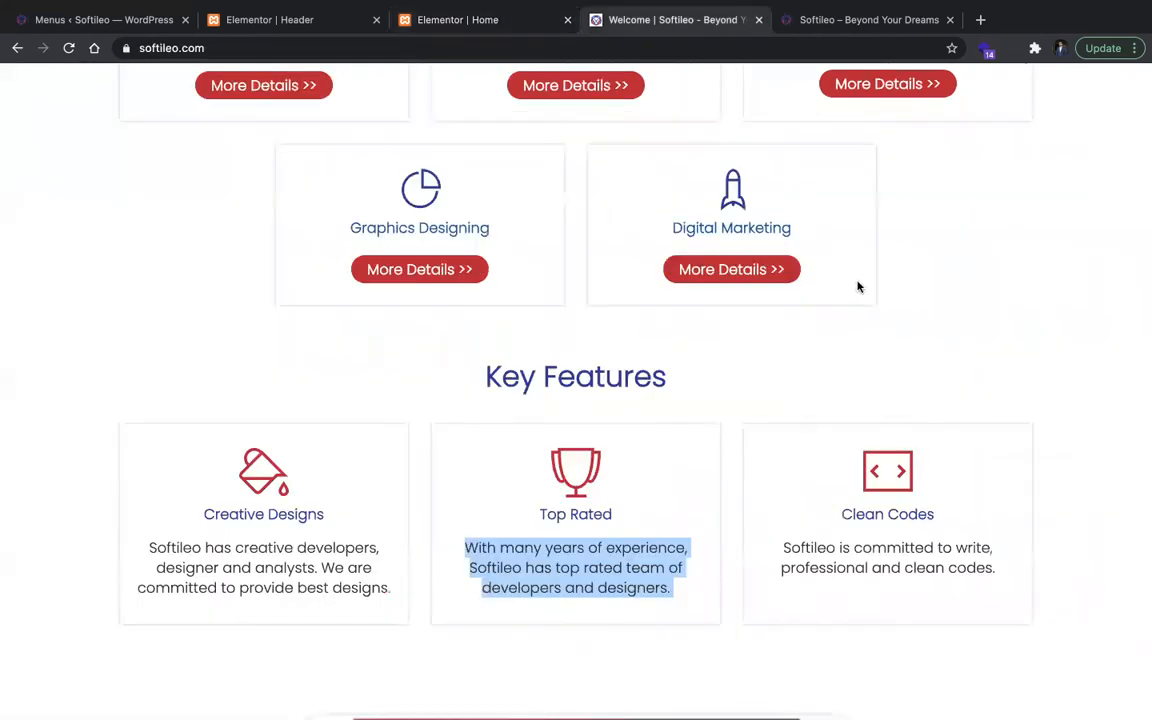
scroll(792, 380, up, 3)
scroll(828, 541, down, 3)
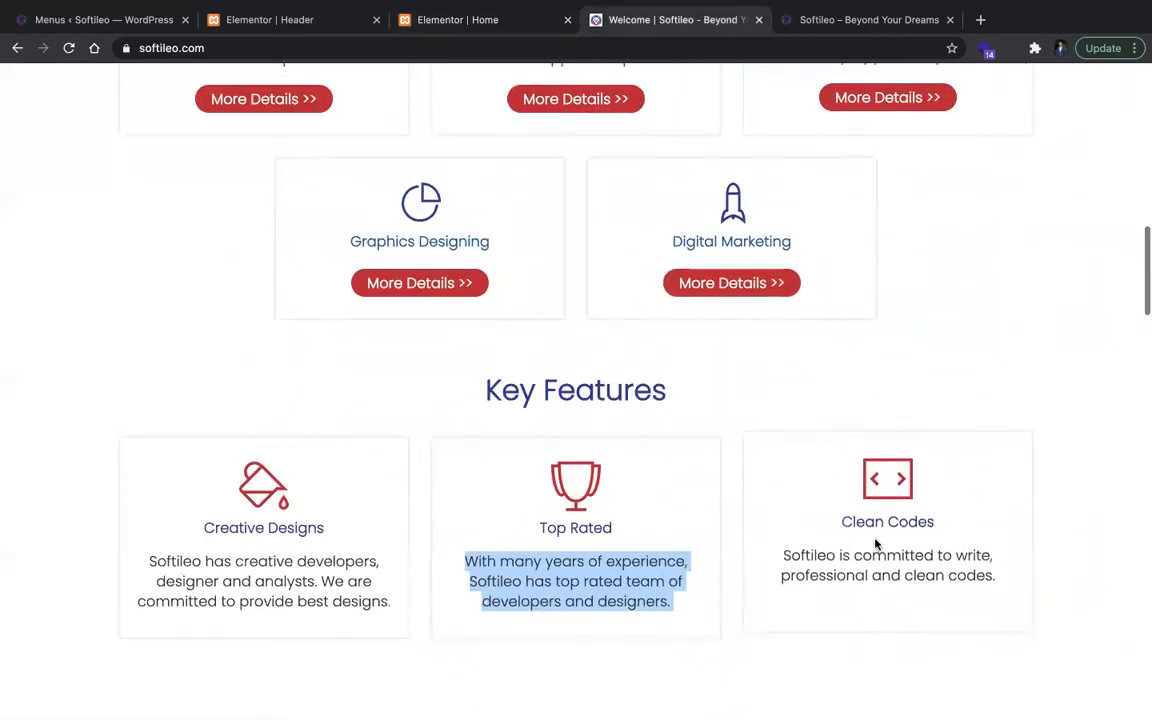
triple_click(879, 521)
key(ctrl+l)
click(420, 20)
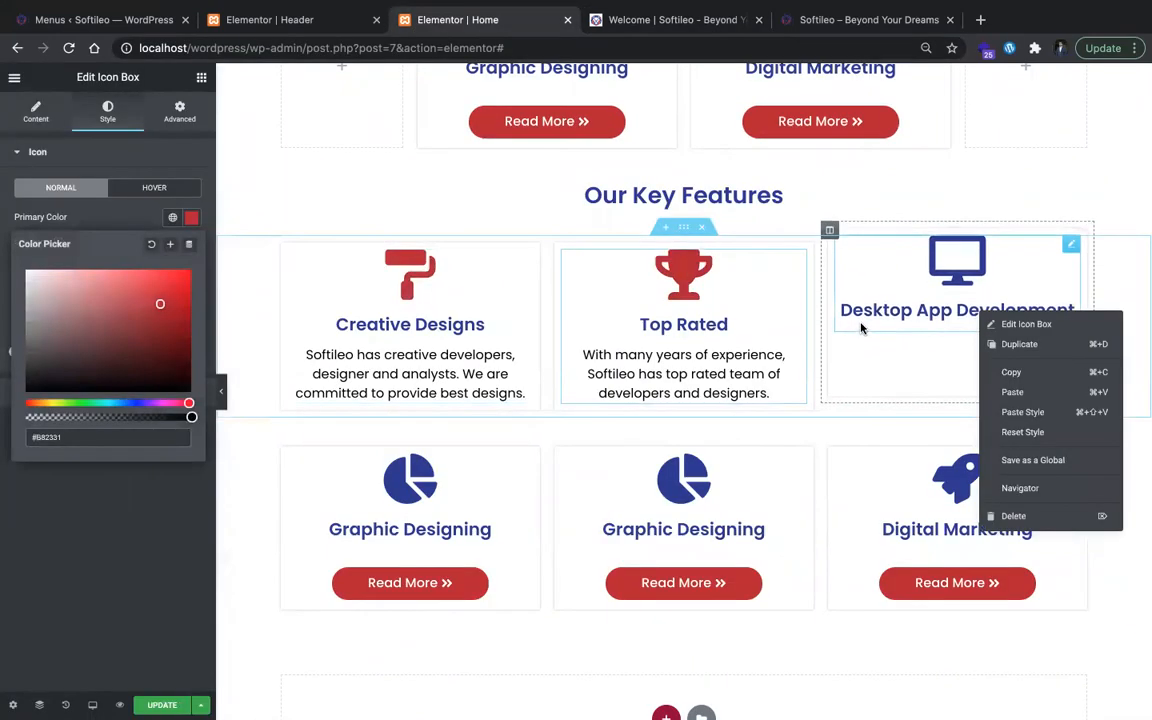
click(861, 318)
Step: Copy the Clean Codes description from softileo.com and paste it as the description of the Clean Codes icon box
key(ctrl+Tab)
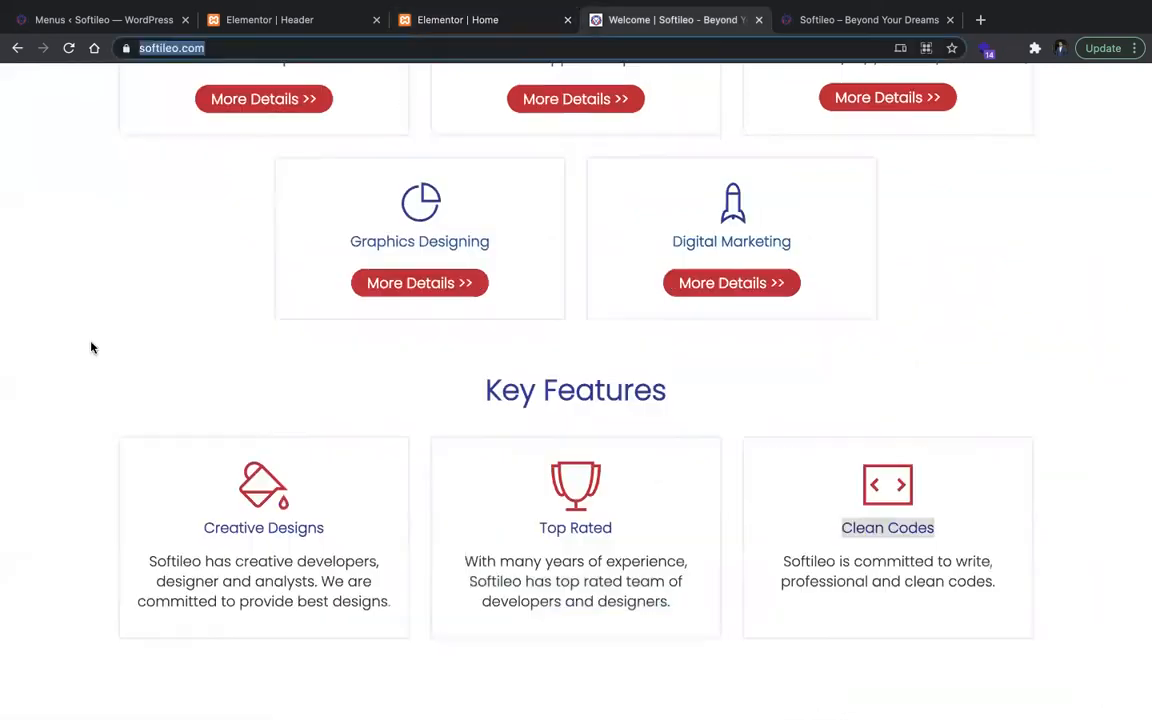
triple_click(866, 565)
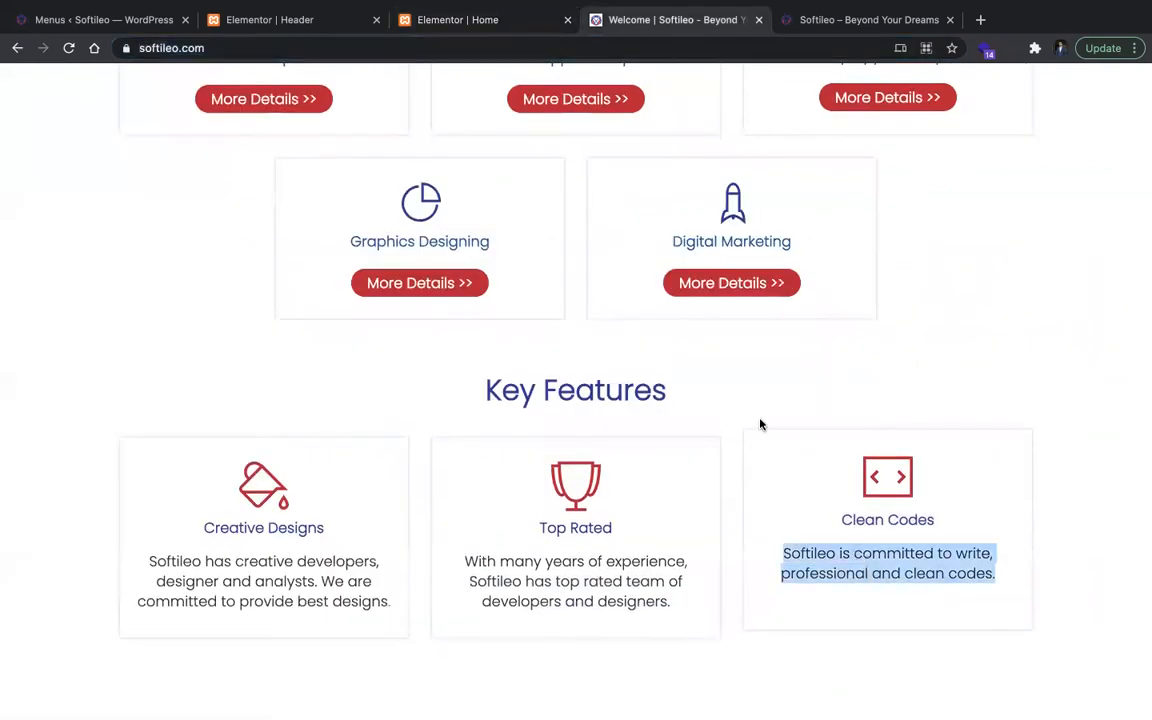
click(450, 22)
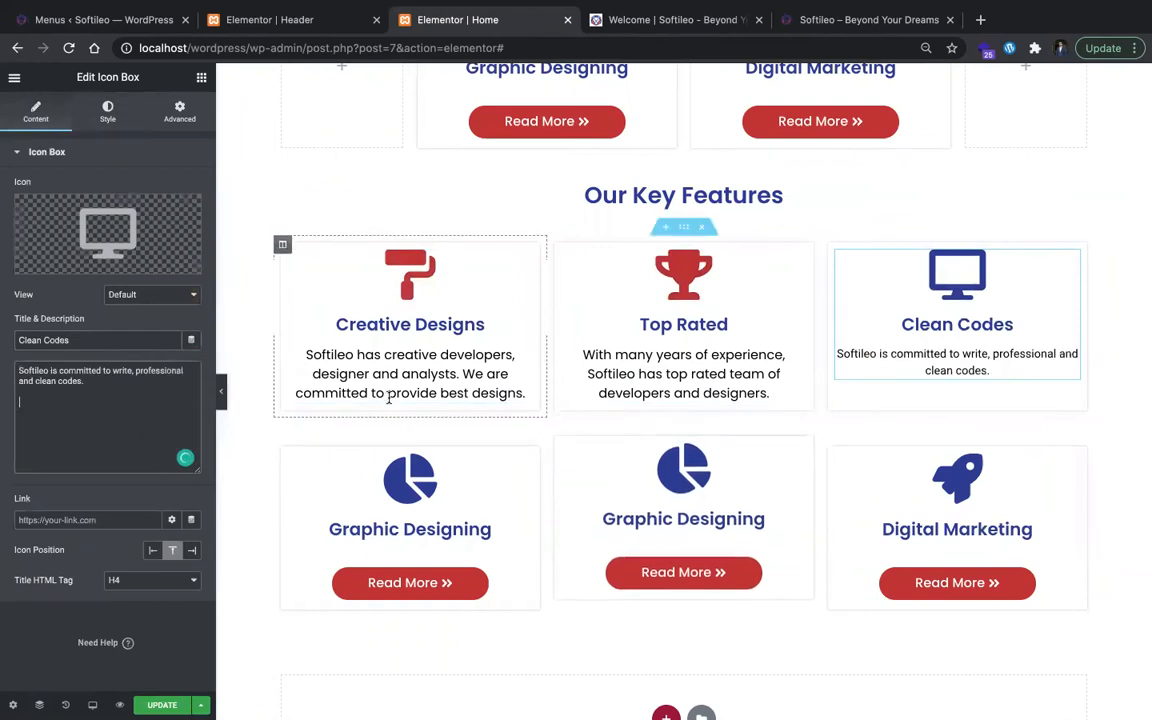
Step: Give the Clean Codes description custom Poppins typography with a size of 18 px
click(108, 111)
click(167, 396)
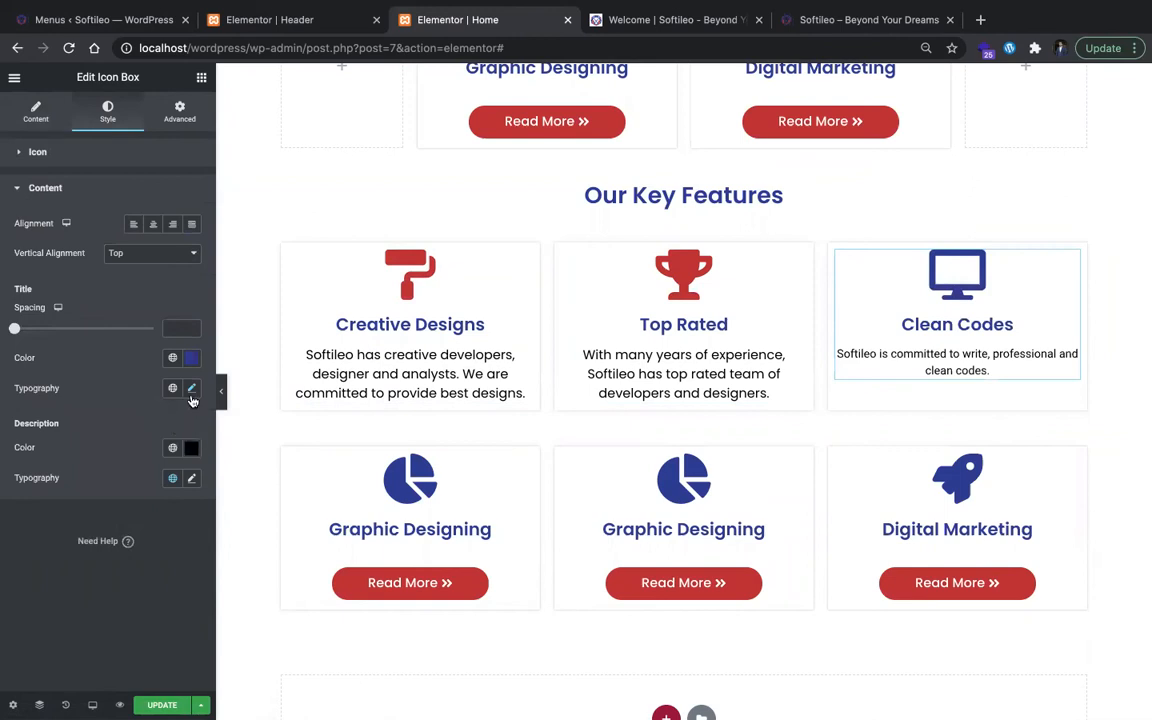
click(192, 479)
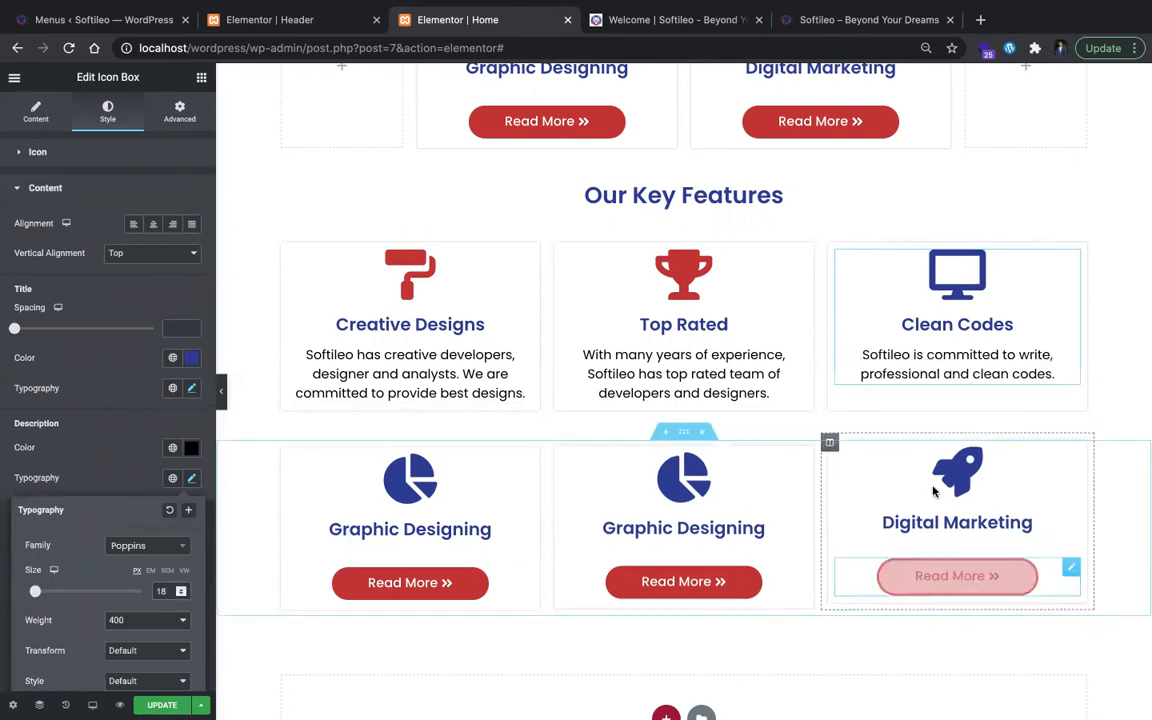
Step: Delete the leftover card row below the Key Features cards and set the Clean Codes icon's primary color to the global Secondary color #B82331
click(701, 432)
click(988, 316)
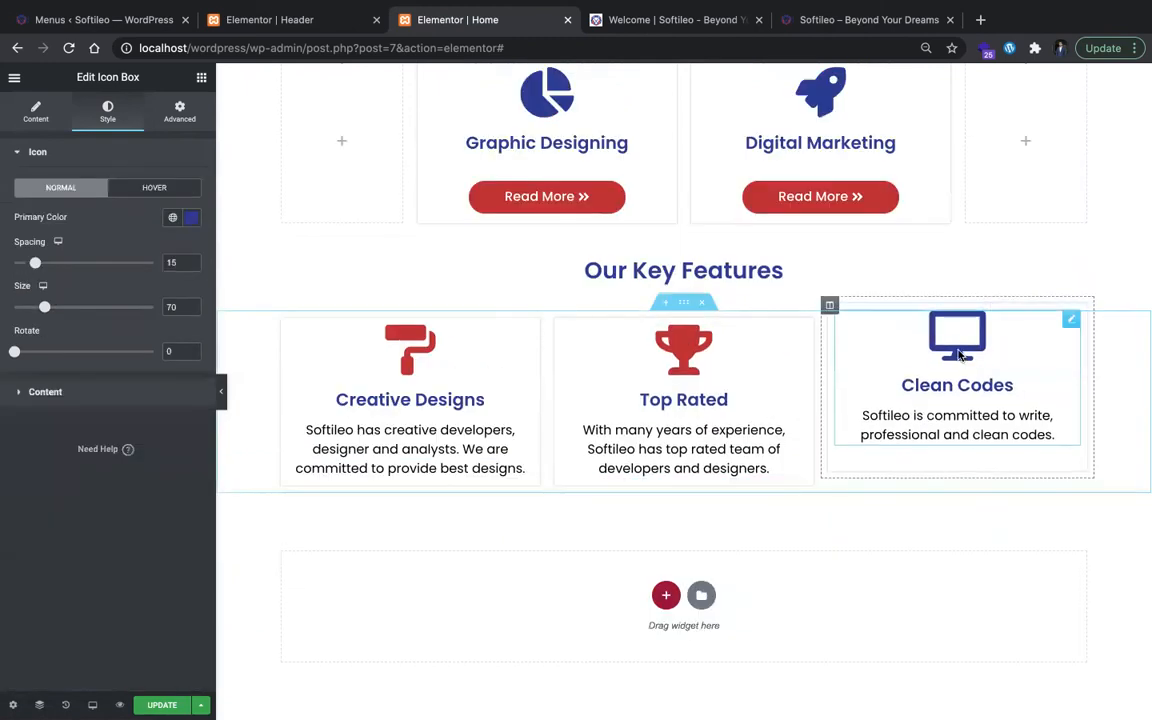
click(186, 221)
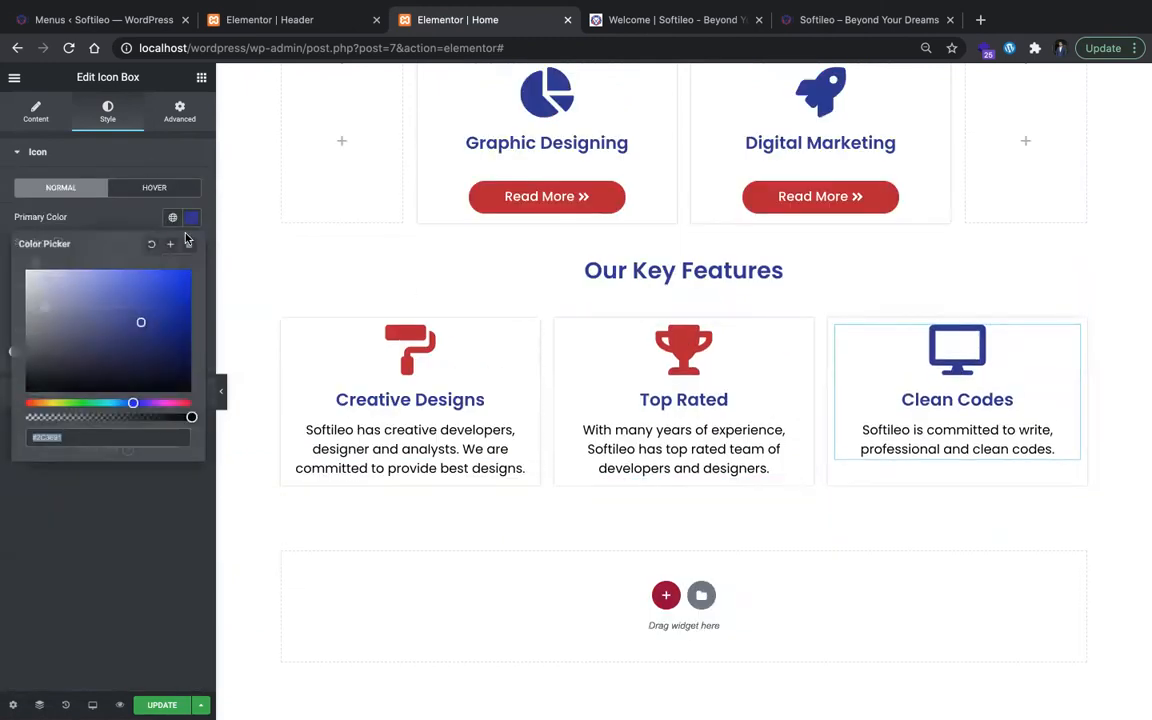
click(173, 219)
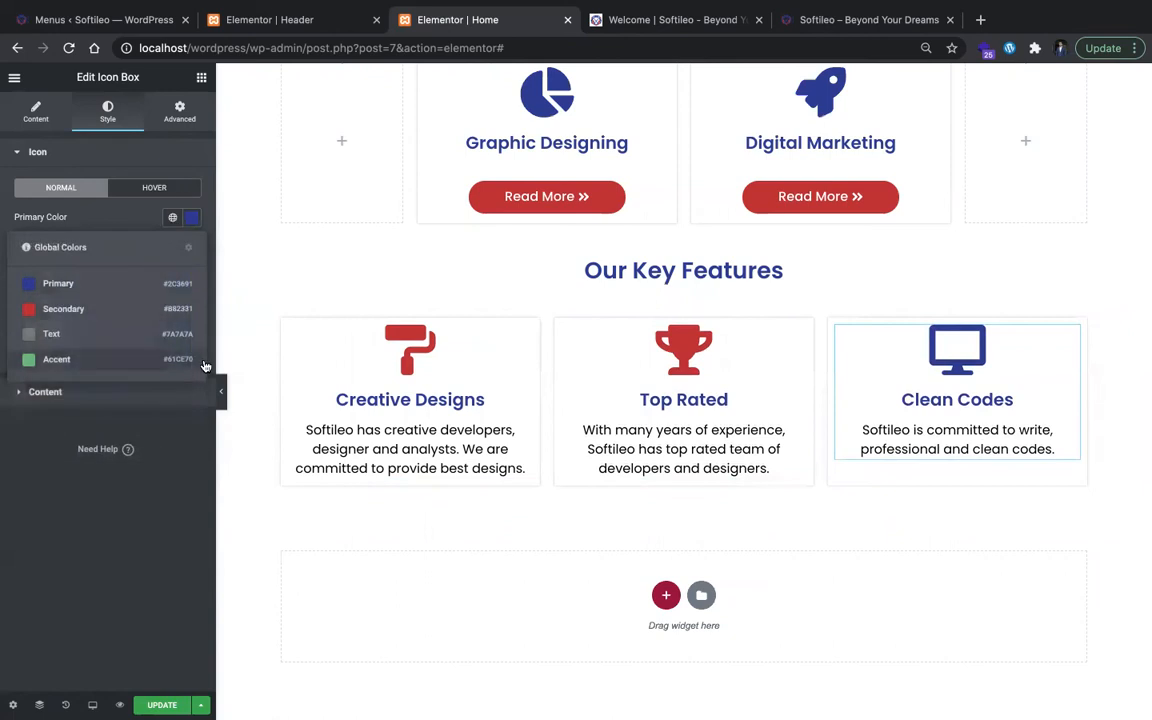
click(166, 312)
click(191, 218)
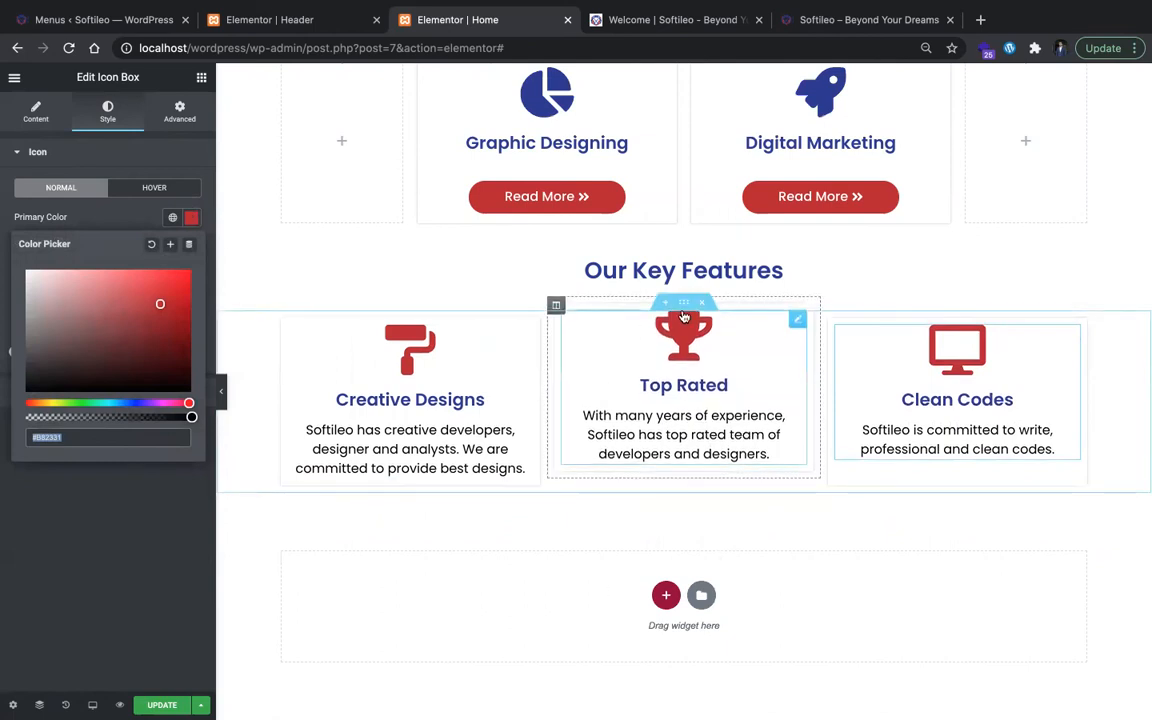
Step: Duplicate the section containing the Creative Designs, Top Rated and Clean Codes cards under Our Key Features
click(684, 305)
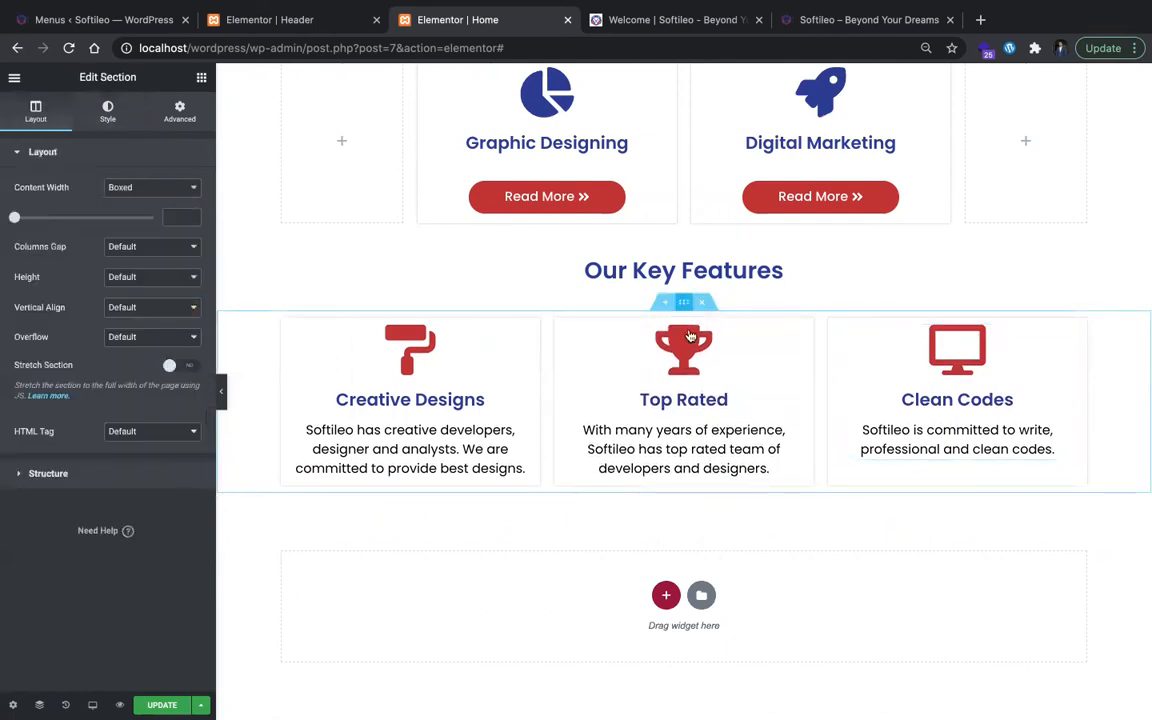
right_click(689, 338)
click(722, 342)
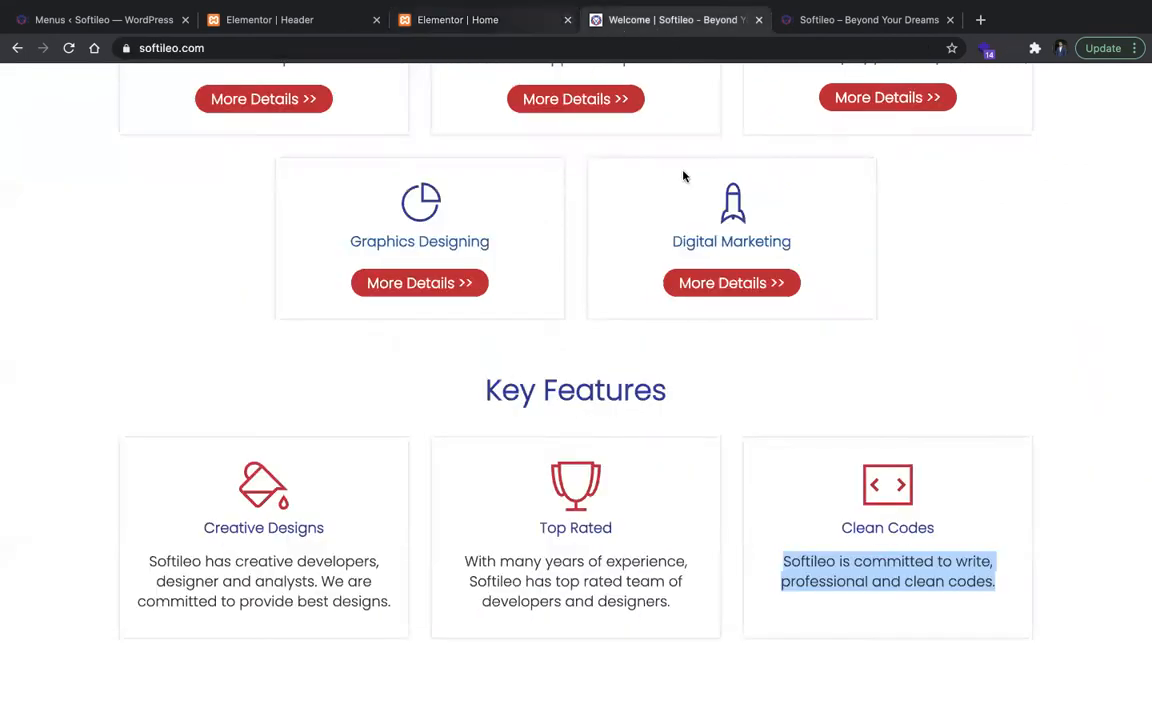
Step: Save the phone mockup image below the Key Features cards on softileo.com as mobile1.png
scroll(805, 87, down, 5)
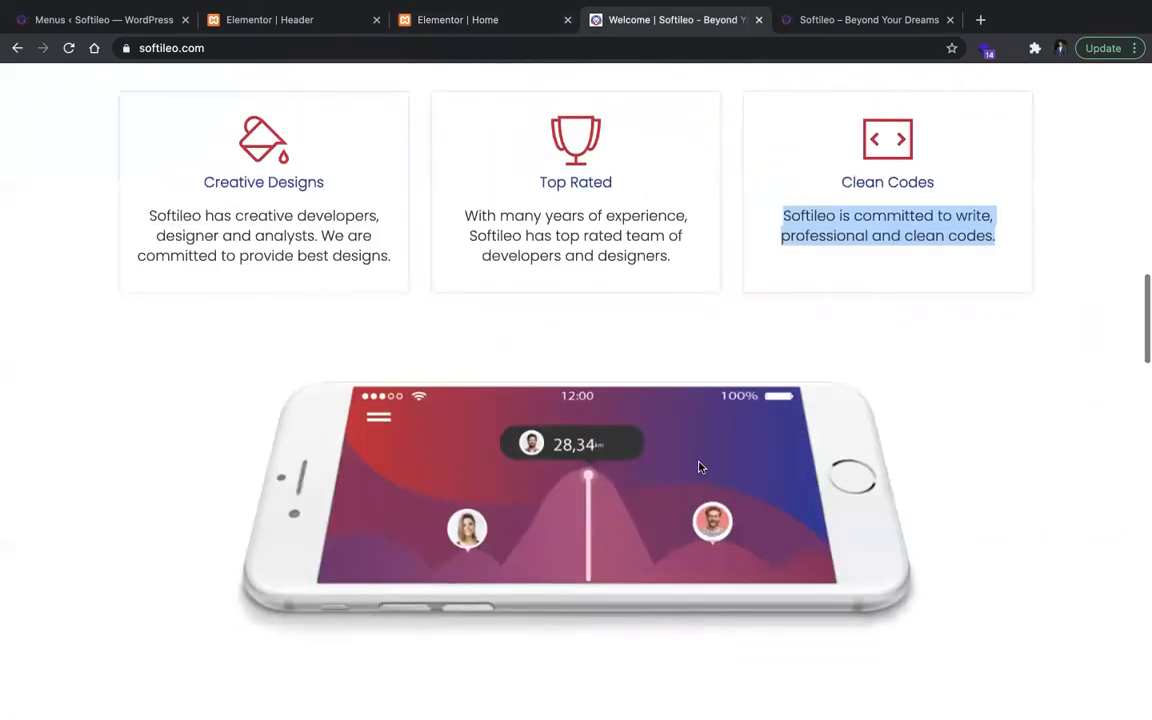
right_click(702, 466)
click(822, 413)
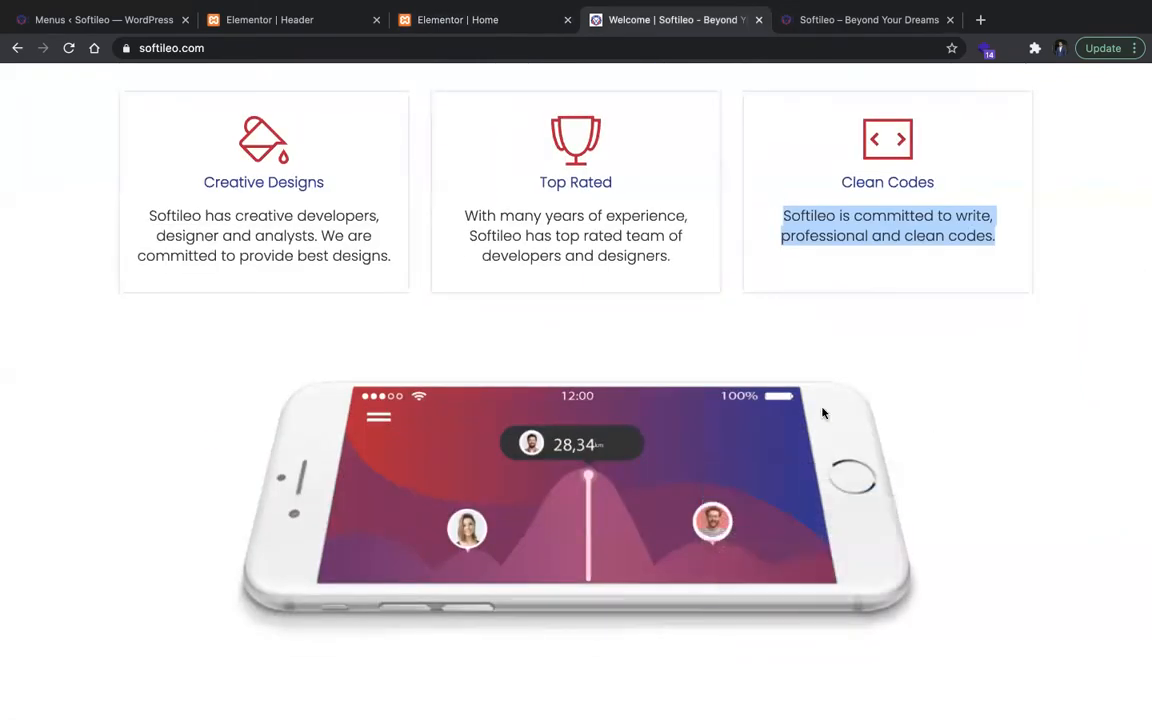
key(Return)
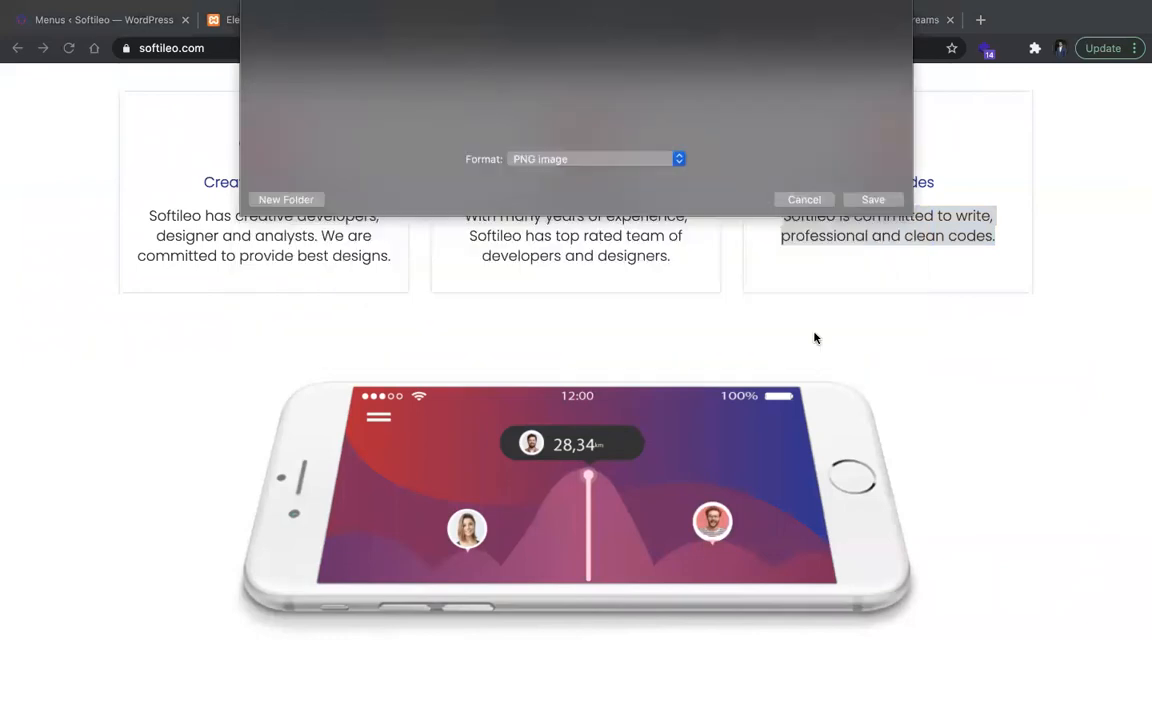
Step: Return to the Home page in Elementor and insert an equal three-column section between the two rows of feature cards
click(524, 24)
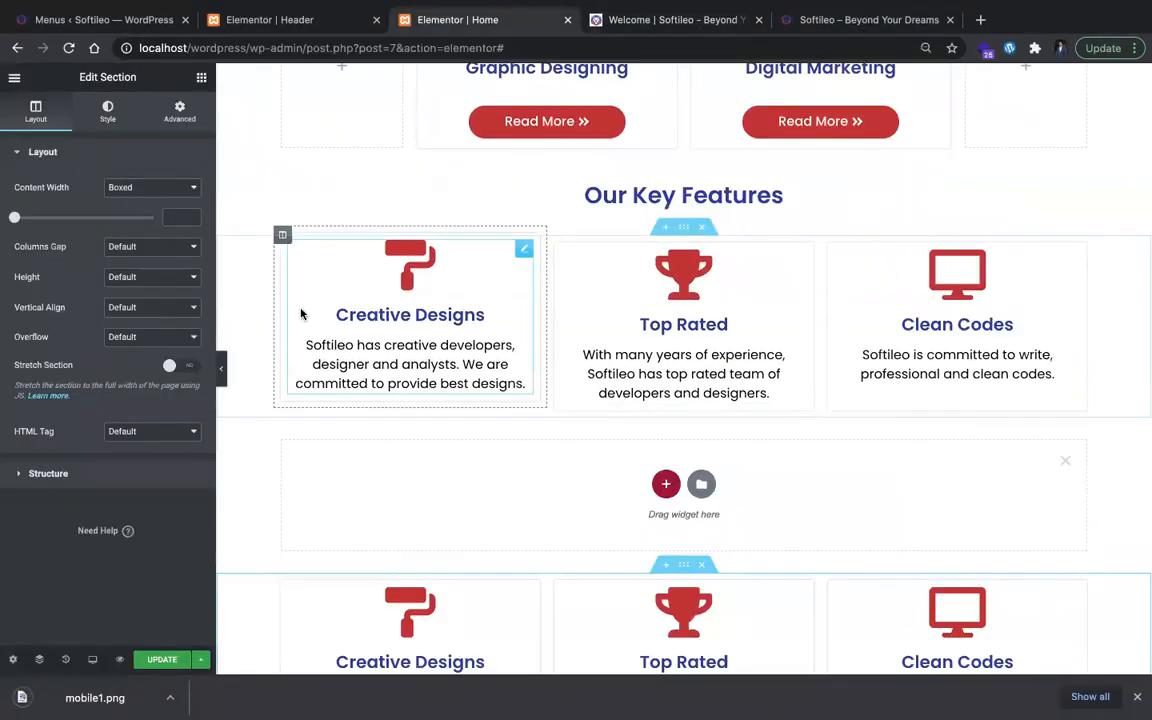
click(666, 485)
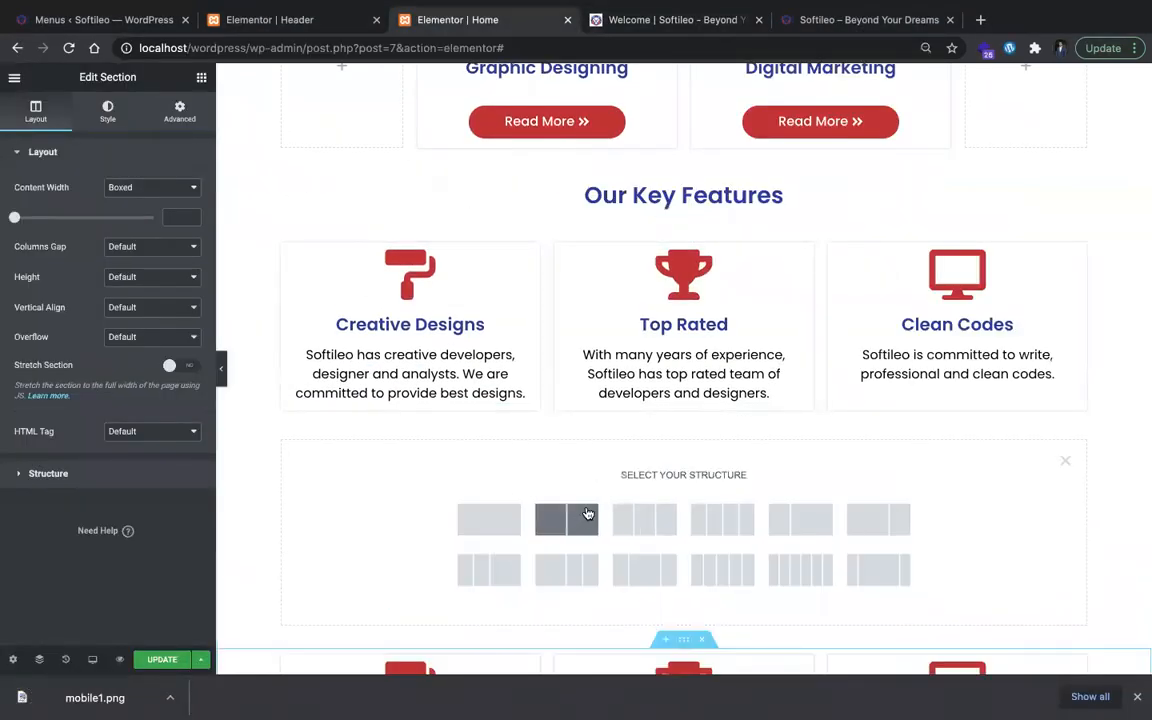
click(637, 526)
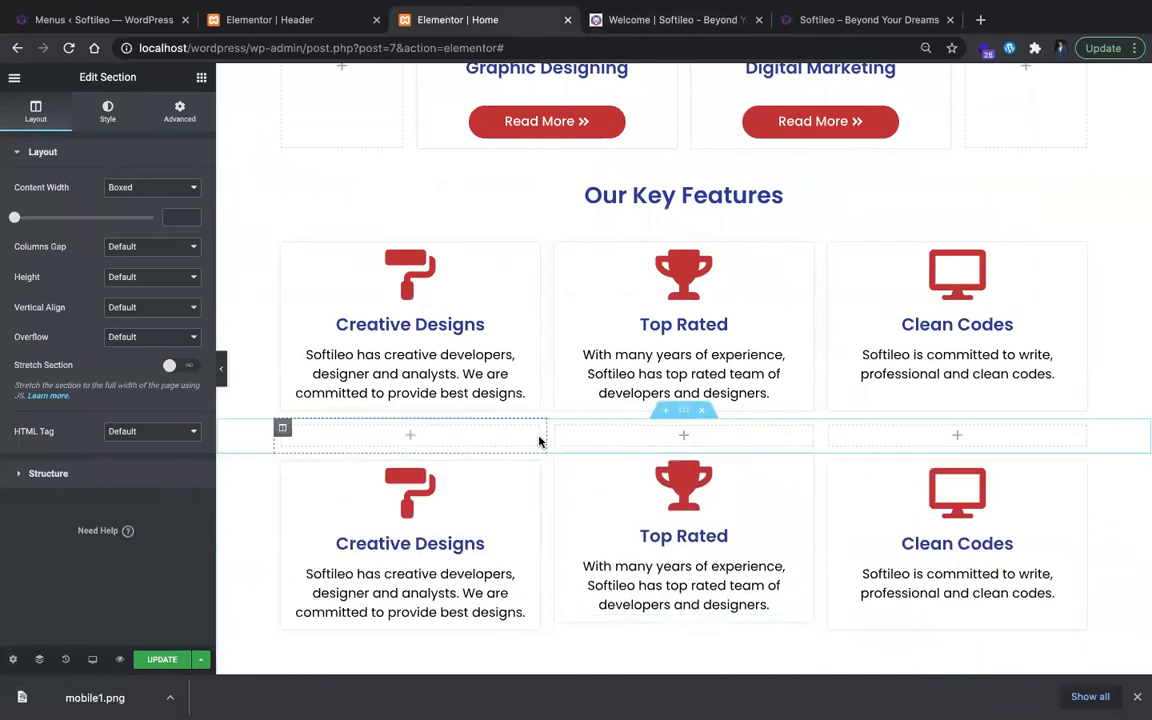
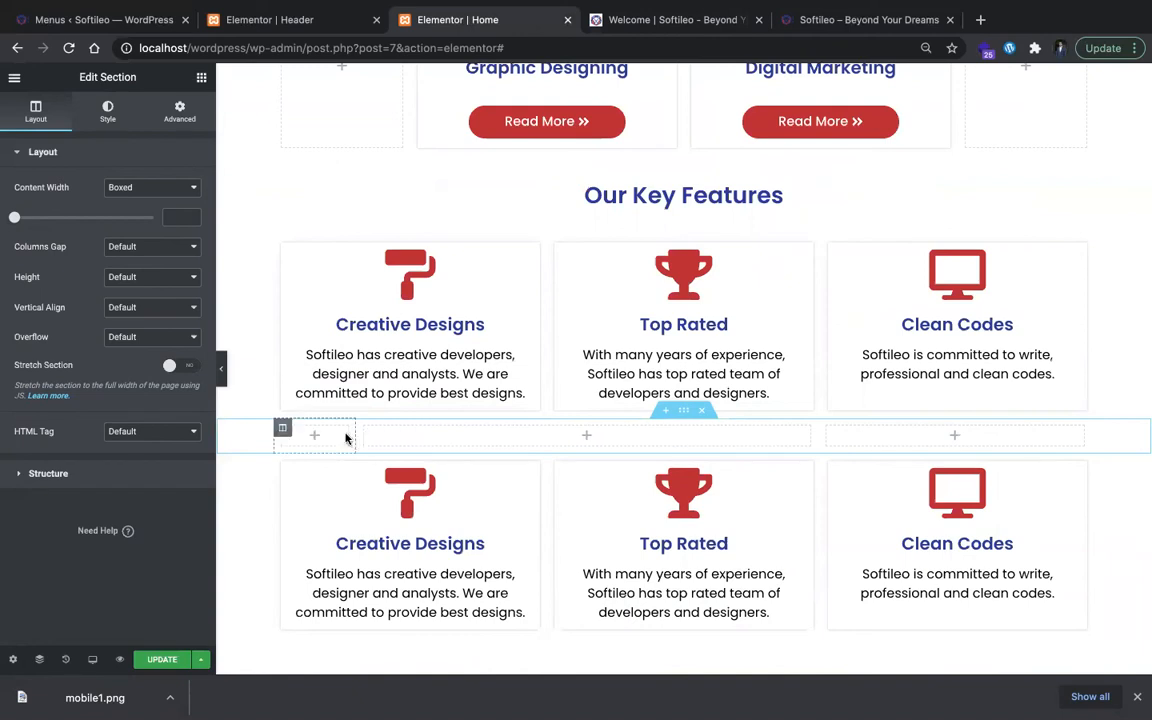
click(187, 219)
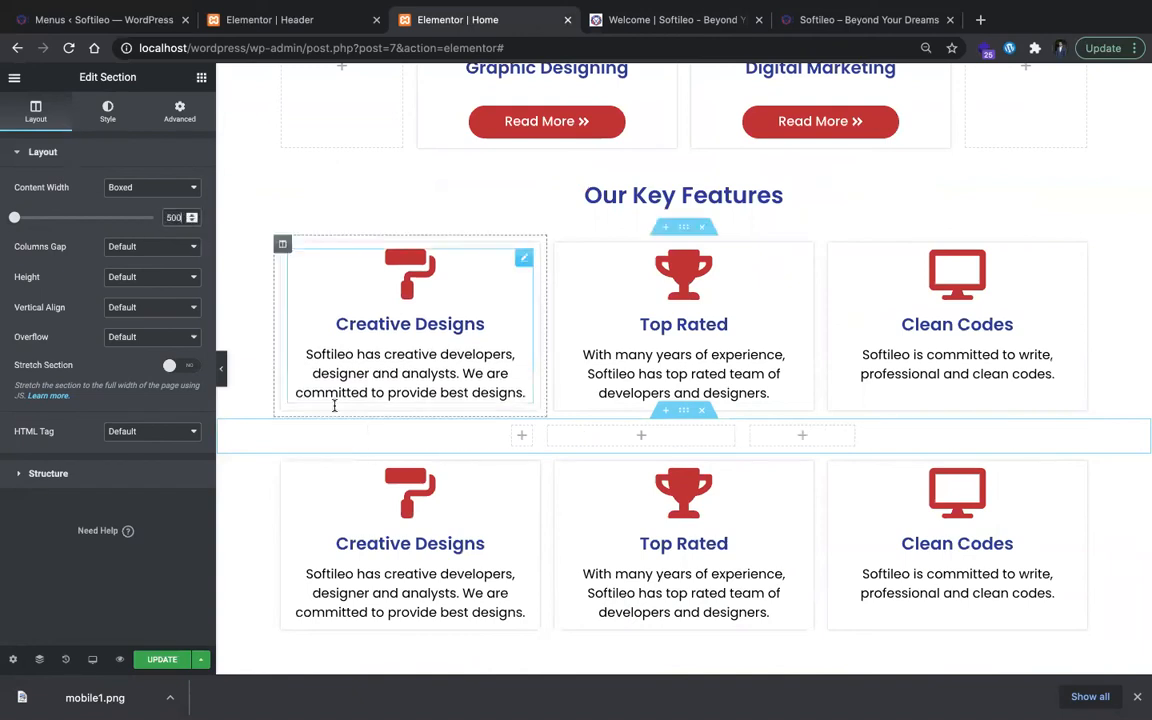
click(521, 436)
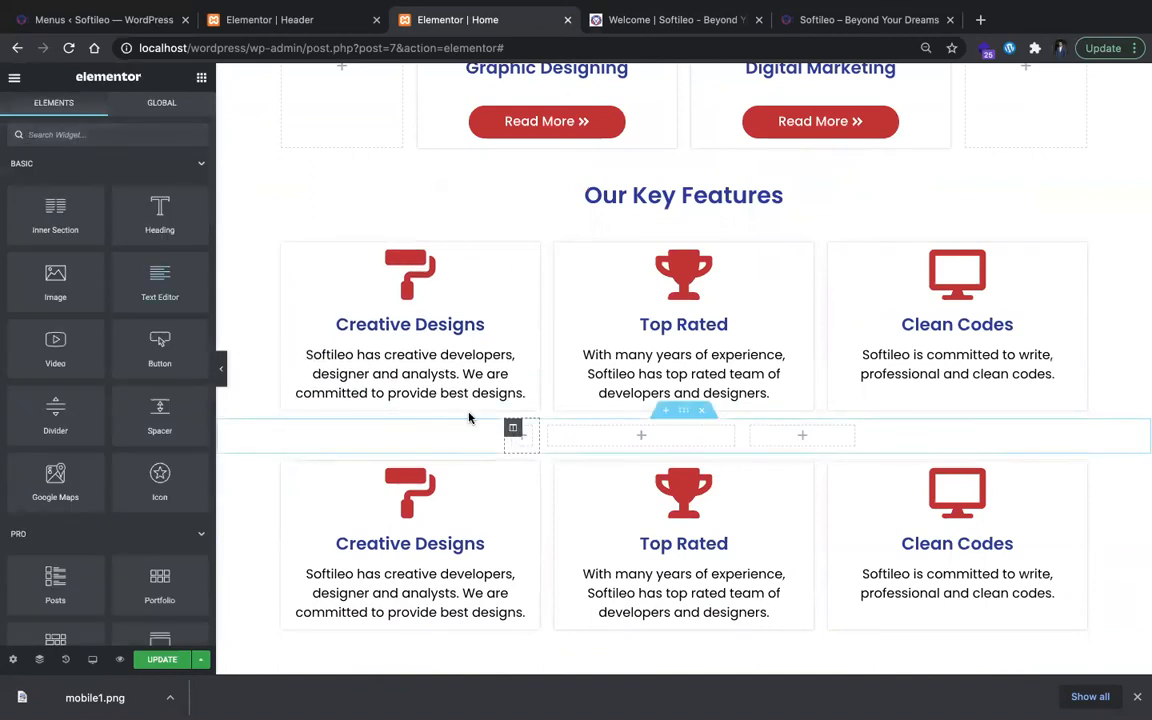
click(469, 418)
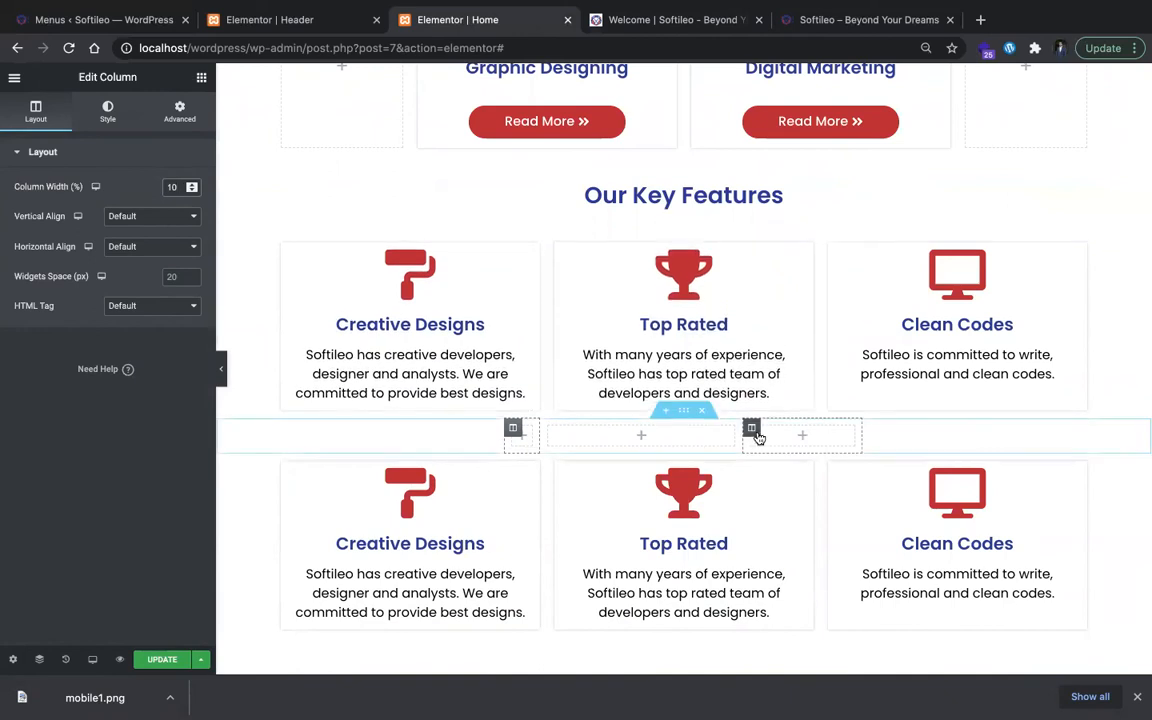
click(751, 429)
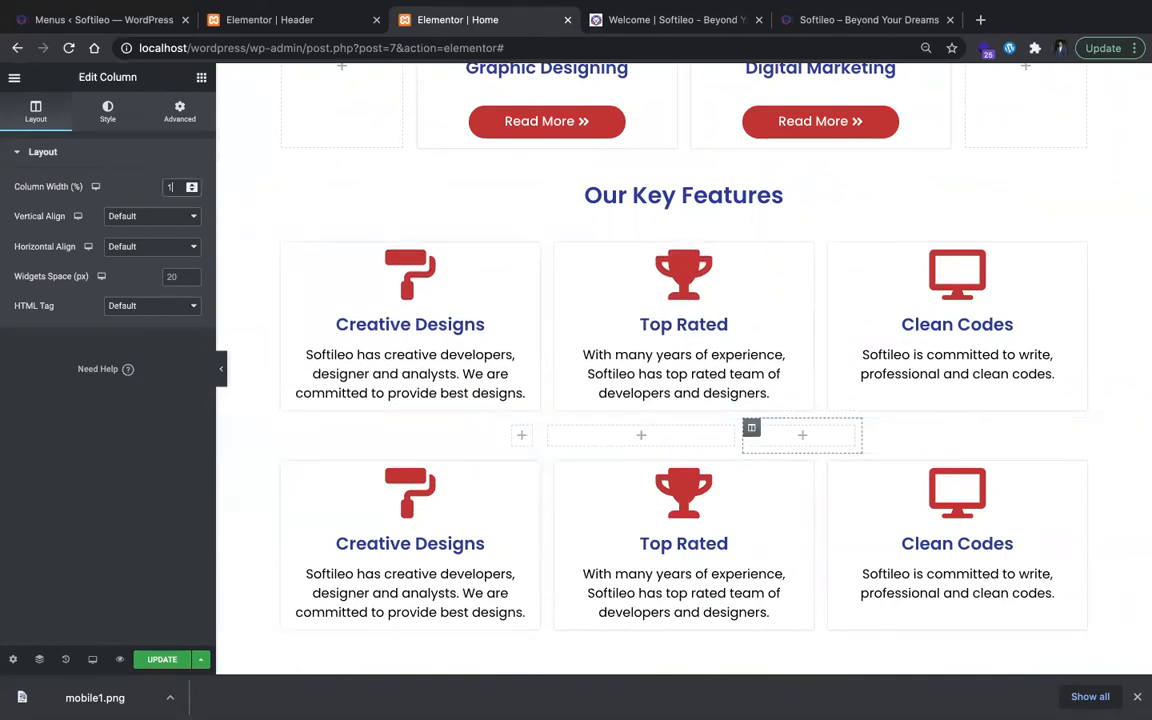
click(565, 431)
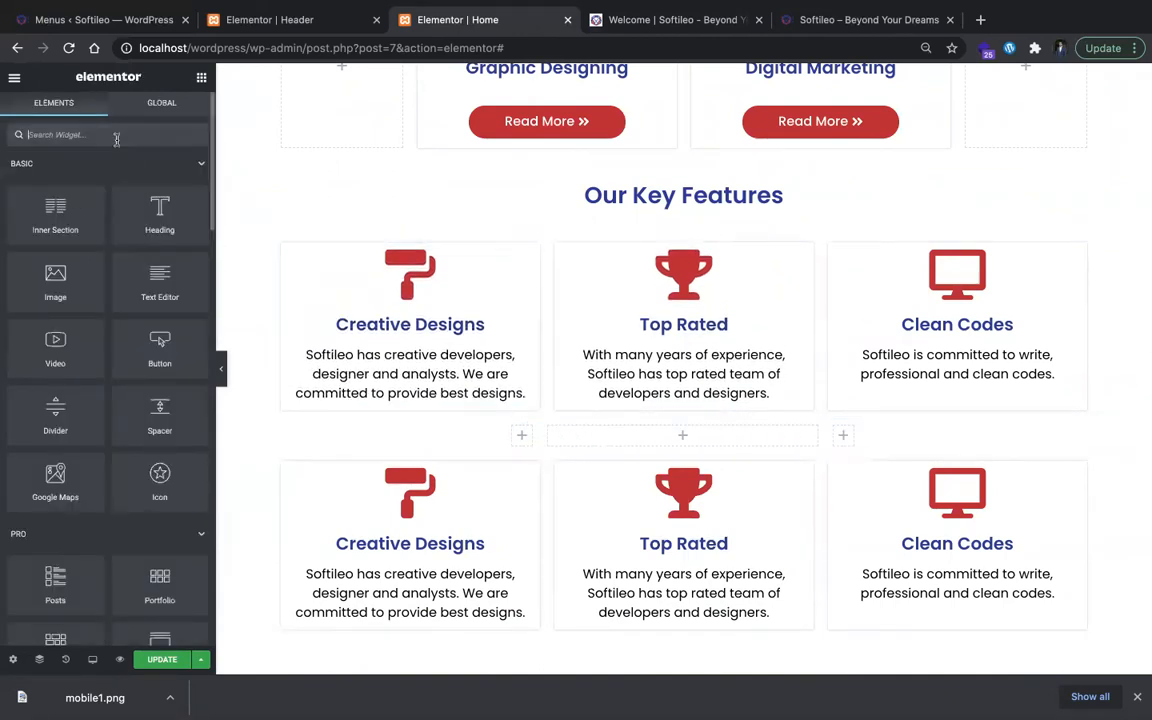
click(610, 438)
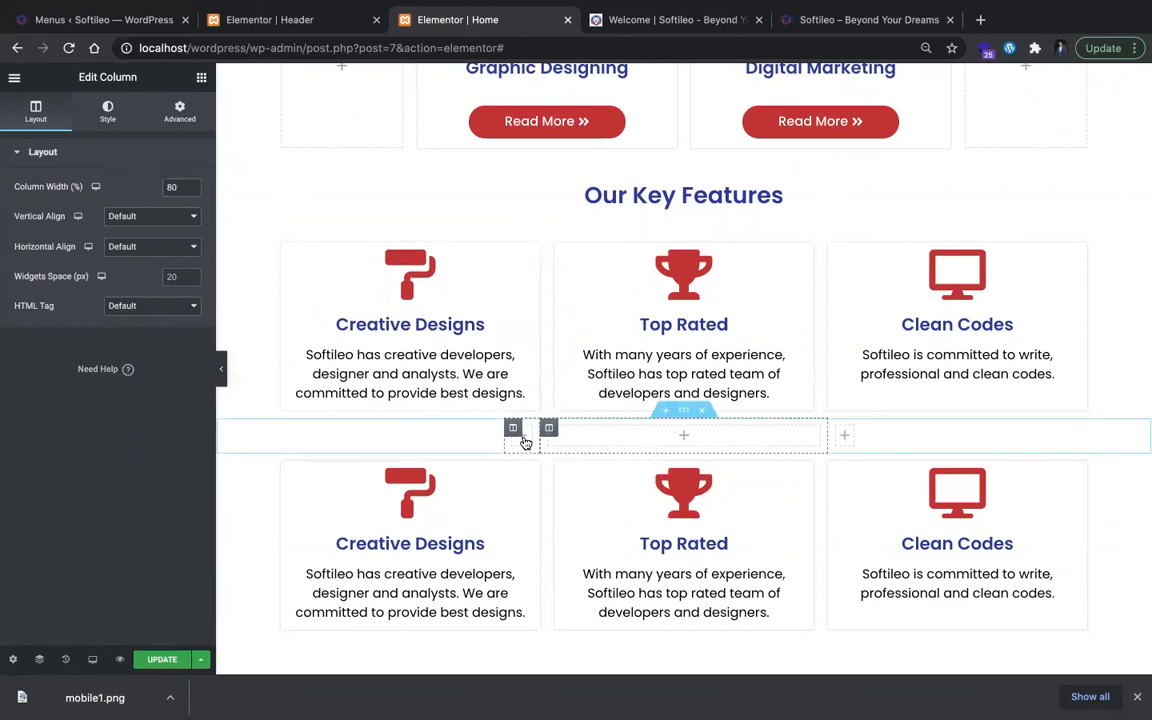
click(520, 441)
click(516, 434)
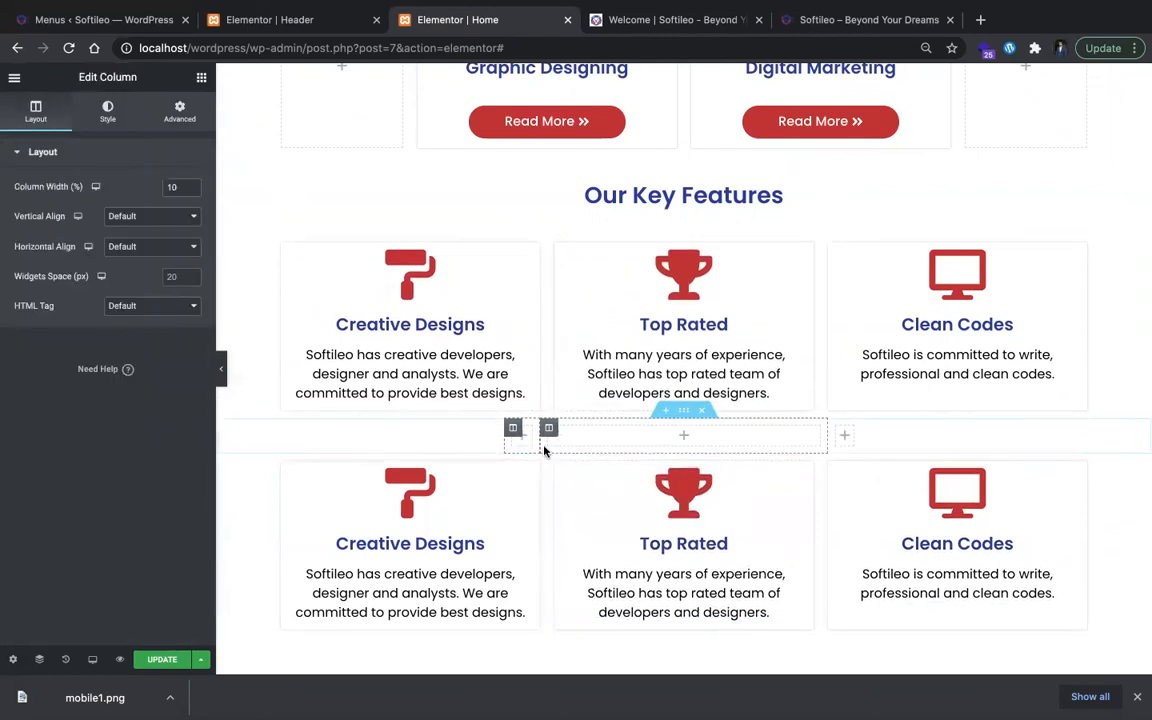
drag(472, 445, 465, 446)
click(731, 441)
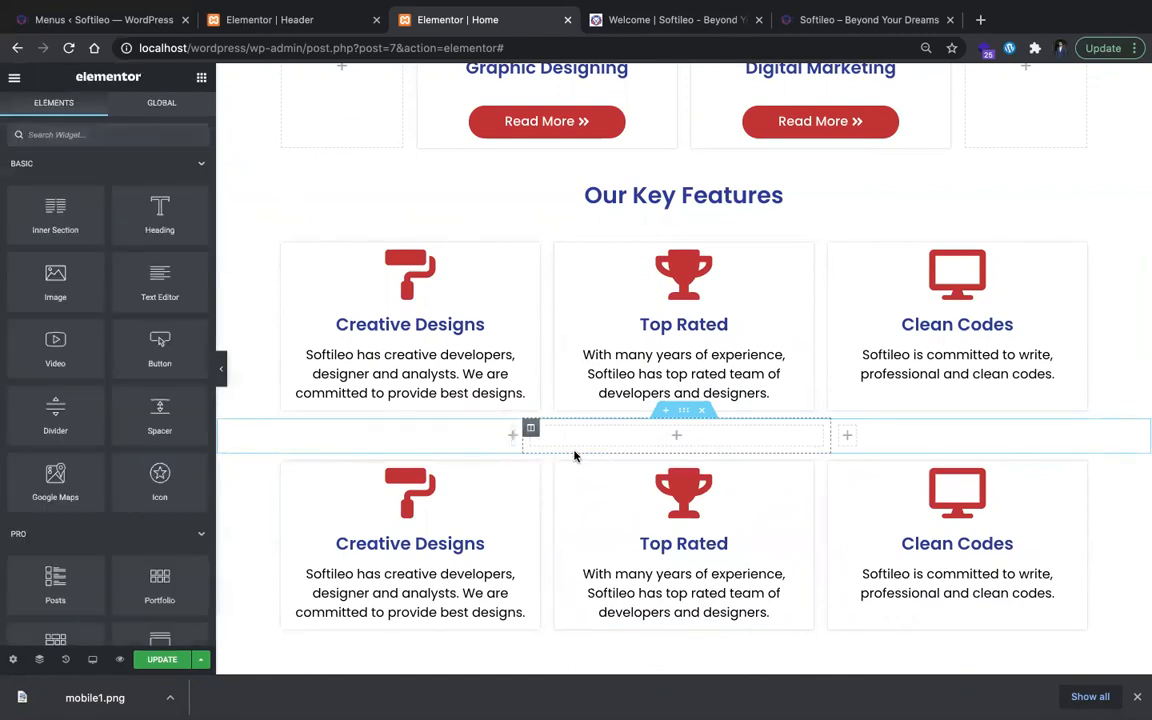
Step: Delete the narrow empty section between the two card rows and insert a fresh equal three-column section there
click(702, 415)
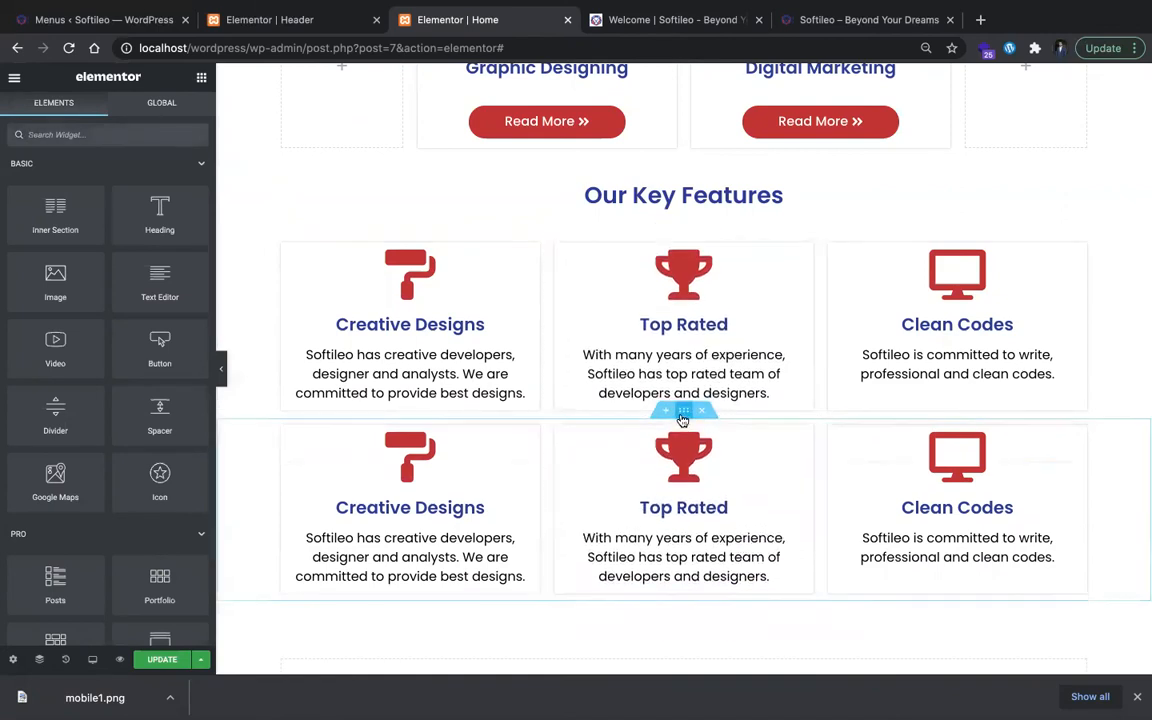
click(667, 412)
click(664, 481)
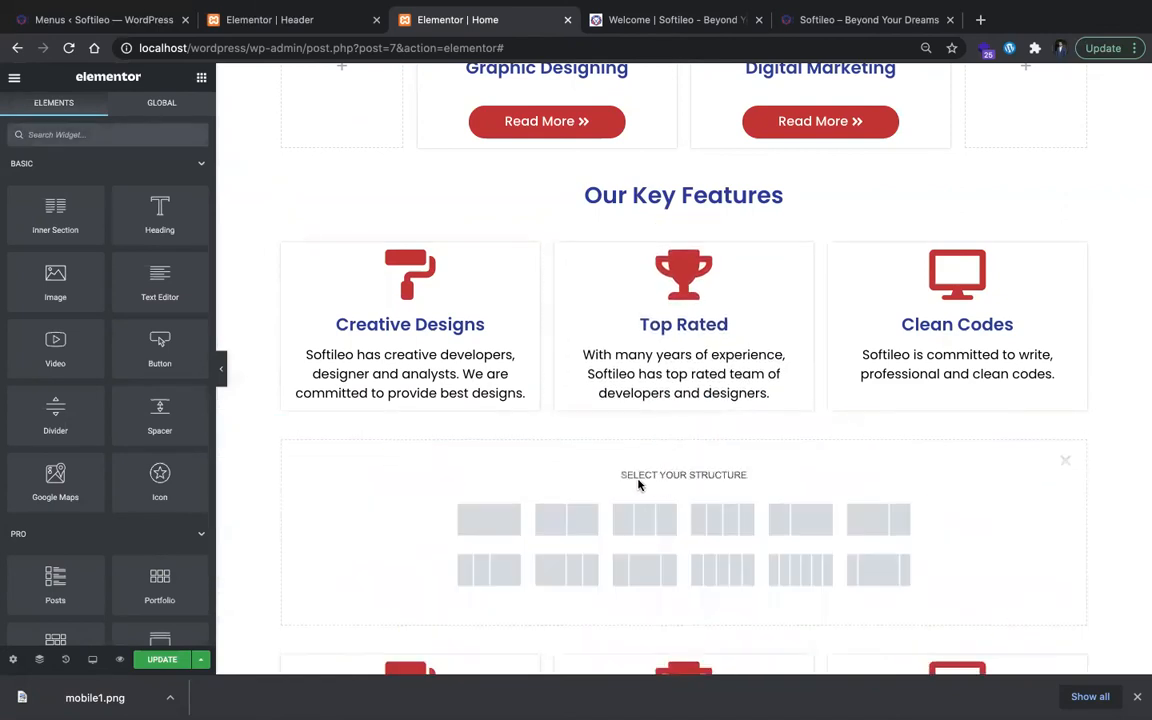
click(623, 512)
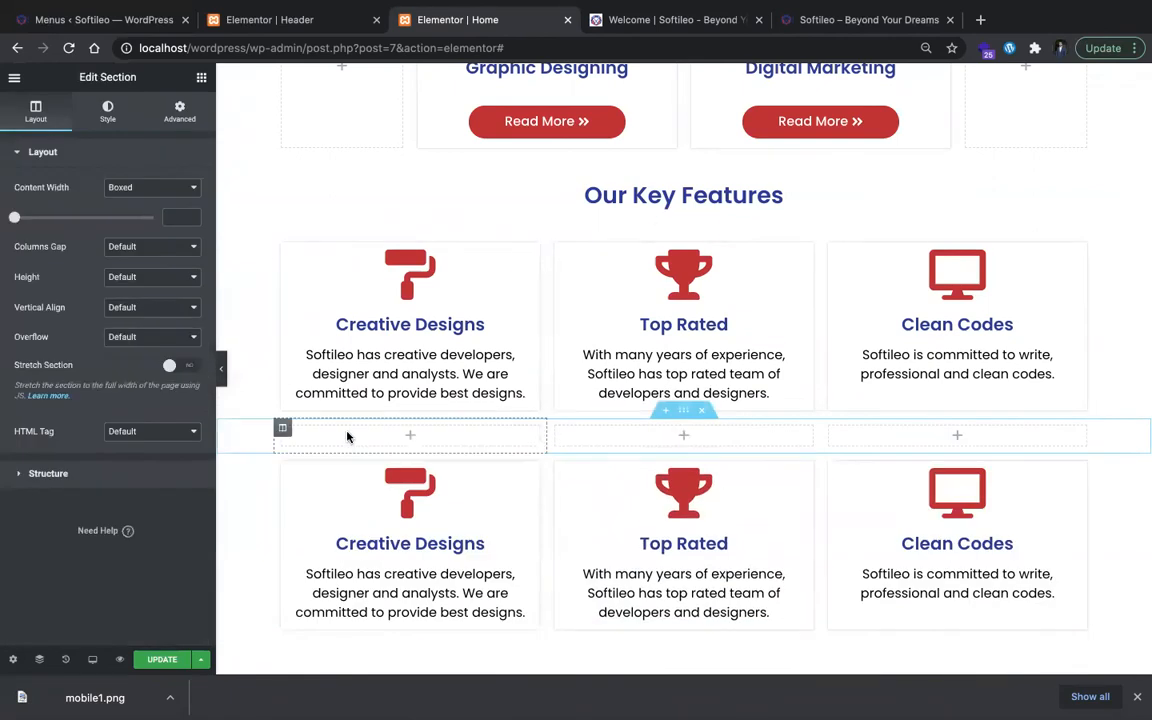
Step: Set the new section's two outer columns to 10% width and give the section 100 px top and bottom margins
click(282, 429)
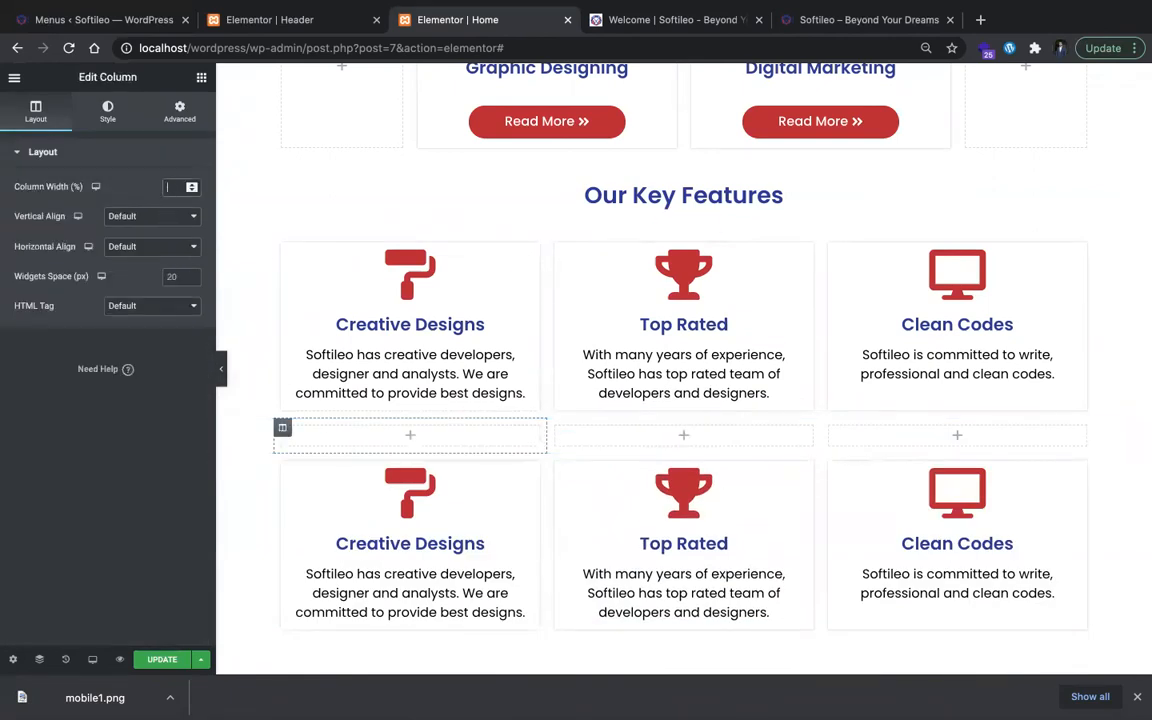
click(834, 442)
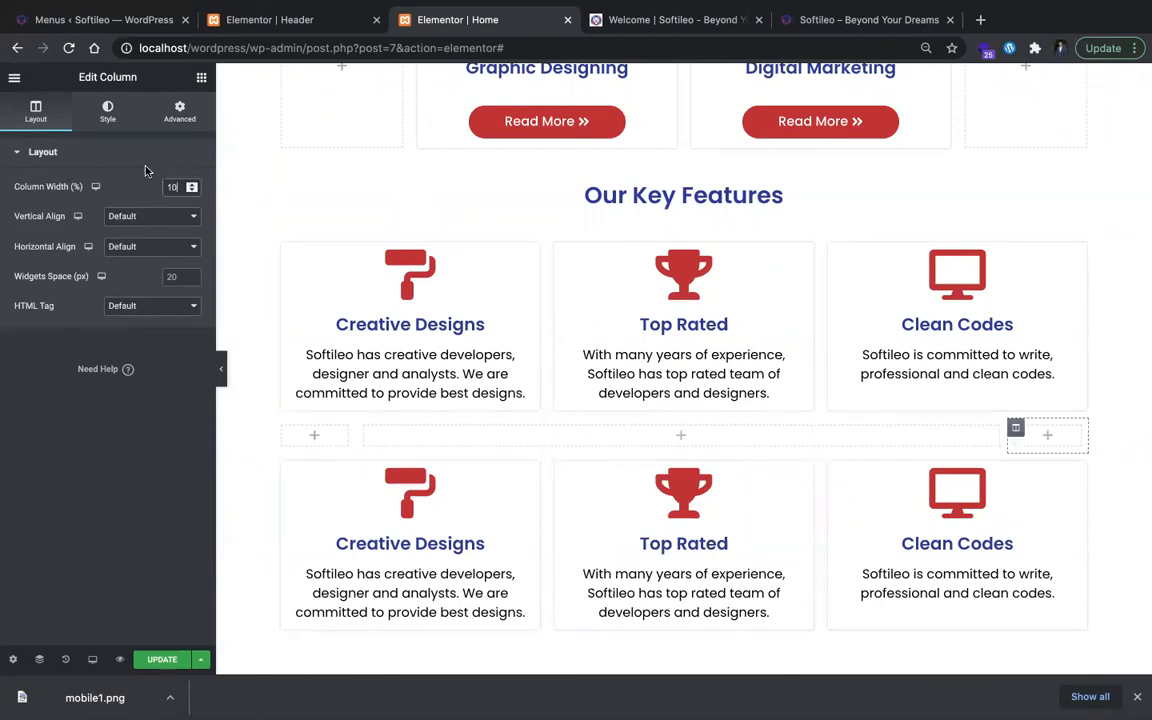
click(676, 412)
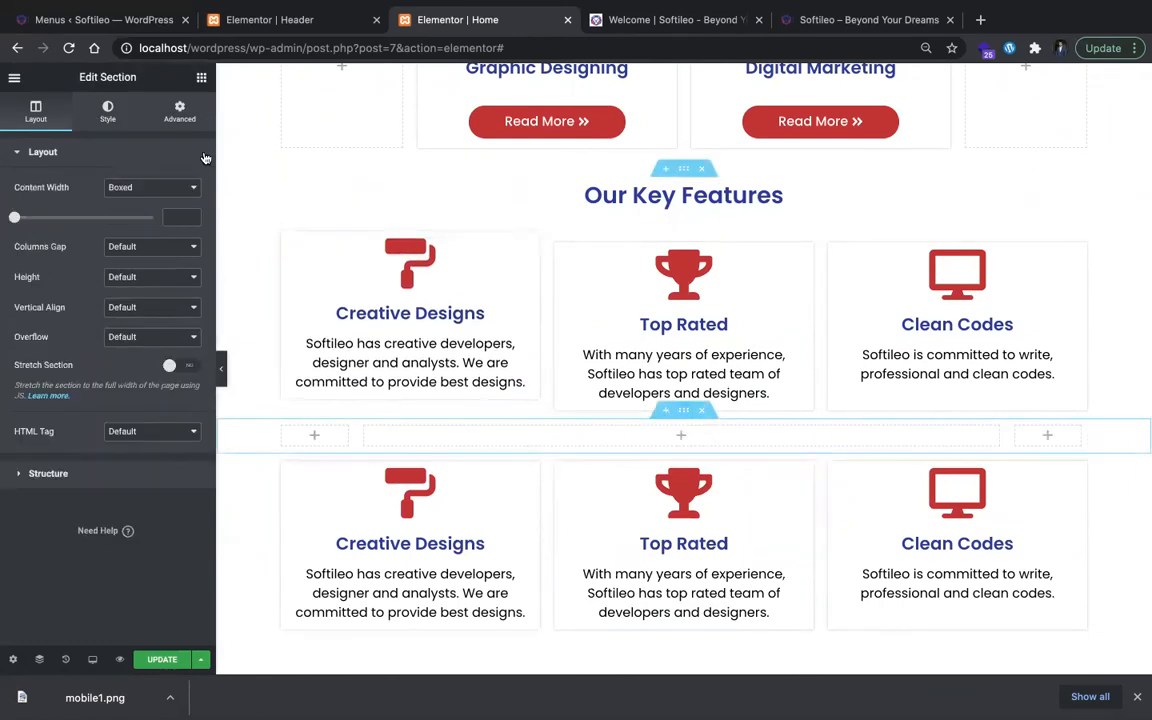
click(180, 110)
click(25, 204)
text(100)
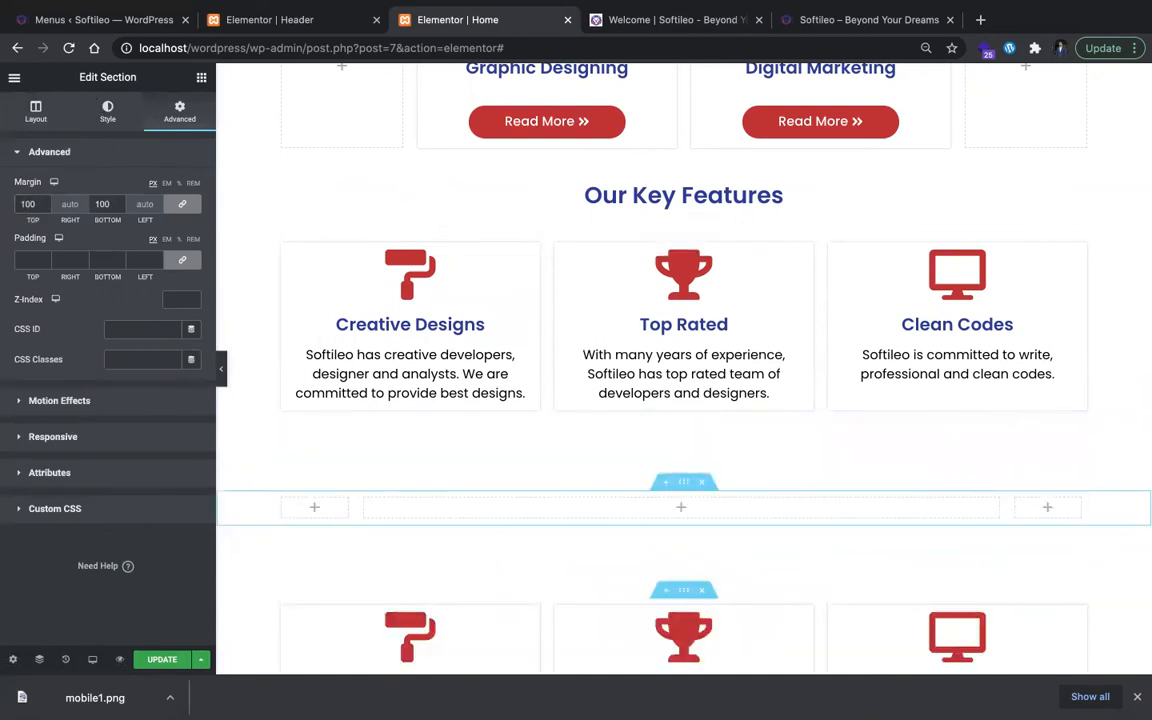
Step: Add an Image widget to the wide middle column and fill it with the uploaded mobile1.png
click(201, 78)
drag(69, 256, 598, 496)
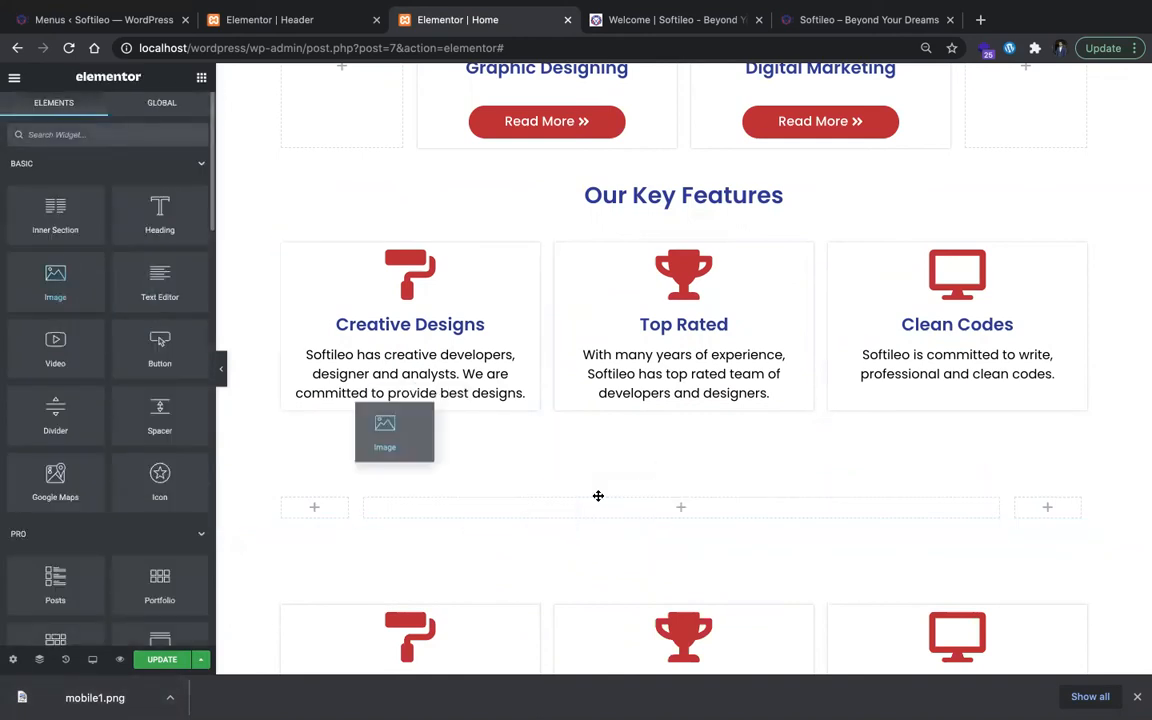
drag(55, 278, 586, 512)
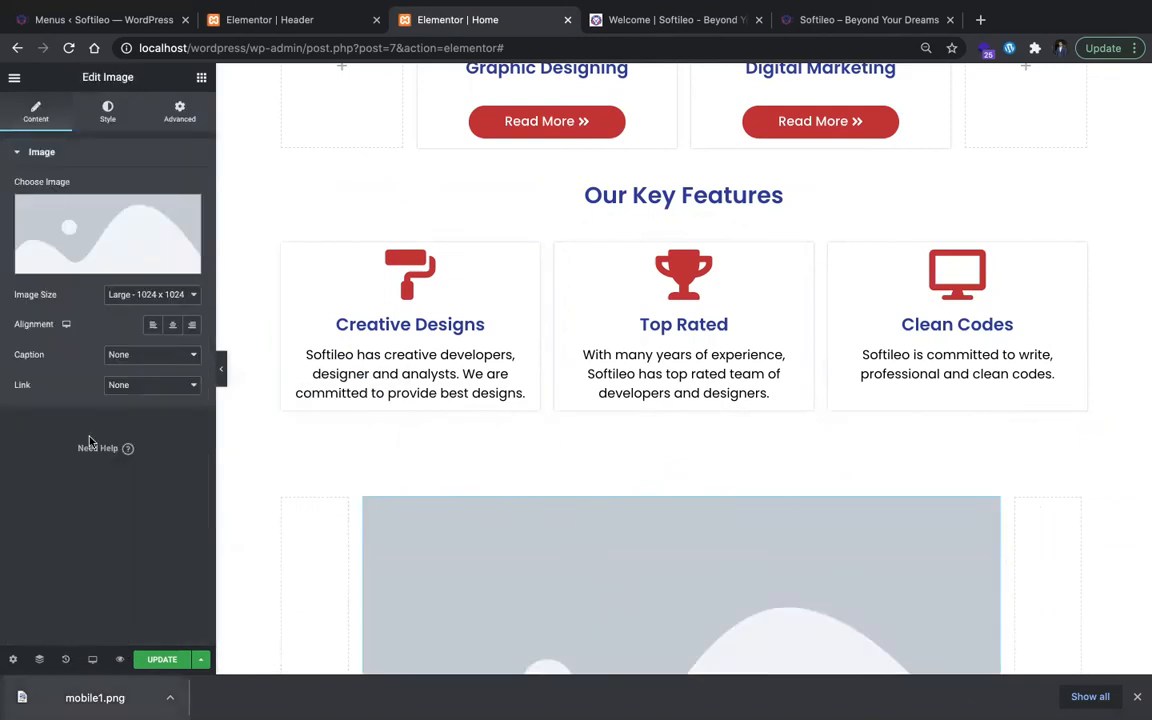
click(116, 244)
drag(95, 697, 362, 402)
click(1099, 634)
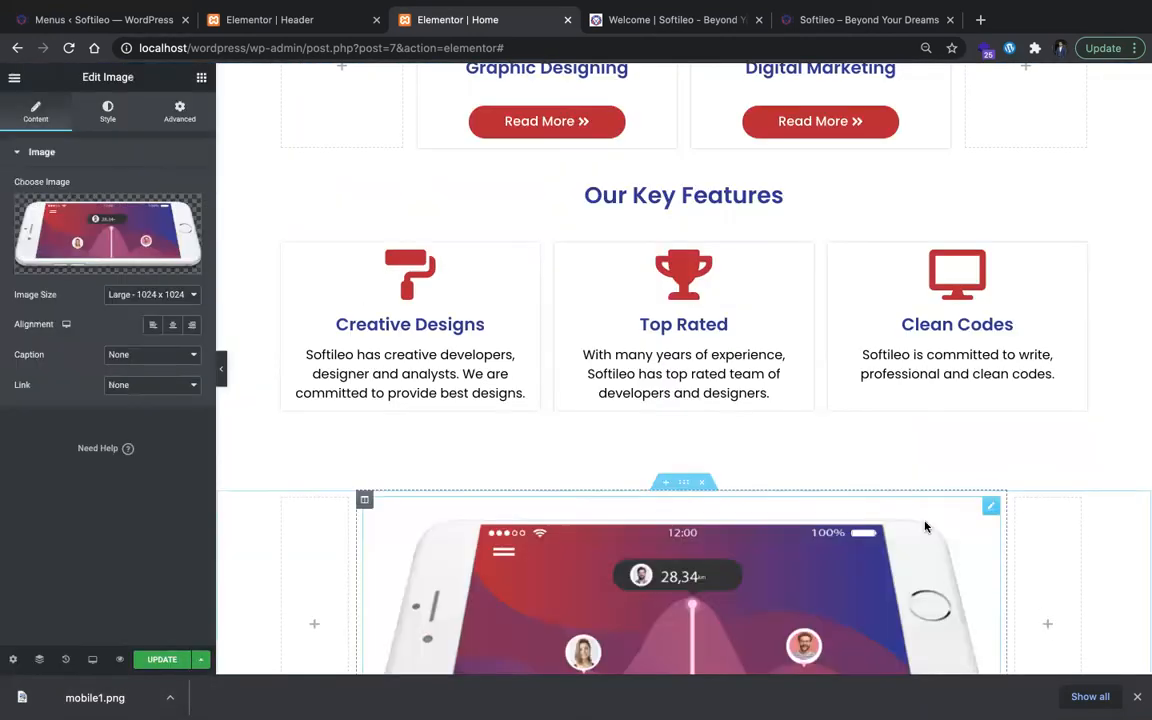
Step: Retitle the Creative Designs card below the phone mockup as "Secured Development", matching softileo.com
scroll(926, 525, down, 5)
scroll(942, 396, up, 1)
scroll(942, 396, down, 4)
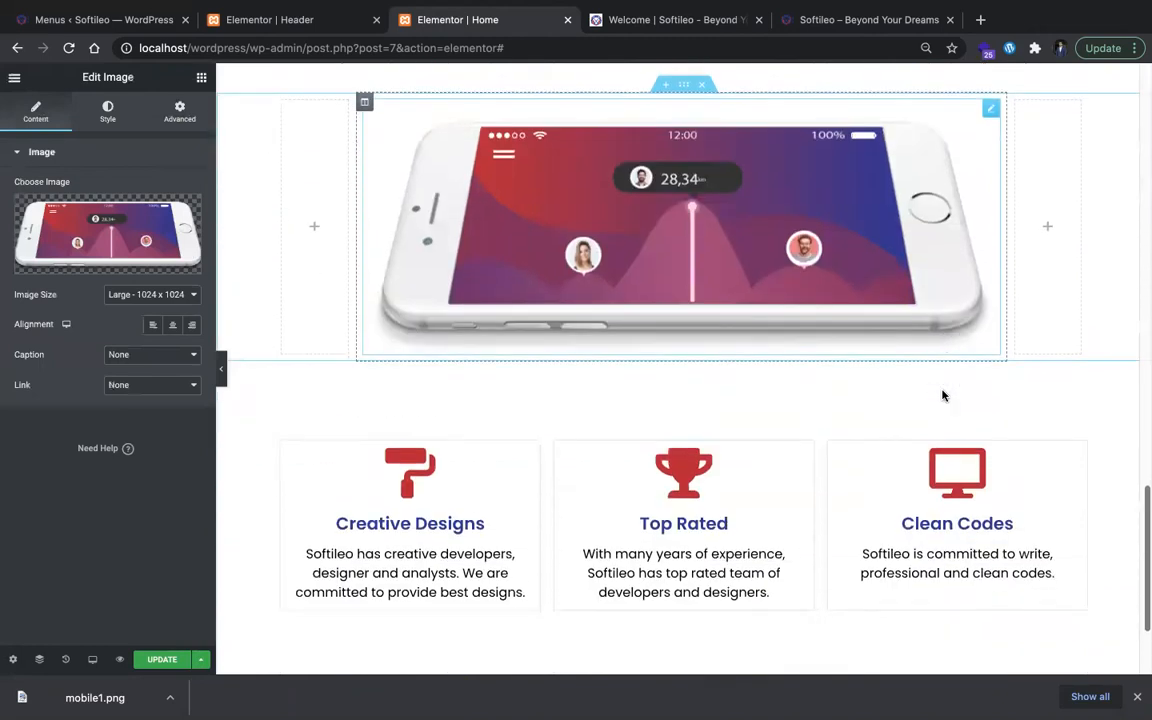
click(404, 393)
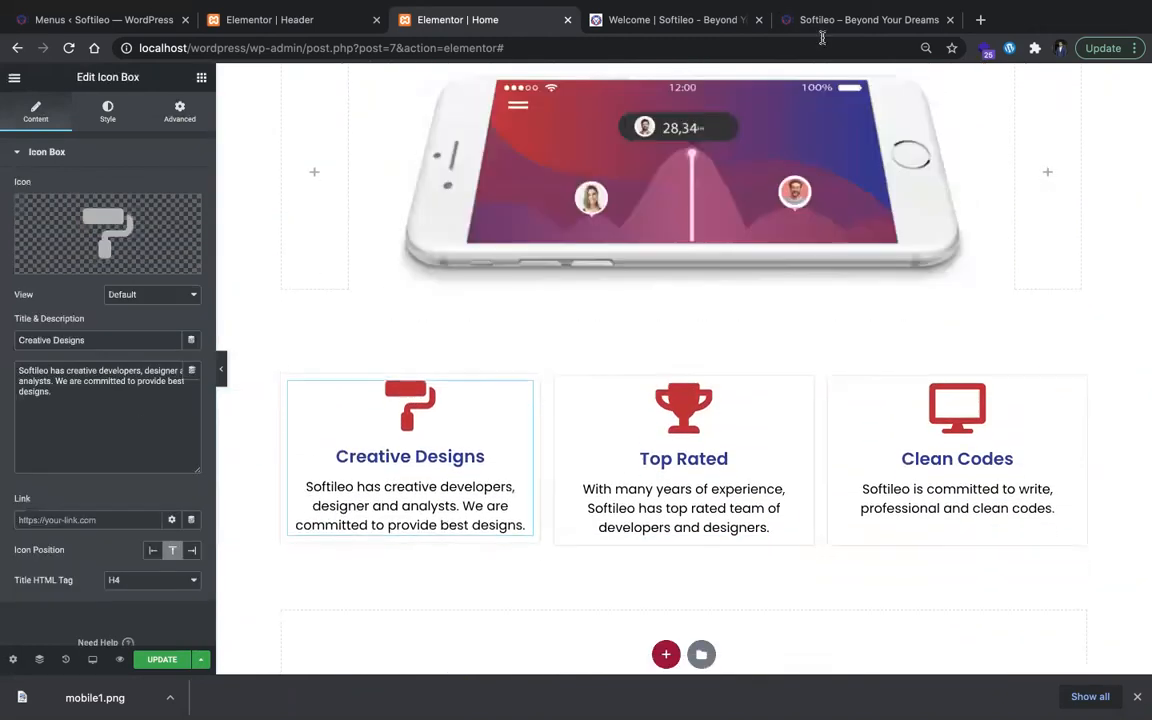
click(823, 20)
scroll(420, 431, down, 1)
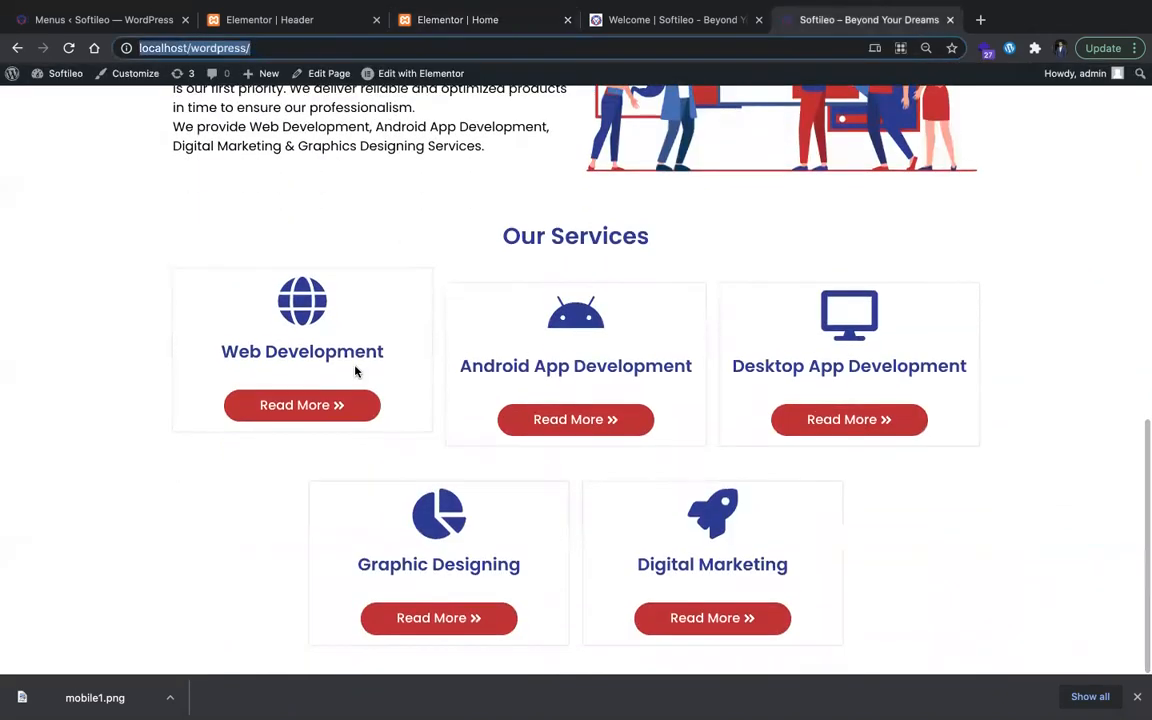
click(673, 20)
scroll(632, 317, down, 5)
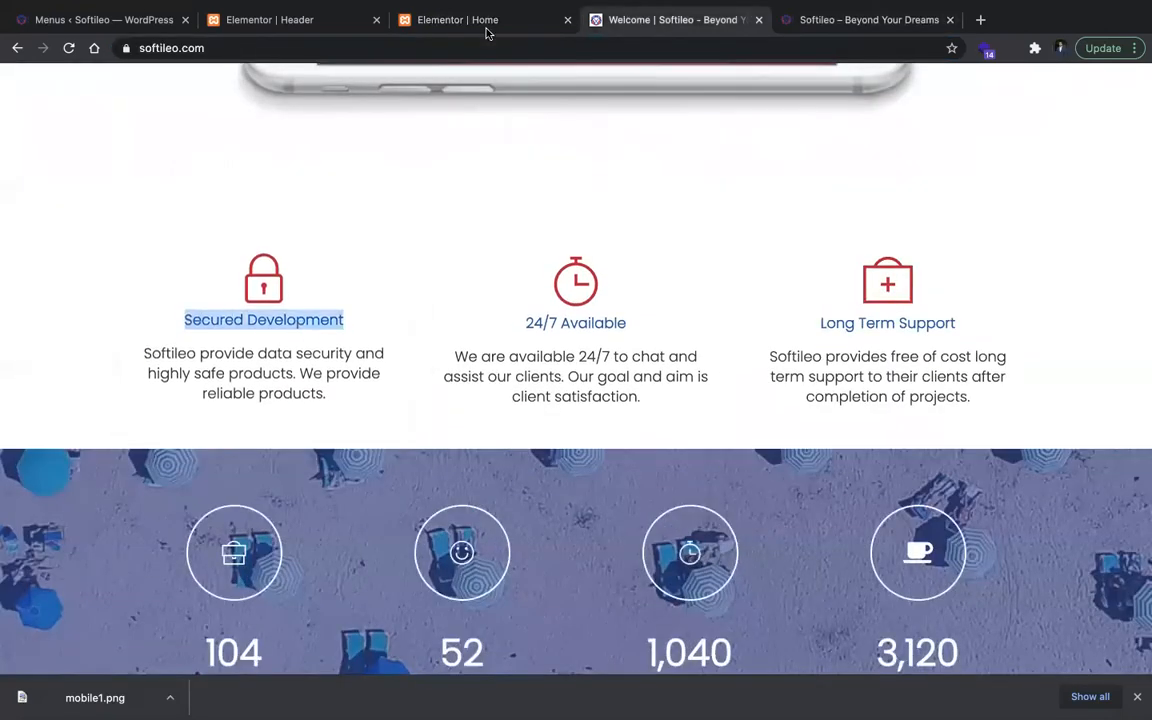
click(455, 22)
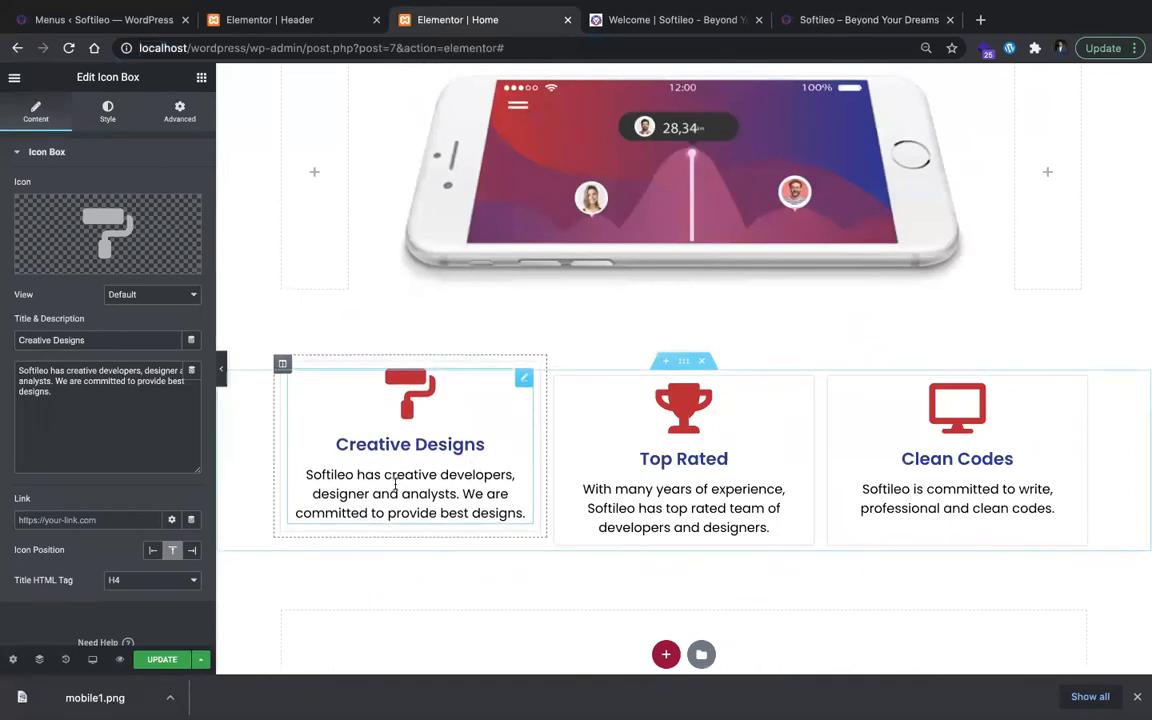
triple_click(155, 345)
text(Secured Development)
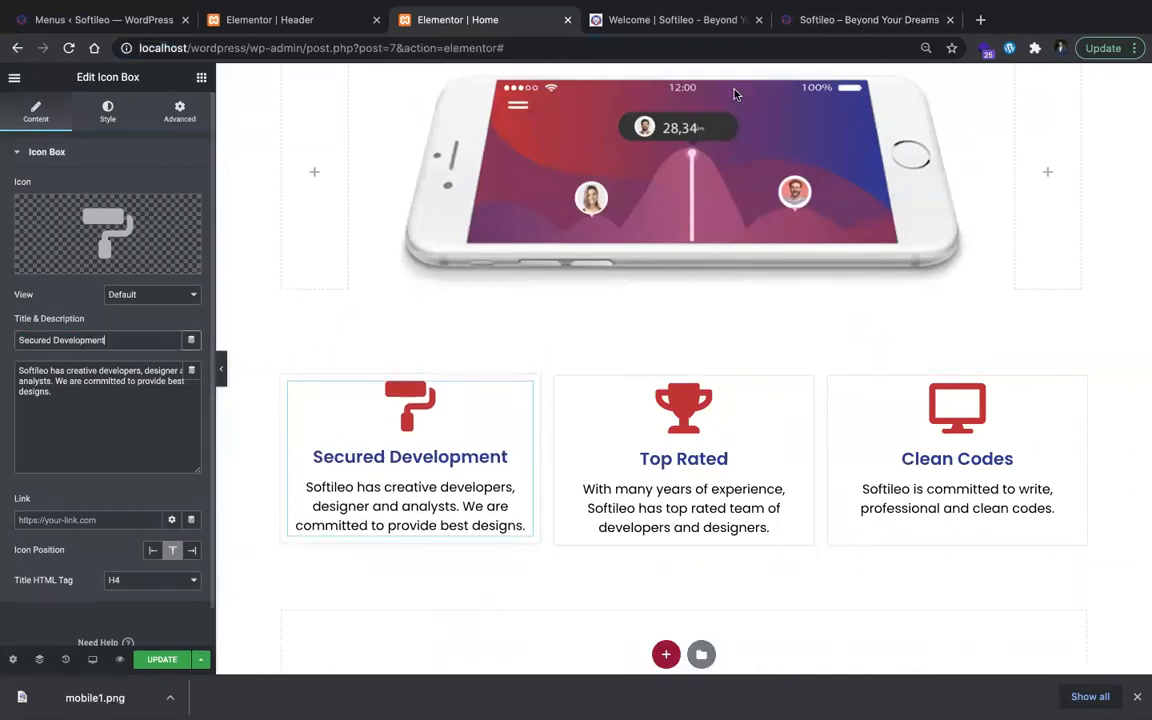
Step: Replace the Secured Development card's description with the matching text from softileo.com, "Softileo provide data security and highly safe products. We provide reliable products."
click(706, 22)
triple_click(275, 352)
key(super+c)
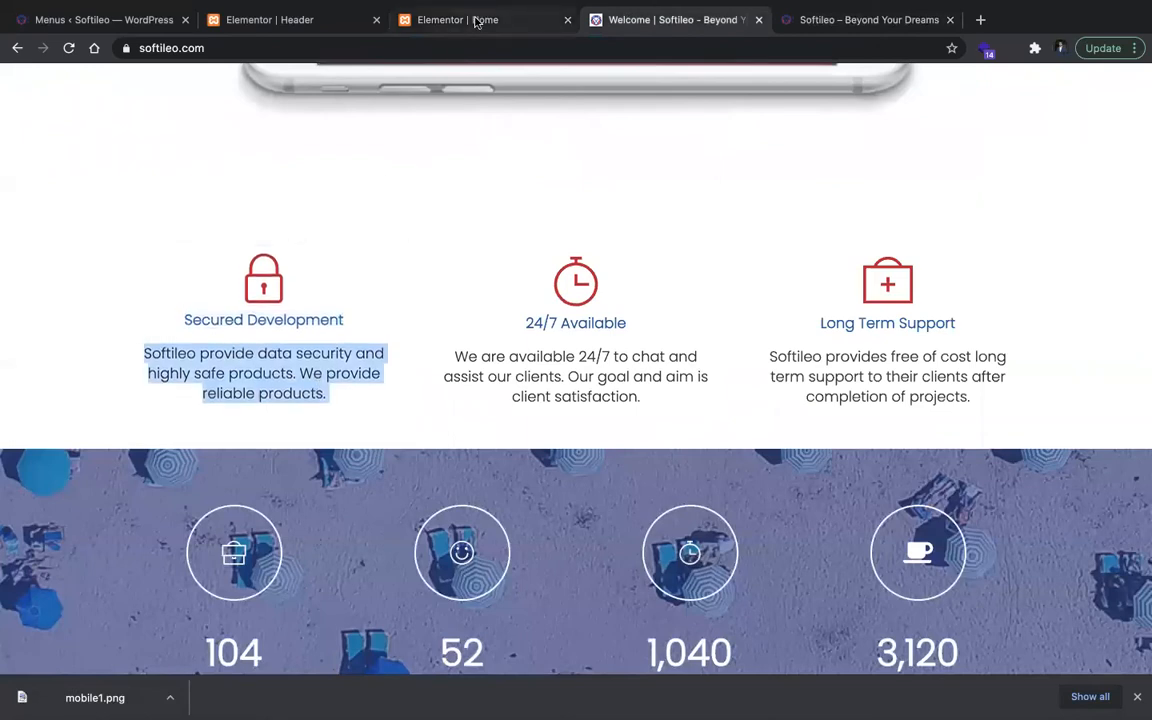
click(476, 20)
triple_click(173, 384)
key(super+v)
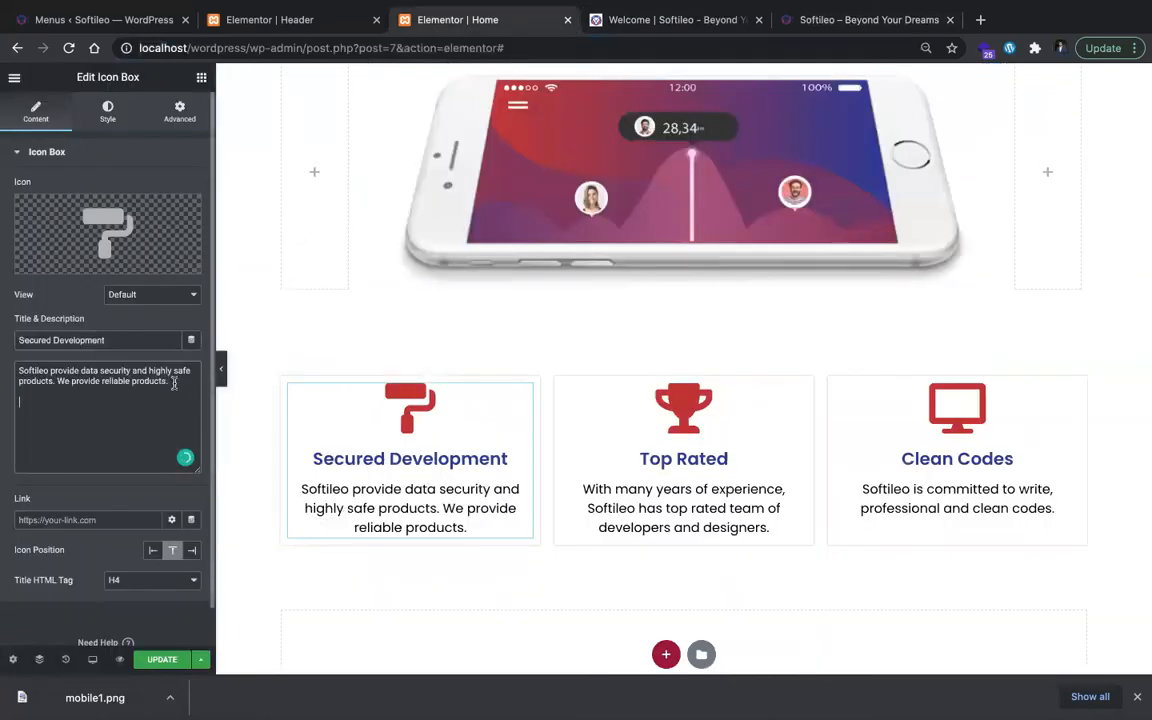
Step: Retitle the Top Rated card below the phone mockup as "24/7 Available" in plain text, copied from softileo.com
key(ctrl+Tab)
click(581, 320)
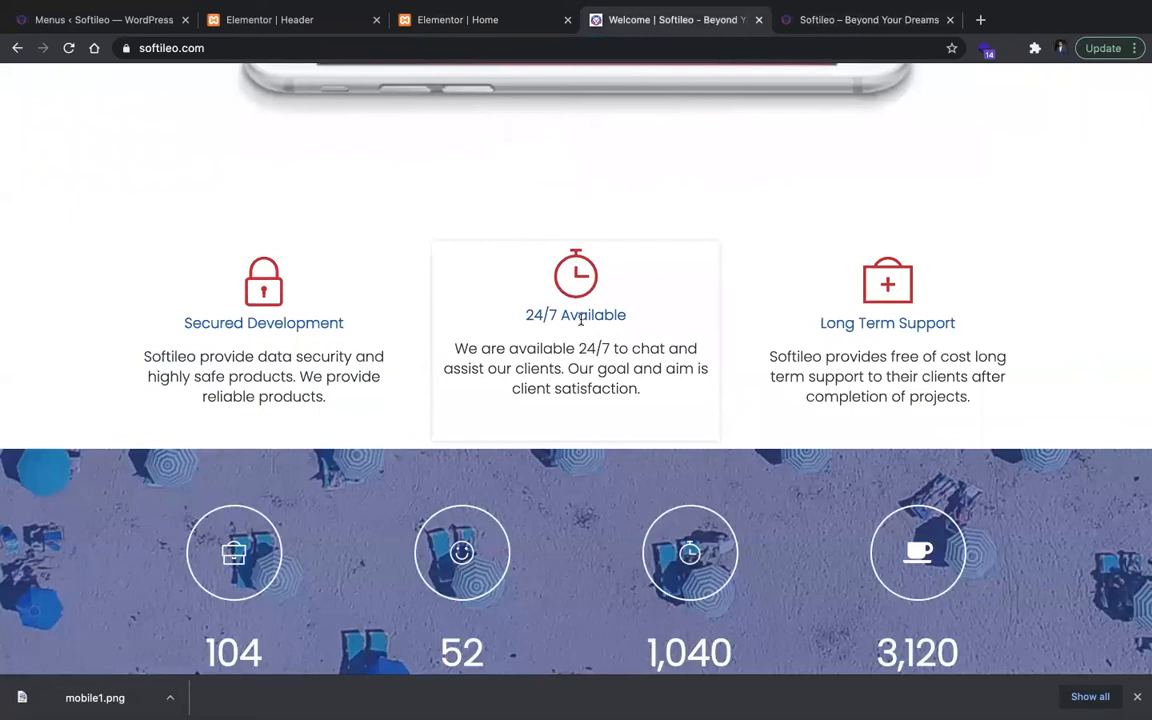
click(500, 24)
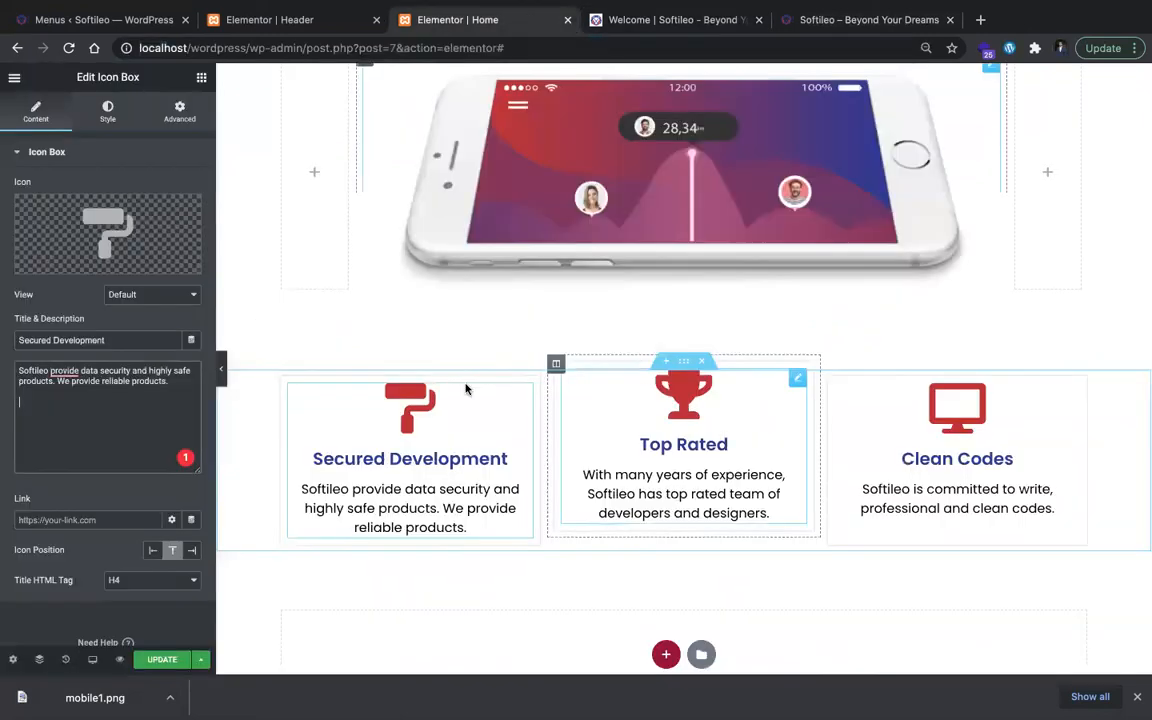
click(660, 441)
triple_click(660, 441)
text(24/7 Available)
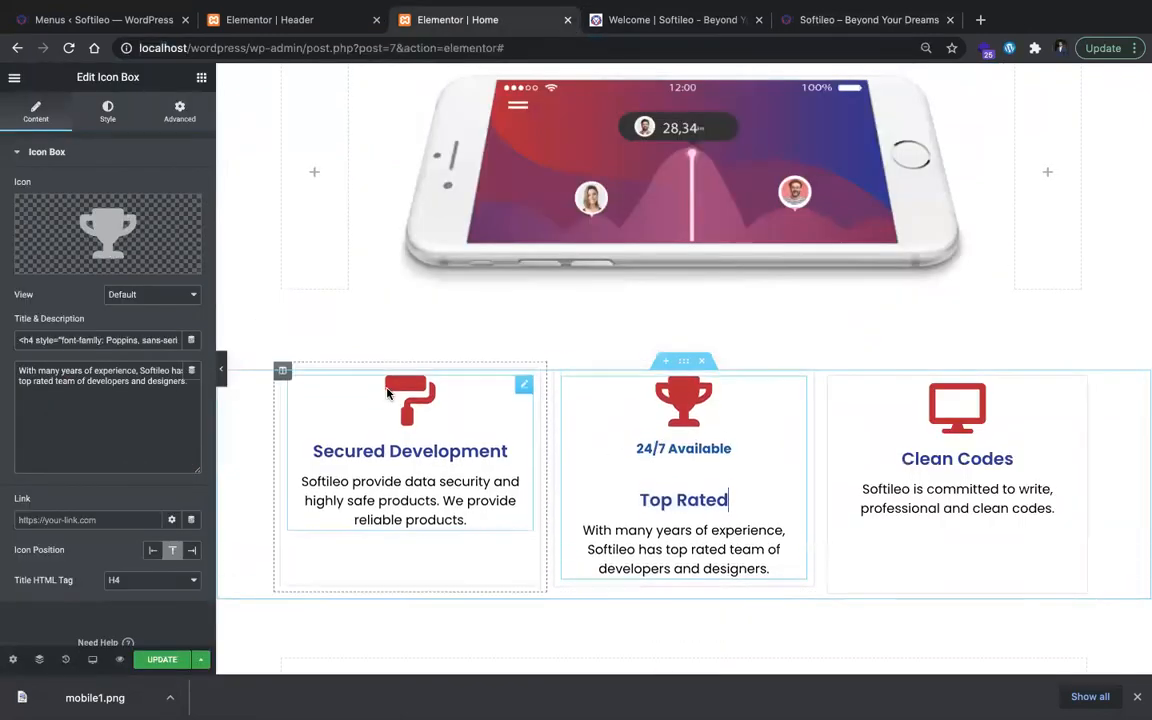
key(BackSpace)
click(147, 341)
text(24/7 Available)
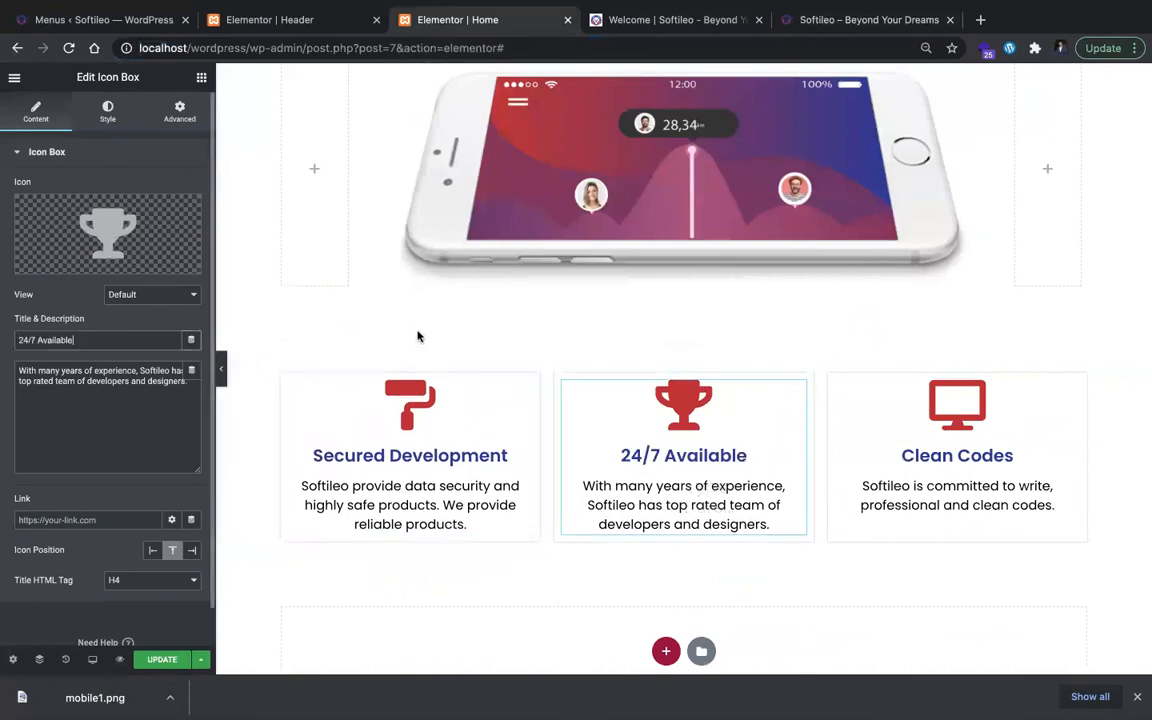
Step: Replace the 24/7 Available card's description with softileo.com's text, "We are available 24/7 to chat and assist our clients. Our goal and aim is client satisfaction."
click(650, 20)
triple_click(540, 382)
key(super+c)
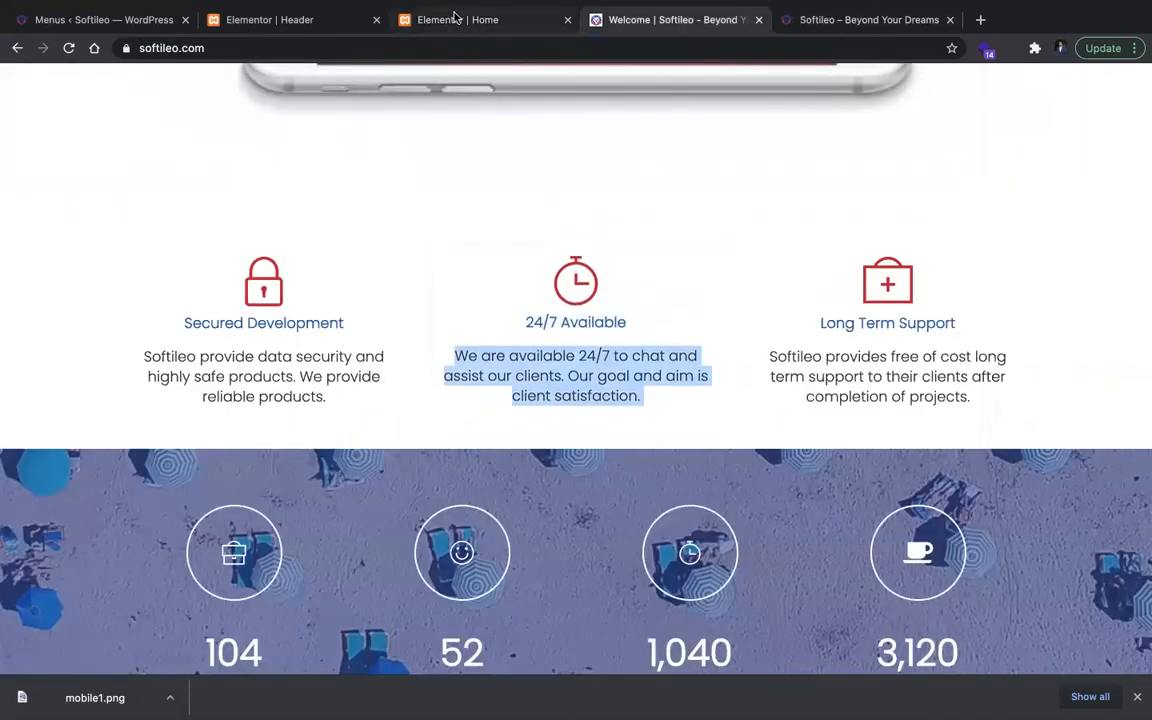
click(457, 18)
key(super+a)
key(super+v)
Step: Retitle the Clean Codes card below the phone mockup as "Long Term Support", copied from softileo.com
click(675, 20)
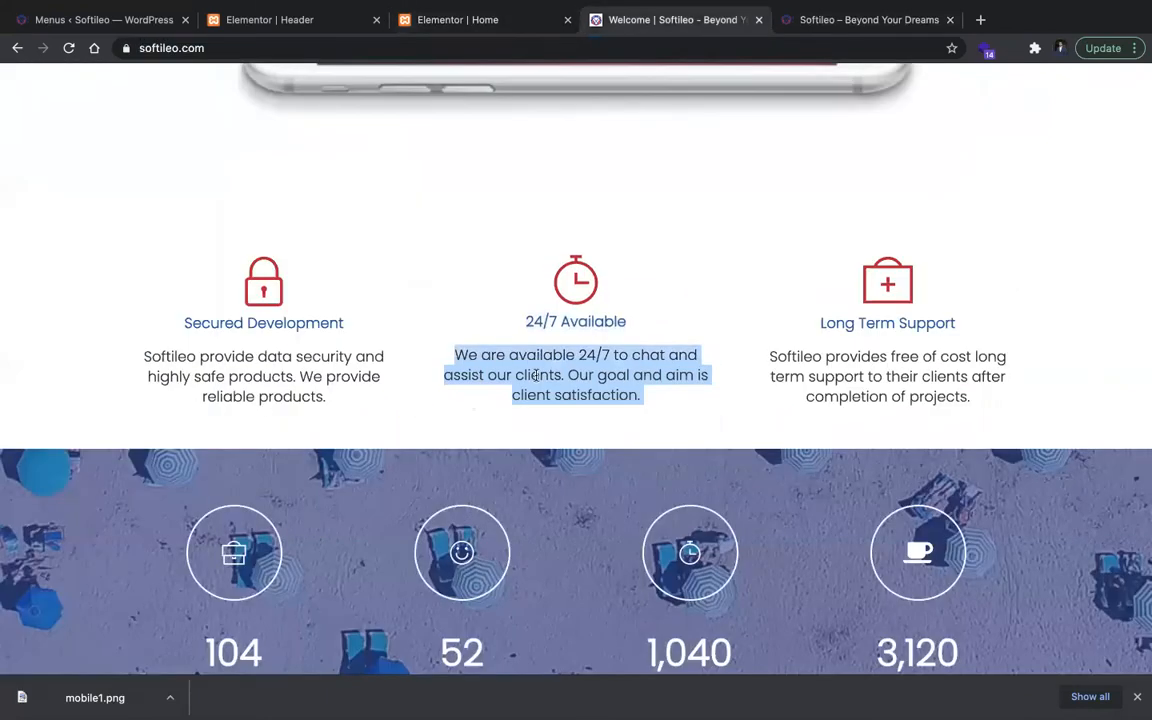
double_click(903, 314)
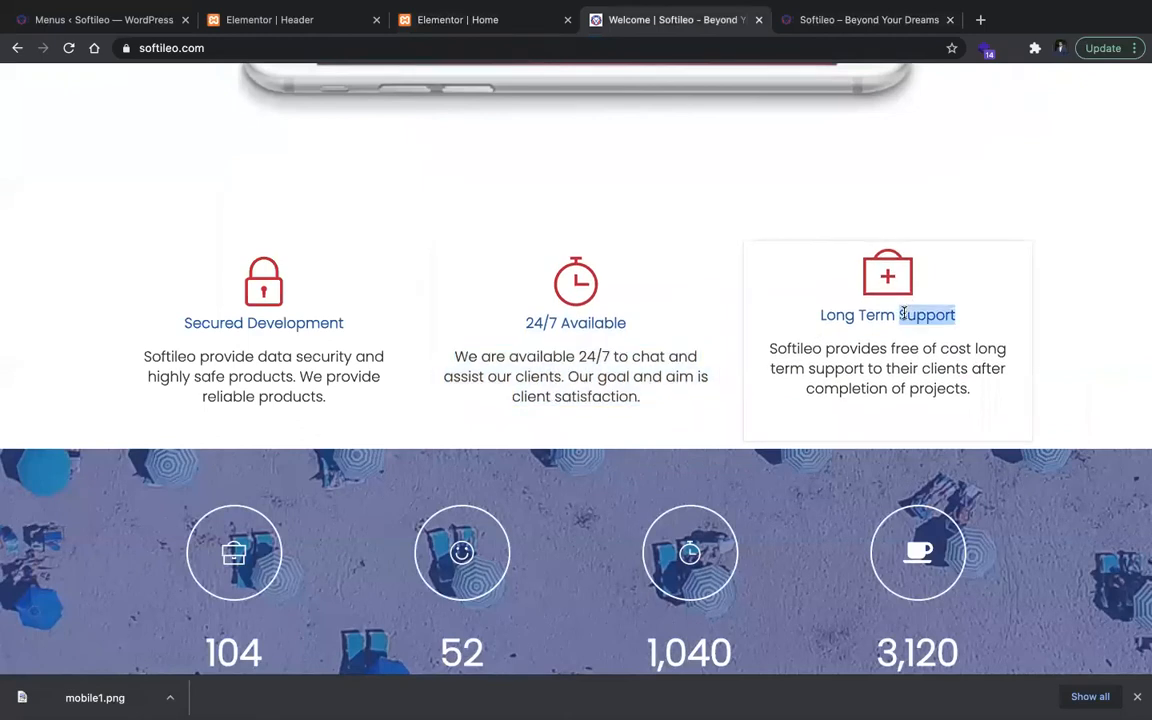
click(497, 14)
click(148, 345)
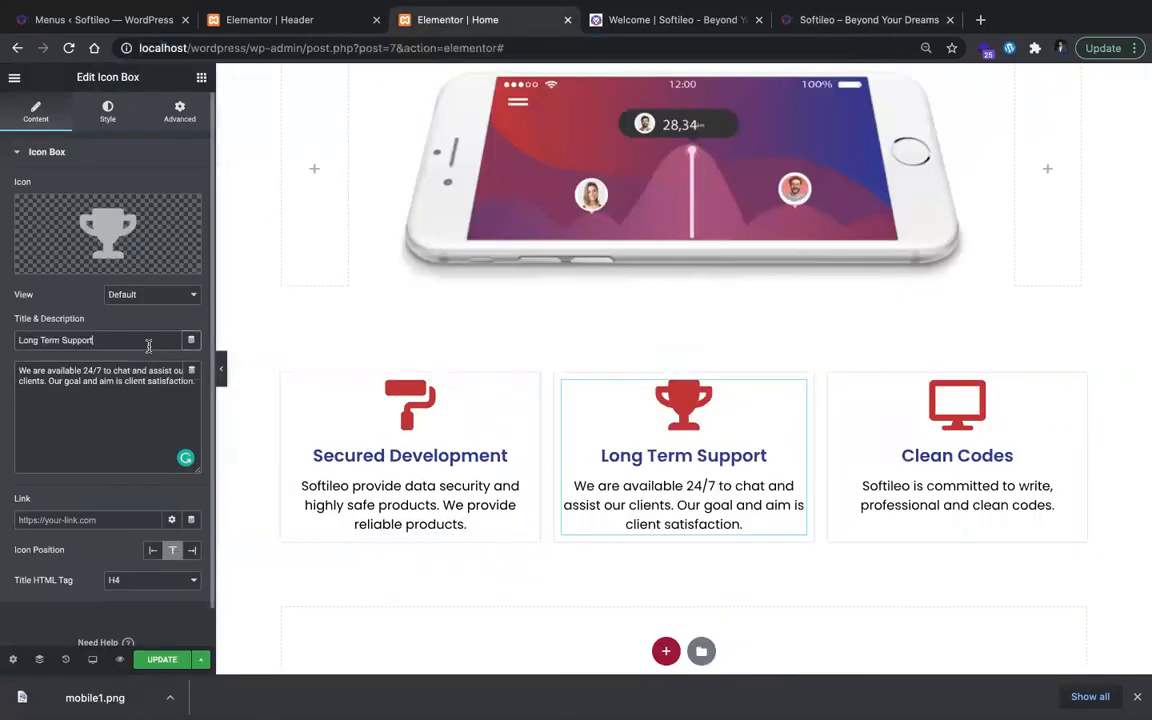
click(929, 440)
triple_click(105, 342)
Step: Replace the Long Term Support card's description with softileo.com's text, "Softileo provides free of cost long term support to their clients after completion of projects."
key(ctrl+Tab)
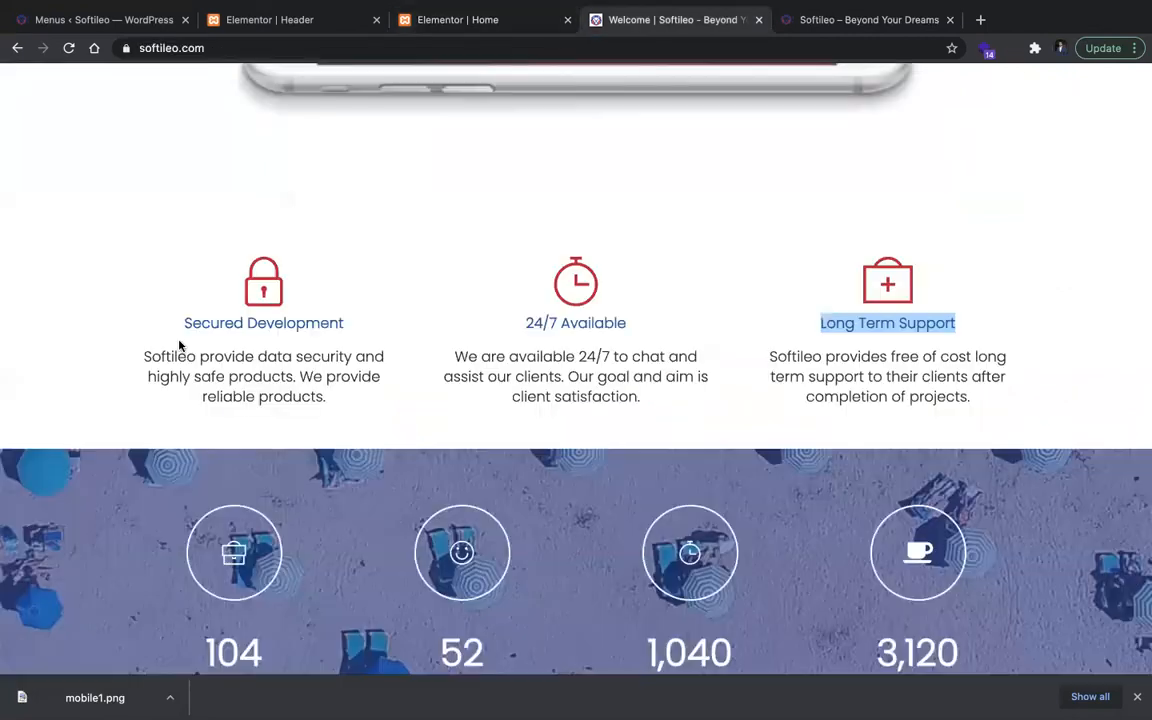
triple_click(888, 376)
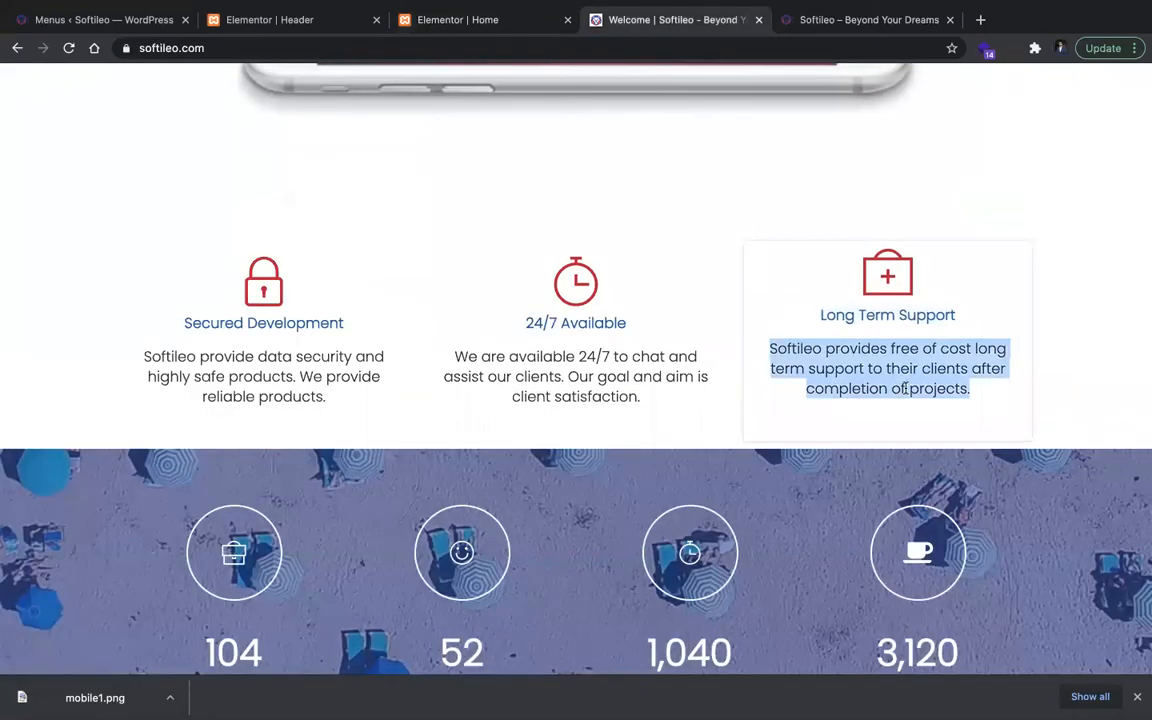
click(478, 19)
key(ctrl+v)
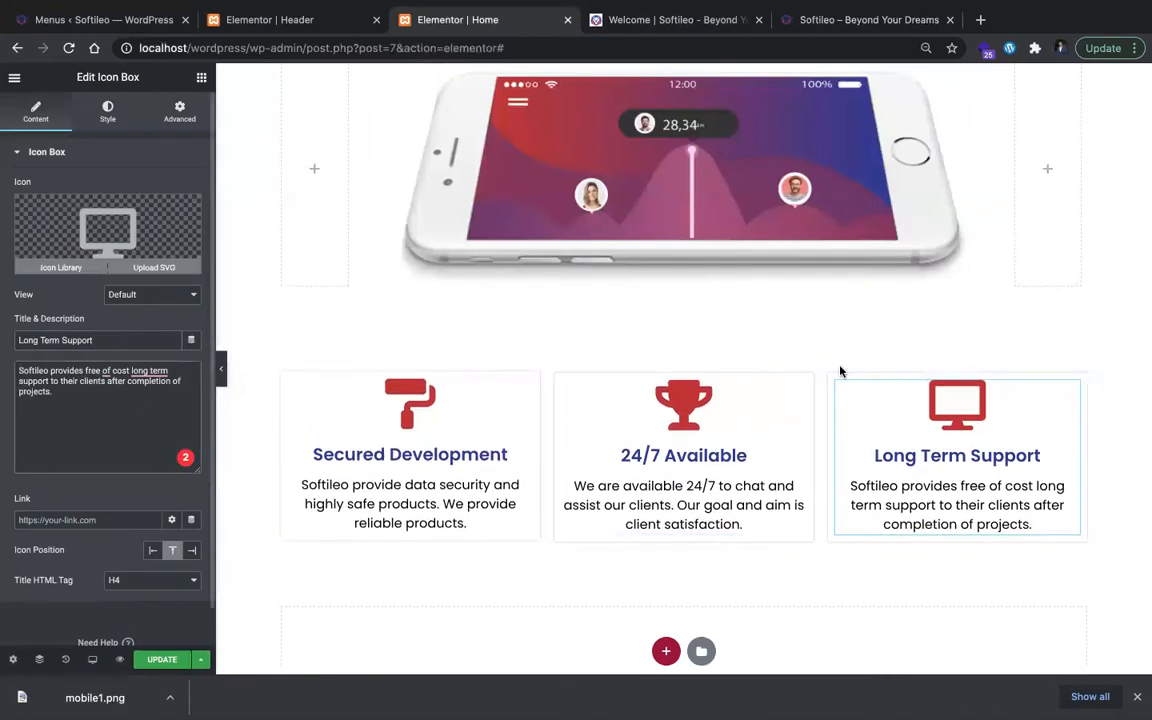
Step: Replace the Long Term Support card's icon with the First aid icon from the icon library
click(165, 243)
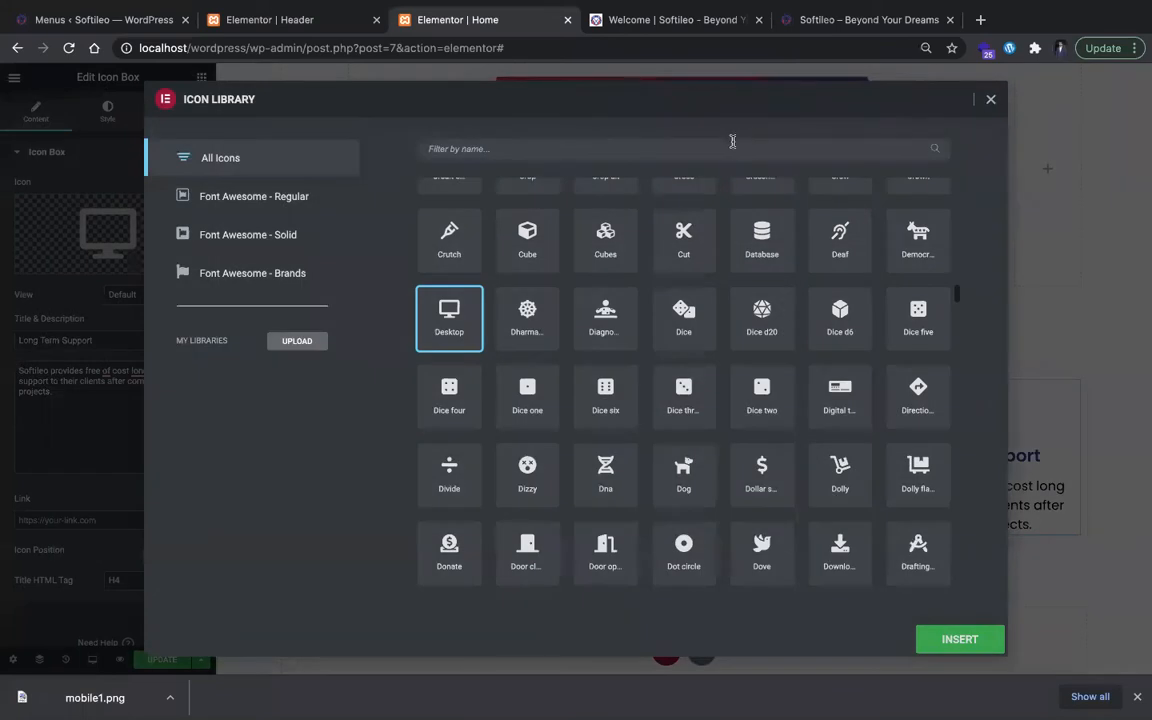
text(supp)
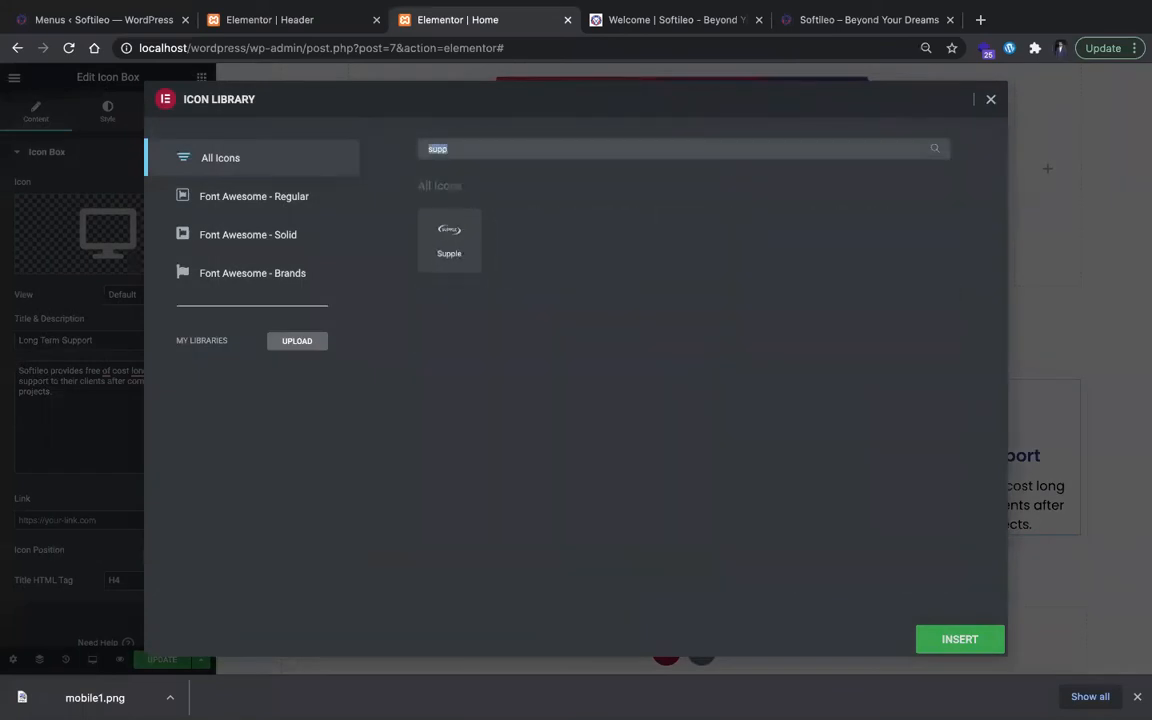
text(mic)
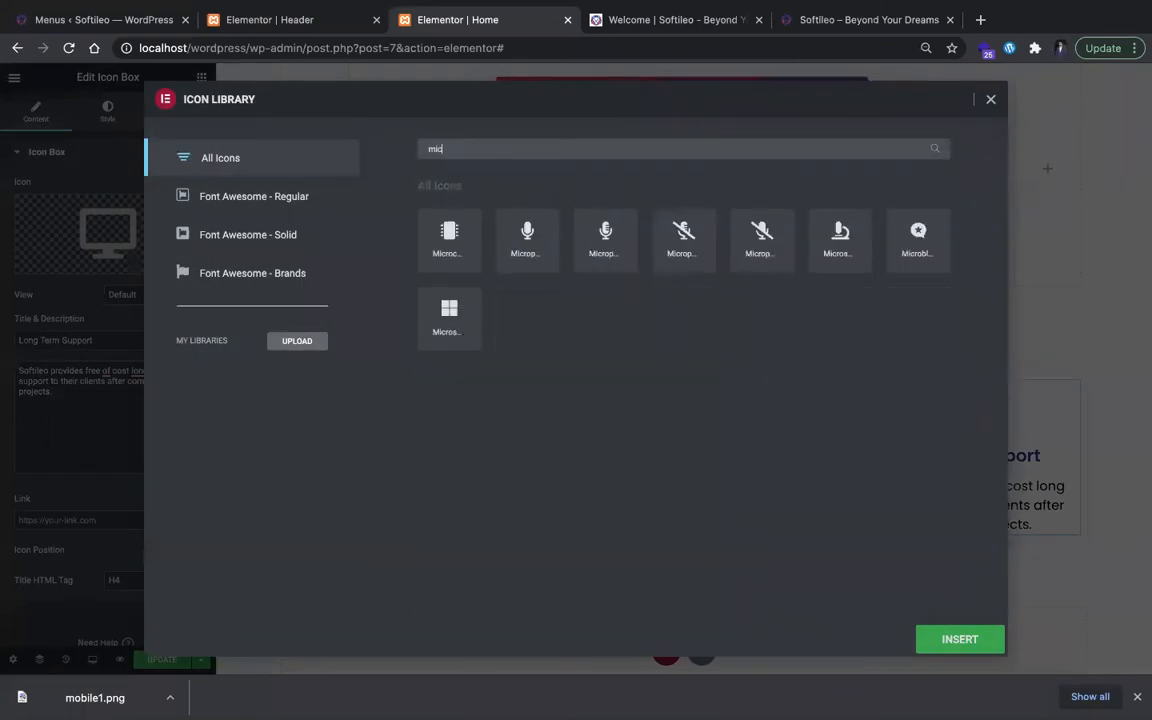
key(BackSpace)
click(705, 22)
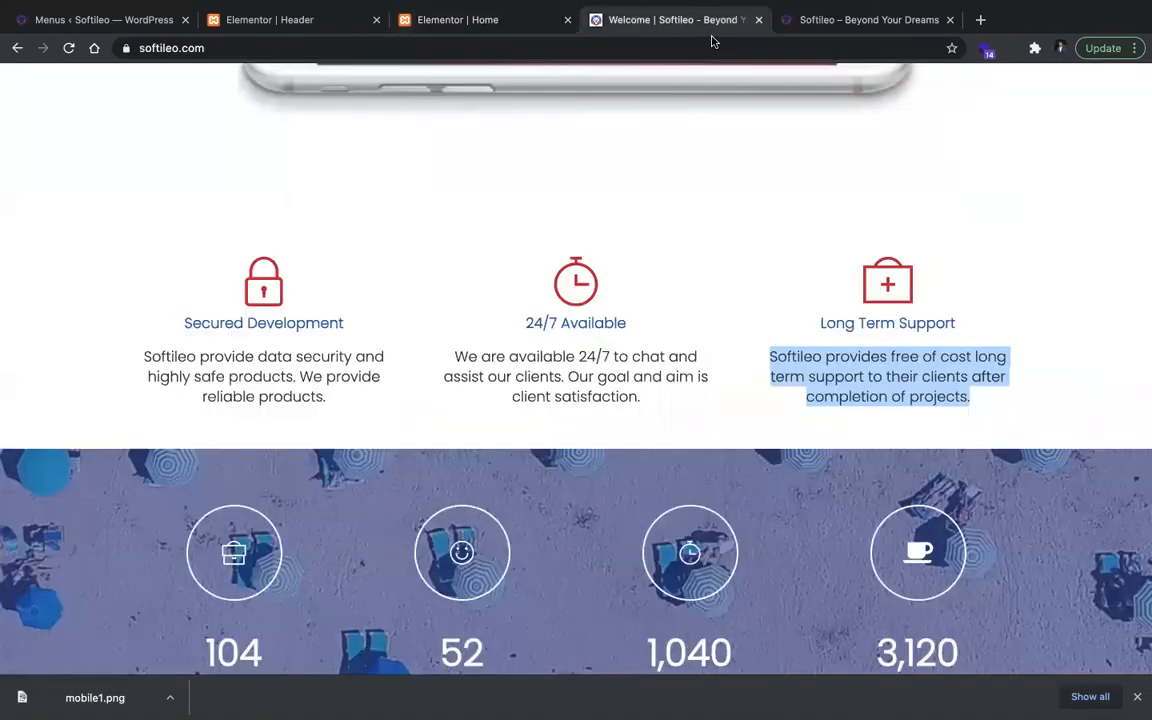
click(400, 19)
text(first)
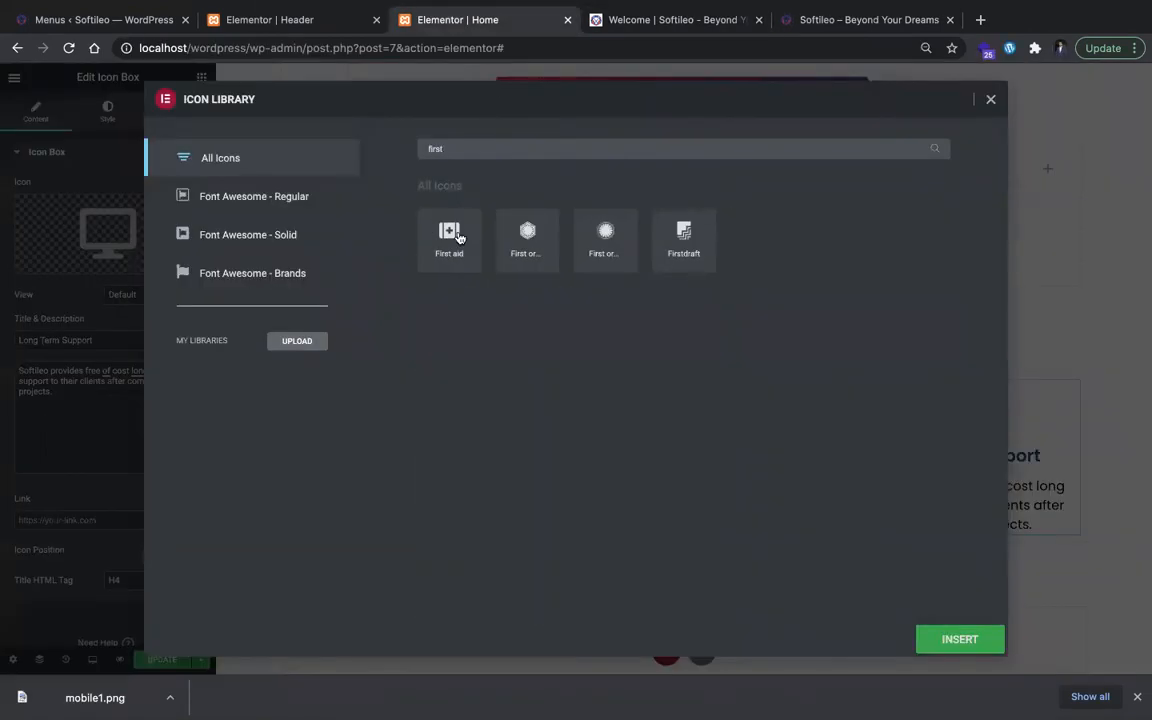
click(455, 234)
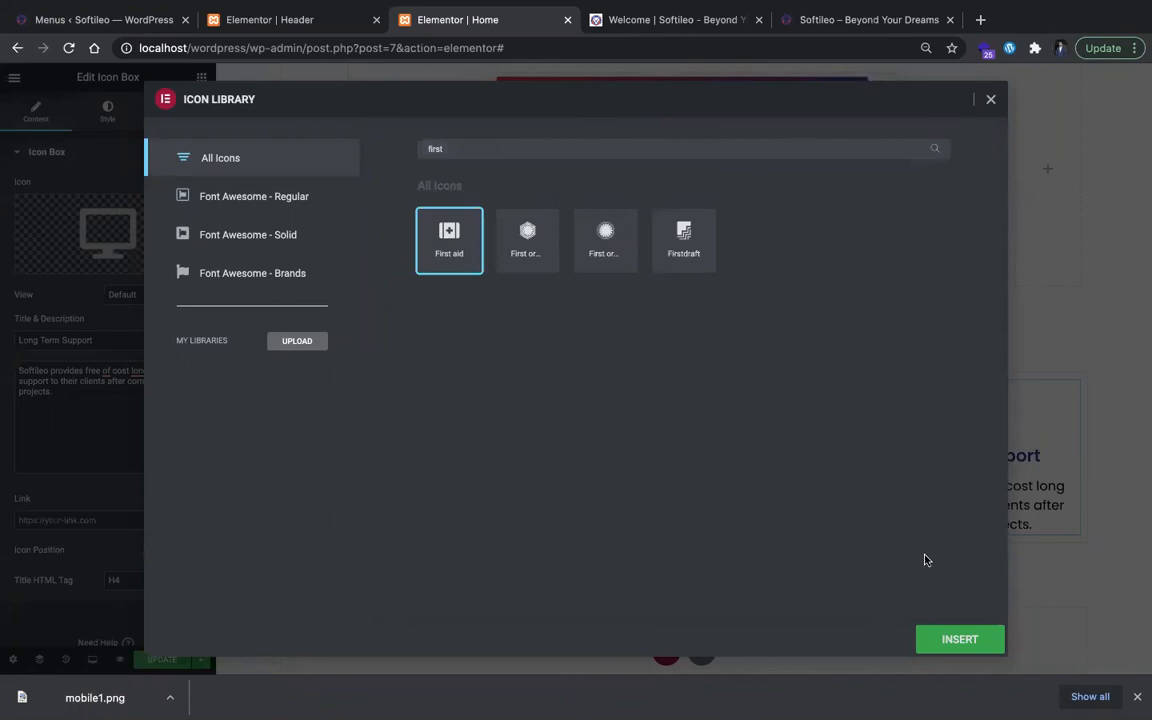
click(969, 639)
Step: Replace the 24/7 Available card's icon with the outlined Clock icon from the icon library
click(590, 385)
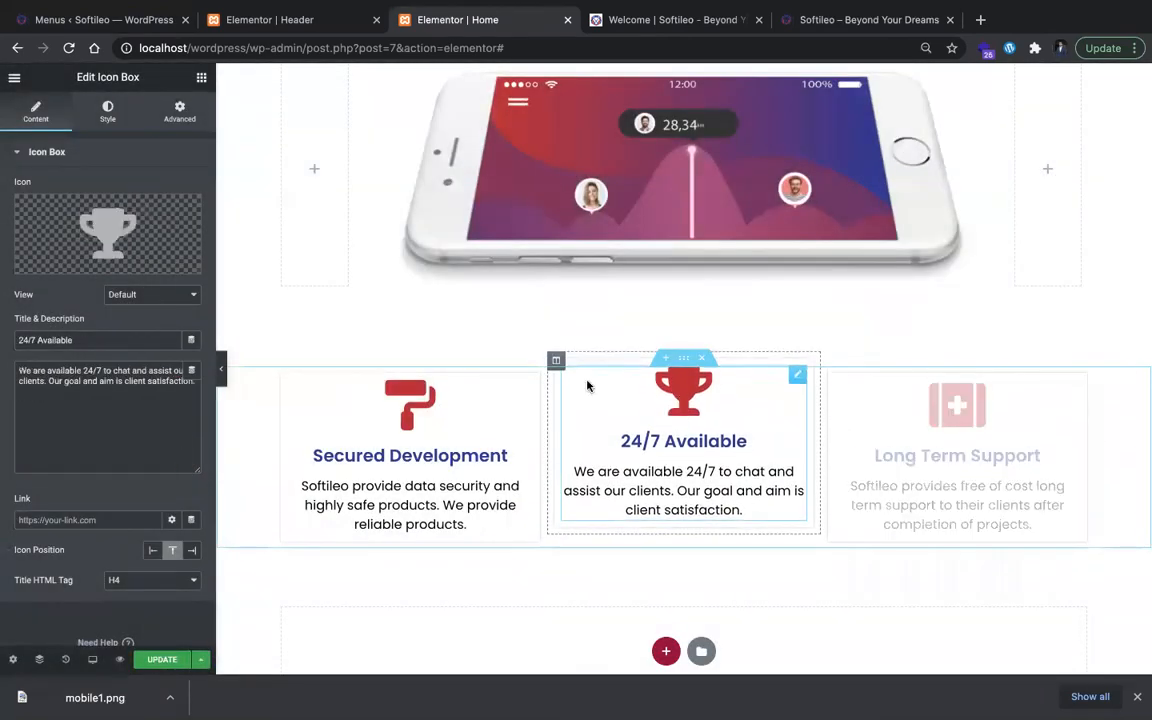
click(107, 110)
click(40, 112)
click(60, 238)
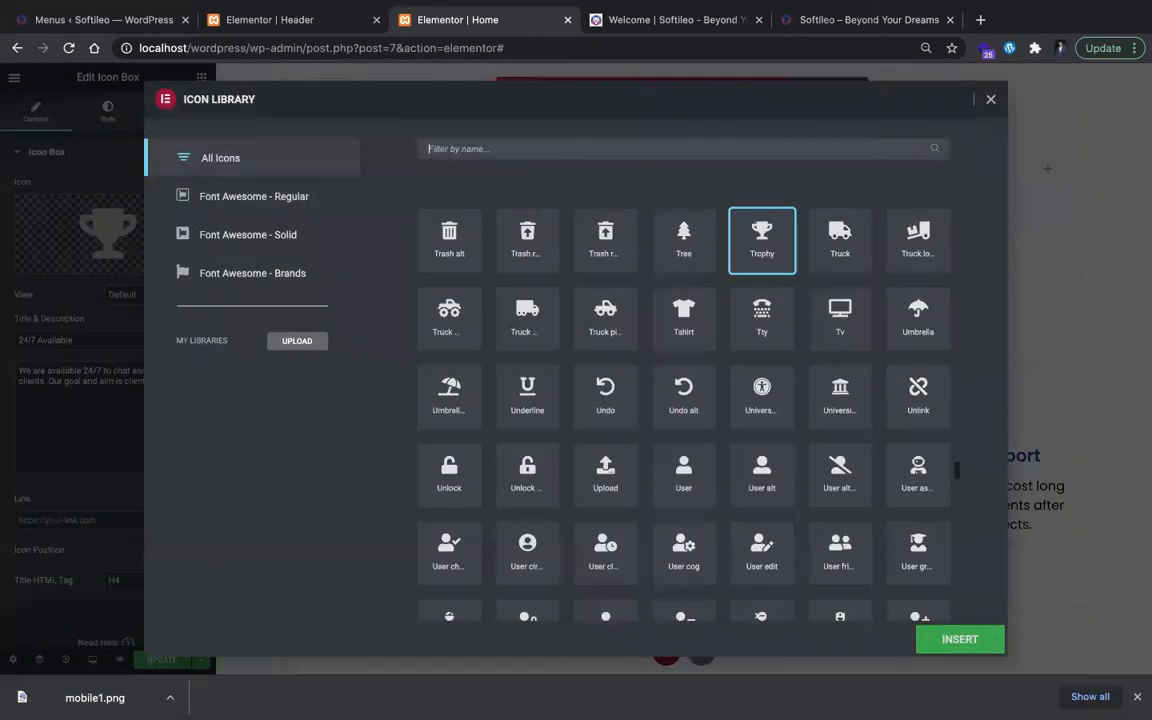
text(clock)
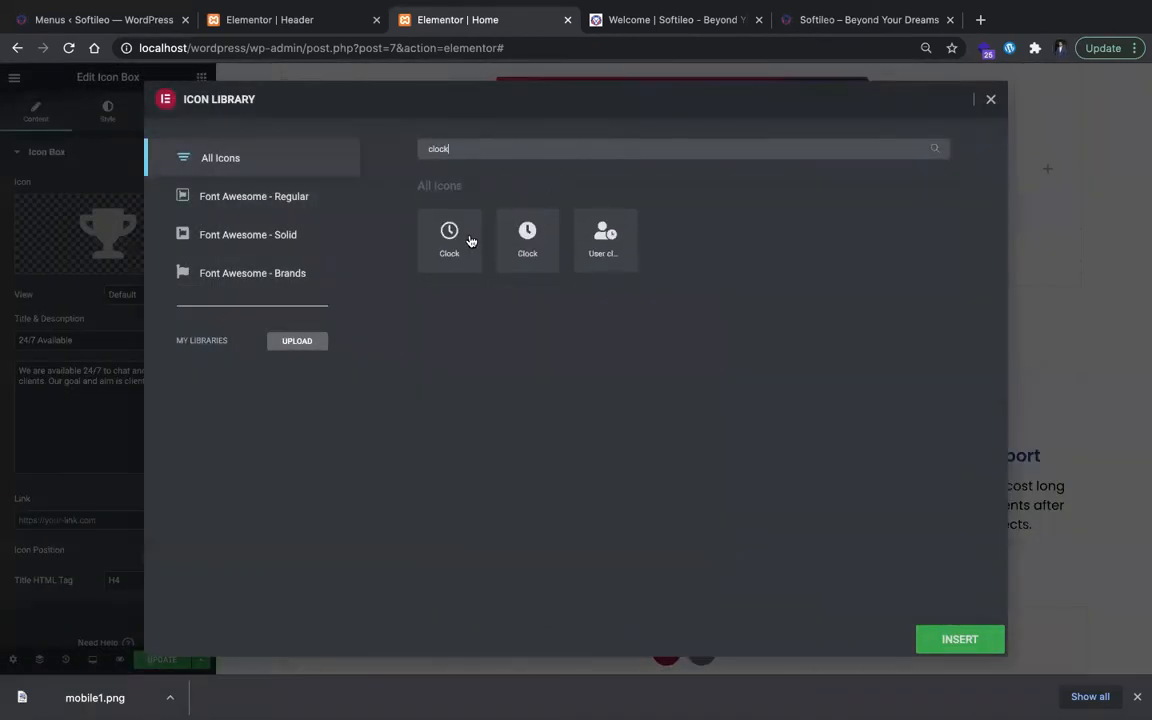
text(23/)
key(BackSpace)
text(4)
key(BackSpace)
key(BackSpace)
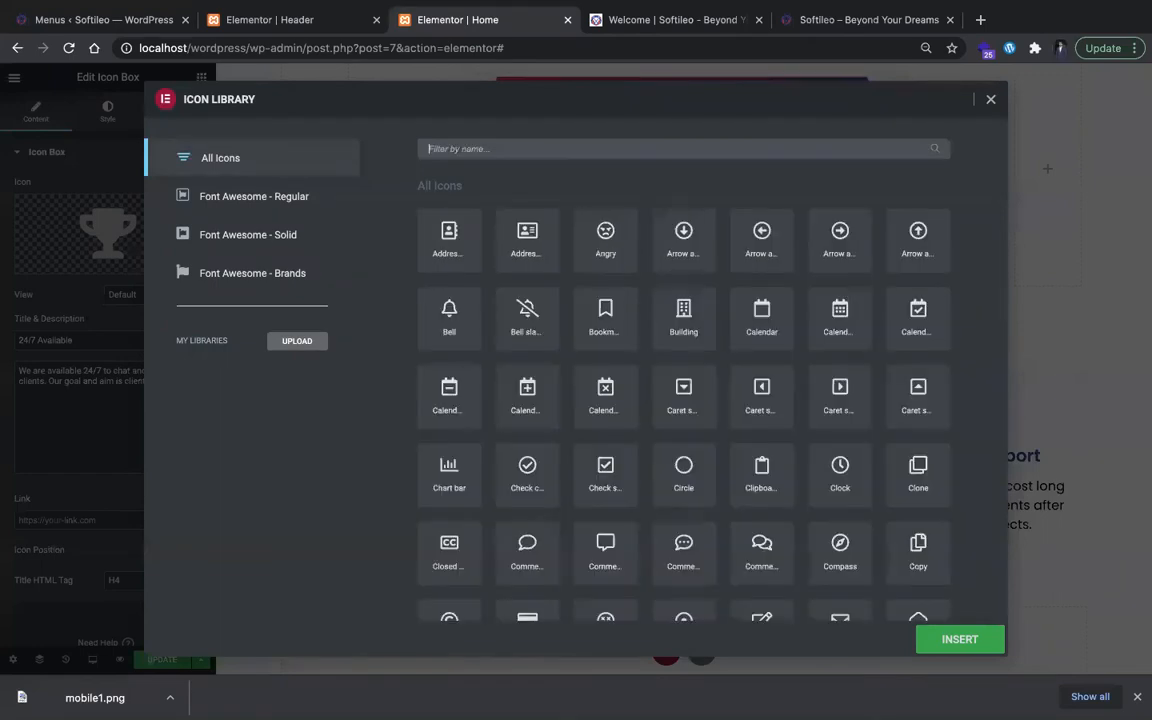
text(cloc)
click(450, 257)
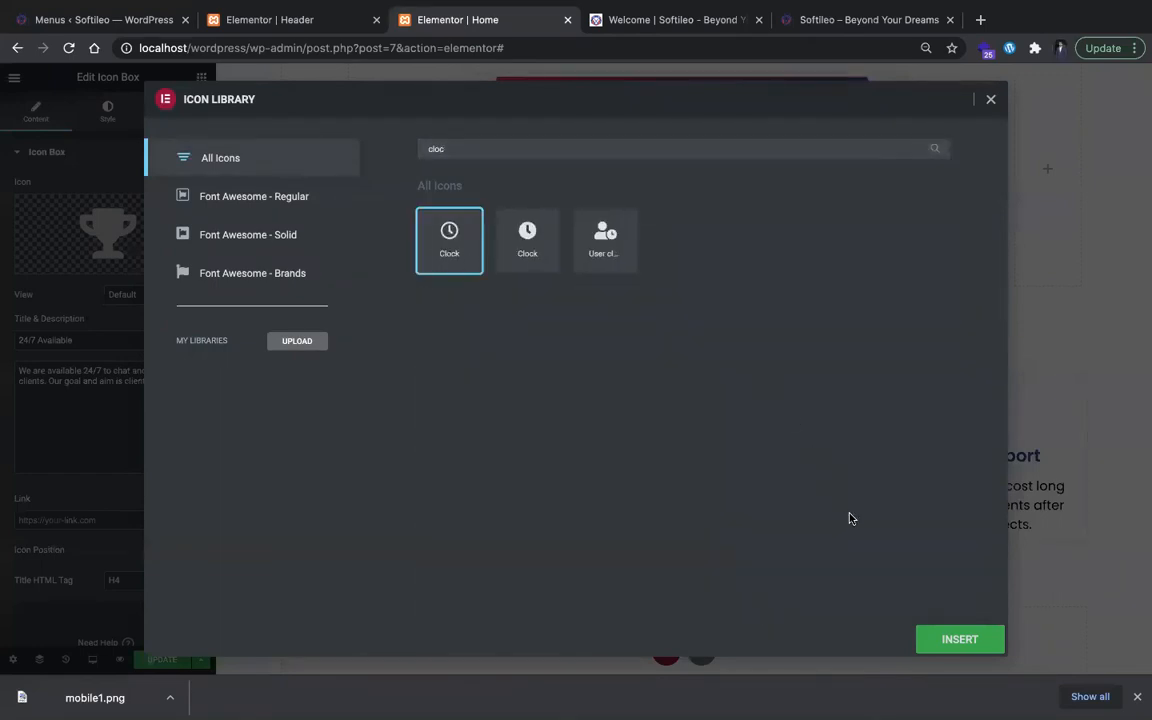
click(958, 638)
Step: Replace the Secured Development card's icon with the closed Lock icon and update the page
click(410, 395)
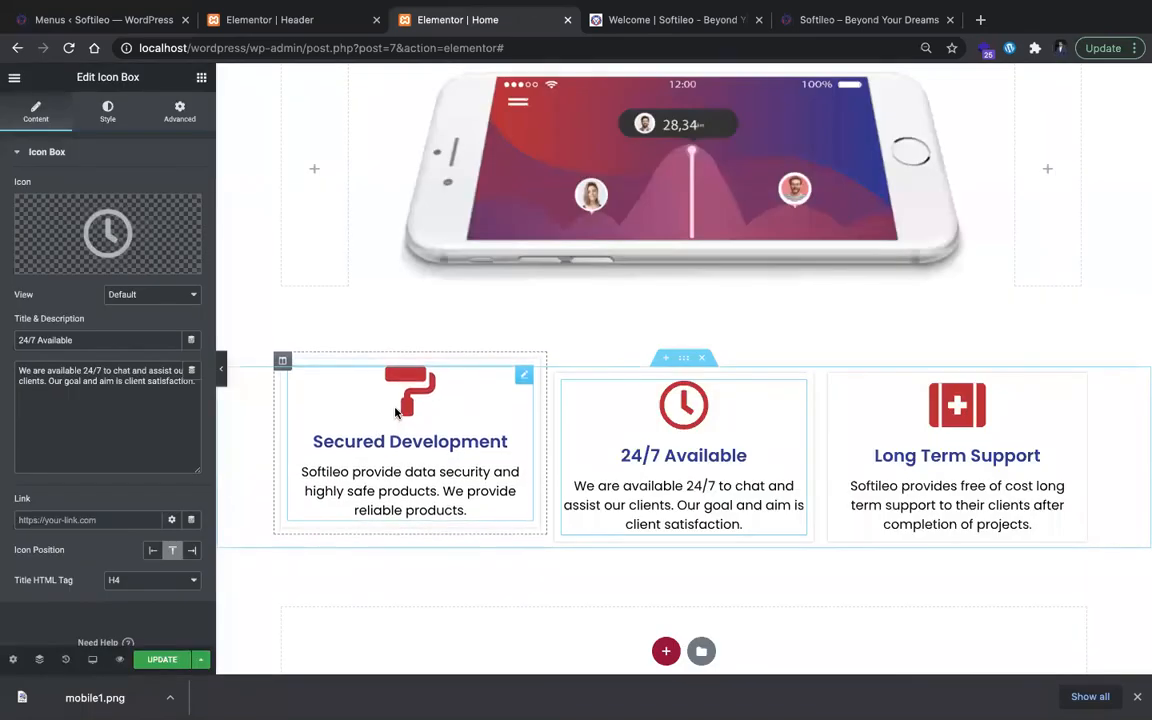
click(112, 246)
click(522, 147)
text(lock)
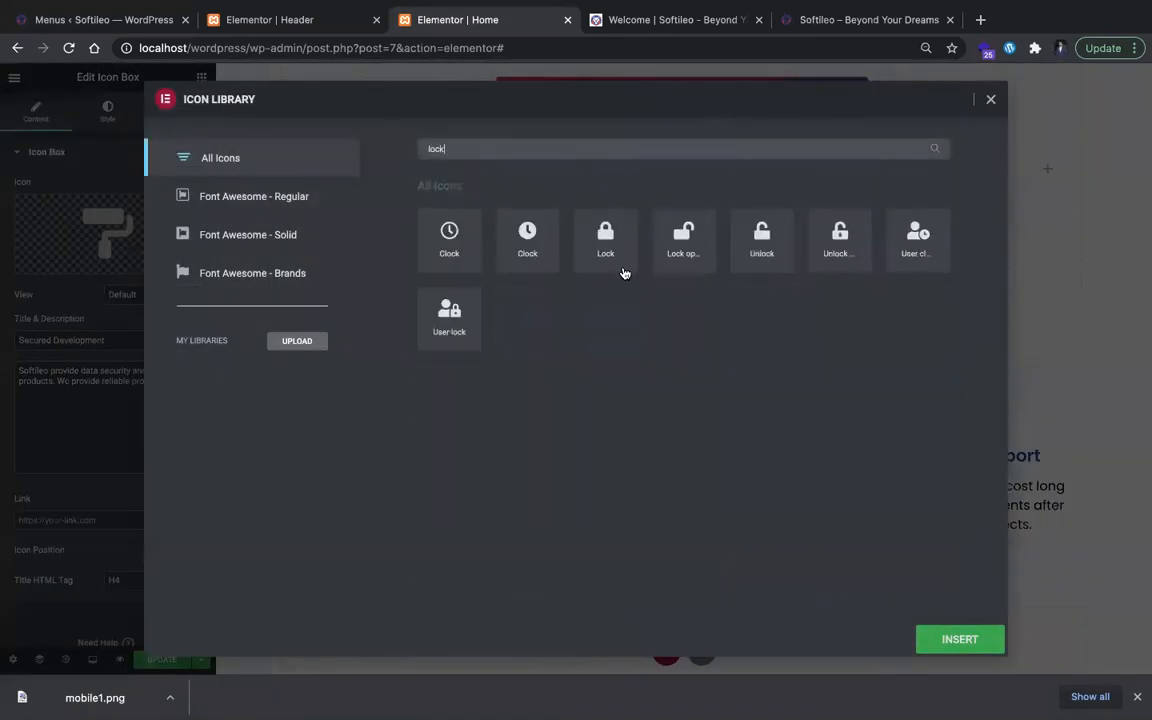
click(935, 631)
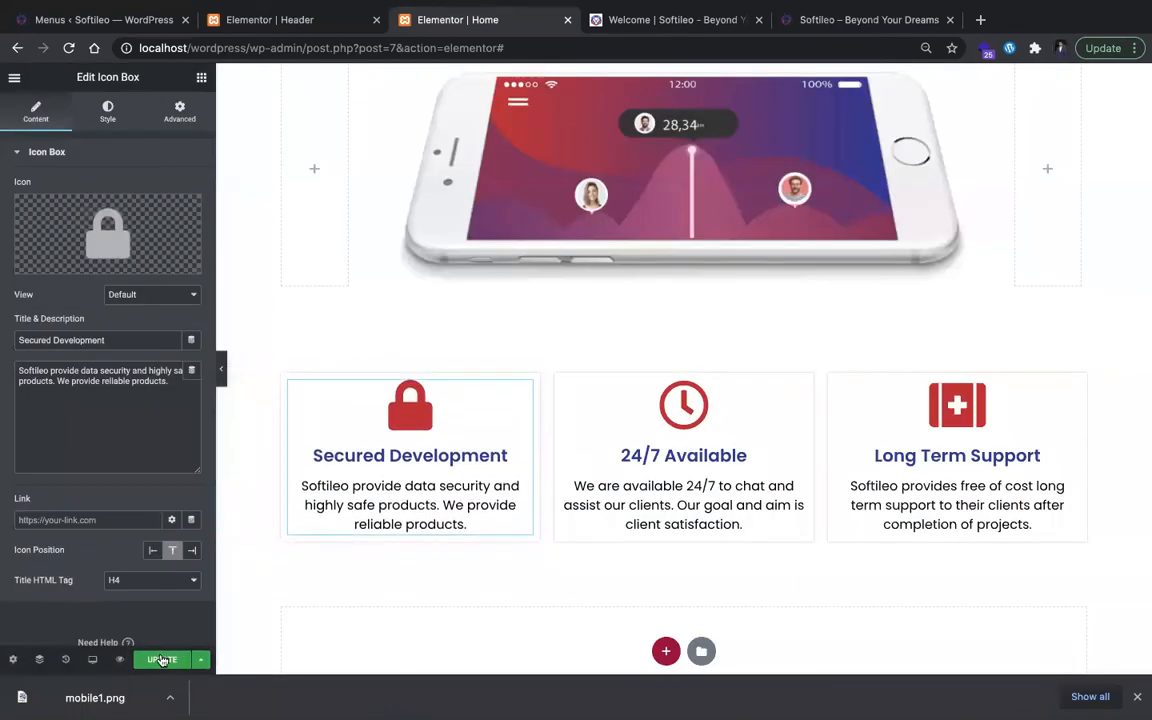
Step: Reload the local site's home page and review it from the About section down to the feature cards below the phone mockup
scroll(600, 200, up, 6)
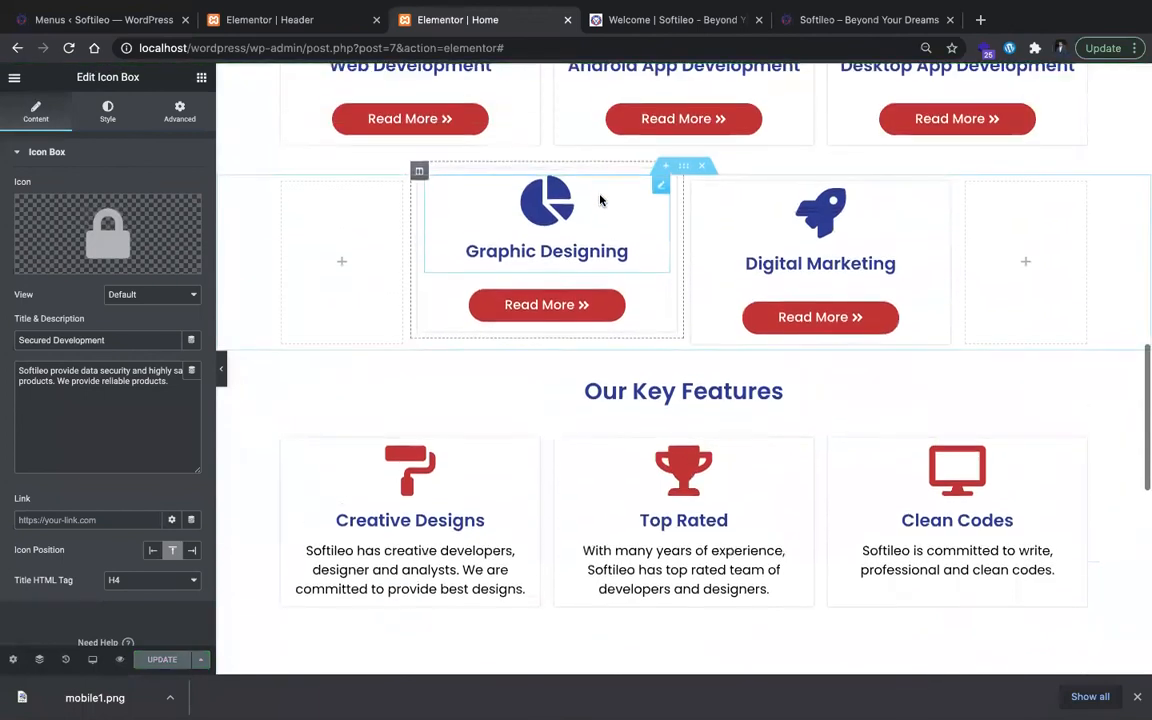
key(ctrl+Tab)
key(super+r)
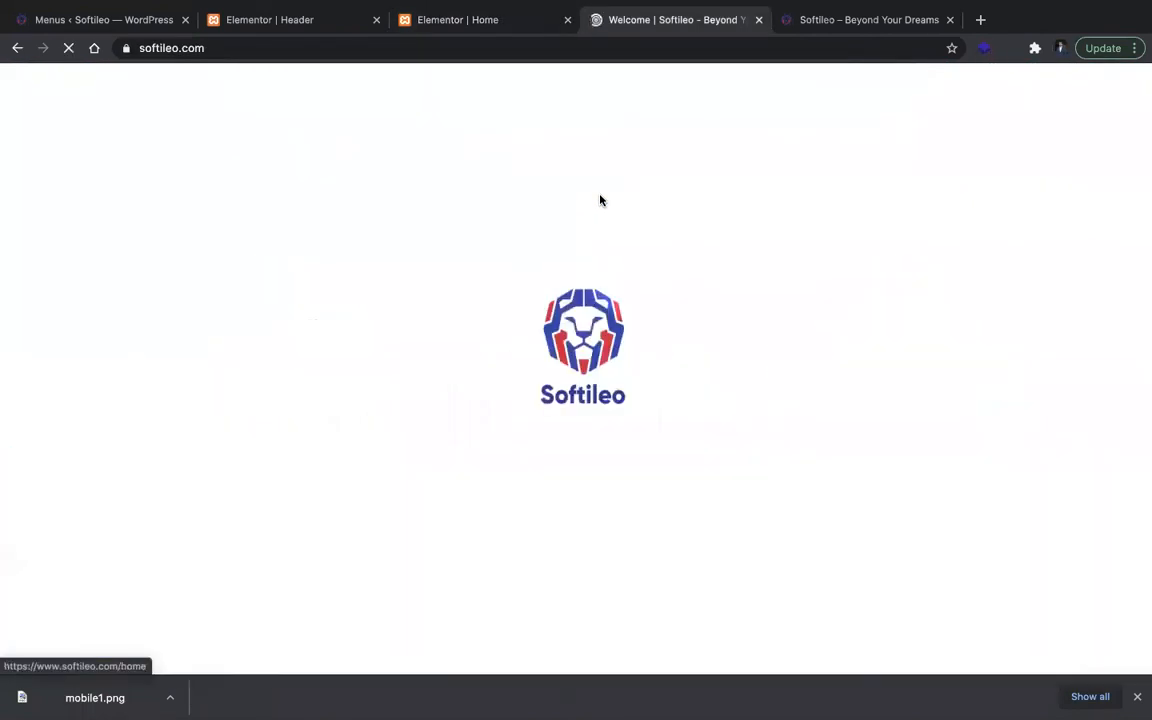
key(ctrl+Tab)
key(super+r)
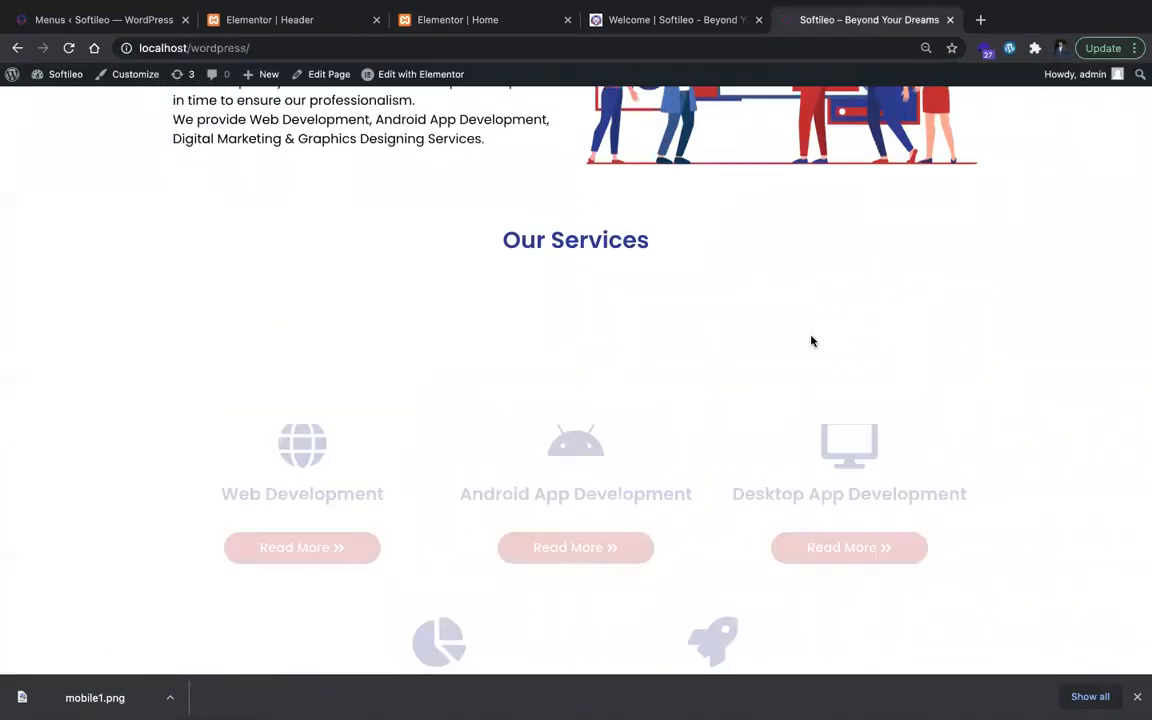
scroll(811, 341, down, 3)
scroll(810, 339, down, 4)
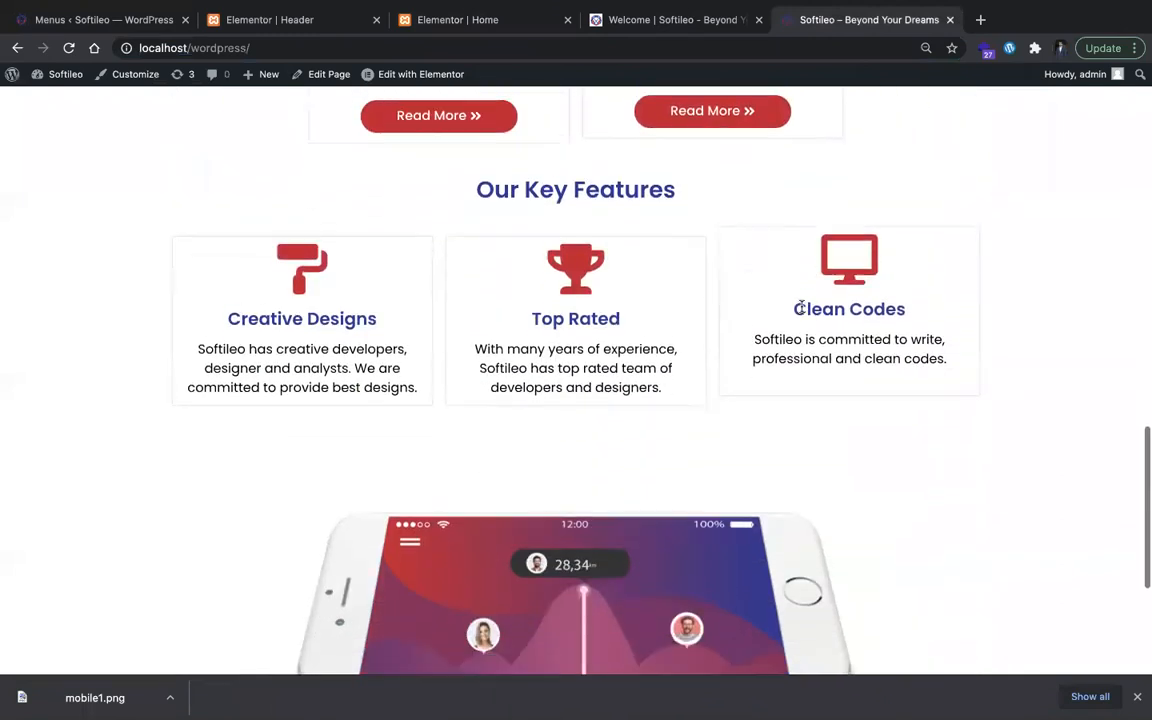
scroll(514, 136, up, 1)
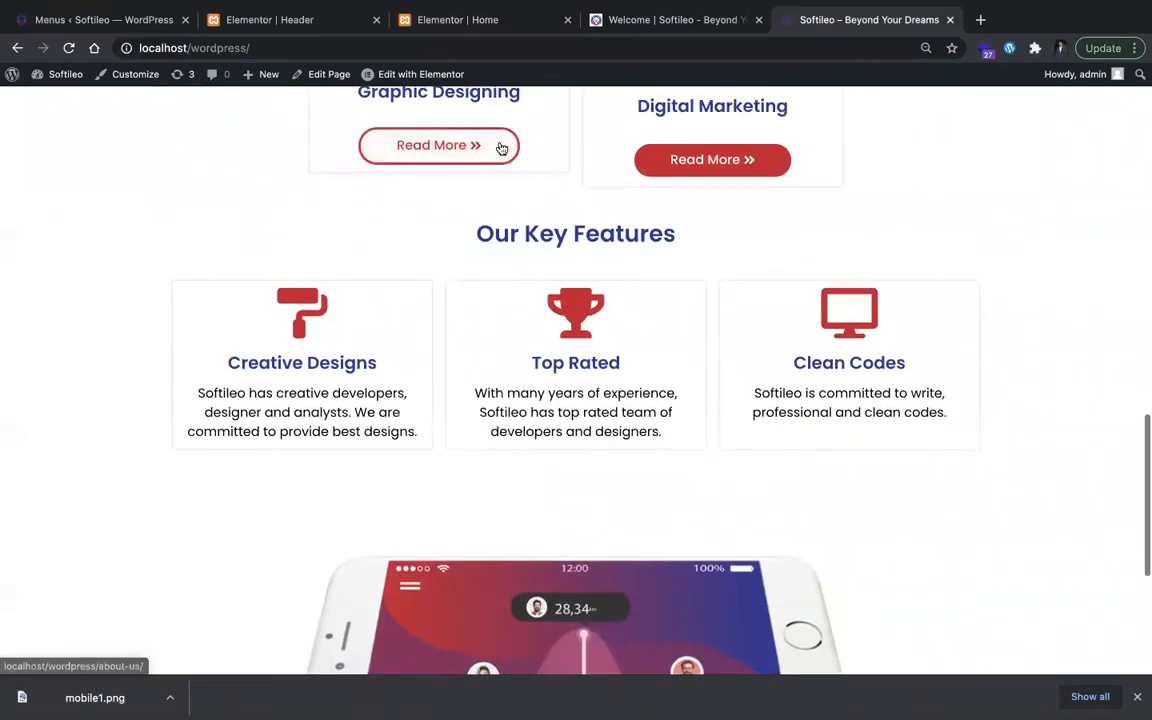
scroll(606, 287, down, 4)
scroll(638, 501, down, 2)
scroll(638, 501, up, 15)
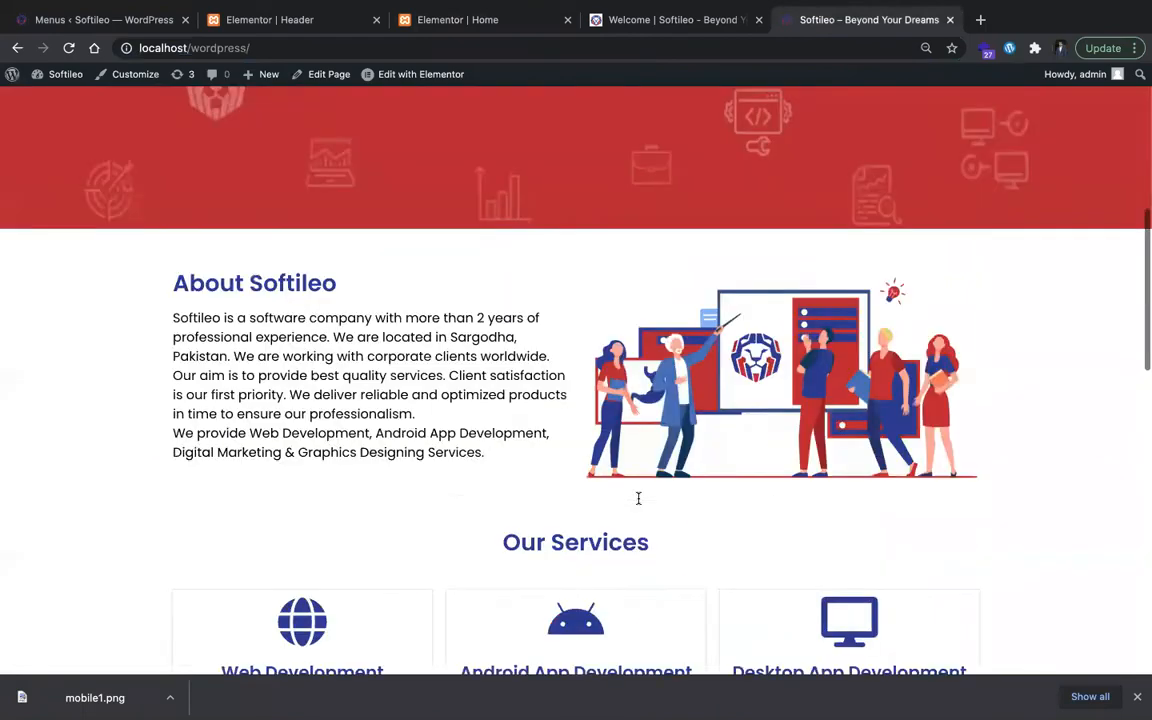
scroll(638, 501, down, 15)
scroll(638, 501, up, 9)
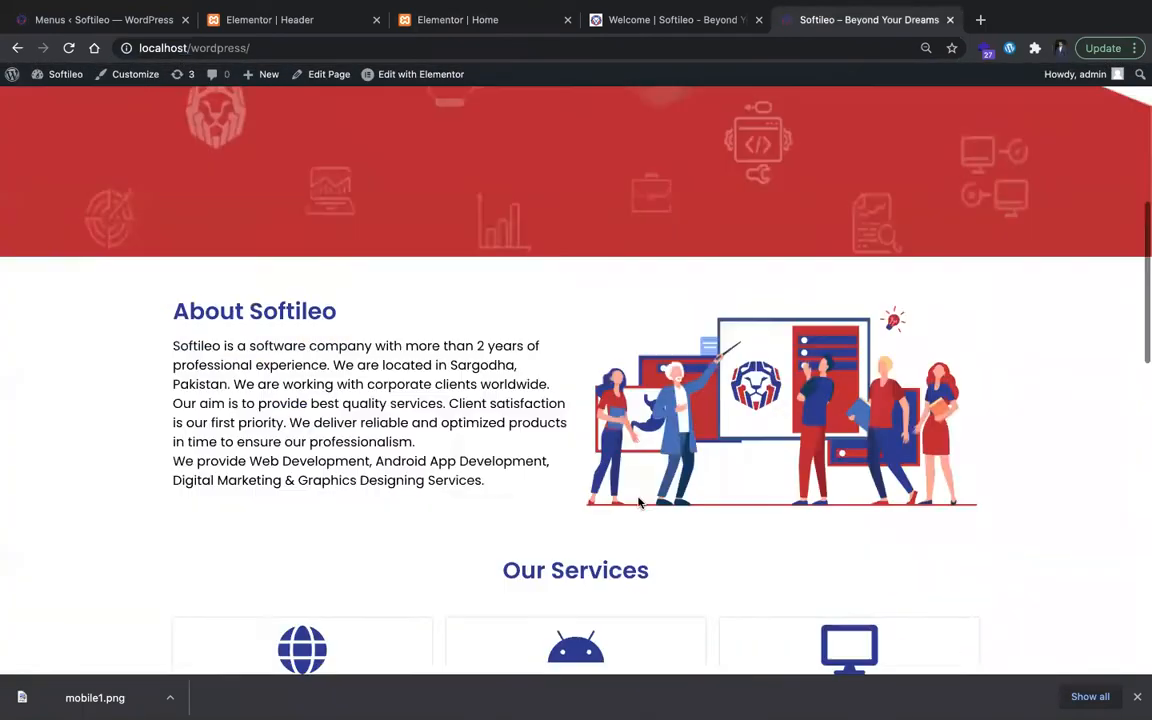
scroll(638, 501, down, 9)
scroll(640, 505, up, 15)
scroll(650, 373, down, 14)
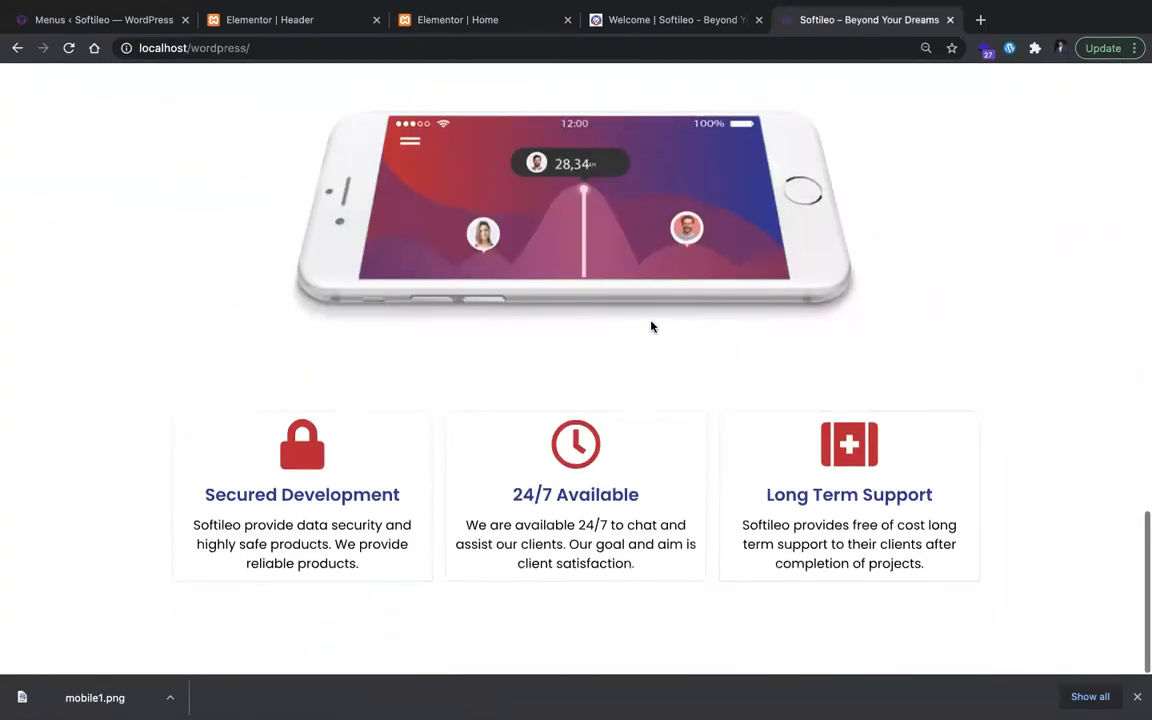
Step: Examine softileo.com's project counter section and inspect the projects section element's background styles
click(640, 20)
scroll(528, 300, down, 4)
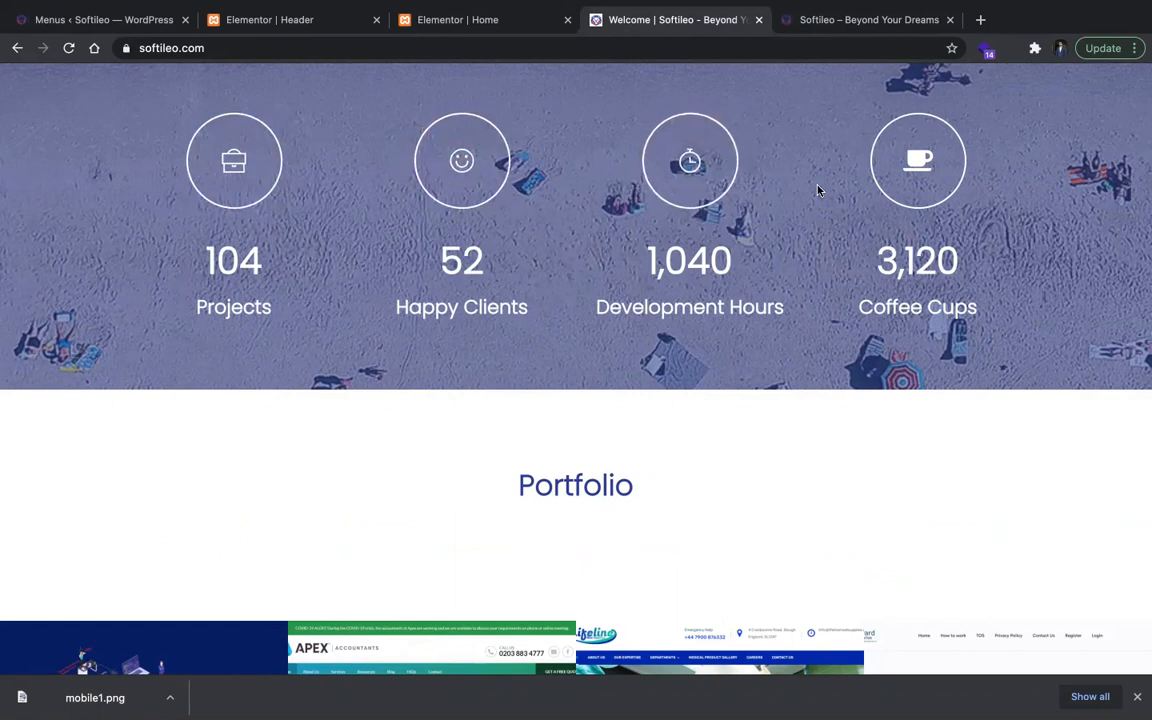
scroll(700, 287, up, 3)
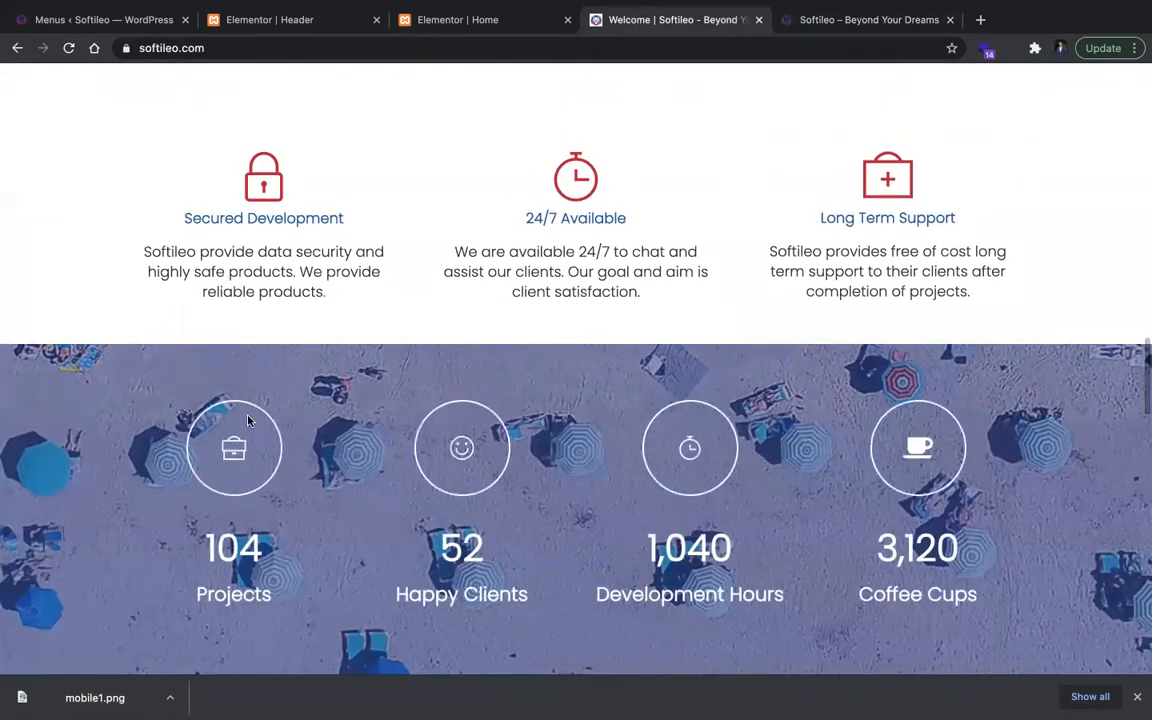
right_click(344, 411)
click(448, 609)
scroll(321, 514, down, 15)
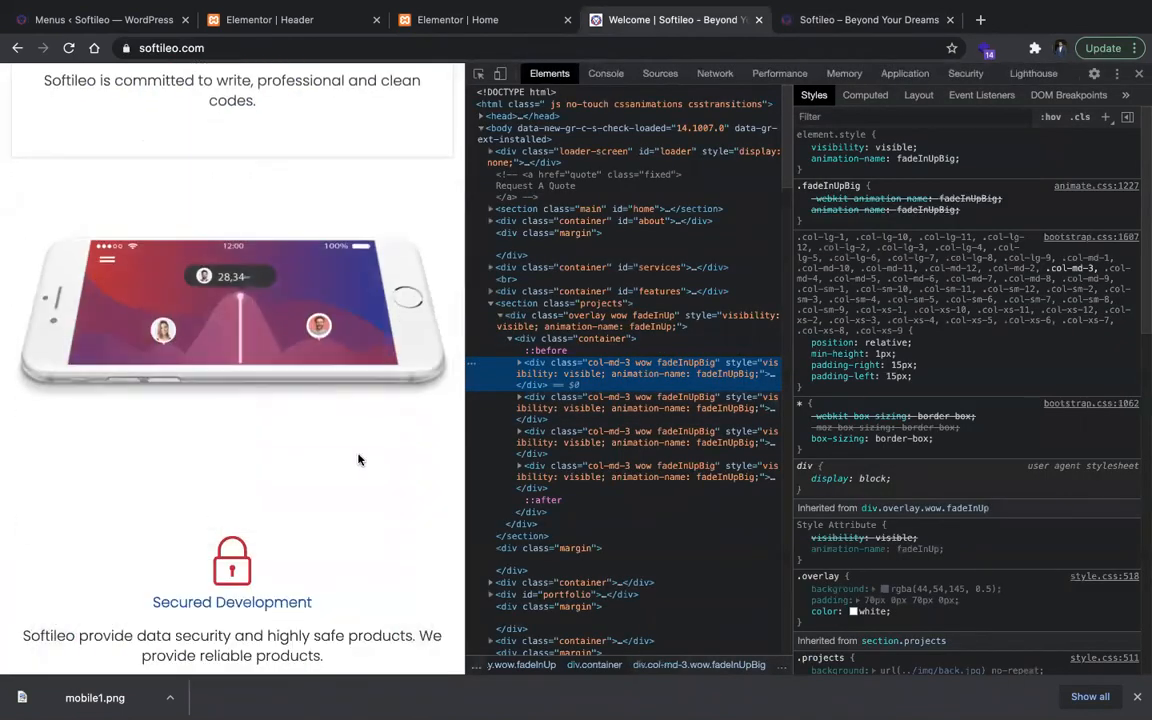
scroll(360, 458, down, 5)
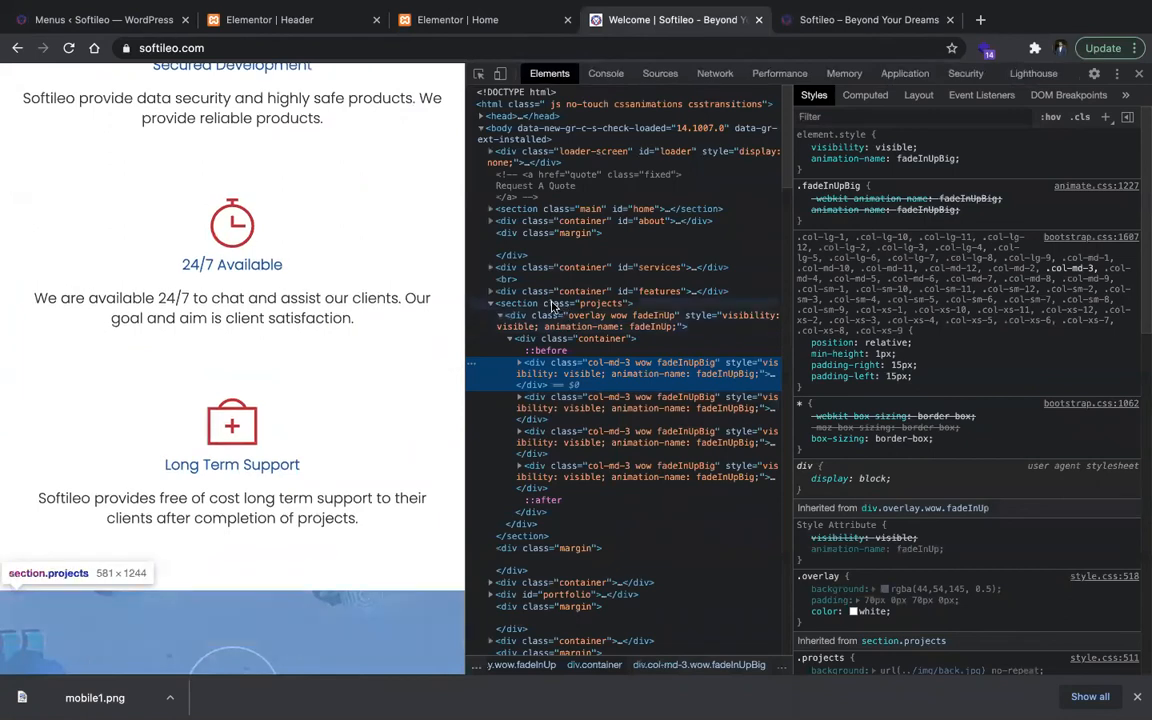
click(562, 303)
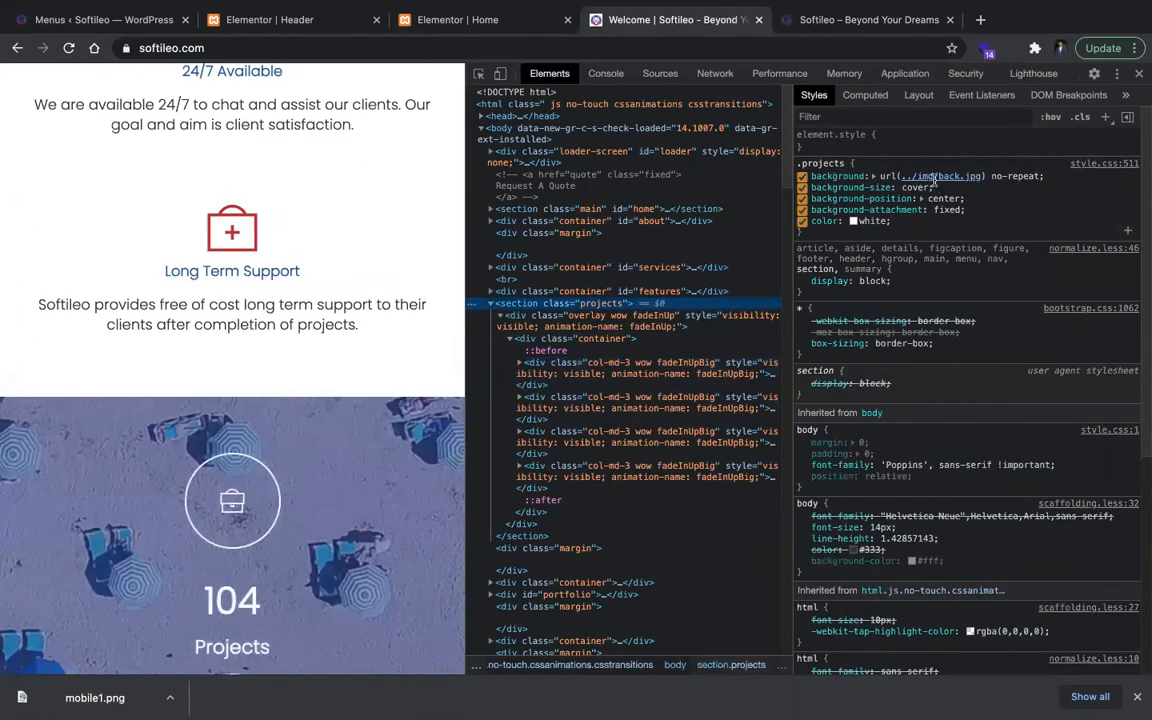
Step: Open the projects section's background image at softileo.com/img/back.jpg in a new browser tab and save it as back.jpeg
click(940, 176)
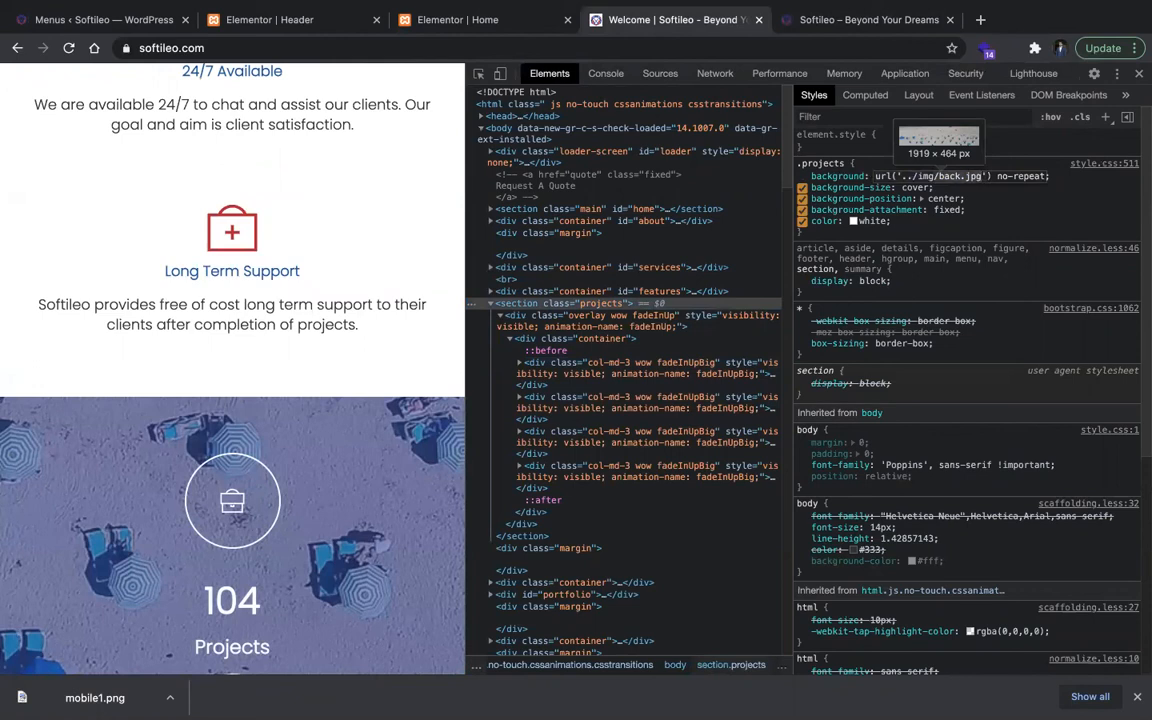
key(super+t)
text(softileo.com/img/back.jpg)
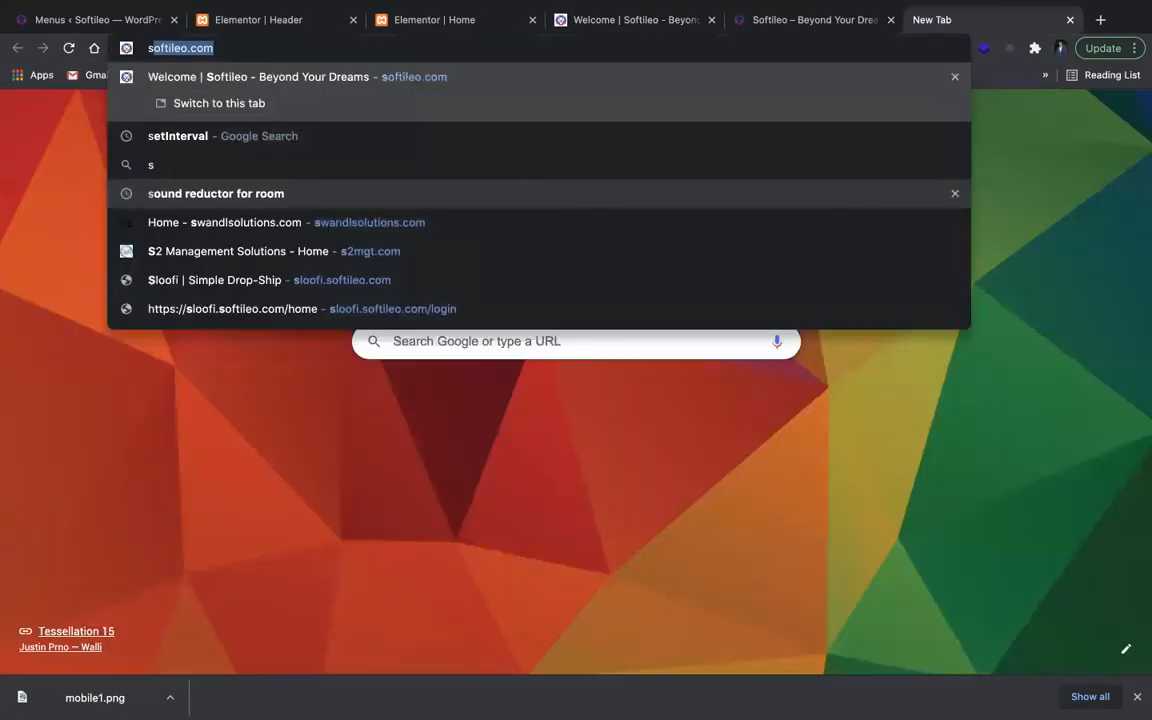
key(Return)
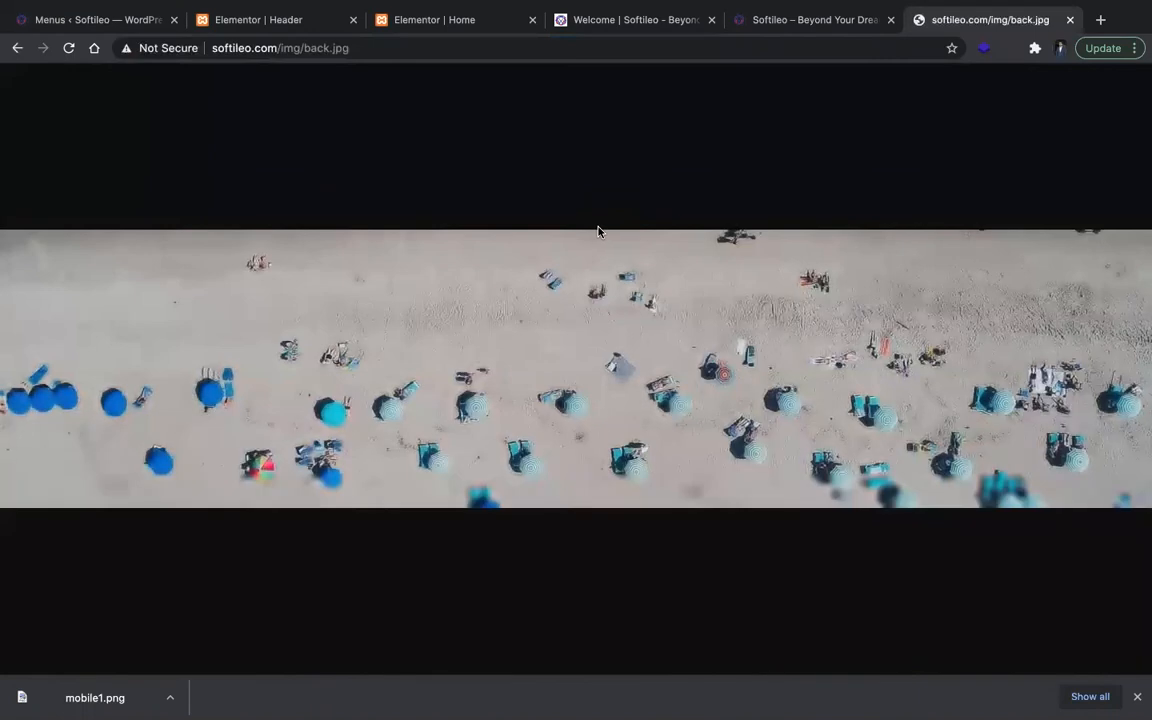
right_click(602, 231)
click(623, 253)
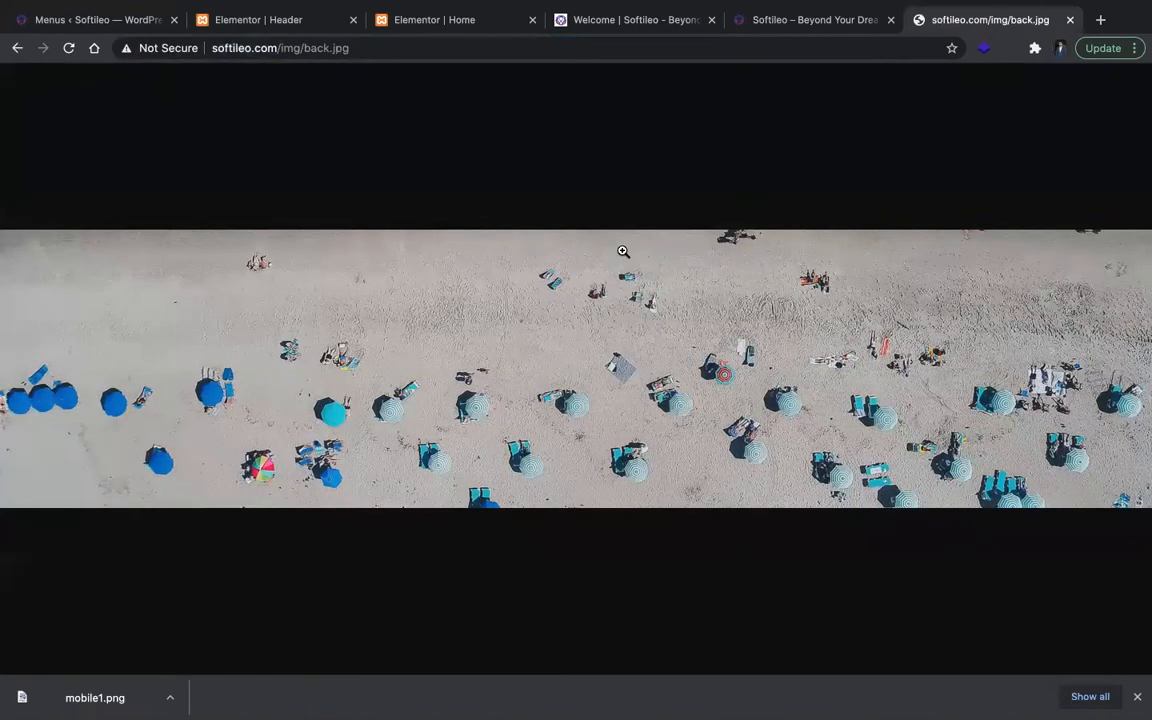
key(Return)
click(630, 20)
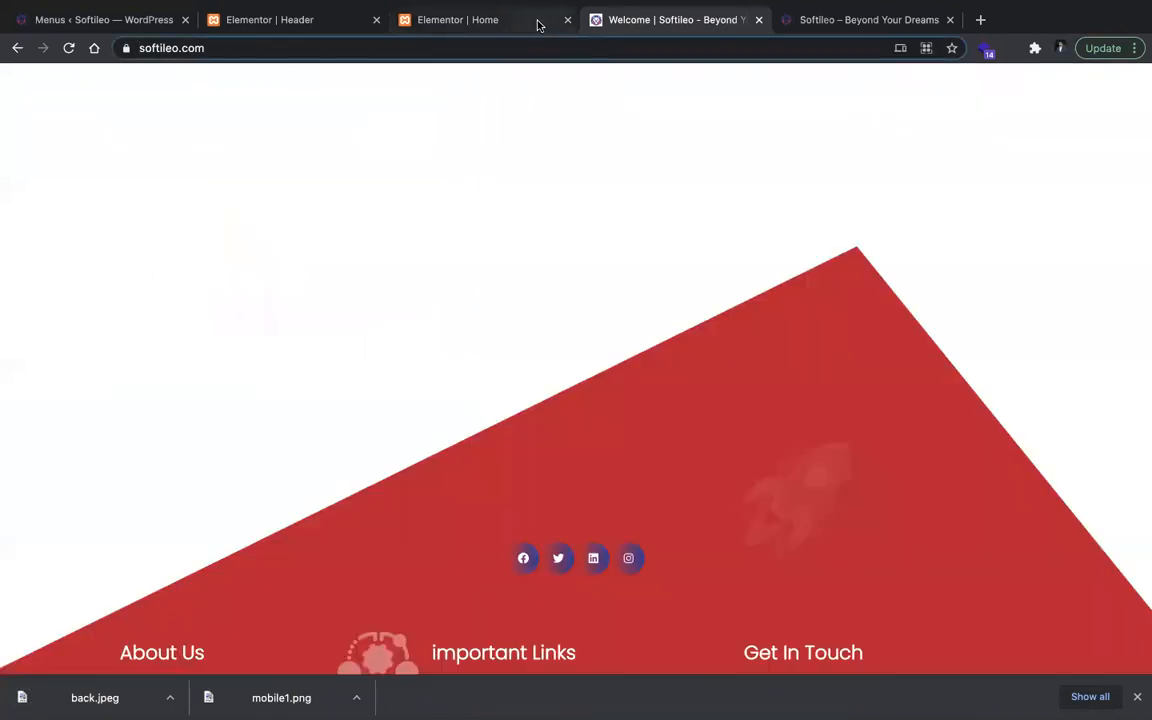
Step: Switch to the Elementor editor of the Home page and add a one-column section below the feature cards
click(537, 22)
scroll(448, 510, down, 3)
scroll(452, 505, down, 4)
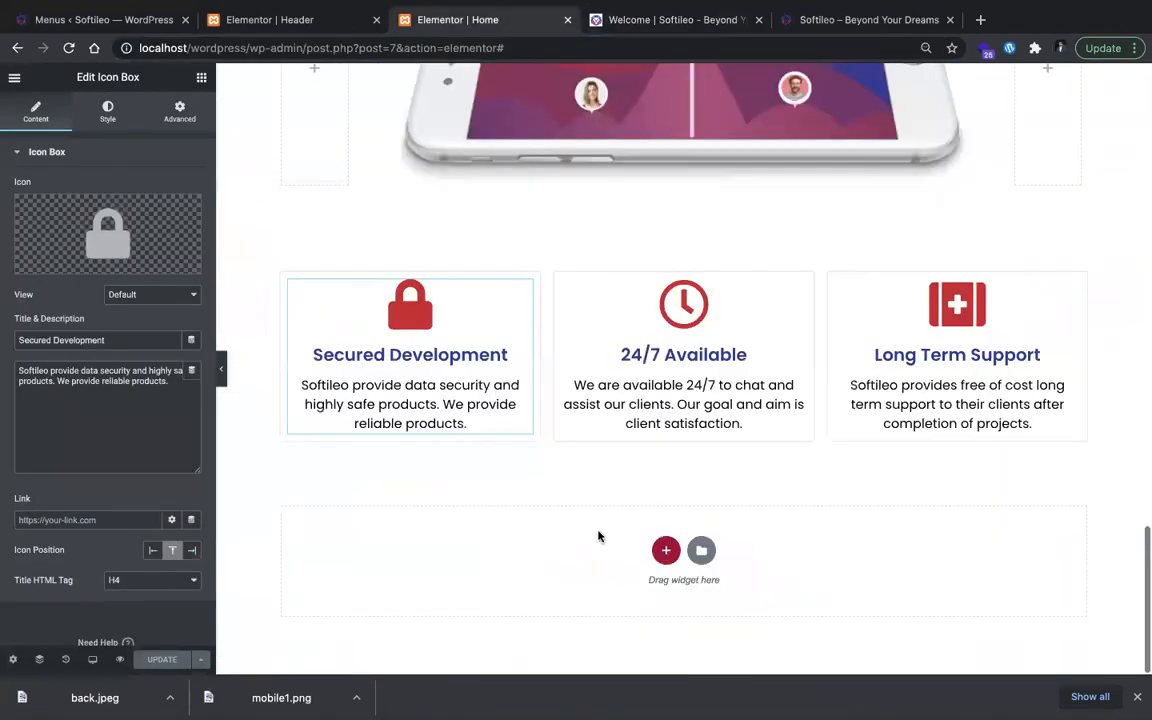
click(666, 551)
click(488, 578)
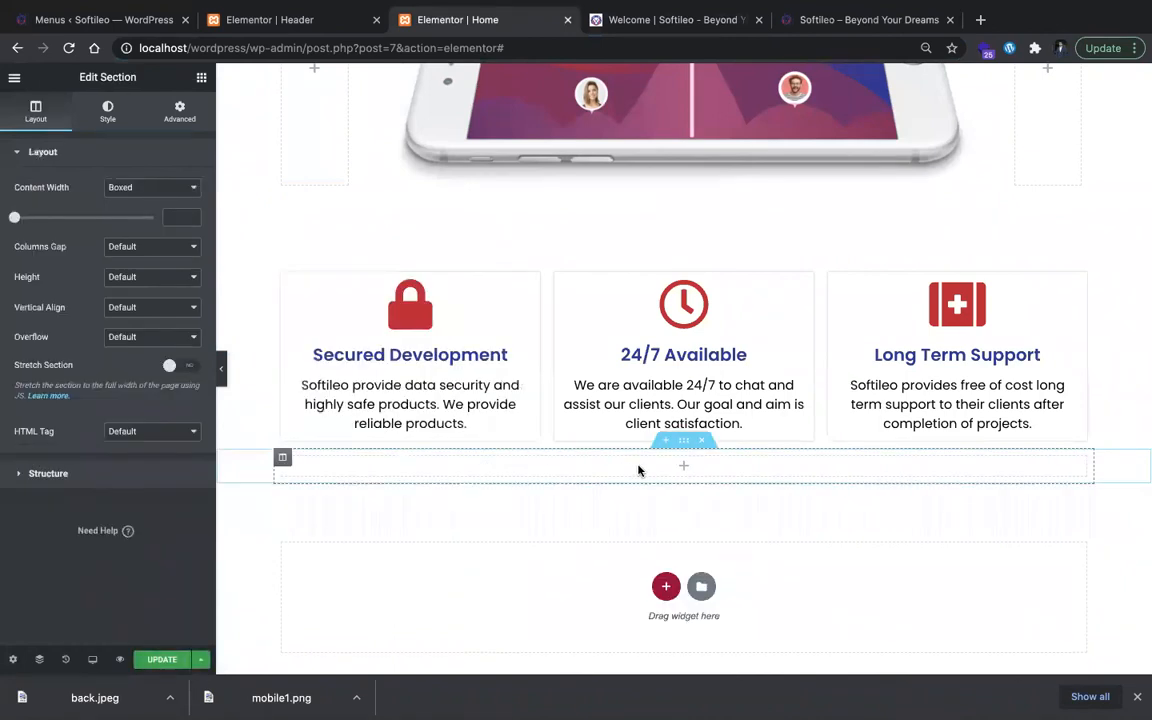
Step: Set the new section's top and bottom margins to 50 px
click(180, 110)
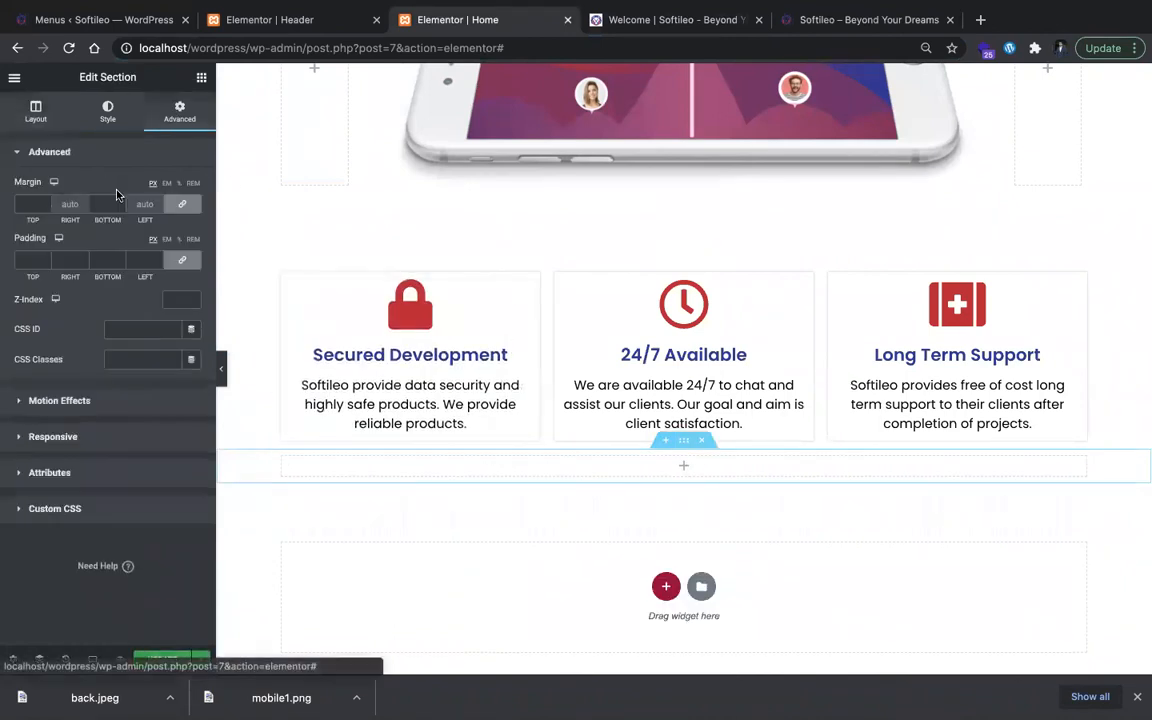
click(30, 203)
text(50)
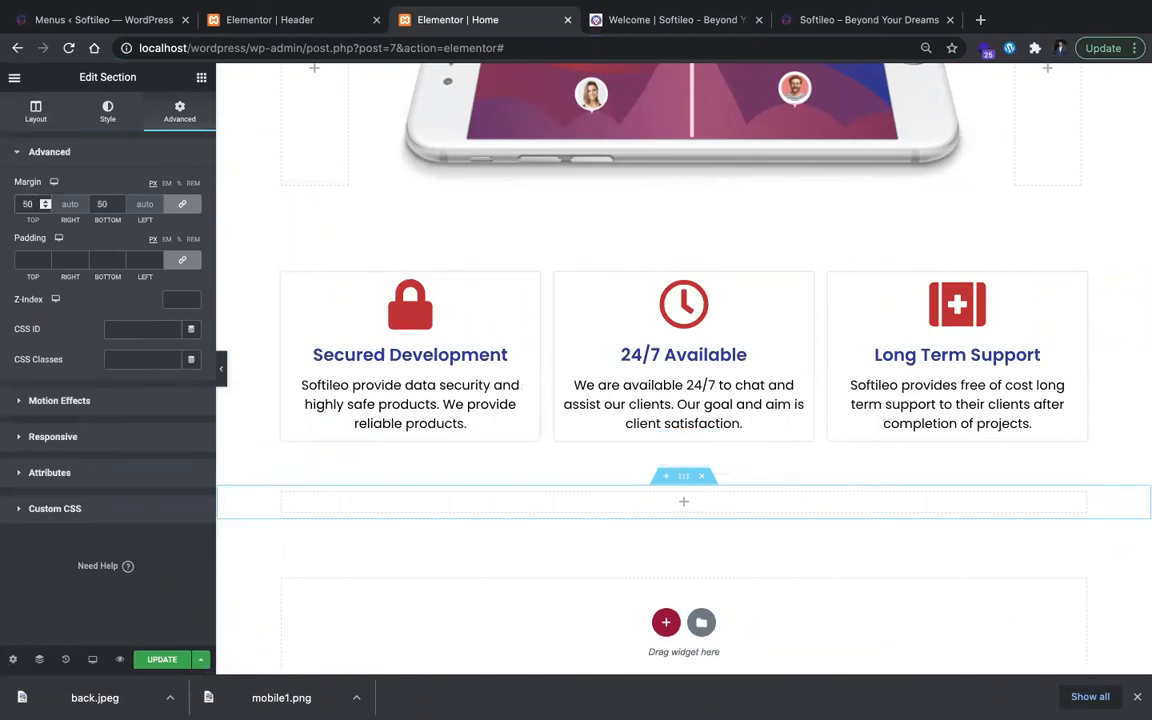
click(101, 204)
text(50)
Step: Unlink the new section's padding values and set the top and bottom padding to 100 px
click(182, 260)
click(24, 260)
text(100)
click(102, 260)
text(100)
Step: Give the new section a classic background using the downloaded back.jpeg image
click(112, 110)
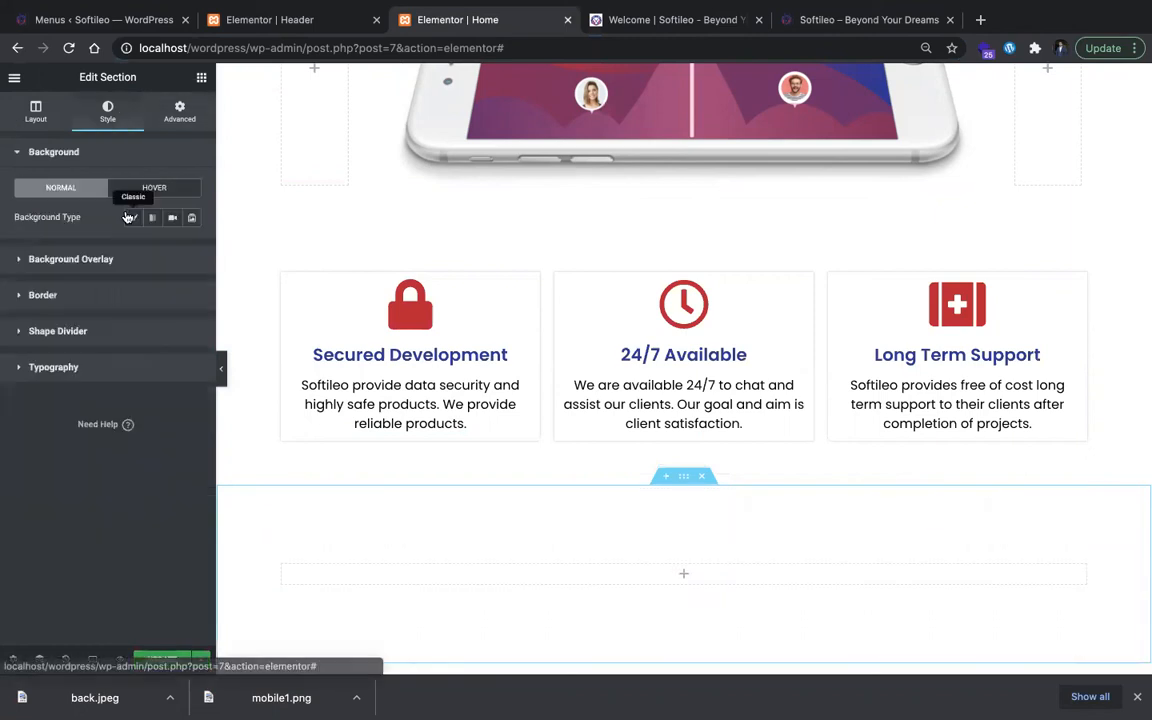
click(133, 217)
click(108, 340)
drag(125, 690, 1109, 643)
click(1104, 637)
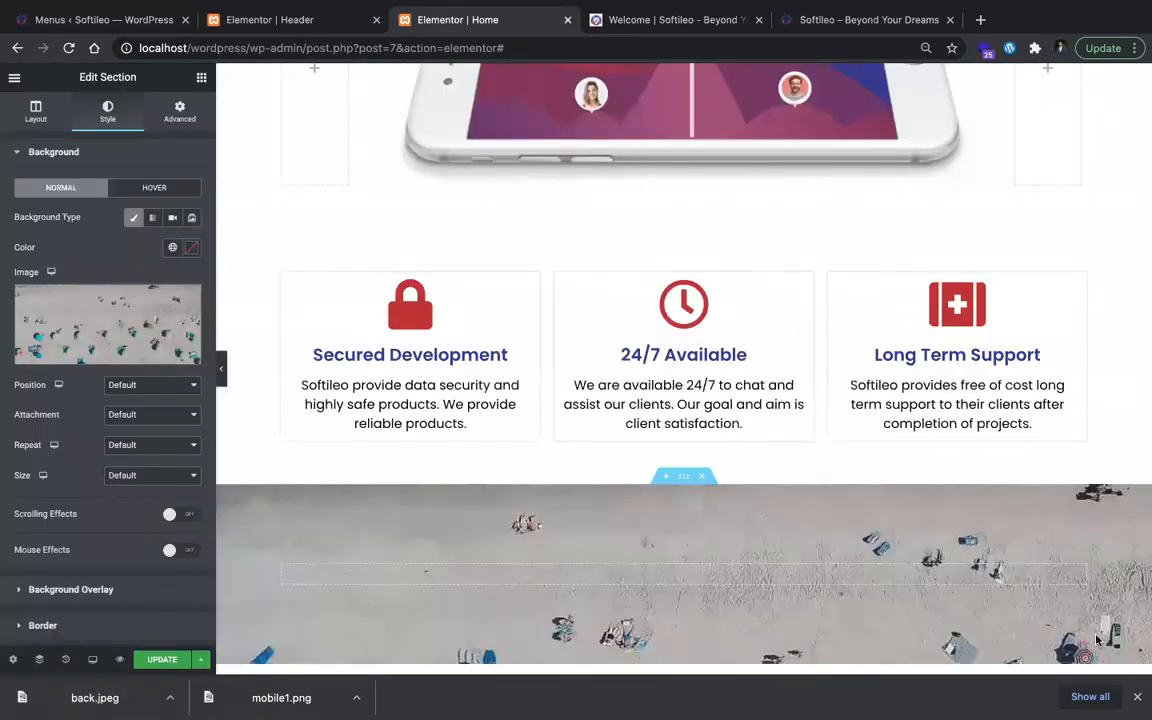
Step: Add a classic background overlay to the section in the global blue color with an opacity of 0.46
scroll(135, 398, down, 1)
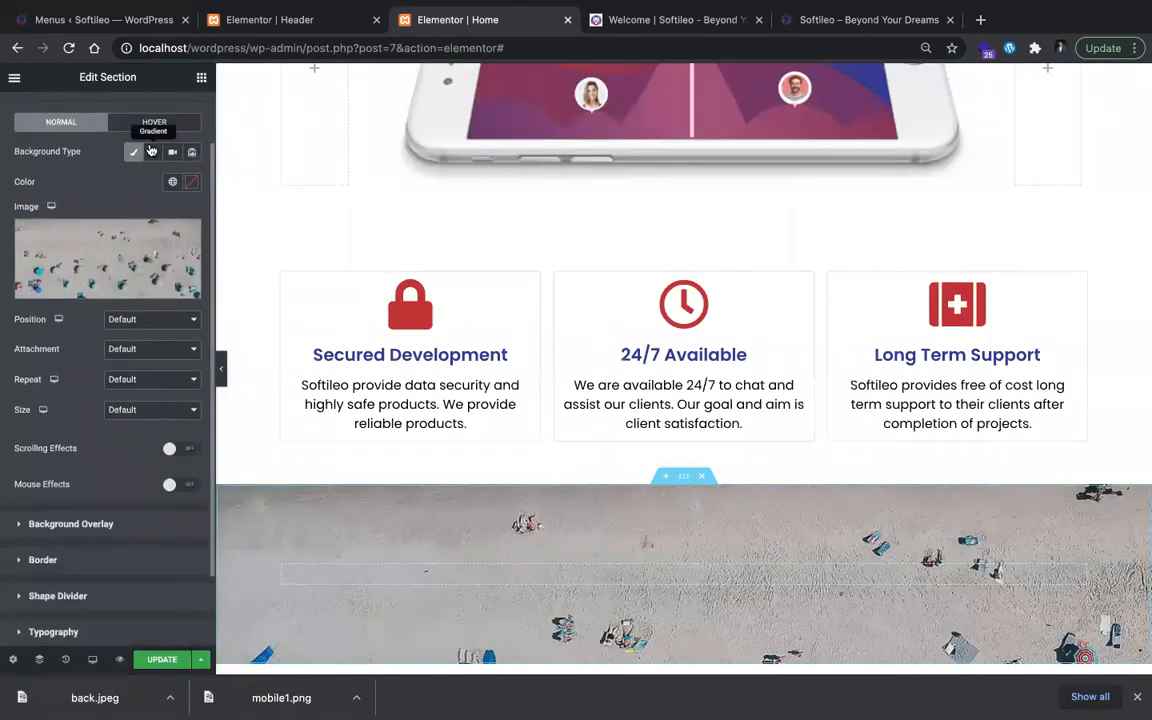
scroll(150, 415, down, 1)
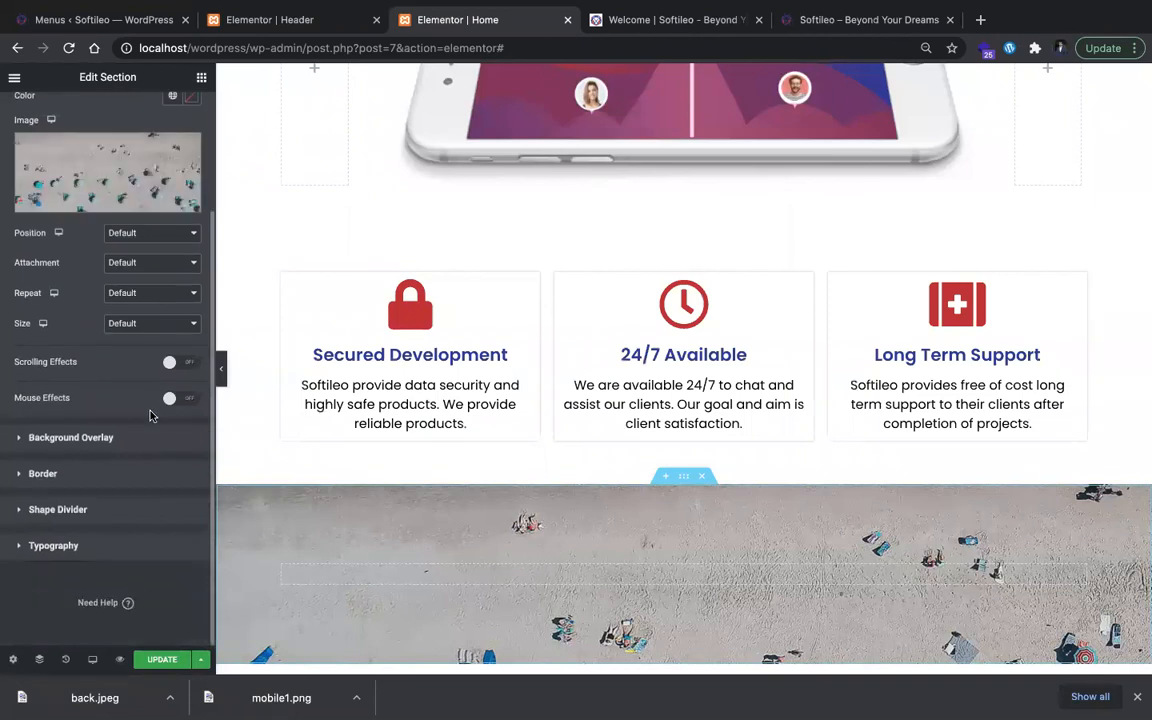
click(157, 440)
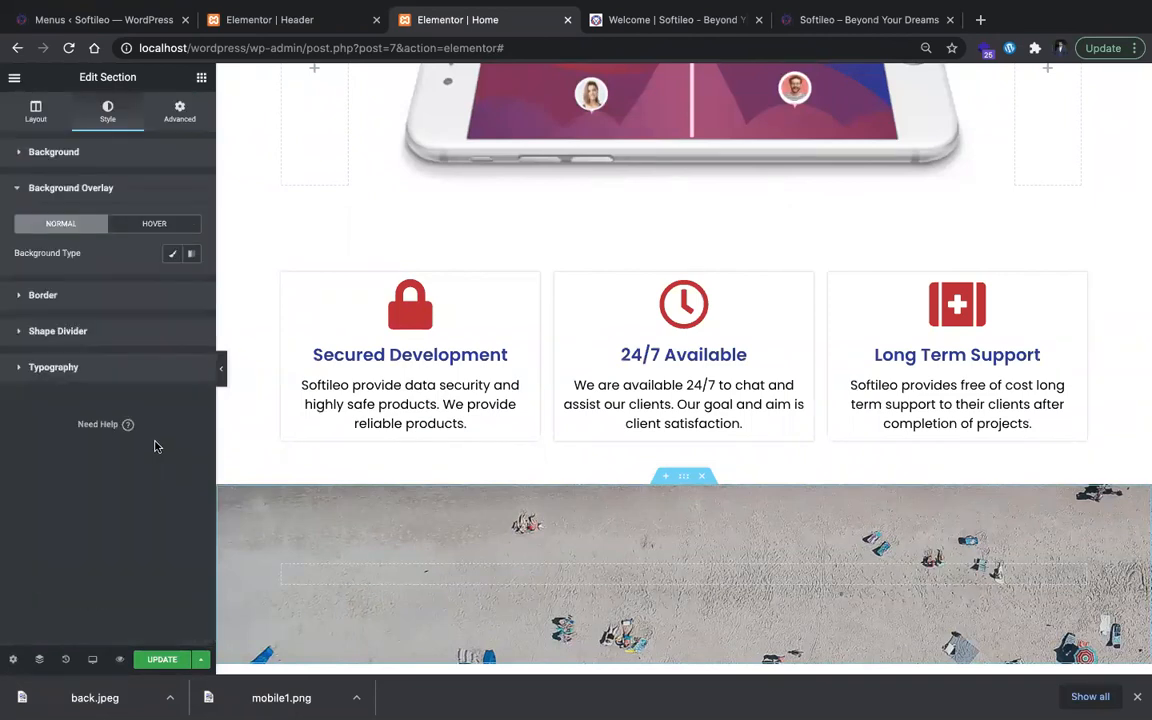
click(175, 256)
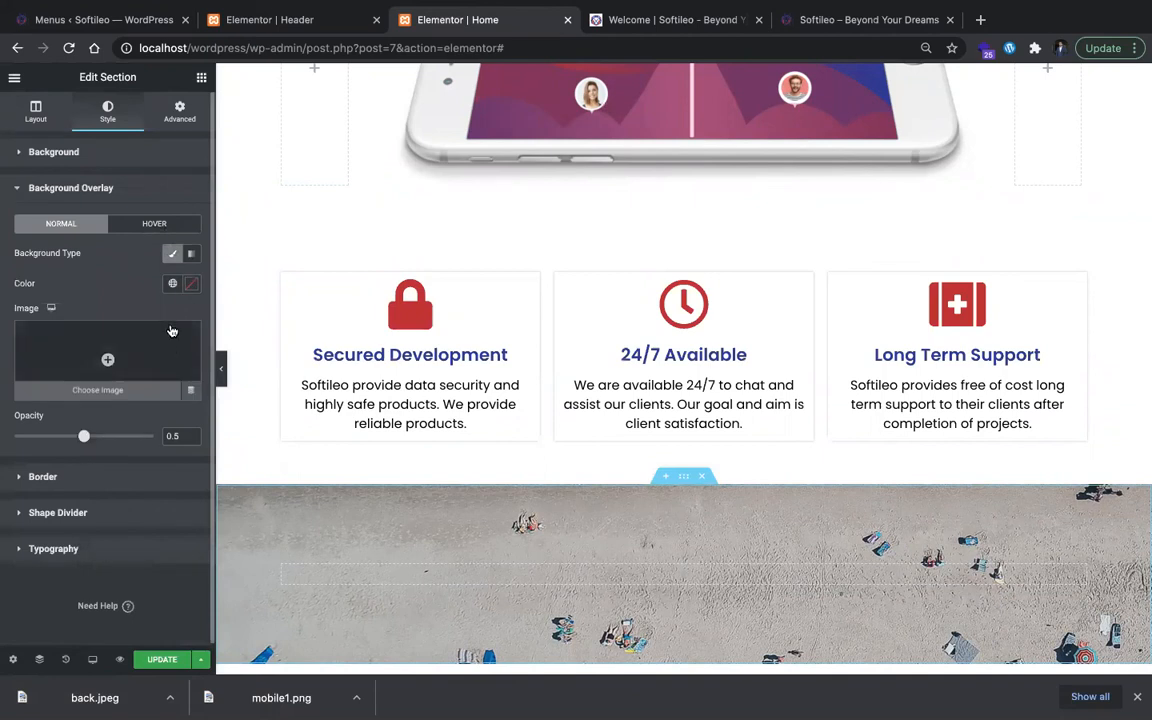
click(172, 284)
click(140, 351)
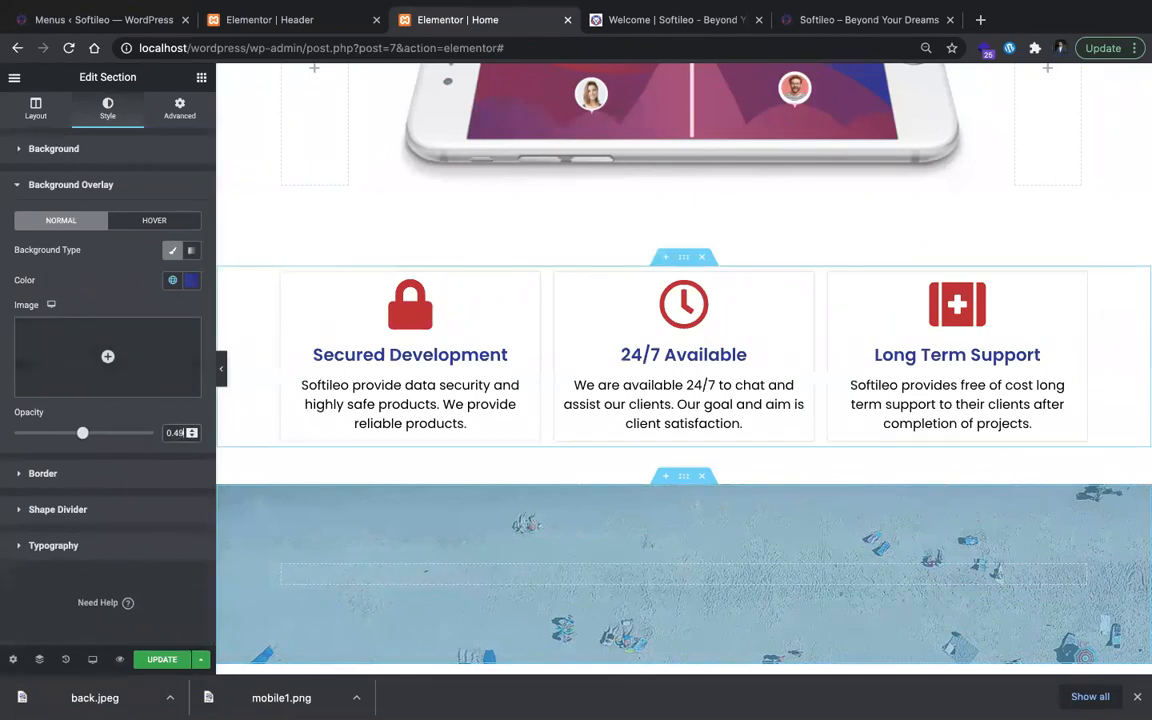
Step: Duplicate the beach-image section's column until it holds four equal columns
scroll(250, 375, down, 1)
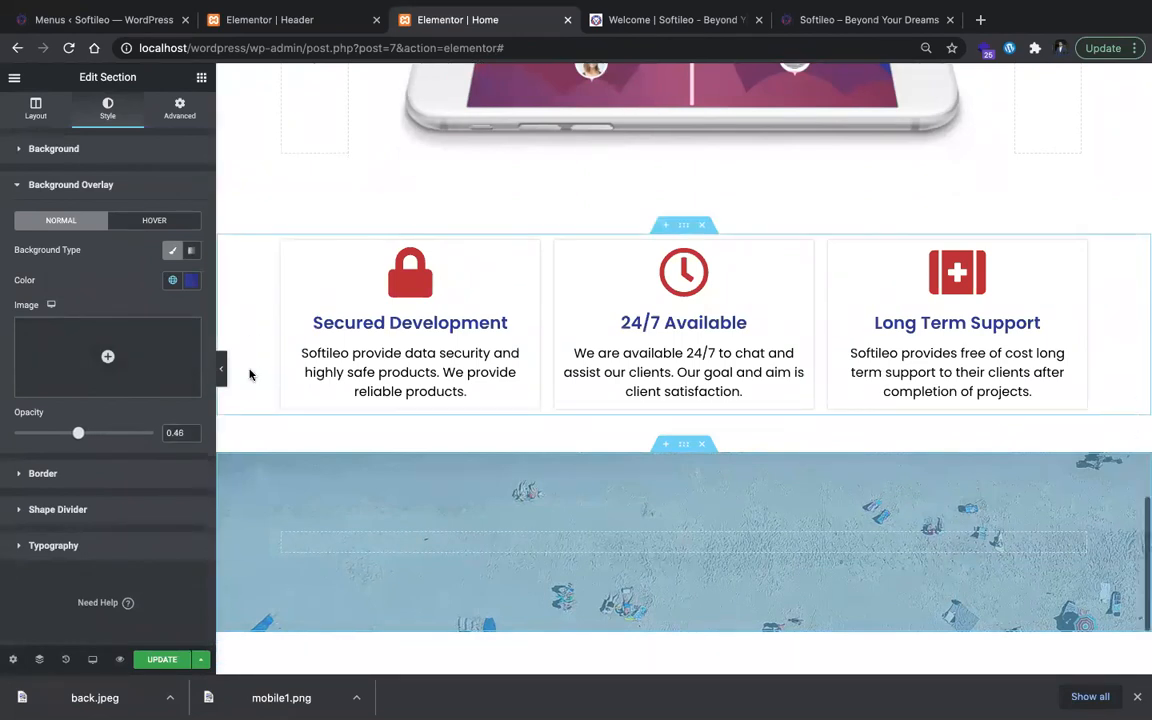
scroll(609, 501, down, 1)
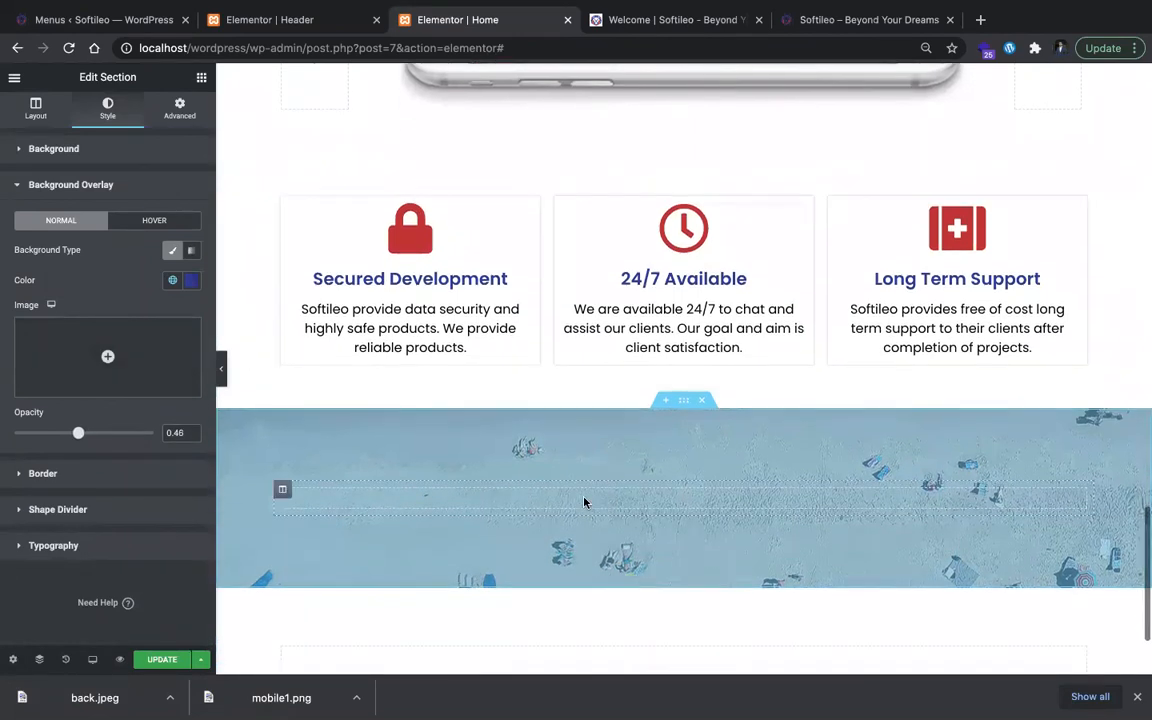
click(281, 491)
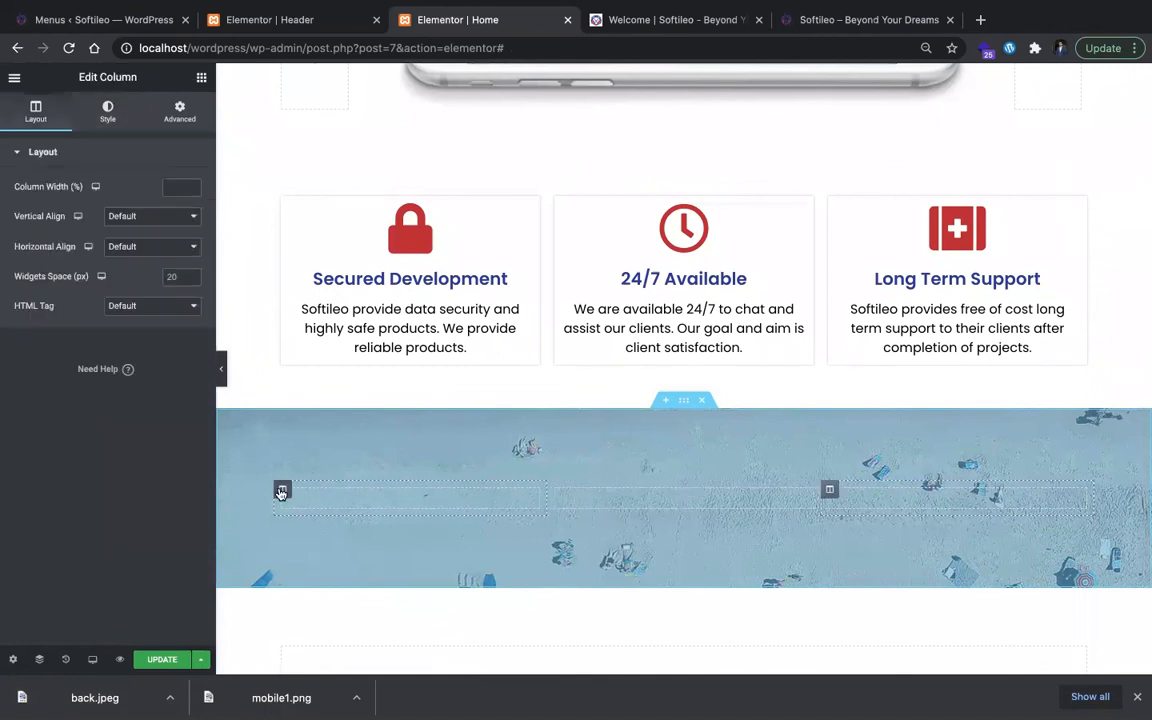
key(super+d)
Step: Find the Counter widget and place it in the first of the four columns
click(335, 499)
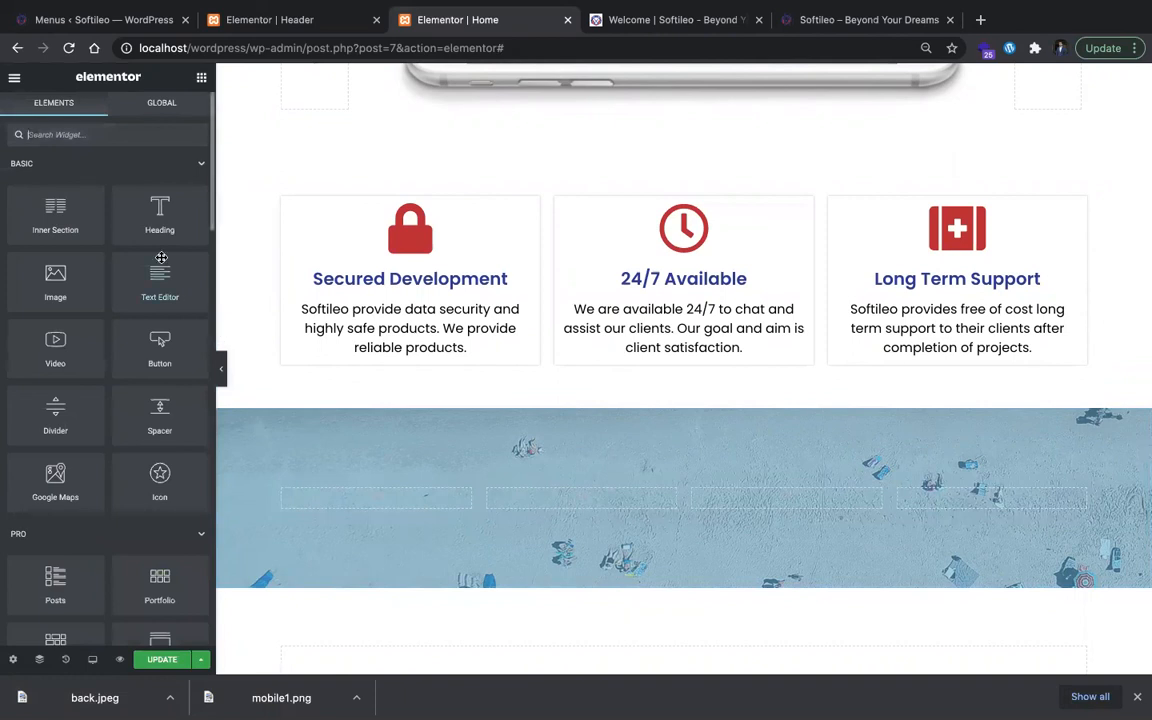
text(coun)
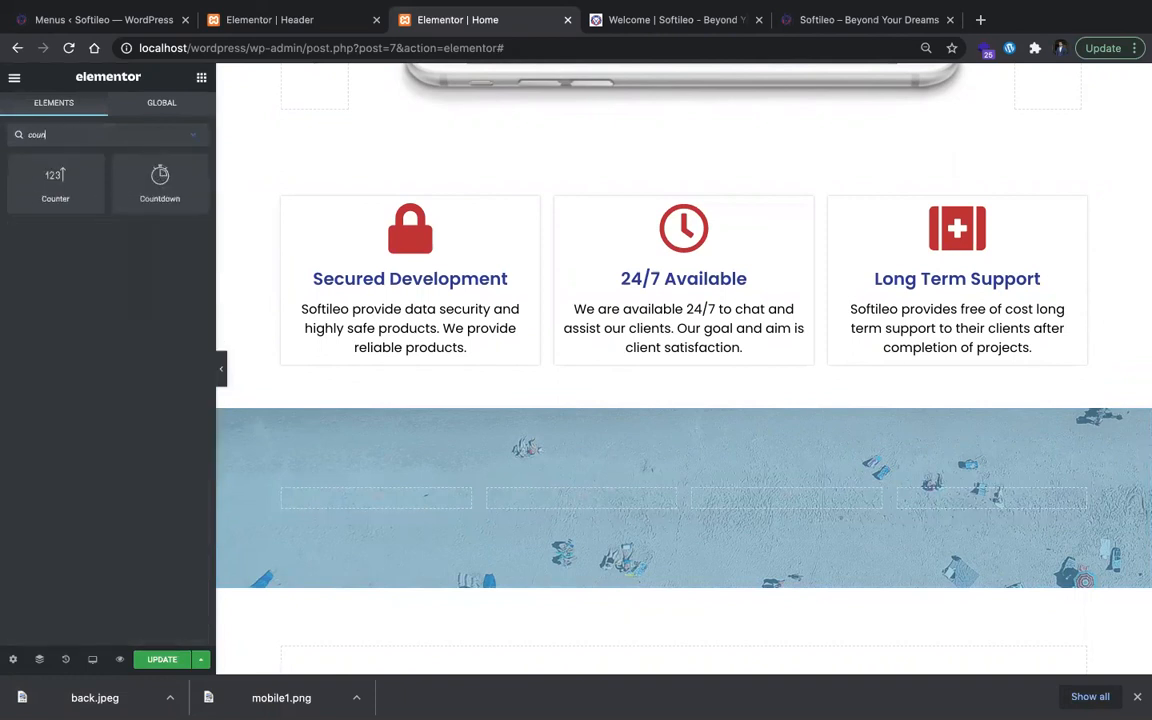
drag(55, 180, 360, 500)
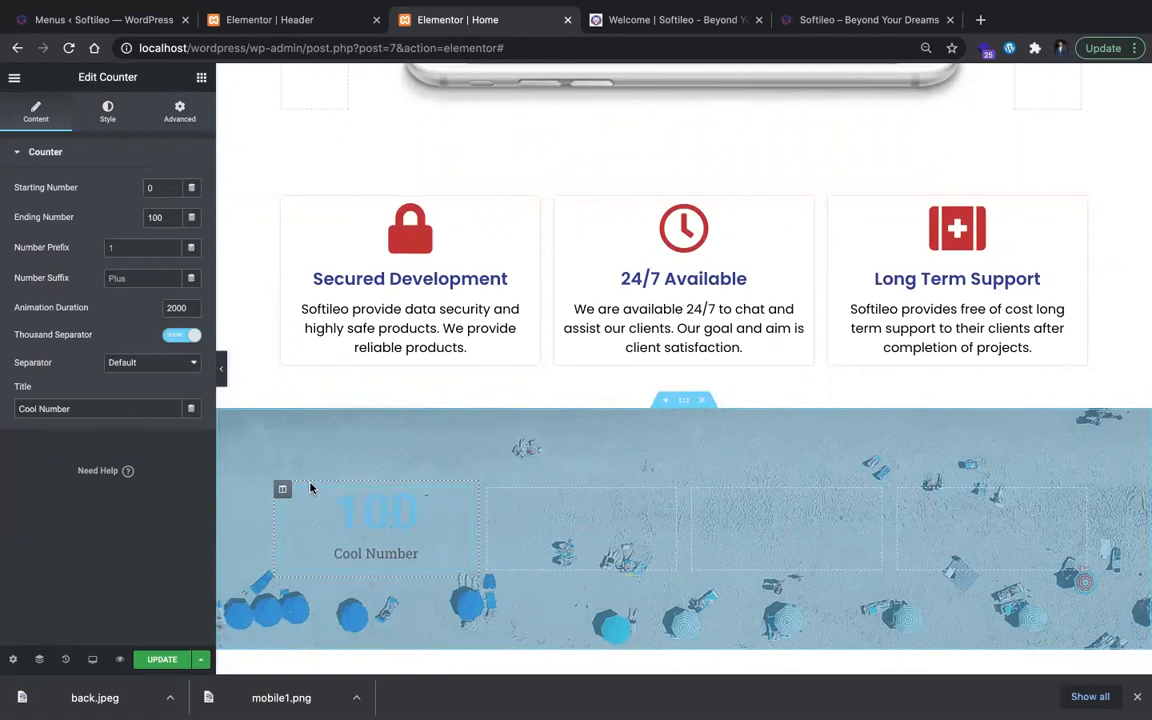
Step: Find the Icon widget and place it above the counter in the first column
click(197, 77)
text(ico)
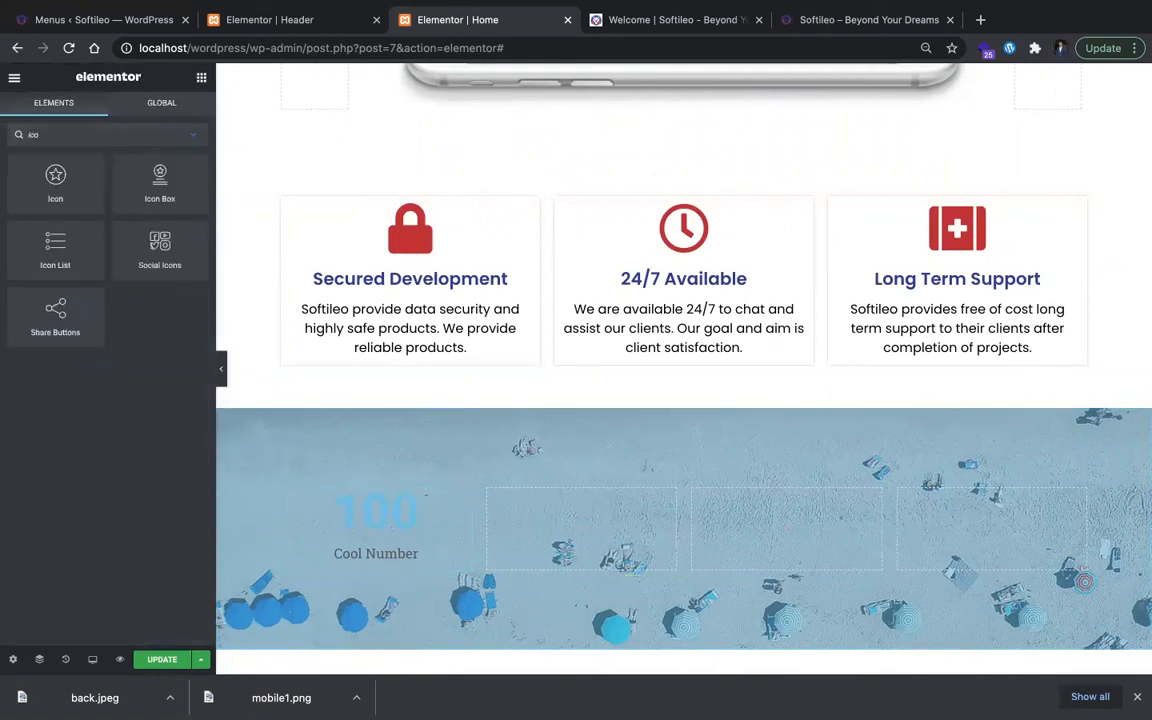
drag(94, 187, 418, 512)
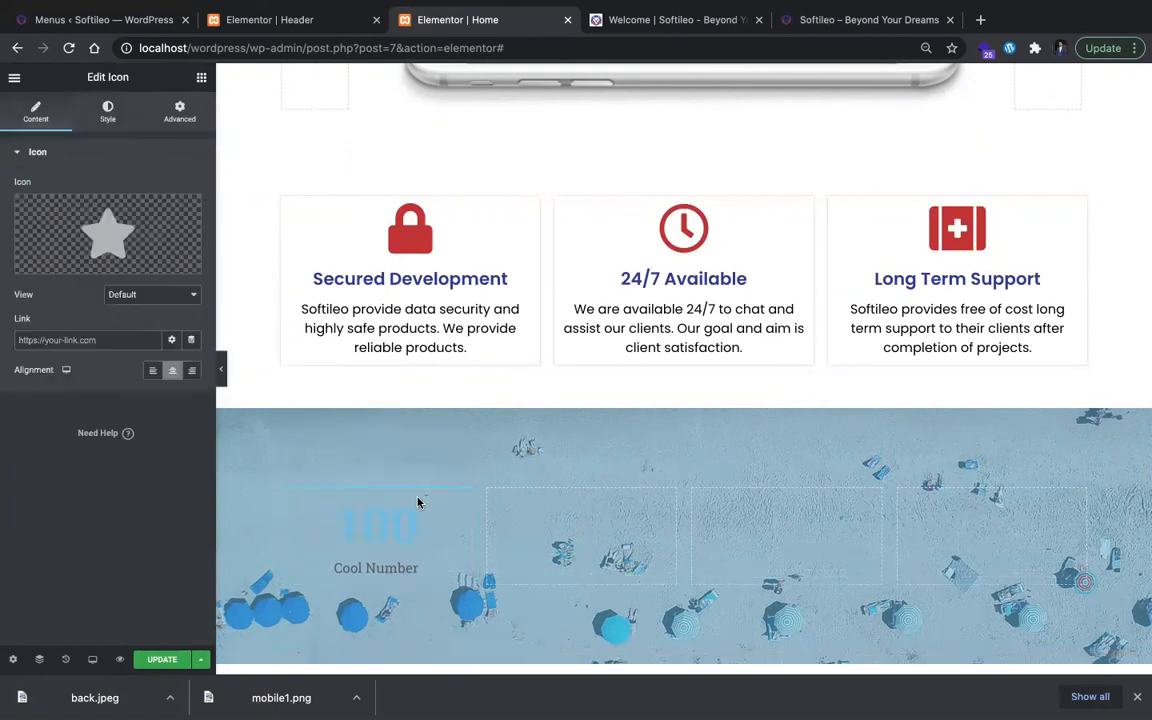
Step: Set the star icon's view to Framed with the Circle shape
scroll(418, 512, down, 1)
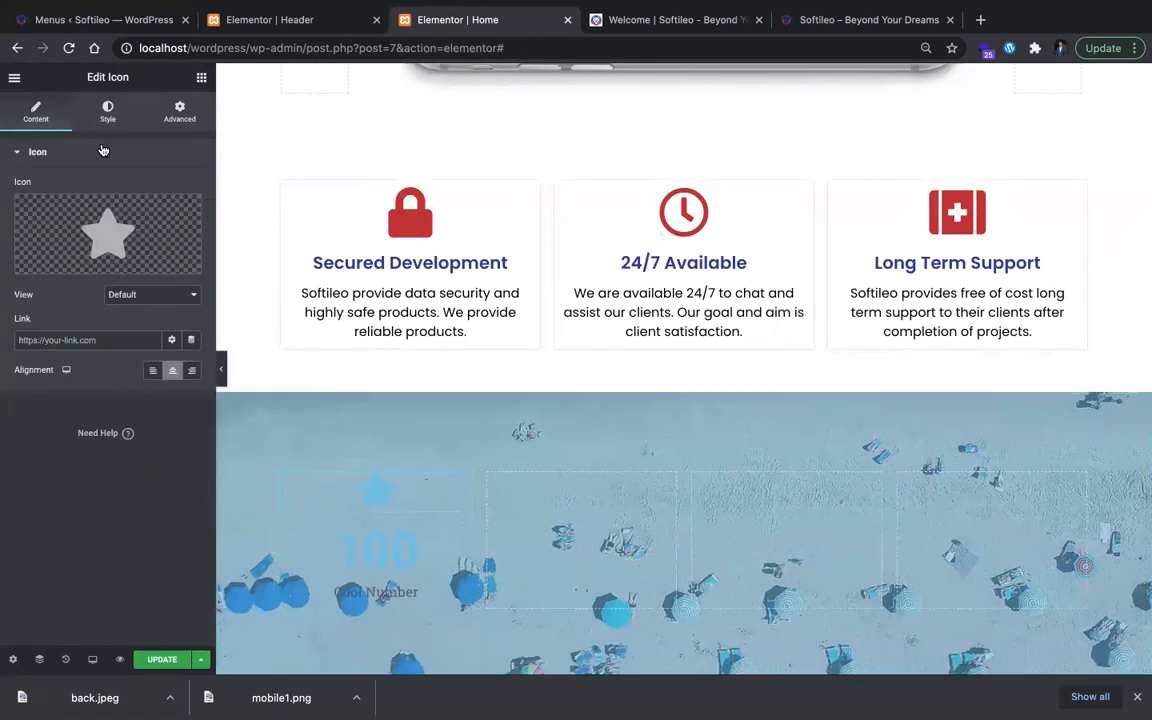
click(155, 295)
key(Escape)
click(157, 317)
click(161, 327)
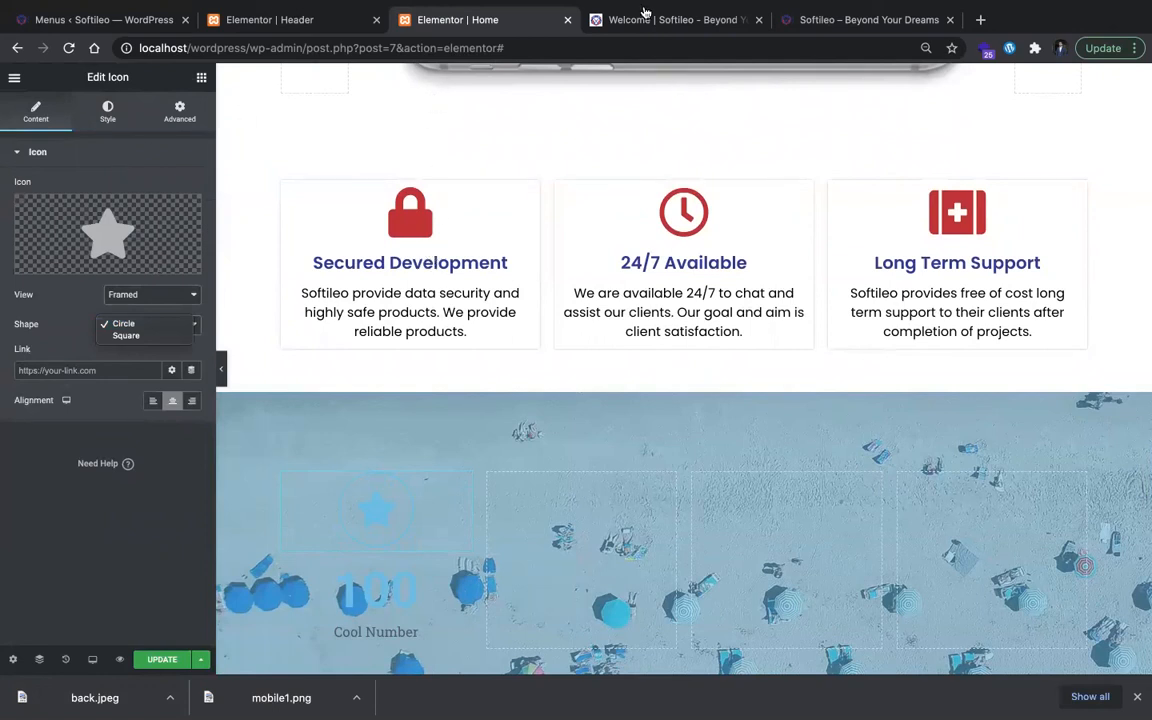
Step: Check the counter icons on softileo.com and set the framed star icon's primary color to white (#FFFFFF) to match
click(818, 28)
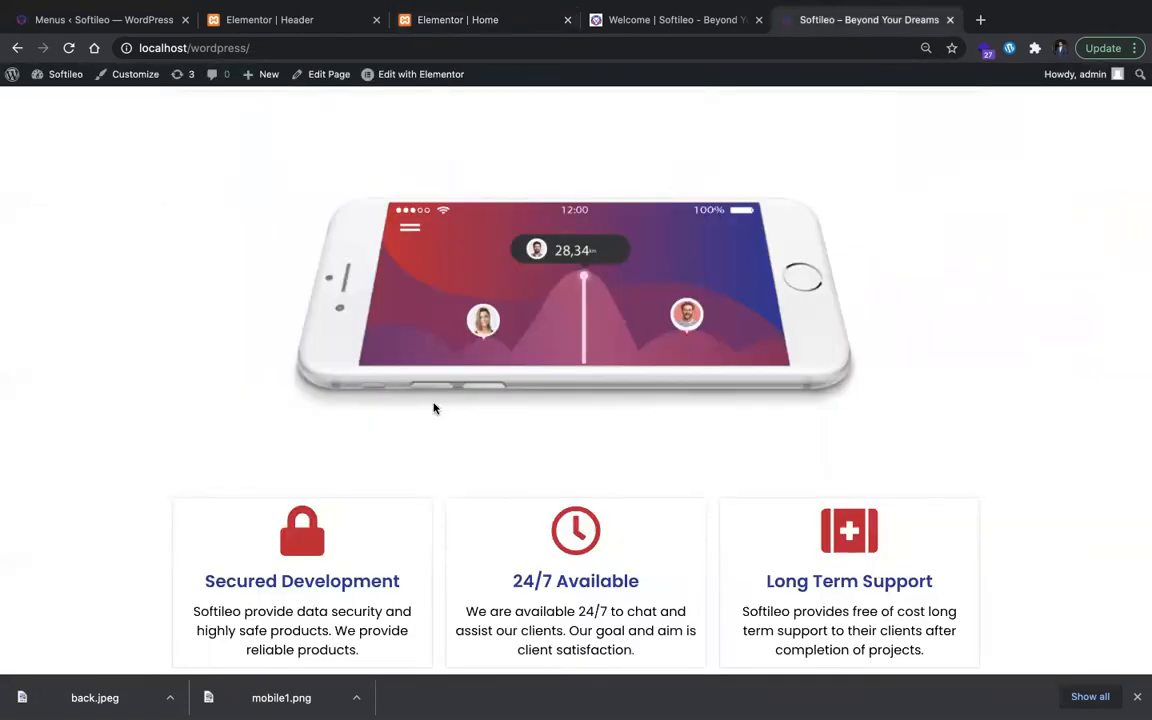
click(665, 20)
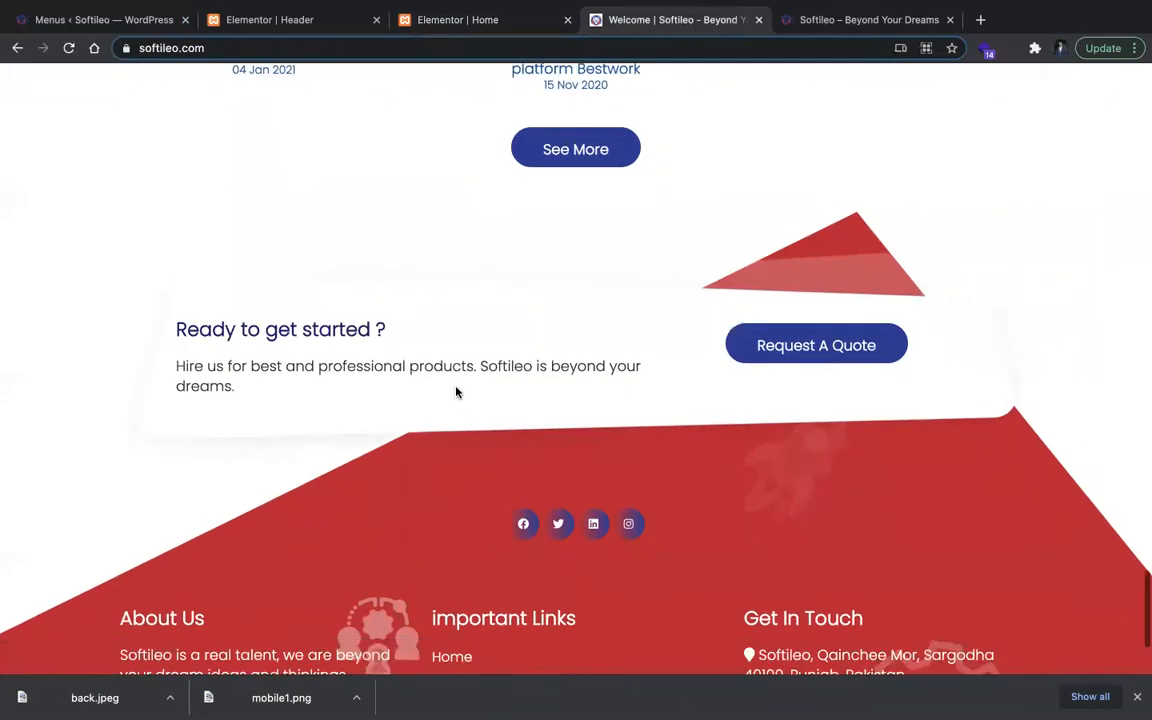
scroll(456, 392, up, 15)
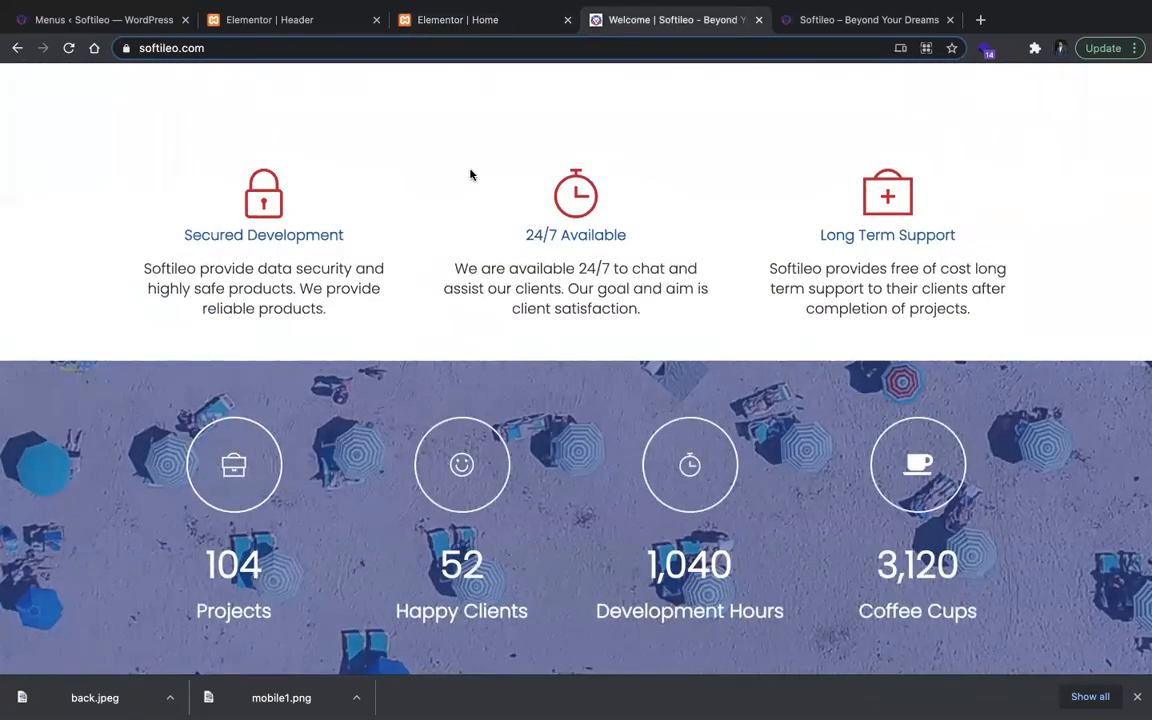
click(514, 19)
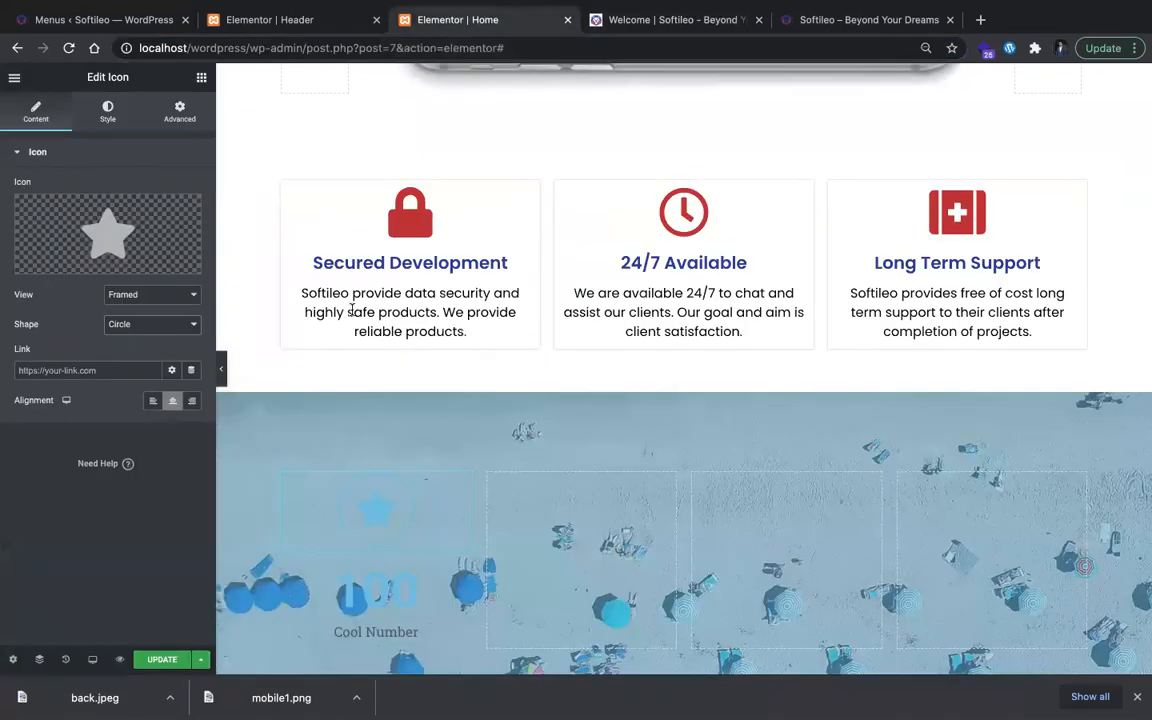
scroll(321, 414, down, 1)
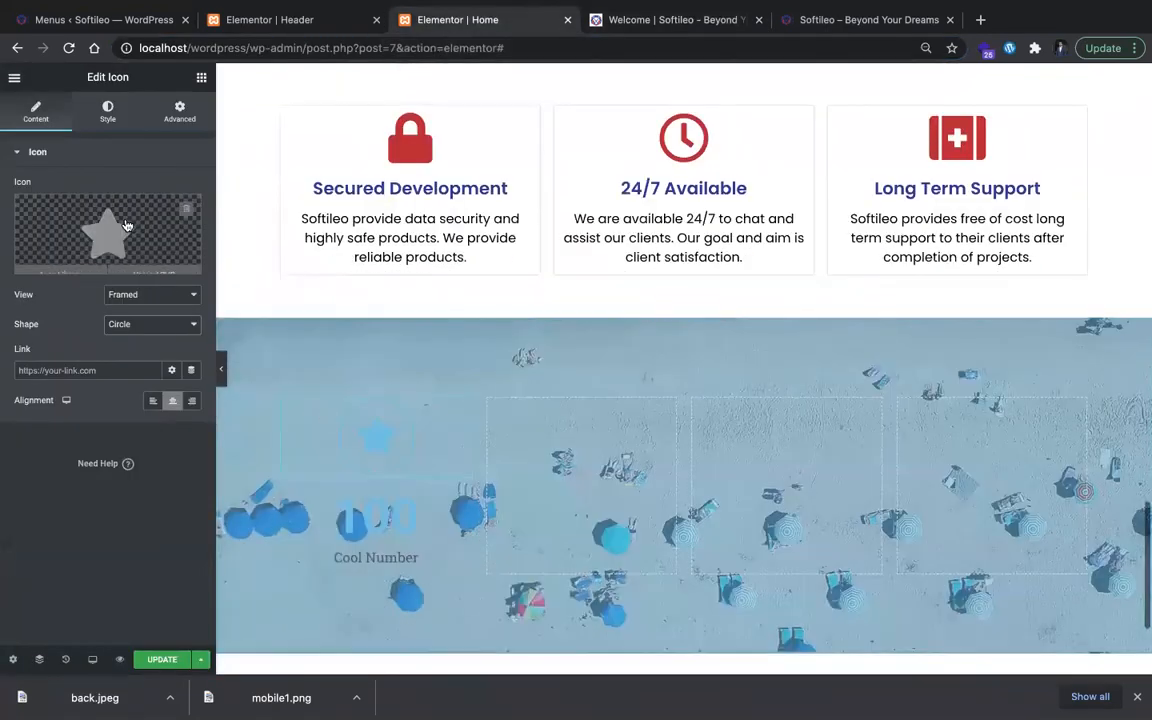
click(107, 112)
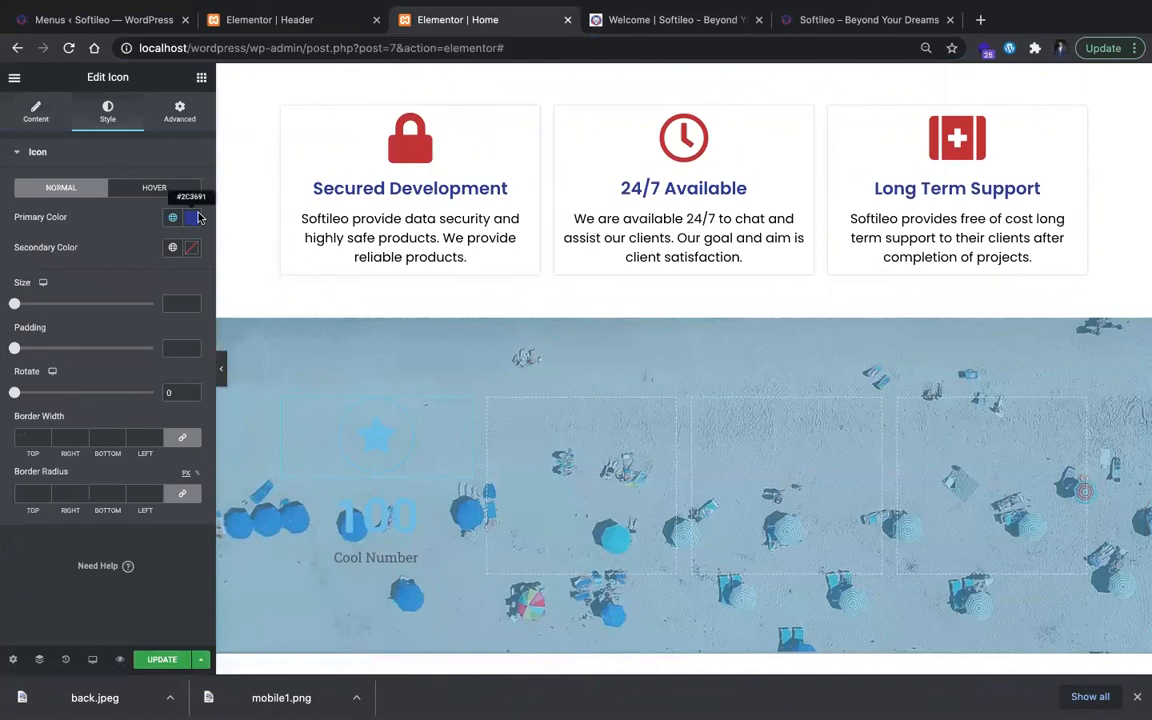
click(193, 221)
drag(45, 289, 5, 245)
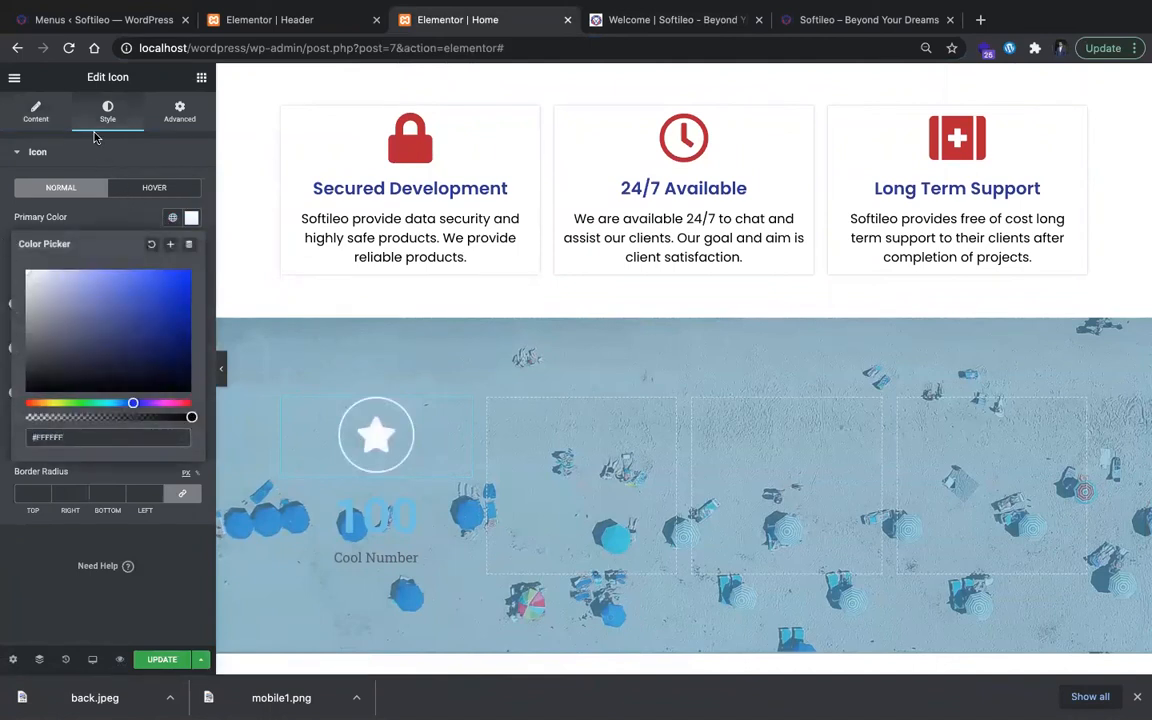
click(104, 151)
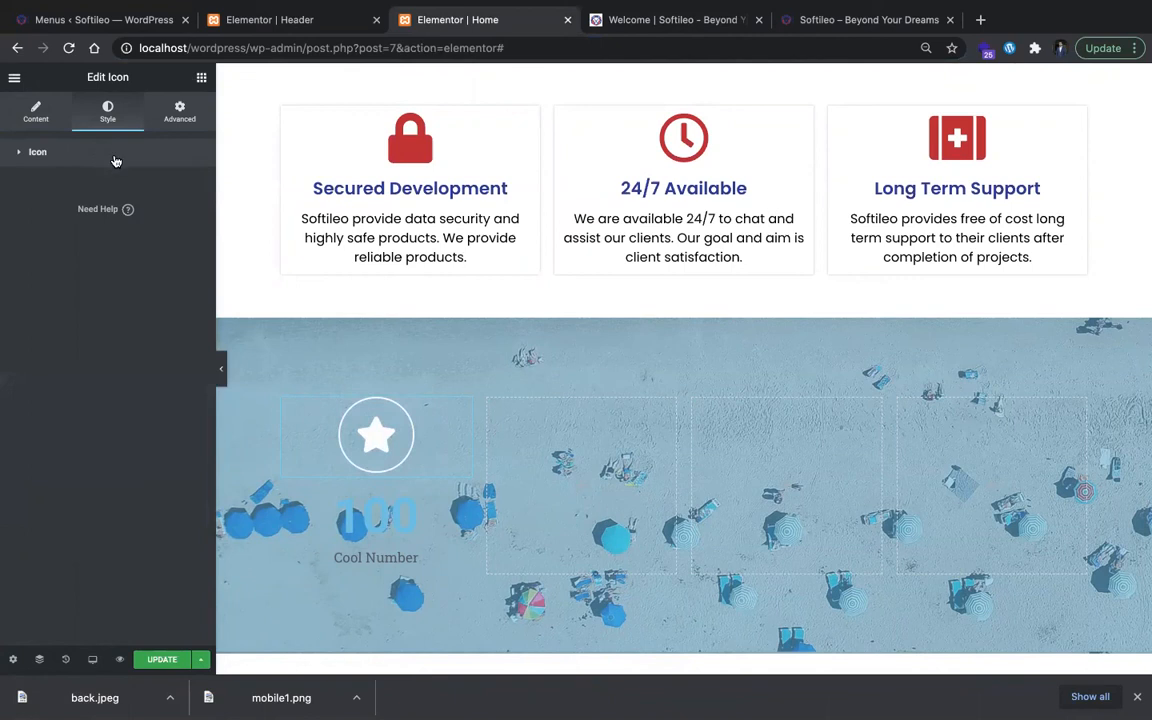
Step: Set the first counter's number text color to white (#FFFFFF) and its typography to Poppins with weight 600
click(40, 150)
click(435, 520)
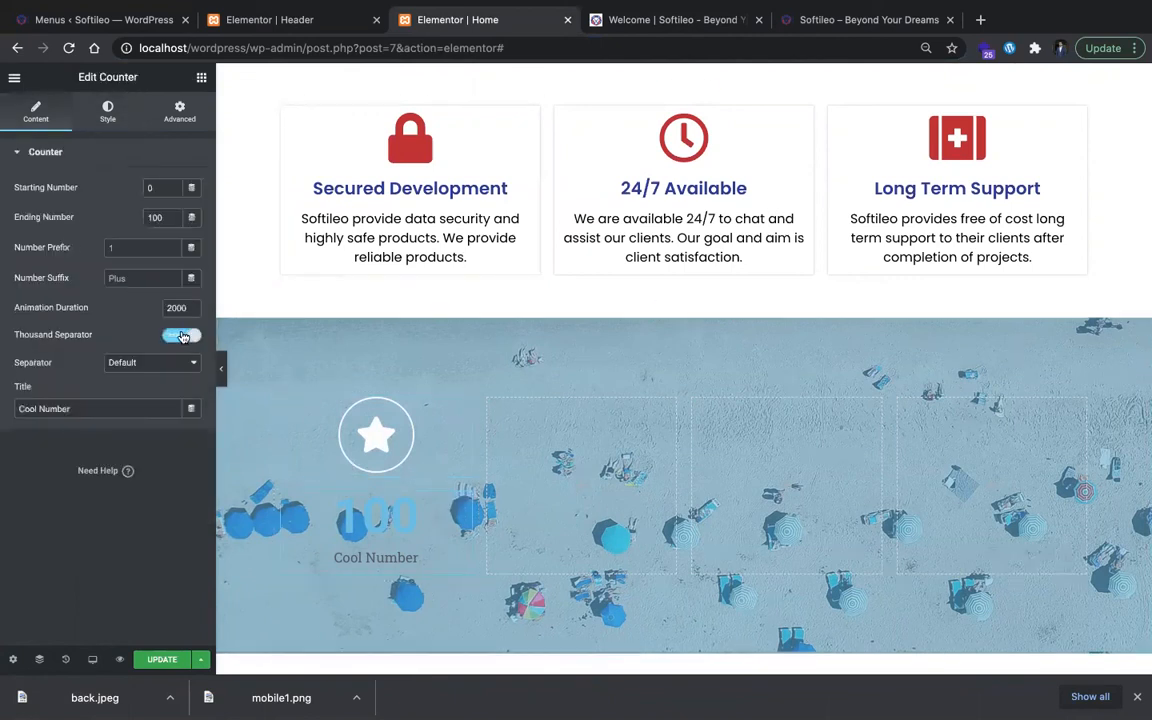
click(107, 112)
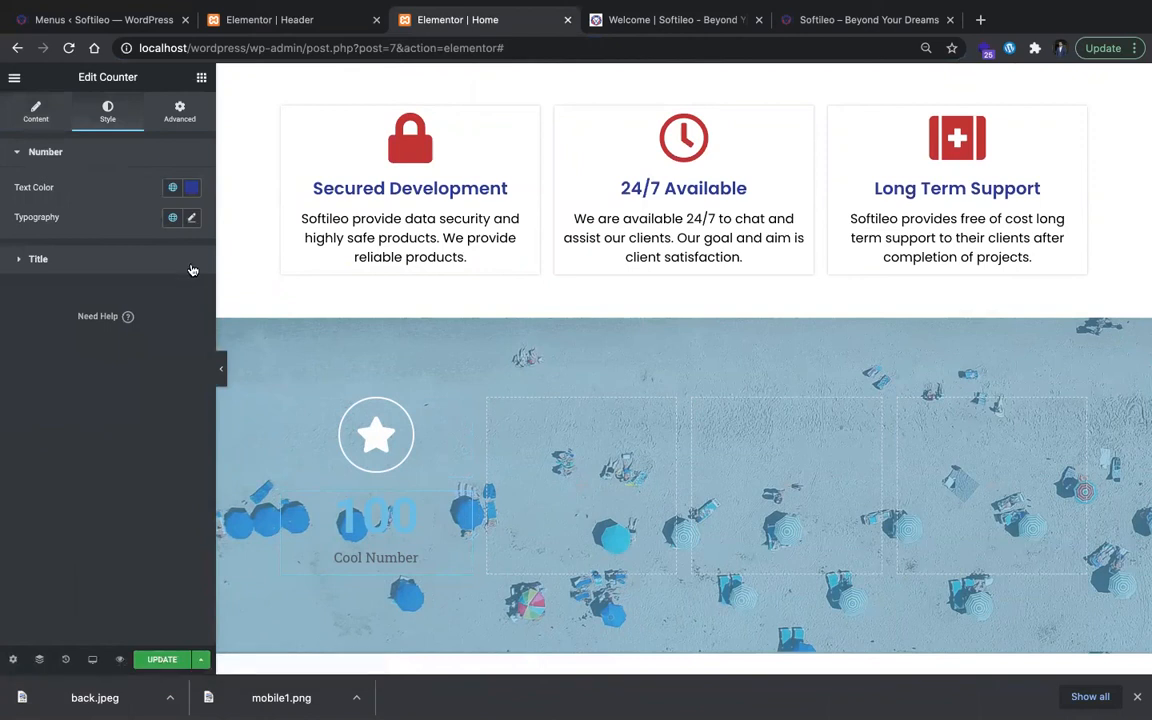
click(192, 189)
drag(137, 293, 3, 227)
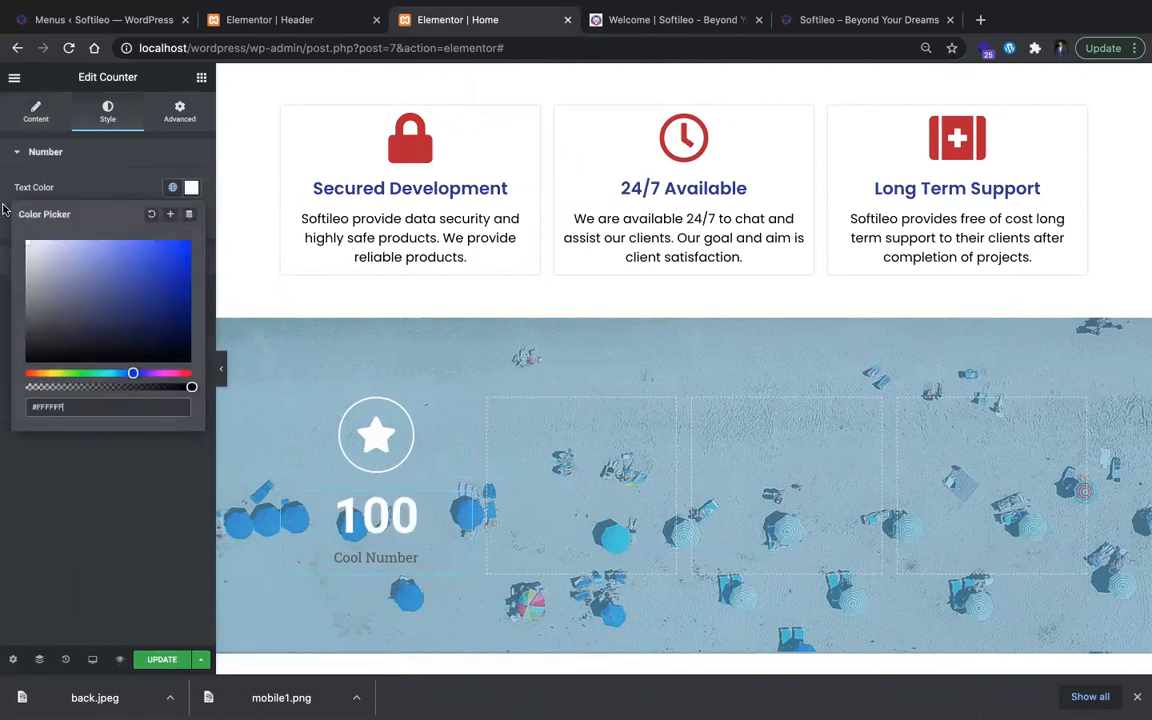
click(4, 200)
click(191, 218)
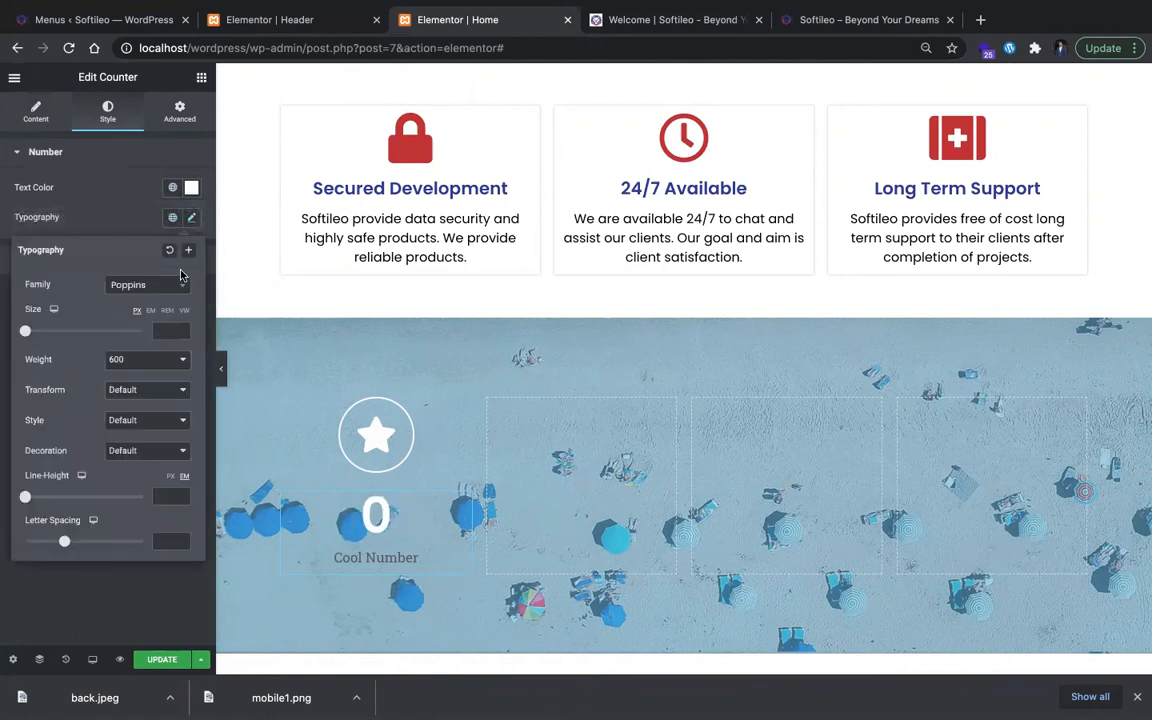
click(98, 621)
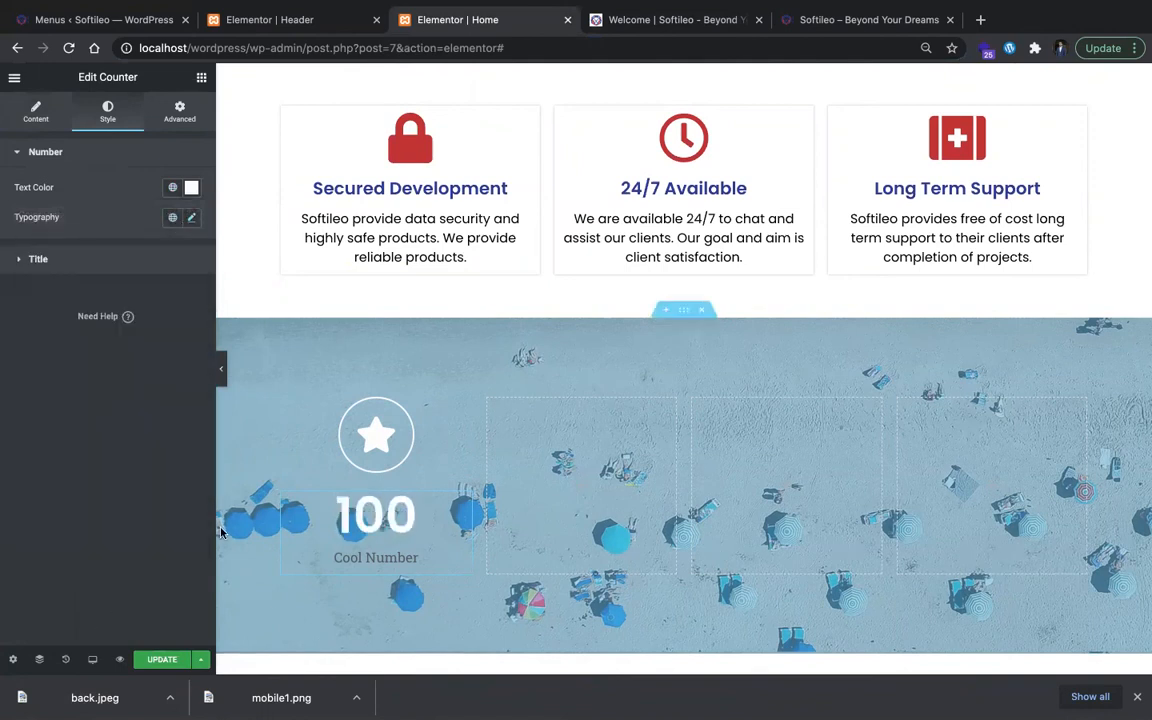
Step: Set the counter title's typography to Poppins at 24 px and its text color to white (#FFFFFF)
click(48, 245)
click(191, 256)
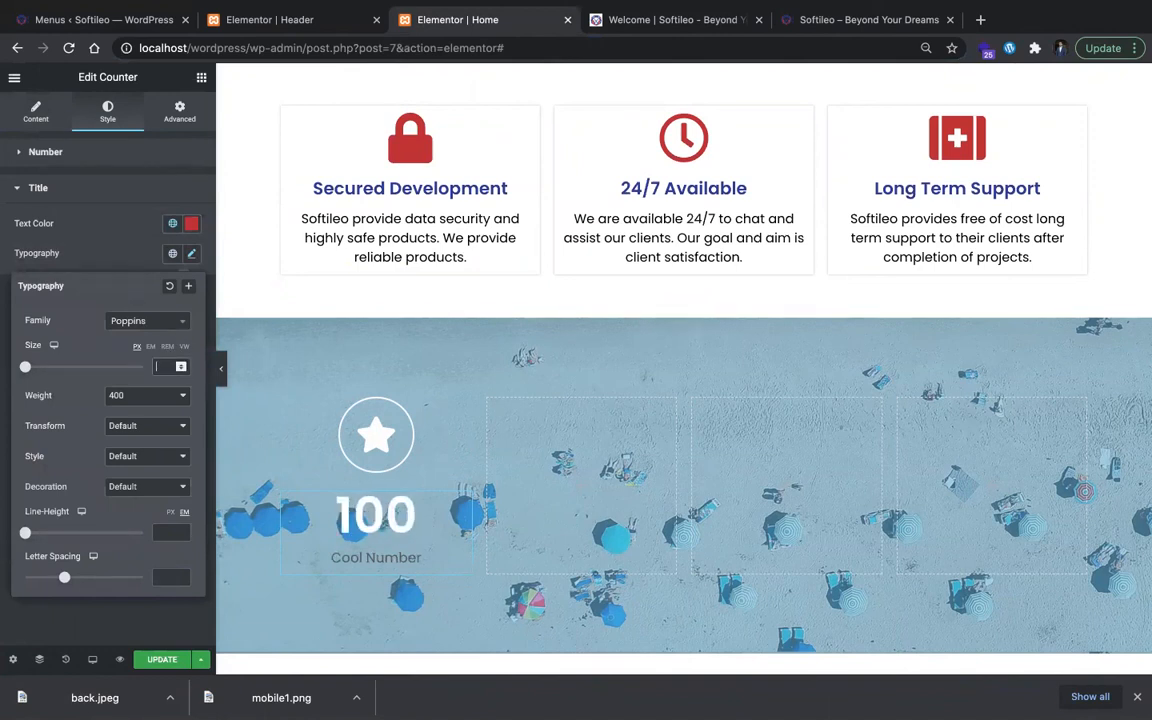
text(24)
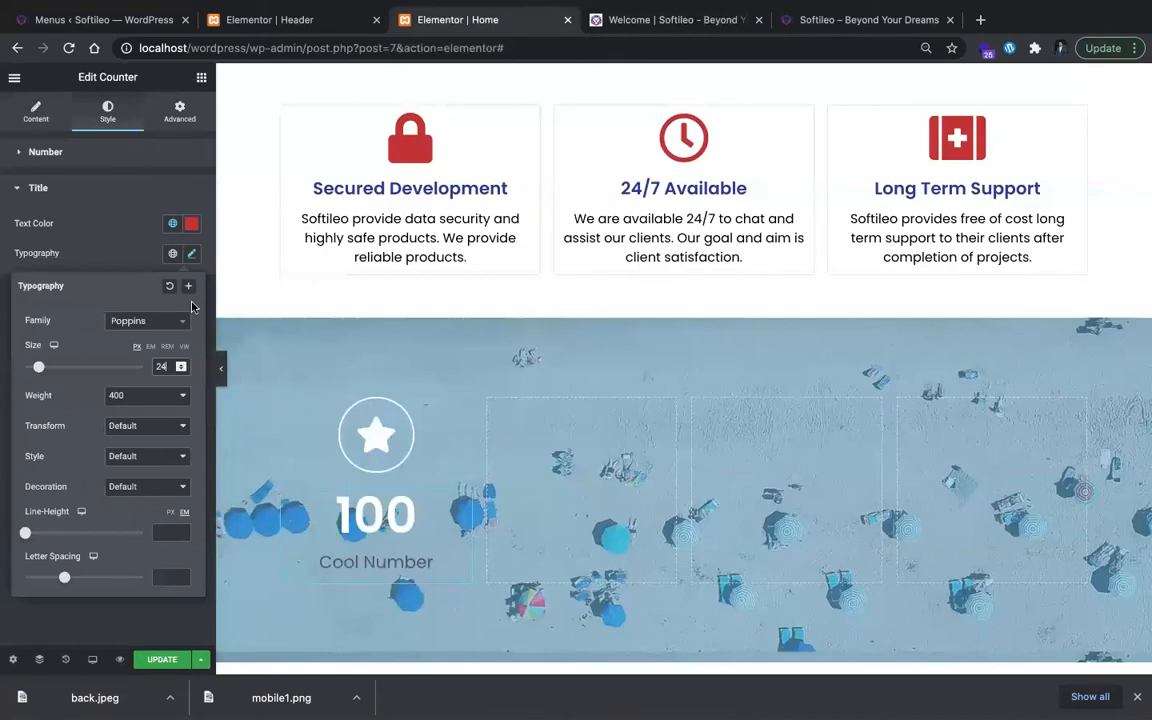
click(191, 223)
text(#FFFFFF)
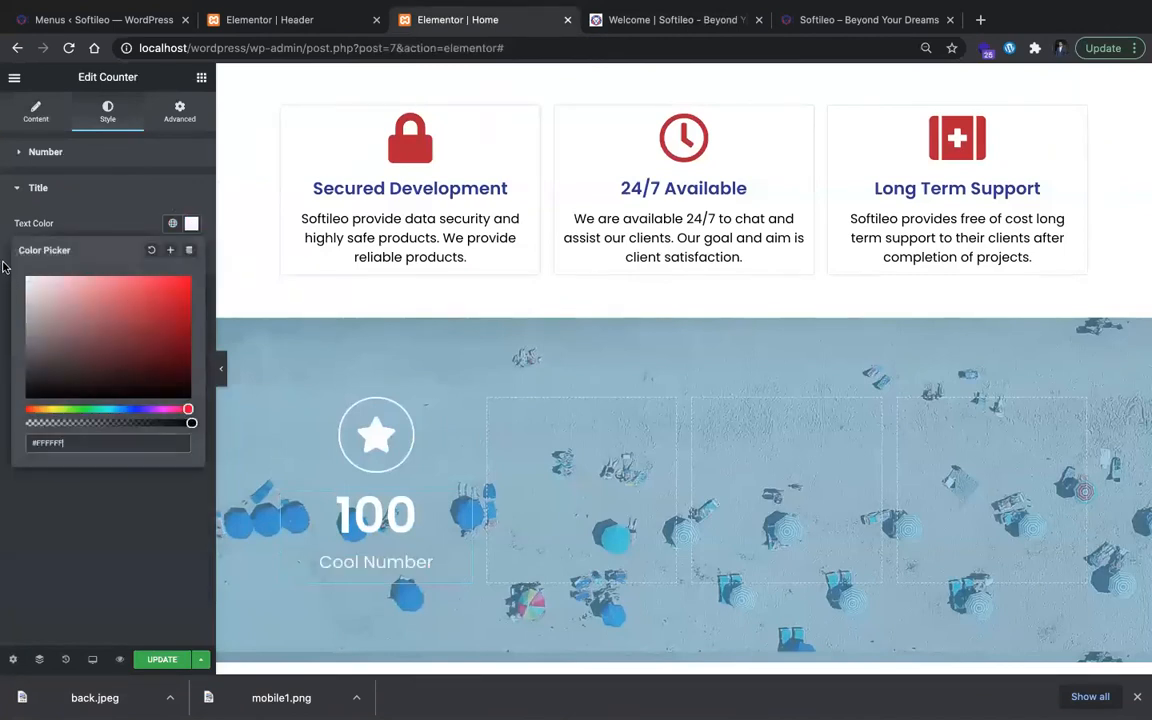
click(65, 525)
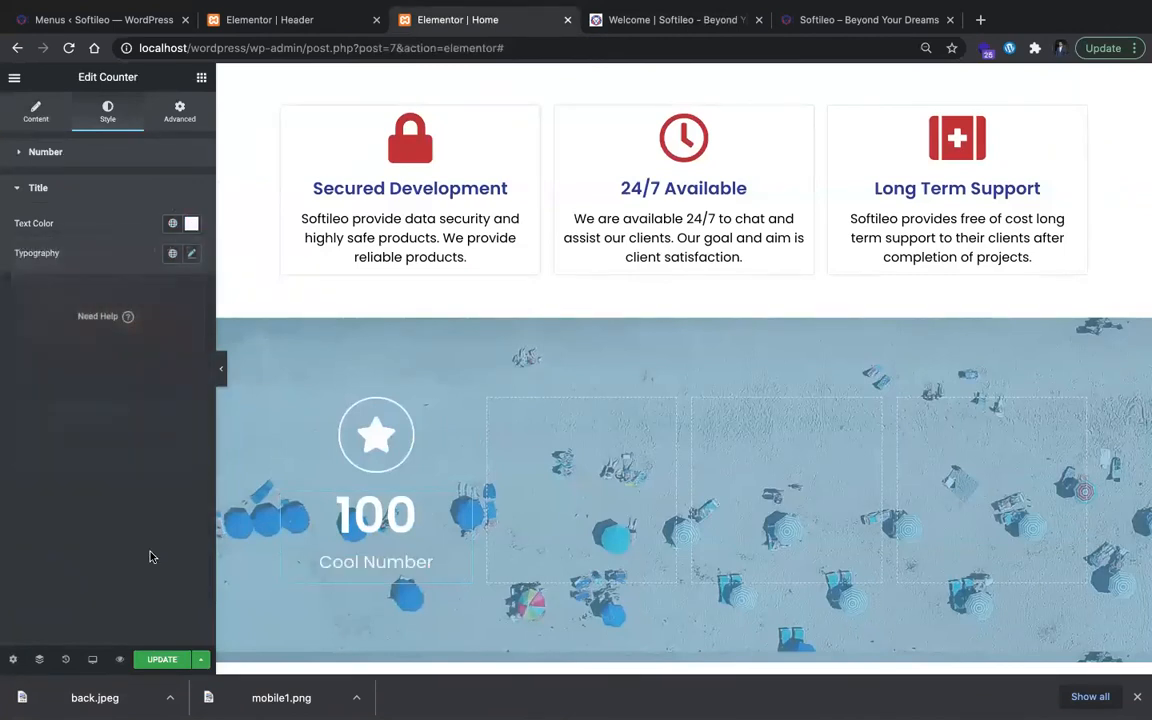
Step: Set the padding of the framed star icon above the counter to 50
click(386, 436)
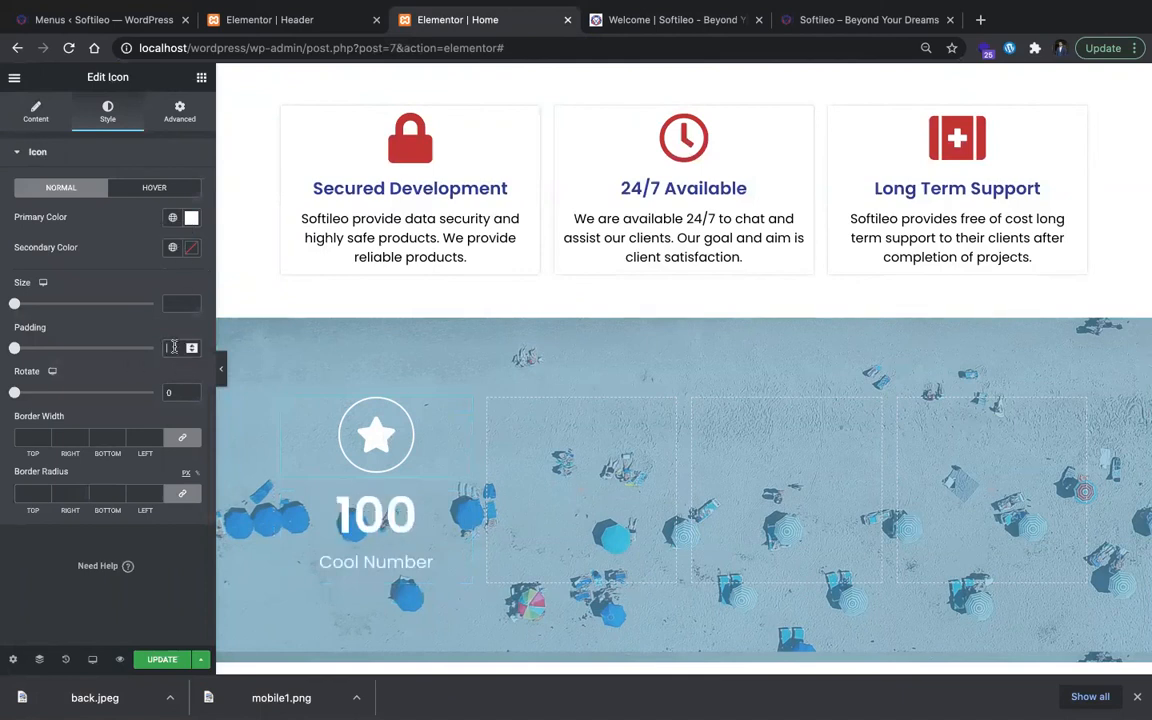
text(20)
key(Up)
key(Up)
key(Up)
key(Up)
key(Up)
key(Up)
key(Up)
key(Up)
key(Up)
key(Up)
key(Up)
key(Up)
key(Up)
key(Up)
key(Up)
key(Up)
key(Up)
key(Up)
key(Up)
key(Up)
key(Up)
key(Up)
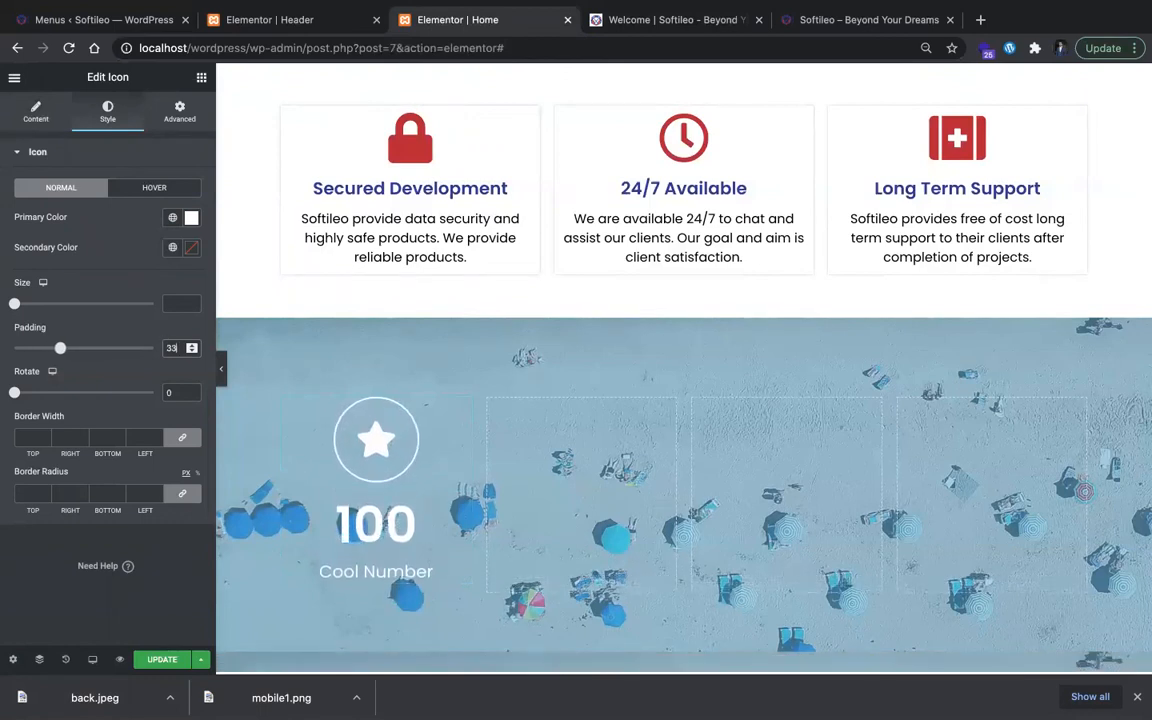
key(Up)
key(Up)
key(Up)
key(Up)
key(Up)
key(Up)
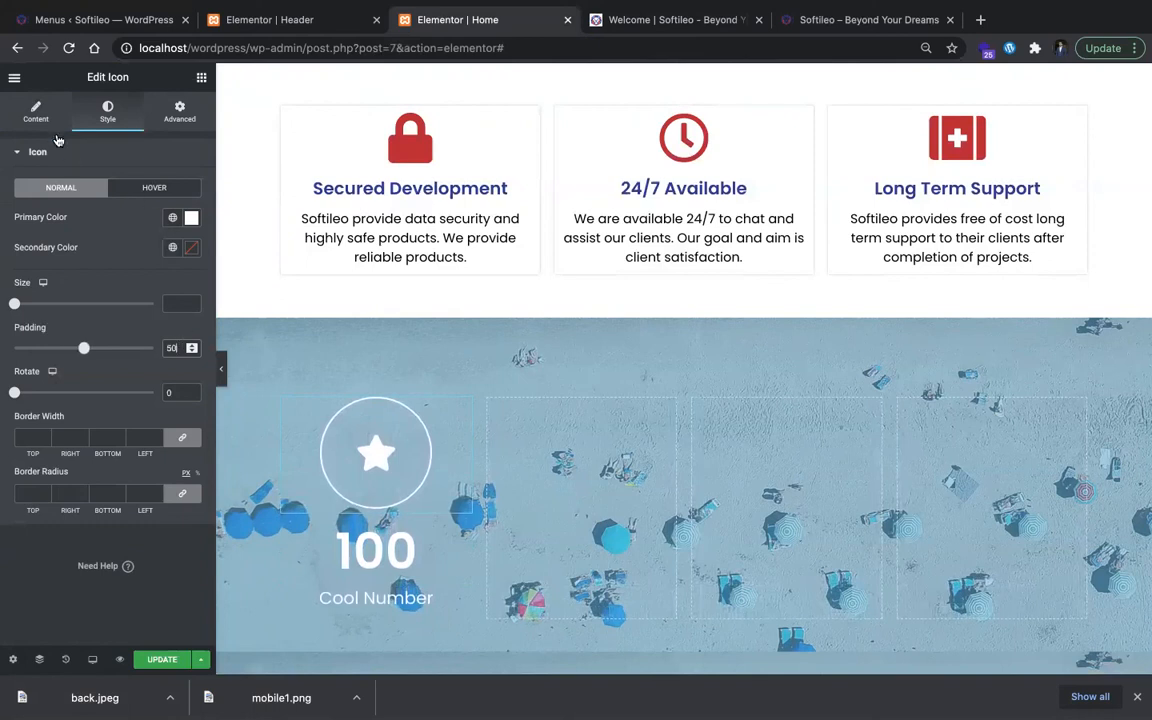
Step: Find the Briefcase icon in the icon library and use it in place of the star
click(36, 112)
click(55, 238)
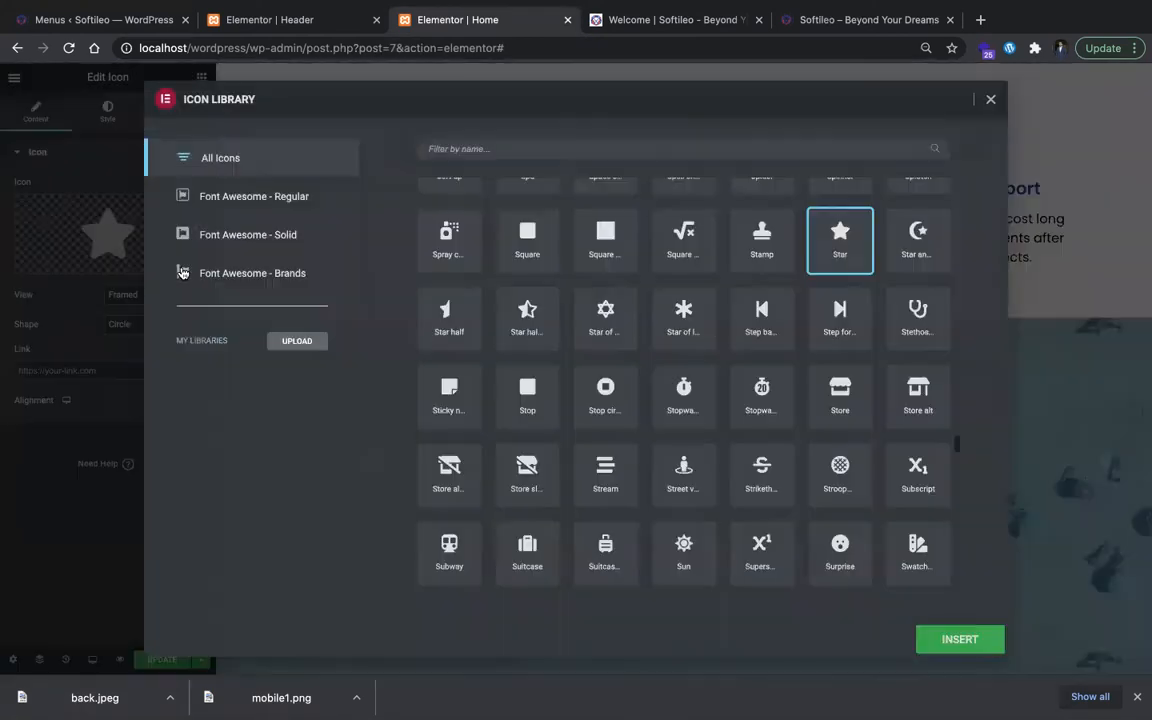
click(588, 143)
text(bri)
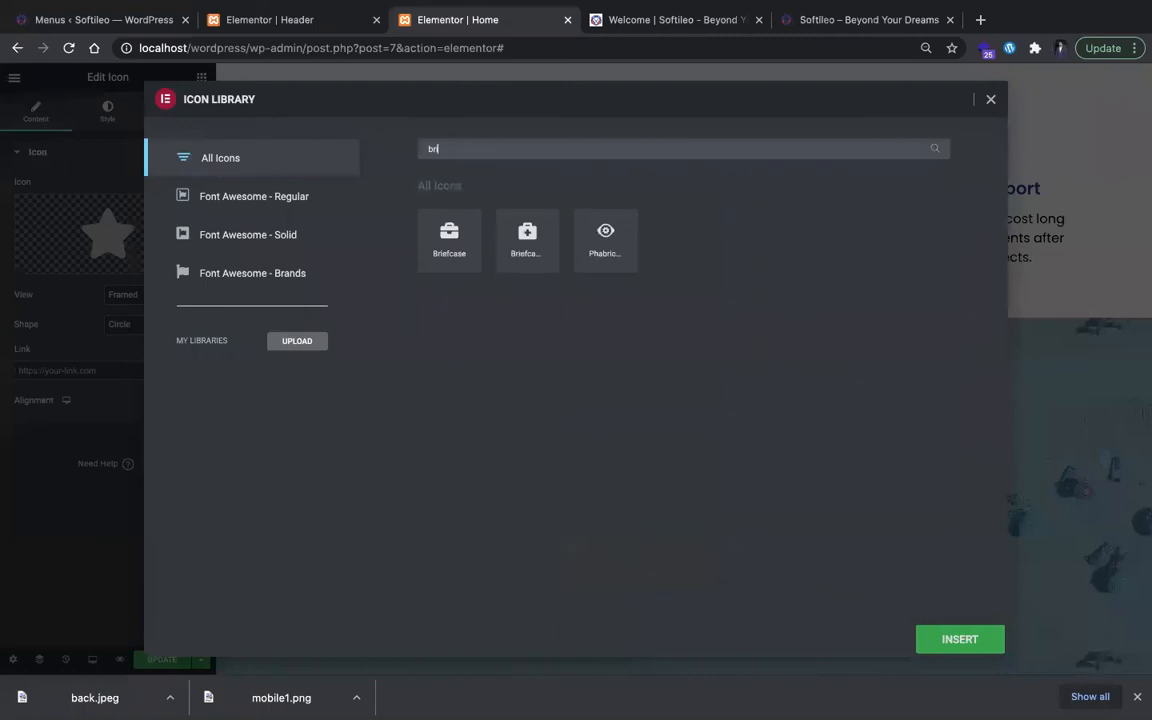
click(420, 218)
click(955, 638)
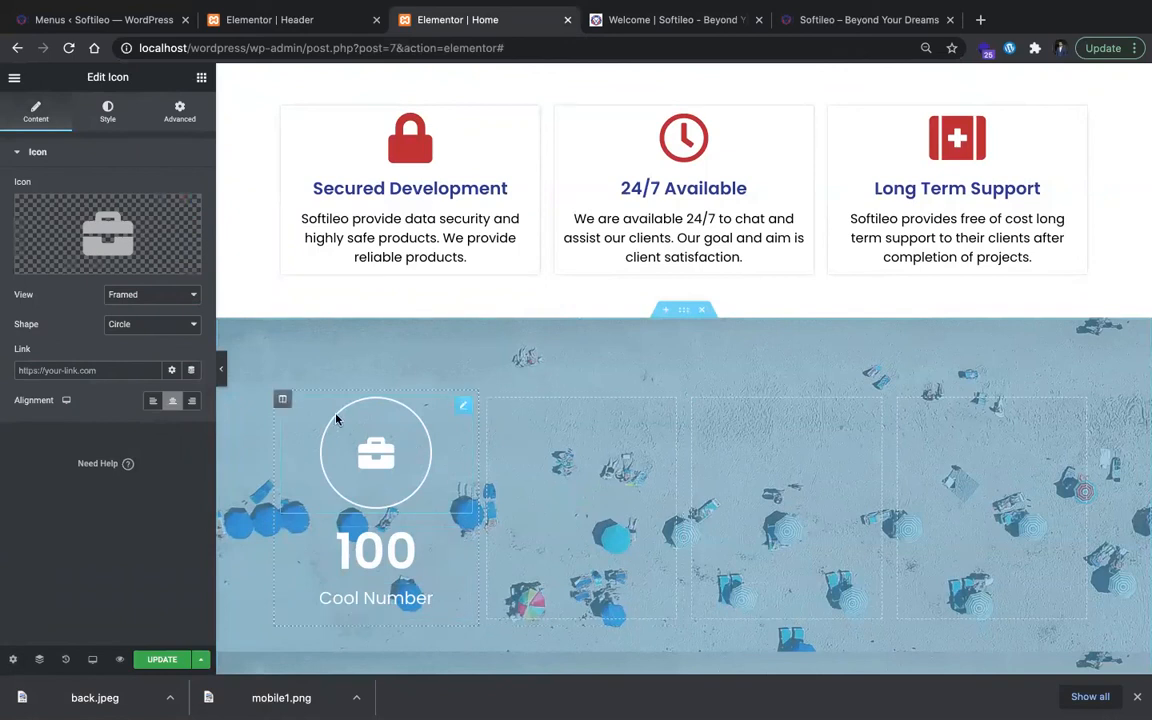
Step: Duplicate the first column containing the briefcase icon and counter
click(281, 402)
key(ctrl+d)
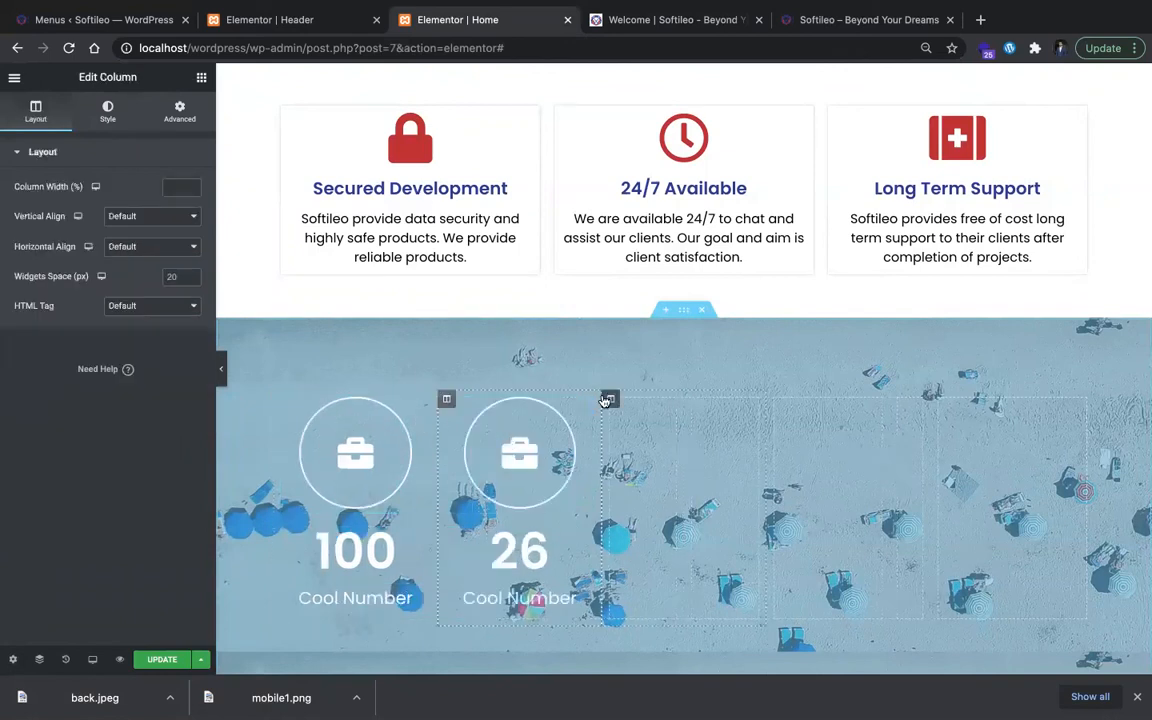
right_click(618, 408)
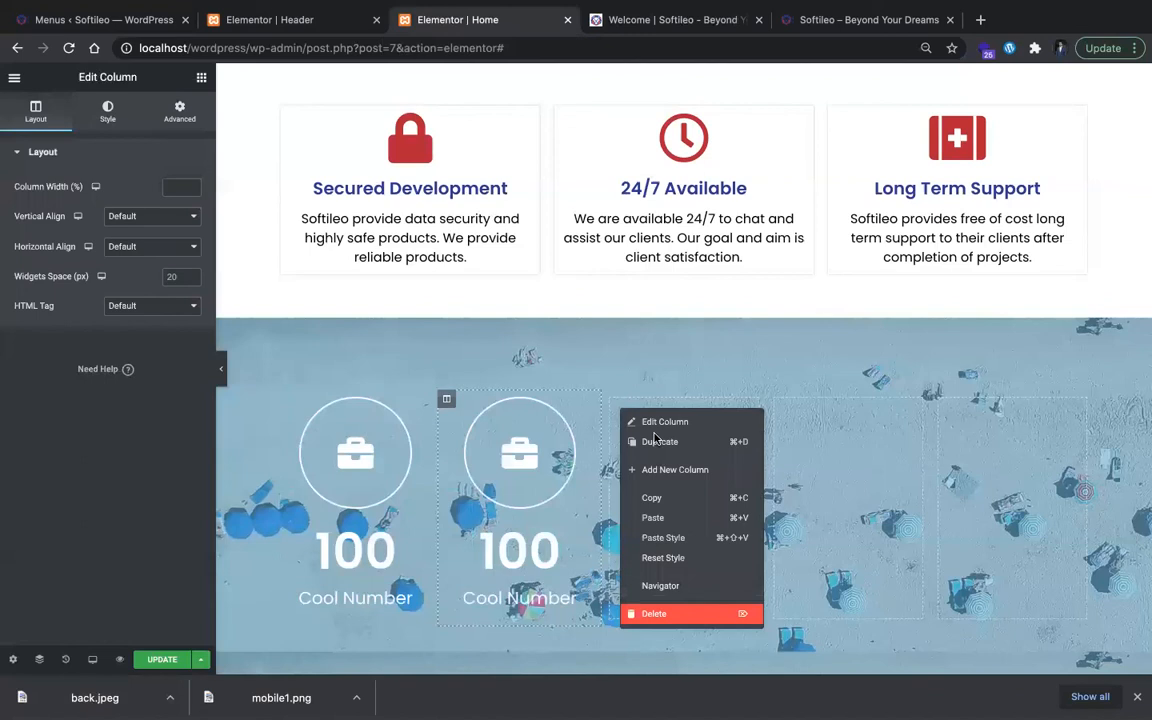
click(655, 614)
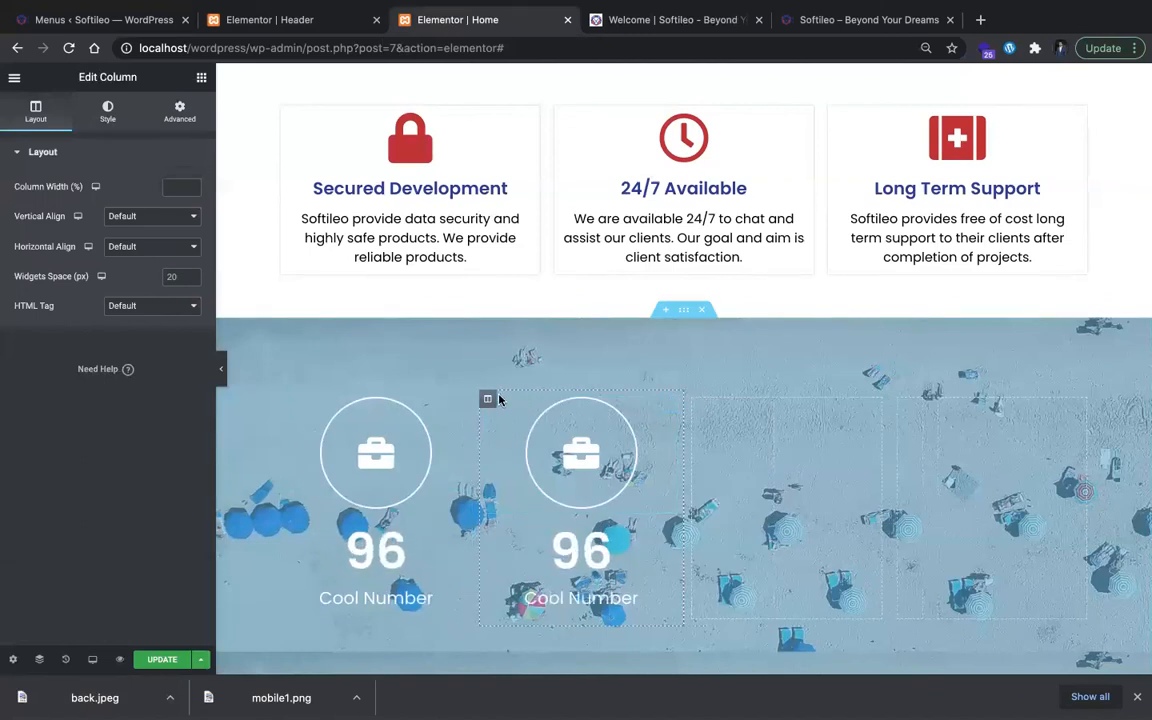
key(ctrl+z)
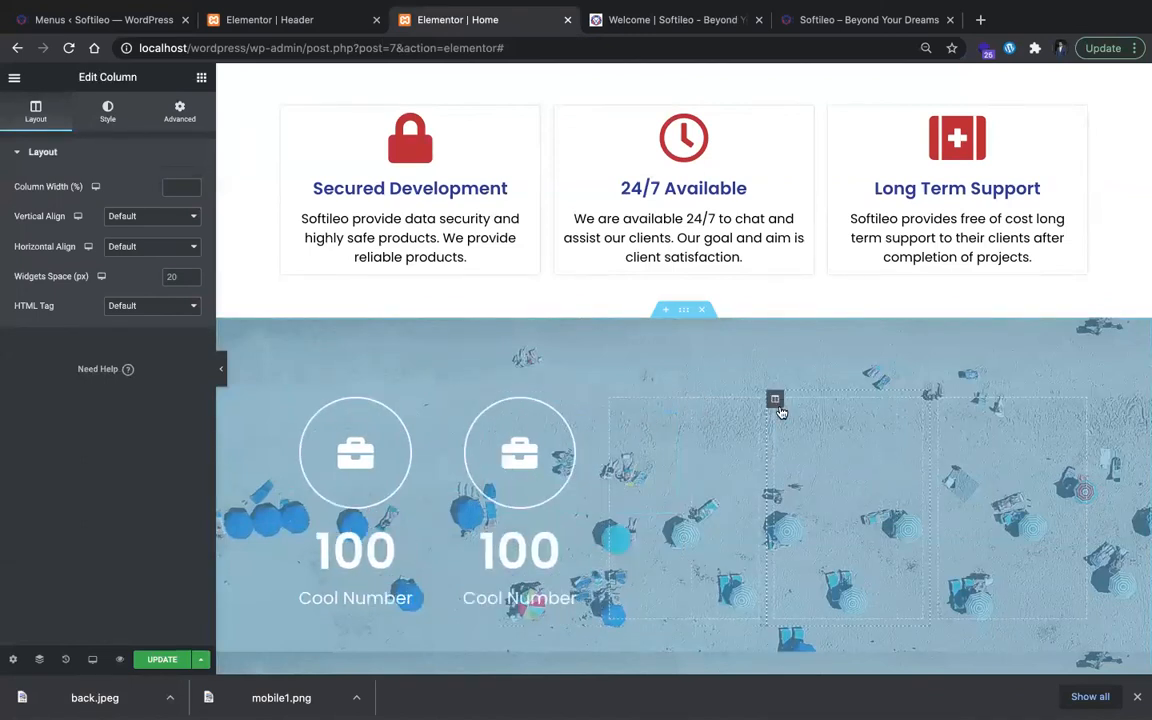
Step: Delete the three empty columns, leaving only the two columns with a briefcase icon and counter
right_click(780, 404)
click(836, 606)
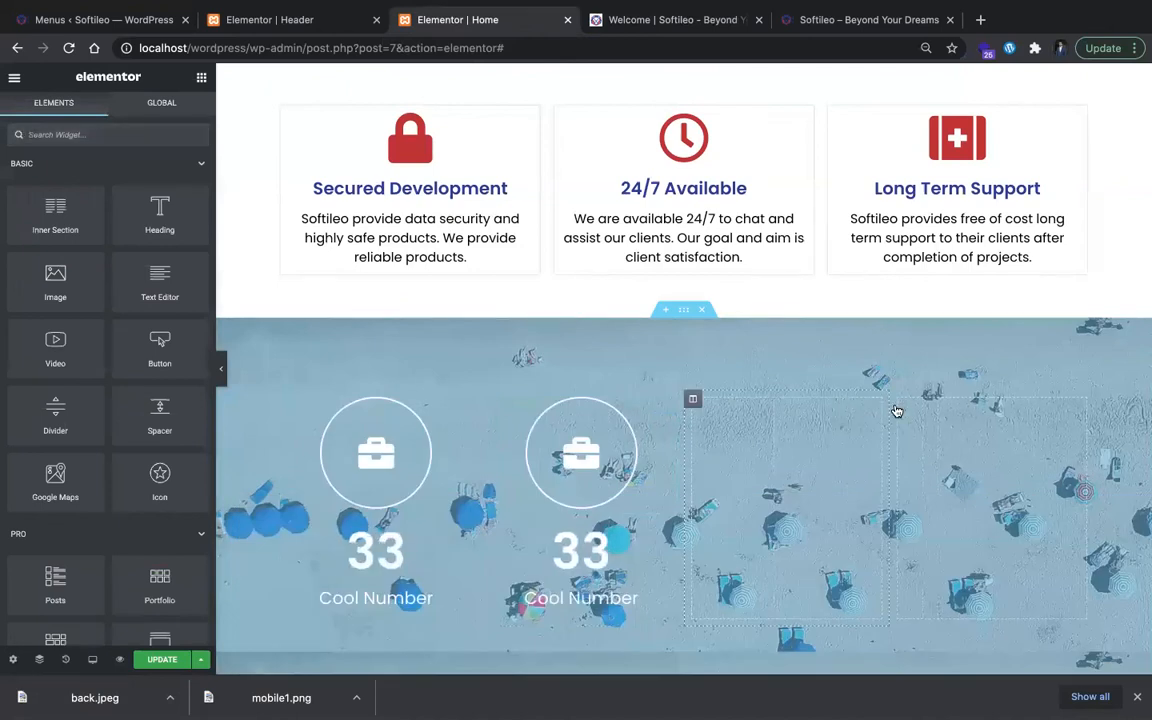
right_click(897, 410)
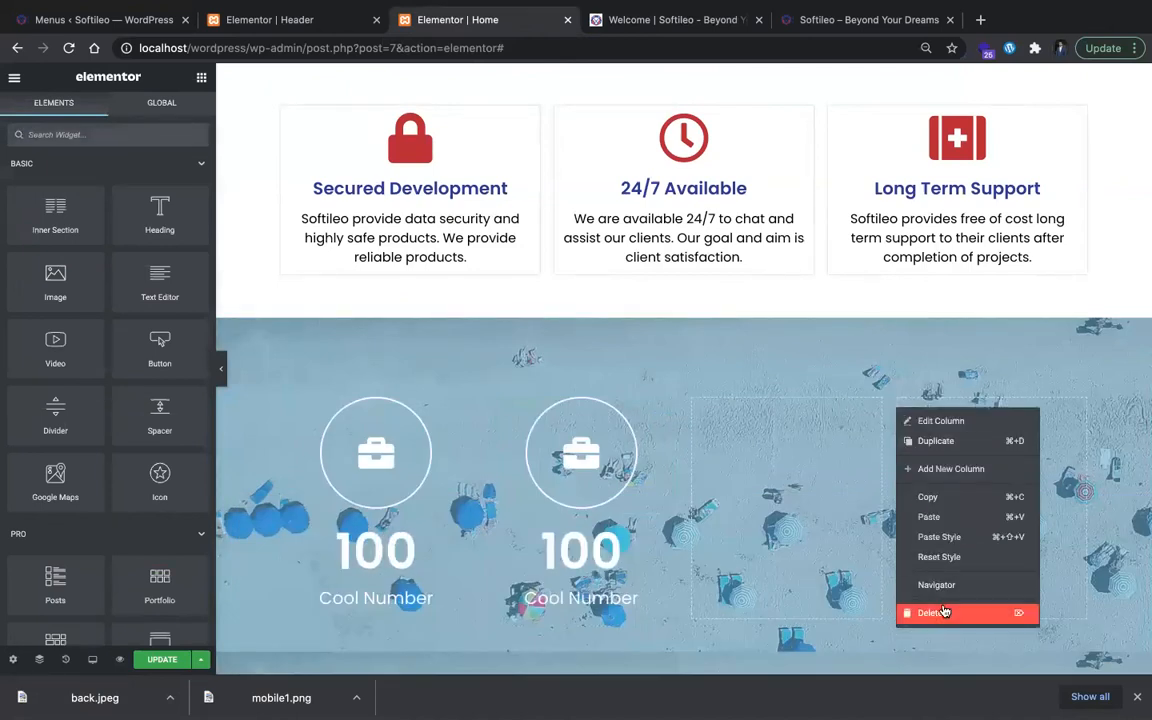
click(905, 608)
right_click(830, 402)
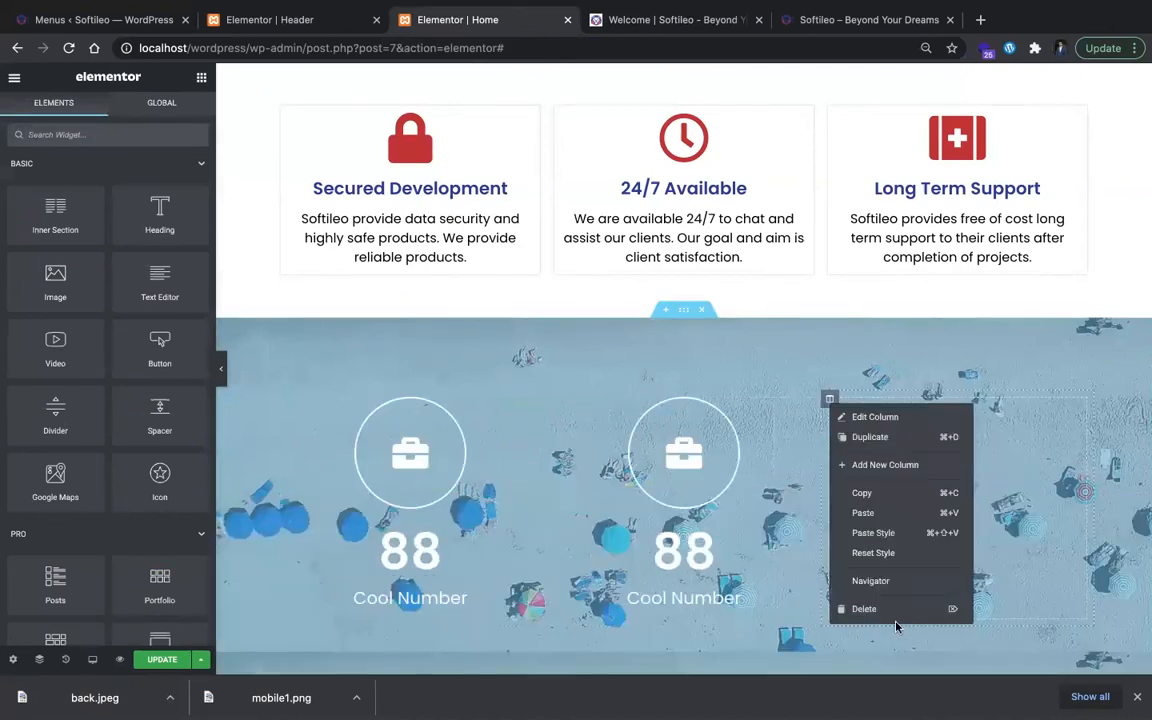
click(890, 607)
click(692, 399)
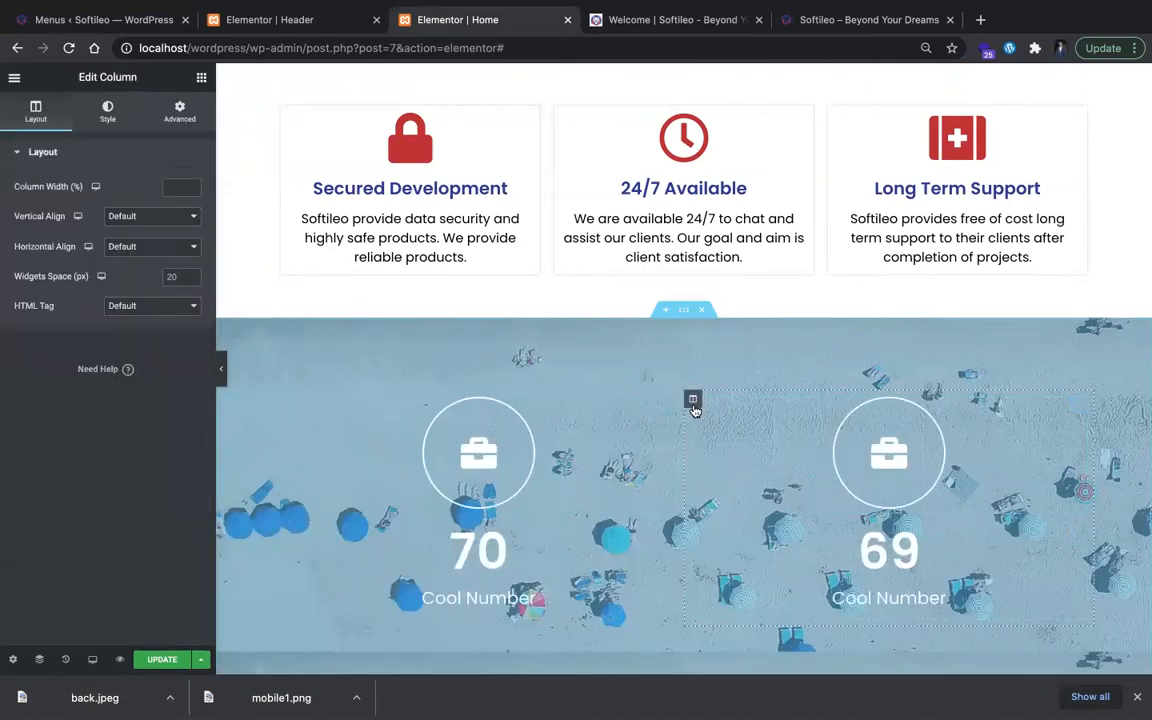
key(ctrl+z)
key(ctrl+z)
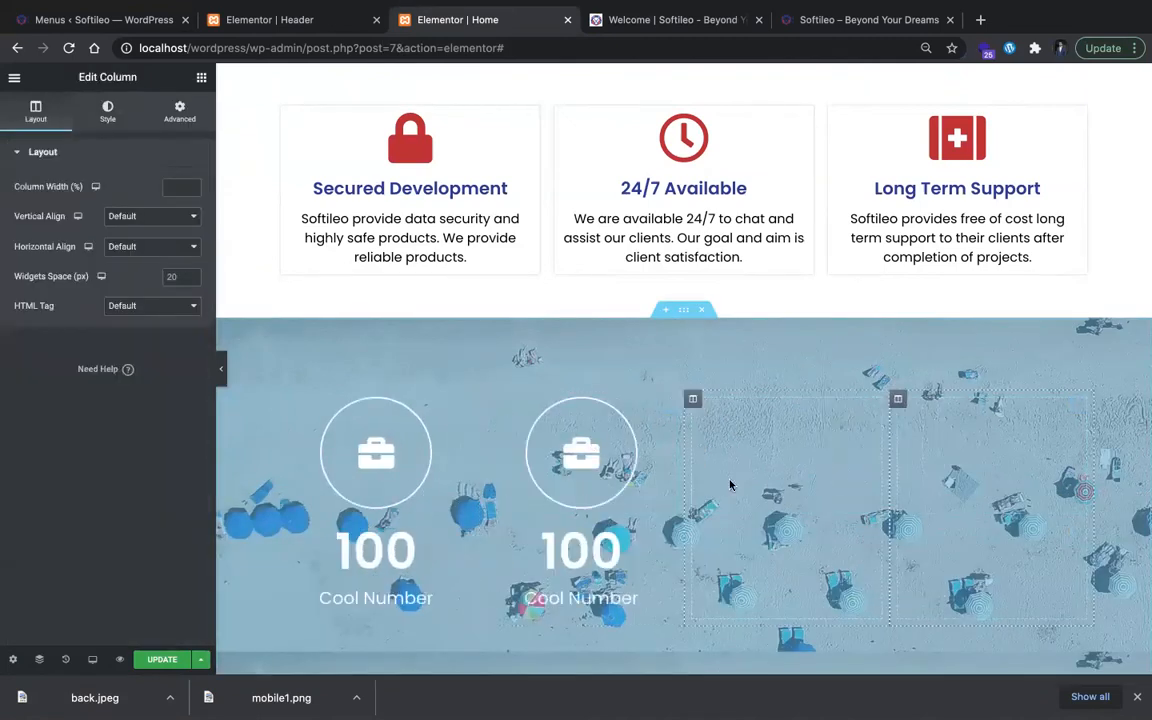
key(super+shift+z)
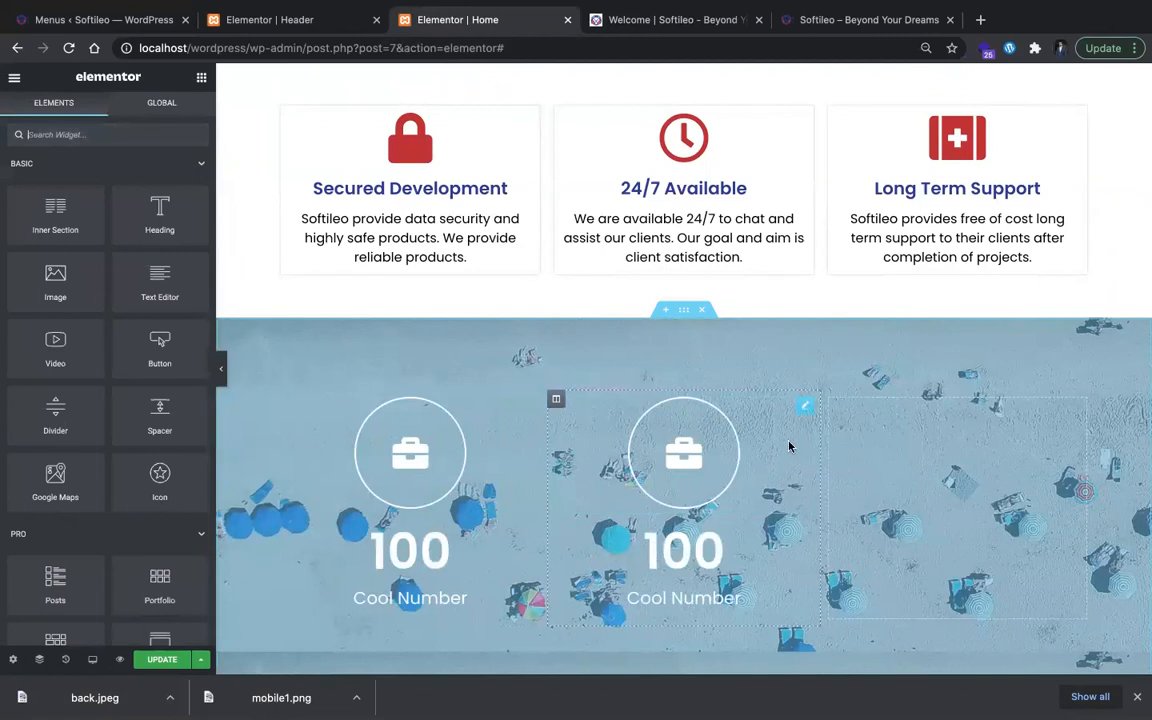
right_click(899, 455)
click(957, 658)
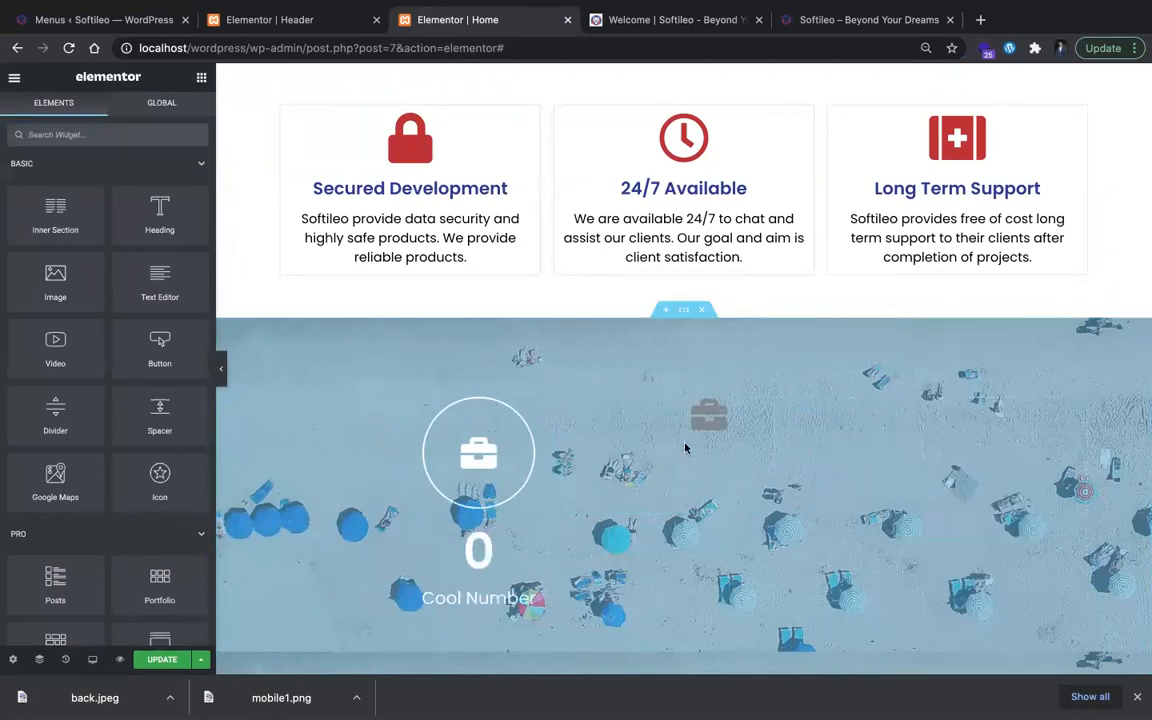
click(692, 400)
key(super+z)
key(super+z)
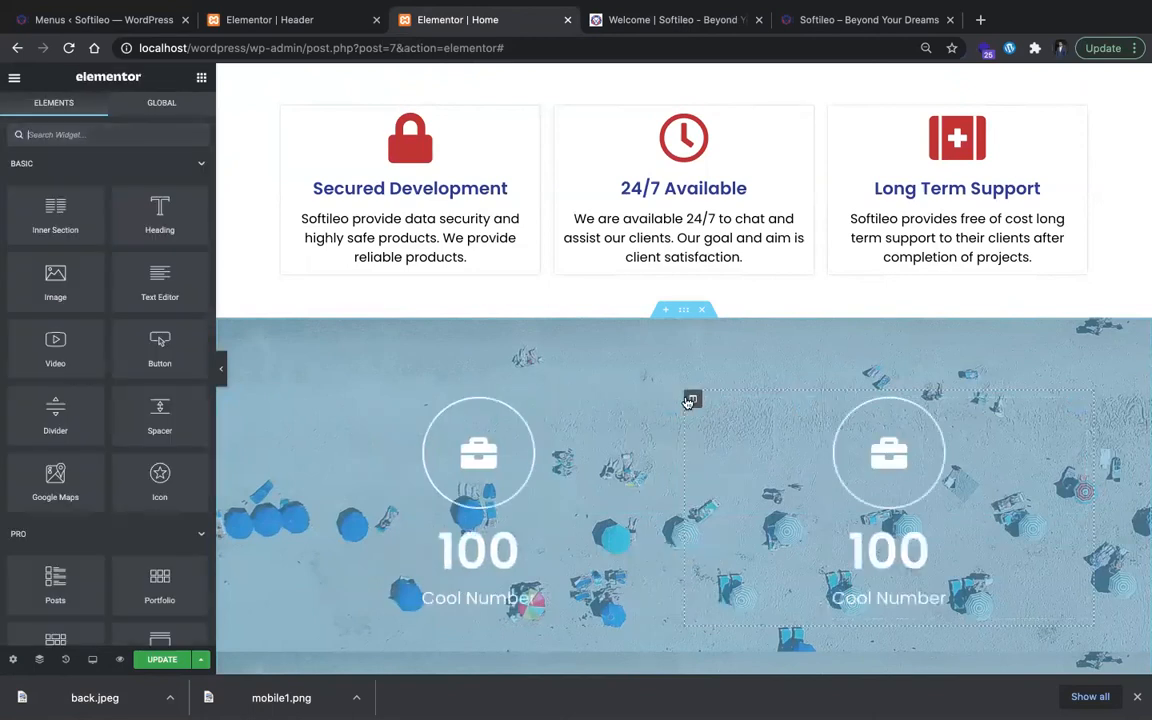
Step: Duplicate the second counter column twice so that the section has four identical icon and counter columns
right_click(688, 401)
click(718, 429)
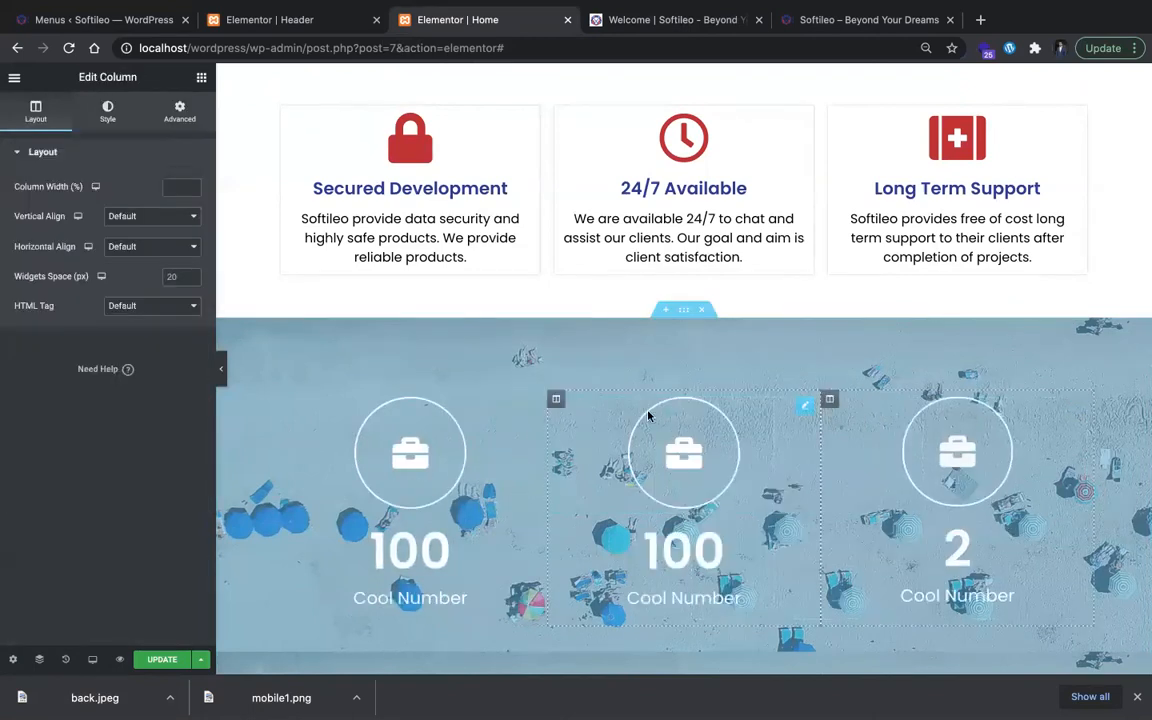
right_click(555, 400)
click(590, 429)
scroll(622, 484, down, 1)
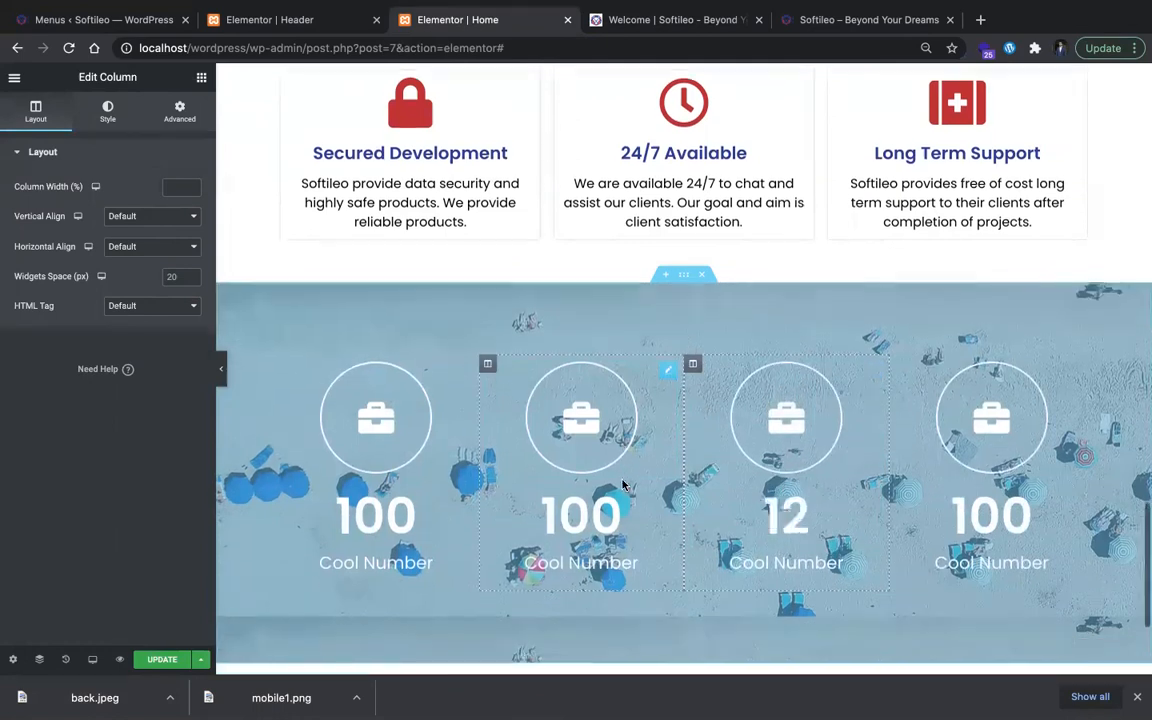
Step: Check the counter labels on softileo.com and change the first counter's title to "Projects"
click(575, 410)
click(670, 28)
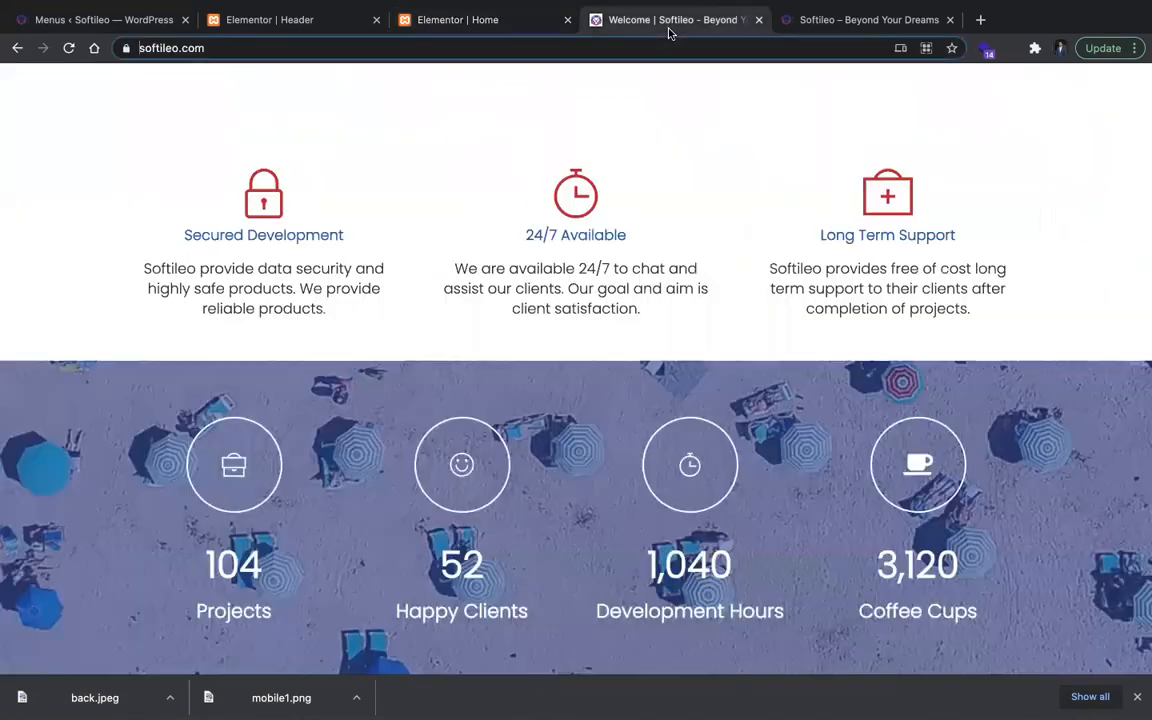
scroll(473, 69, down, 1)
click(462, 24)
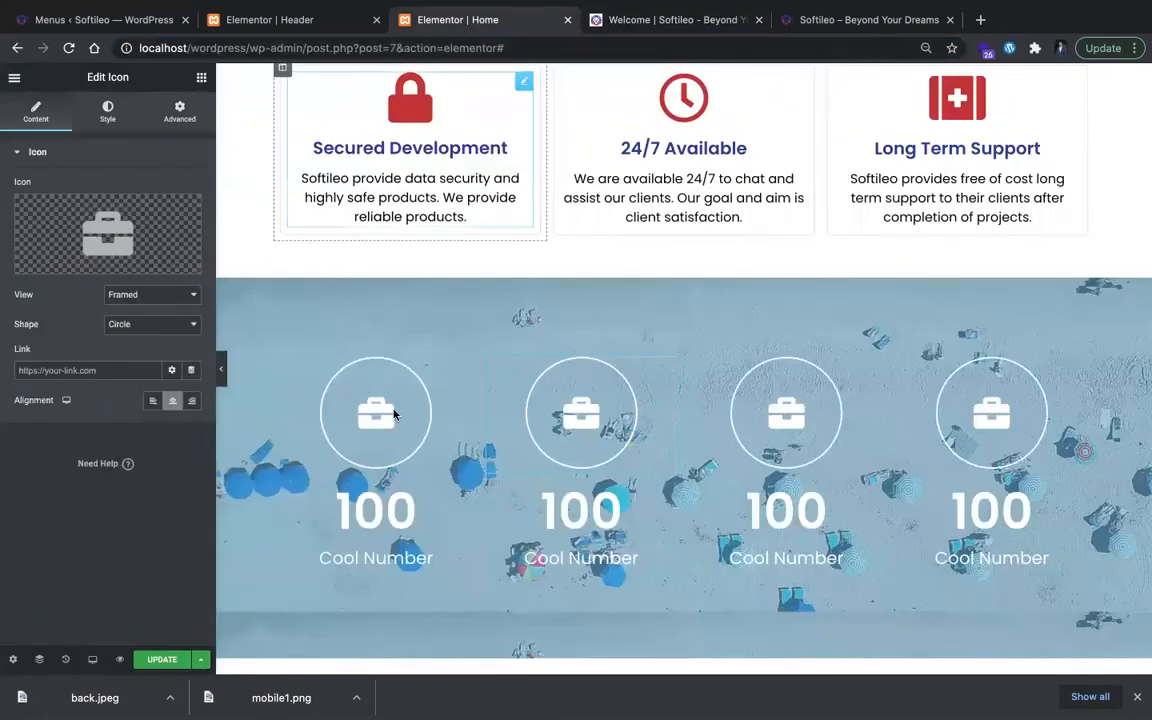
triple_click(385, 558)
key(BackSpace)
text(Prp)
text(s)
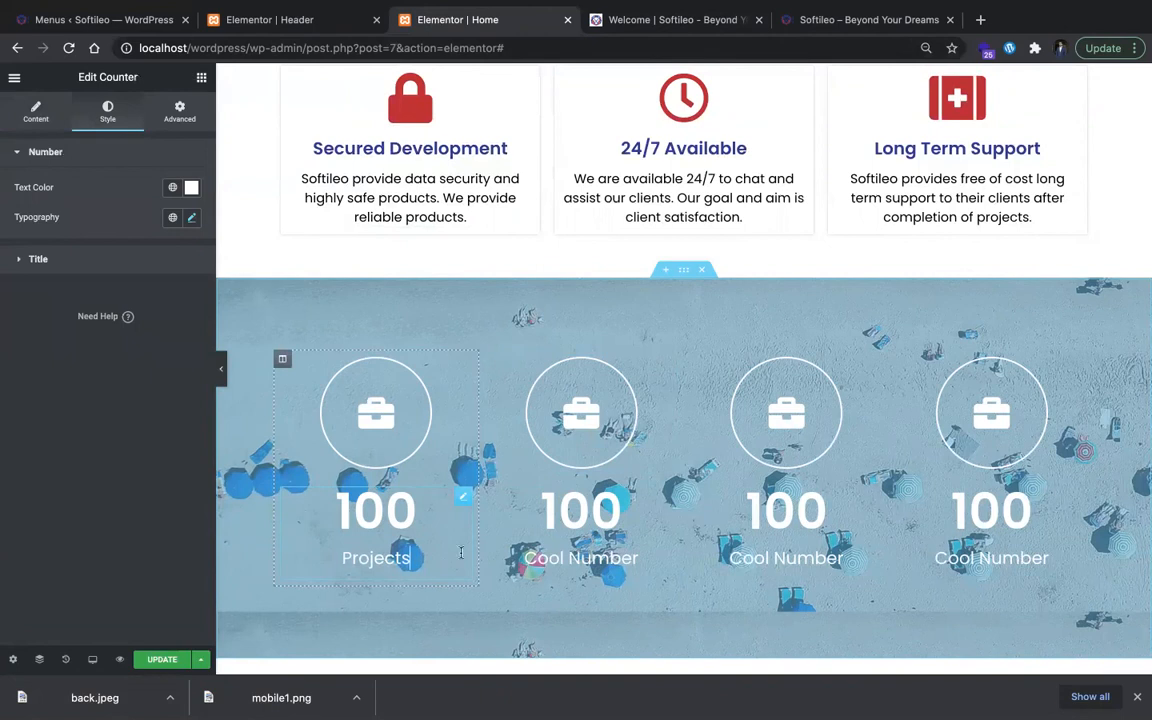
Step: Check the second counter's label on softileo.com and change the second counter's title to "Clients"
click(592, 558)
click(652, 20)
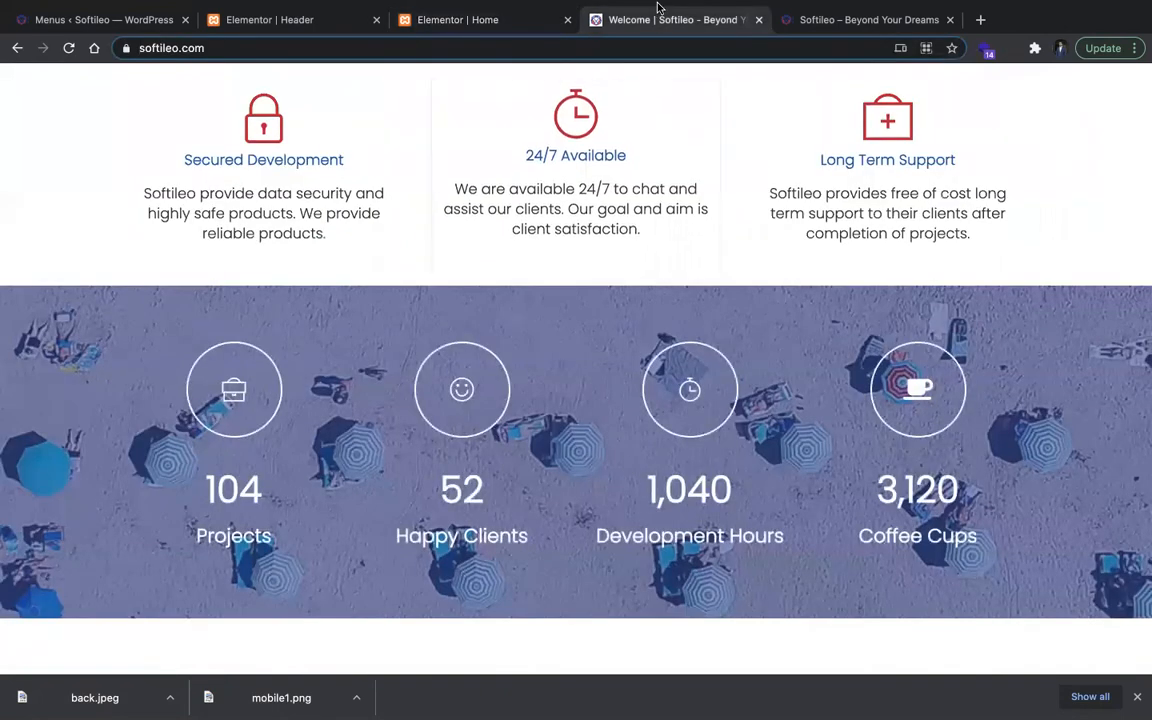
click(490, 19)
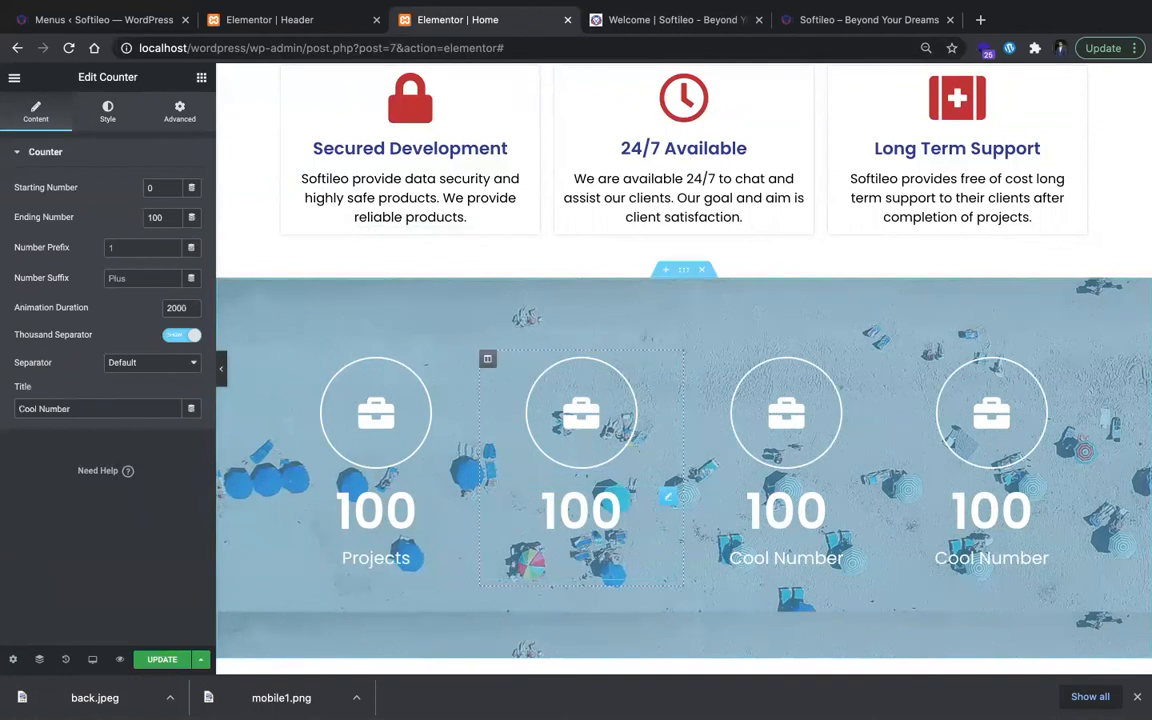
text(Clients)
key(Tab)
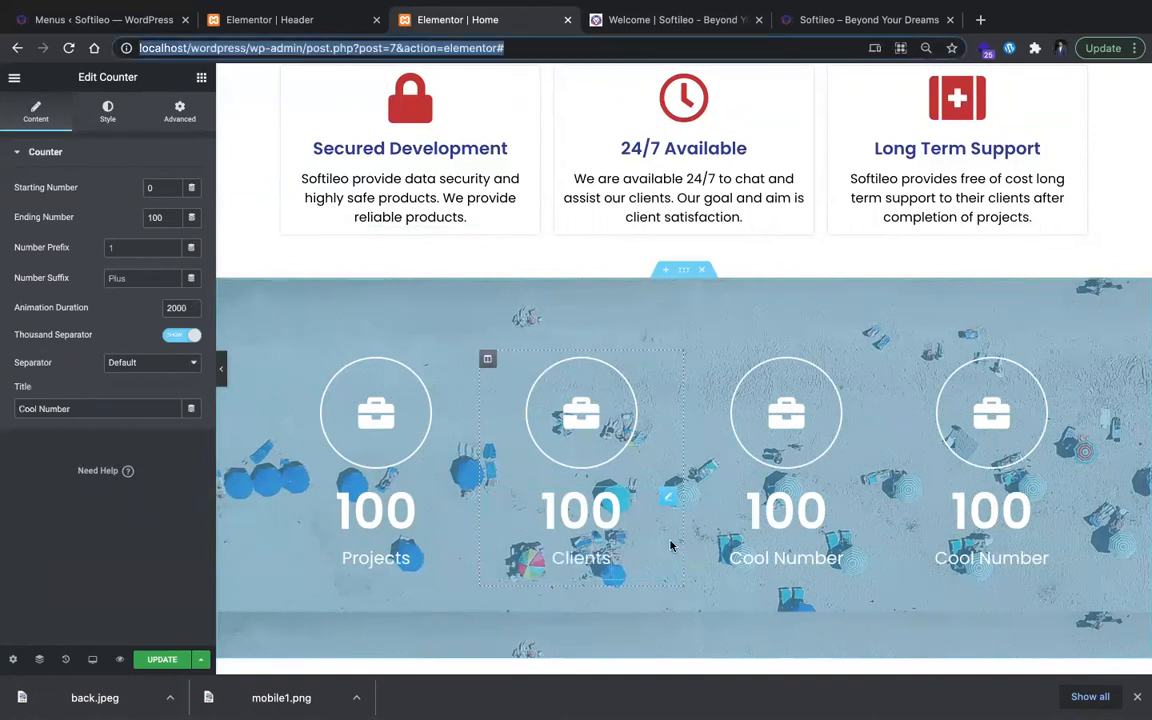
Step: Check the third counter's label on softileo.com and change the third counter's title to "Development Hours"
click(752, 555)
key(super+a)
key(BackSpace)
key(ctrl+Tab)
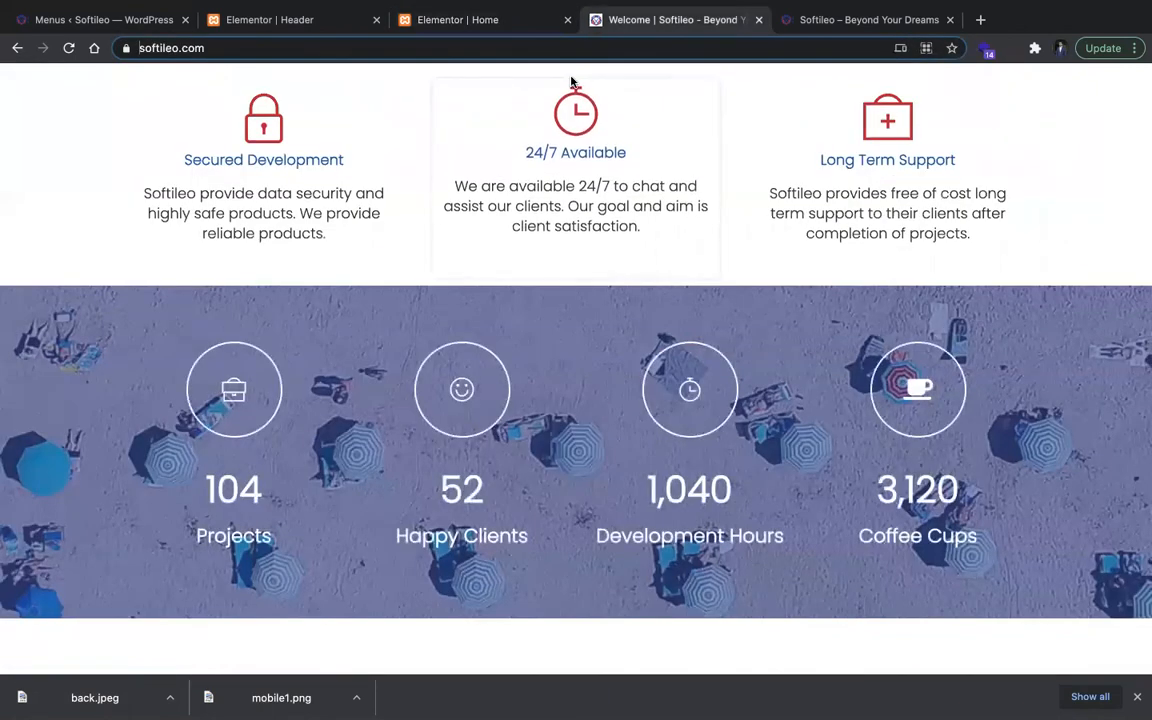
click(525, 22)
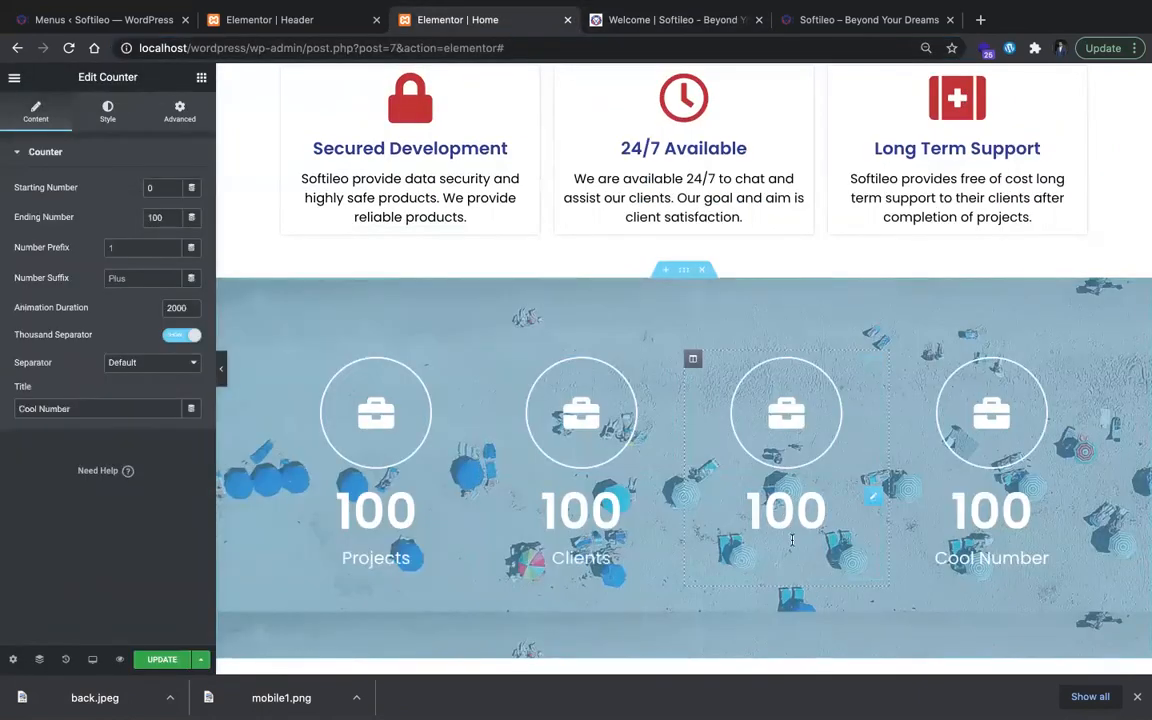
text(Development Hours)
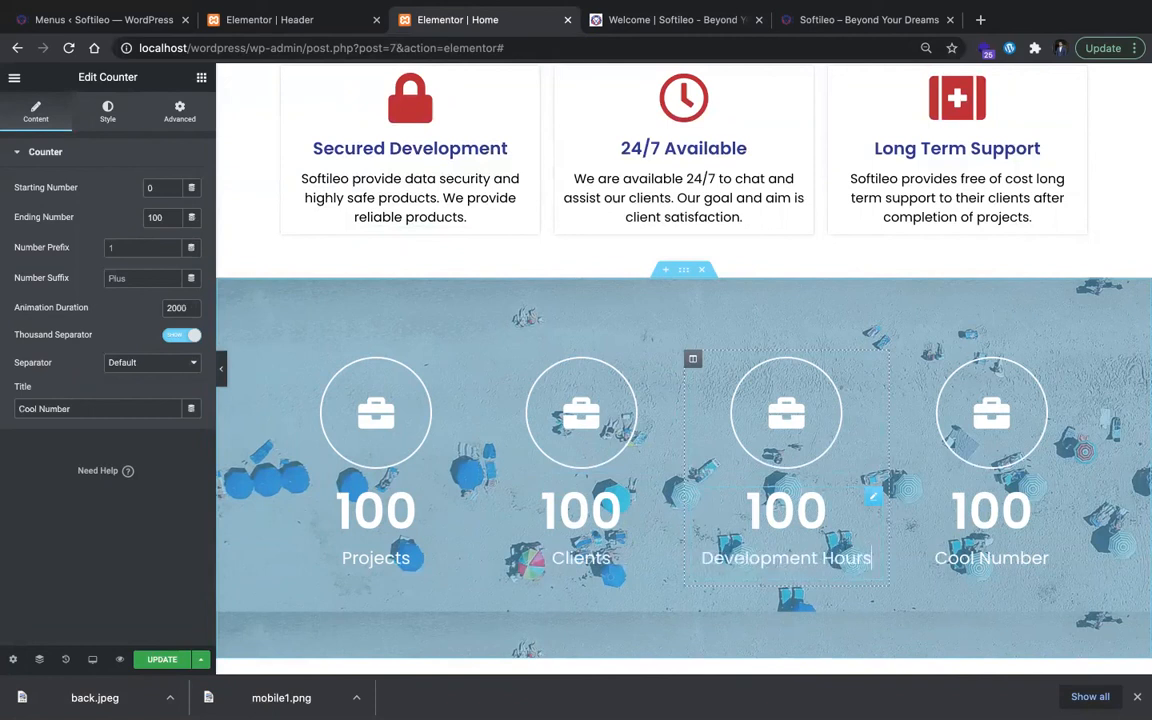
Step: Change the fourth counter's title to "Coffee Cups"
triple_click(1018, 563)
key(BackSpace)
text(Coffee Cups)
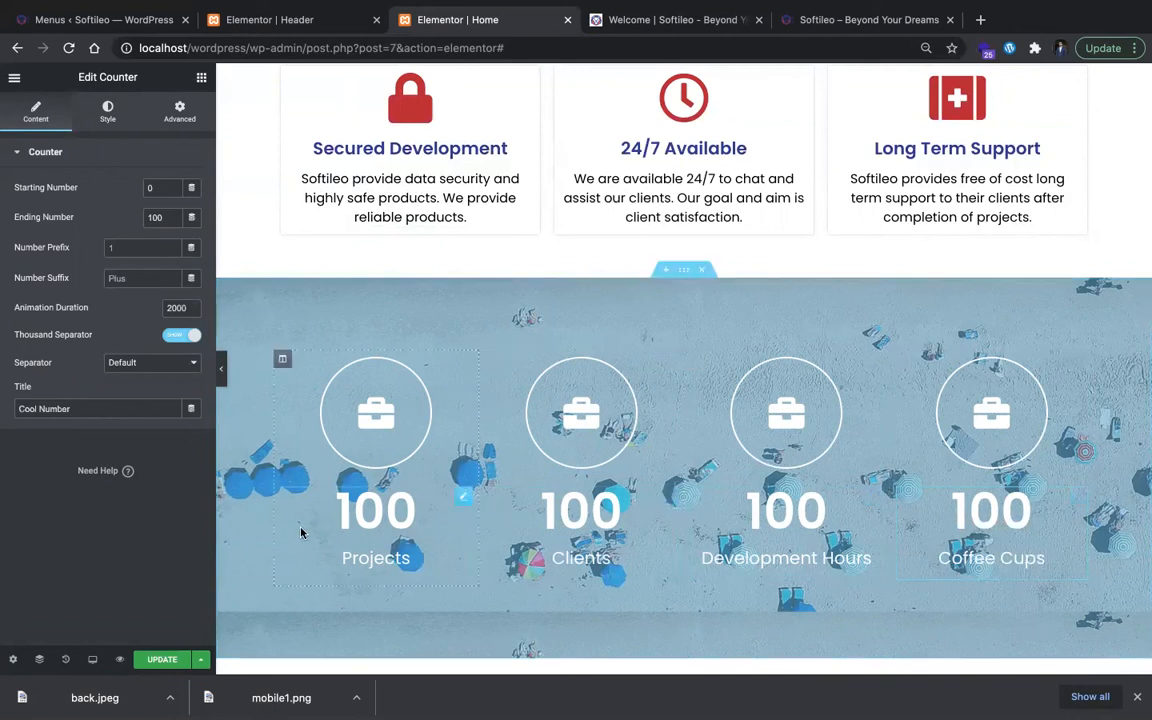
Step: Set the ending number of the first counter, Projects, to 104
click(350, 512)
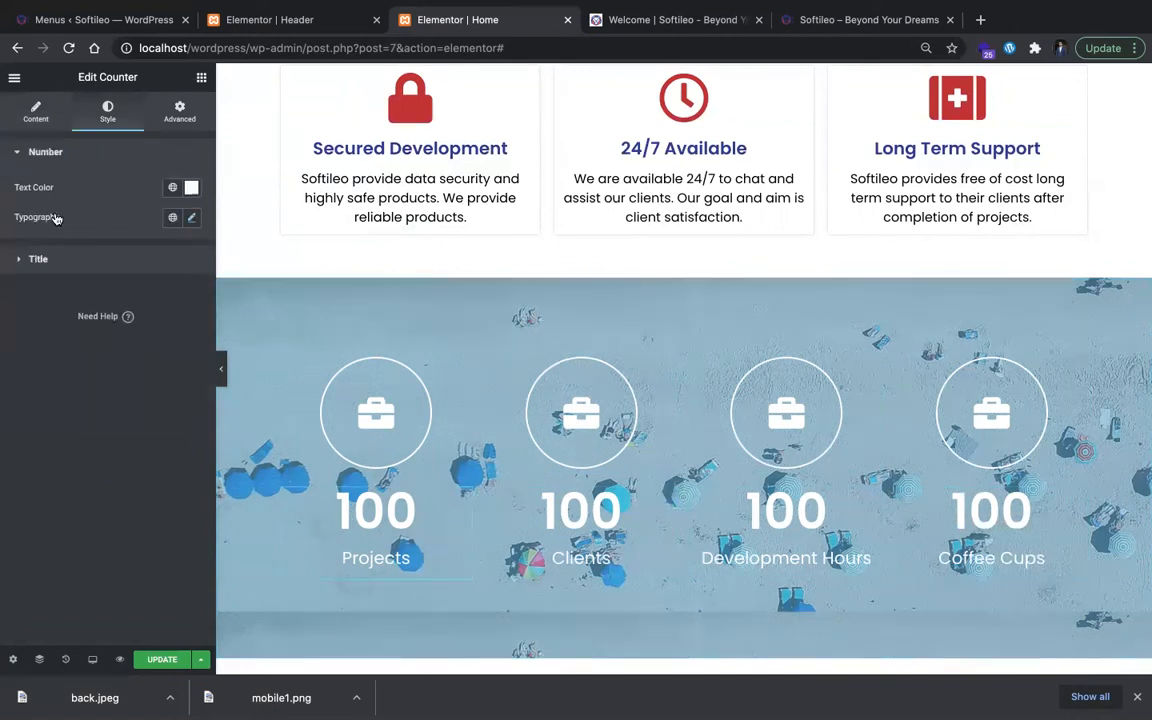
click(36, 110)
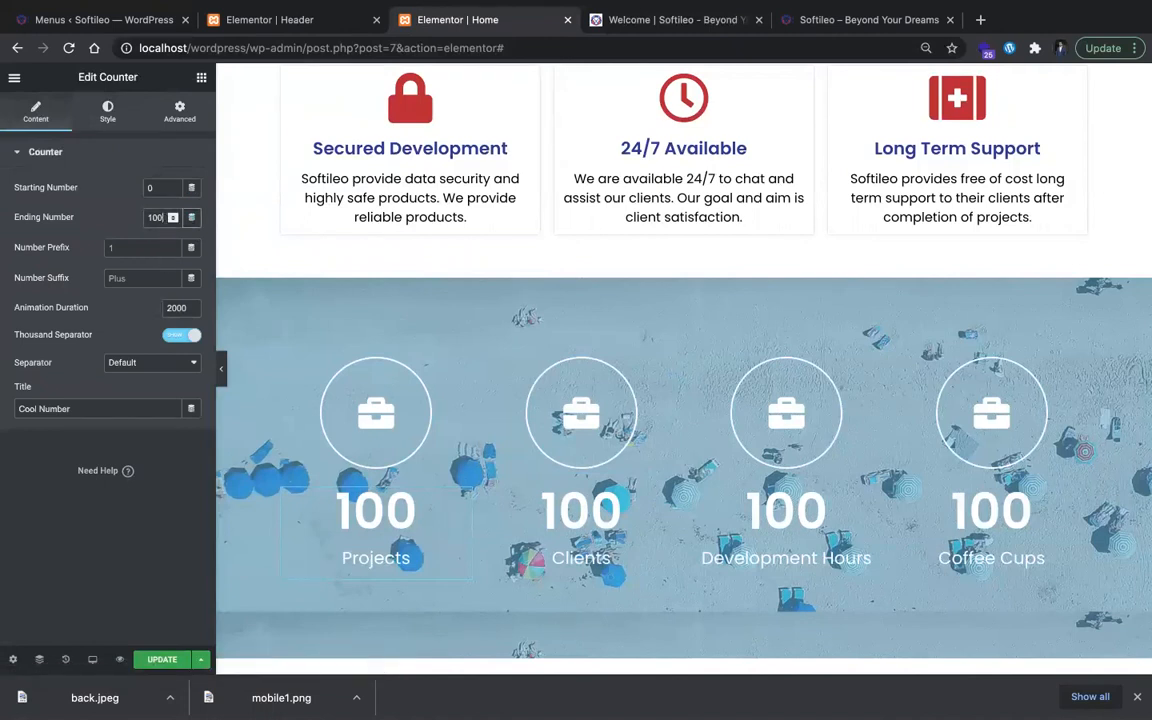
key(BackSpace)
text(4)
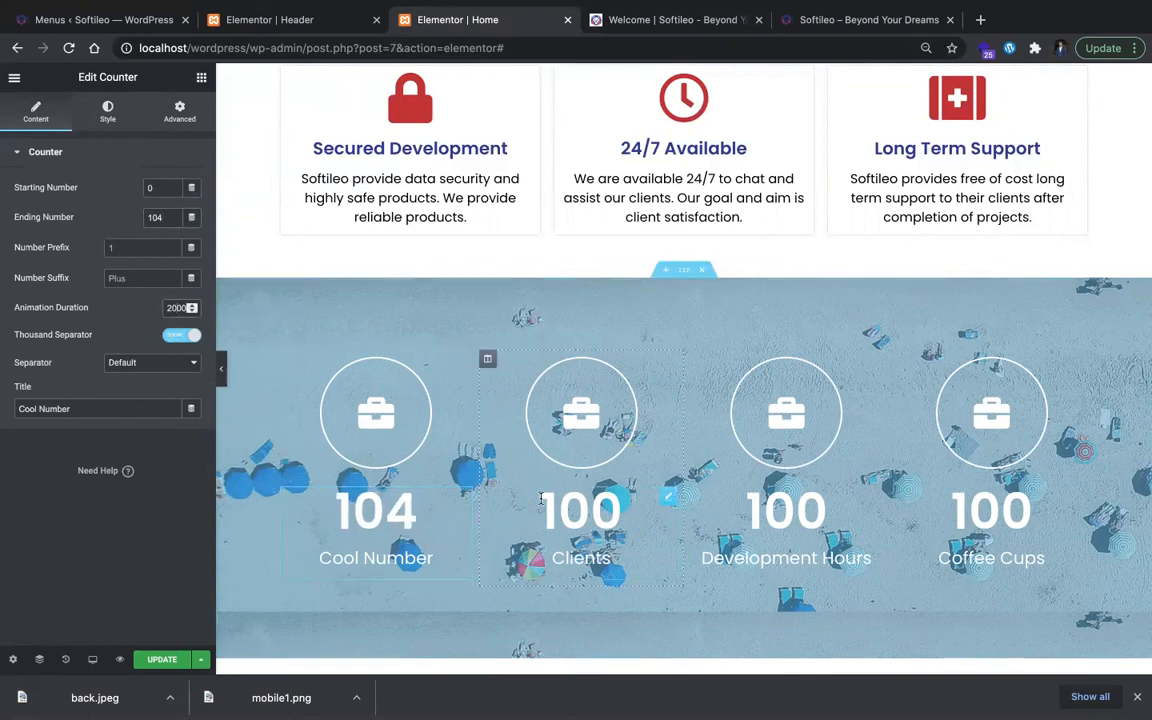
Step: Set the ending number of the second counter to 52 and of the third counter to 1040
key(super+z)
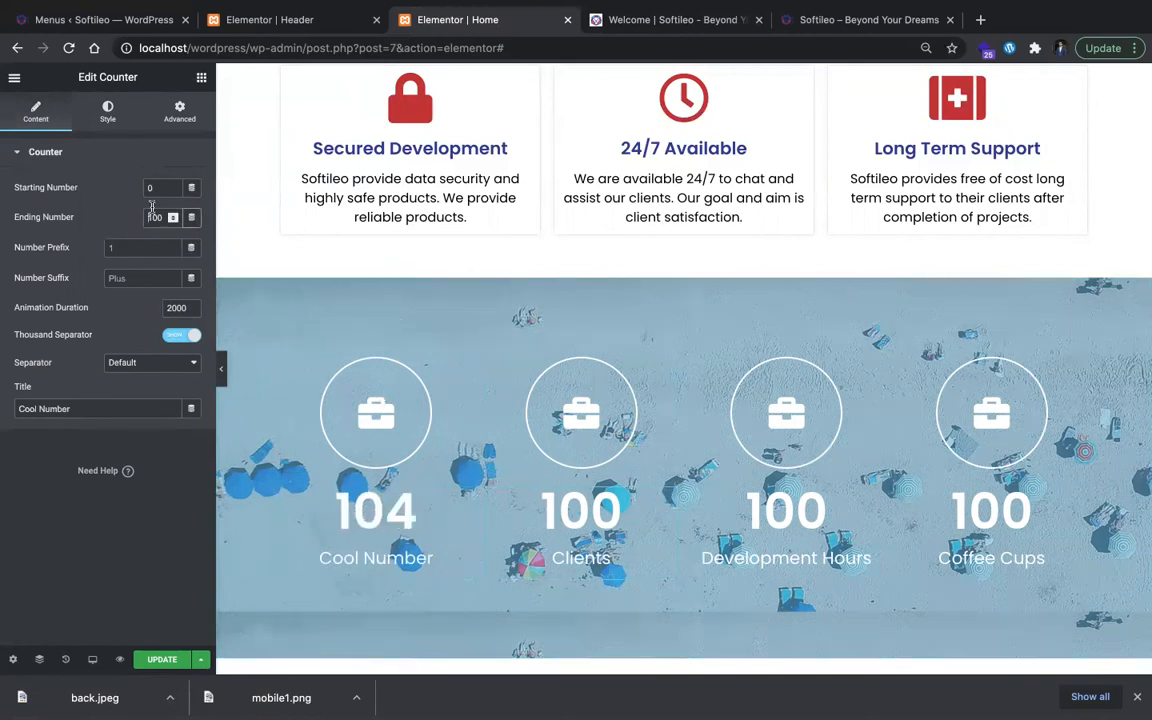
text(52)
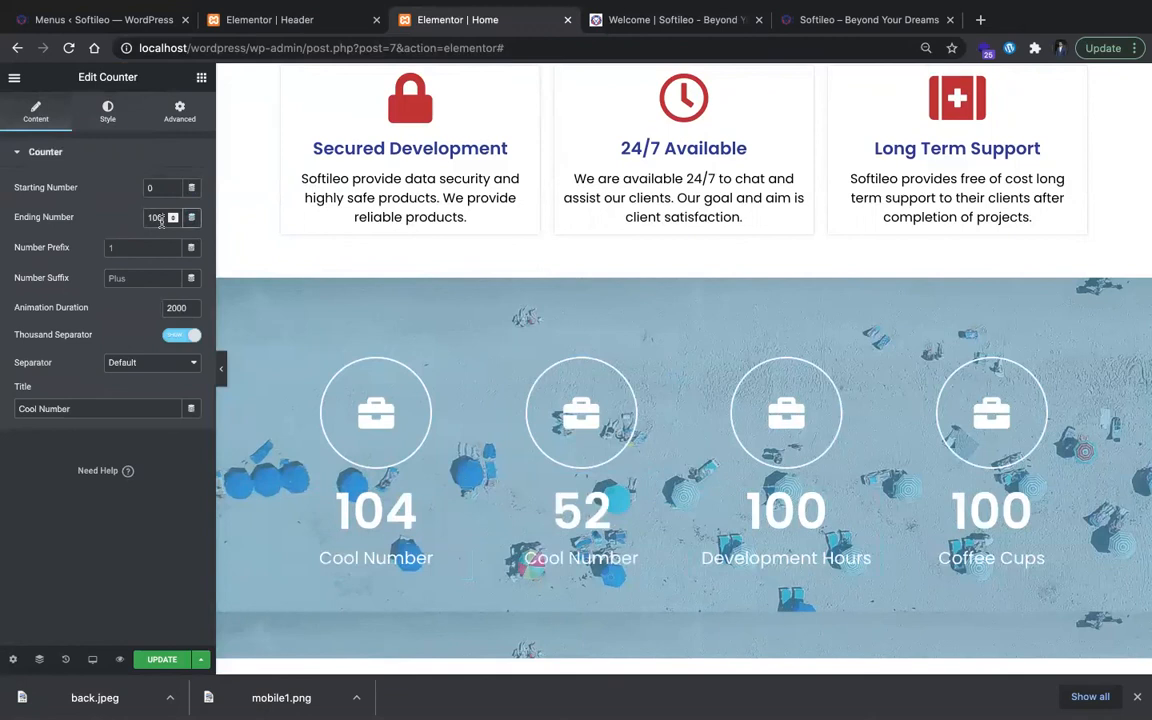
key(BackSpace)
text(40)
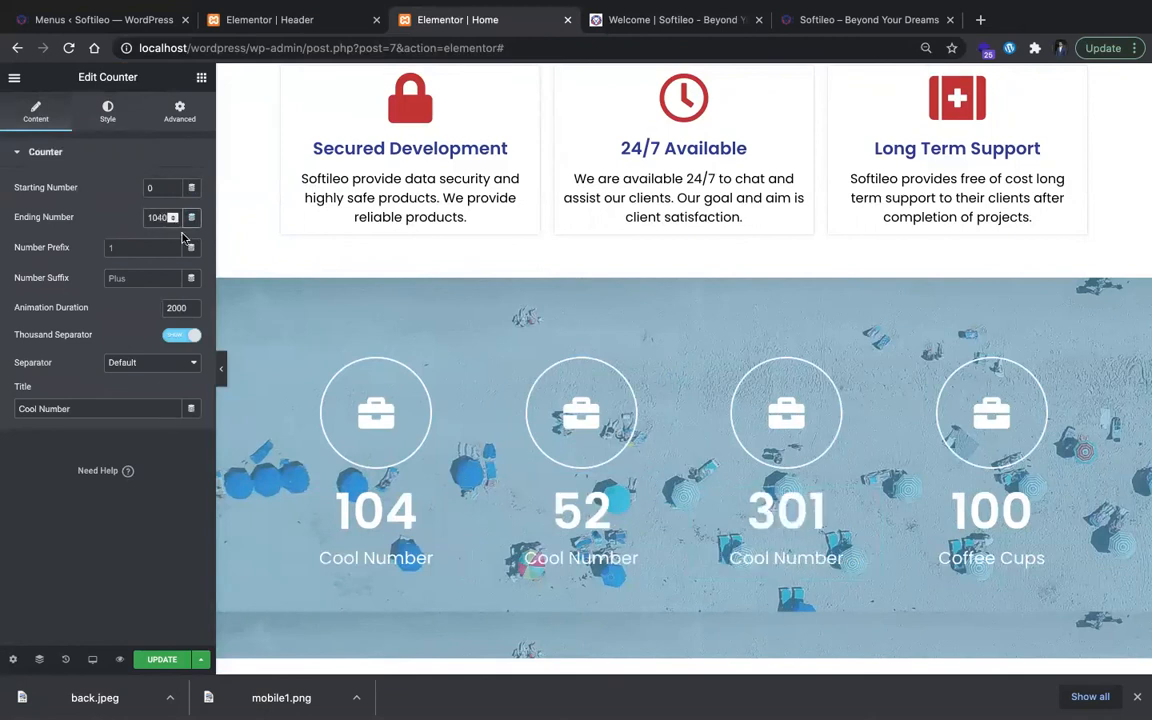
Step: Check the coffee cups figure on softileo.com and set the fourth counter's ending number to 3120
click(958, 500)
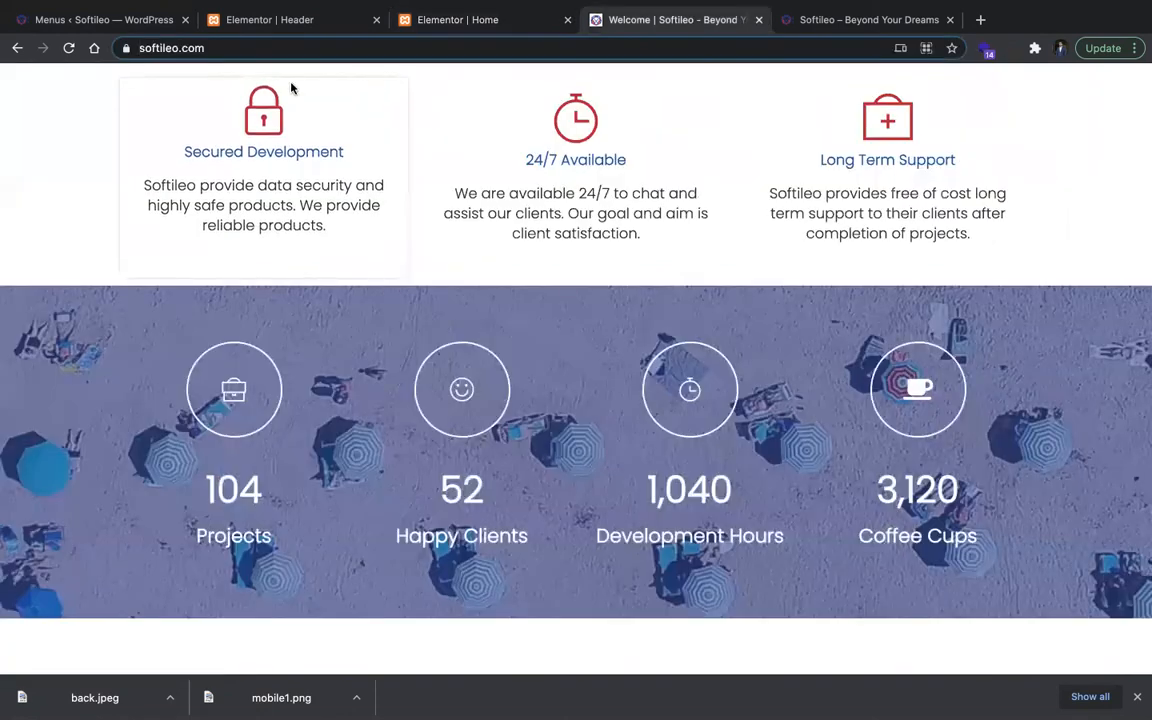
click(287, 20)
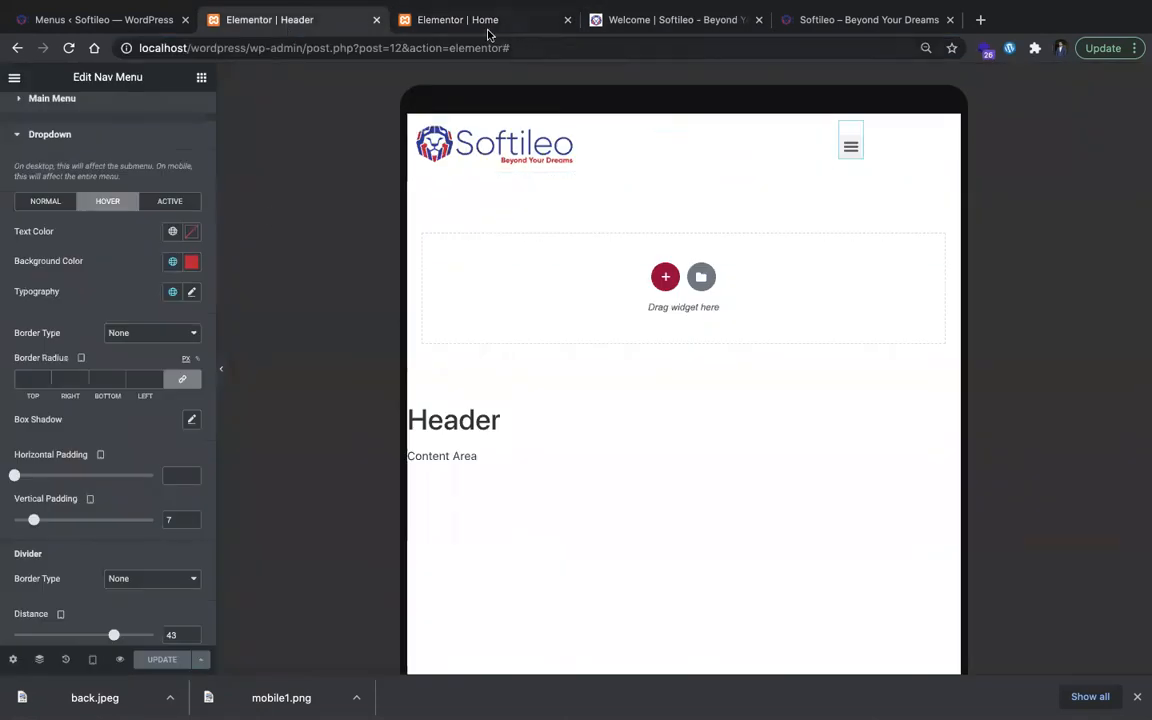
click(488, 28)
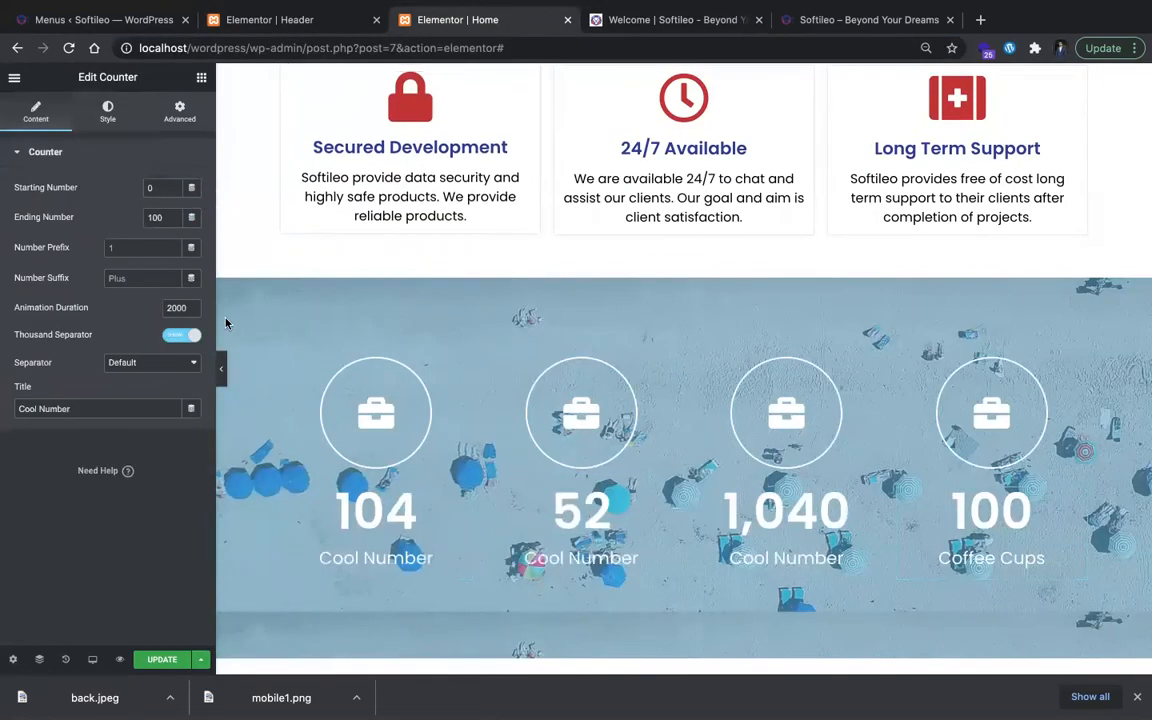
key(BackSpace)
key(BackSpace)
text(20)
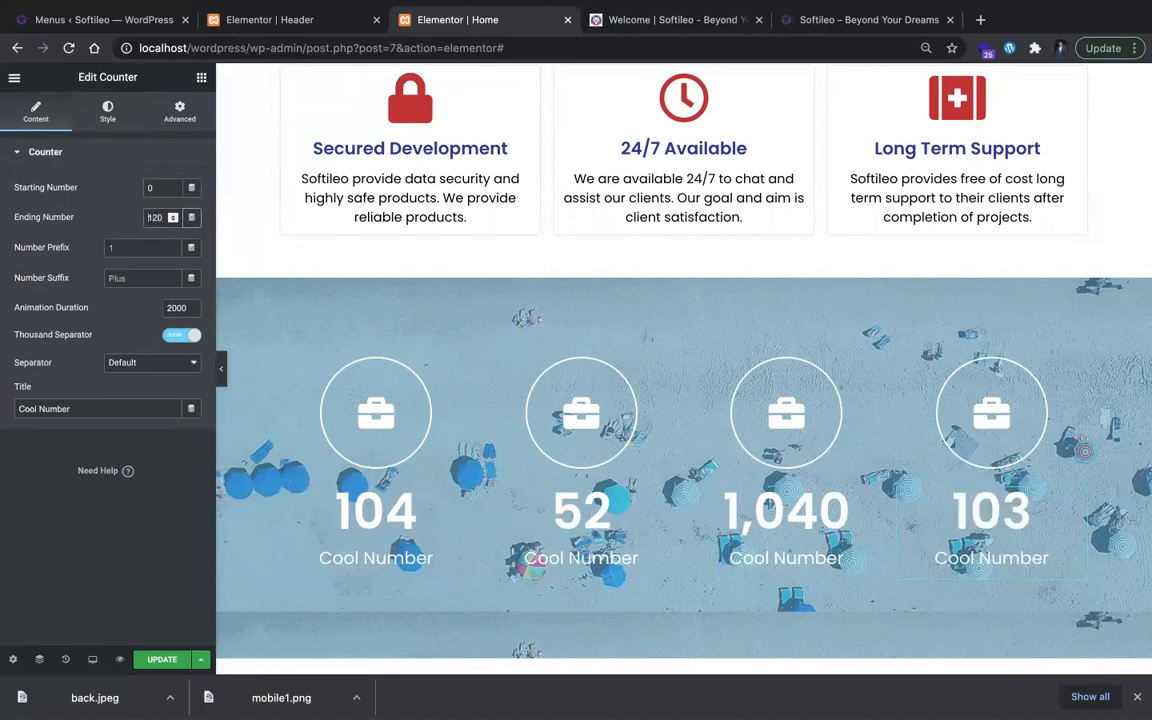
text(3)
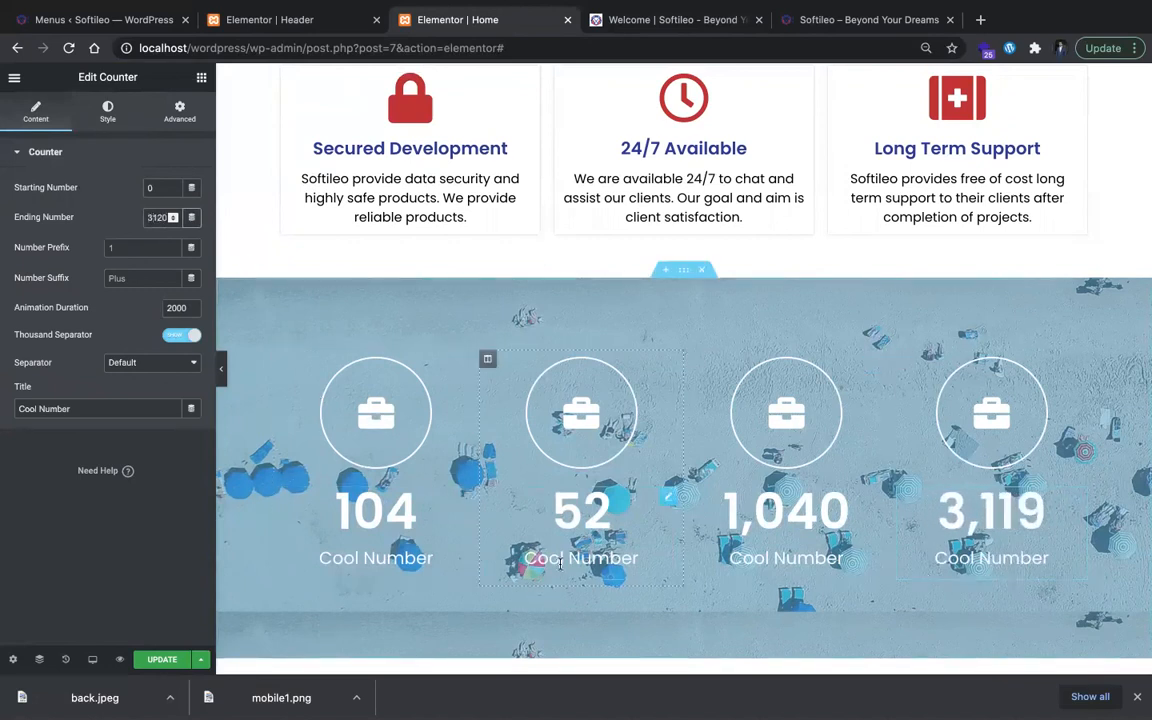
Step: Retitle the second, third and fourth counters "Clients", "Development Hours" and "Coffee Cups"
click(552, 560)
key(super+l)
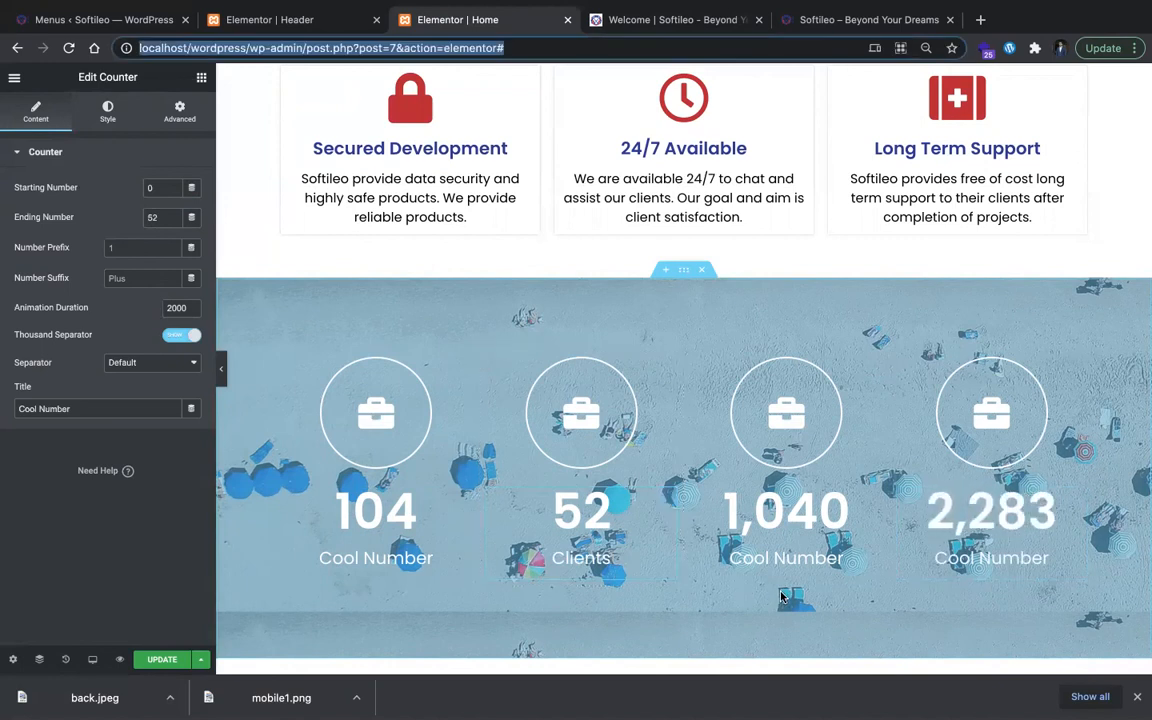
click(785, 558)
triple_click(957, 558)
text(Coffee Cups)
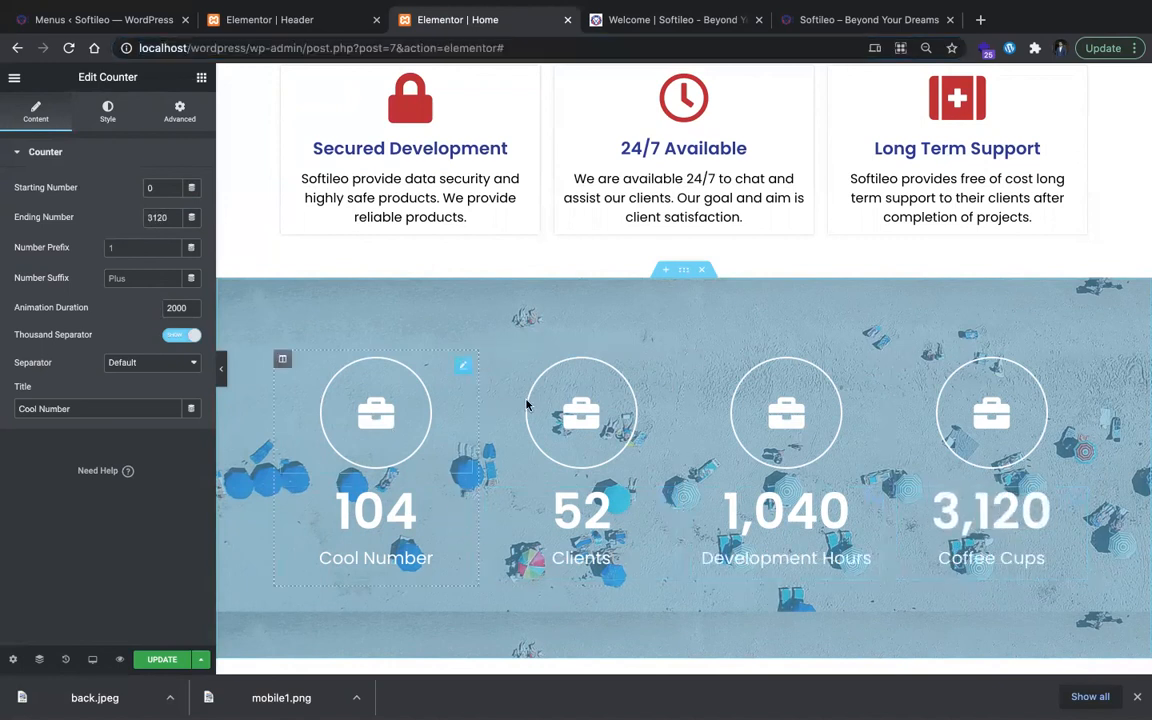
Step: Replace the briefcase above the Clients counter with the Smile icon from the icon library
click(497, 375)
click(186, 241)
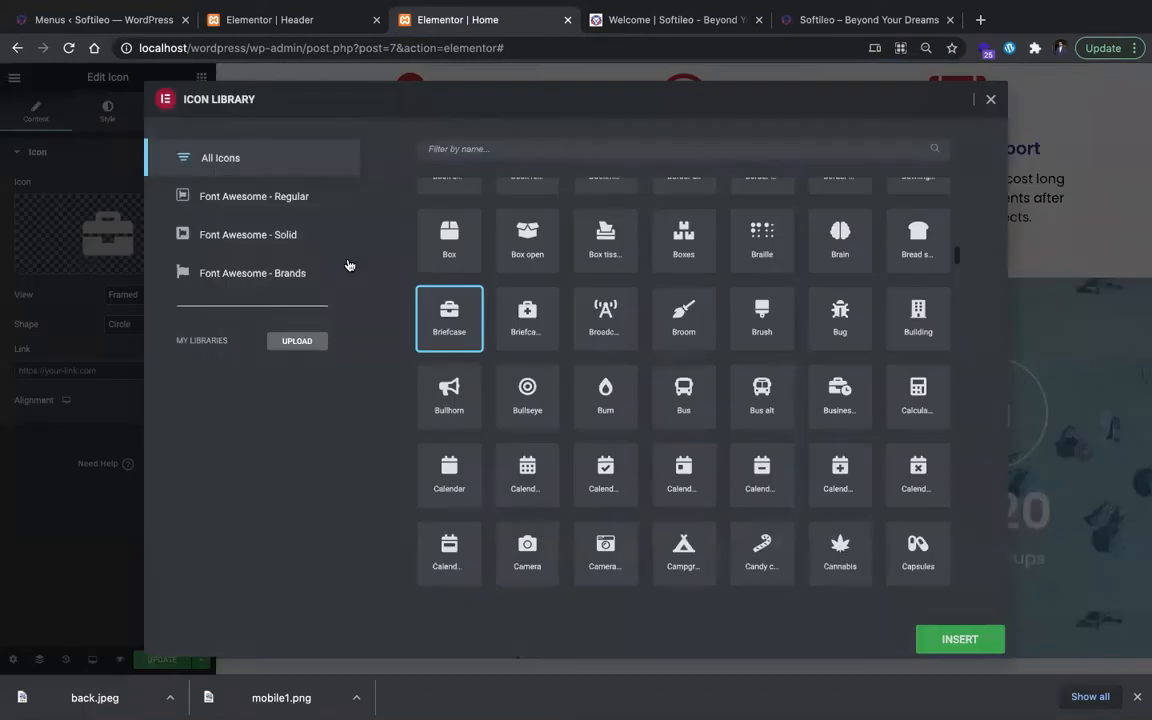
click(444, 148)
text(smi)
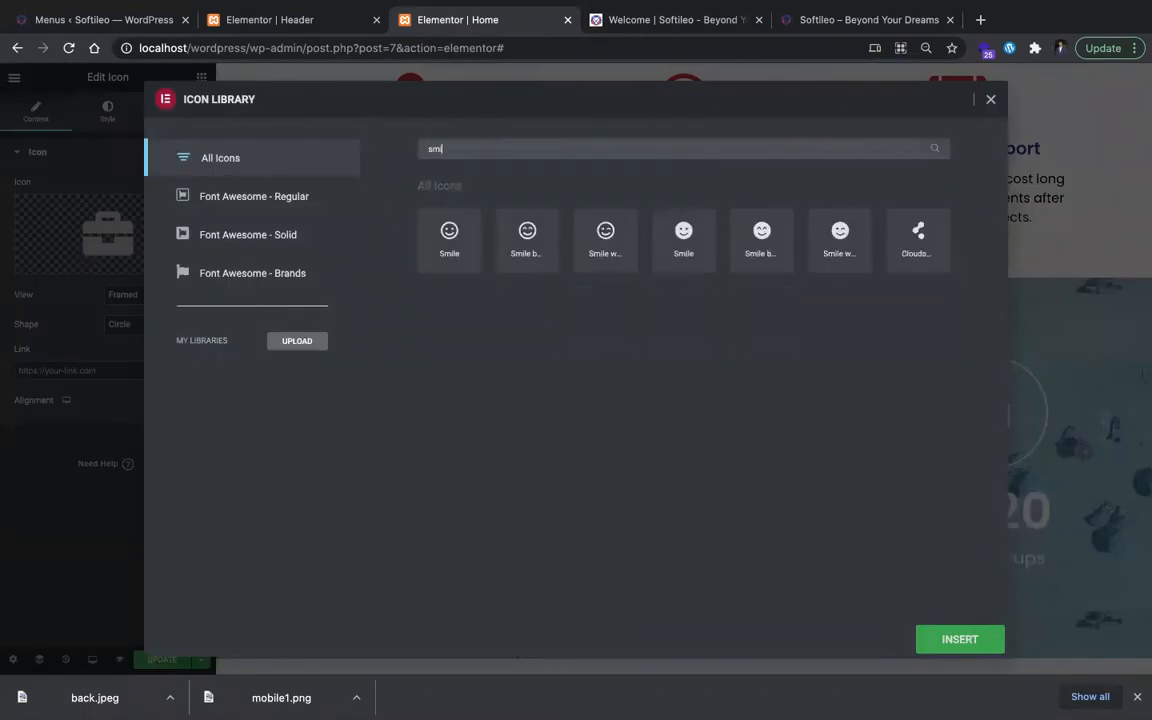
click(458, 266)
click(926, 650)
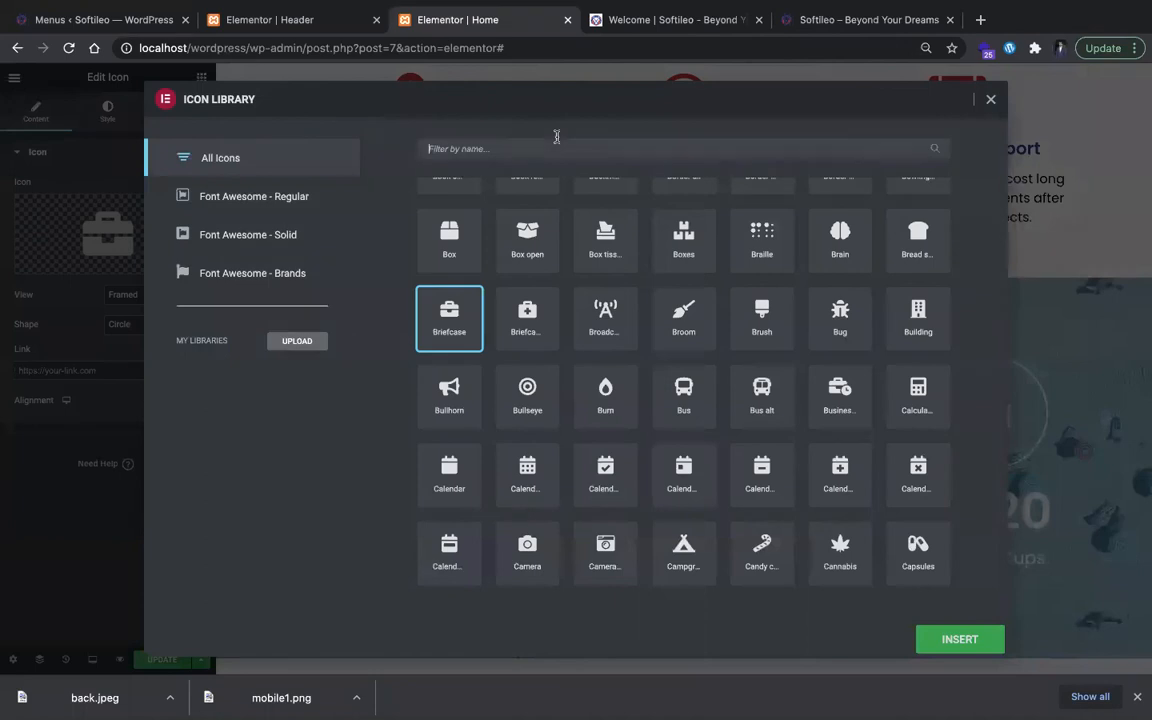
Step: Check the third icon on softileo.com and replace the briefcase above Development Hours with the clock icon
text(col)
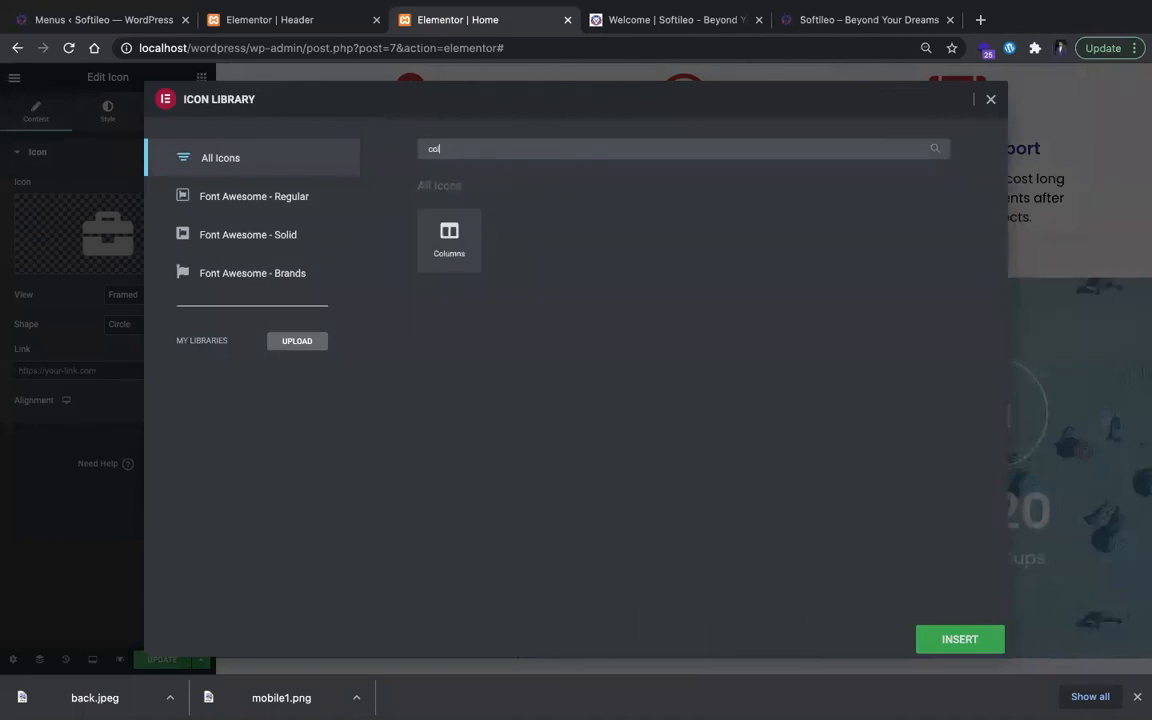
key(BackSpace)
key(BackSpace)
text(loc)
click(451, 262)
click(944, 632)
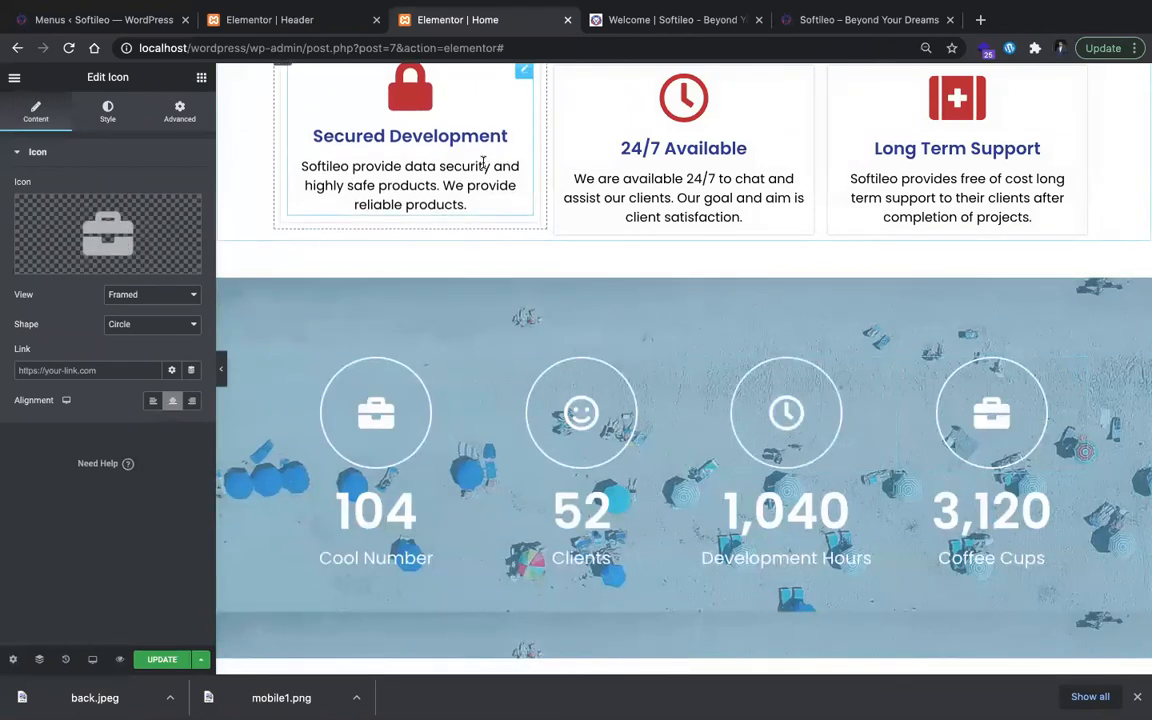
Step: Replace the briefcase above the Coffee Cups counter with the Coffee icon from the icon library
click(75, 261)
click(445, 148)
text(cup)
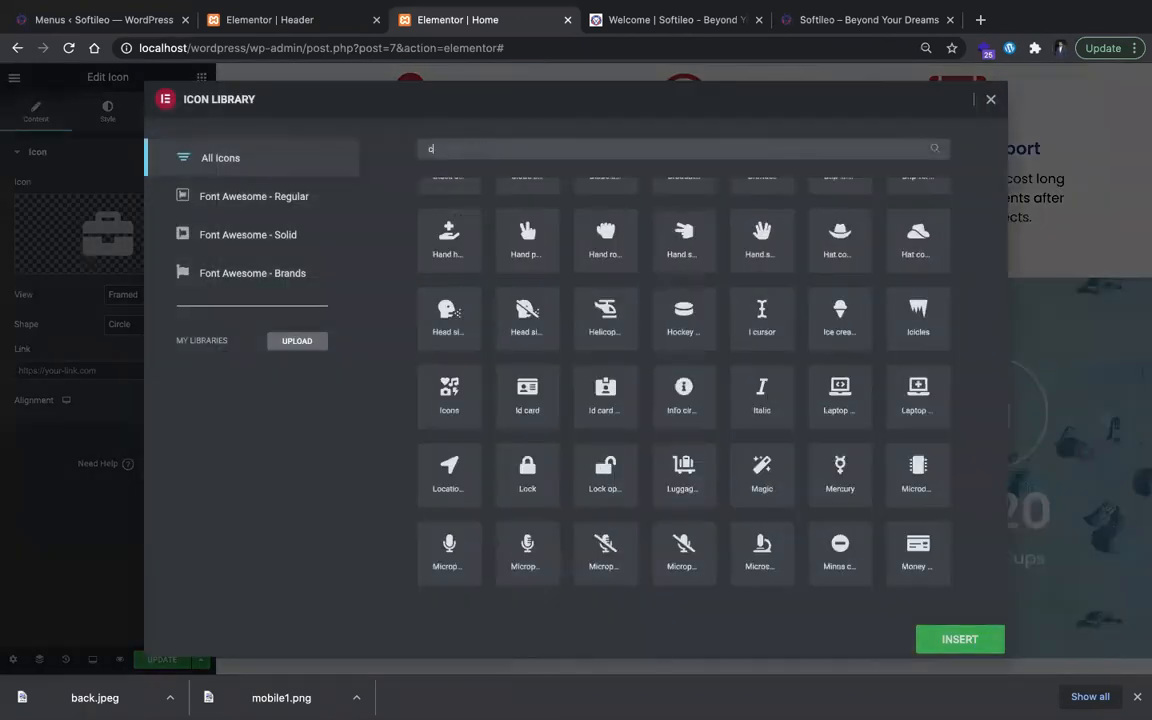
key(BackSpace)
key(BackSpace)
key(BackSpace)
text(cof)
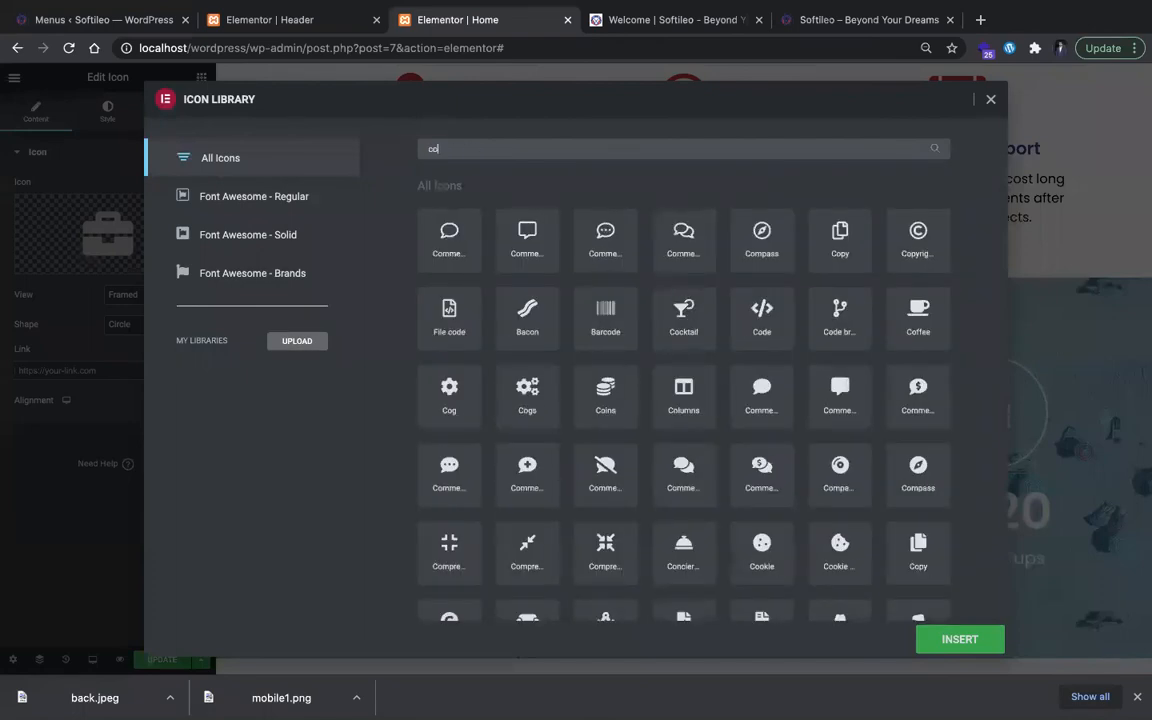
click(463, 238)
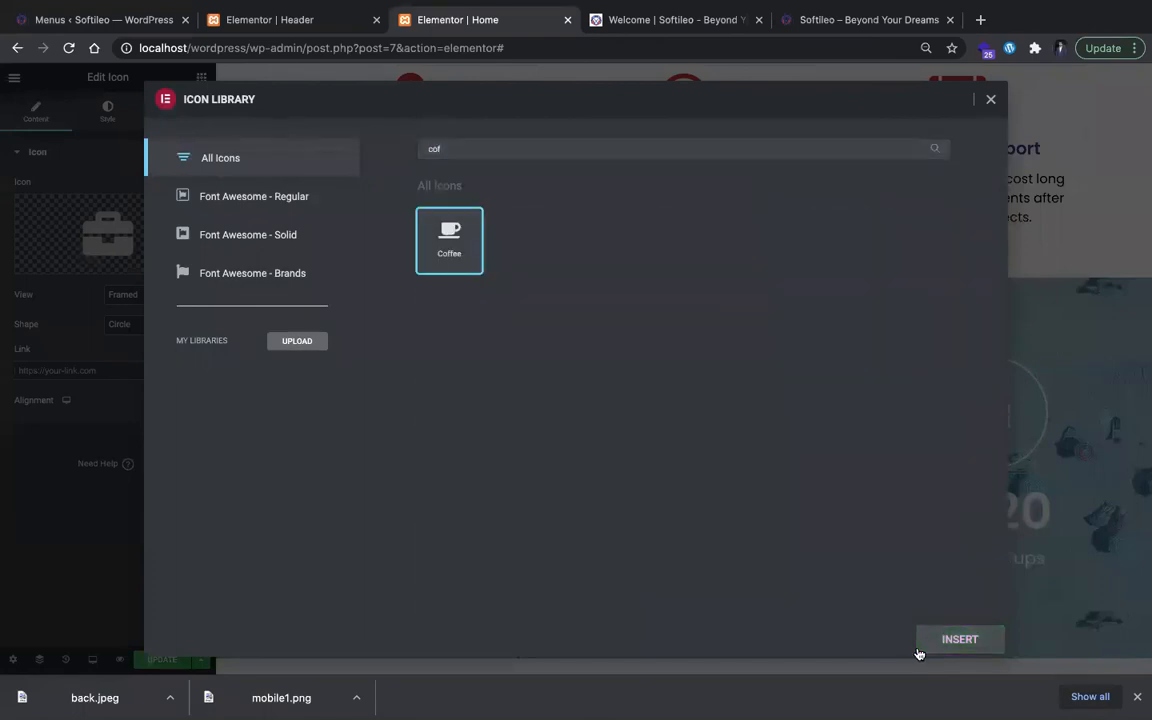
click(959, 638)
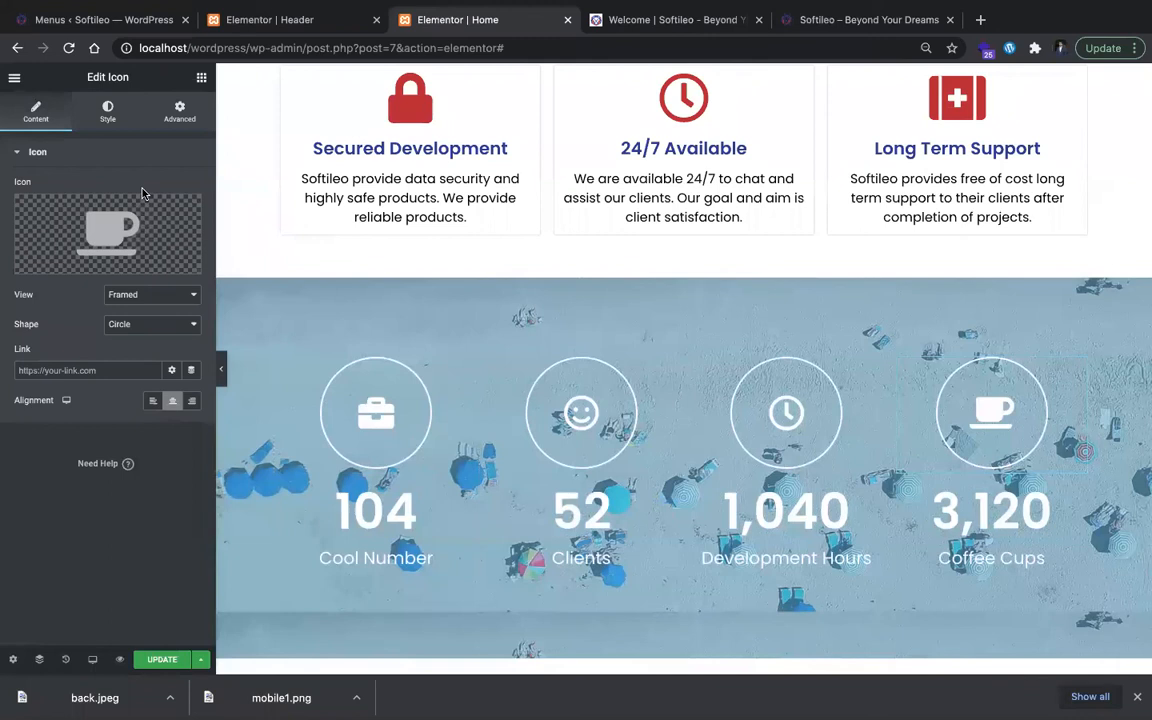
Step: Give the coffee icon's hover state the global Secondary color as primary color and the Grow animation
click(107, 112)
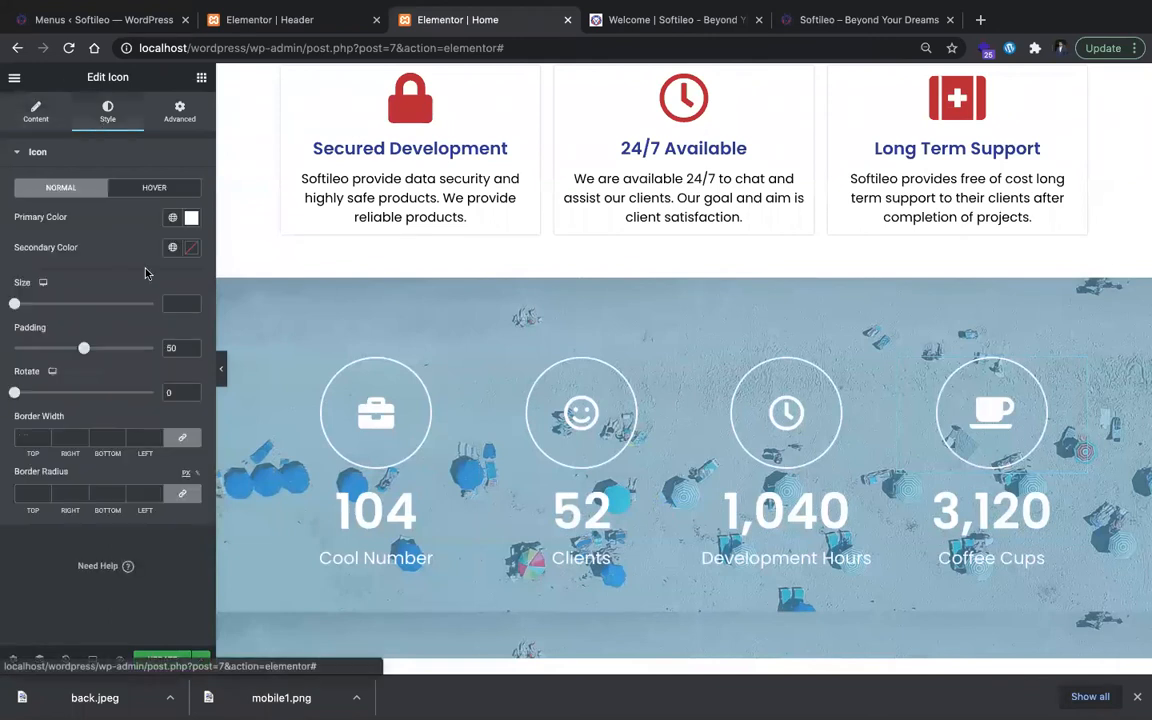
click(150, 188)
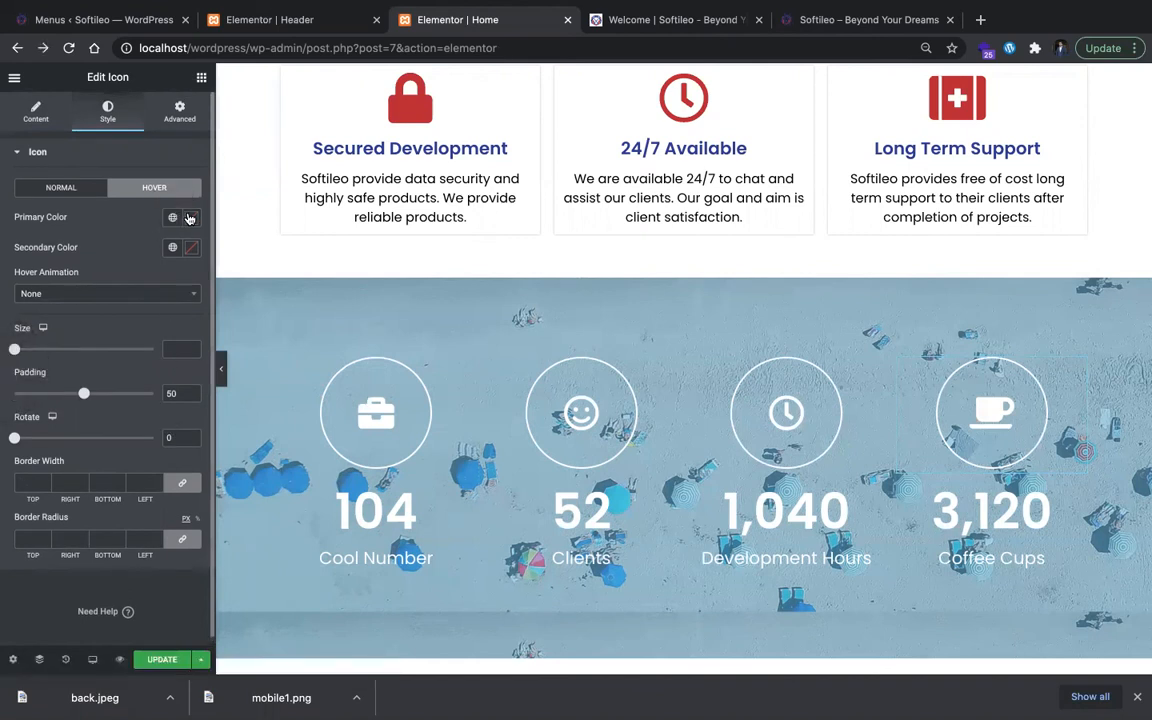
click(191, 247)
click(187, 299)
drag(158, 281, 130, 248)
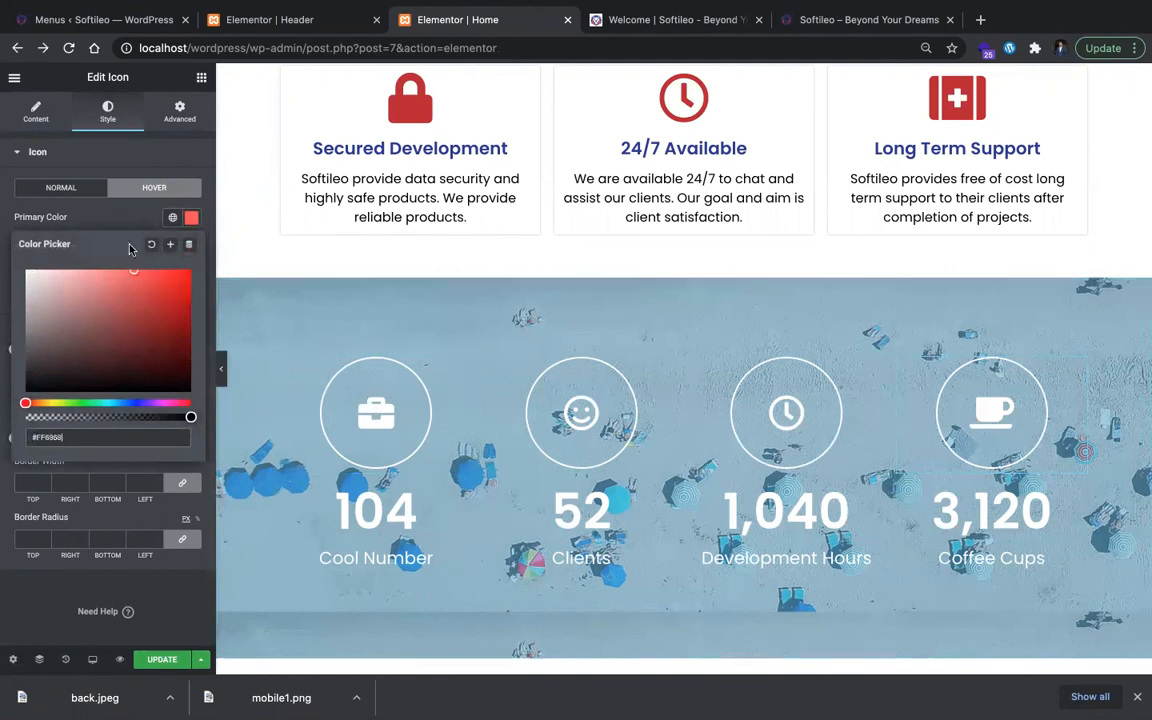
click(110, 200)
click(174, 245)
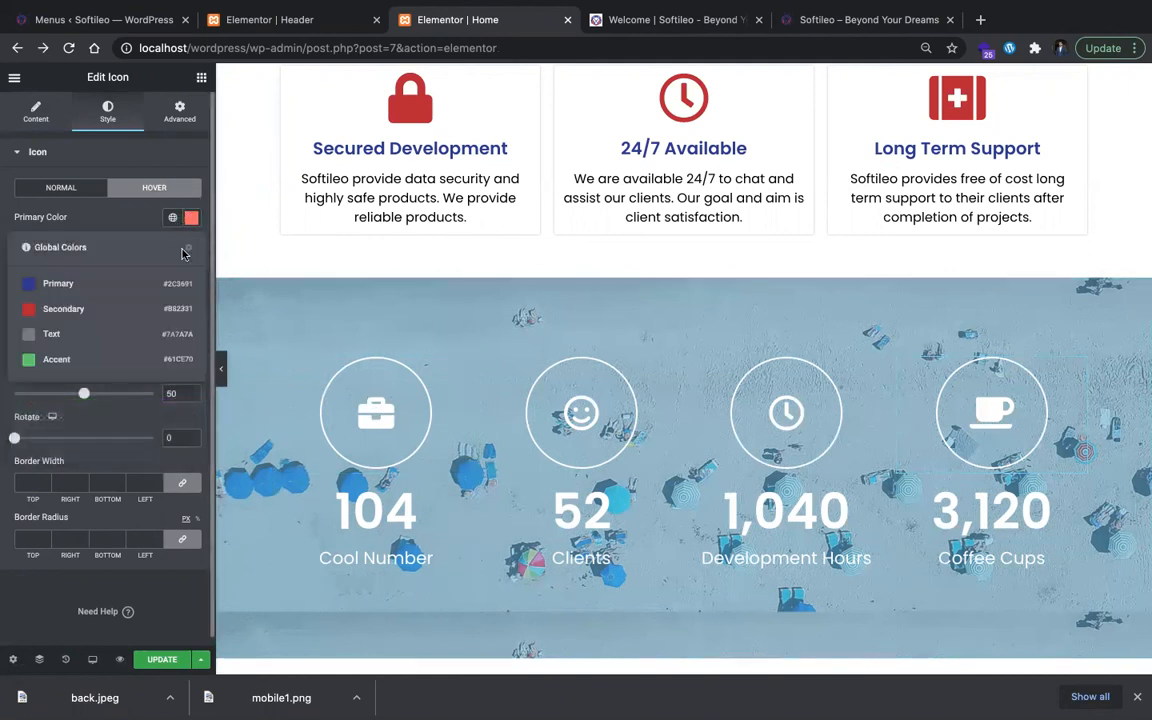
click(160, 305)
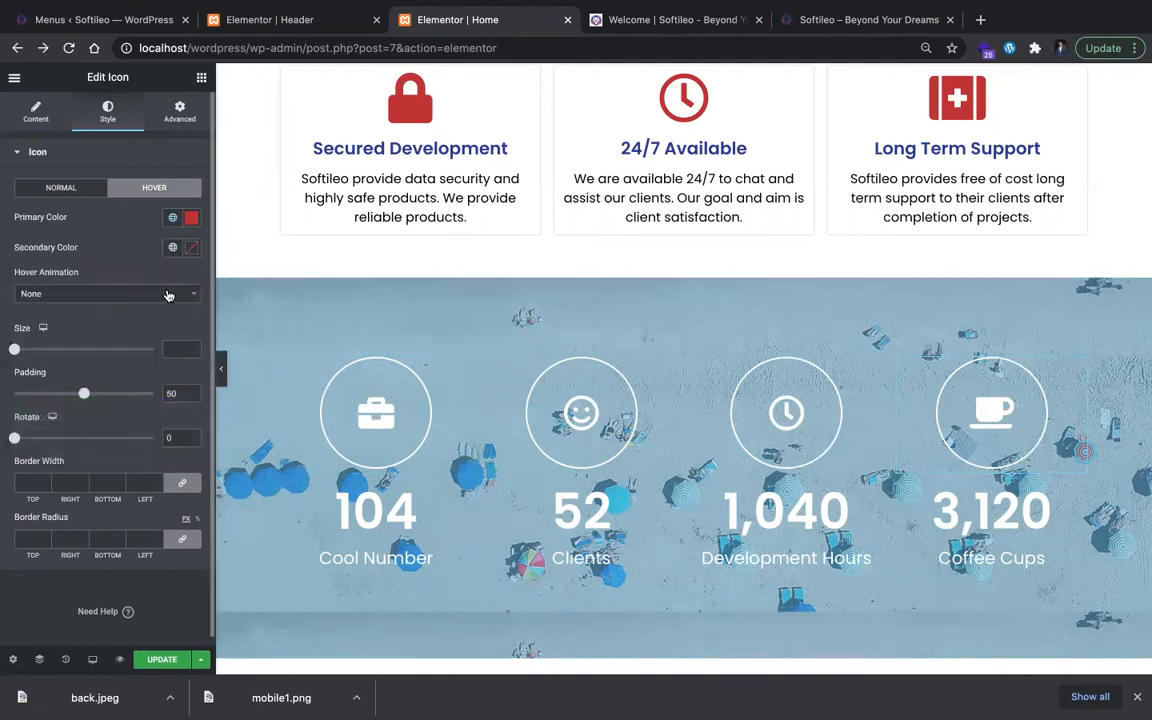
click(168, 295)
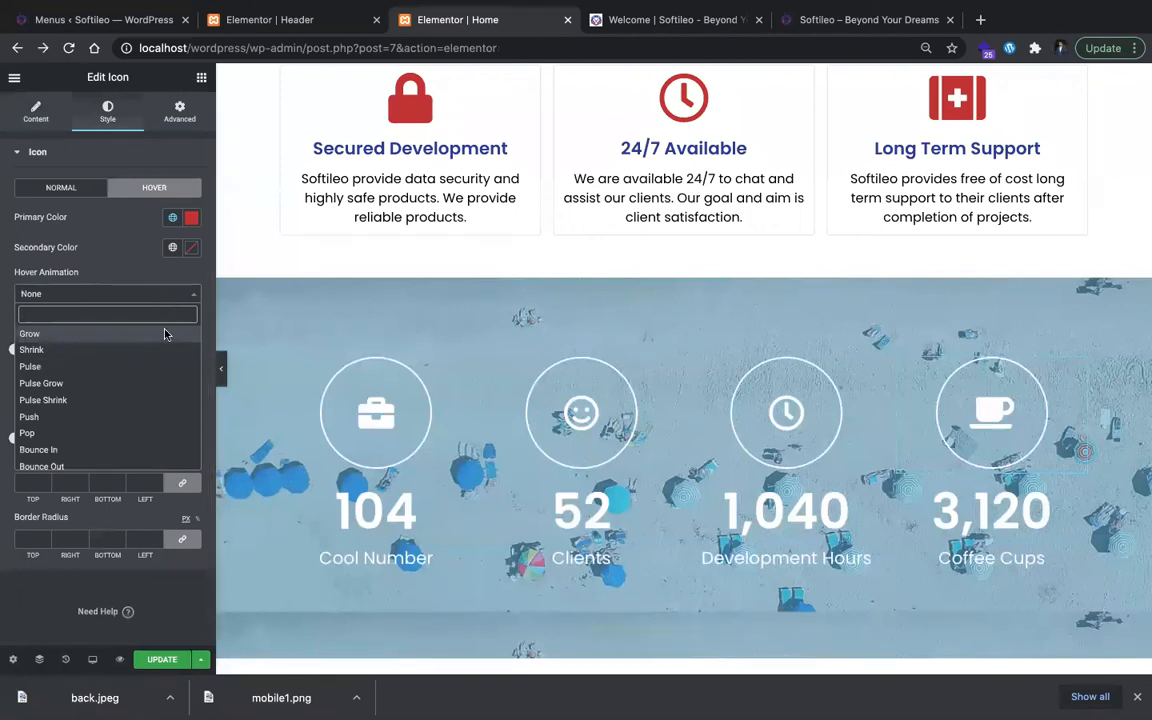
click(166, 335)
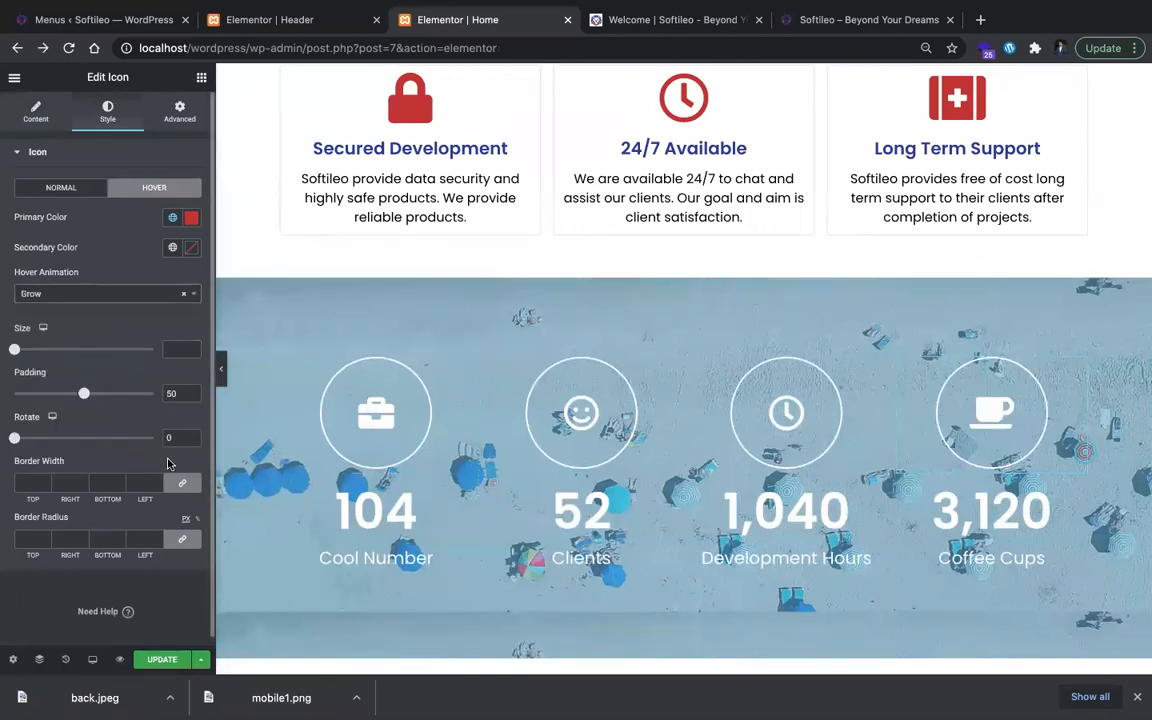
Step: Try a custom CSS rule on the coffee icon, selector:hover with background: red, and preview it without the editor panel
click(166, 116)
scroll(140, 467, down, 1)
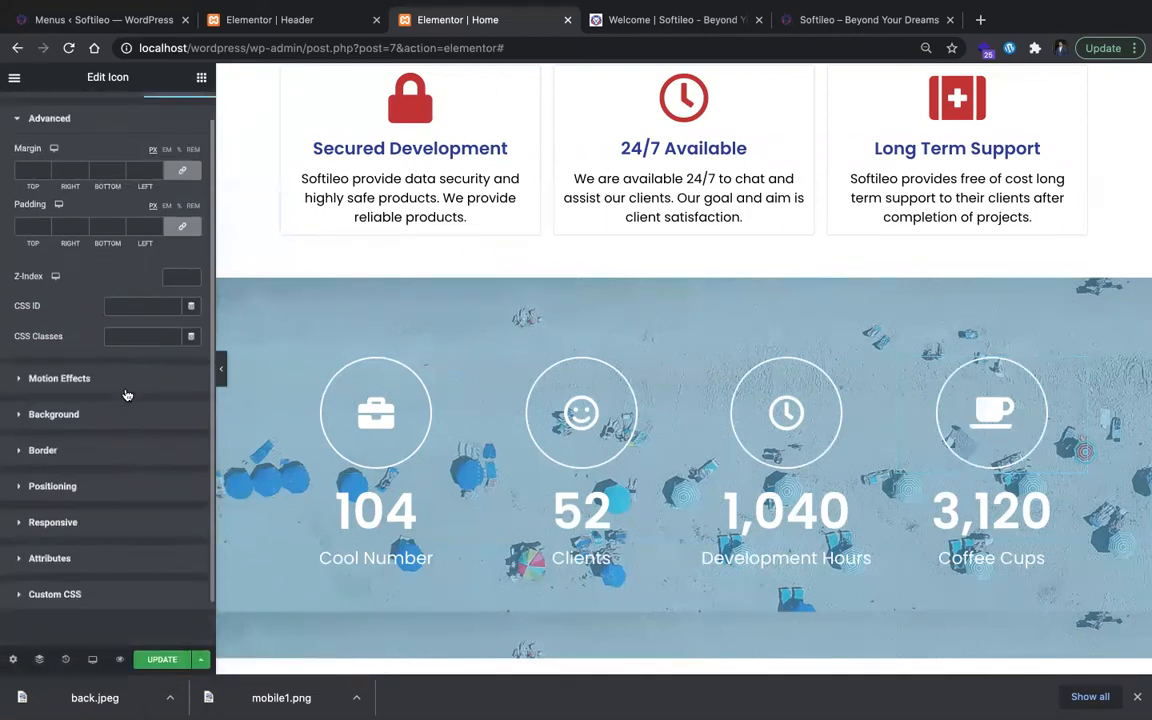
scroll(115, 555, down, 1)
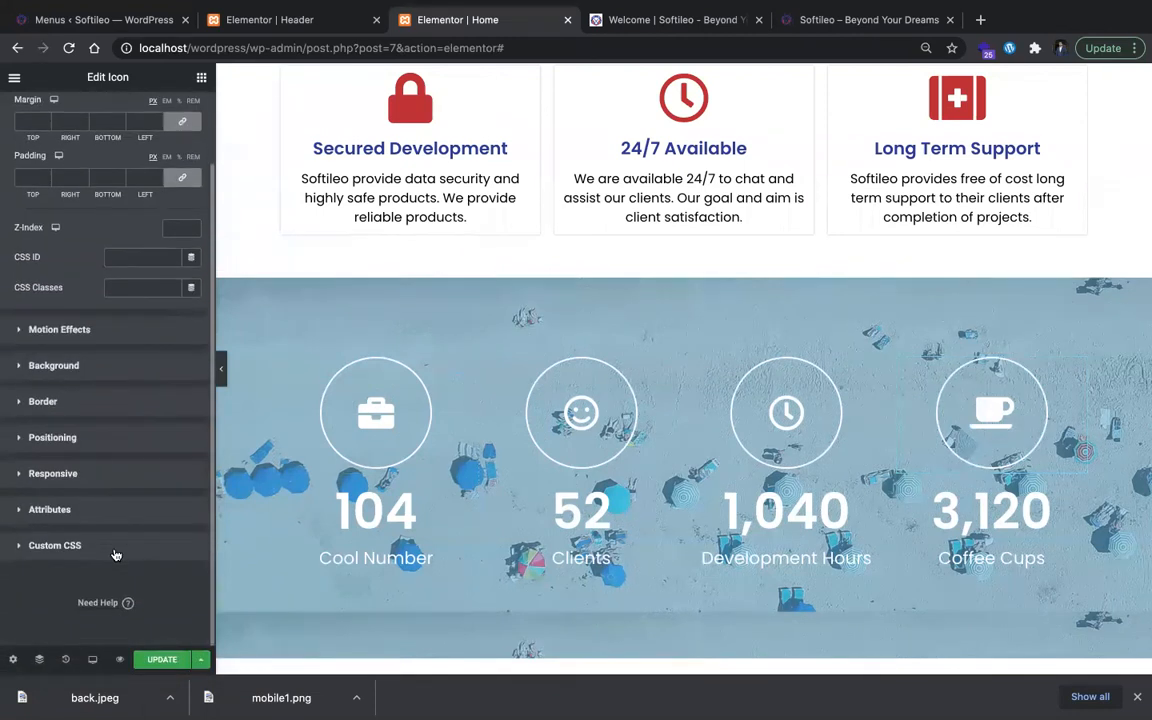
click(115, 548)
text(sele)
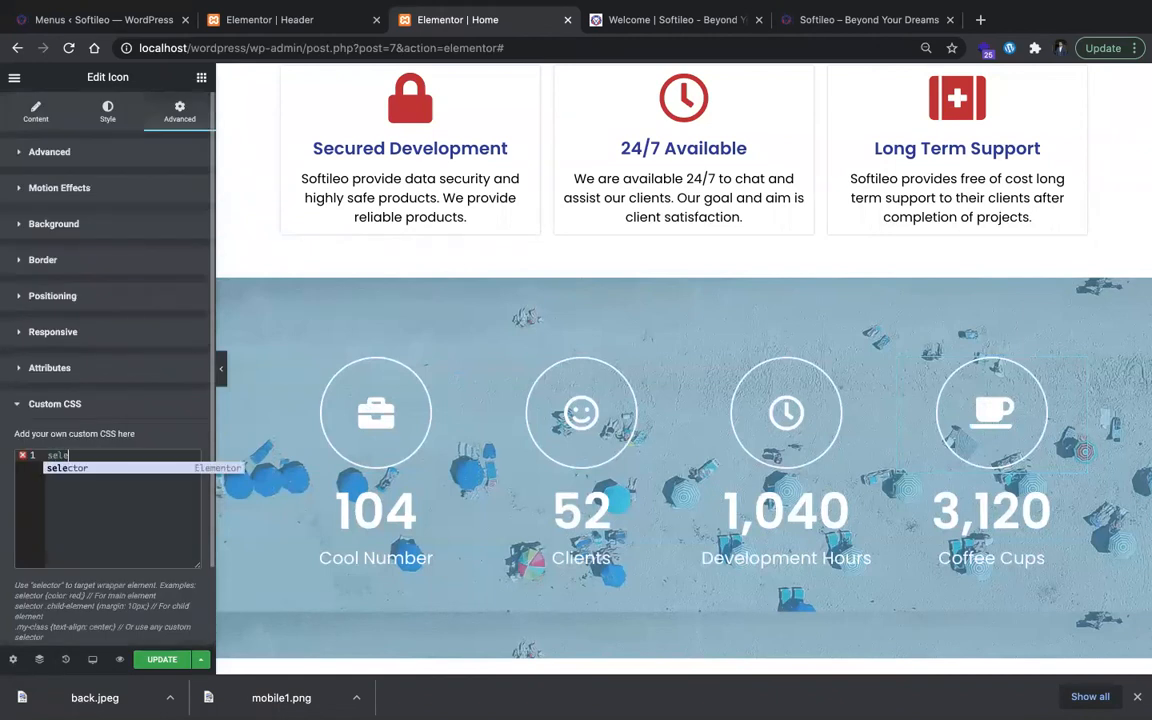
text(ctor{)
key(Return)
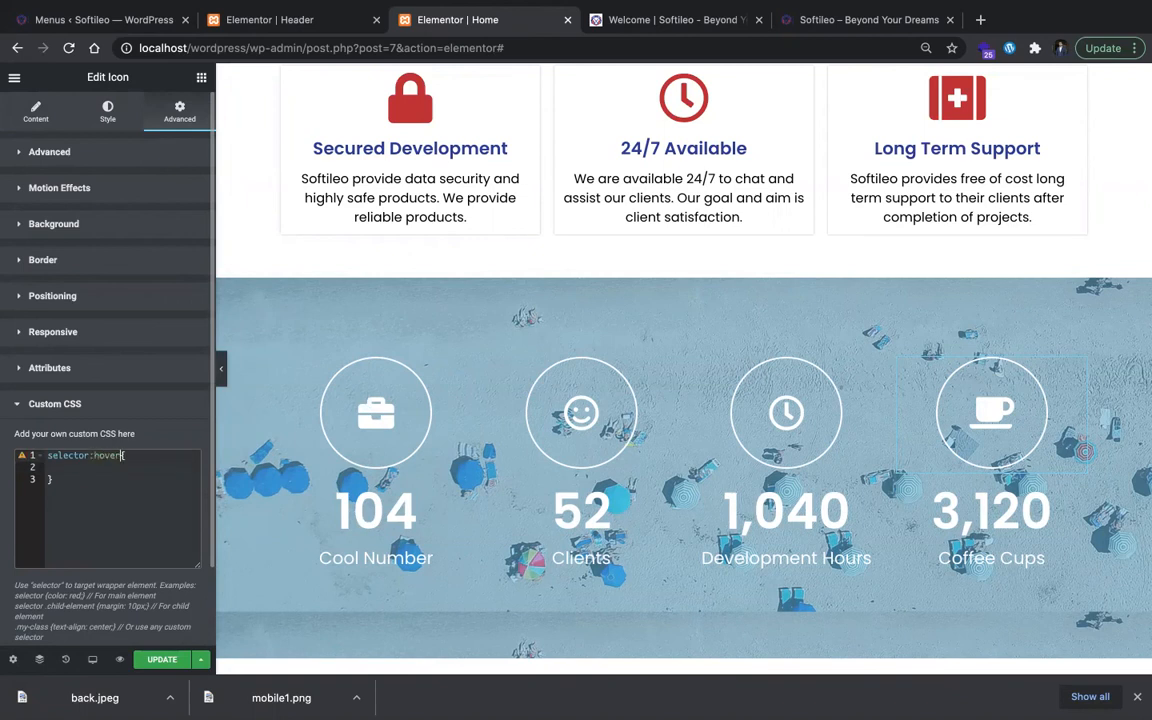
text(background: red)
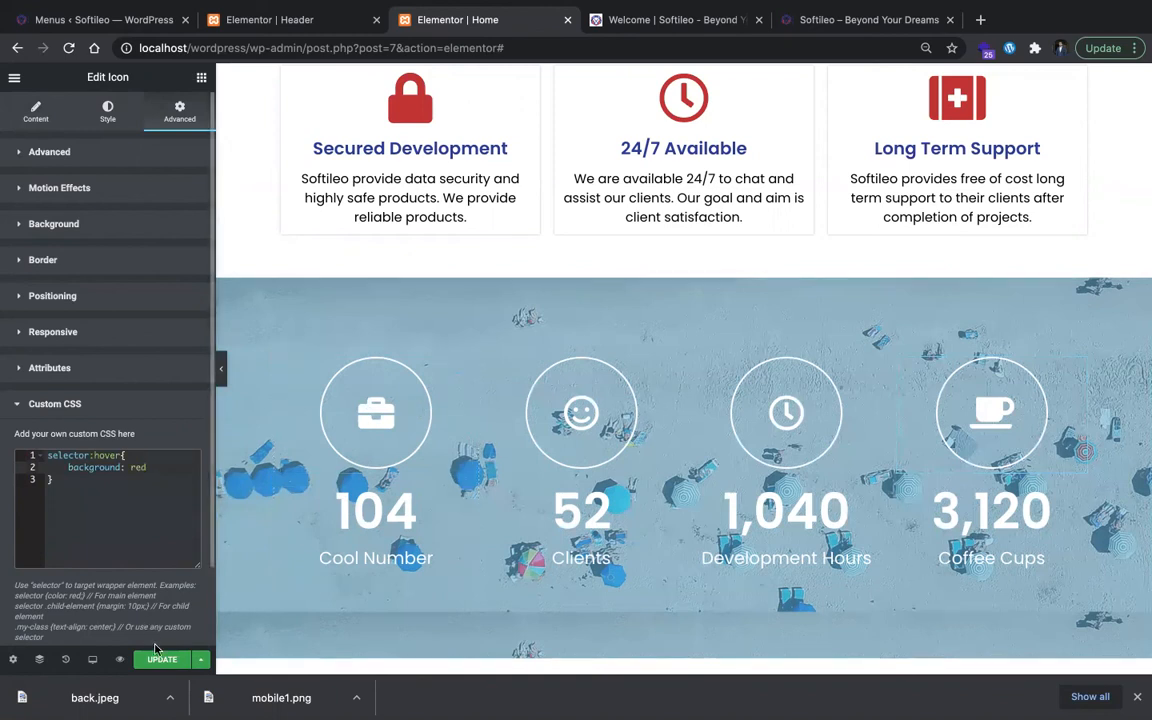
click(221, 381)
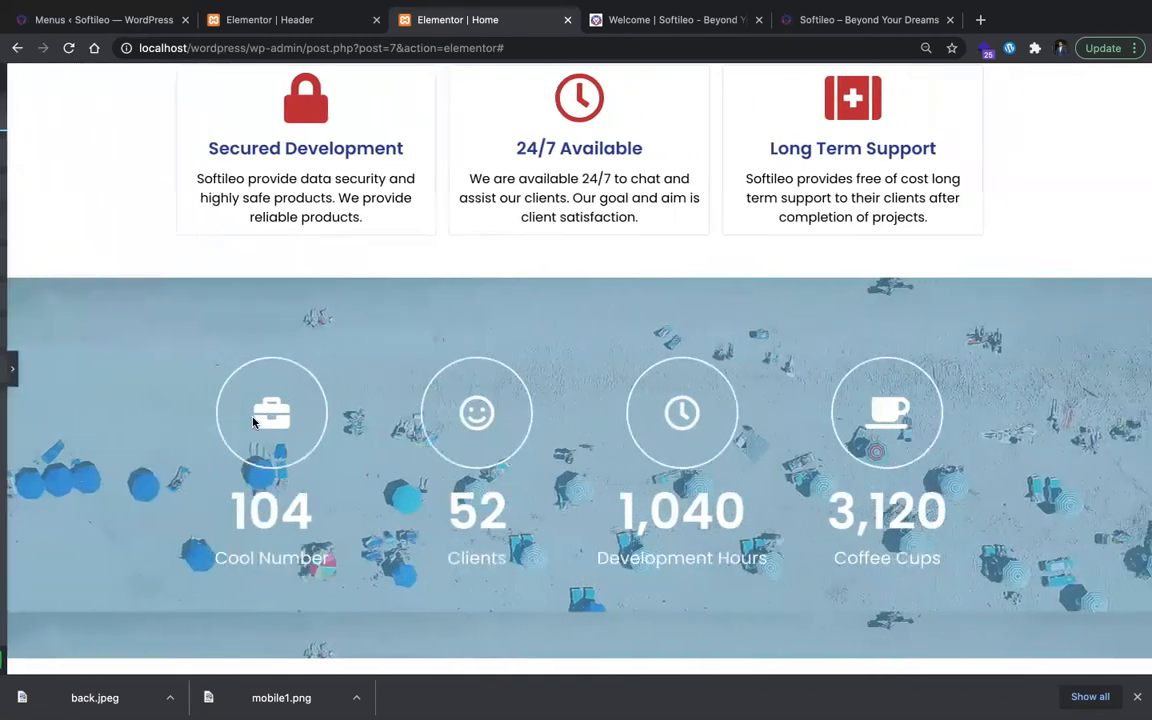
Step: Remove the red hover background rule from the coffee icon's custom CSS and return to its style settings
click(6, 364)
click(151, 489)
key(super+a)
key(ctrl+c)
key(BackSpace)
click(36, 112)
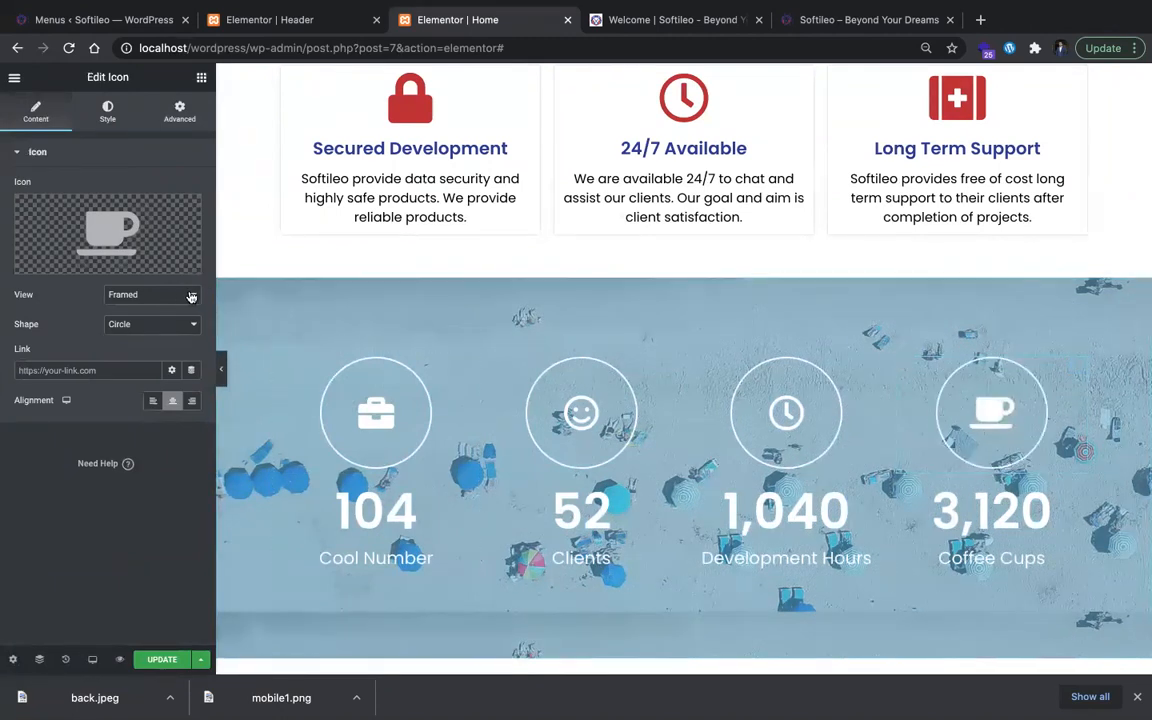
click(107, 112)
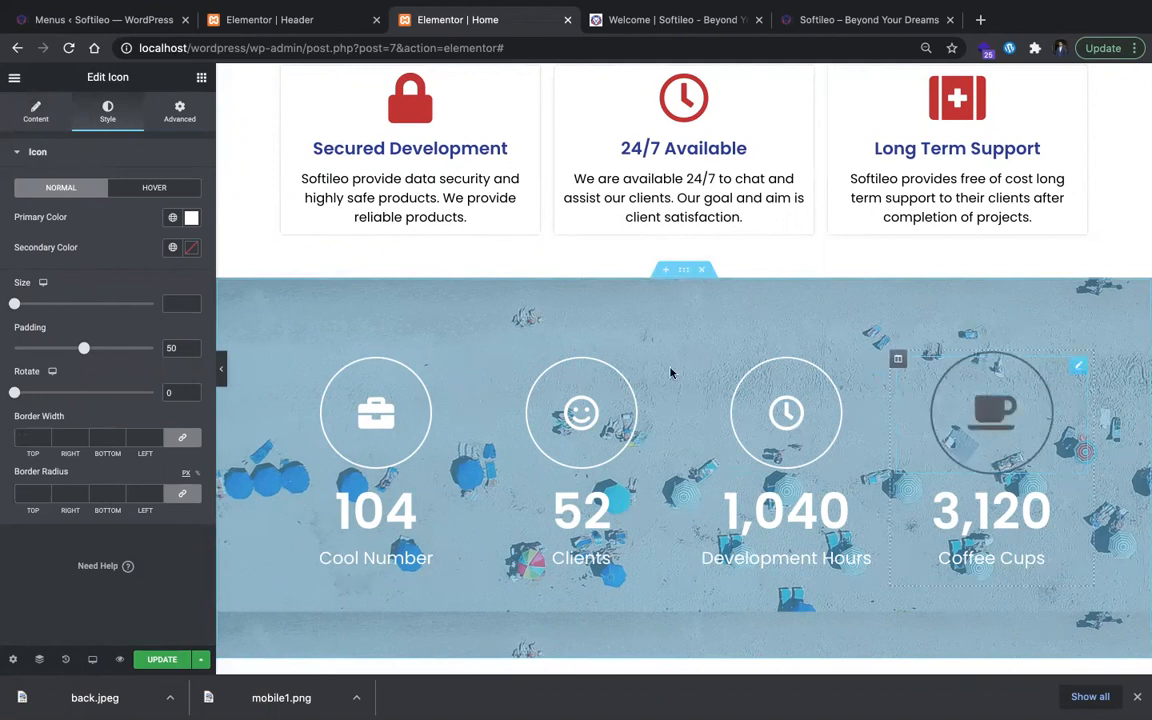
Step: Try the same hover background rule in the custom CSS of the Coffee Cups column, then clear it
click(898, 359)
click(150, 117)
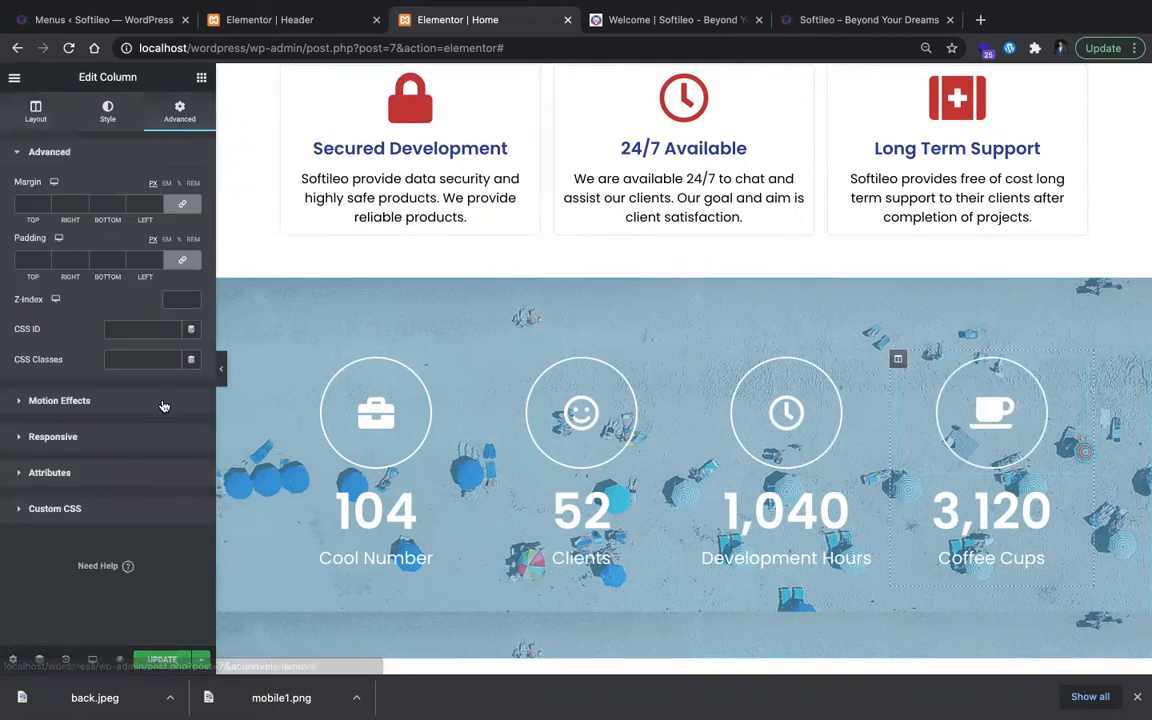
click(92, 508)
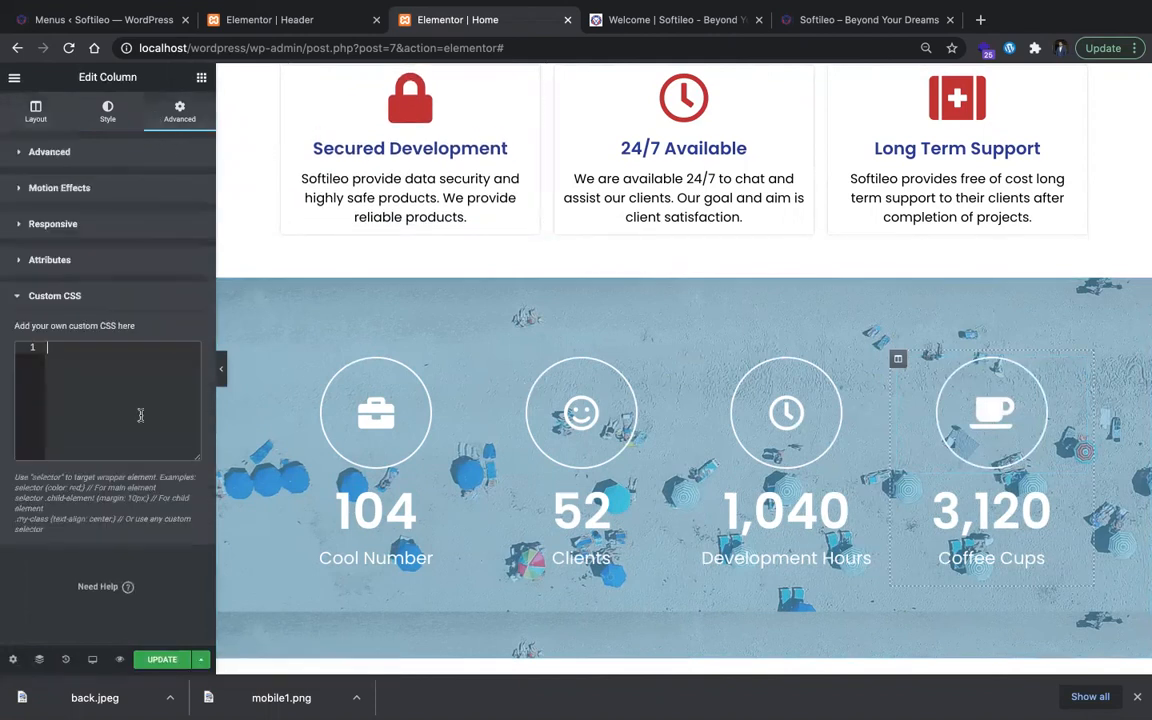
key(ctrl+v)
key(ctrl+a)
key(ctrl+c)
key(BackSpace)
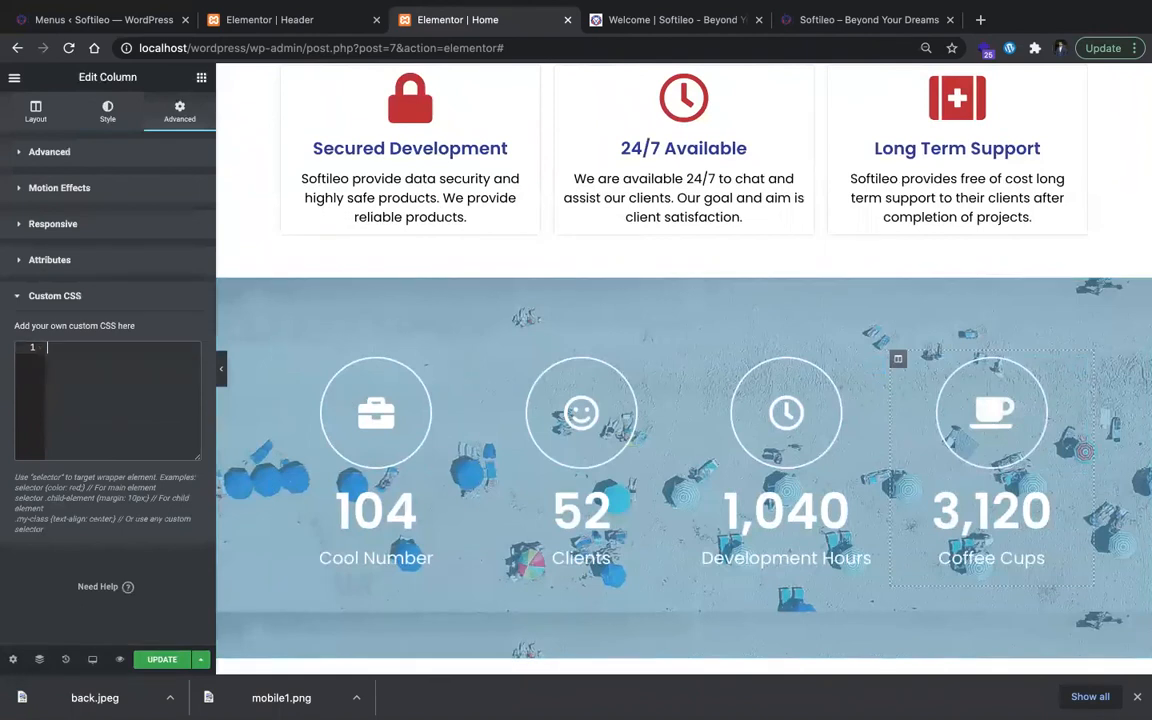
Step: Change the coffee icon's hover primary color from the global Secondary color to white
click(990, 430)
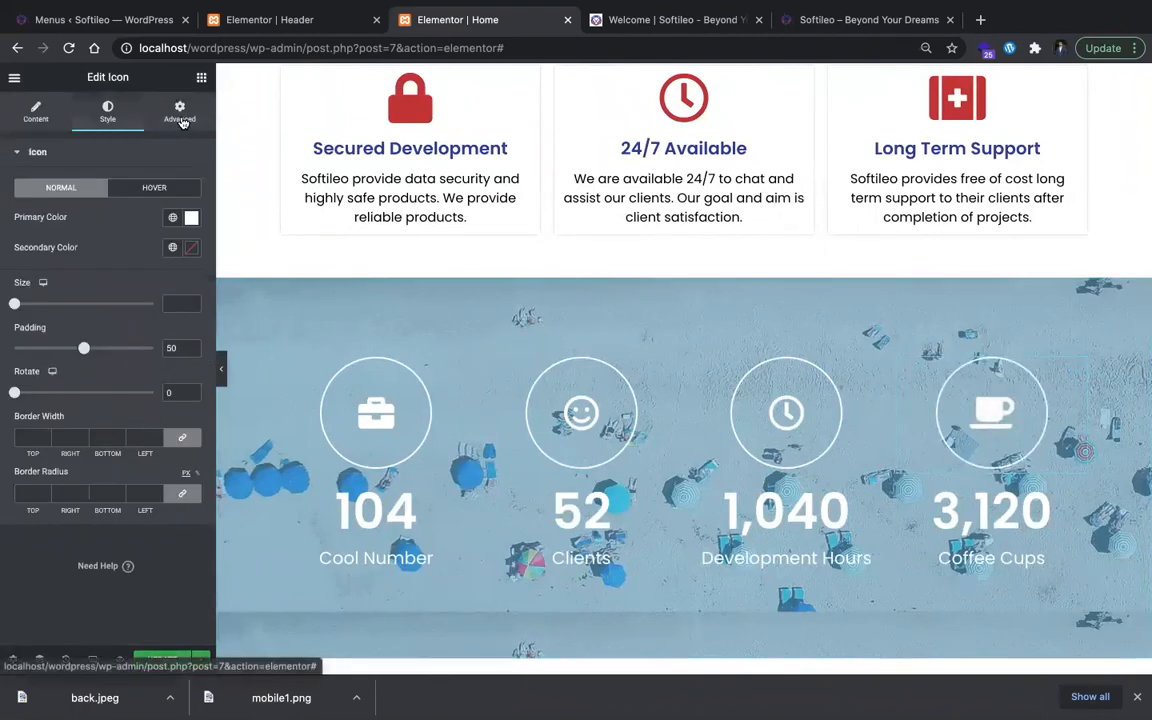
click(153, 184)
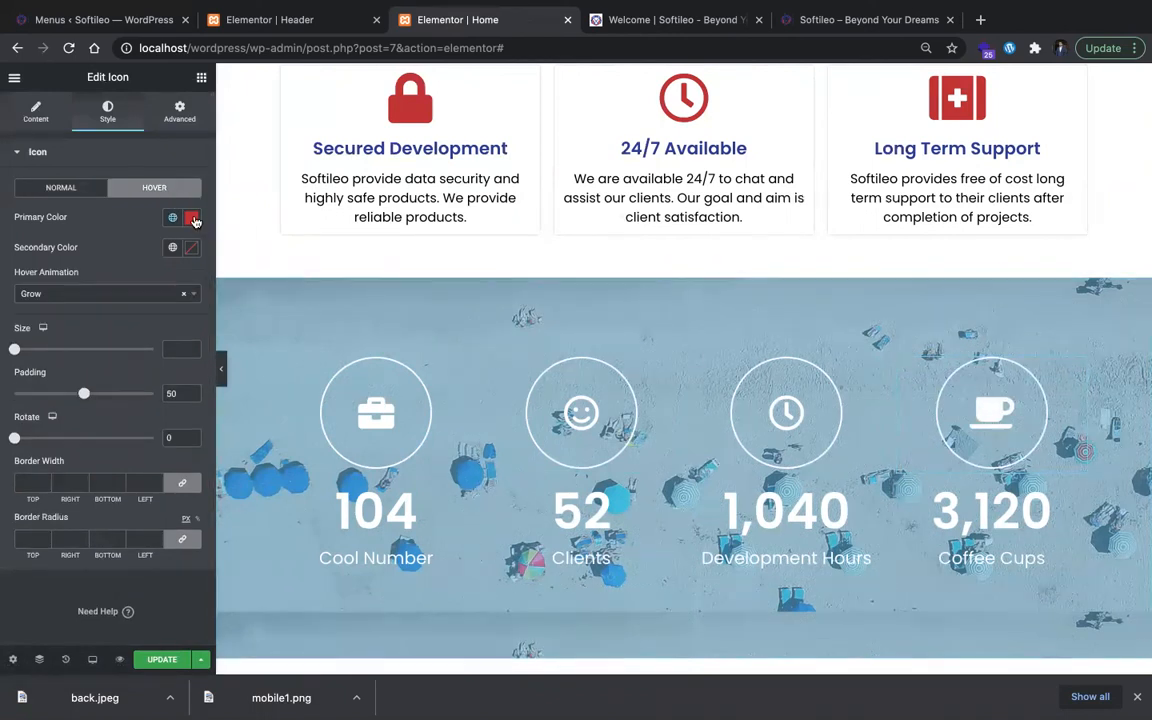
click(192, 218)
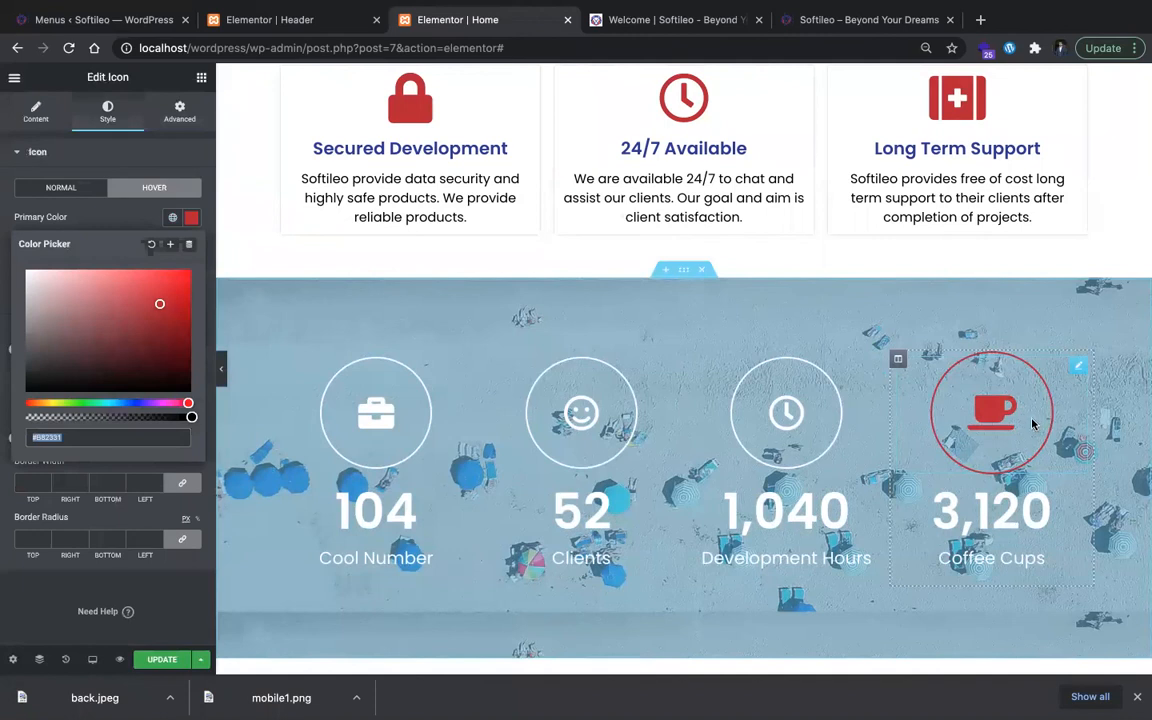
click(186, 210)
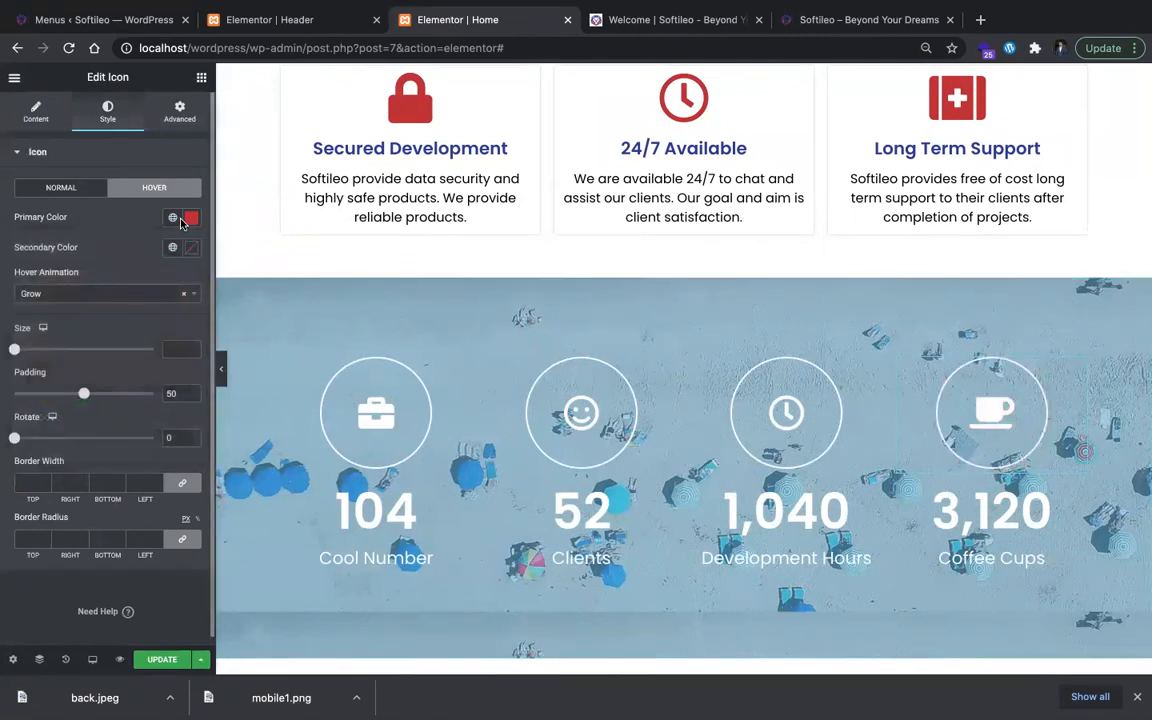
click(177, 221)
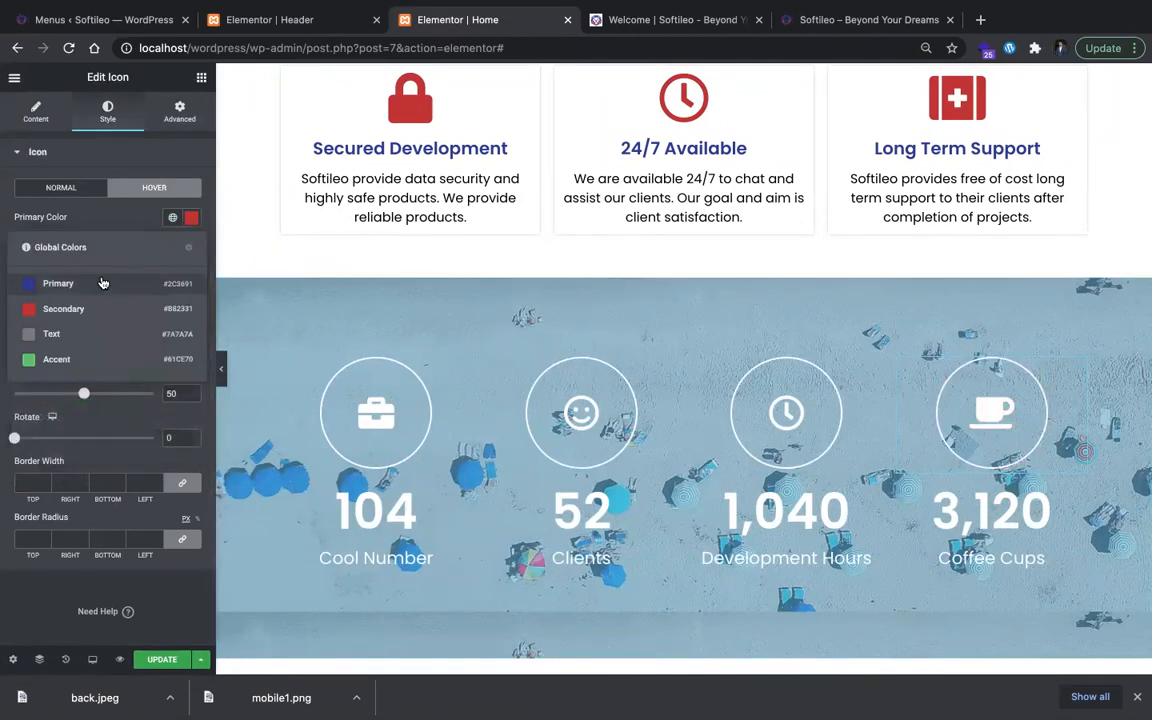
click(191, 217)
drag(116, 303, 27, 271)
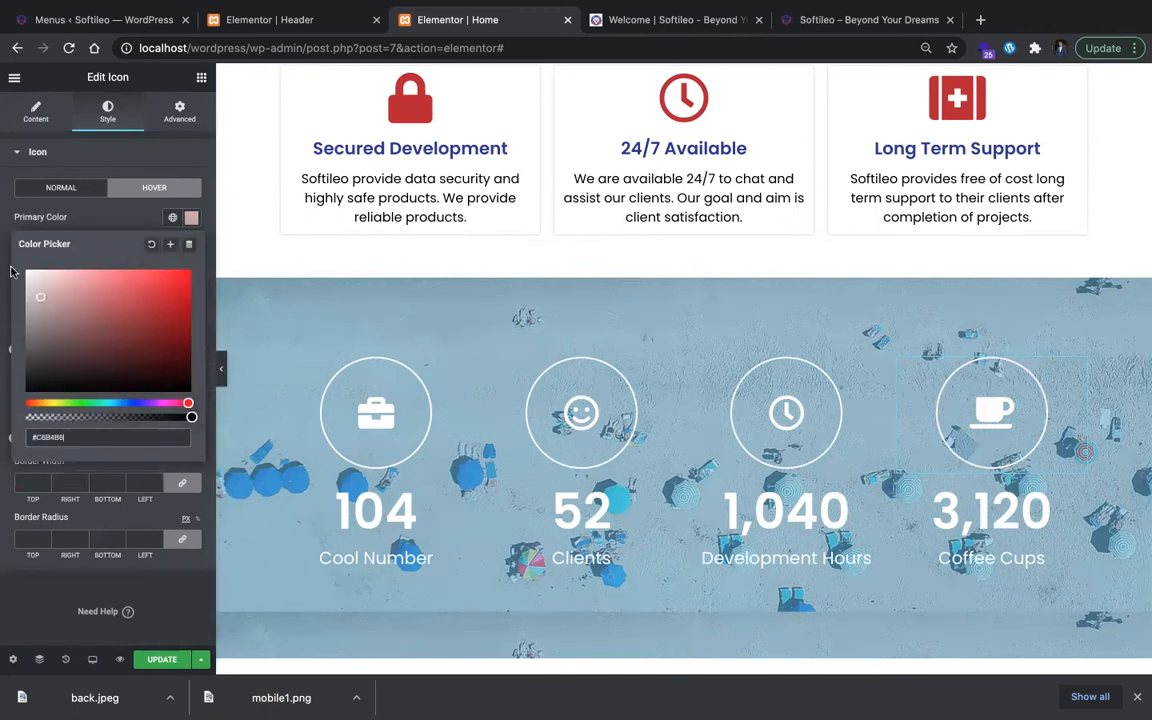
Step: Try the selector:hover rule with background: red in the coffee icon's custom CSS again, then clear it
click(180, 112)
scroll(83, 567, down, 2)
click(84, 550)
key(ctrl+v)
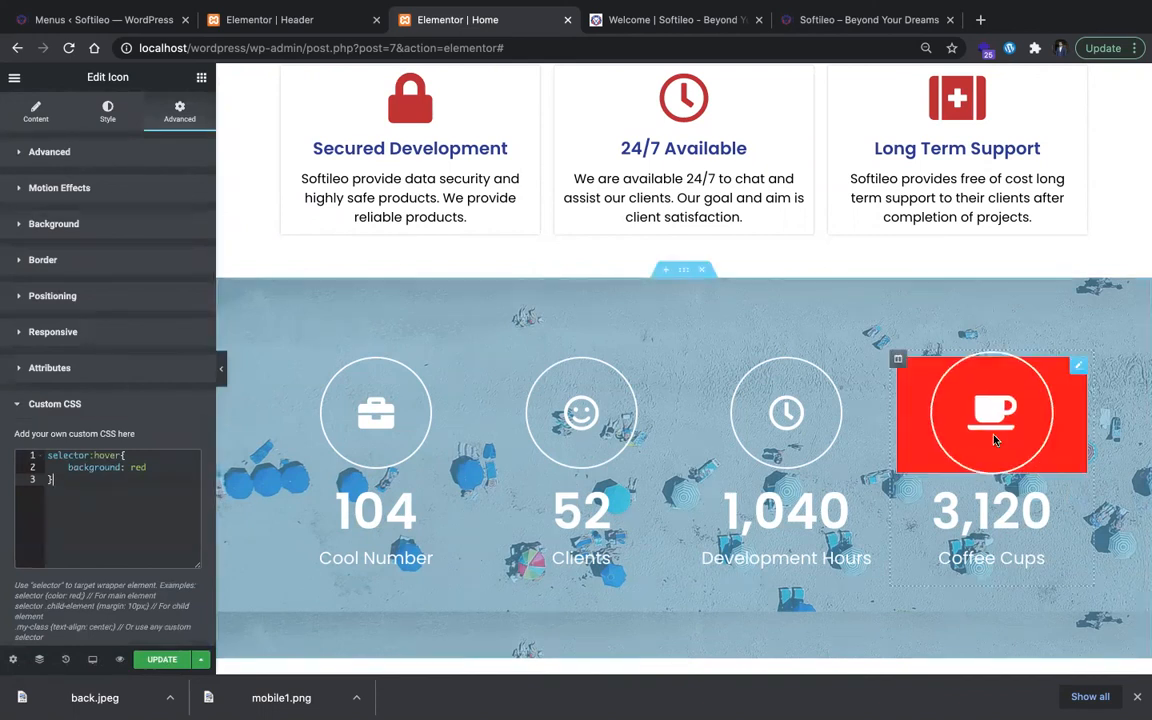
key(ctrl+a)
key(BackSpace)
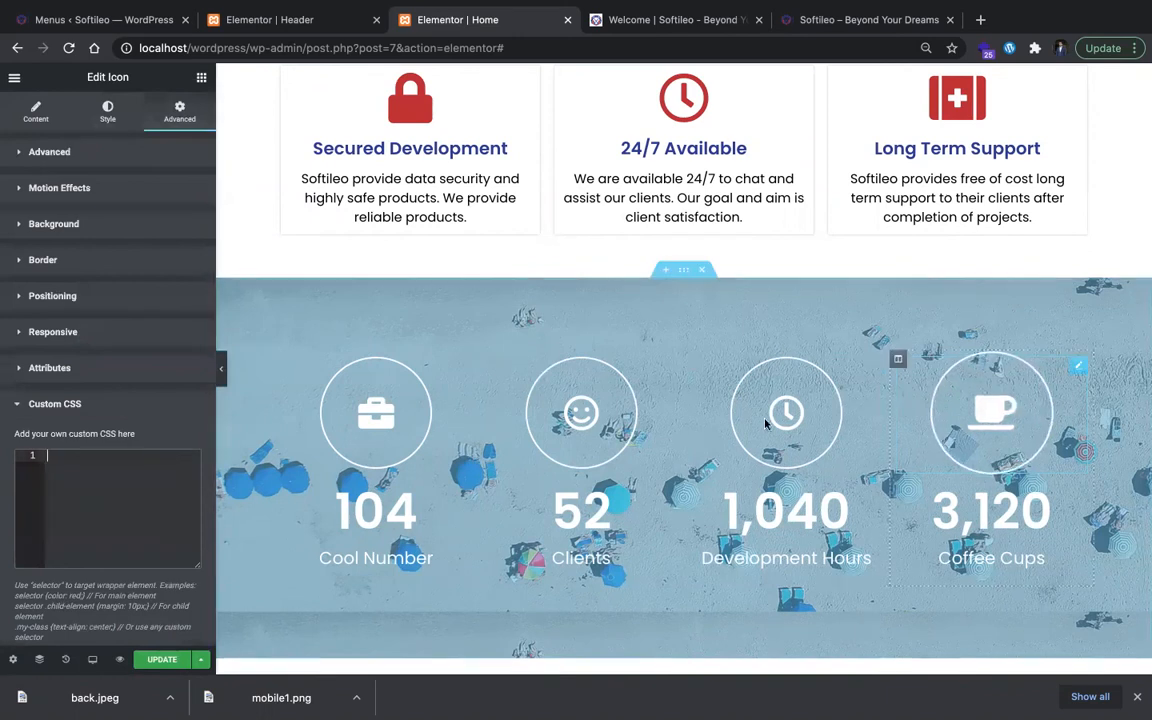
Step: Check the counter section on softileo.com for comparison and return to the Home page editor
key(ctrl+Tab)
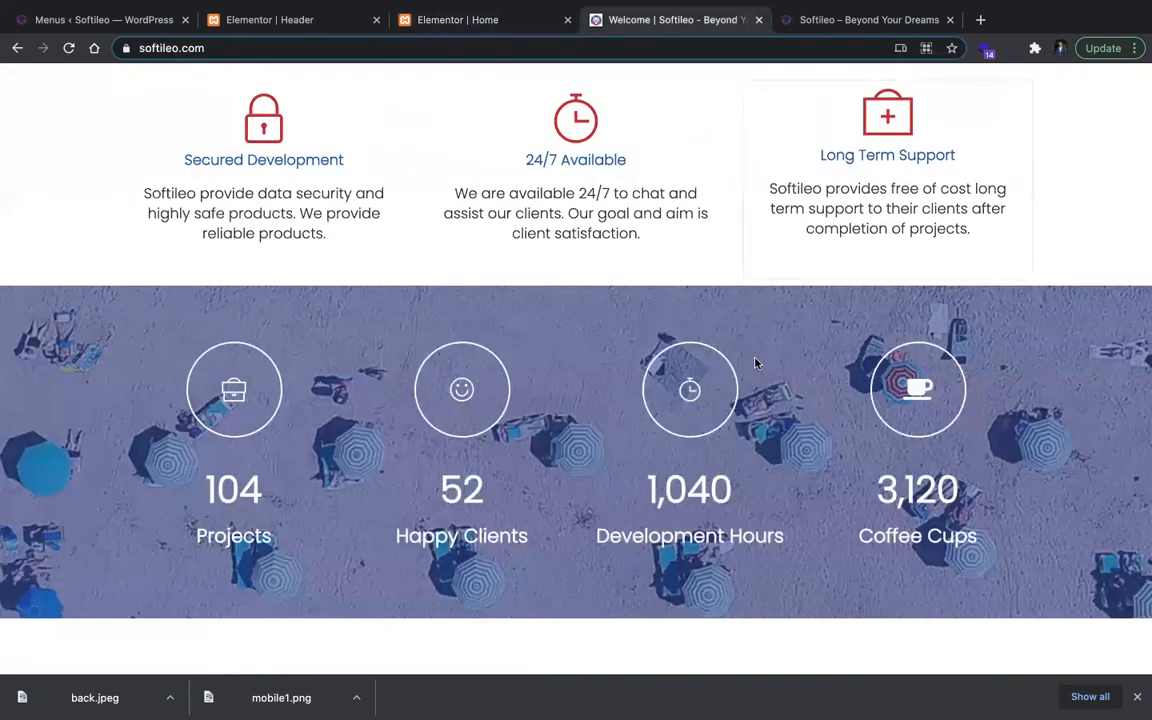
click(328, 22)
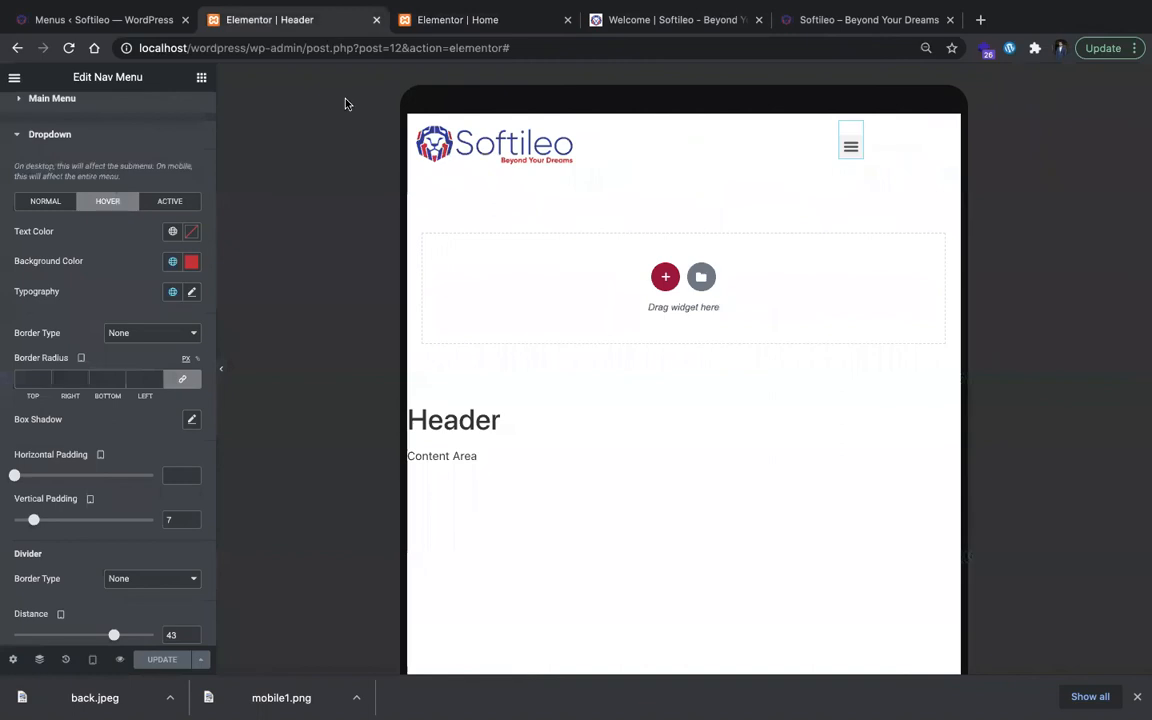
click(481, 20)
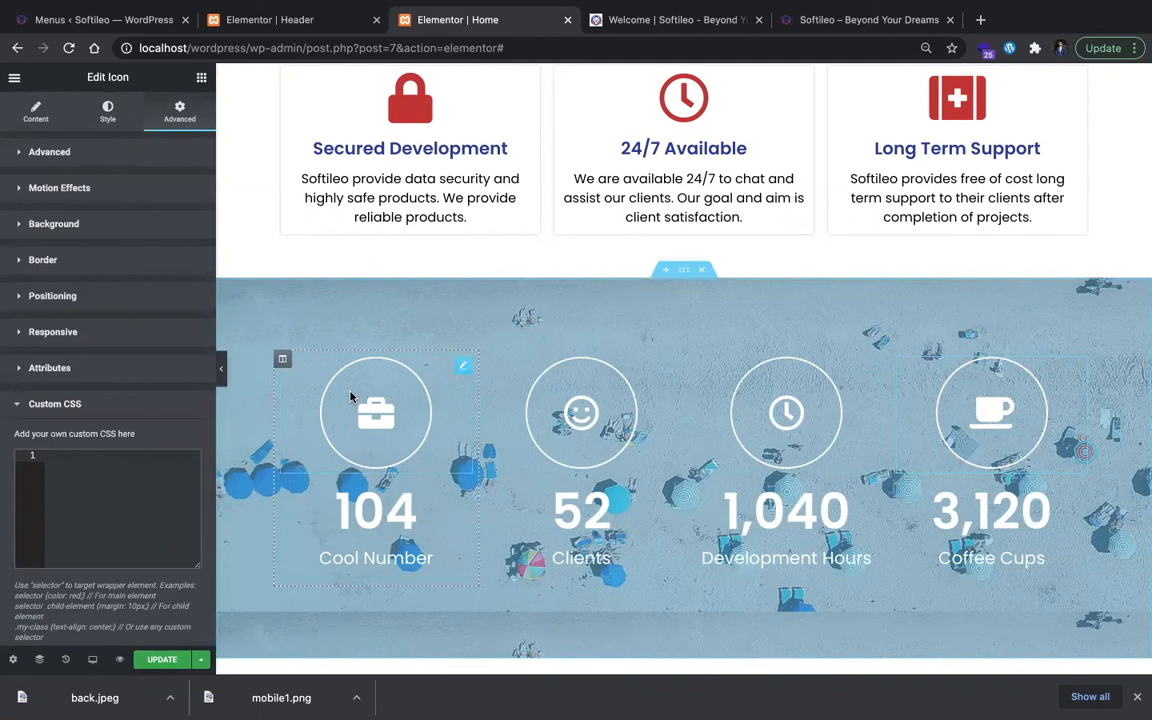
Step: Save the Home page and review the counter section on the local Softileo site
scroll(718, 425, down, 3)
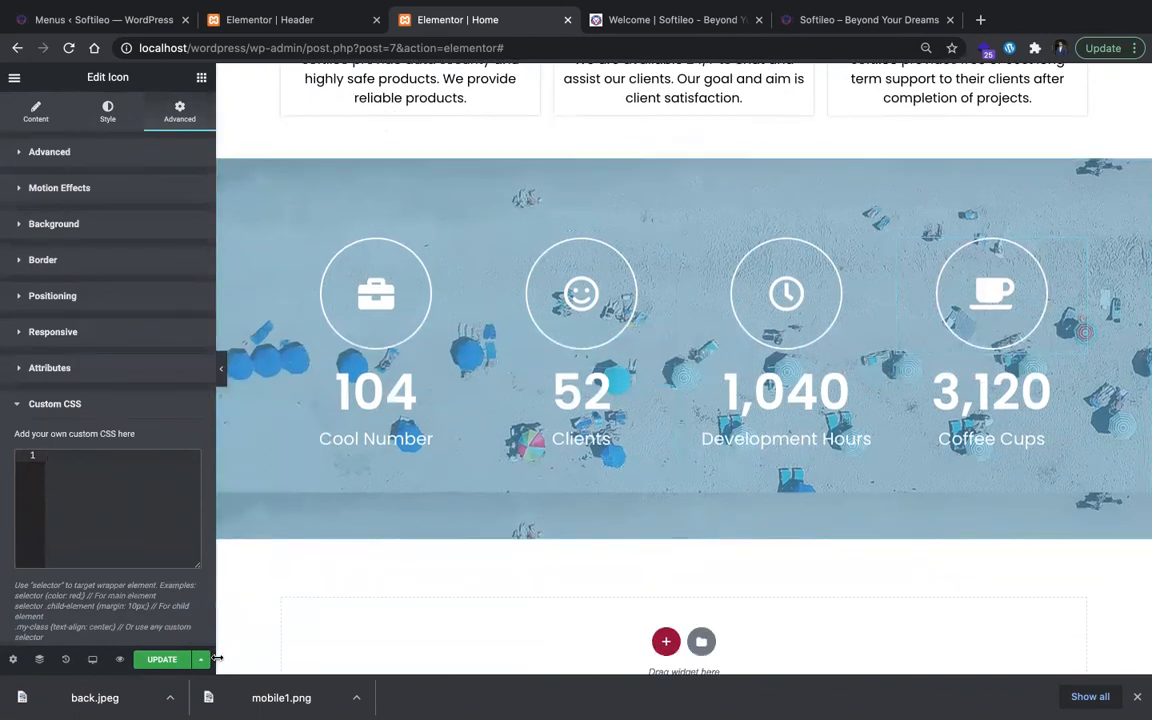
click(222, 376)
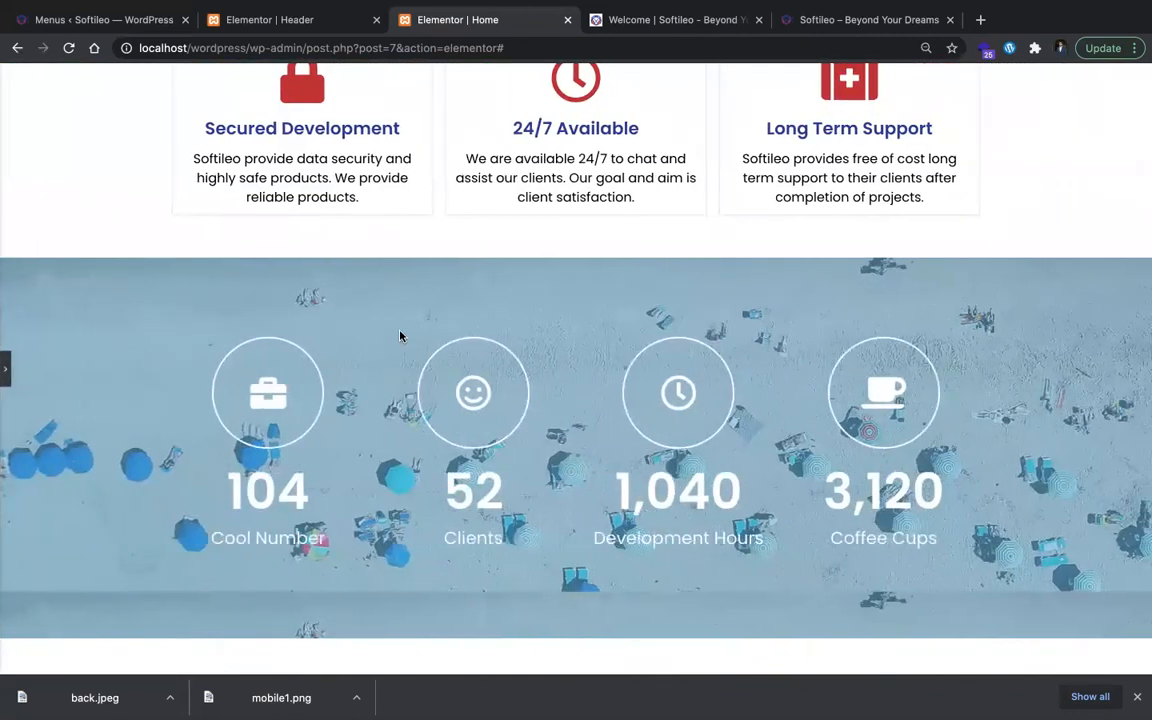
key(ctrl+Tab)
key(ctrl+Tab)
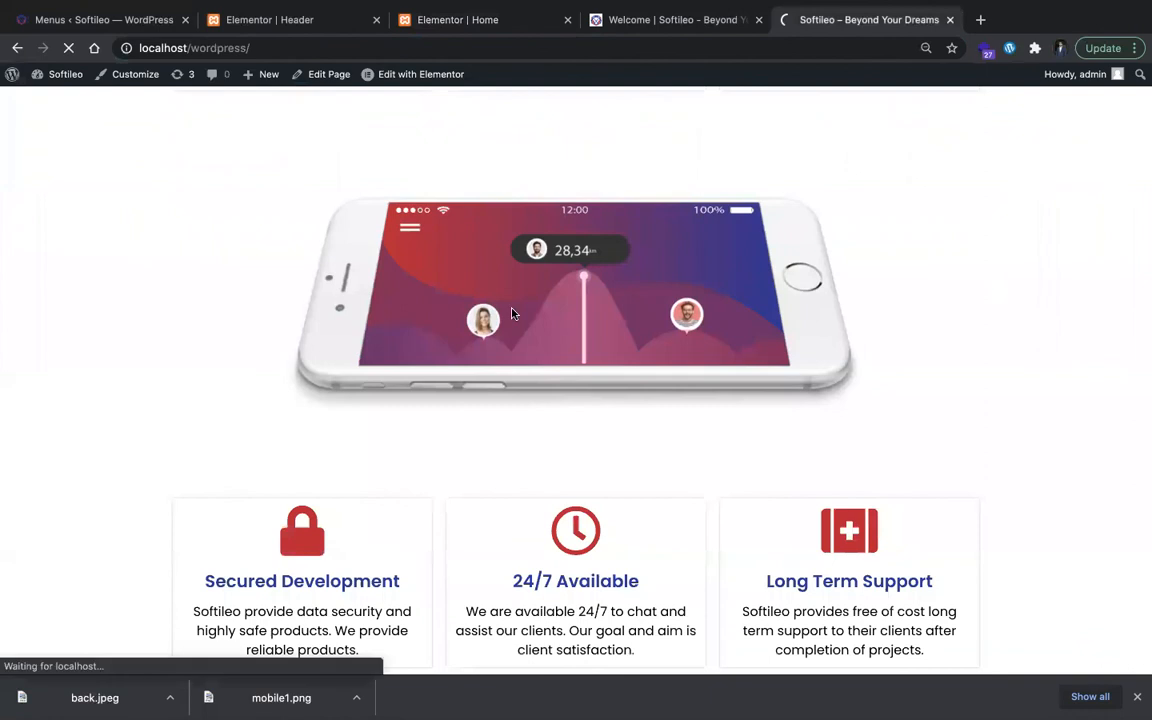
scroll(511, 313, down, 5)
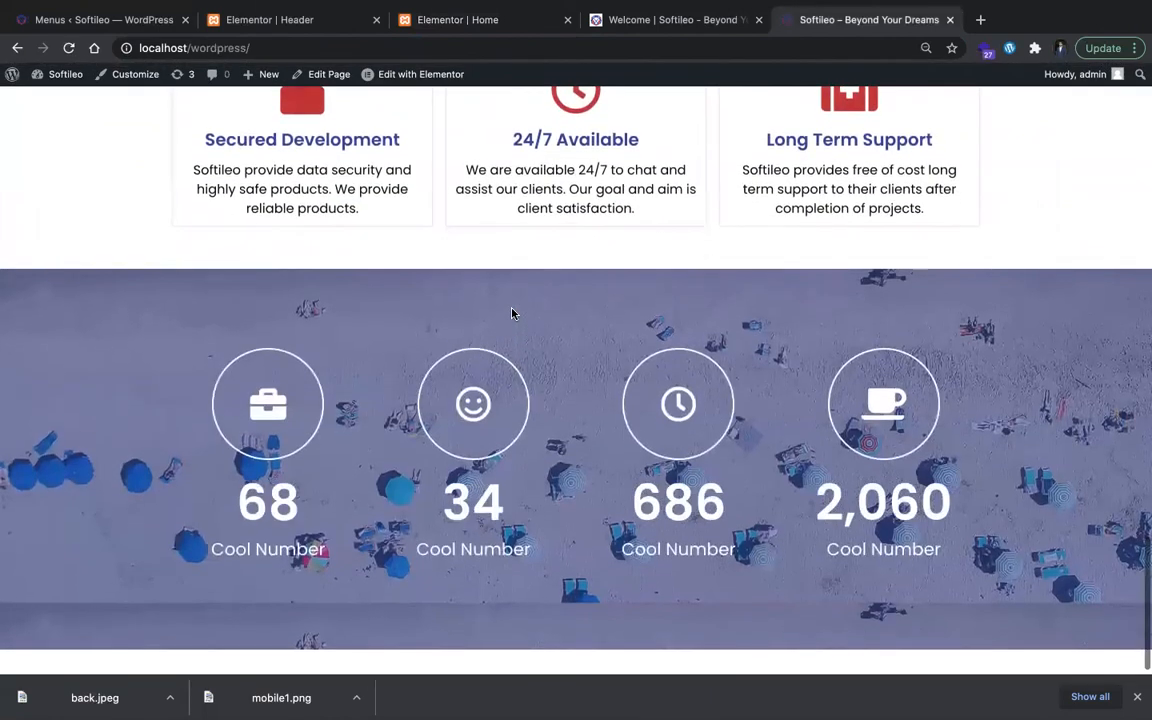
Step: Back in the Home page editor, set the counter section's background image size to Cover and its attachment to Fixed
click(501, 14)
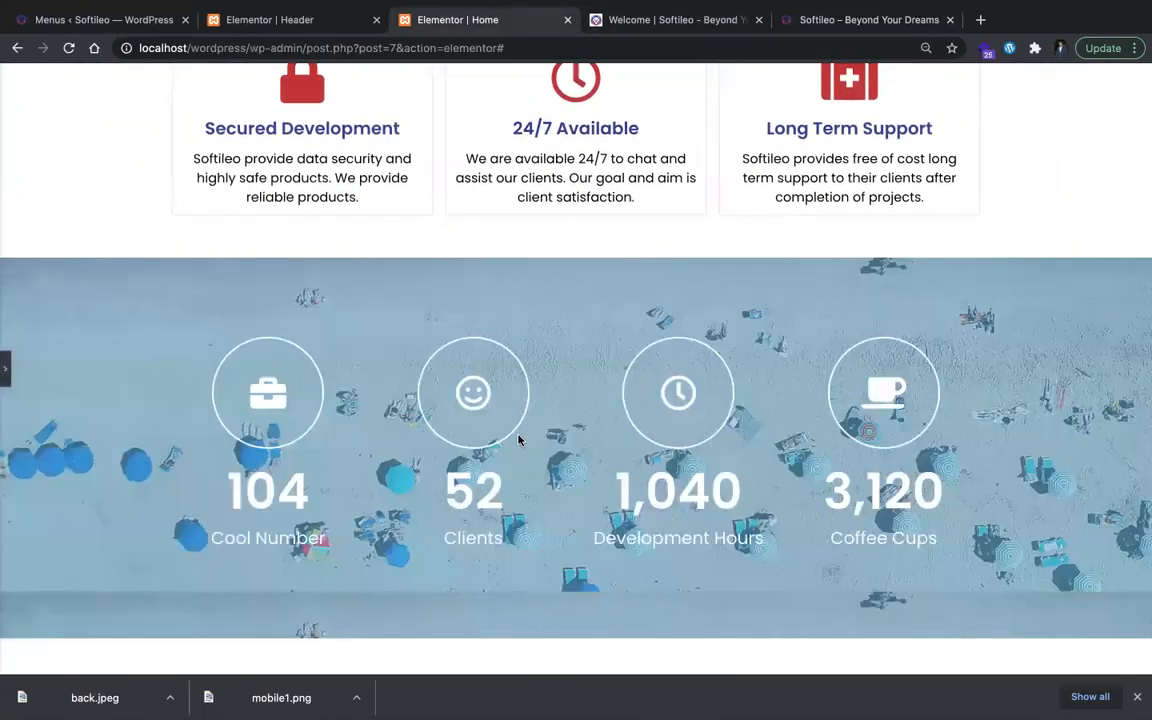
click(12, 365)
scroll(609, 573, down, 1)
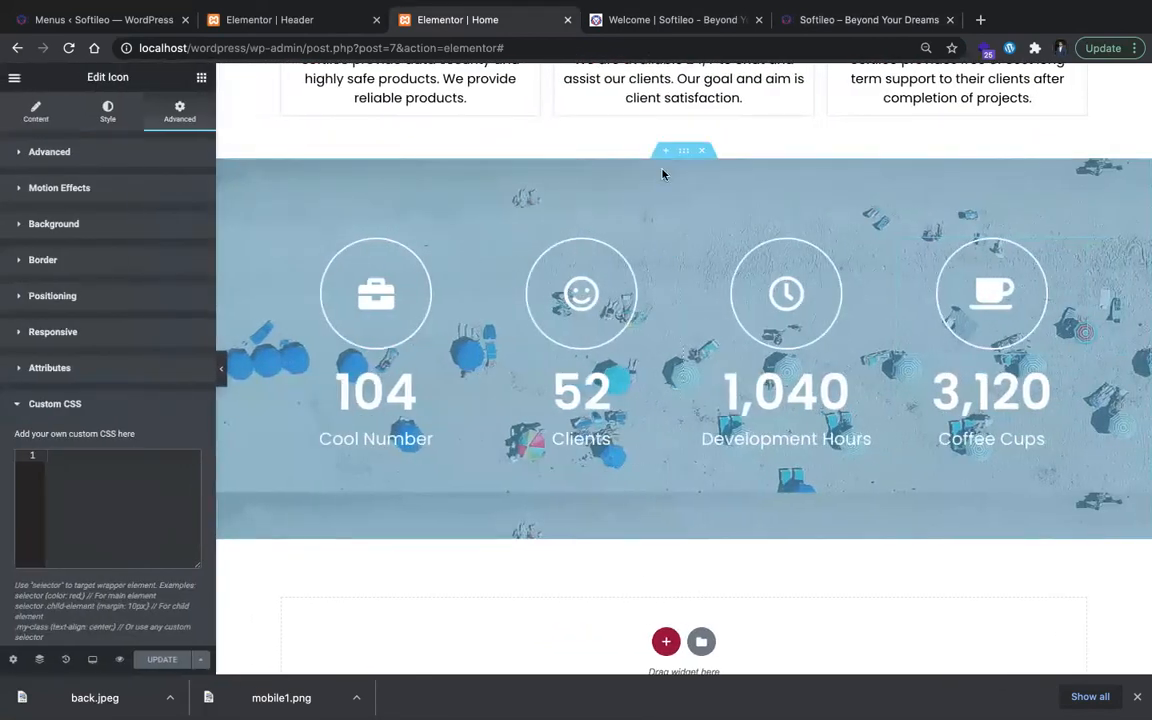
click(112, 116)
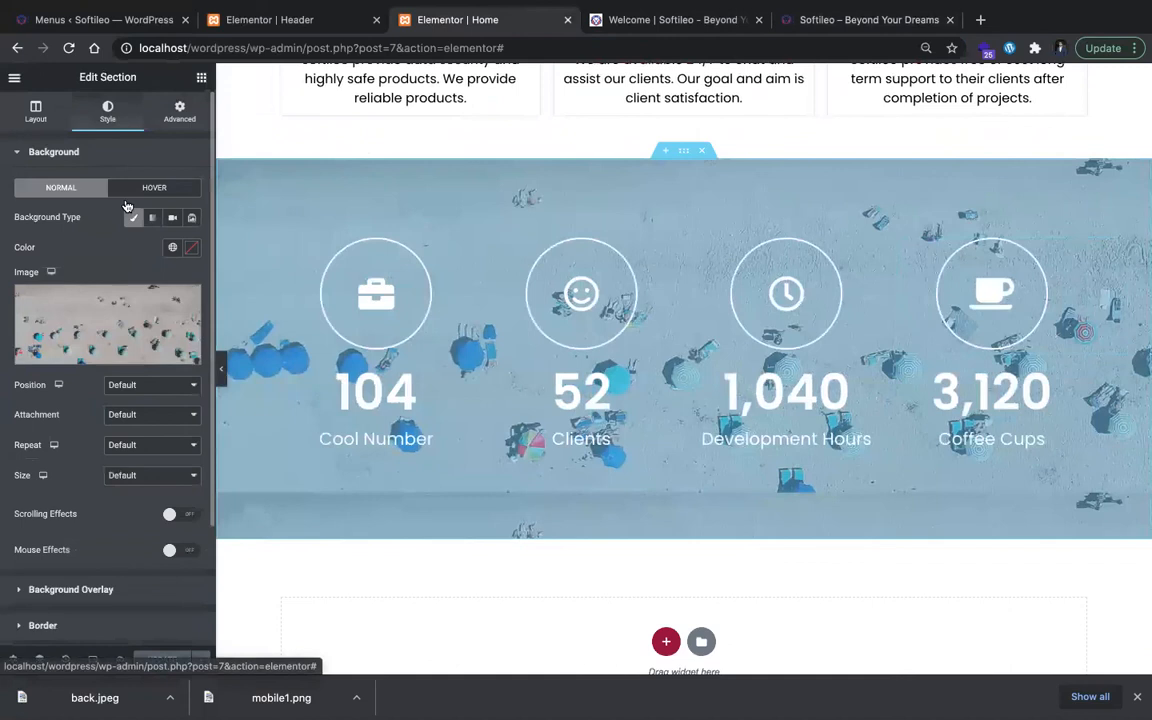
click(148, 474)
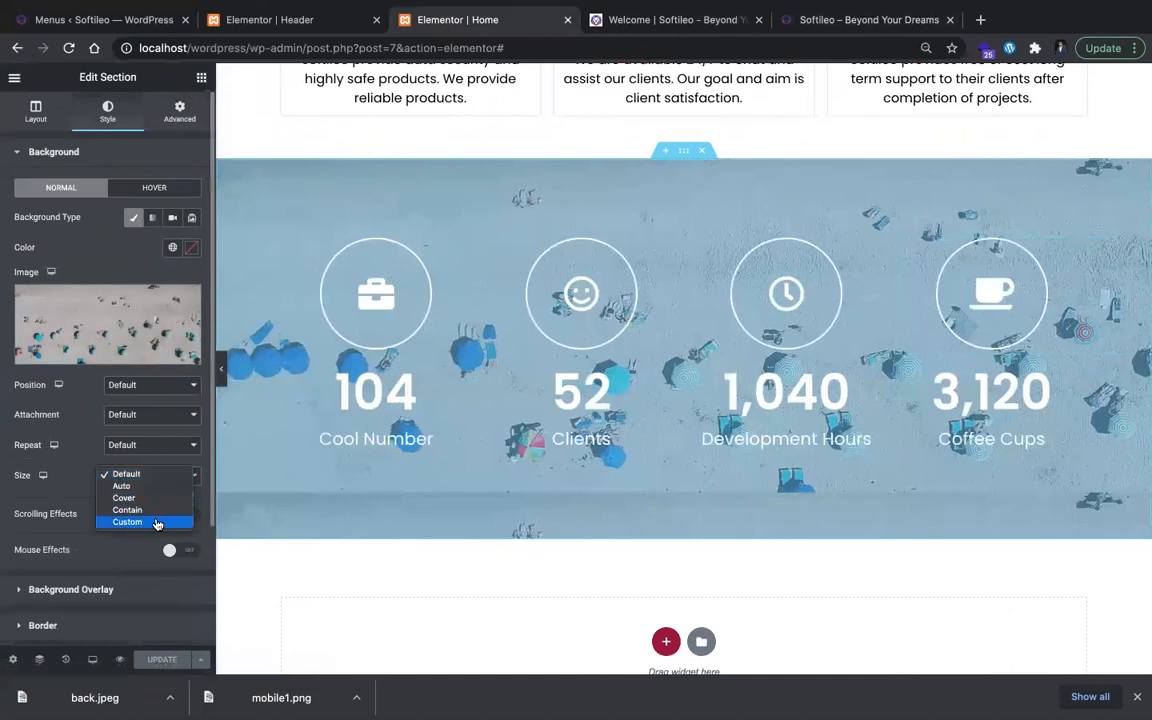
click(154, 498)
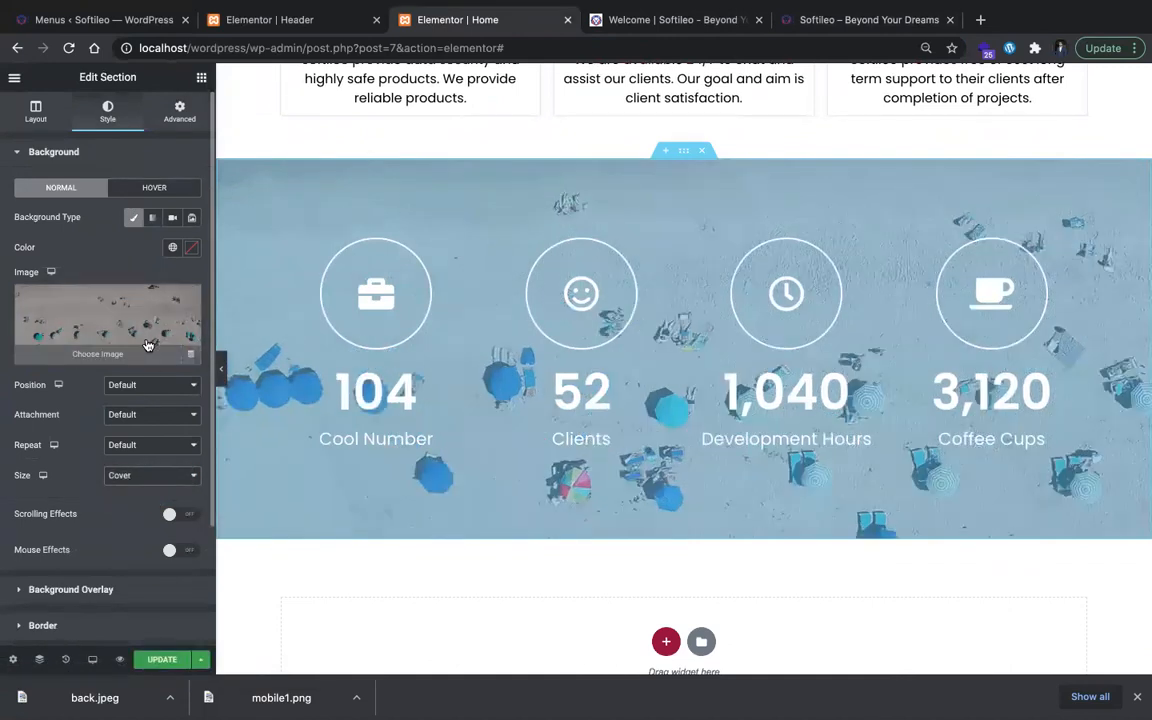
click(155, 418)
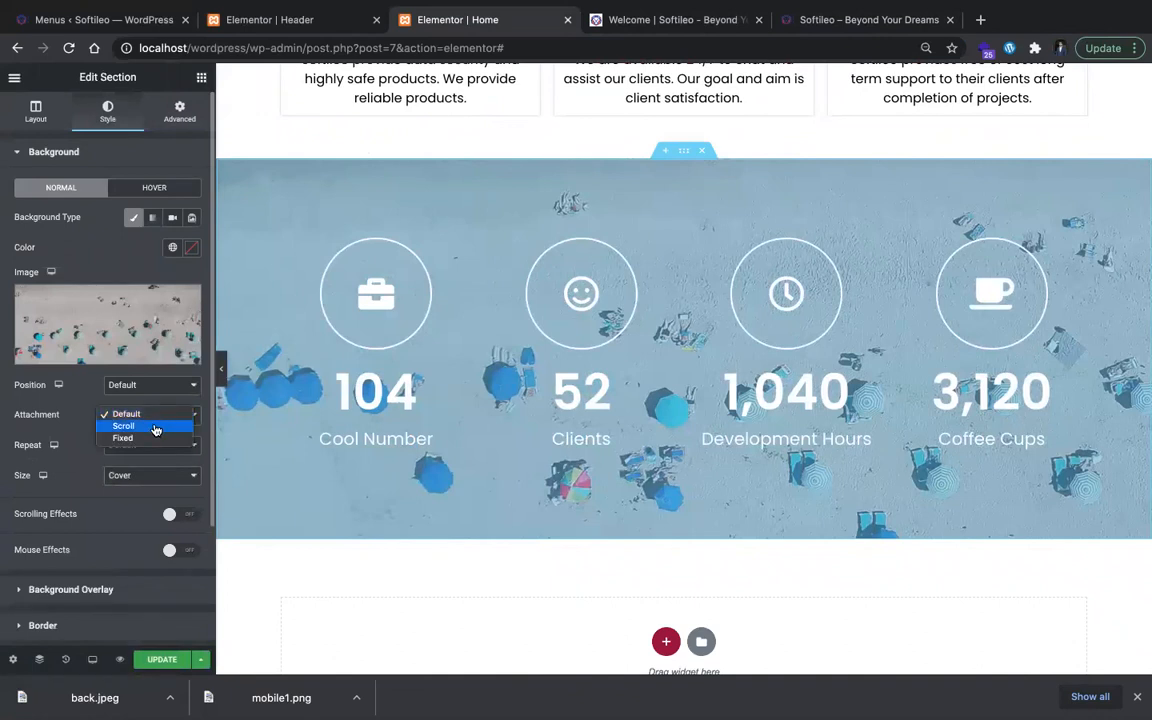
click(158, 438)
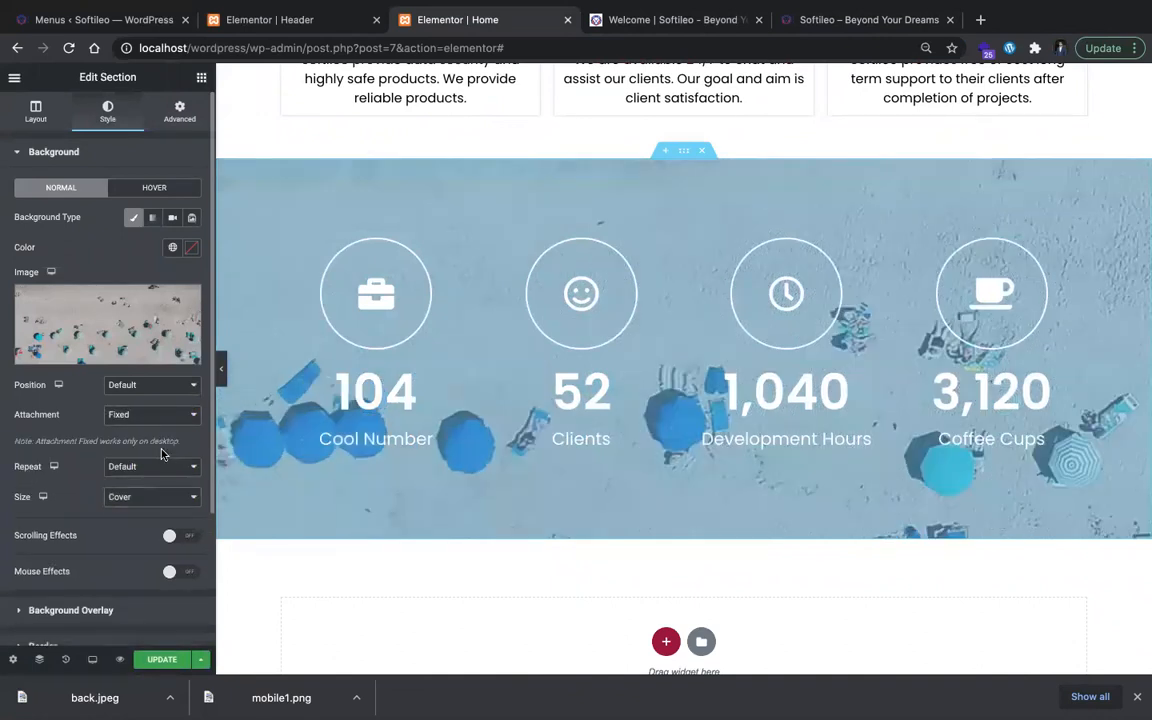
Step: Set the counter section's background image repeat to No-repeat and its position to Center Center, and update the Home page
click(165, 468)
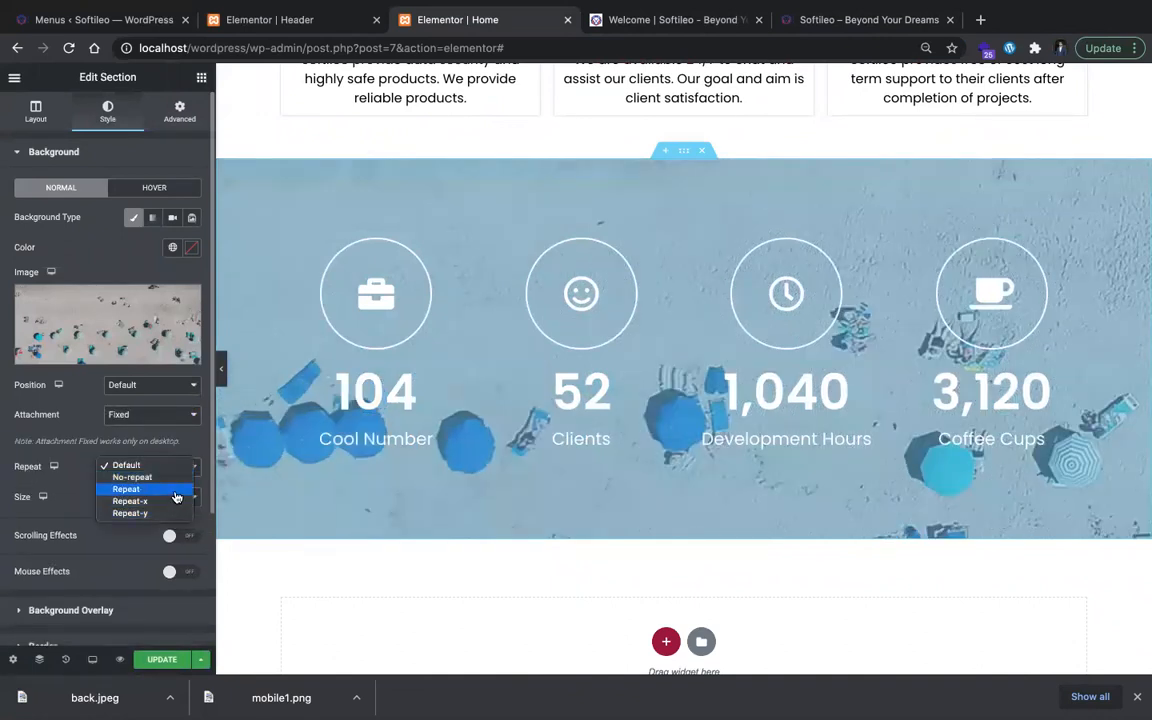
click(178, 483)
click(166, 390)
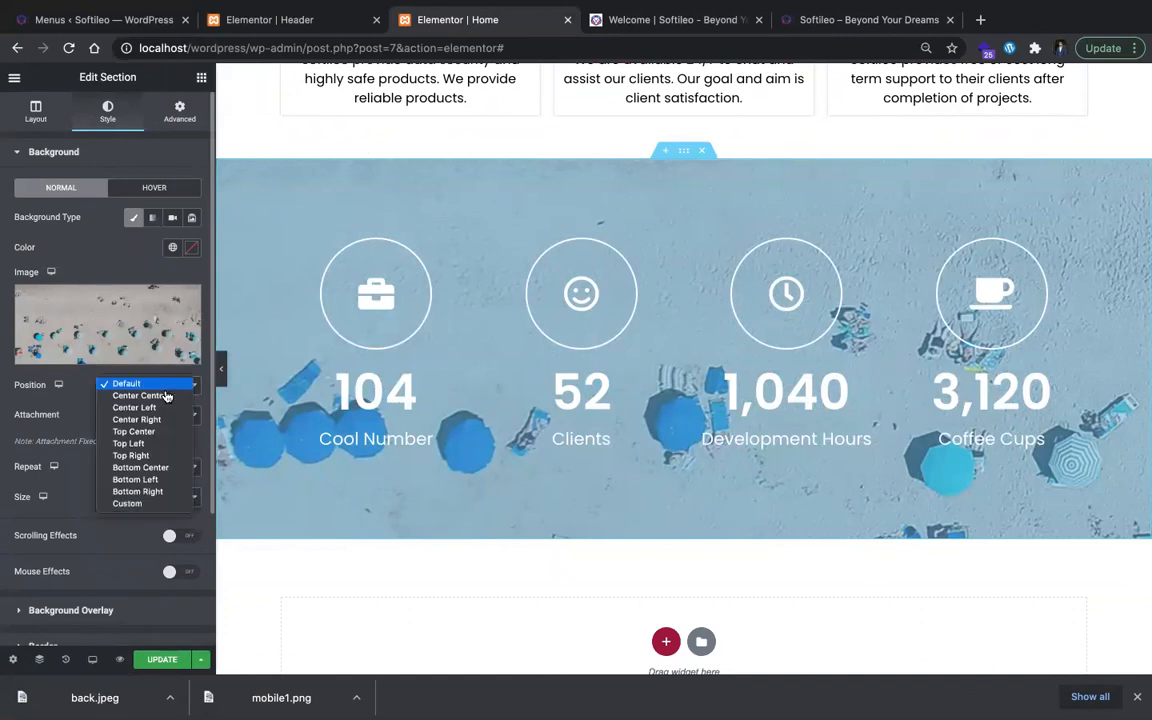
click(166, 397)
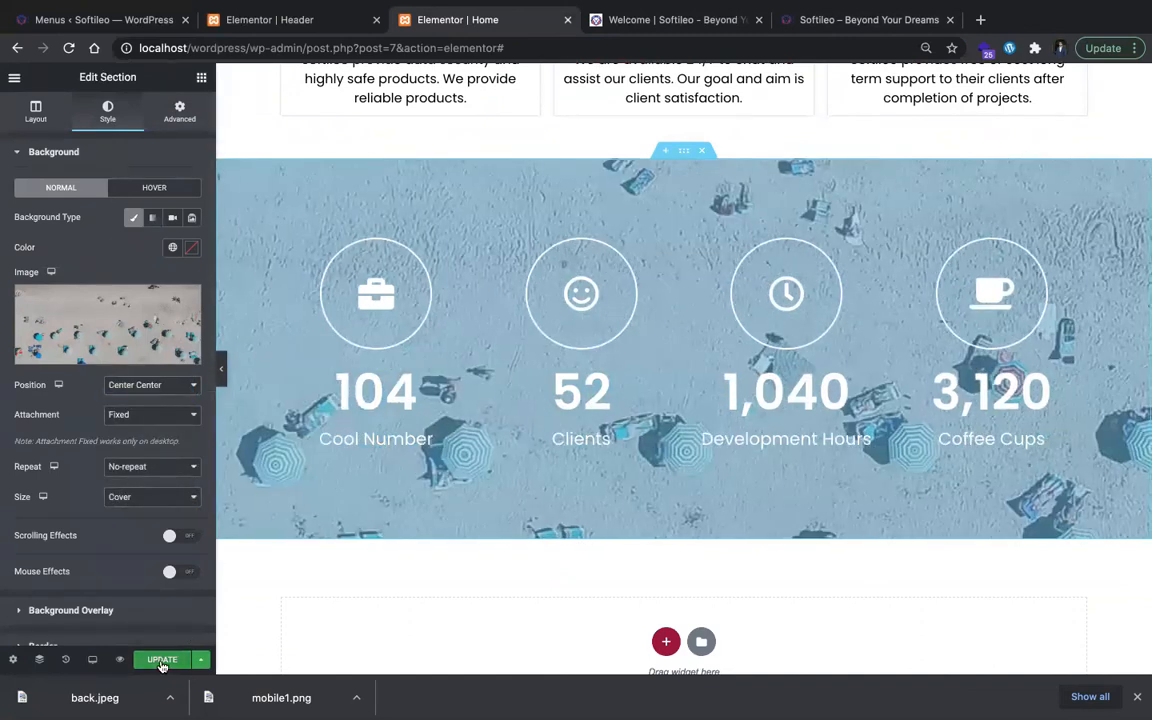
click(222, 370)
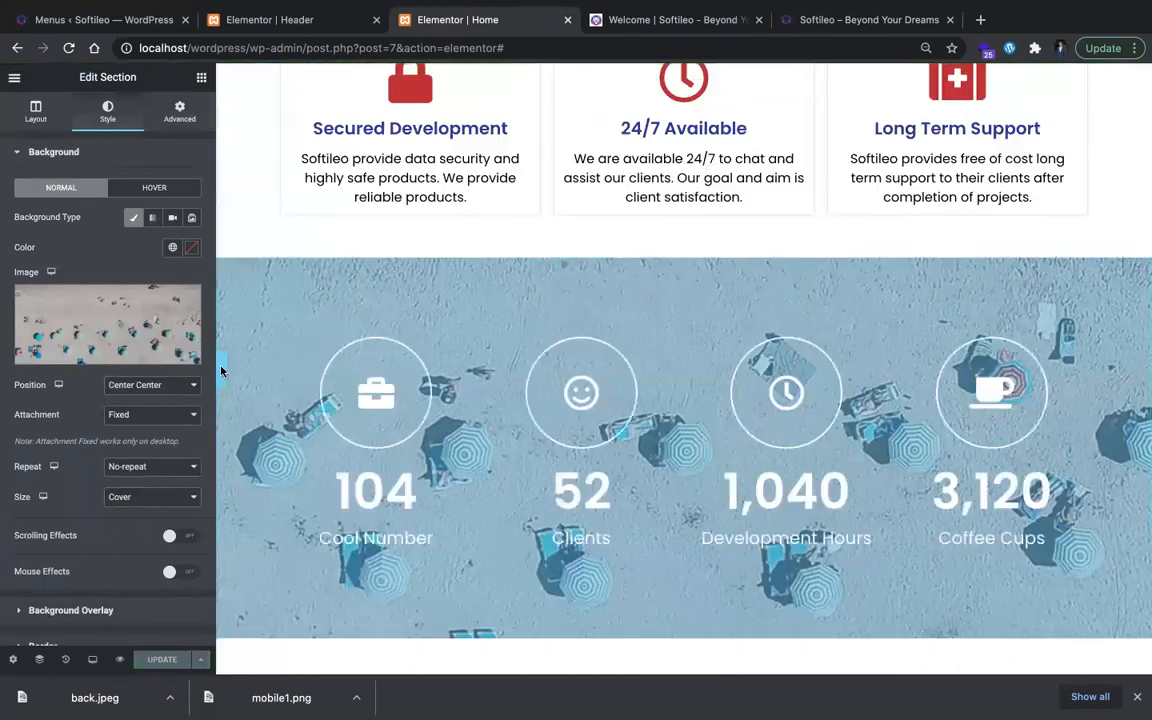
Step: Reload the local Softileo site and review the whole home page, from the hero banner down to the counter section
click(868, 19)
key(super+r)
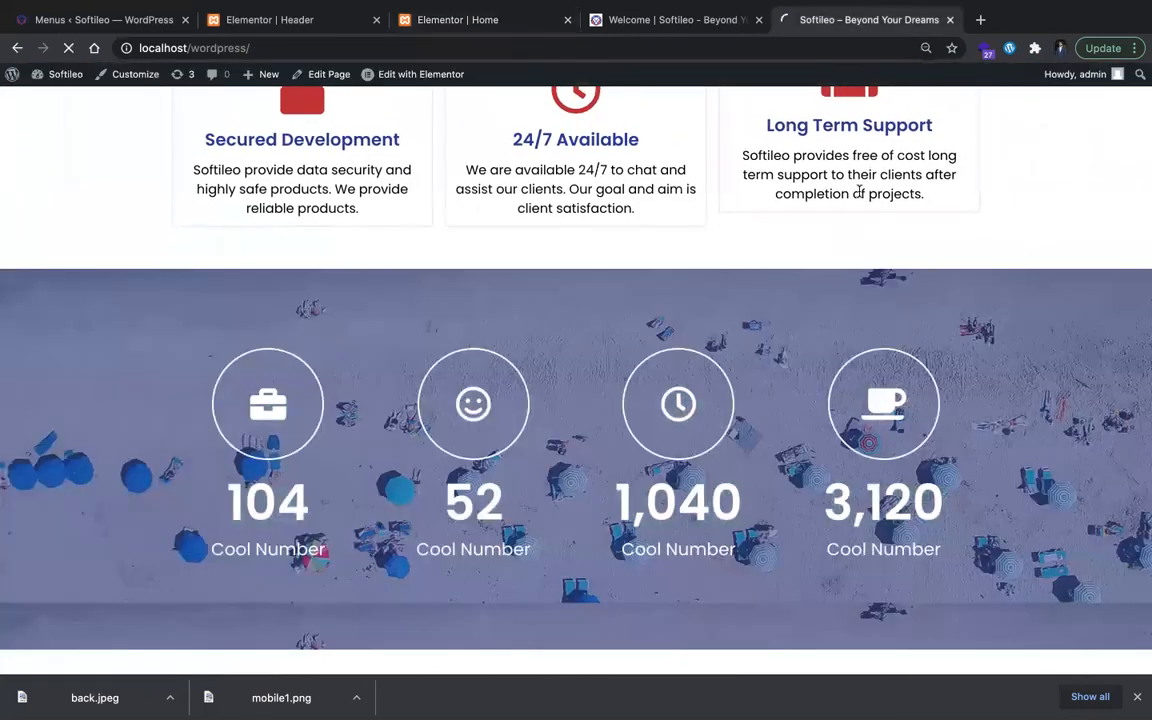
scroll(756, 239, up, 10)
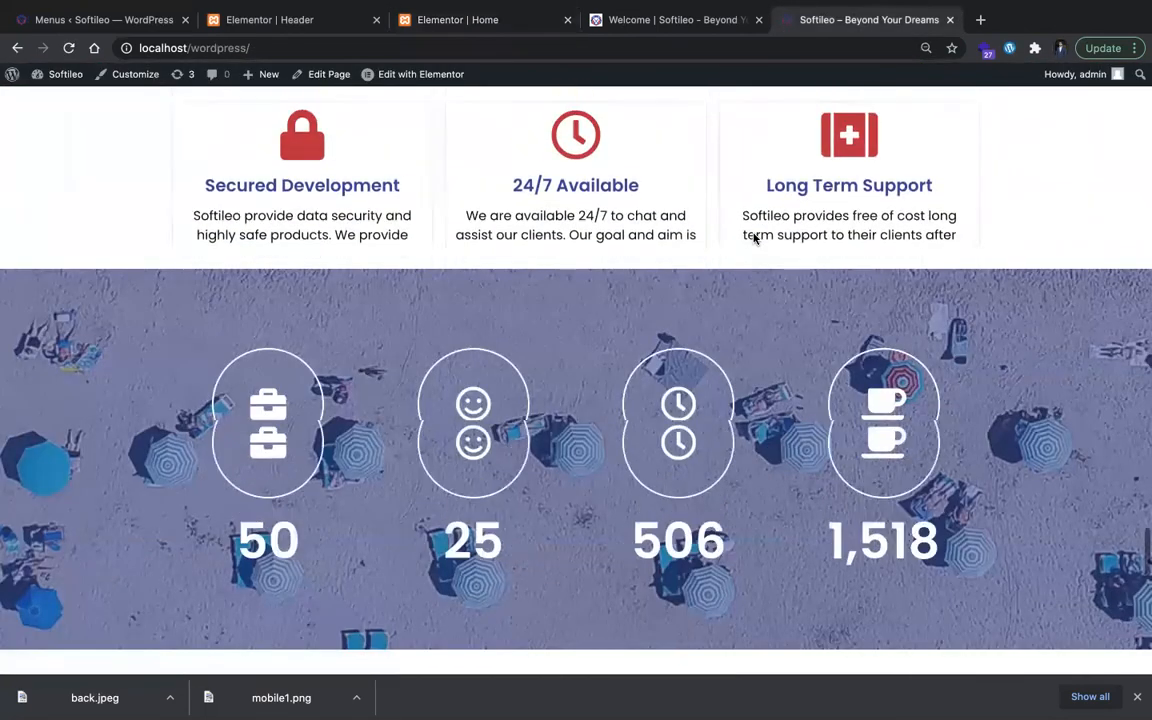
scroll(756, 239, up, 2)
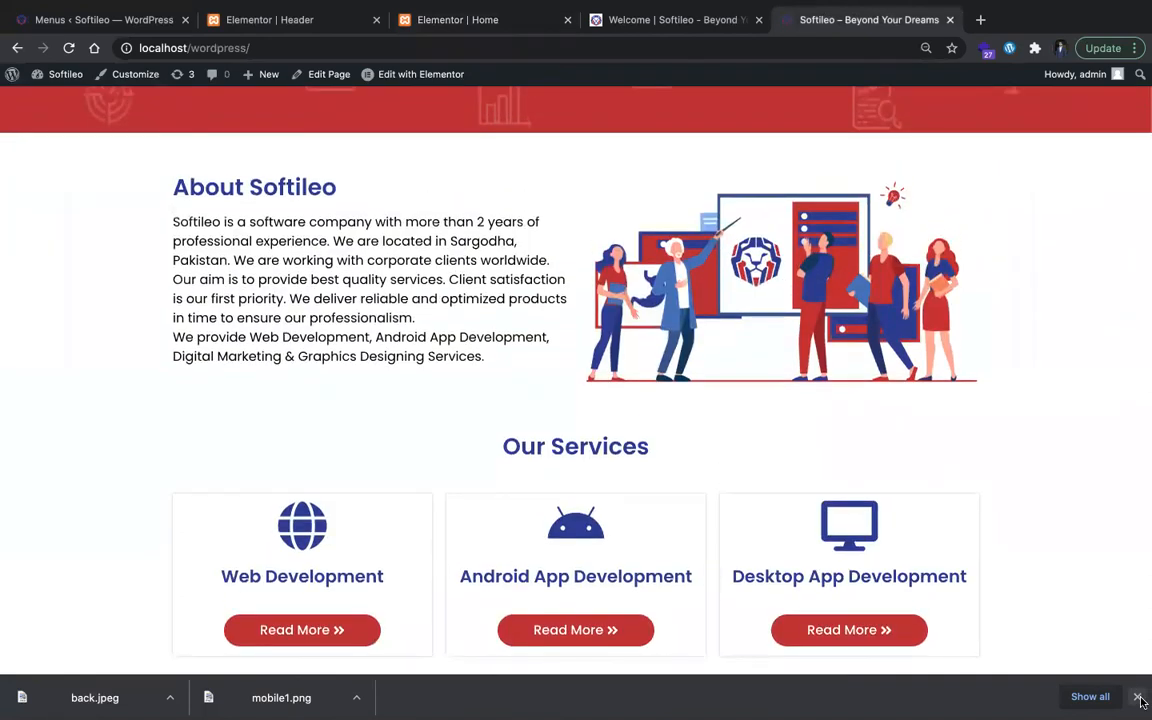
click(1138, 697)
scroll(952, 476, up, 8)
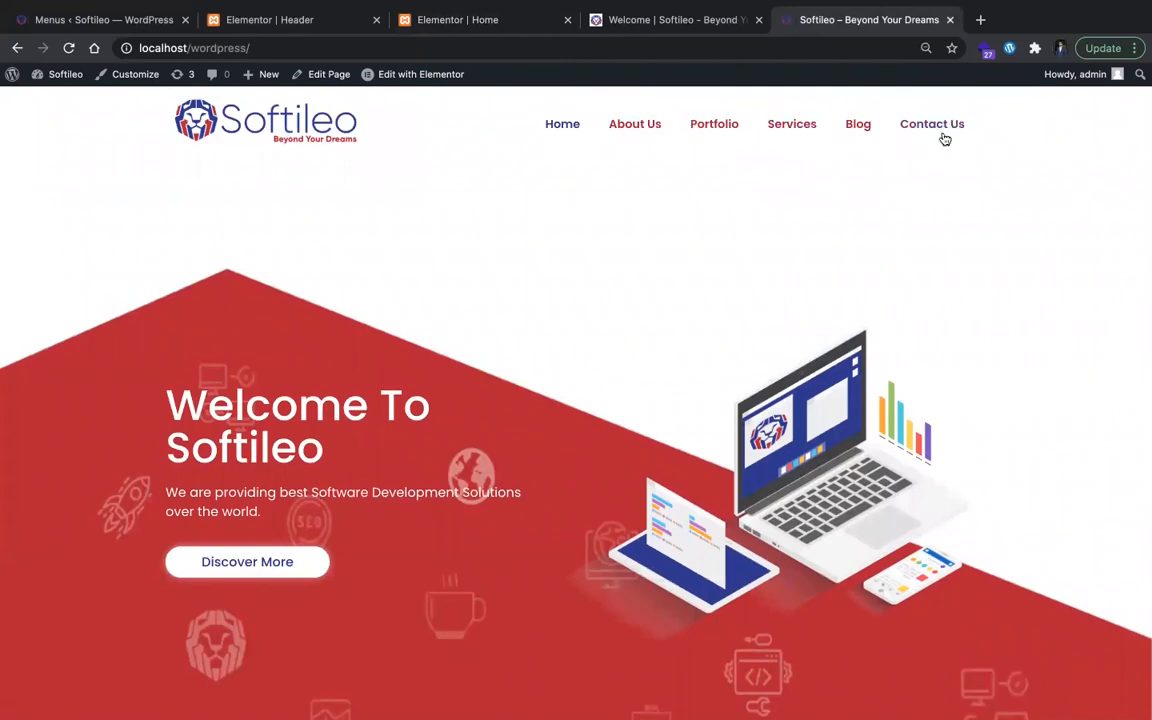
scroll(738, 424, down, 12)
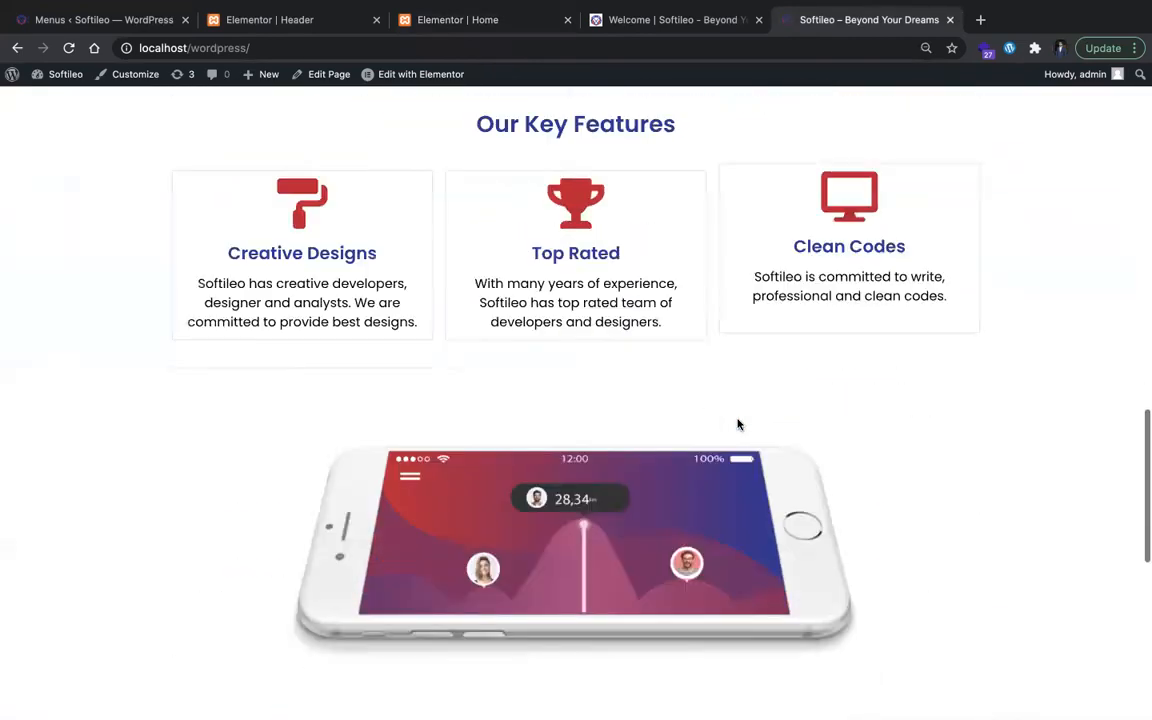
scroll(738, 424, down, 5)
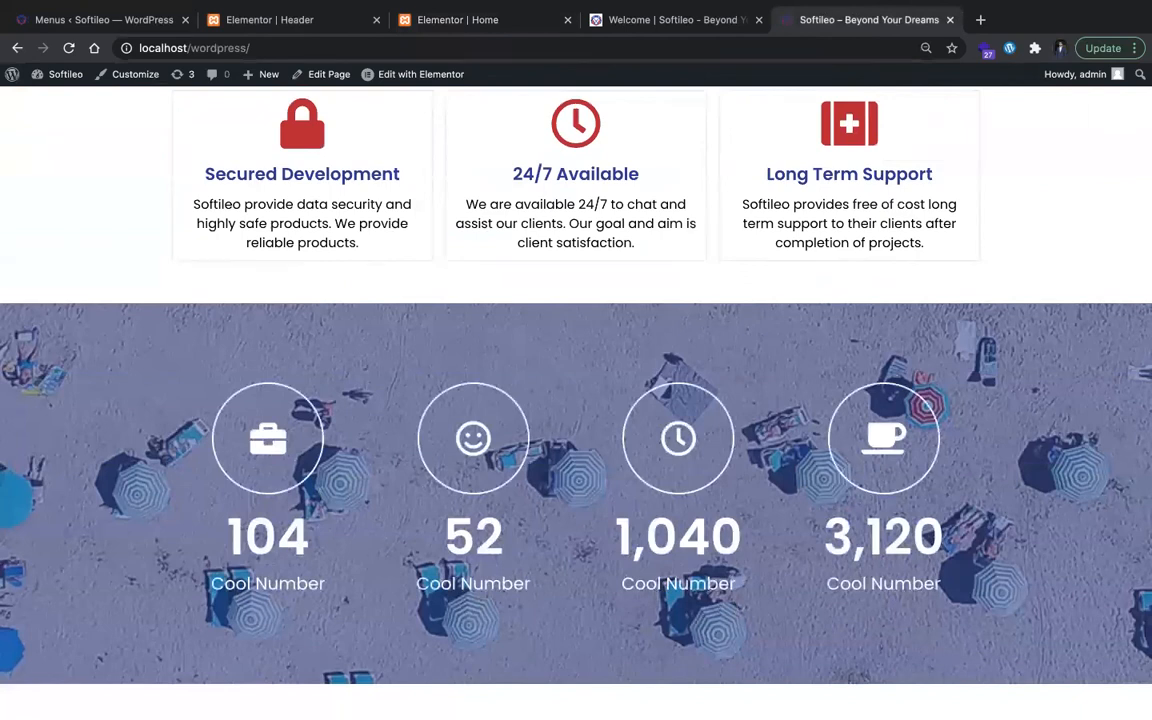
key(super+w)
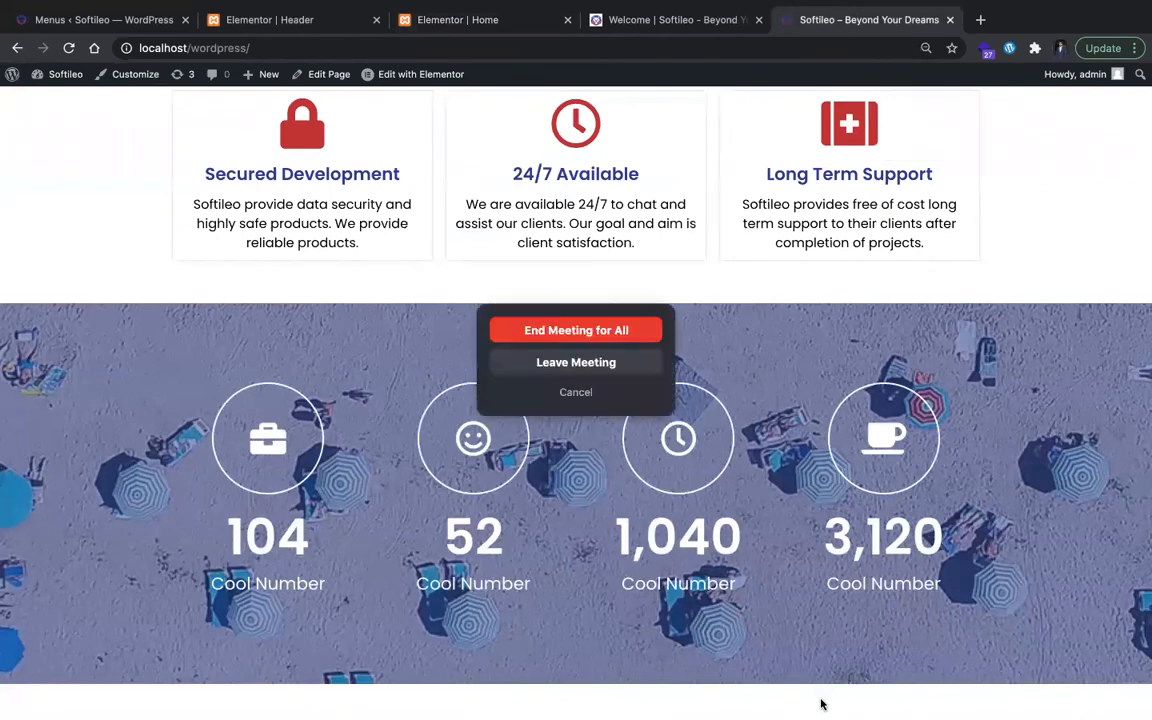